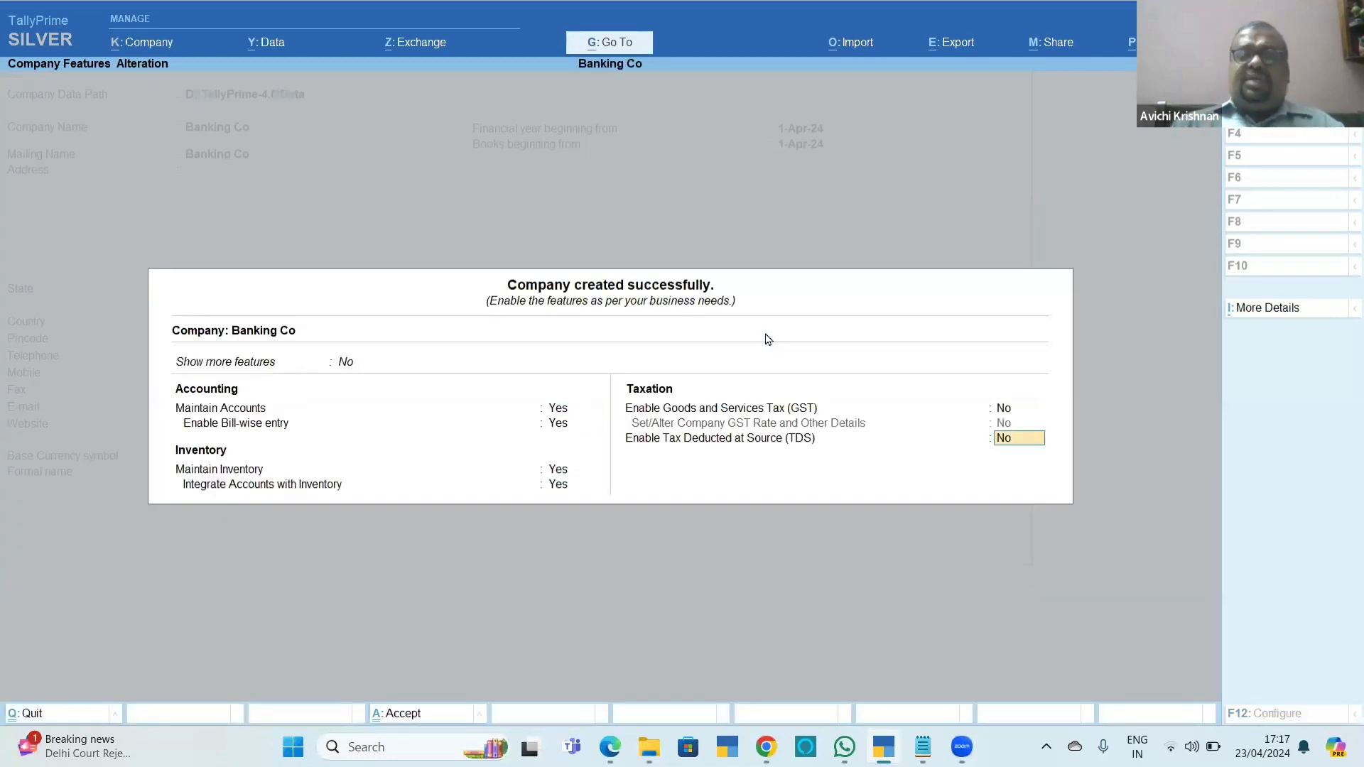
# Accept the new company's default features and start a new ledger named HDFC Bank.
pyautogui.hotkey('ctrl', 'a')
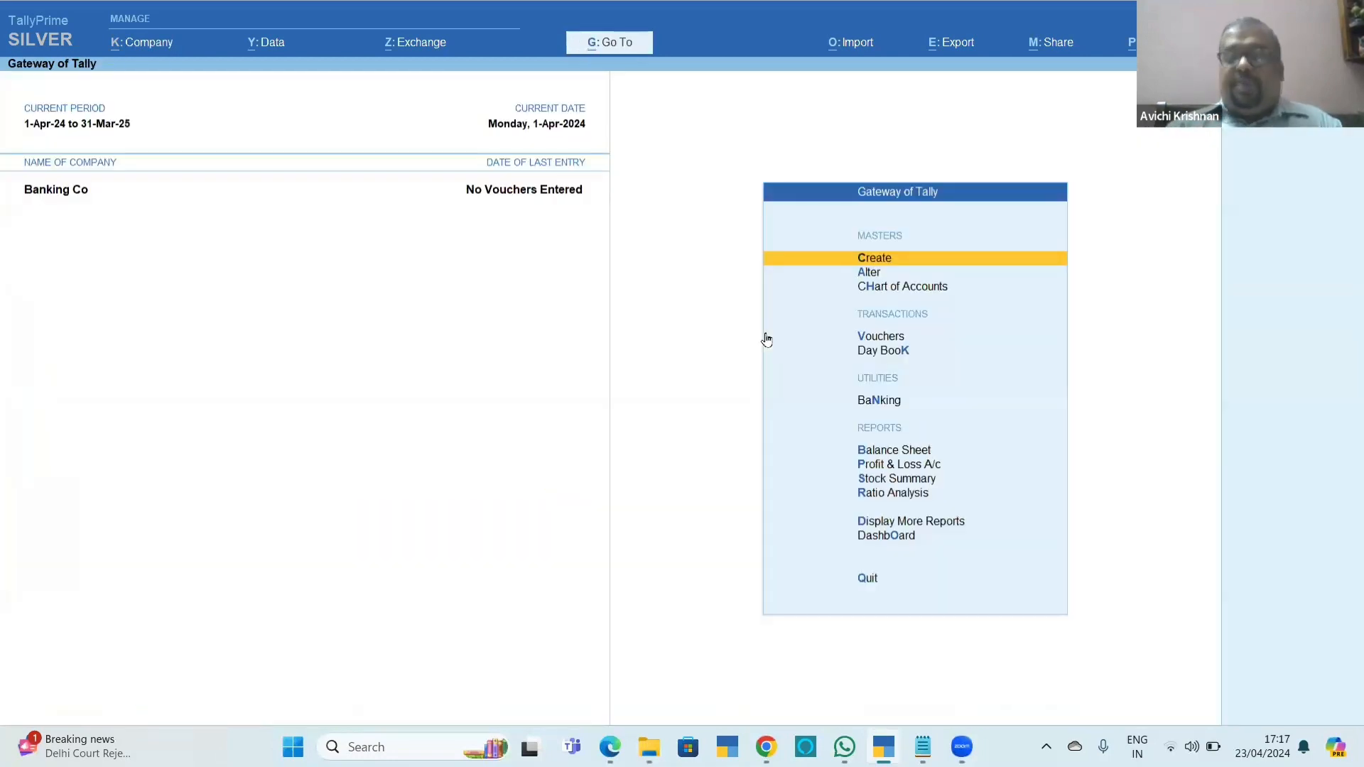
pyautogui.press('Return')
pyautogui.press('Down')
pyautogui.press('Return')
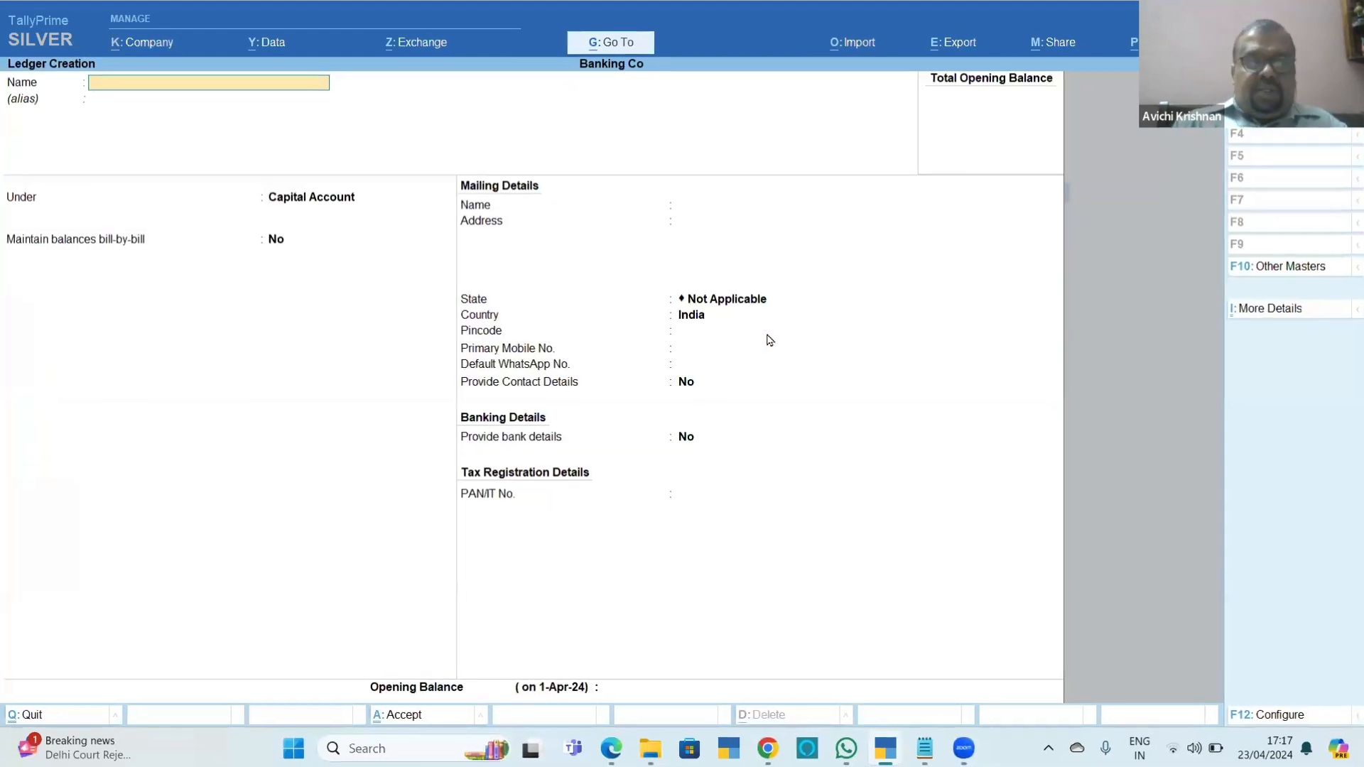
pyautogui.write('HDFC Ban')
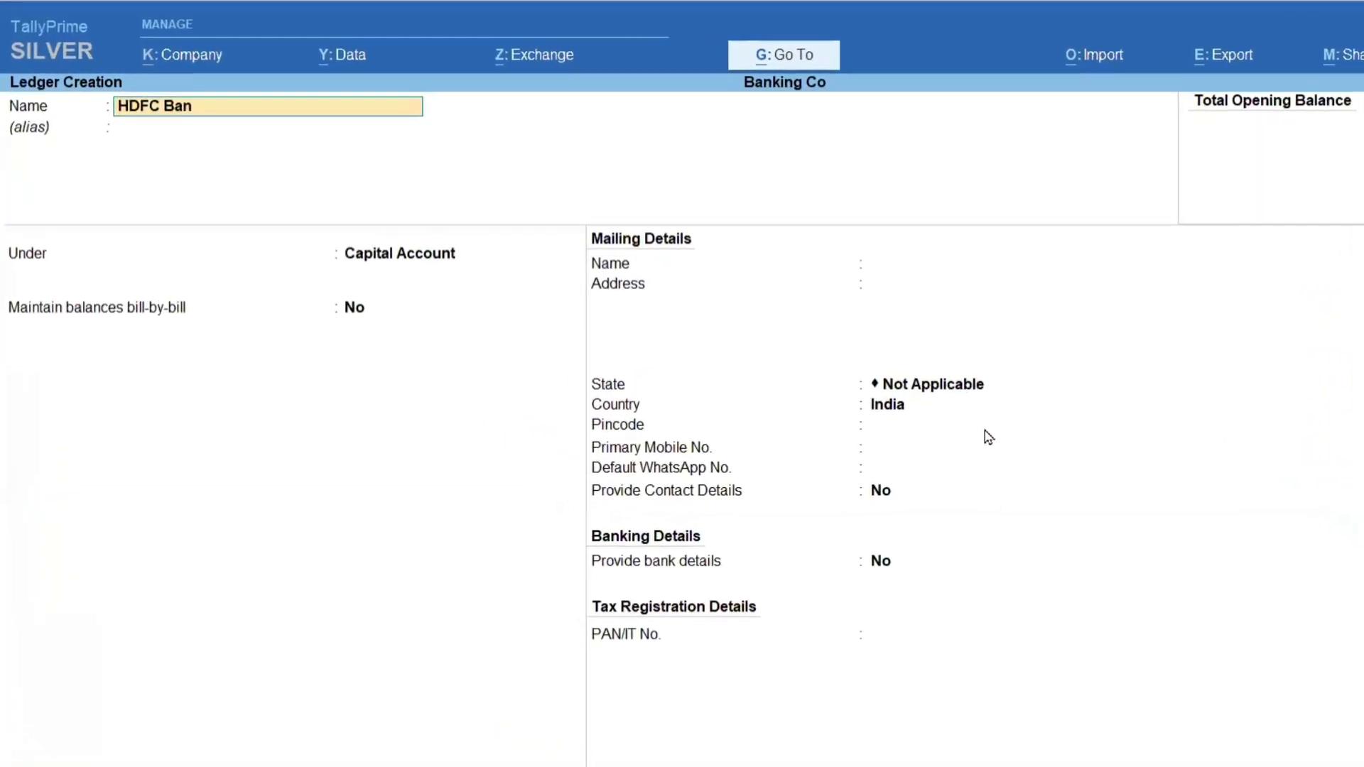
pyautogui.write('k')
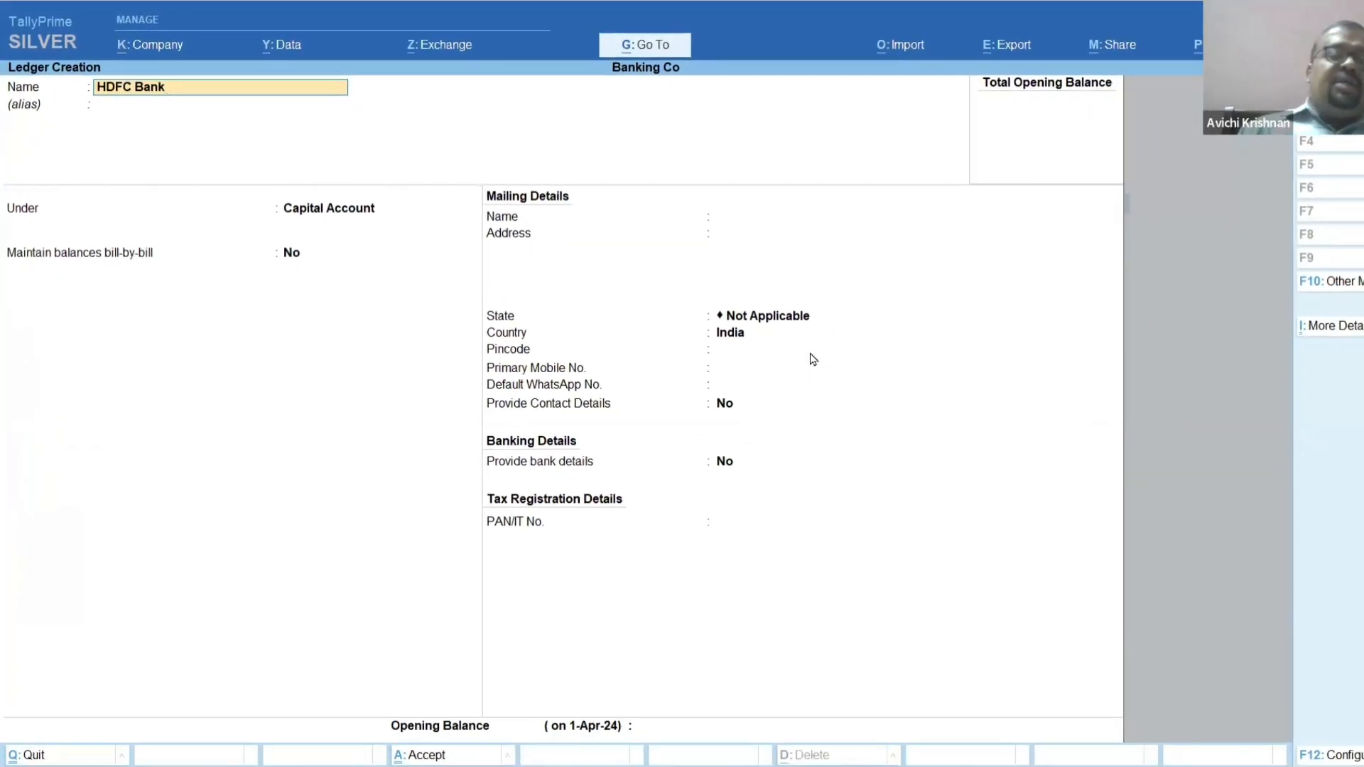
# Leave the alias empty and place the HDFC Bank ledger under the Bank Accounts group.
pyautogui.press('Return')
pyautogui.press('Return')
pyautogui.write('b')
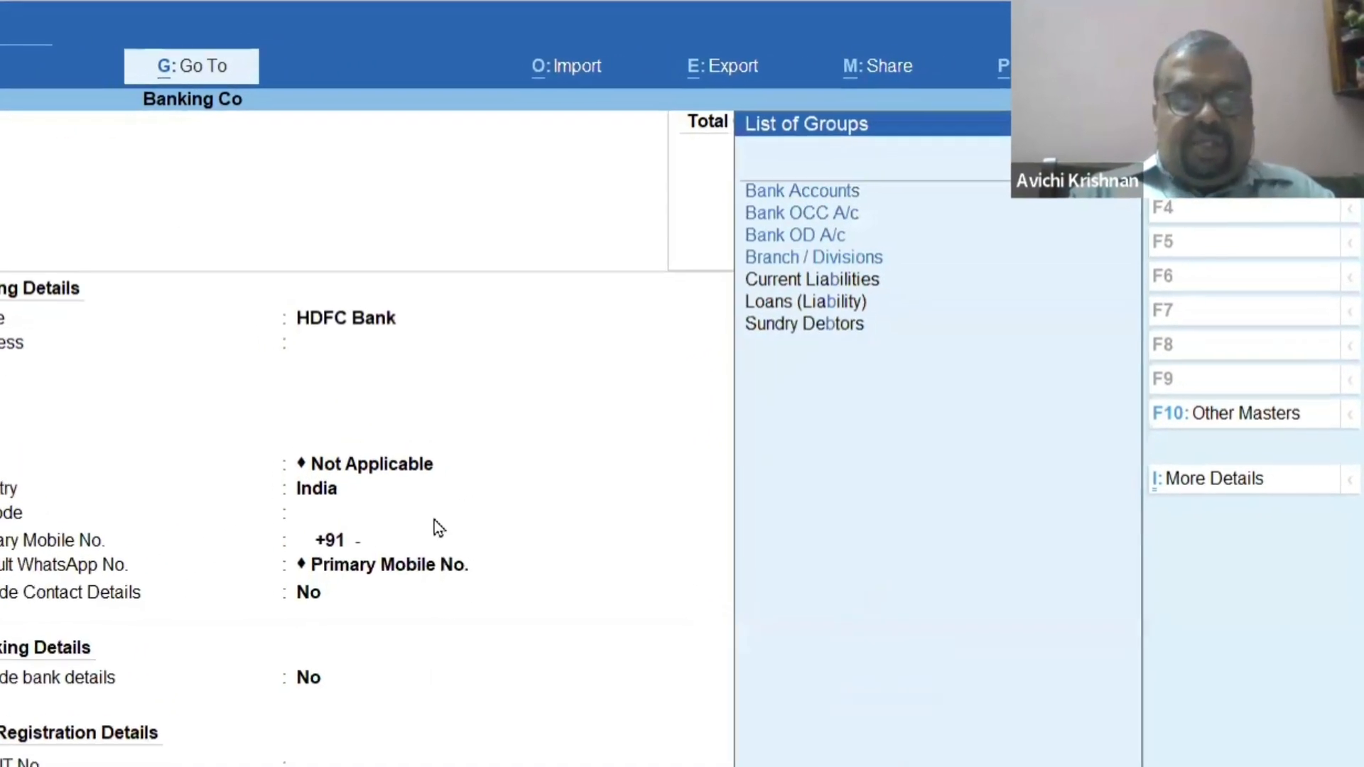
pyautogui.write('an')
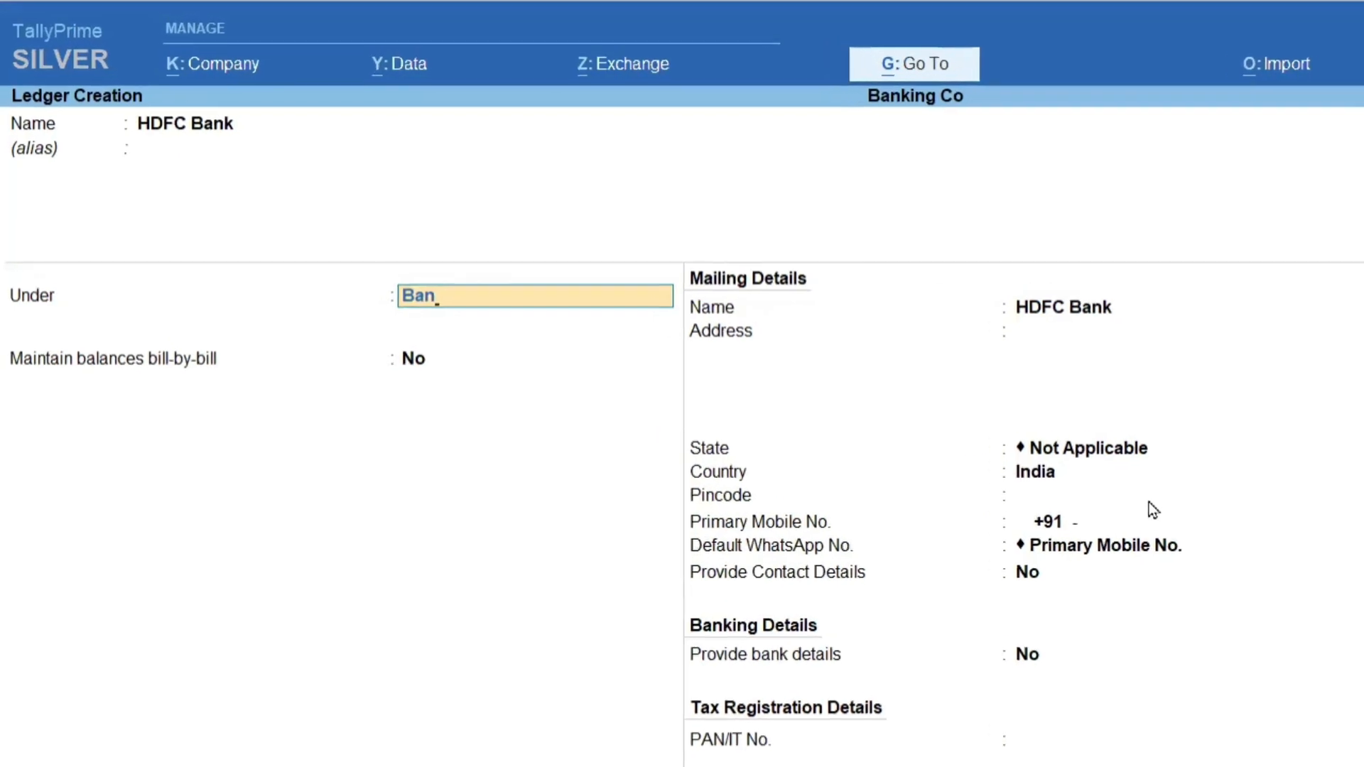
pyautogui.press('Return')
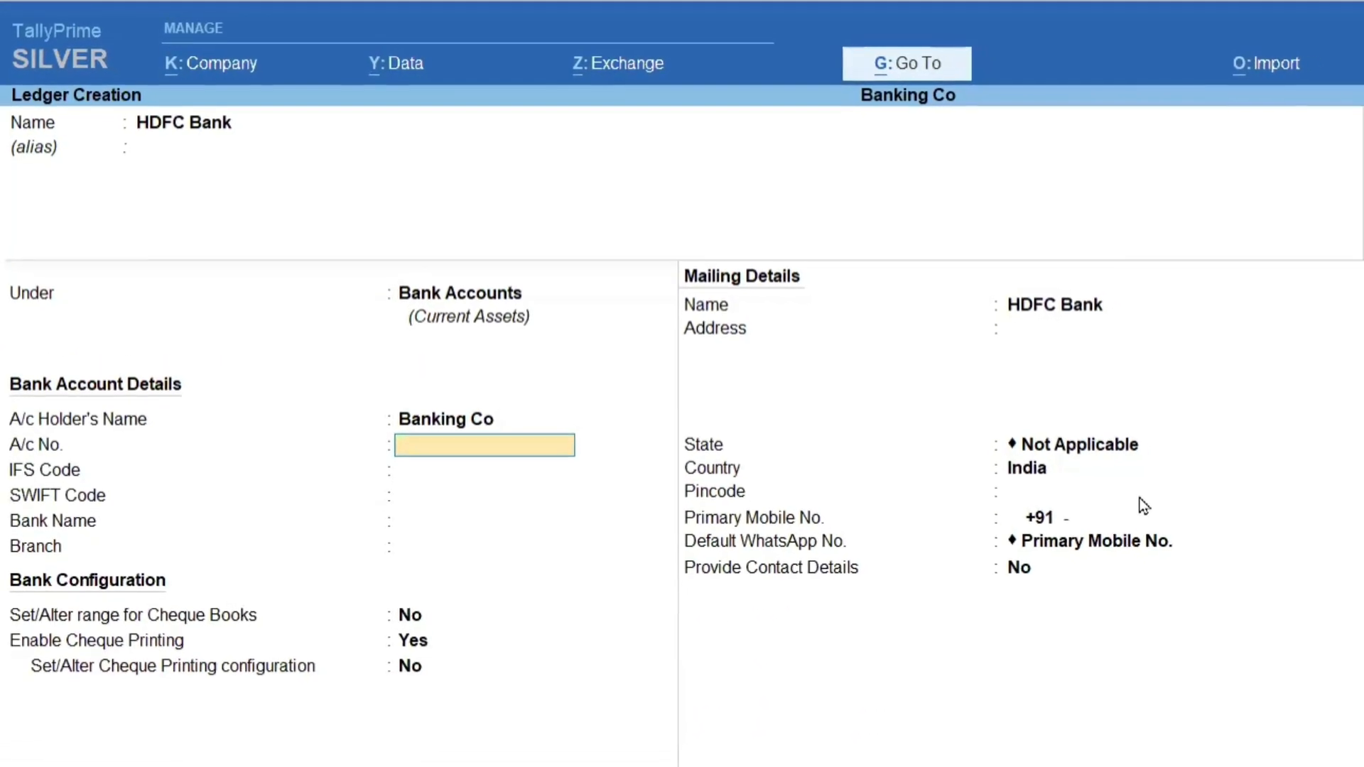
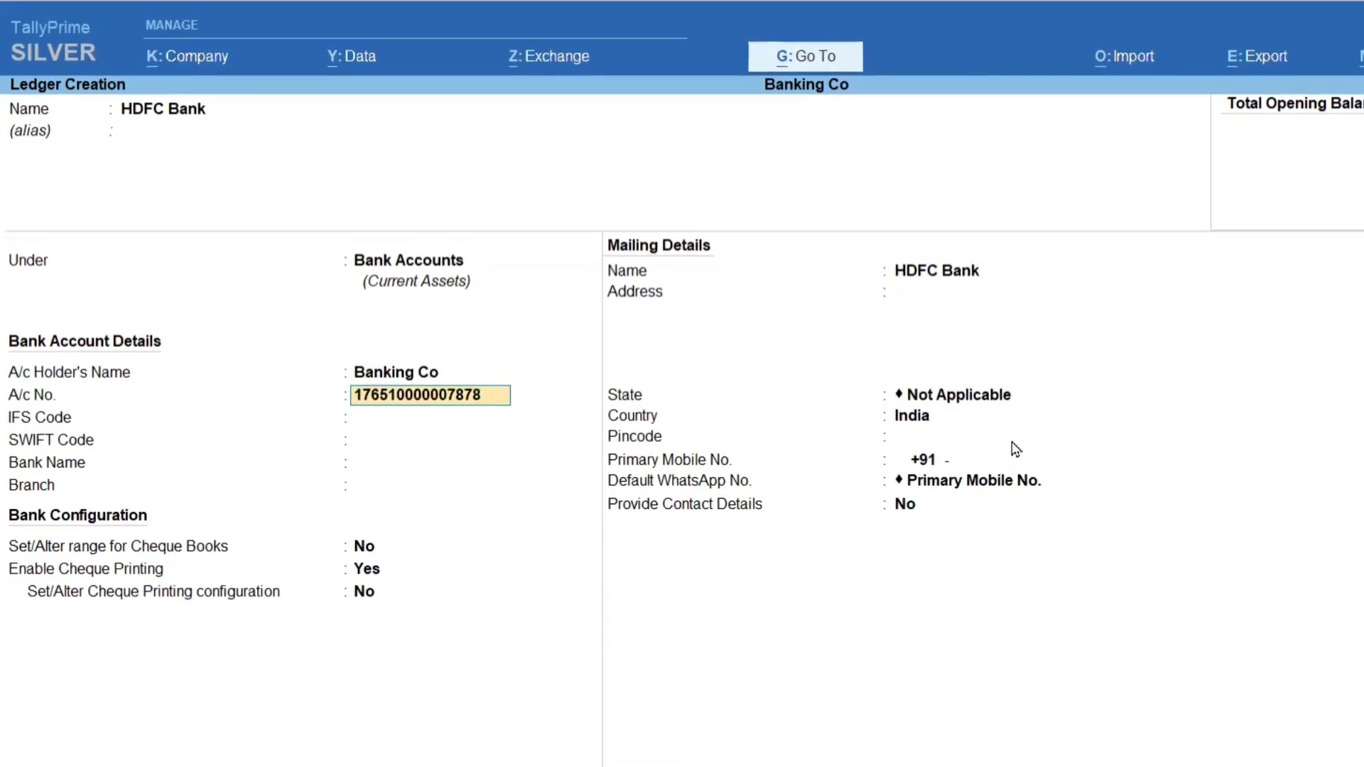
# Enter the bank account number in the ledger's bank account details.
pyautogui.press('Return')
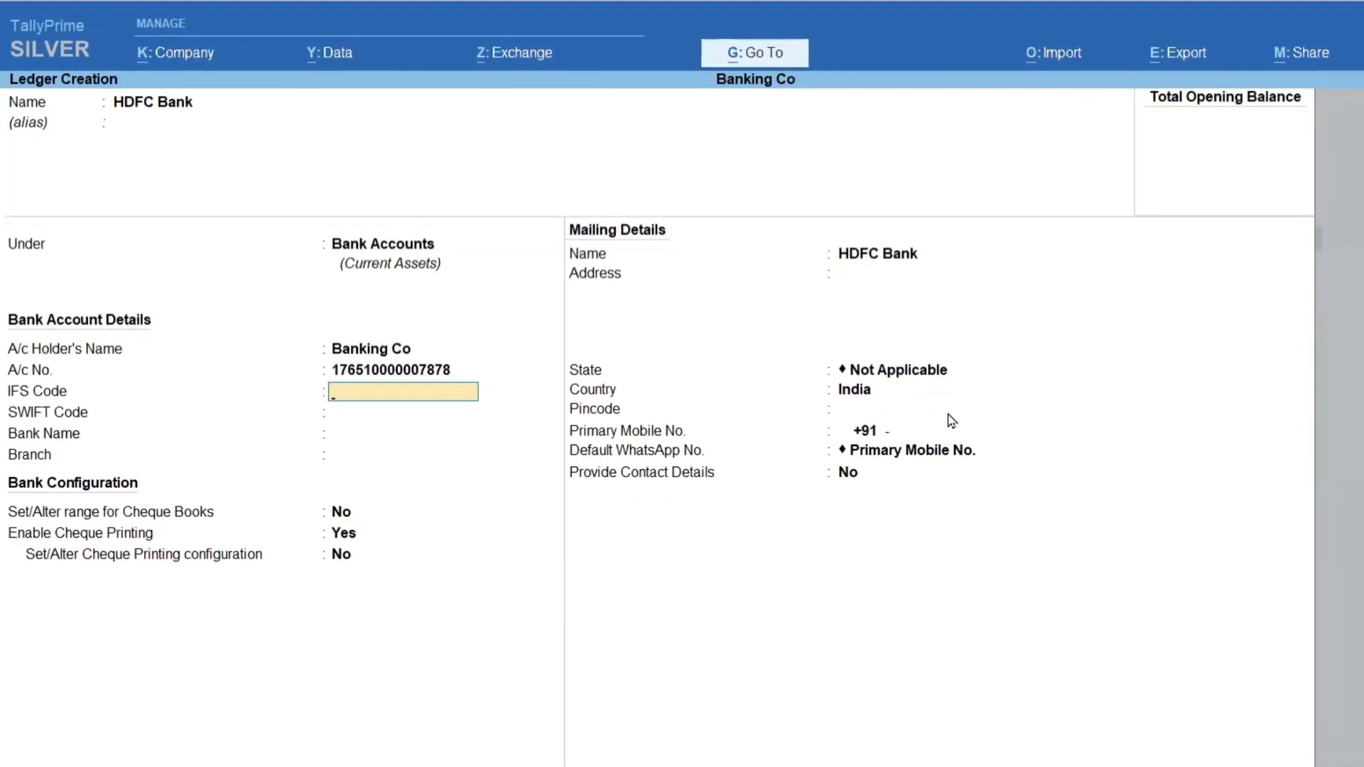
# Try to use 1 as the ledger's IFS code.
pyautogui.write('1')
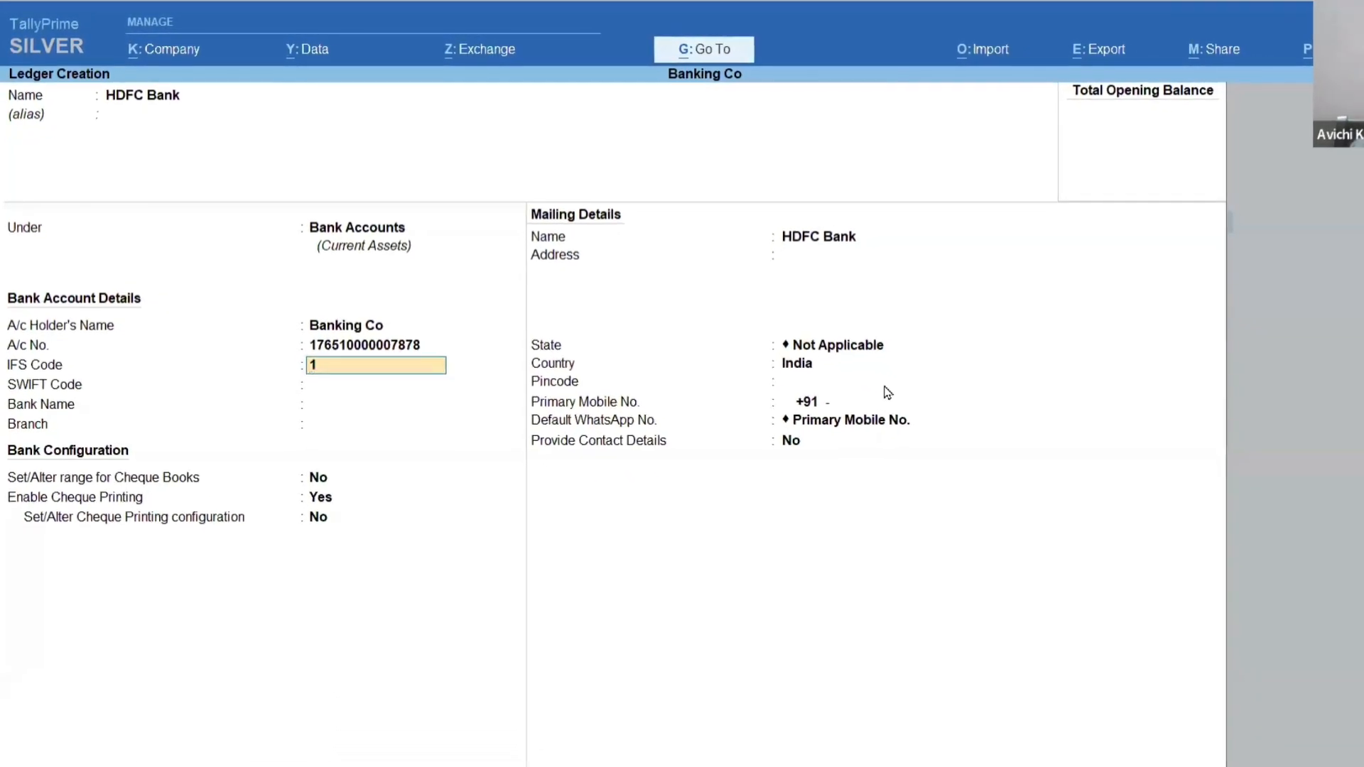
pyautogui.press('Return')
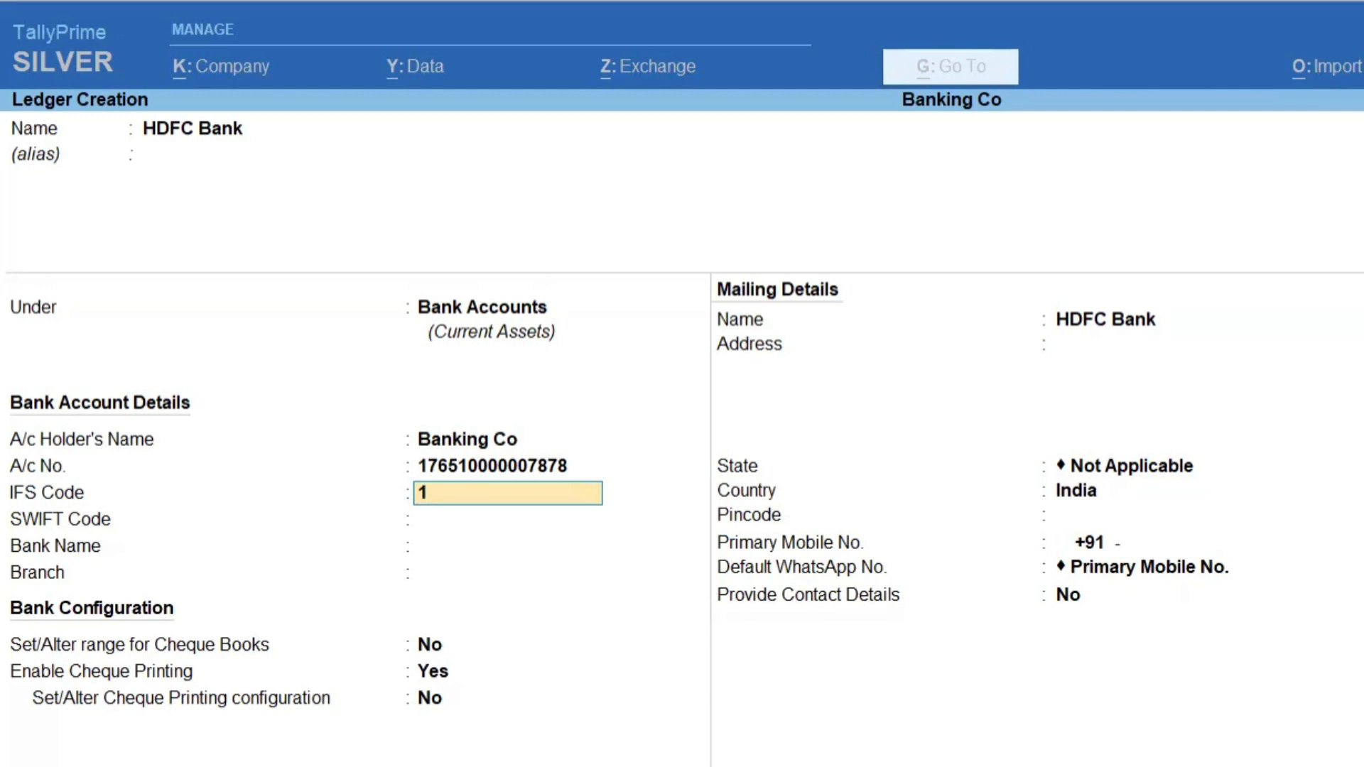
pyautogui.press('Return')
pyautogui.press('BackSpace')
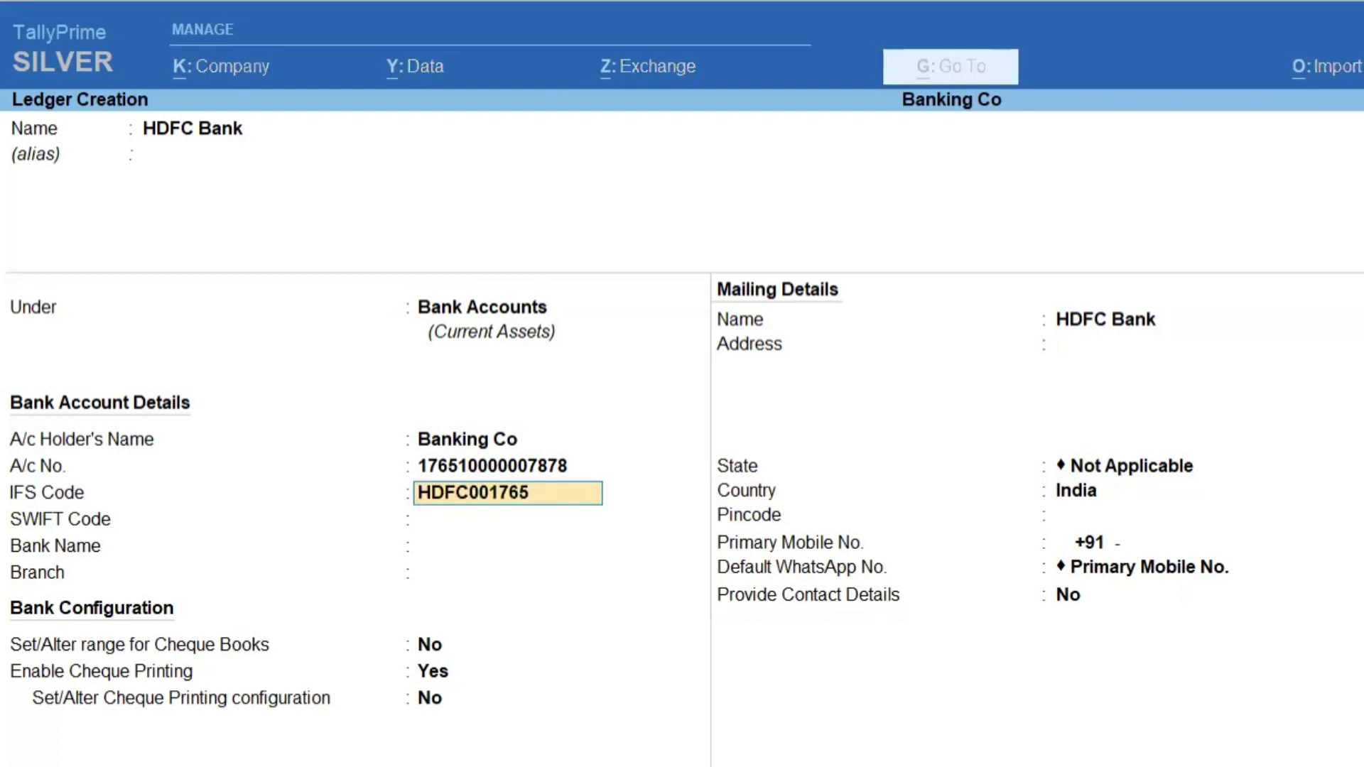
# Set the IFS code to HDFC0001765, leave the SWIFT code empty and choose HDFC Bank (India) as the bank name.
pyautogui.press('Return')
pyautogui.press('Return')
pyautogui.press('BackSpace')
pyautogui.press('BackSpace')
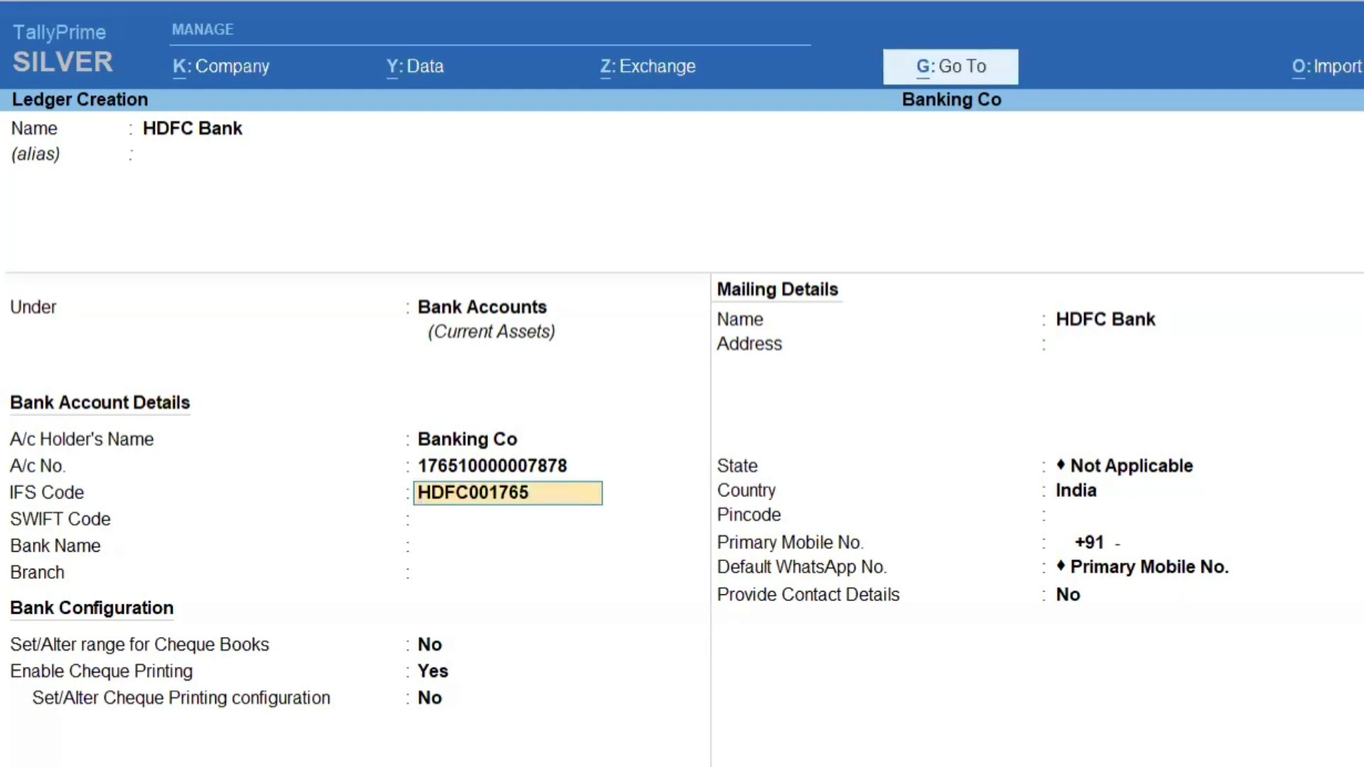
pyautogui.write('0')
pyautogui.press('Return')
pyautogui.press('Return')
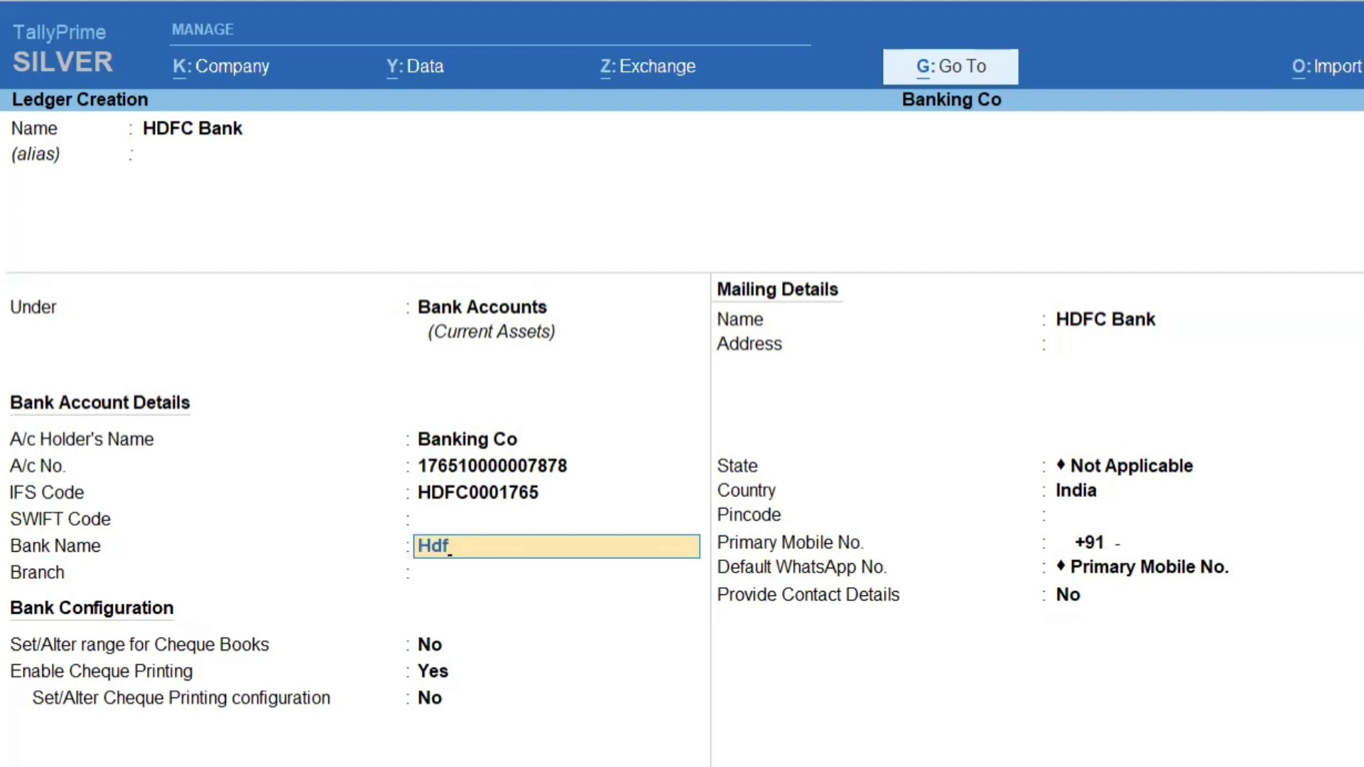
pyautogui.press('Return')
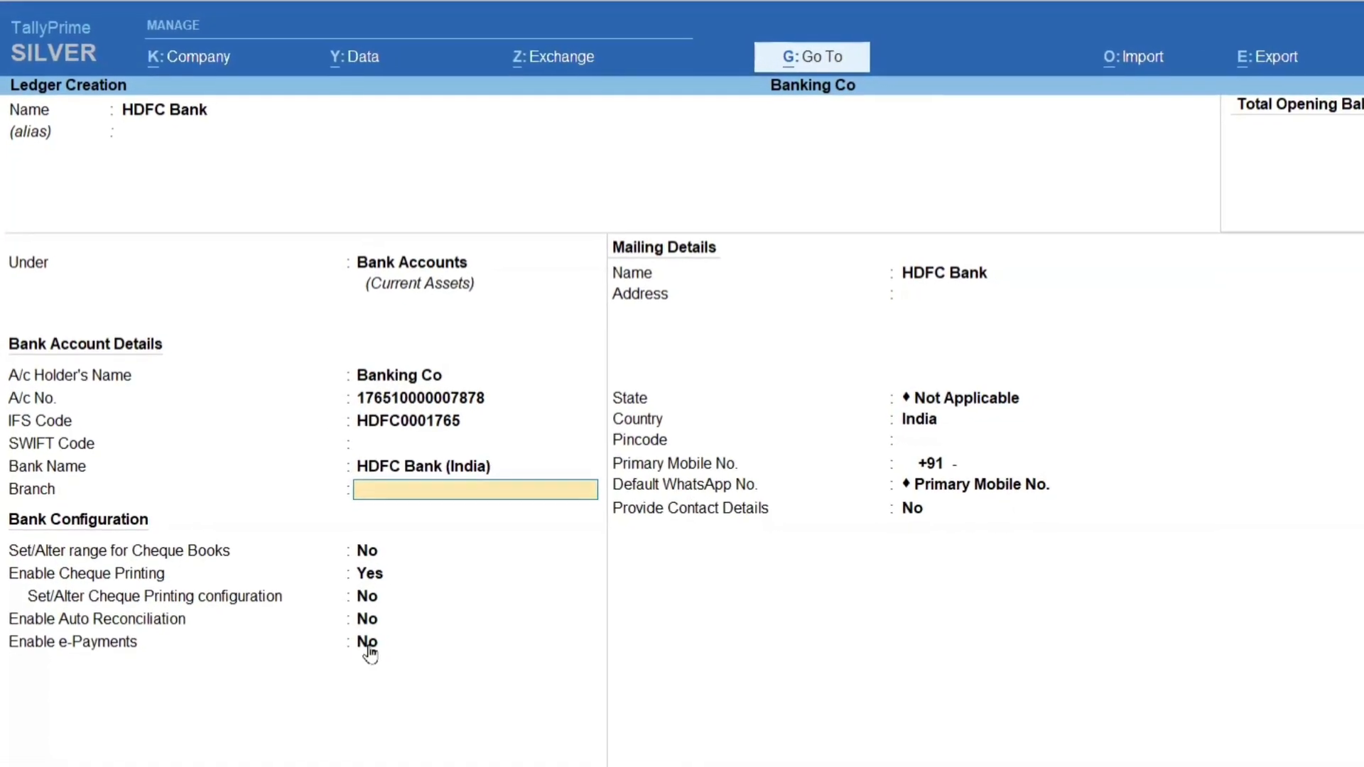
# Try HDFC Citizen Co-Operative Bank Ltd (Noida) as the bank name, reverting the choice to HDFC Bank (India).
pyautogui.press('BackSpace')
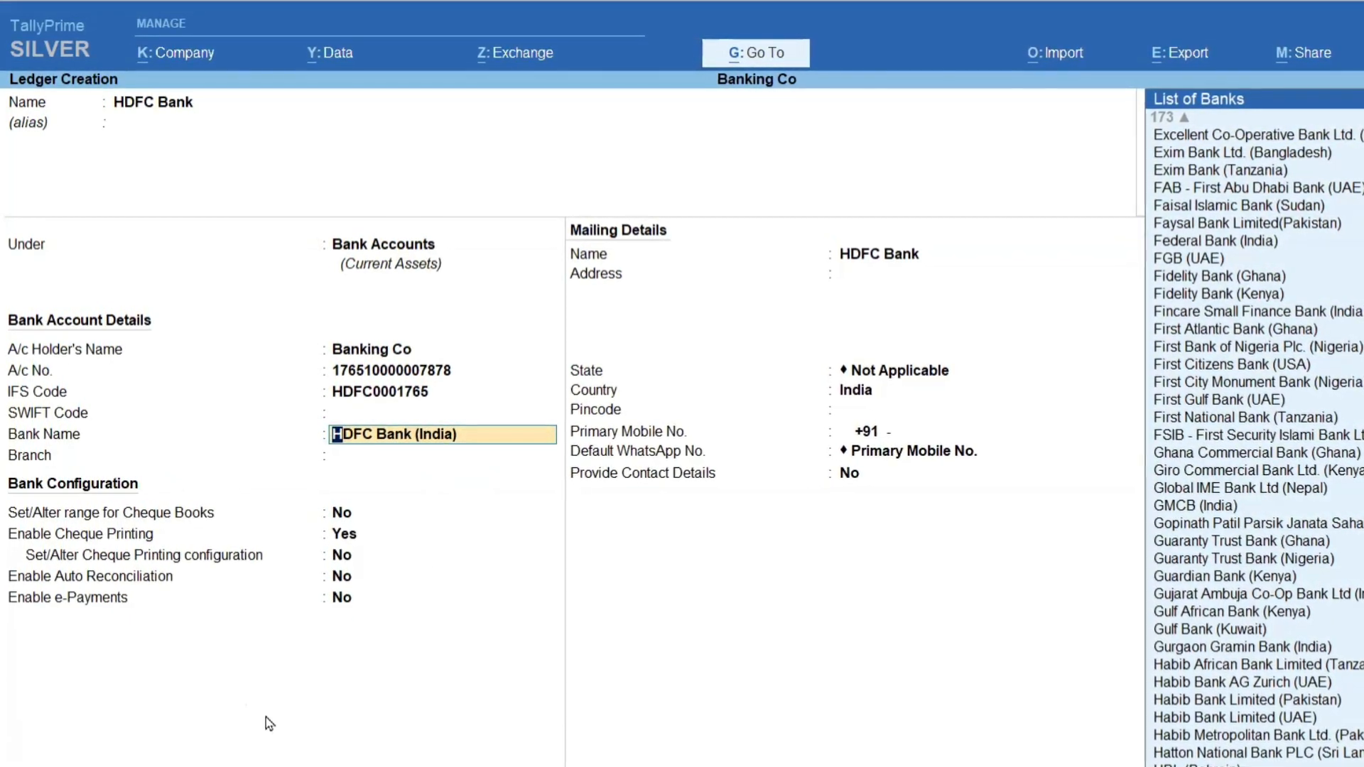
pyautogui.press('Down')
pyautogui.press('Return')
pyautogui.press('BackSpace')
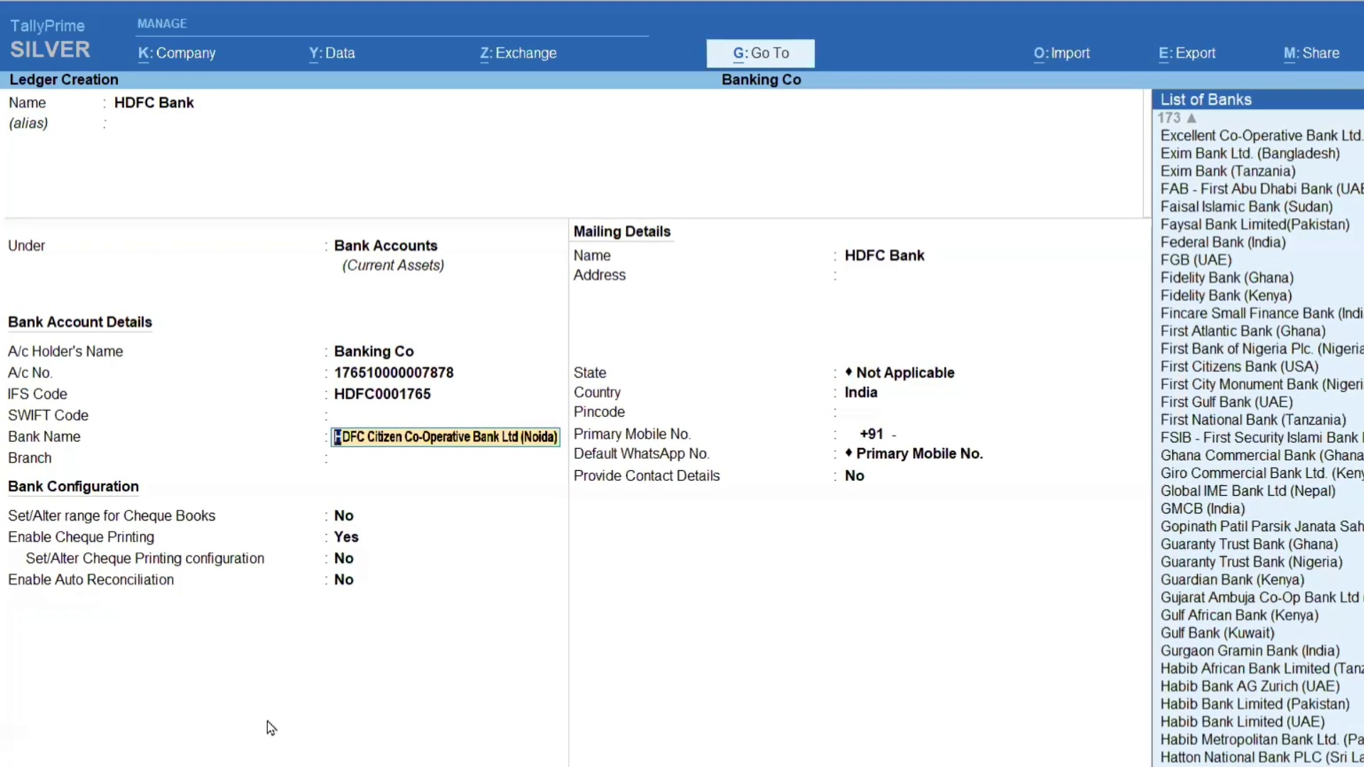
pyautogui.press('Up')
pyautogui.press('Return')
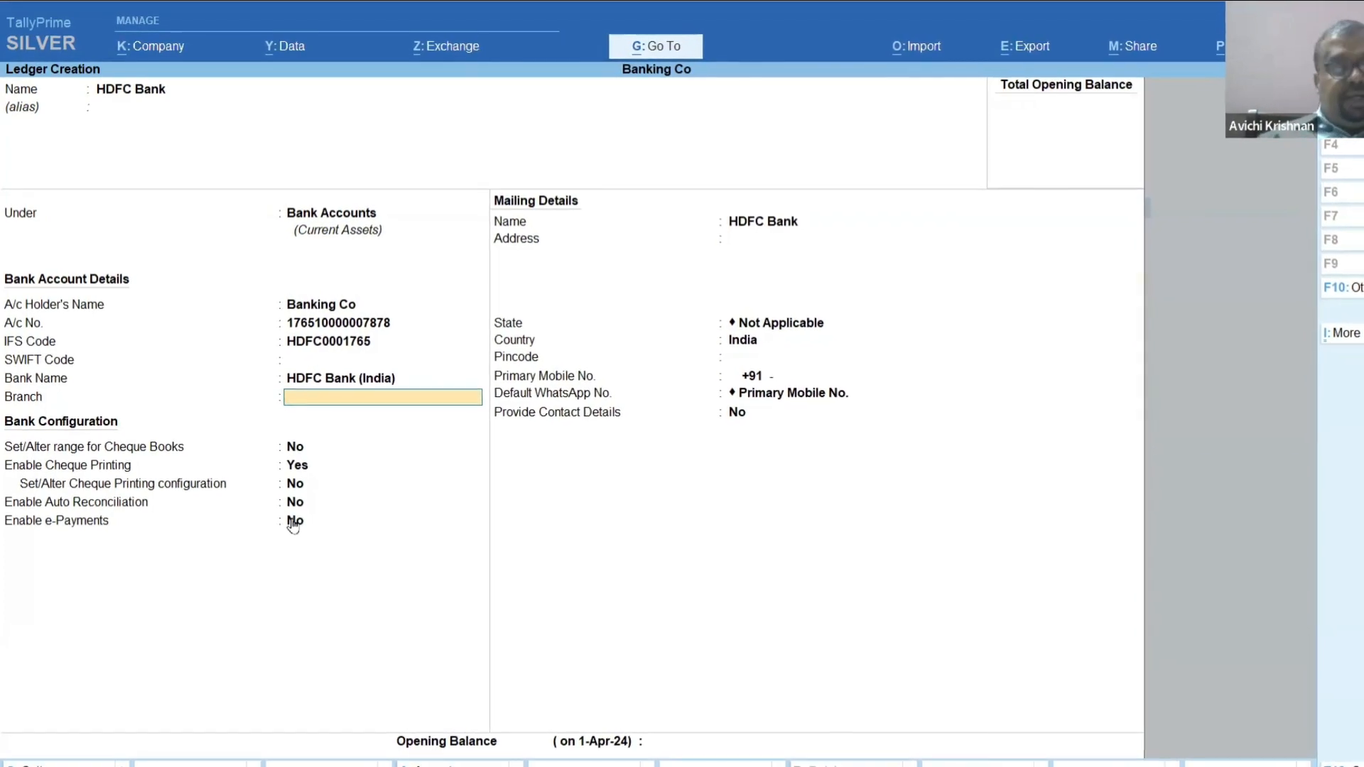
# Change the bank name to Himatnagar Nagrik Sahakari Bank Ltd (India) to compare the available bank configuration options.
pyautogui.press('BackSpace')
pyautogui.press('Down')
pyautogui.press('Down')
pyautogui.press('Down')
pyautogui.press('Up')
pyautogui.press('Up')
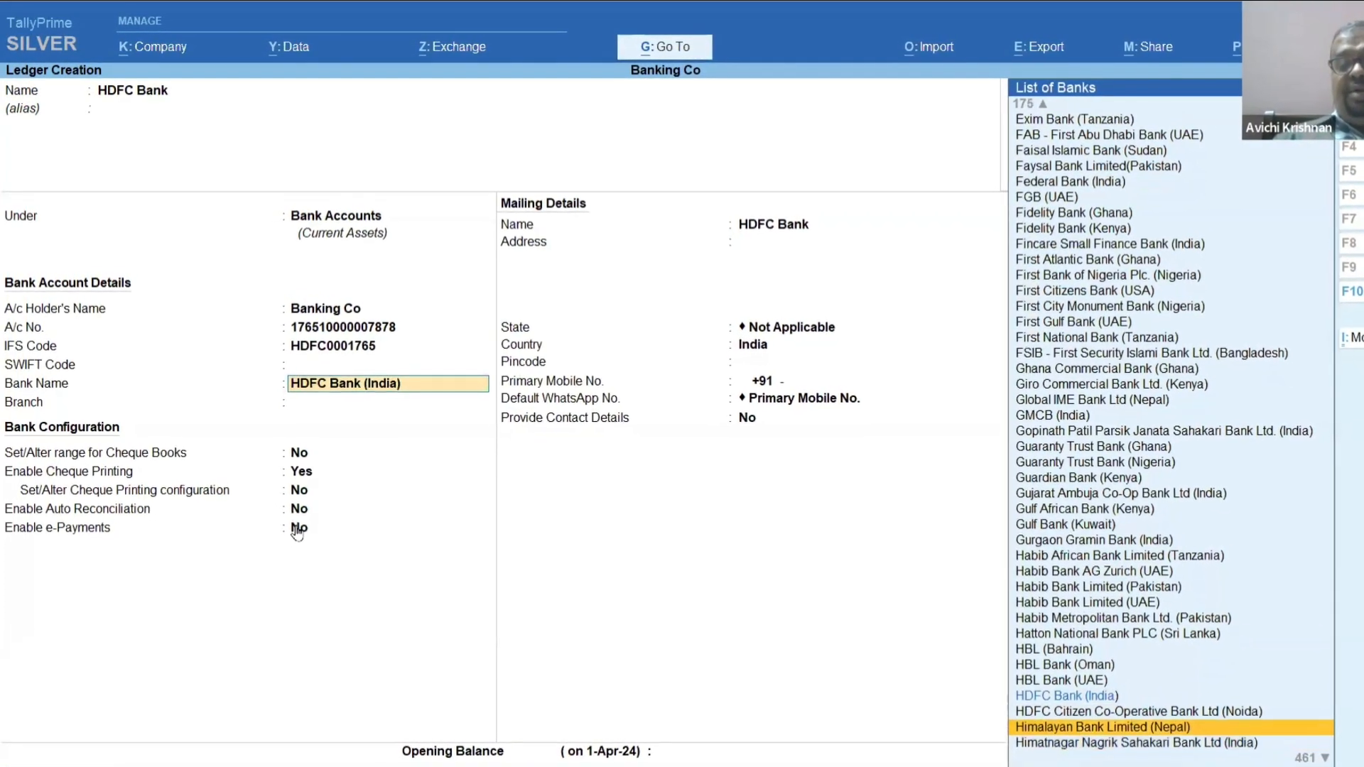
pyautogui.press('Down')
pyautogui.press('Down')
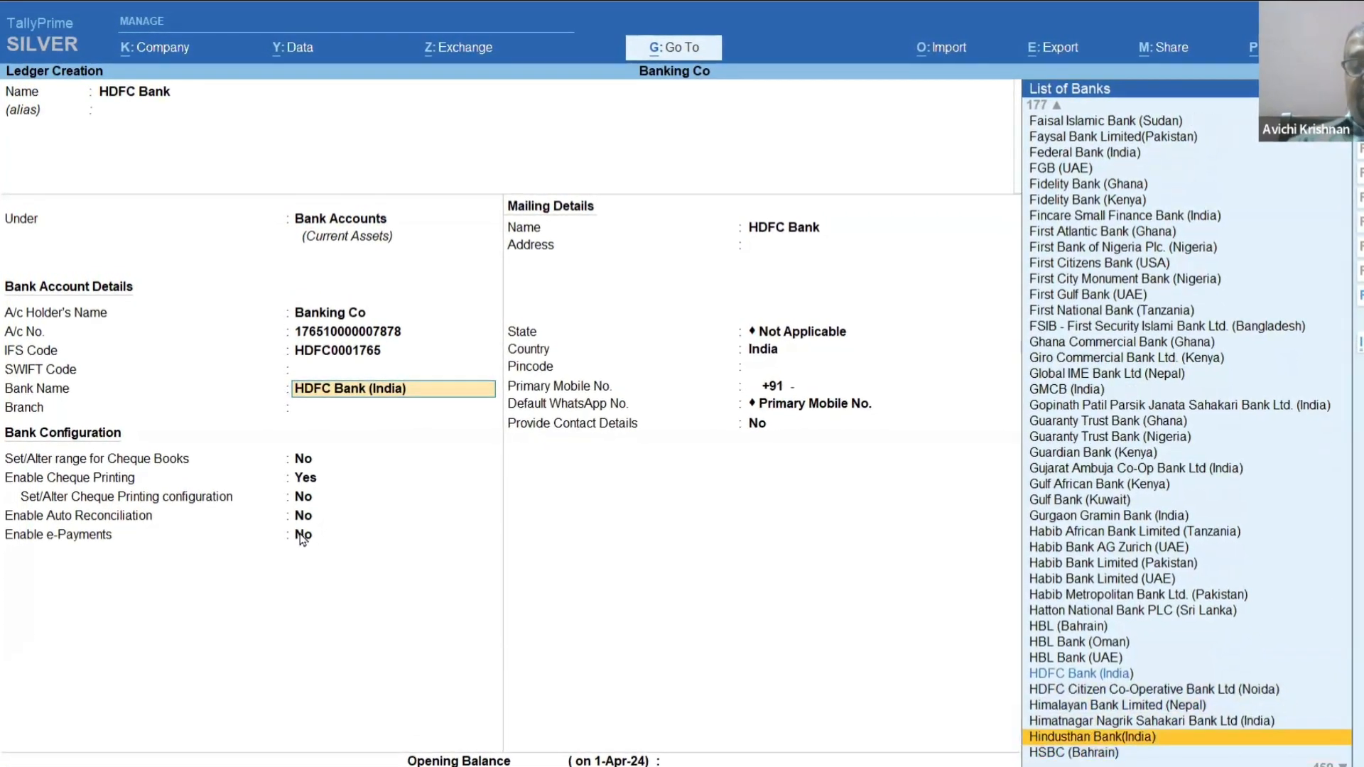
pyautogui.press('Up')
pyautogui.press('Return')
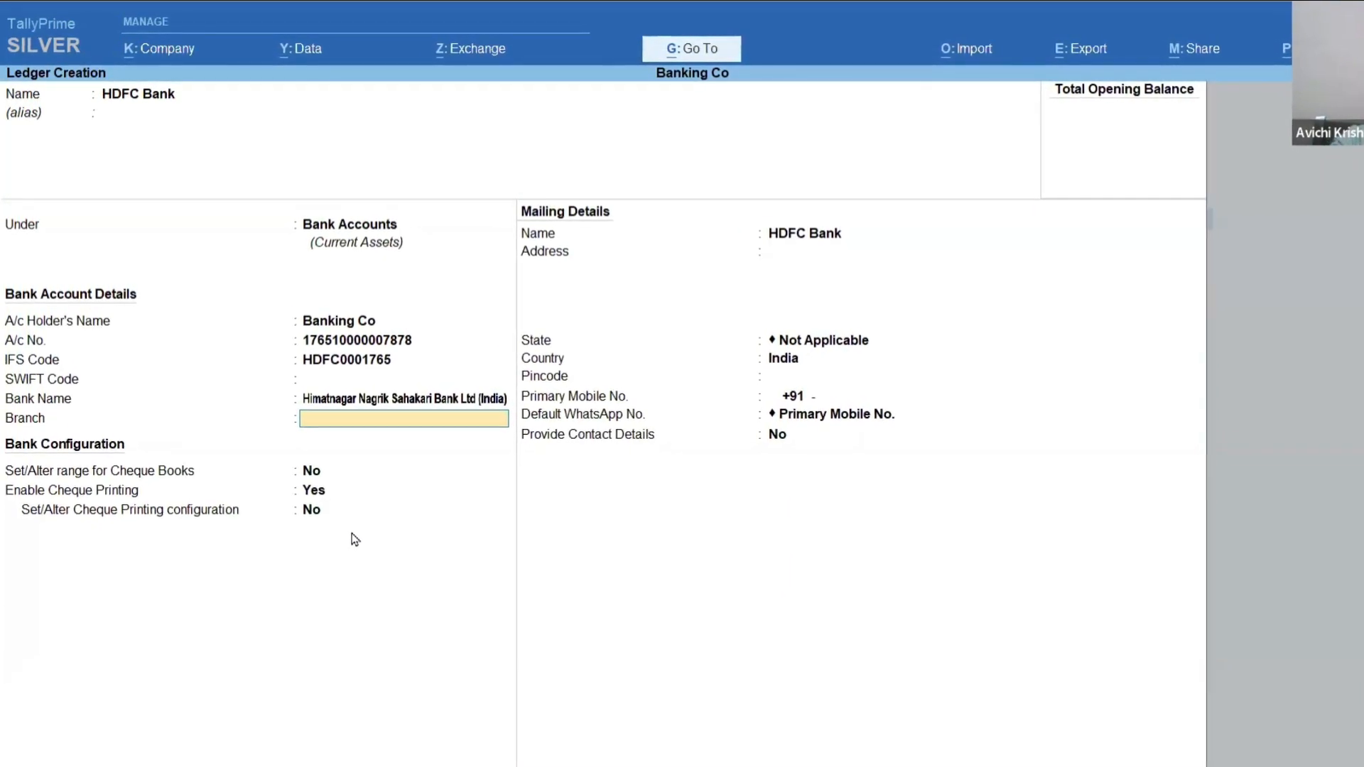
# Switch the ledger's bank name back to HDFC Bank (India).
pyautogui.press('BackSpace')
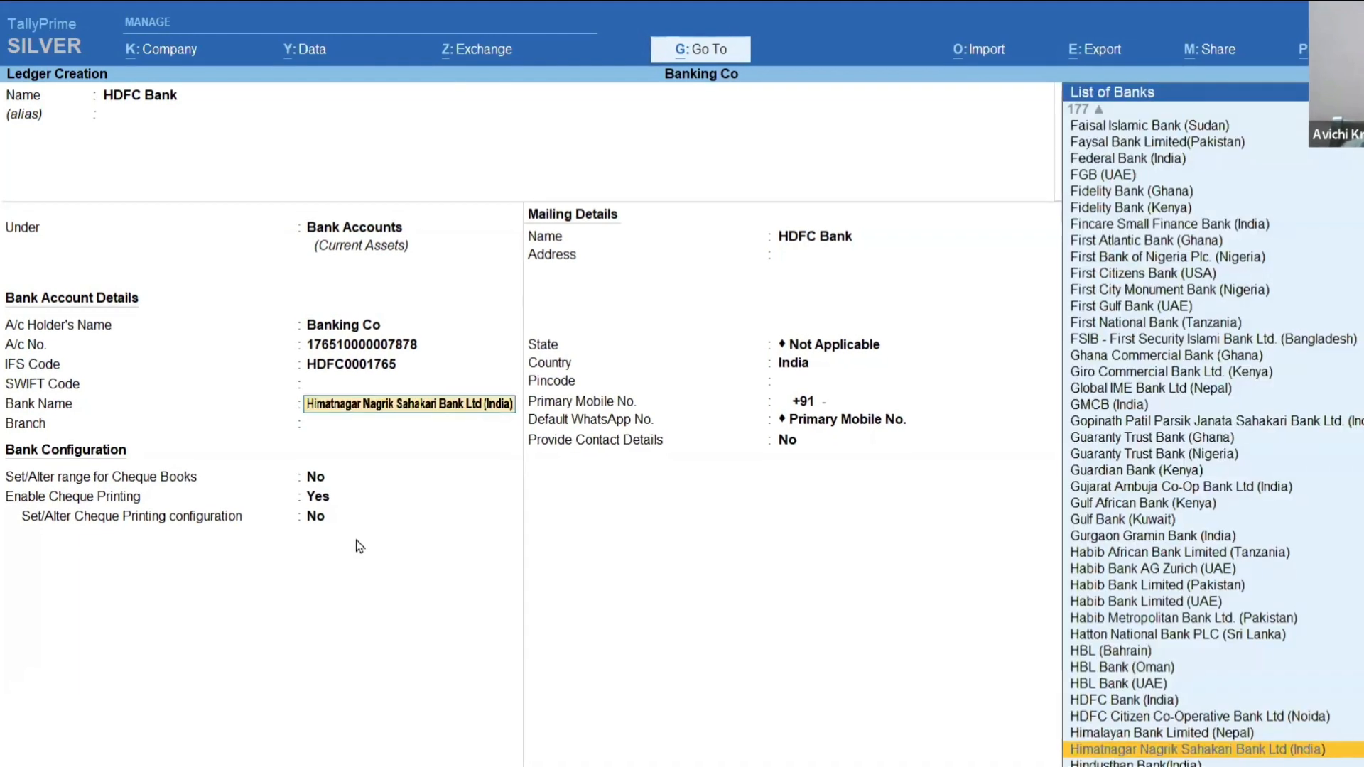
pyautogui.press('Up')
pyautogui.press('Up')
pyautogui.press('Up')
pyautogui.press('Return')
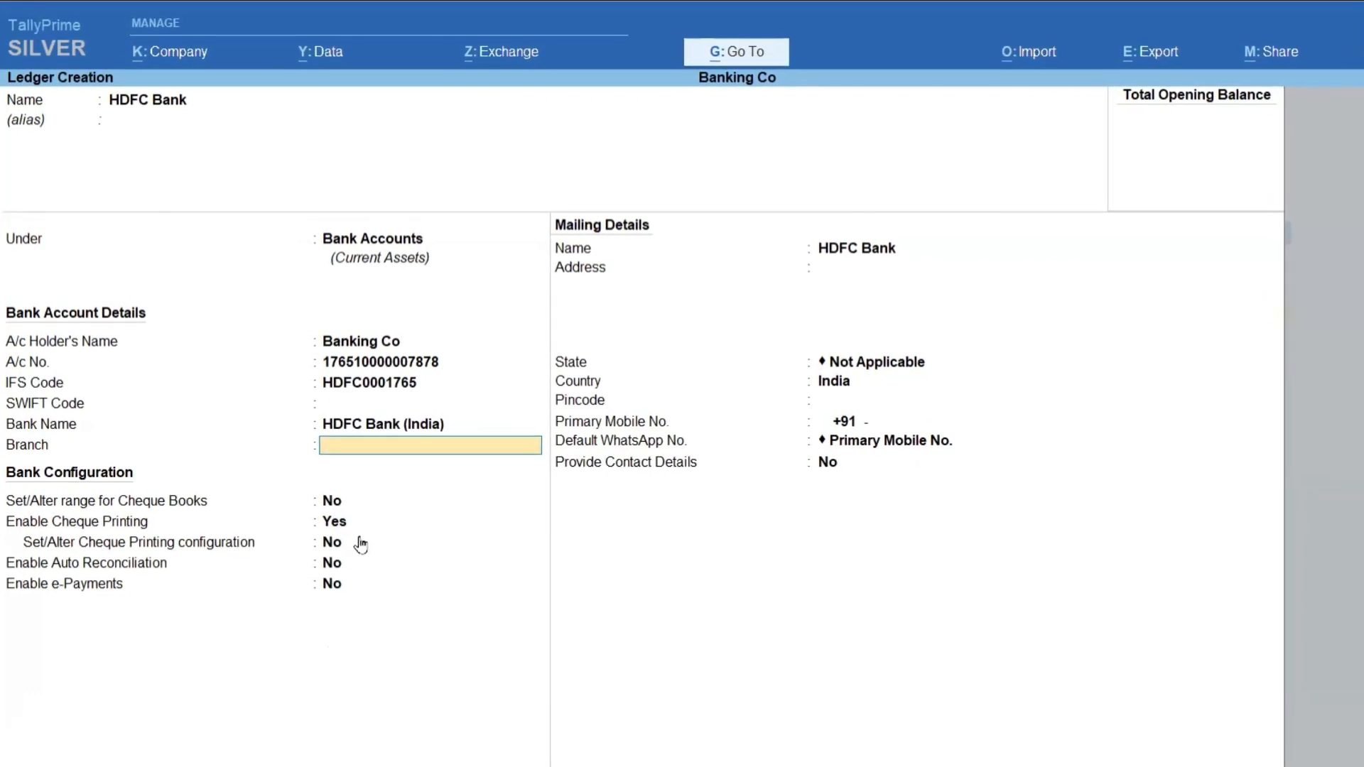
# Set the branch to Adyar and save the HDFC Bank ledger with the remaining bank configuration at its defaults.
pyautogui.write('A')
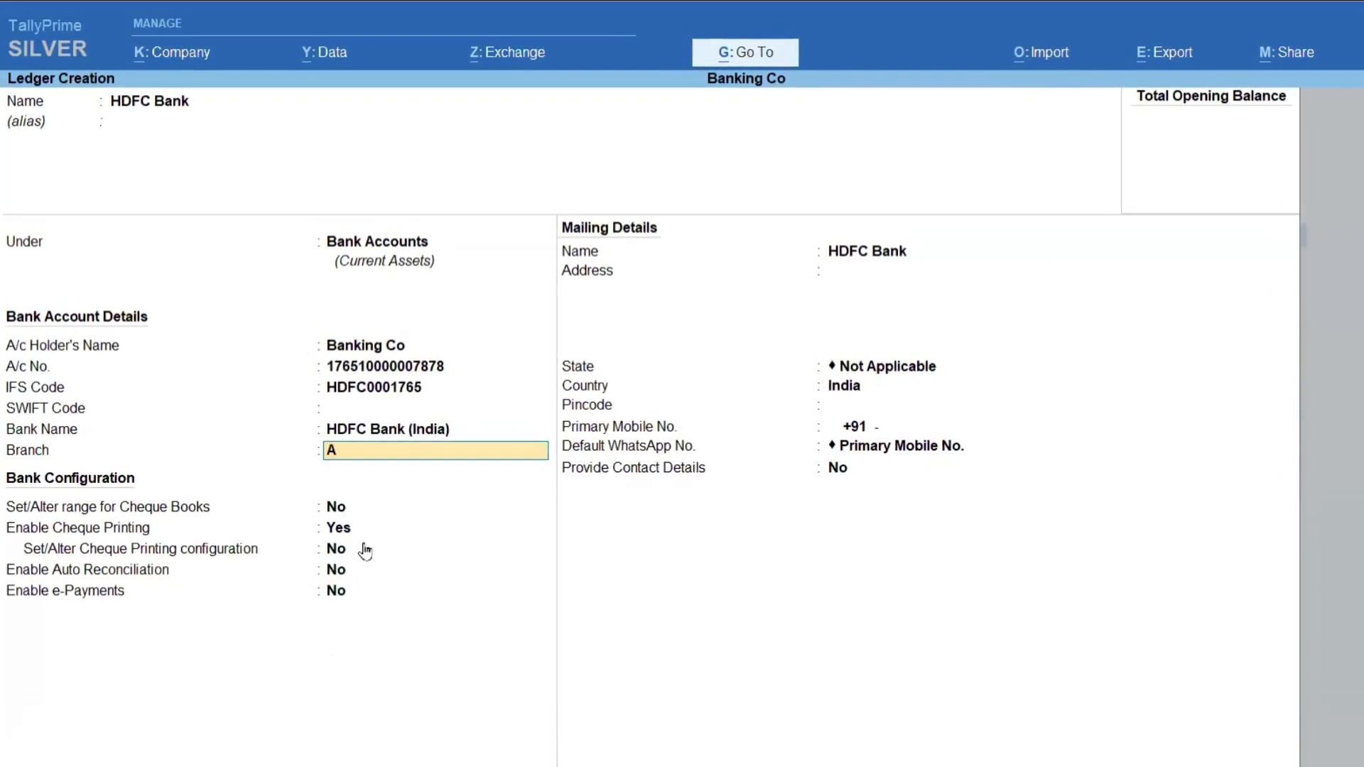
pyautogui.write('dyar')
pyautogui.press('Return')
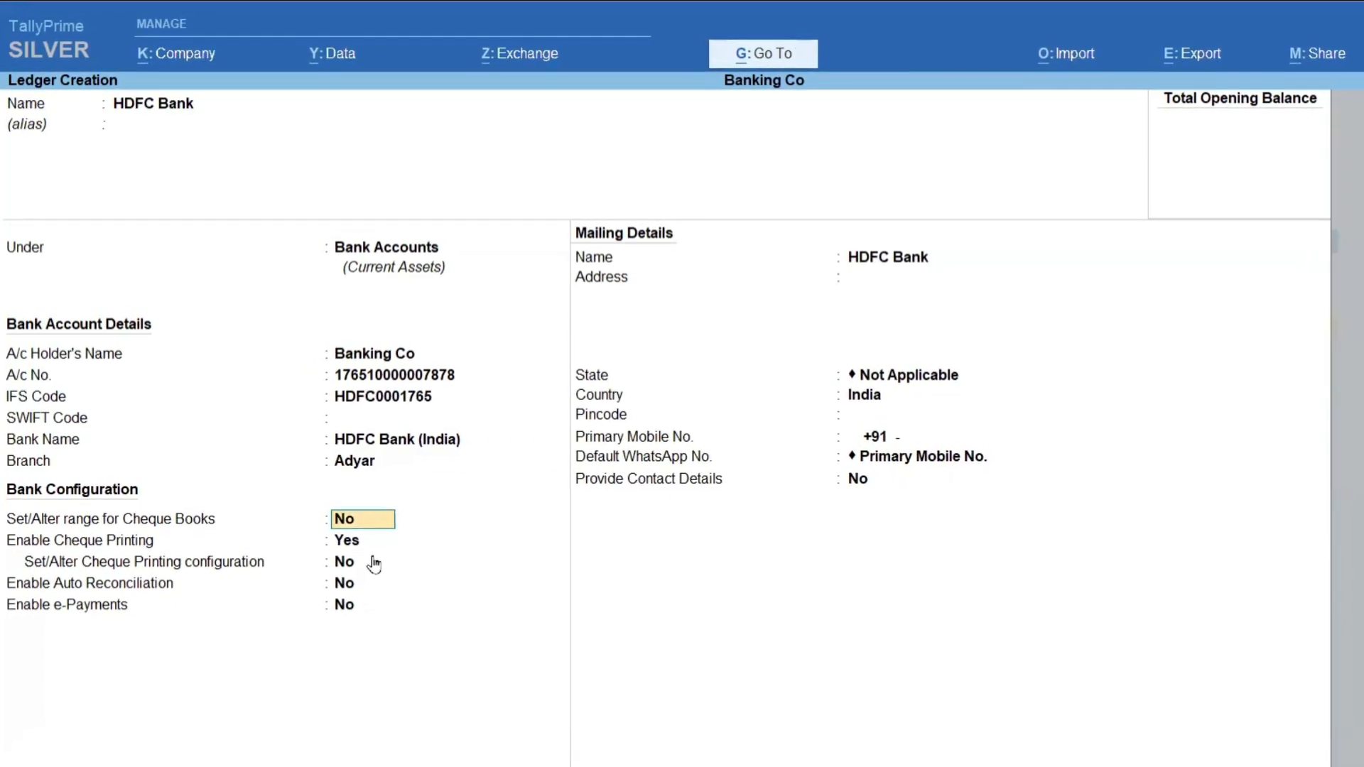
pyautogui.hotkey('ctrl', 'a')
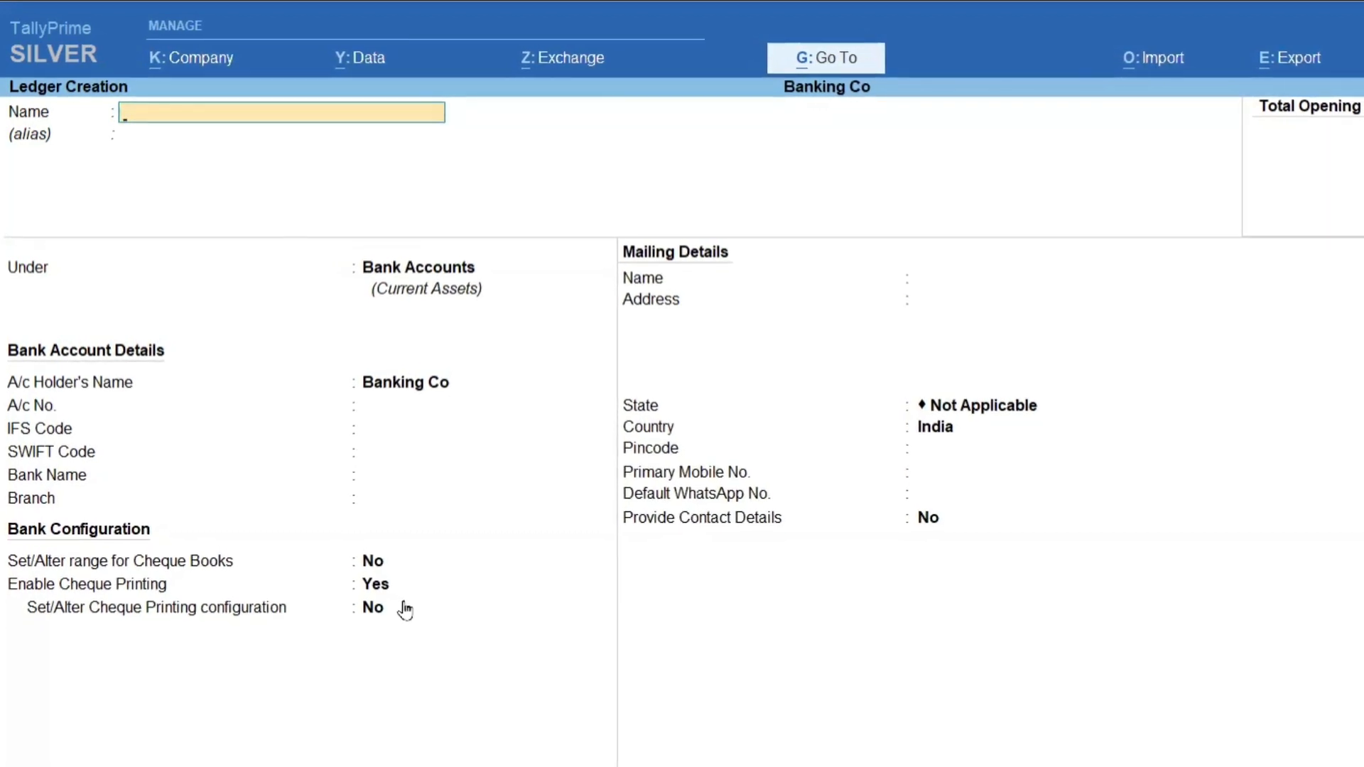
# Switch to Chapter_11_Banking.pdf in the browser and review the bank ledger fields and the receipt voucher section.
pyautogui.hotkey('alt', 'Tab')
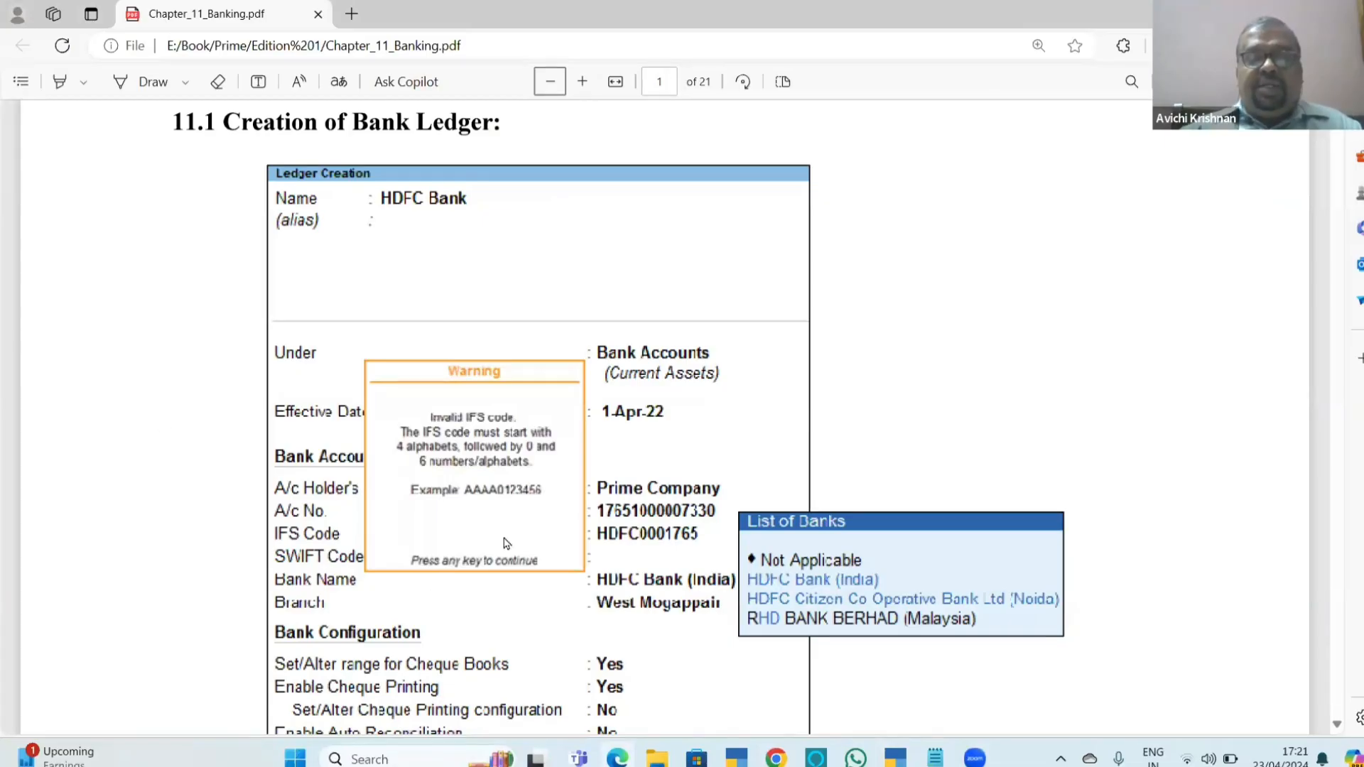
pyautogui.scroll(-15, 412, 687)
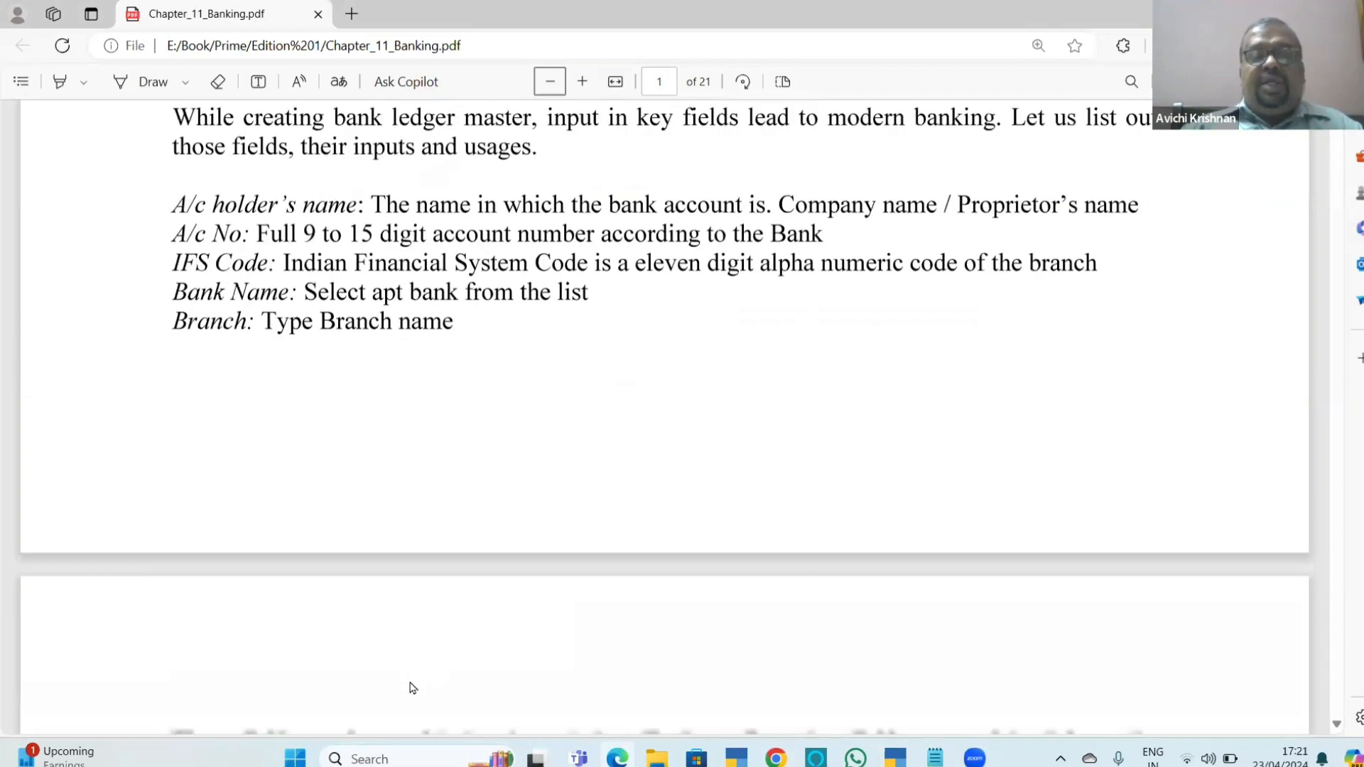
pyautogui.scroll(-5, 412, 688)
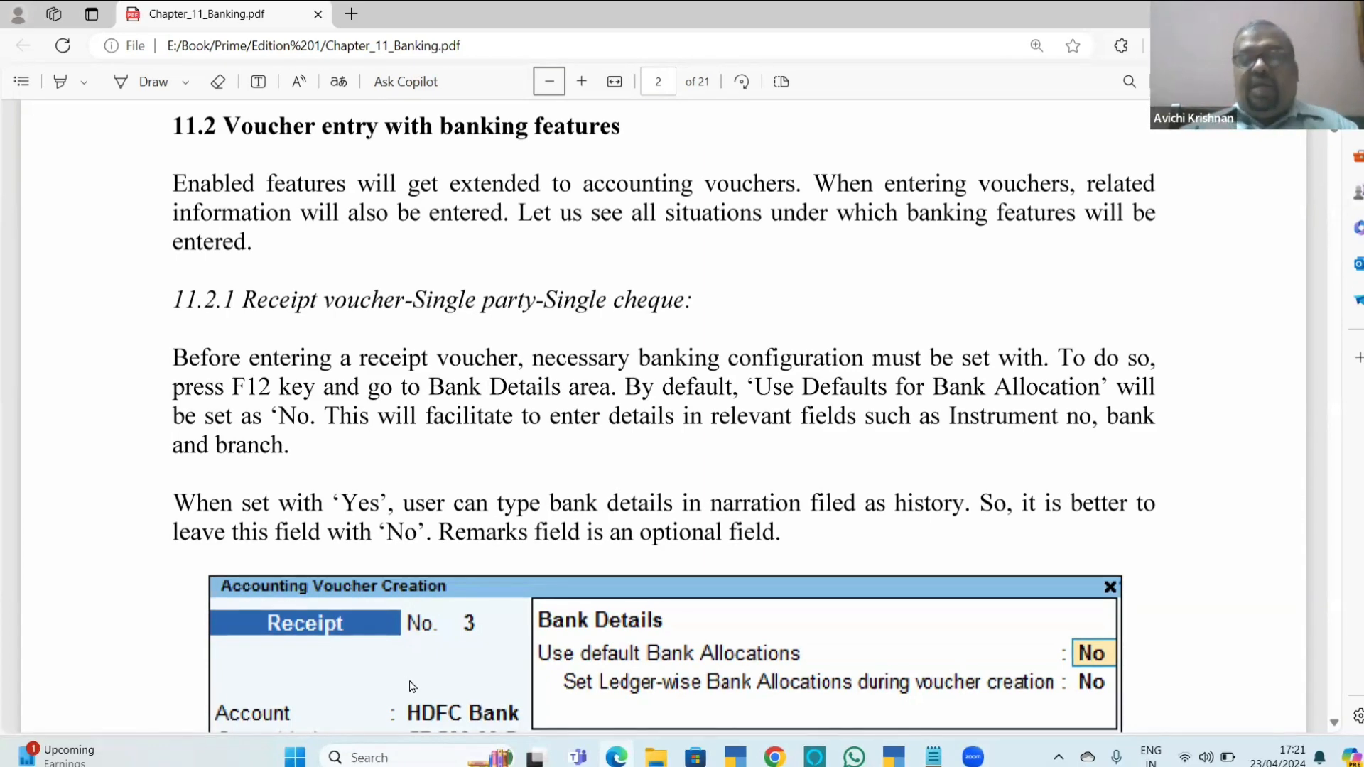
pyautogui.scroll(-6, 411, 686)
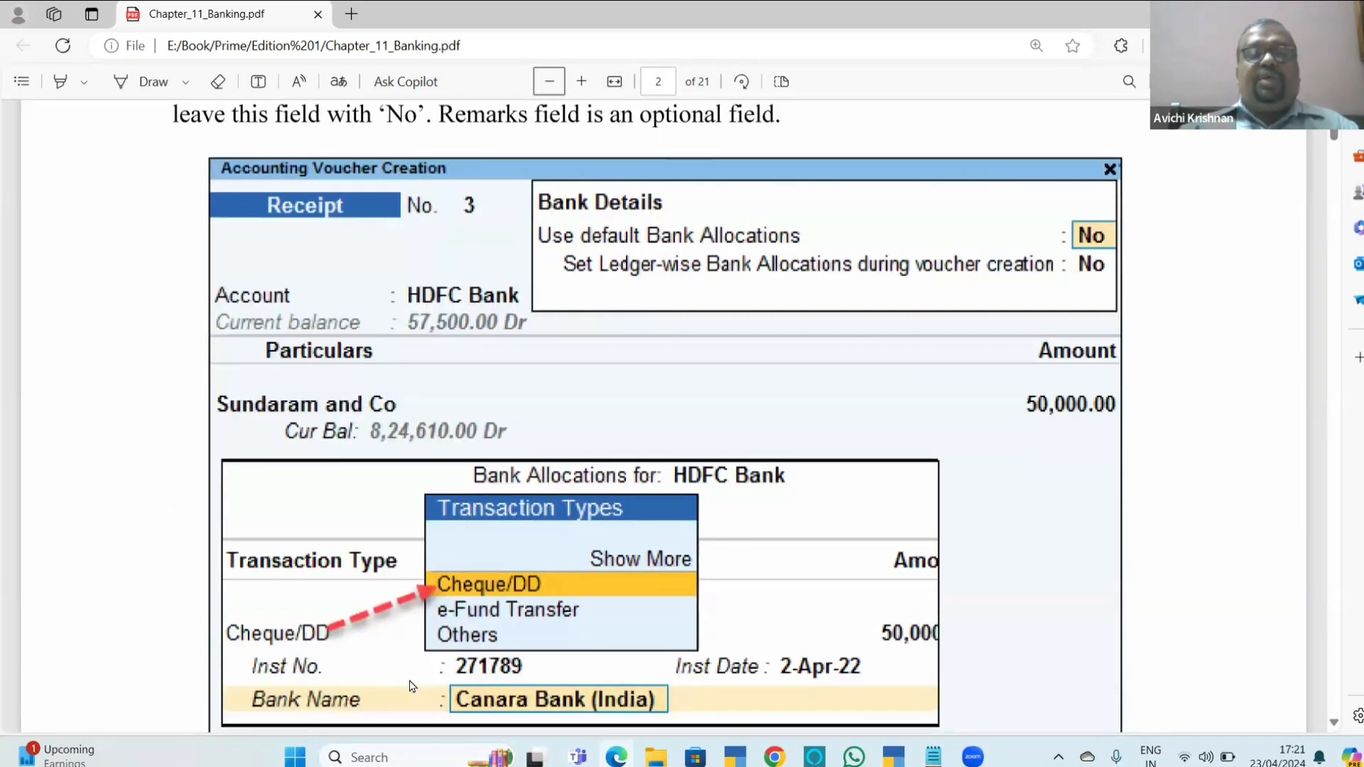
pyautogui.scroll(2, 410, 686)
# Return to TallyPrime, leave ledger creation without saving another ledger and open a new receipt voucher.
pyautogui.hotkey('alt', 'Tab')
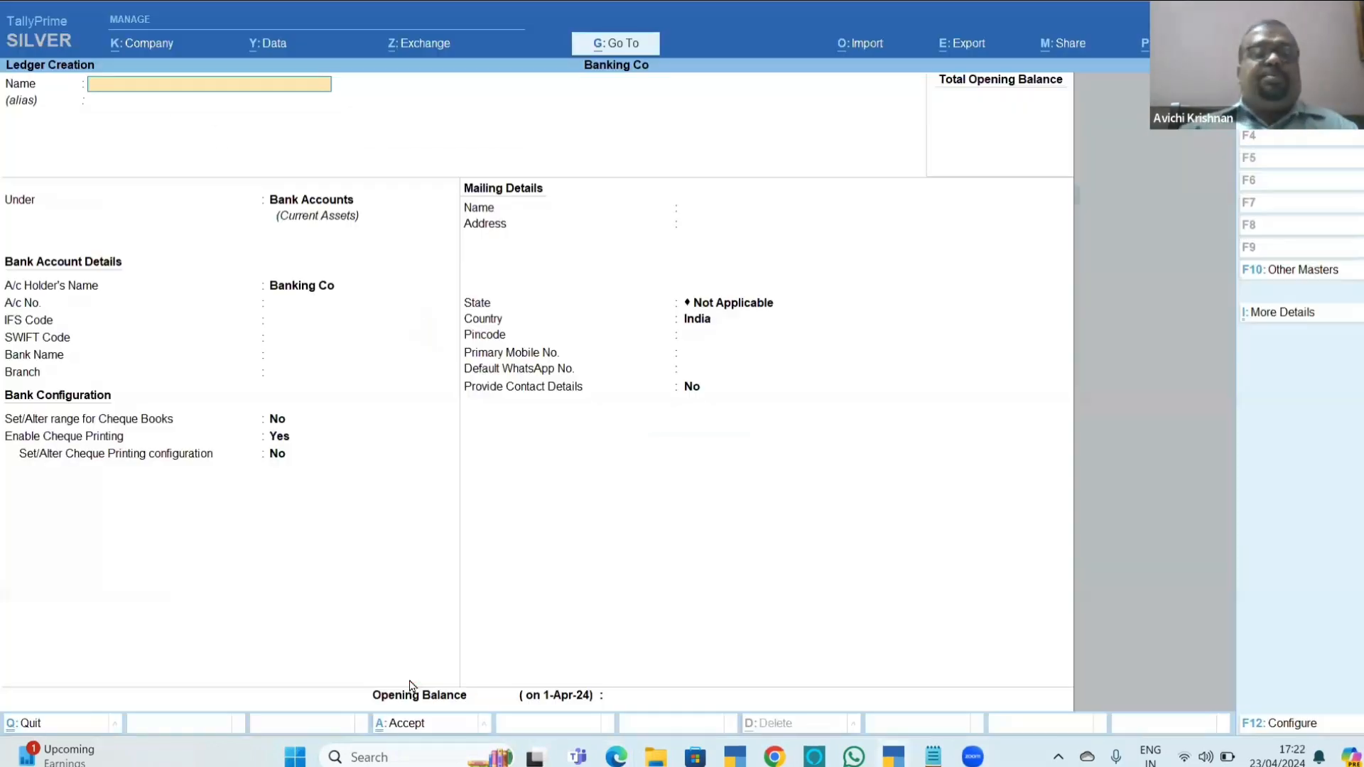
pyautogui.press('Escape')
pyautogui.press('y')
pyautogui.press('Escape')
pyautogui.press('Escape')
pyautogui.press('v')
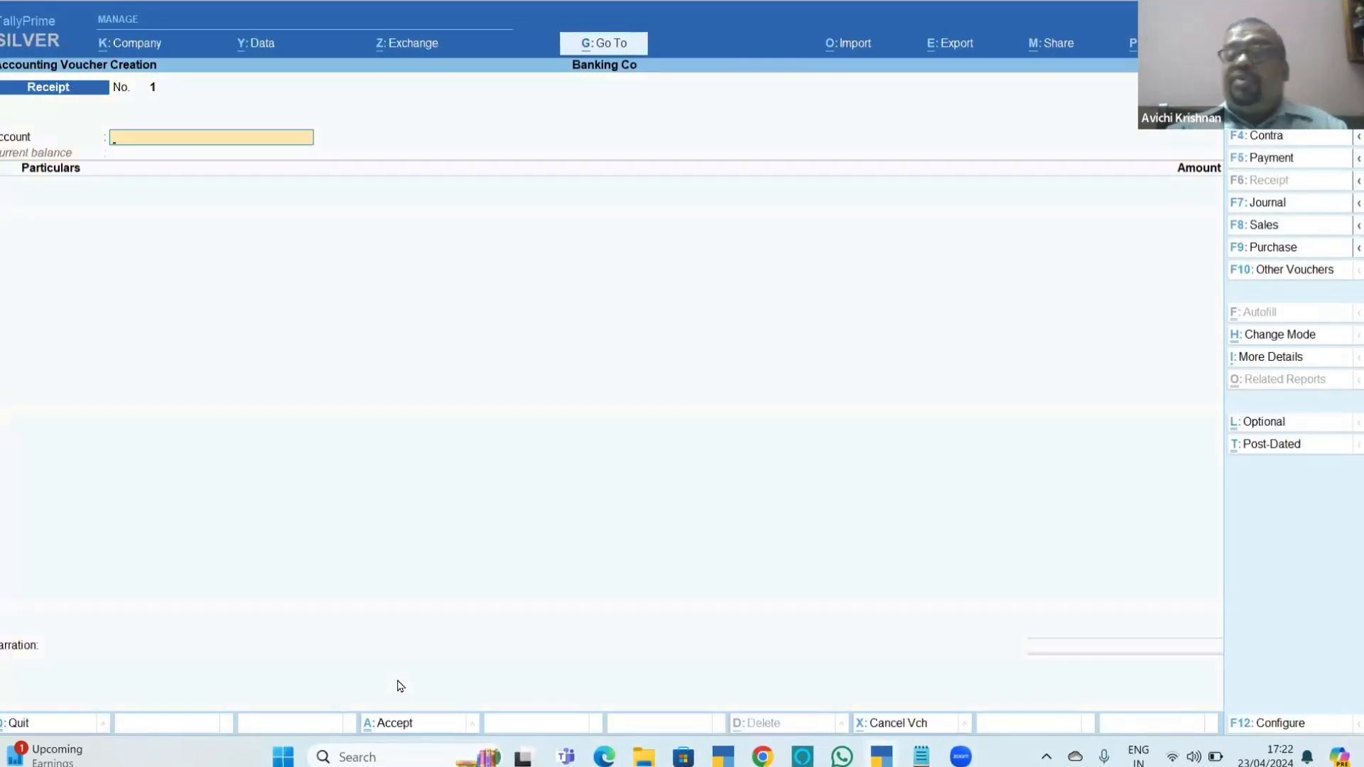
# Select HDFC Bank as the receipt account and create the party ledger Suresh Agencies under Sundry Debtors.
pyautogui.write('H')
pyautogui.press('Return')
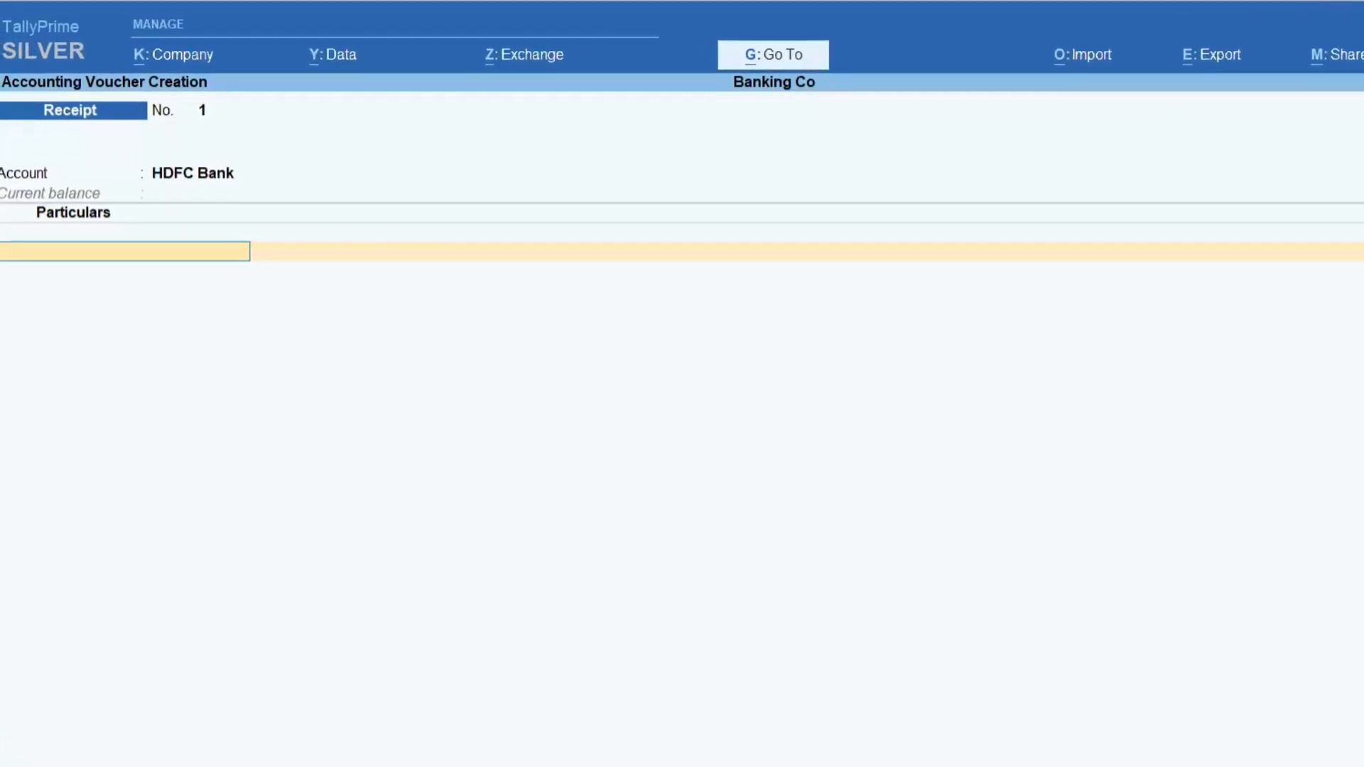
pyautogui.hotkey('alt', 'c')
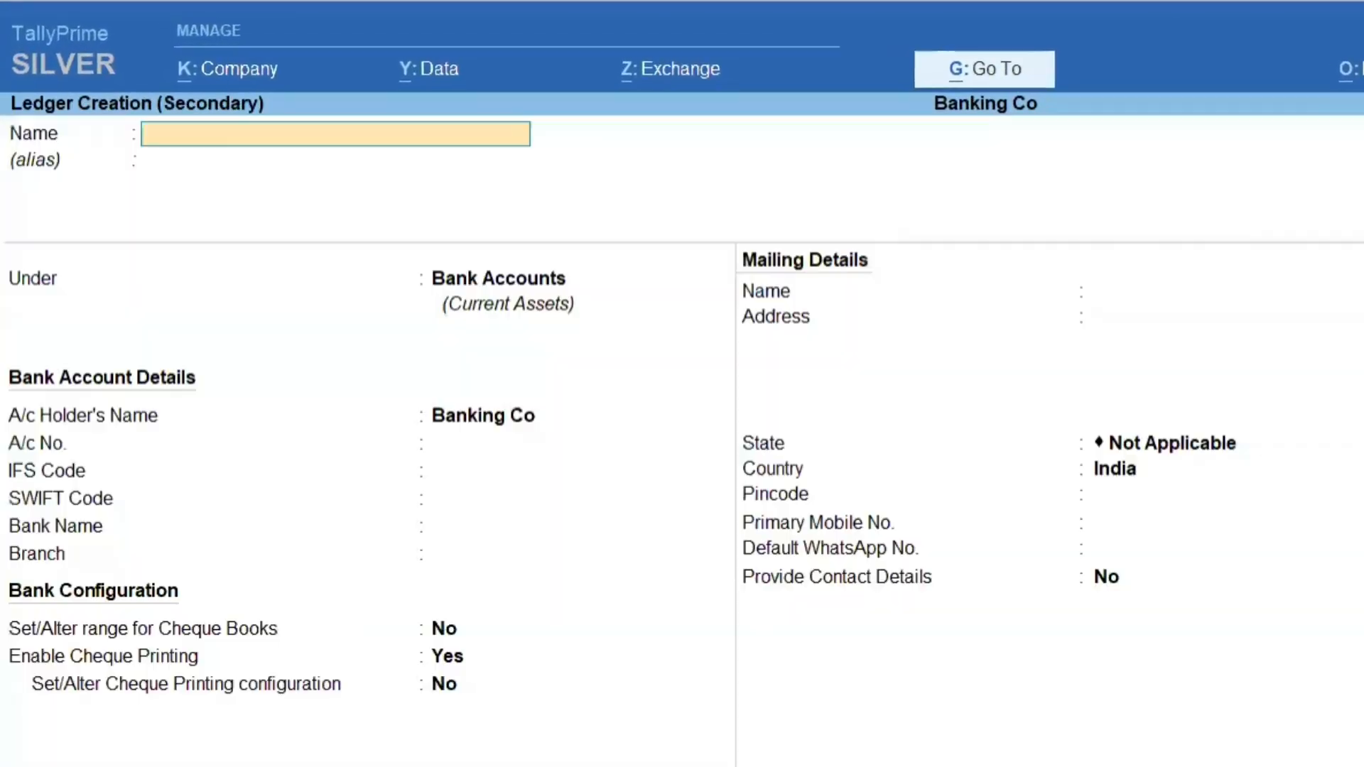
pyautogui.write('Suresh Agenc')
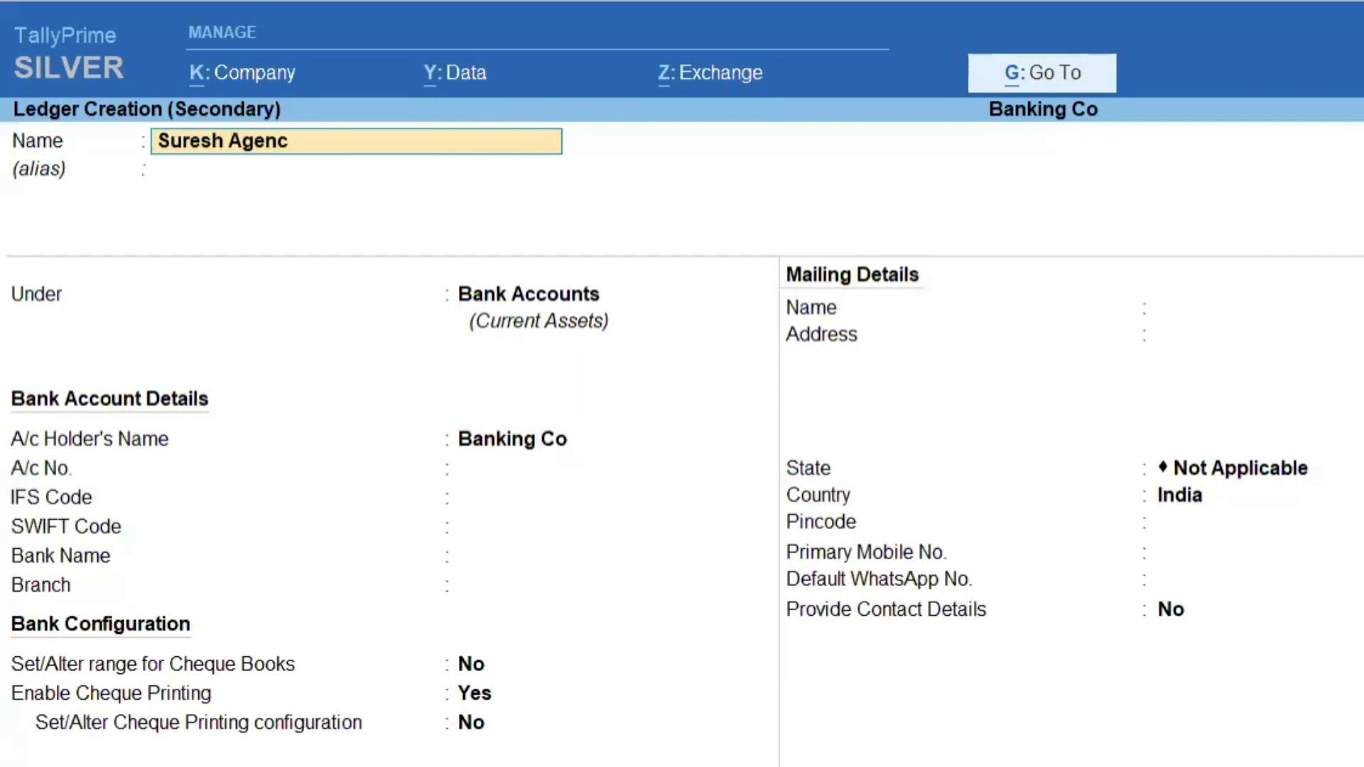
pyautogui.write('ies')
pyautogui.press('Return')
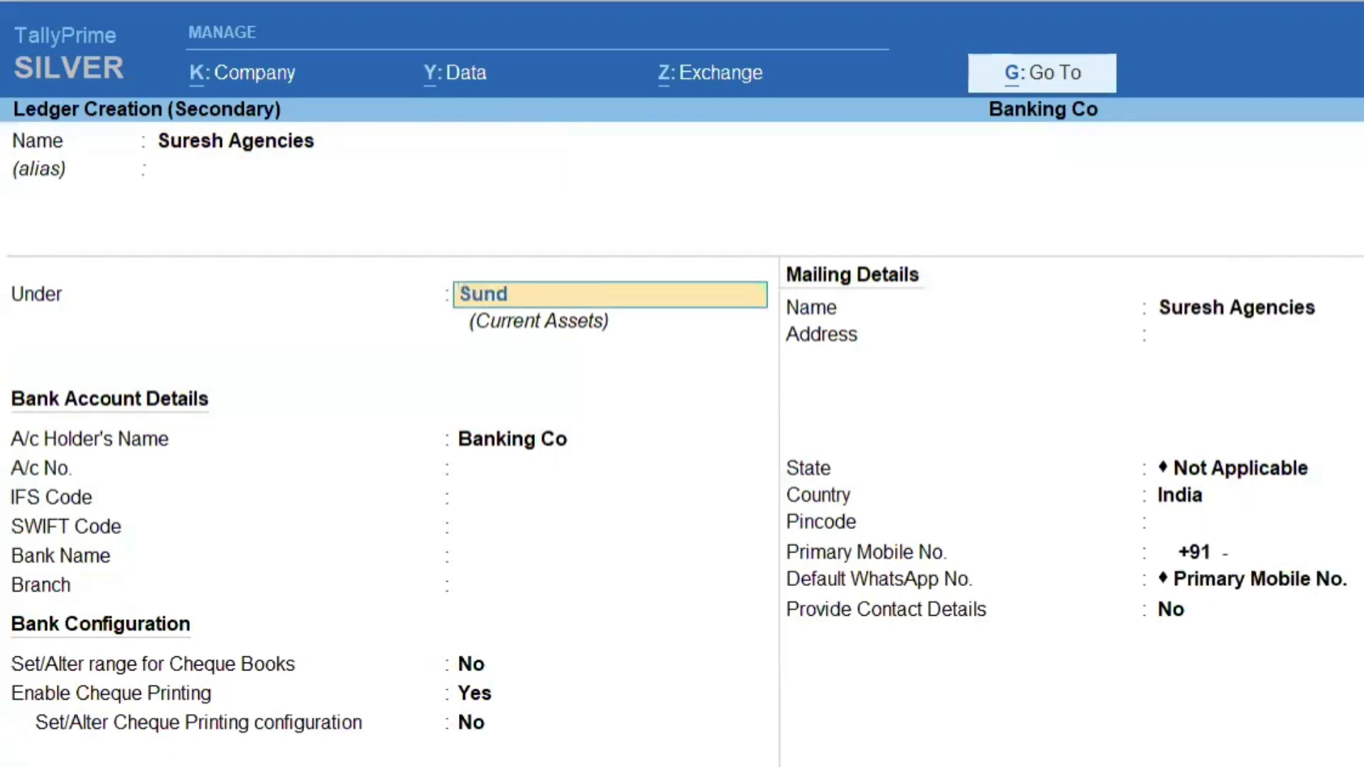
pyautogui.press('Return')
pyautogui.hotkey('ctrl', 'a')
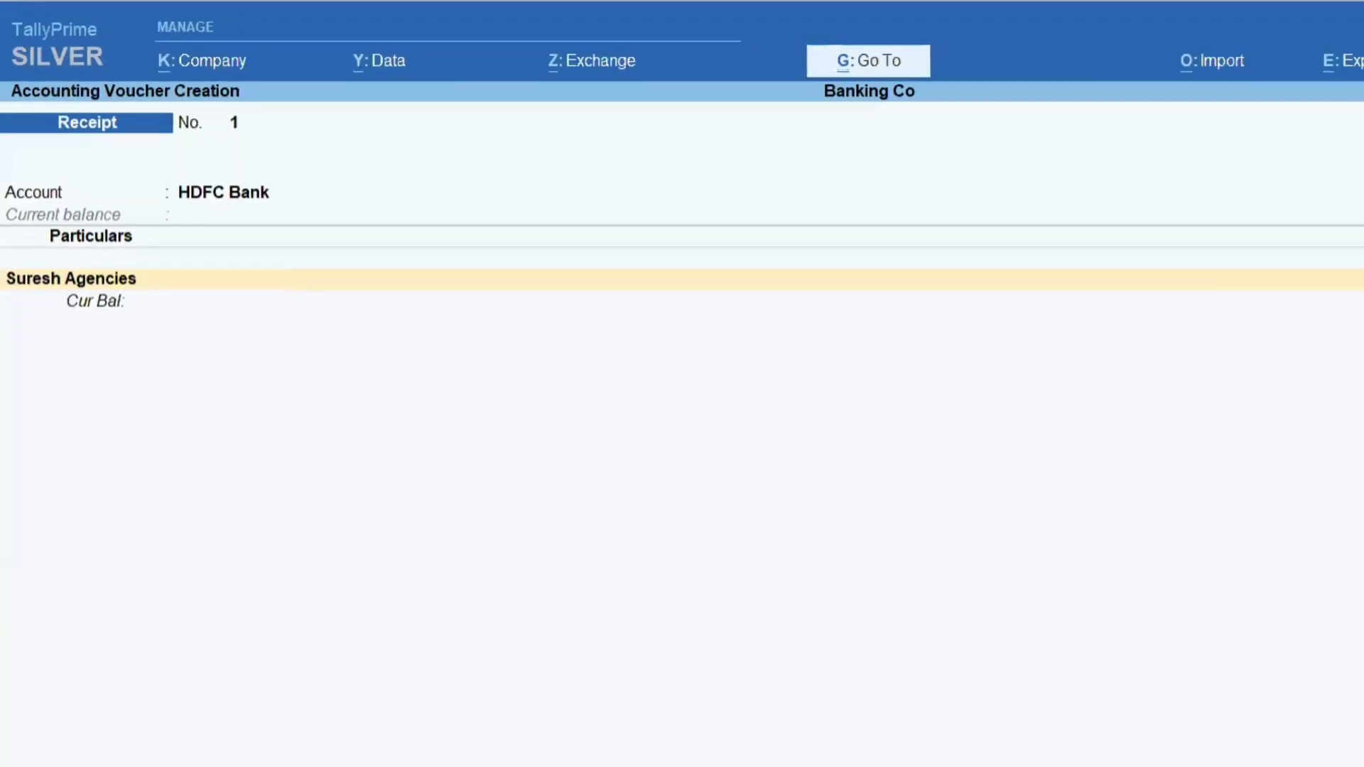
# Alter the Suresh Agencies ledger to give it an opening balance of 63,146 Dr.
pyautogui.hotkey('ctrl', 'Return')
pyautogui.press('Return')
pyautogui.press('Return')
pyautogui.press('Return')
pyautogui.press('Return')
pyautogui.press('Return')
pyautogui.press('Return')
pyautogui.press('Return')
pyautogui.press('Return')
pyautogui.press('Return')
pyautogui.press('Return')
pyautogui.press('Return')
pyautogui.press('Return')
pyautogui.press('Return')
pyautogui.press('Return')
pyautogui.press('Return')
pyautogui.press('Return')
pyautogui.press('Return')
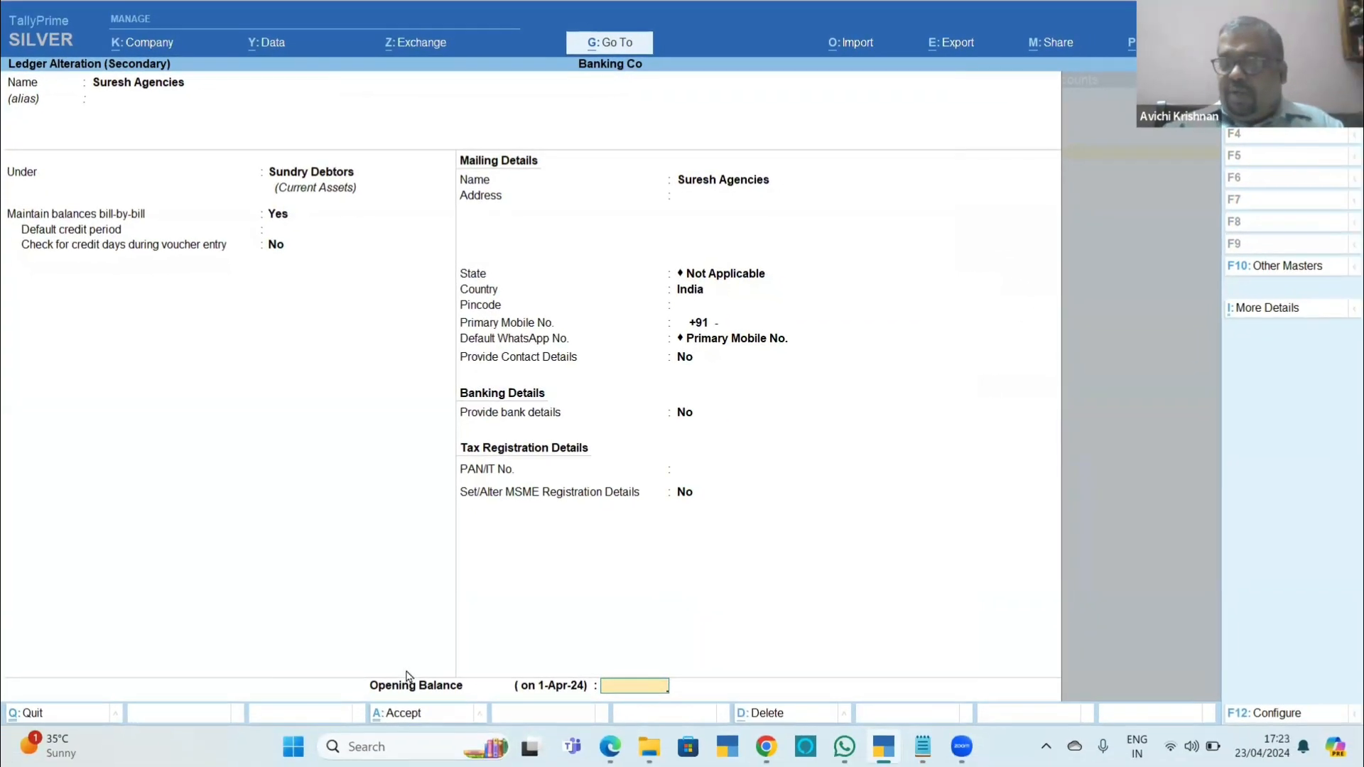
pyautogui.write('63,146')
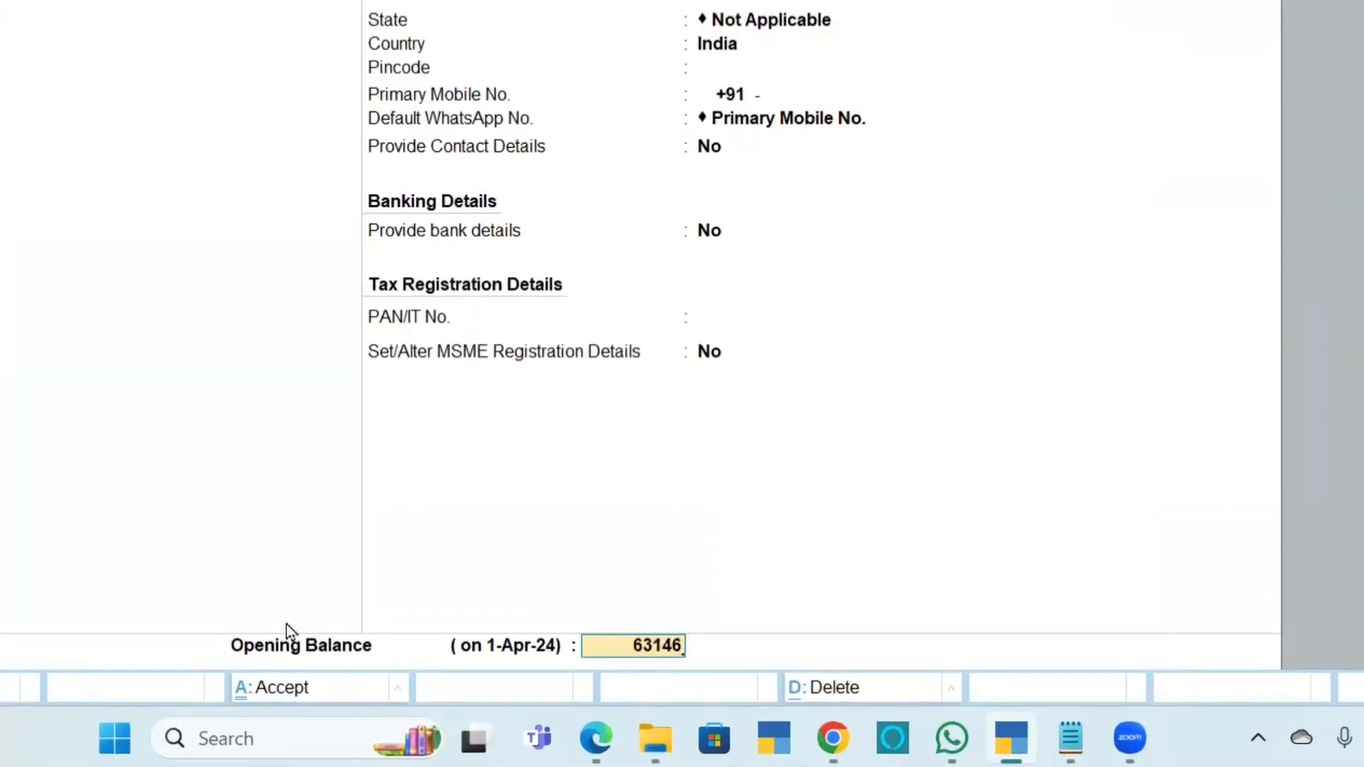
pyautogui.press('Return')
pyautogui.press('Return')
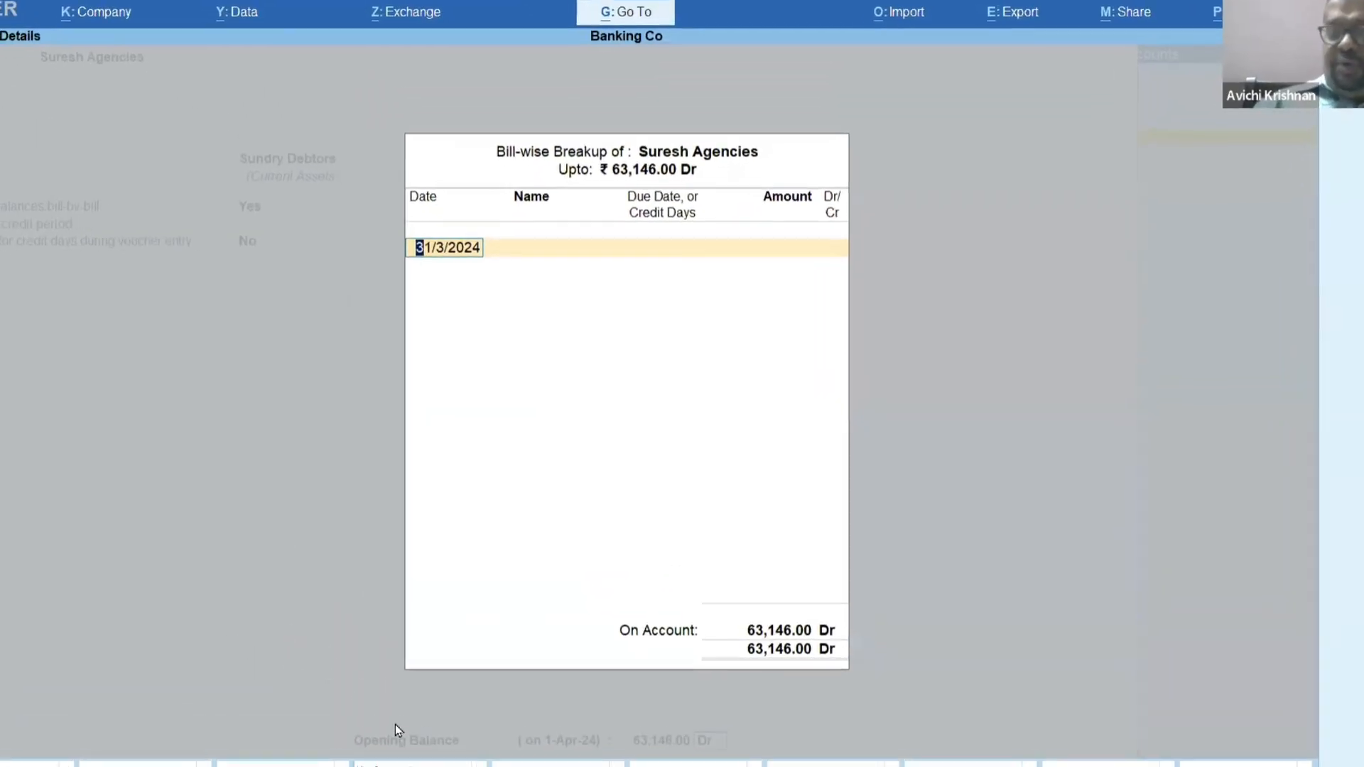
# Add opening bill 1121 dated 1/3/2024 with 45 days' credit for 36,458 Dr to the bill-wise breakup.
pyautogui.write('1.3')
pyautogui.press('Return')
pyautogui.write('1121')
pyautogui.press('Return')
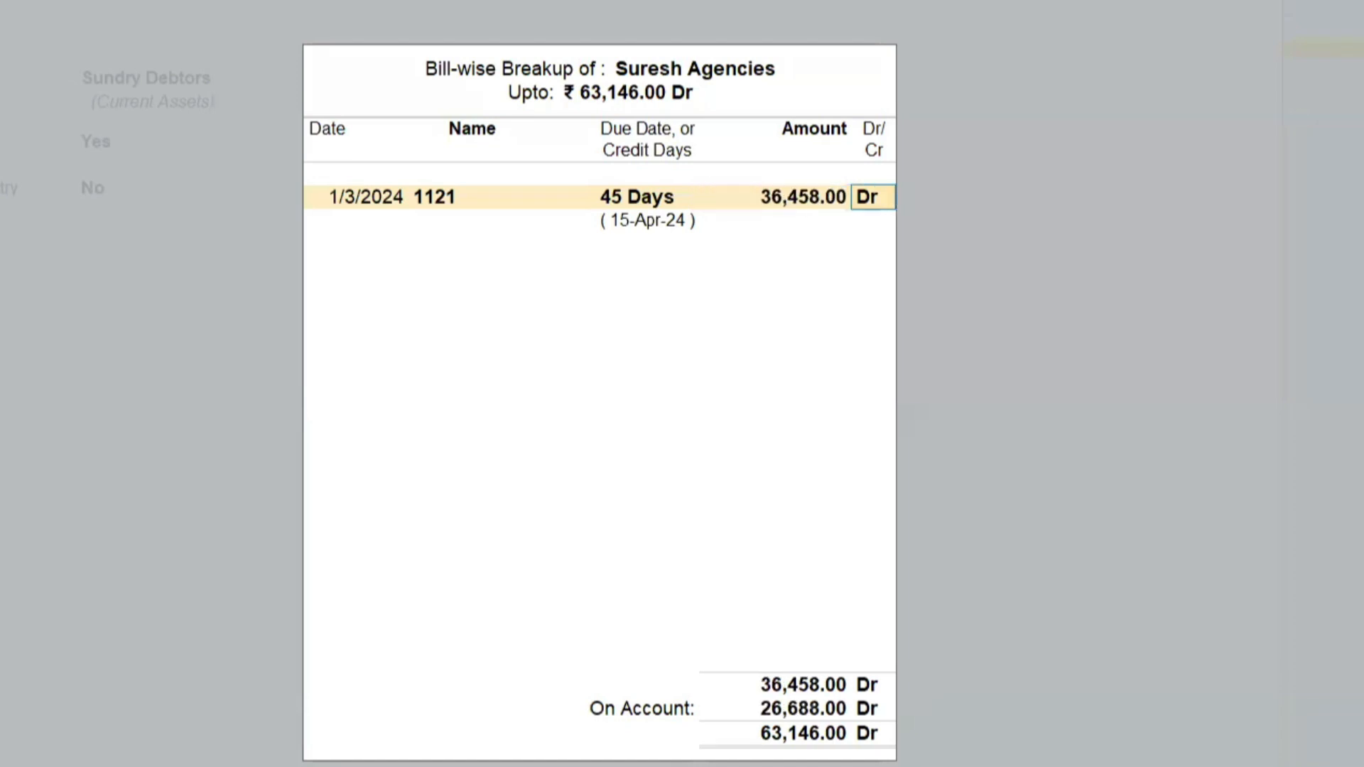
pyautogui.press('Return')
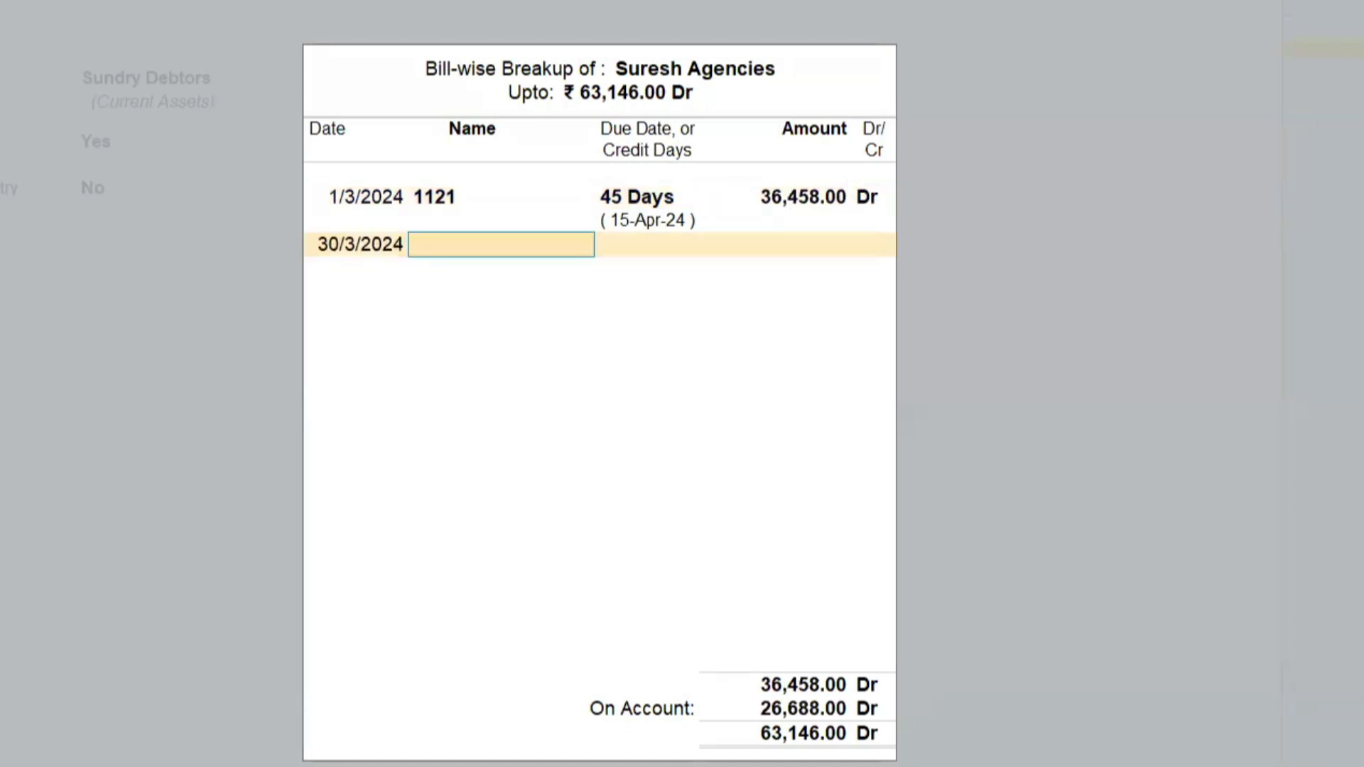
# Add opening bill 1216 dated 30/3/2024 with 45 days' credit for 26,688 Dr and save the Suresh Agencies ledger.
pyautogui.write('1216')
pyautogui.press('Return')
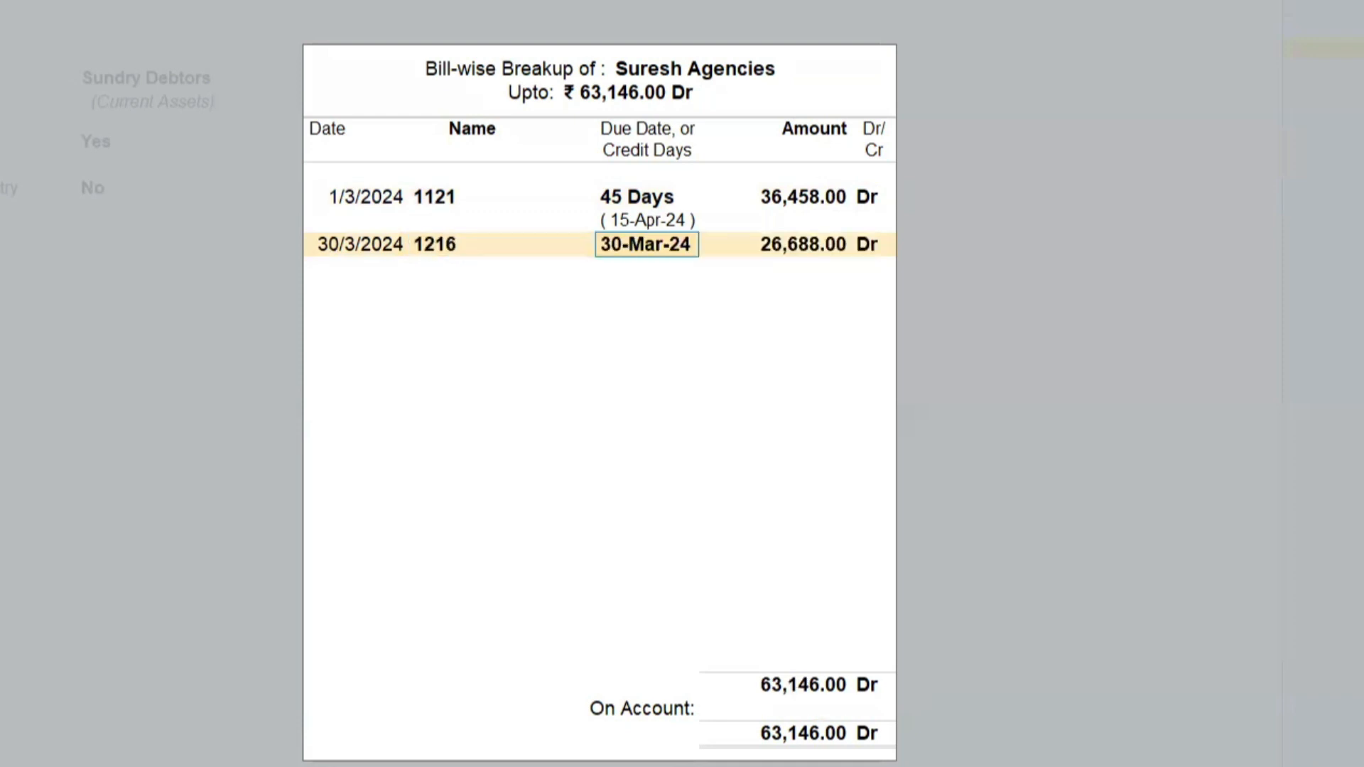
pyautogui.write('45')
pyautogui.press('Return')
pyautogui.press('Return')
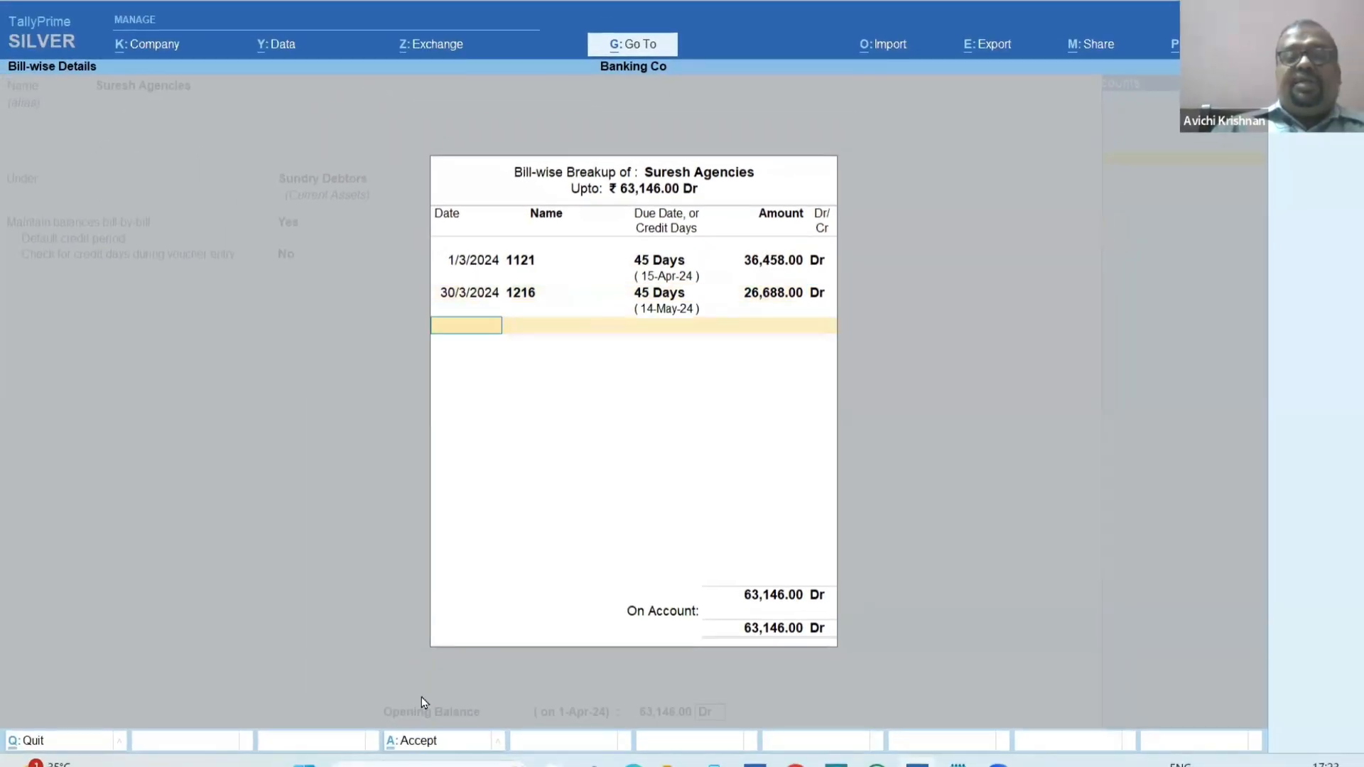
pyautogui.press('Return')
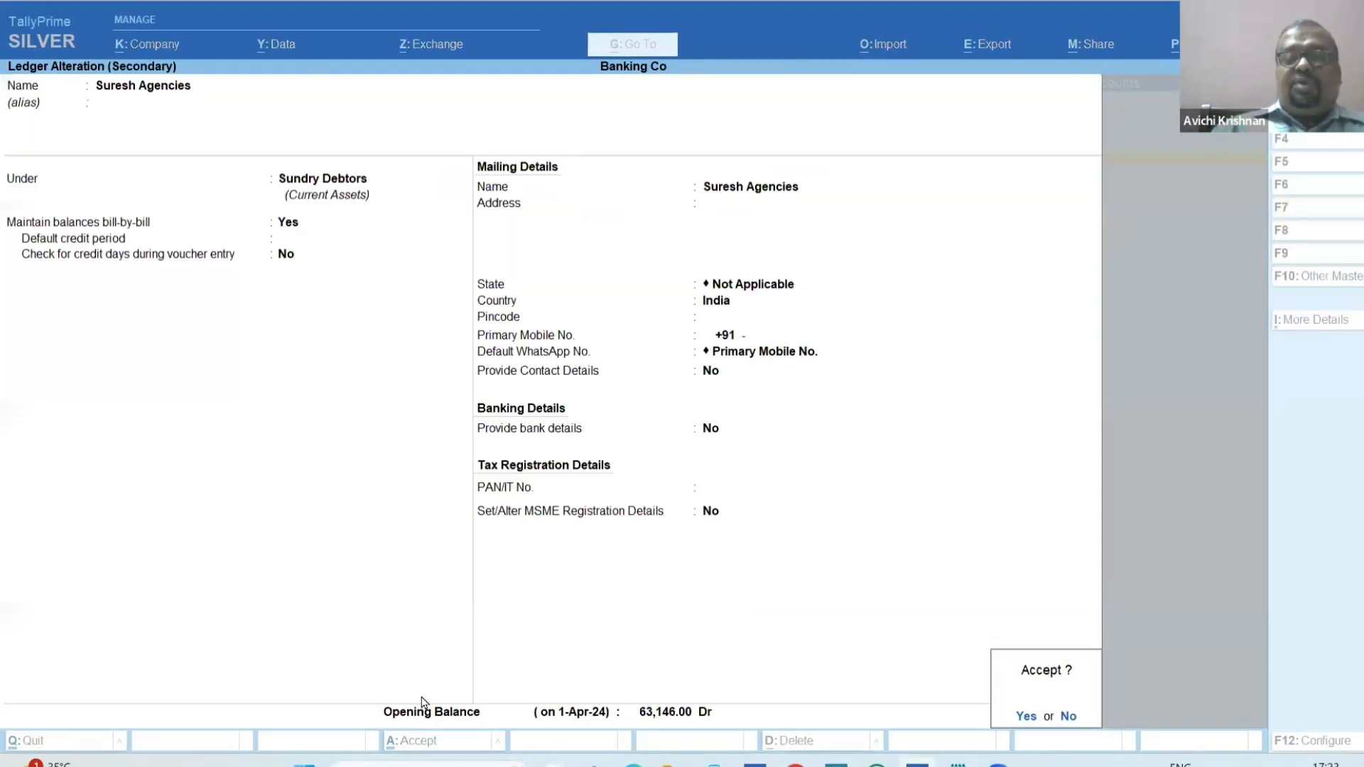
pyautogui.press('Return')
pyautogui.press('Return')
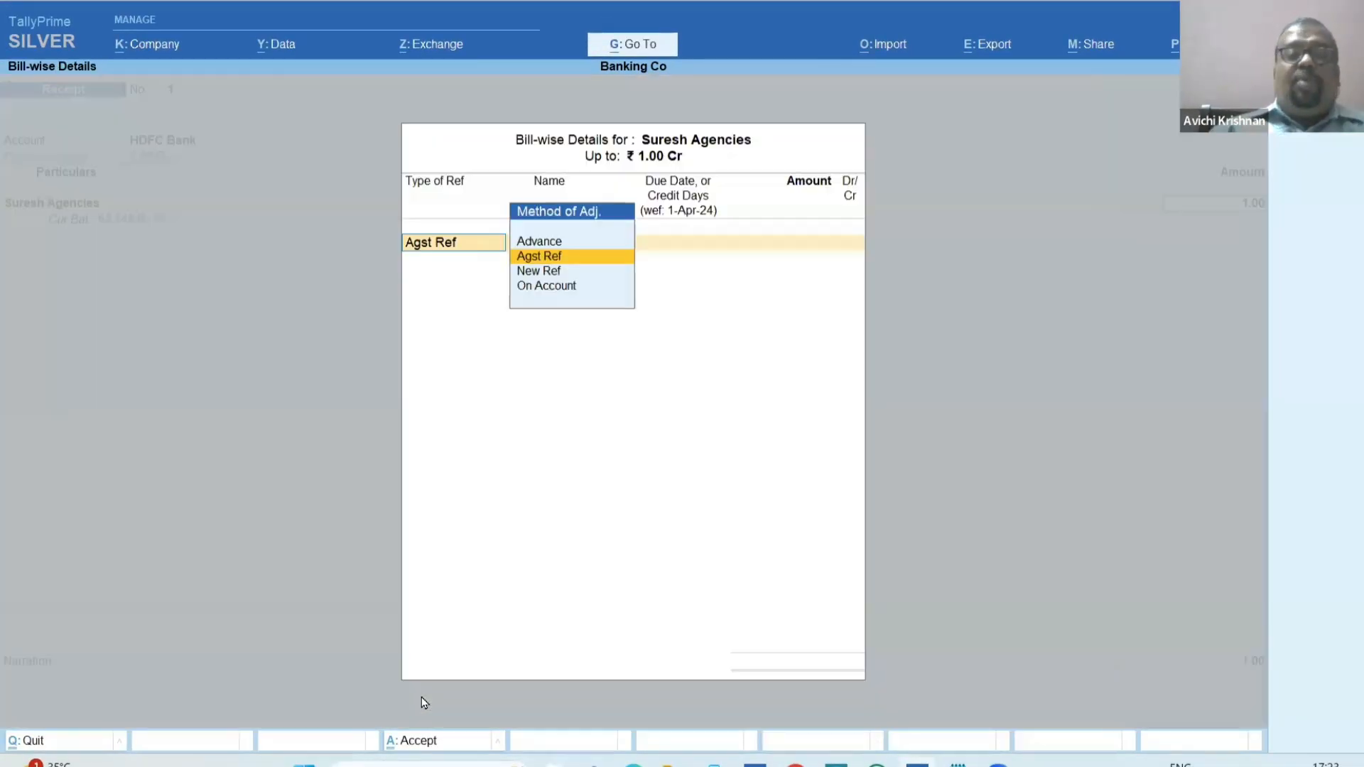
pyautogui.press('Return')
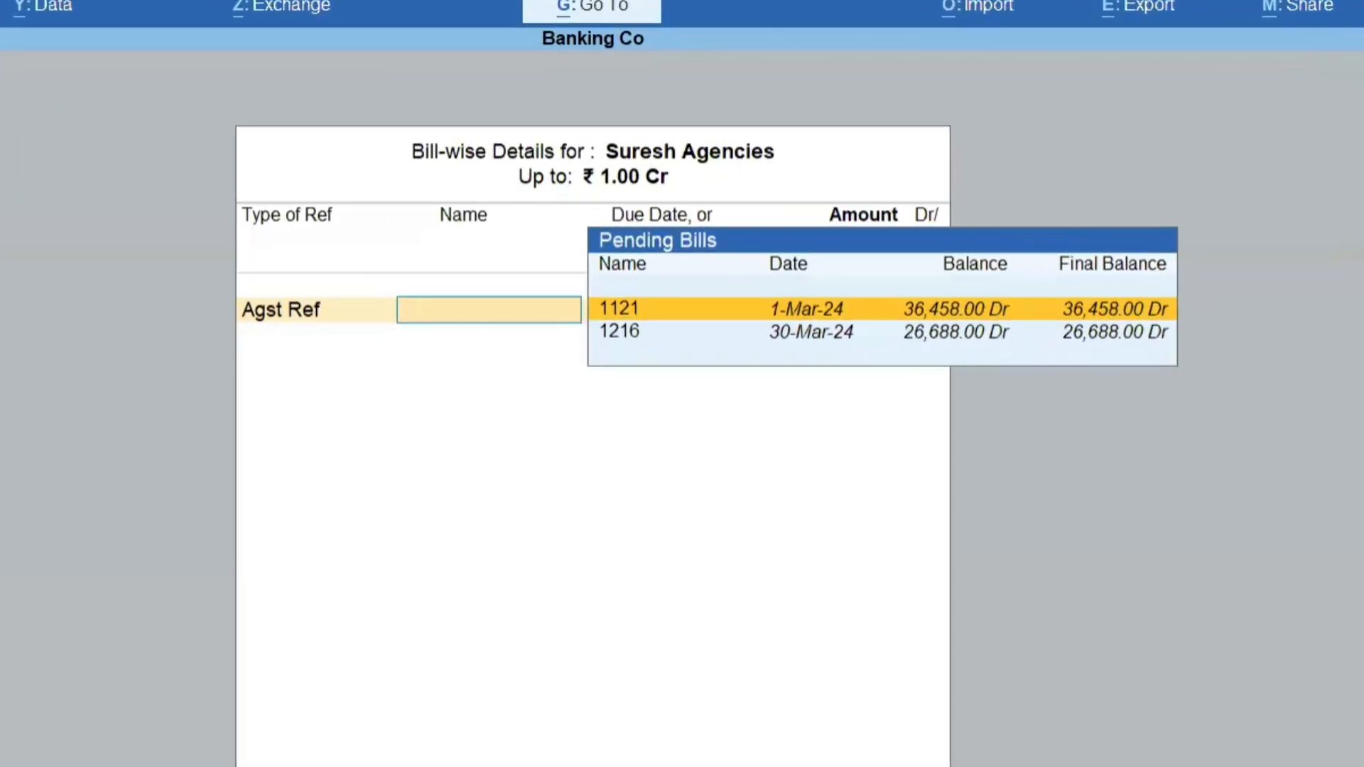
pyautogui.press('Escape')
pyautogui.press('Escape')
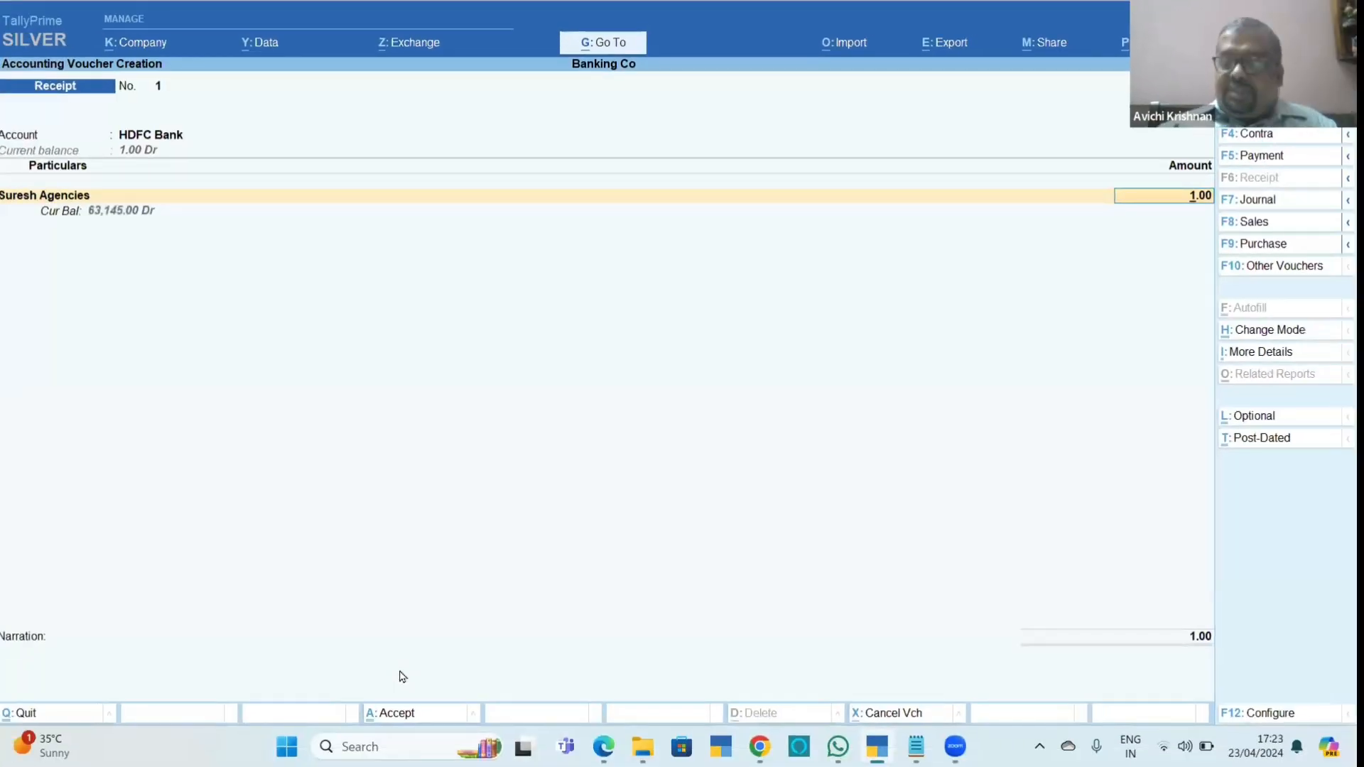
# Set the amount received from Suresh Agencies to 36,458 and allocate it with Agst Ref to bill 1121.
pyautogui.press('Return')
pyautogui.press('Return')
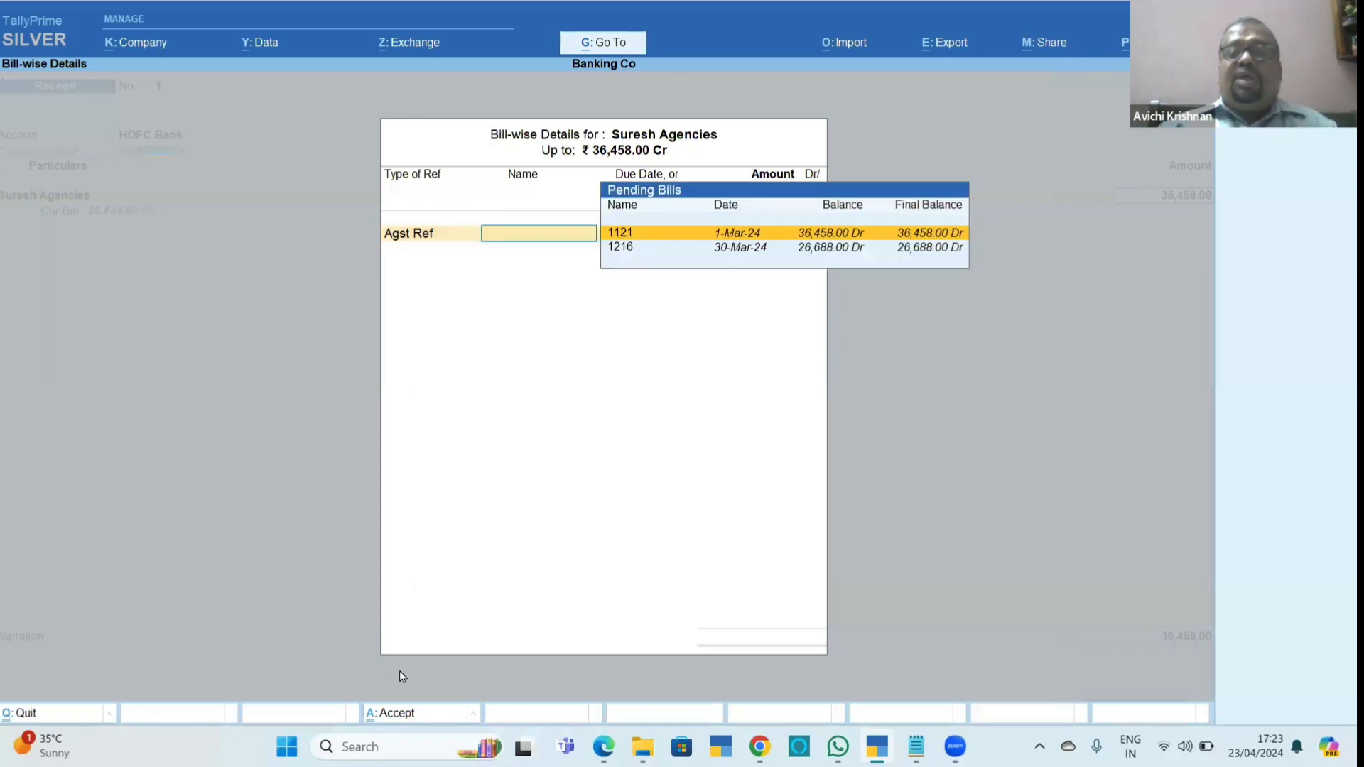
pyautogui.press('Return')
pyautogui.press('Return')
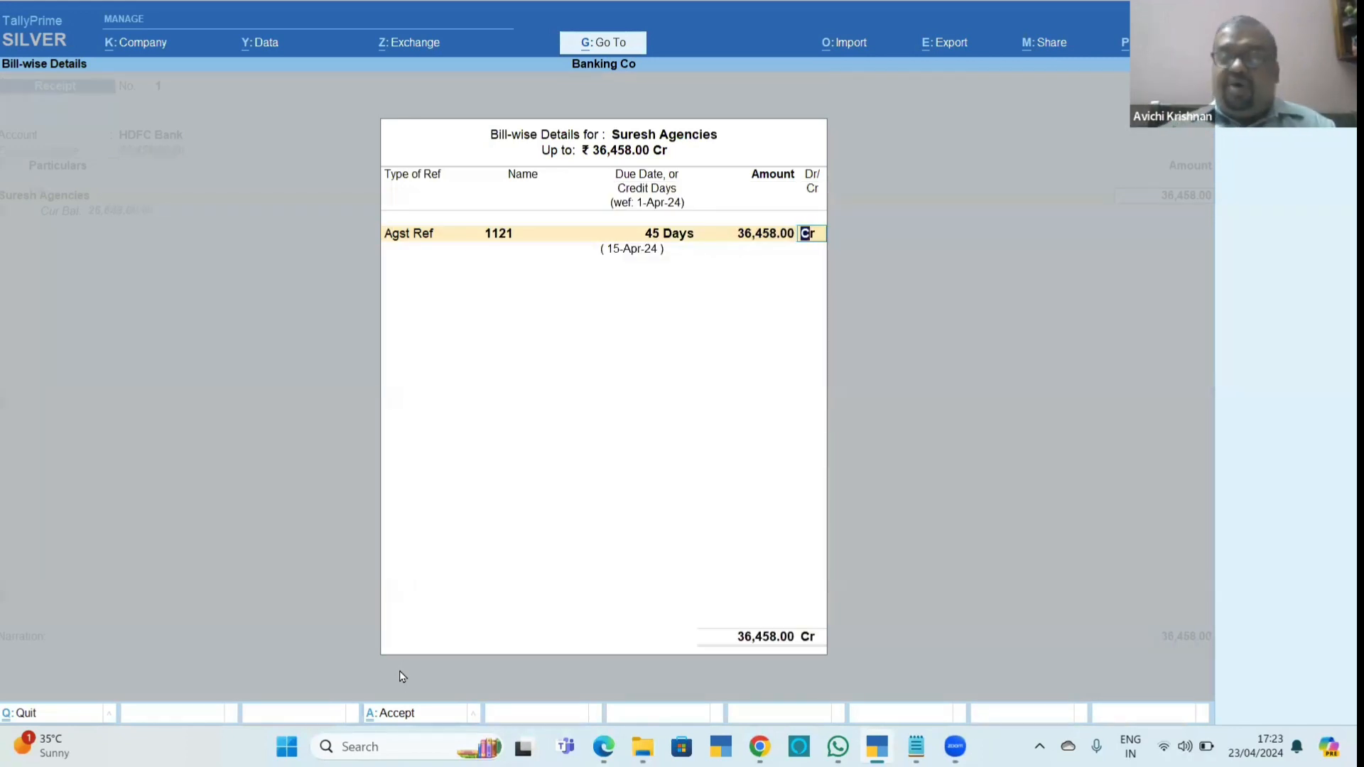
pyautogui.press('Return')
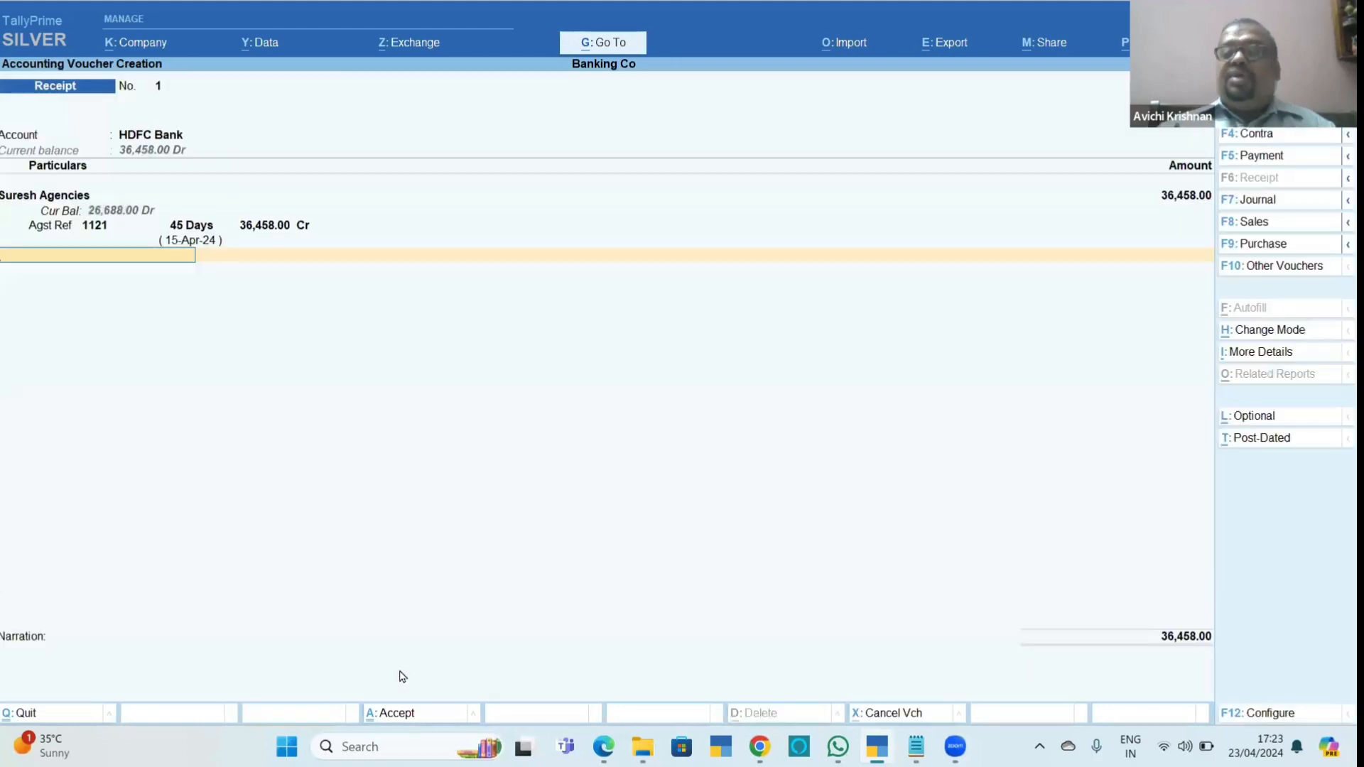
# Check the bank settings in Chapter_11_Banking.pdf, return to TallyPrime and set default and ledger-wise Bank Allocations to No in the voucher configuration.
pyautogui.press('F12')
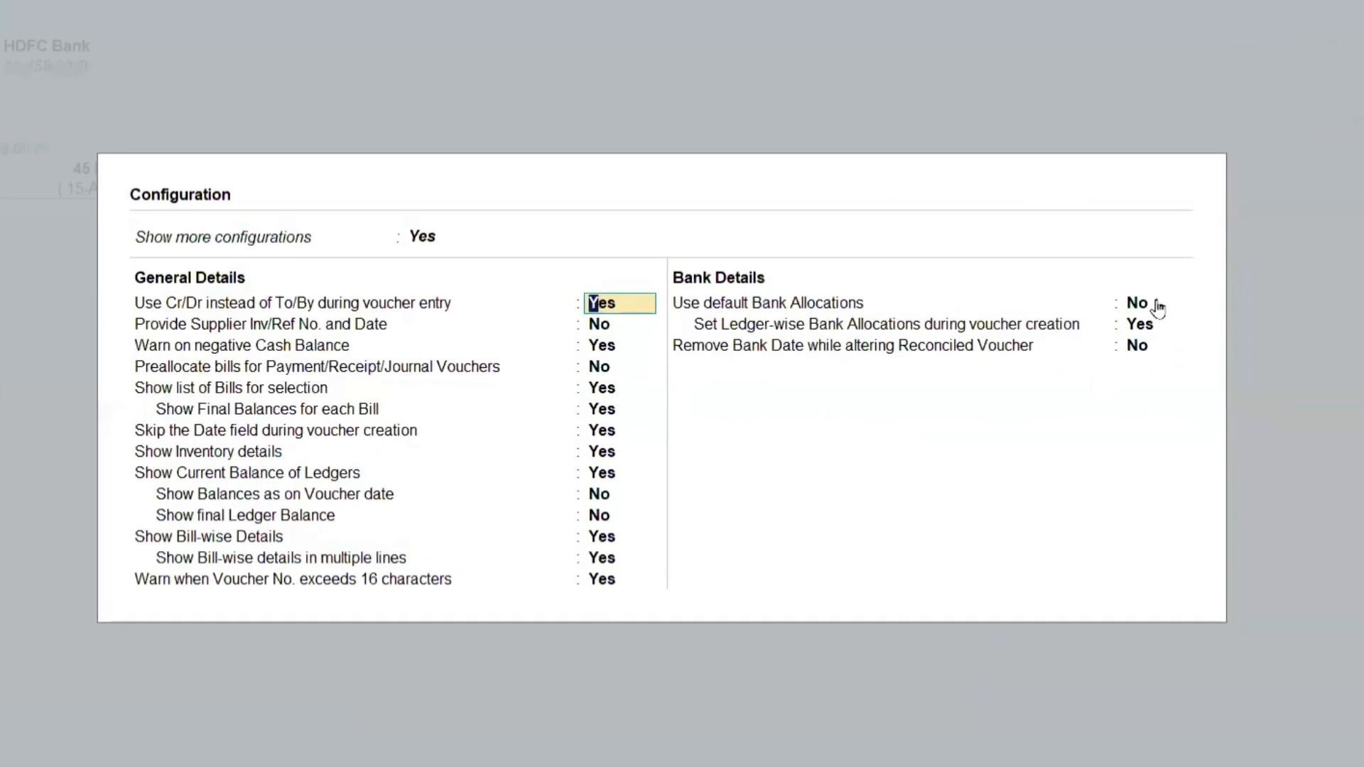
pyautogui.click(1137, 303)
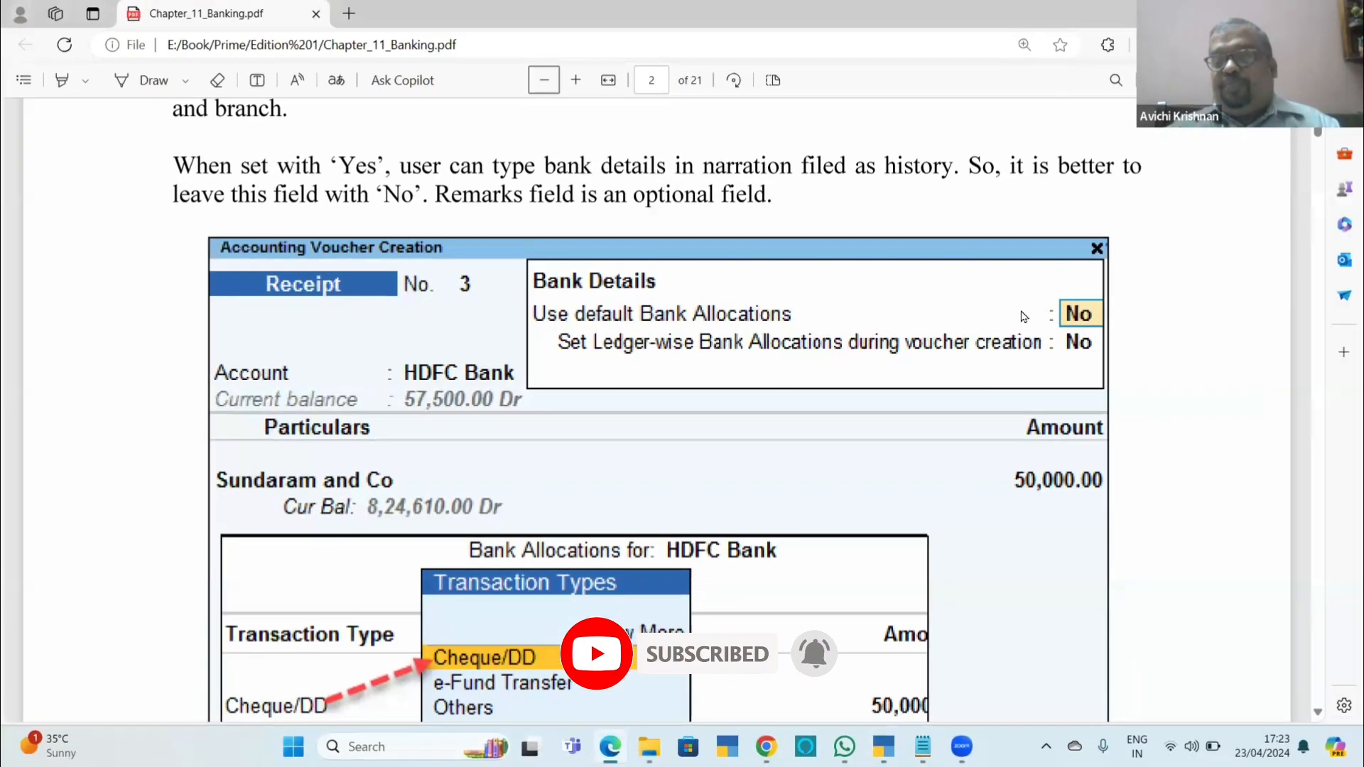
pyautogui.hotkey('alt', 'Tab')
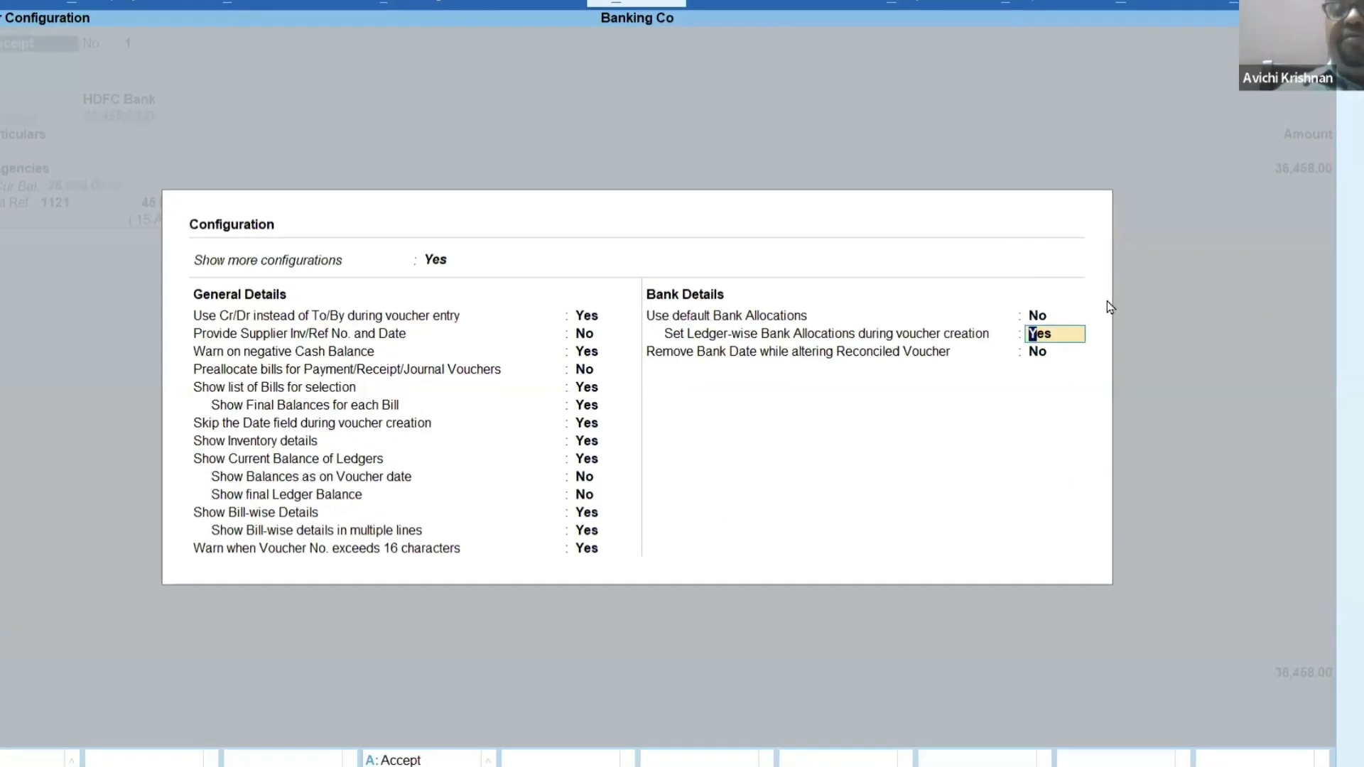
pyautogui.write('n')
pyautogui.press('Return')
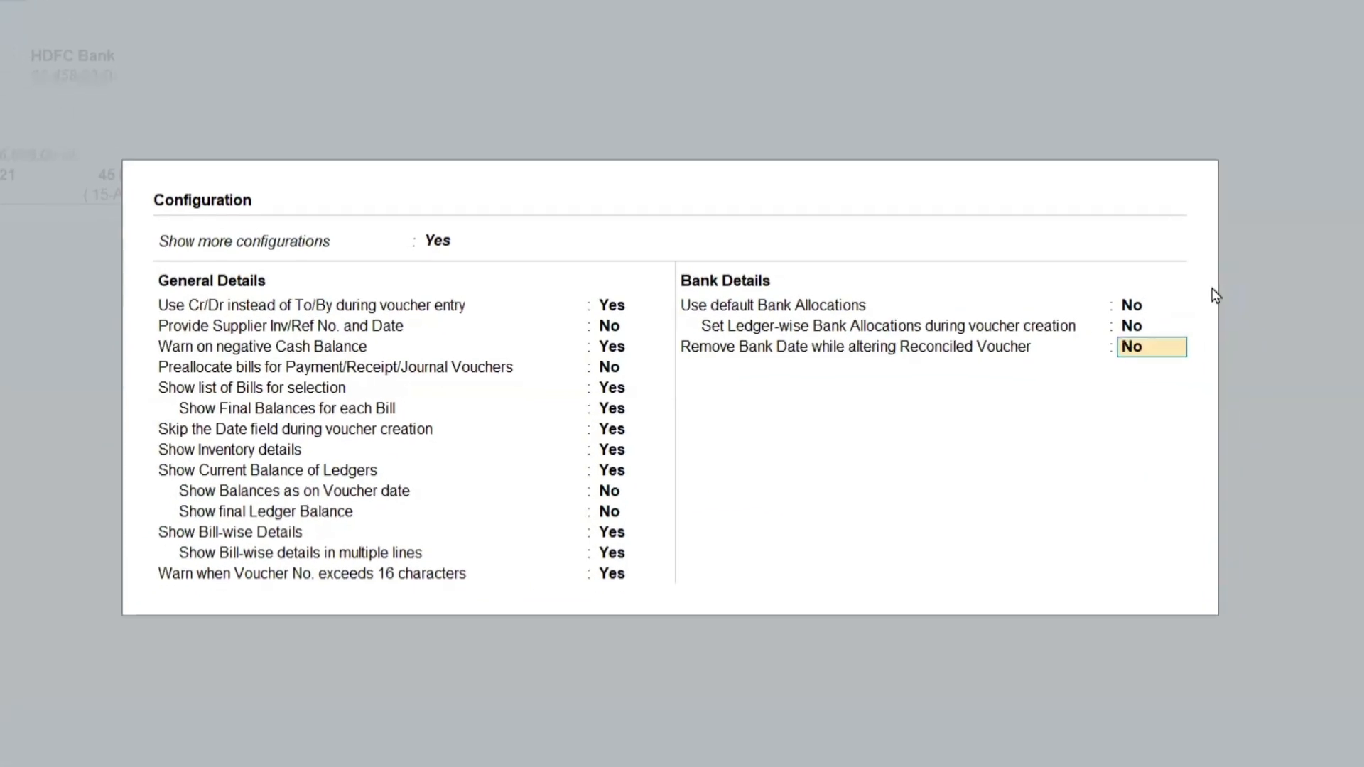
pyautogui.press('Return')
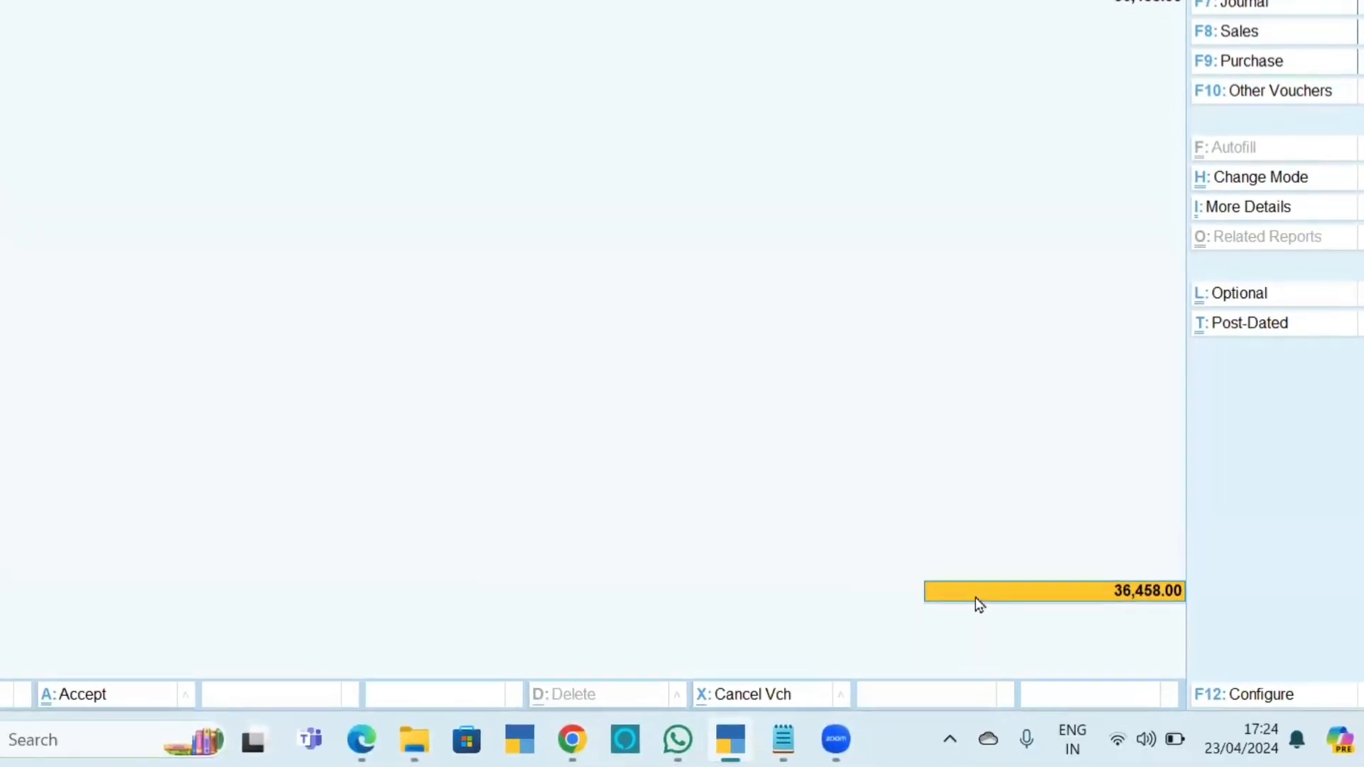
# Allocate the HDFC Bank receipt of 36,458 as Cheque/DD with instrument number 145661 dated 31-Mar-24.
pyautogui.press('Return')
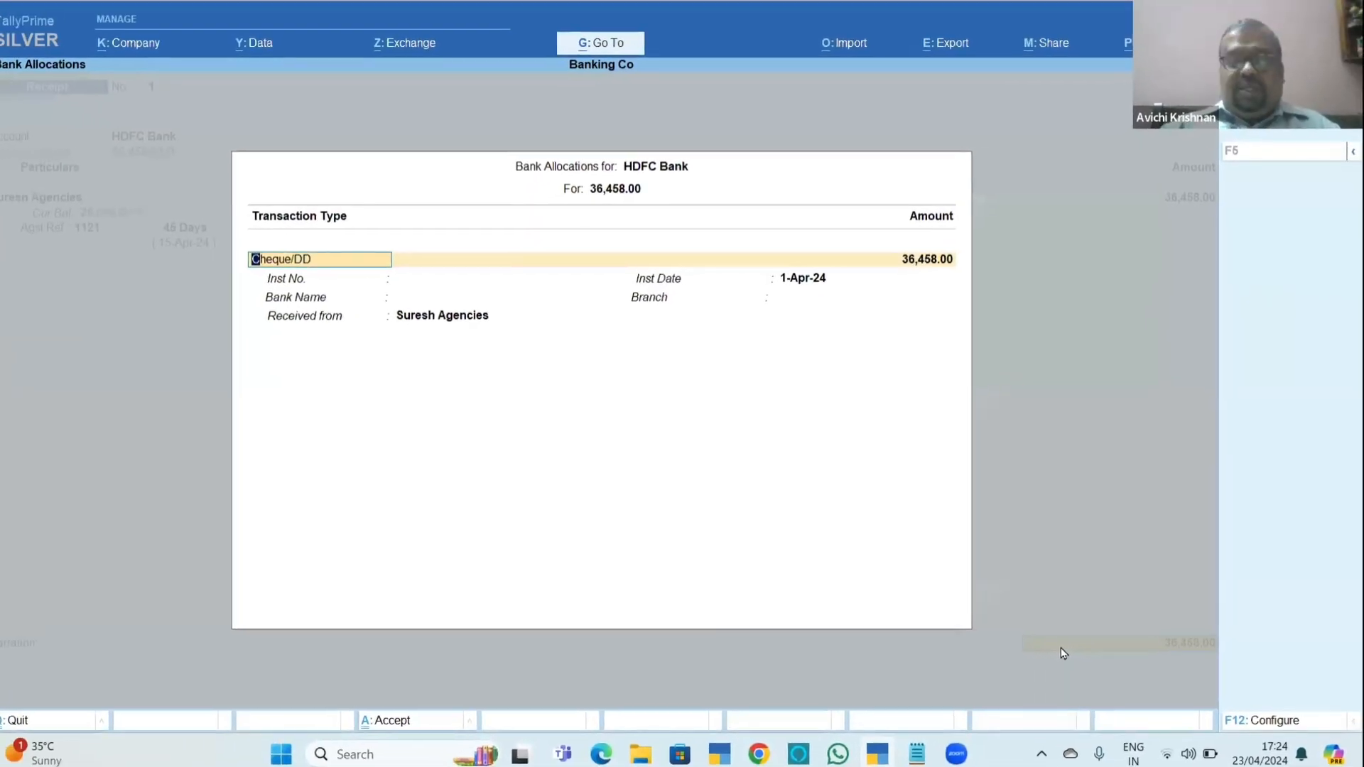
pyautogui.press('BackSpace')
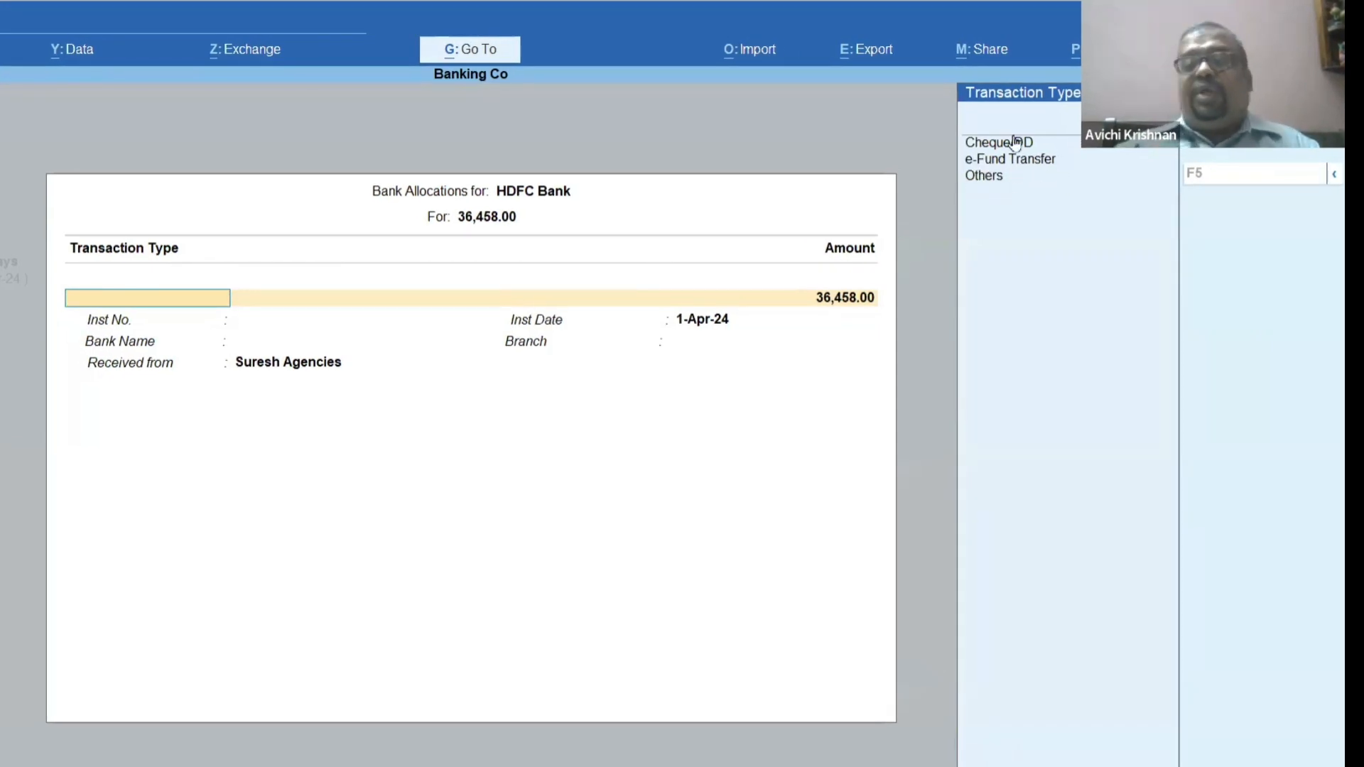
pyautogui.press('Return')
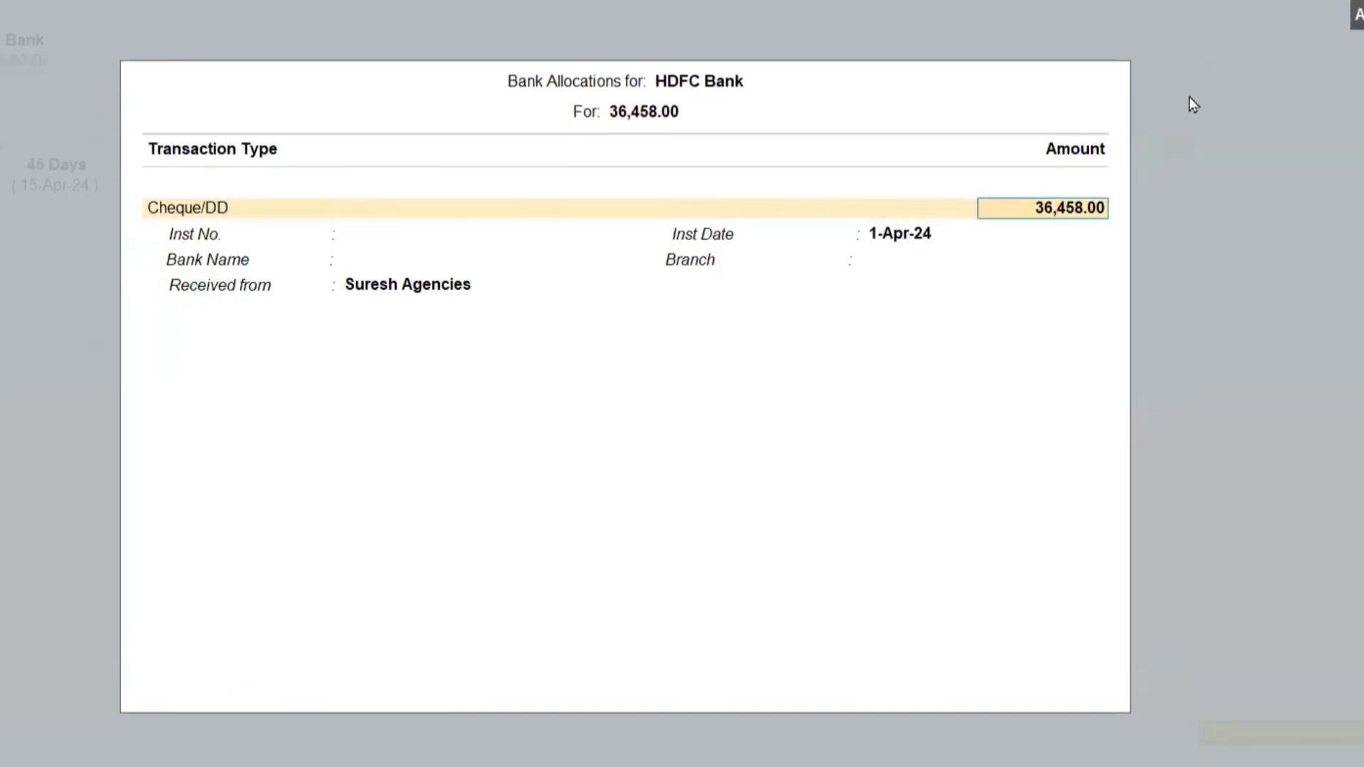
pyautogui.press('Return')
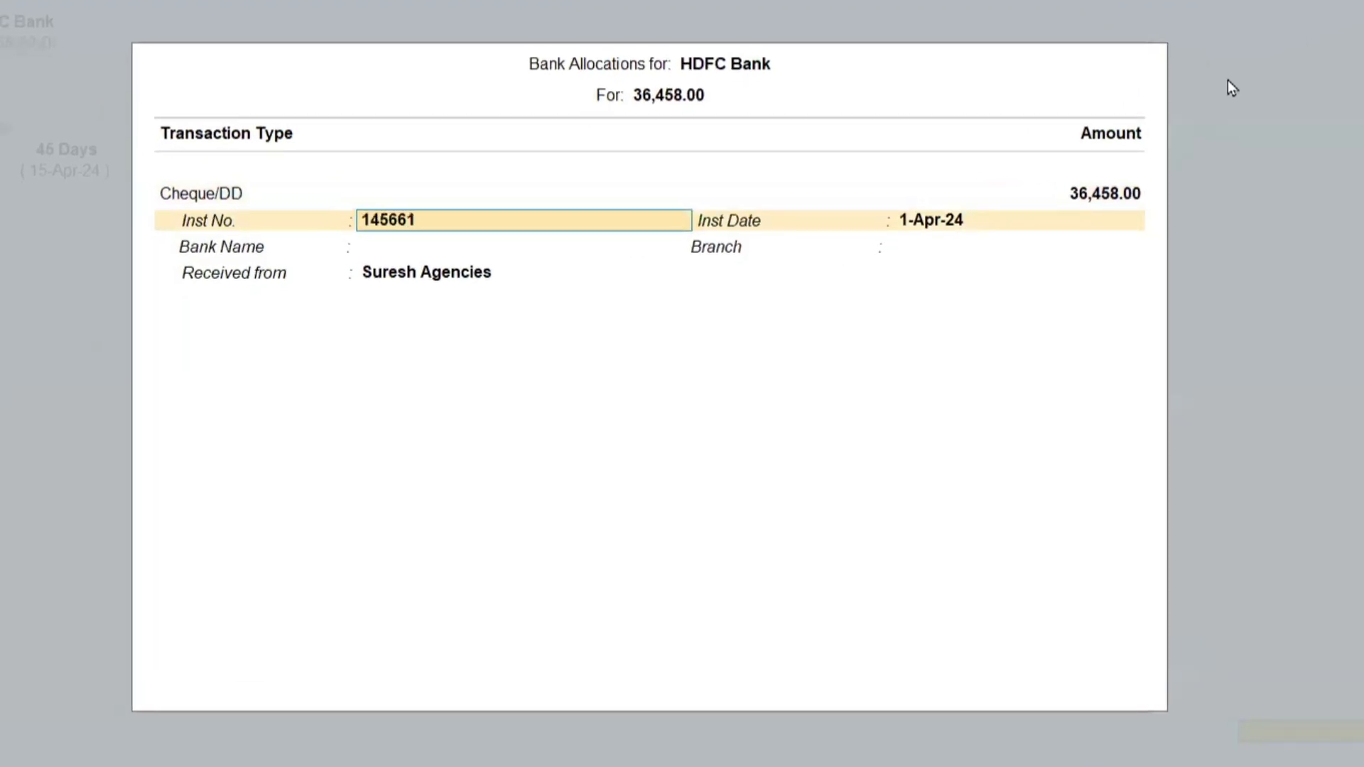
pyautogui.press('Return')
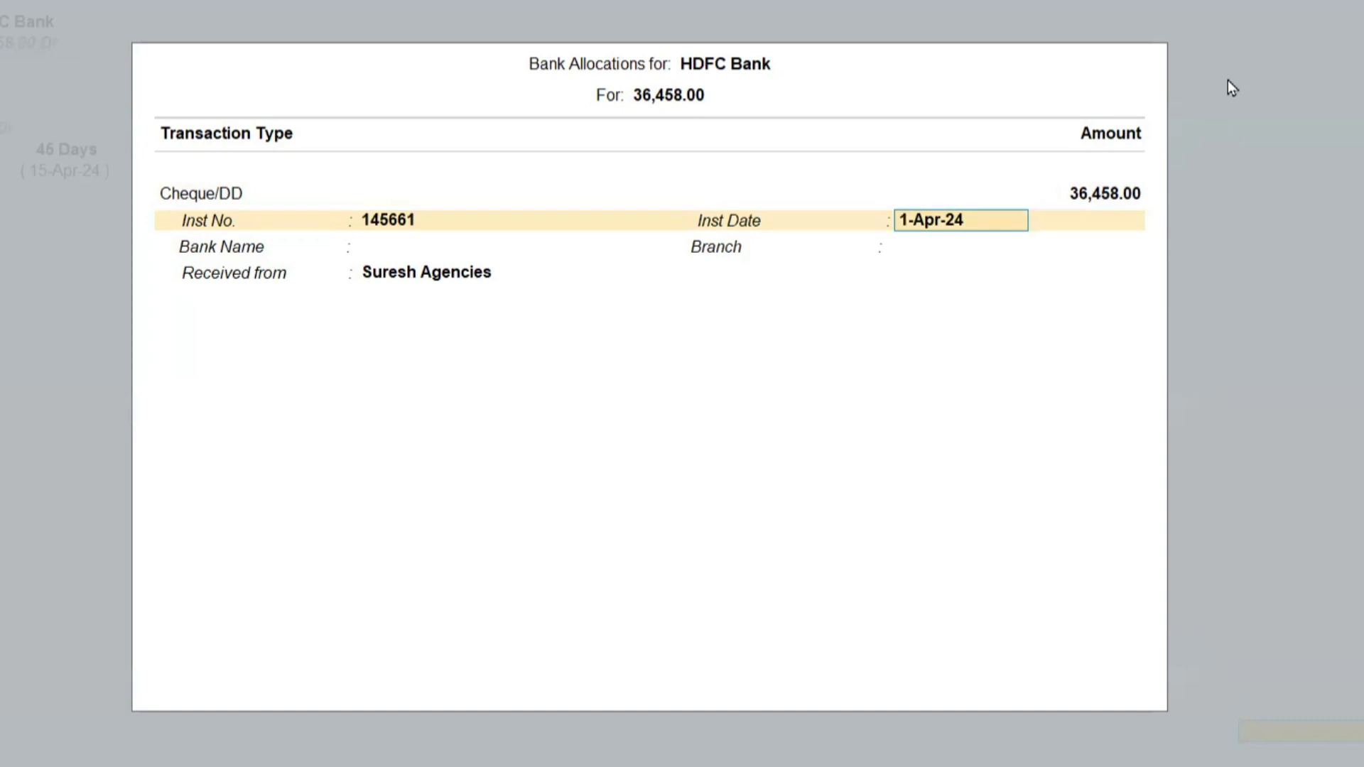
pyautogui.write('31')
pyautogui.press('Return')
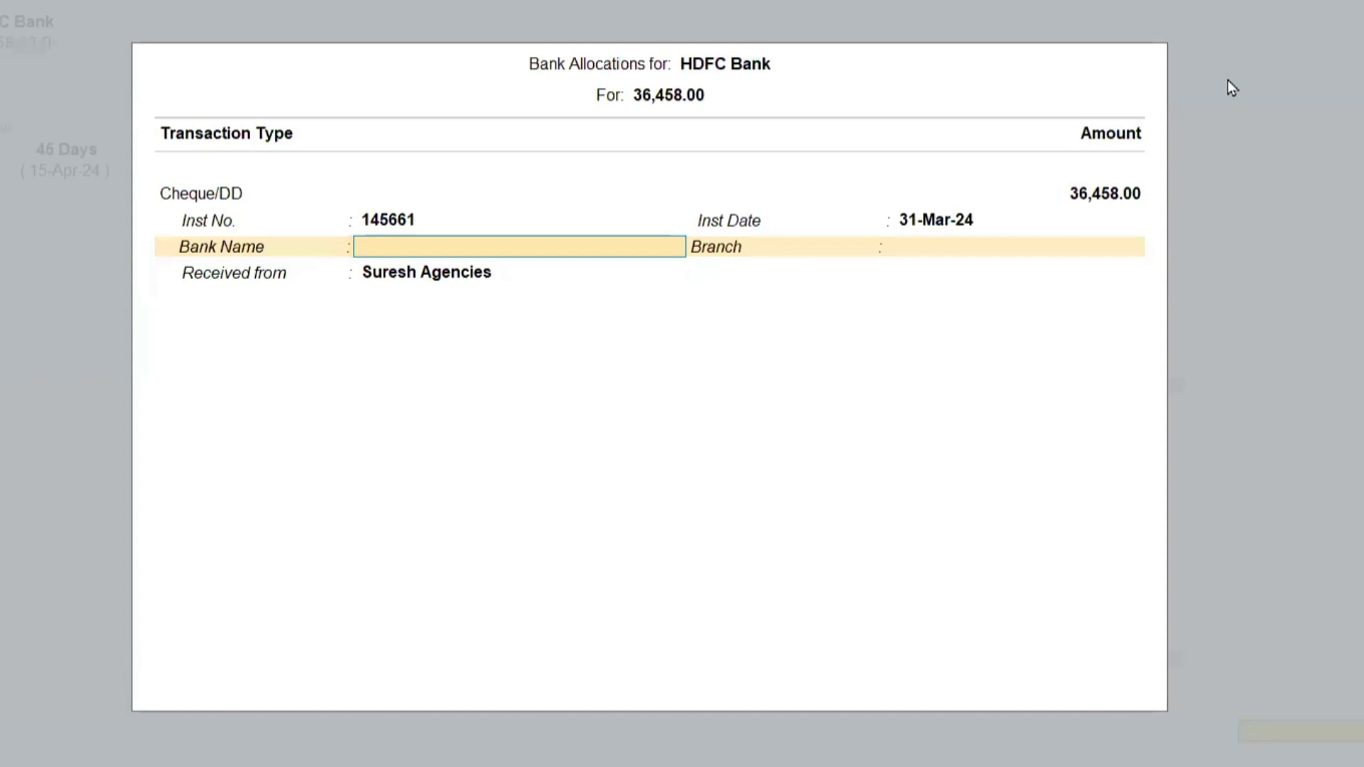
# Set the cheque's bank name to Canara Bank (India) and its branch to Sivakasi Main.
pyautogui.write('Cana')
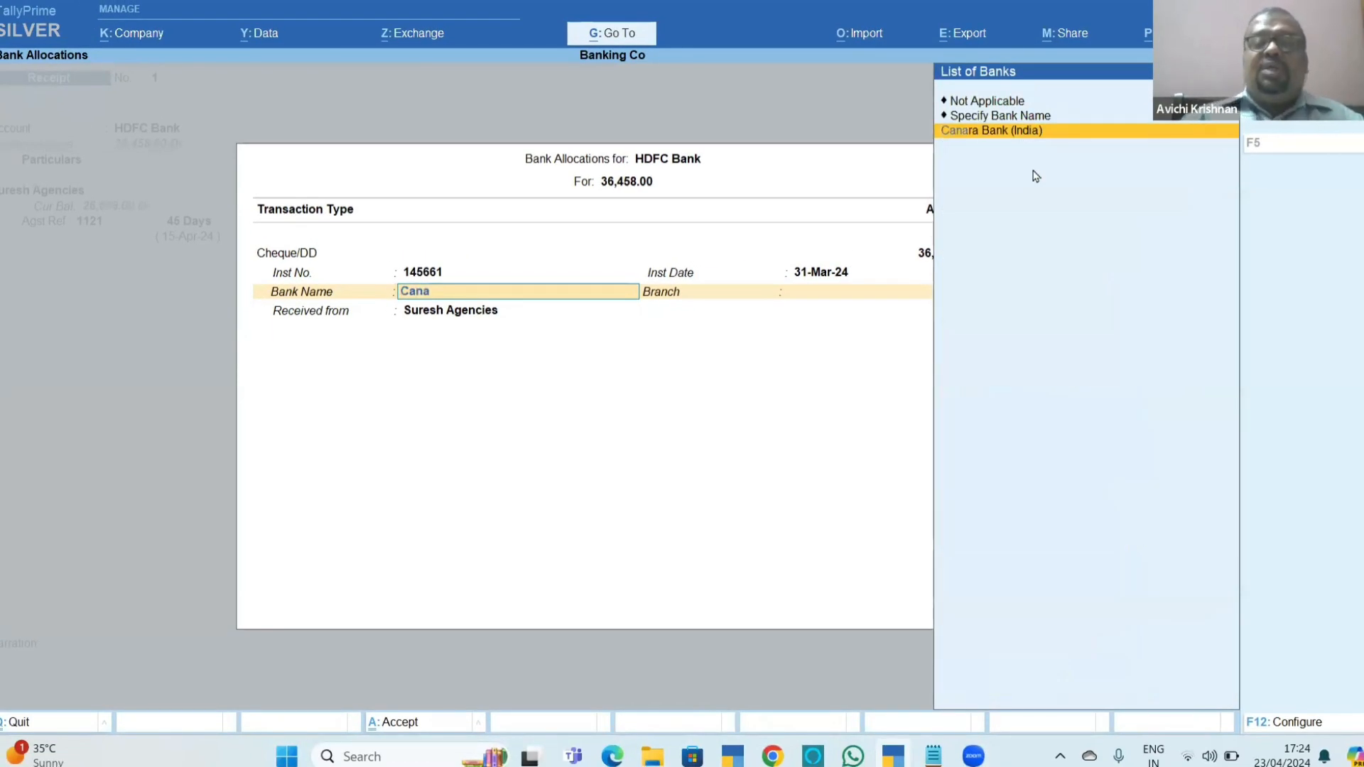
pyautogui.press('Return')
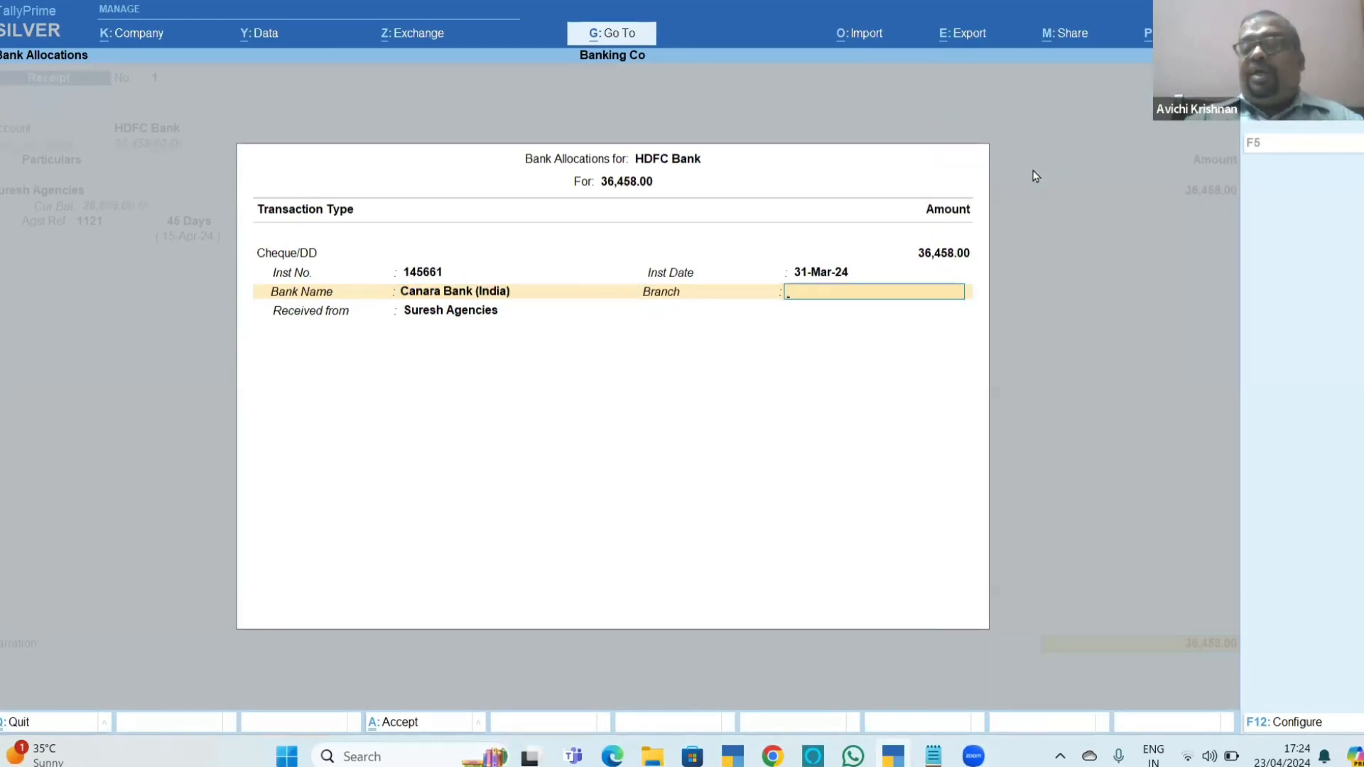
pyautogui.write('Siva')
pyautogui.write('kasi')
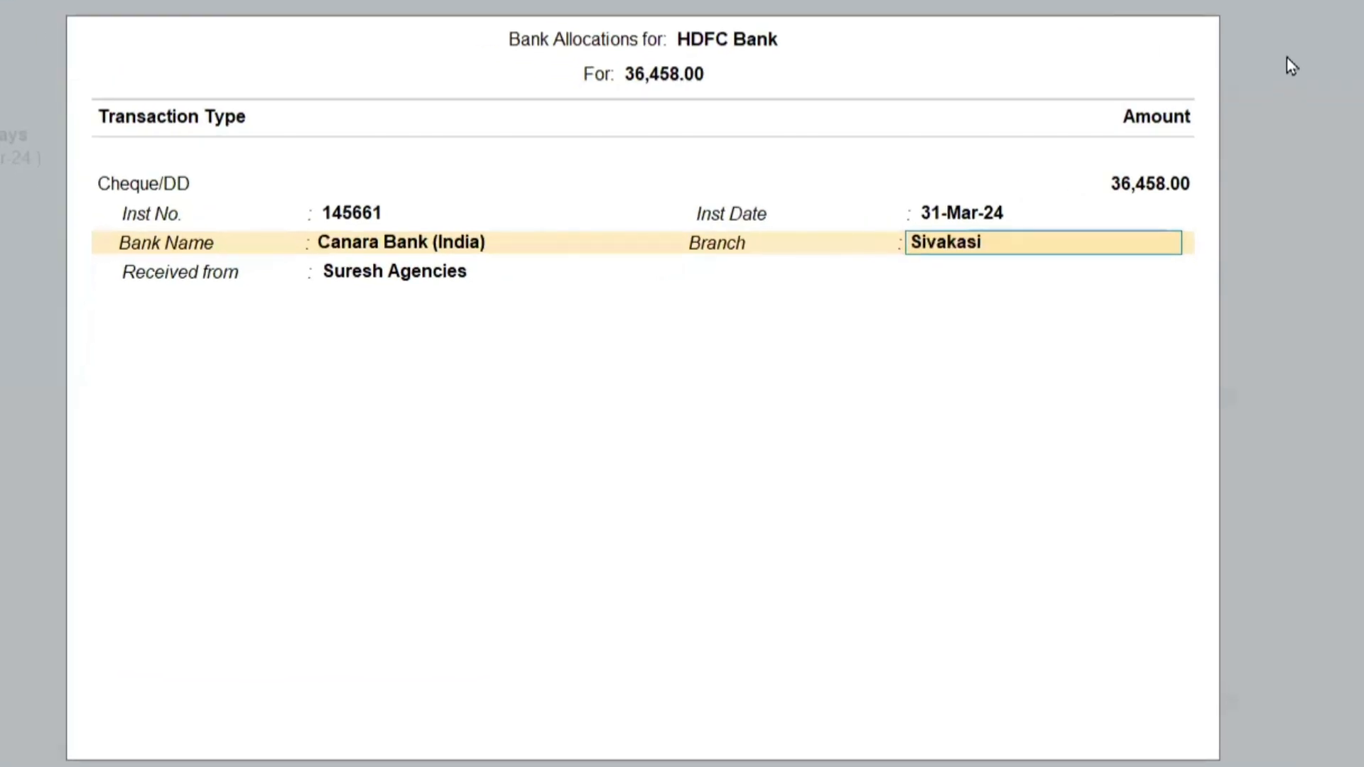
pyautogui.write(' Main')
pyautogui.press('Return')
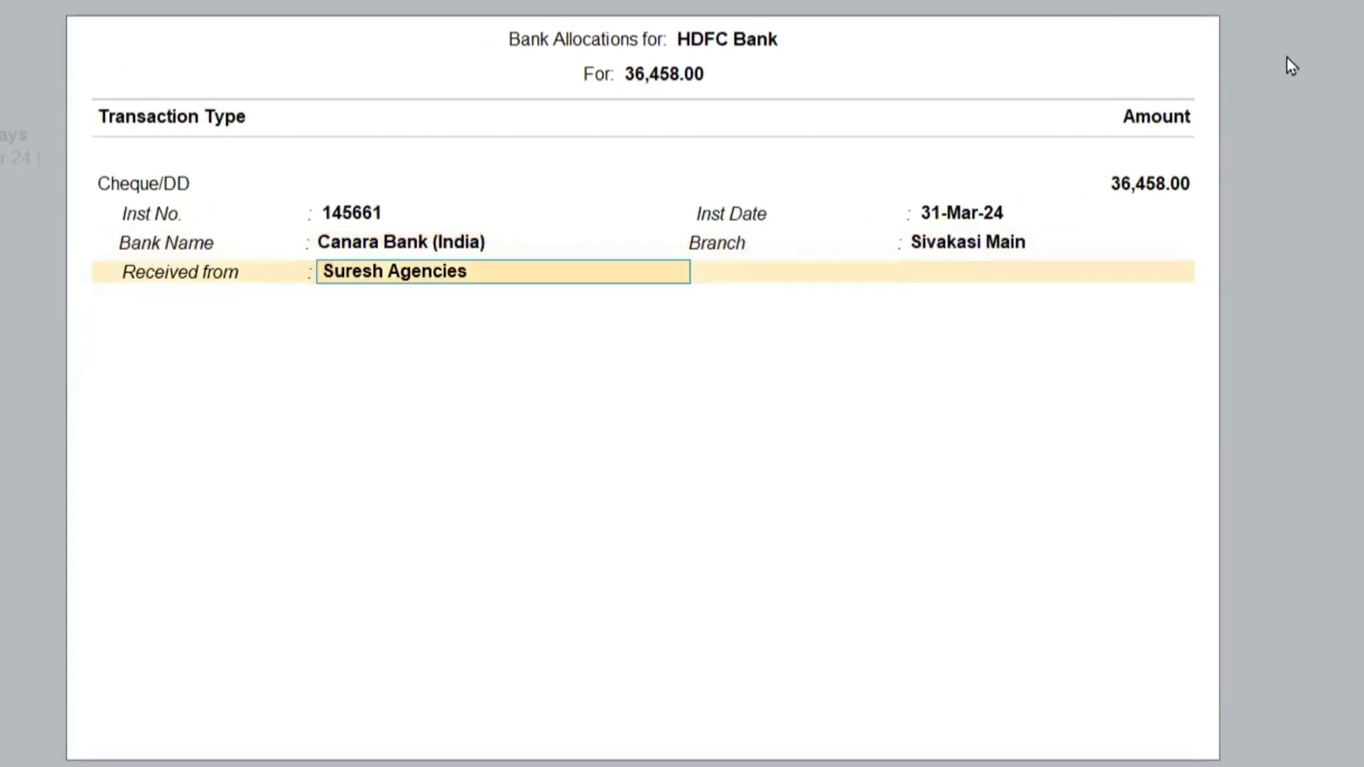
# Set Show Received From and Show Branch Name to No in the bank allocation configuration.
pyautogui.press('F12')
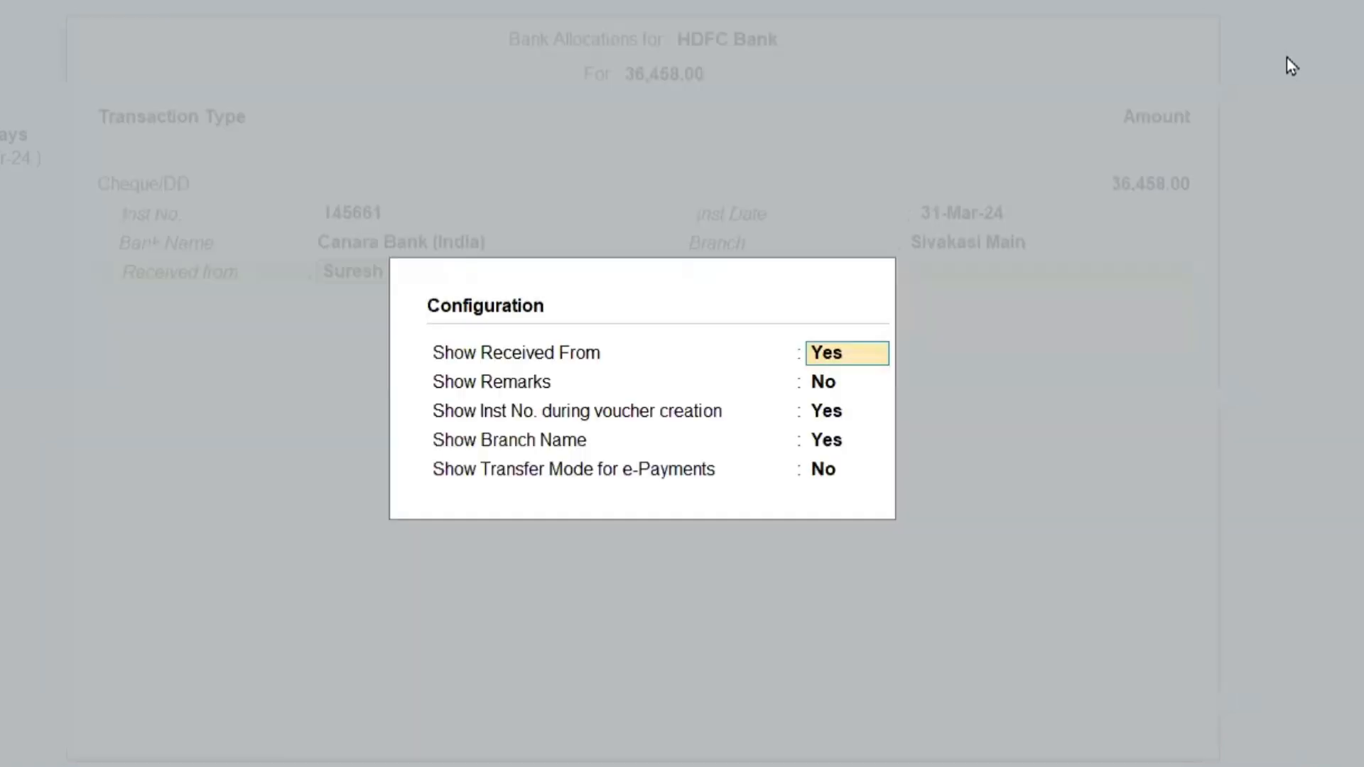
pyautogui.write('n')
pyautogui.press('Return')
pyautogui.press('Return')
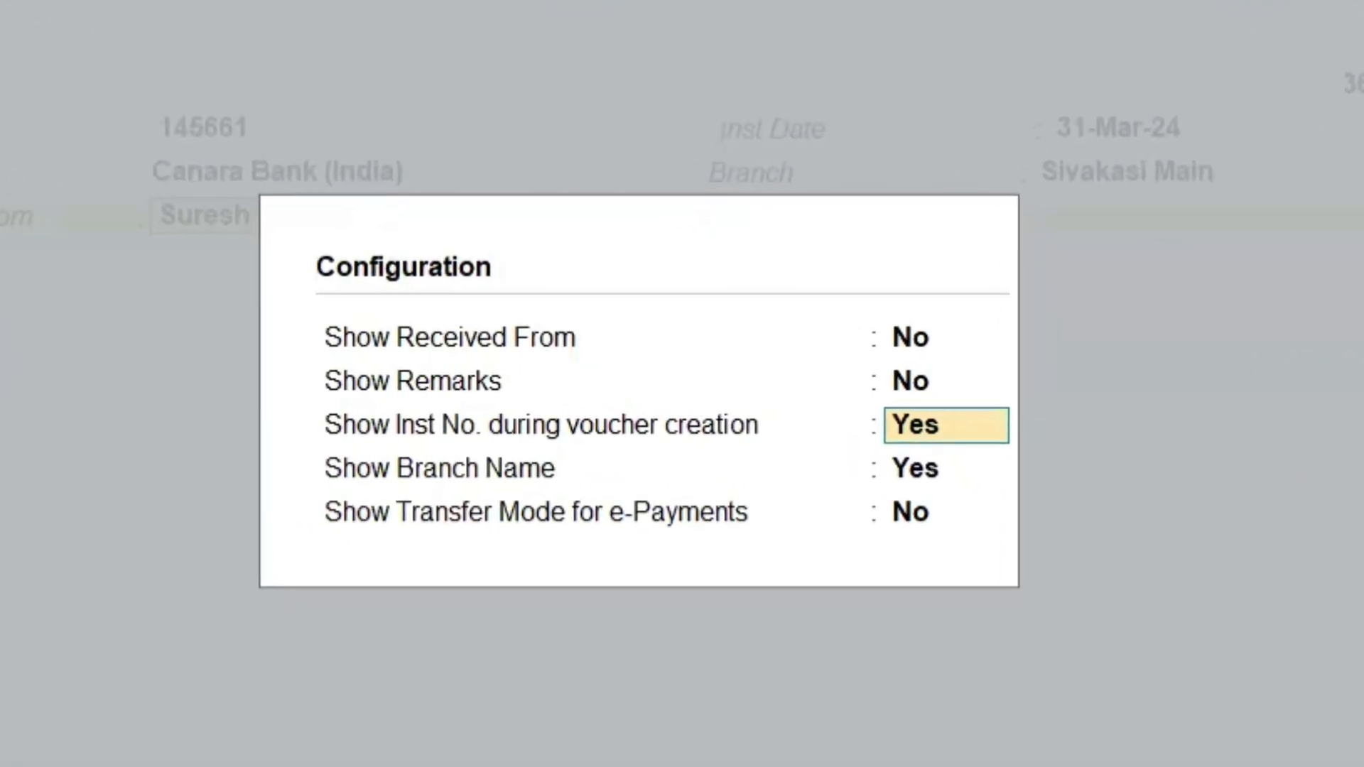
pyautogui.press('Return')
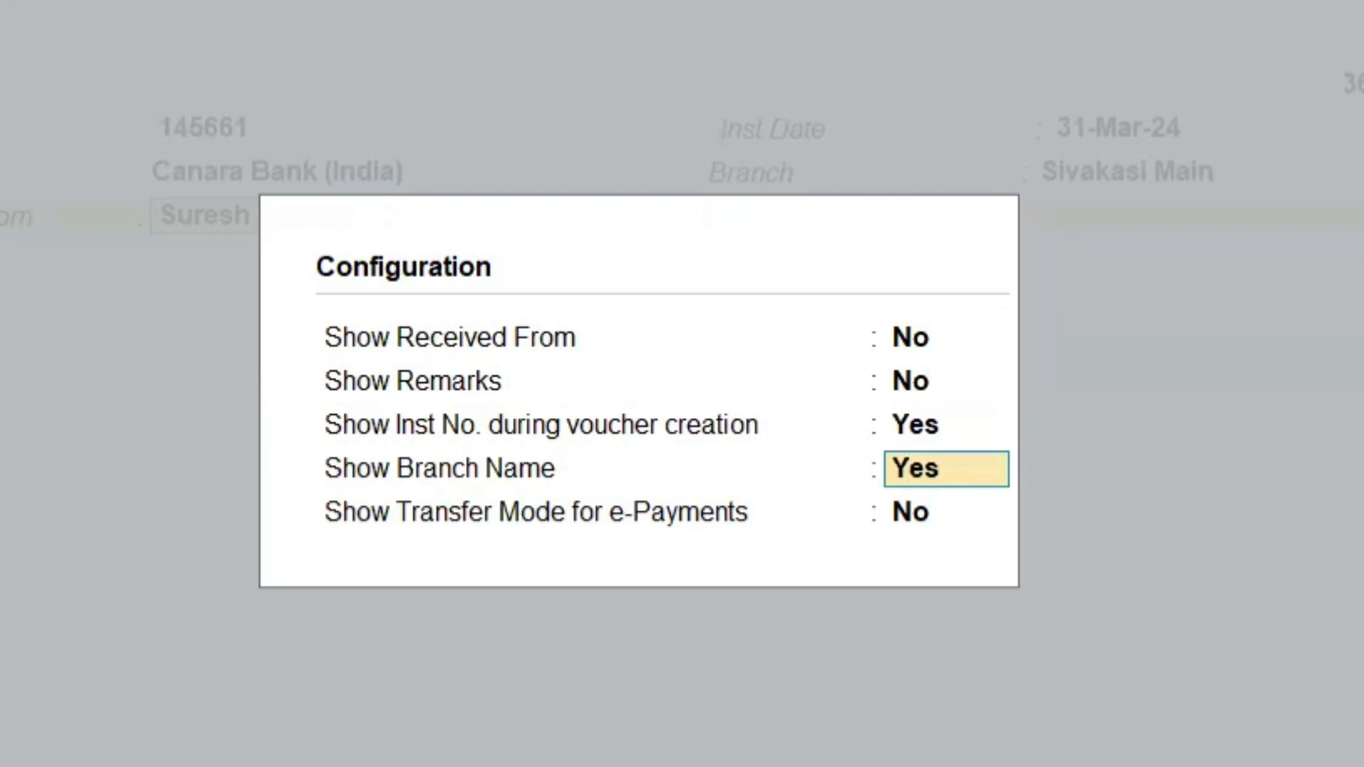
pyautogui.write('n')
pyautogui.press('Return')
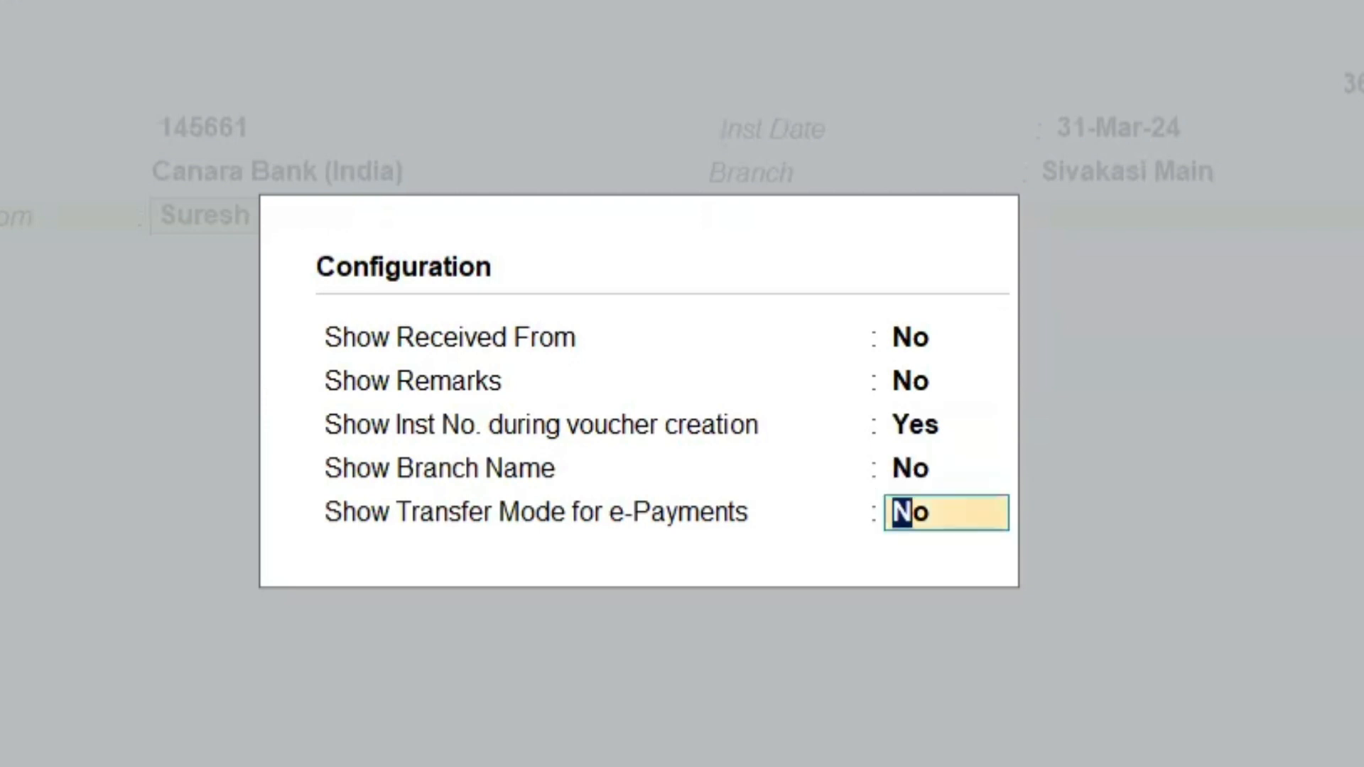
pyautogui.press('Return')
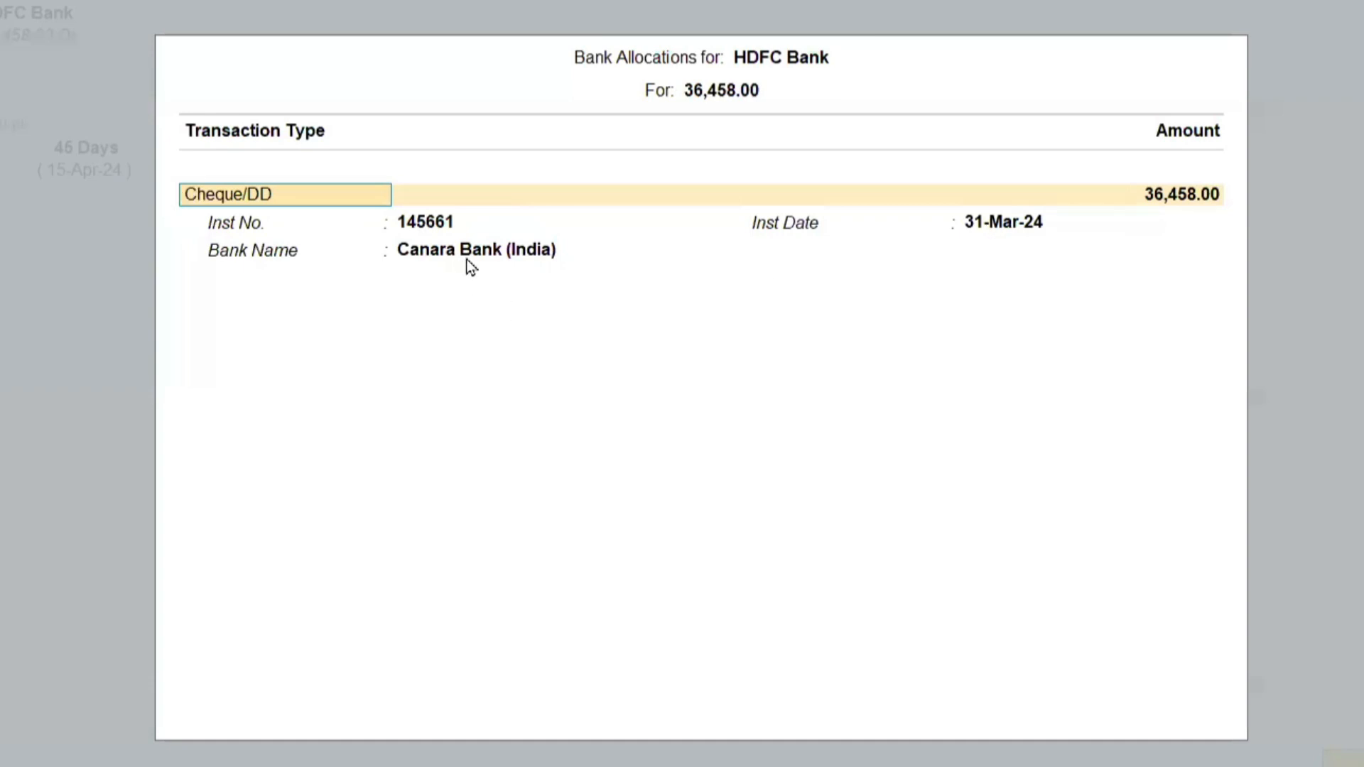
# Set Show Branch Name back to Yes in the bank allocation configuration.
pyautogui.press('F12')
pyautogui.press('Down')
pyautogui.press('Down')
pyautogui.press('Down')
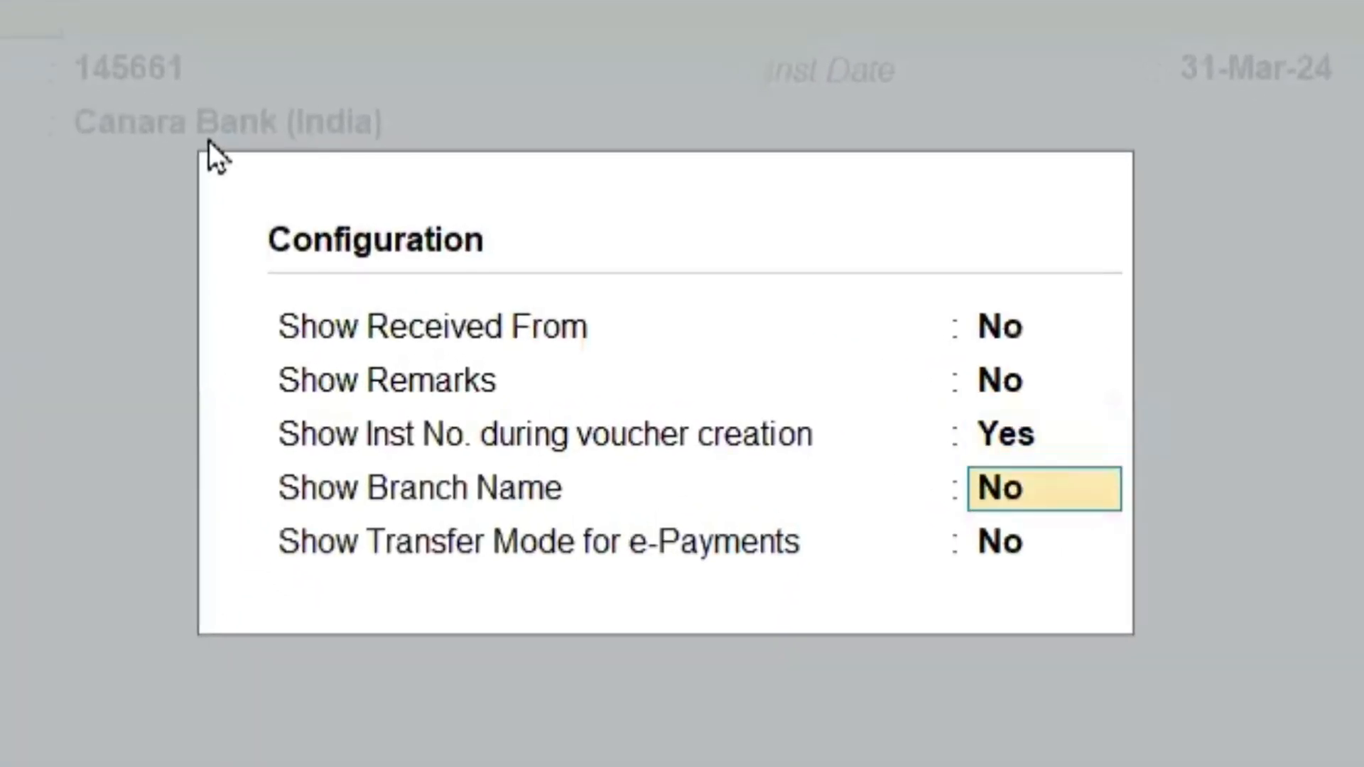
pyautogui.write('y')
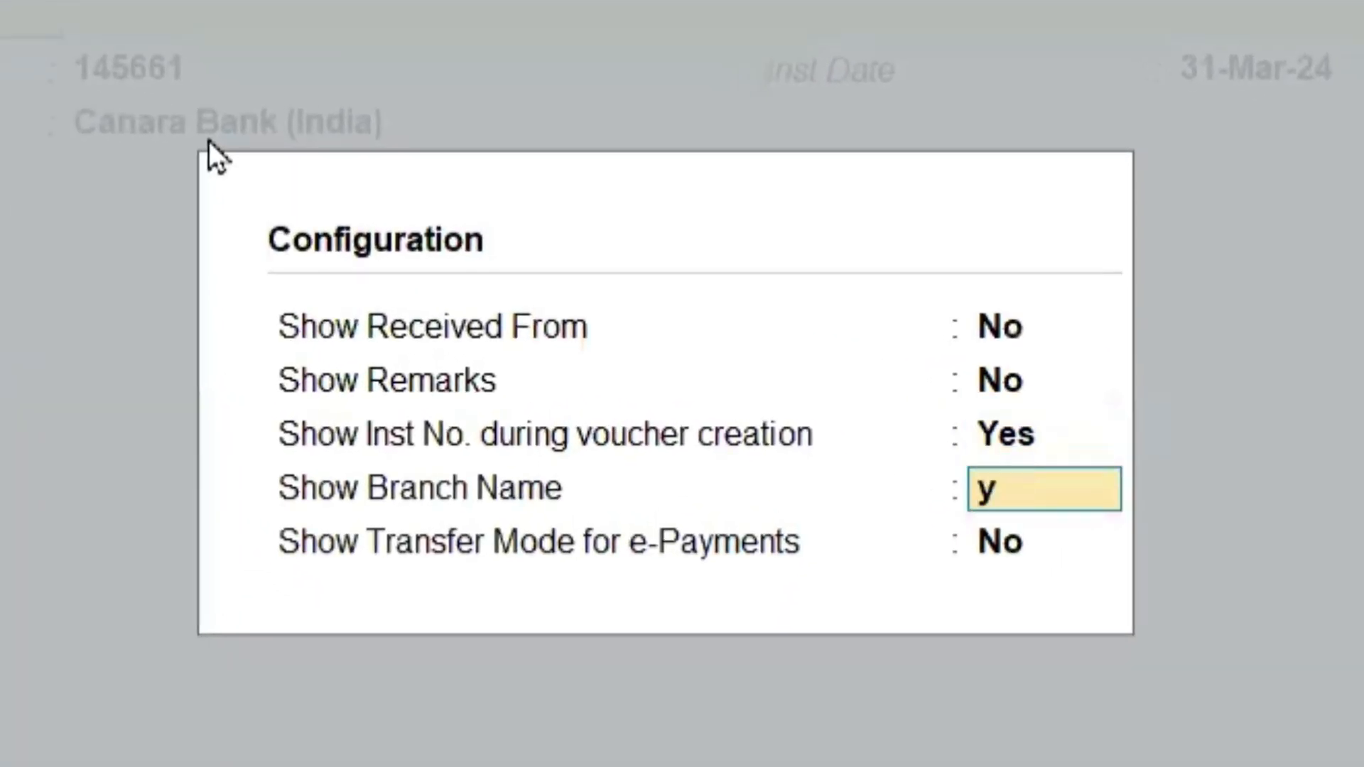
pyautogui.press('Return')
pyautogui.press('Return')
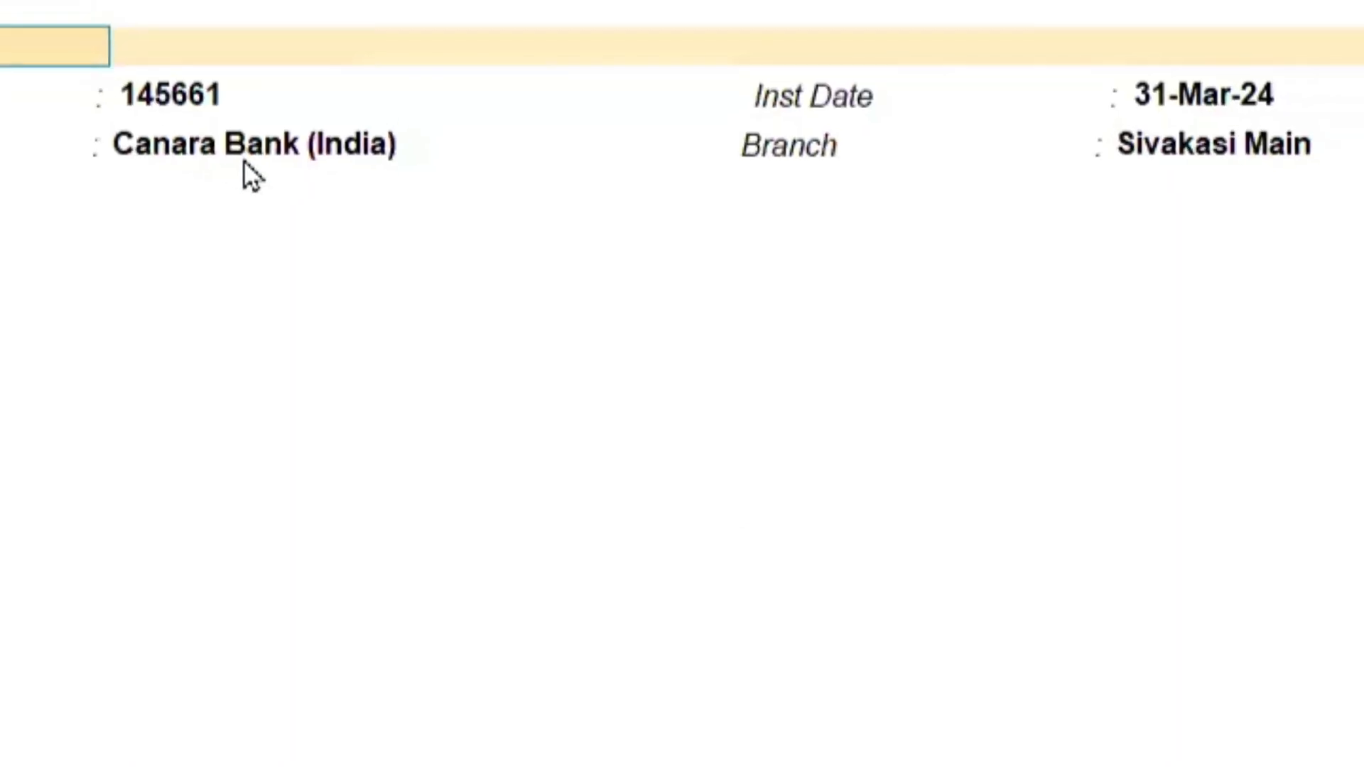
# Accept the cheque's bank allocation details and save the Suresh Agencies receipt voucher.
pyautogui.press('Return')
pyautogui.press('Return')
pyautogui.press('Return')
pyautogui.press('Return')
pyautogui.press('Return')
pyautogui.press('Return')
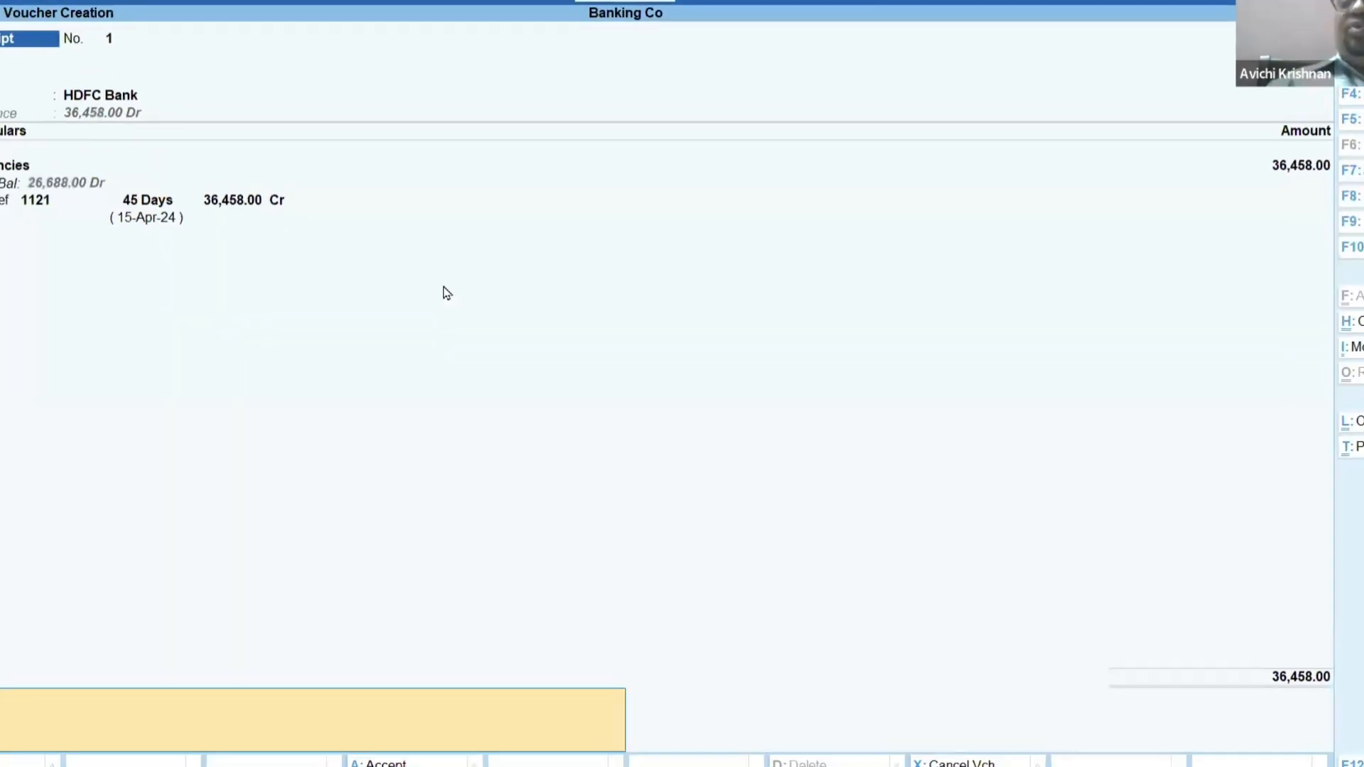
pyautogui.press('Return')
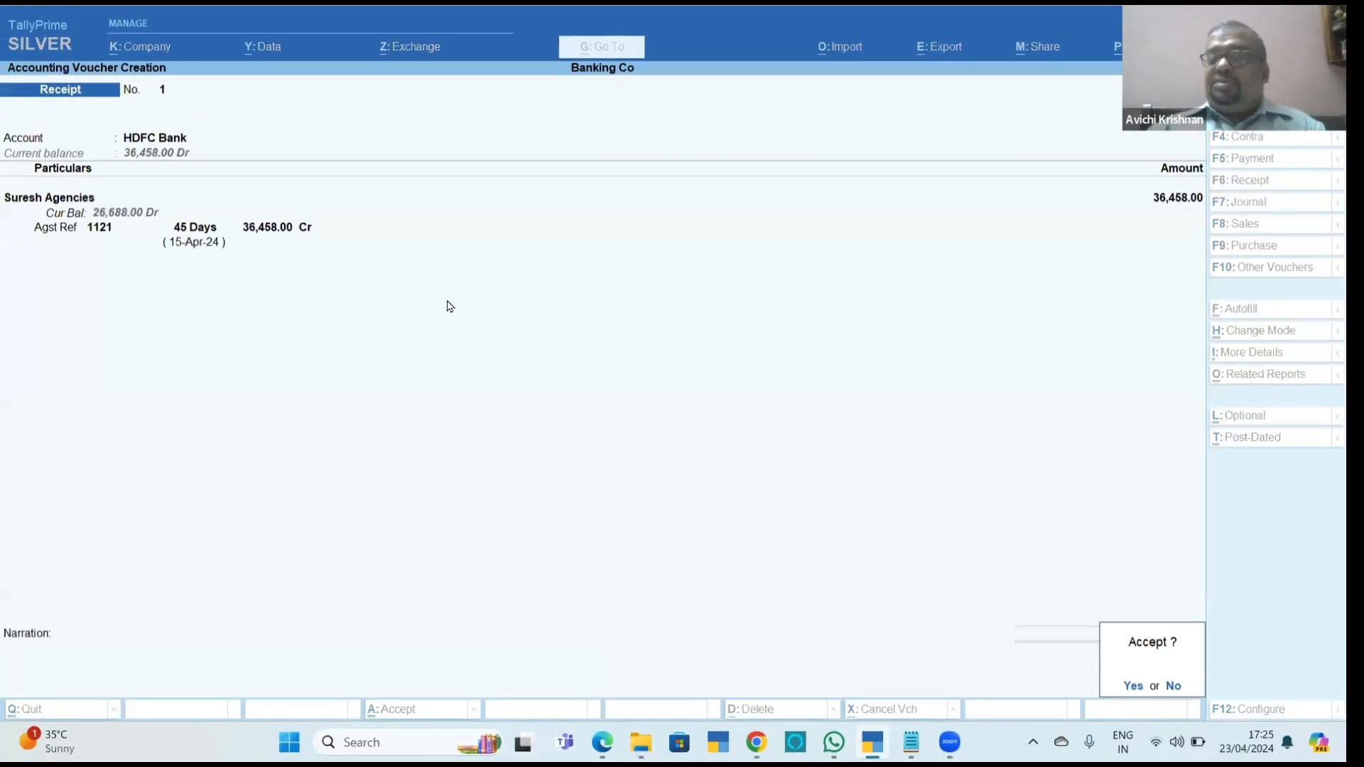
pyautogui.press('Return')
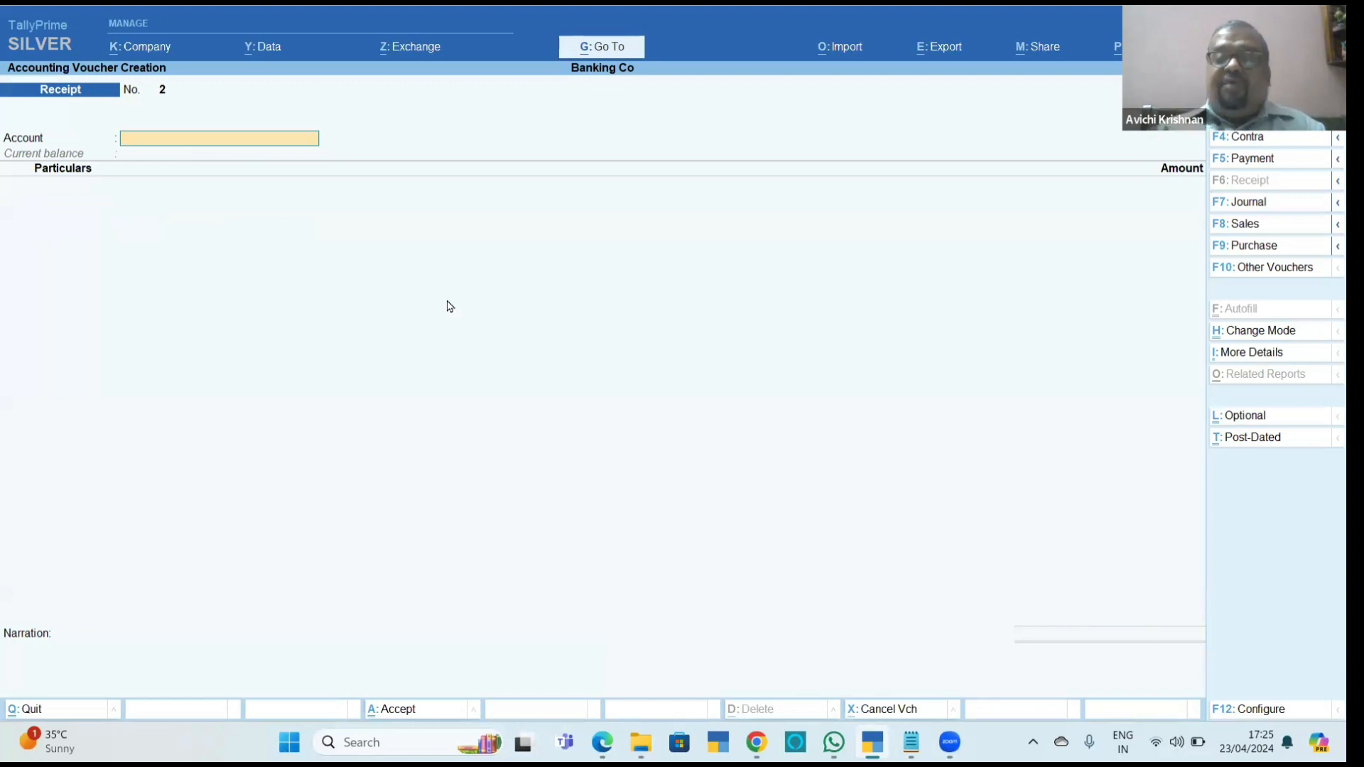
# Leave voucher creation and display the HDFC Bank ledger vouchers from the Cash/Bank Books.
pyautogui.press('Escape')
pyautogui.press('d')
pyautogui.press('a')
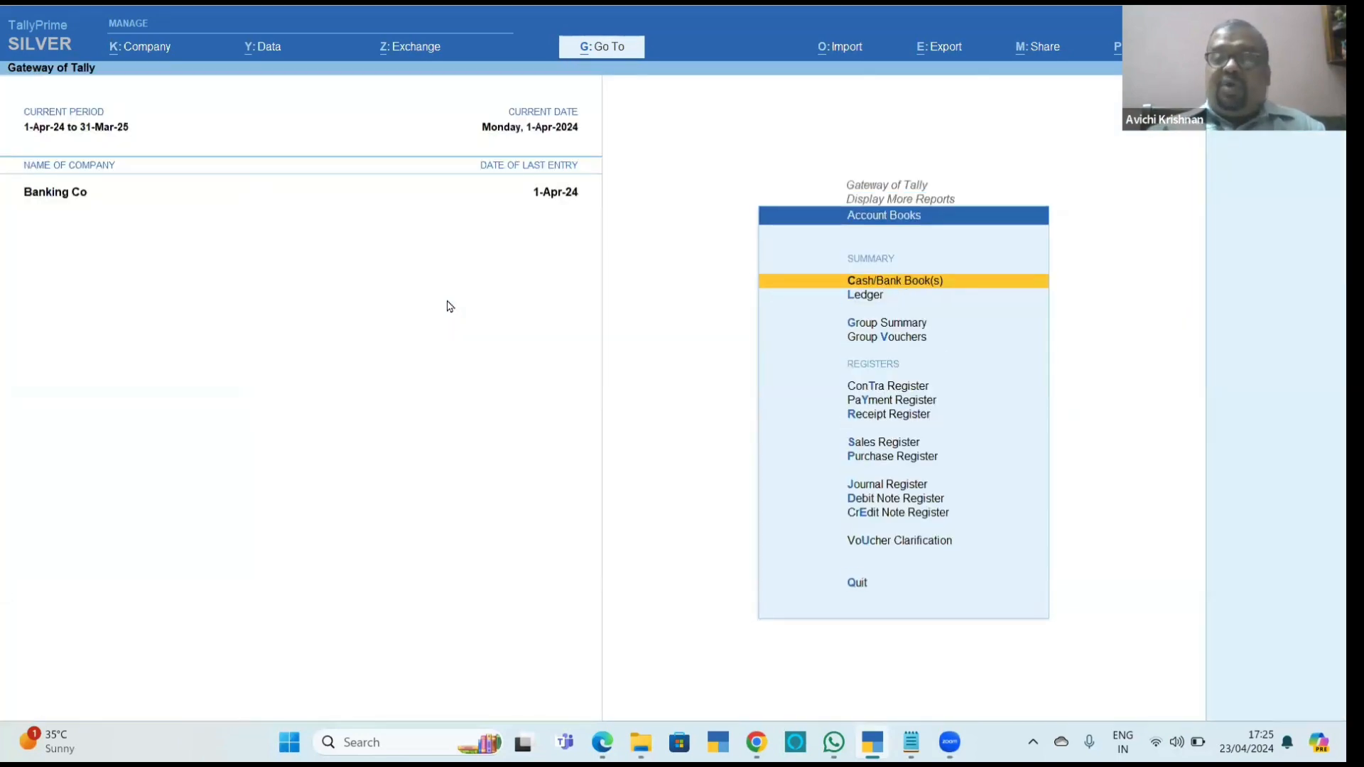
pyautogui.press('Return')
pyautogui.press('Down')
pyautogui.press('Return')
pyautogui.press('Return')
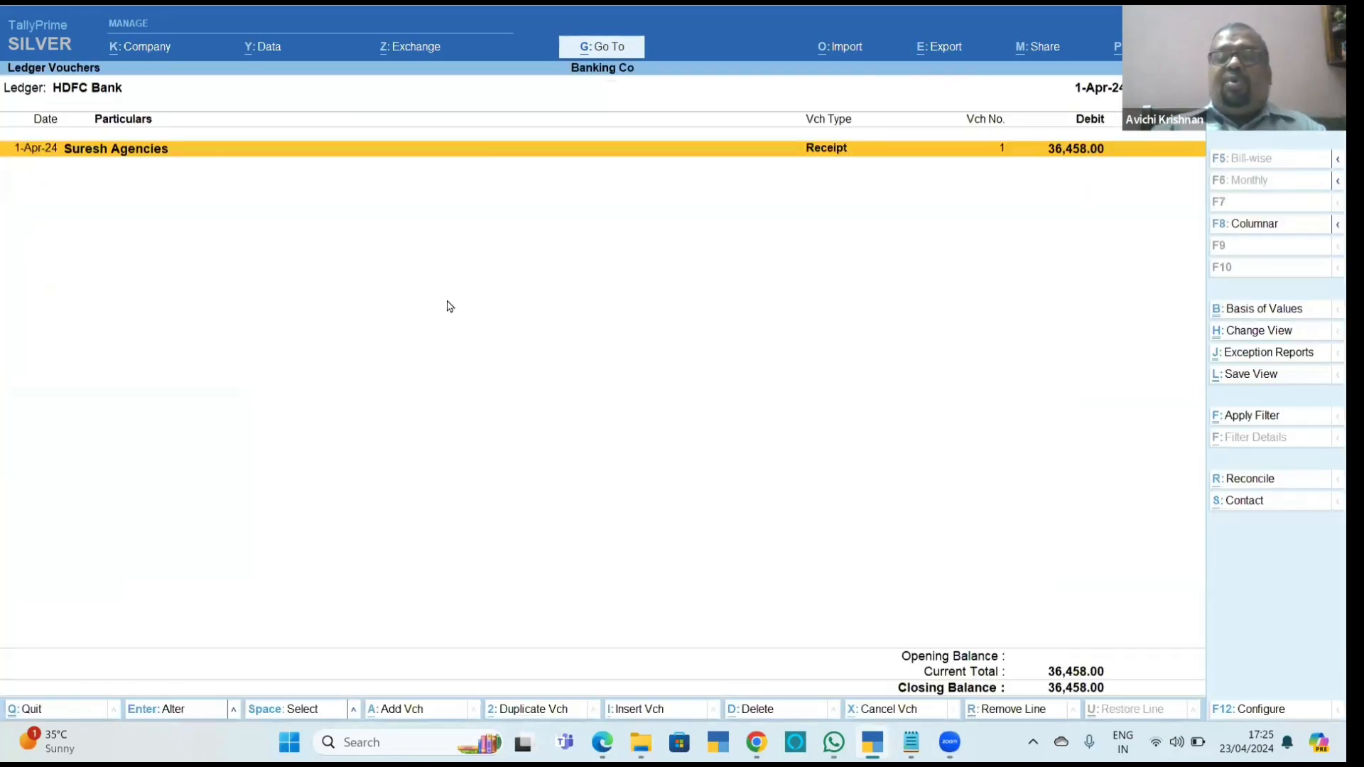
# Configure the HDFC Bank ledger report to show Mode of Payment and additional Bank details.
pyautogui.press('F12')
pyautogui.press('Down')
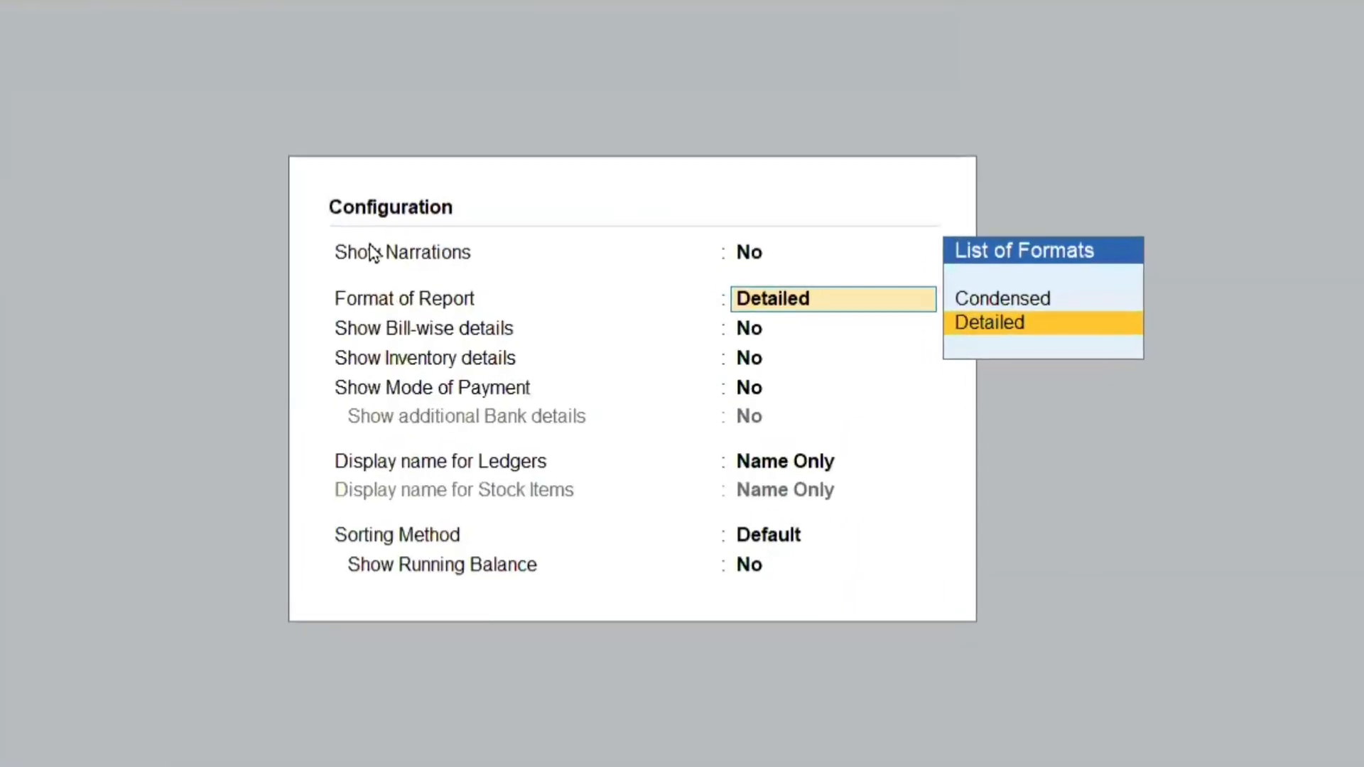
pyautogui.press('Return')
pyautogui.press('Return')
pyautogui.press('Return')
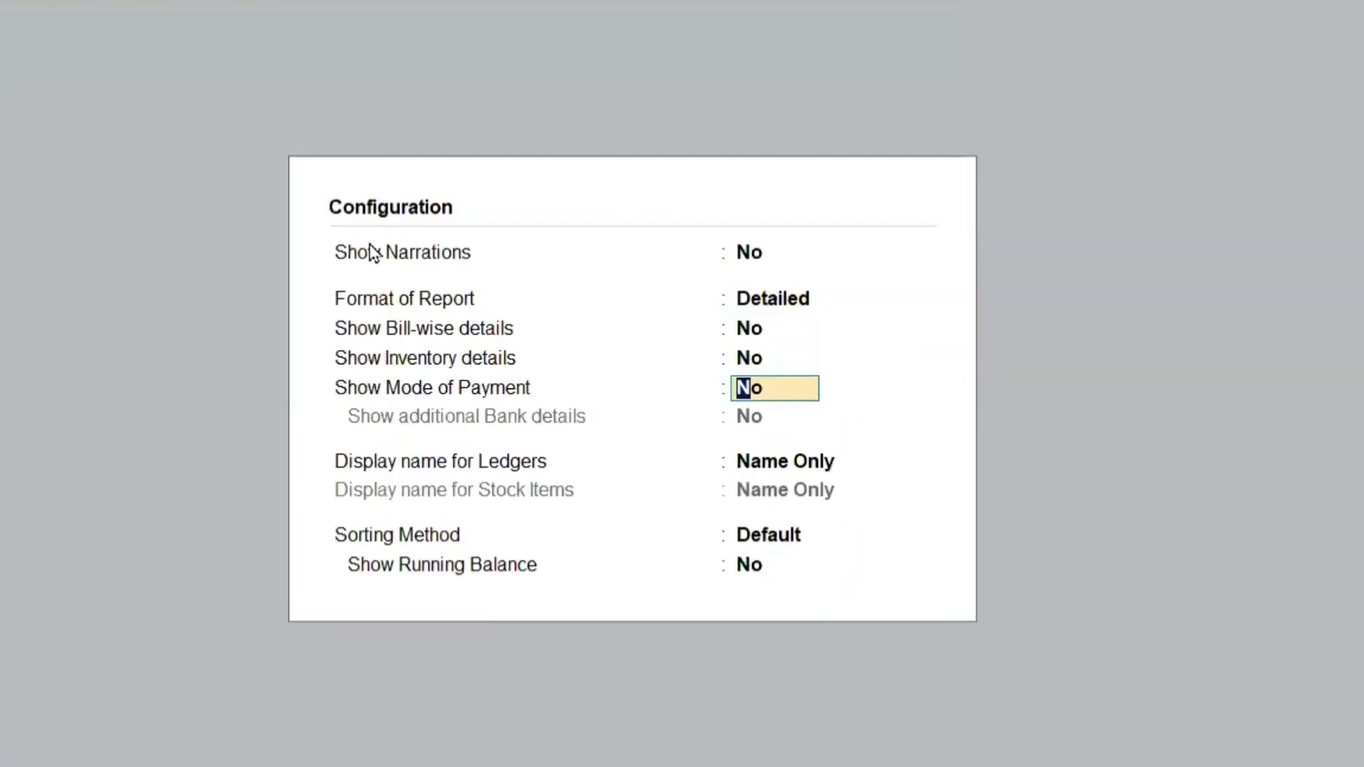
pyautogui.write('yy')
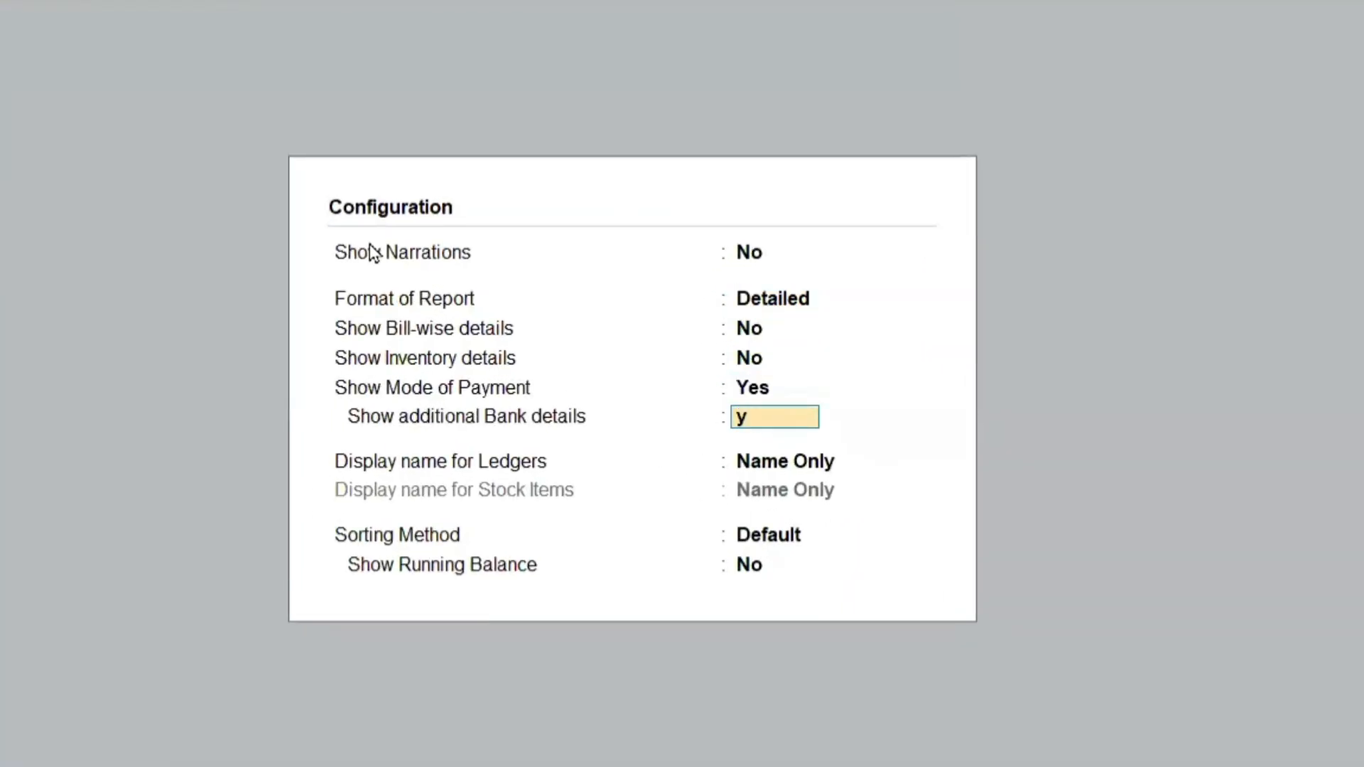
pyautogui.press('Return')
pyautogui.hotkey('ctrl', 'a')
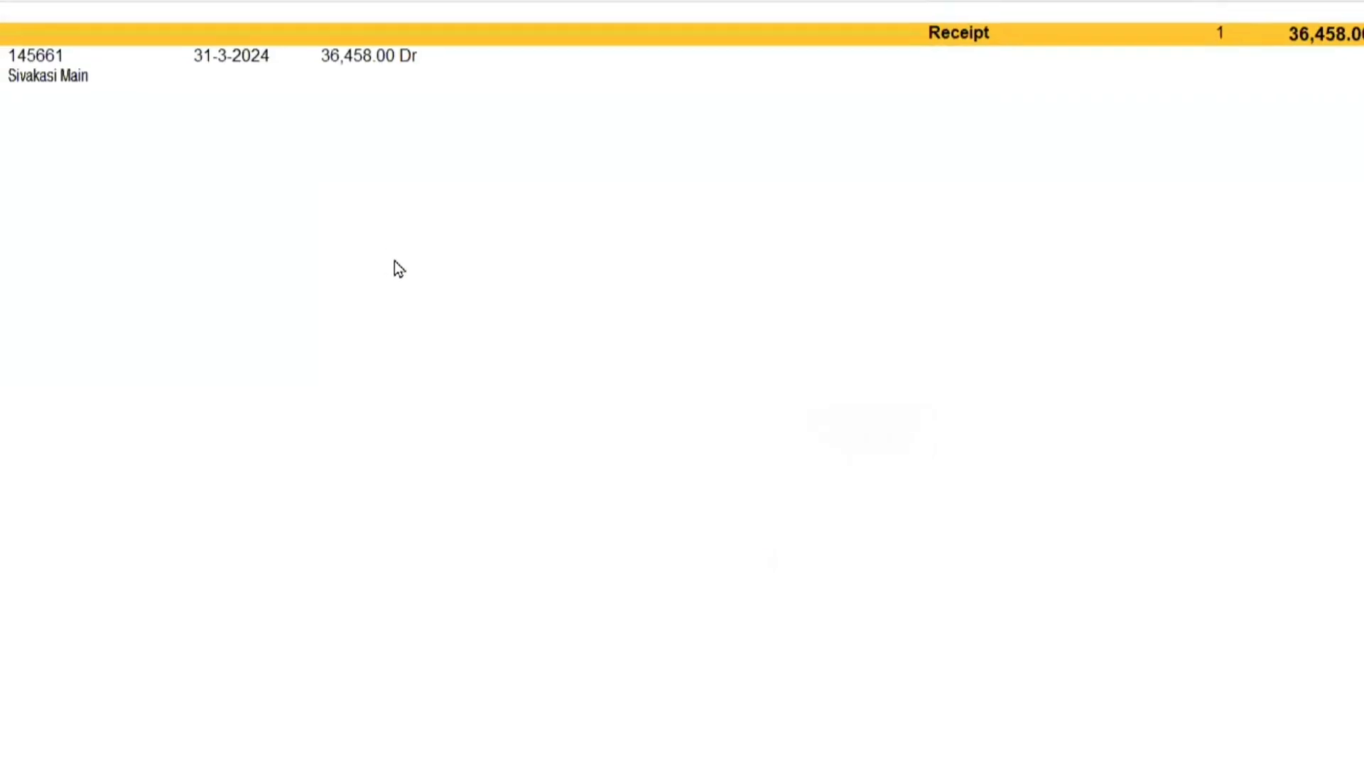
# Examine the cheque, bank and branch lines under the Suresh Agencies receipt.
pyautogui.press('Up')
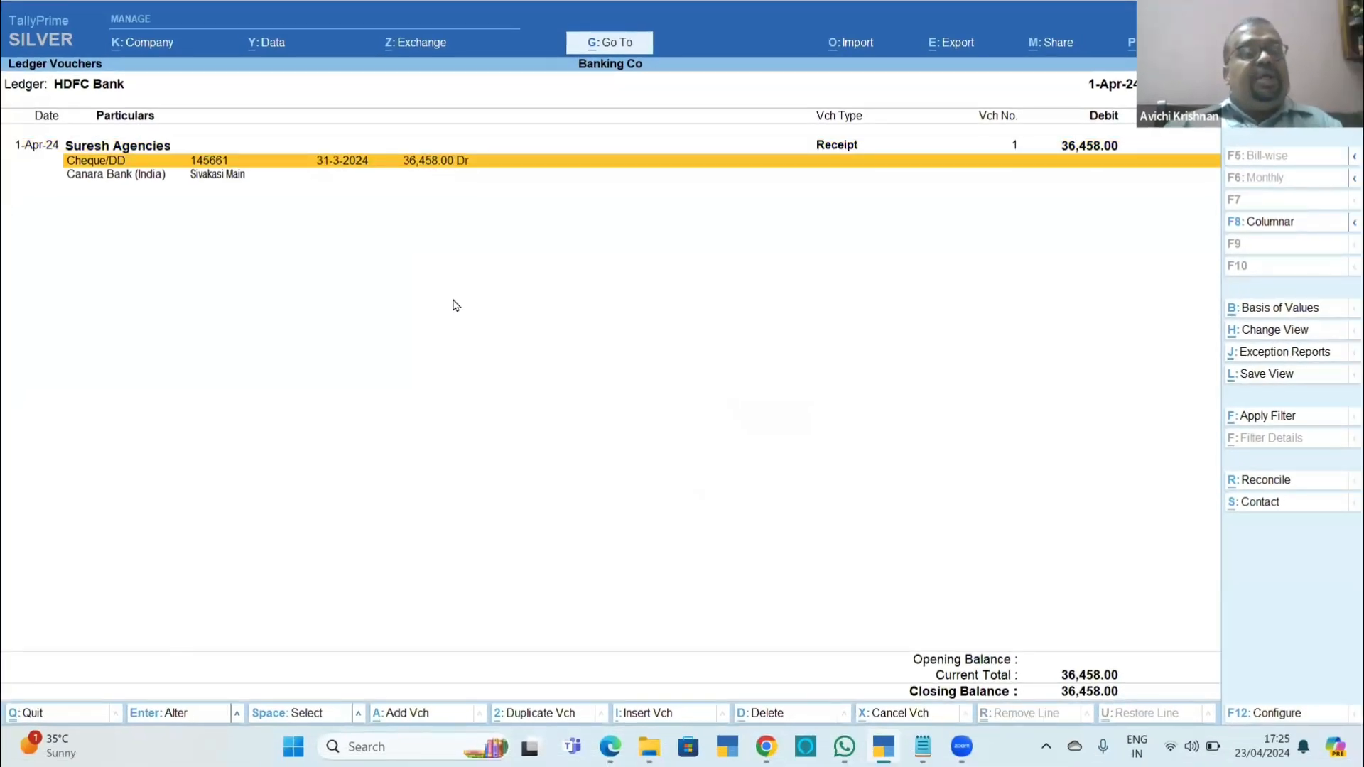
pyautogui.press('Down')
pyautogui.press('Up')
pyautogui.press('Up')
pyautogui.press('Down')
pyautogui.press('Down')
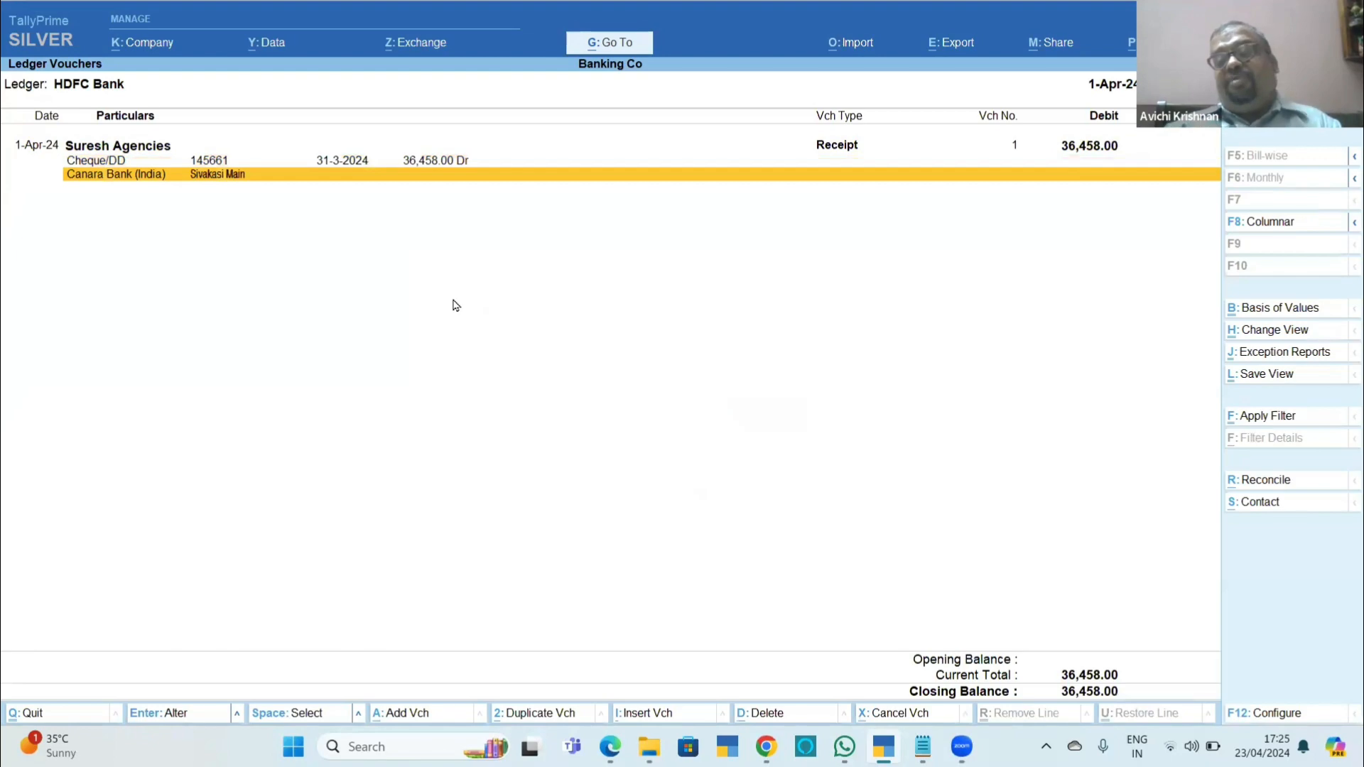
pyautogui.press('Up')
# Check the multiple-instrument bank allocation example in Chapter_11_Banking.pdf and return to TallyPrime.
pyautogui.hotkey('alt', 'Tab')
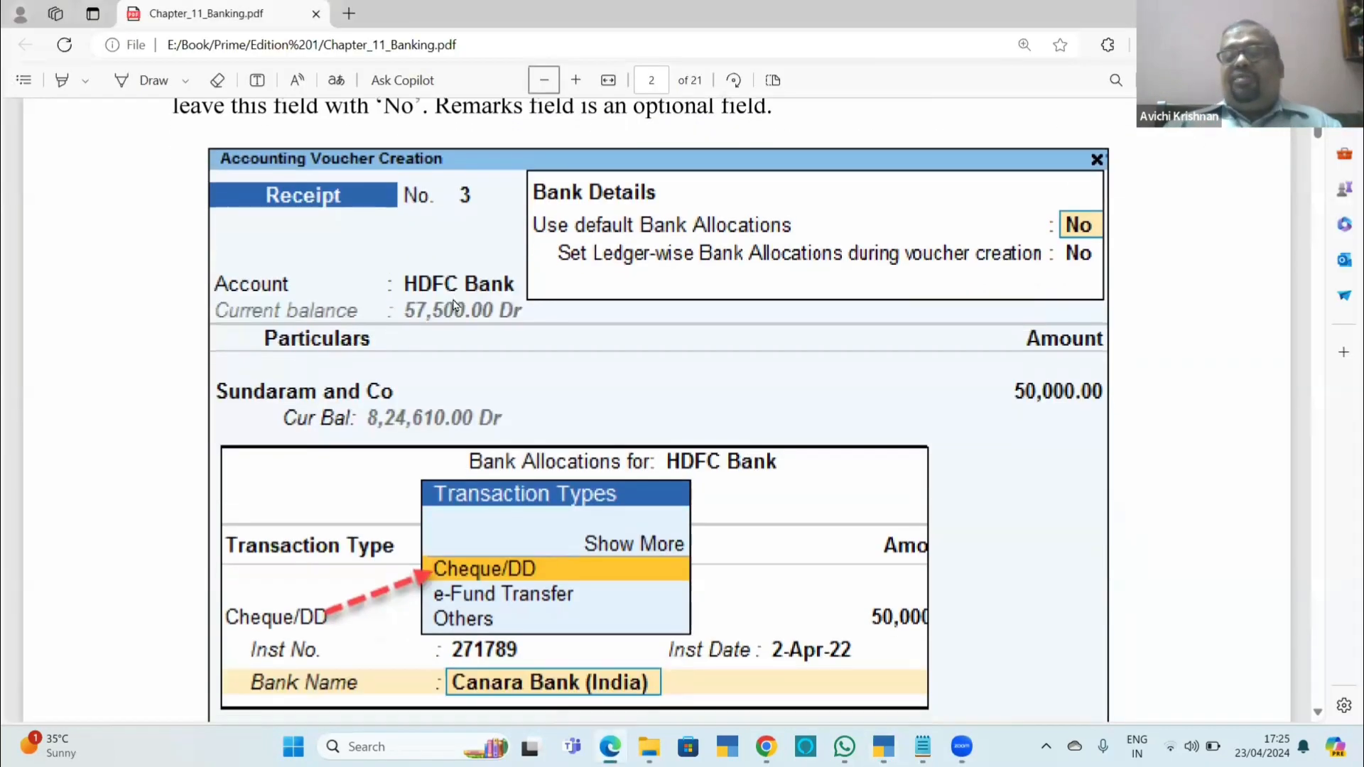
pyautogui.scroll(-1, 455, 304)
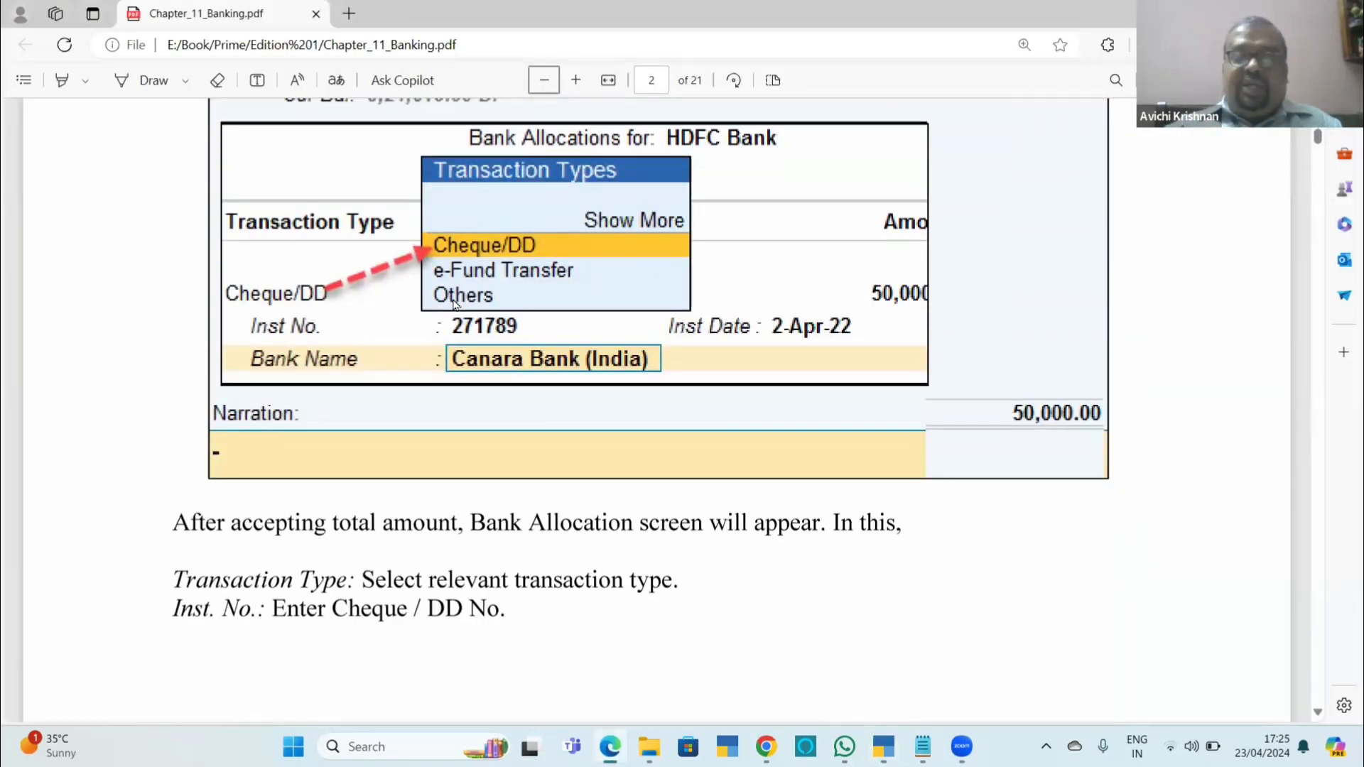
pyautogui.scroll(-10, 454, 304)
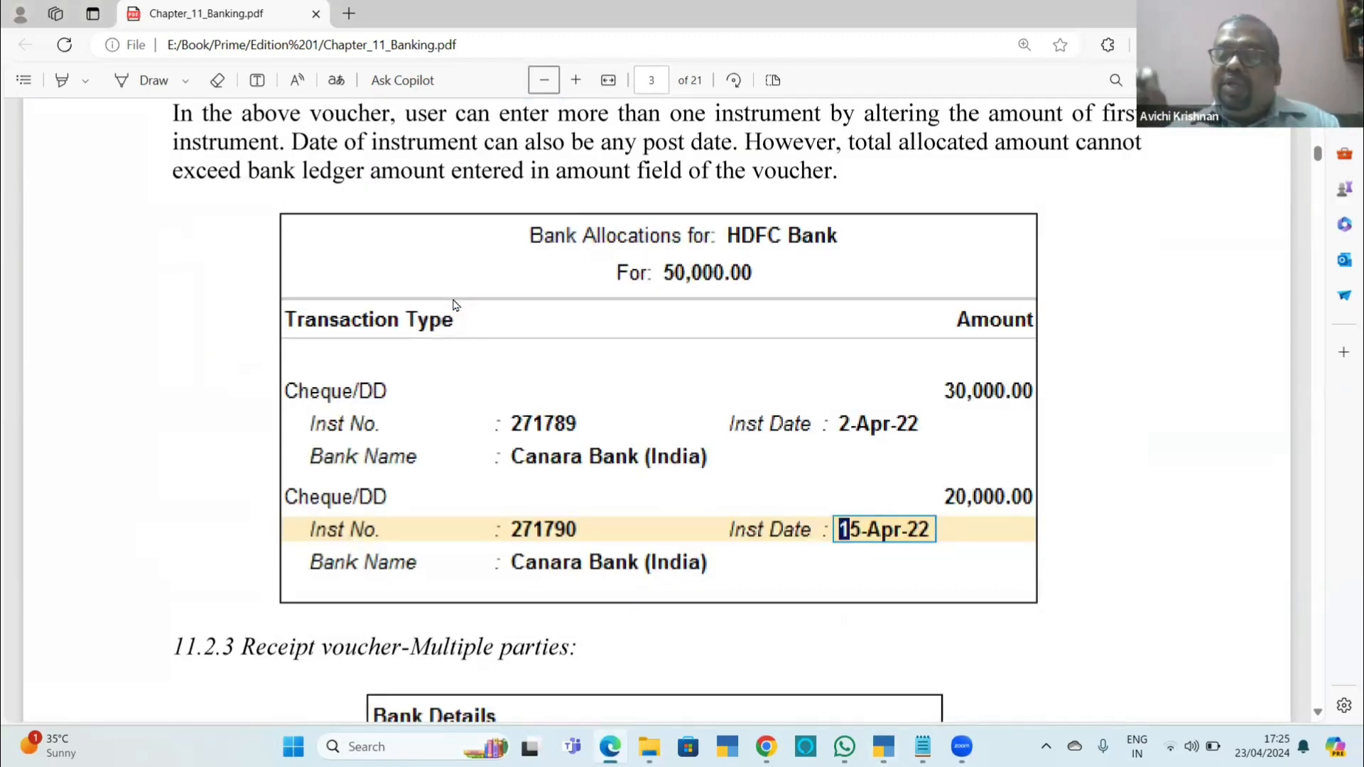
pyautogui.hotkey('alt', 'Tab')
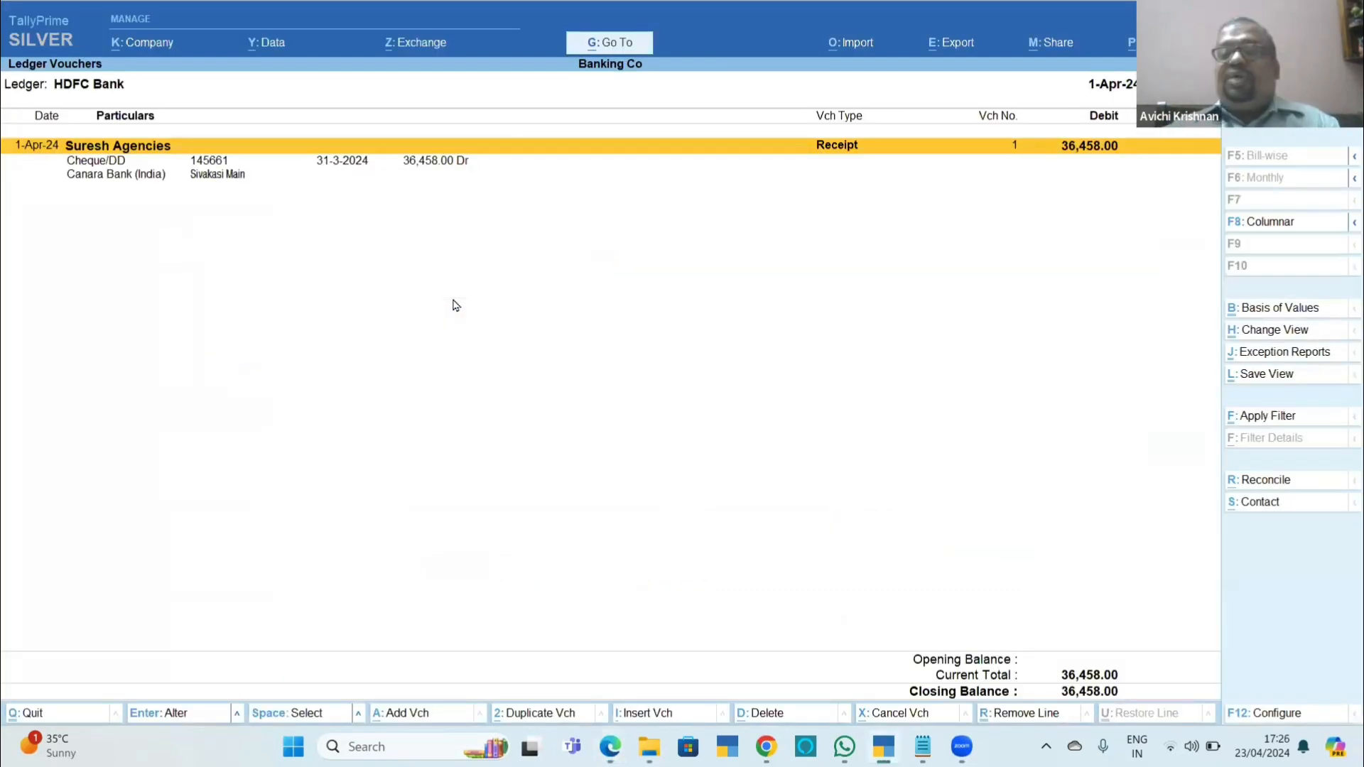
# Reopen the Suresh Agencies receipt for alteration and set the amount of cheque 145661 to 22,000 in its bank allocations.
pyautogui.press('Return')
pyautogui.press('Return')
pyautogui.press('Return')
pyautogui.press('Return')
pyautogui.press('Return')
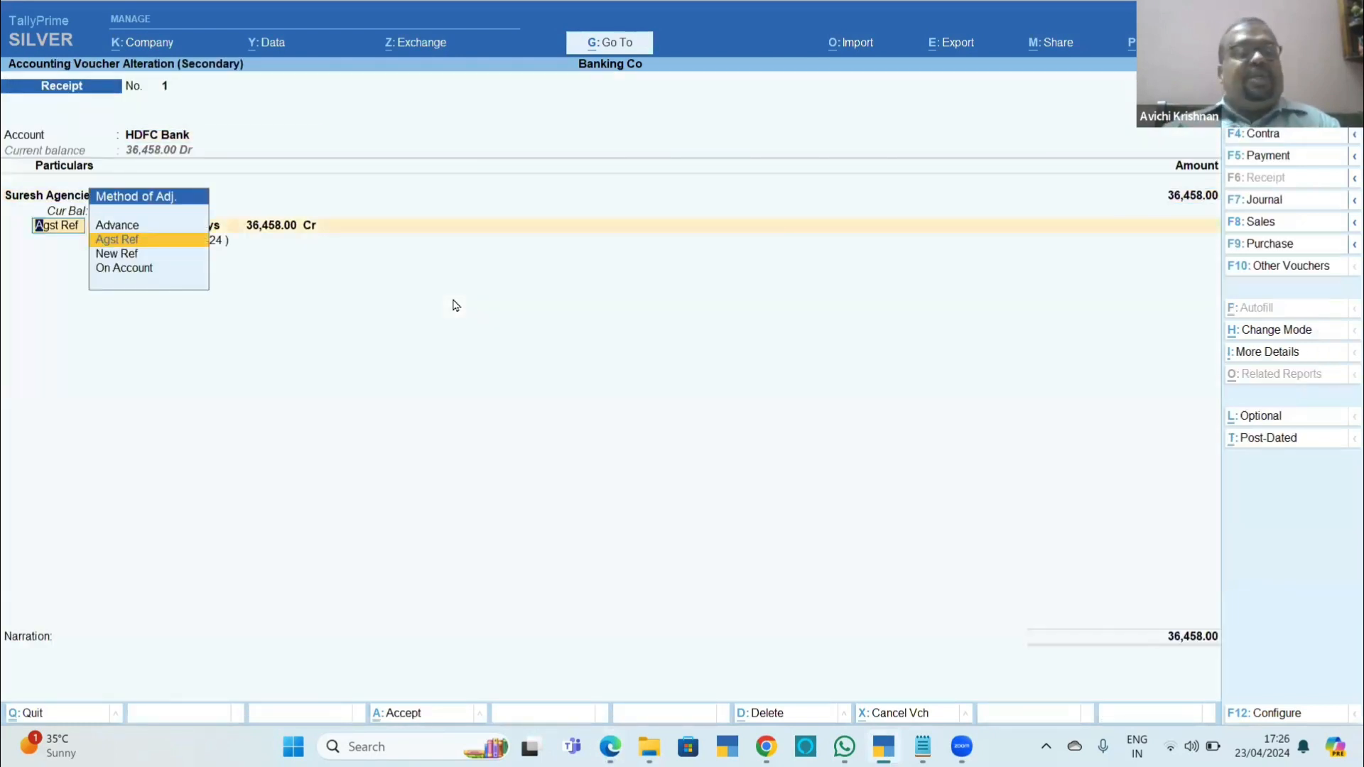
pyautogui.press('Return')
pyautogui.press('Return')
pyautogui.press('Return')
pyautogui.press('Return')
pyautogui.press('Return')
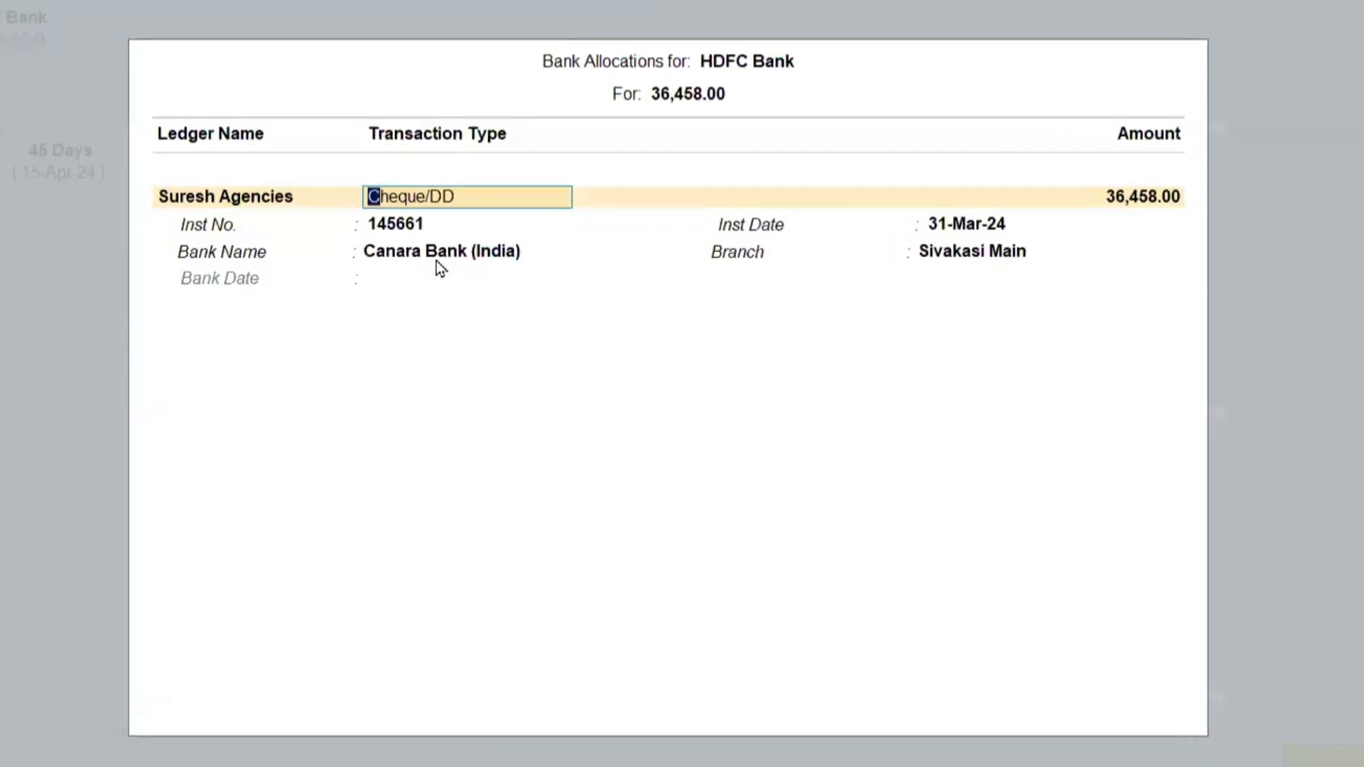
pyautogui.press('Return')
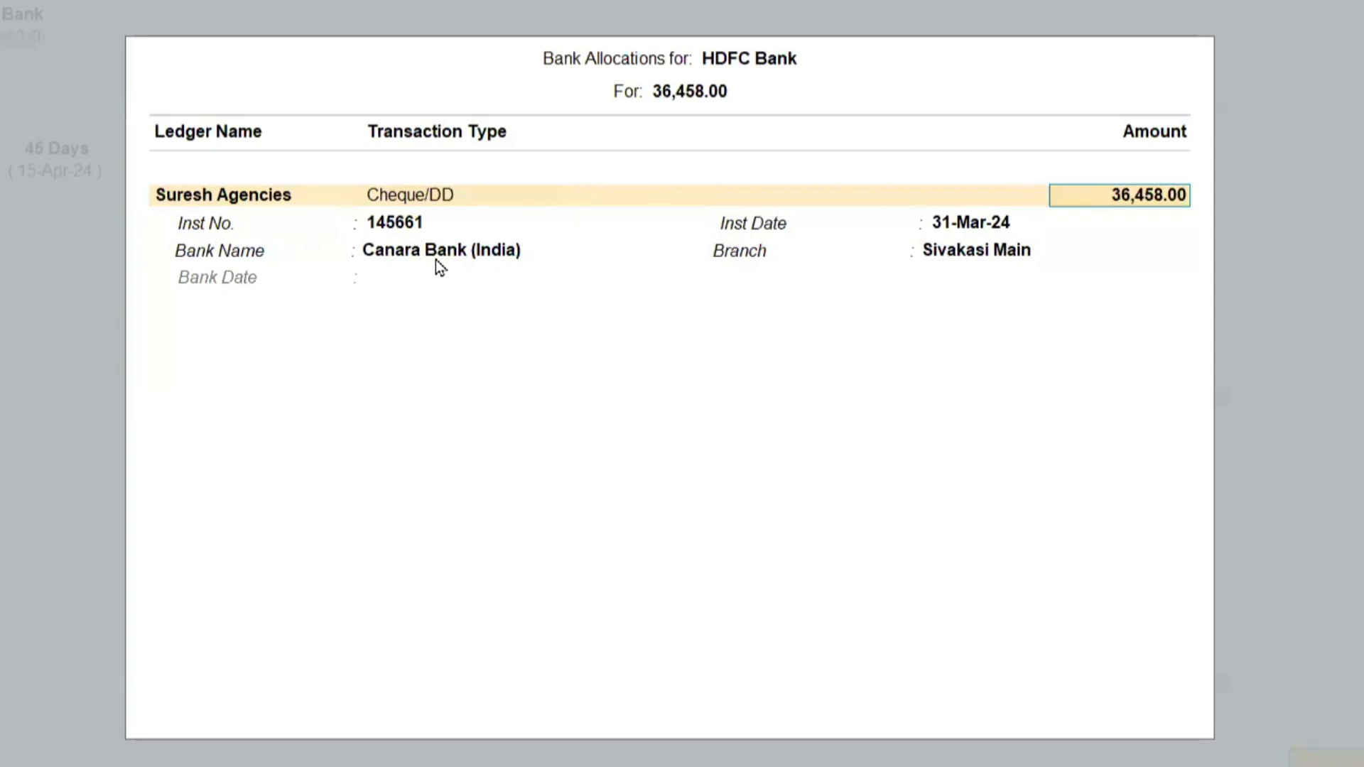
pyautogui.write('22000')
pyautogui.press('Return')
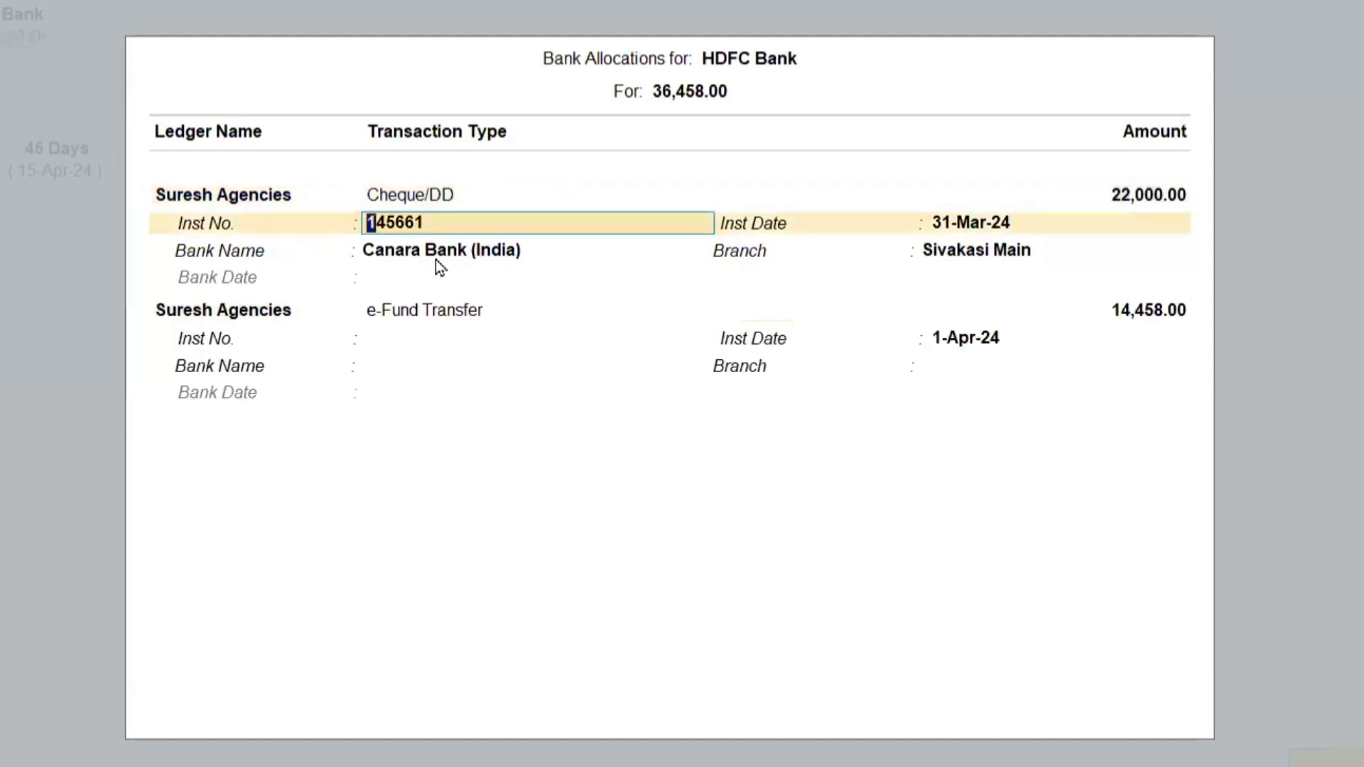
# Allocate the remaining amount as a second Cheque/DD with instrument number 145662 dated 15-Apr-24.
pyautogui.press('Return')
pyautogui.press('Return')
pyautogui.press('Return')
pyautogui.press('Return')
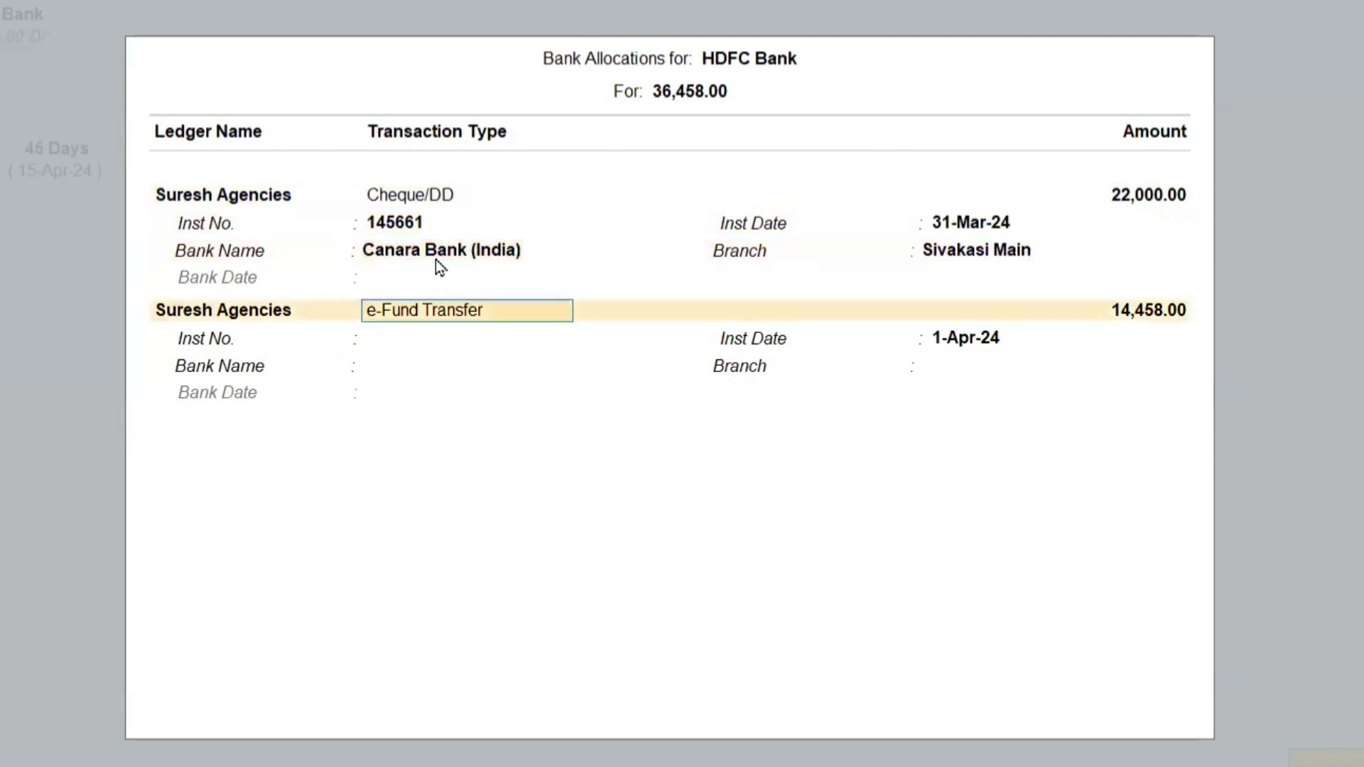
pyautogui.press('BackSpace')
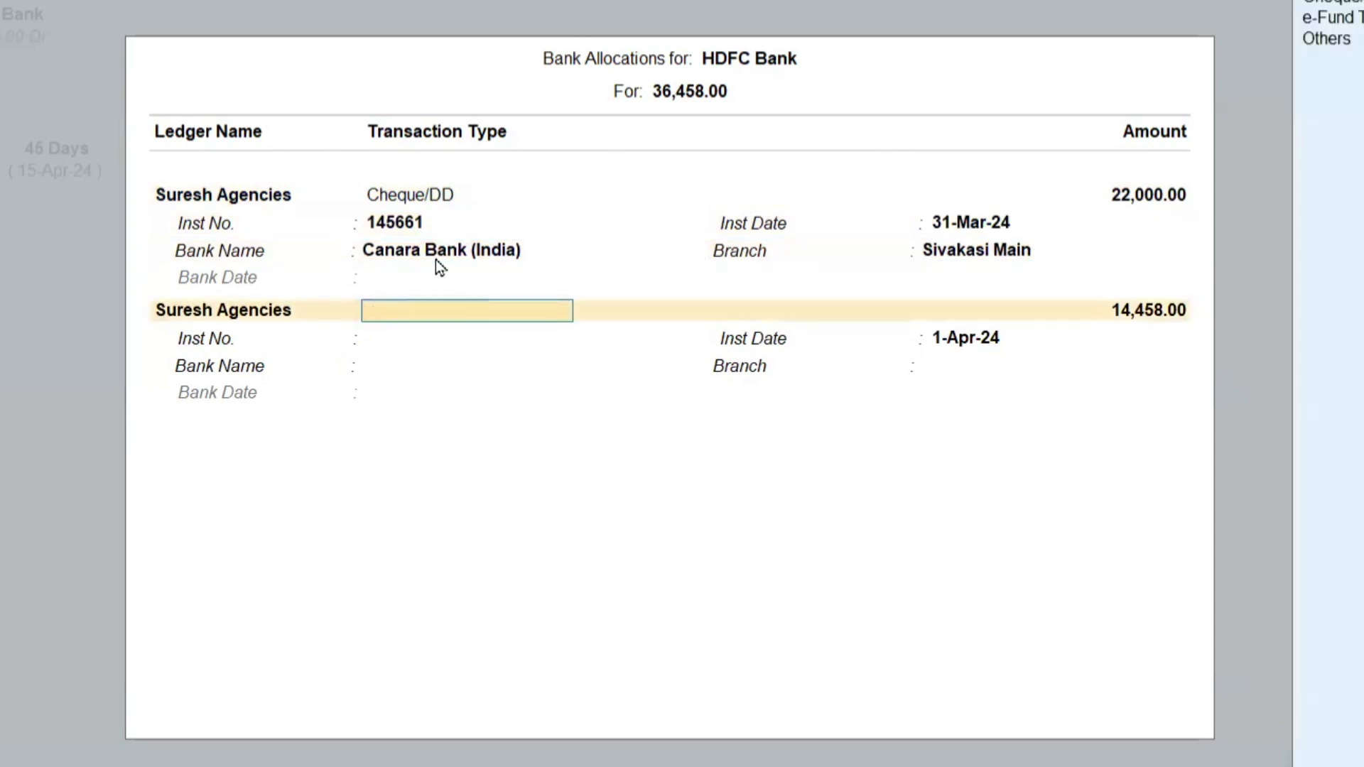
pyautogui.press('Return')
pyautogui.press('Return')
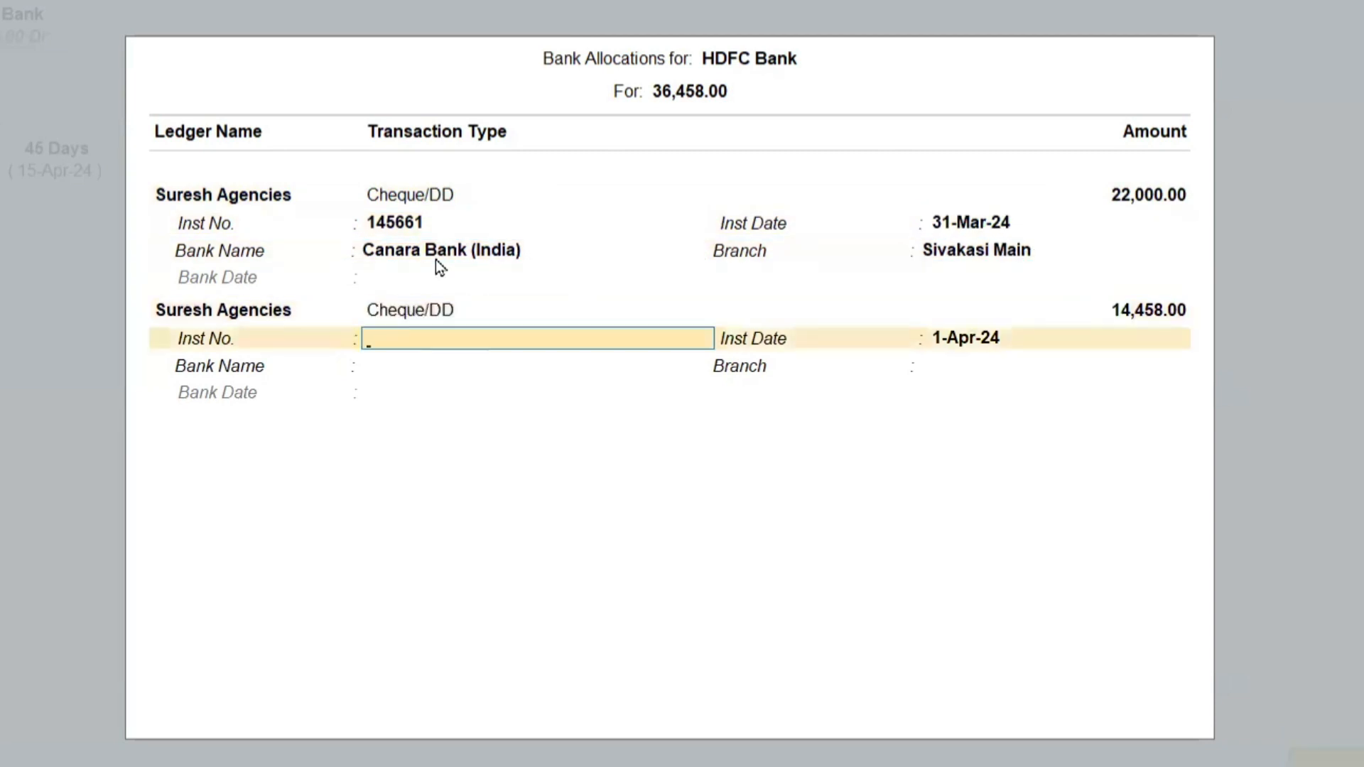
pyautogui.write('145662')
pyautogui.press('Return')
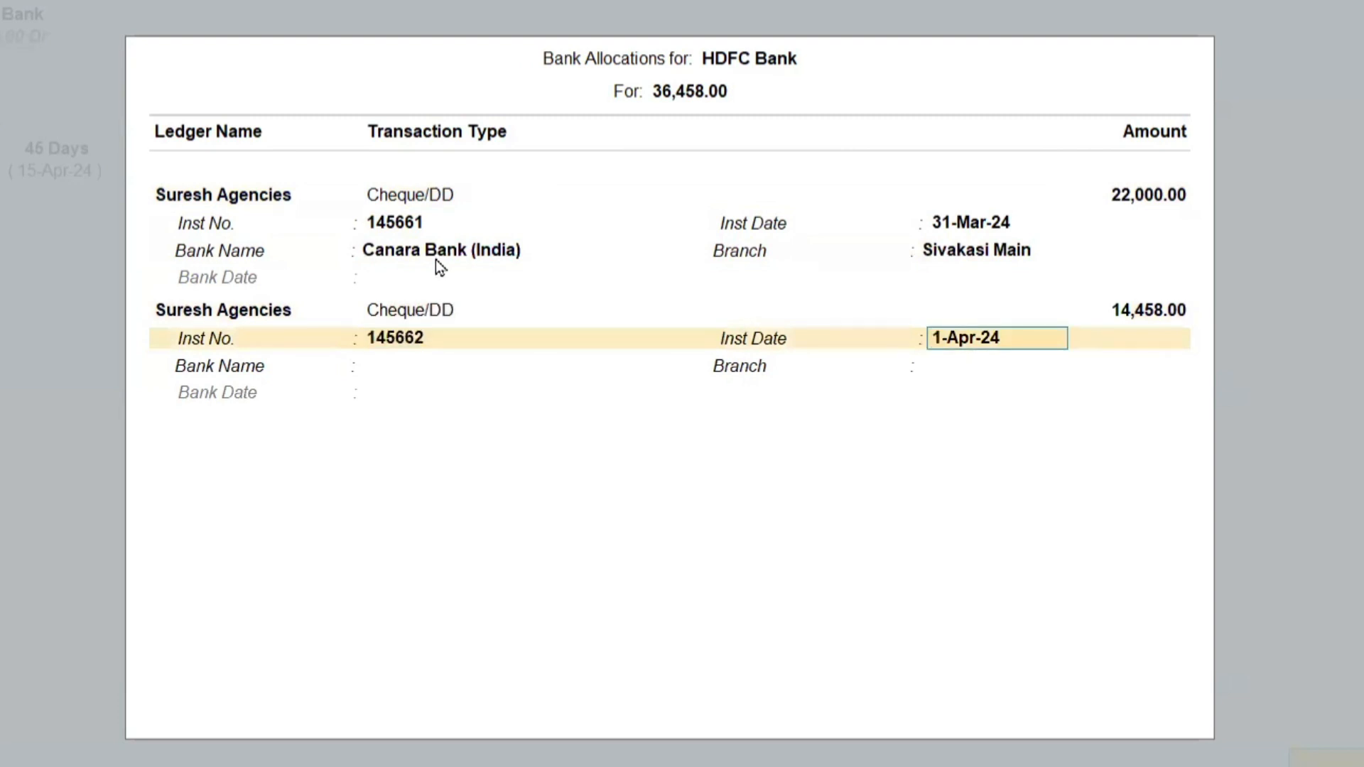
pyautogui.write('15')
pyautogui.press('Return')
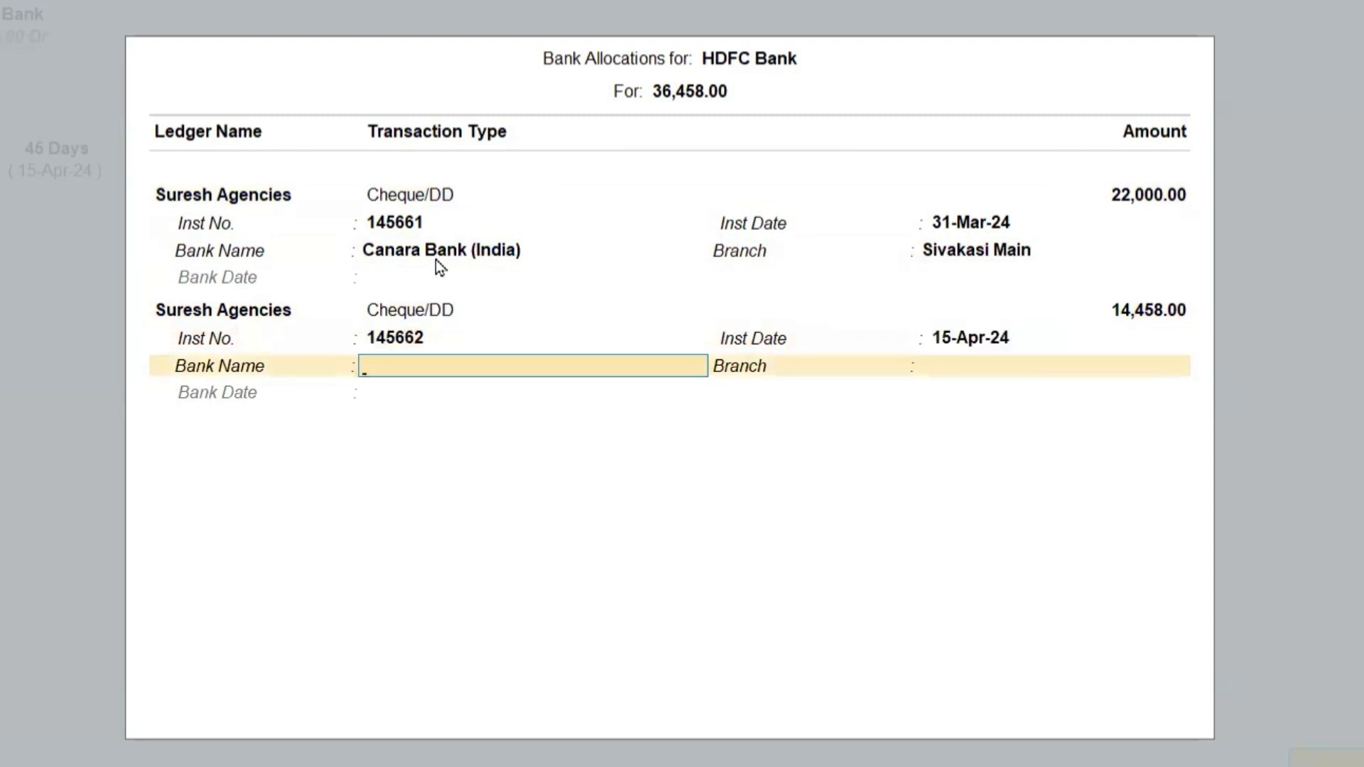
# Set the second cheque's bank to Canara Bank (India) and branch to Sivakasi Main, and save the altered receipt.
pyautogui.write('Cana')
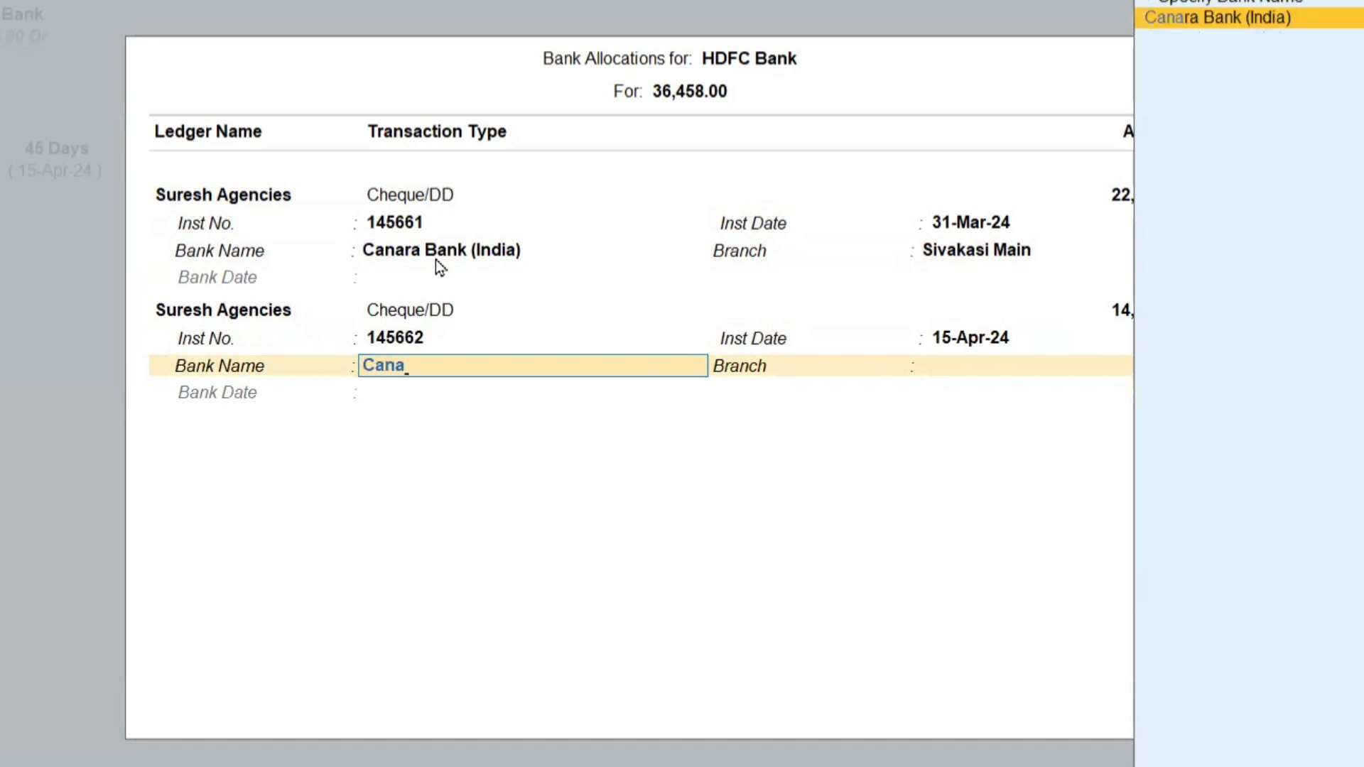
pyautogui.press('Return')
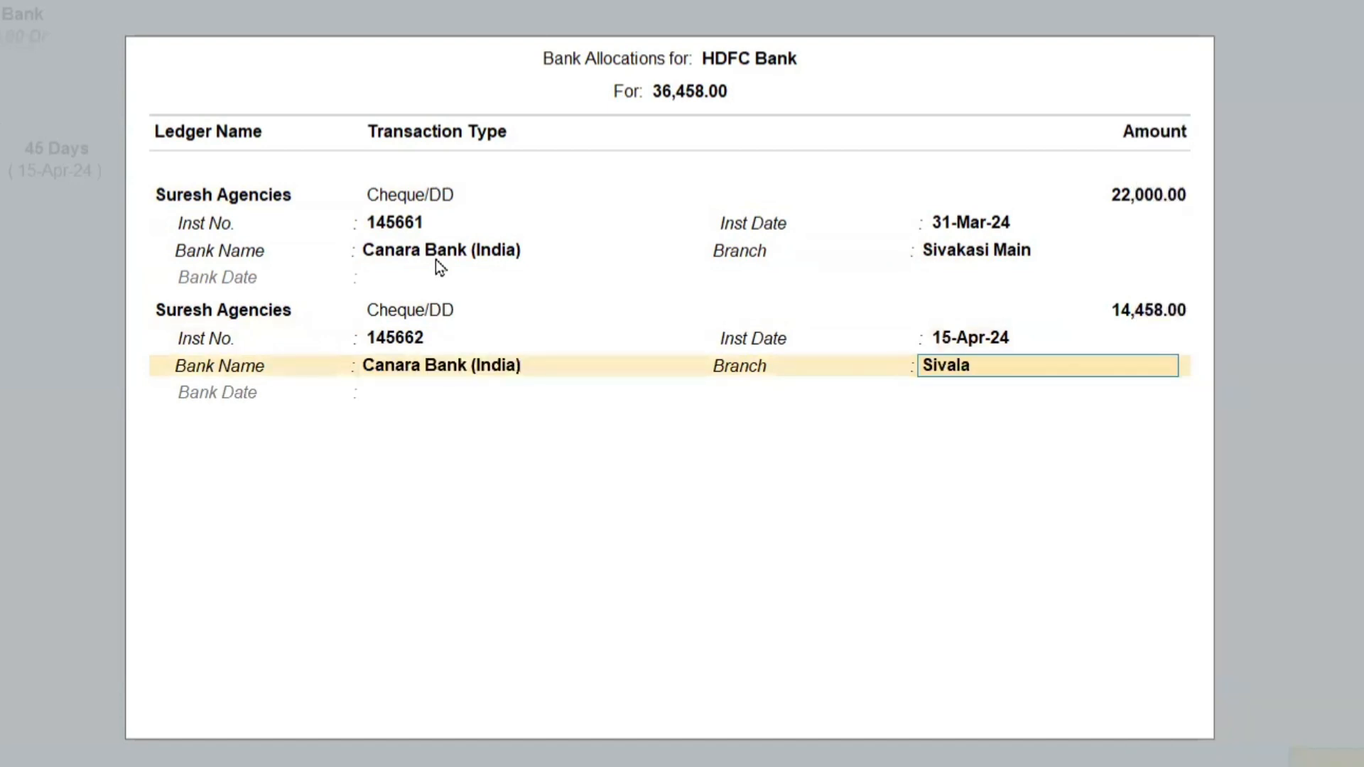
pyautogui.write('Sivakasi Main')
pyautogui.press('Return')
pyautogui.press('Return')
pyautogui.press('Return')
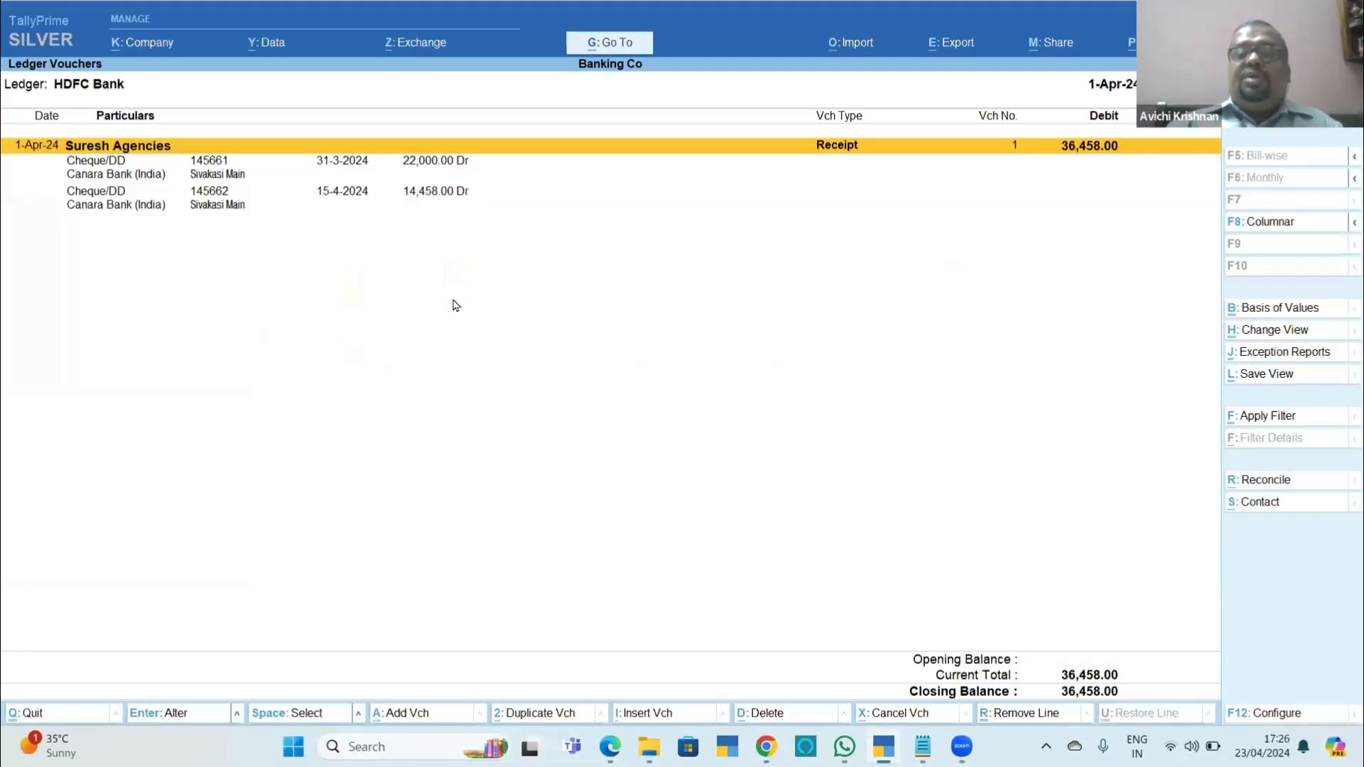
# Review both cheque allocations of the Suresh Agencies receipt in the HDFC Bank ledger.
pyautogui.press('Down')
pyautogui.press('Down')
pyautogui.press('Down')
pyautogui.press('Down')
pyautogui.press('Up')
pyautogui.press('Up')
pyautogui.press('Up')
pyautogui.press('Down')
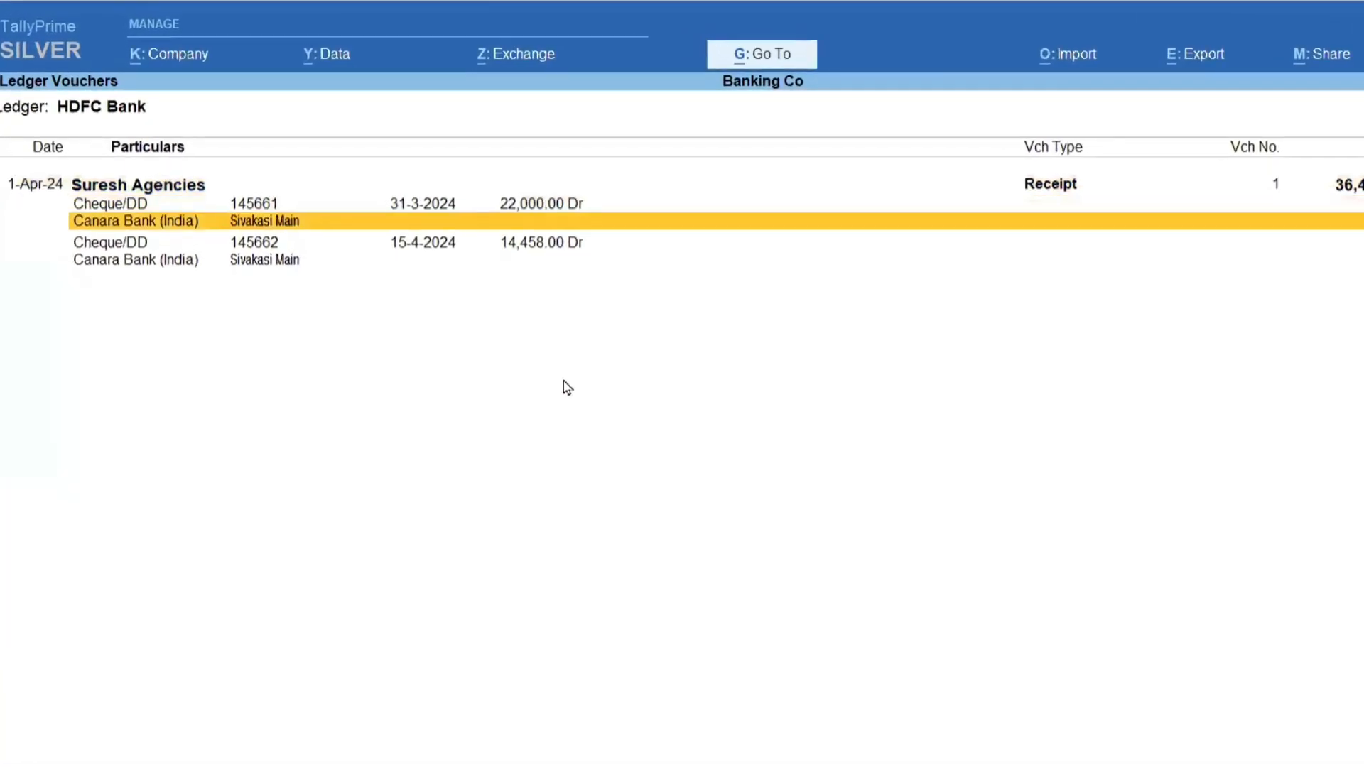
pyautogui.press('Down')
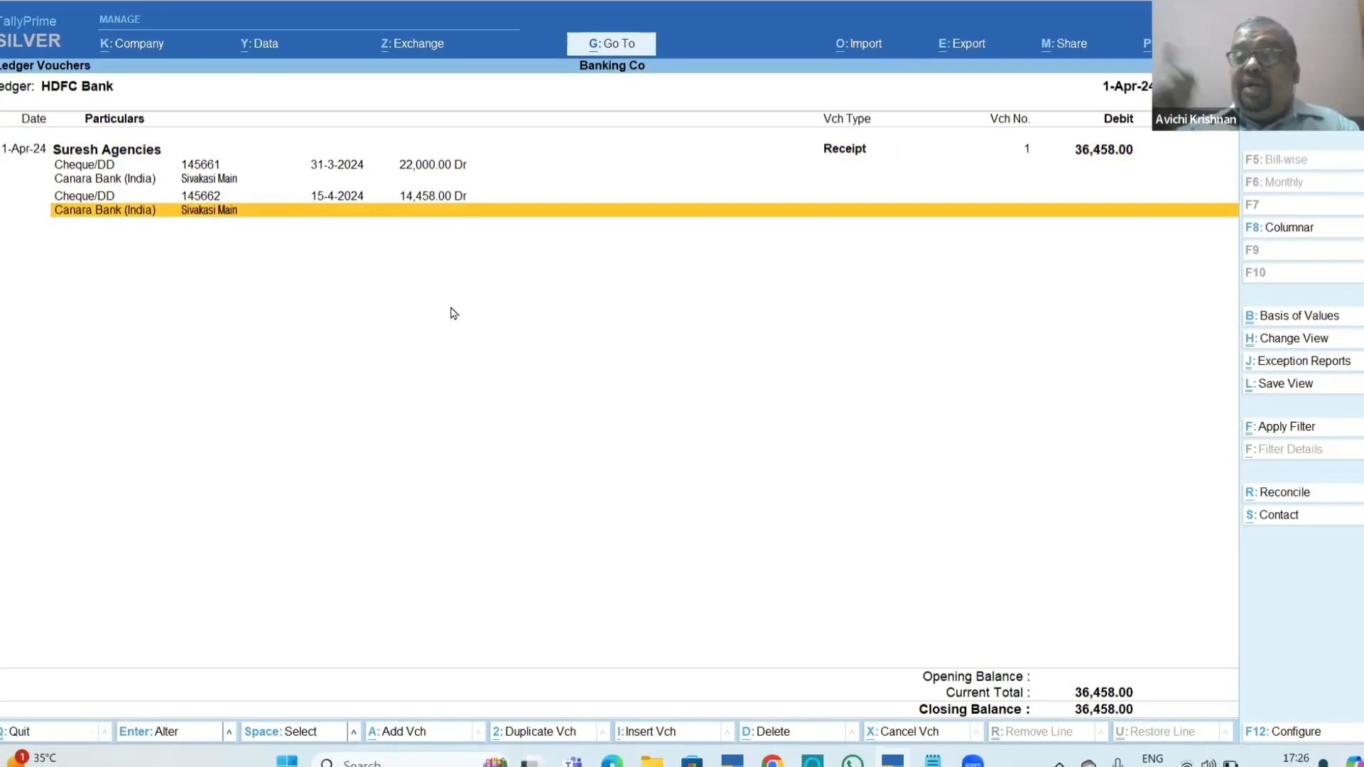
# Reconcile HDFC Bank by entering bank date 2-Apr-24 for cheque 145661 and 18-Apr-24 for cheque 145662, then return to the ledger vouchers.
pyautogui.press('alt')
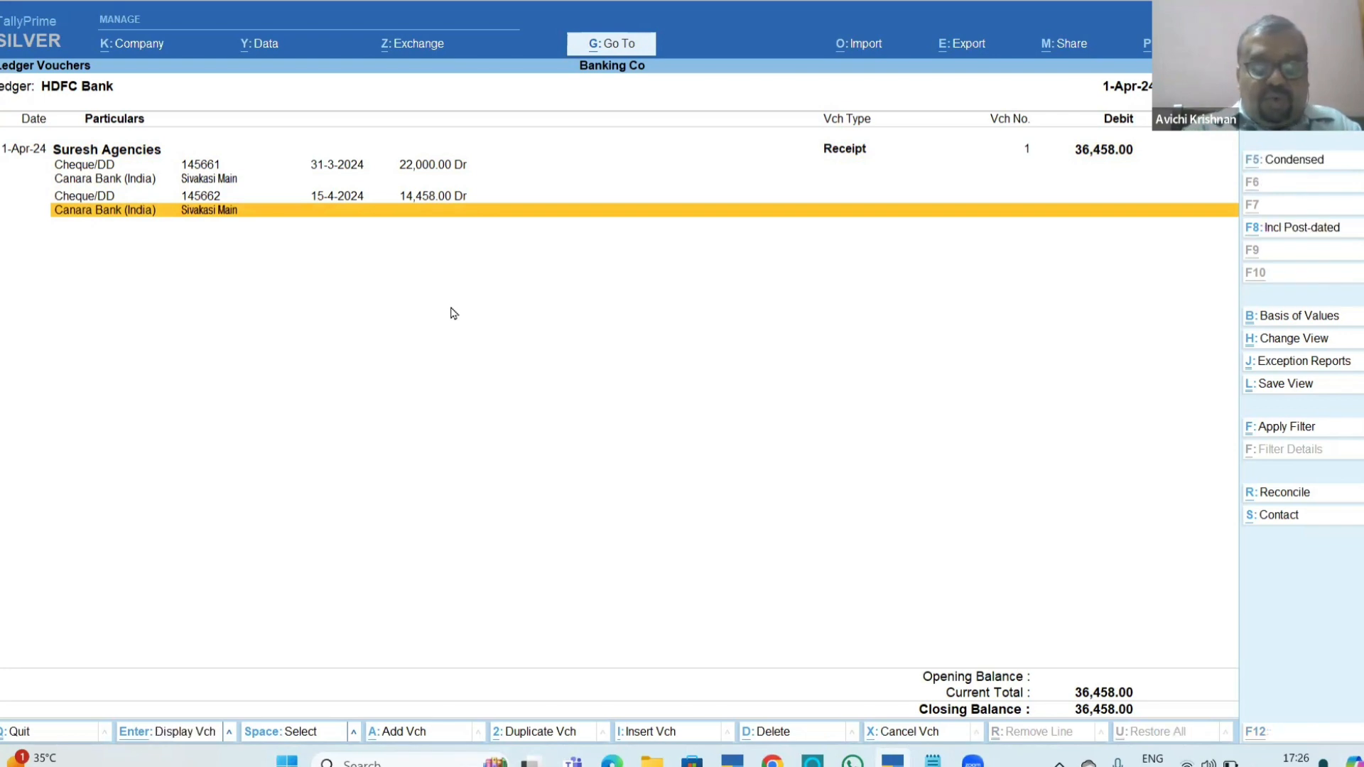
pyautogui.hotkey('alt', 'r')
pyautogui.press('Down')
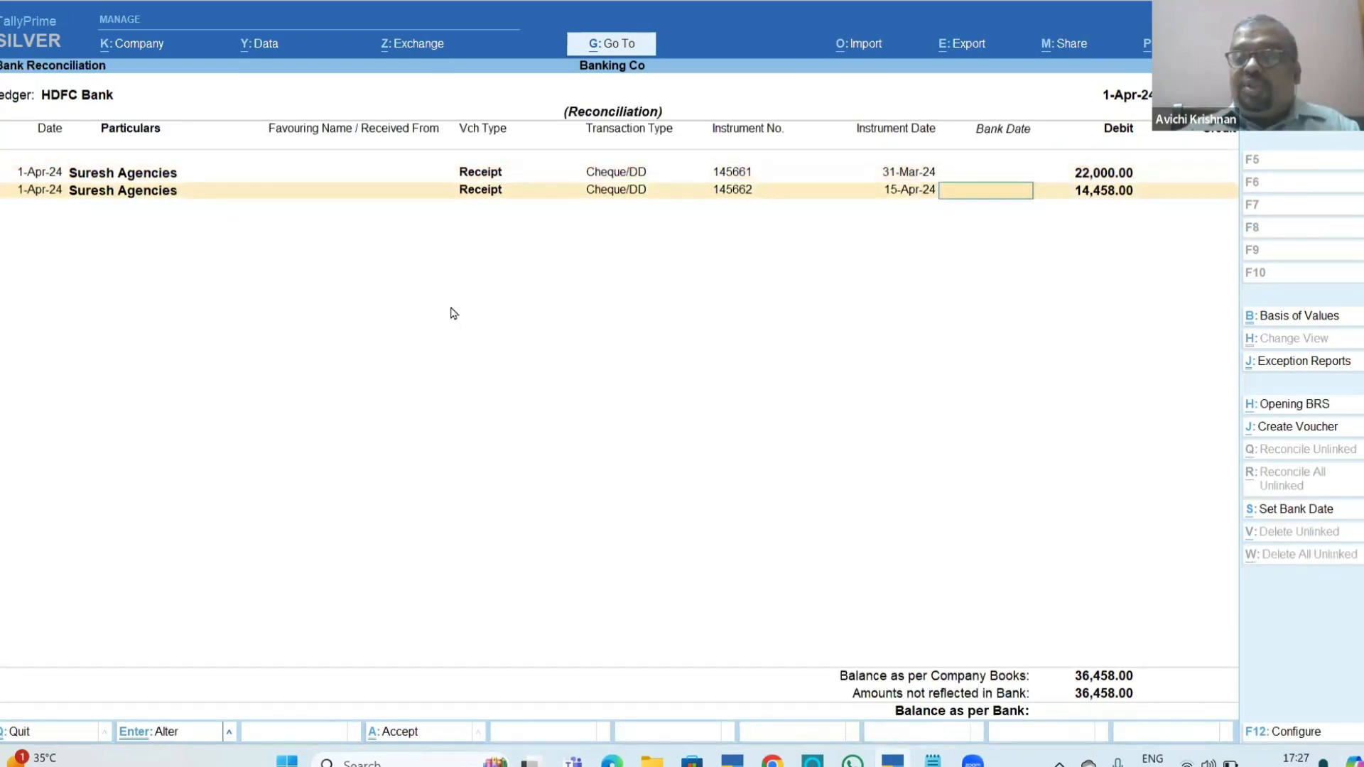
pyautogui.press('Up')
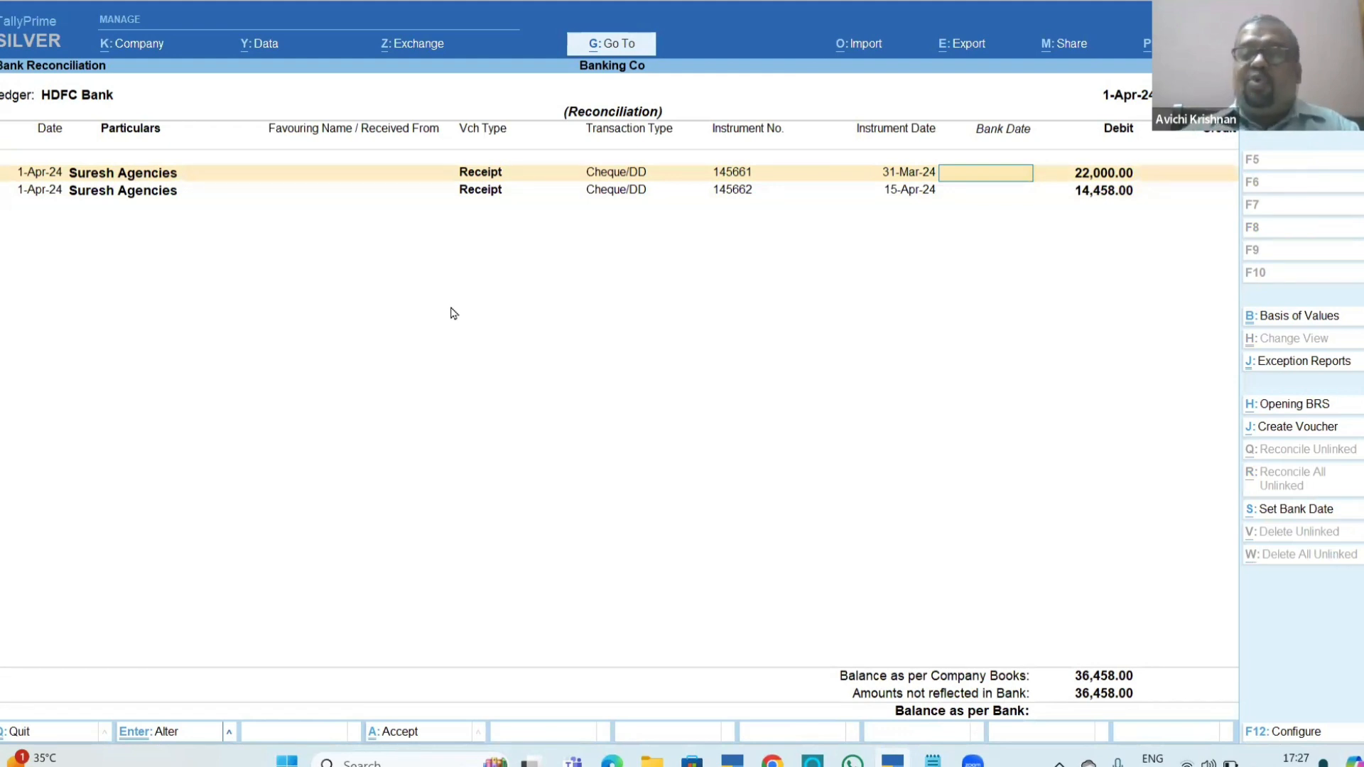
pyautogui.write('2.4')
pyautogui.press('Return')
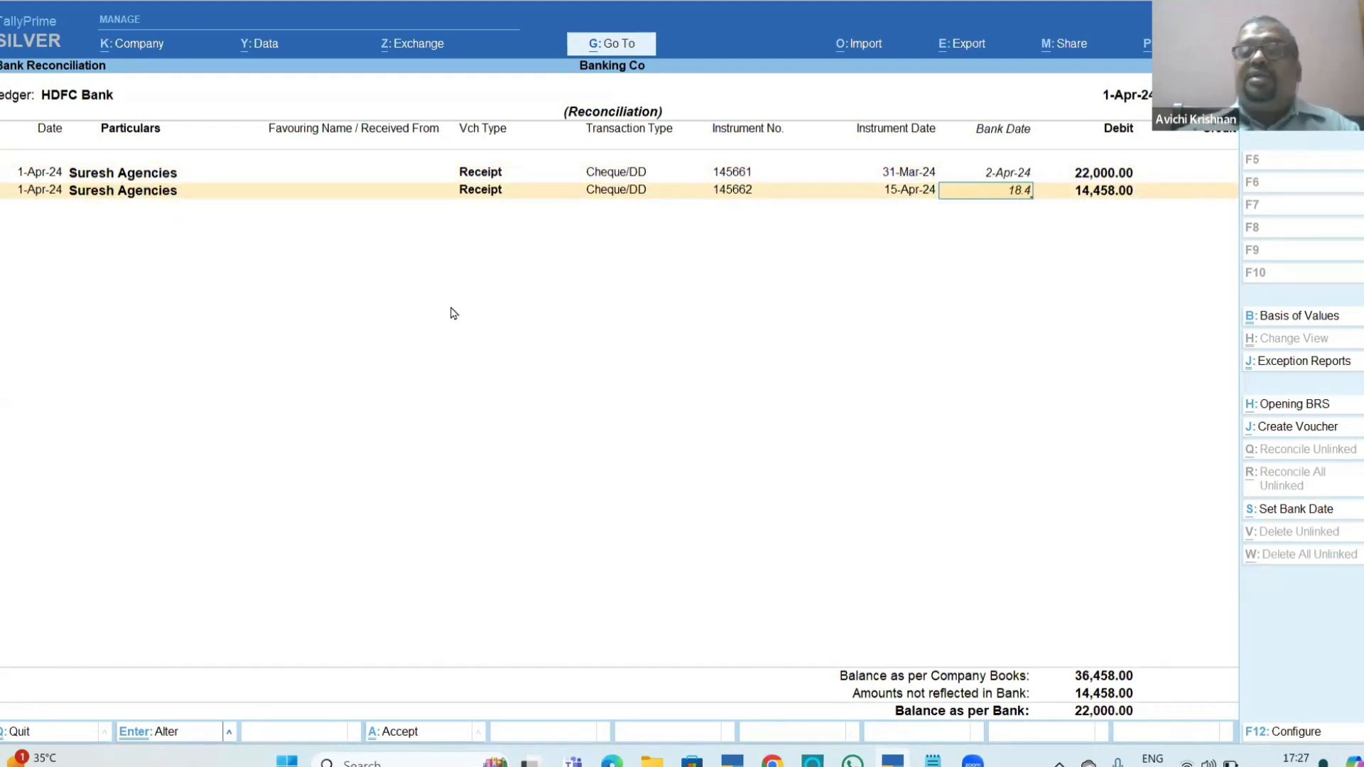
pyautogui.press('Return')
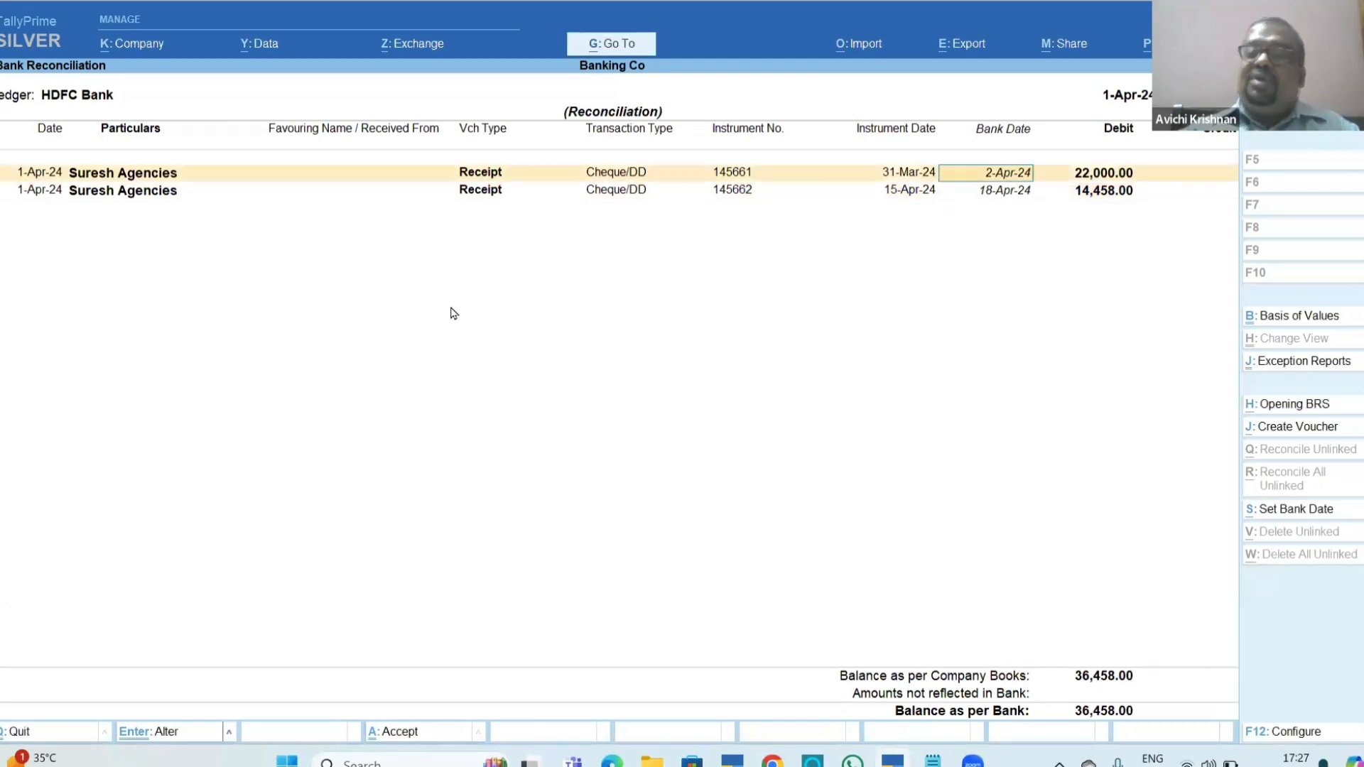
pyautogui.press('y')
pyautogui.press('Up')
pyautogui.press('Up')
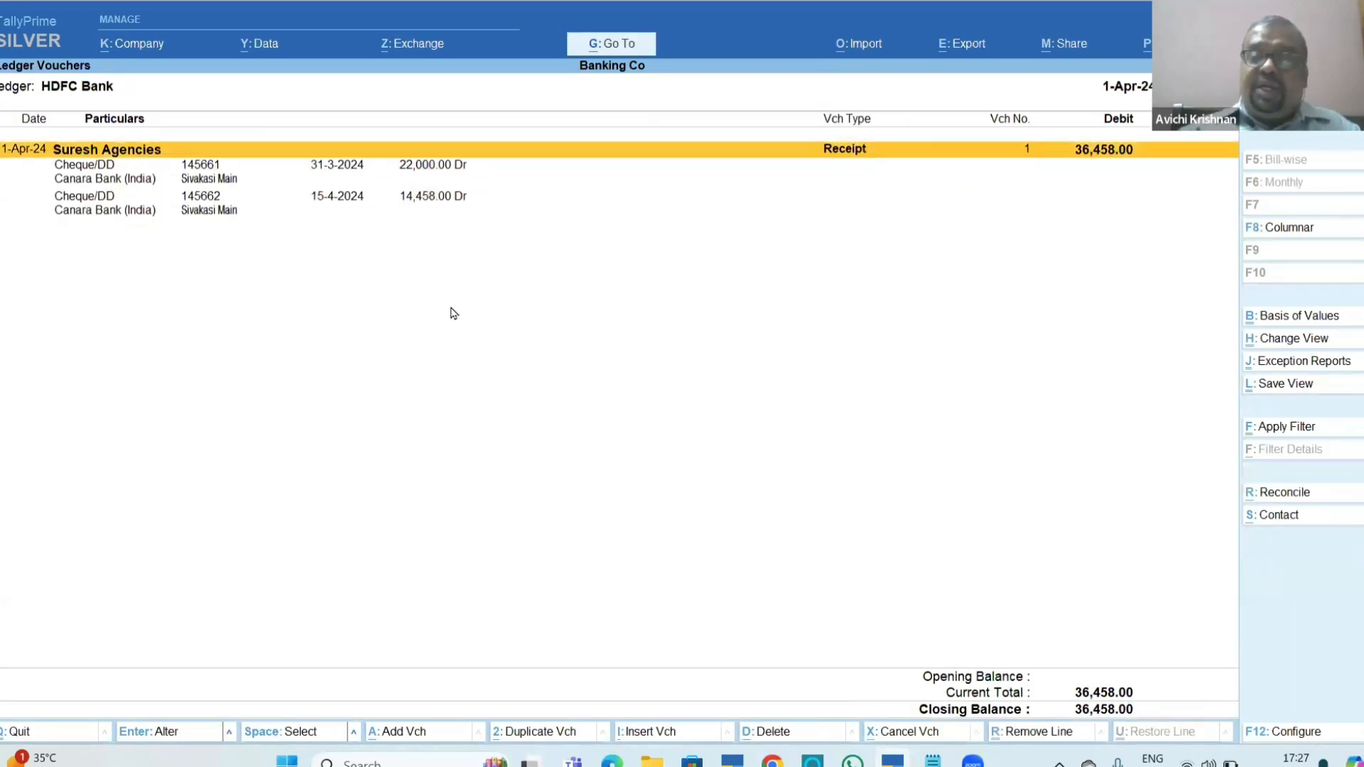
# Reopen the Suresh Agencies receipt and check the bank date fields of both cheques in its bank allocations.
pyautogui.press('Return')
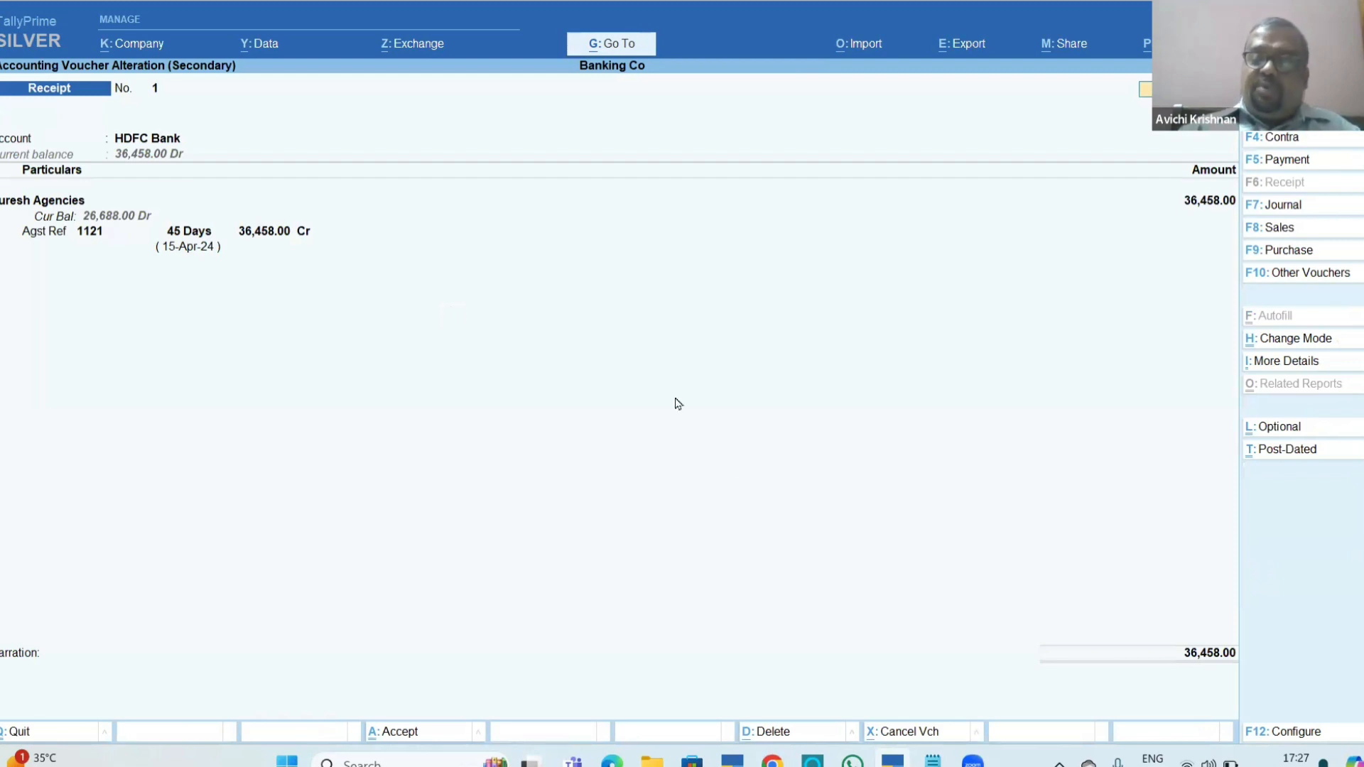
pyautogui.click(678, 404)
pyautogui.press('Return')
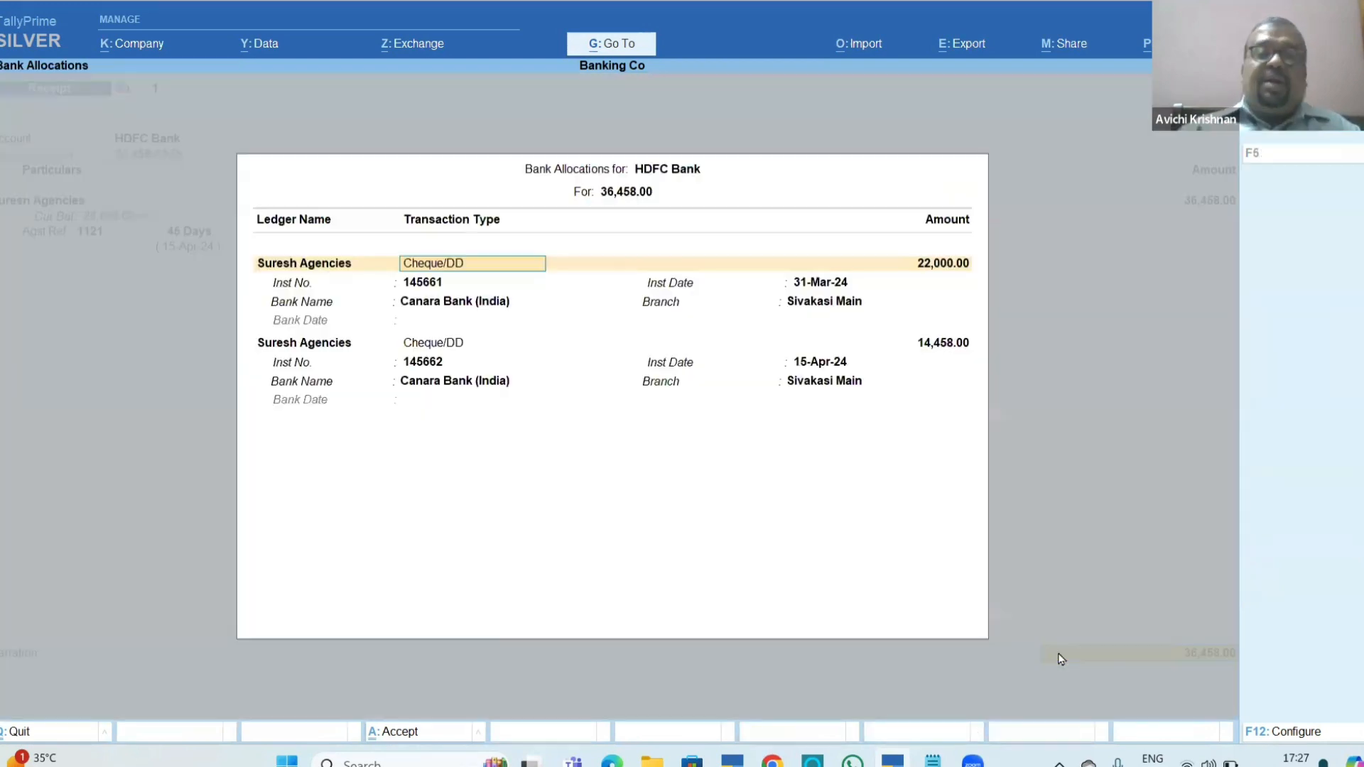
pyautogui.press('Escape')
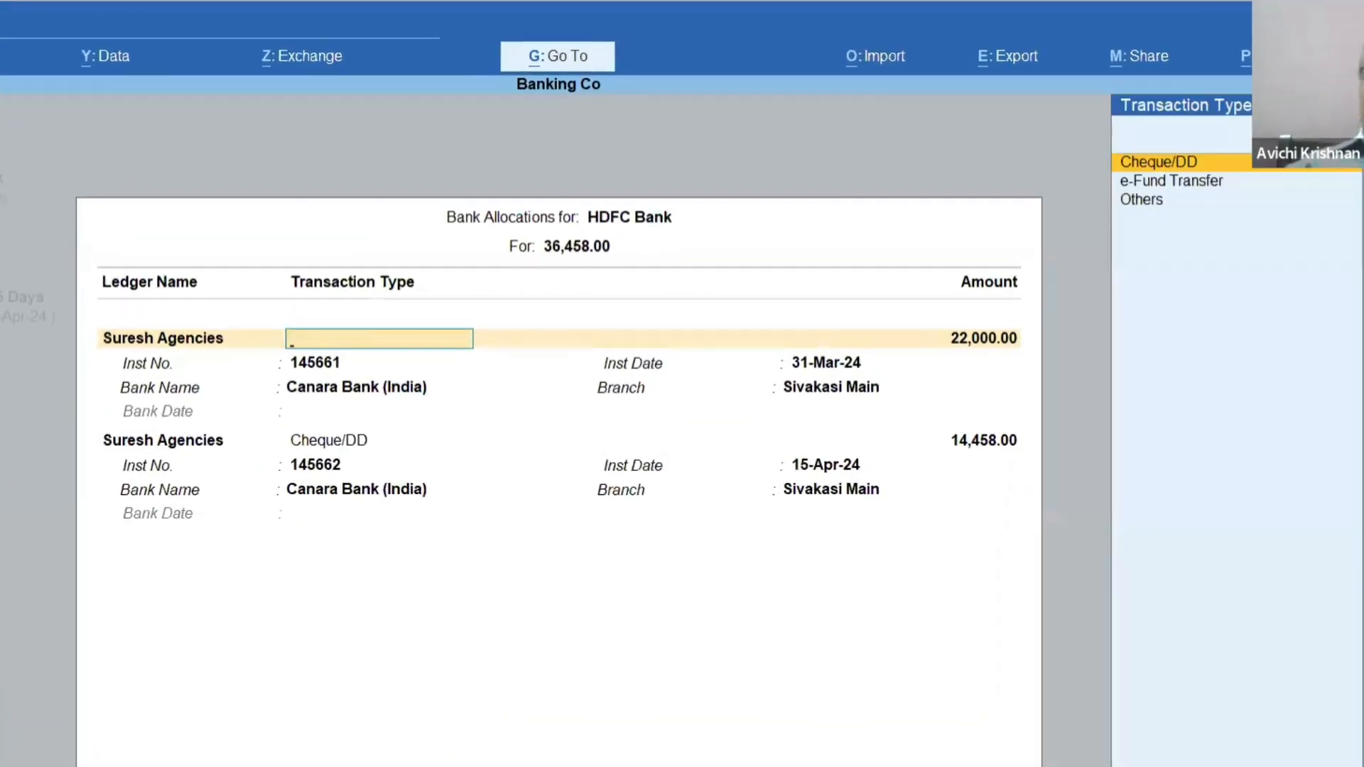
pyautogui.press('Escape')
# Switch to Chapter_11_Banking.pdf and read the sections on receipt vouchers for multiple parties and payment vouchers for a single cheque.
pyautogui.hotkey('alt', 'Tab')
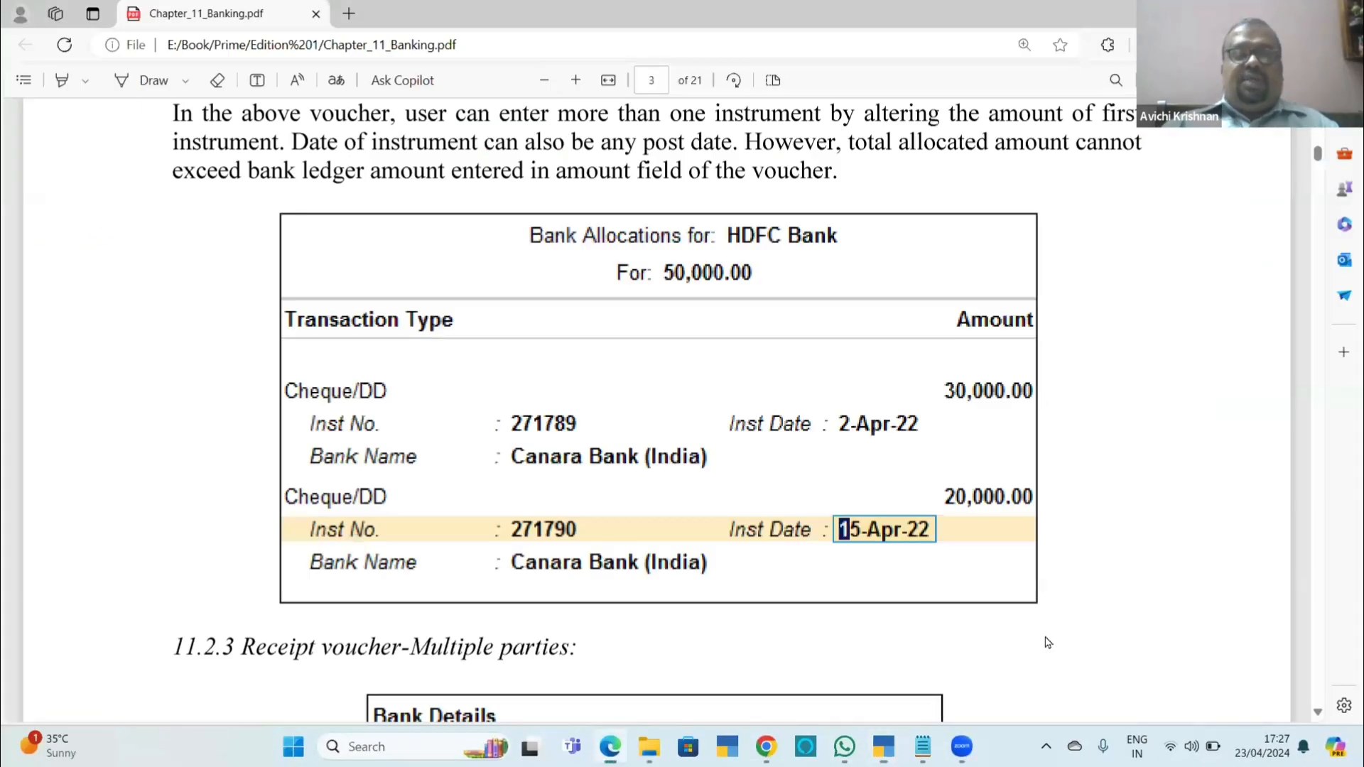
pyautogui.scroll(-5, 1044, 640)
pyautogui.scroll(-1, 1045, 642)
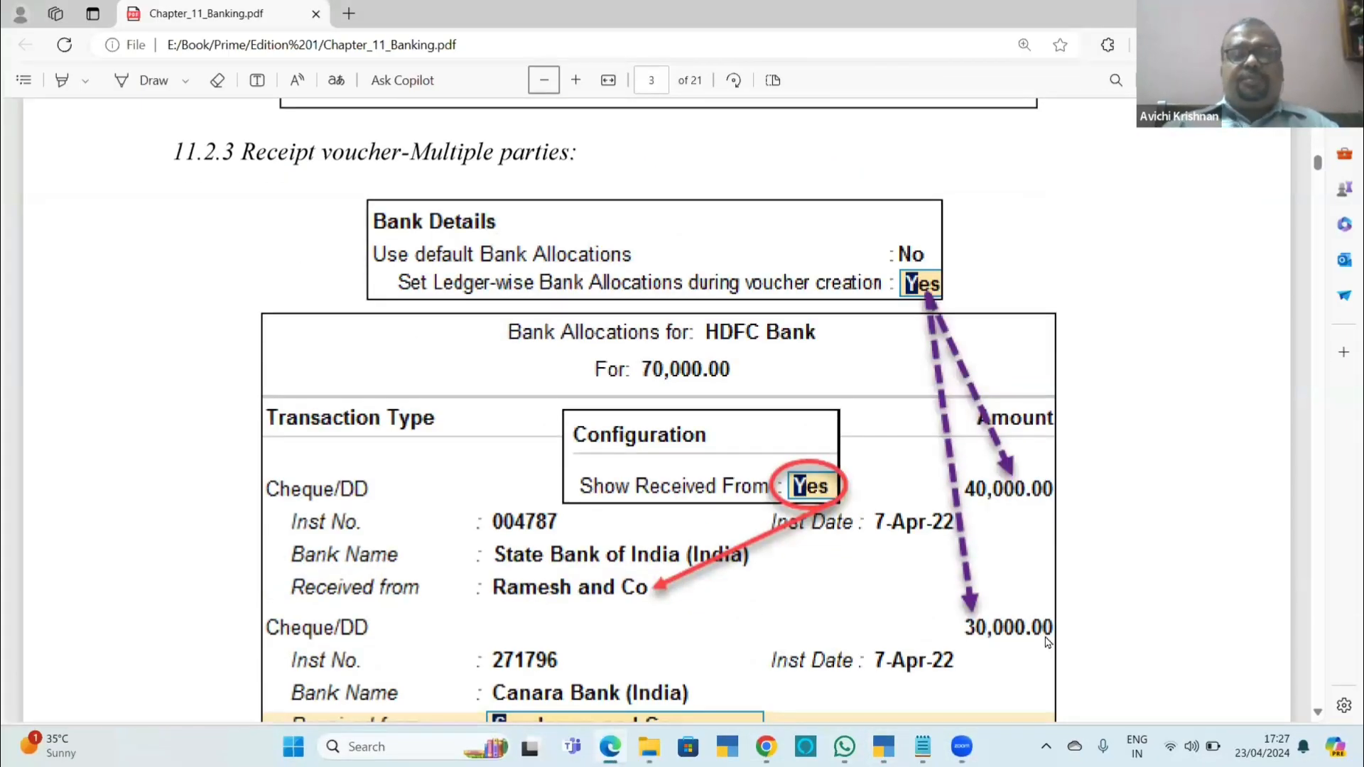
pyautogui.scroll(-1, 1046, 642)
pyautogui.scroll(-4, 1045, 642)
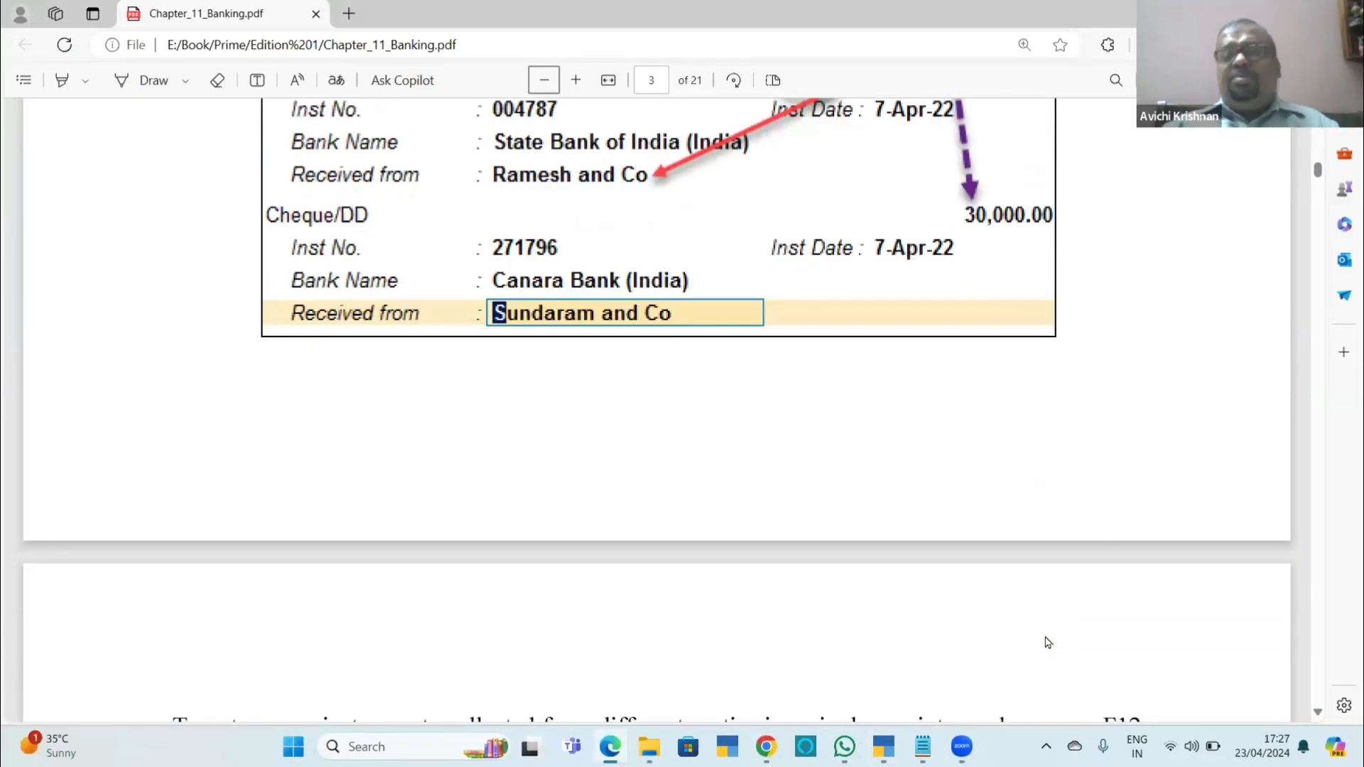
pyautogui.scroll(-6, 1045, 643)
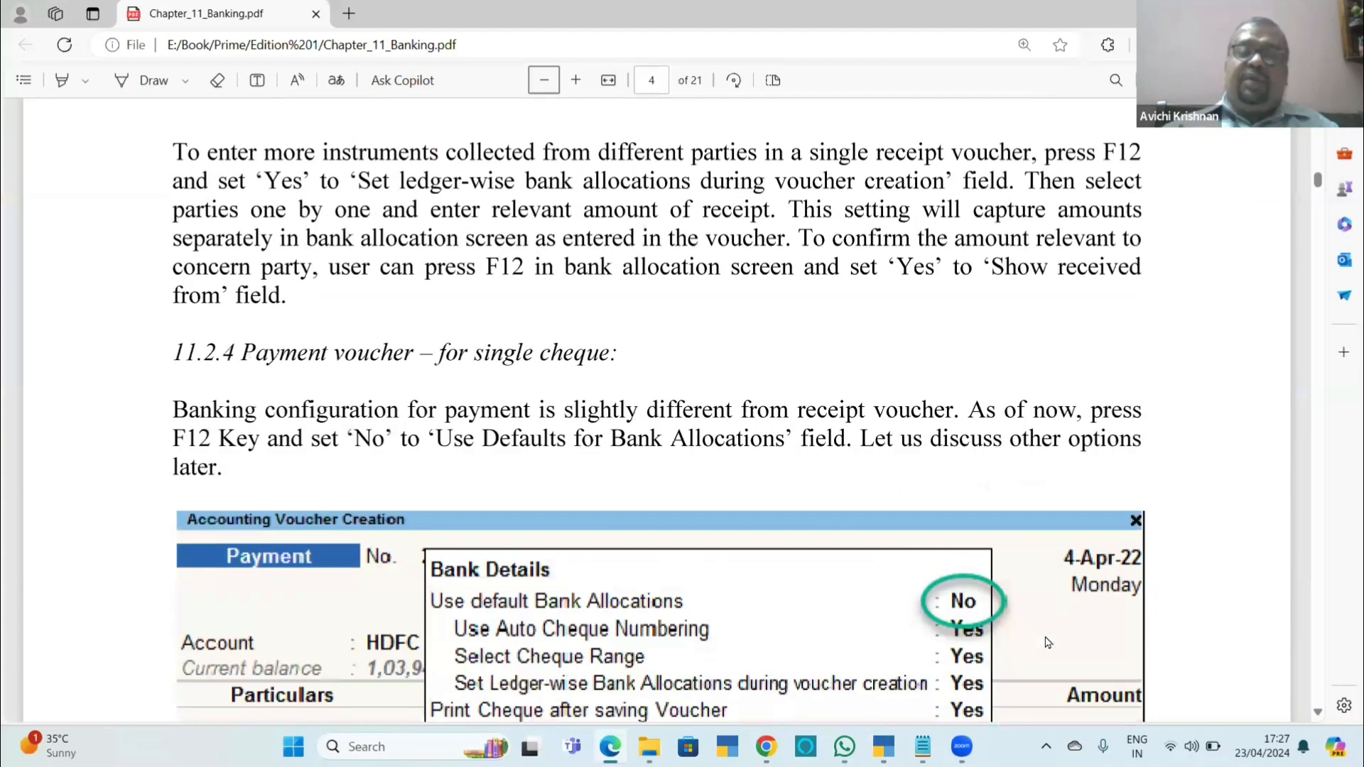
pyautogui.scroll(-3, 1046, 642)
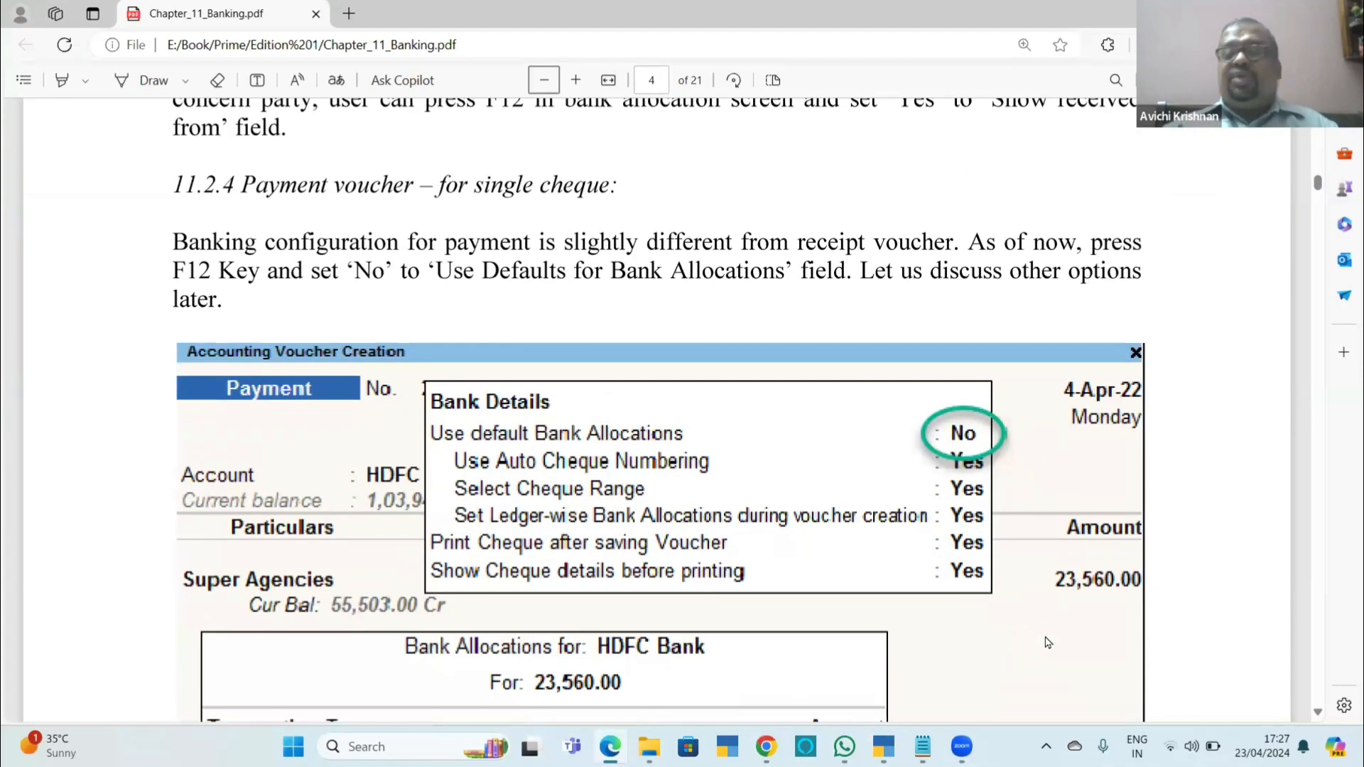
pyautogui.scroll(1, 1048, 642)
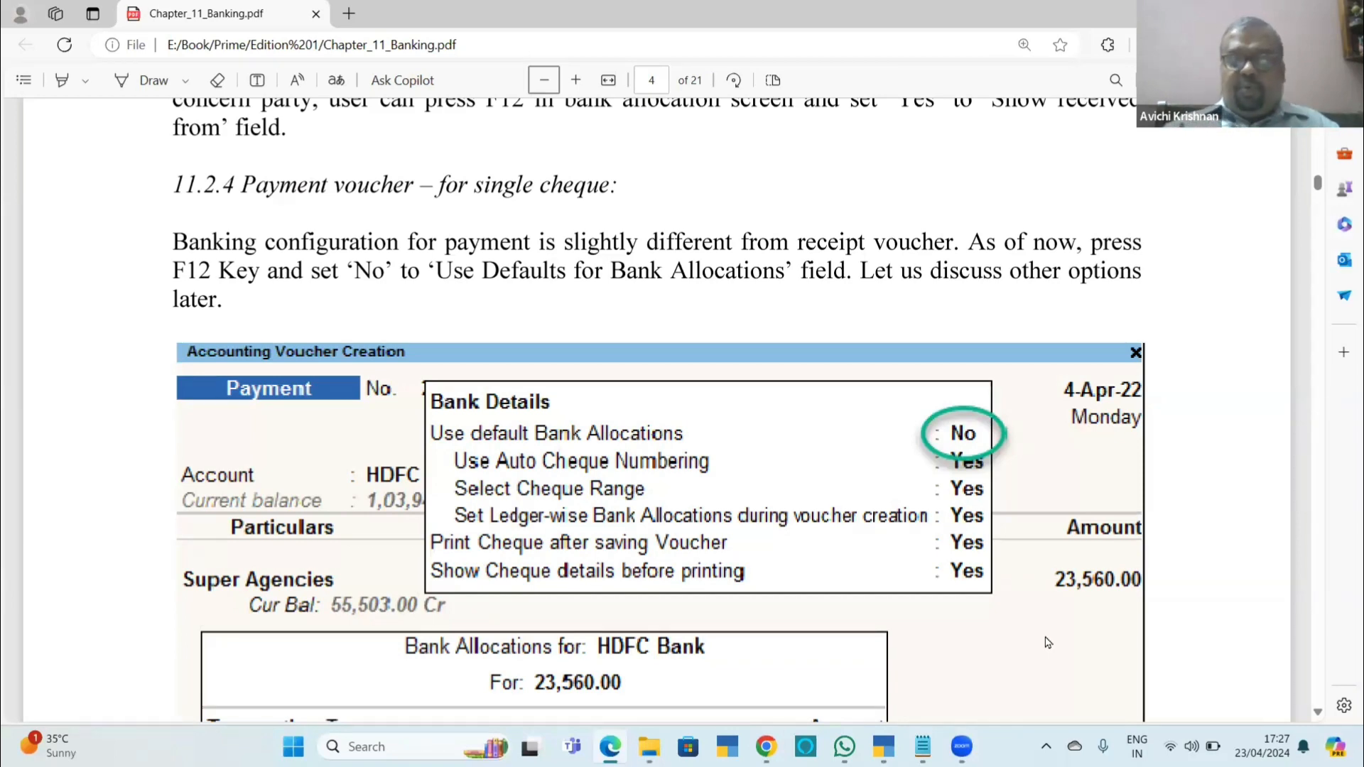
pyautogui.scroll(13, 1047, 642)
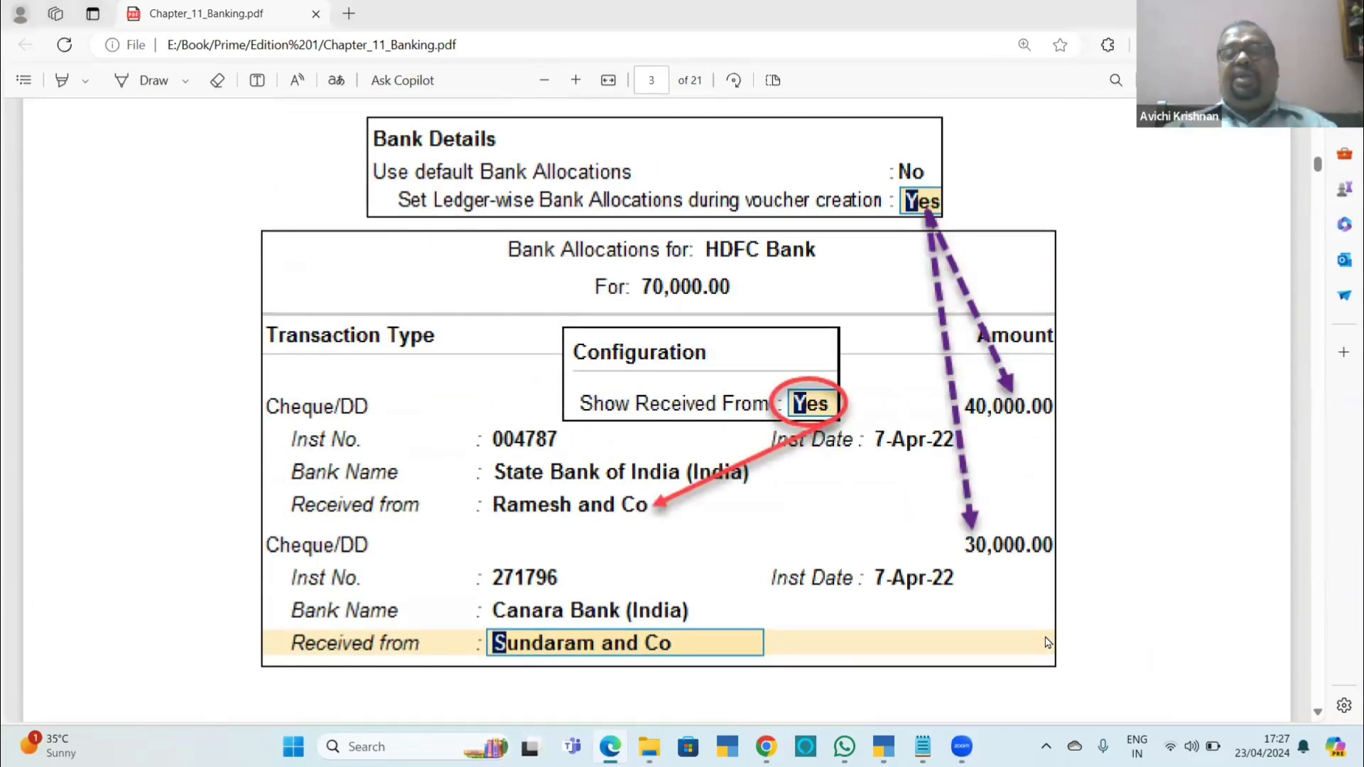
# Switch back to TallyPrime and start a new receipt voucher into HDFC Bank with Suresh Agencies as the first party.
pyautogui.hotkey('alt', 'Tab')
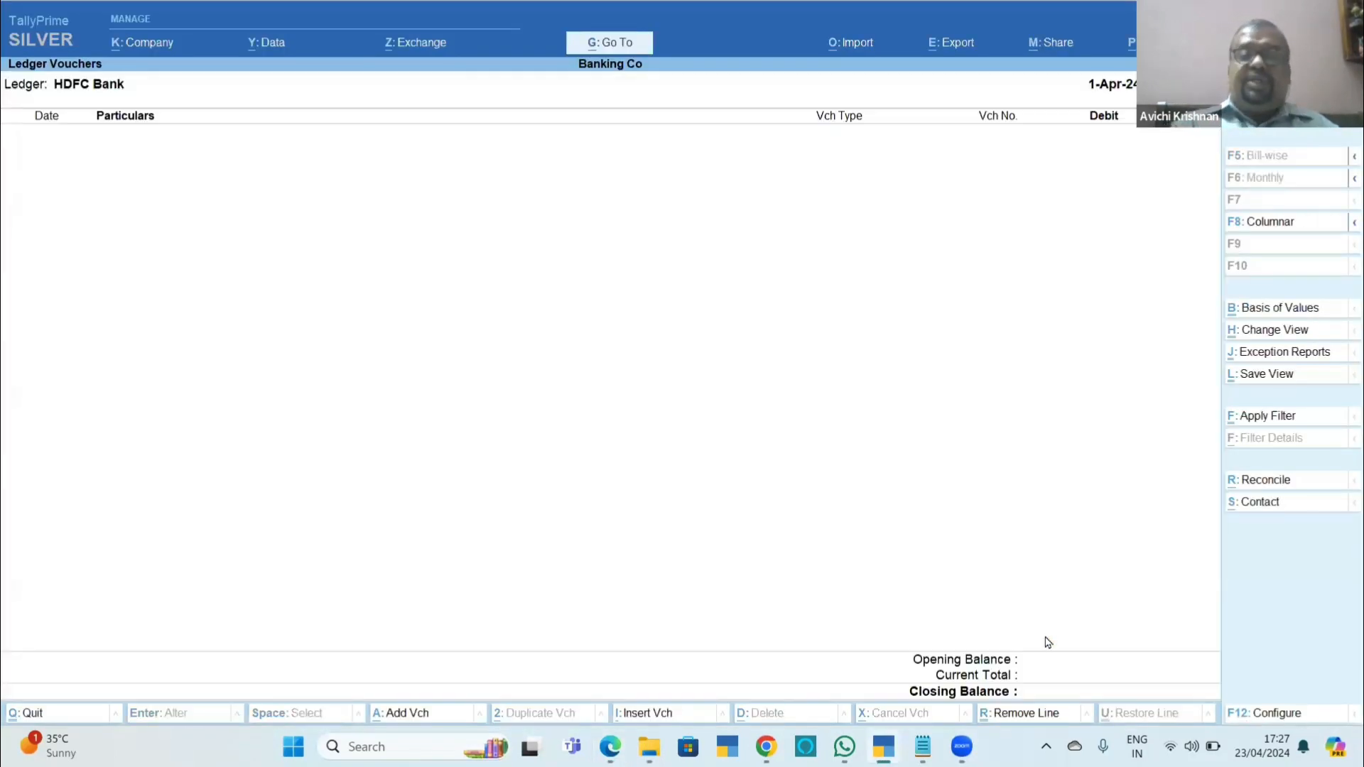
pyautogui.hotkey('alt', 'a')
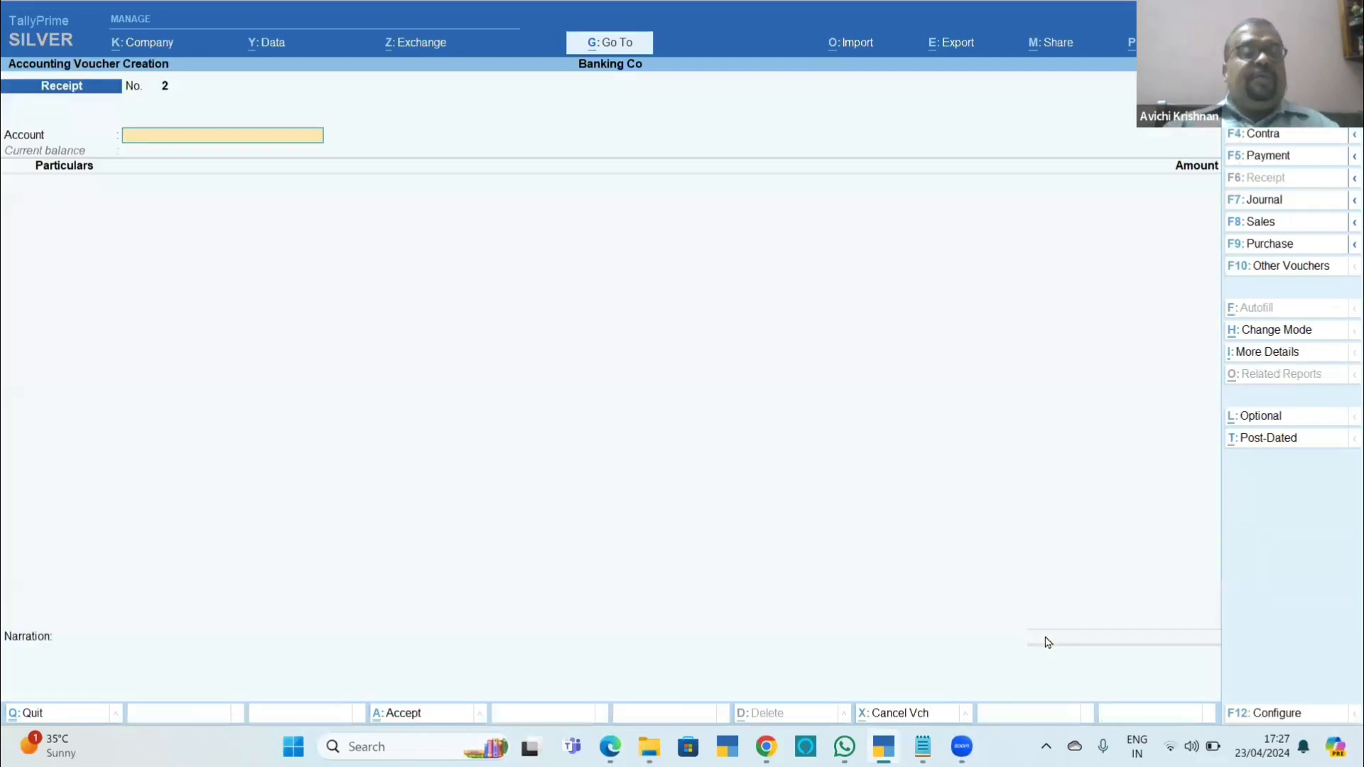
pyautogui.press('Return')
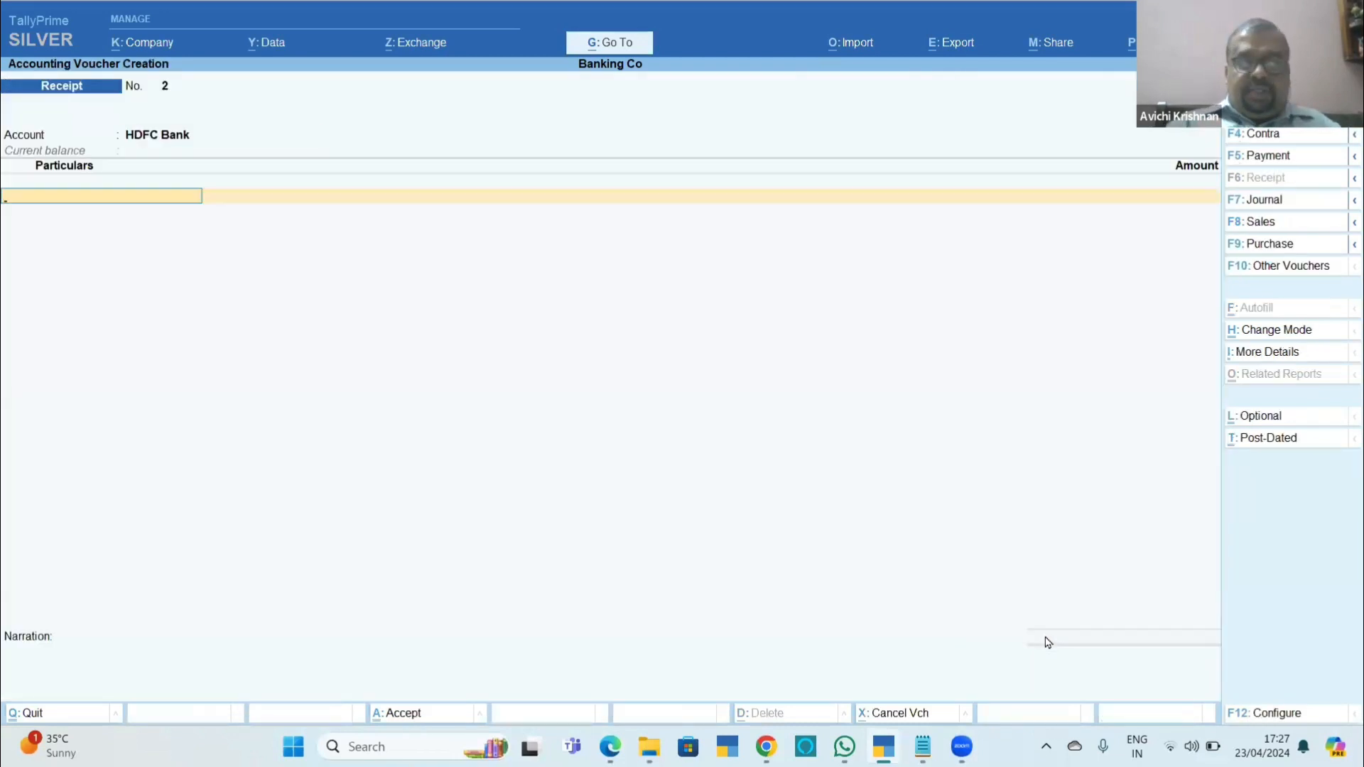
pyautogui.write('s')
pyautogui.press('Return')
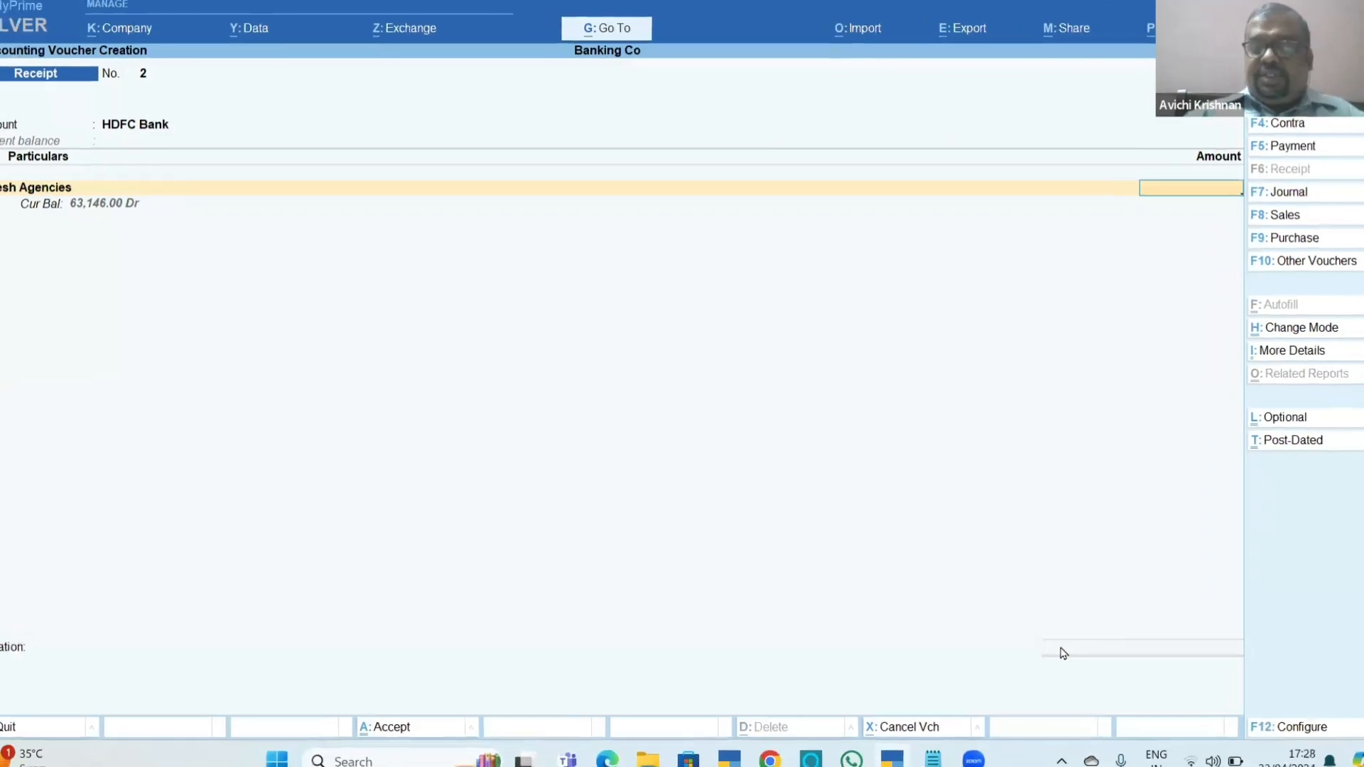
# Enter 15,000 received from Suresh Agencies and allocate it against bill 1121.
pyautogui.write('15000')
pyautogui.press('Return')
pyautogui.press('Return')
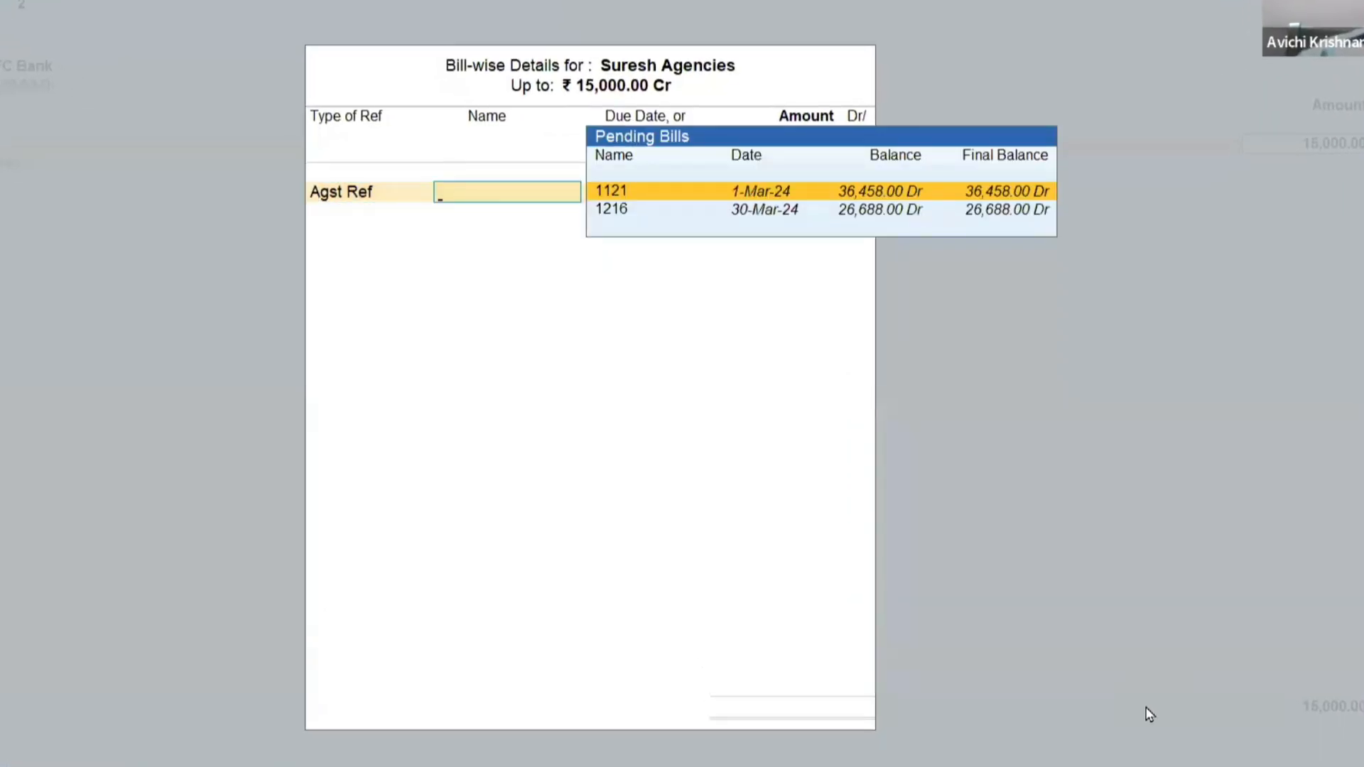
pyautogui.press('Return')
pyautogui.press('Return')
pyautogui.press('Return')
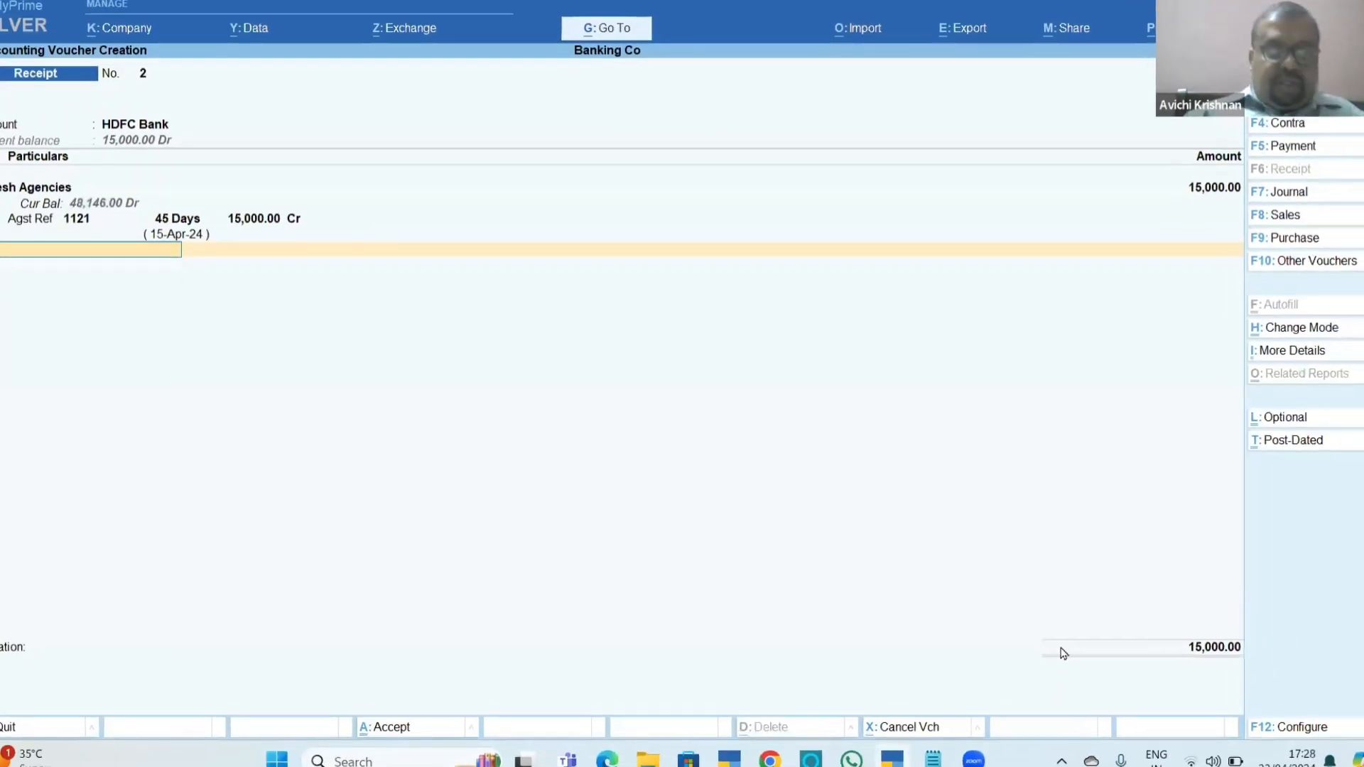
# Create a ledger named Kumar and Co under Sundry Debtors from within the receipt voucher.
pyautogui.hotkey('alt', 'c')
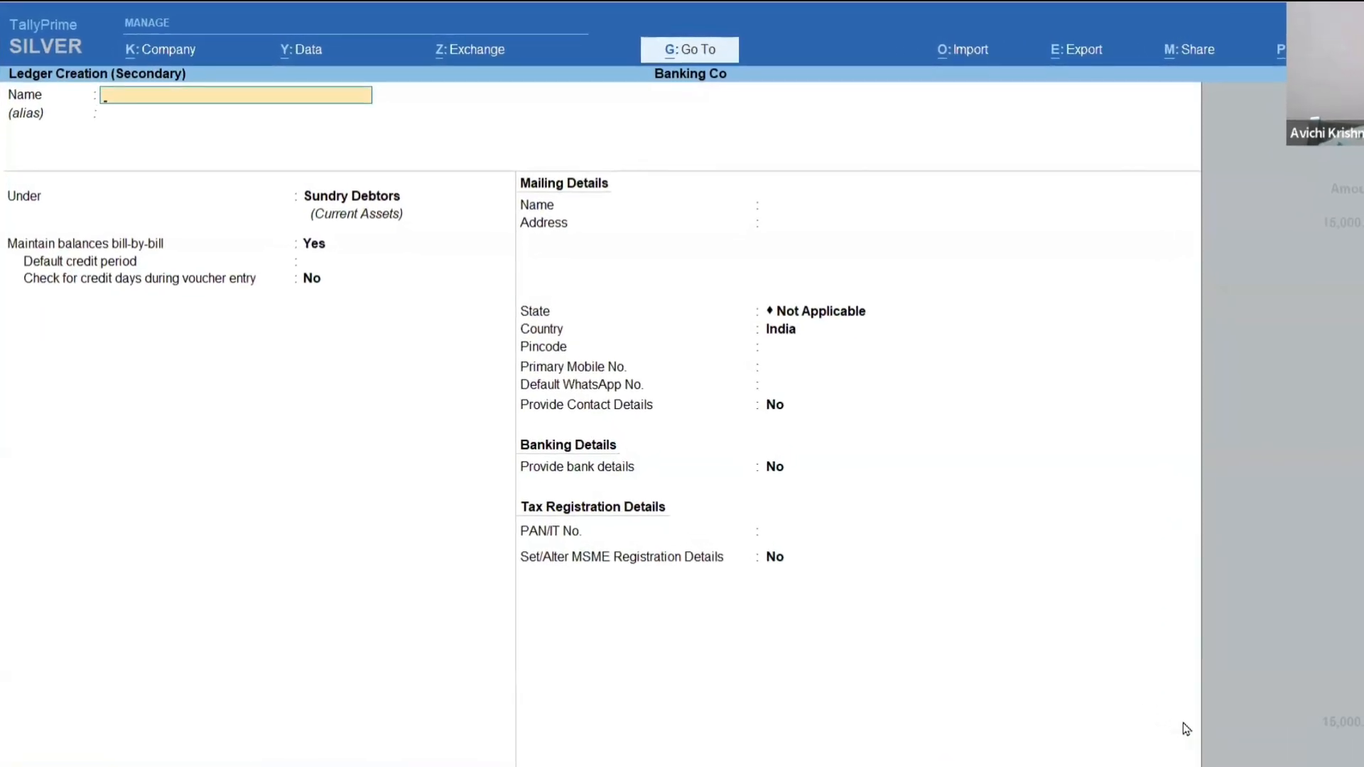
pyautogui.write('Kumar')
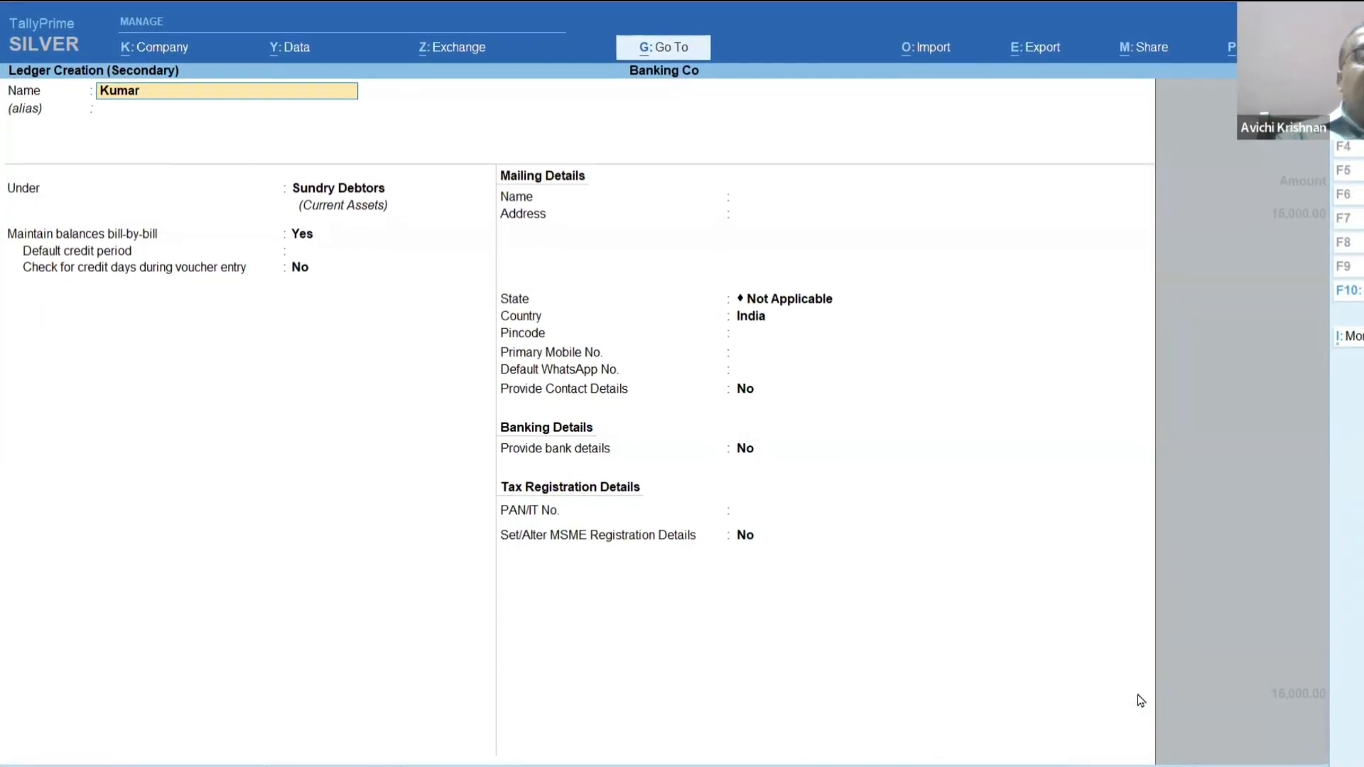
pyautogui.write(' and Co')
pyautogui.press('Return')
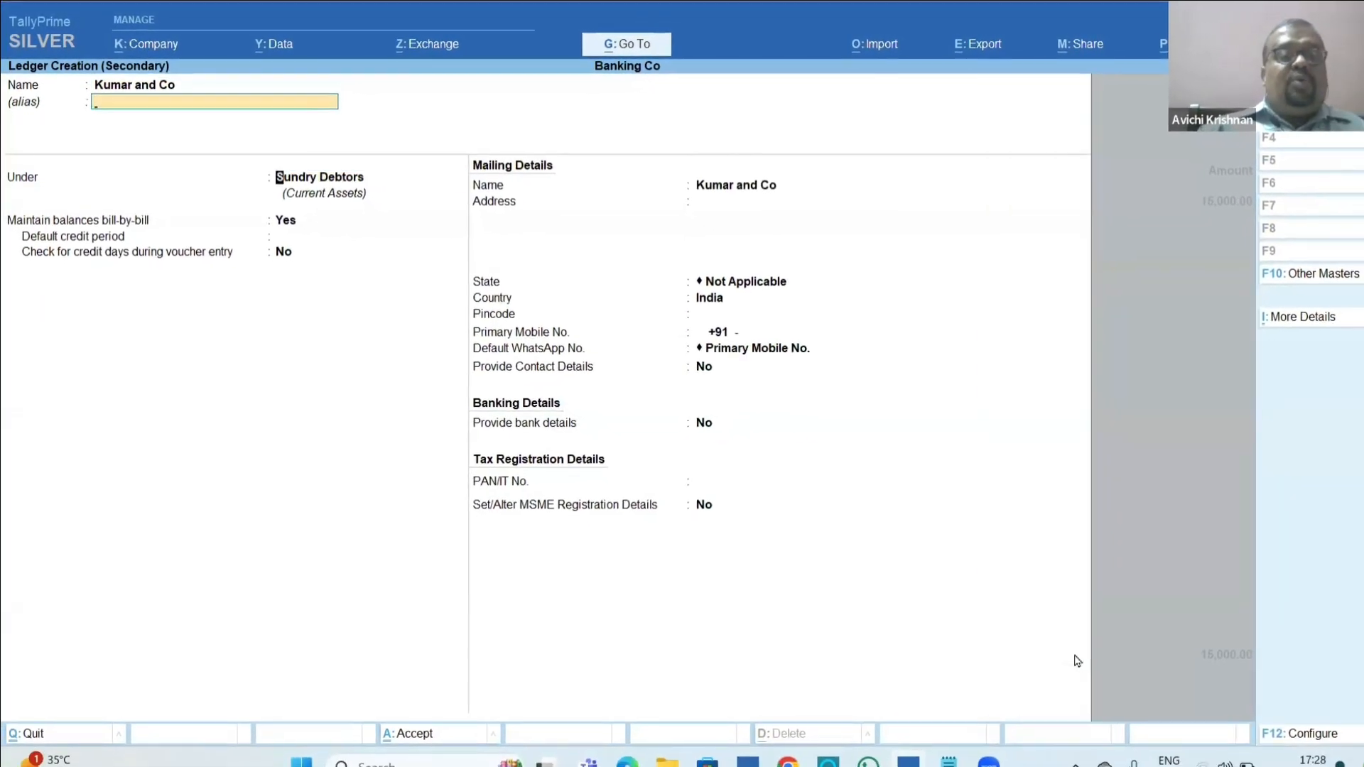
pyautogui.press('Return')
pyautogui.press('Return')
pyautogui.press('Return')
pyautogui.press('Return')
pyautogui.press('Return')
pyautogui.press('Return')
pyautogui.press('Return')
pyautogui.press('Return')
pyautogui.press('Return')
pyautogui.press('Return')
pyautogui.press('Return')
pyautogui.press('Return')
pyautogui.press('Return')
pyautogui.press('Return')
pyautogui.press('Return')
pyautogui.press('Return')
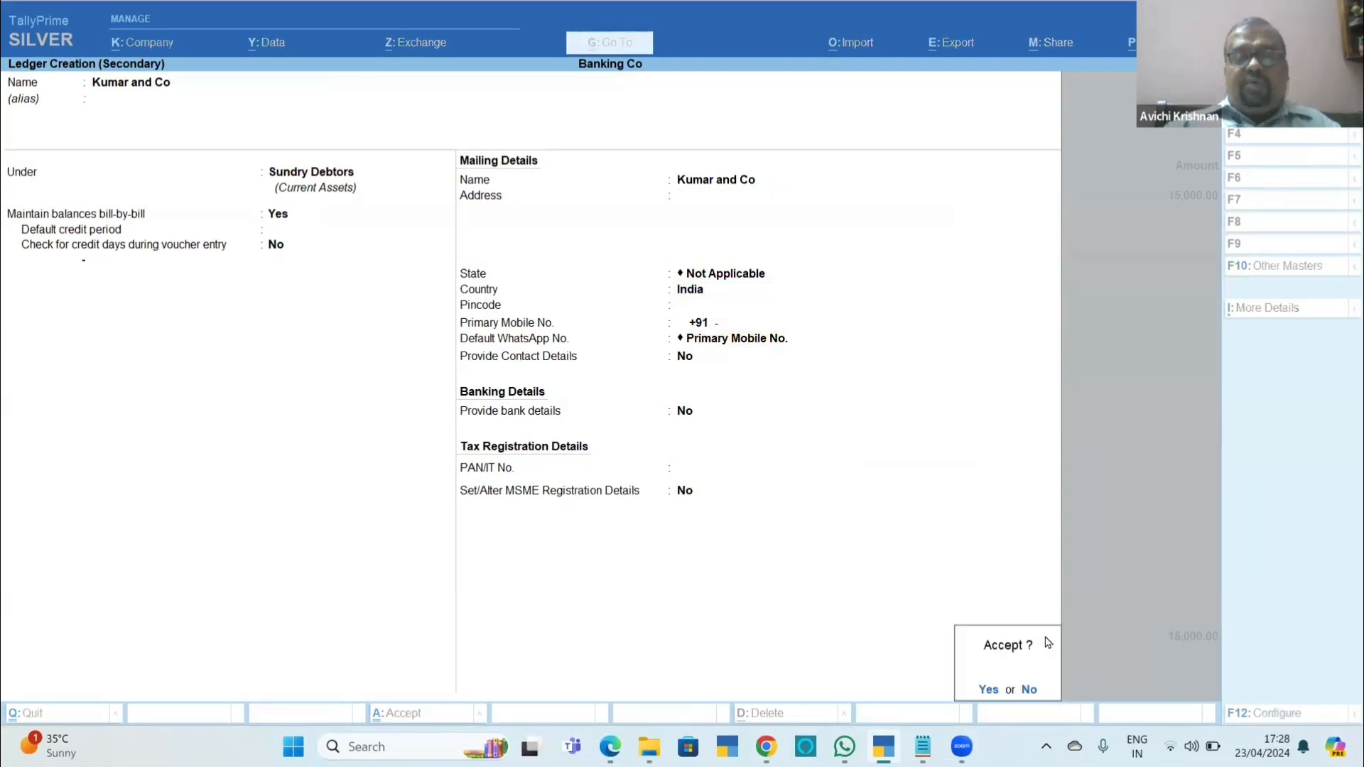
pyautogui.press('Return')
# Open the Kumar and Co ledger for alteration and set its opening balance to 16,456.
pyautogui.hotkey('ctrl', 'Return')
pyautogui.press('Return')
pyautogui.press('Return')
pyautogui.press('Return')
pyautogui.press('Return')
pyautogui.press('Return')
pyautogui.press('Return')
pyautogui.press('Return')
pyautogui.press('Return')
pyautogui.press('Return')
pyautogui.press('Return')
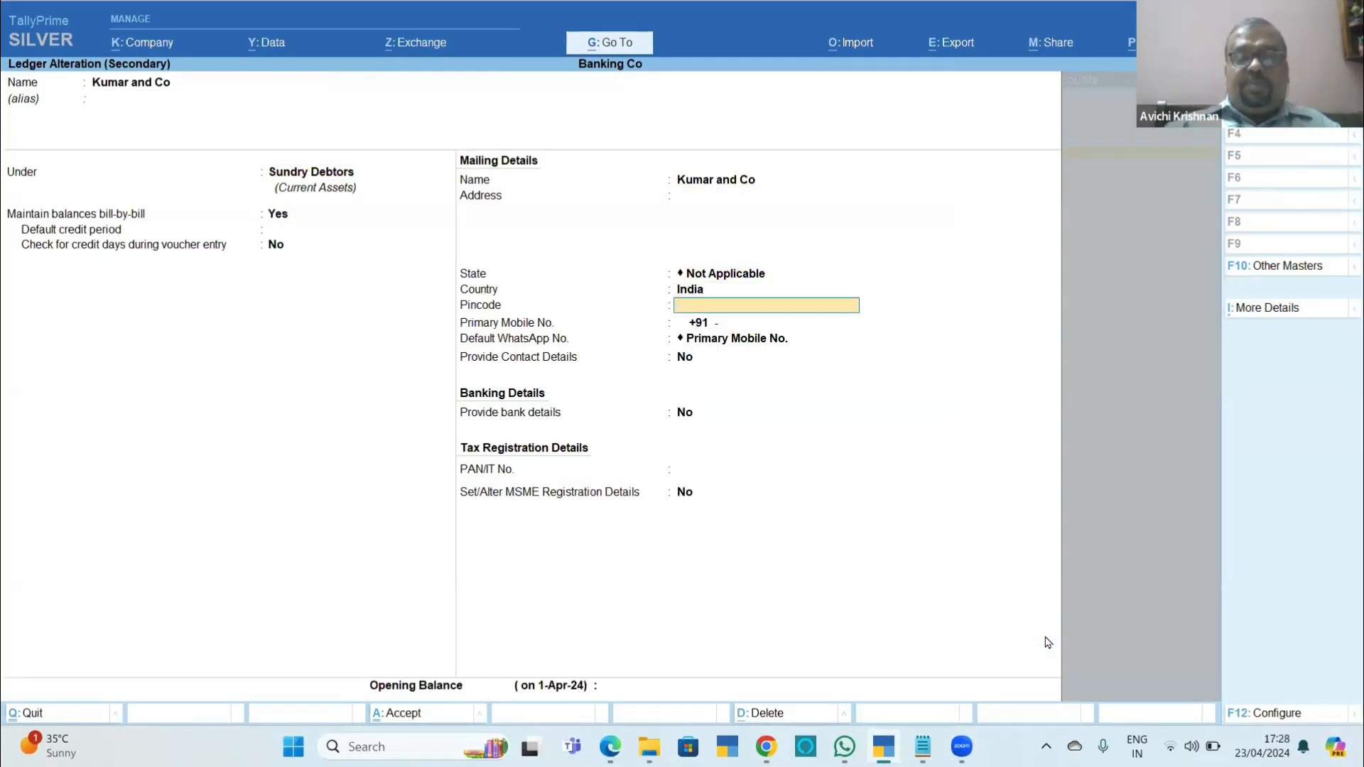
pyautogui.press('Return')
pyautogui.press('Return')
pyautogui.press('Return')
pyautogui.press('Return')
pyautogui.press('Return')
pyautogui.press('Return')
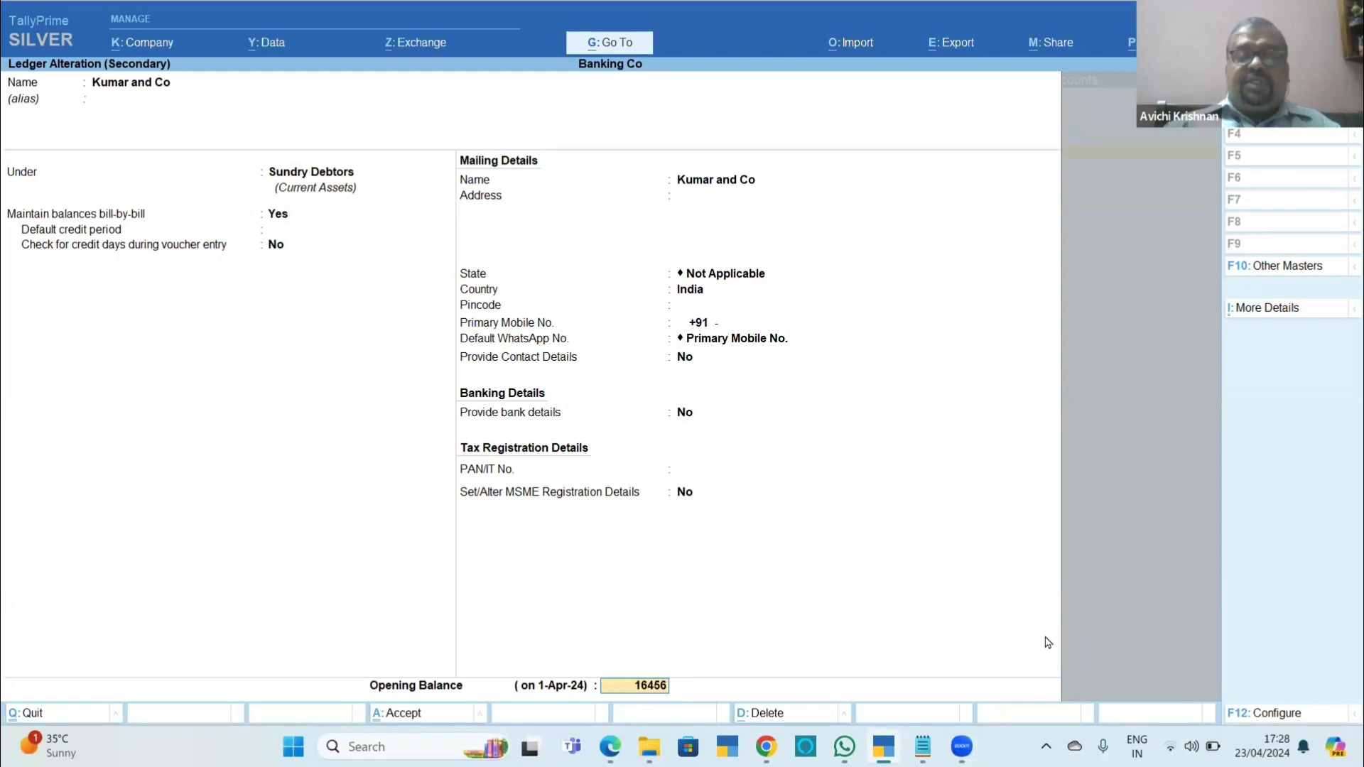
pyautogui.press('Return')
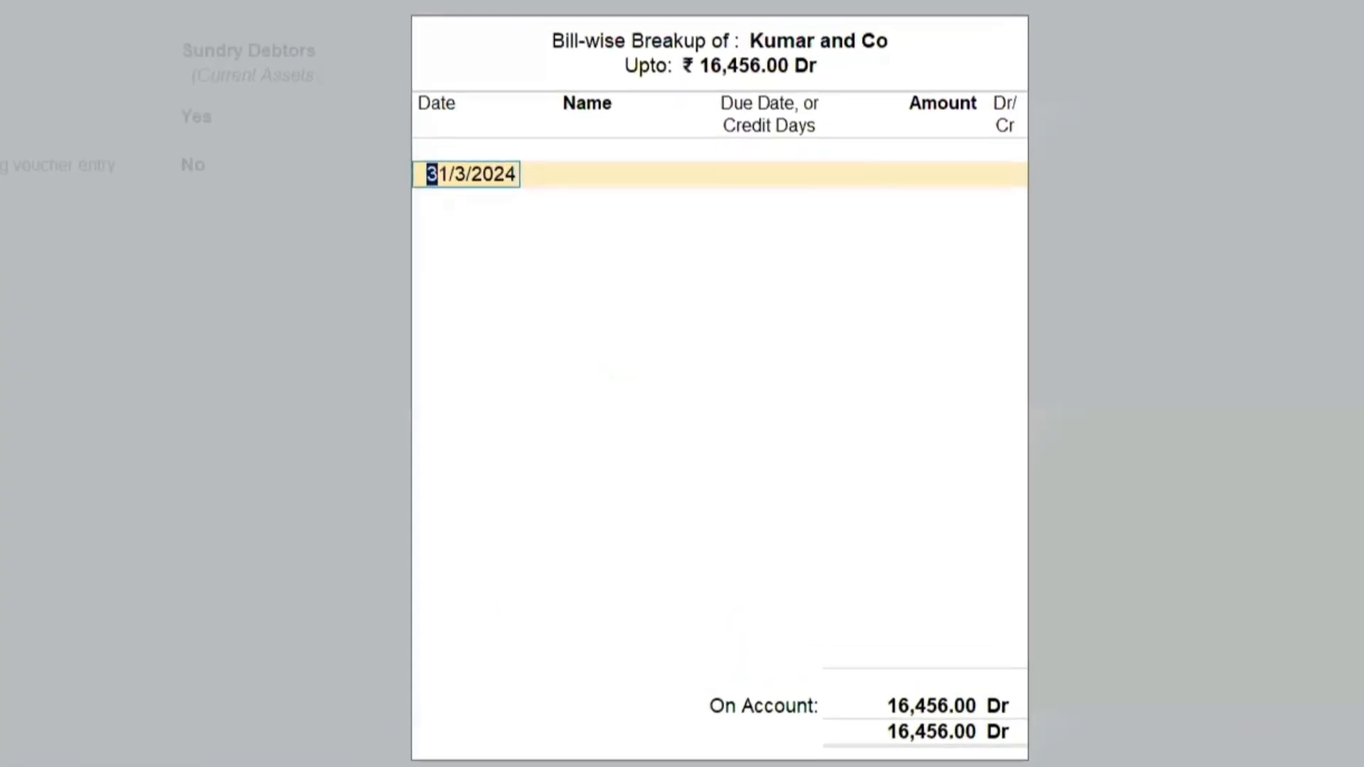
# Break up the opening balance as bill 1452 dated 29-Mar-24 with 30 credit days, save the ledger and add Kumar and Co to the receipt.
pyautogui.write('29.3')
pyautogui.press('Return')
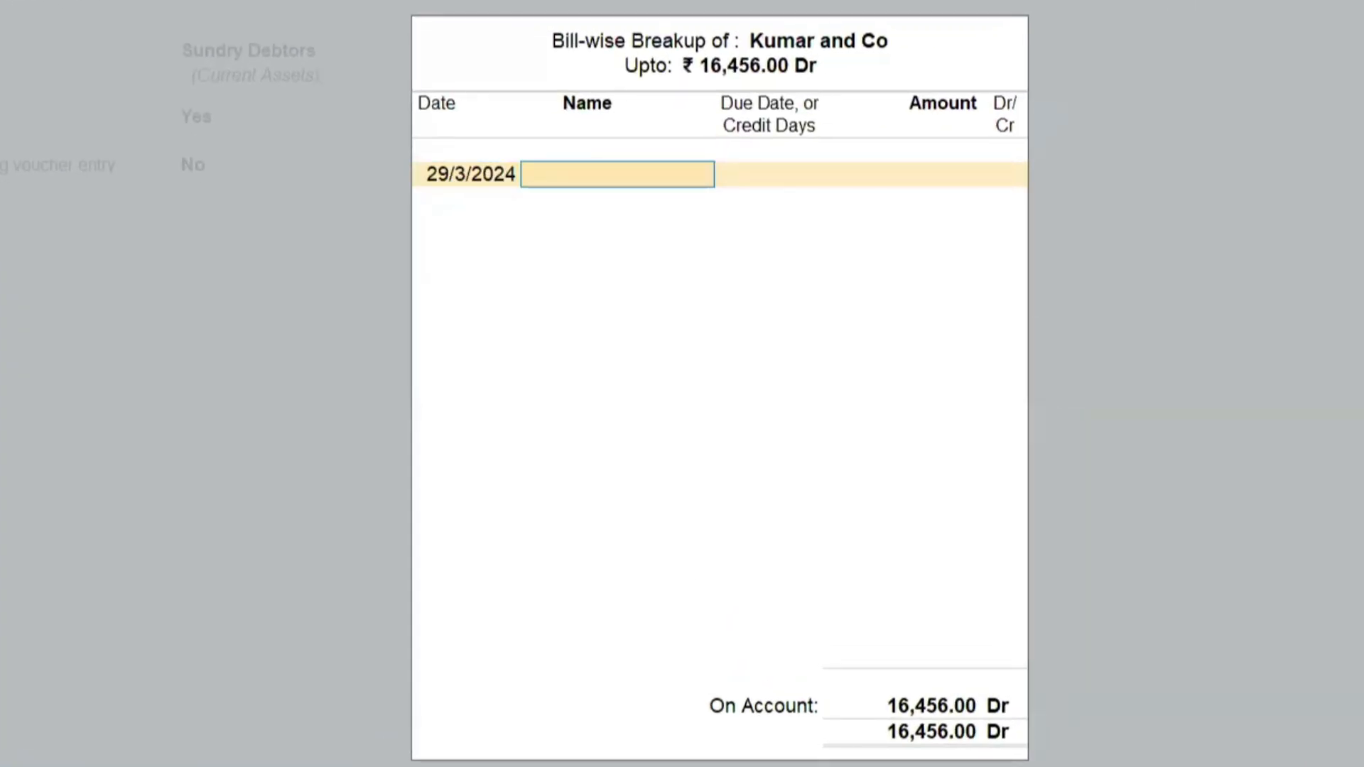
pyautogui.press('Return')
pyautogui.press('Return')
pyautogui.press('Return')
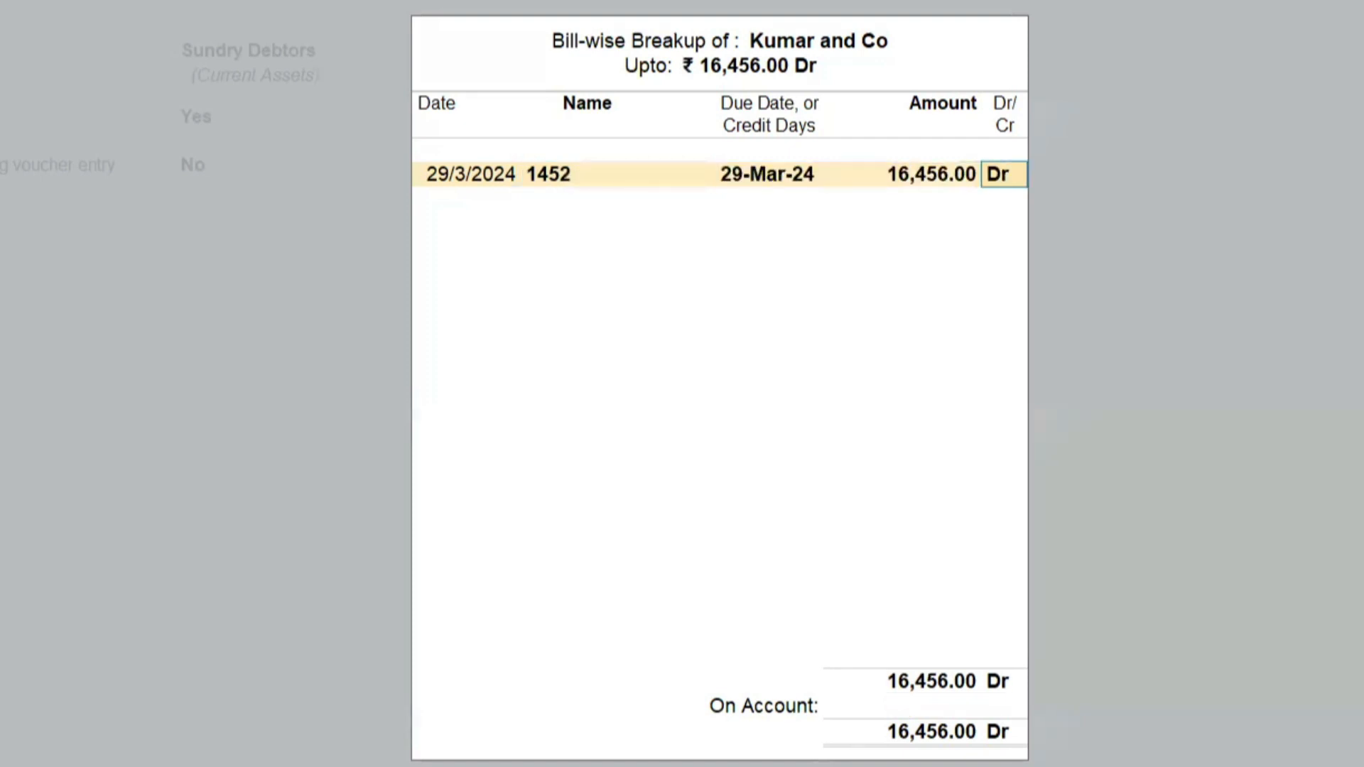
pyautogui.press('BackSpace')
pyautogui.press('BackSpace')
pyautogui.write('30')
pyautogui.press('Return')
pyautogui.press('Return')
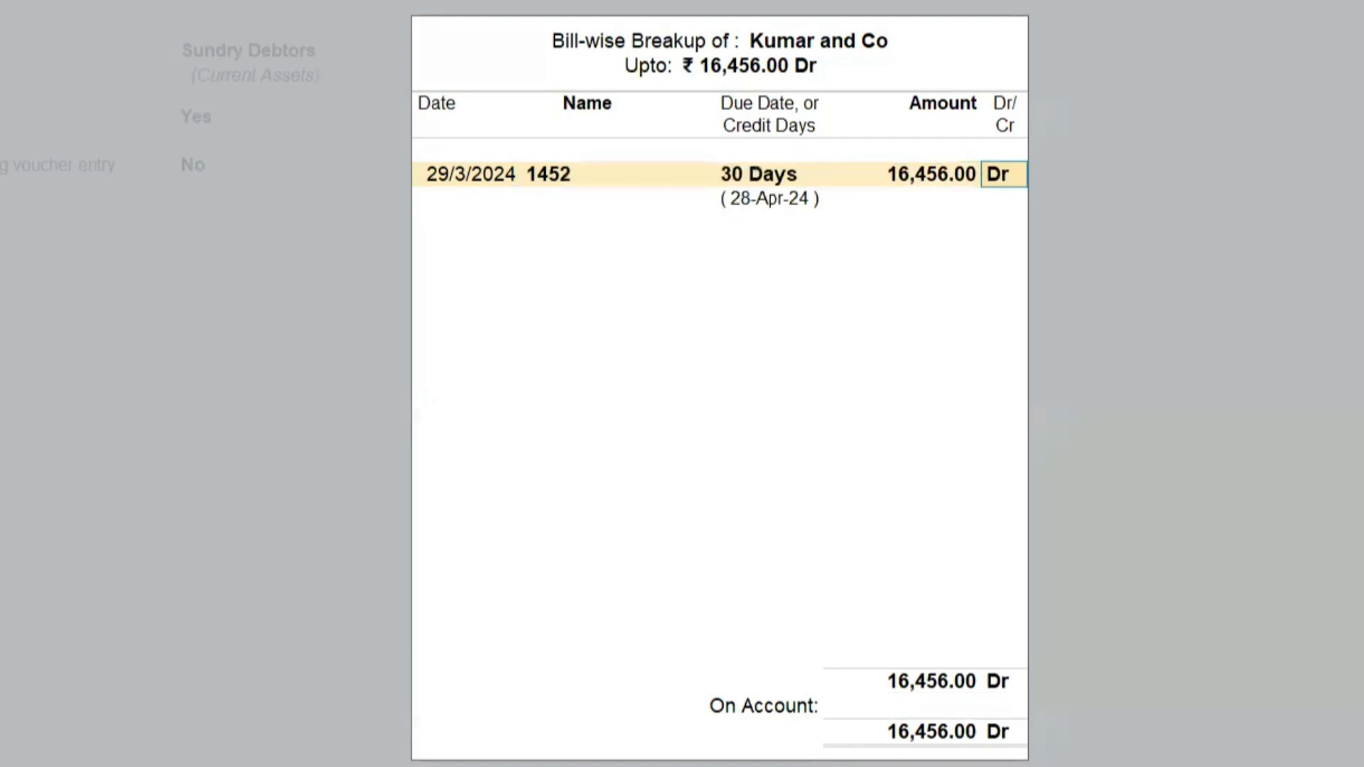
pyautogui.press('Return')
pyautogui.press('Return')
# Enter 10,000 received from Kumar and Co against bill 1452 and proceed to the HDFC Bank allocations.
pyautogui.press('Return')
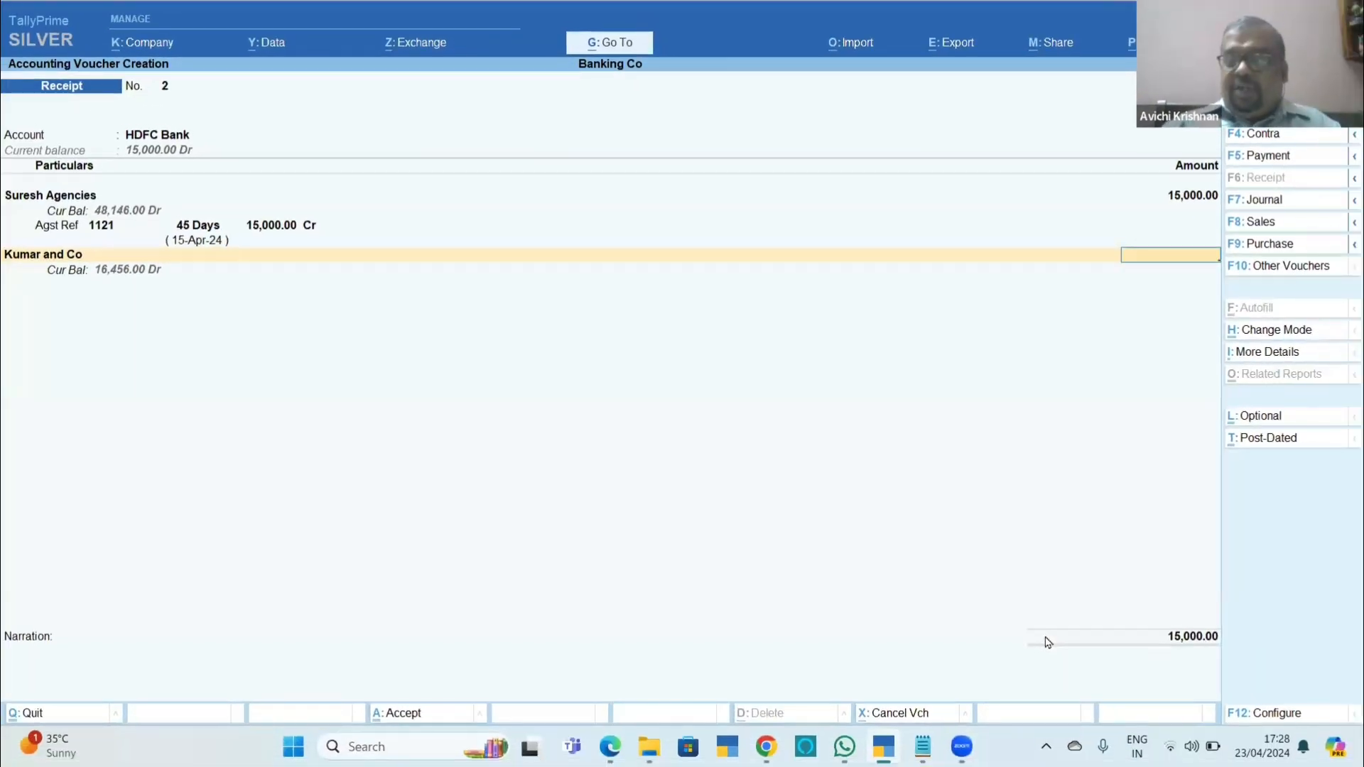
pyautogui.press('Return')
pyautogui.press('Return')
pyautogui.press('Return')
pyautogui.press('Return')
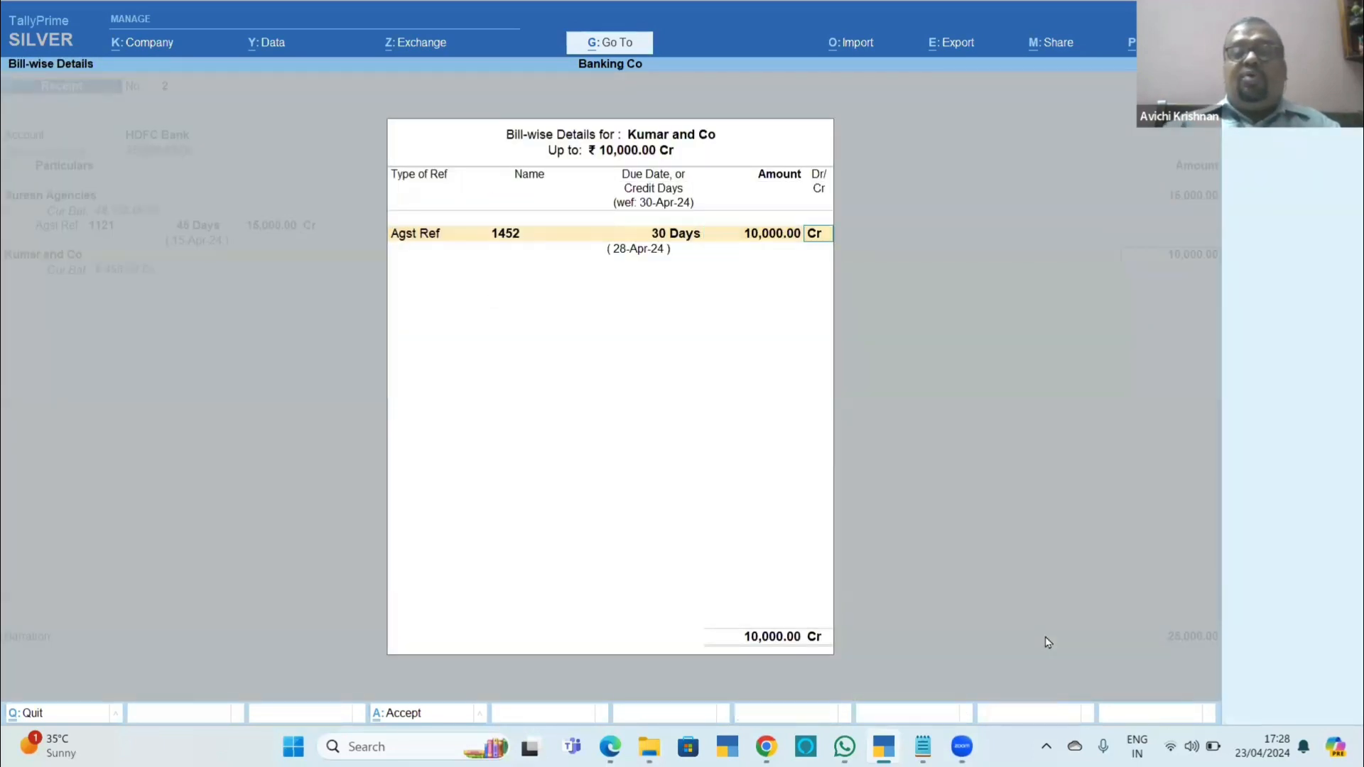
pyautogui.press('Return')
pyautogui.press('Return')
pyautogui.press('Return')
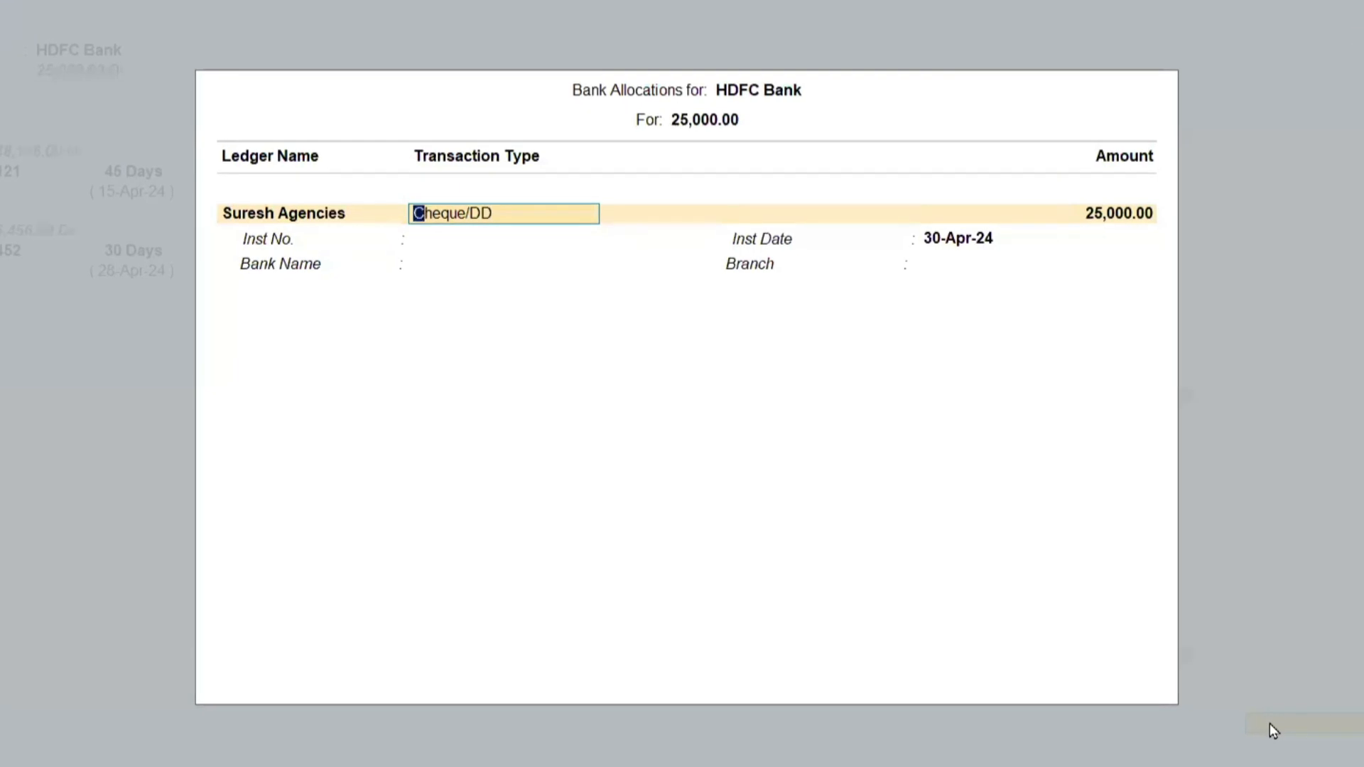
# Set Show Received From to Yes in the bank allocation configuration for HDFC Bank.
pyautogui.press('F12')
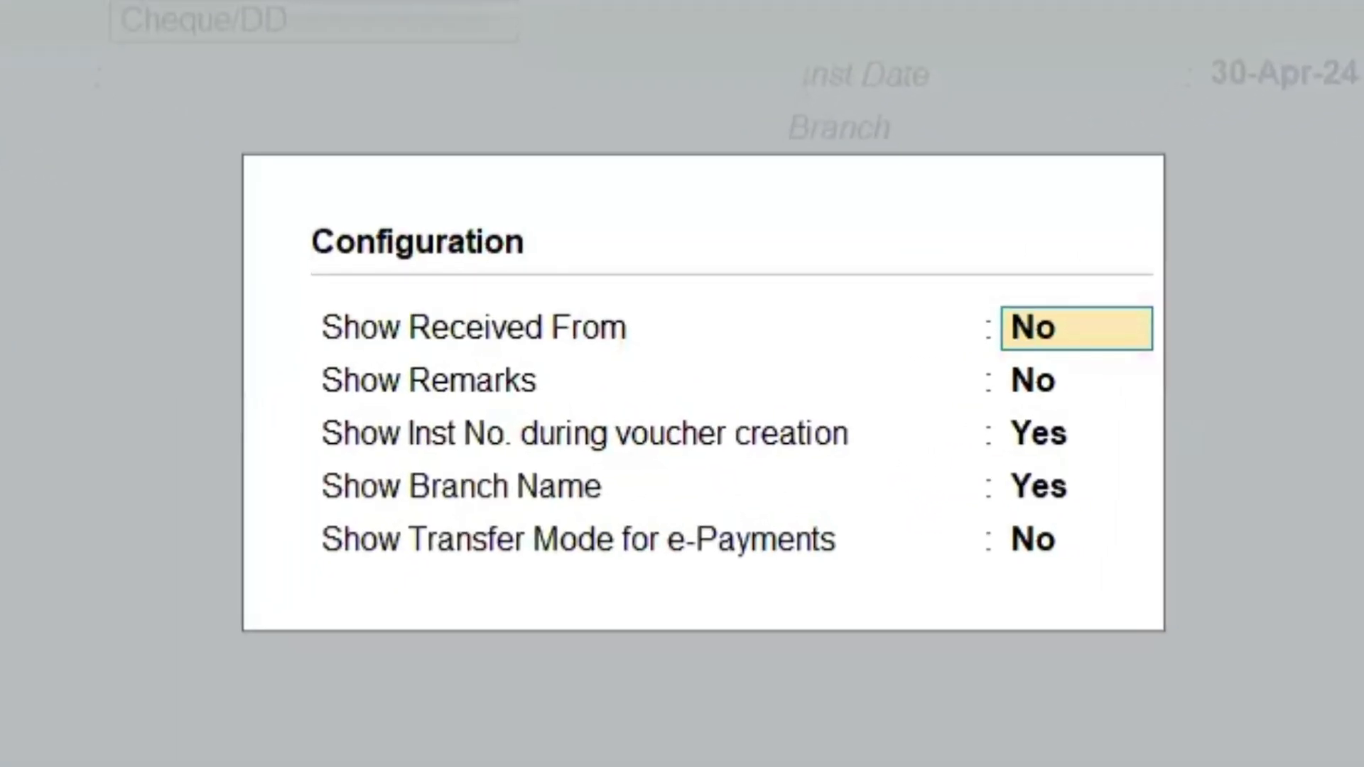
pyautogui.write('y')
pyautogui.press('Return')
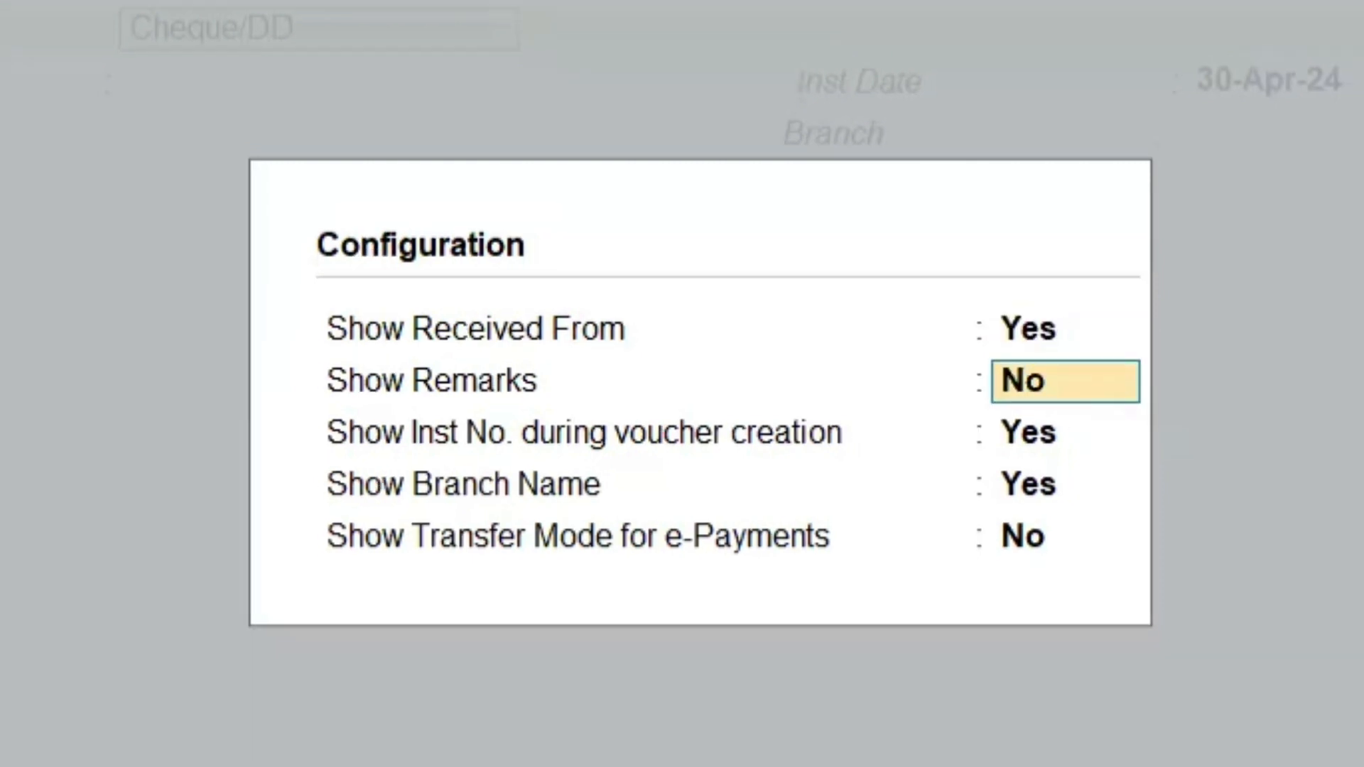
pyautogui.hotkey('ctrl', 'a')
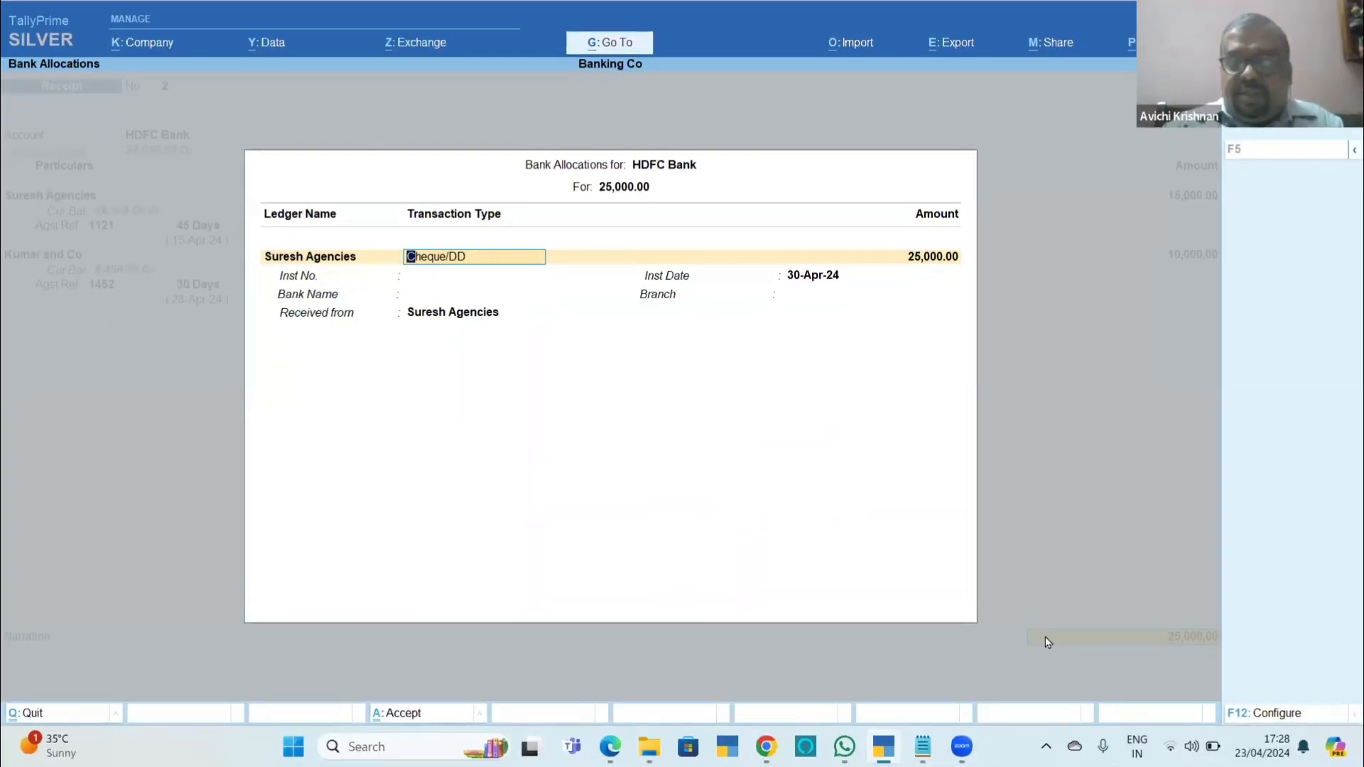
# Set Show Received From back to No in the bank allocation configuration.
pyautogui.press('F12')
pyautogui.write('n')
pyautogui.press('Return')
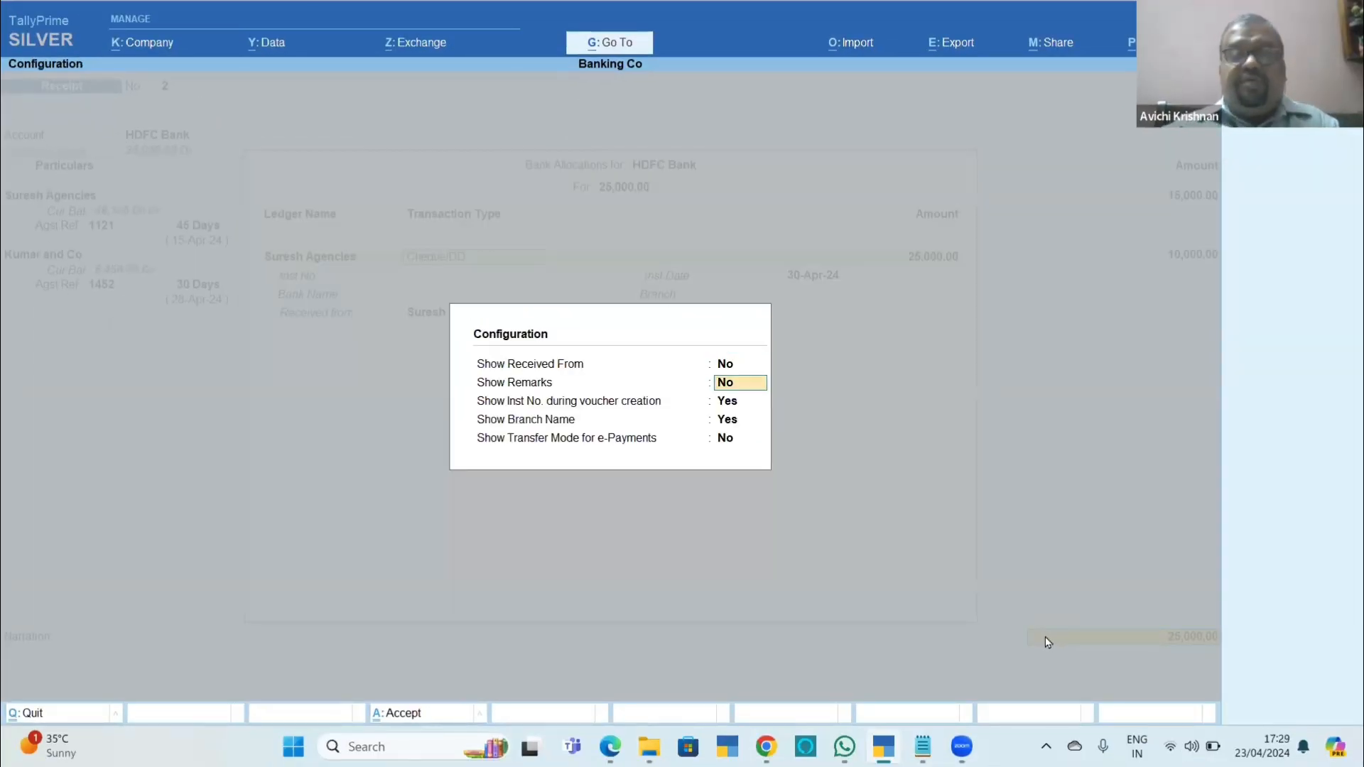
pyautogui.hotkey('ctrl', 'a')
# Allocate 15,000 of the HDFC Bank receipt to Suresh Agencies as a Cheque/DD transaction.
pyautogui.press('BackSpace')
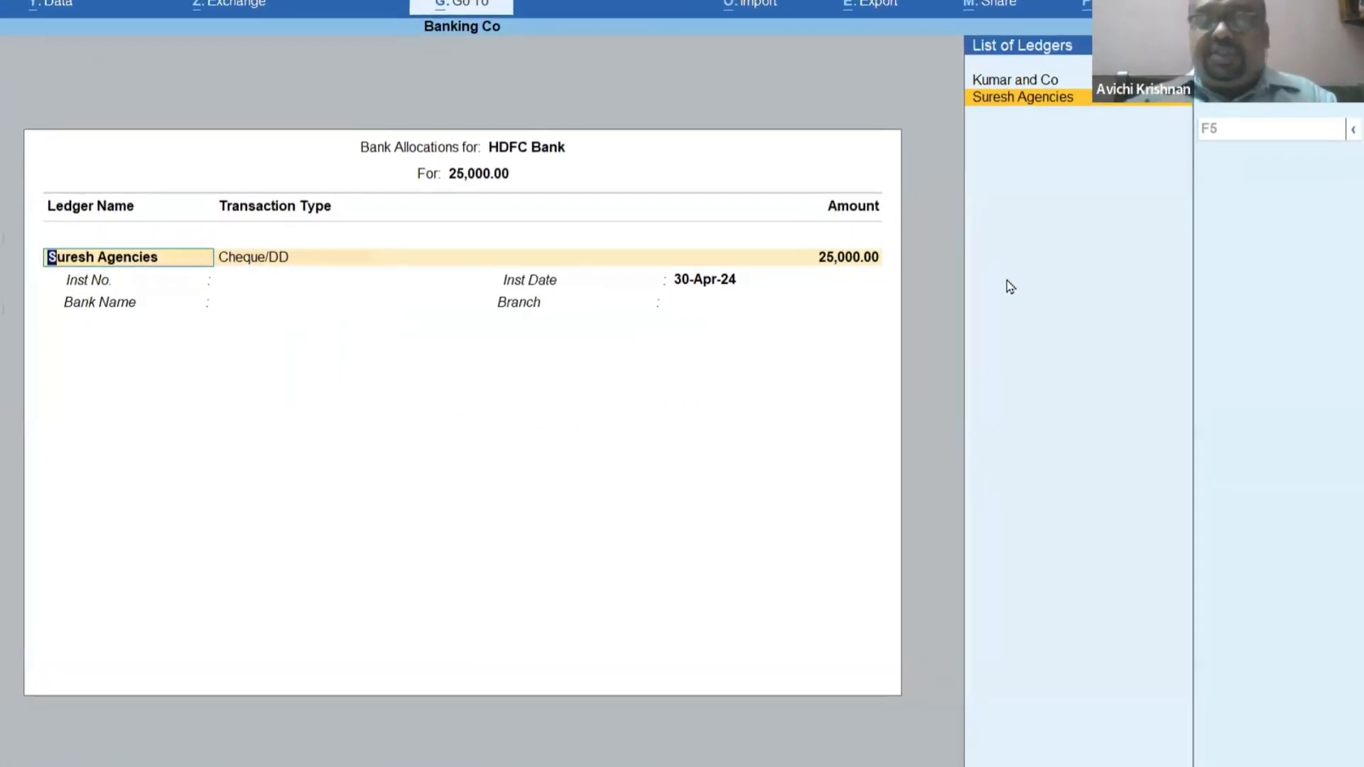
pyautogui.press('Return')
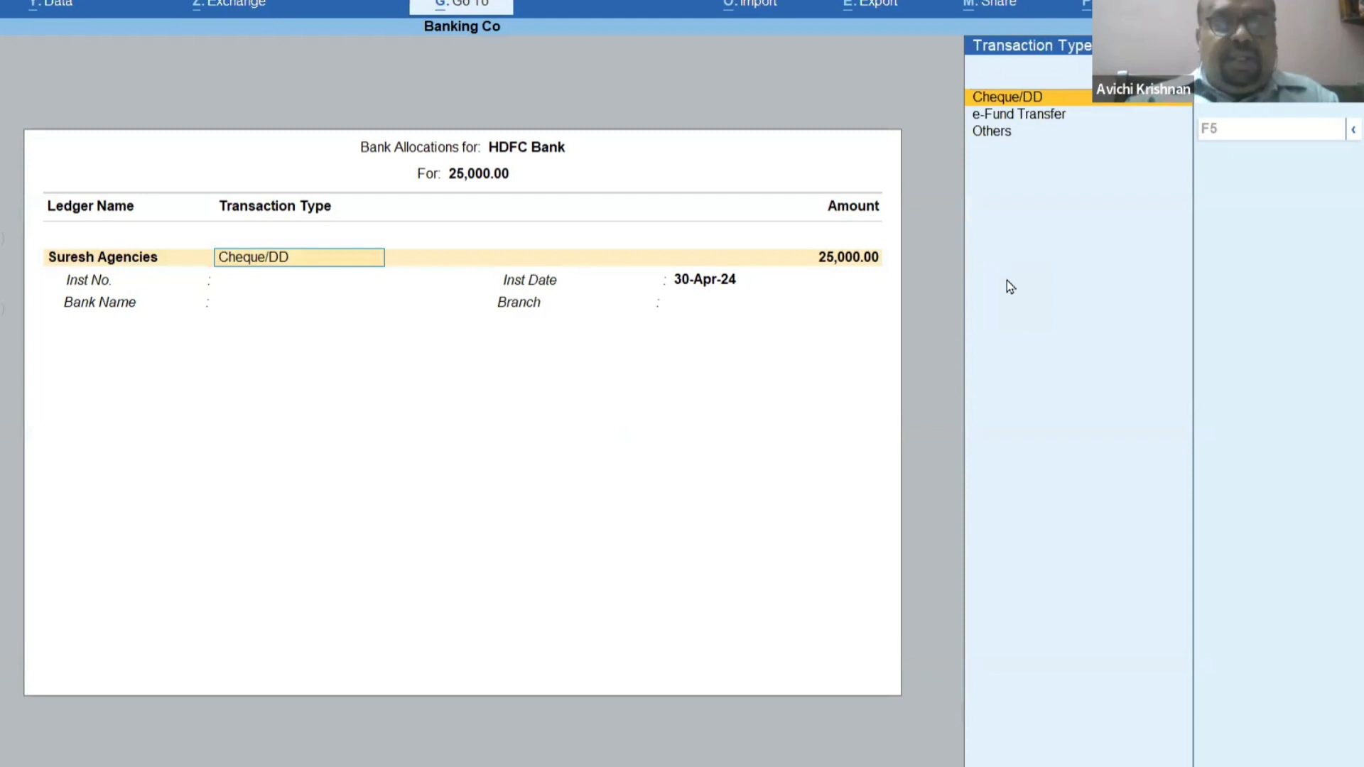
pyautogui.press('BackSpace')
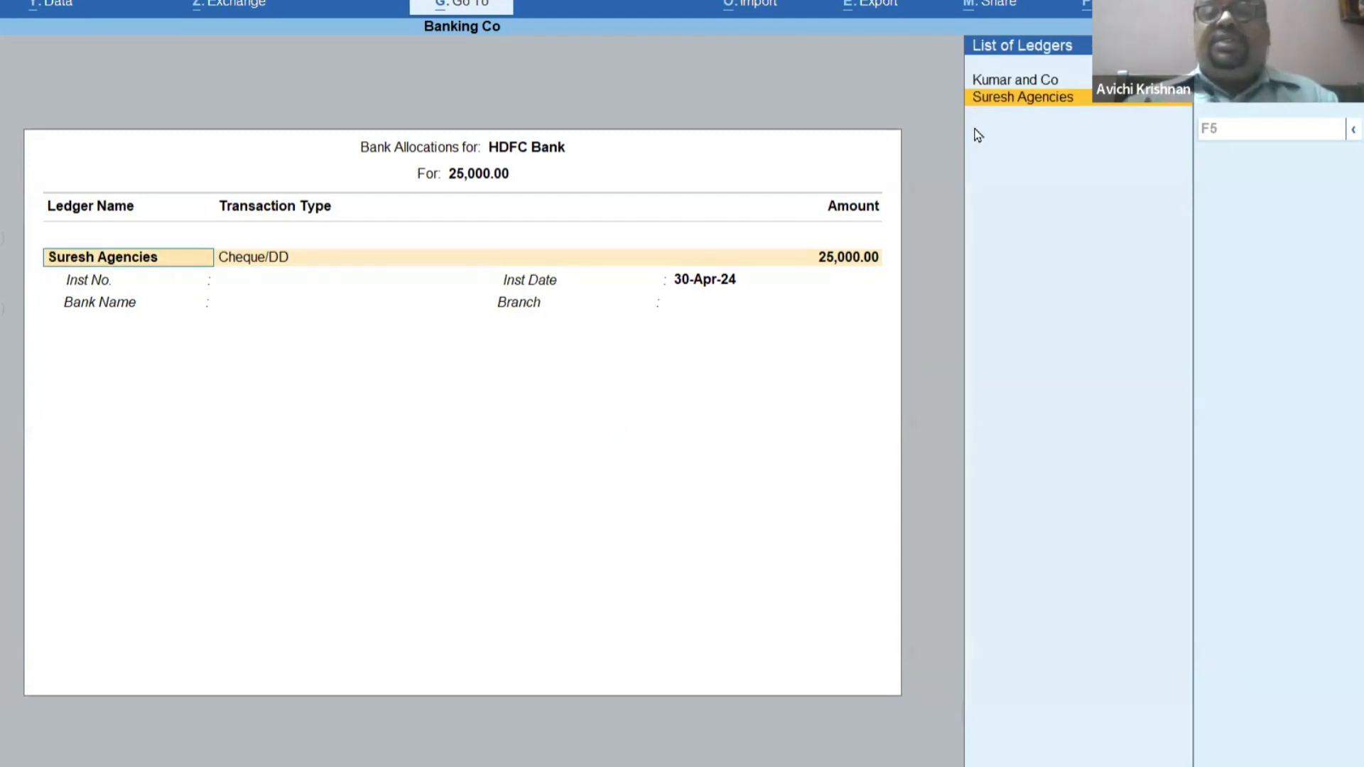
pyautogui.press('Return')
pyautogui.press('Return')
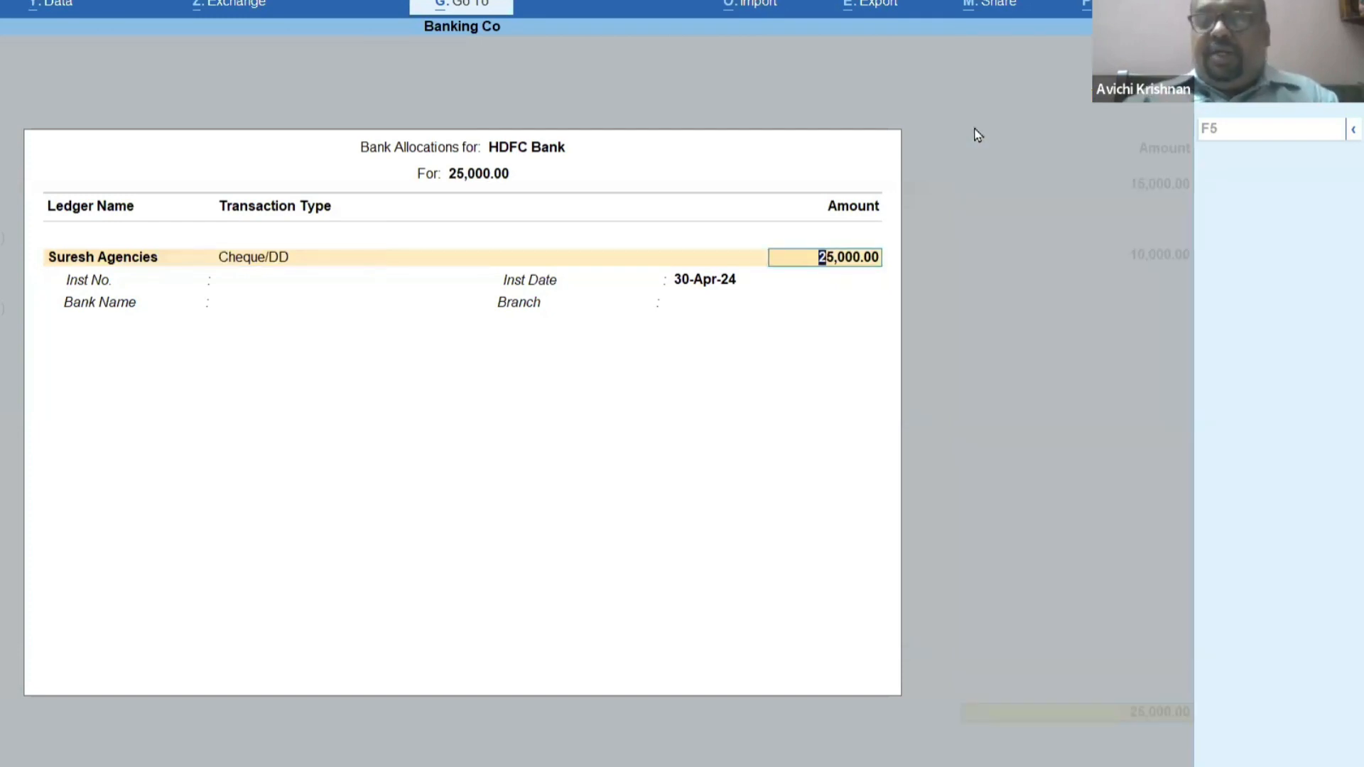
pyautogui.write('15000')
pyautogui.press('Return')
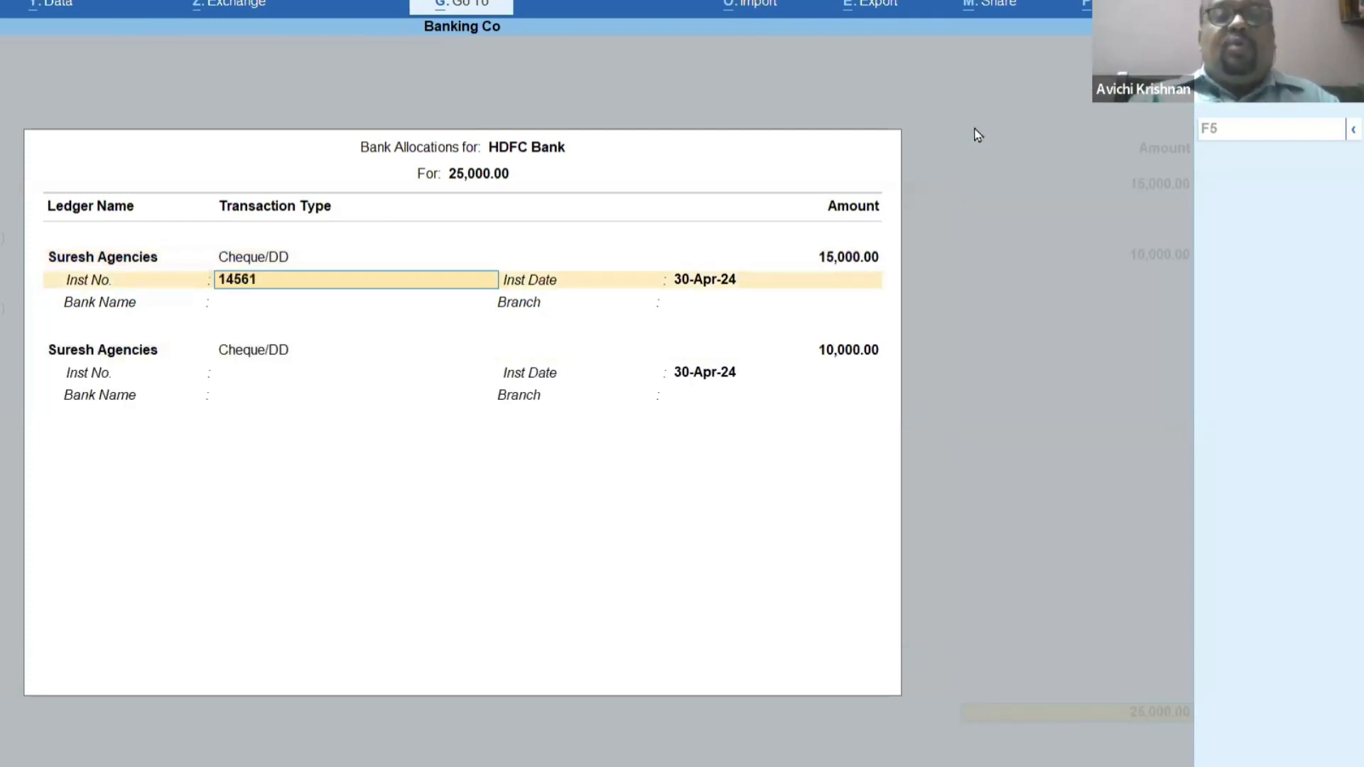
# Enter the Suresh Agencies cheque as instrument 145161 dated 29-Apr-24, drawn on Canara Bank (India), Sivakasi Main branch.
pyautogui.press('Return')
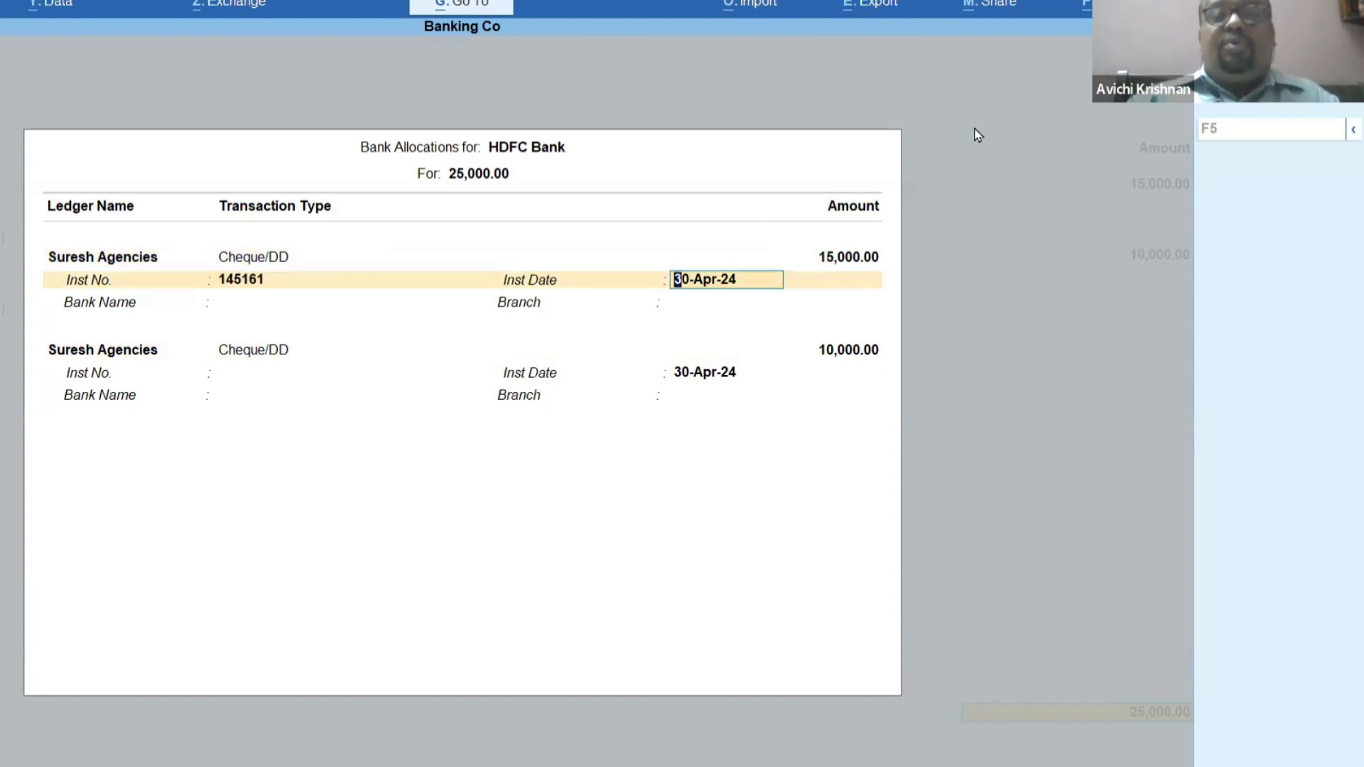
pyautogui.write('29.4')
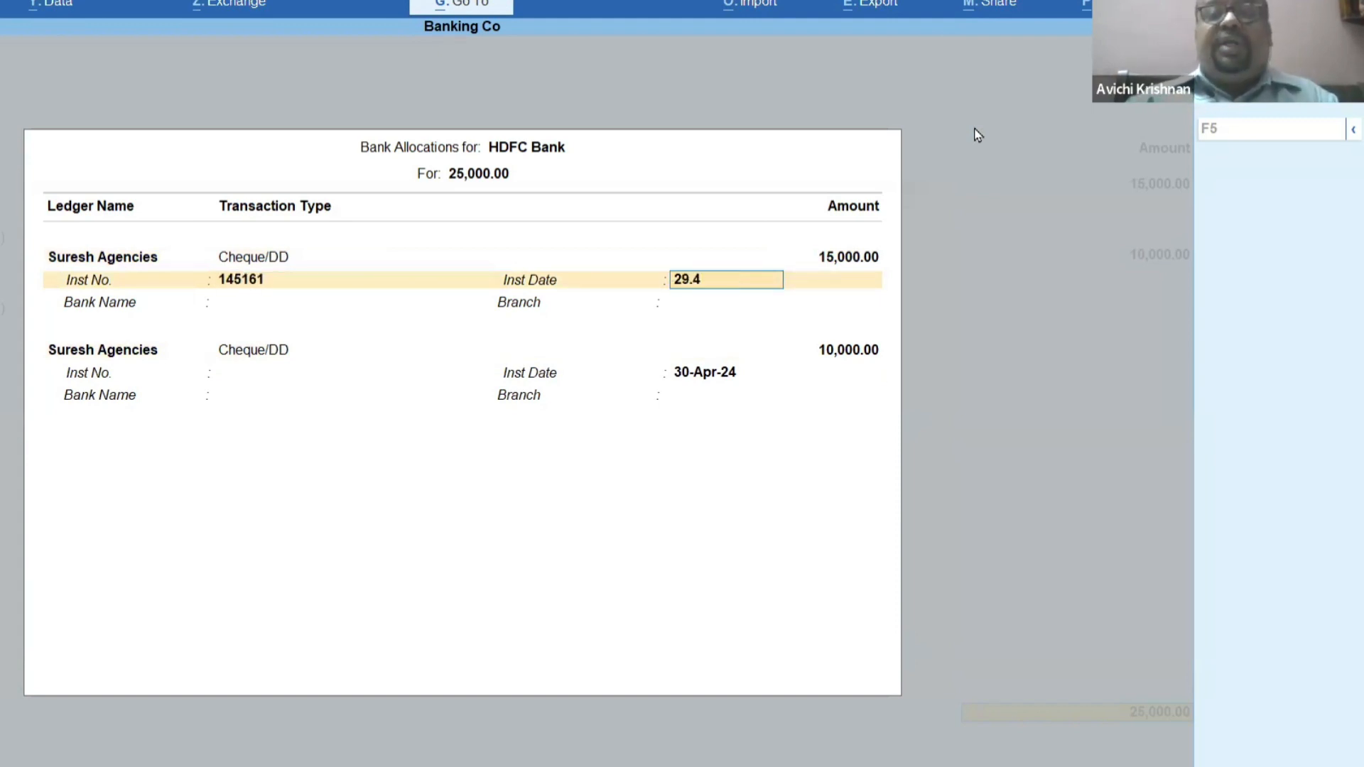
pyautogui.press('Return')
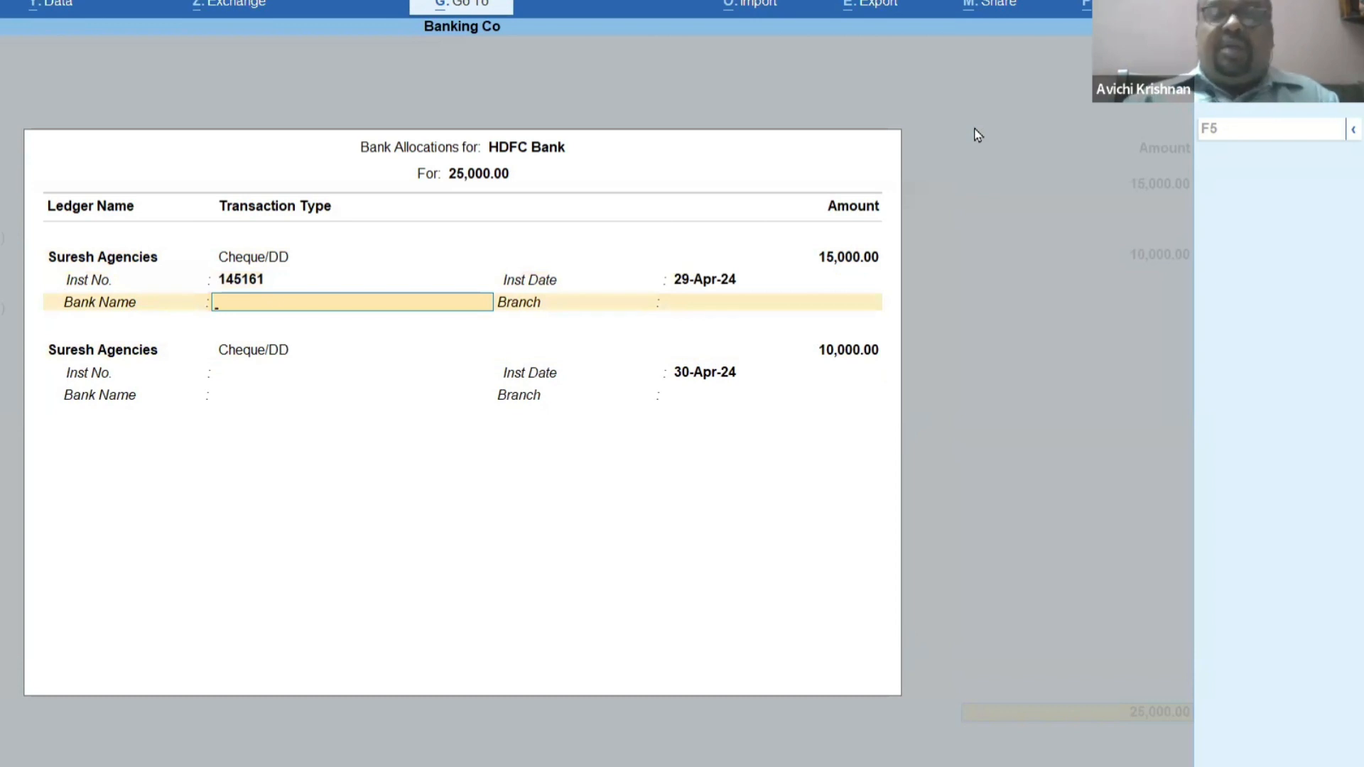
pyautogui.write('Can')
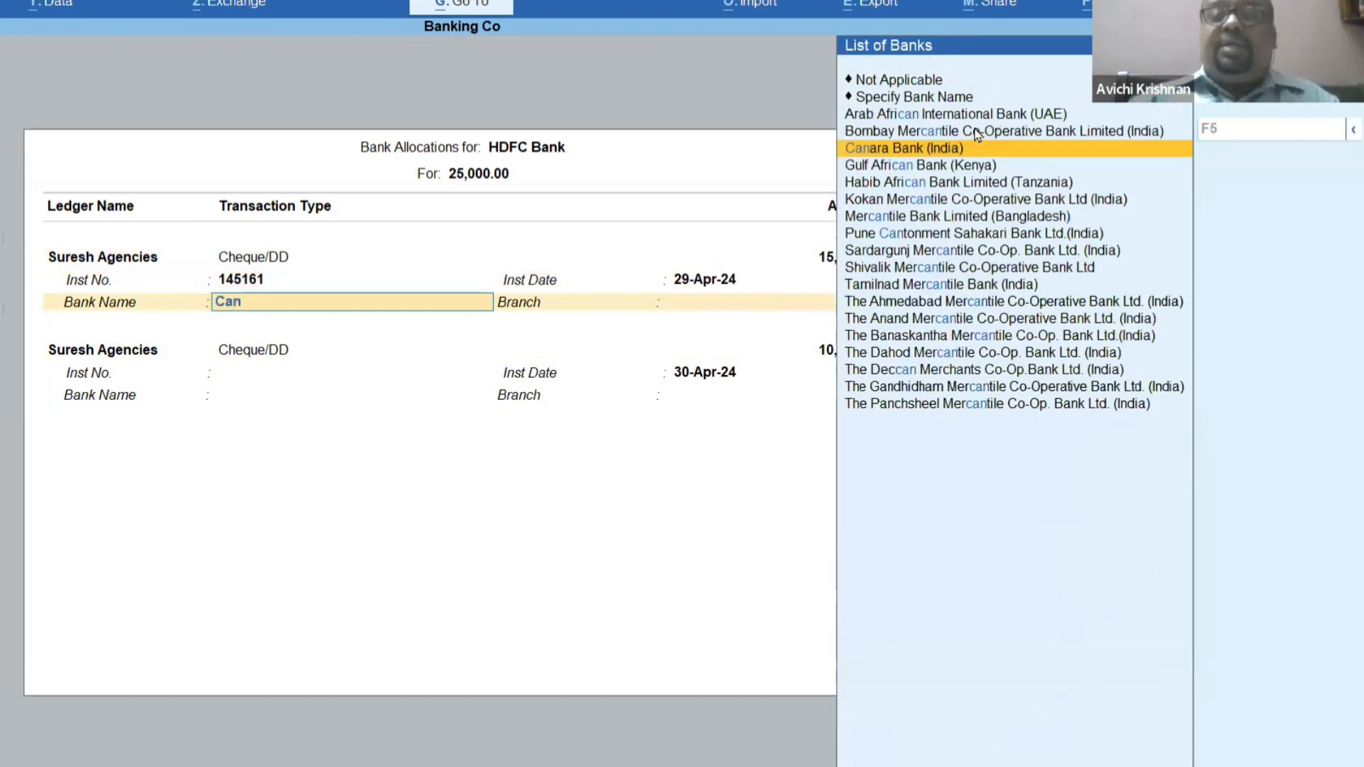
pyautogui.press('Return')
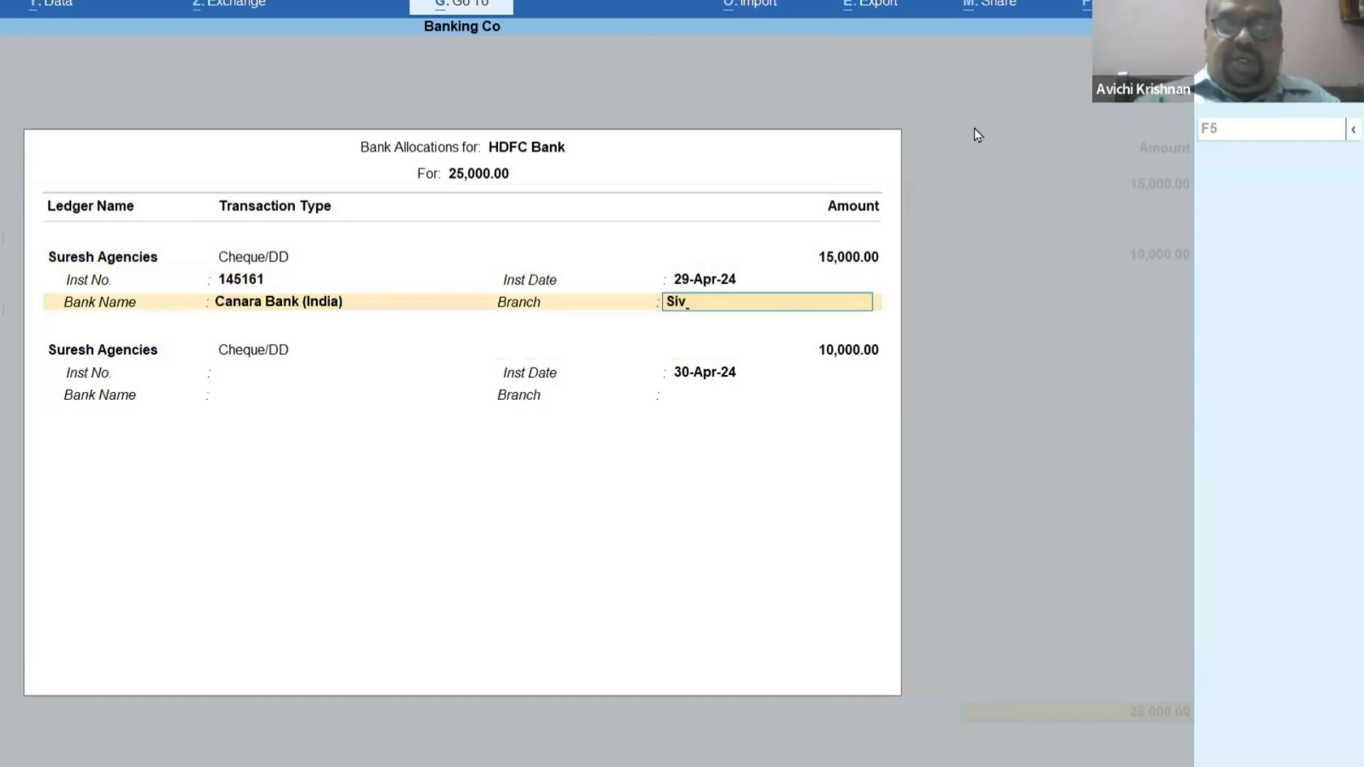
pyautogui.press('Return')
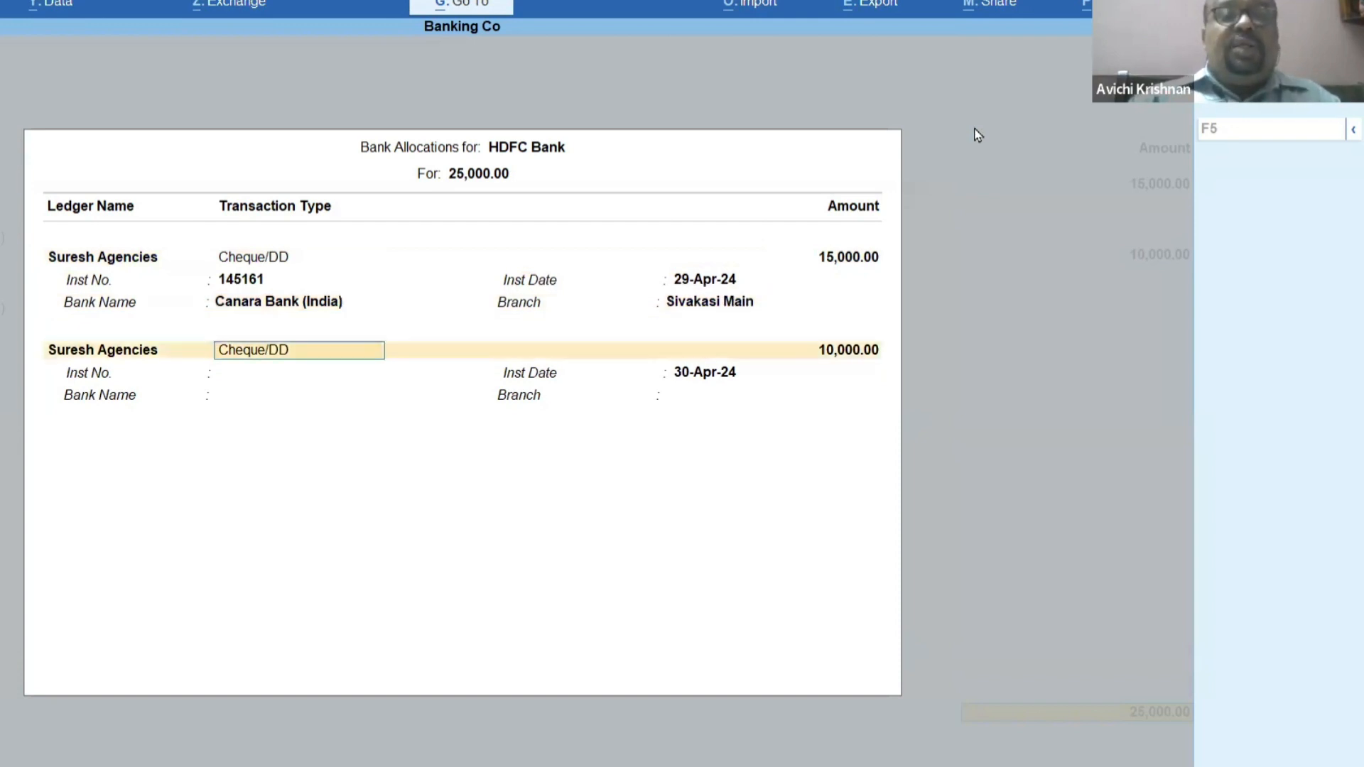
# Change the party of the second 10,000 bank allocation to Kumar and Co.
pyautogui.press('Return')
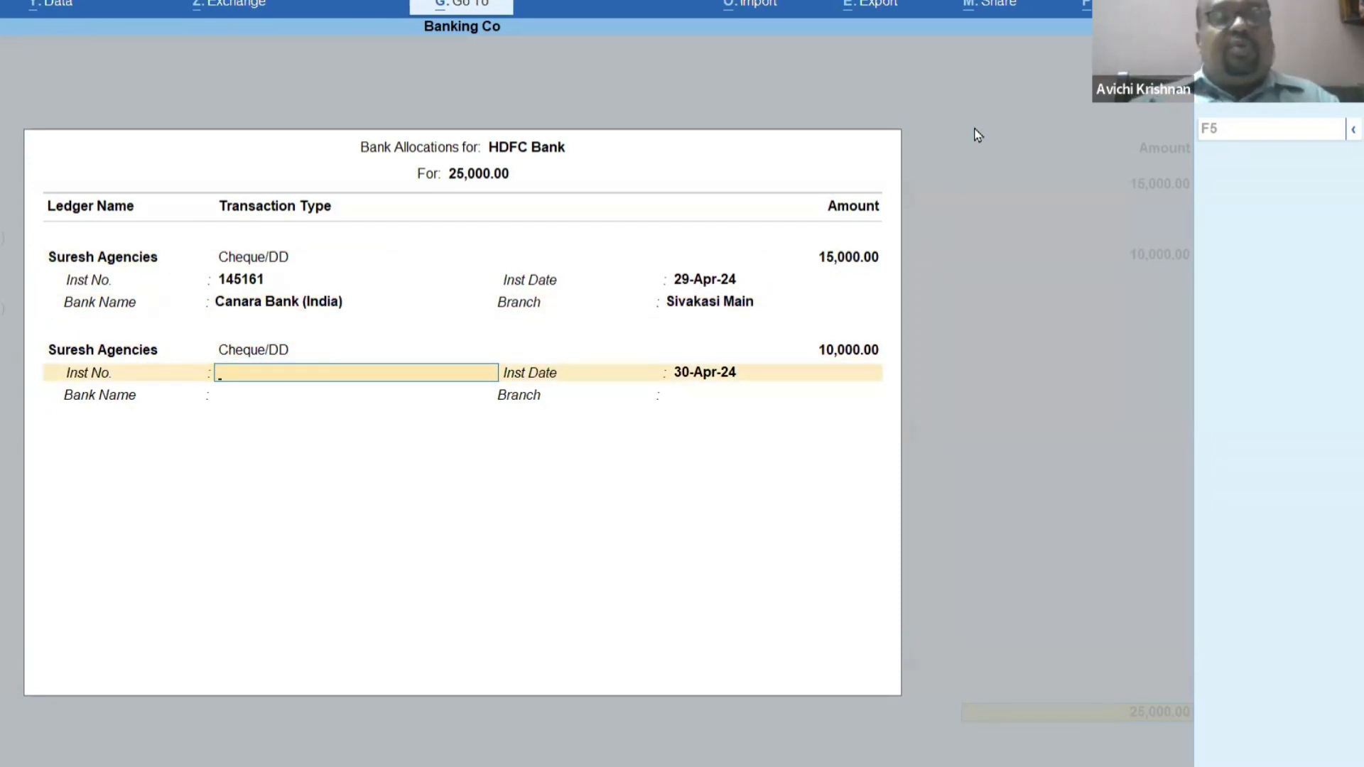
pyautogui.press('BackSpace')
pyautogui.press('BackSpace')
pyautogui.press('Up')
pyautogui.press('Return')
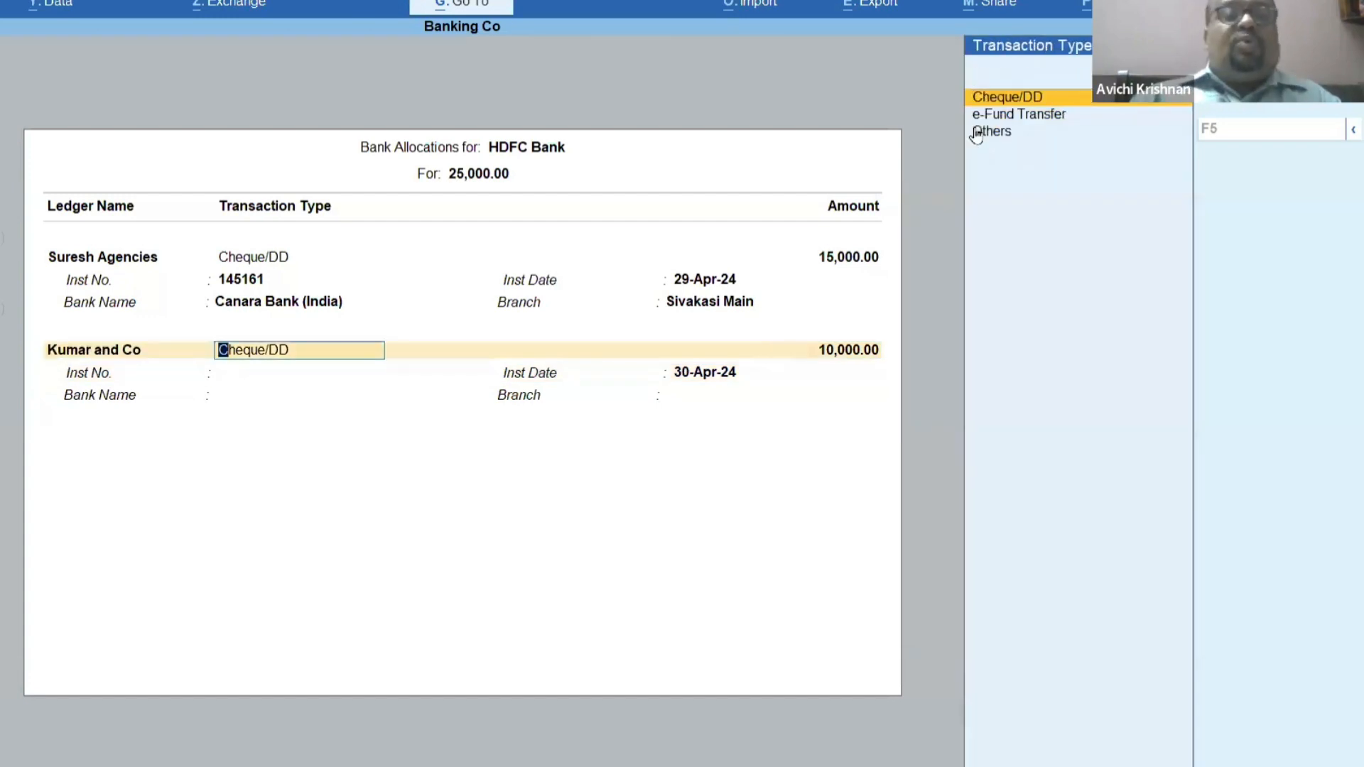
# Enter the Kumar and Co cheque 004578 dated 30-Apr-24 from HDFC Bank (India), Aruppukottai branch, and save the receipt.
pyautogui.press('Return')
pyautogui.press('Return')
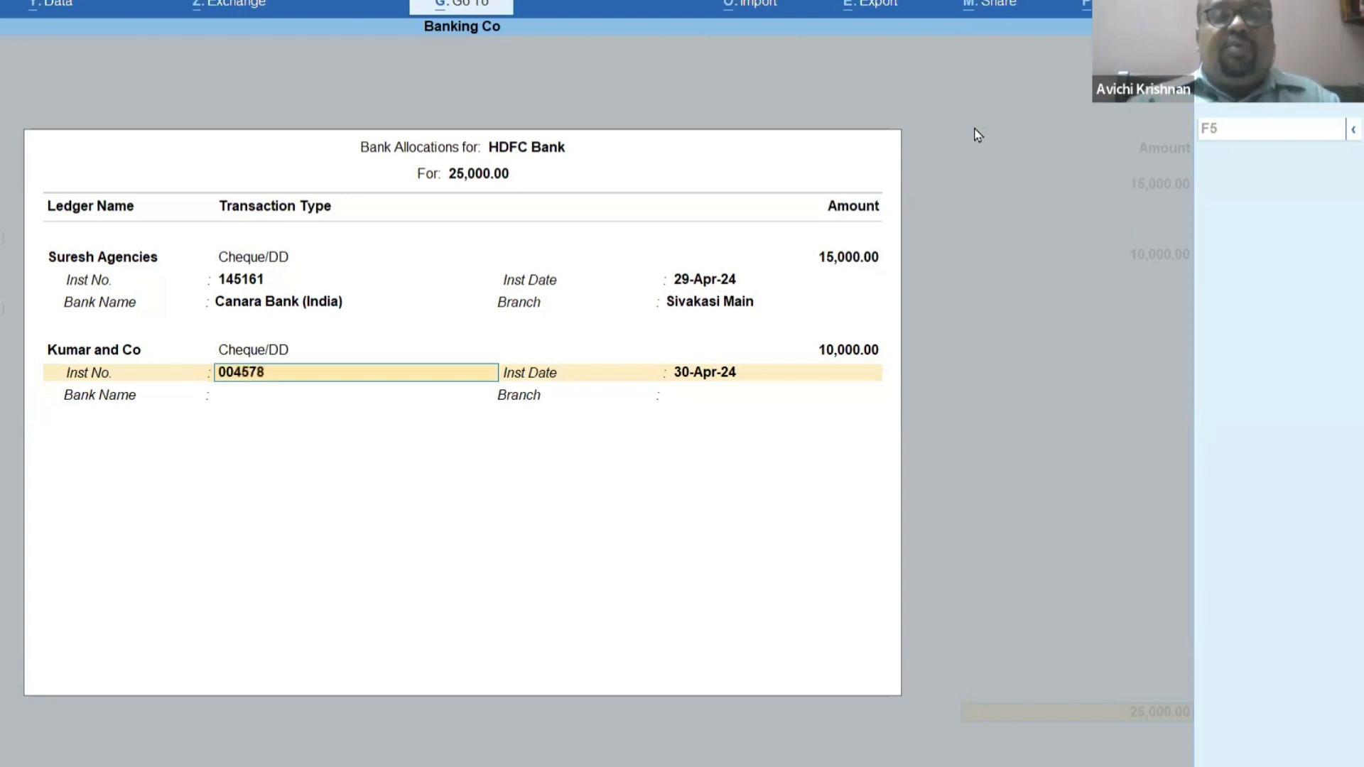
pyautogui.press('Return')
pyautogui.press('Return')
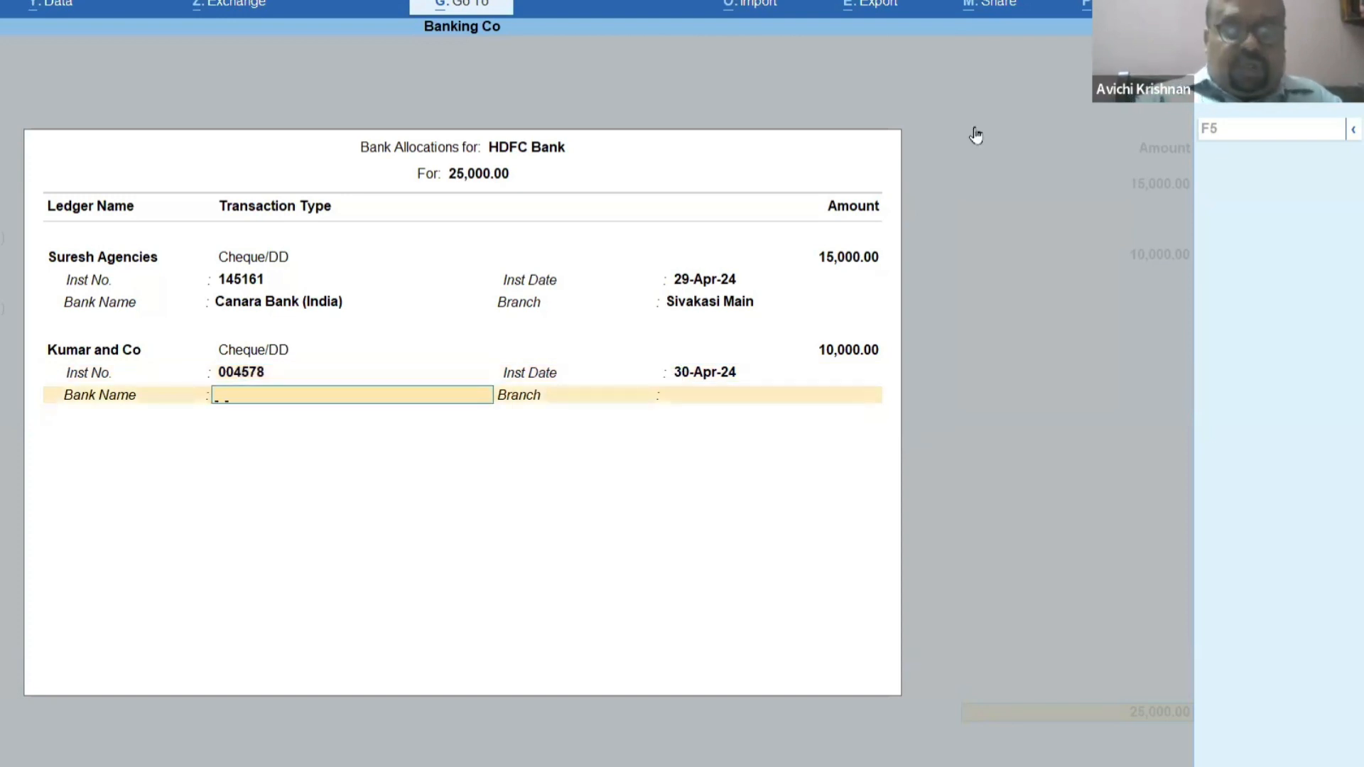
pyautogui.write('Hdf')
pyautogui.press('Return')
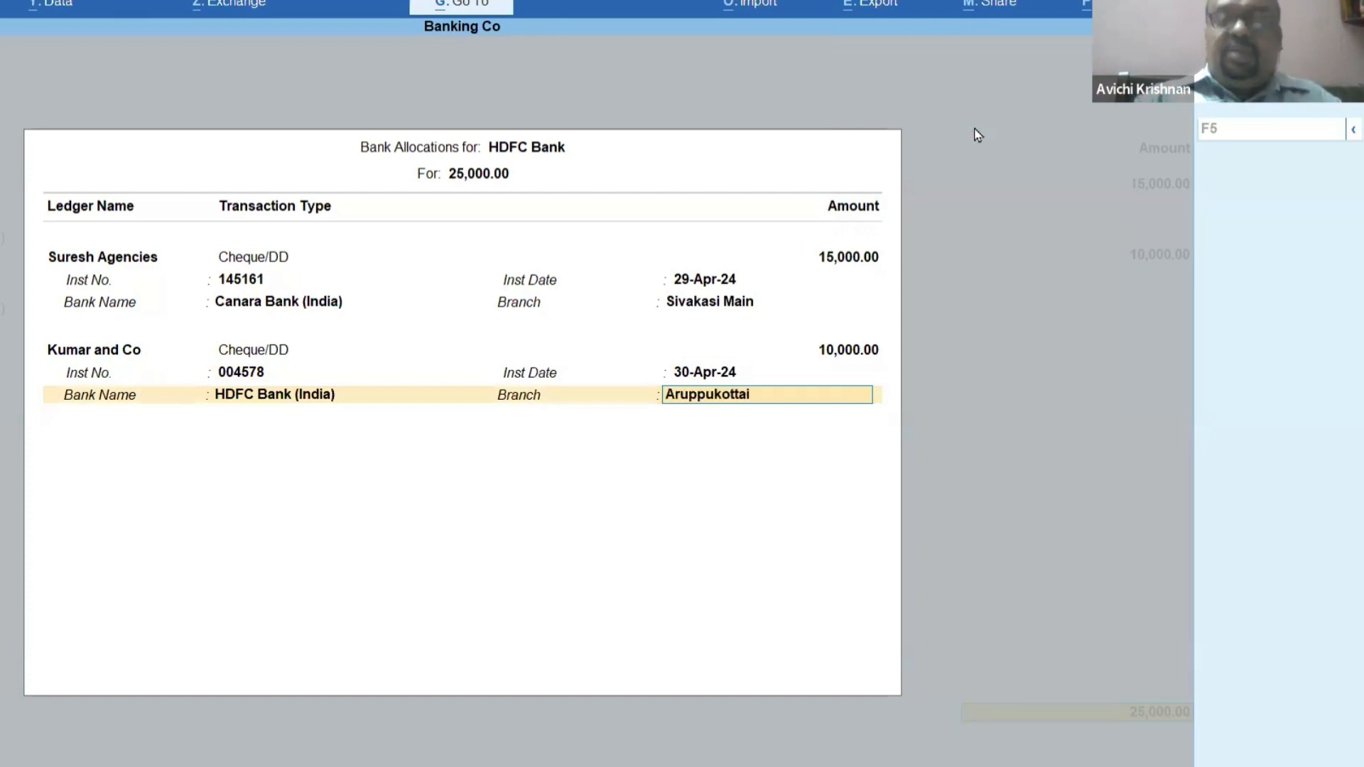
pyautogui.press('Return')
pyautogui.press('Return')
pyautogui.press('Return')
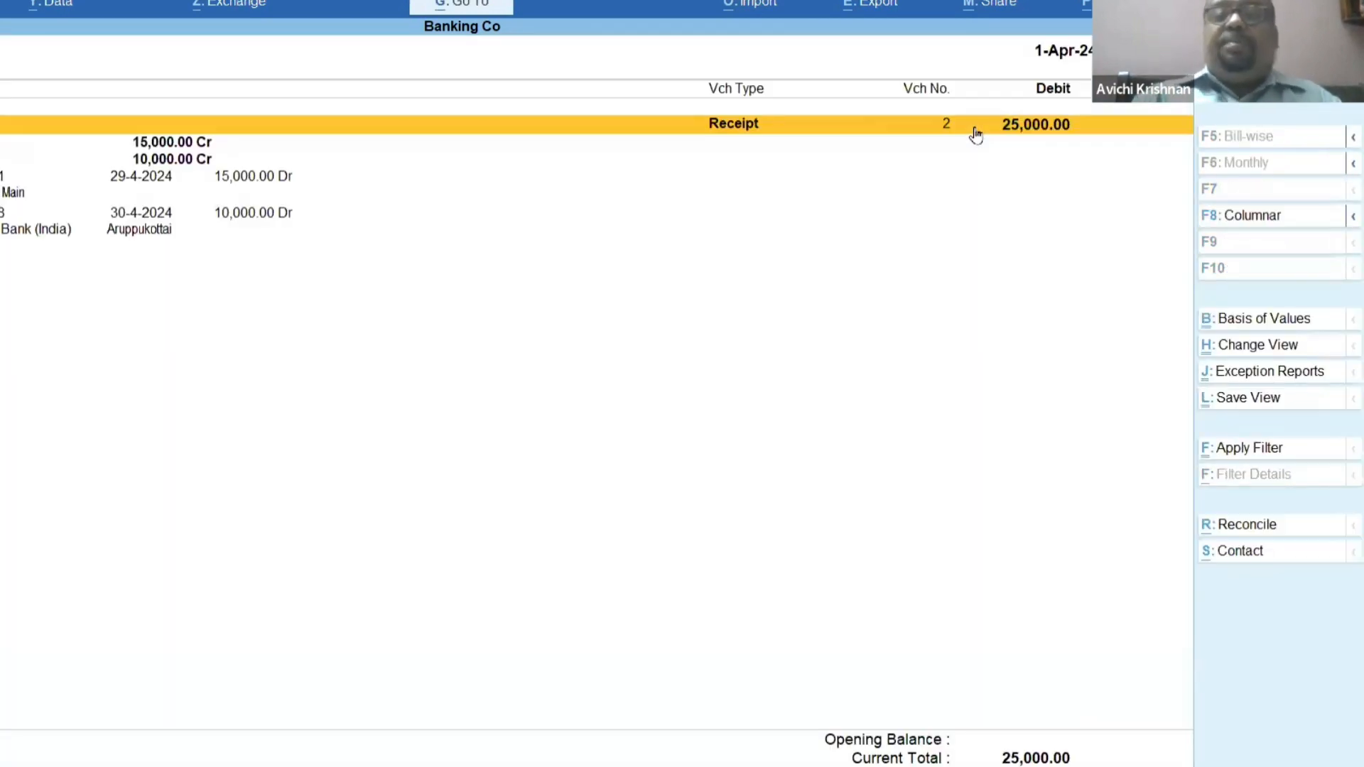
# Examine the party amounts and cheque details of receipt 2 in the HDFC Bank ledger vouchers.
pyautogui.press('Down')
pyautogui.press('Down')
pyautogui.press('Up')
pyautogui.press('Up')
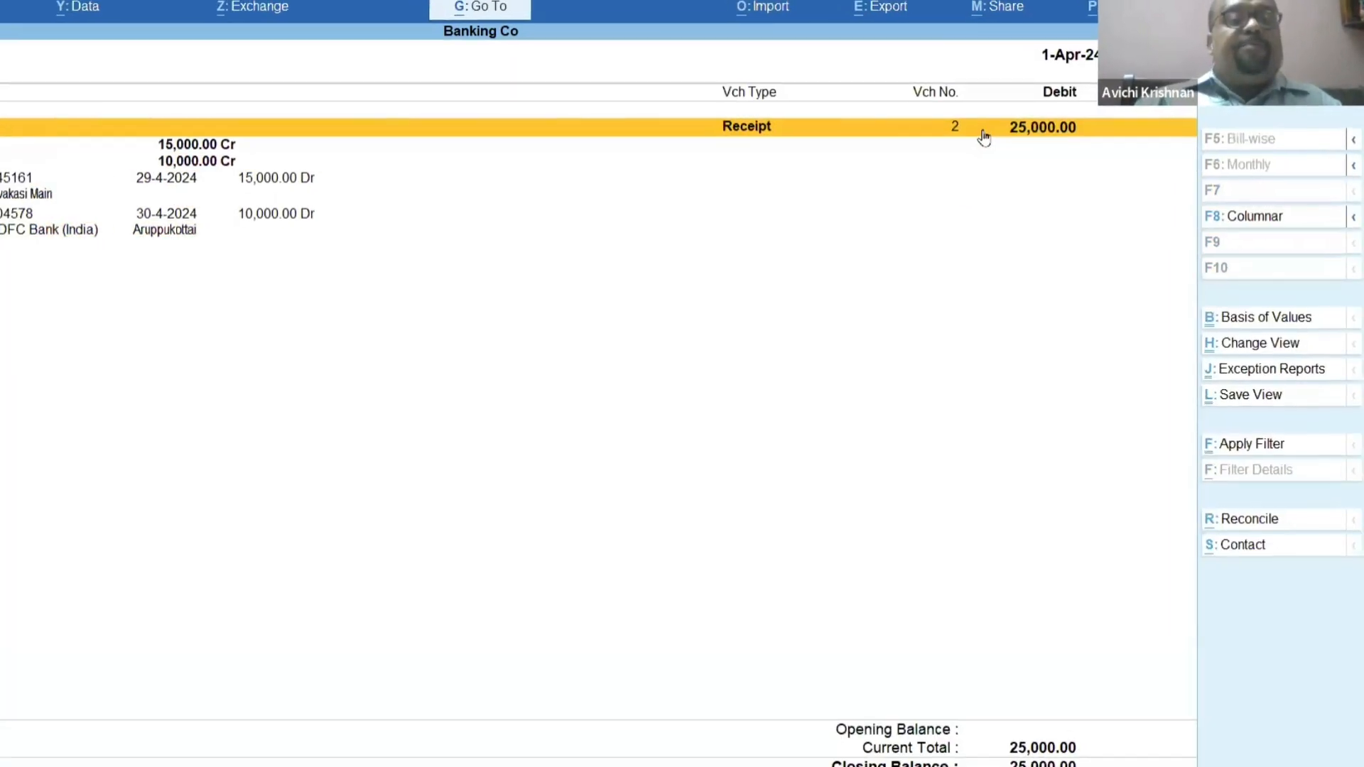
pyautogui.press('Down')
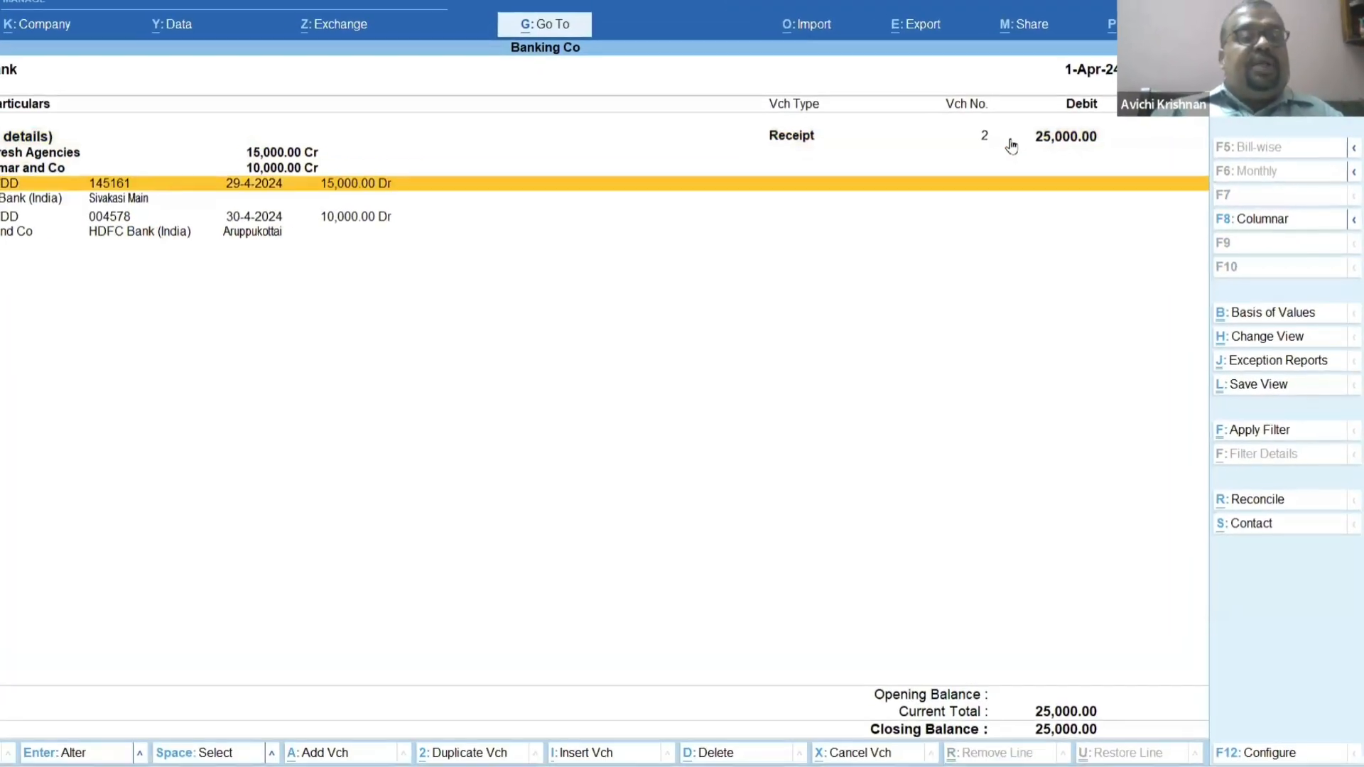
pyautogui.press('Down')
pyautogui.press('Down')
pyautogui.press('Up')
pyautogui.press('Up')
pyautogui.press('Up')
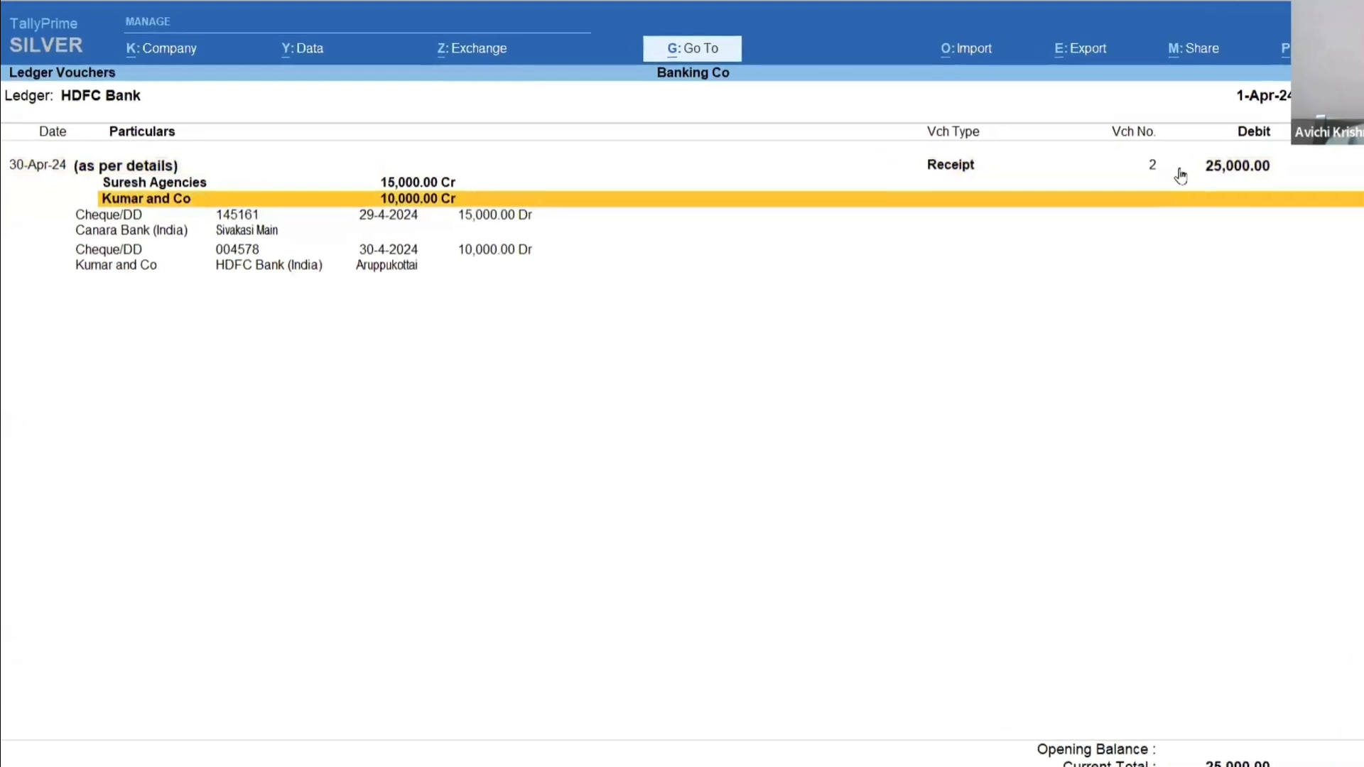
pyautogui.press('Down')
pyautogui.press('Down')
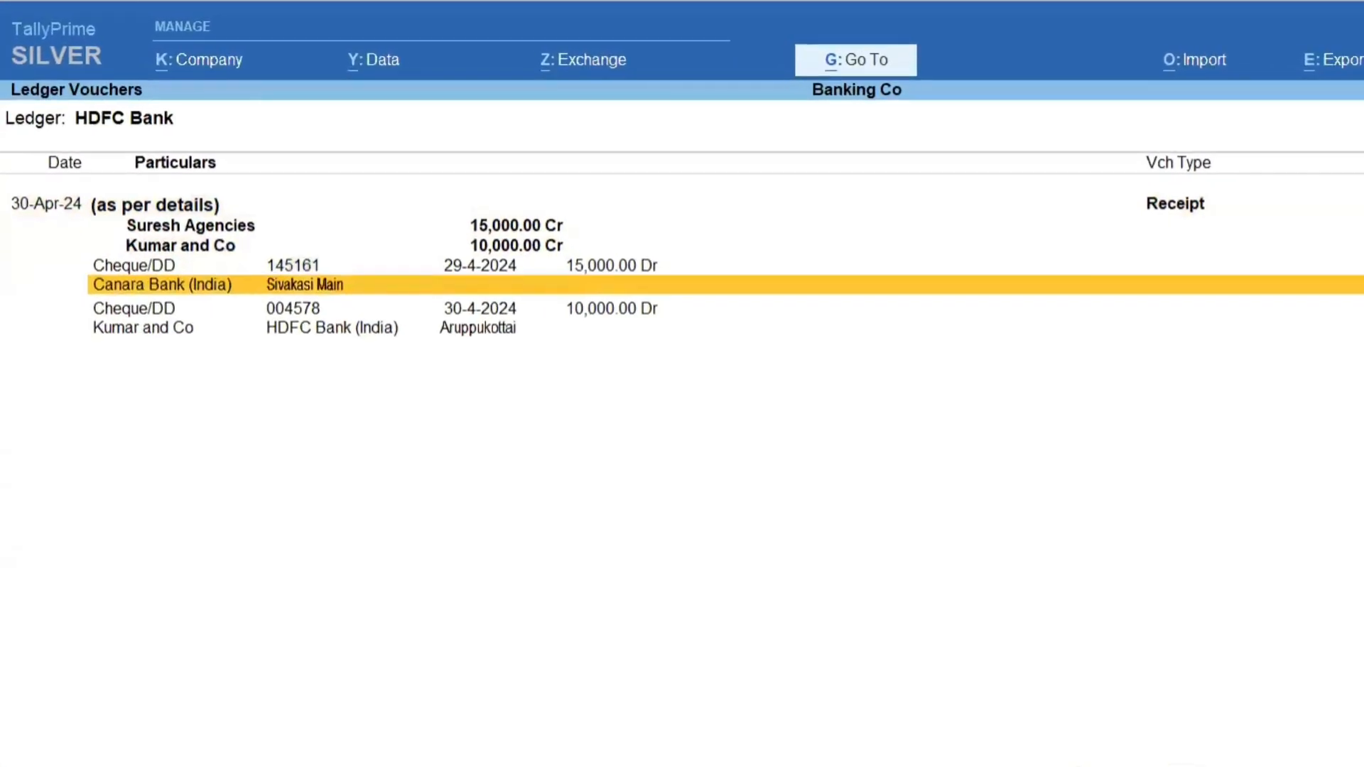
pyautogui.press('Up')
pyautogui.press('Up')
pyautogui.press('Up')
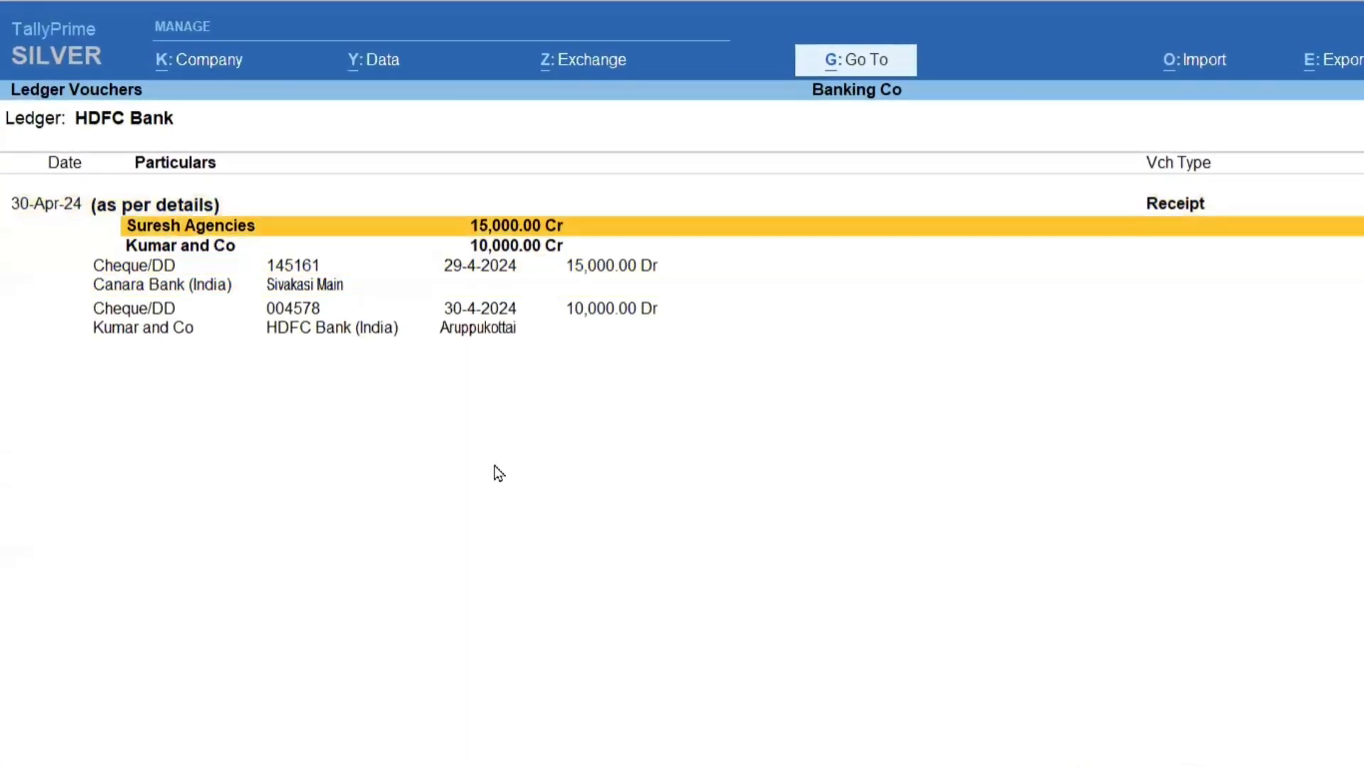
pyautogui.press('Down')
pyautogui.press('Down')
pyautogui.press('Down')
pyautogui.press('Down')
pyautogui.press('Down')
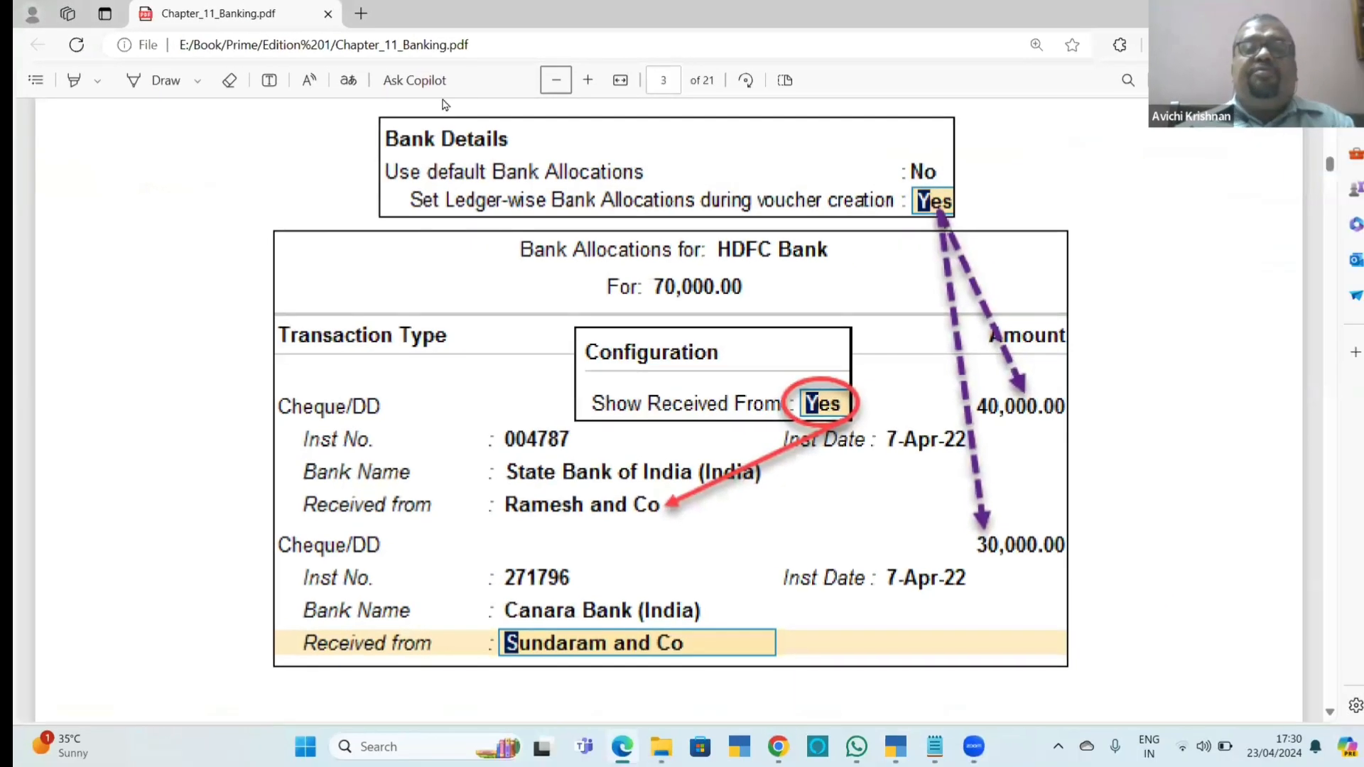
# Read section 11.2.4 on payment vouchers for a single cheque in Chapter_11_Banking.pdf.
pyautogui.scroll(-5, 1098, 370)
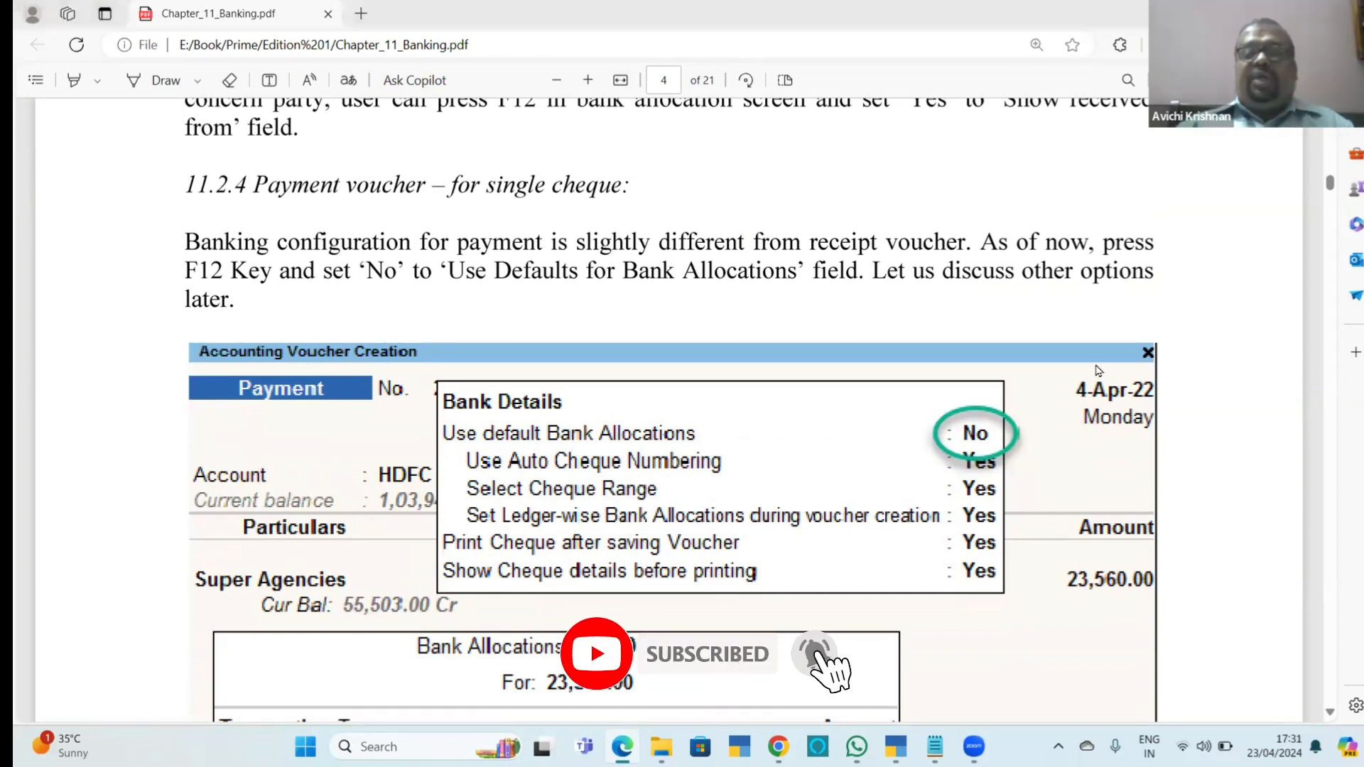
pyautogui.hotkey('alt', 'Tab')
pyautogui.hotkey('alt', 'Tab')
pyautogui.hotkey('alt', 'Tab')
pyautogui.hotkey('alt', 'Tab')
pyautogui.hotkey('alt', 'Tab')
pyautogui.hotkey('alt', 'Tab')
pyautogui.hotkey('alt', 'Tab')
pyautogui.hotkey('alt', 'Tab')
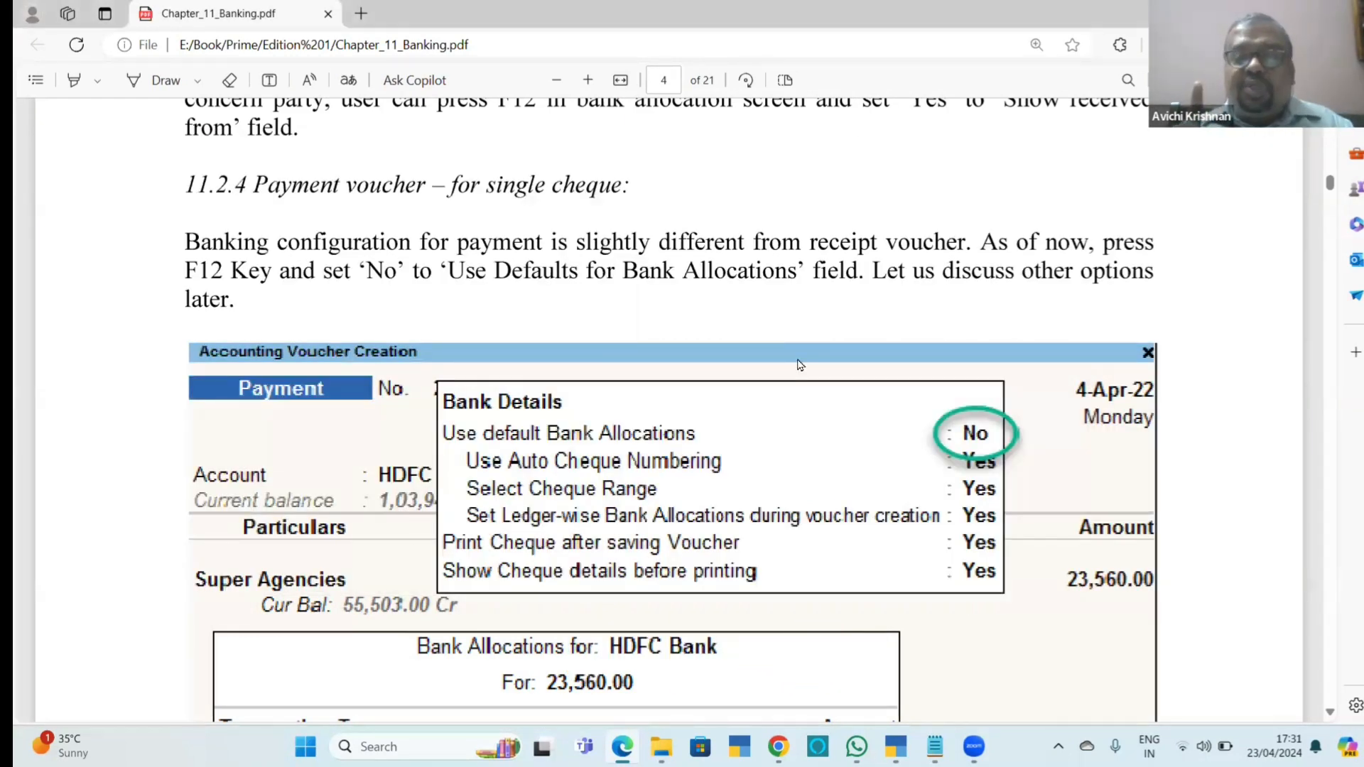
# Switch to TallyPrime and start a new payment voucher from the HDFC Bank ledger vouchers.
pyautogui.hotkey('alt', 'Tab')
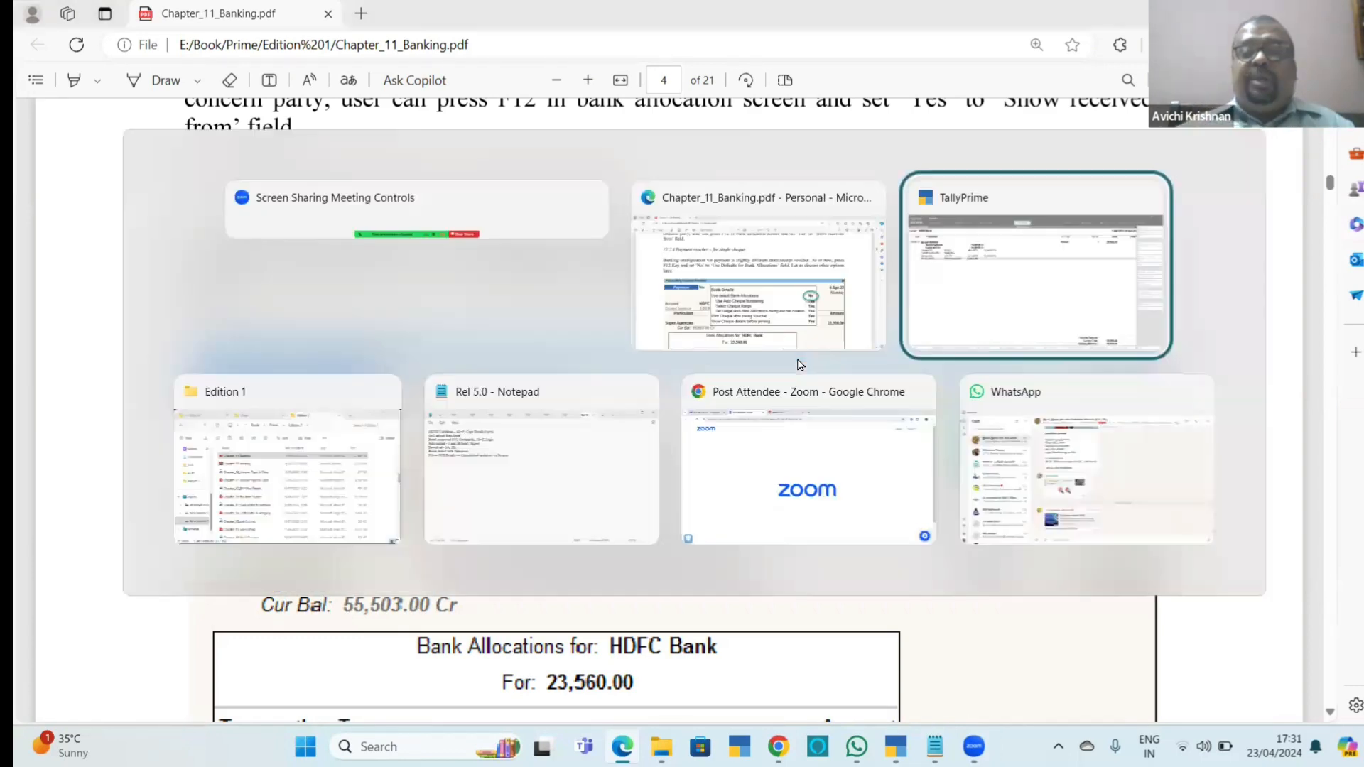
pyautogui.press('Return')
pyautogui.hotkey('alt', 'a')
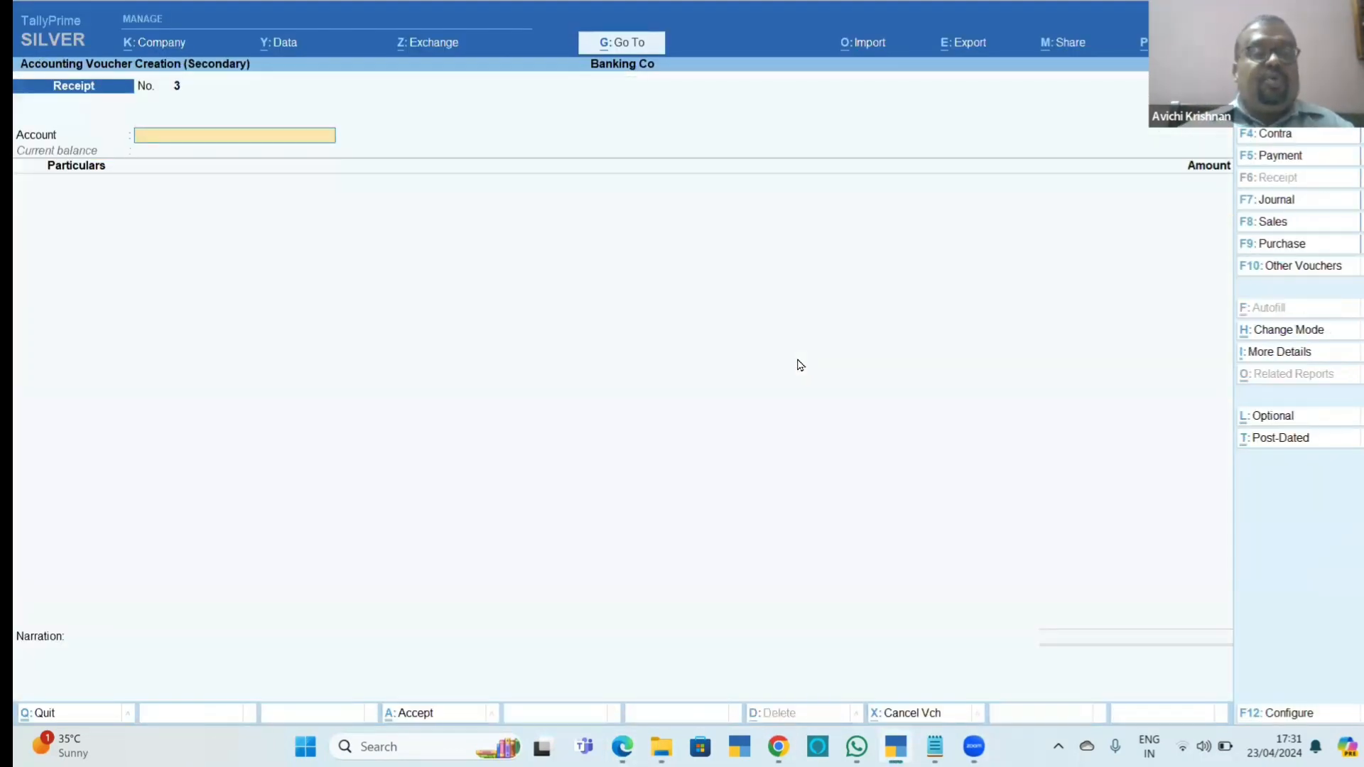
pyautogui.press('F5')
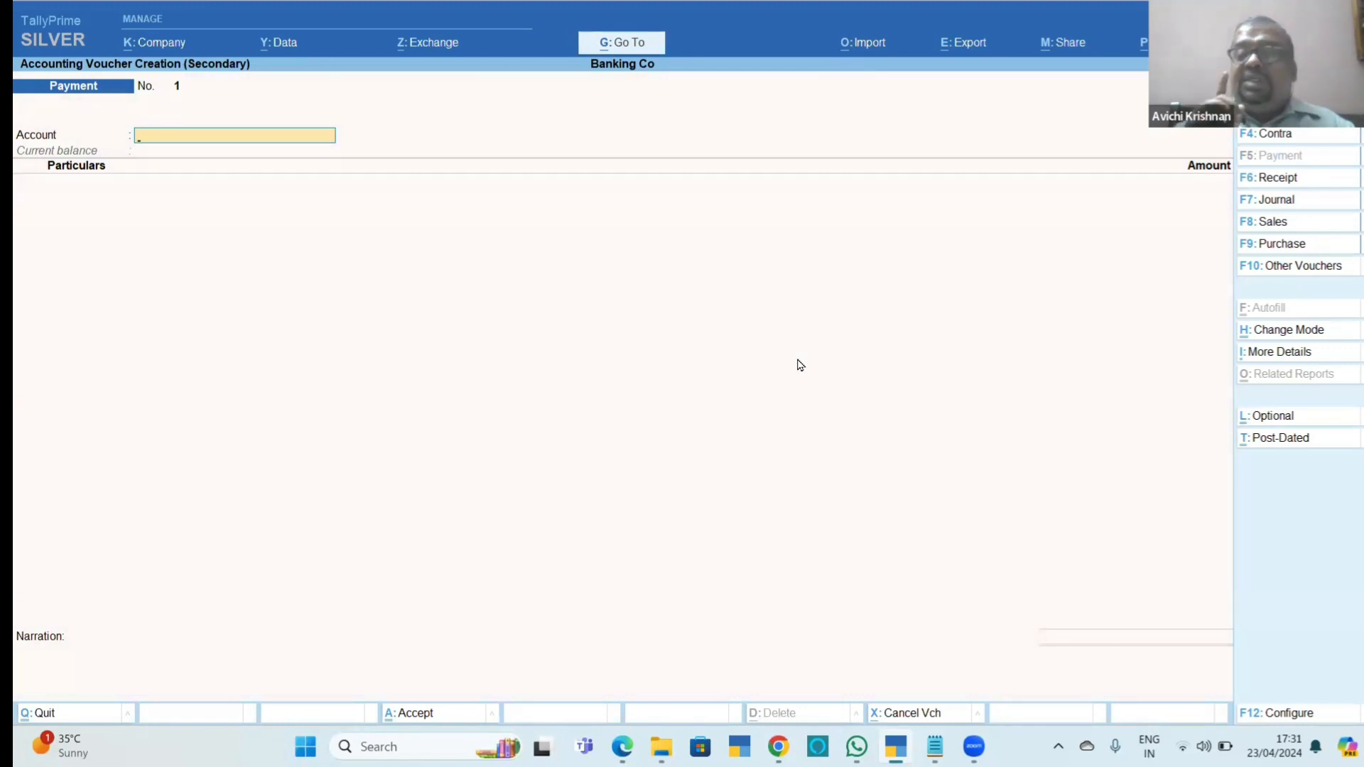
# Consult Chapter_11_Banking.pdf and set Use default Bank Allocations, Use Auto Cheque Numbering and Select Cheque Range to No for the payment voucher in TallyPrime.
pyautogui.press('alt')
pyautogui.hotkey('alt', 'Tab')
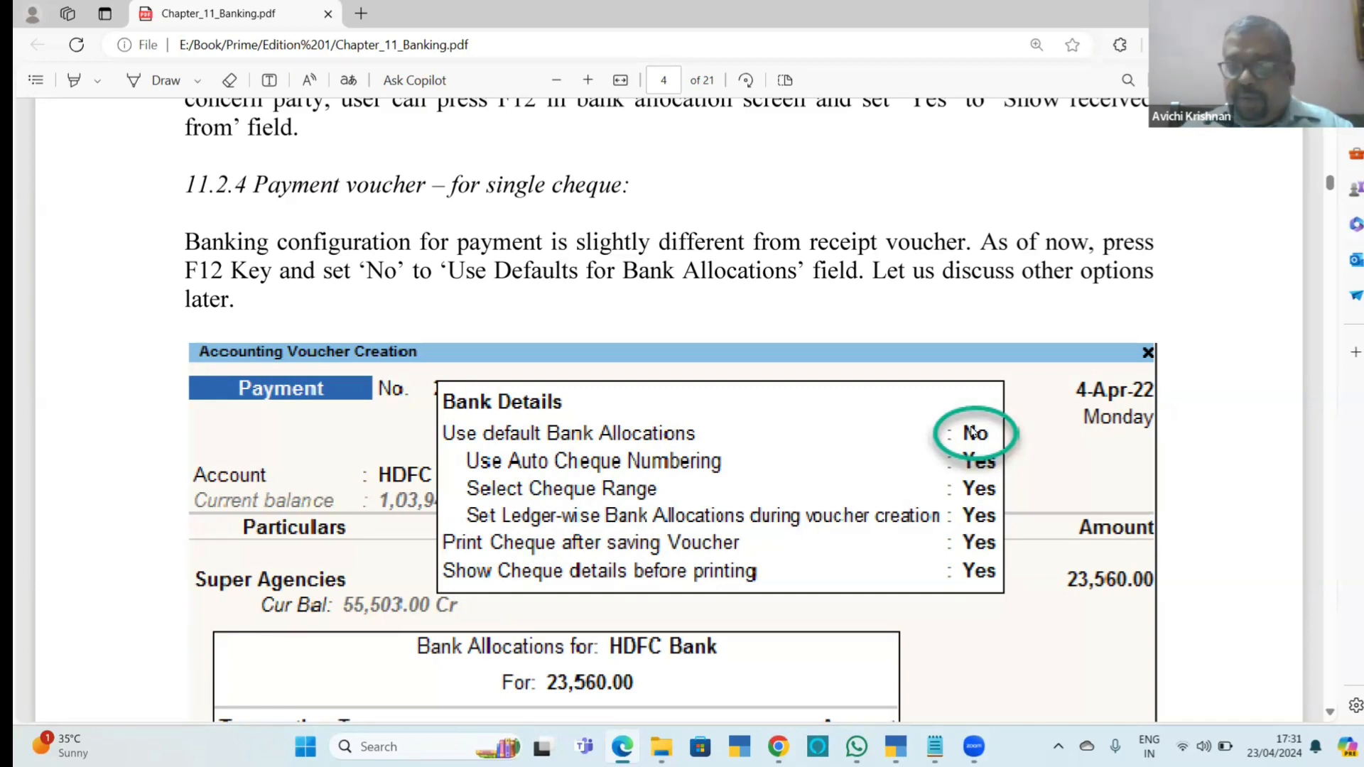
pyautogui.hotkey('alt', 'Tab')
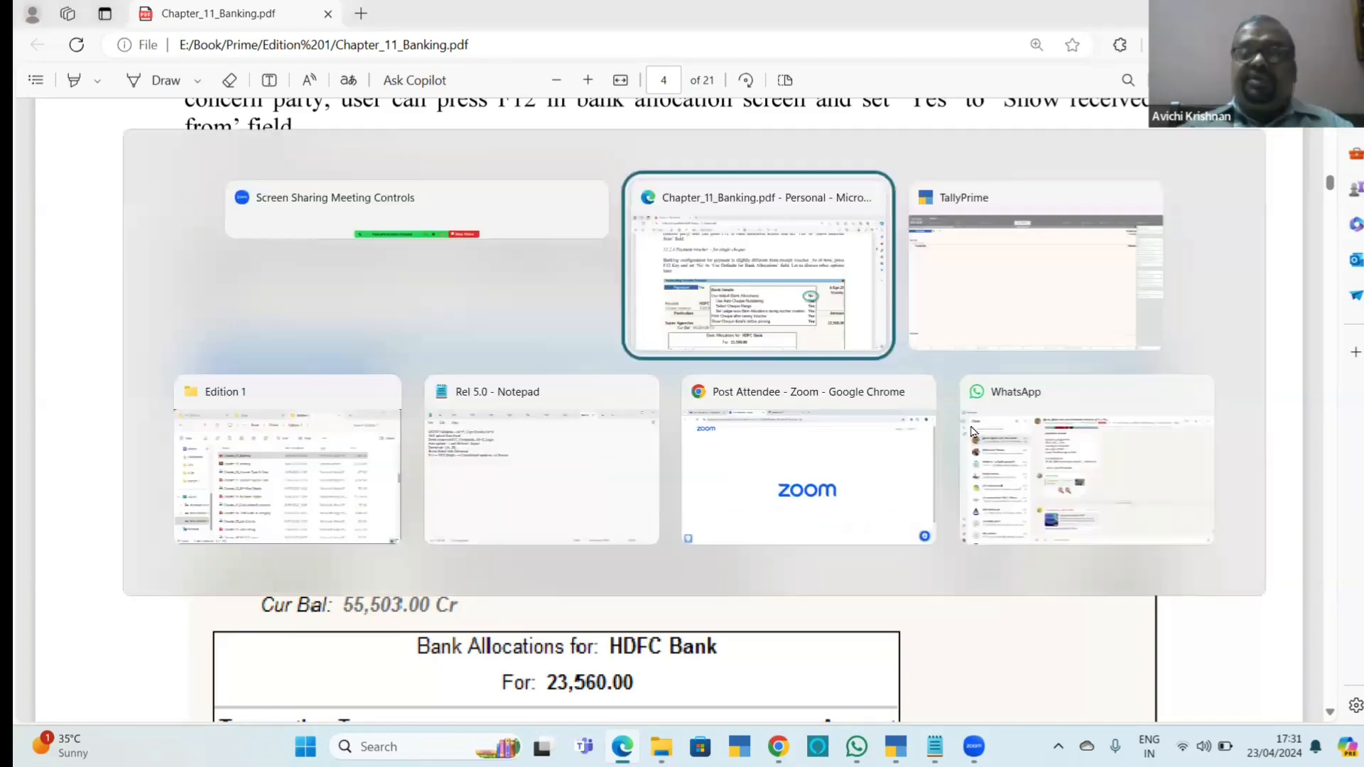
pyautogui.press('F12')
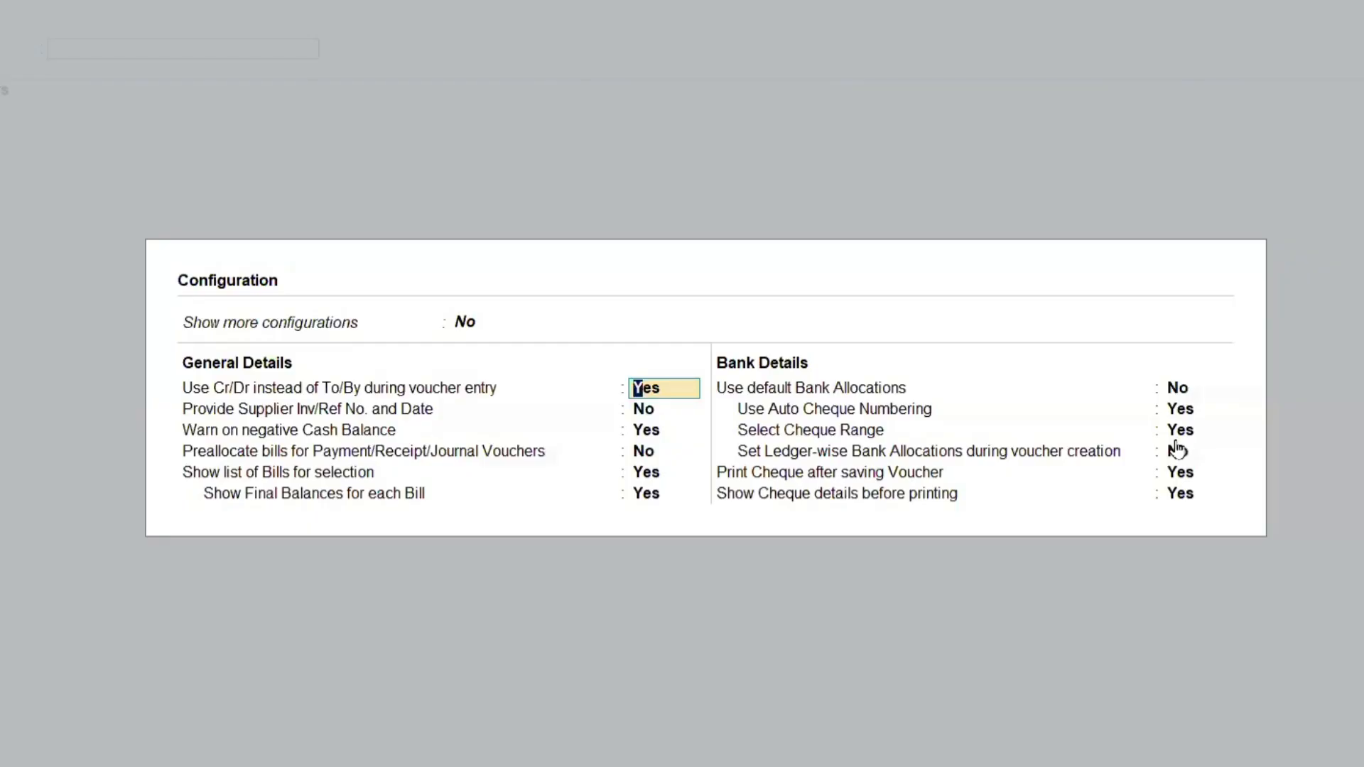
pyautogui.click(1186, 390)
pyautogui.press('Return')
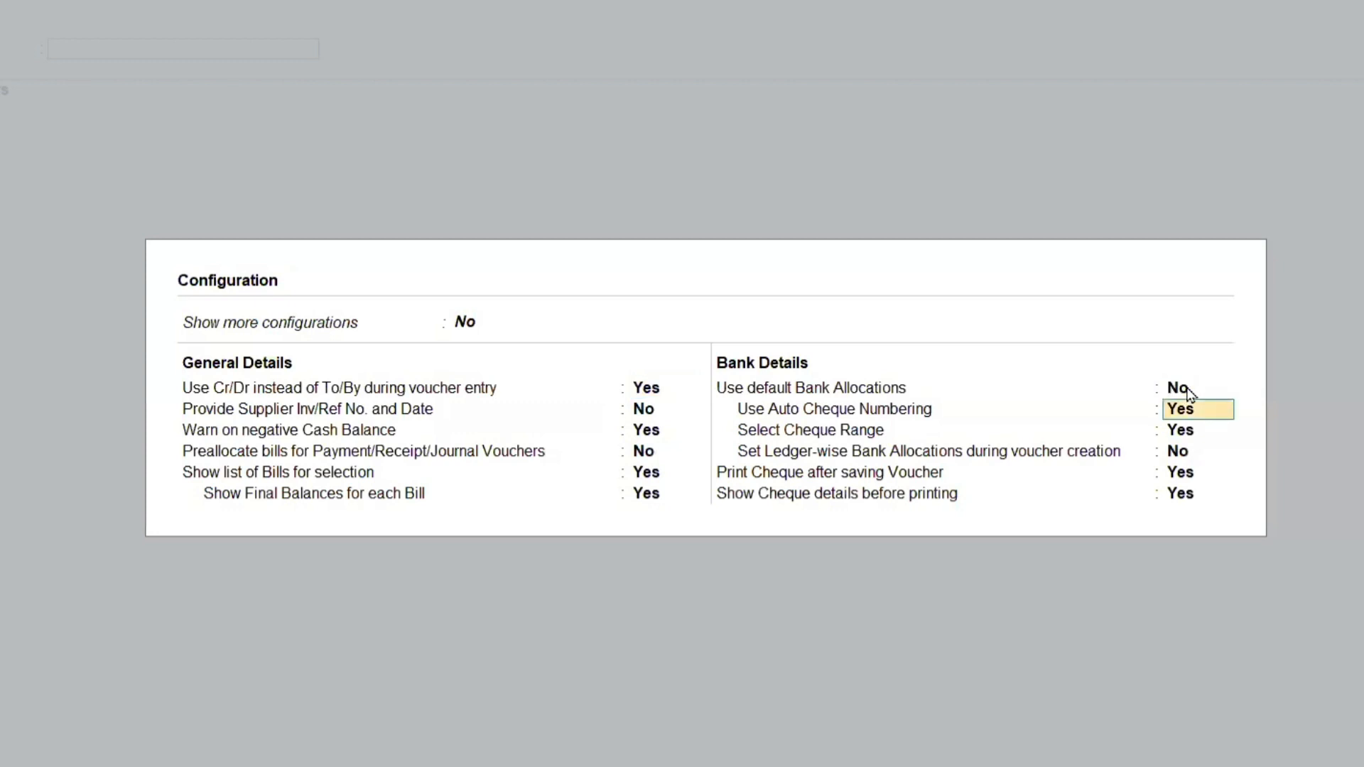
pyautogui.press('n')
pyautogui.press('n')
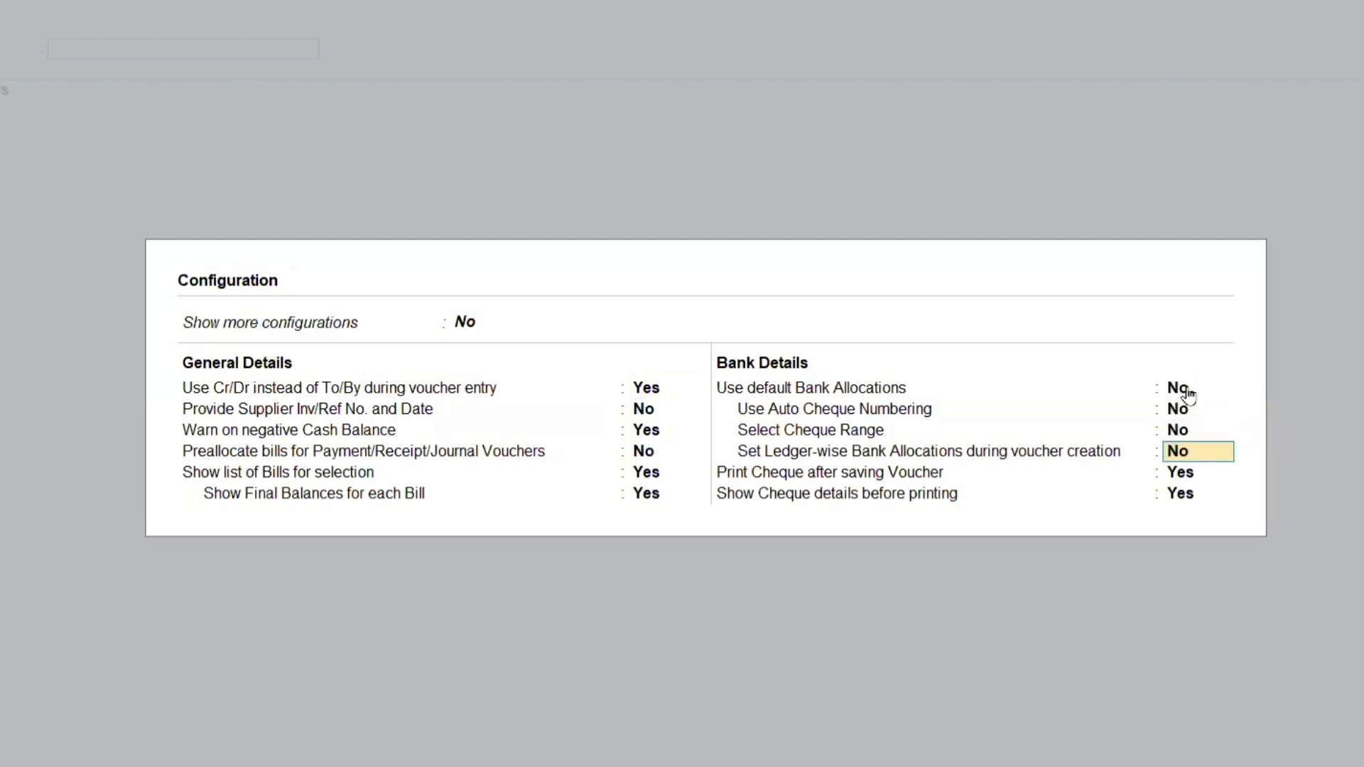
pyautogui.press('Return')
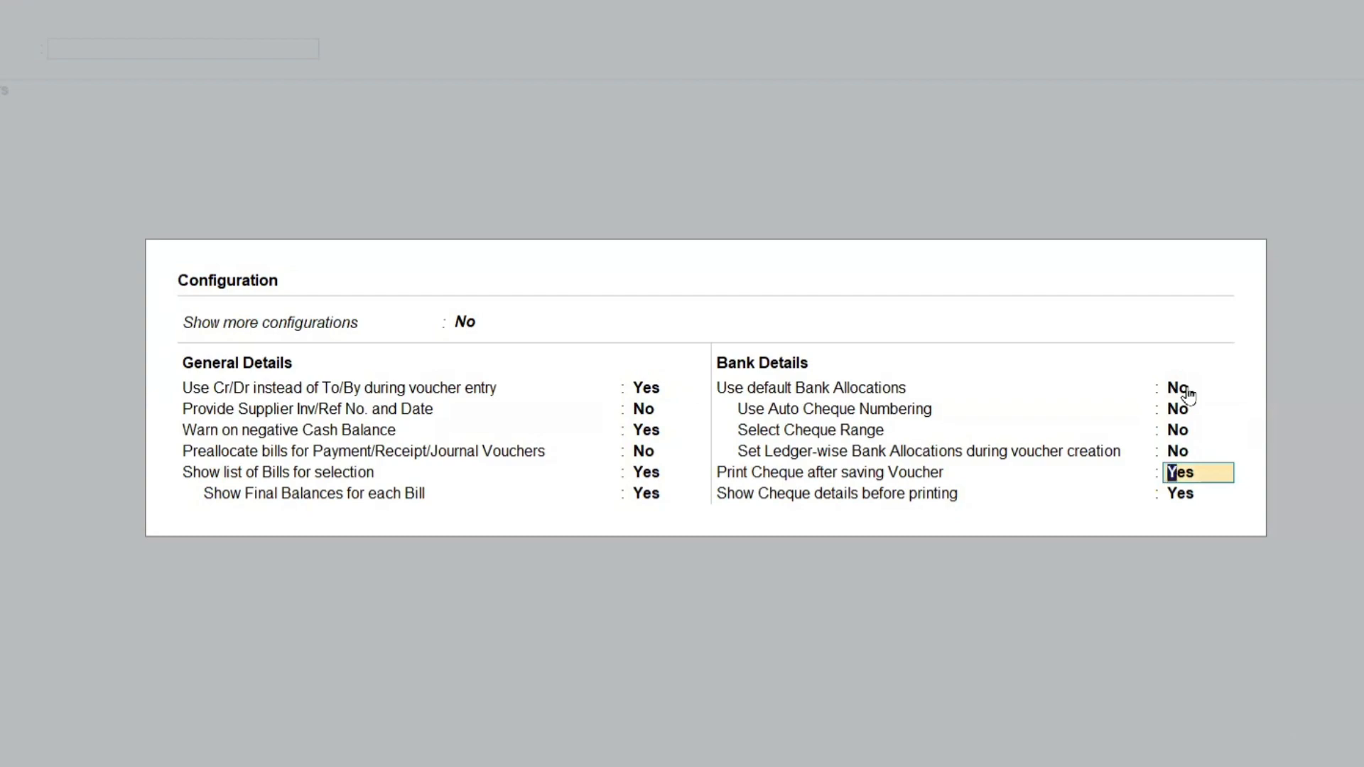
pyautogui.hotkey('ctrl', 'a')
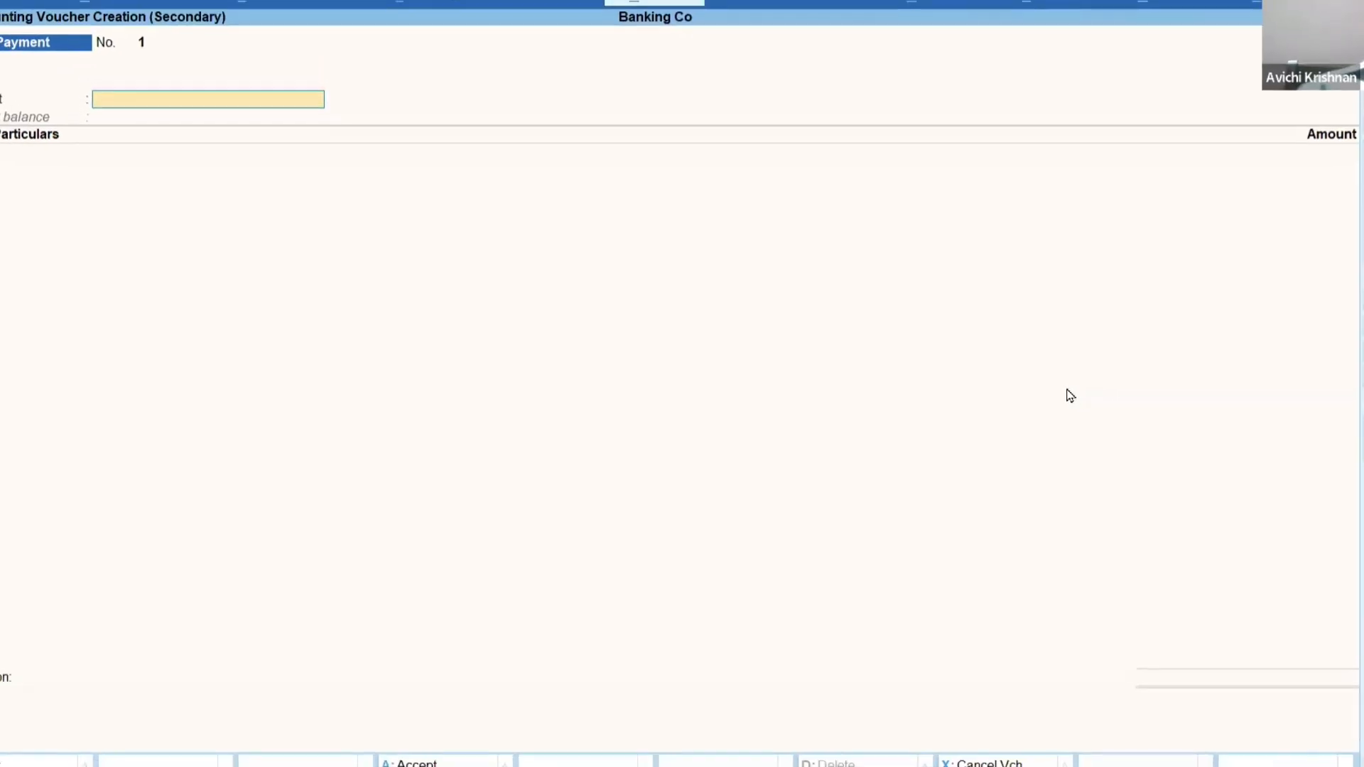
# Choose HDFC Bank as the payment account and create a Travelling Exp ledger under Indirect Expenses for the particulars.
pyautogui.write('hdf')
pyautogui.press('Return')
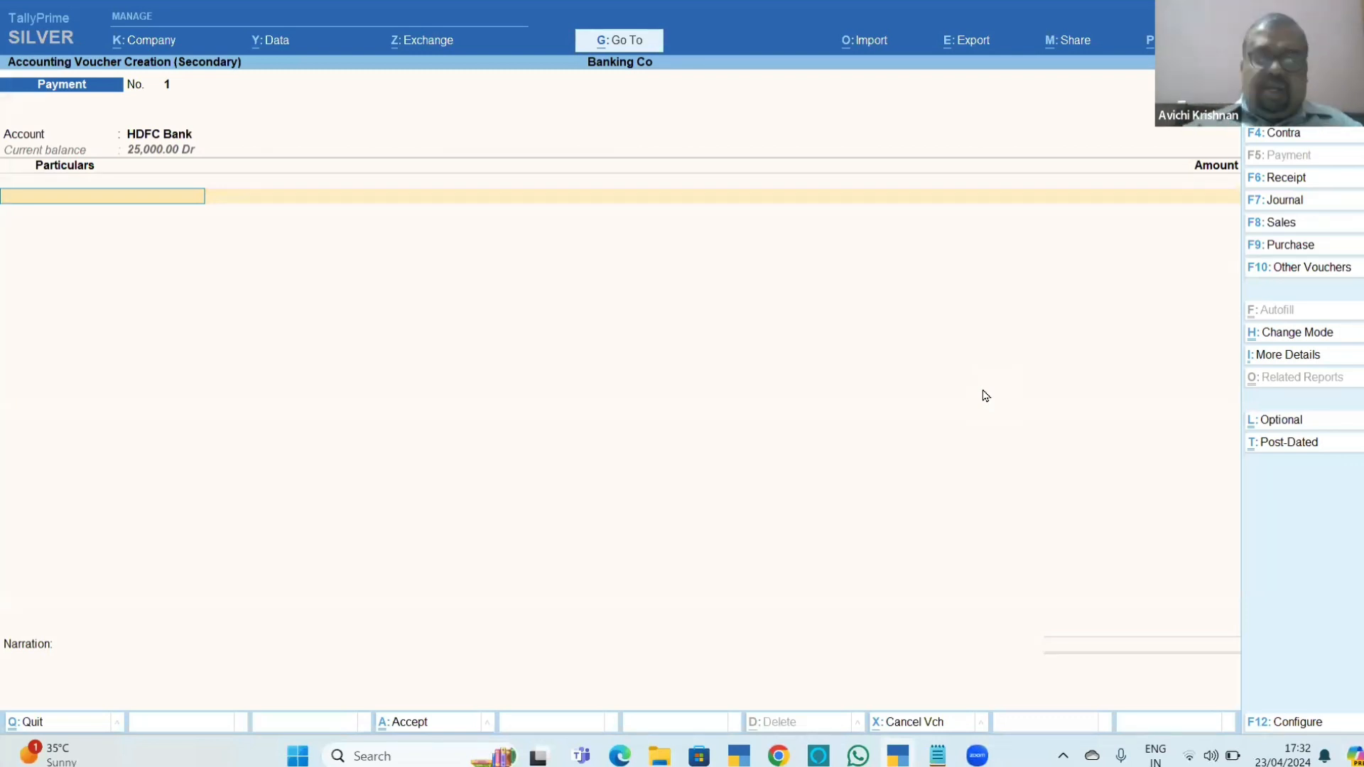
pyautogui.hotkey('alt', 'c')
pyautogui.write('Tra')
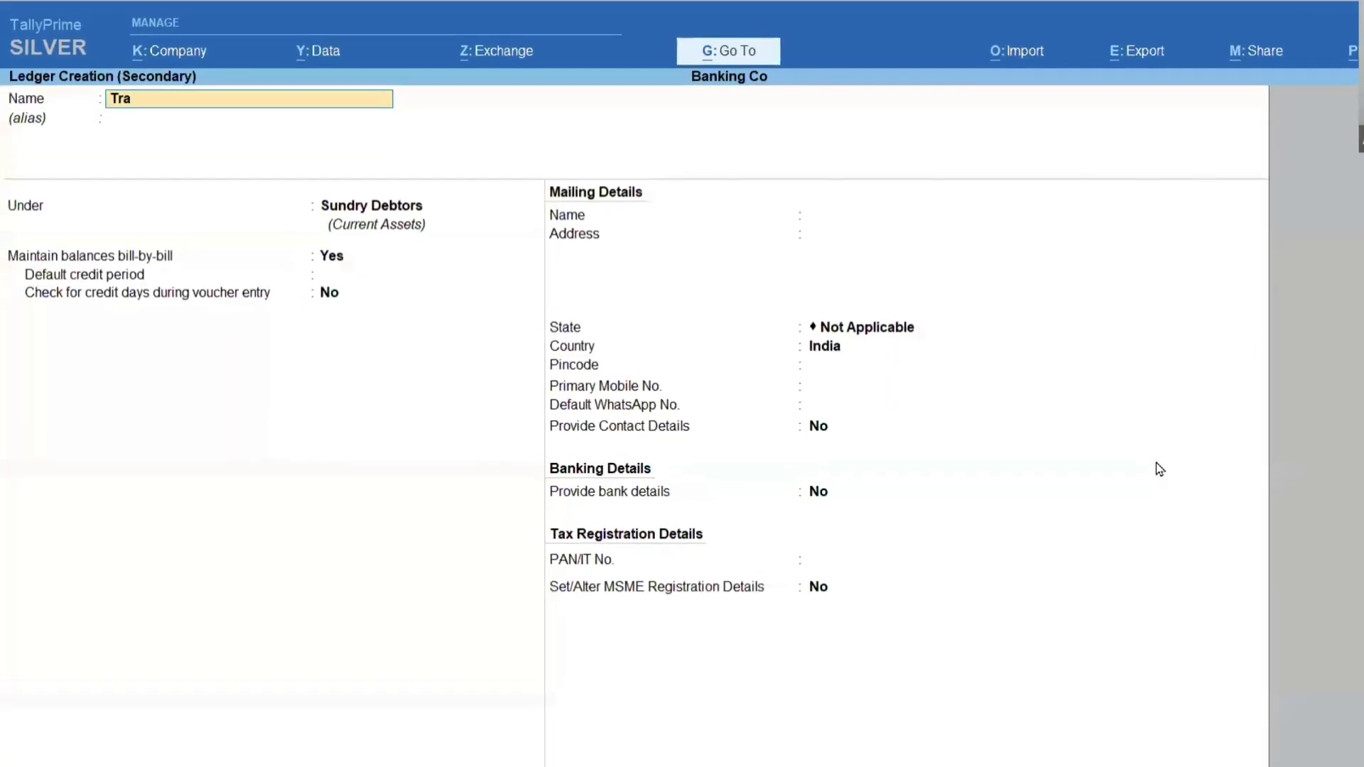
pyautogui.write('velli')
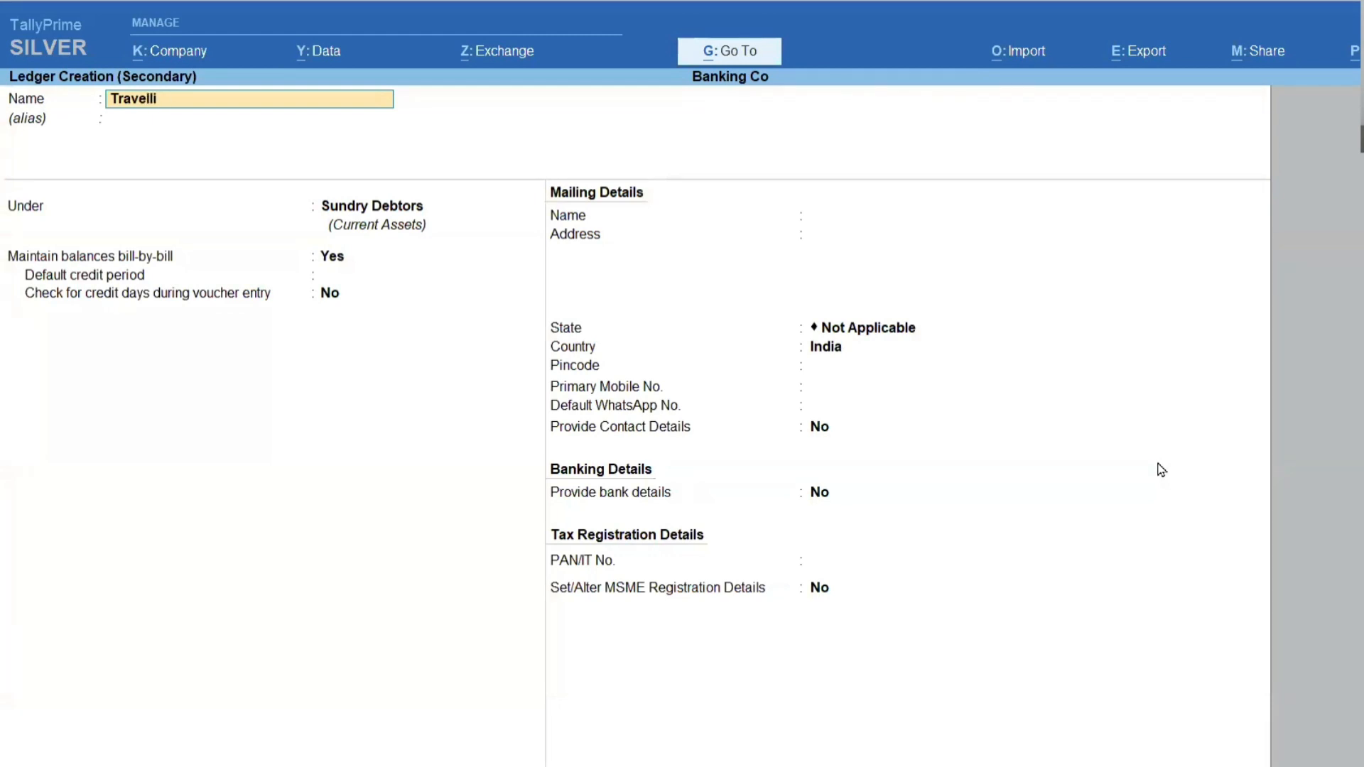
pyautogui.write('ng Exp')
pyautogui.press('Return')
pyautogui.write('ind')
pyautogui.press('Return')
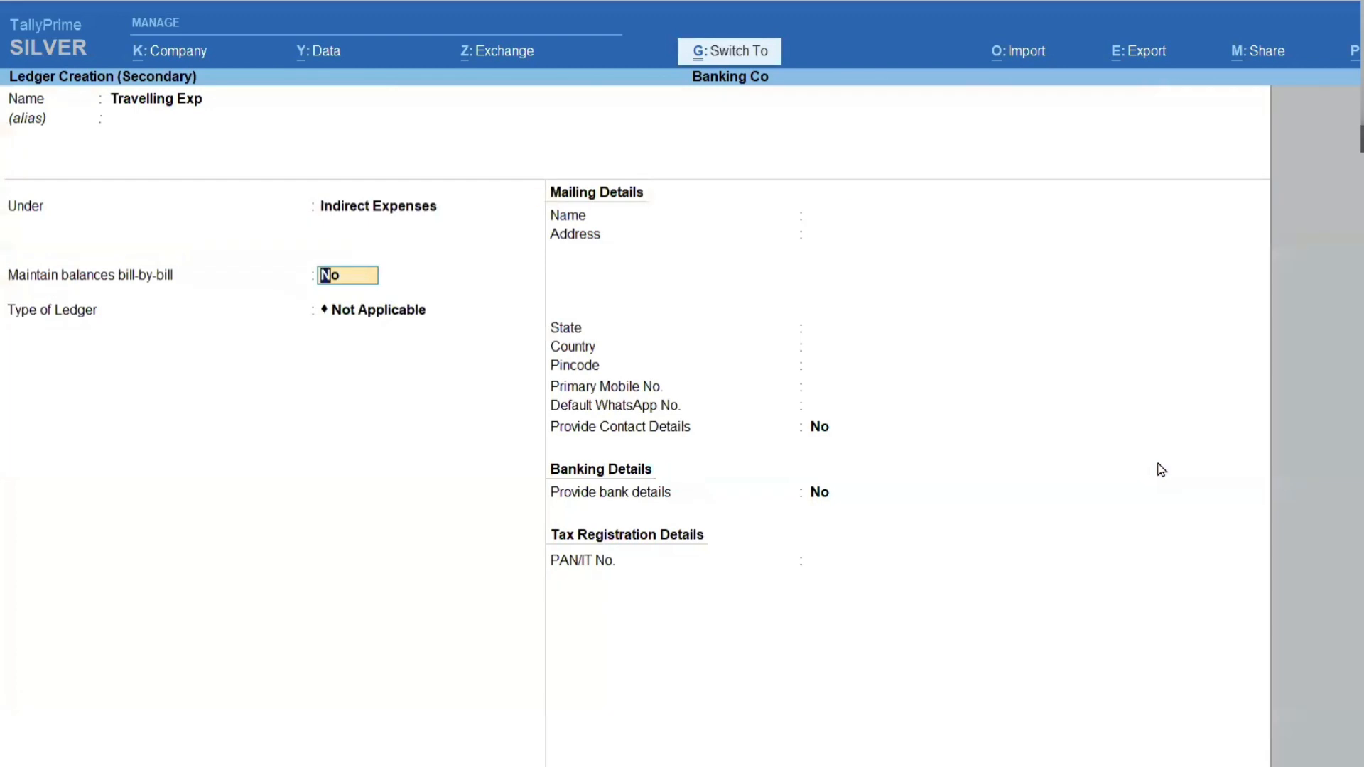
pyautogui.hotkey('ctrl', 'a')
# Enter 750 as the Travelling Exp amount and proceed to the HDFC Bank allocations.
pyautogui.write('750')
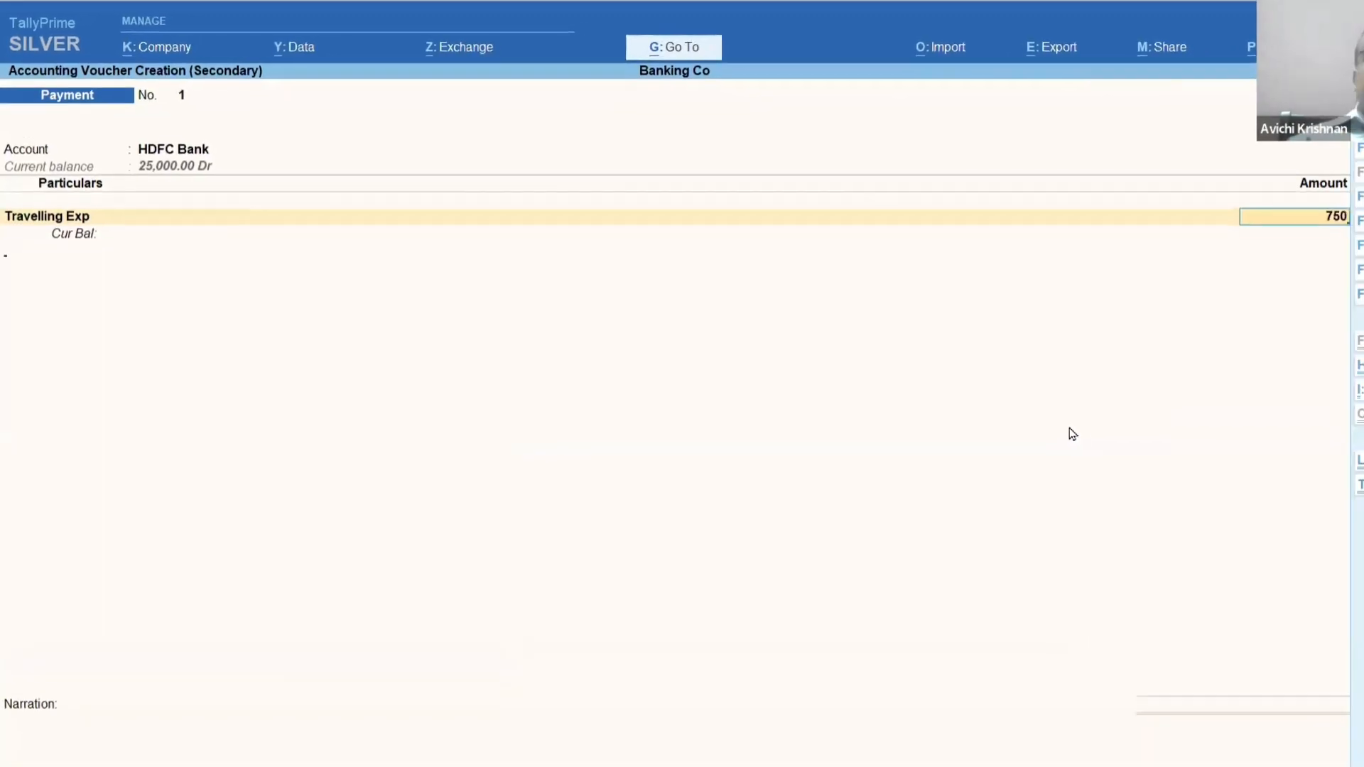
pyautogui.press('Return')
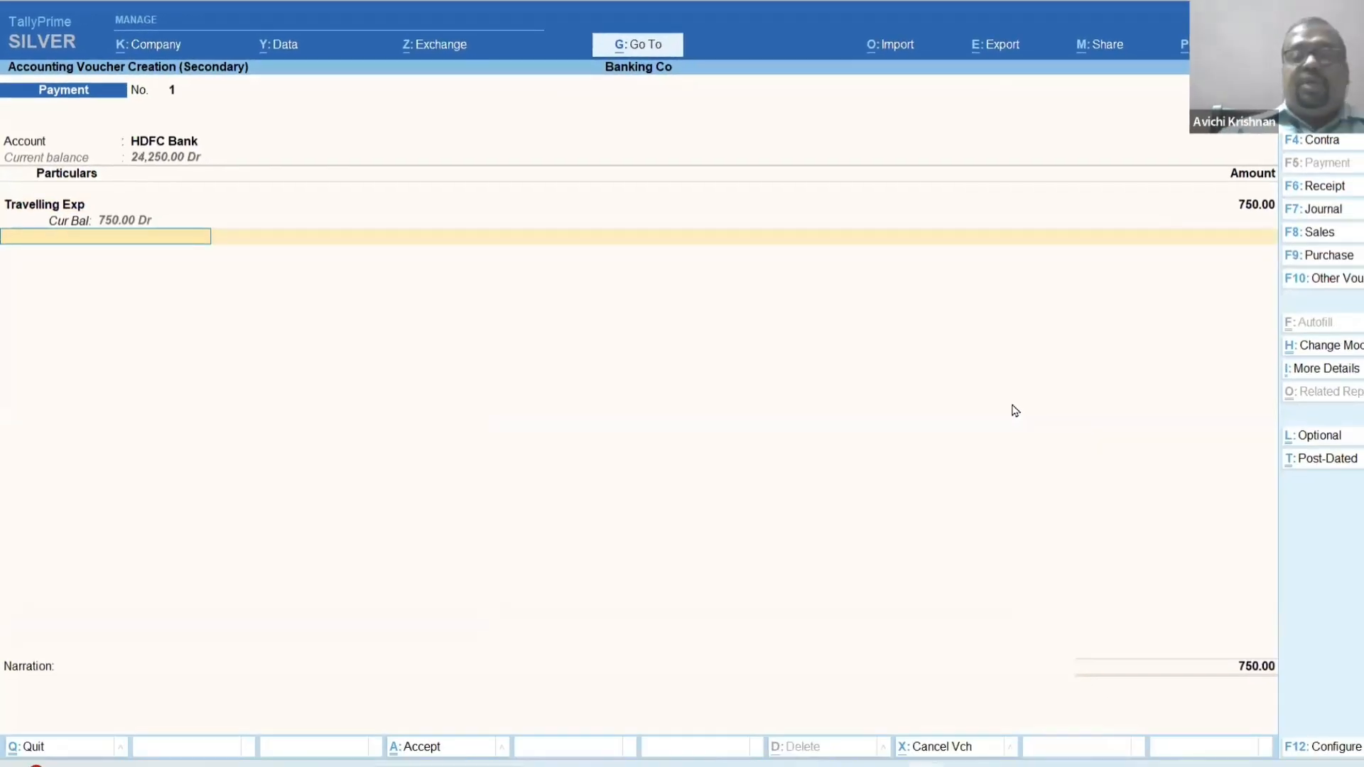
pyautogui.press('Return')
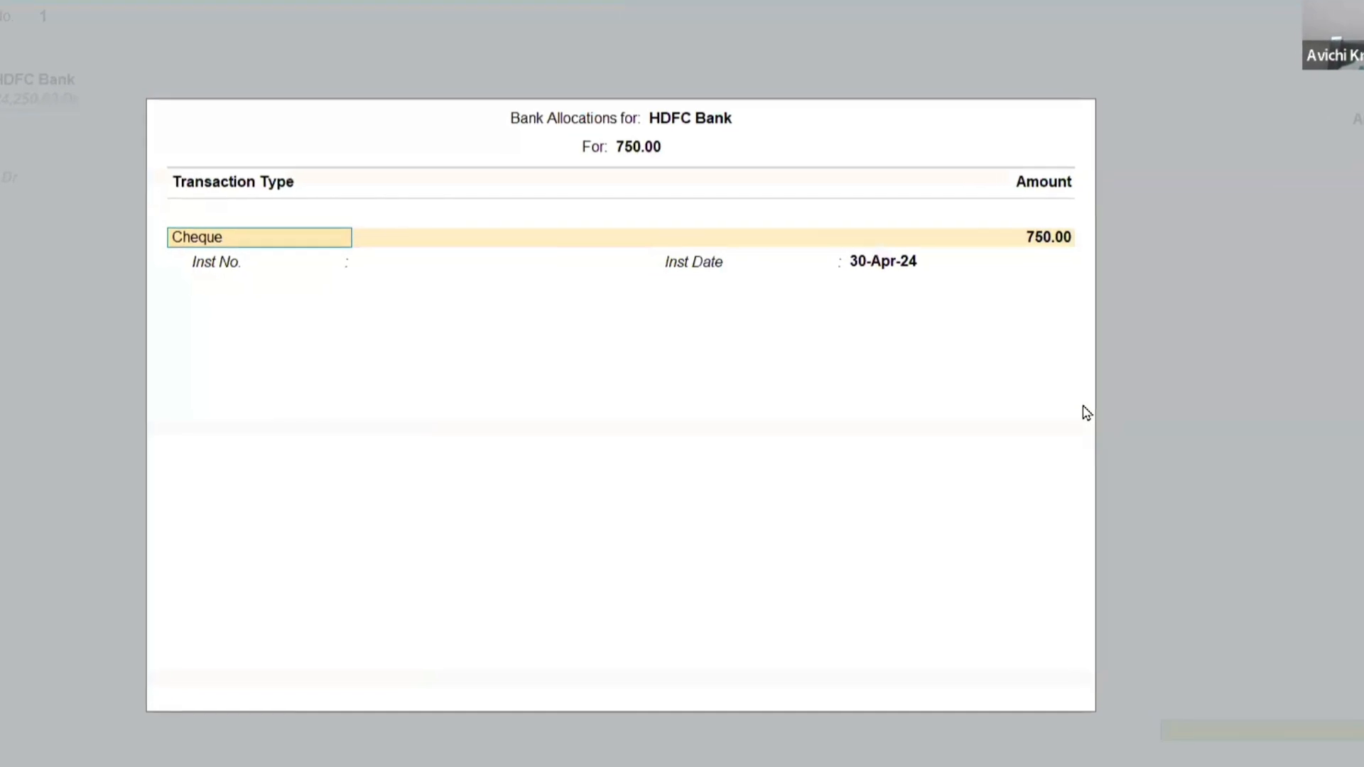
pyautogui.press('F12')
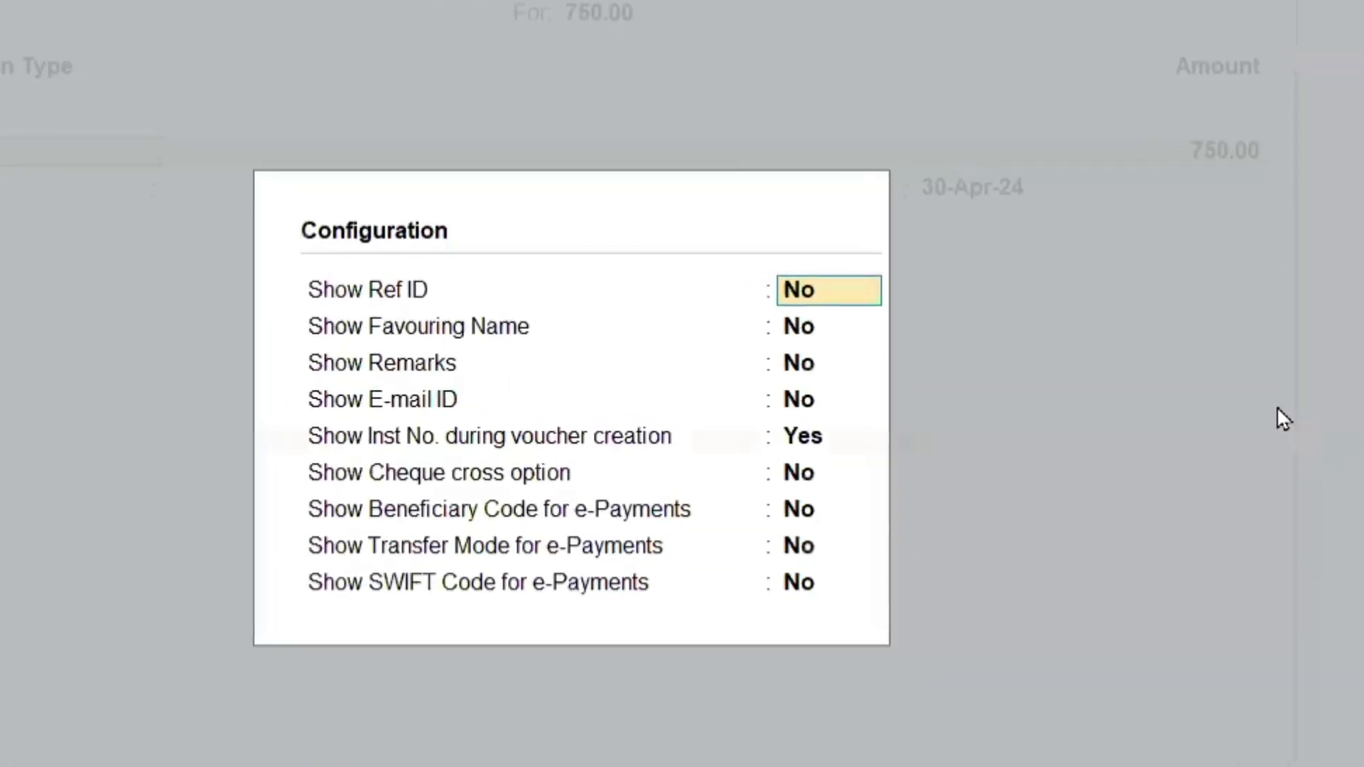
pyautogui.press('Escape')
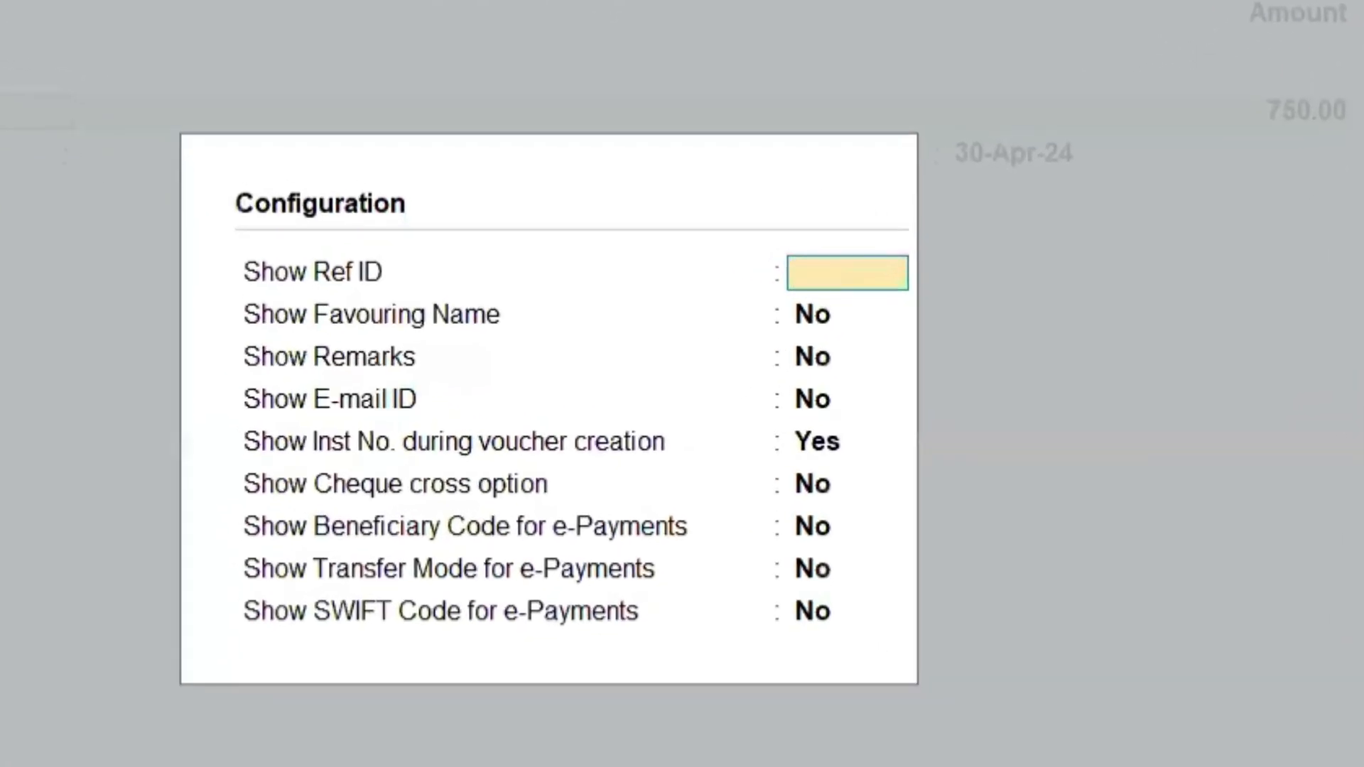
pyautogui.press('Escape')
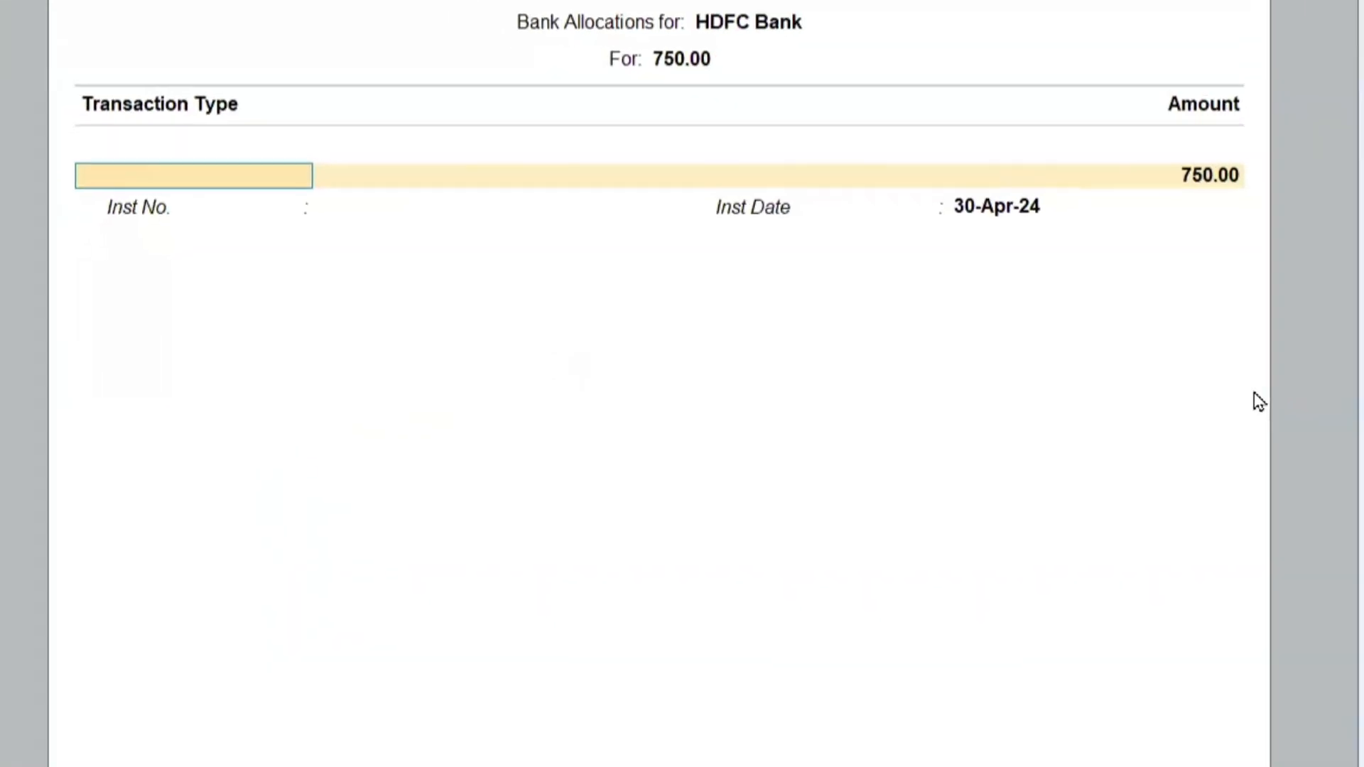
# Allocate the payment to cheque number 123451 dated 30-Apr-24.
pyautogui.press('Return')
pyautogui.press('Return')
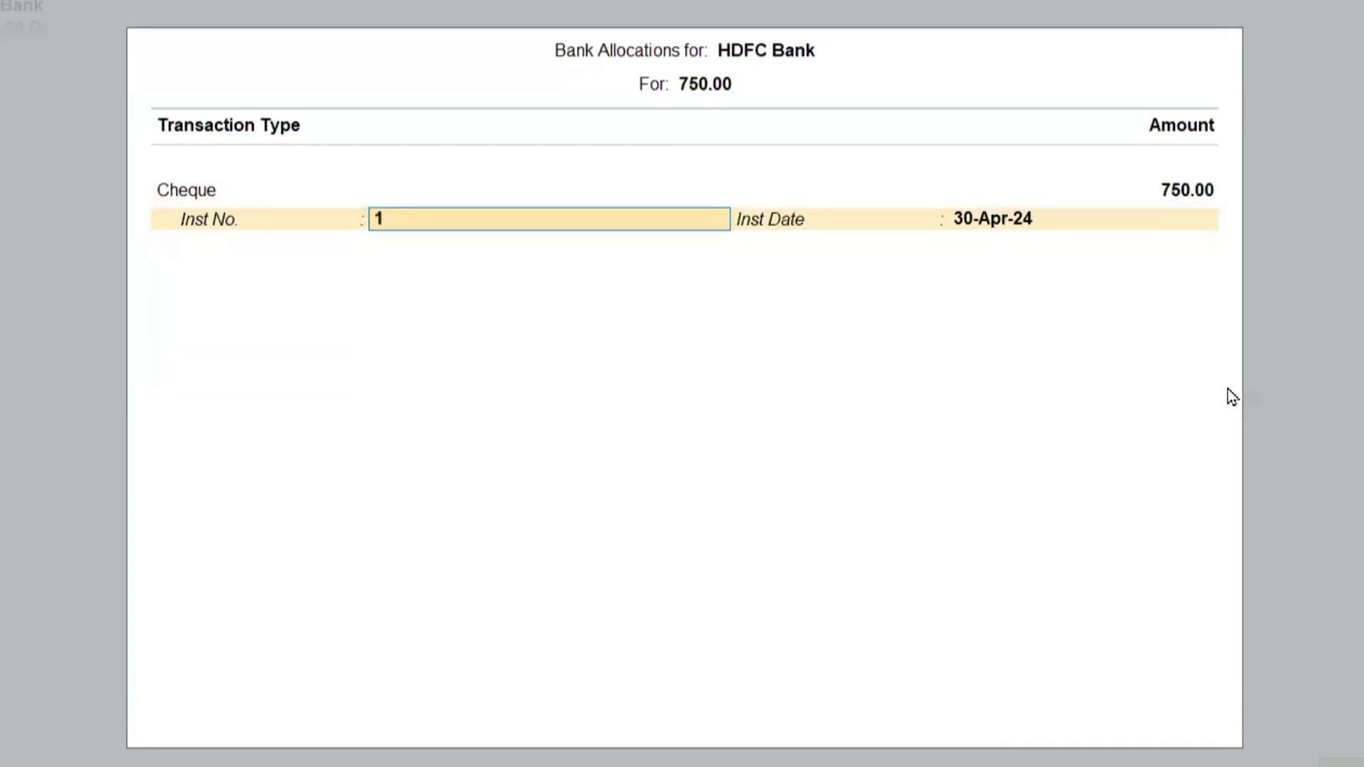
pyautogui.press('Return')
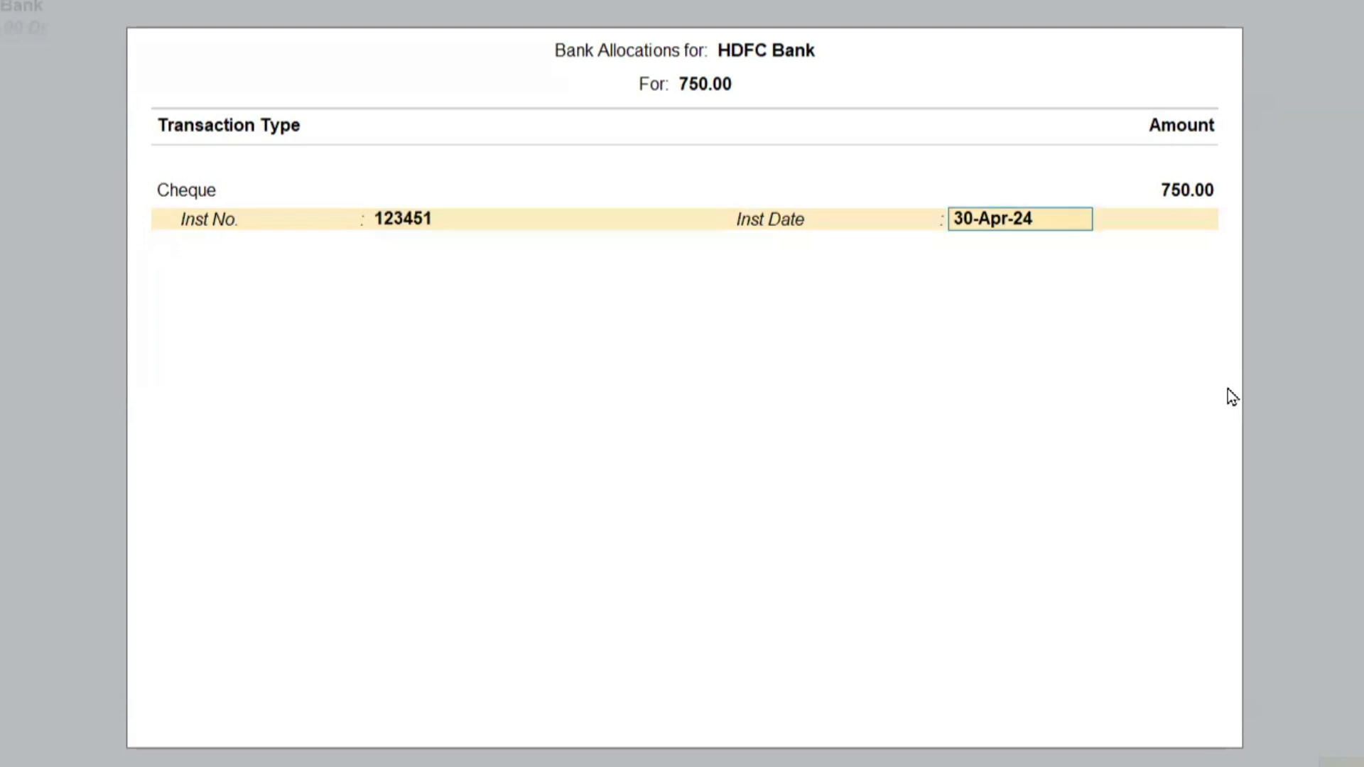
pyautogui.press('Return')
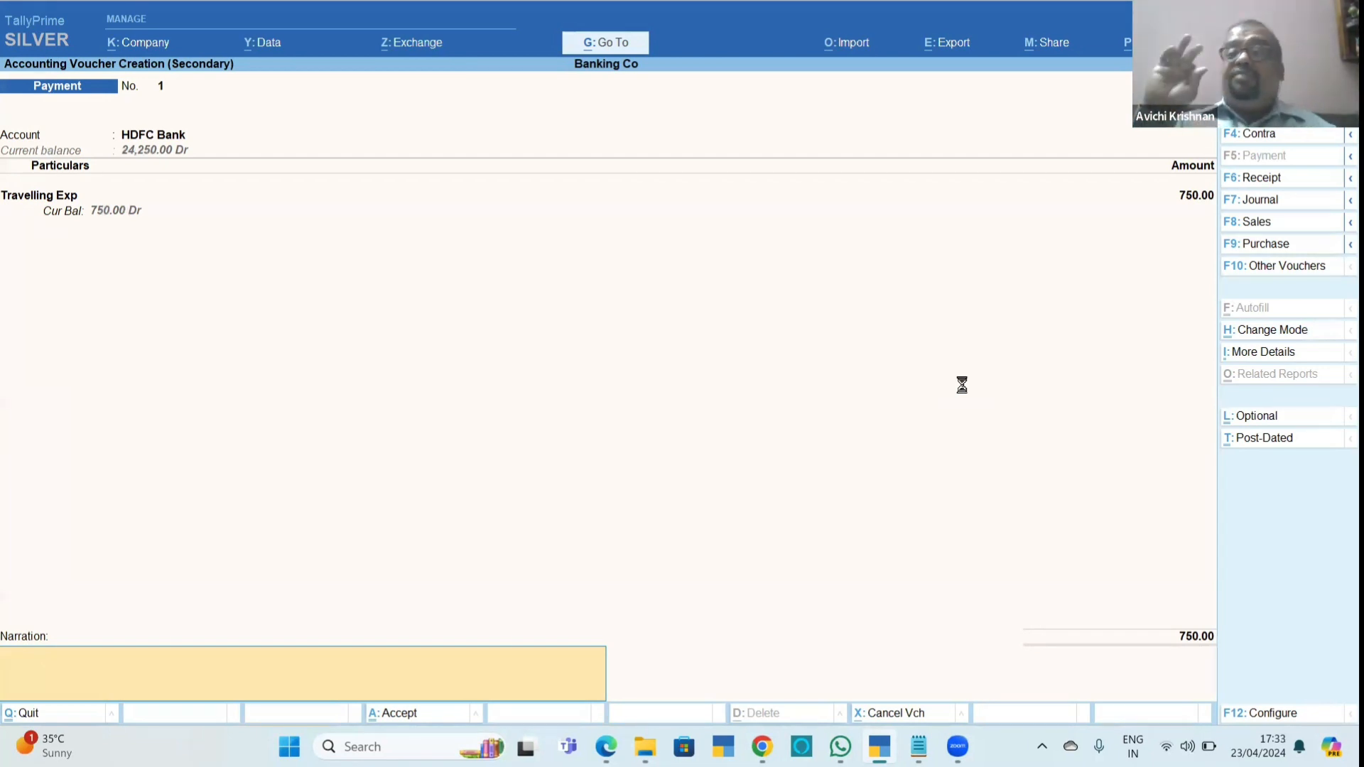
# Reopen the HDFC Bank allocations of the payment and set Show Favouring Name to Yes in their configuration.
pyautogui.press('BackSpace')
pyautogui.press('Return')
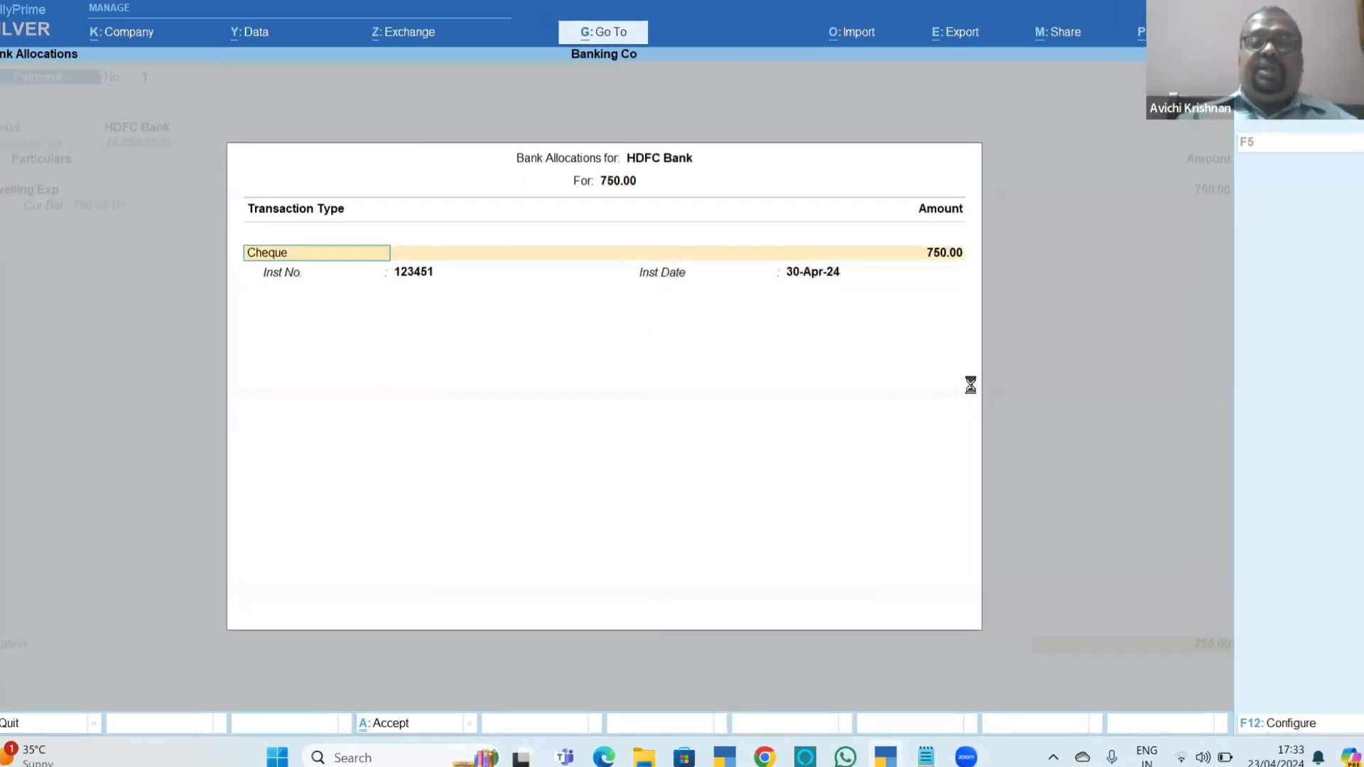
pyautogui.press('F12')
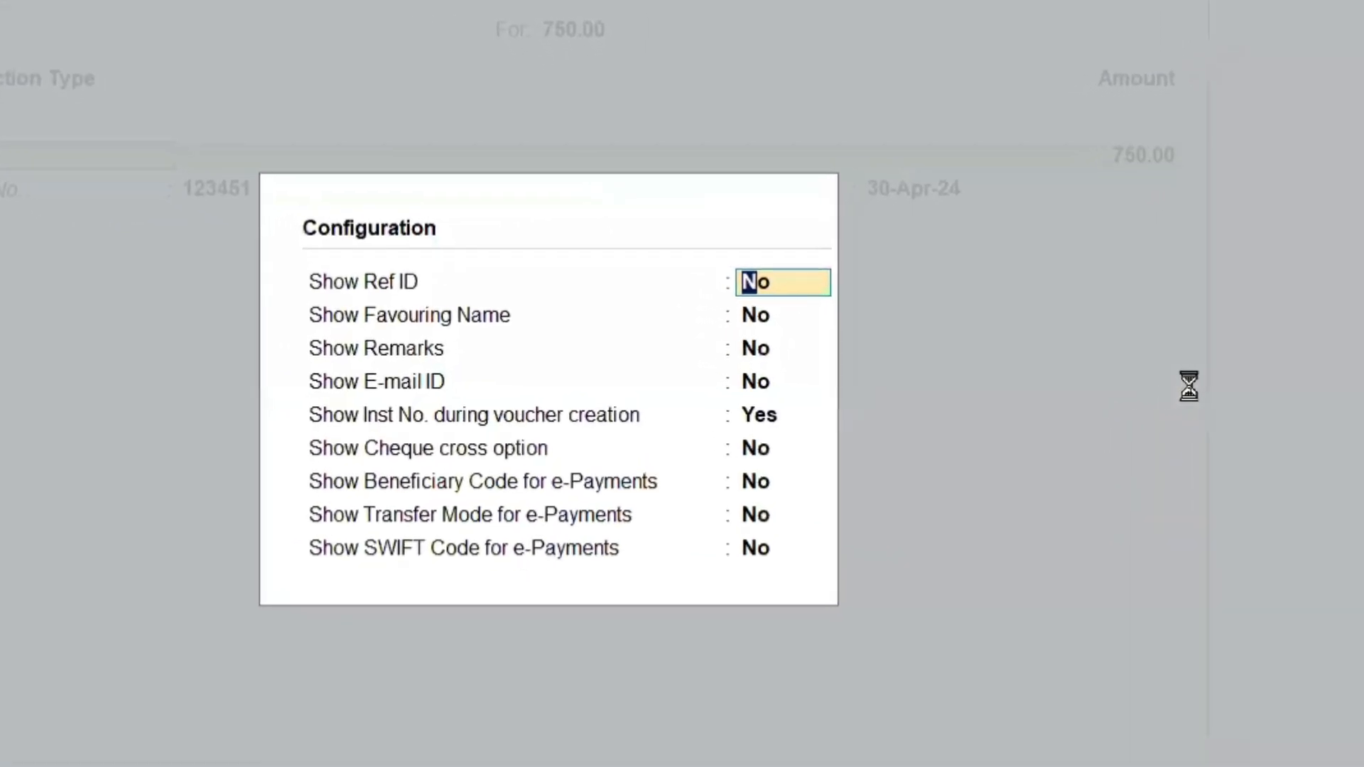
pyautogui.press('Return')
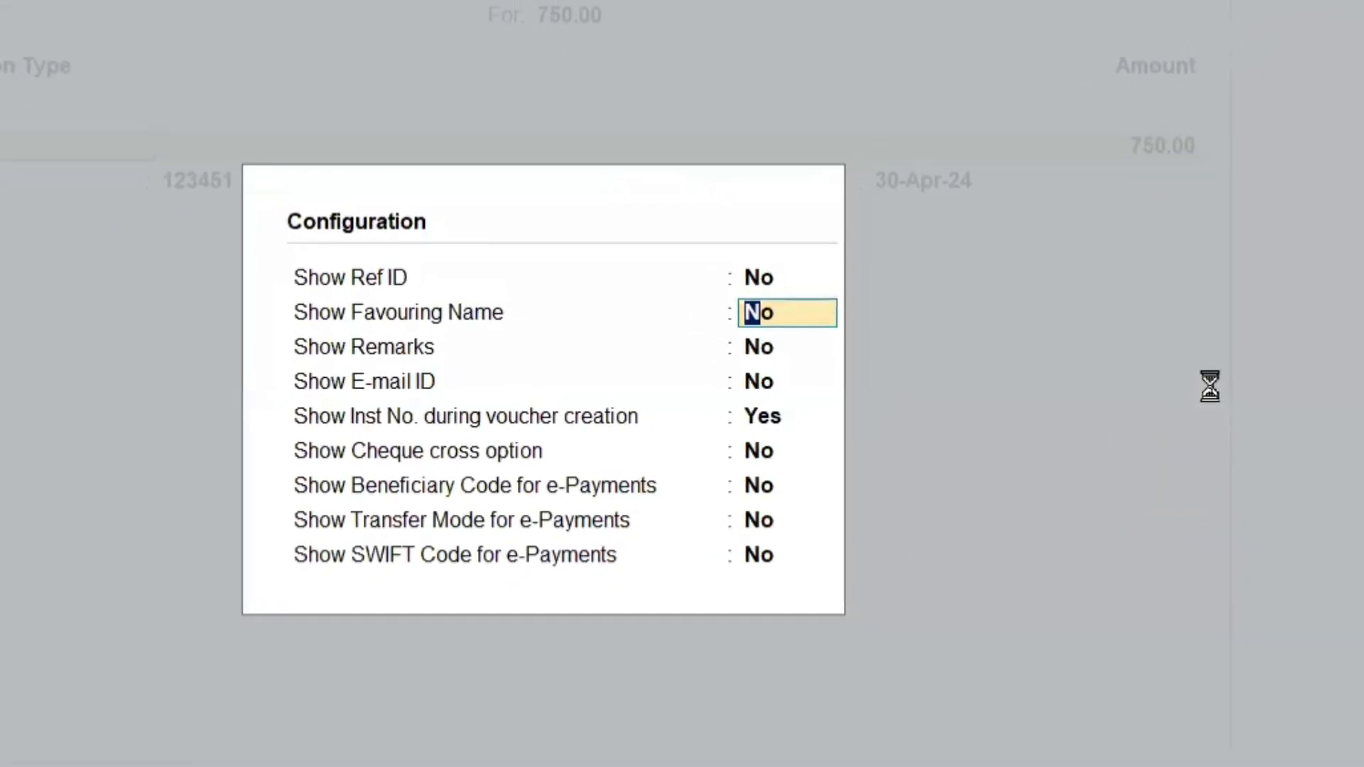
pyautogui.write('y')
pyautogui.press('Return')
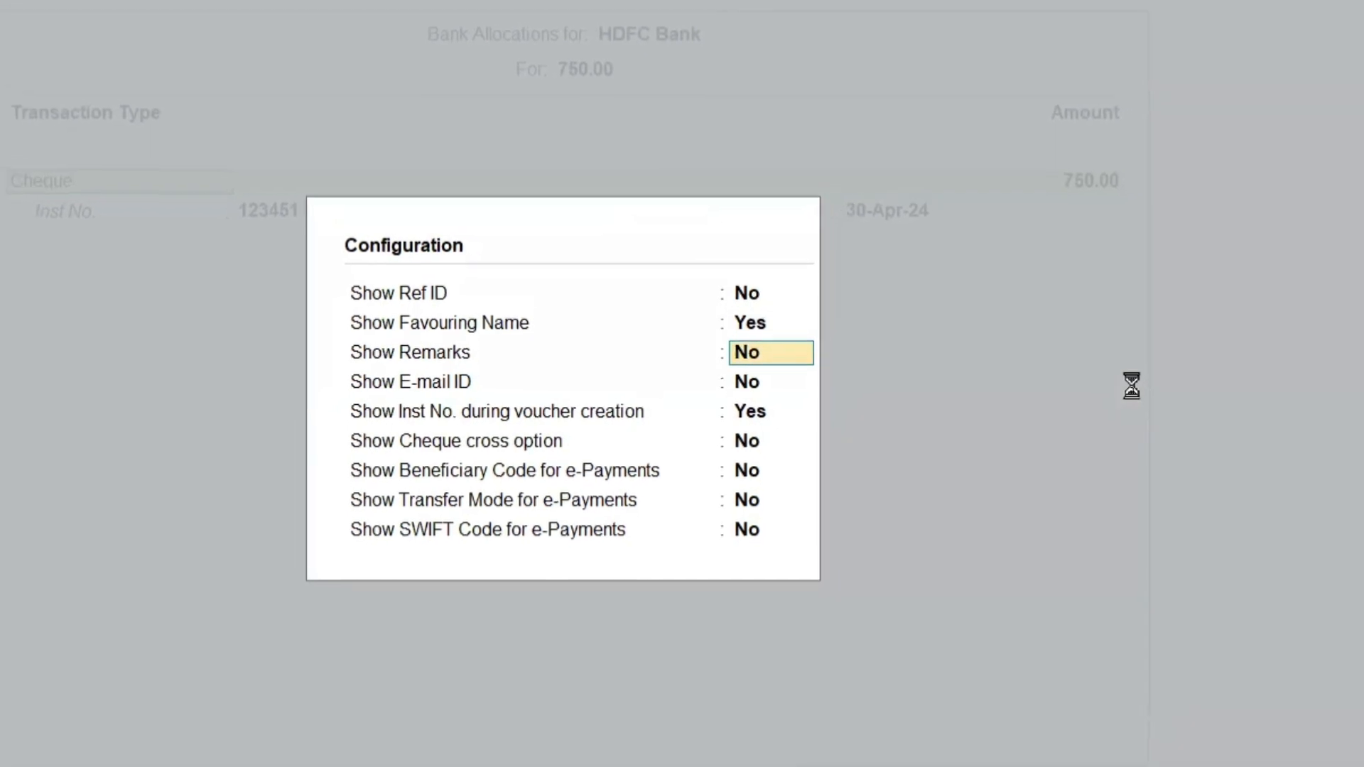
pyautogui.hotkey('ctrl', 'a')
# Replace the cheque's favouring name with the payee's name and save the payment voucher.
pyautogui.press('Return')
pyautogui.press('Return')
pyautogui.press('Return')
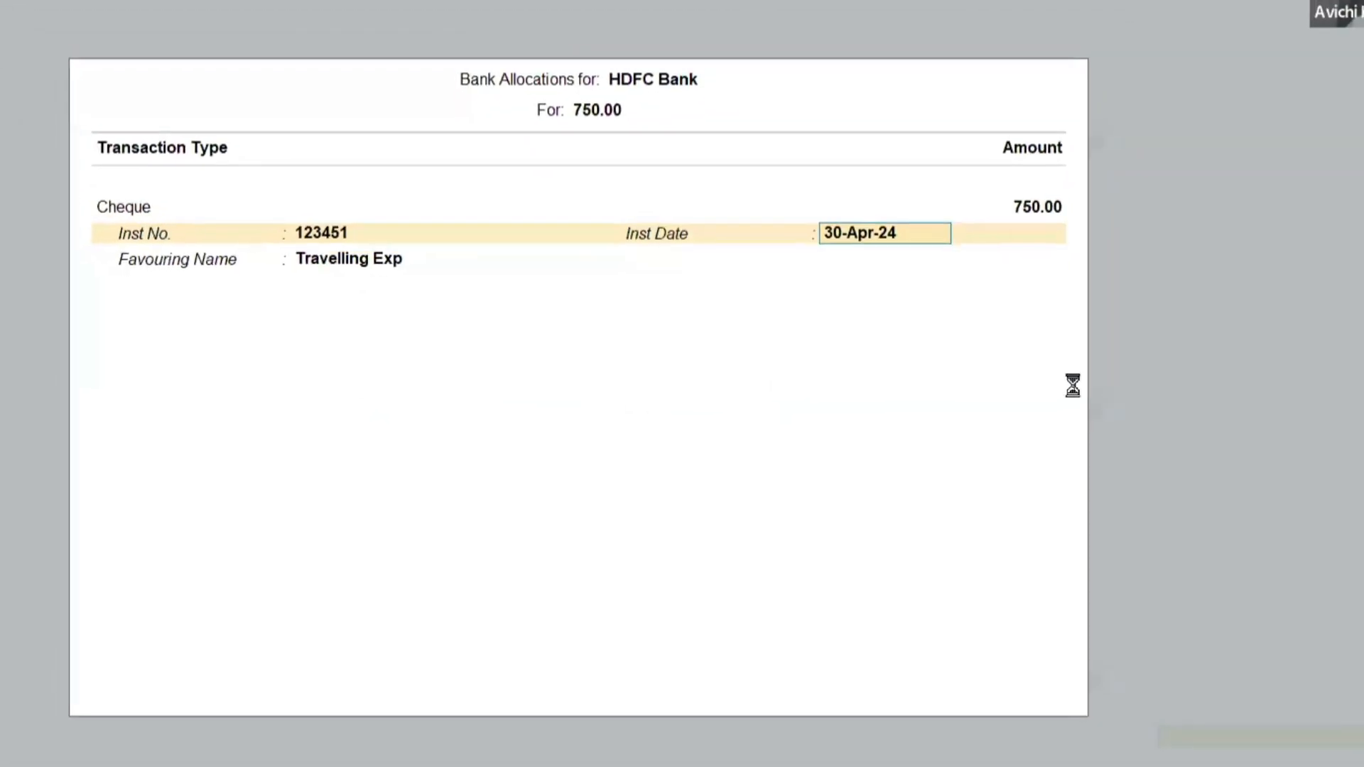
pyautogui.press('Return')
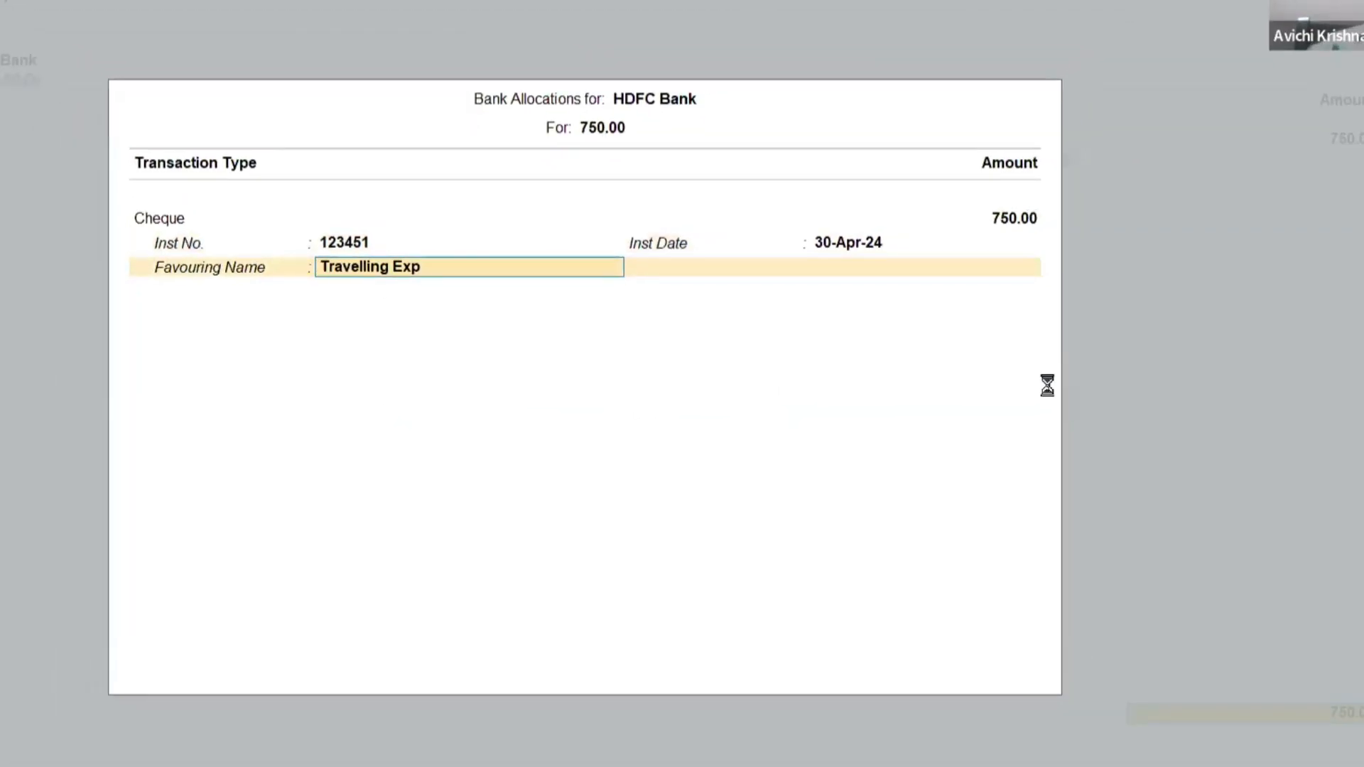
pyautogui.write('Ramesh')
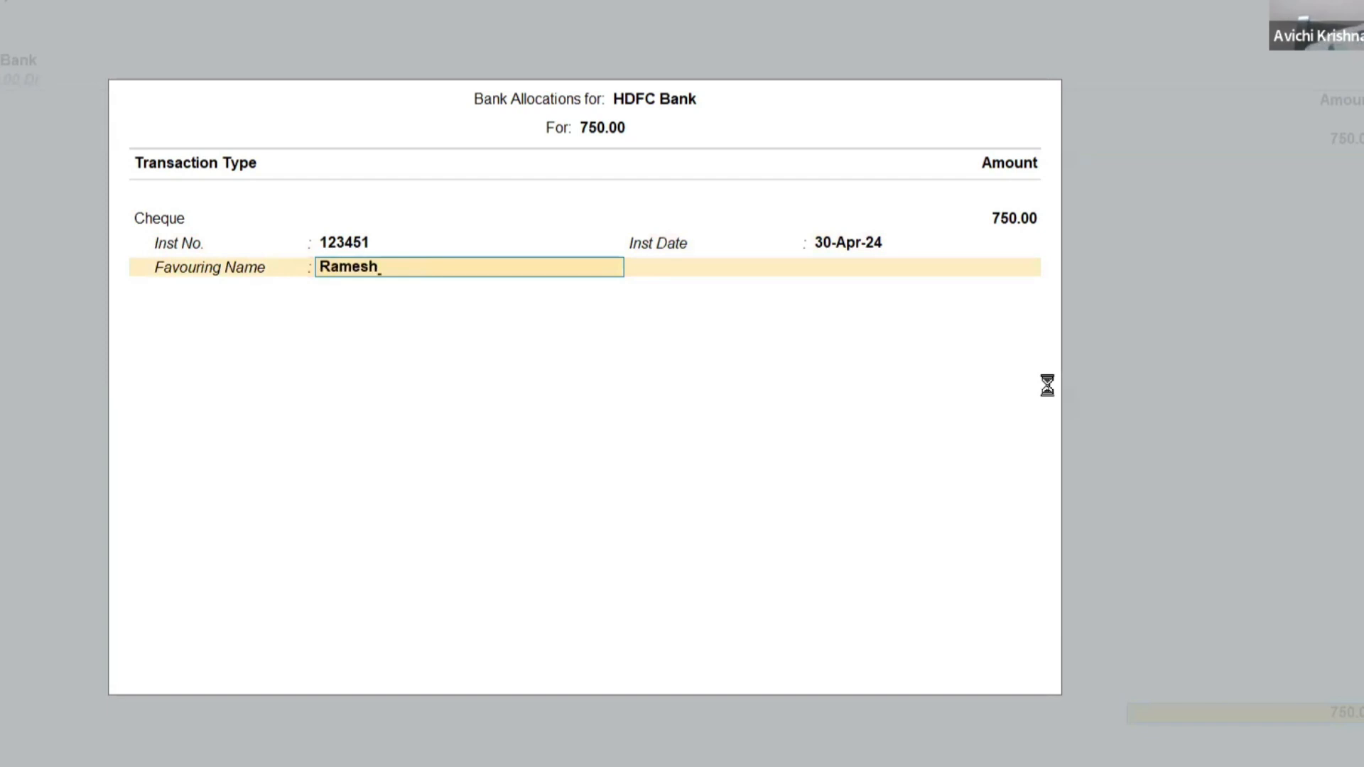
pyautogui.press('Return')
pyautogui.press('Return')
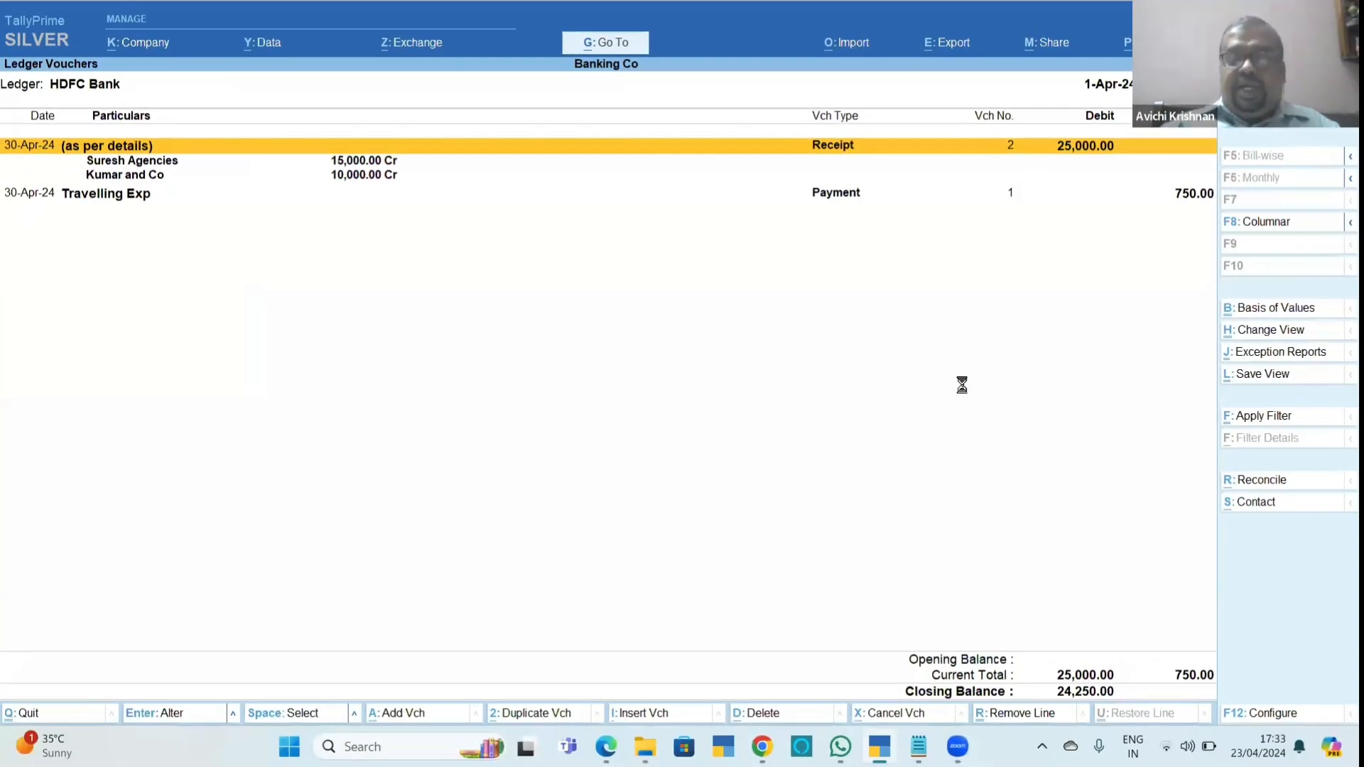
# Configure the HDFC Bank ledger vouchers report to show the mode of payment and additional bank details.
pyautogui.press('F12')
pyautogui.press('Return')
pyautogui.press('Return')
pyautogui.press('Return')
pyautogui.press('Return')
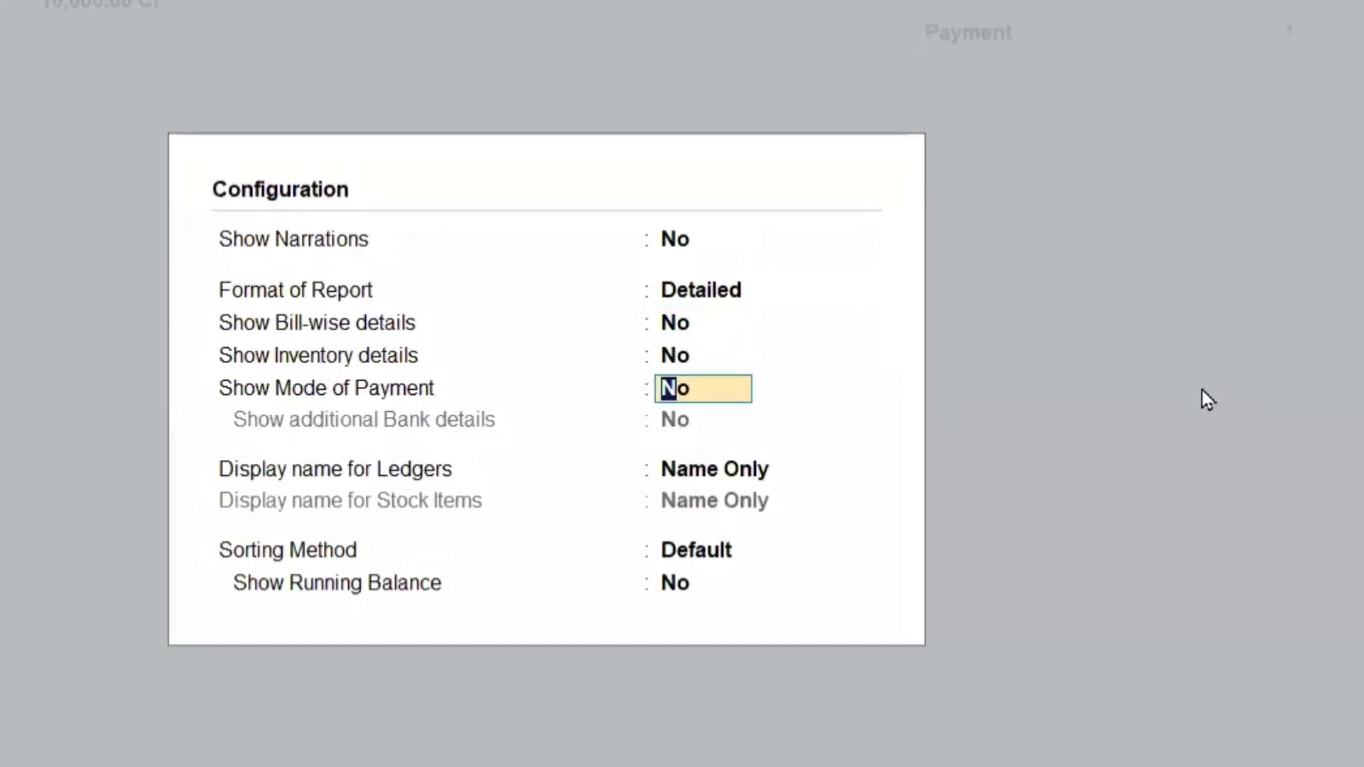
pyautogui.write('y')
pyautogui.press('Return')
pyautogui.write('y')
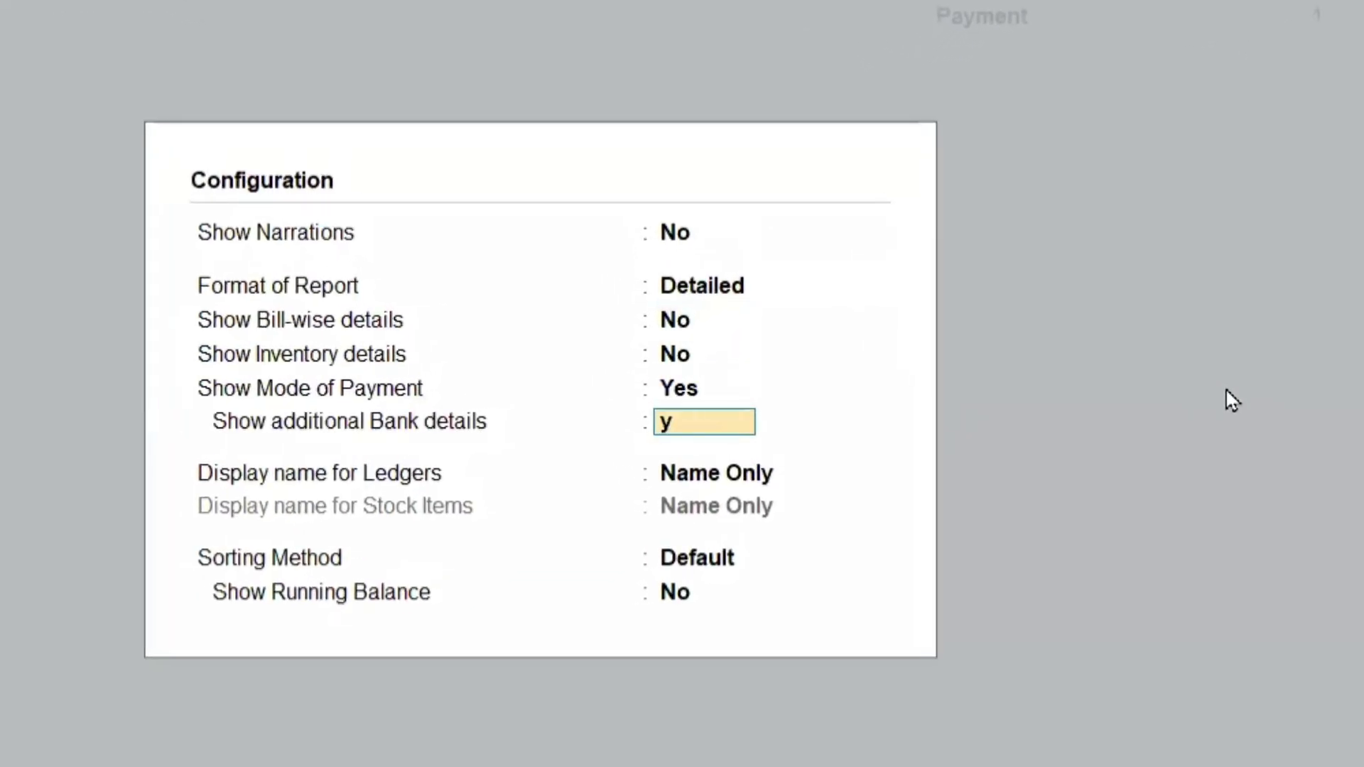
pyautogui.press('Return')
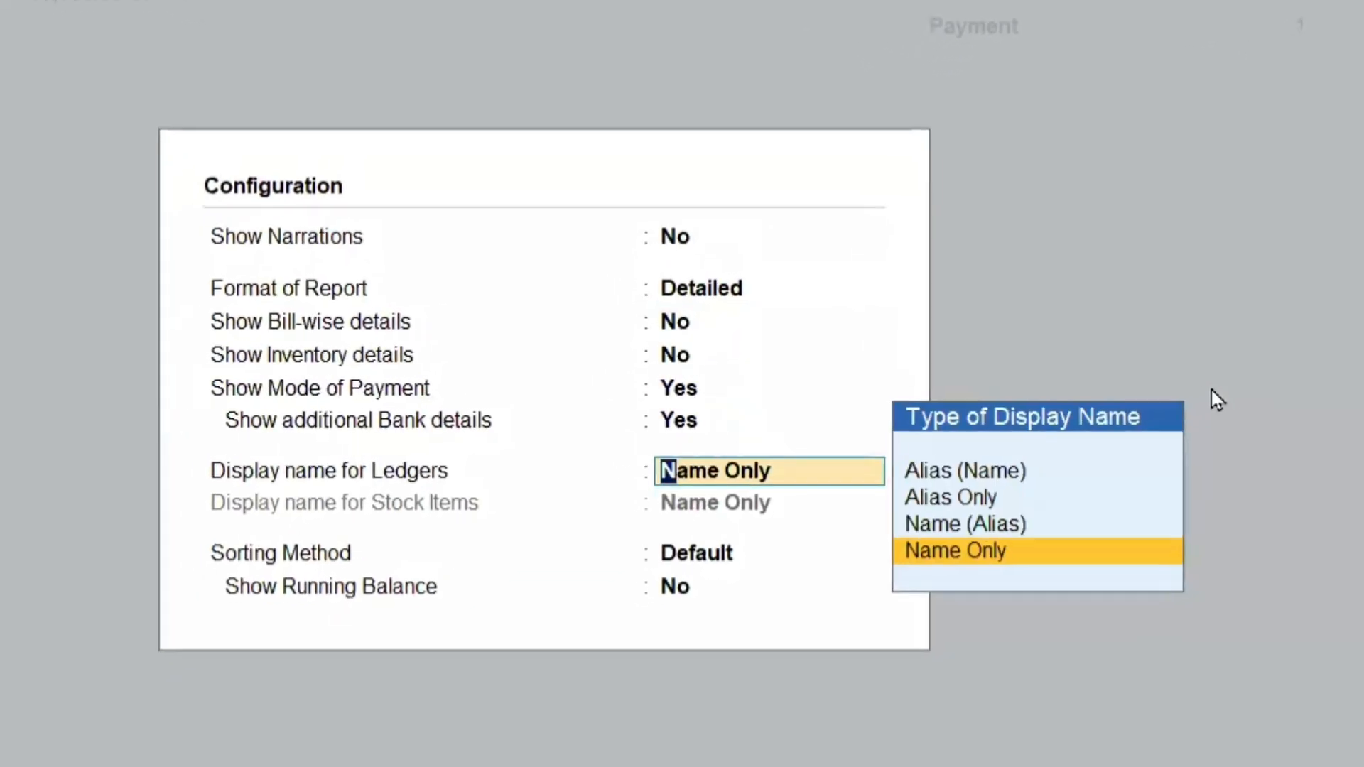
pyautogui.hotkey('ctrl', 'a')
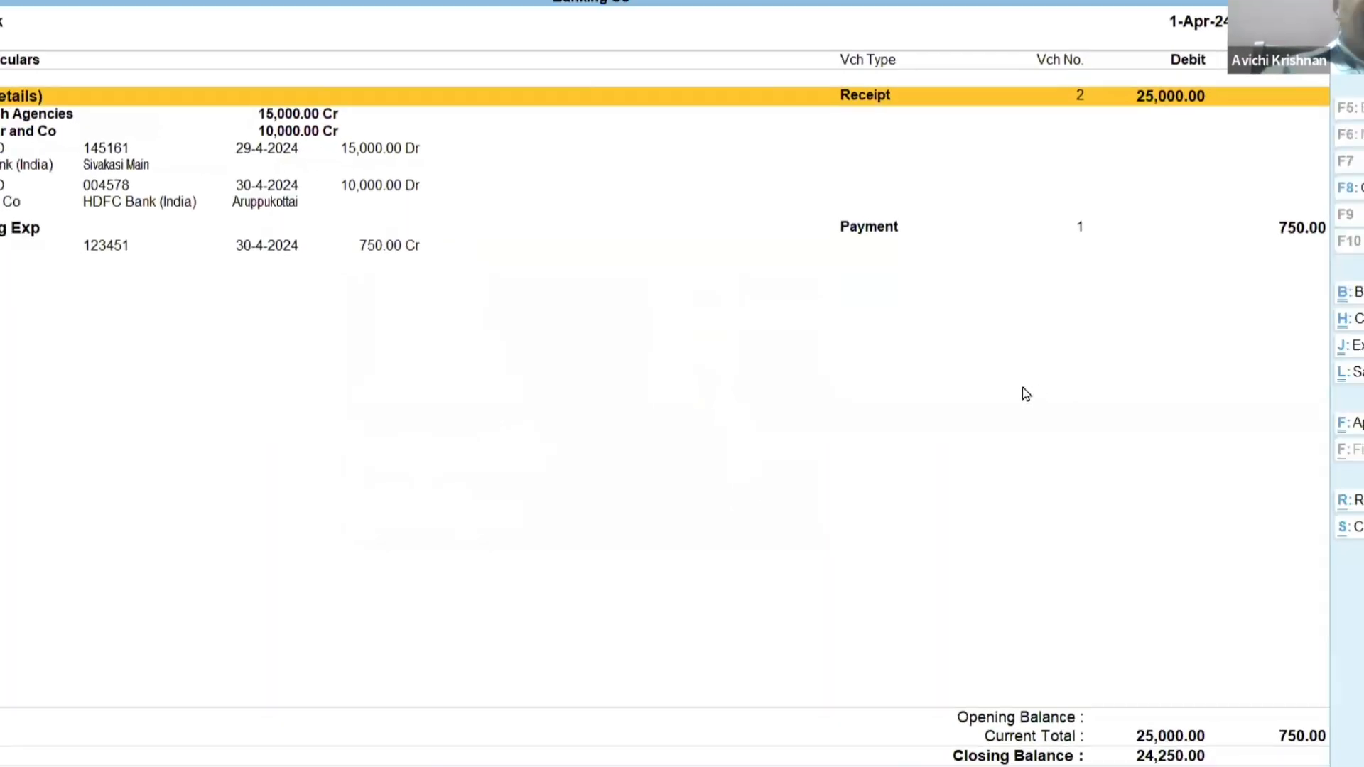
# Examine the cheque number, date and favouring name of payment 1 in the HDFC Bank ledger vouchers.
pyautogui.press('Down')
pyautogui.press('Down')
pyautogui.press('Down')
pyautogui.press('Down')
pyautogui.press('Down')
pyautogui.press('Down')
pyautogui.press('Down')
pyautogui.press('Down')
pyautogui.press('Down')
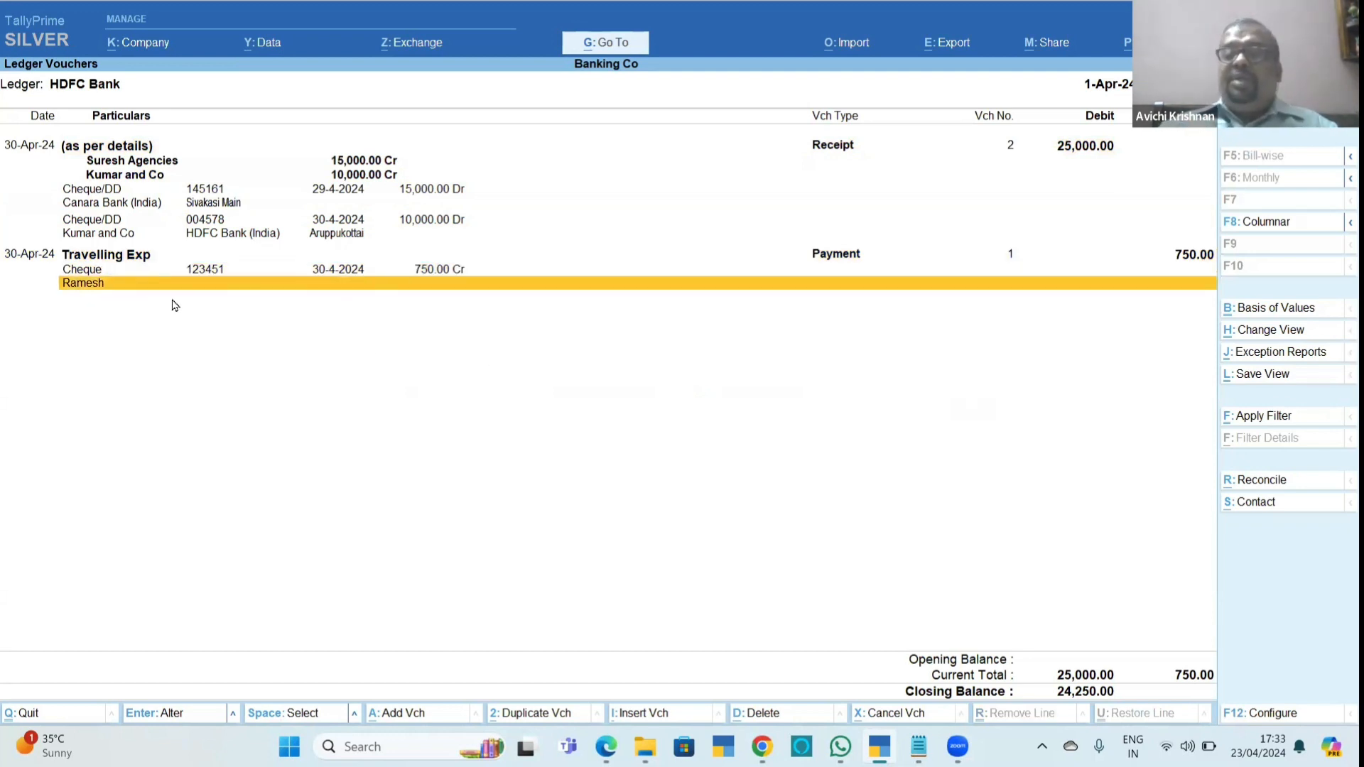
pyautogui.press('Return')
# Switch to Chapter_11_Banking.pdf and read the single-cheque payment example and section 11.2.5 on payment vouchers for multiple cheques.
pyautogui.hotkey('alt', 'Tab')
pyautogui.hotkey('alt', 'Tab')
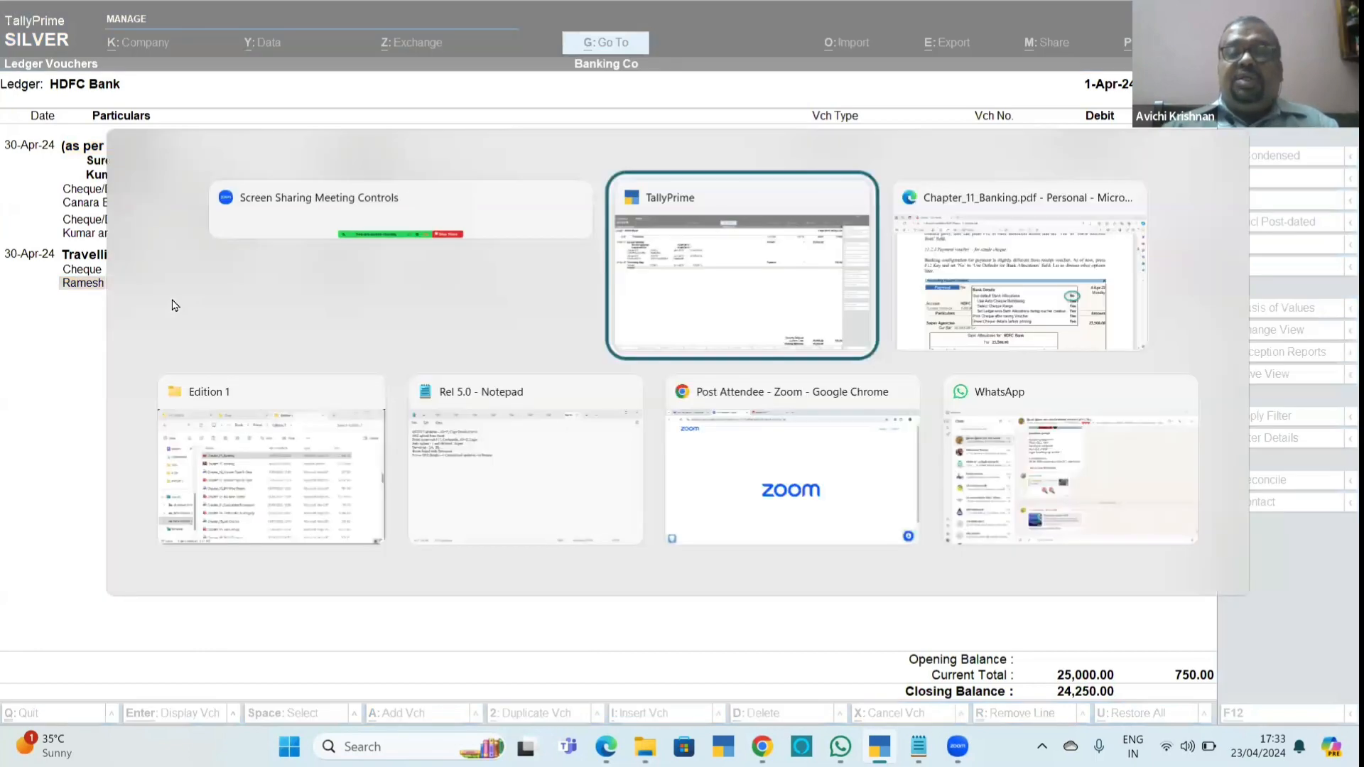
pyautogui.scroll(-3, 172, 304)
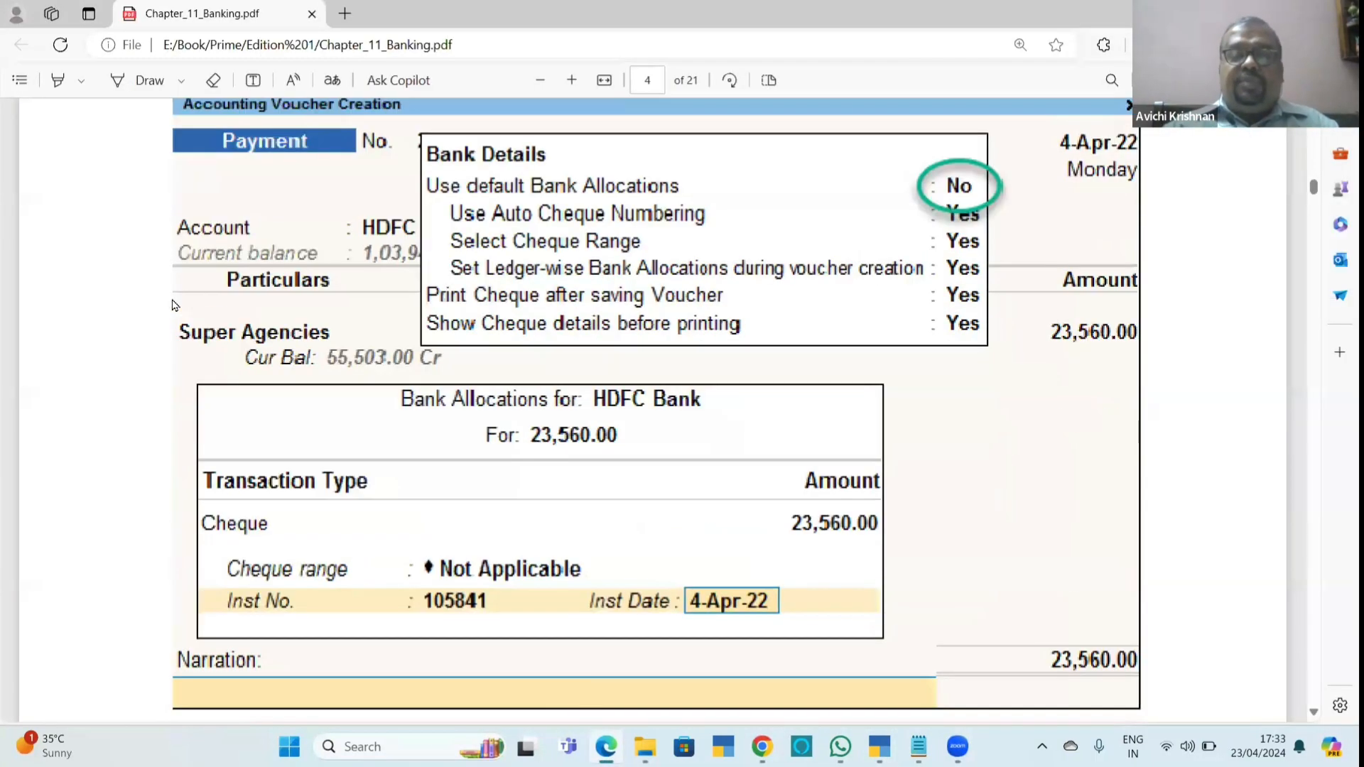
pyautogui.scroll(-10, 739, 446)
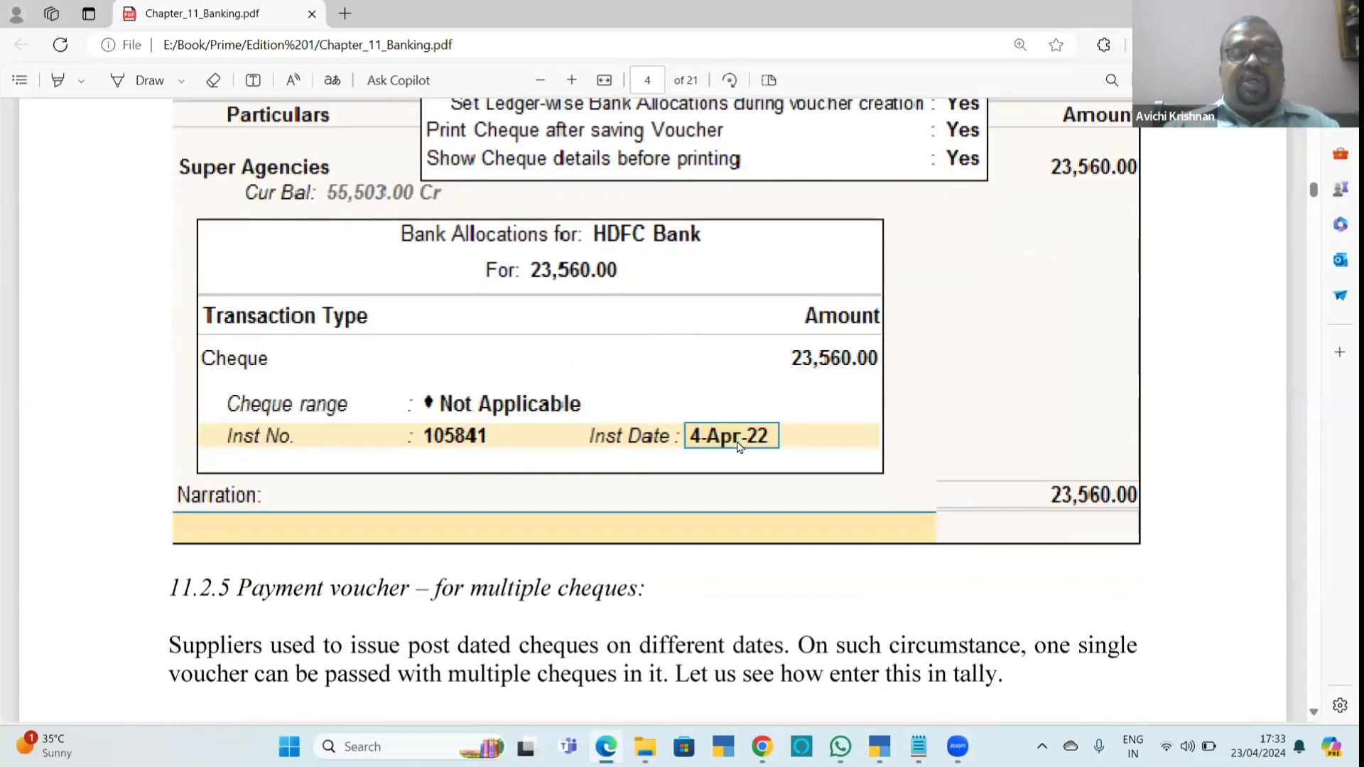
pyautogui.scroll(3, 739, 447)
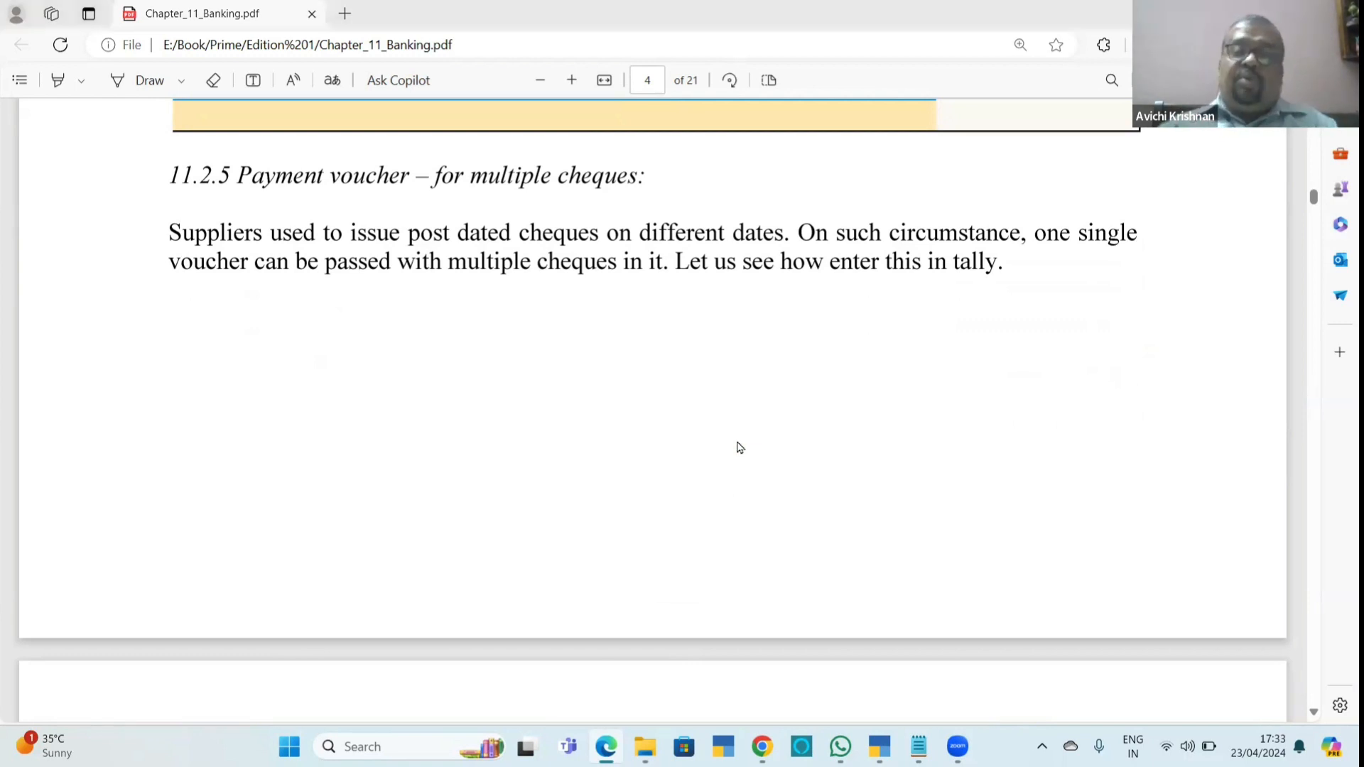
# Switch to TallyPrime, leave the HDFC Bank ledger vouchers and select Vouchers in the Gateway of Tally.
pyautogui.hotkey('alt', 'Tab')
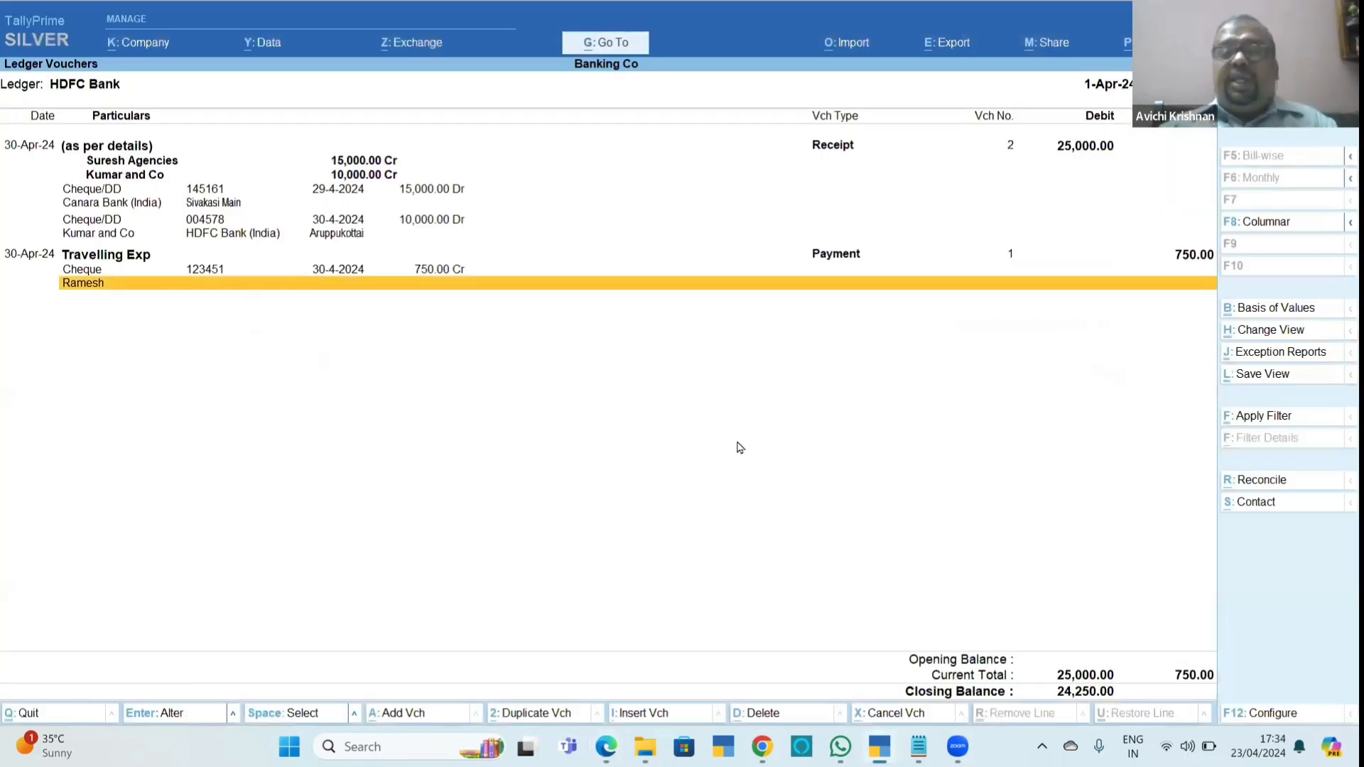
pyautogui.press('Escape')
pyautogui.press('Escape')
pyautogui.press('Escape')
pyautogui.press('Escape')
pyautogui.press('Escape')
pyautogui.press('Down')
pyautogui.press('Down')
pyautogui.press('Down')
pyautogui.press('Down')
pyautogui.press('Down')
pyautogui.press('Down')
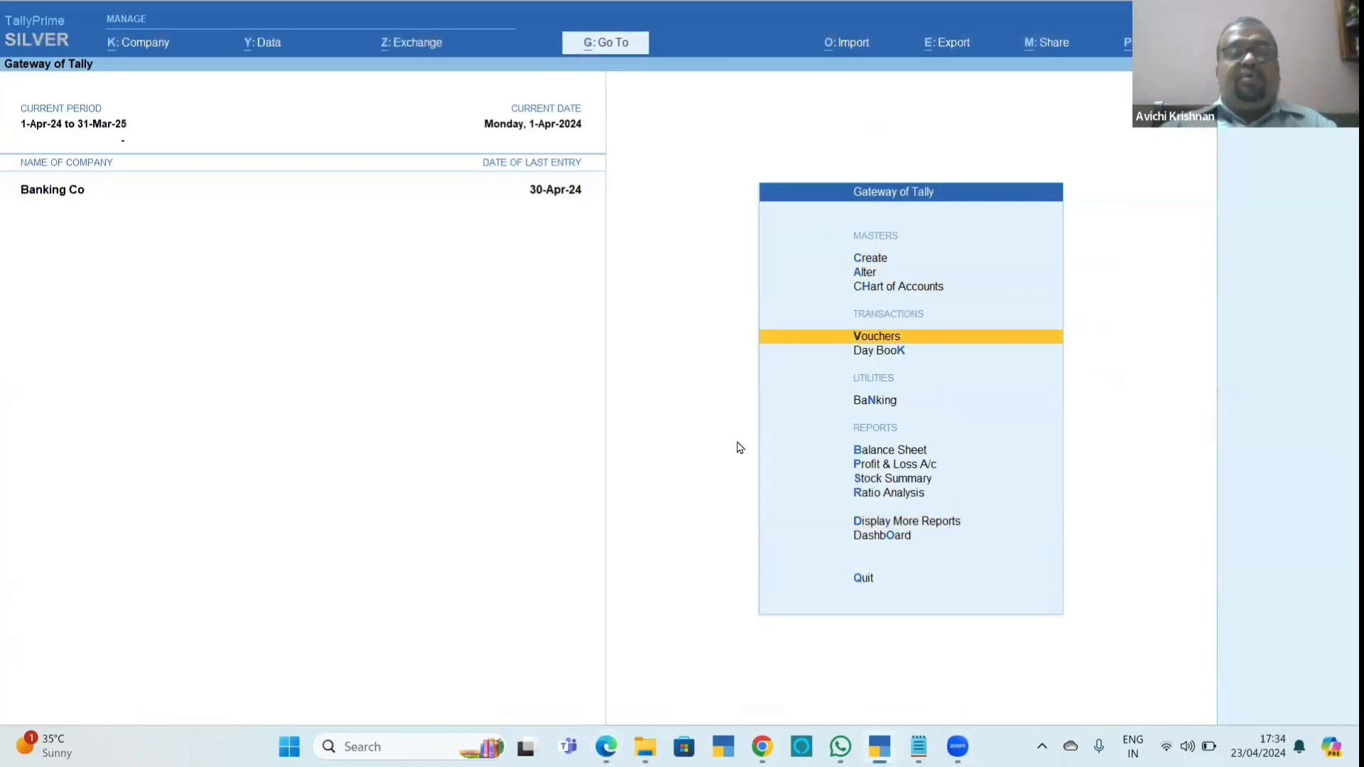
# Start a payment voucher with HDFC Bank as the account.
pyautogui.press('Return')
pyautogui.write('H')
pyautogui.press('Return')
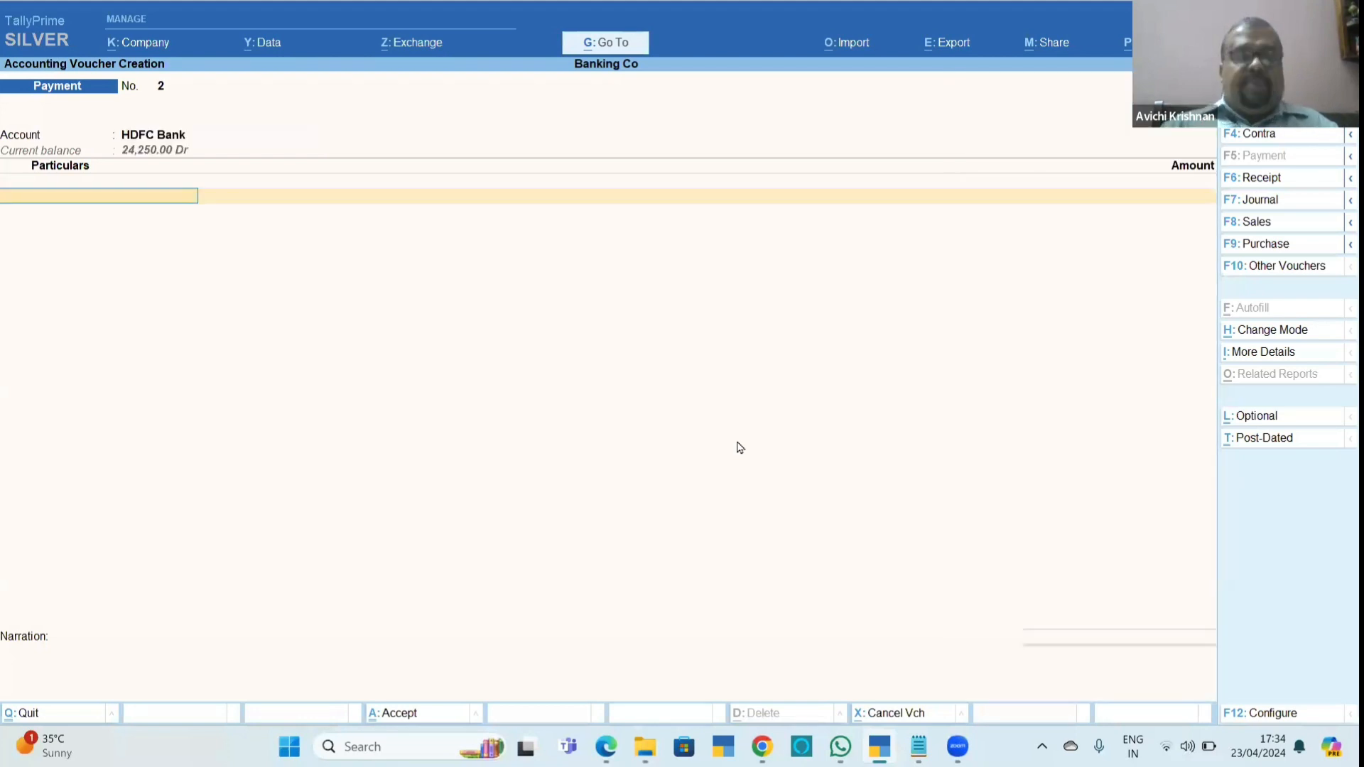
# Create and save a ledger named ABC Suppliers under Sundry Creditors from within the payment voucher.
pyautogui.hotkey('alt', 'c')
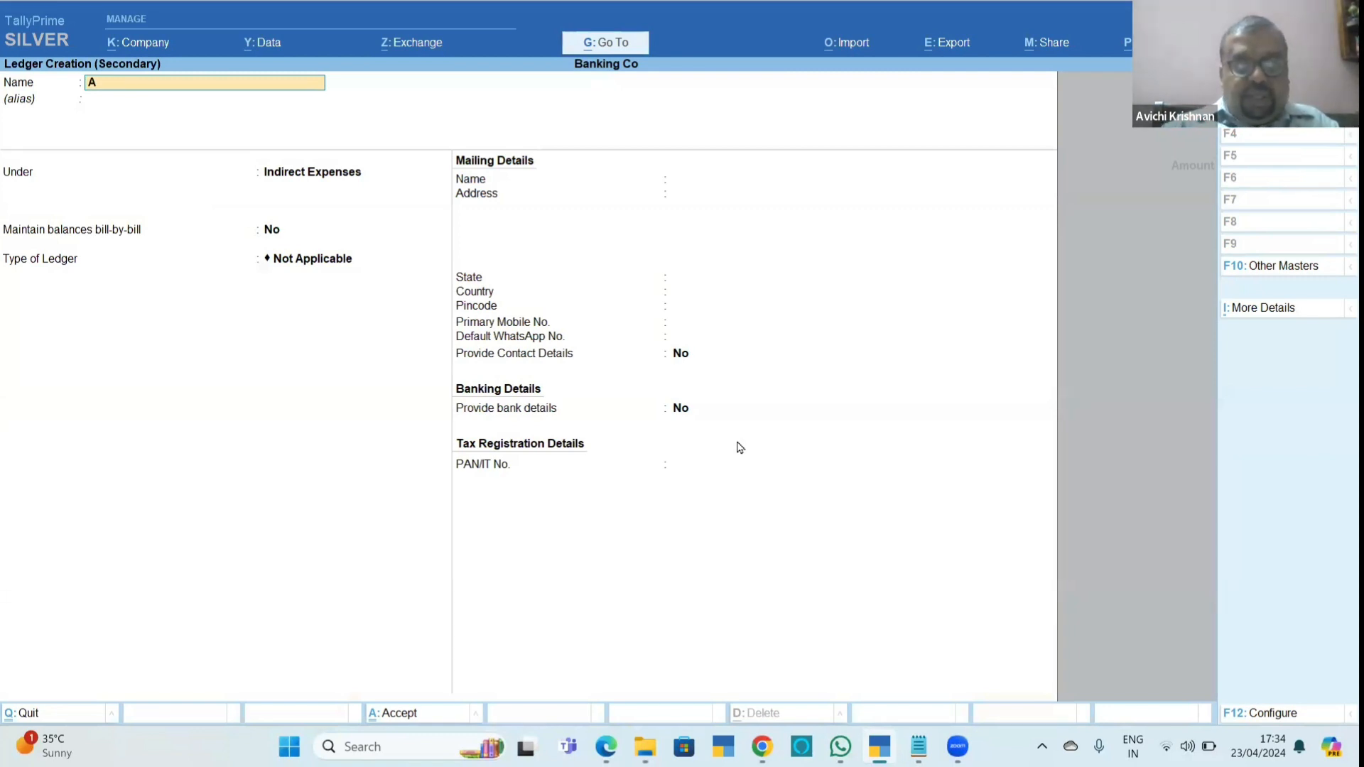
pyautogui.write('ABC Suppli')
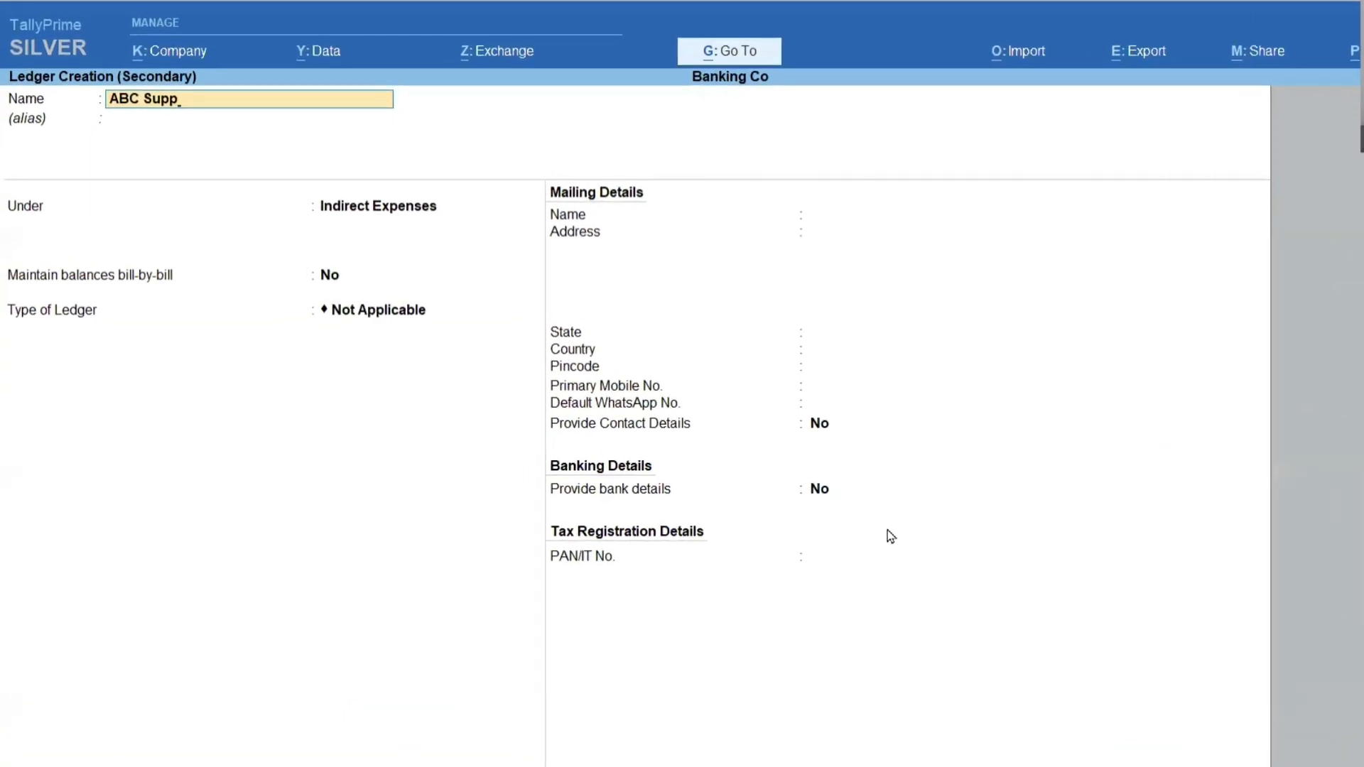
pyautogui.write('ers')
pyautogui.press('Return')
pyautogui.press('Return')
pyautogui.write('Sund')
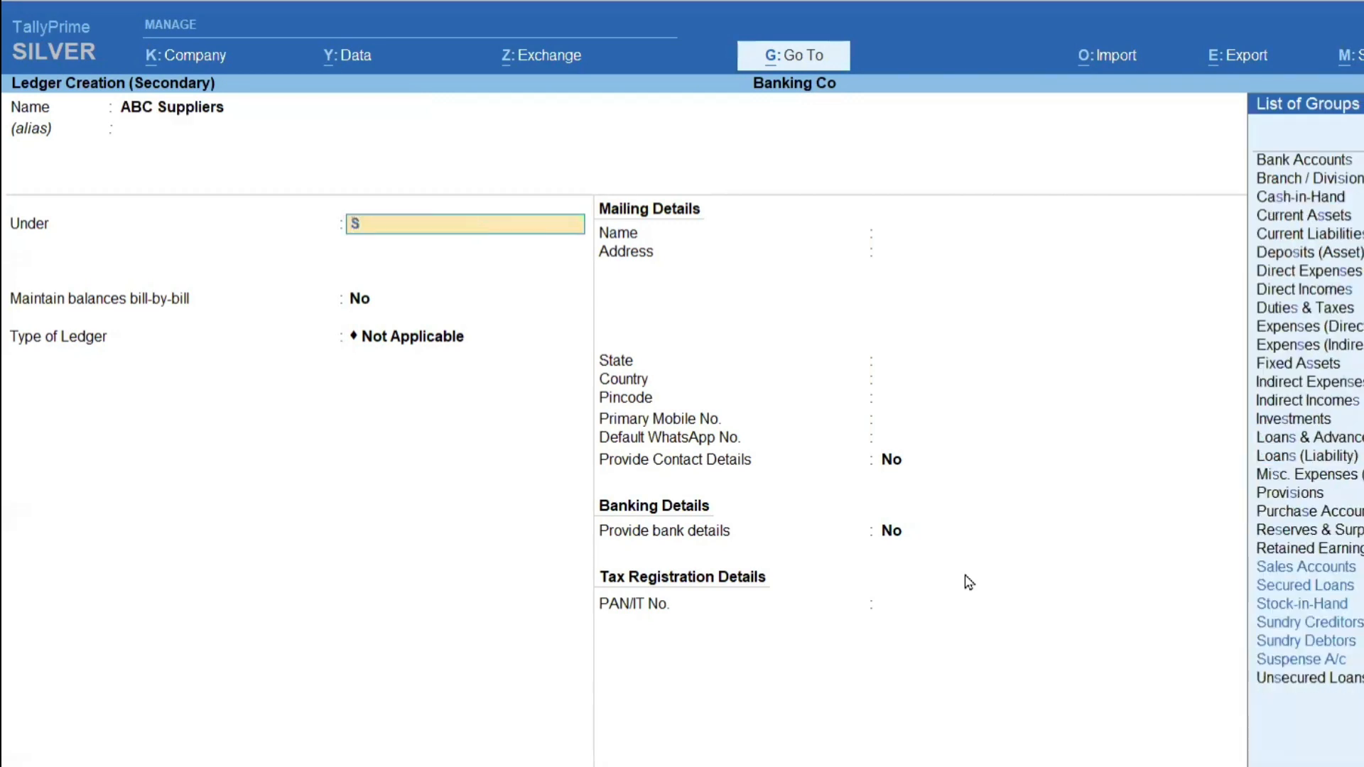
pyautogui.press('Return')
# Reopen the ABC Suppliers ledger for alteration and enter an opening balance of 53,412 Cr.
pyautogui.press('Return')
pyautogui.press('Return')
pyautogui.press('Return')
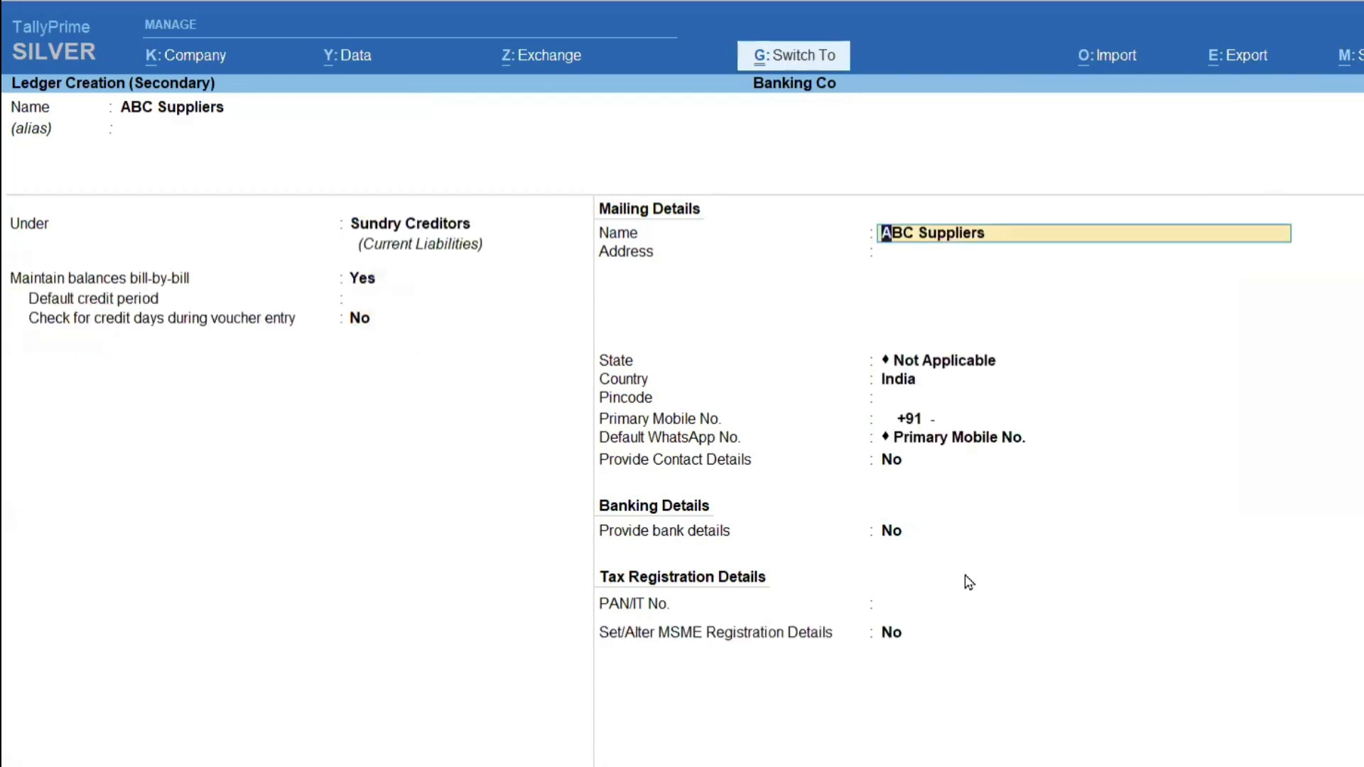
pyautogui.hotkey('ctrl', 'a')
pyautogui.press('BackSpace')
pyautogui.hotkey('ctrl', 'Return')
pyautogui.press('Return')
pyautogui.press('Return')
pyautogui.press('Return')
pyautogui.press('Return')
pyautogui.press('Return')
pyautogui.press('Return')
pyautogui.press('Return')
pyautogui.press('Return')
pyautogui.press('Return')
pyautogui.press('Return')
pyautogui.press('Return')
pyautogui.press('Return')
pyautogui.press('Return')
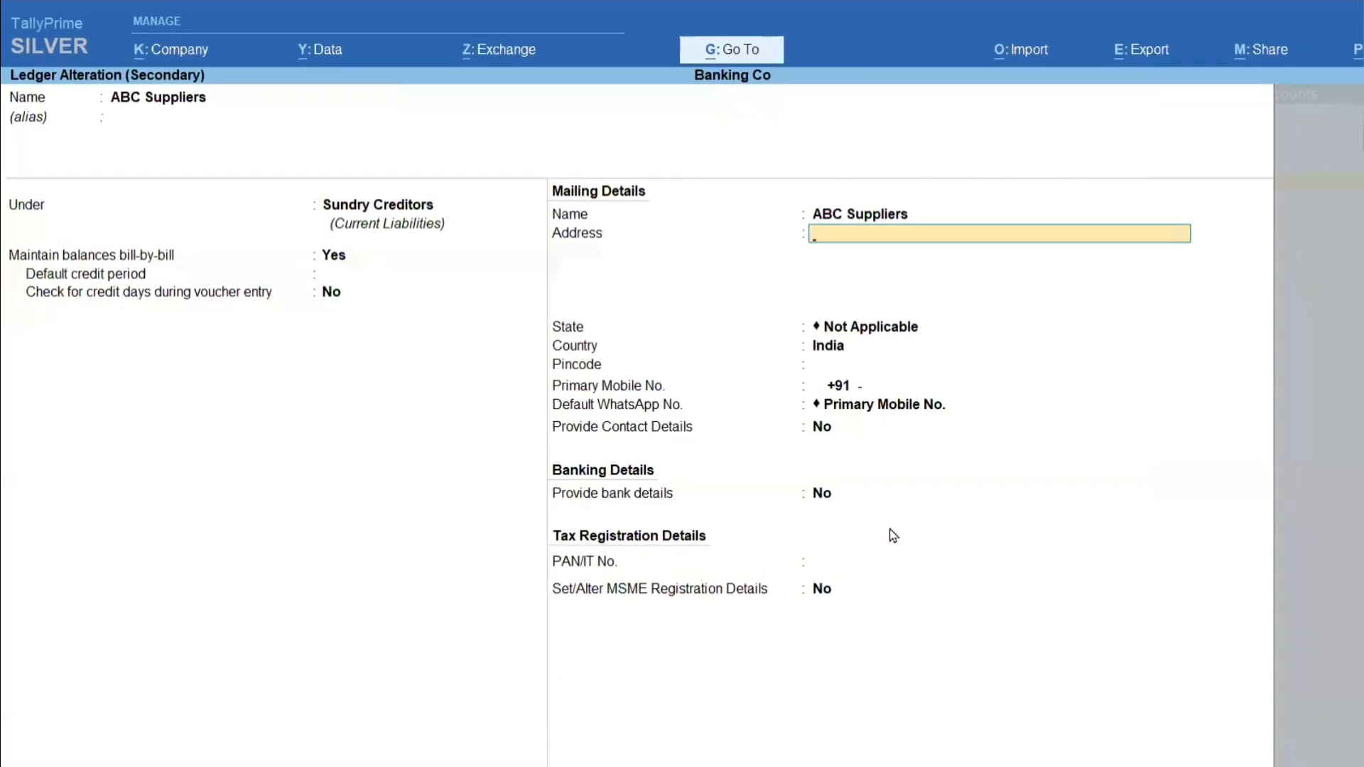
pyautogui.press('Return')
pyautogui.press('Return')
pyautogui.press('Return')
pyautogui.press('Return')
pyautogui.write('53')
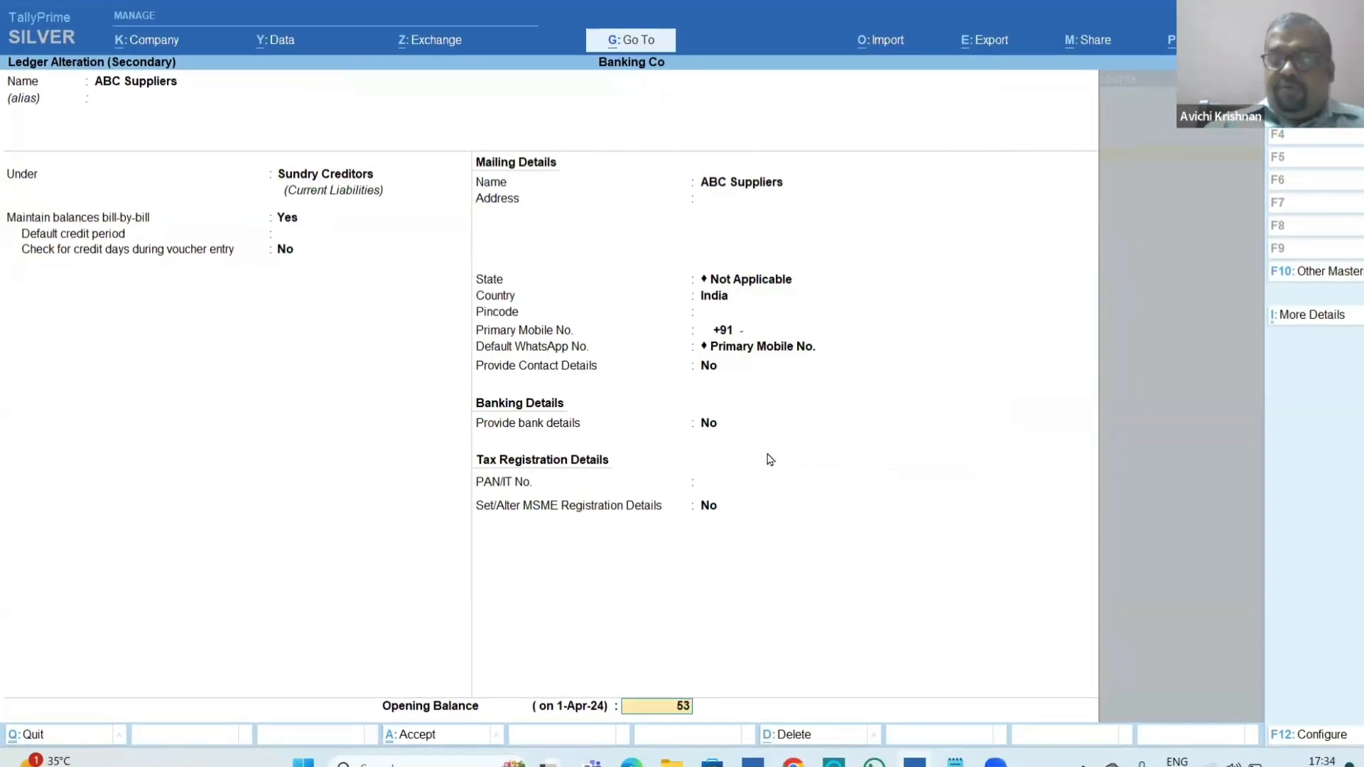
pyautogui.write(',412')
pyautogui.press('Return')
pyautogui.press('Return')
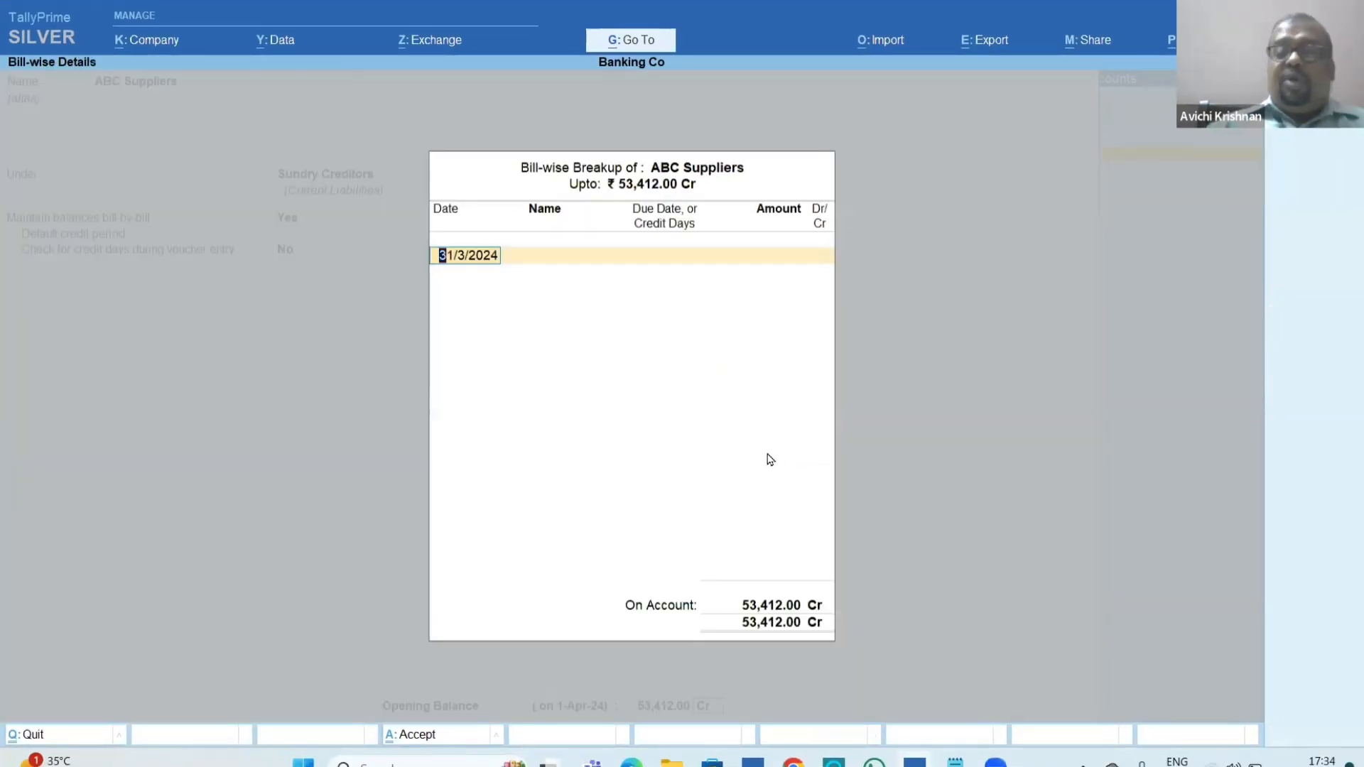
# Add bill 11451 dated 28/2/2024 with 45 credit days and 24,156 Cr to the ABC Suppliers opening breakup.
pyautogui.write('2')
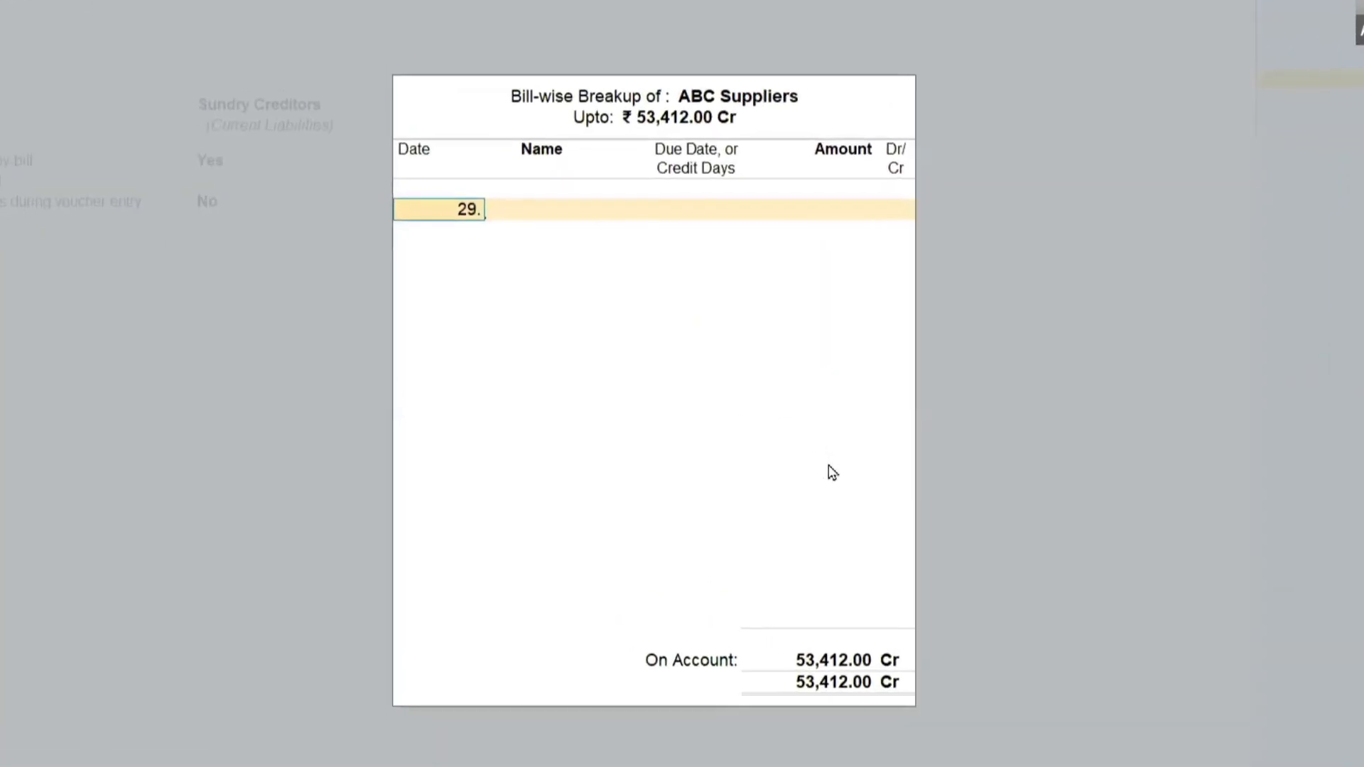
pyautogui.write('8.2')
pyautogui.press('Return')
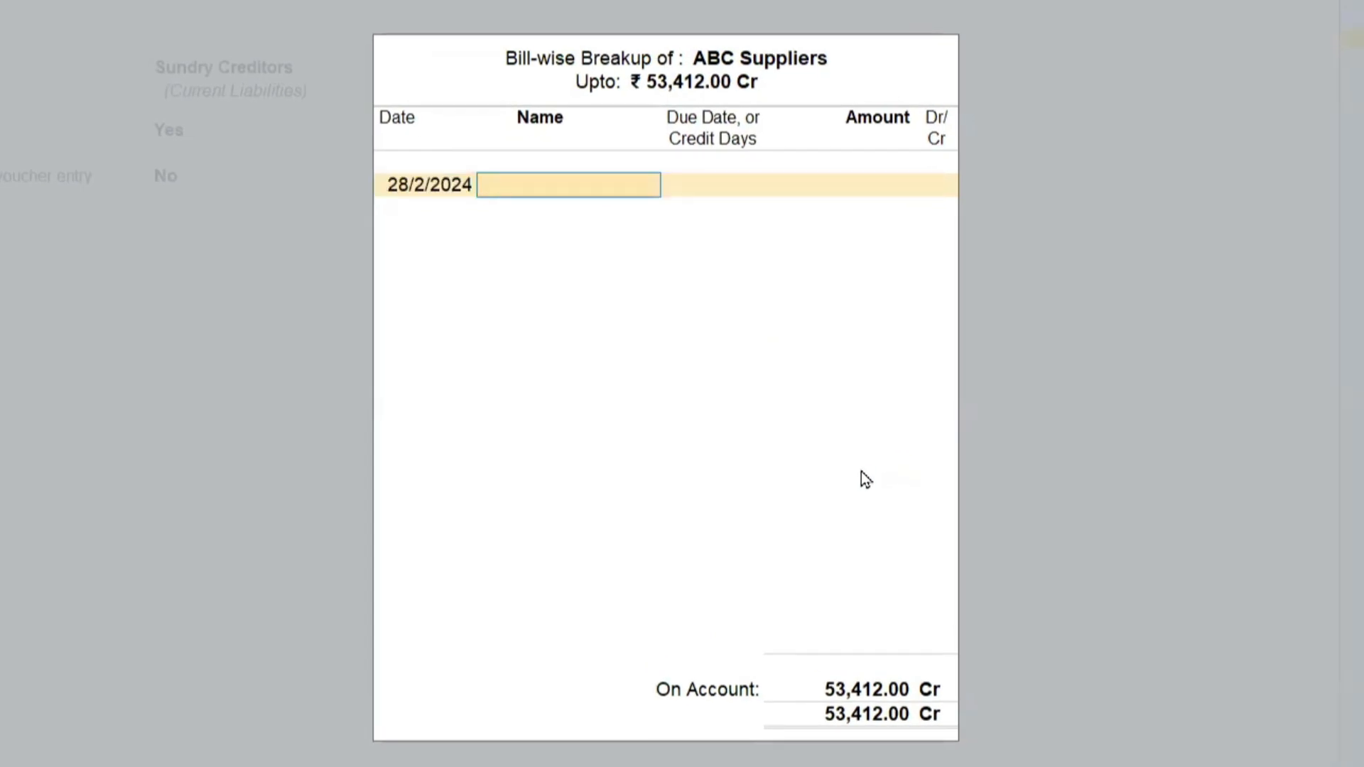
pyautogui.write('11451')
pyautogui.press('Return')
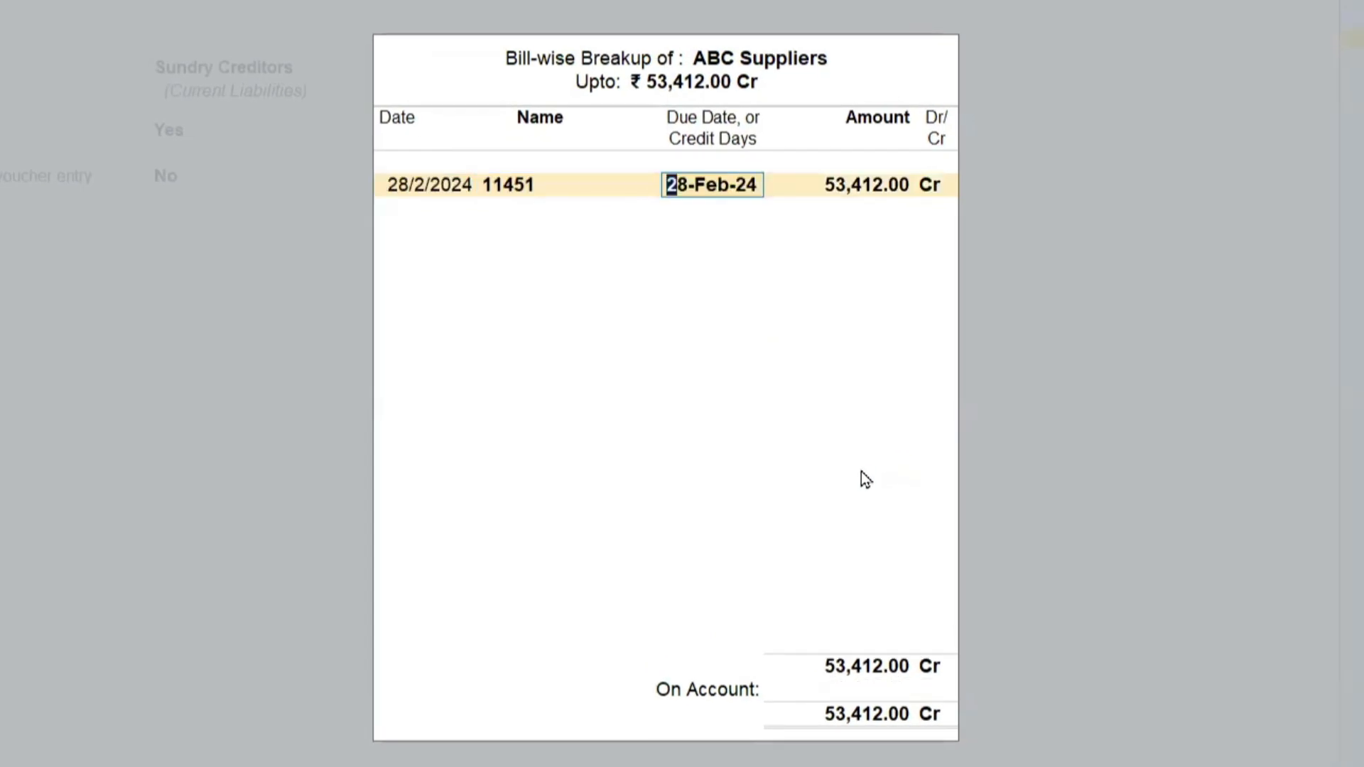
pyautogui.write('45')
pyautogui.press('Return')
pyautogui.write('2')
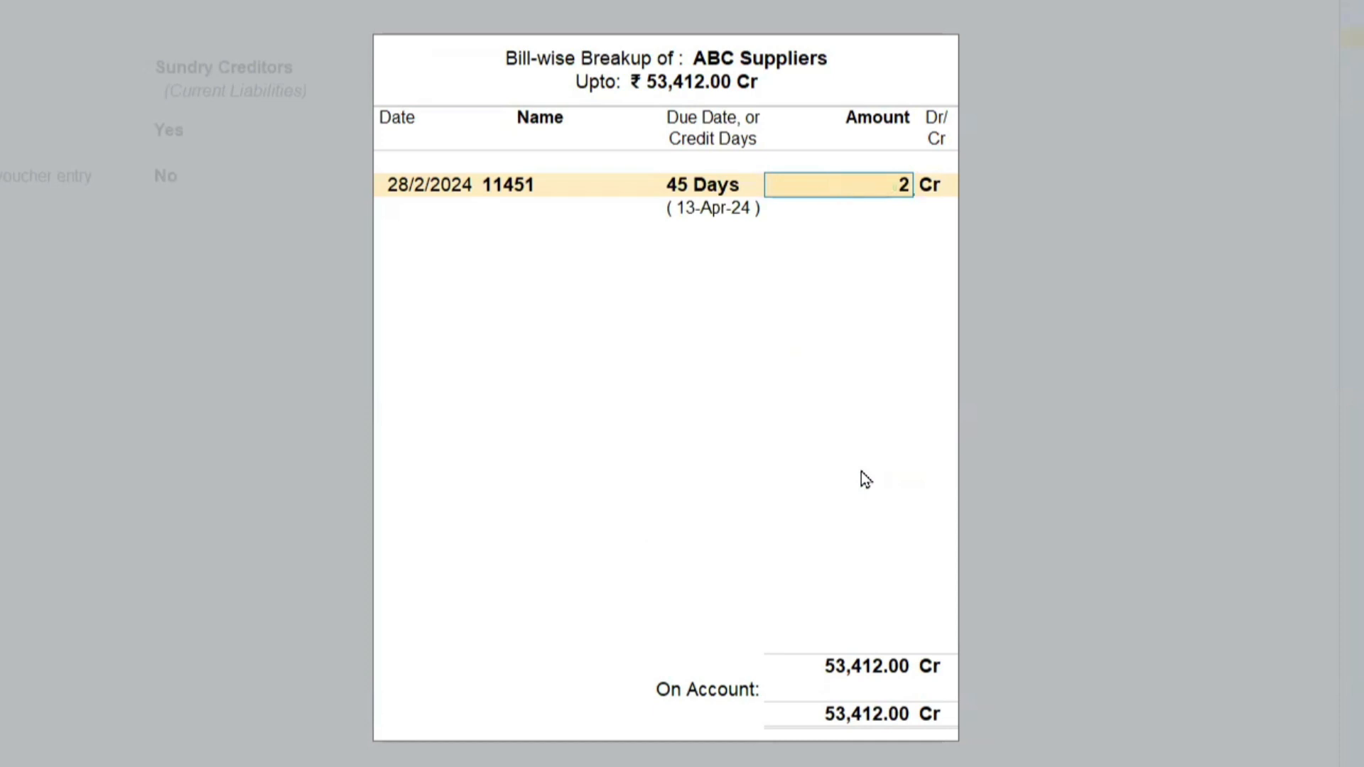
pyautogui.write('4,156')
pyautogui.press('Return')
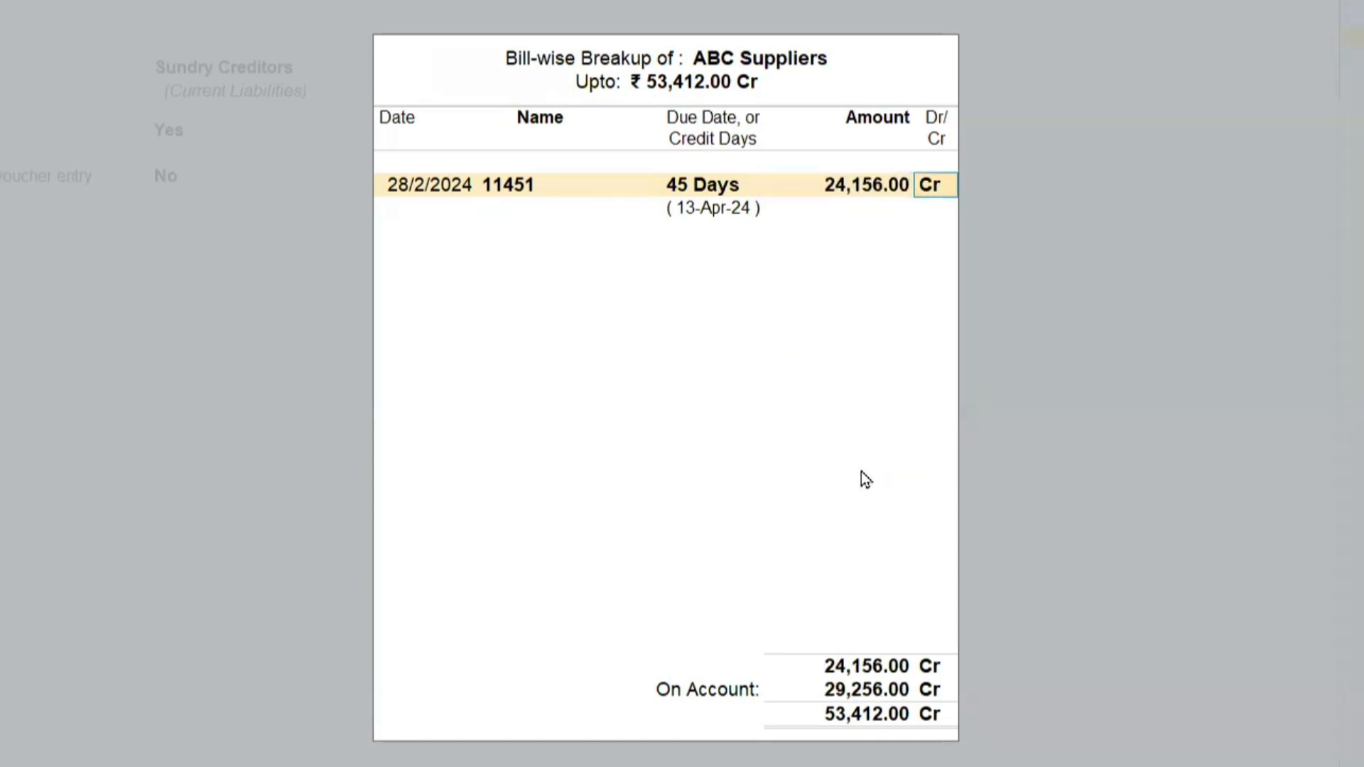
pyautogui.press('Return')
# Add bill 12452 dated 29/3/2024 with 45 credit days for the remaining 29,256 Cr, and save the ABC Suppliers ledger.
pyautogui.write('29-3')
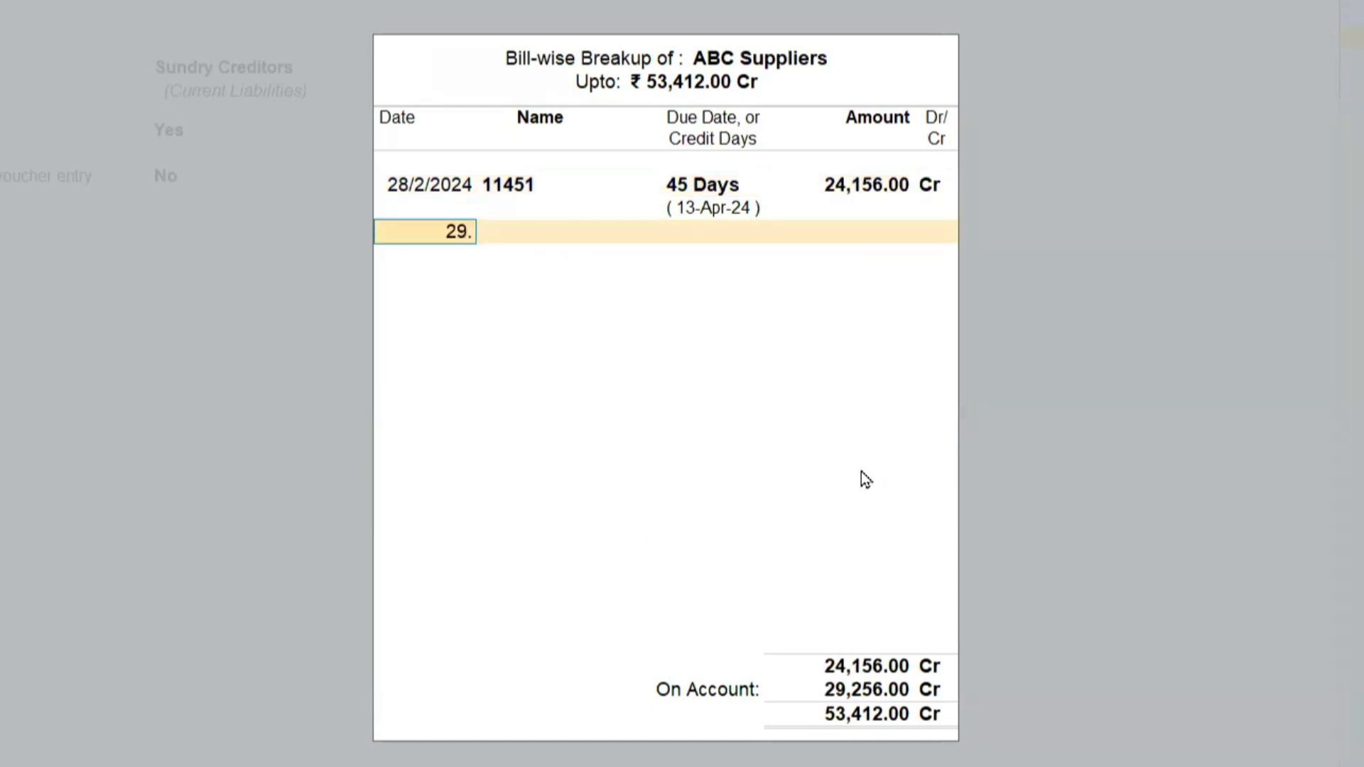
pyautogui.press('Return')
pyautogui.write('12452')
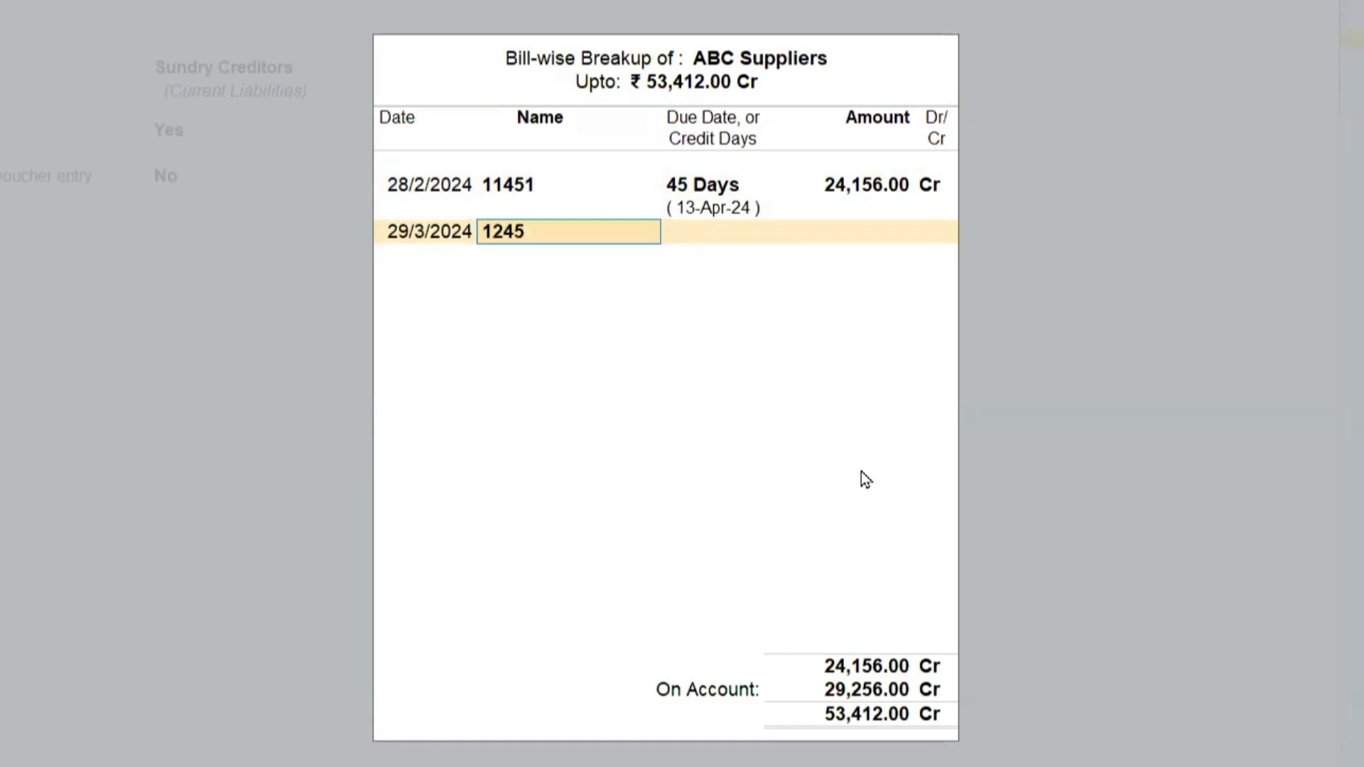
pyautogui.press('Return')
pyautogui.write('45')
pyautogui.press('Return')
pyautogui.press('Return')
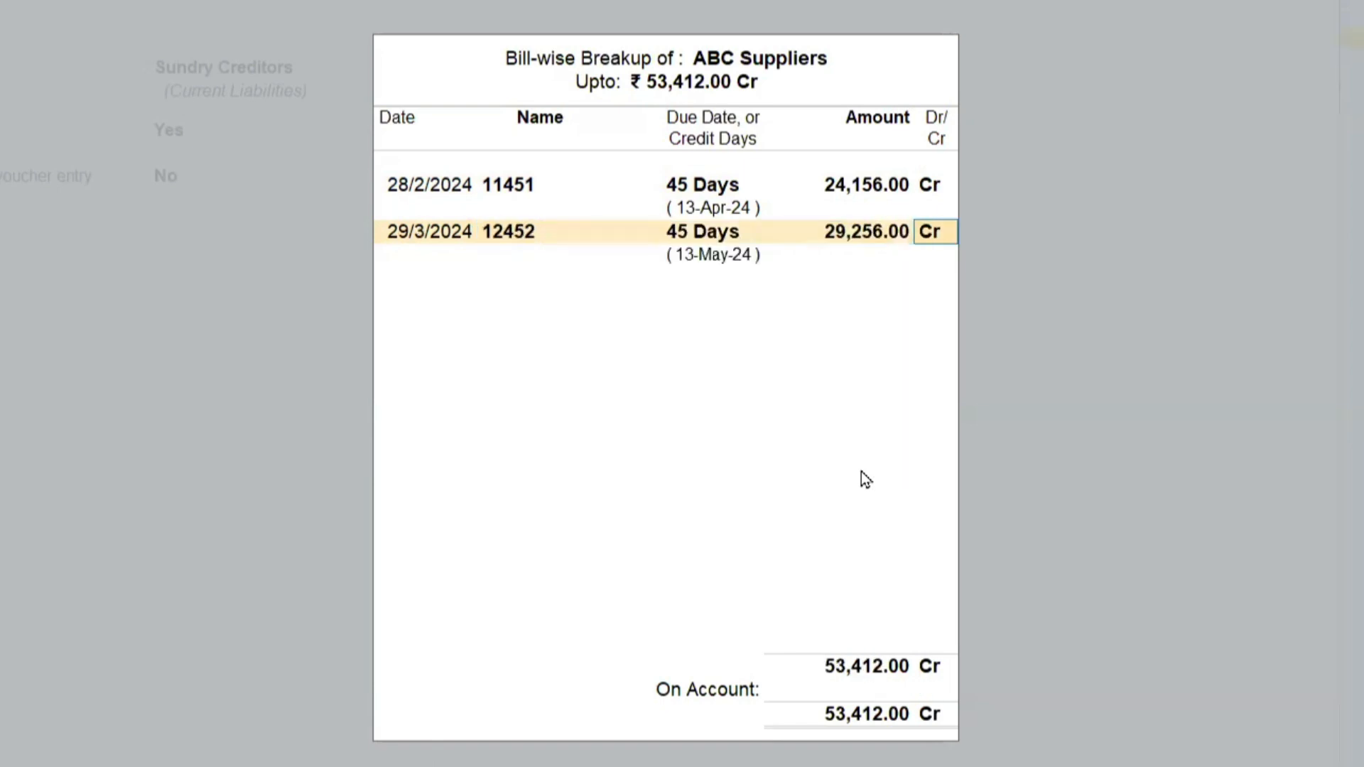
pyautogui.press('Return')
pyautogui.press('Return')
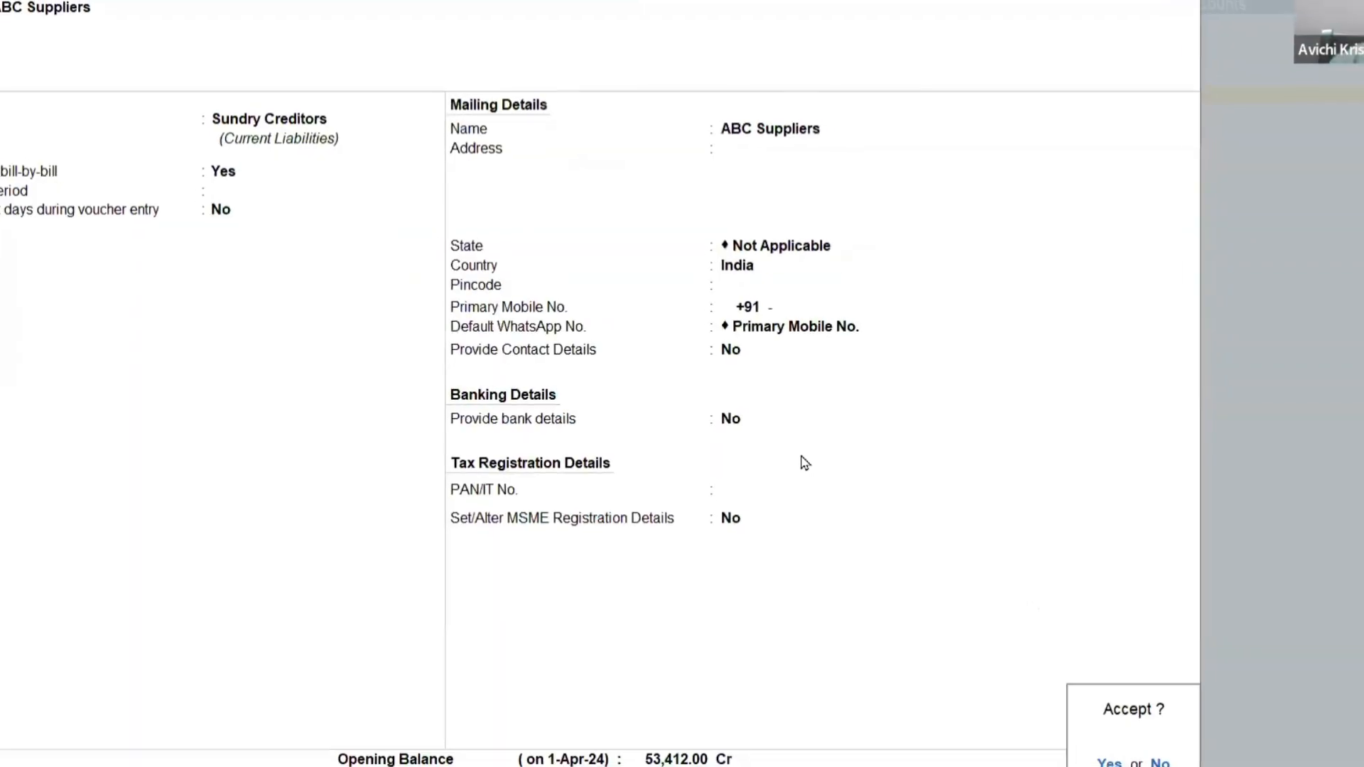
pyautogui.press('Return')
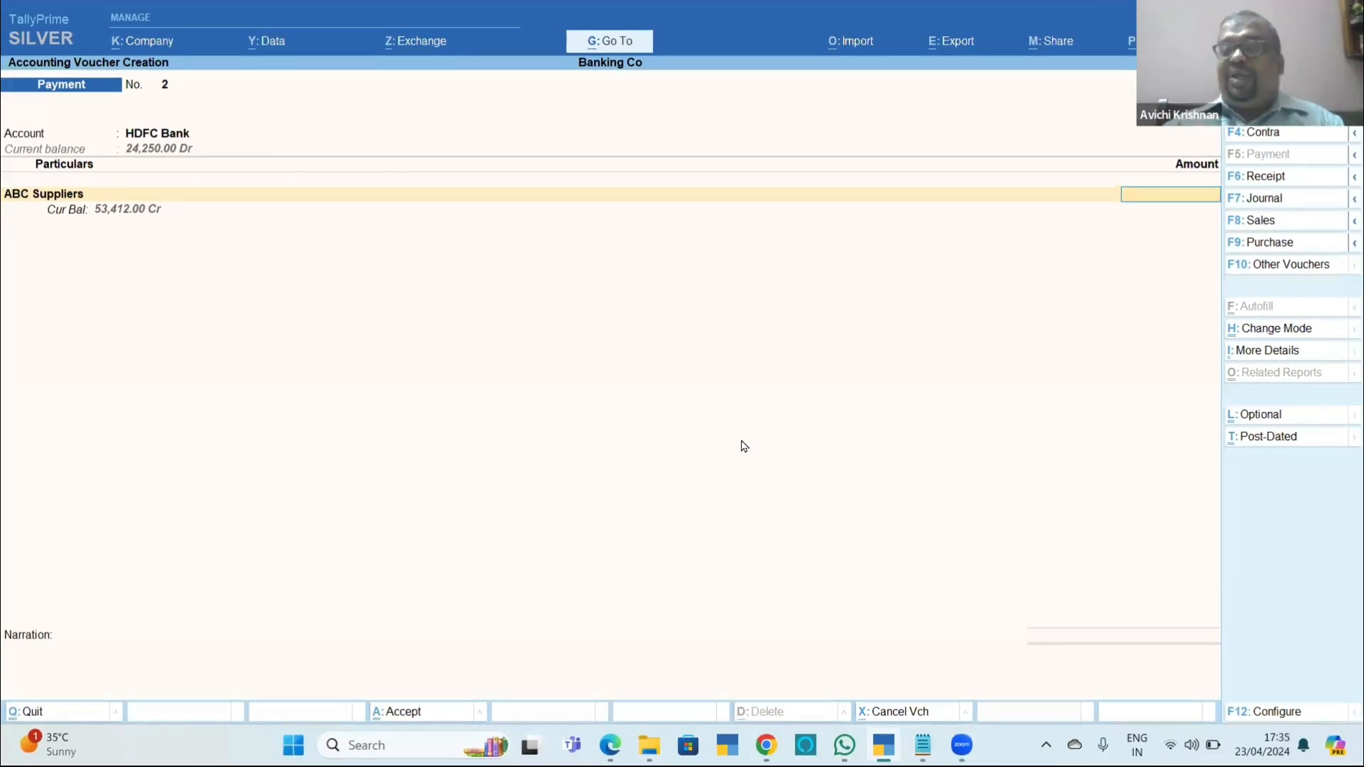
# Enter a 5,000 payment to ABC Suppliers and allocate it against pending bill 11451.
pyautogui.write('5000')
pyautogui.press('Return')
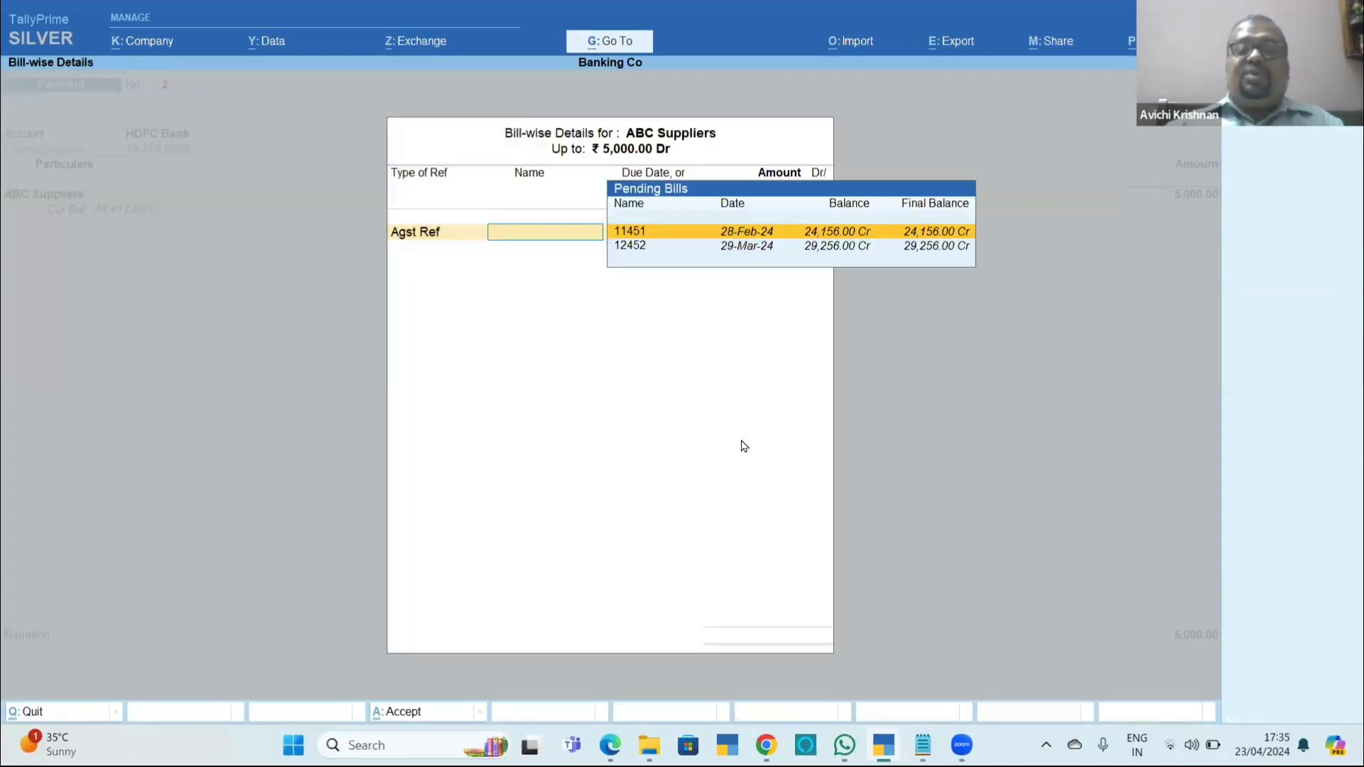
pyautogui.press('Return')
pyautogui.press('Return')
pyautogui.press('Return')
pyautogui.press('Return')
pyautogui.press('Return')
pyautogui.press('Return')
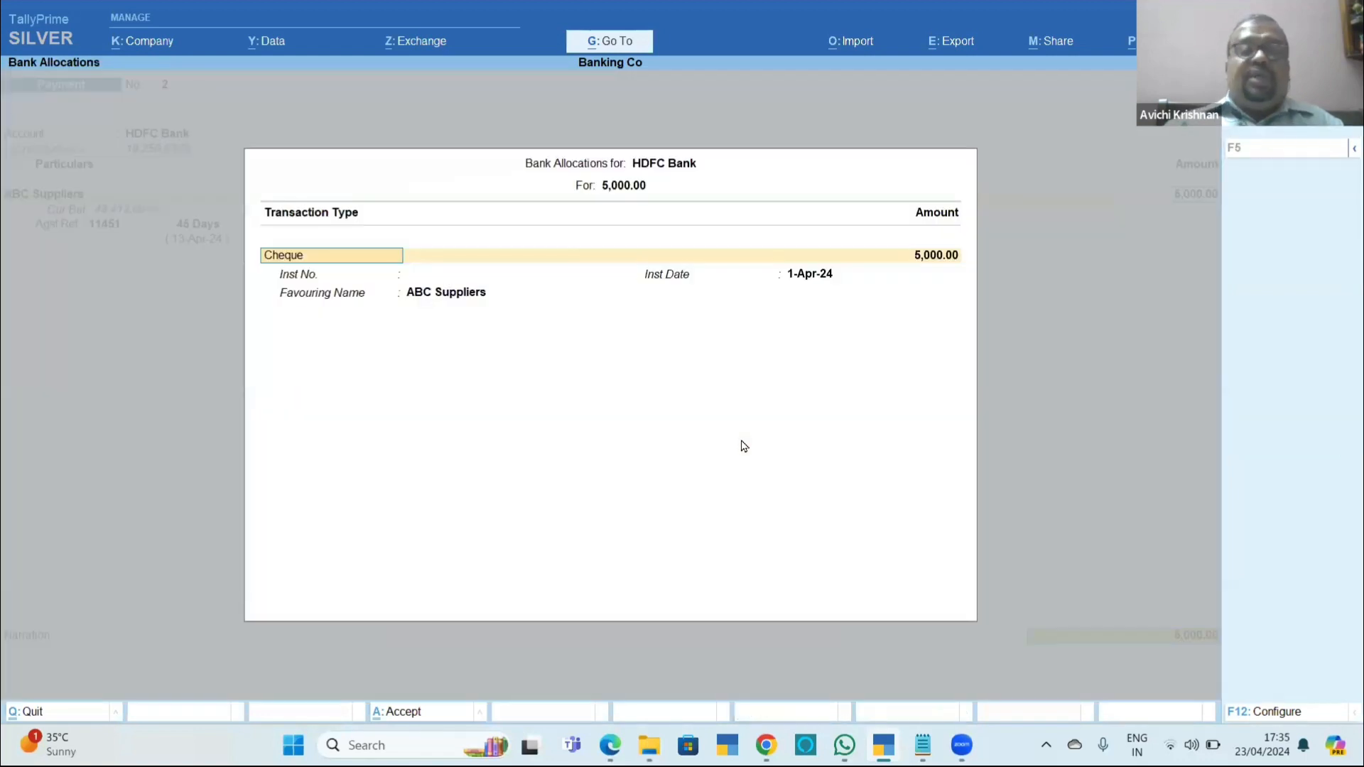
# Allocate the 5,000 to cheque number 123452 dated 1-Apr-24 favouring ABC Suppliers, and save the payment voucher.
pyautogui.press('BackSpace')
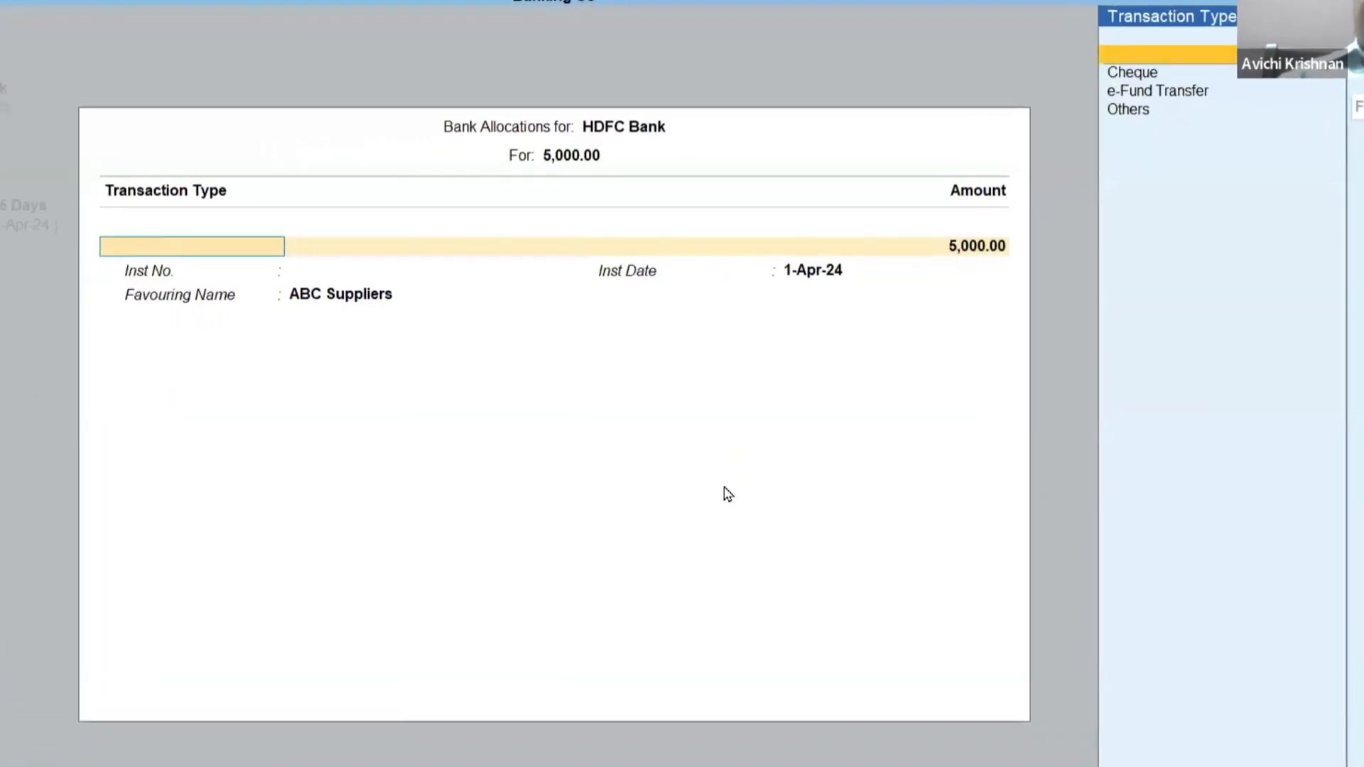
pyautogui.press('Return')
pyautogui.press('Return')
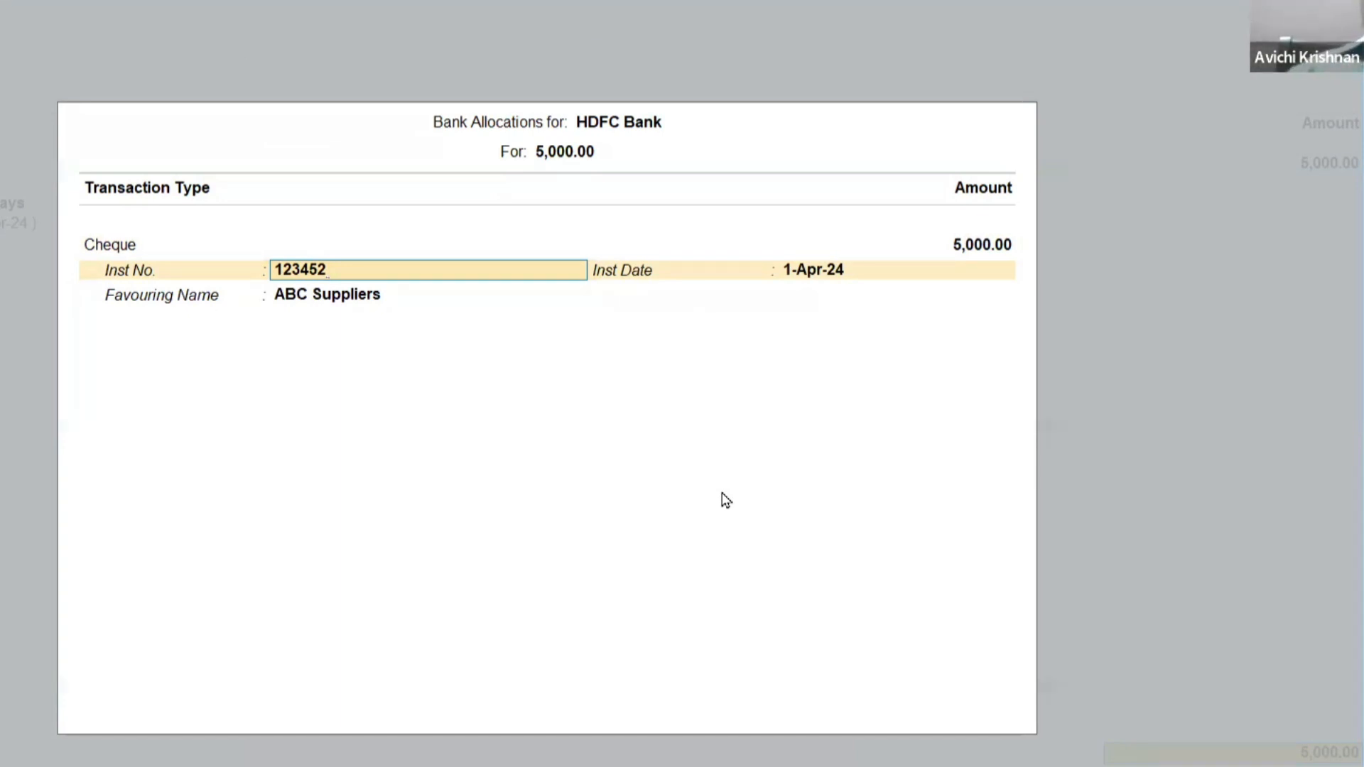
pyautogui.press('Return')
pyautogui.press('Return')
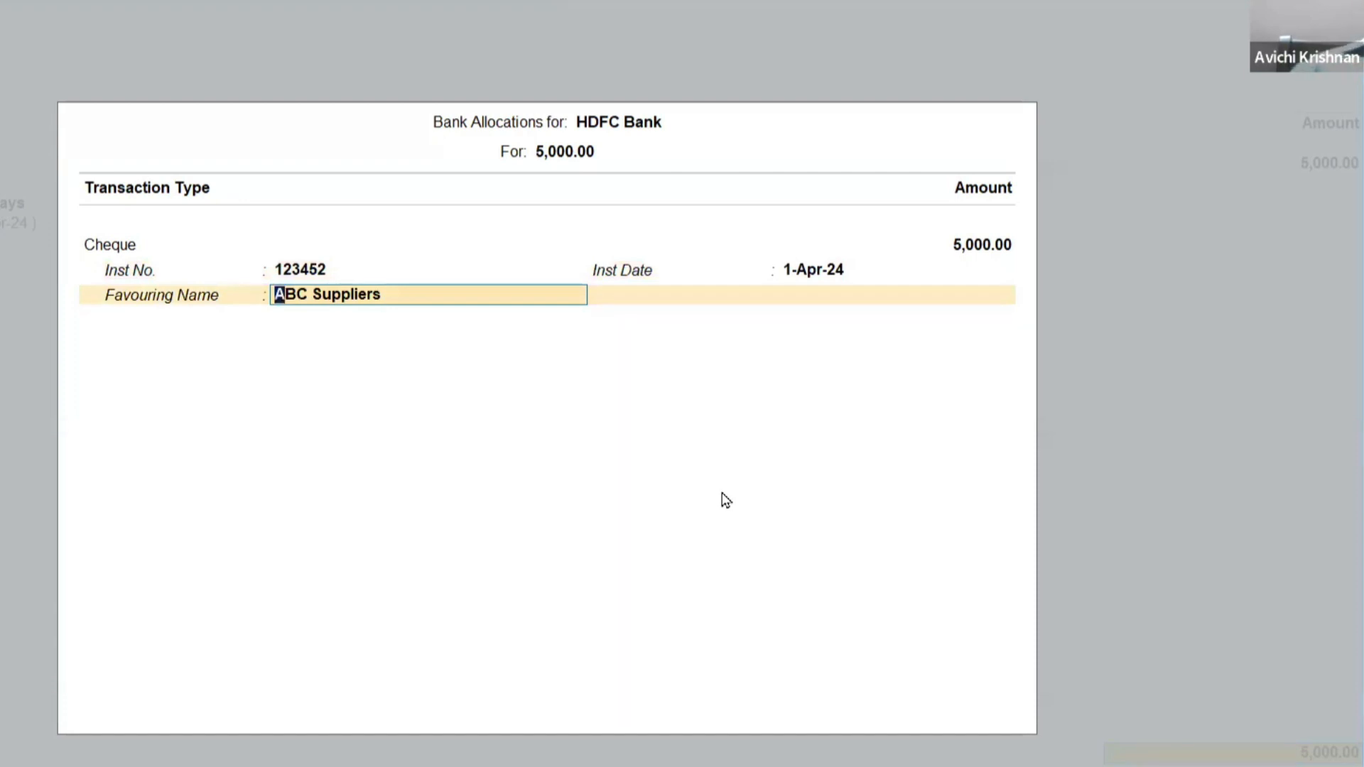
pyautogui.press('Return')
pyautogui.press('Return')
pyautogui.press('Return')
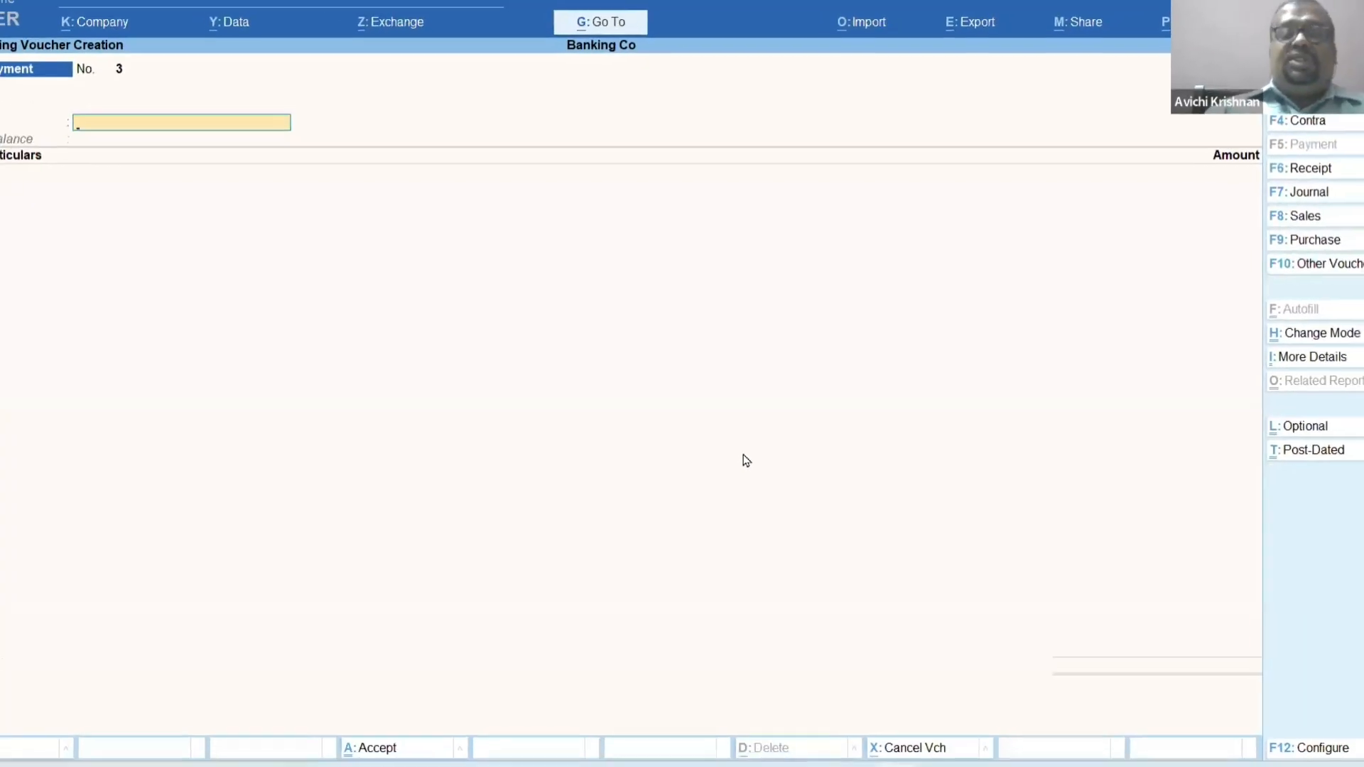
# Check the ABC Suppliers payment in the Day Book, and leave the report.
pyautogui.press('Escape')
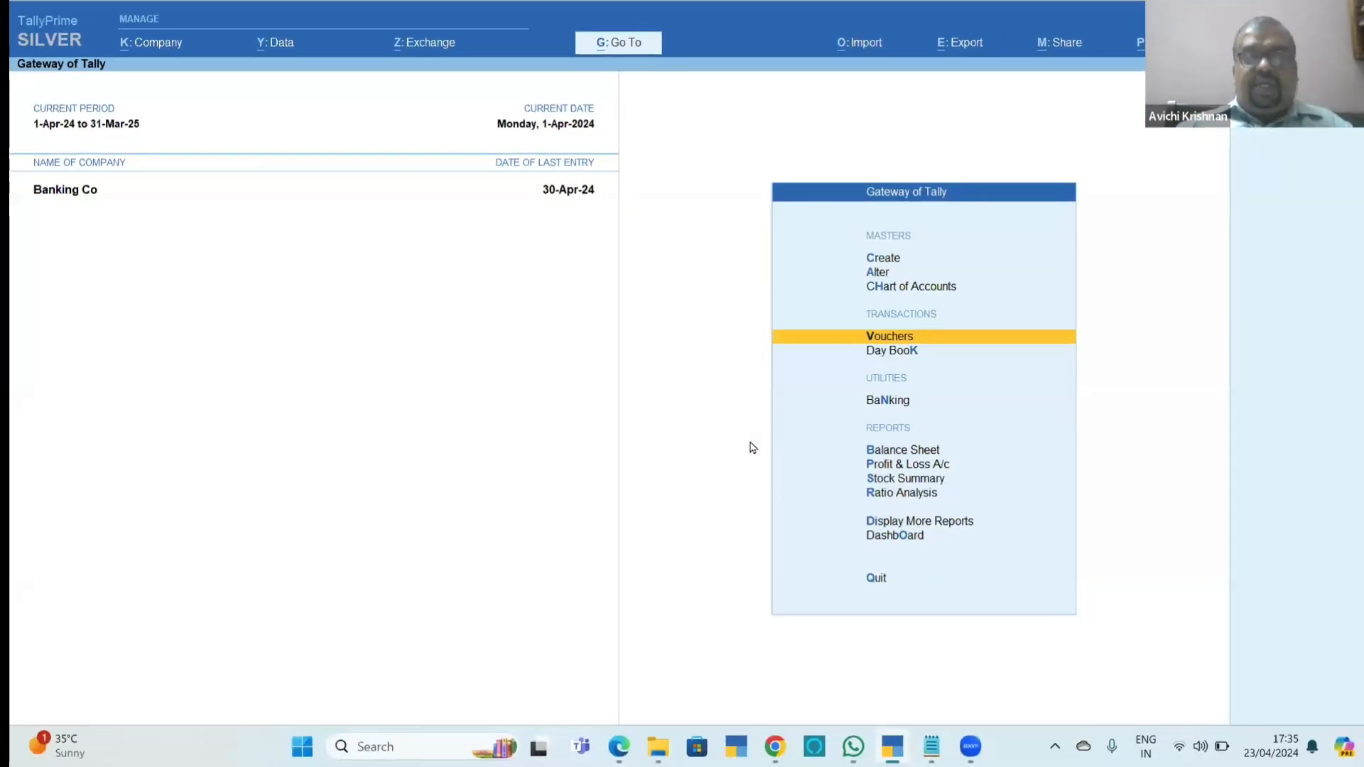
pyautogui.press('k')
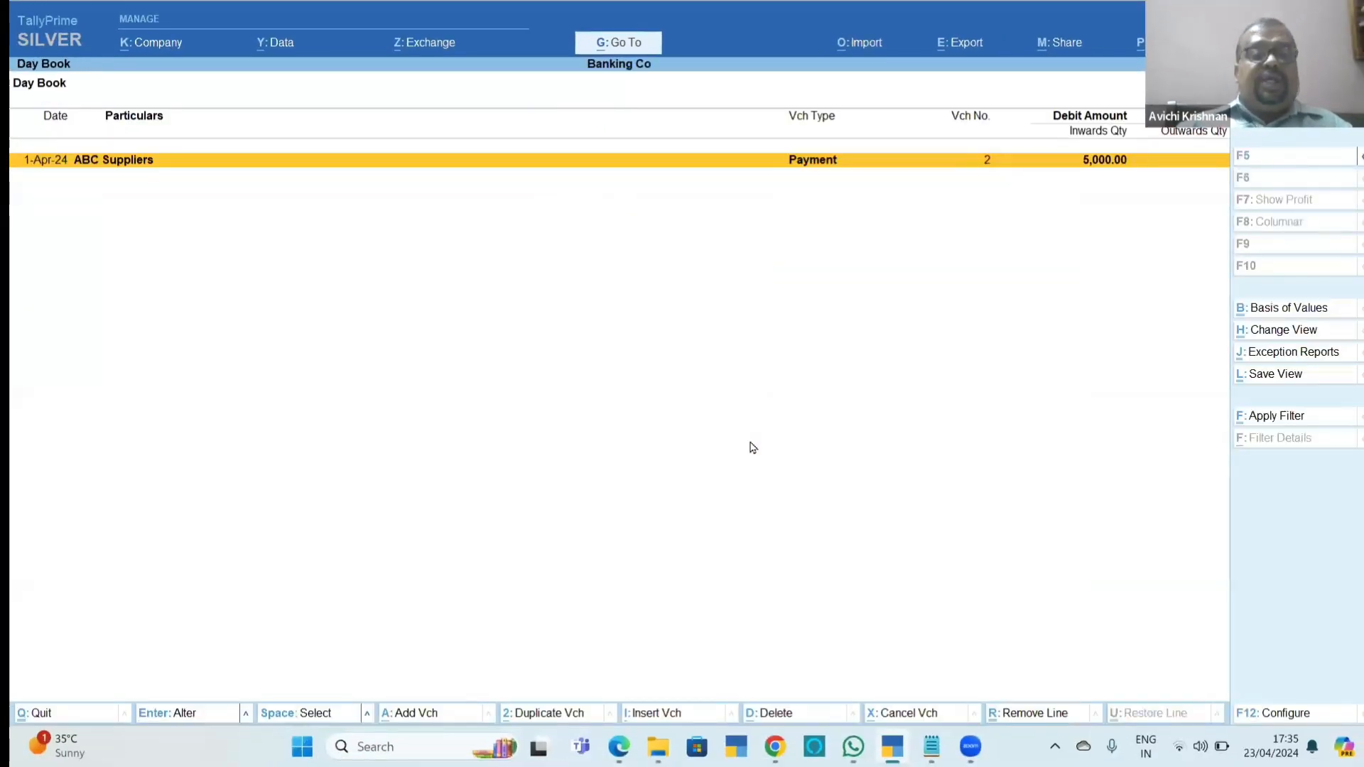
pyautogui.press('Escape')
pyautogui.press('Escape')
pyautogui.press('Escape')
# Open the HDFC Bank ledger vouchers from the Cash/Bank Summary.
pyautogui.press('d')
pyautogui.press('a')
pyautogui.press('c')
pyautogui.press('Down')
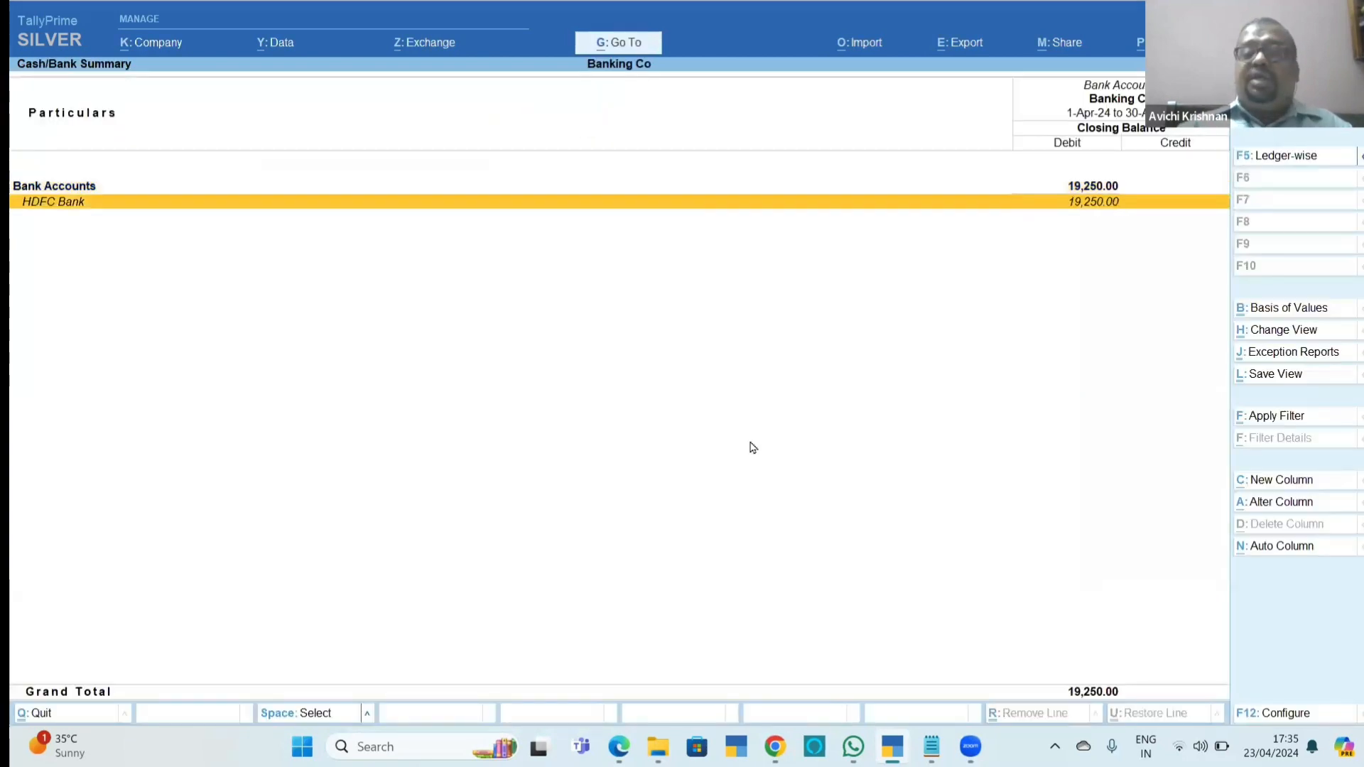
pyautogui.press('Return')
pyautogui.press('Return')
# Configure the HDFC Bank ledger vouchers to show the mode of payment and additional bank details, and select the ABC Suppliers payment.
pyautogui.press('F12')
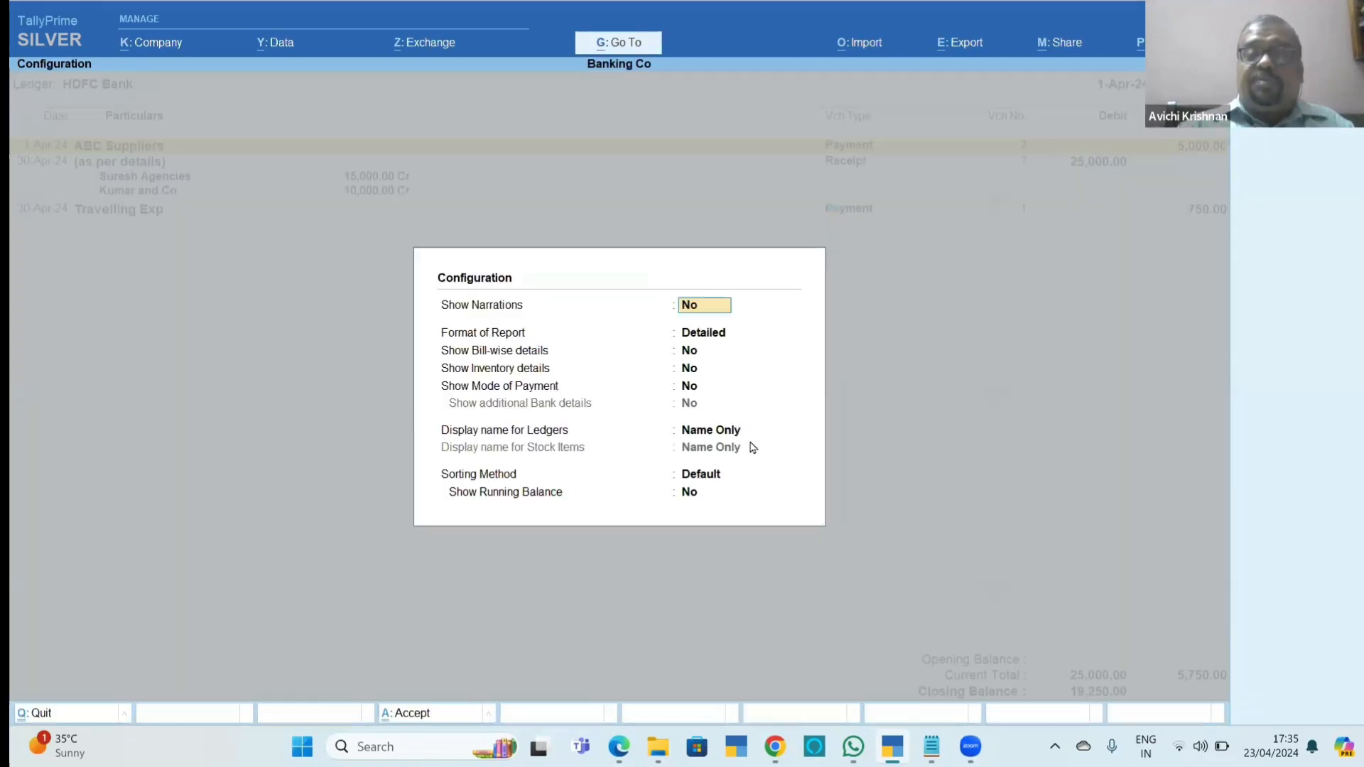
pyautogui.press('Return')
pyautogui.press('Return')
pyautogui.press('Return')
pyautogui.press('Return')
pyautogui.press('y')
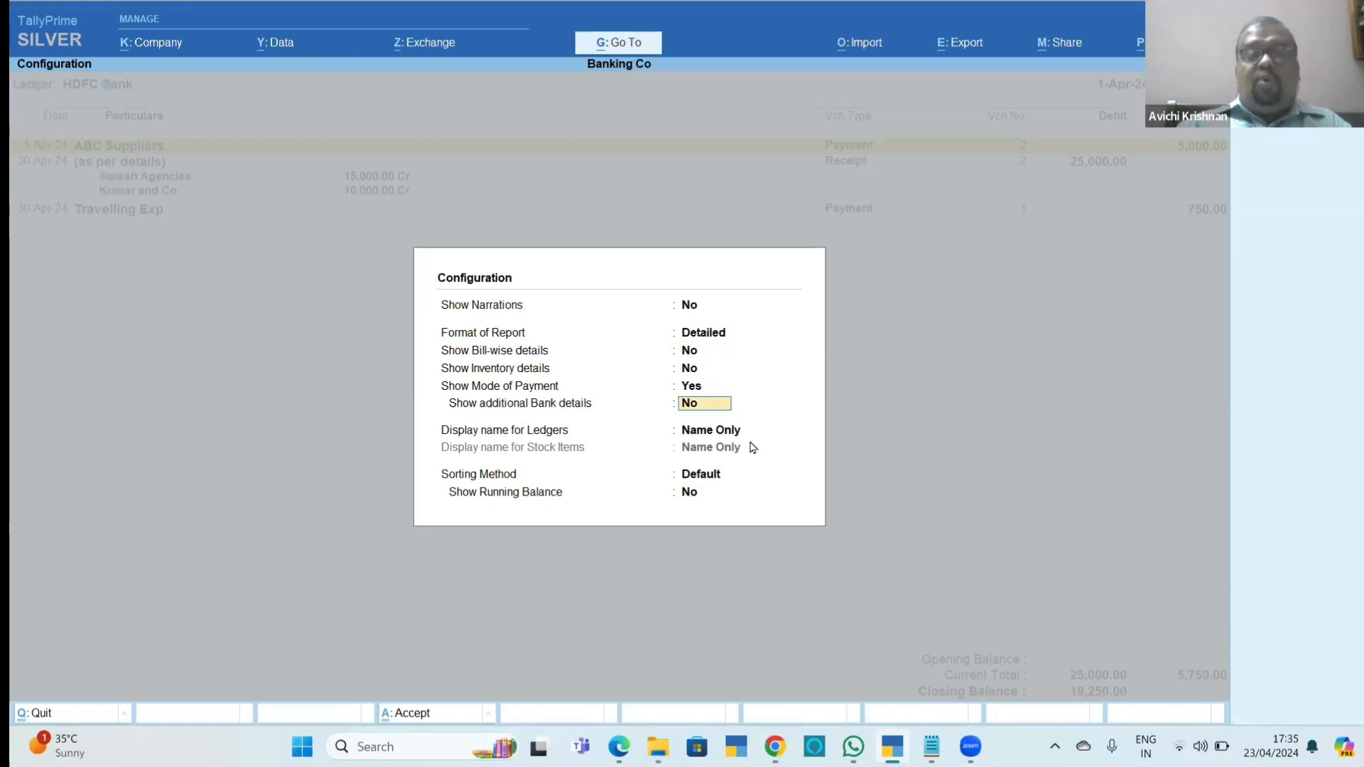
pyautogui.press('y')
pyautogui.hotkey('ctrl', 'a')
pyautogui.press('Down')
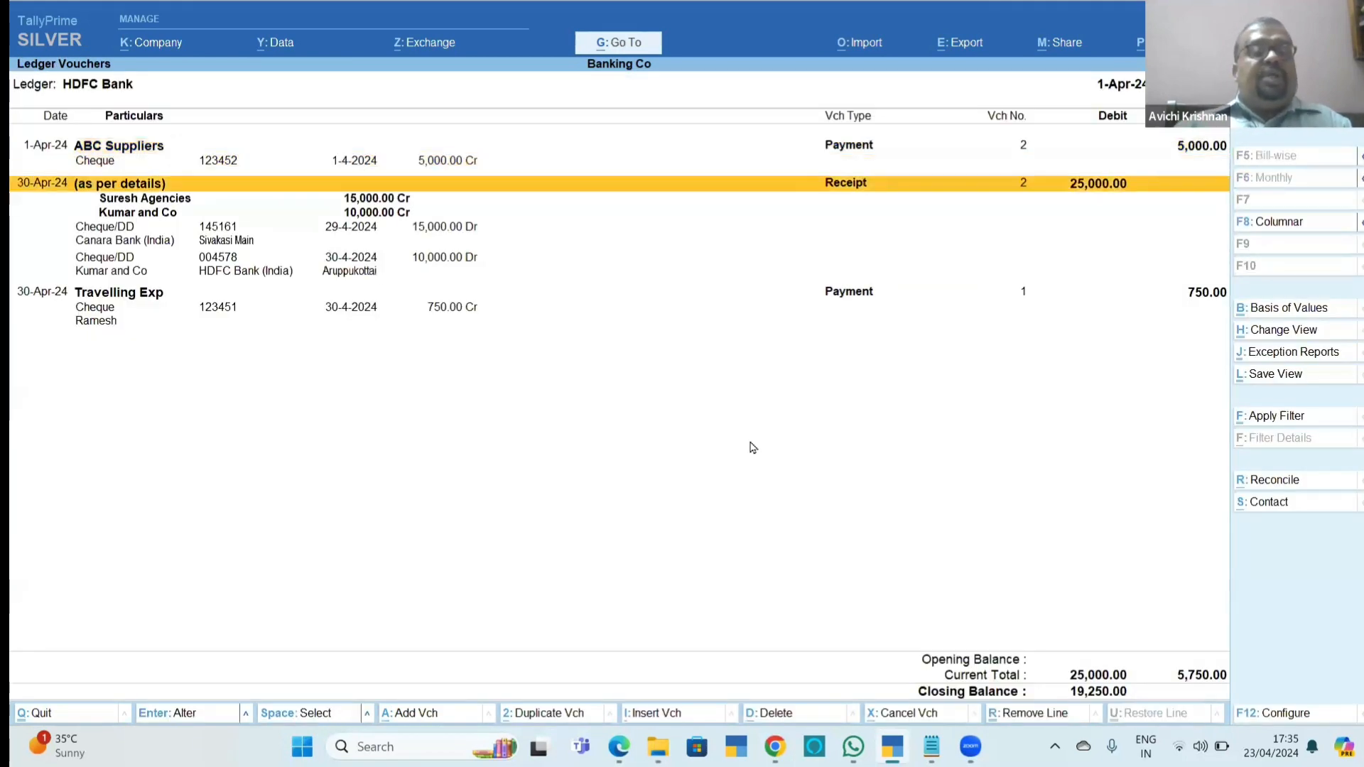
pyautogui.press('Up')
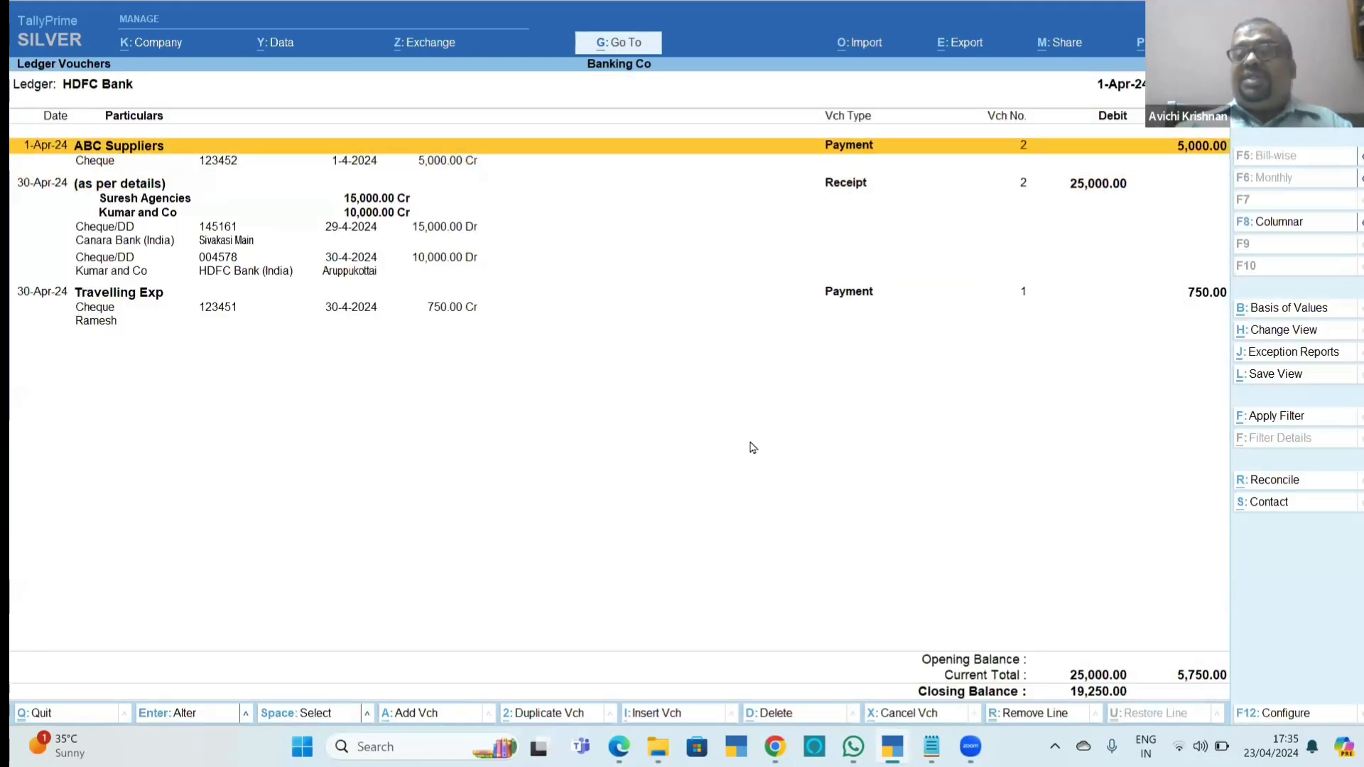
# Switch to Chapter_11_Banking.pdf, read the multiple-cheque payment example with its instrument dates, and return to TallyPrime.
pyautogui.hotkey('alt', 'Tab')
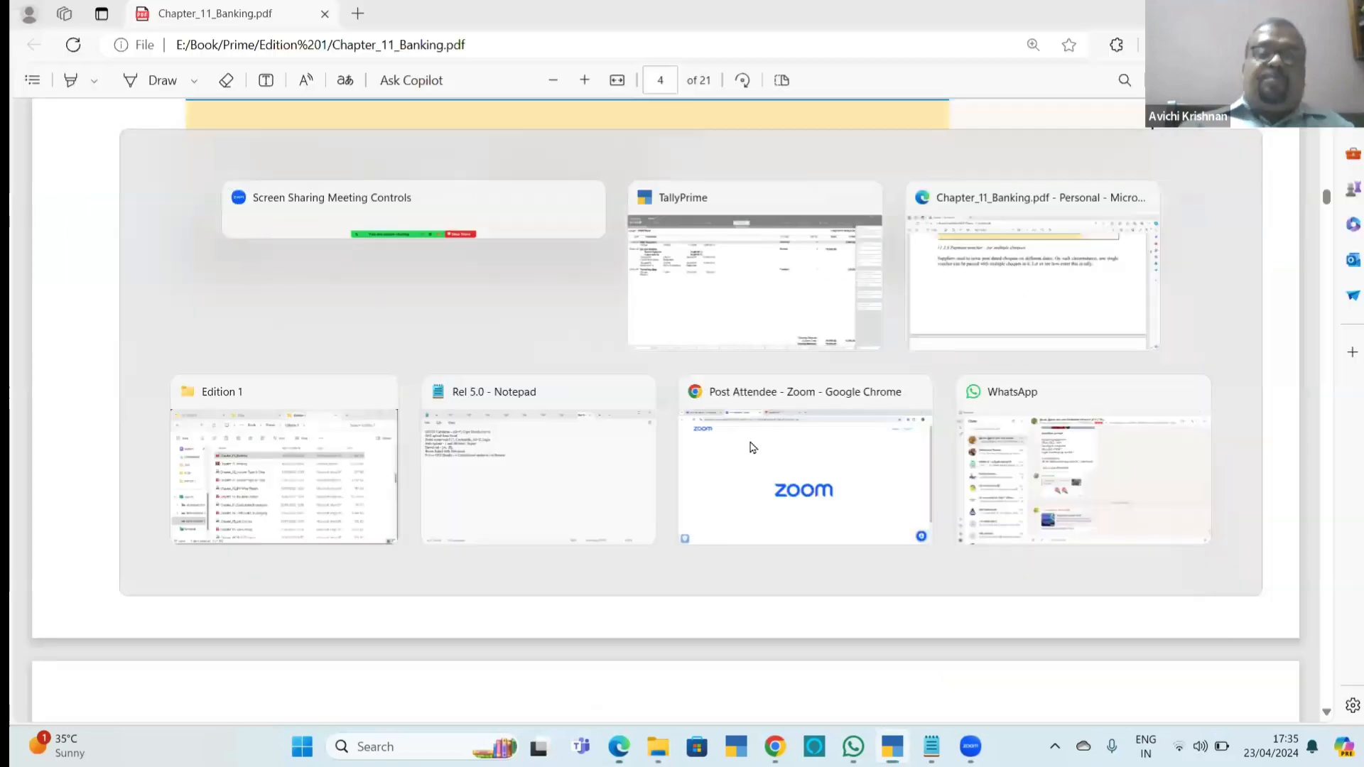
pyautogui.scroll(-10, 753, 448)
pyautogui.scroll(-5, 753, 448)
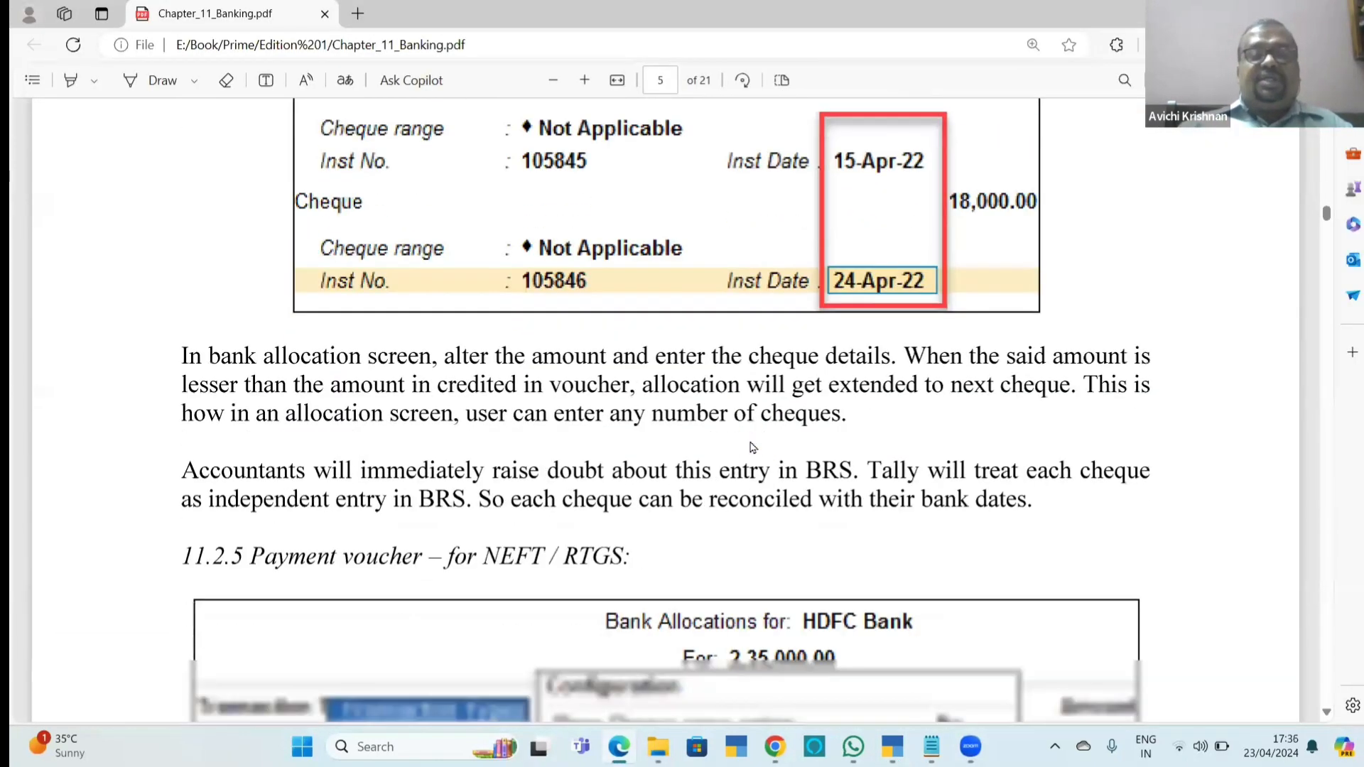
pyautogui.scroll(-3, 752, 448)
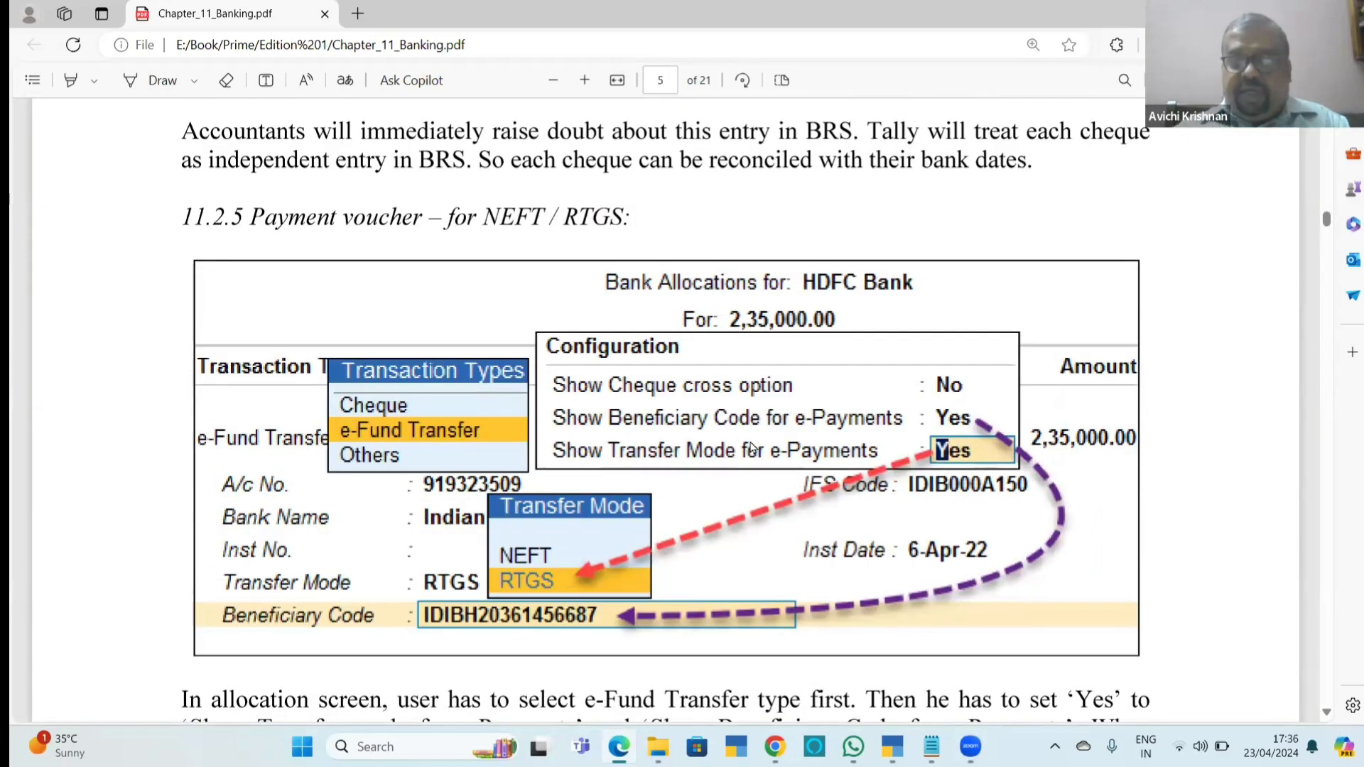
pyautogui.scroll(7, 751, 448)
pyautogui.scroll(10, 751, 447)
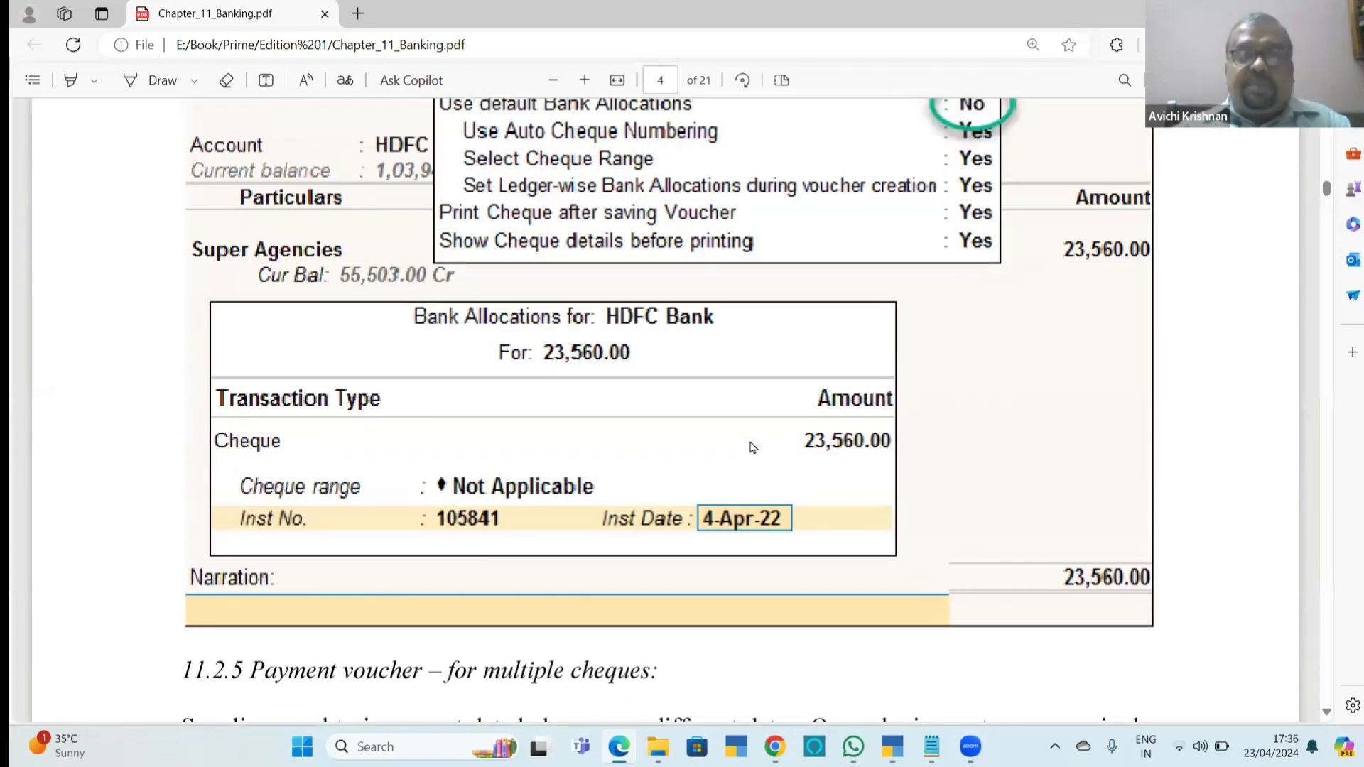
pyautogui.scroll(-10, 752, 447)
pyautogui.scroll(-1, 753, 448)
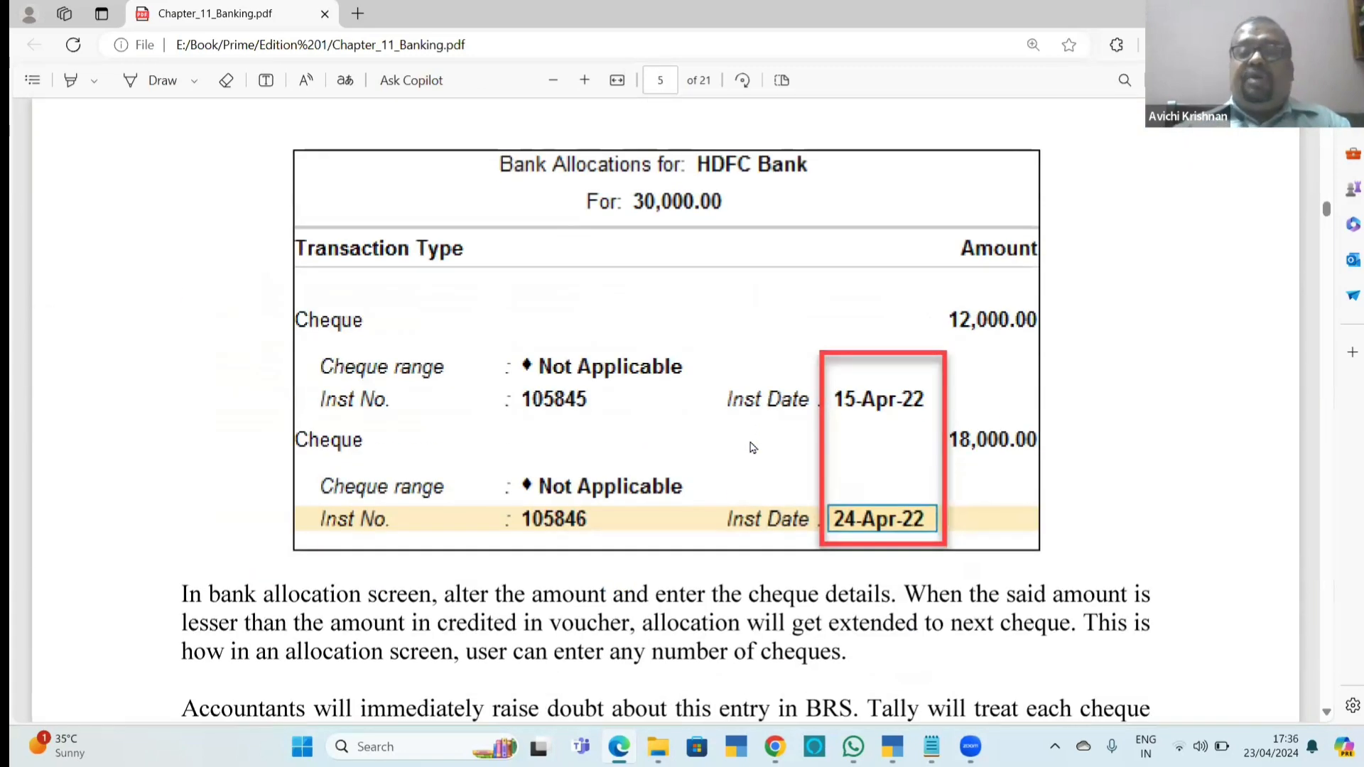
pyautogui.hotkey('alt', 'Tab')
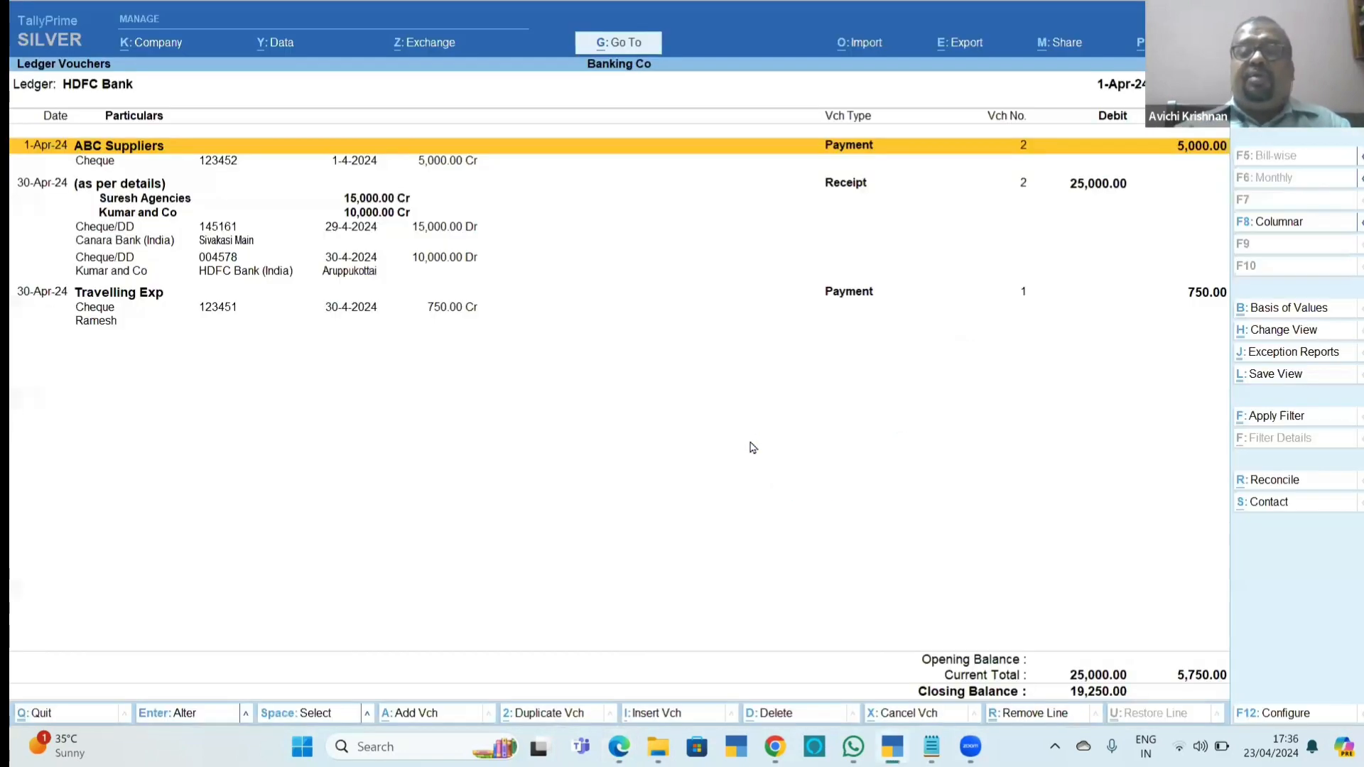
# Open the ABC Suppliers payment voucher for alteration and set its amount to 24,156.
pyautogui.press('Return')
pyautogui.press('Return')
pyautogui.press('Return')
pyautogui.press('Return')
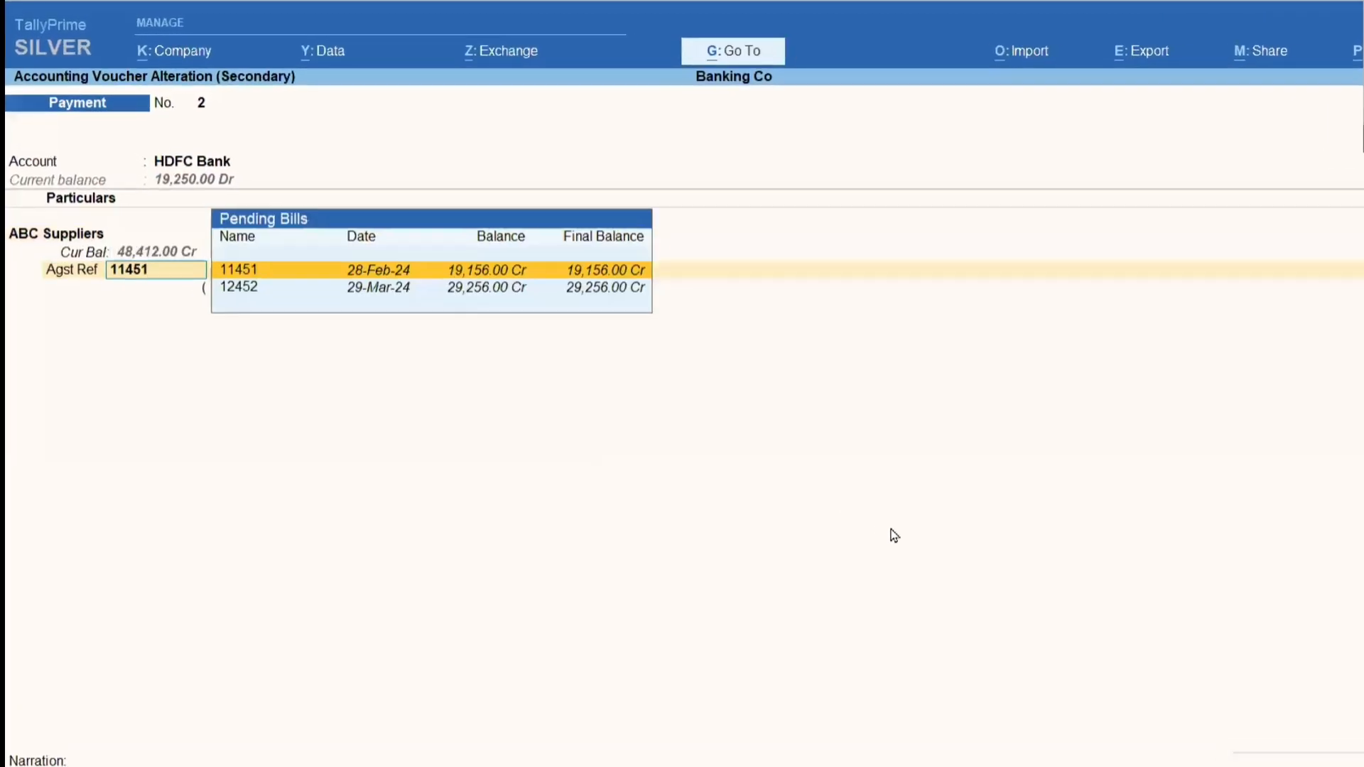
pyautogui.press('Return')
pyautogui.press('Return')
pyautogui.press('Return')
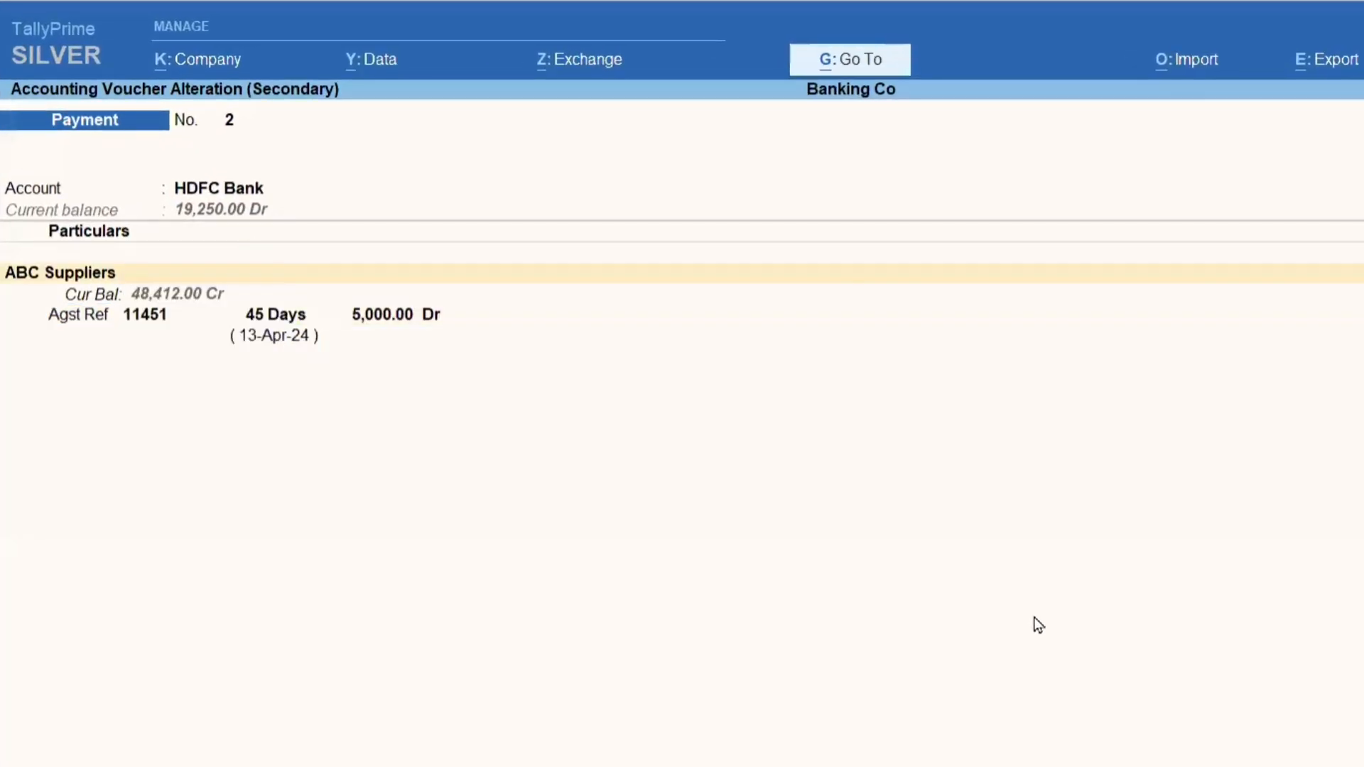
# Allocate 24,156 of the payment against pending bill 11451 and proceed to the HDFC Bank allocations.
pyautogui.press('Return')
pyautogui.press('Return')
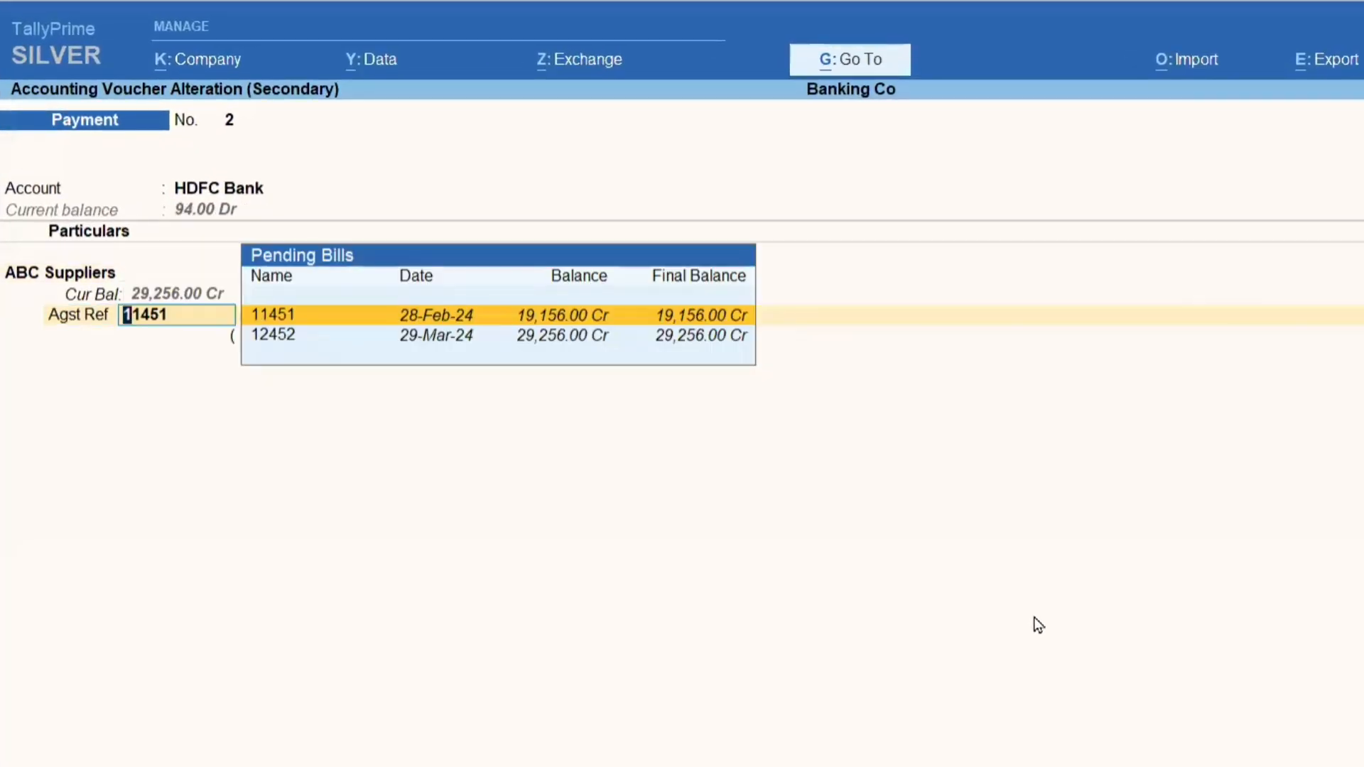
pyautogui.press('Return')
pyautogui.press('Return')
pyautogui.write('24,156')
pyautogui.press('Return')
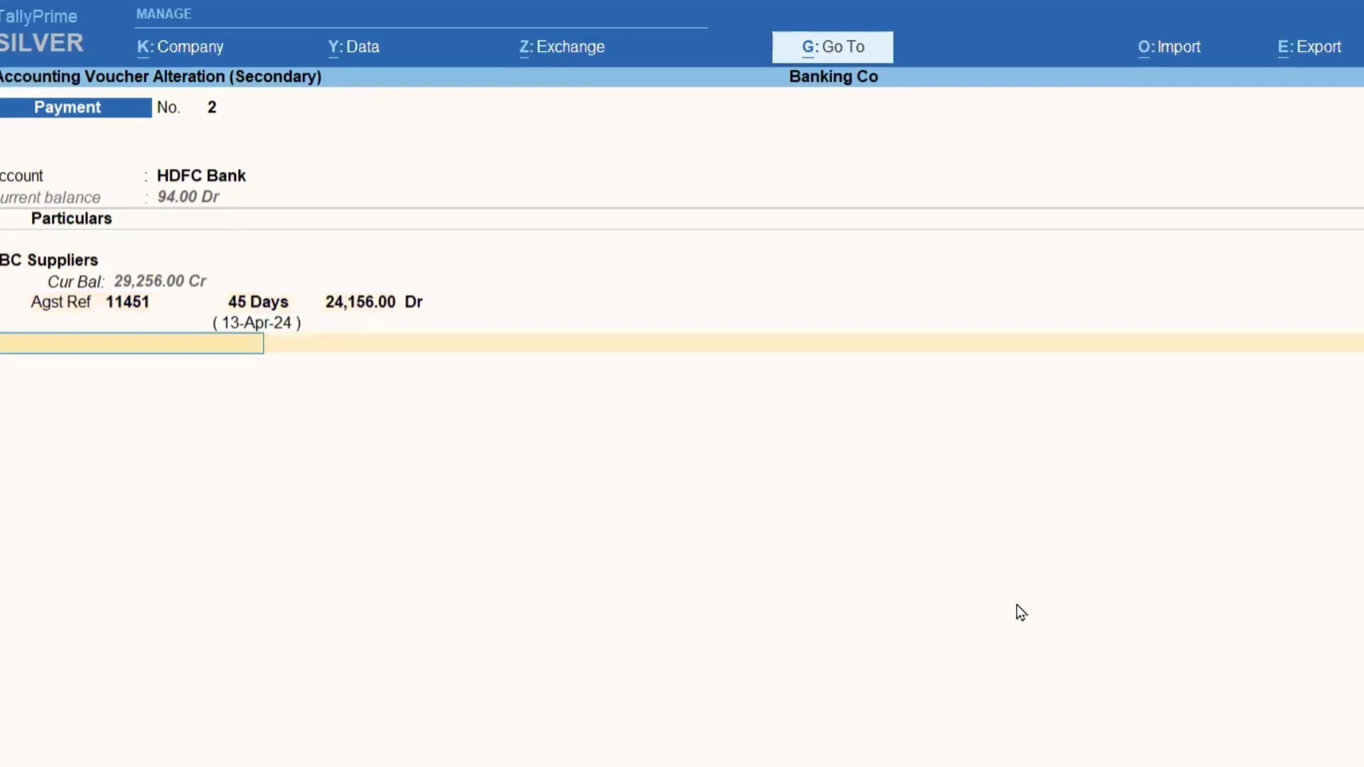
pyautogui.press('Return')
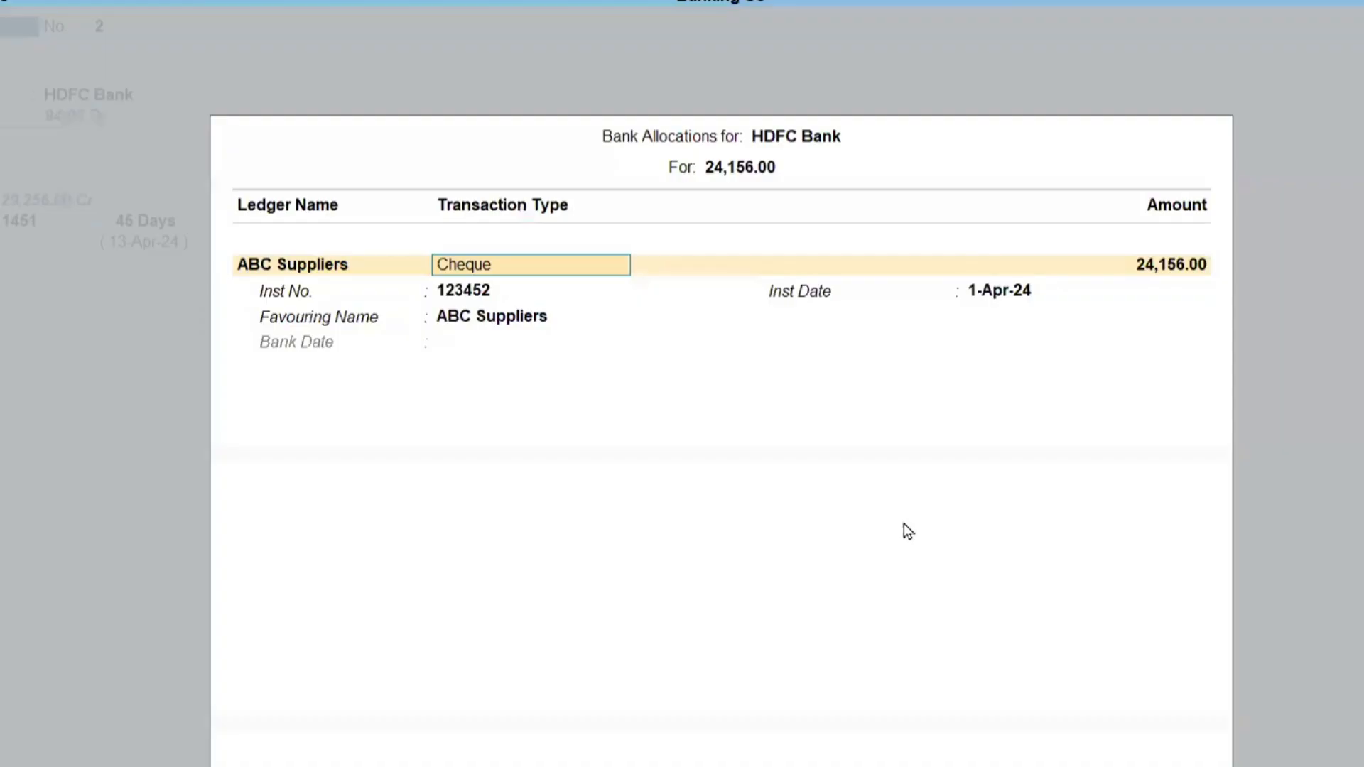
pyautogui.press('Return')
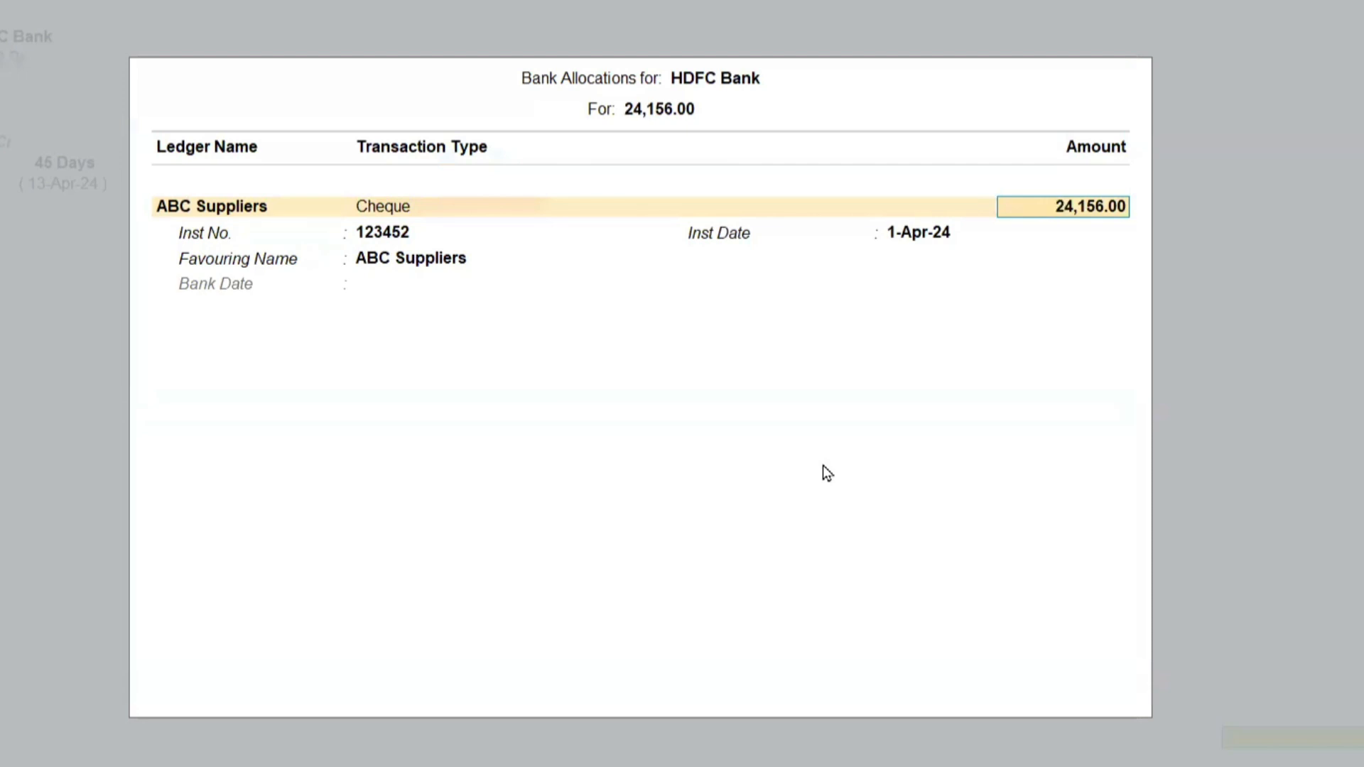
# Reduce the first cheque's allocation to 12,000 so the balance extends to a second instrument.
pyautogui.write('12000')
pyautogui.press('Return')
pyautogui.press('Return')
pyautogui.press('Return')
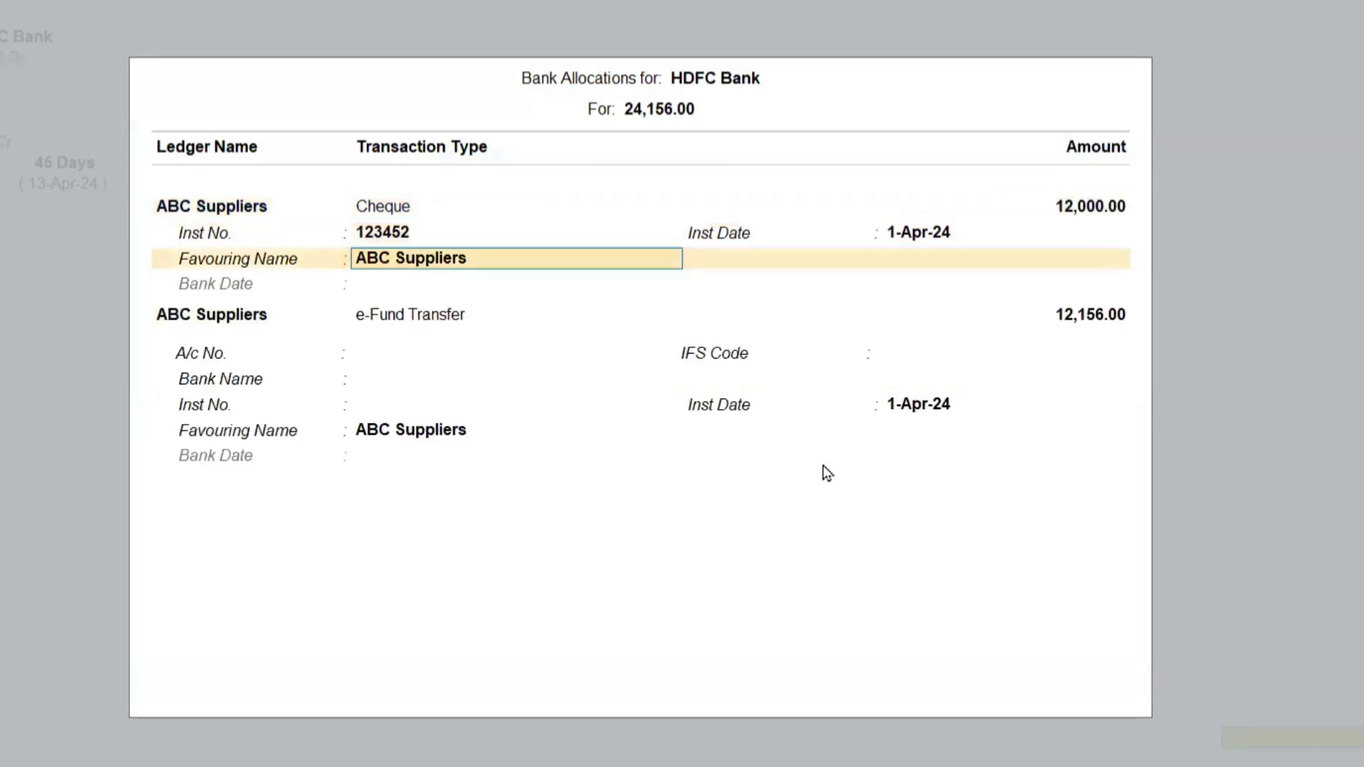
# Make the second ABC Suppliers allocation a Cheque with instrument number 123453.
pyautogui.press('BackSpace')
pyautogui.press('Up')
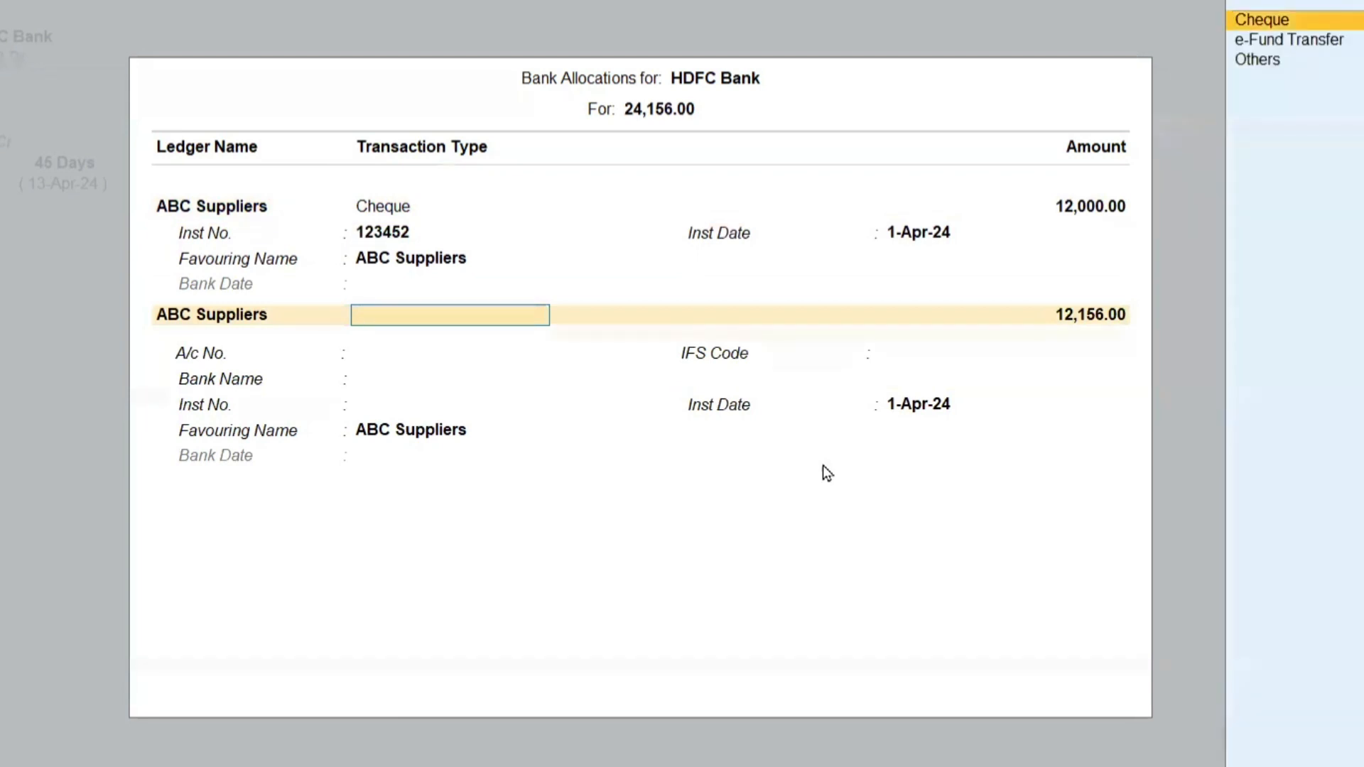
pyautogui.press('Return')
pyautogui.press('Return')
pyautogui.write('123453')
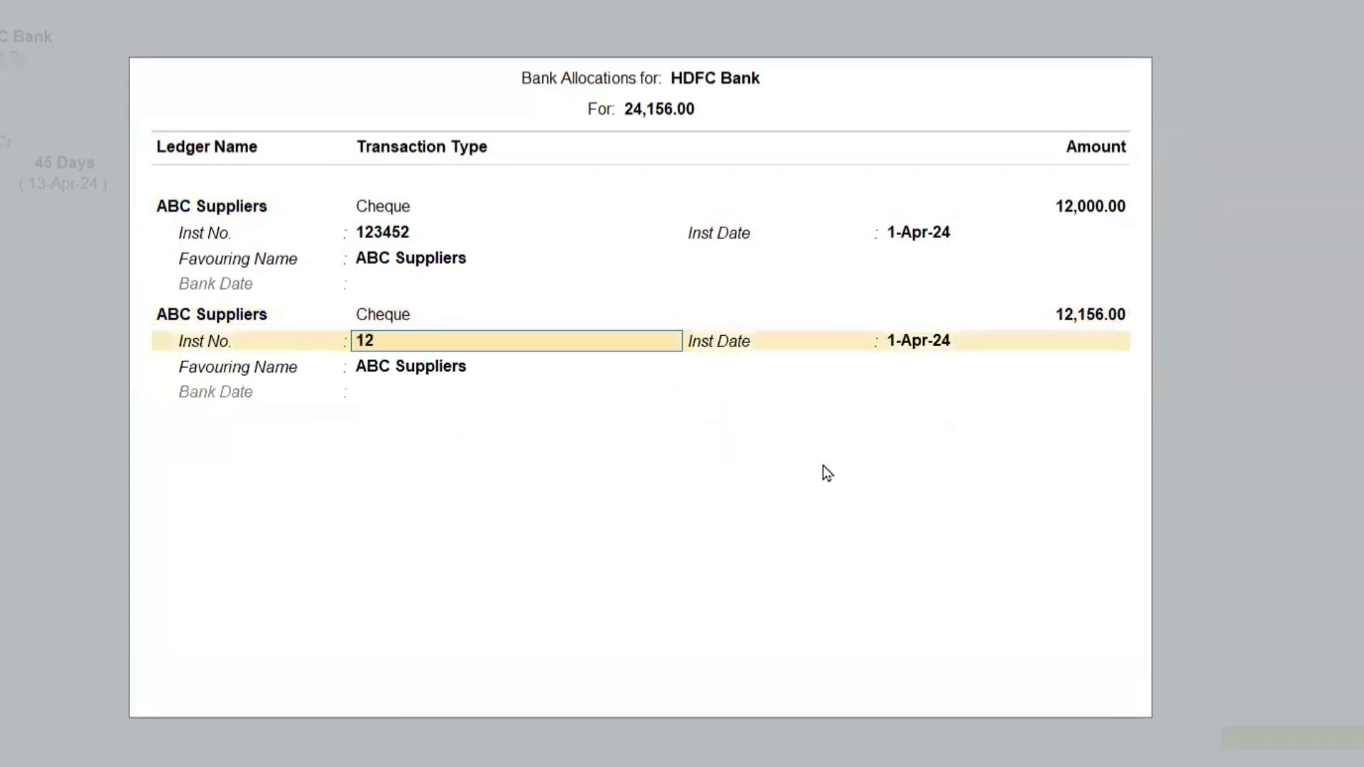
pyautogui.press('Return')
pyautogui.press('Return')
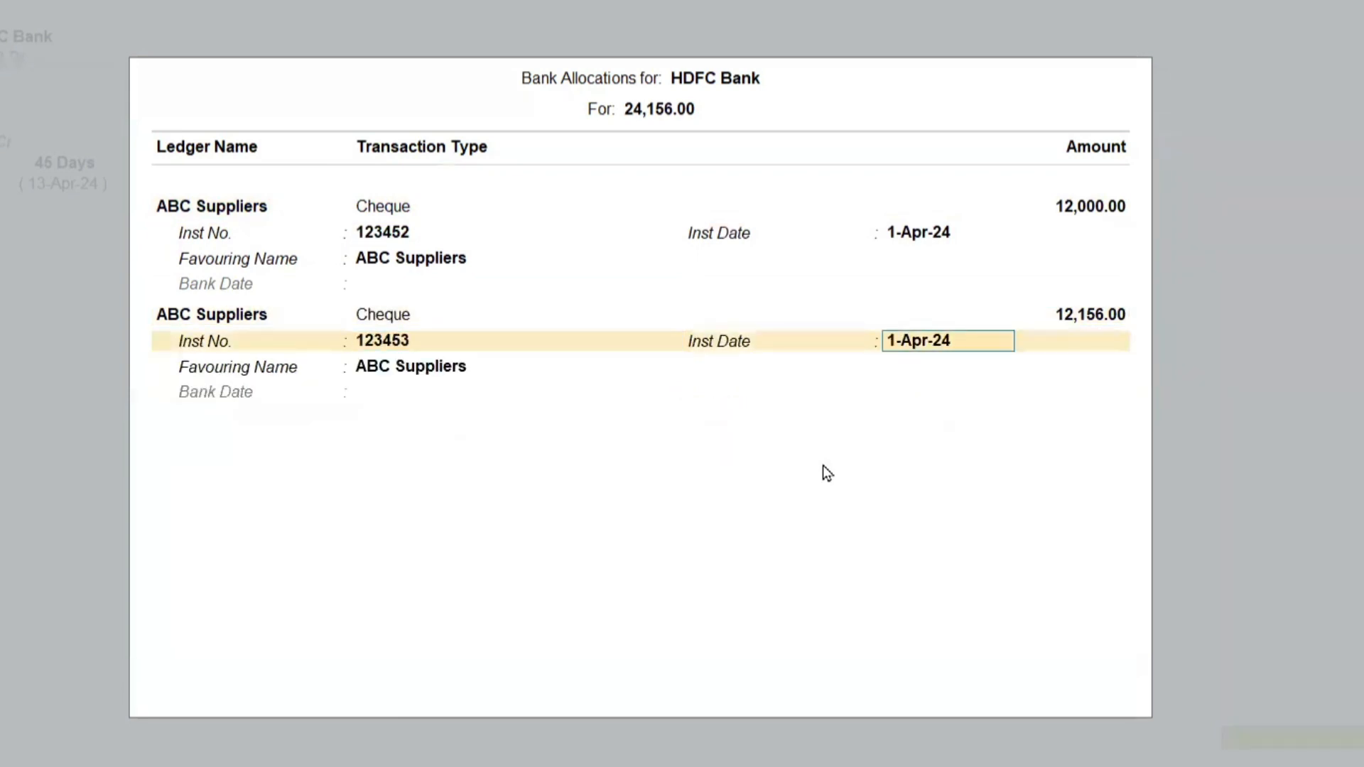
# Reopen the bank allocations, set the second cheque's instrument date to 16-Apr-24, and save the payment voucher.
pyautogui.press('Return')
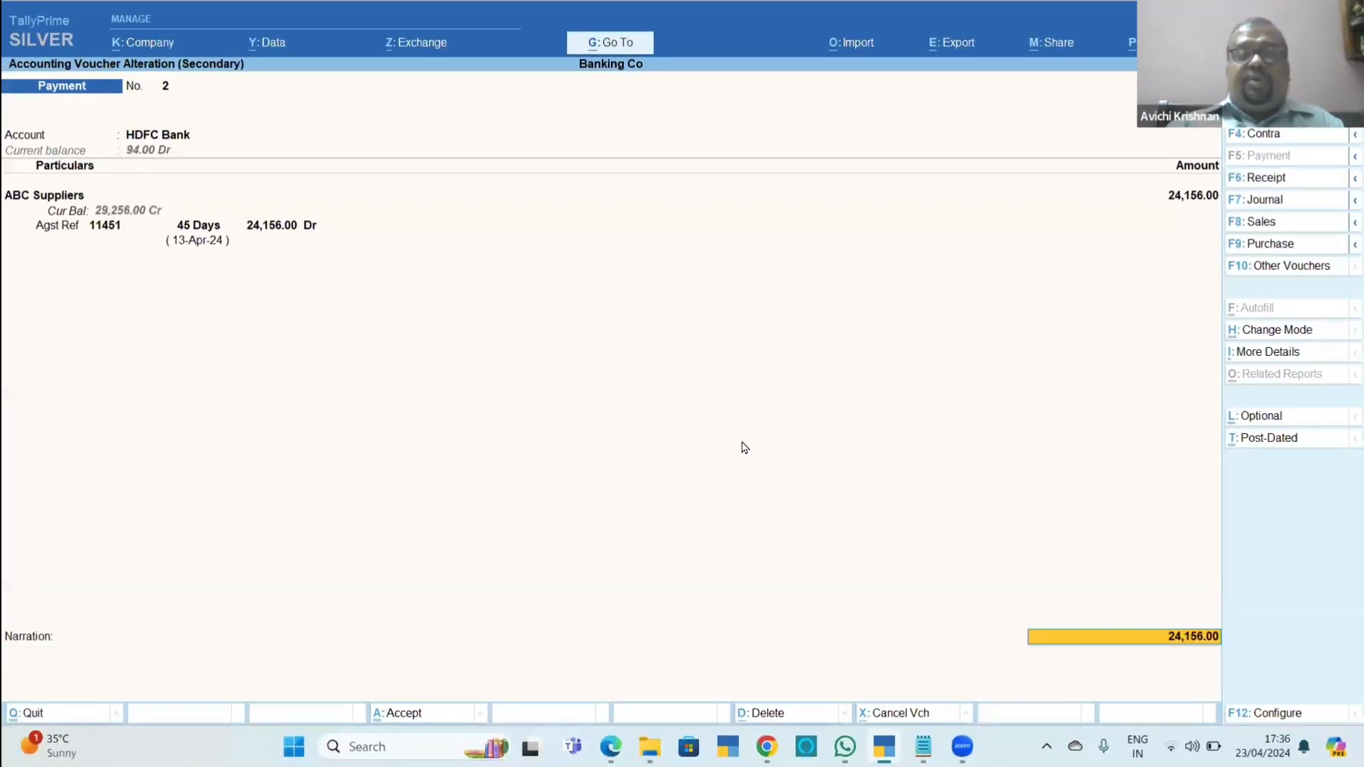
pyautogui.press('Return')
pyautogui.press('Return')
pyautogui.press('Return')
pyautogui.press('Return')
pyautogui.press('Return')
pyautogui.press('Return')
pyautogui.press('Return')
pyautogui.press('Return')
pyautogui.press('Return')
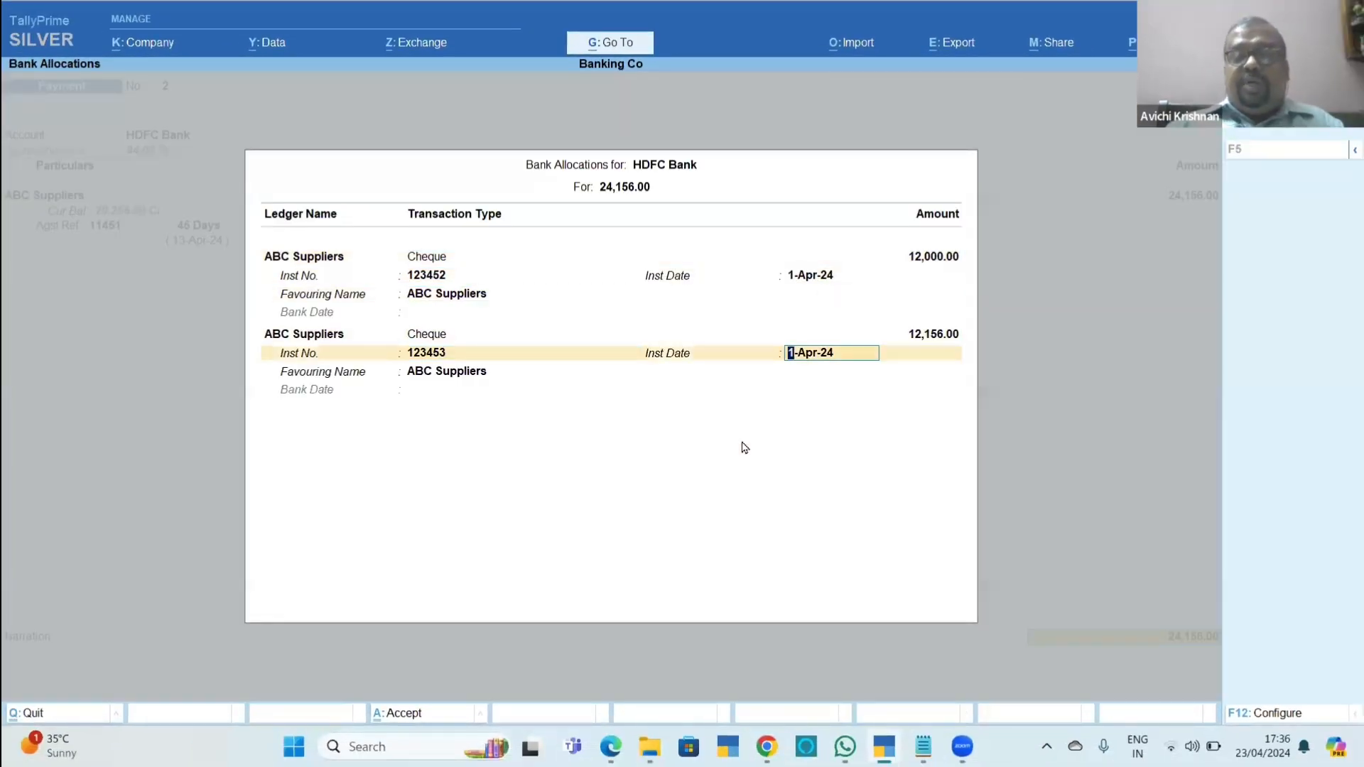
pyautogui.write('16.4')
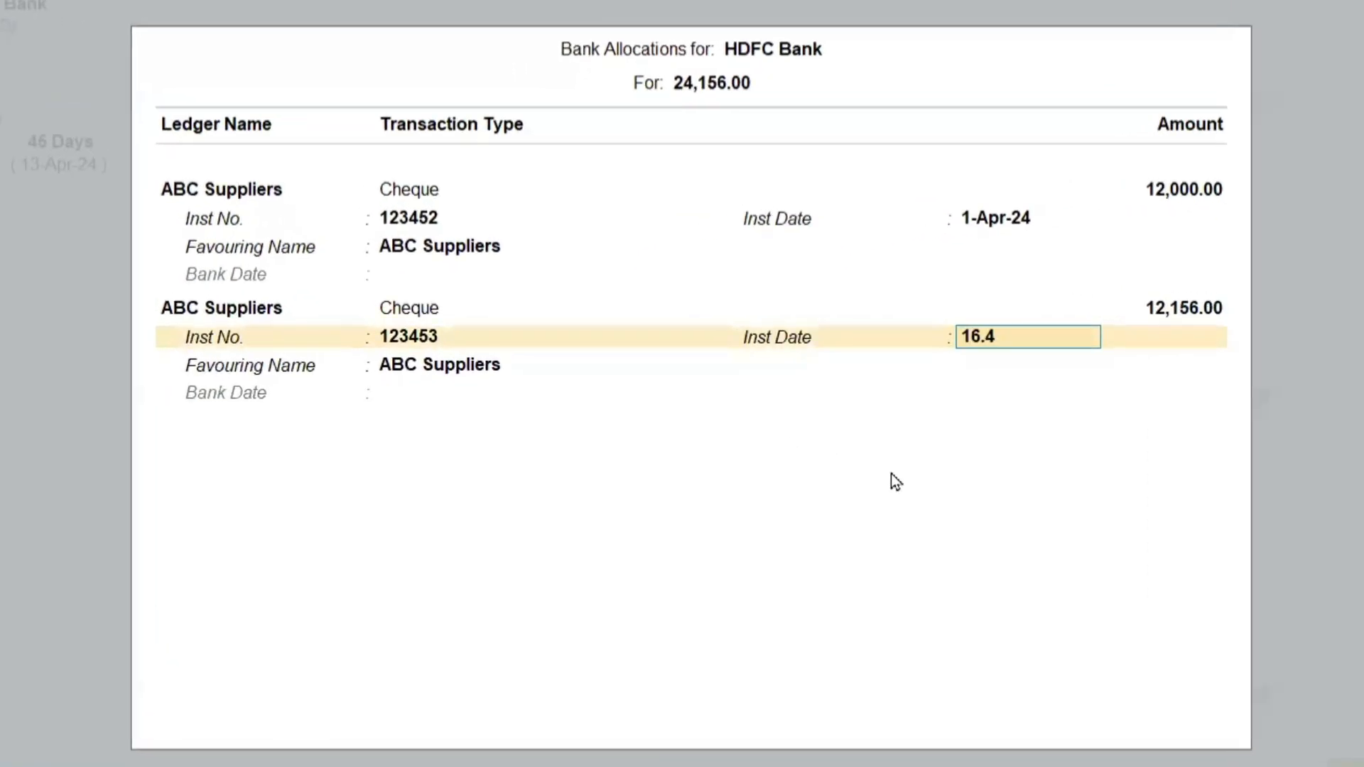
pyautogui.press('Return')
pyautogui.press('Return')
pyautogui.press('Return')
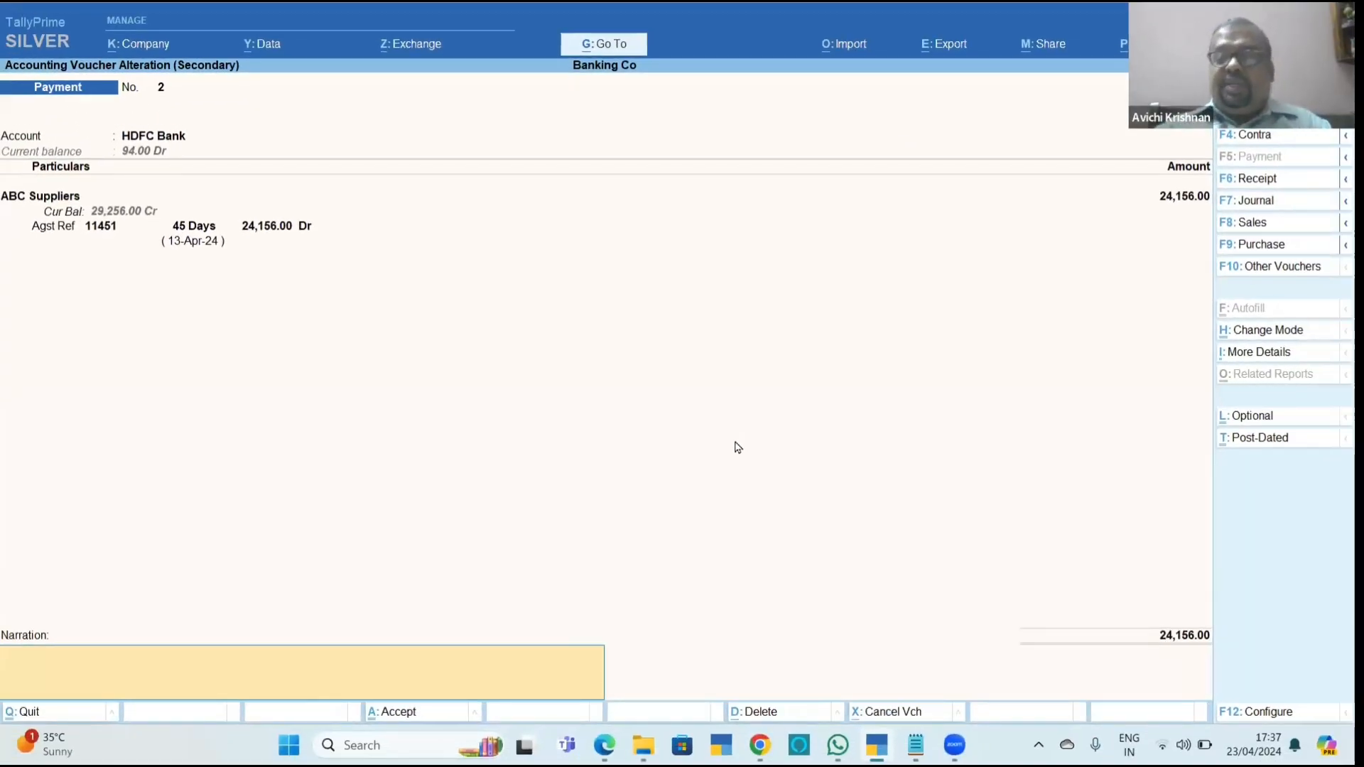
pyautogui.press('Return')
pyautogui.press('Return')
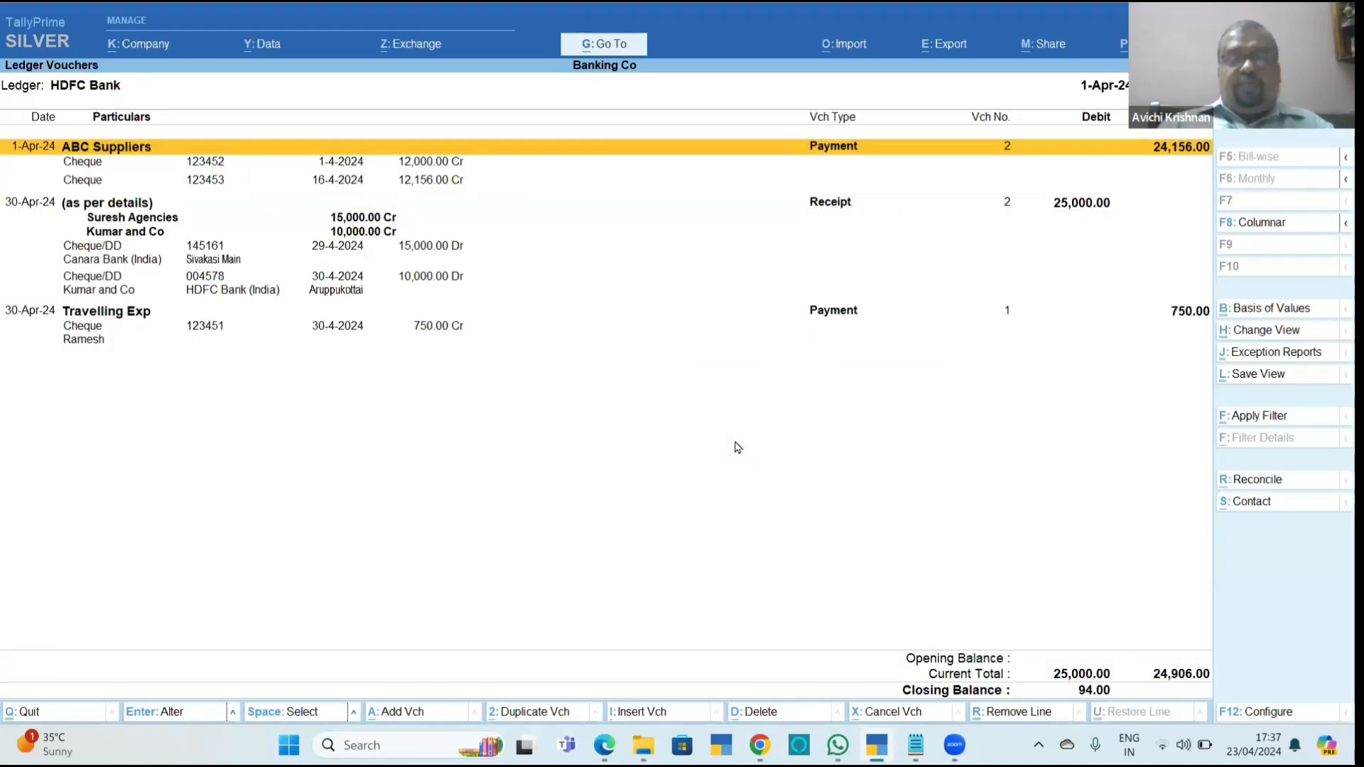
# Check the individual cheque lines under the ABC Suppliers payment in the HDFC Bank ledger vouchers.
pyautogui.press('Down')
pyautogui.press('Down')
pyautogui.press('Up')
pyautogui.press('Up')
pyautogui.press('Up')
pyautogui.press('Down')
pyautogui.press('Up')
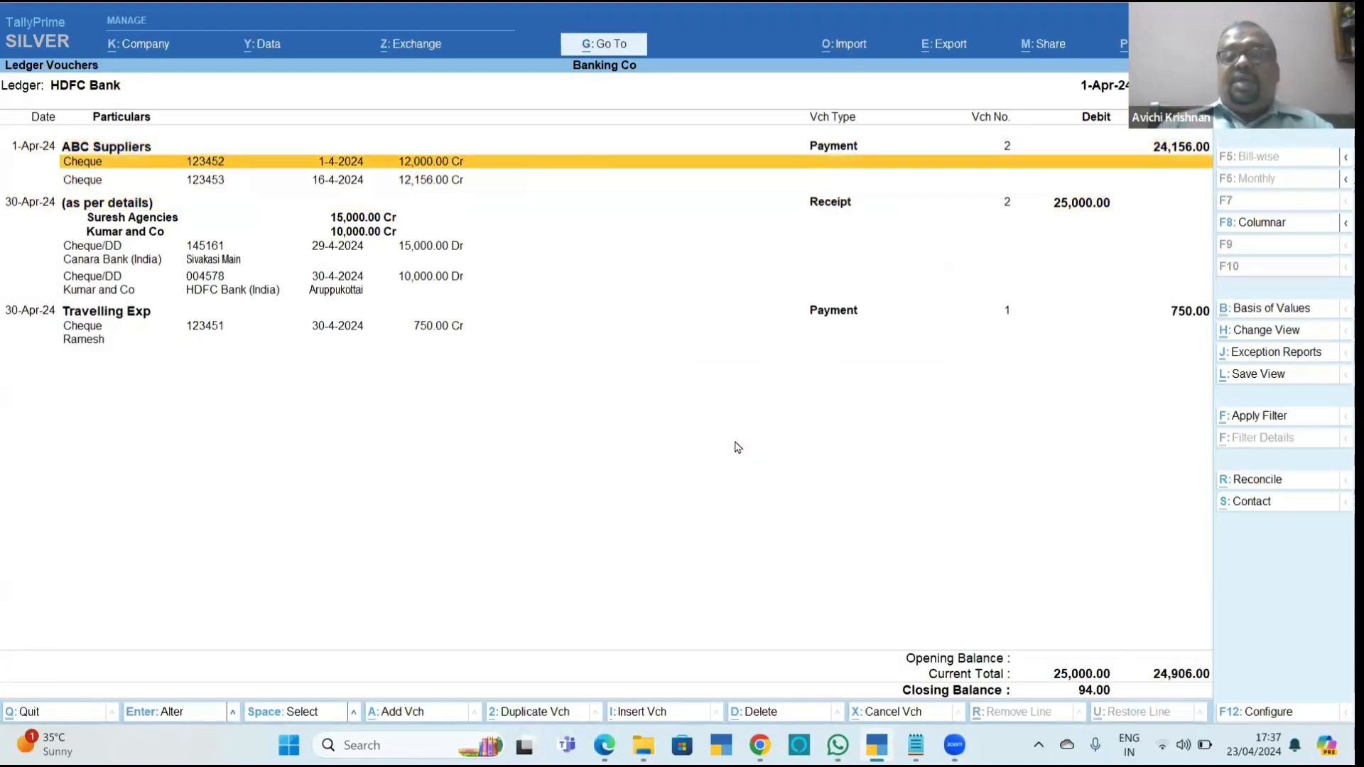
# Open the HDFC Bank reconciliation, review each cheque as a separate entry, and leave the report.
pyautogui.hotkey('ctrl', 'r')
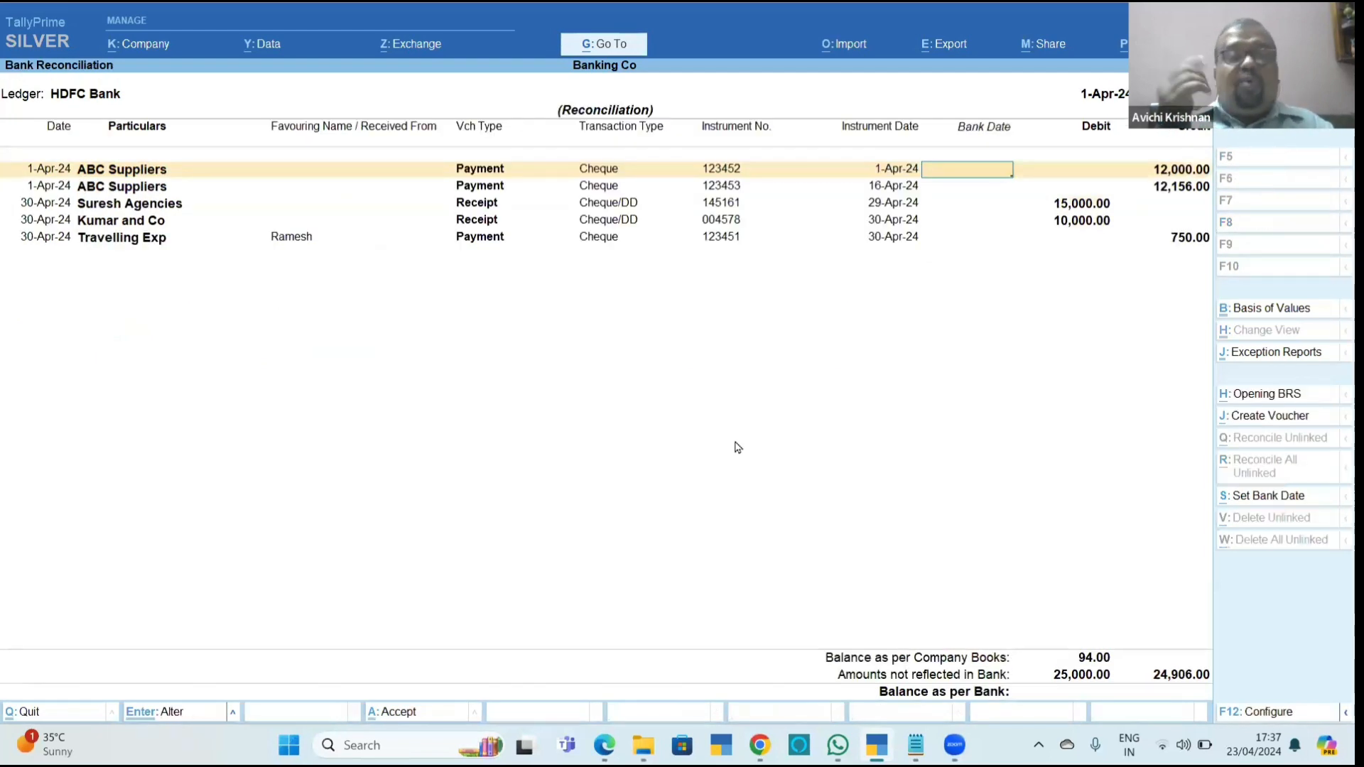
pyautogui.press('Down')
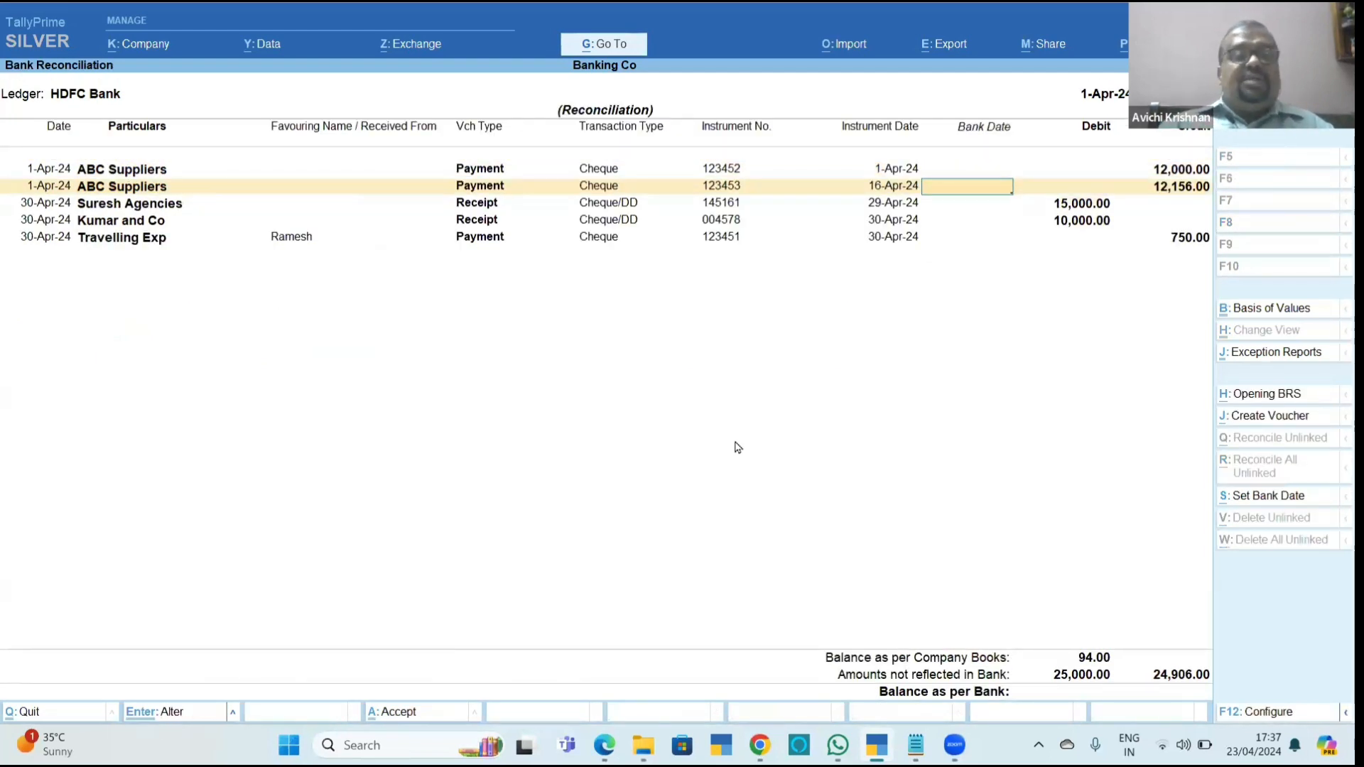
pyautogui.press('Down')
pyautogui.press('Down')
pyautogui.press('Down')
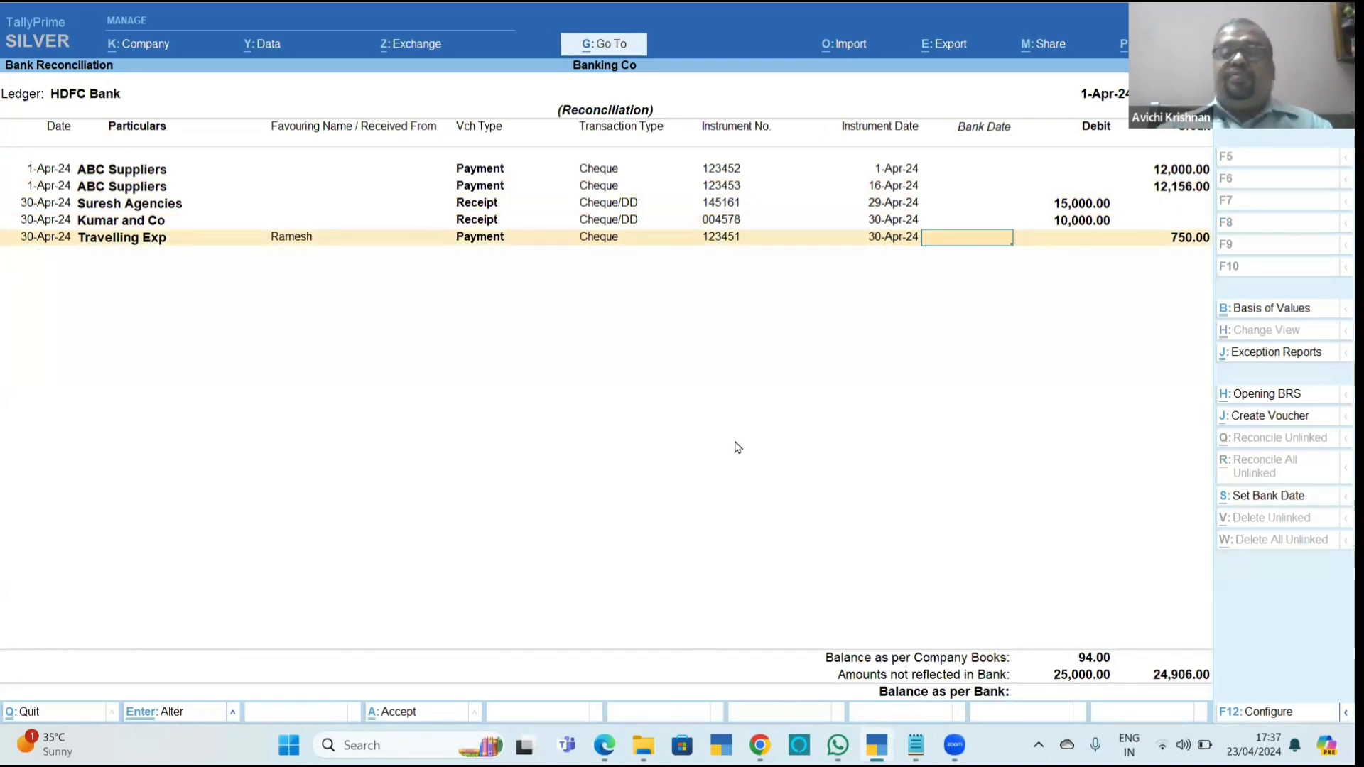
pyautogui.press('Escape')
# Switch to Chapter_11_Banking.pdf and read section 11.2.5 on payment vouchers for NEFT / RTGS.
pyautogui.hotkey('alt', 'Tab')
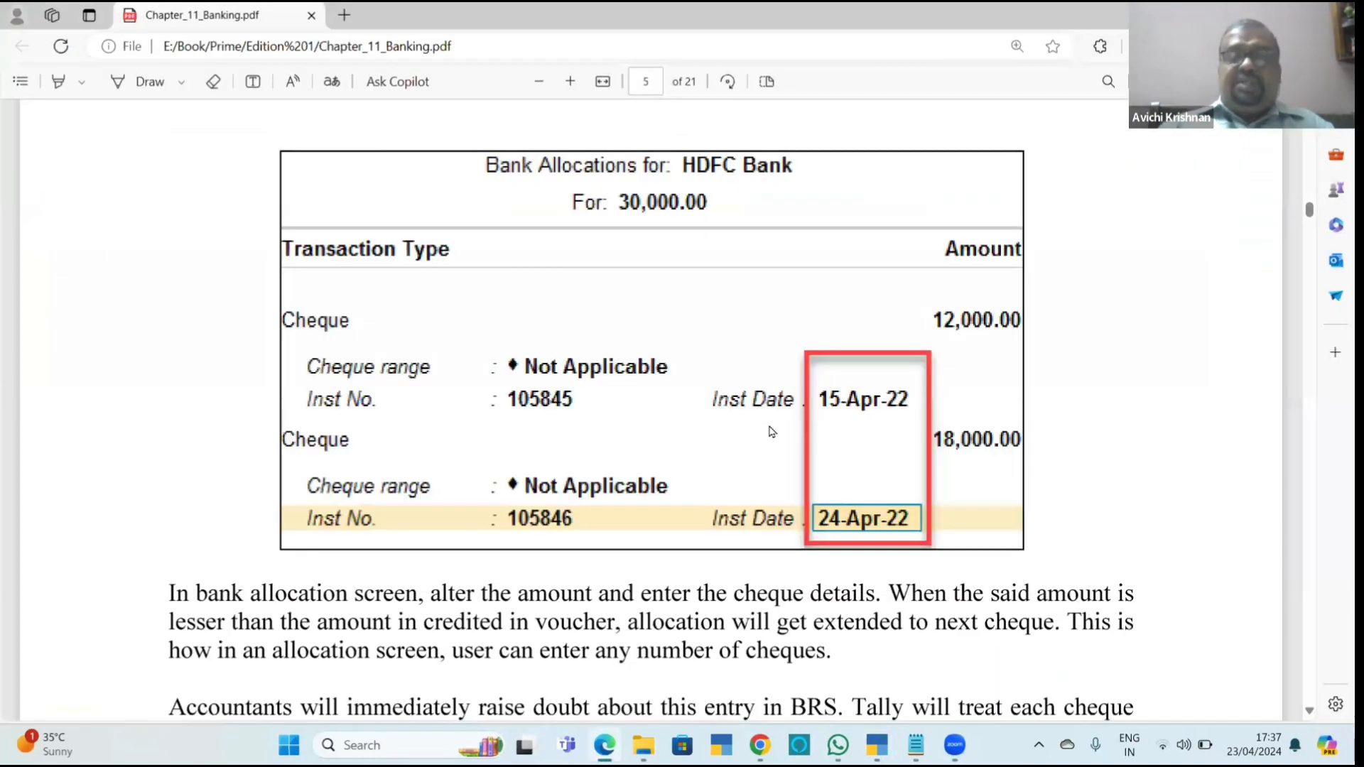
pyautogui.scroll(-8, 772, 432)
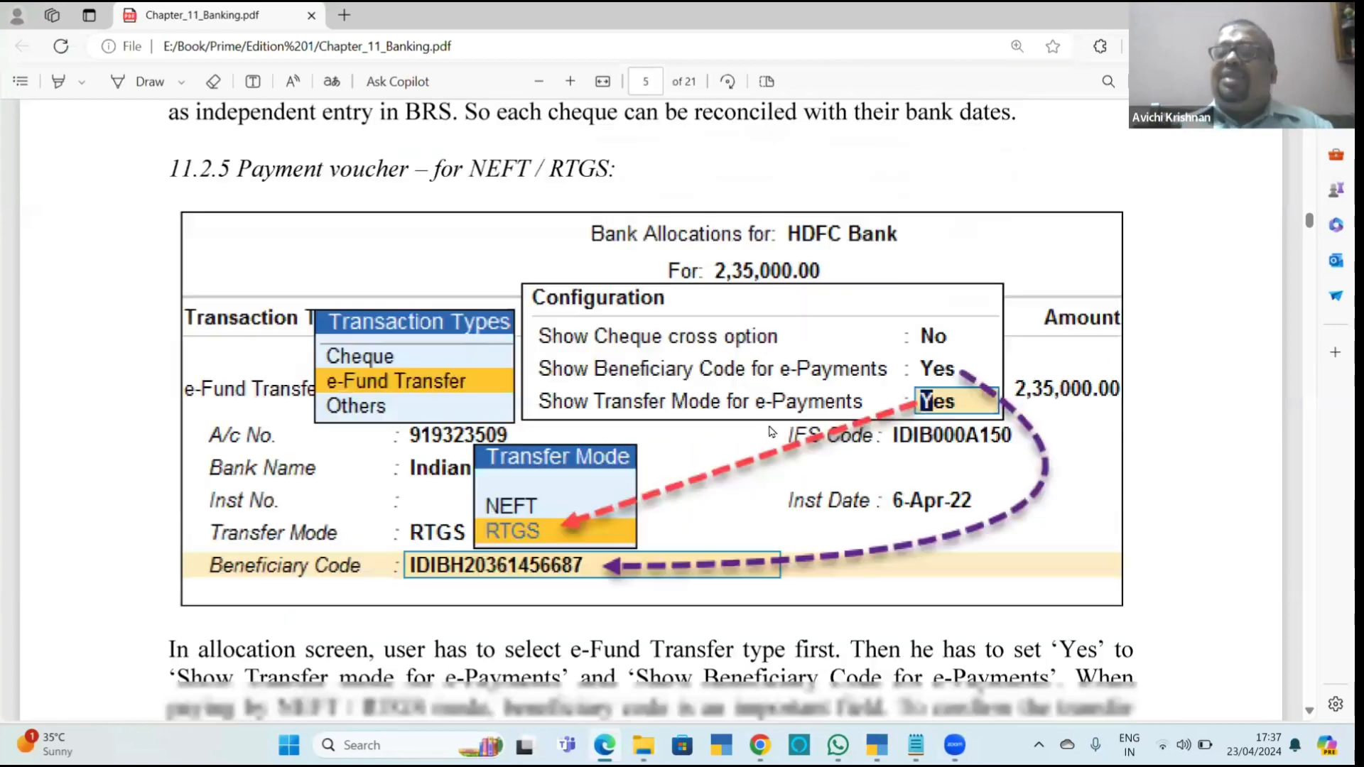
pyautogui.scroll(-1, 772, 431)
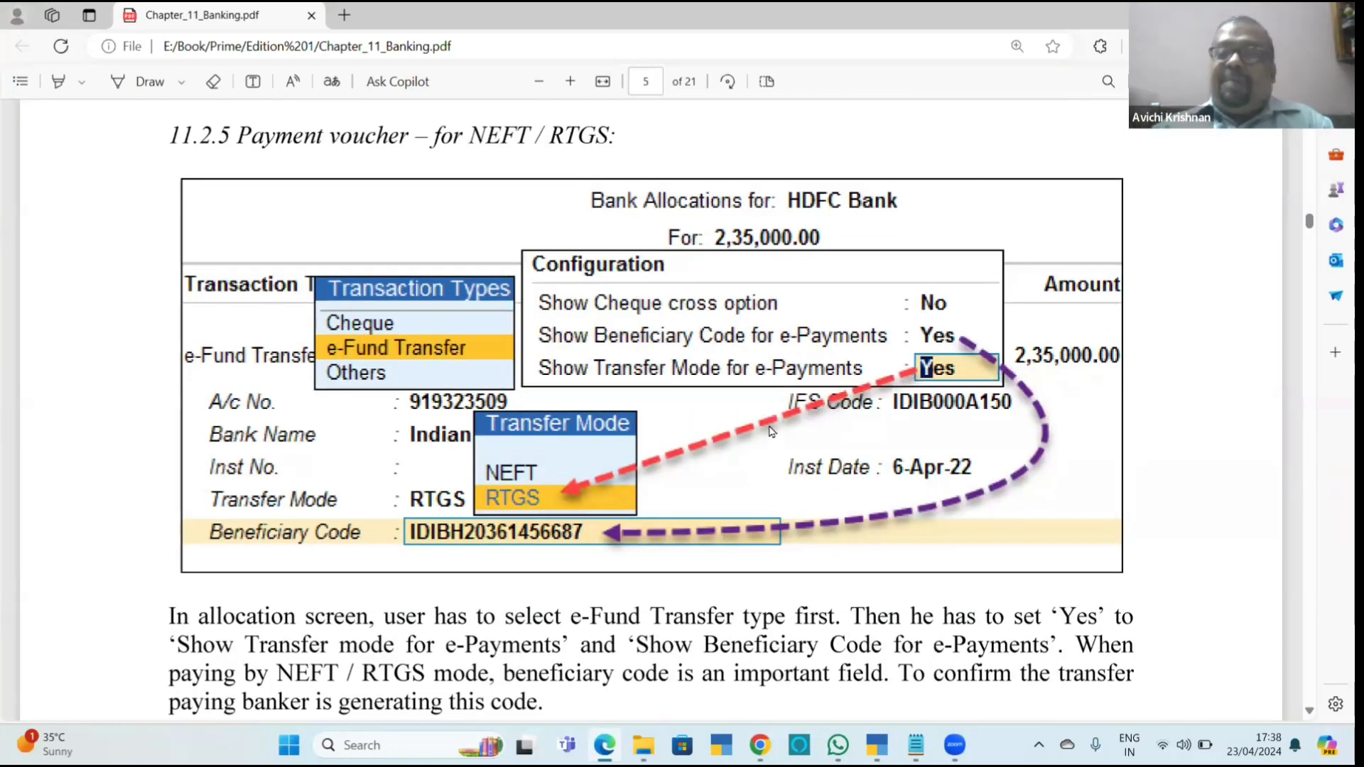
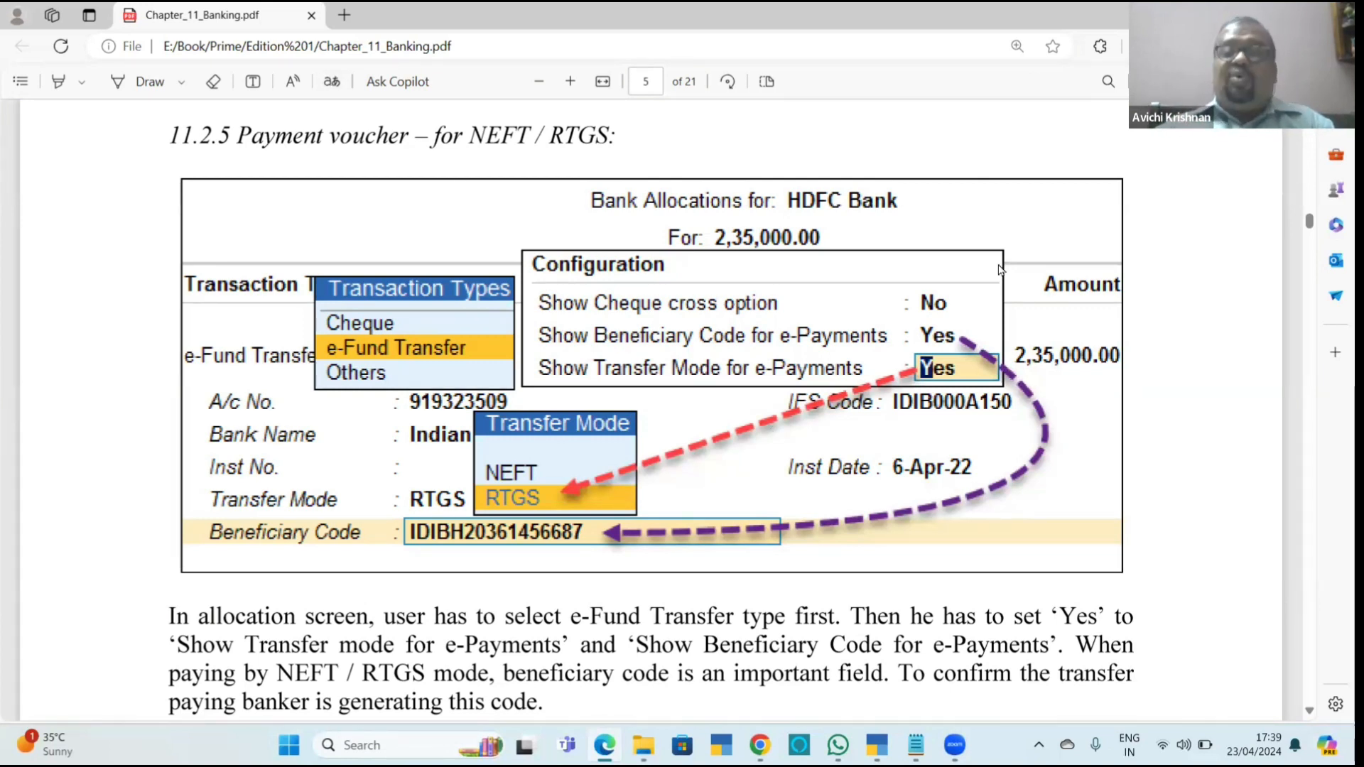
# Switch to TallyPrime and change the date of the Suresh Agencies and Kumar and Co receipt voucher to 15-Apr-24.
pyautogui.hotkey('alt', 'Tab')
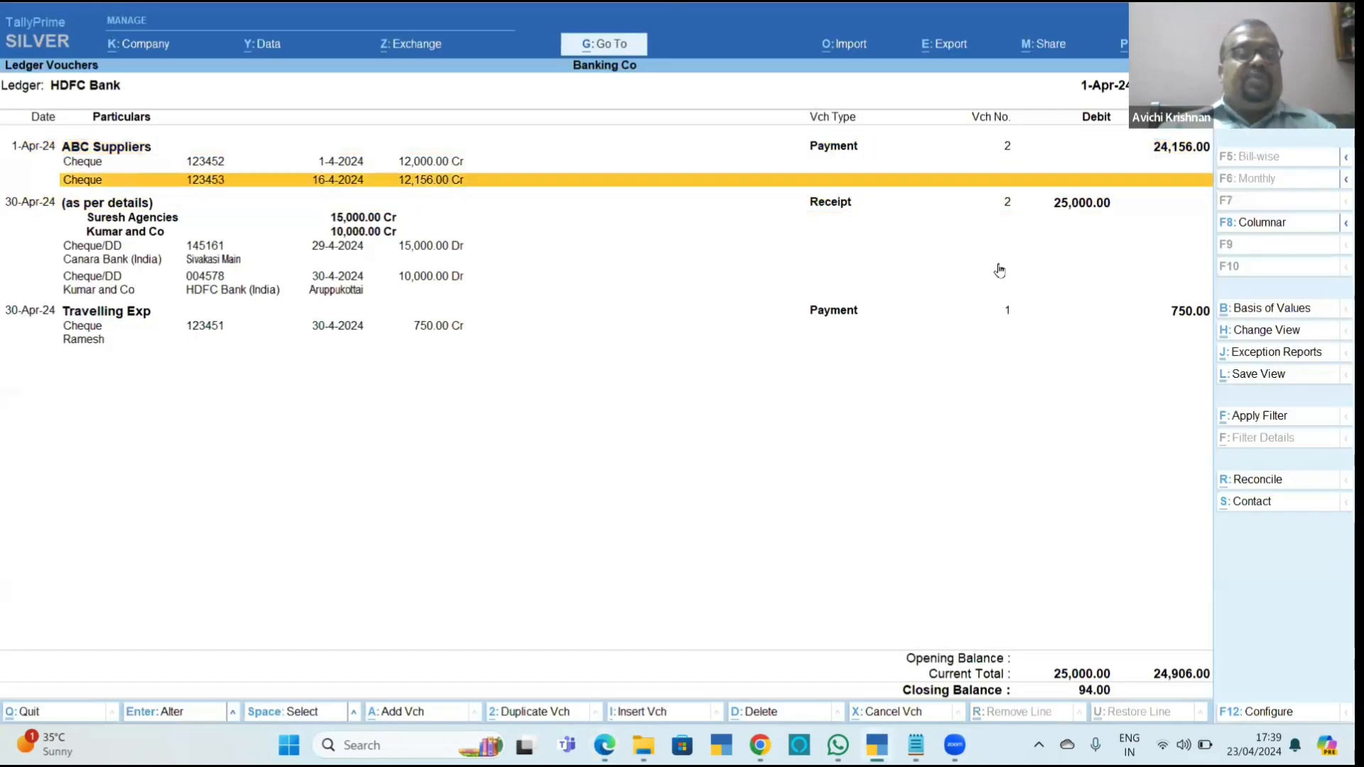
pyautogui.press('Down')
pyautogui.press('Down')
pyautogui.press('Up')
pyautogui.press('Up')
pyautogui.press('Up')
pyautogui.press('Up')
pyautogui.press('Down')
pyautogui.press('Down')
pyautogui.press('Down')
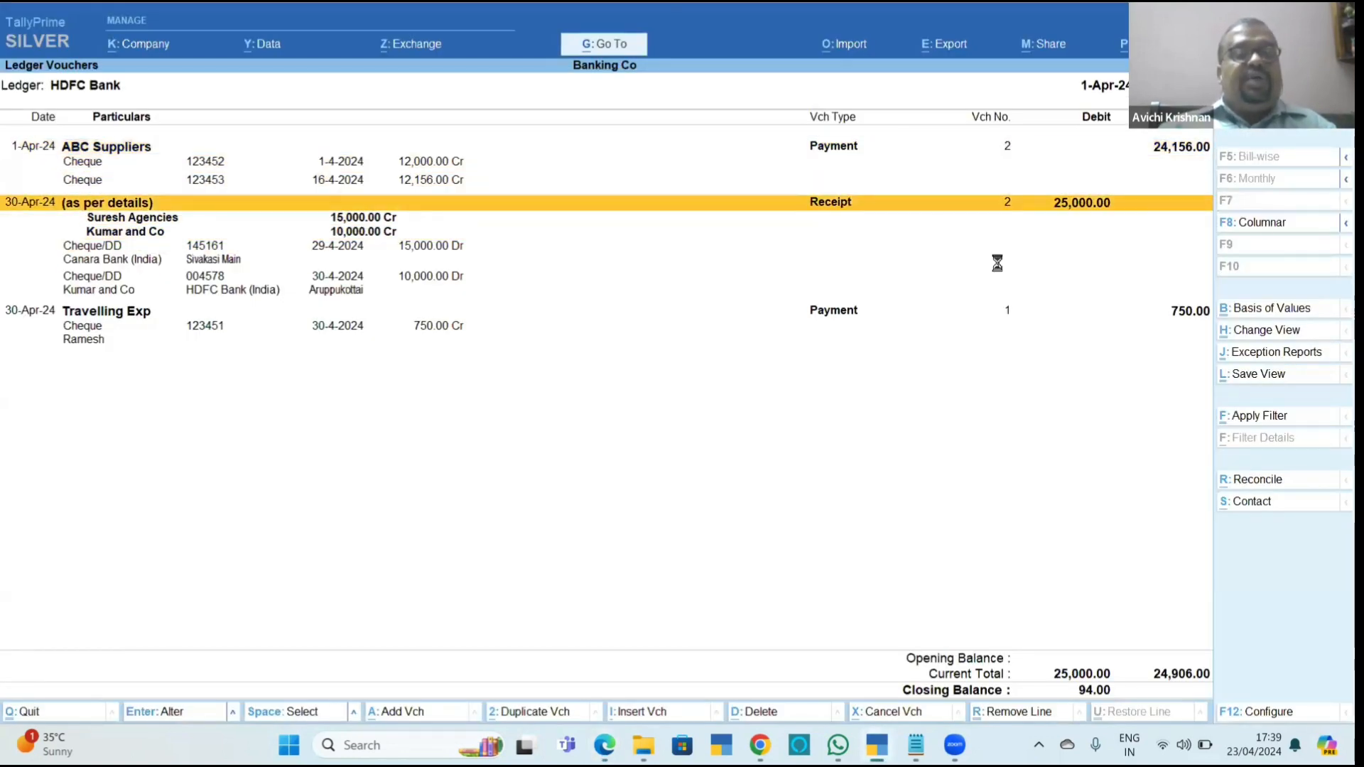
pyautogui.press('Return')
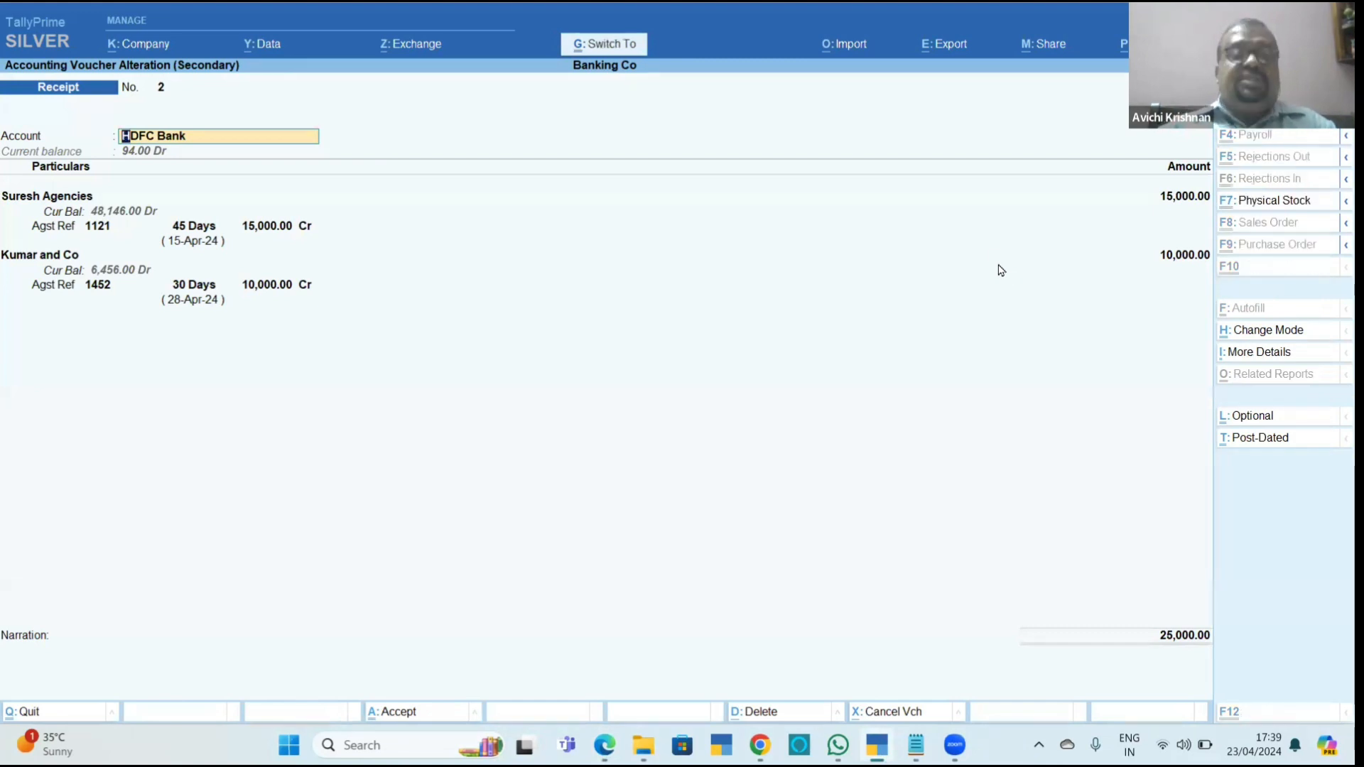
pyautogui.press('Escape')
# Change the date of the Travelling Exp payment voucher to 8-Apr-24.
pyautogui.press('Down')
pyautogui.press('Return')
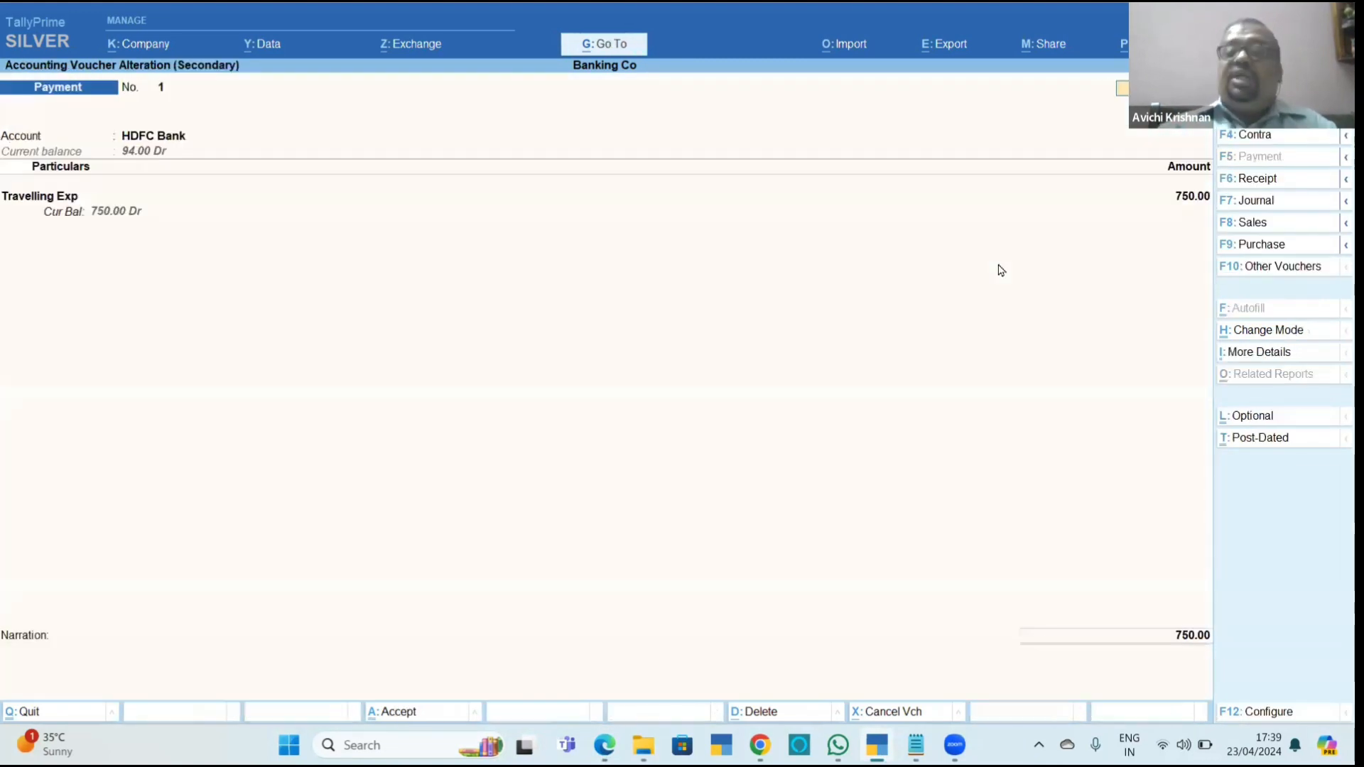
pyautogui.press('Escape')
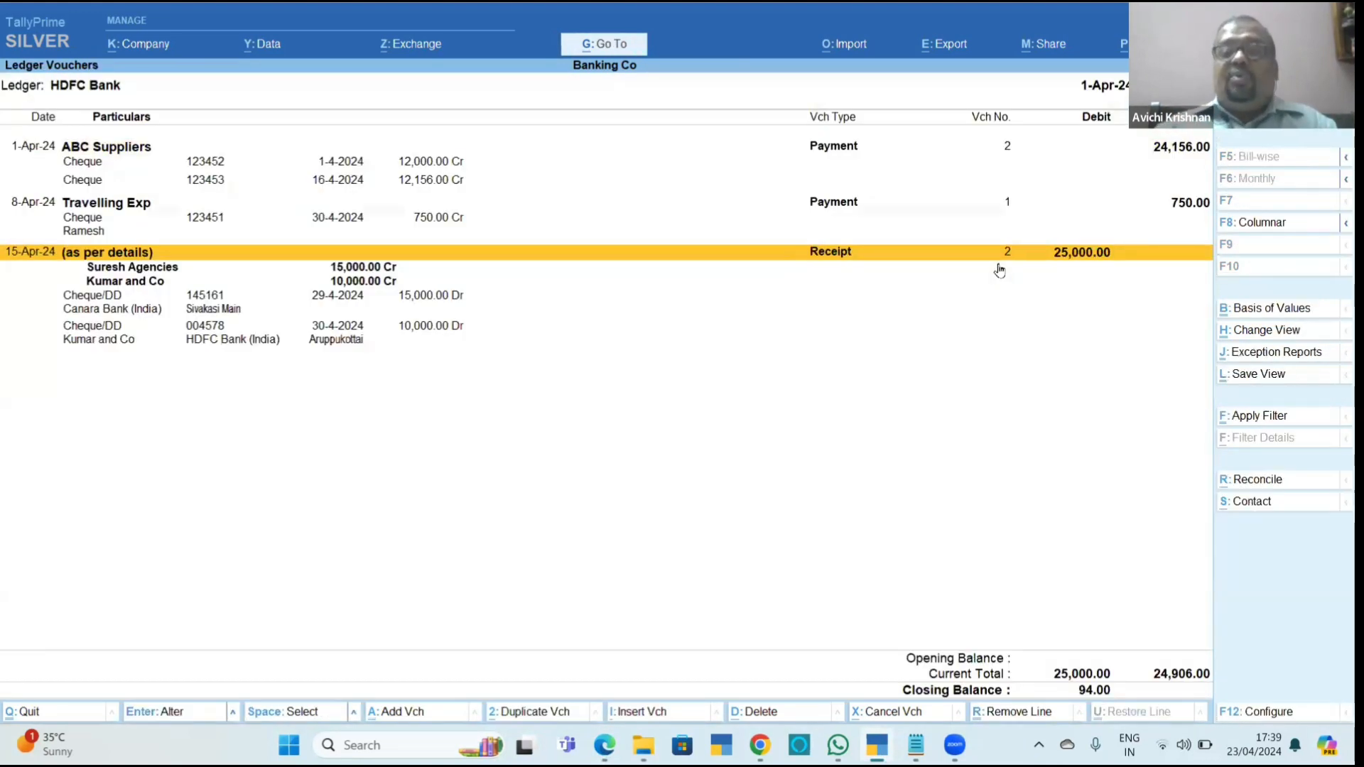
# Add a new payment voucher after the Travelling Exp payment, with HDFC Bank as the account.
pyautogui.press('Up')
pyautogui.press('Up')
pyautogui.press('Down')
pyautogui.hotkey('alt', 'a')
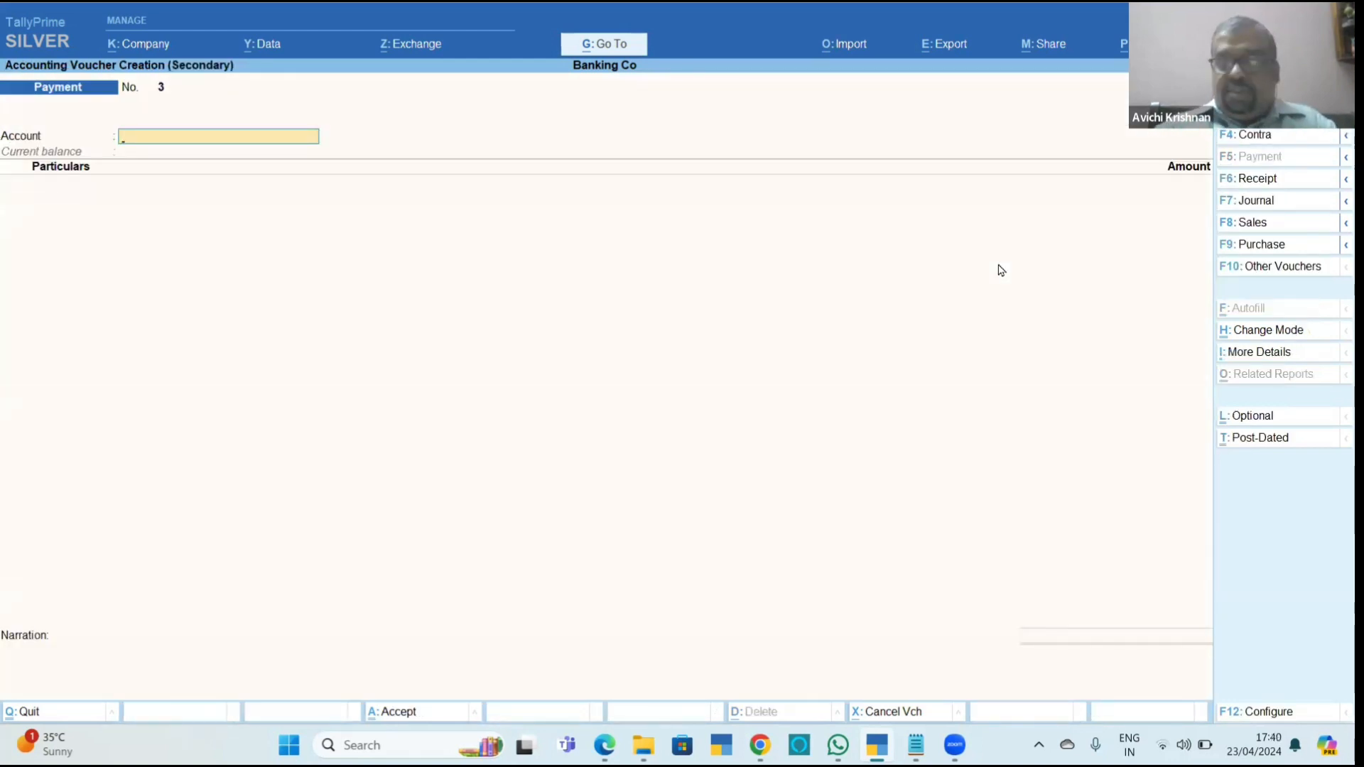
pyautogui.write('hd')
pyautogui.press('Return')
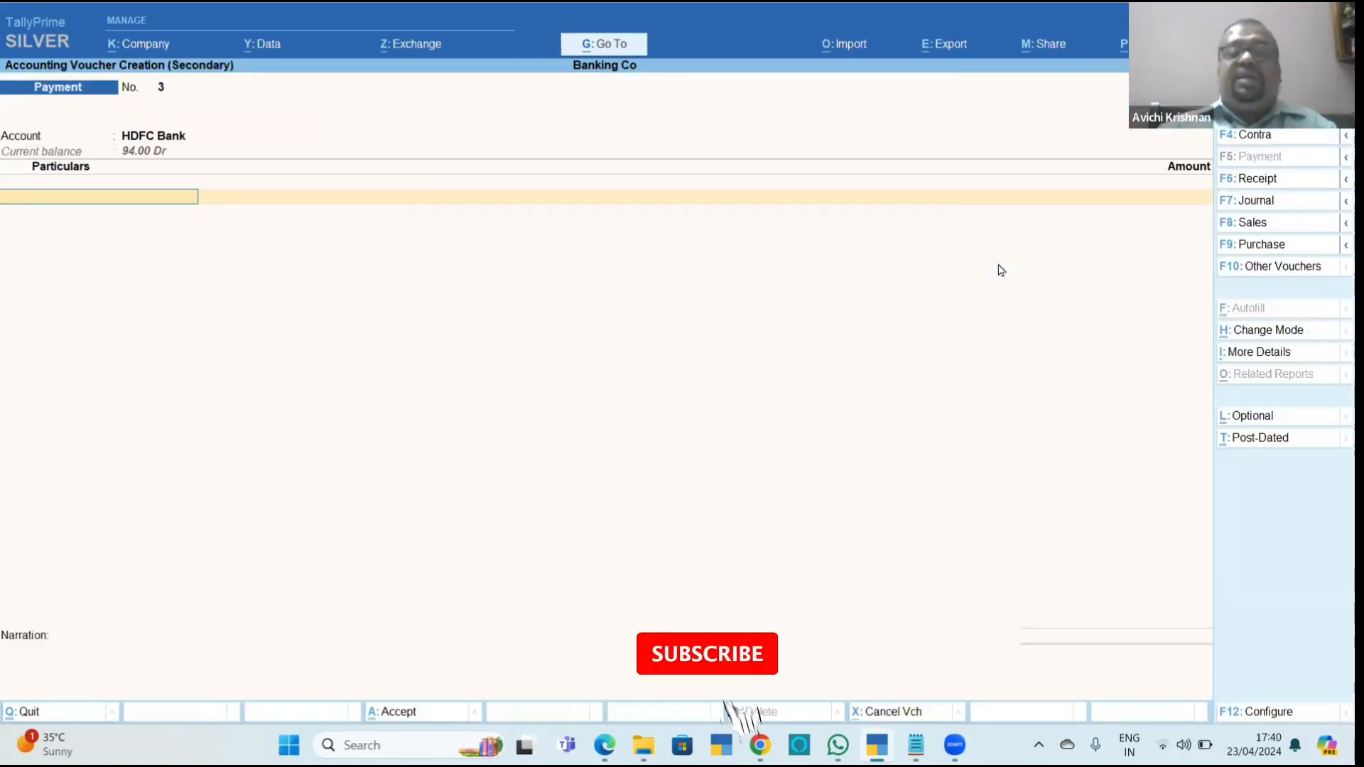
# Start a new ledger from the payment's particulars and name it Service Charges Paid.
pyautogui.hotkey('alt', 'c')
pyautogui.write('Ser')
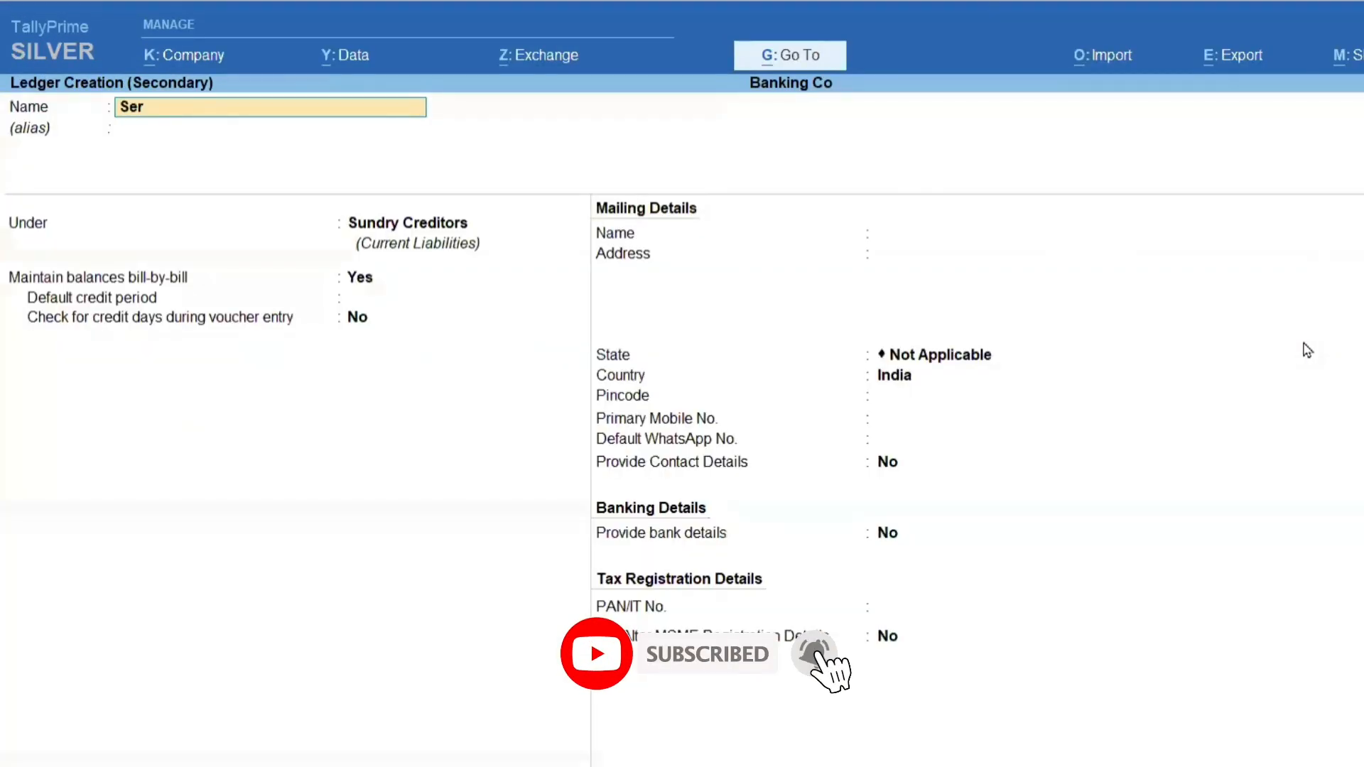
pyautogui.write('vice Cgh')
pyautogui.press('BackSpace')
pyautogui.press('BackSpace')
pyautogui.press('BackSpace')
pyautogui.write('ce C')
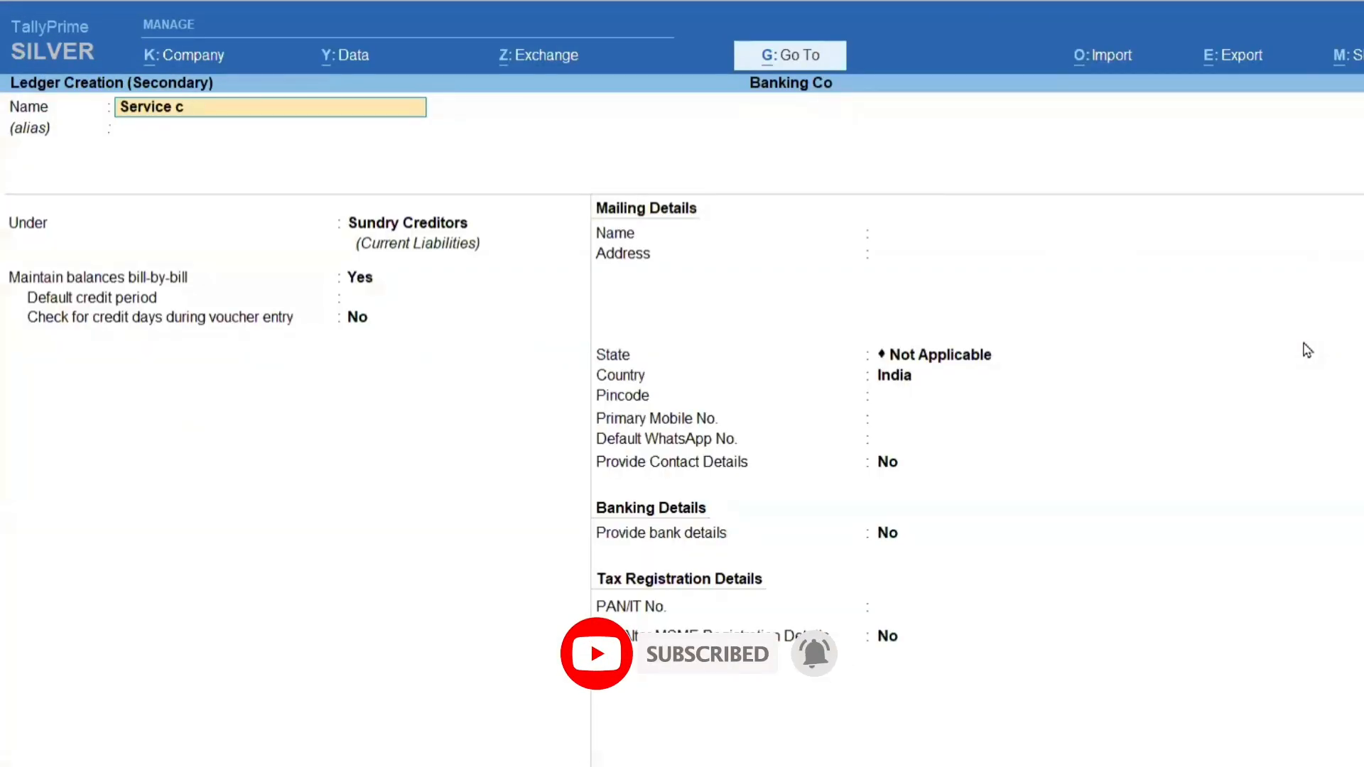
pyautogui.write('harges P')
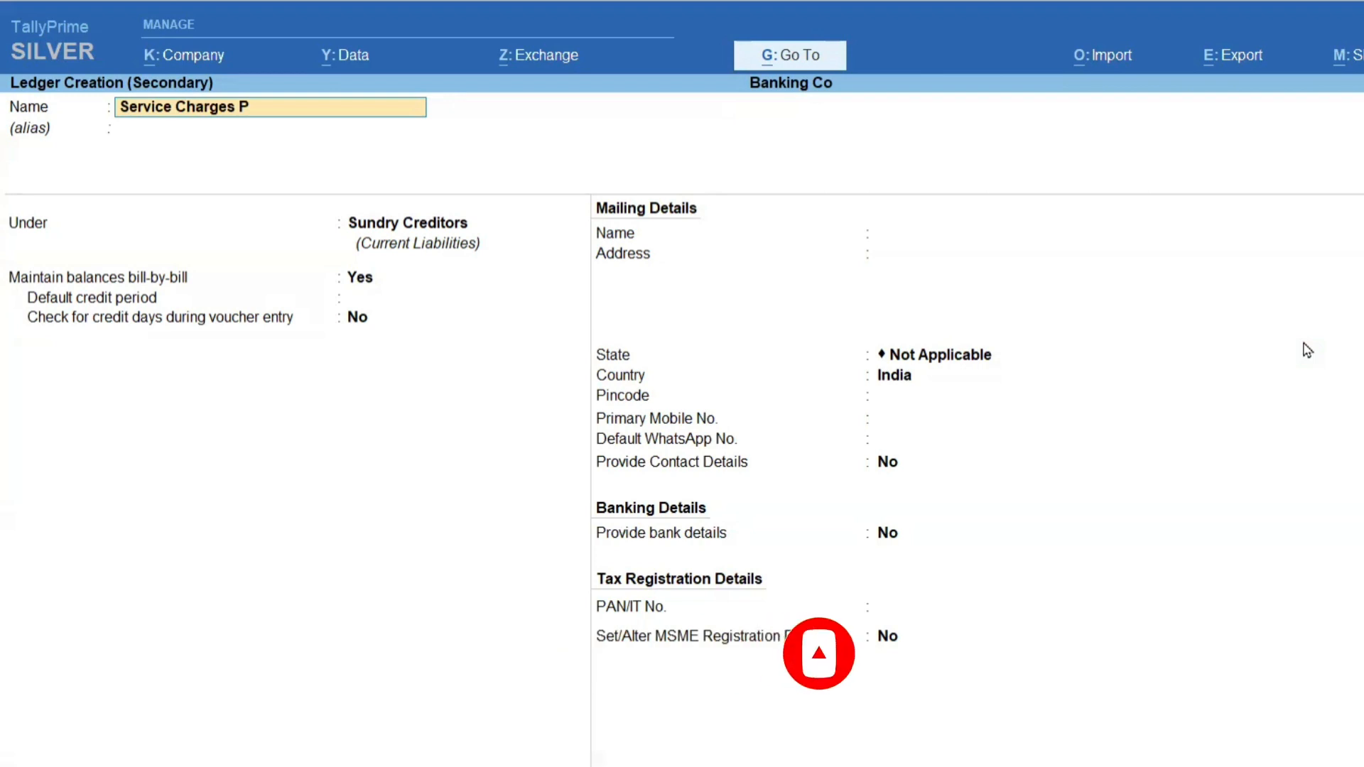
pyautogui.write('aid')
pyautogui.press('Return')
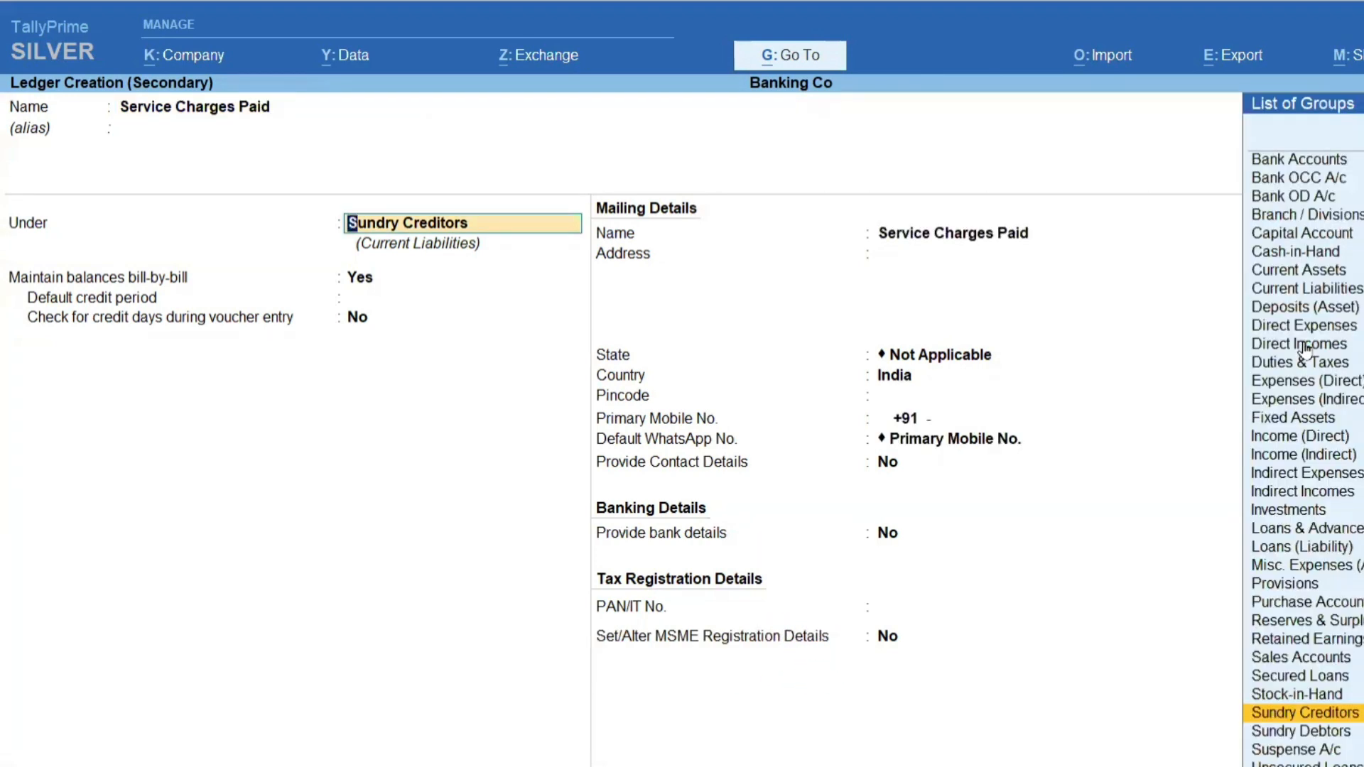
# Place the new ledger under Indirect Expenses and save it.
pyautogui.write('Ind')
pyautogui.press('Down')
pyautogui.press('Down')
pyautogui.press('Return')
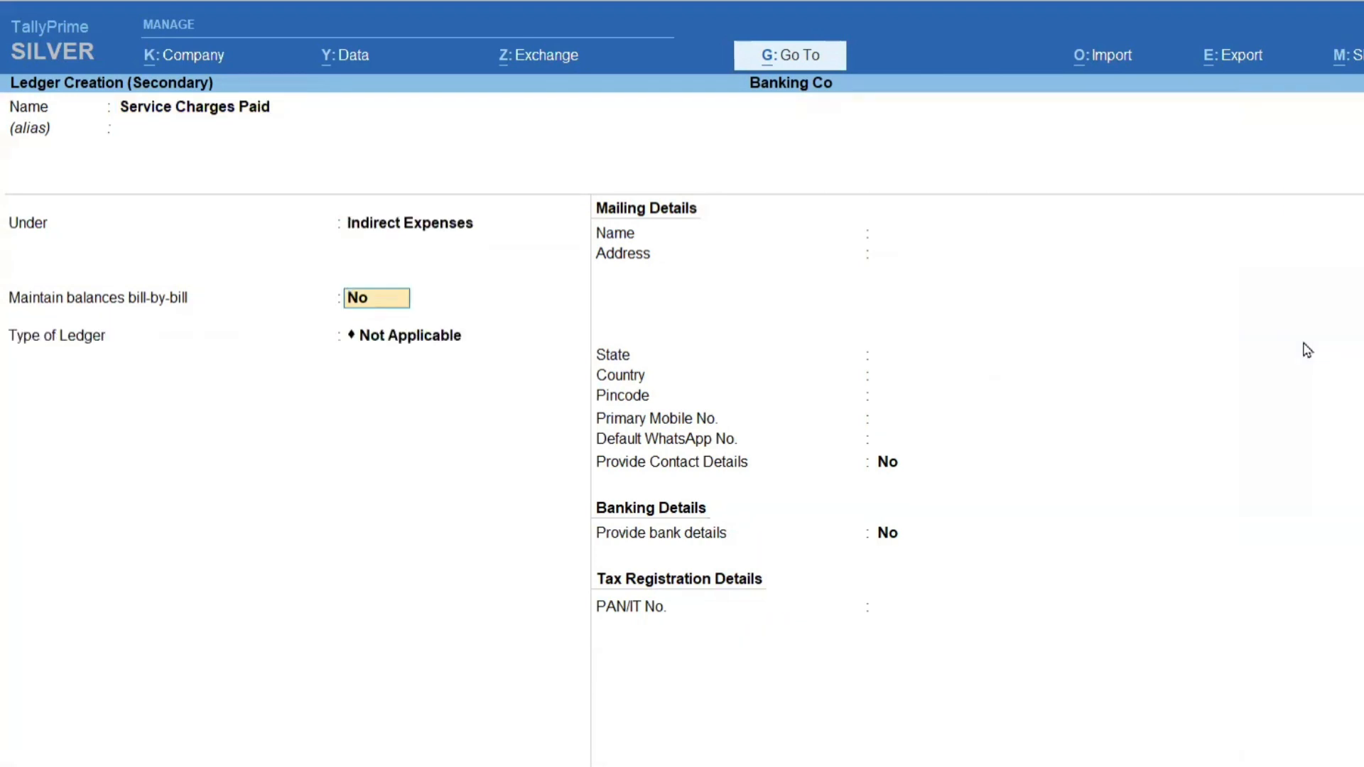
pyautogui.hotkey('ctrl', 'a')
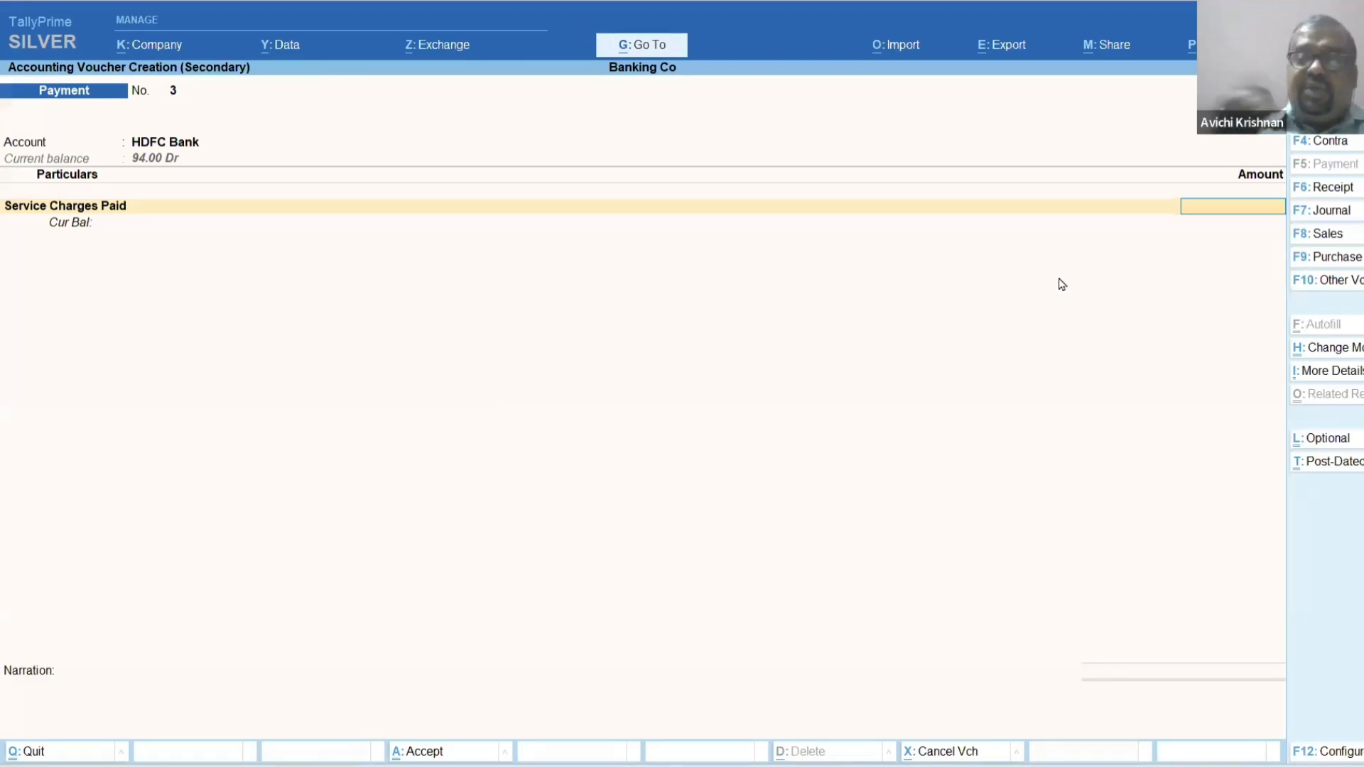
# Enter 1500 as the service charges amount and allocate the full sum to HDFC Bank as an e-Fund Transfer.
pyautogui.write('1500')
pyautogui.press('Return')
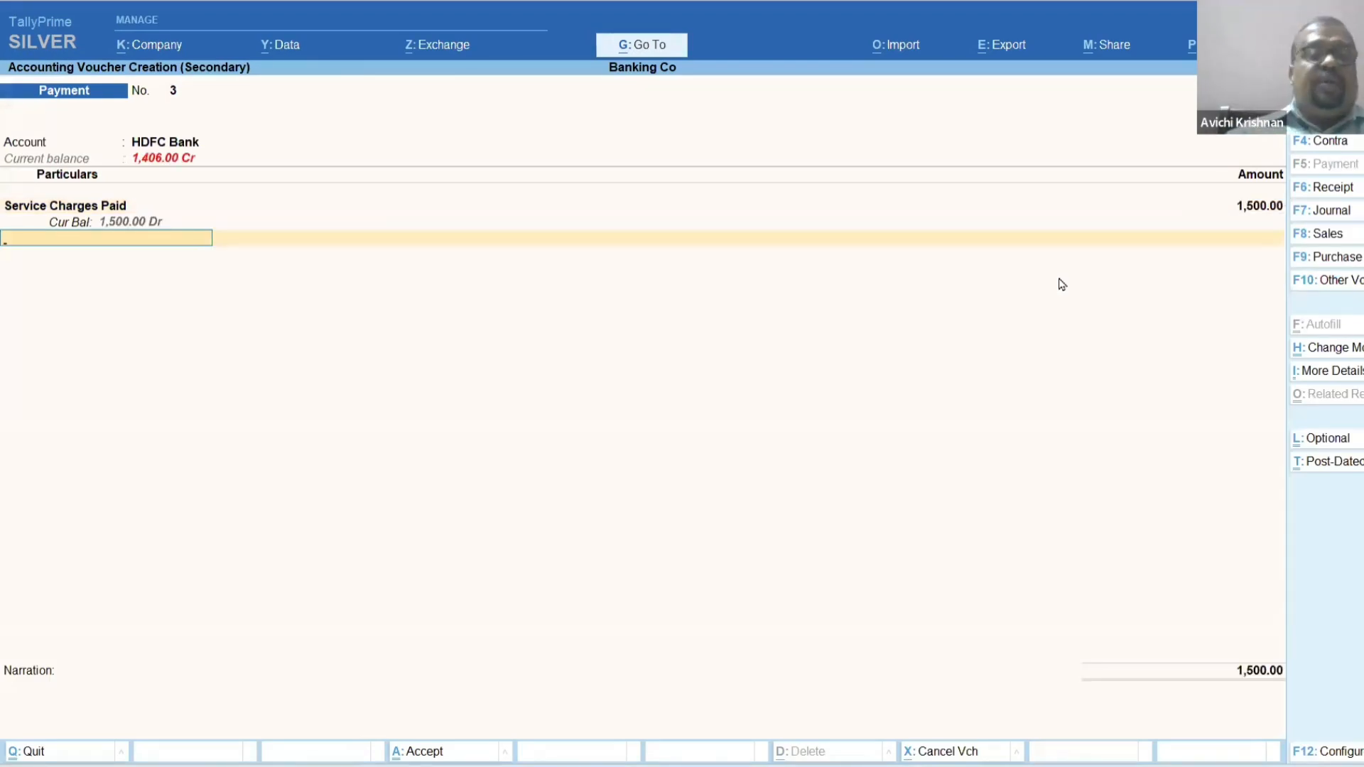
pyautogui.press('Return')
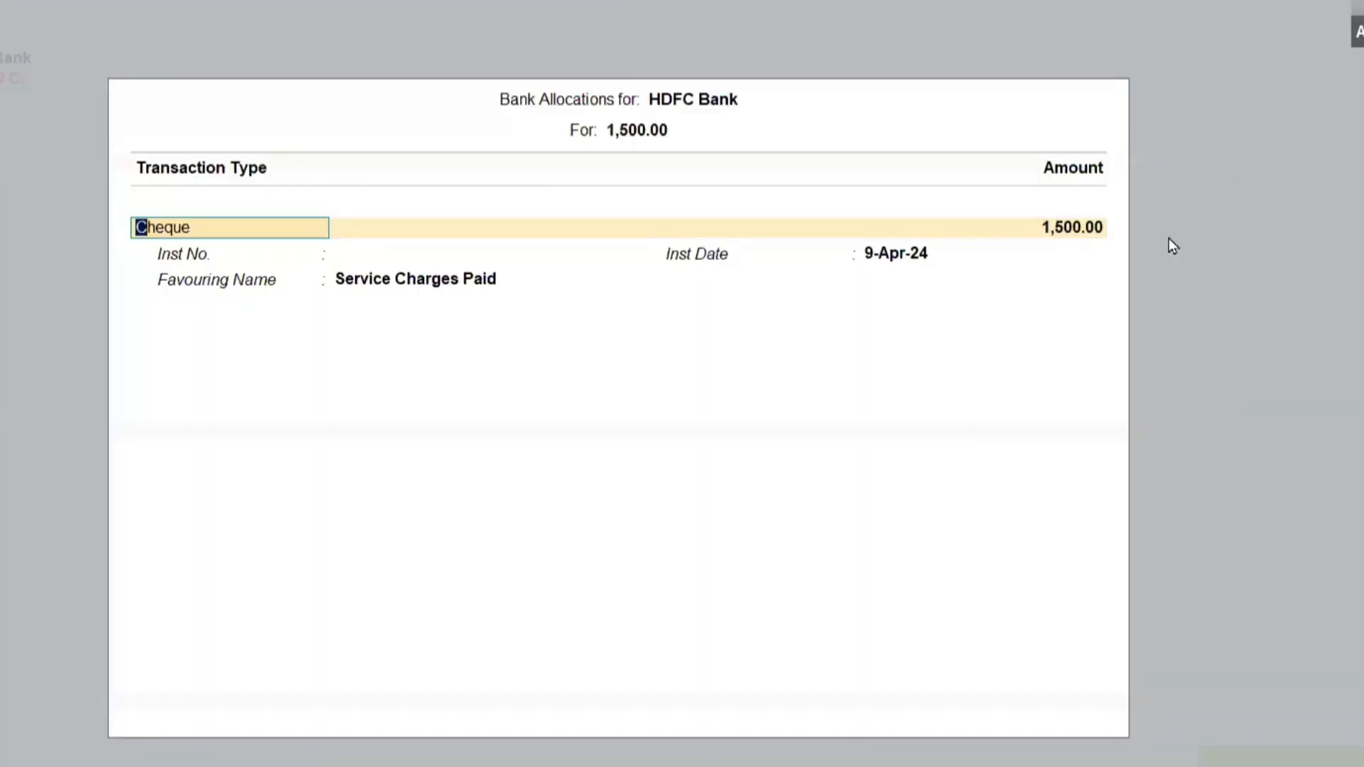
pyautogui.press('space')
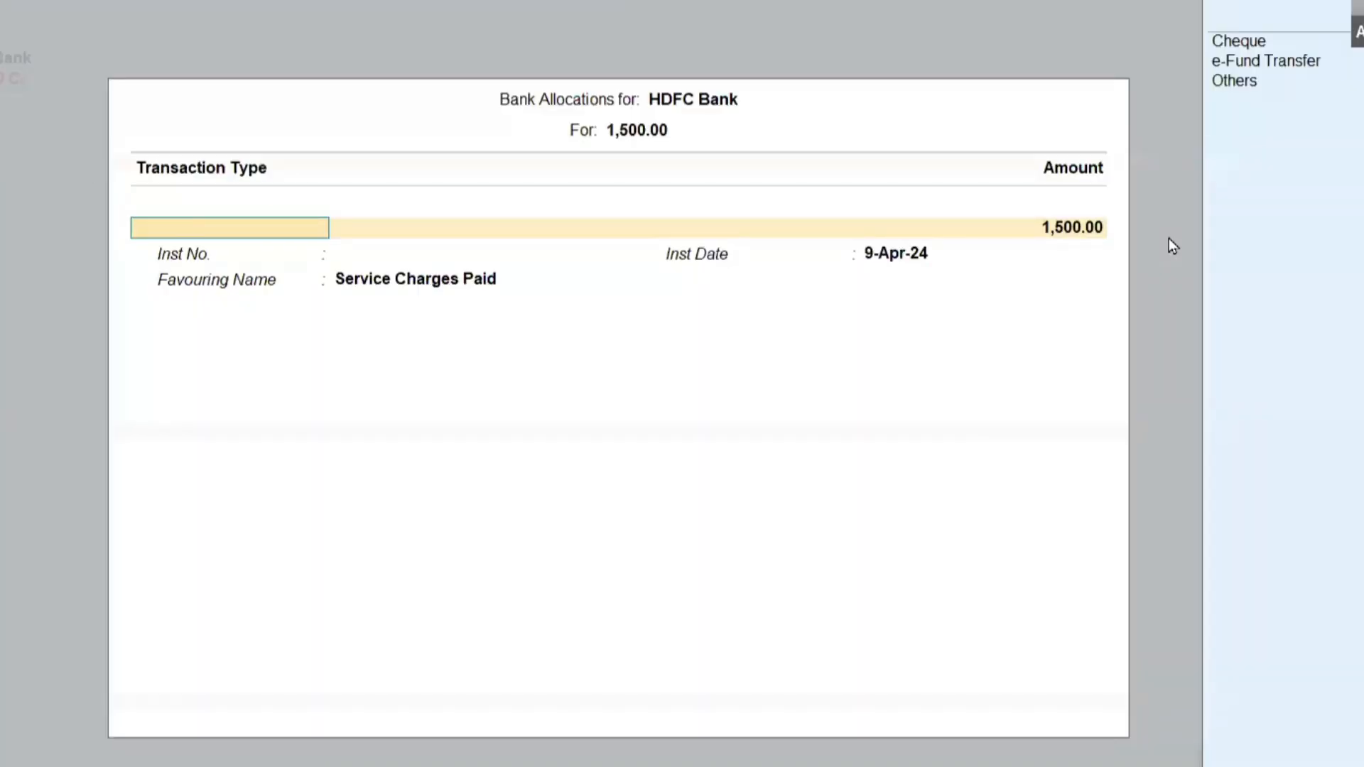
pyautogui.press('Down')
pyautogui.press('Return')
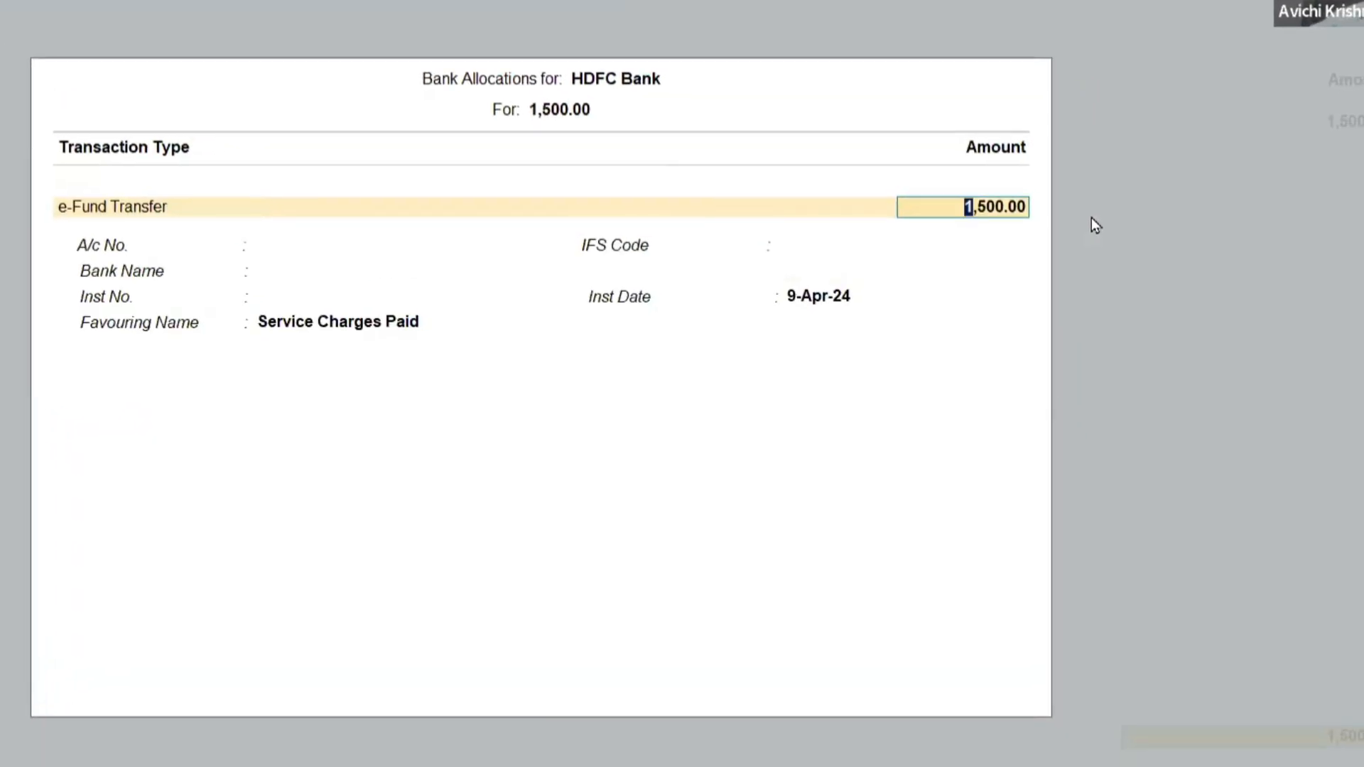
pyautogui.press('Return')
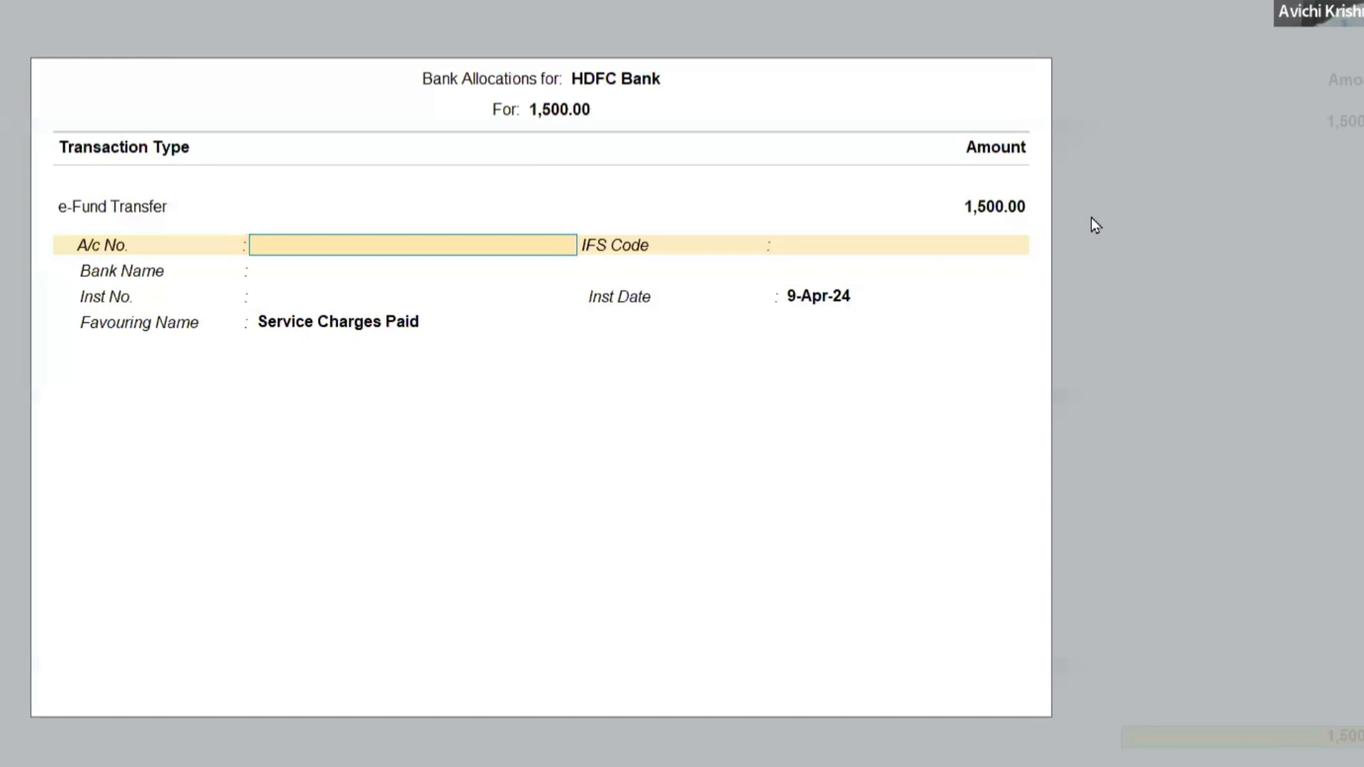
pyautogui.press('F12')
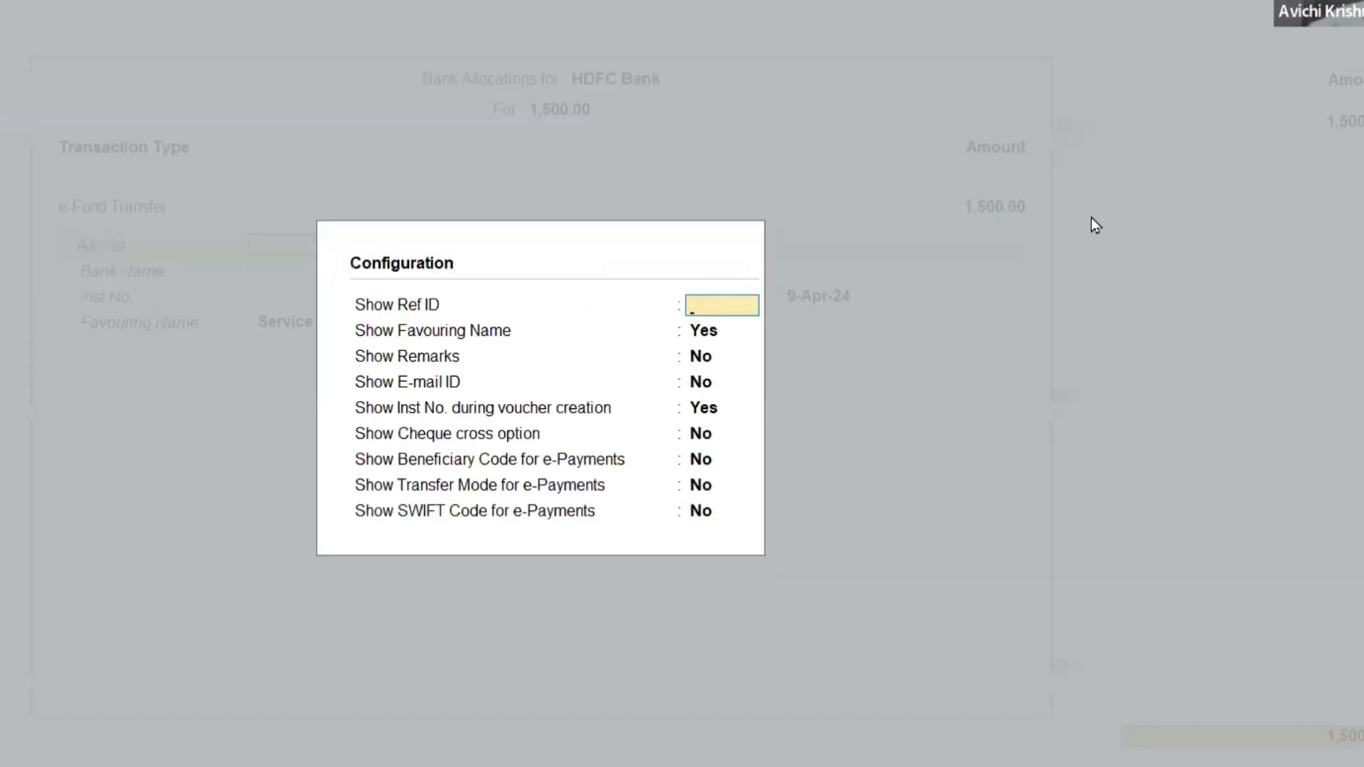
pyautogui.press('Escape')
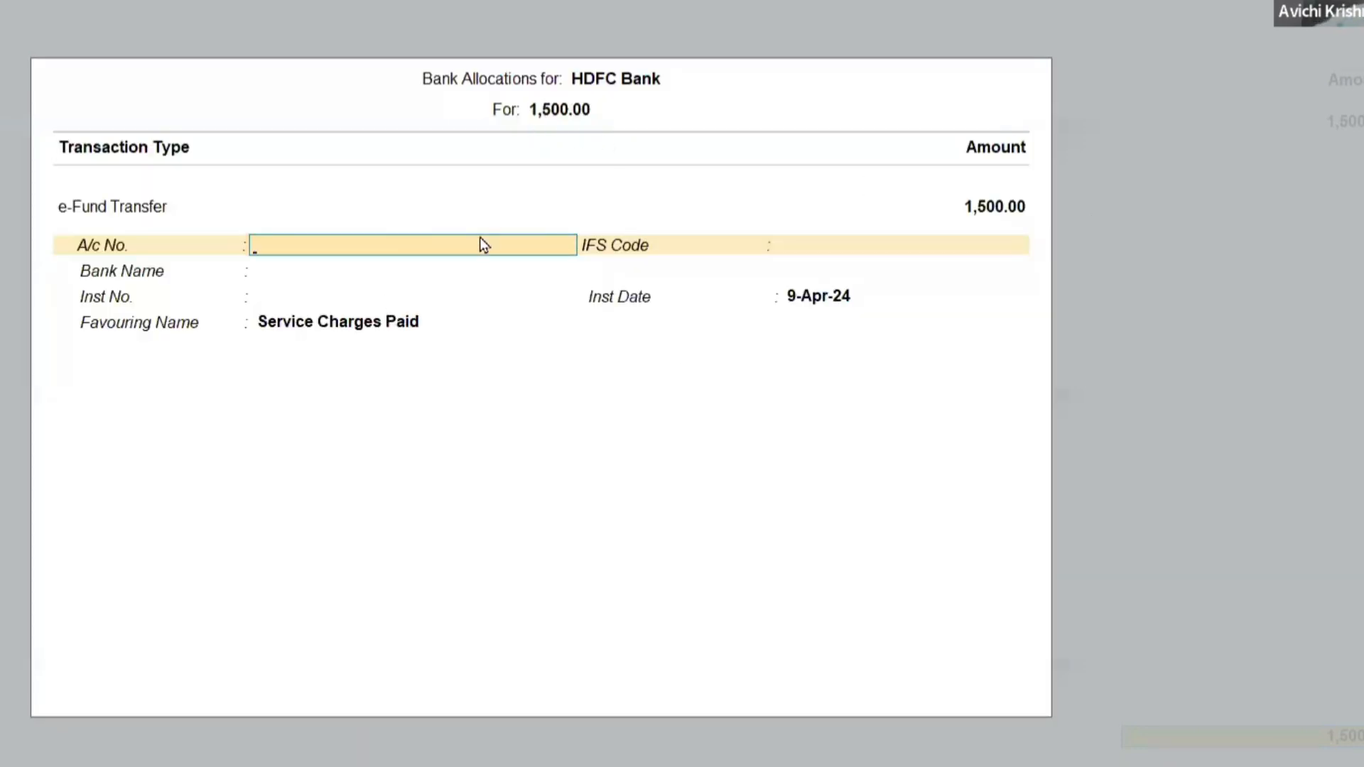
pyautogui.press('Return')
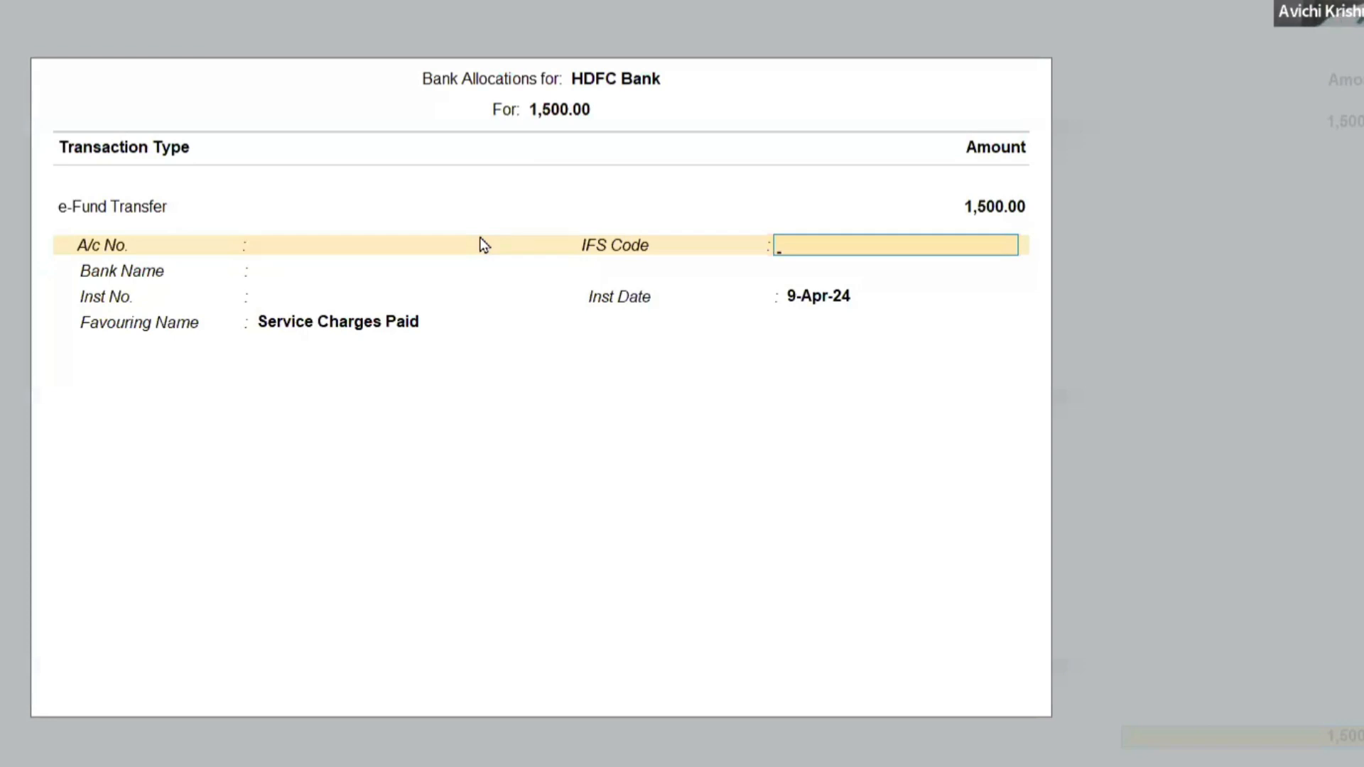
pyautogui.click(480, 245)
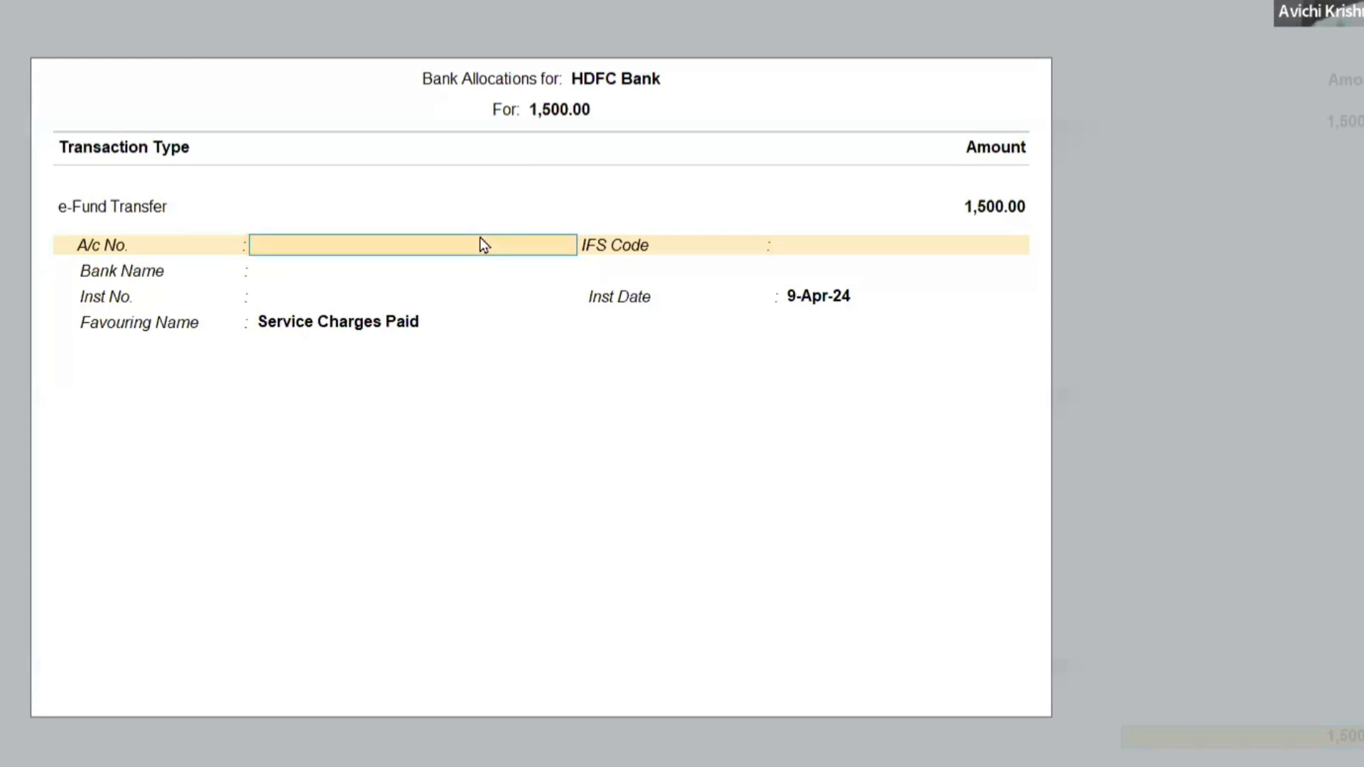
# Enter the payee's account number, IFS code IDIB0004578 and bank name Indian Bank (India) in the bank allocation.
pyautogui.press('Return')
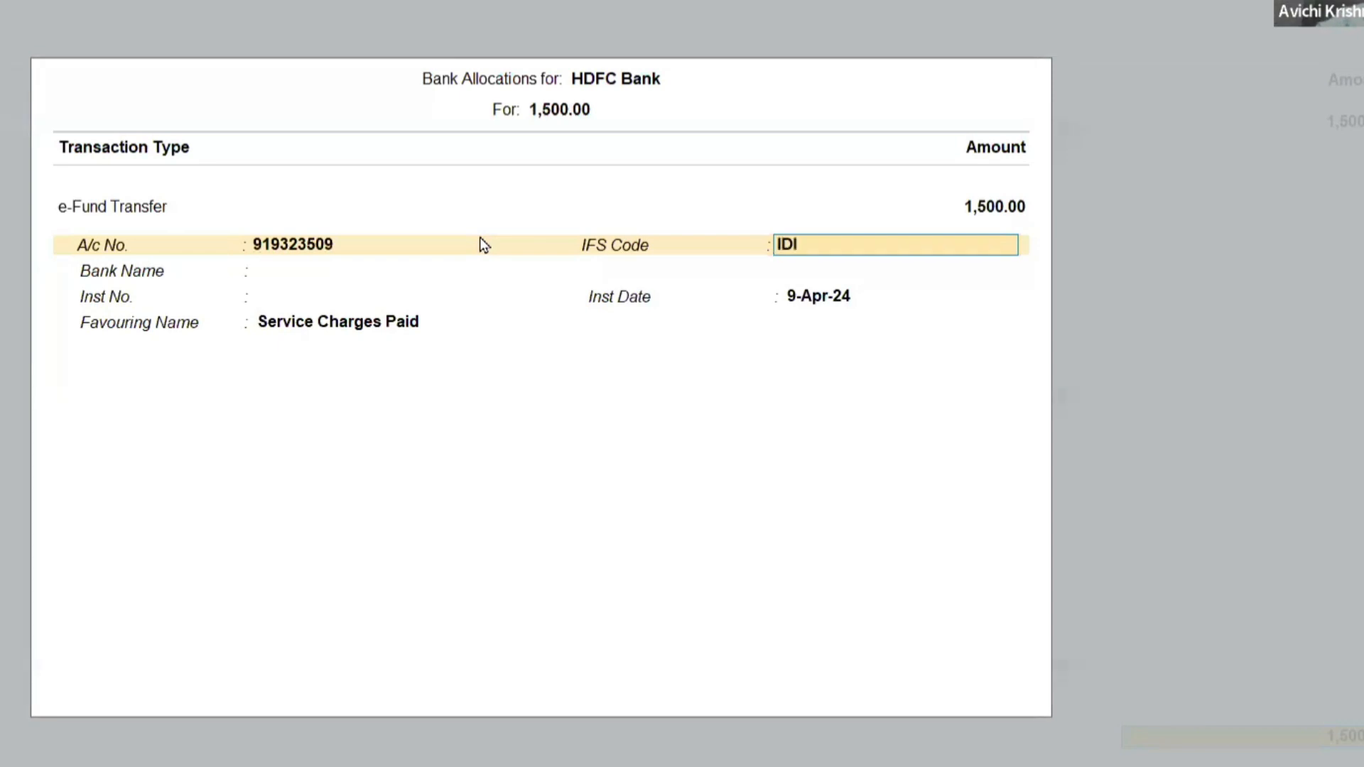
pyautogui.write('IDIB000457')
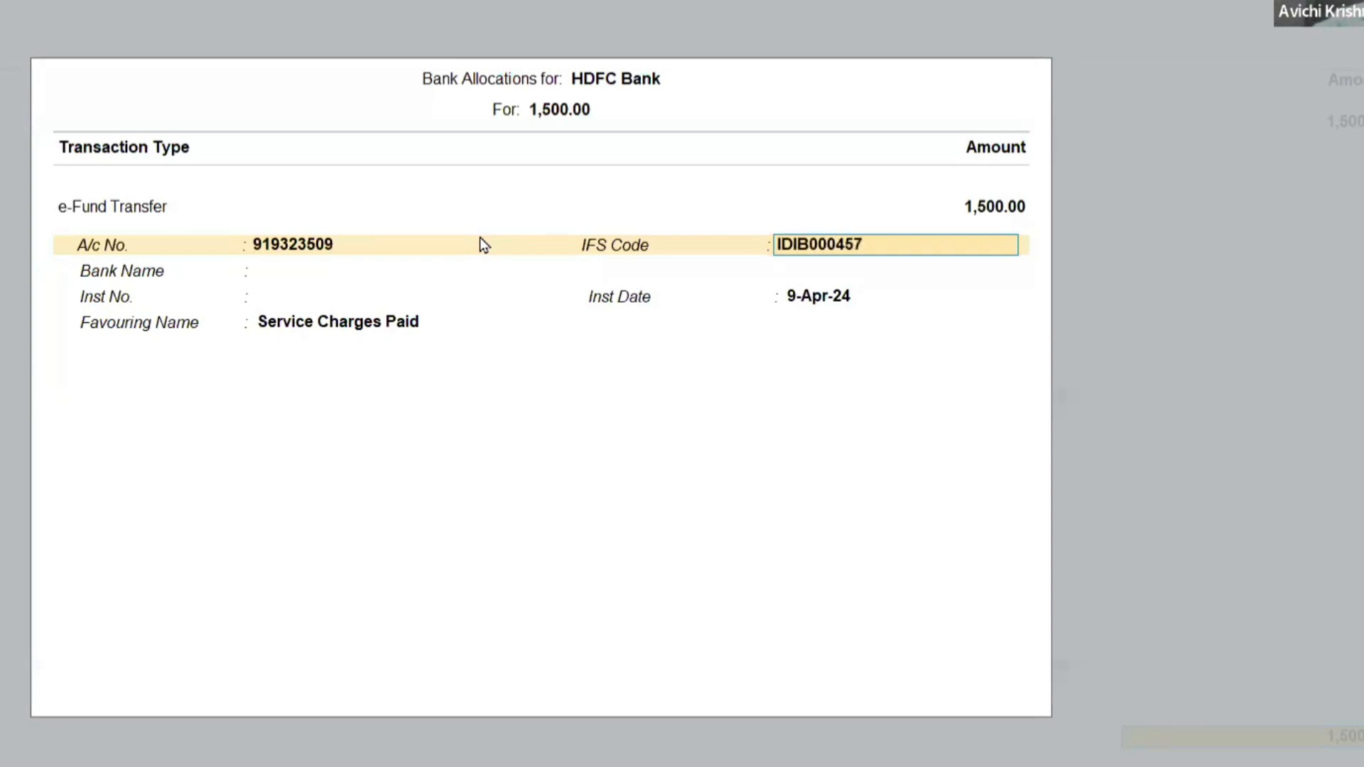
pyautogui.write('8')
pyautogui.press('Return')
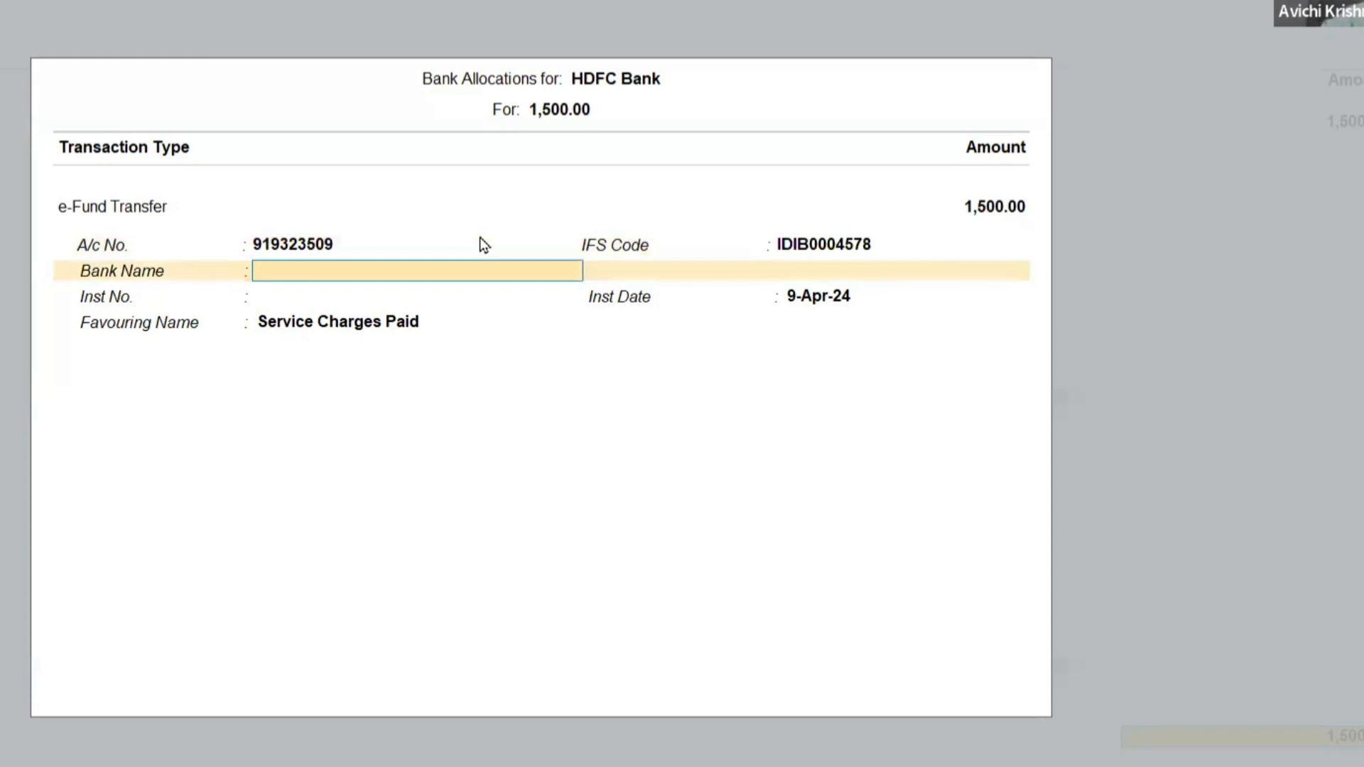
pyautogui.write('Indi')
pyautogui.press('Return')
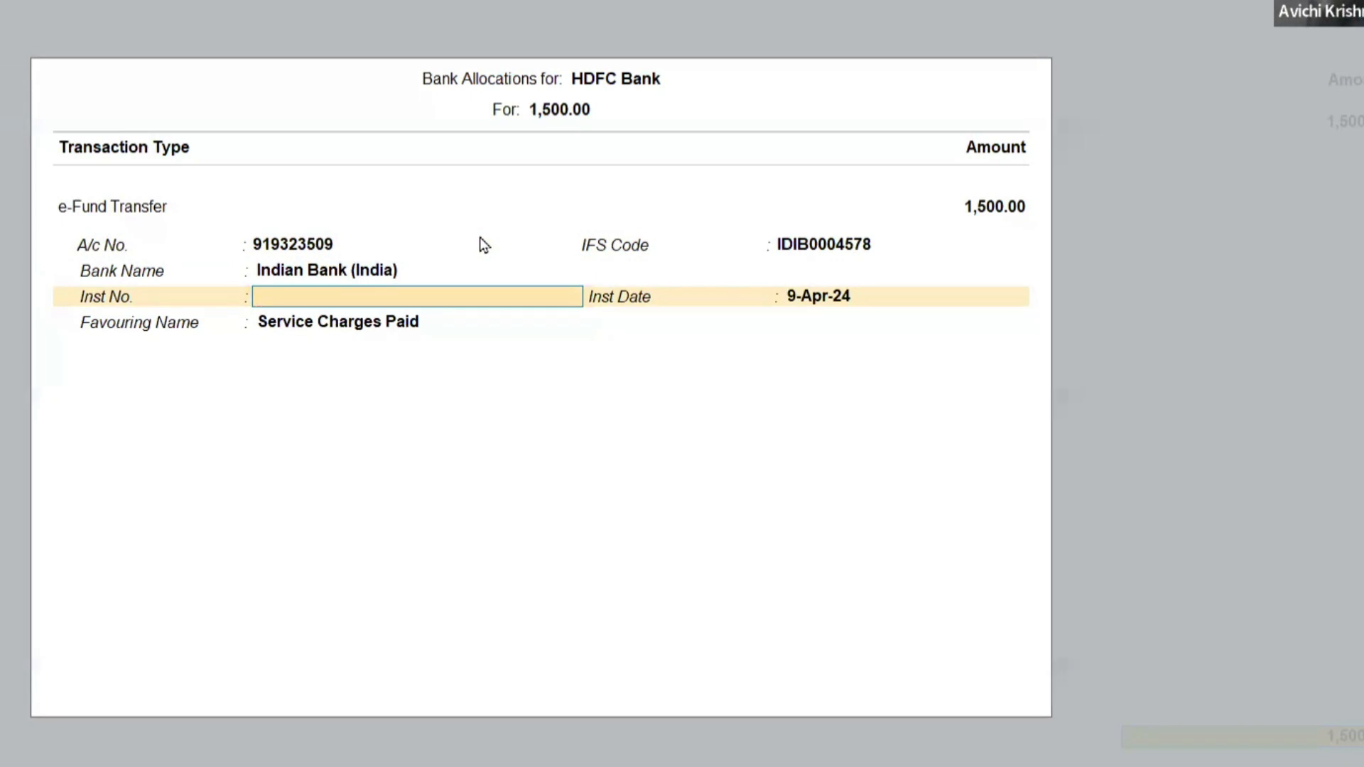
# Leave the instrument number blank, enter the payee's name as the favouring name, and save the payment voucher.
pyautogui.press('Return')
pyautogui.press('Return')
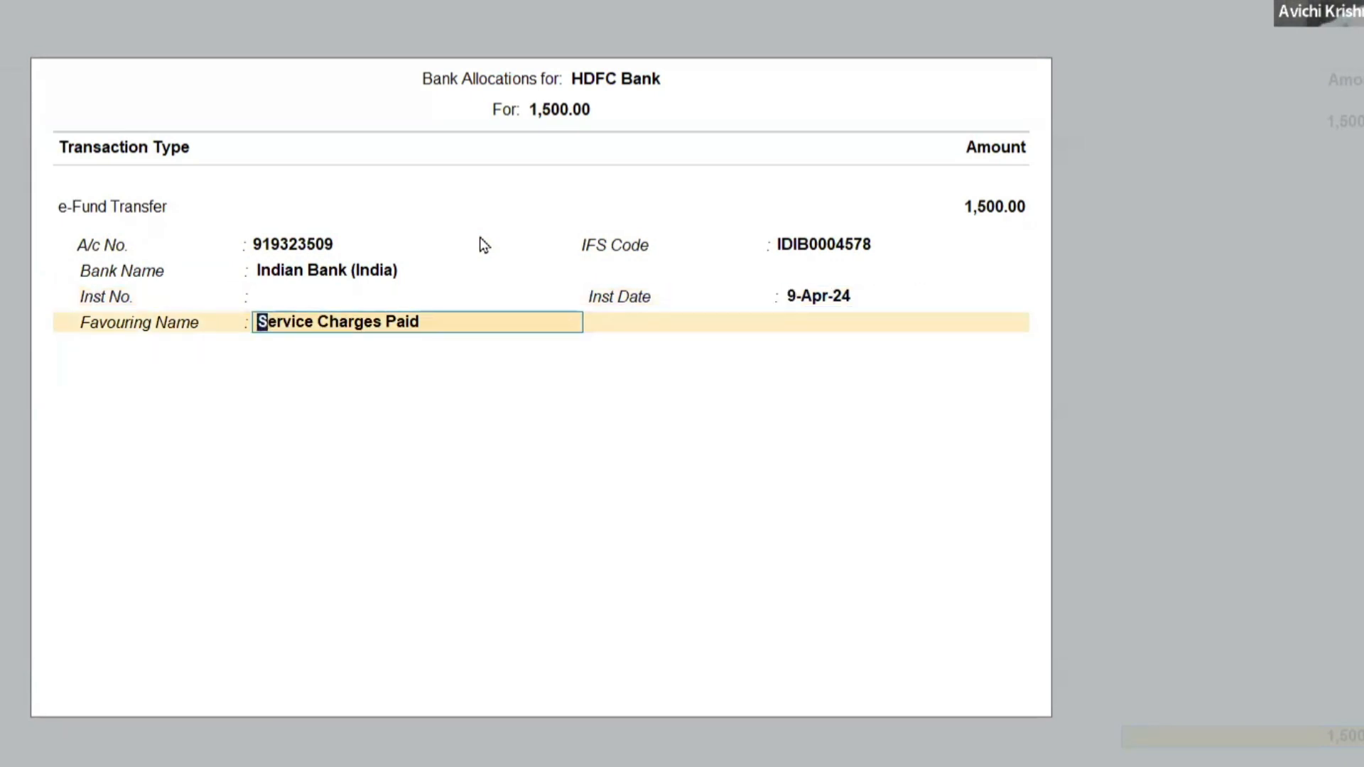
pyautogui.write('Krishnan')
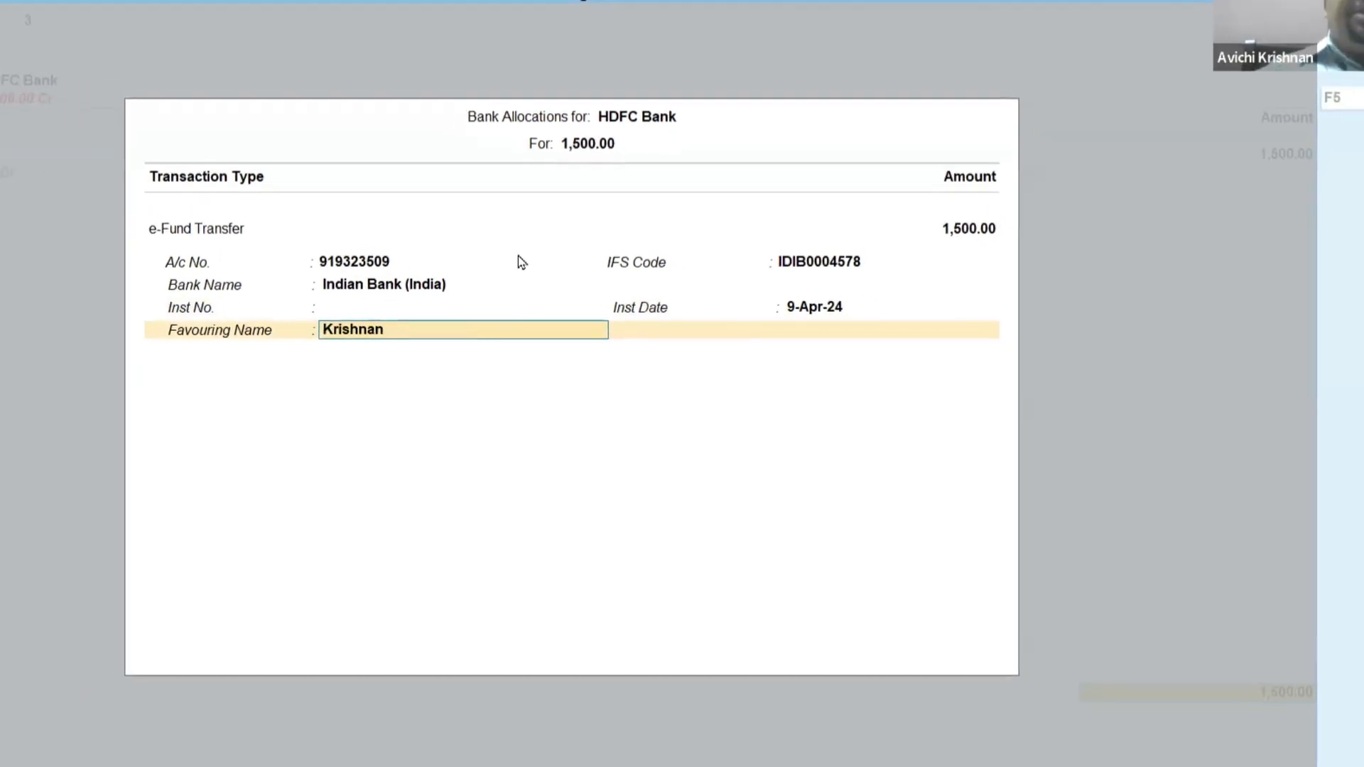
pyautogui.press('Return')
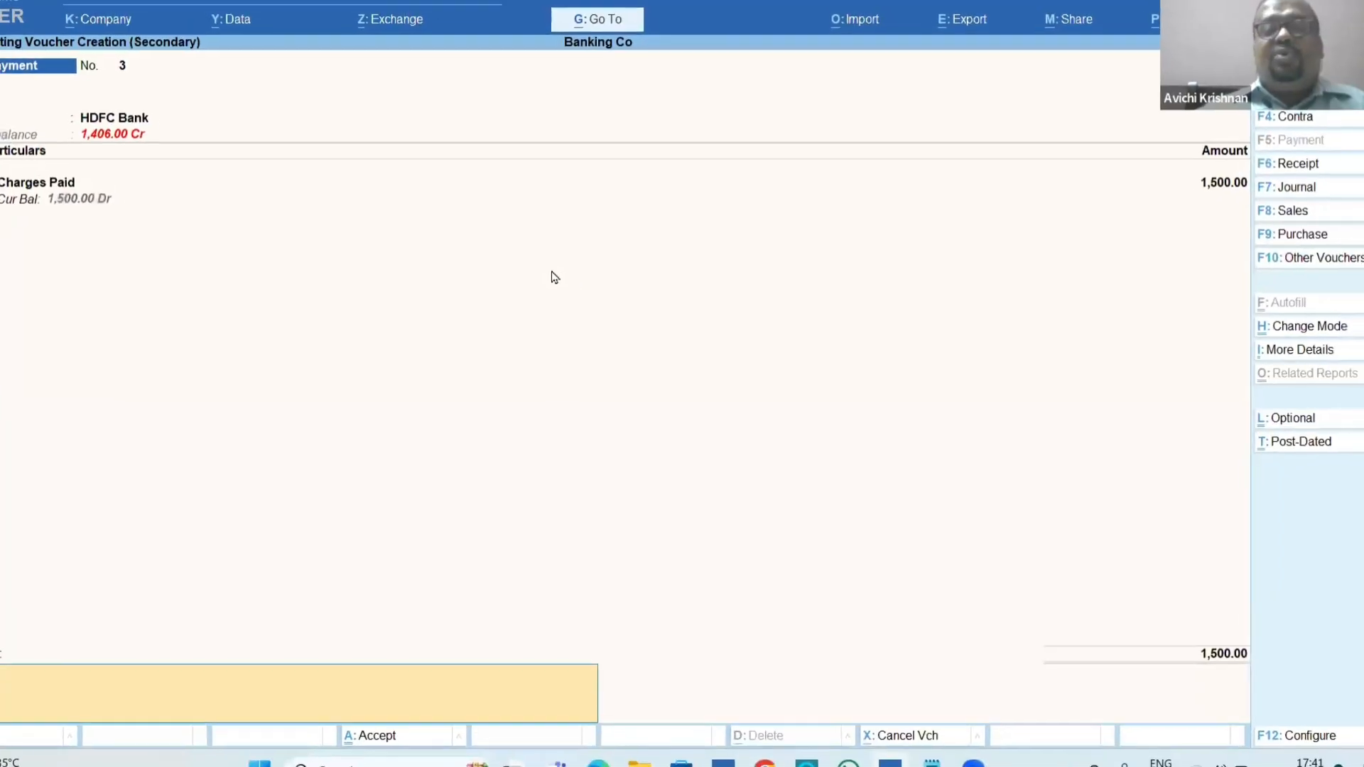
pyautogui.press('Return')
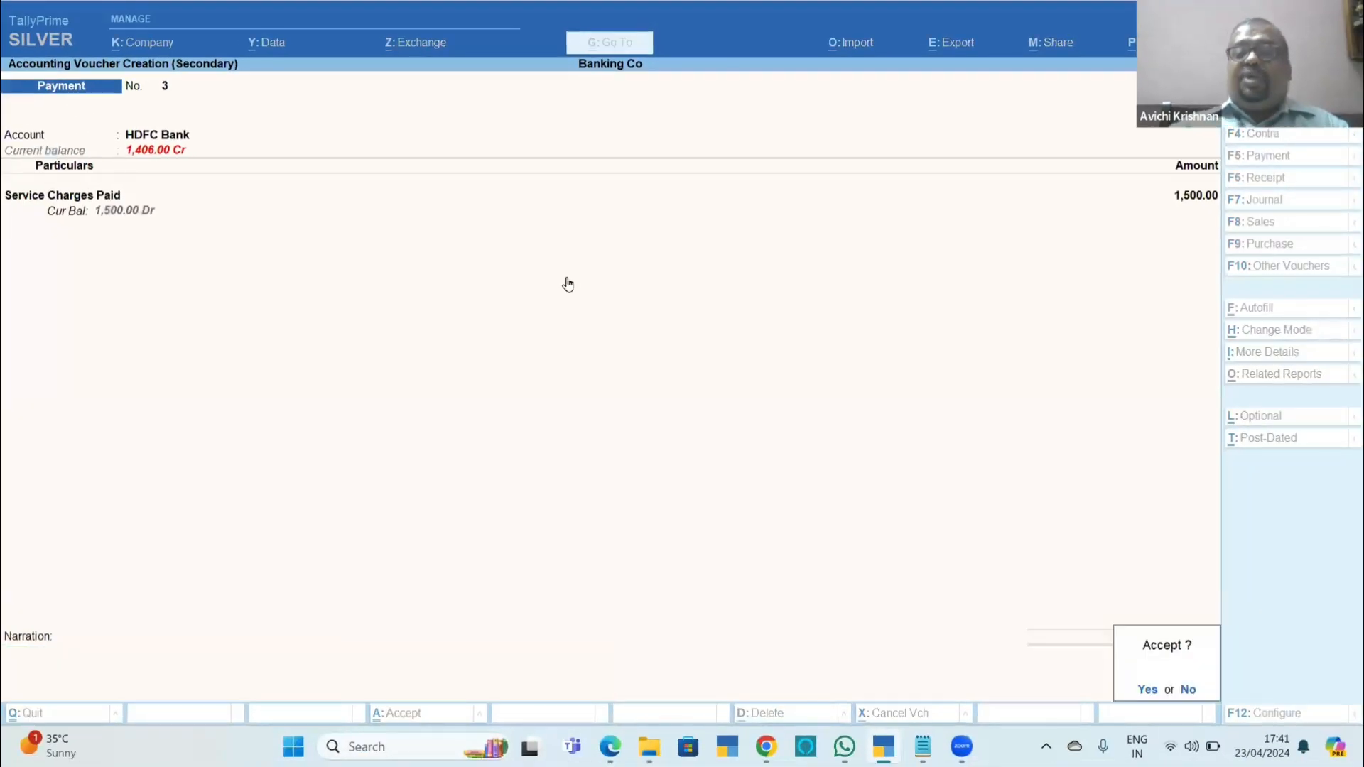
pyautogui.press('Return')
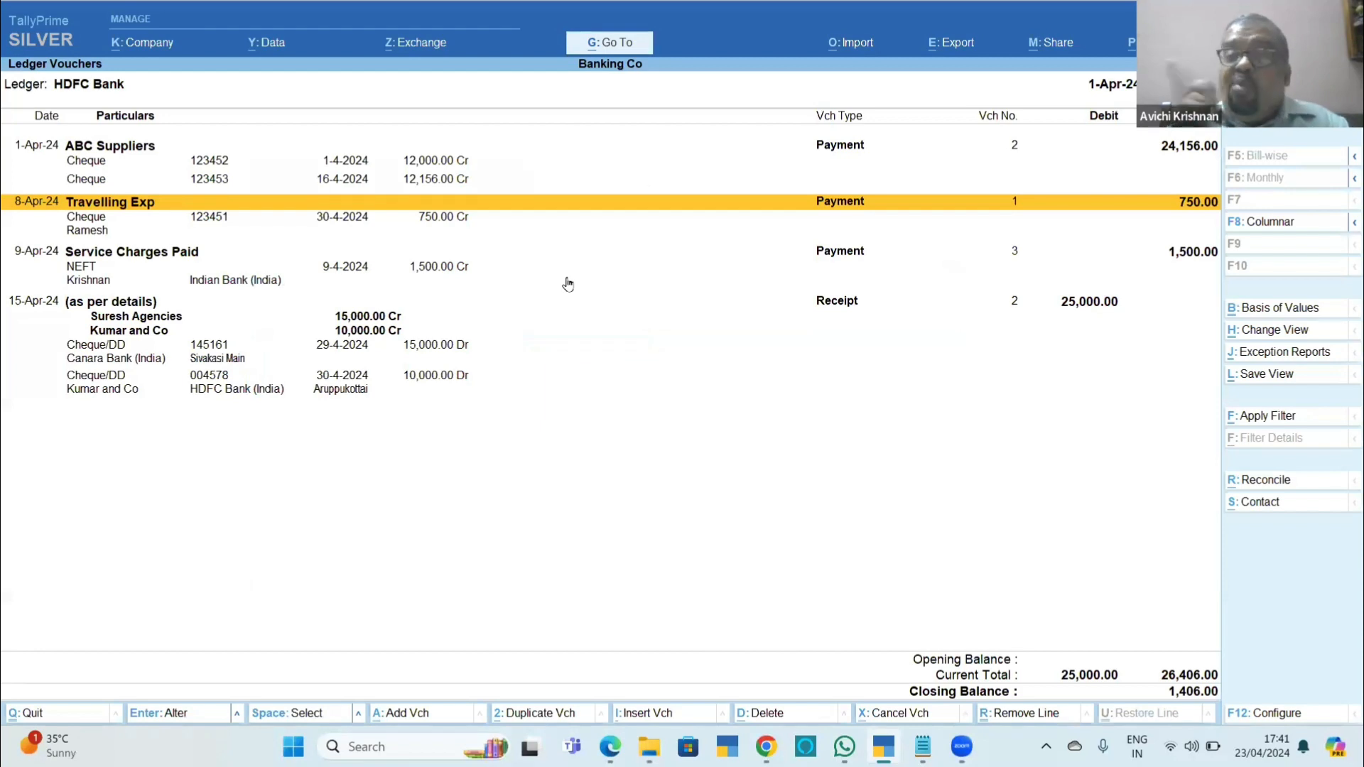
# Reopen the Service Charges Paid payment from the HDFC Bank ledger vouchers and bring up its bank allocations.
pyautogui.press('Down')
pyautogui.press('Return')
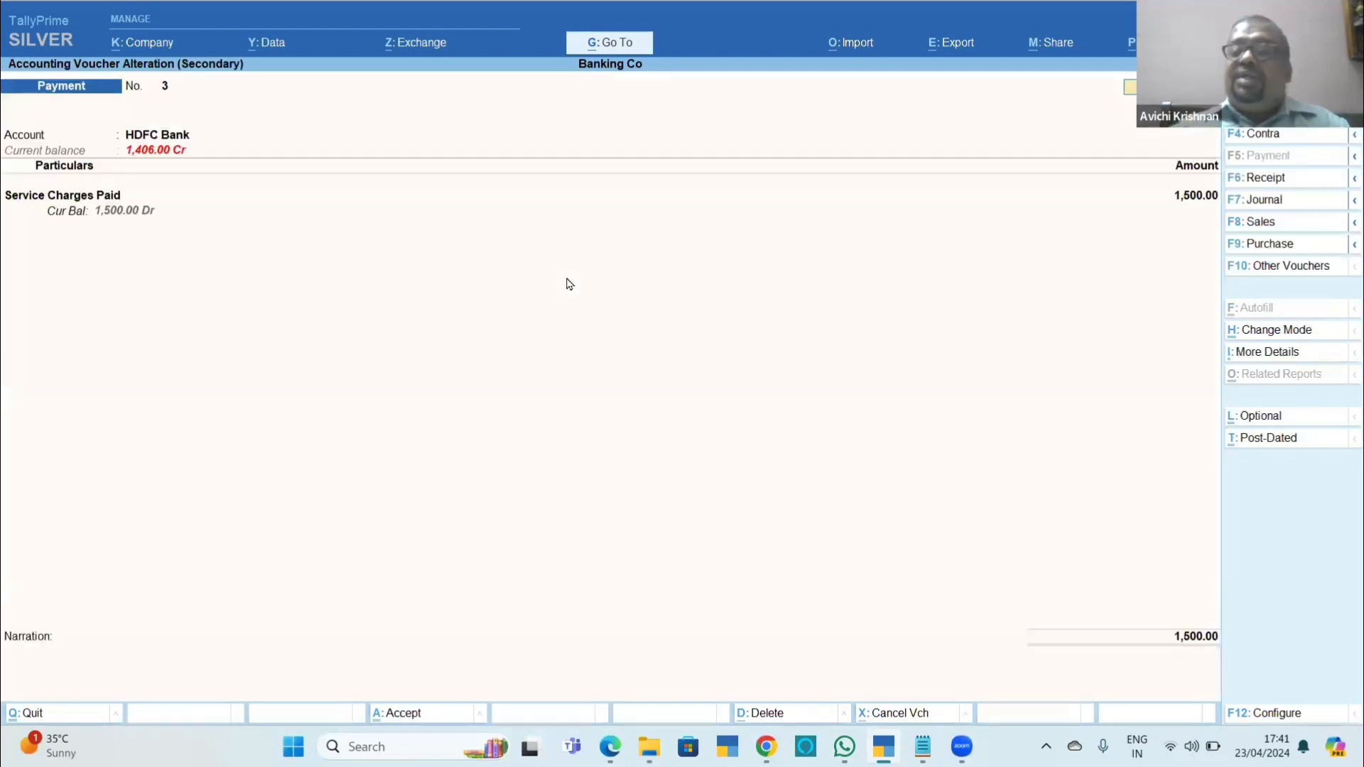
pyautogui.click(108, 203)
pyautogui.press('Return')
pyautogui.press('Return')
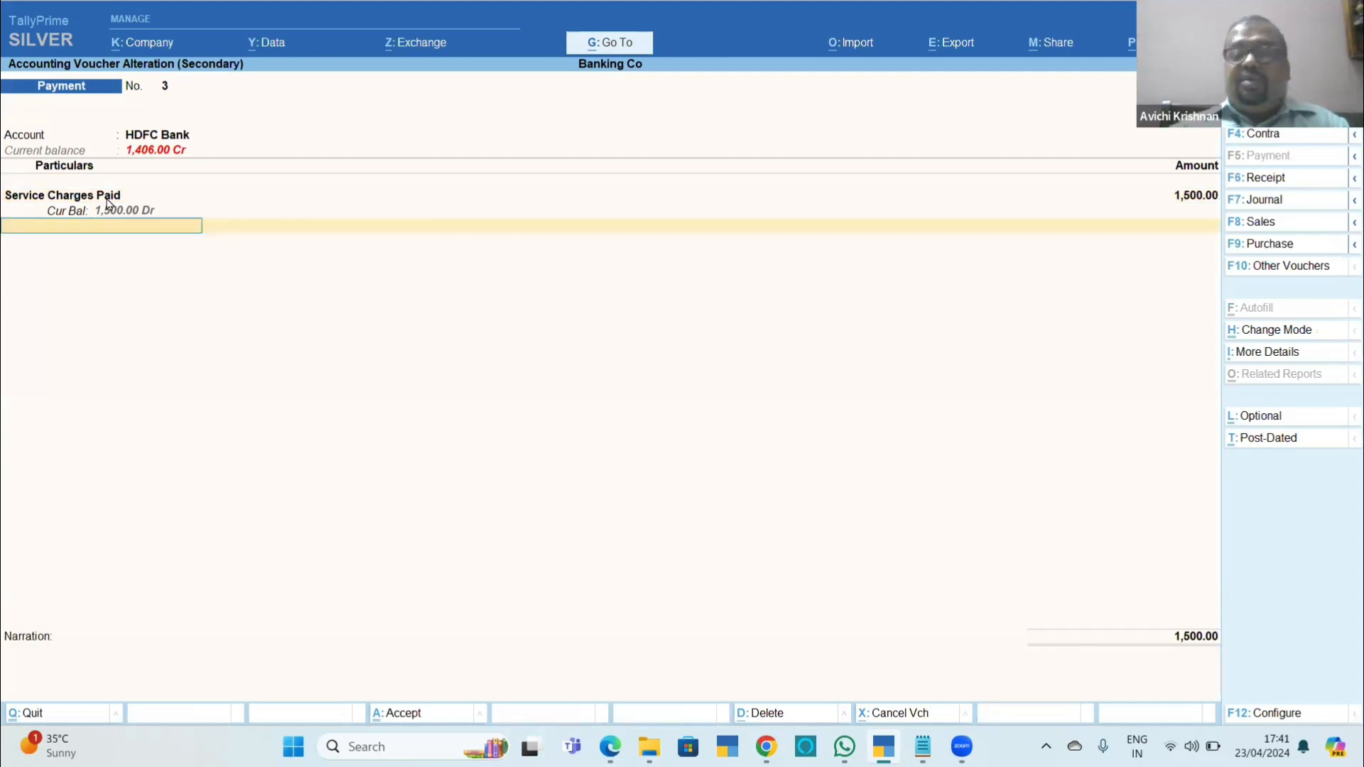
pyautogui.press('Return')
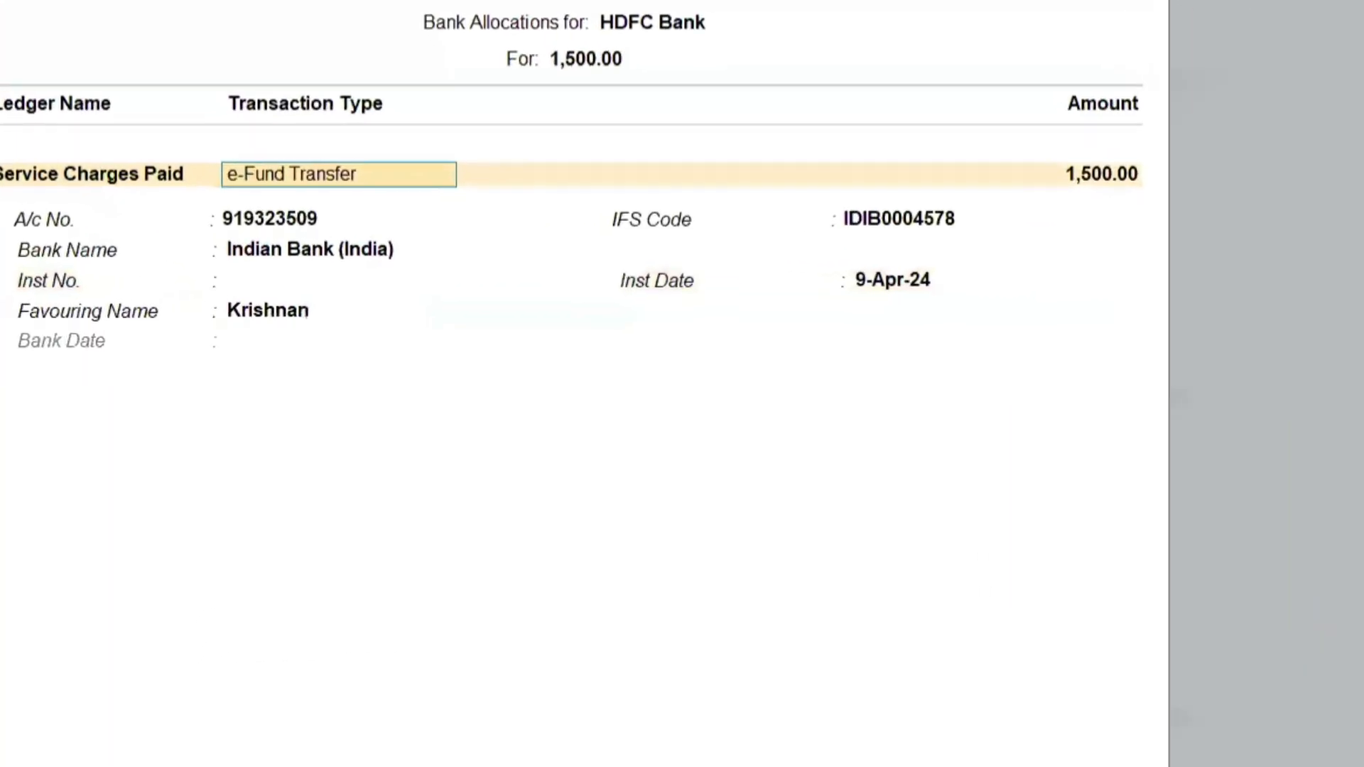
# Configure the bank allocations to show the beneficiary code and the transfer mode for e-Payments.
pyautogui.press('F12')
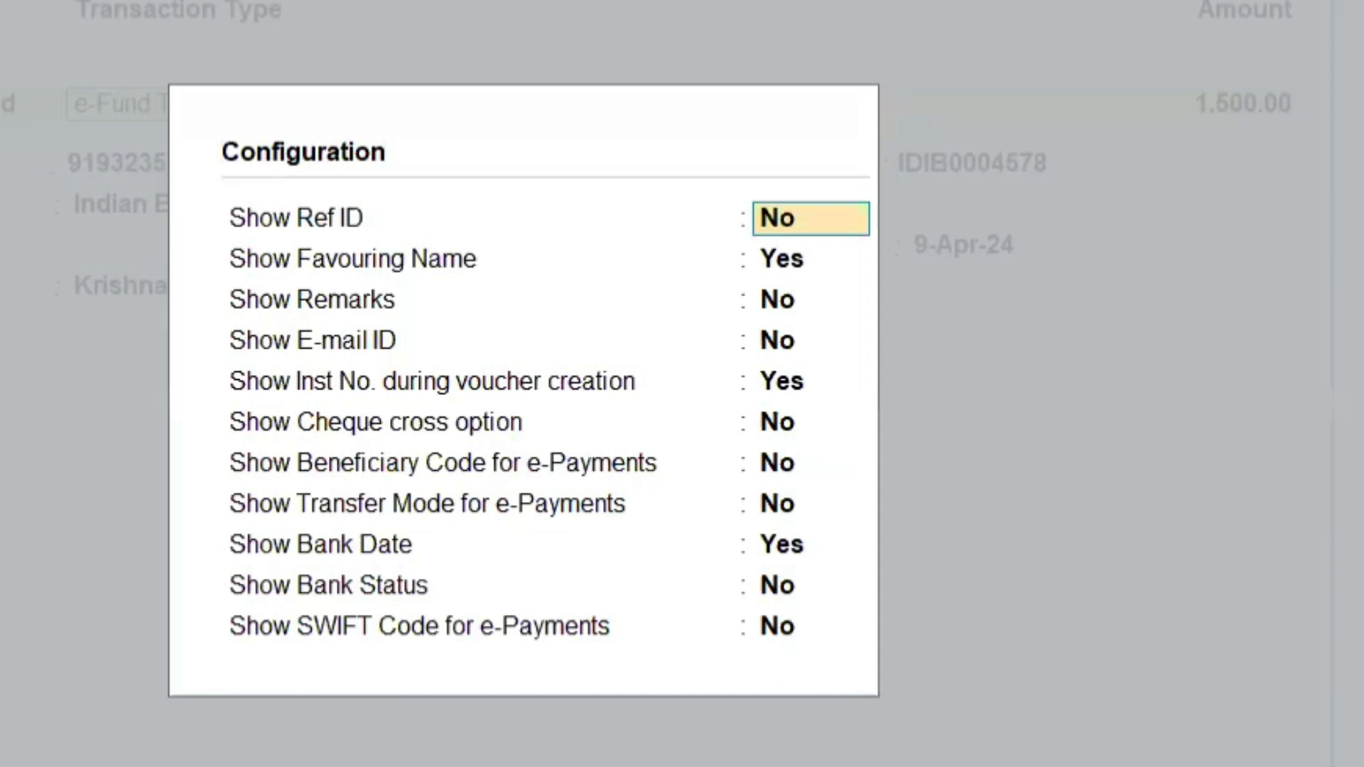
pyautogui.click(782, 471)
pyautogui.write('y')
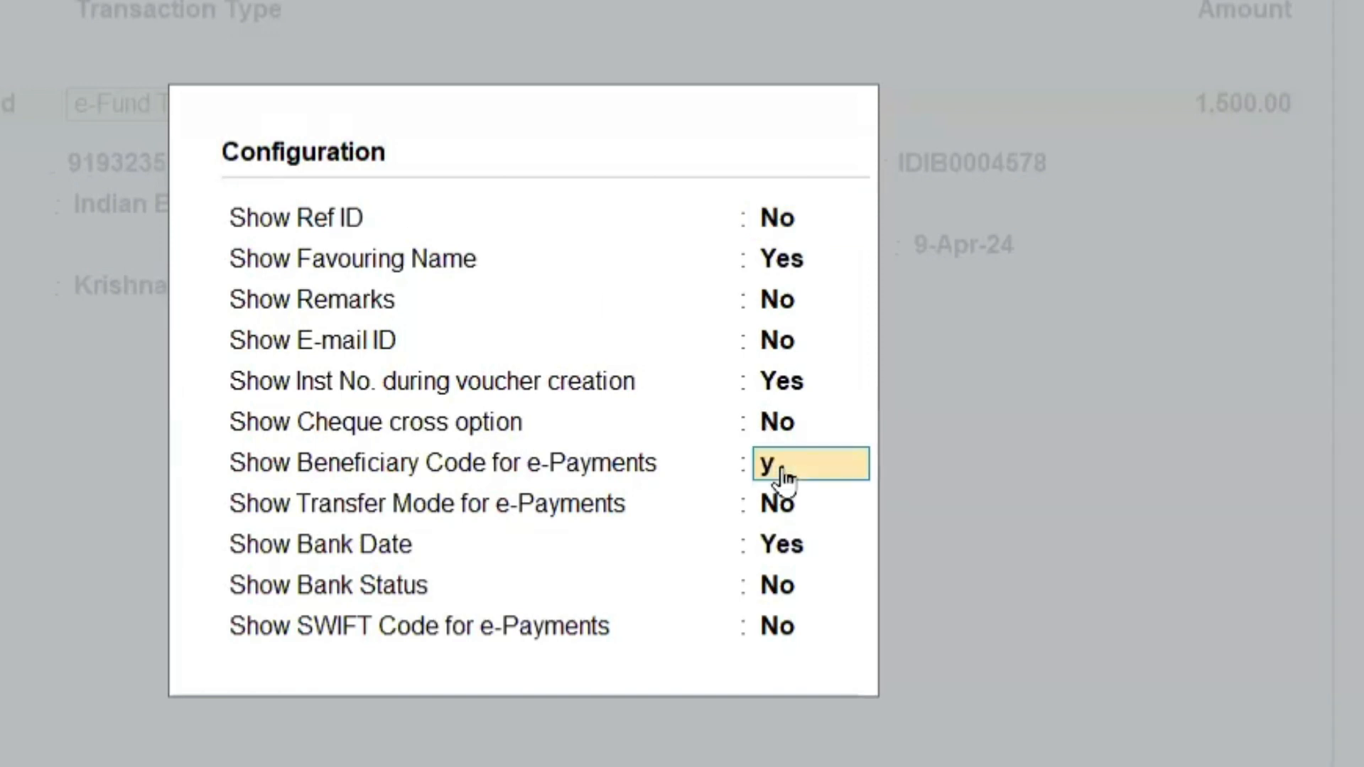
pyautogui.press('Return')
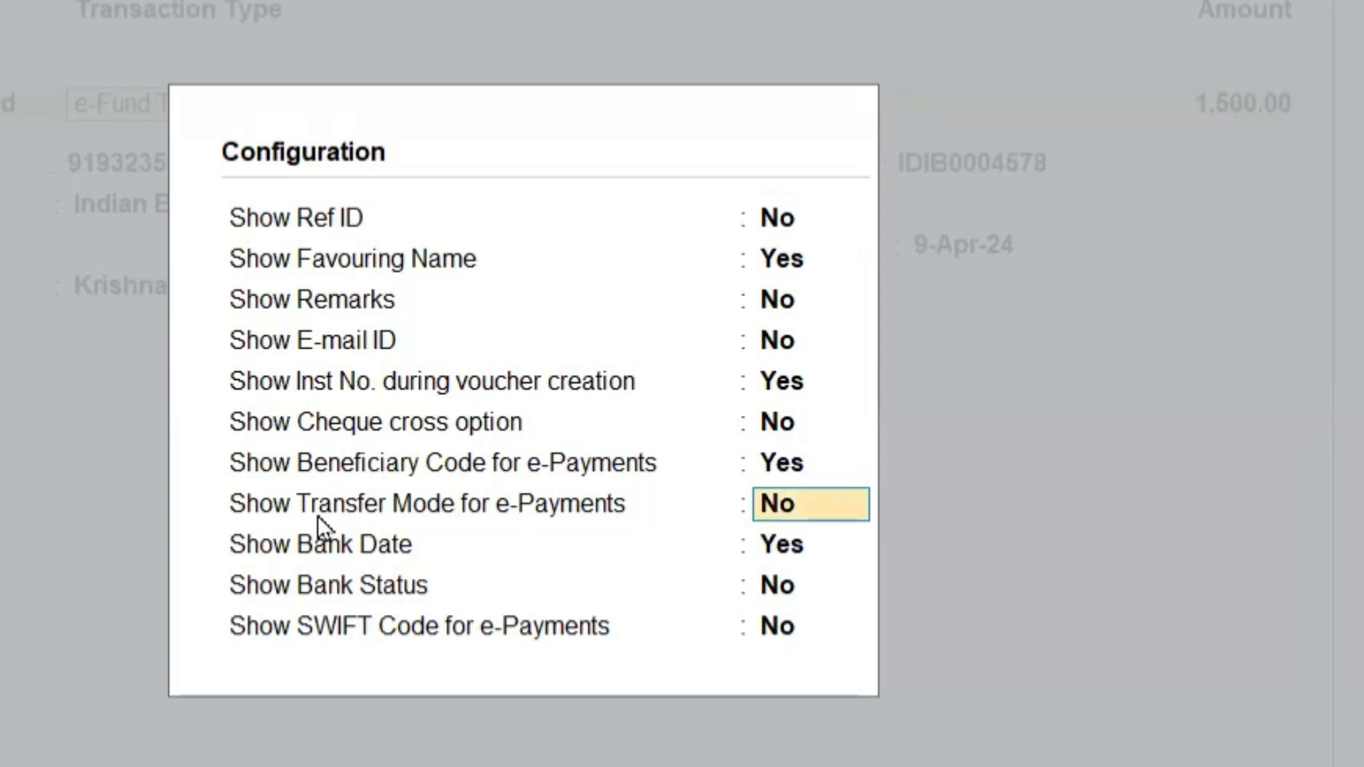
pyautogui.write('y')
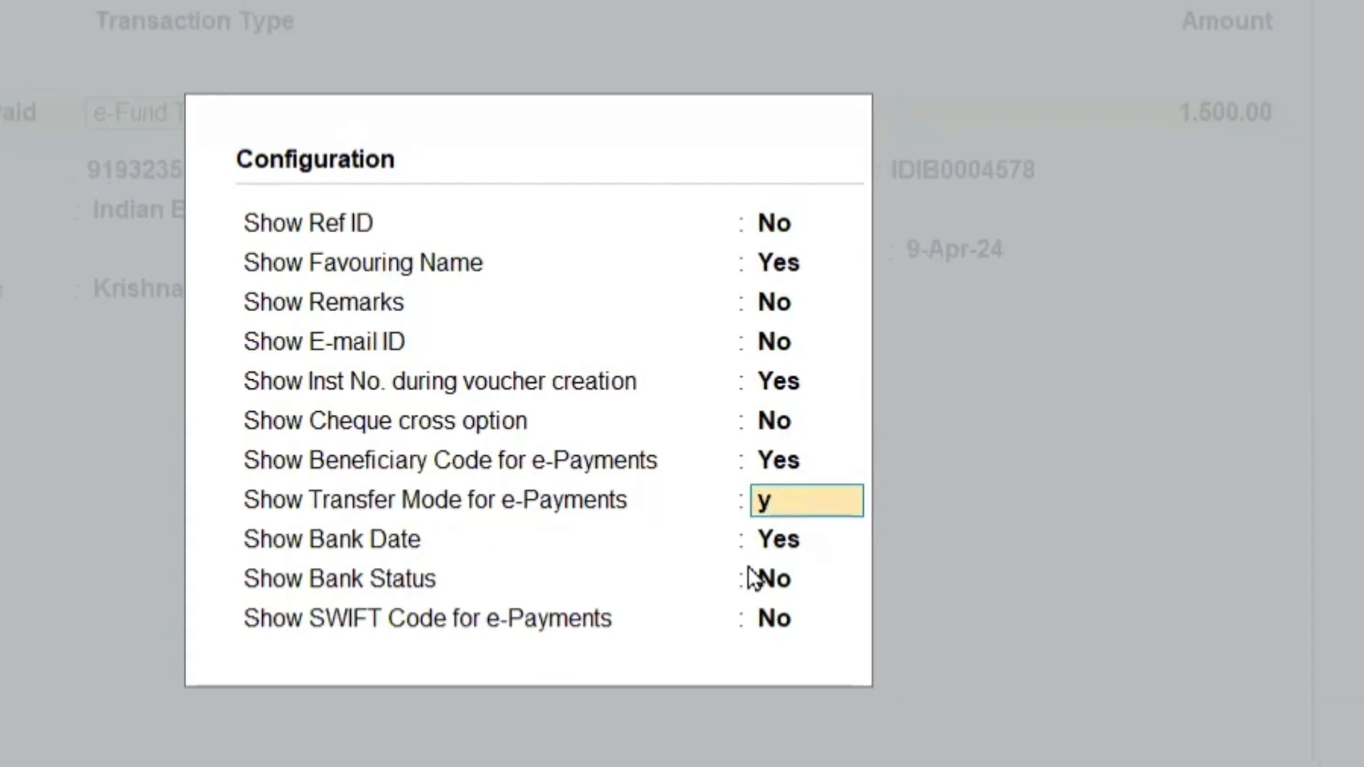
pyautogui.press('Return')
pyautogui.hotkey('ctrl', 'a')
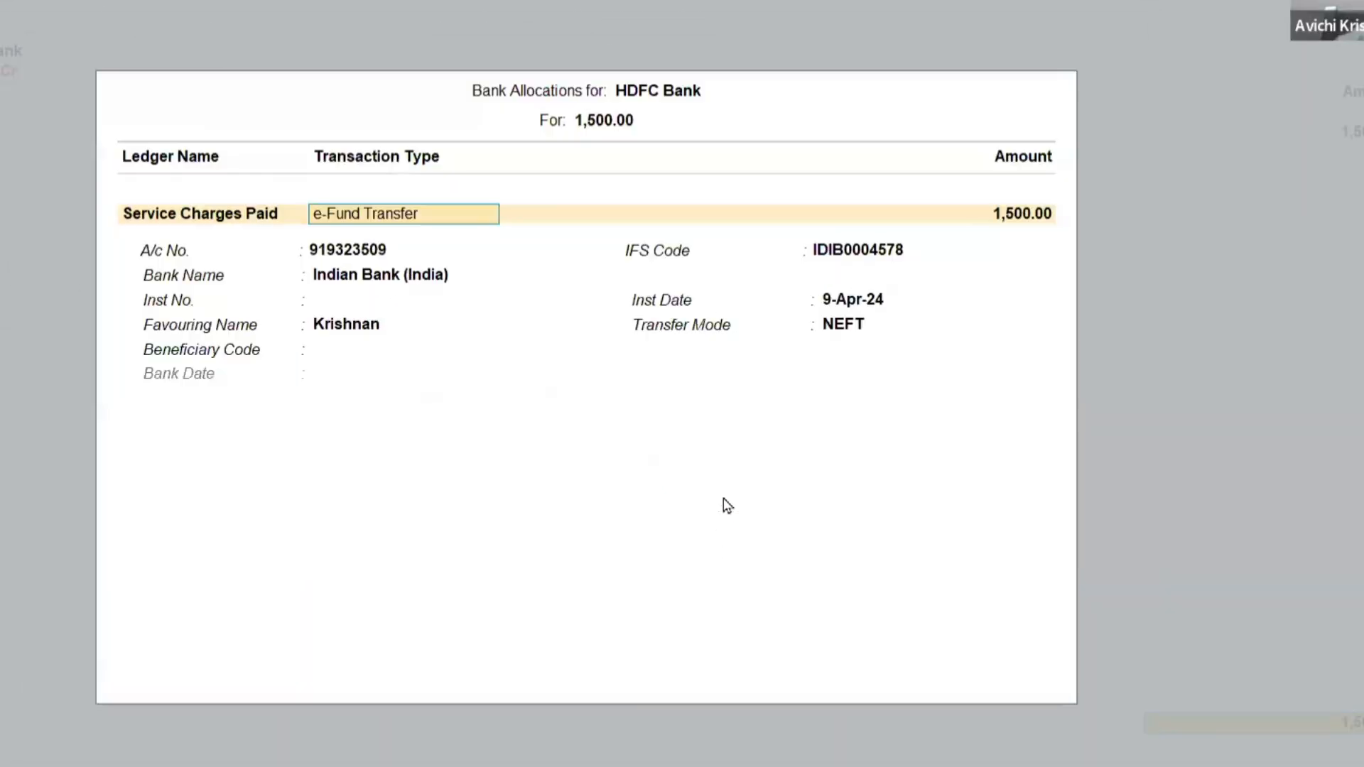
# Return from the bank allocations to the payment voucher and set the Service Charges Paid amount to 2,50,000.
pyautogui.click(326, 354)
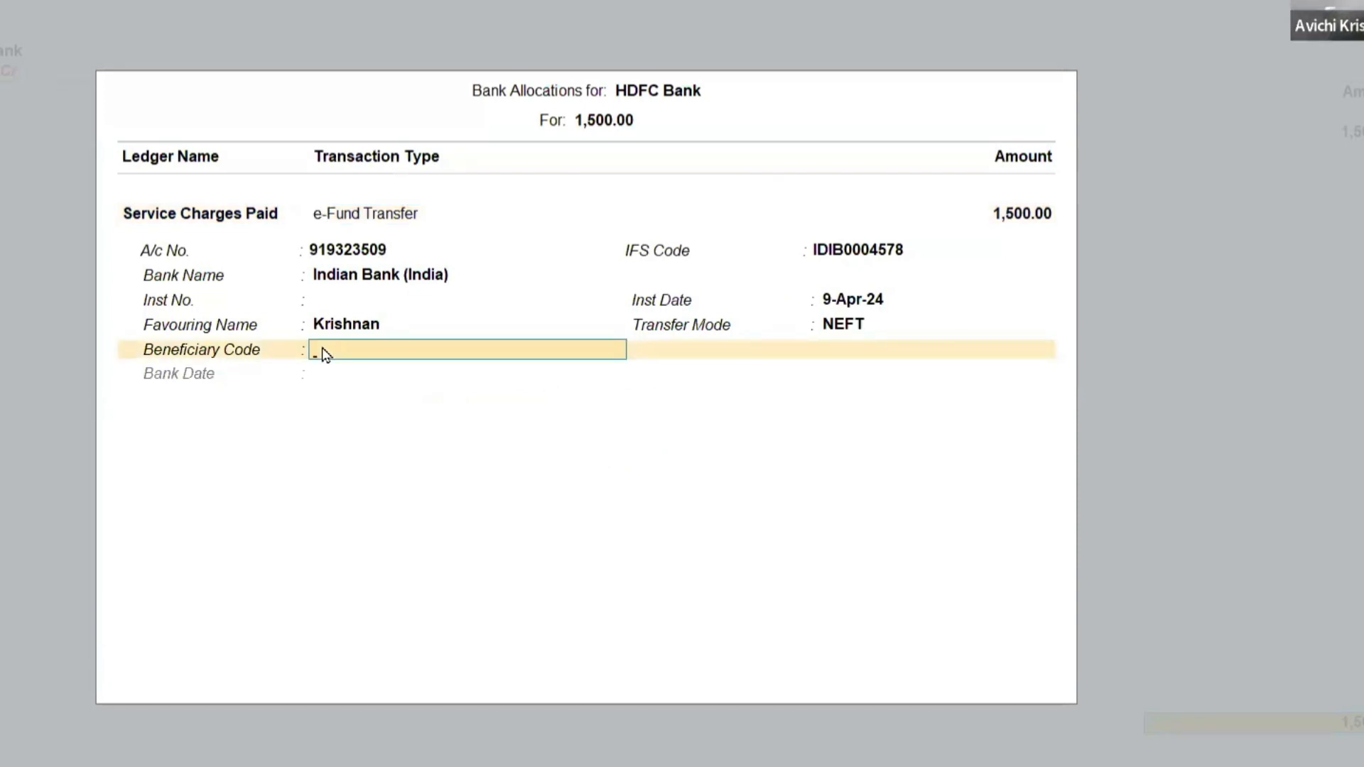
pyautogui.press('Up')
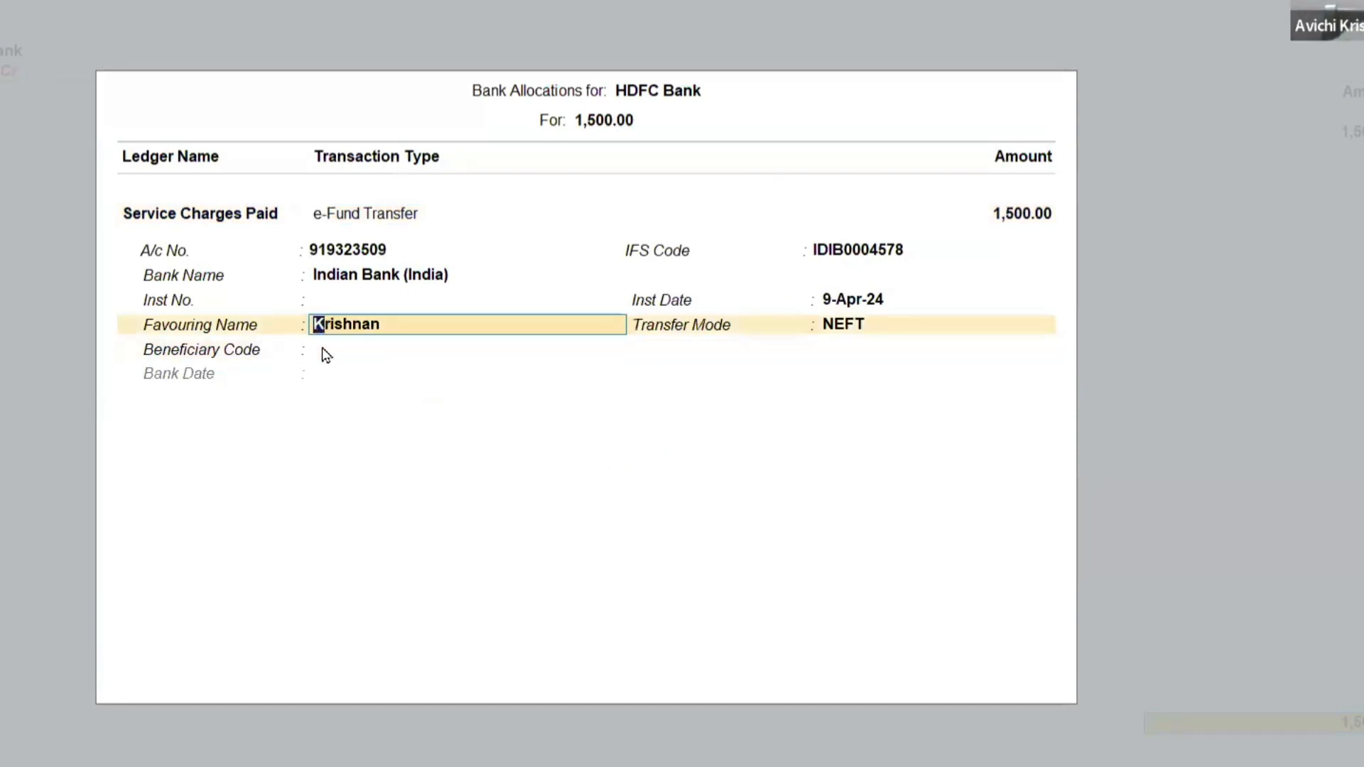
pyautogui.press('Down')
pyautogui.press('Up')
pyautogui.press('Up')
pyautogui.press('BackSpace')
pyautogui.press('BackSpace')
pyautogui.press('BackSpace')
pyautogui.press('BackSpace')
pyautogui.press('BackSpace')
pyautogui.press('BackSpace')
pyautogui.press('BackSpace')
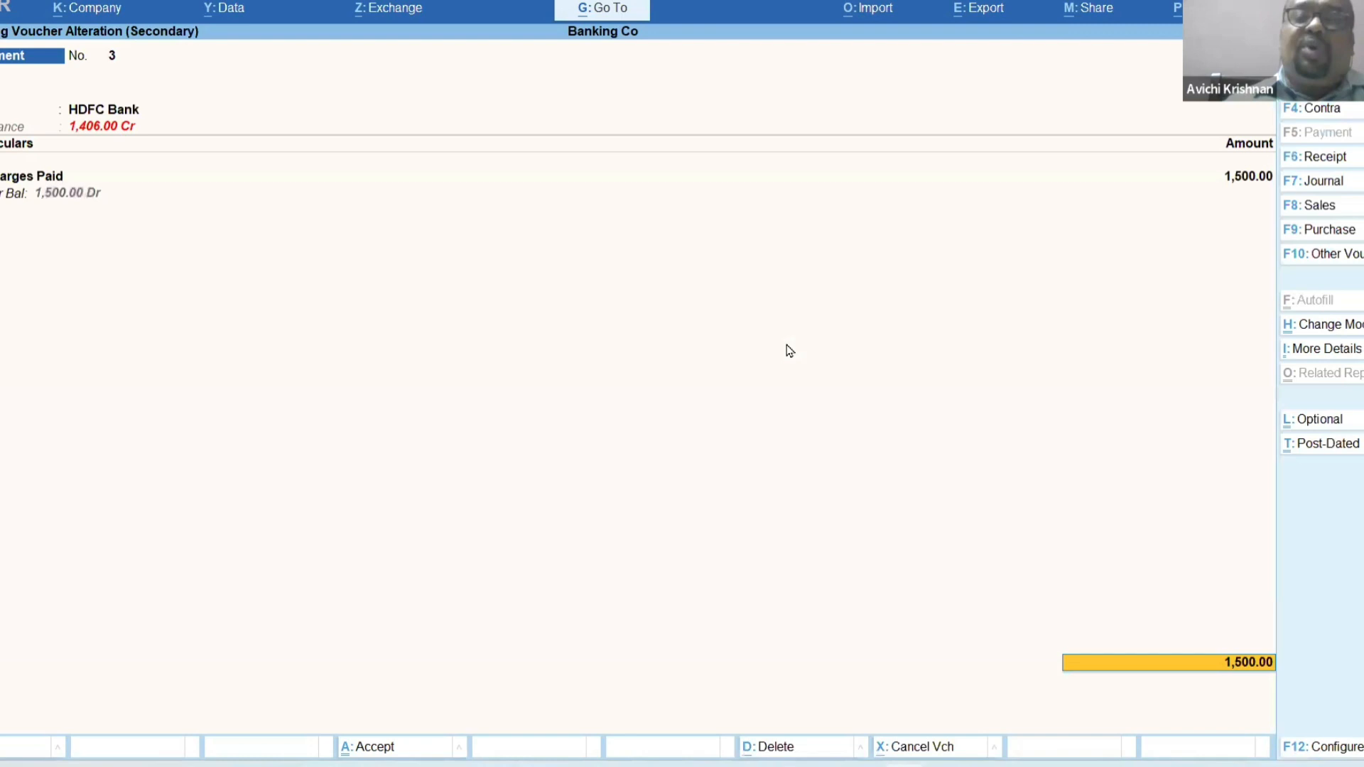
pyautogui.press('BackSpace')
pyautogui.write('2,50,000')
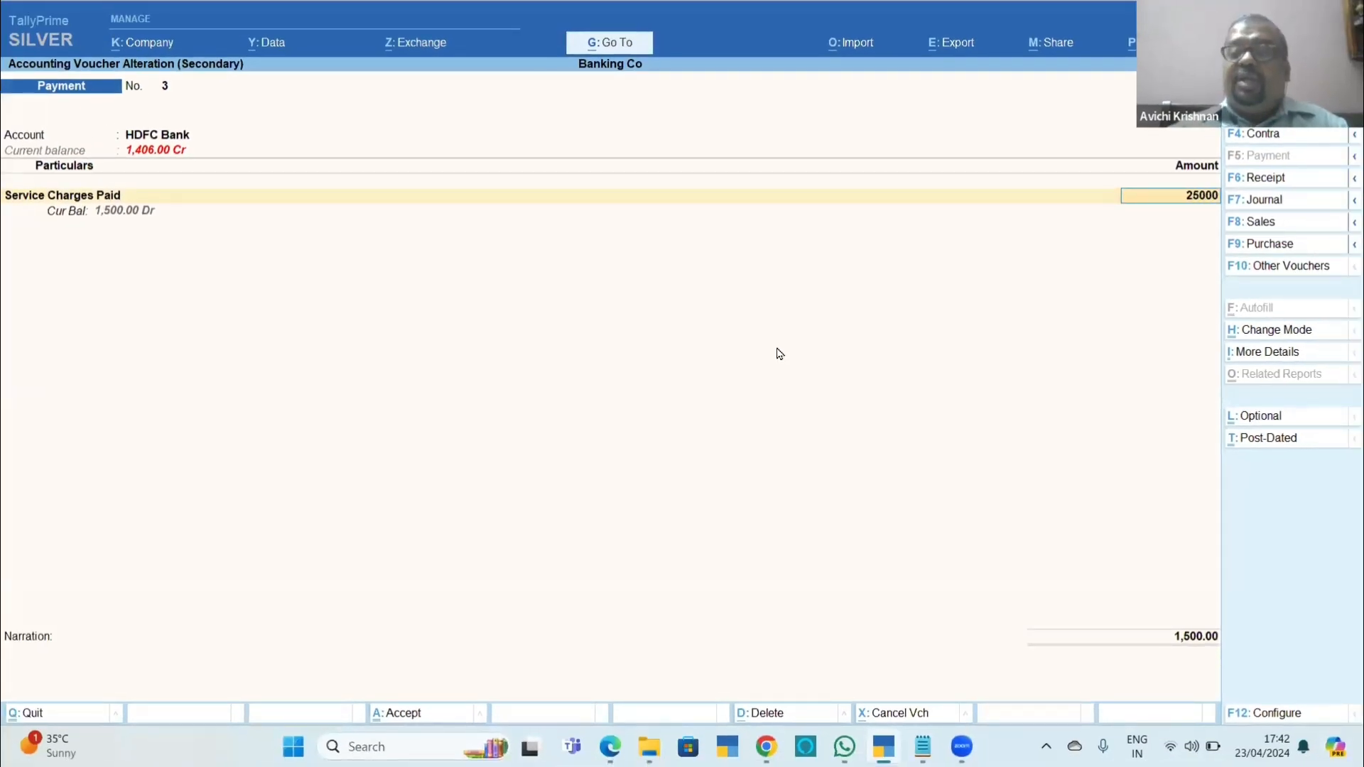
pyautogui.press('Return')
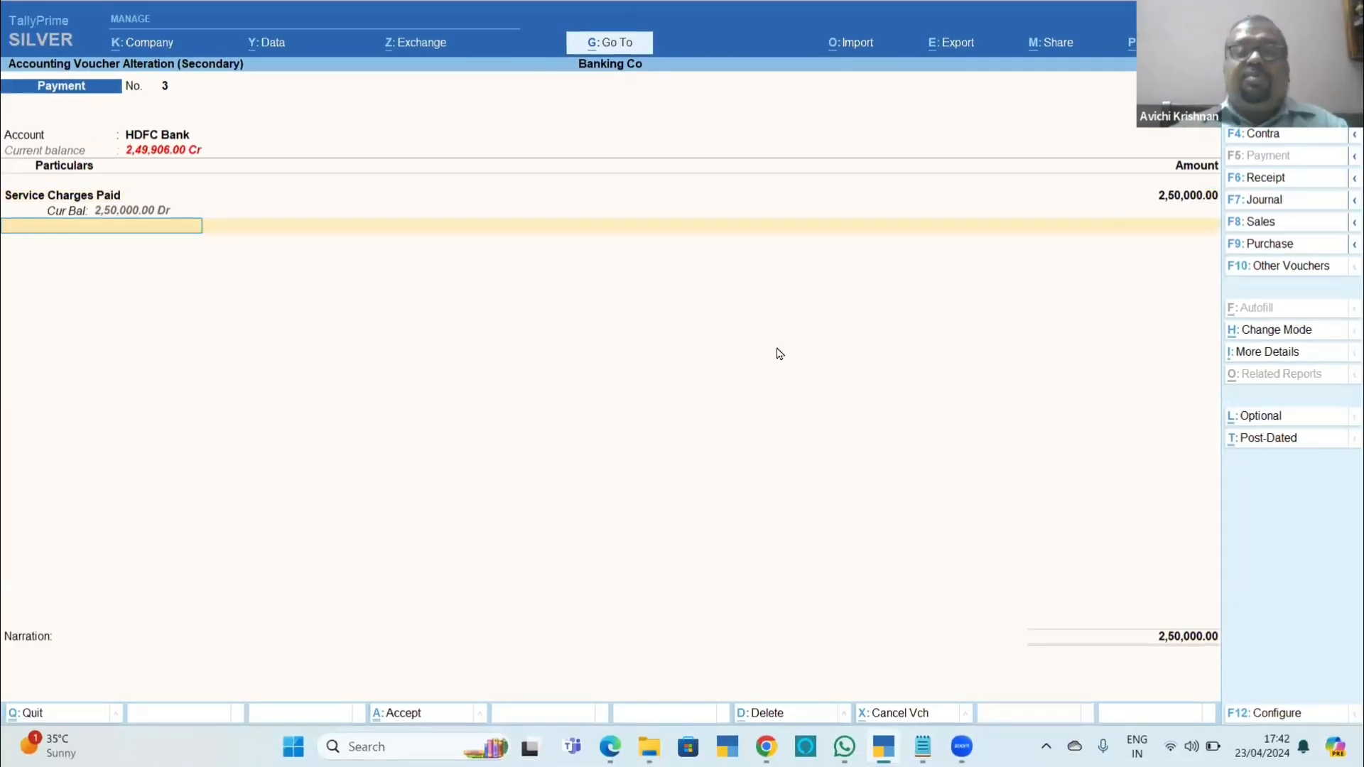
# Set the transfer mode to RTGS in the HDFC Bank allocation and quit without saving the voucher.
pyautogui.press('Return')
pyautogui.press('Return')
pyautogui.press('Return')
pyautogui.press('Return')
pyautogui.press('Return')
pyautogui.press('Return')
pyautogui.press('Return')
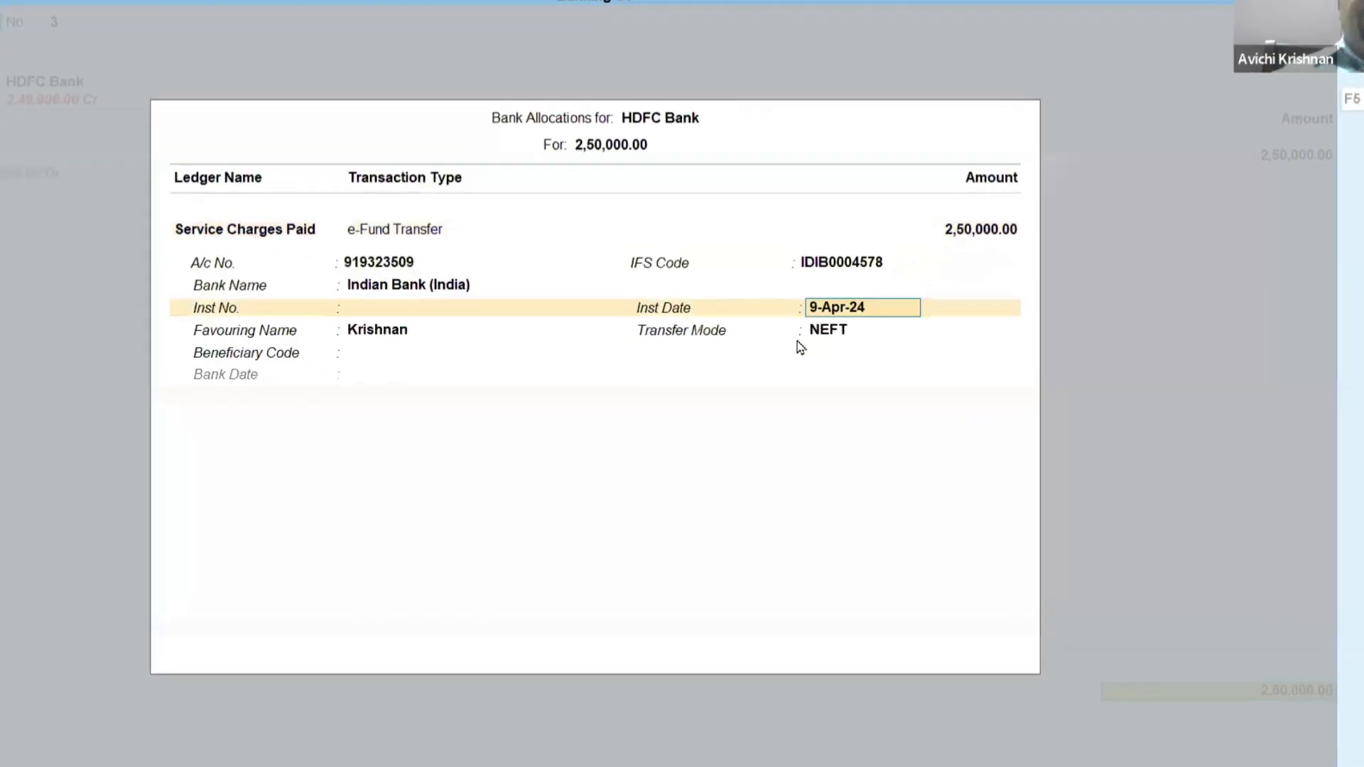
pyautogui.press('Return')
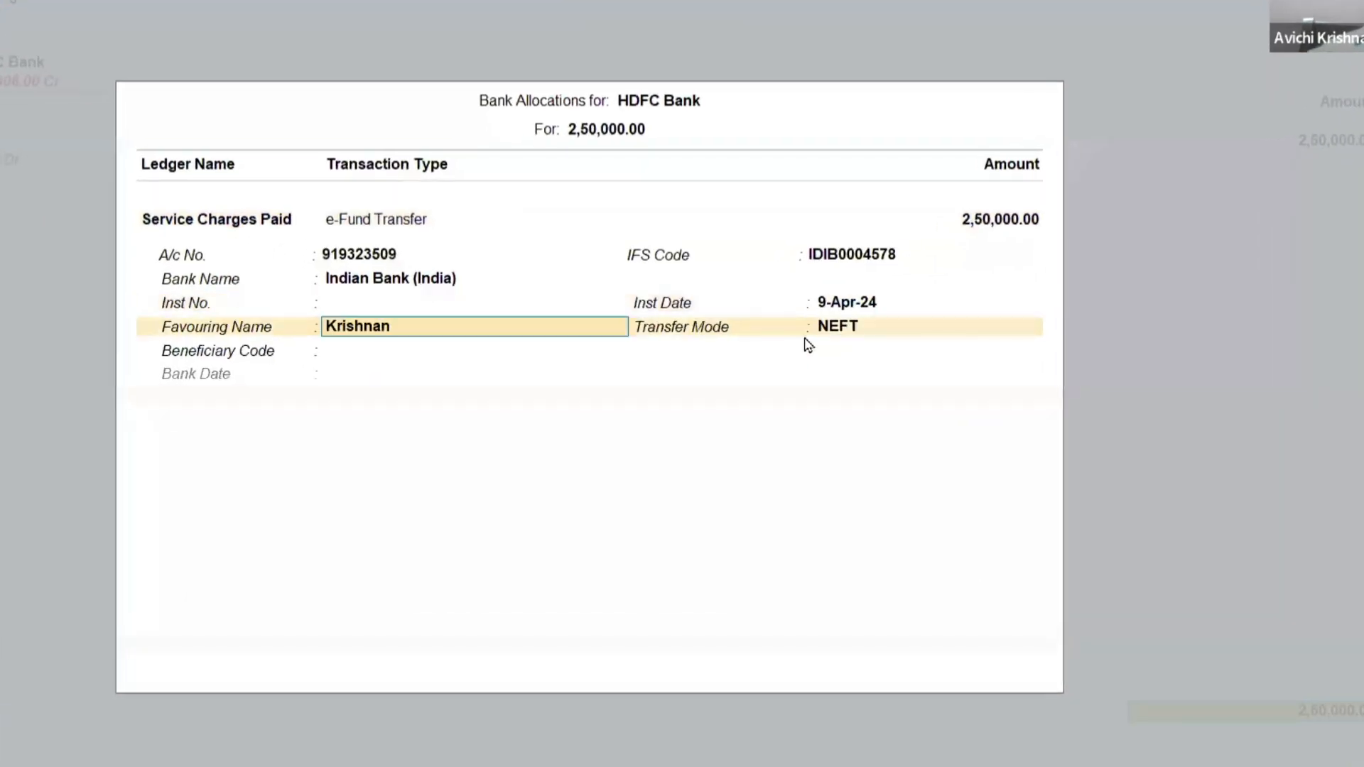
pyautogui.press('Return')
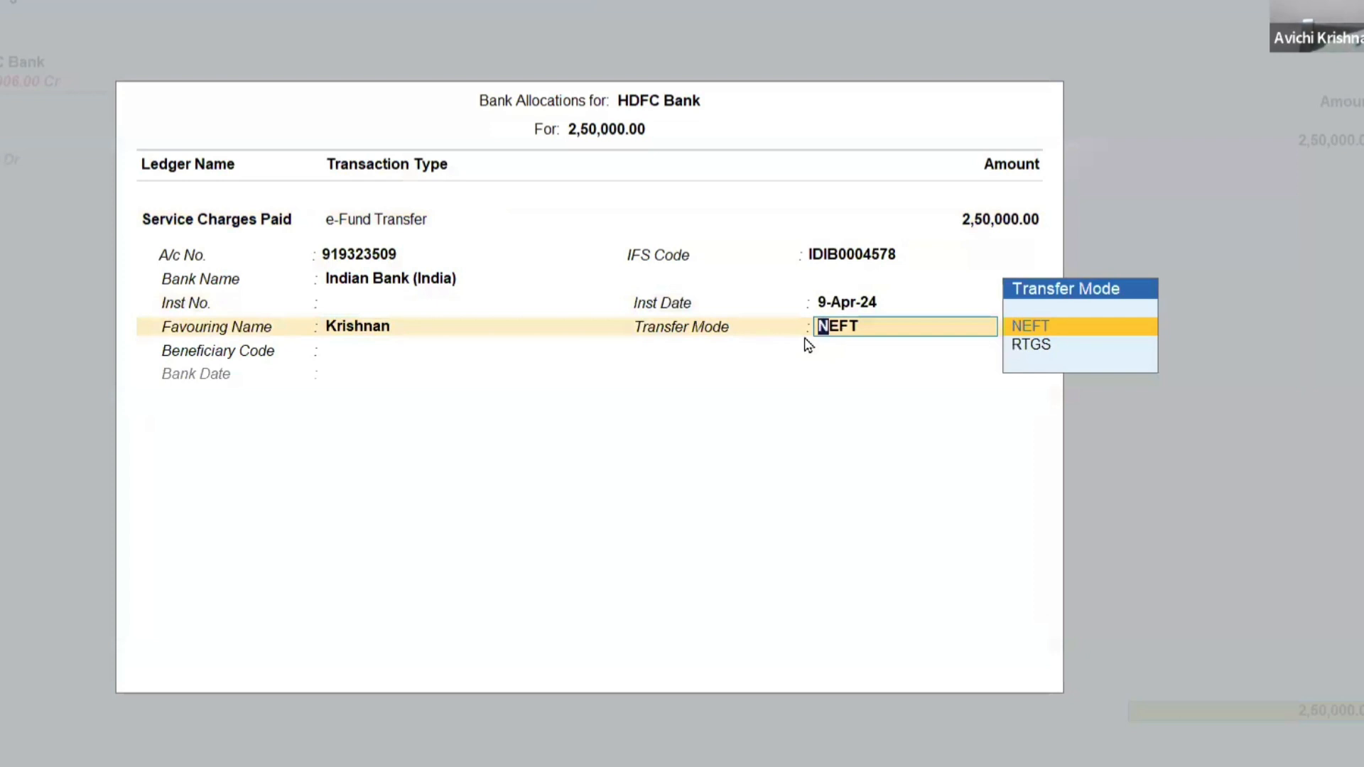
pyautogui.press('Down')
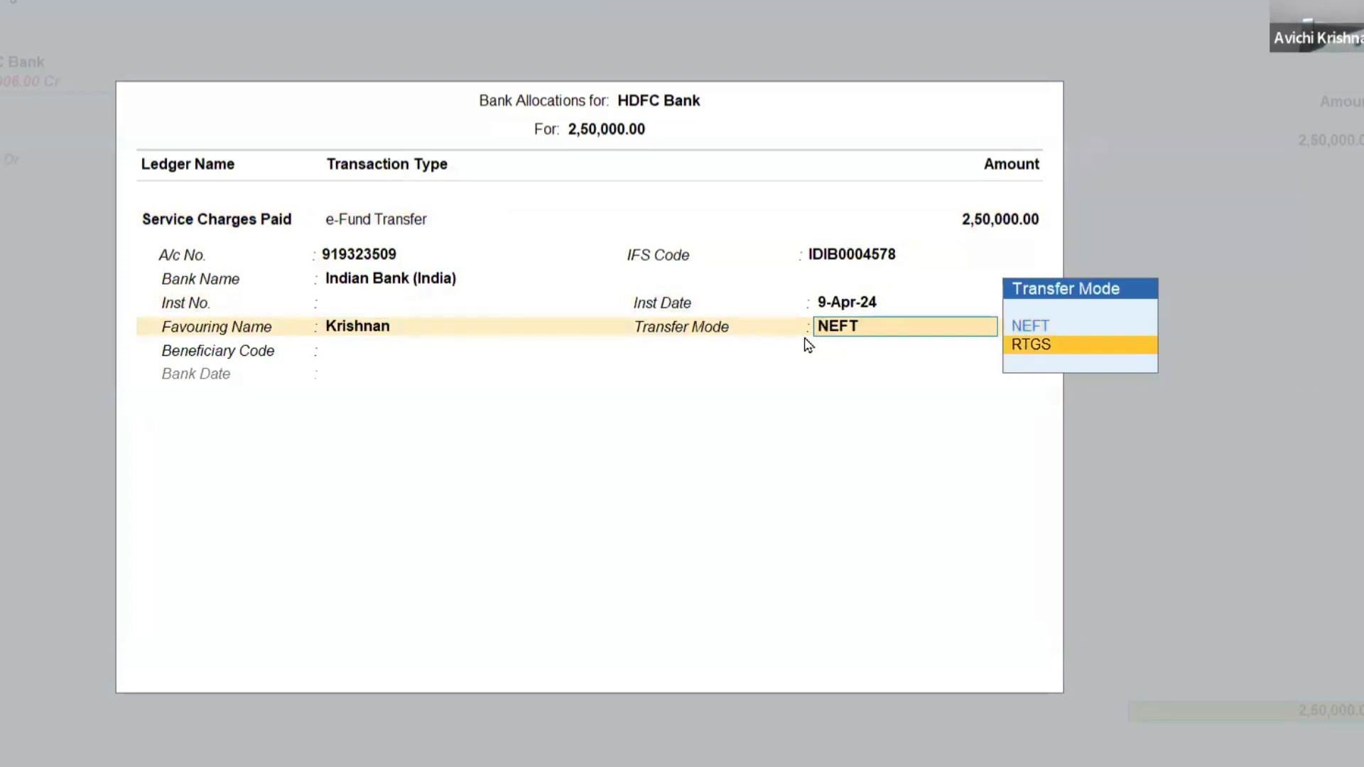
pyautogui.press('Up')
pyautogui.press('Down')
pyautogui.press('Return')
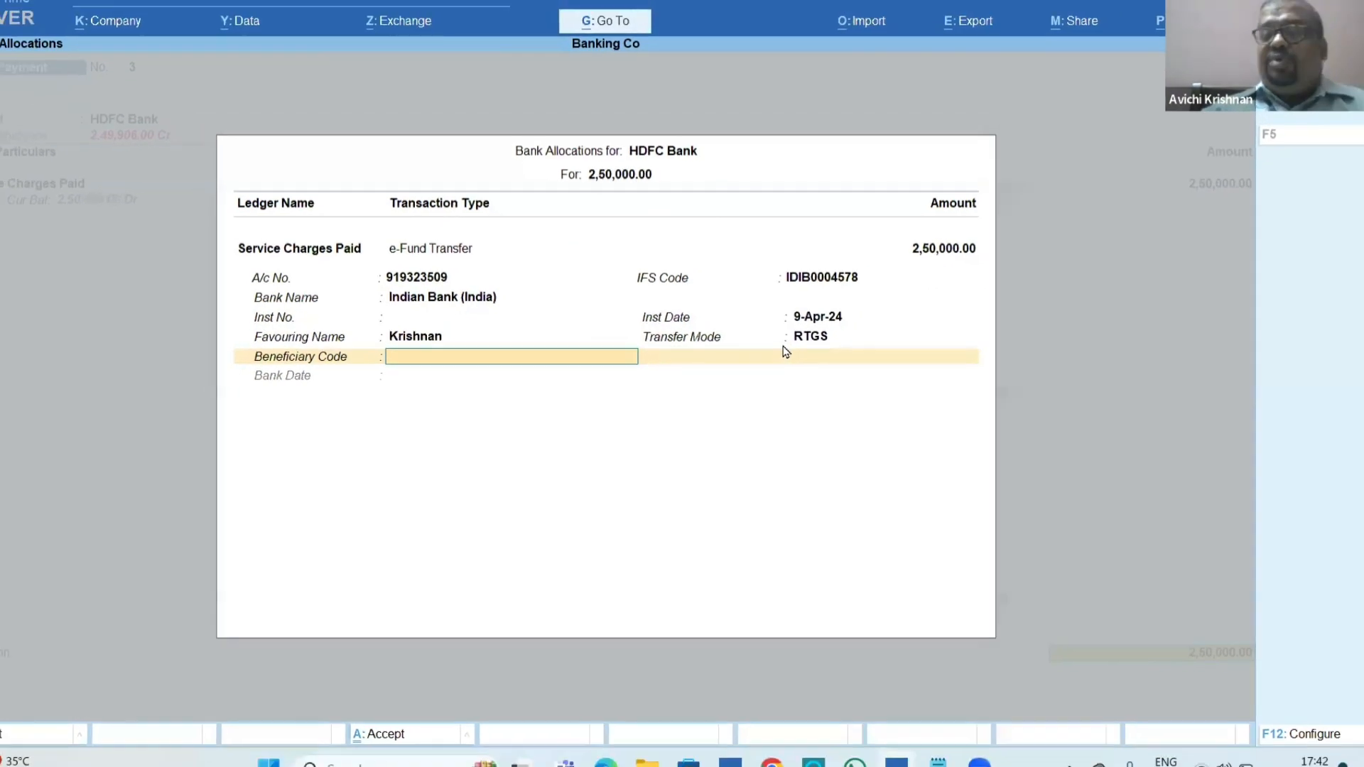
pyautogui.press('Escape')
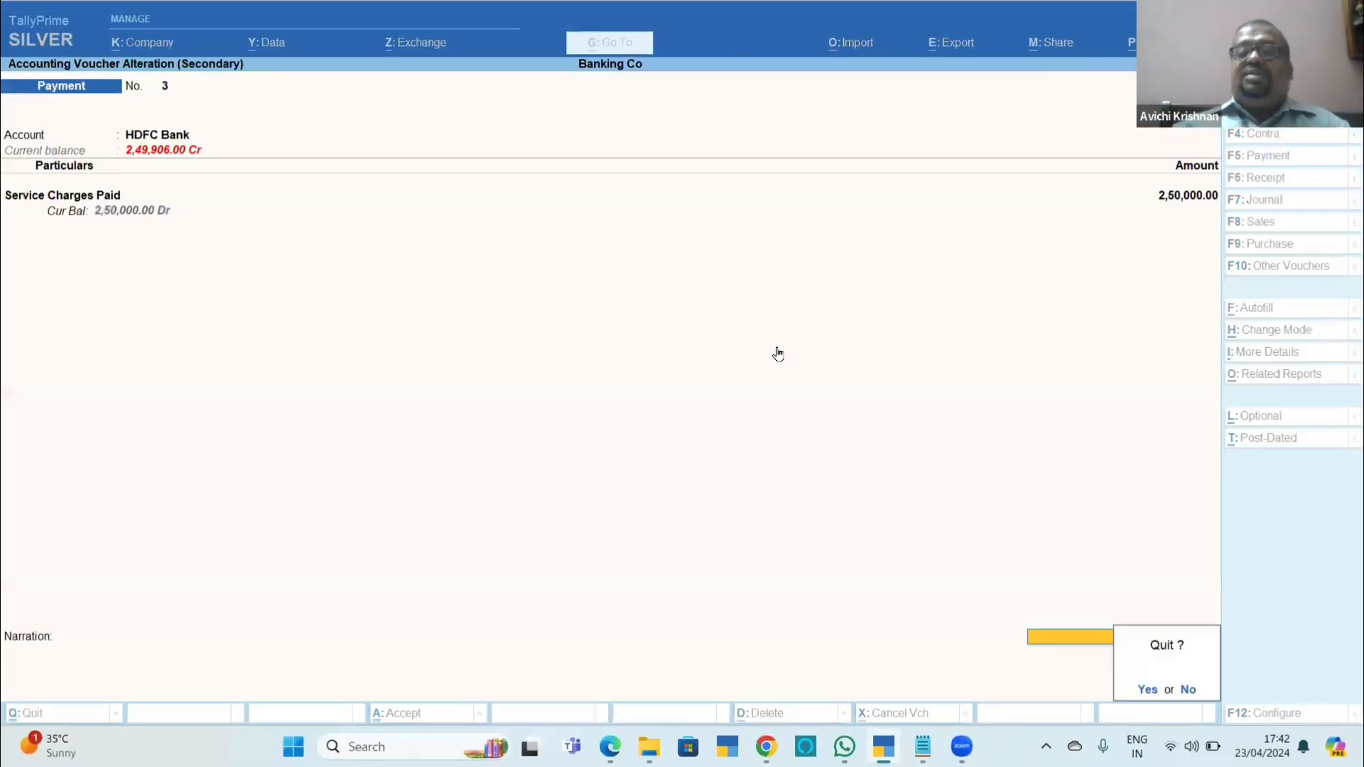
pyautogui.press('y')
# Switch to Chapter_11_Banking.pdf and read section 11.2.6 on payment vouchers for ECS.
pyautogui.hotkey('alt', 'Tab')
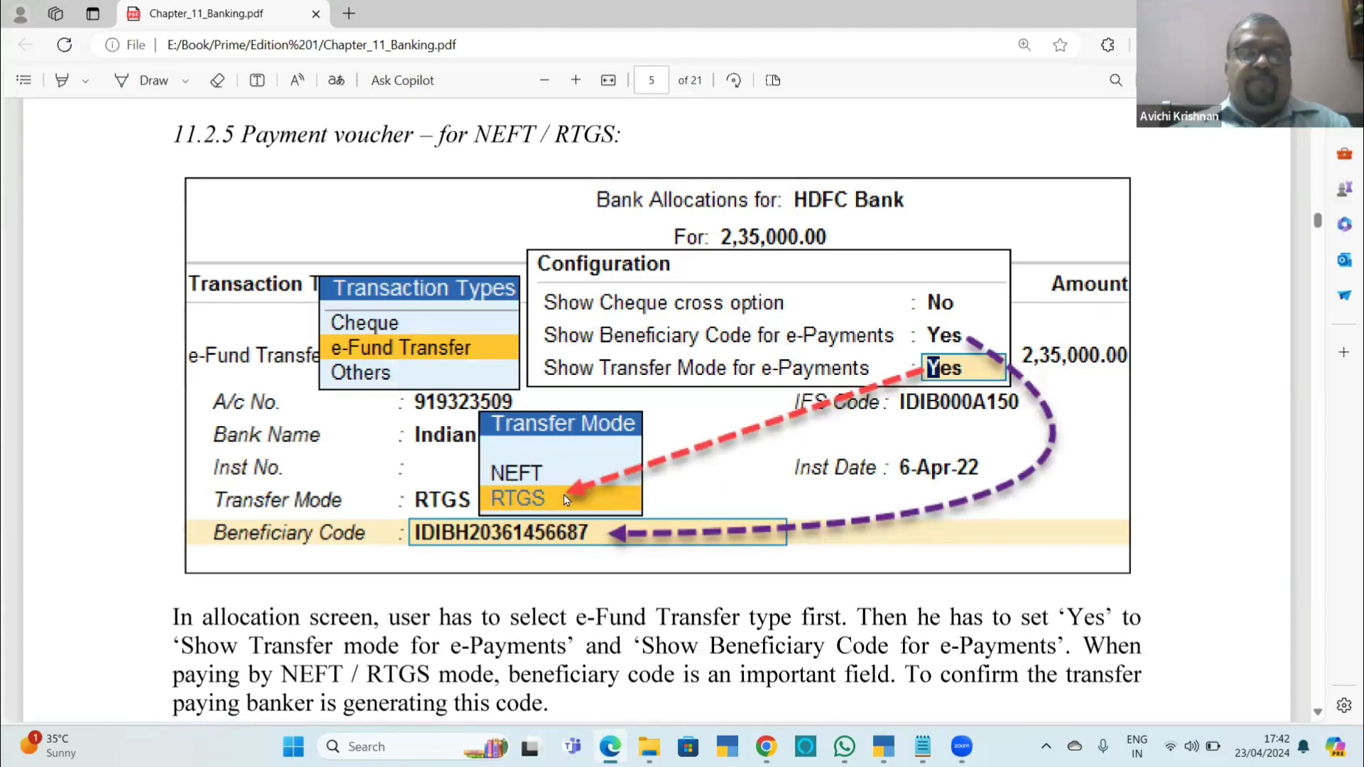
pyautogui.scroll(-10, 567, 500)
pyautogui.scroll(3, 910, 346)
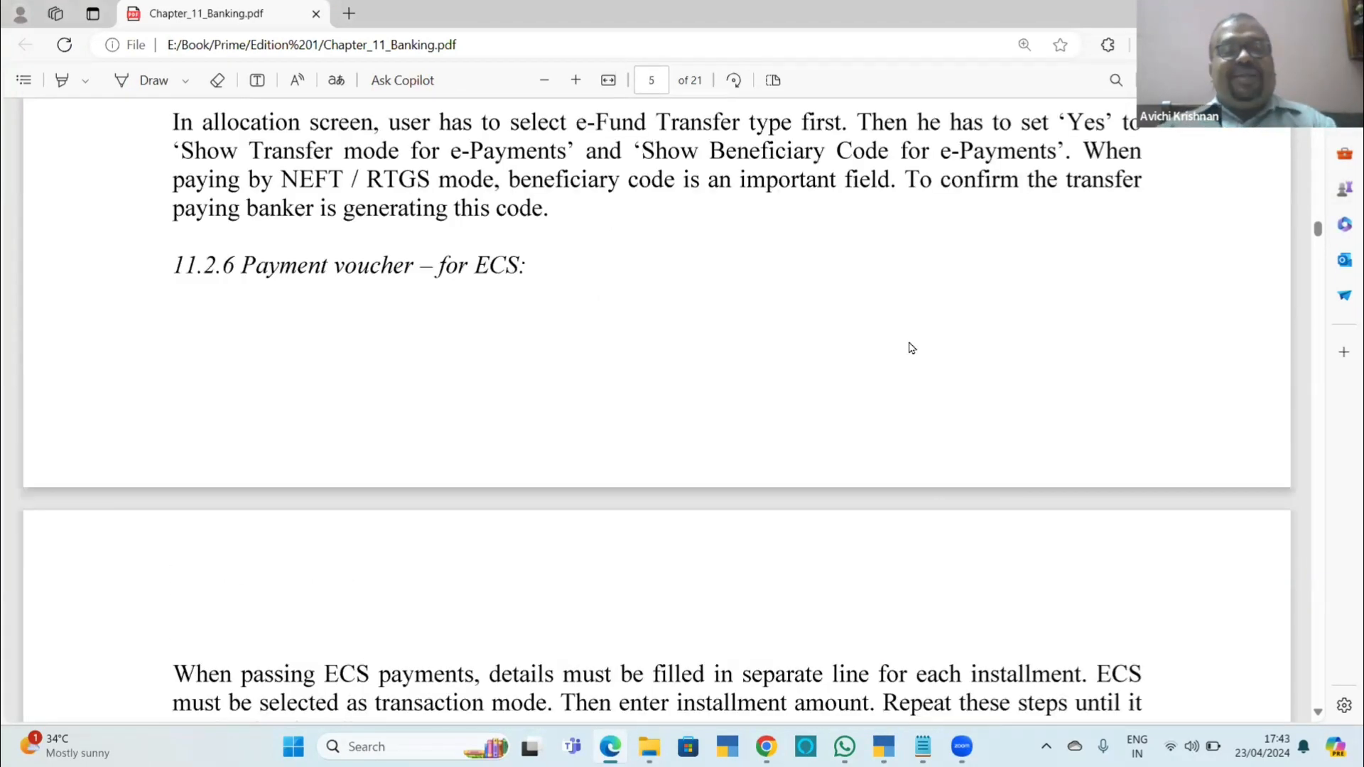
pyautogui.scroll(-7, 913, 347)
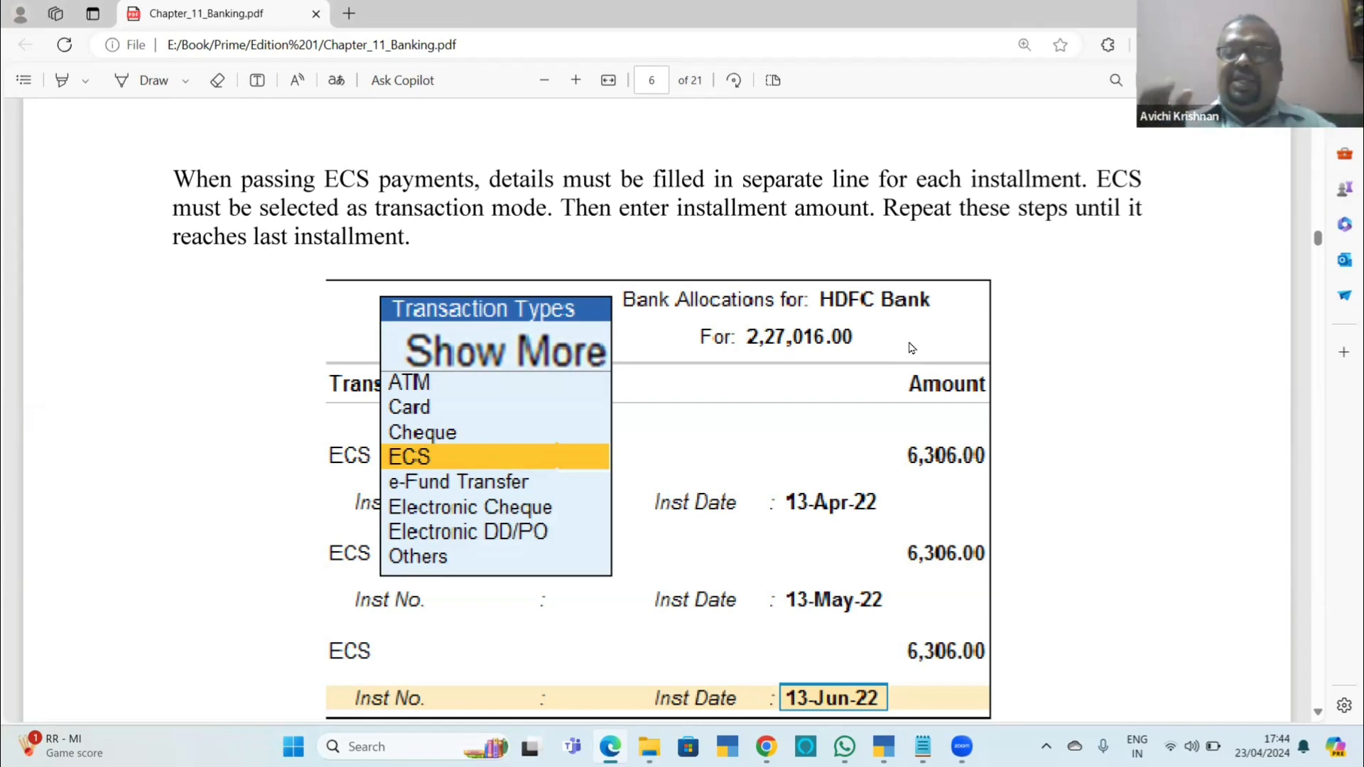
# Switch back to TallyPrime and add a new payment voucher with HDFC Bank as the account.
pyautogui.hotkey('alt', 'Tab')
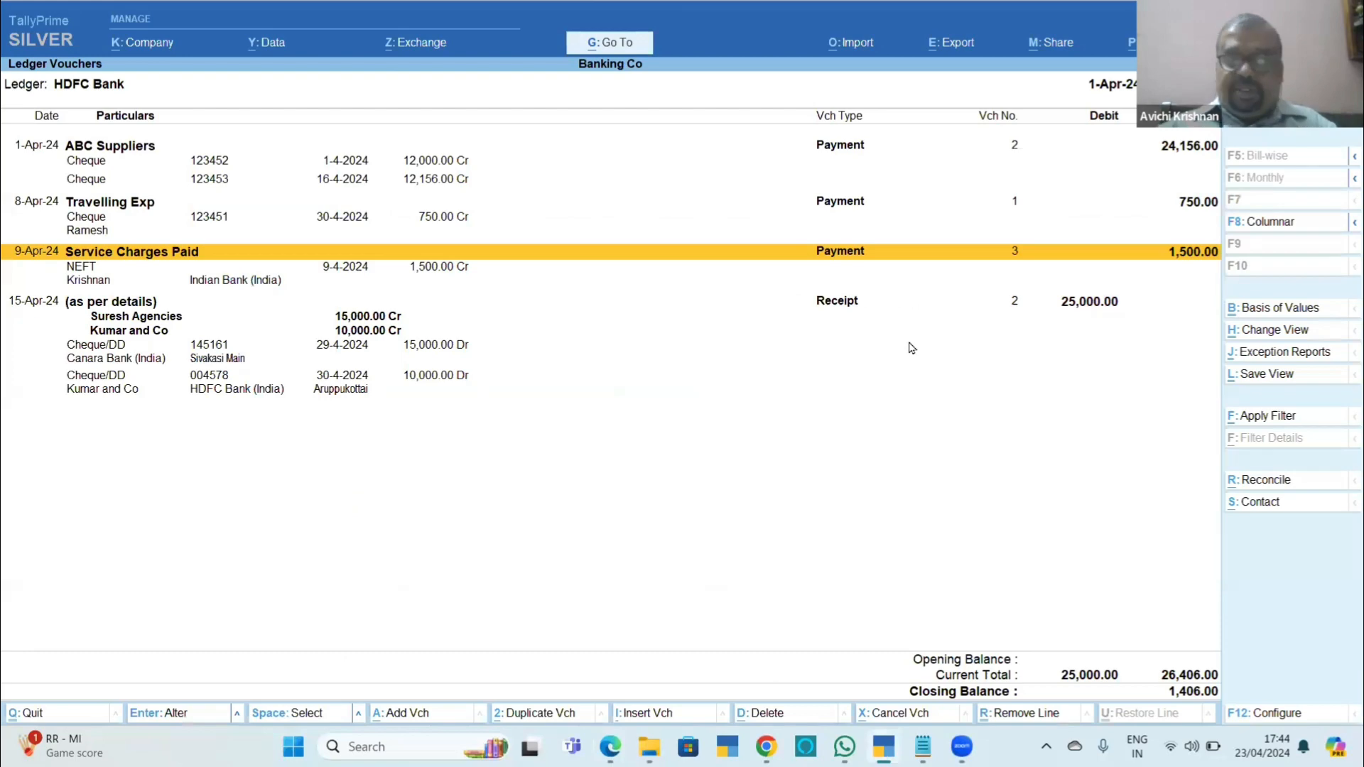
pyautogui.hotkey('alt', 'a')
pyautogui.press('Return')
pyautogui.write('hd')
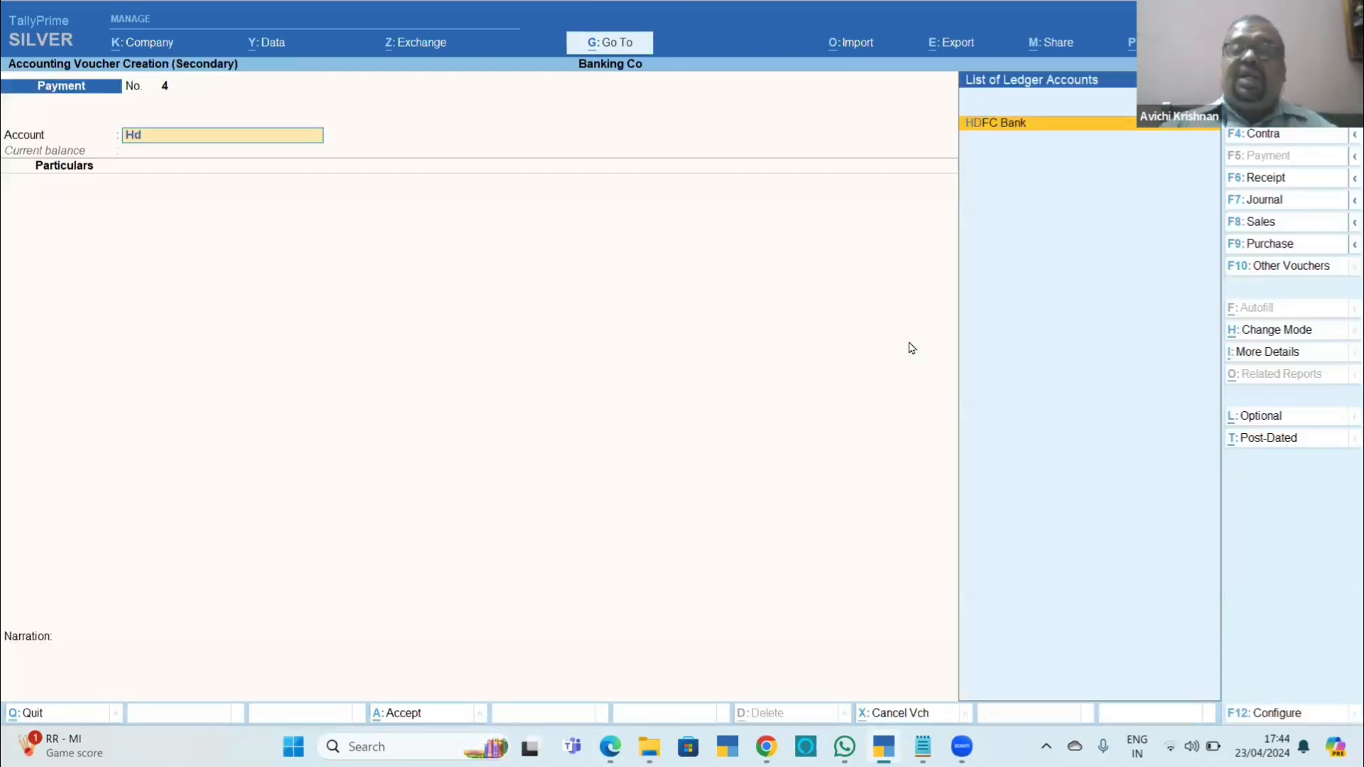
pyautogui.press('Return')
# Choose Bajaj Finance as the ledger being paid, opening its ledger master to review the group it belongs to.
pyautogui.hotkey('alt', 'c')
pyautogui.write('Bajaj Finance')
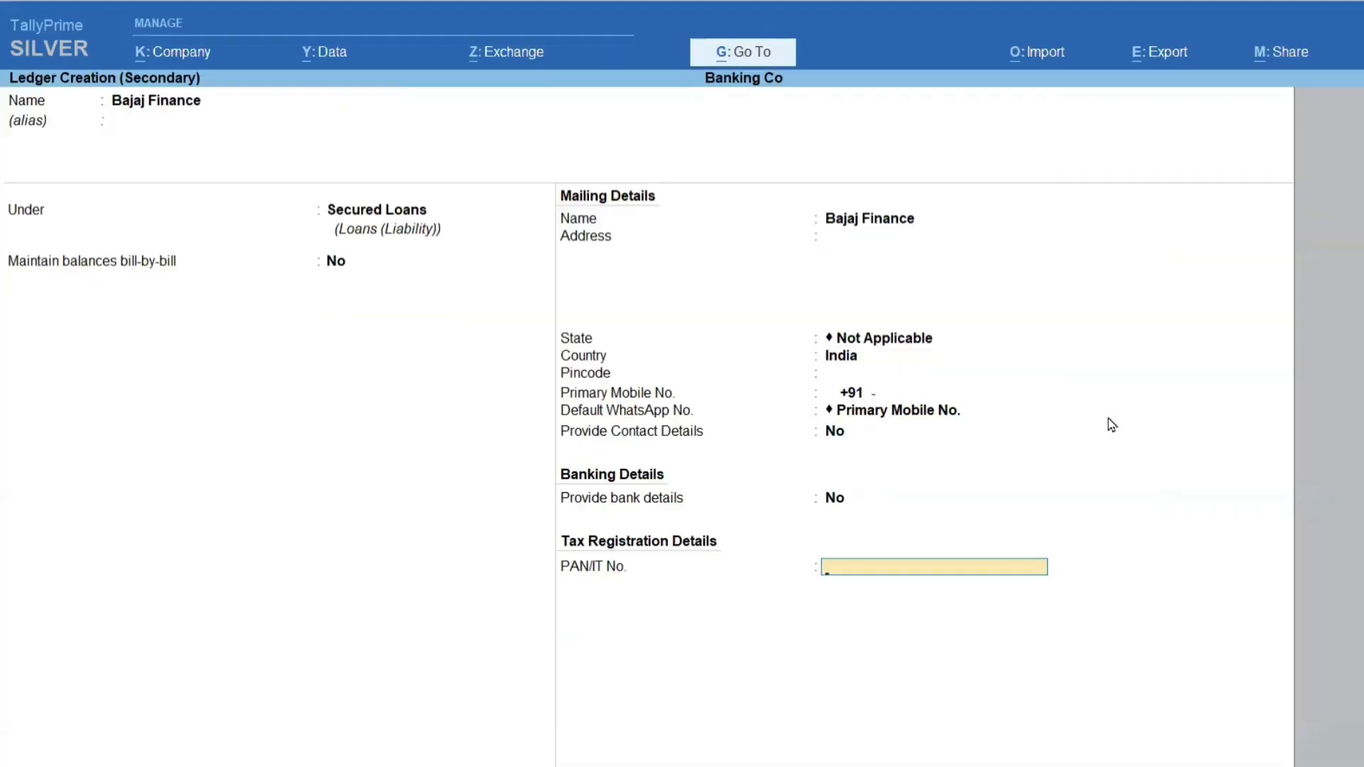
pyautogui.hotkey('ctrl', 'a')
pyautogui.hotkey('ctrl', 'Return')
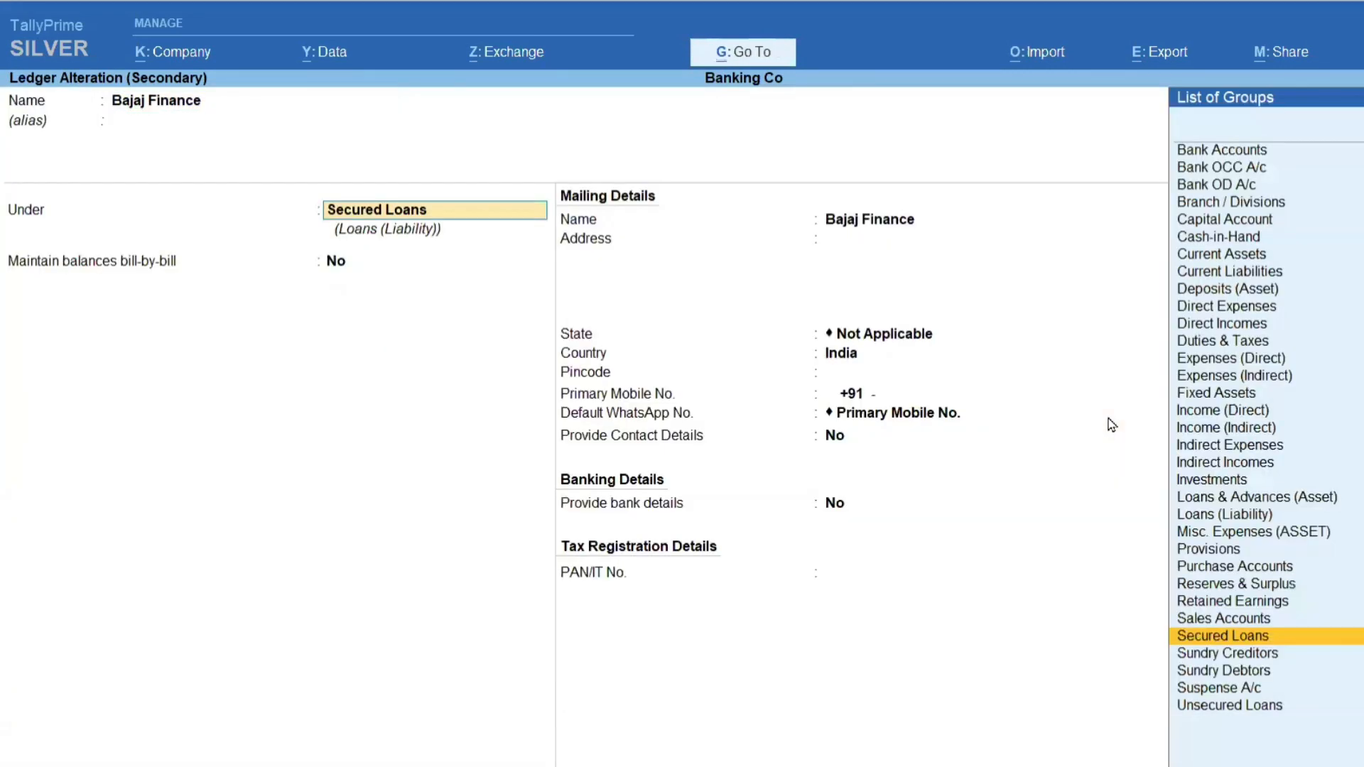
pyautogui.press('Return')
pyautogui.press('Return')
pyautogui.press('Return')
pyautogui.press('Return')
pyautogui.press('Return')
pyautogui.press('Return')
pyautogui.press('Return')
pyautogui.press('Return')
pyautogui.press('Return')
pyautogui.press('Return')
pyautogui.press('Return')
pyautogui.press('Return')
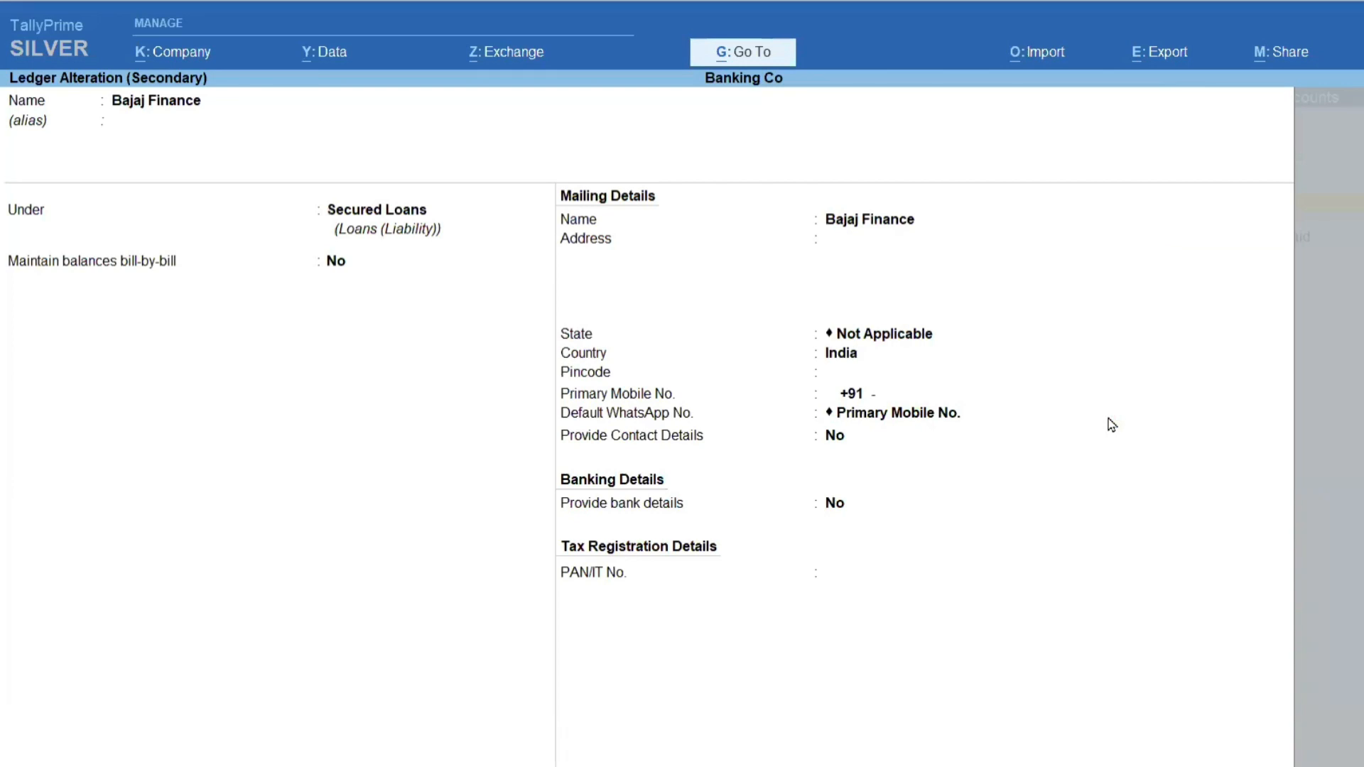
pyautogui.press('Return')
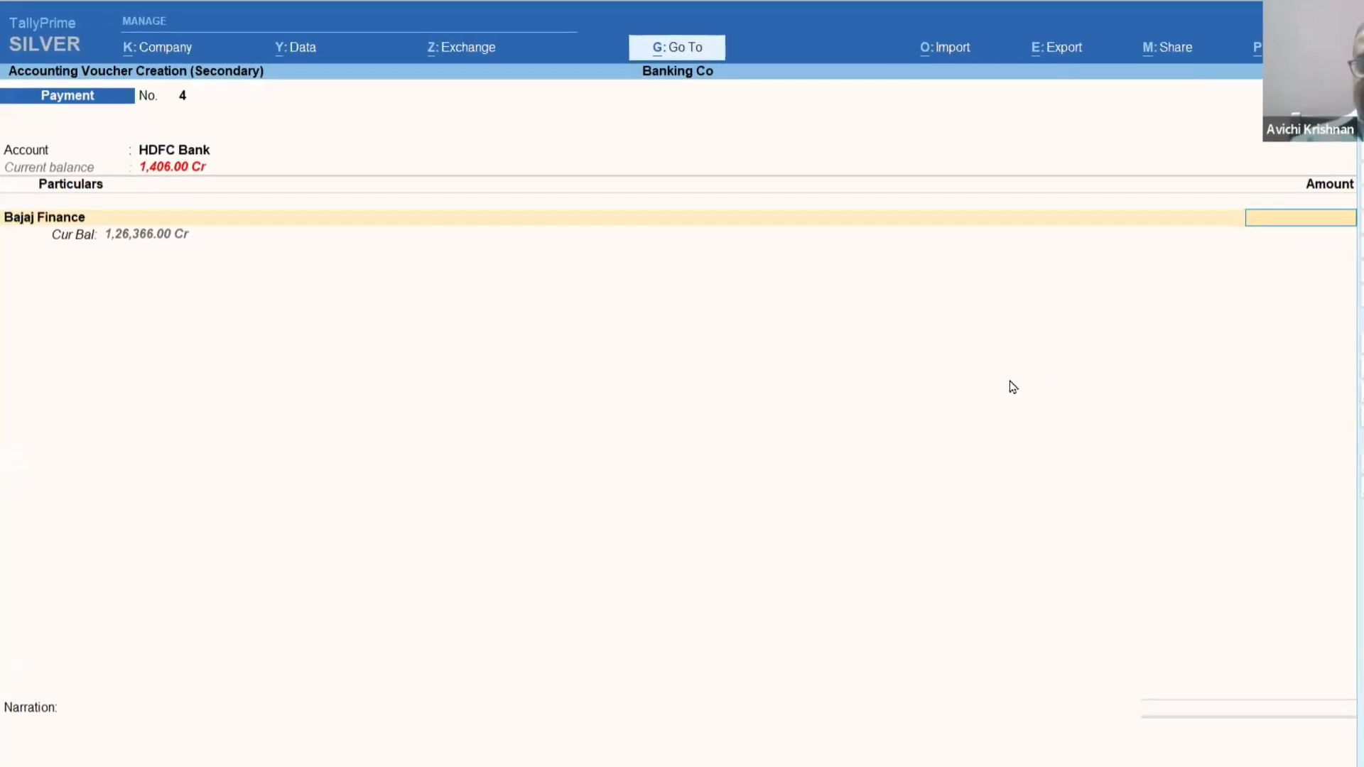
# Enter the Bajaj Finance payment amount by calculating 6066*12 with the built-in calculator.
pyautogui.write('6066')
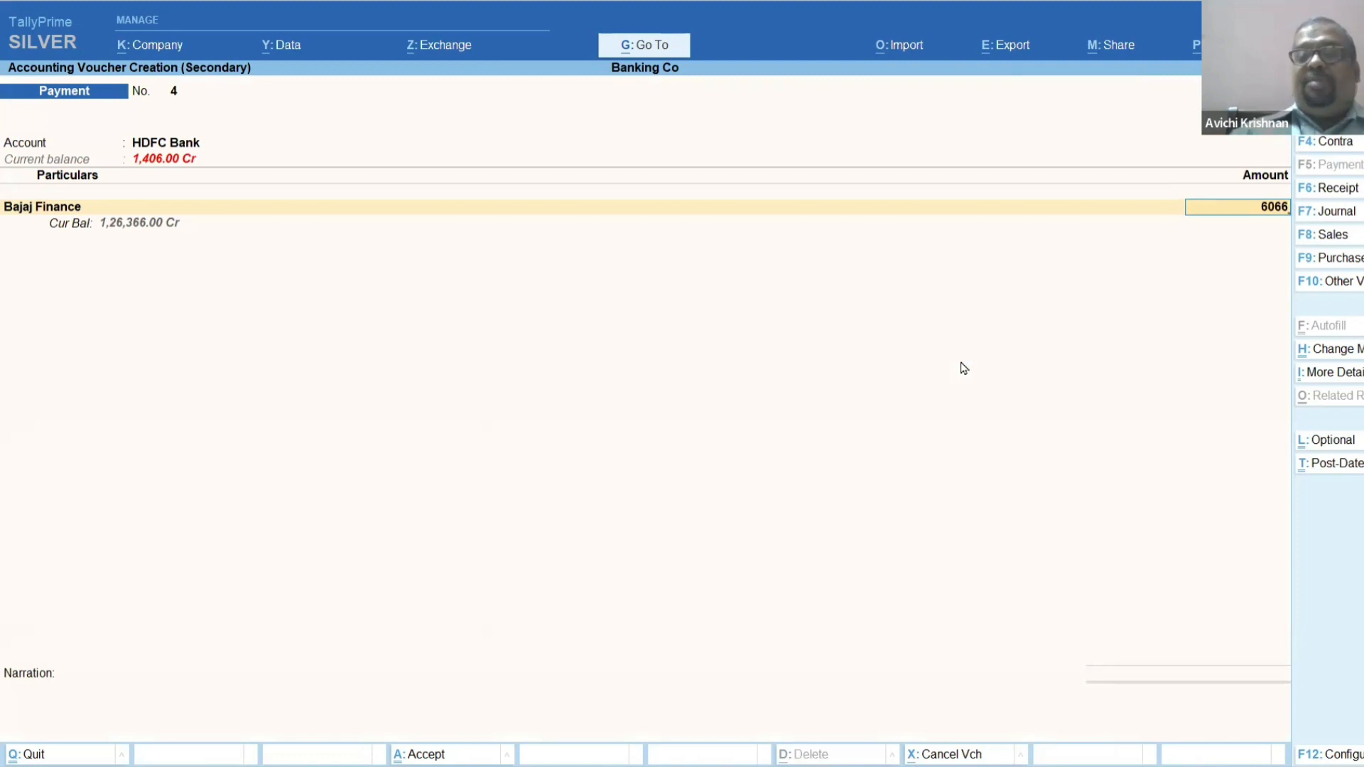
pyautogui.press('BackSpace')
pyautogui.press('BackSpace')
pyautogui.press('BackSpace')
pyautogui.press('BackSpace')
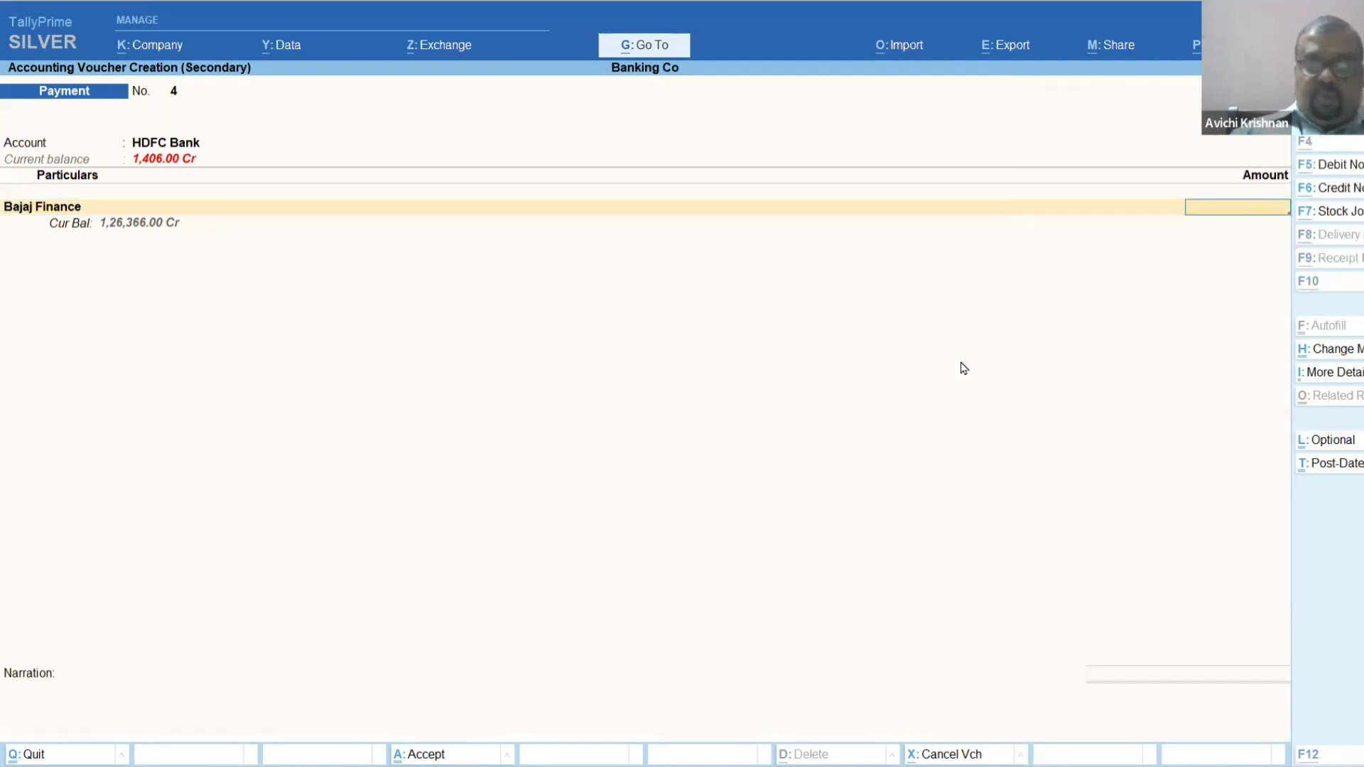
pyautogui.hotkey('ctrl', 'n')
pyautogui.write('*12')
pyautogui.press('Return')
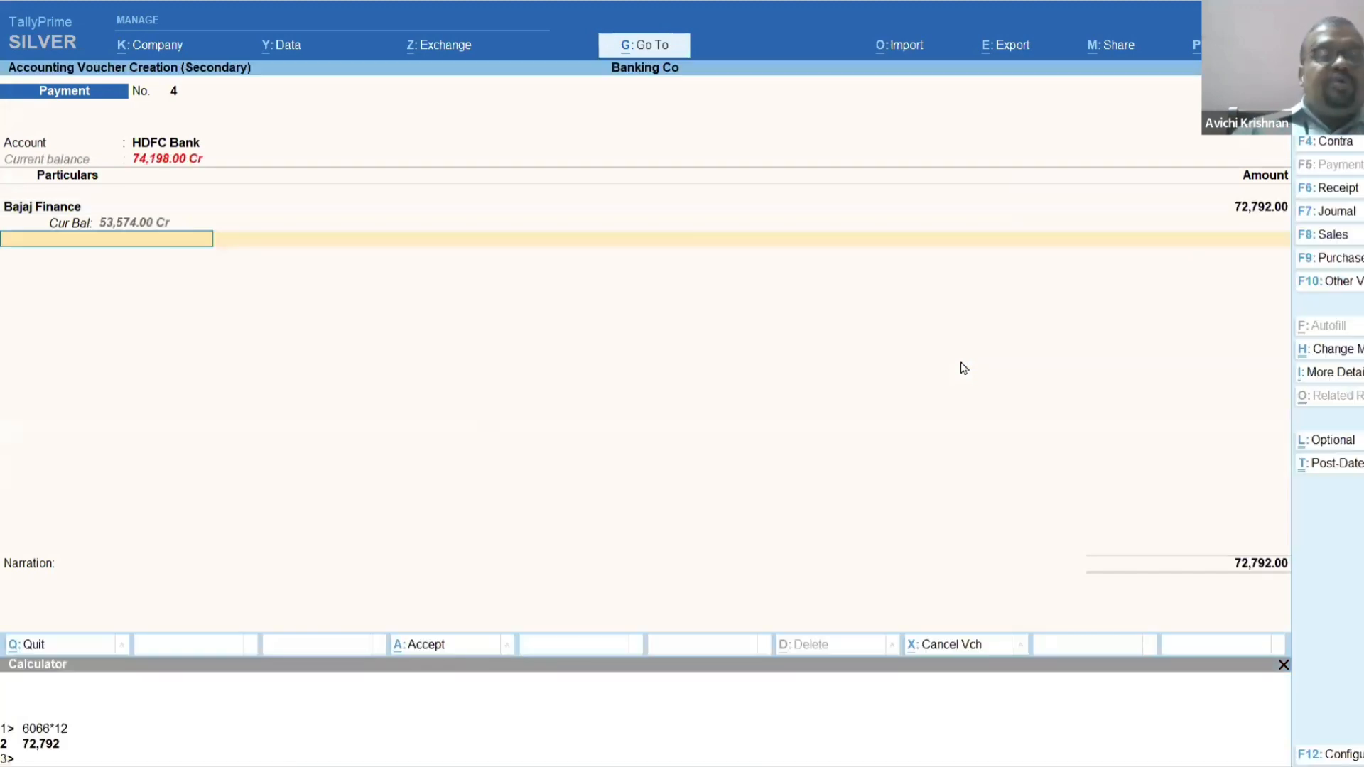
# Bring up the HDFC Bank allocations and set the first line's transaction type to ECS from the full list.
pyautogui.press('Return')
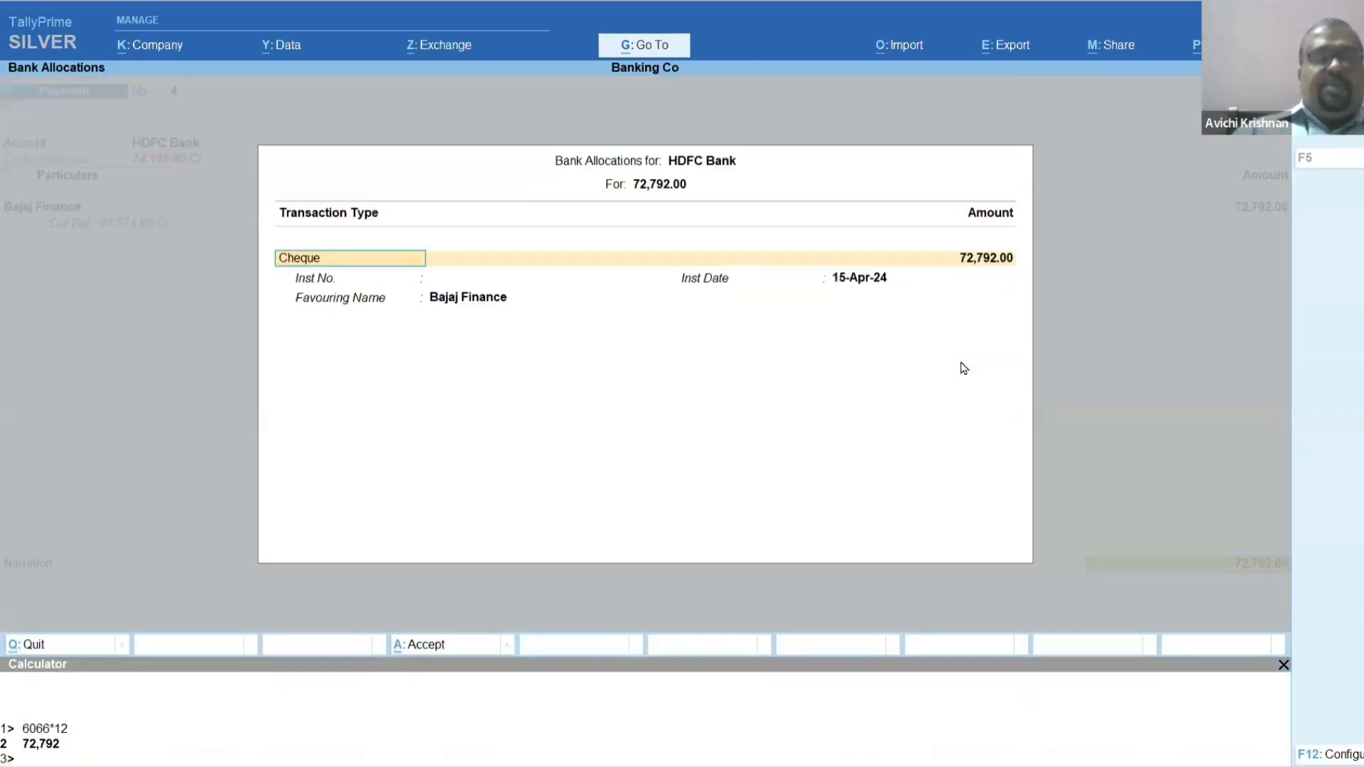
pyautogui.press('BackSpace')
pyautogui.press('Down')
pyautogui.press('Down')
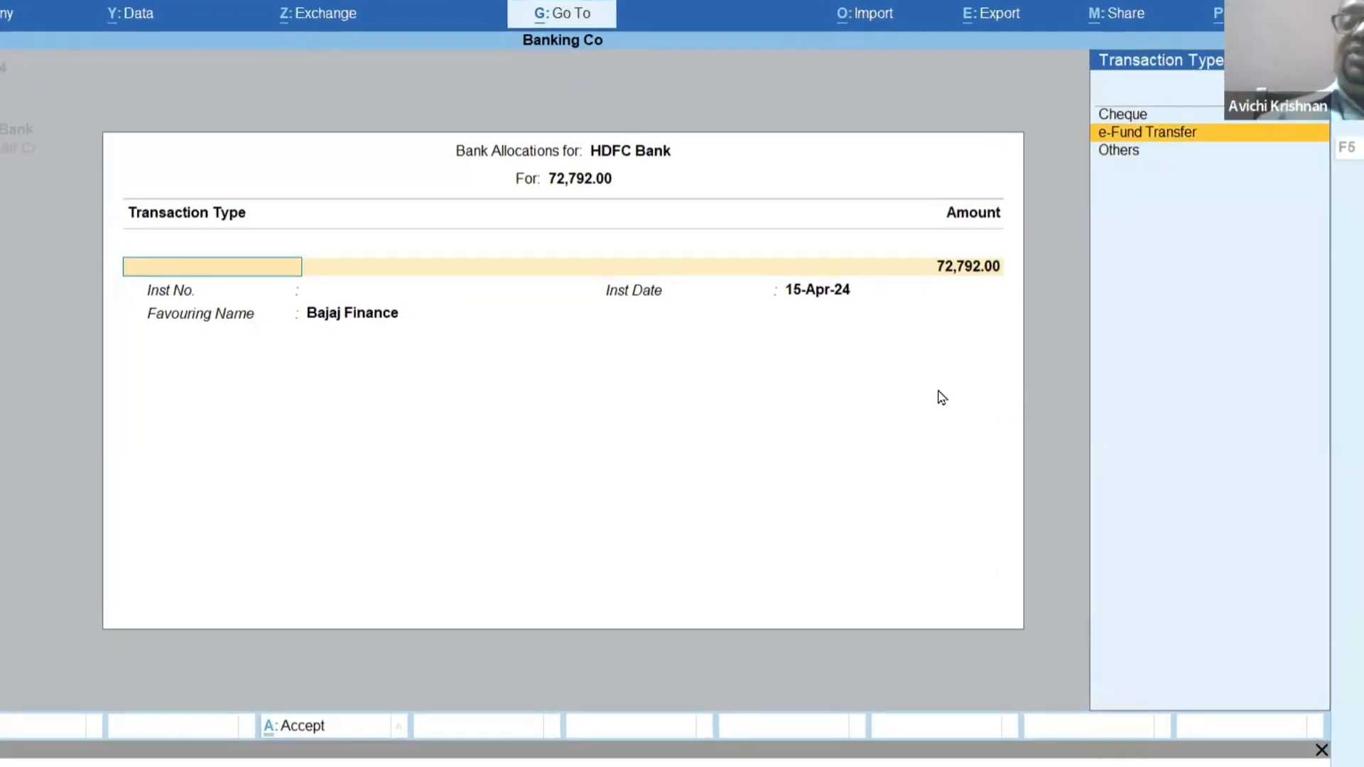
pyautogui.press('Up')
pyautogui.press('Up')
pyautogui.press('Return')
pyautogui.press('Down')
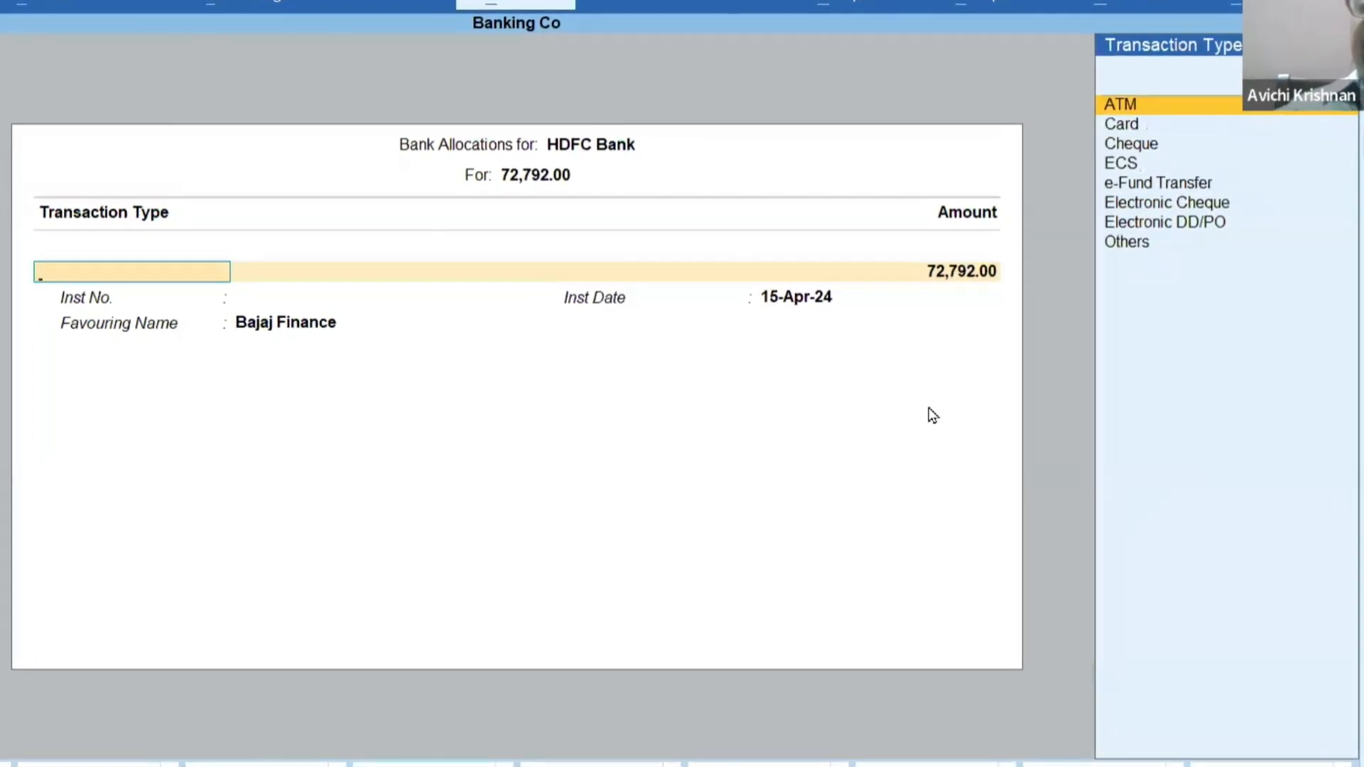
pyautogui.press('Down')
pyautogui.press('Down')
pyautogui.press('Down')
pyautogui.press('Return')
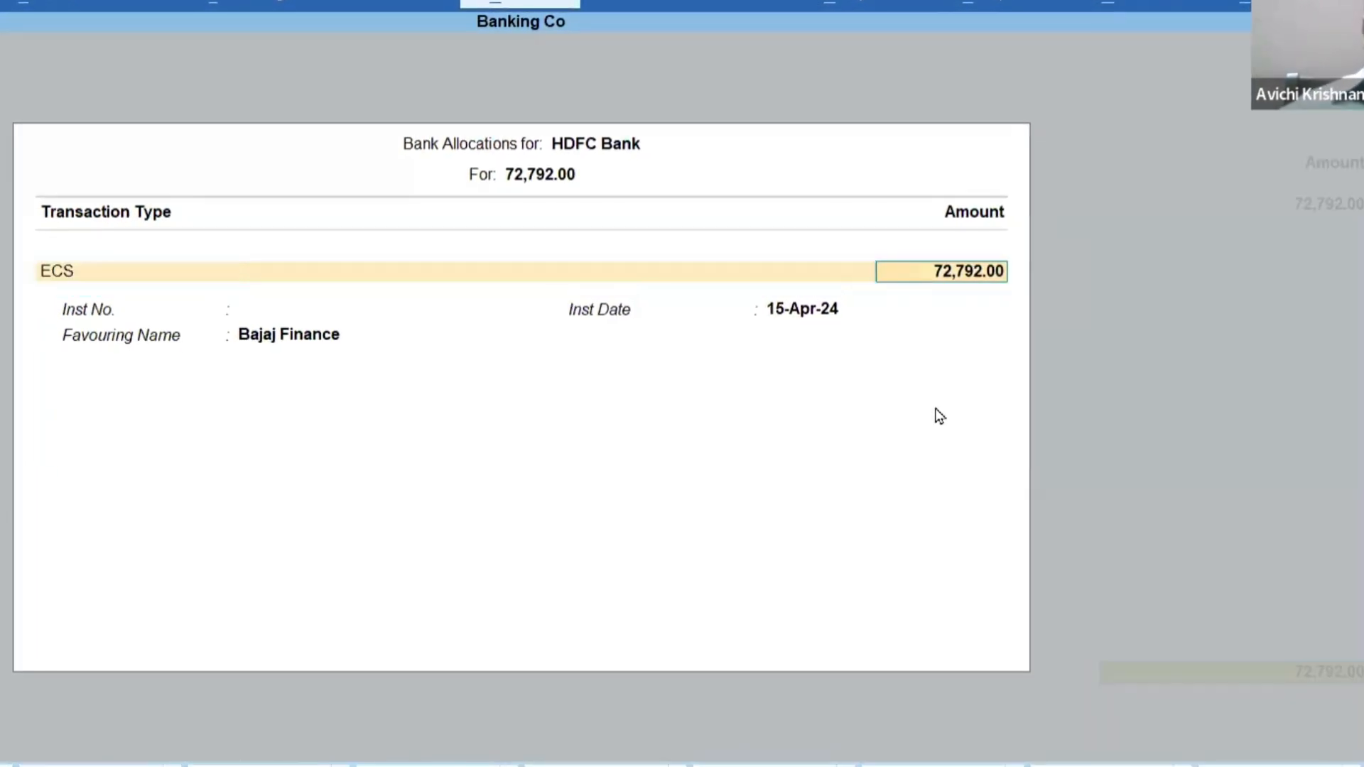
# Allocate 6606 to the first ECS installment, keeping the instrument number blank and the date 15-Apr-24.
pyautogui.write('6606')
pyautogui.press('Return')
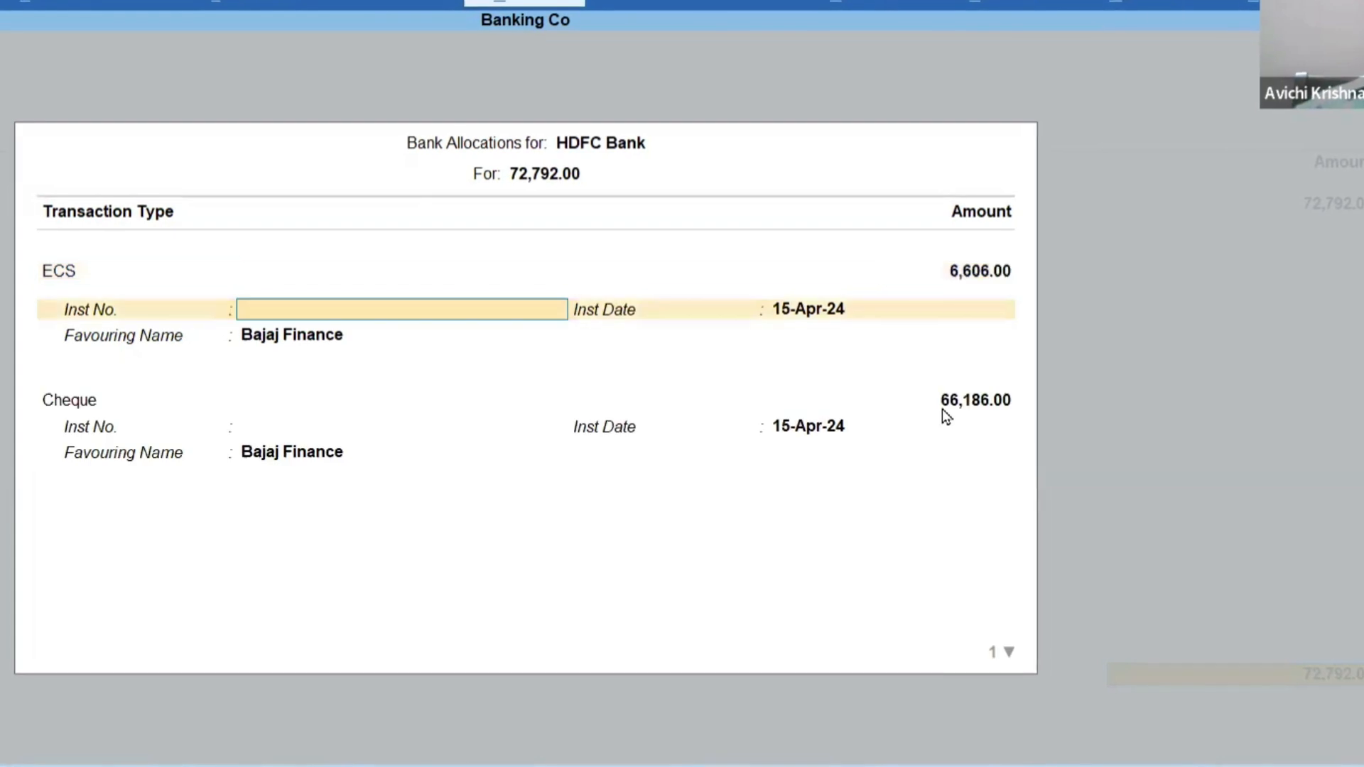
pyautogui.press('Return')
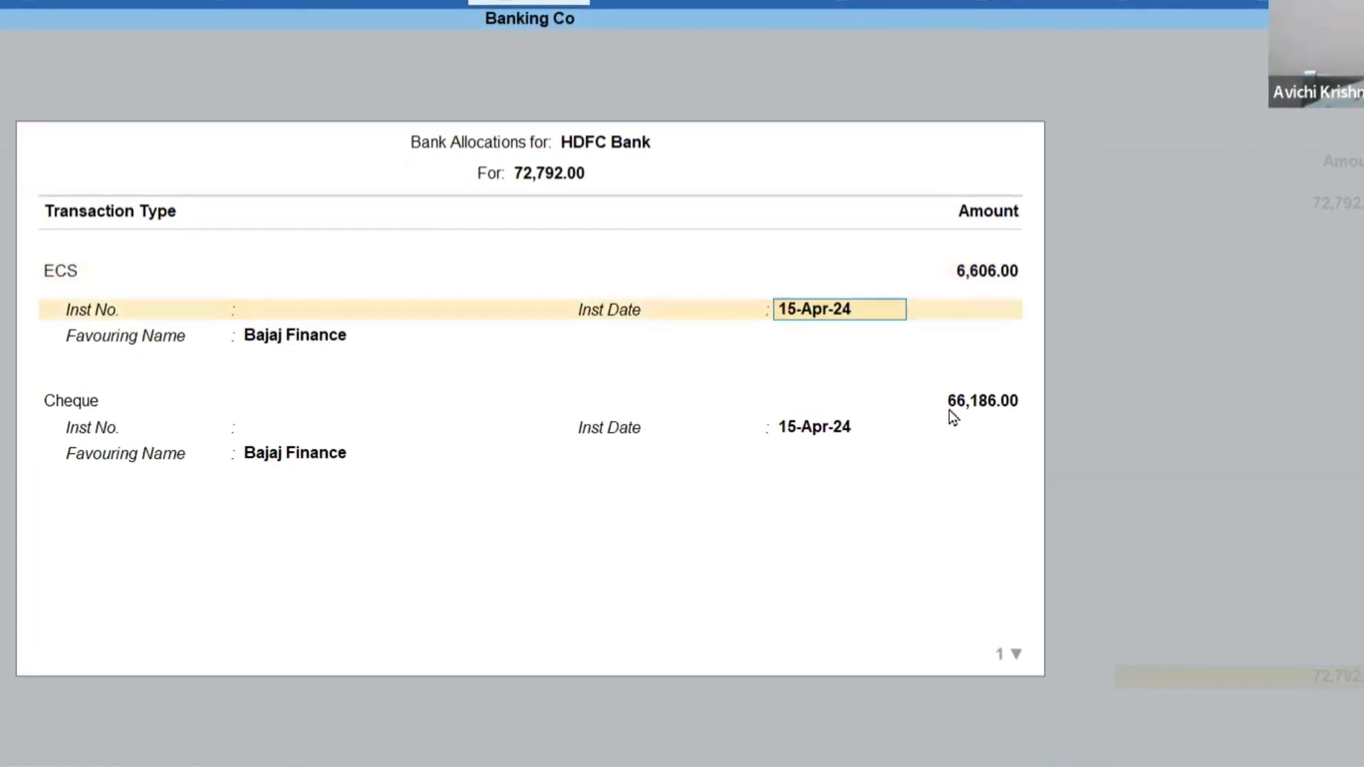
pyautogui.press('Return')
pyautogui.press('Return')
pyautogui.press('Return')
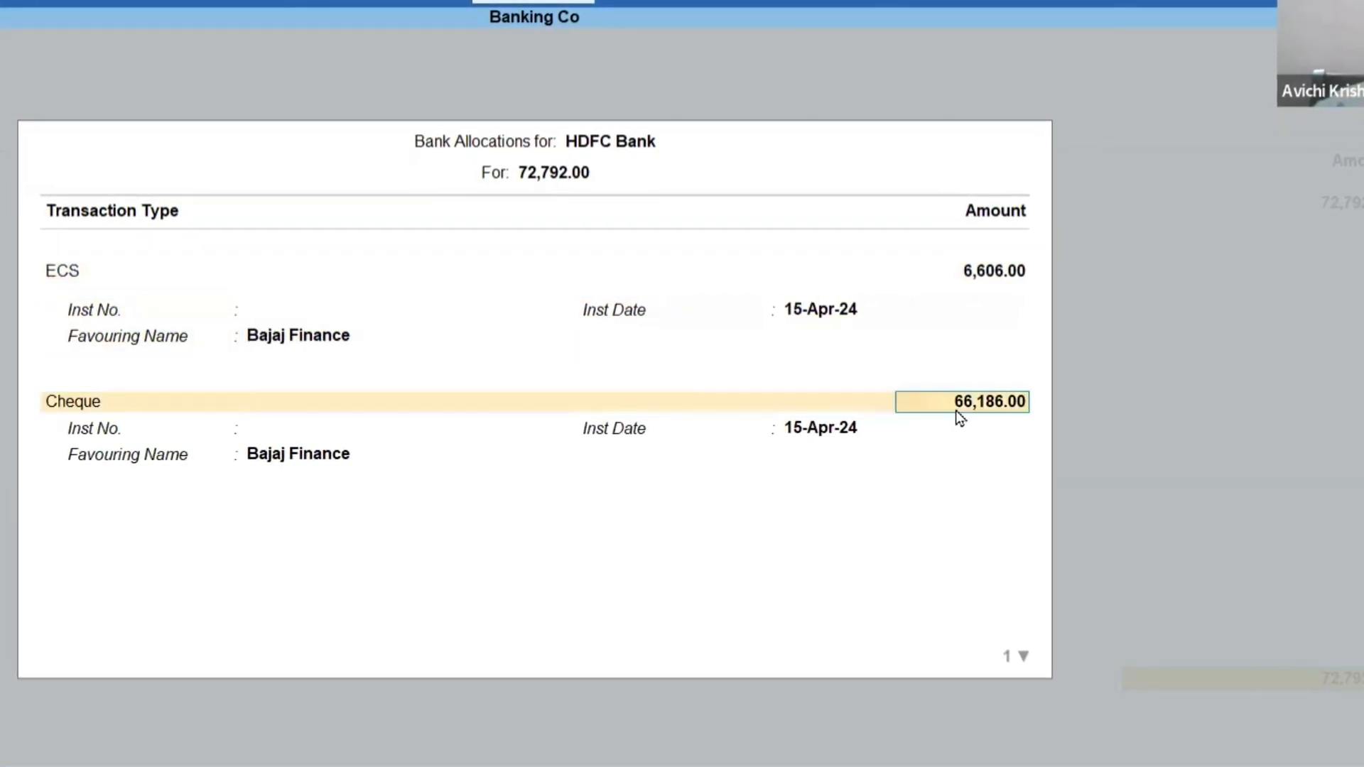
# Change the second allocation line's transaction type from Cheque to ECS using the full list of types.
pyautogui.press('BackSpace')
pyautogui.press('Down')
pyautogui.press('Up')
pyautogui.press('Up')
pyautogui.press('Return')
pyautogui.press('Down')
pyautogui.press('Down')
pyautogui.press('Down')
pyautogui.press('Down')
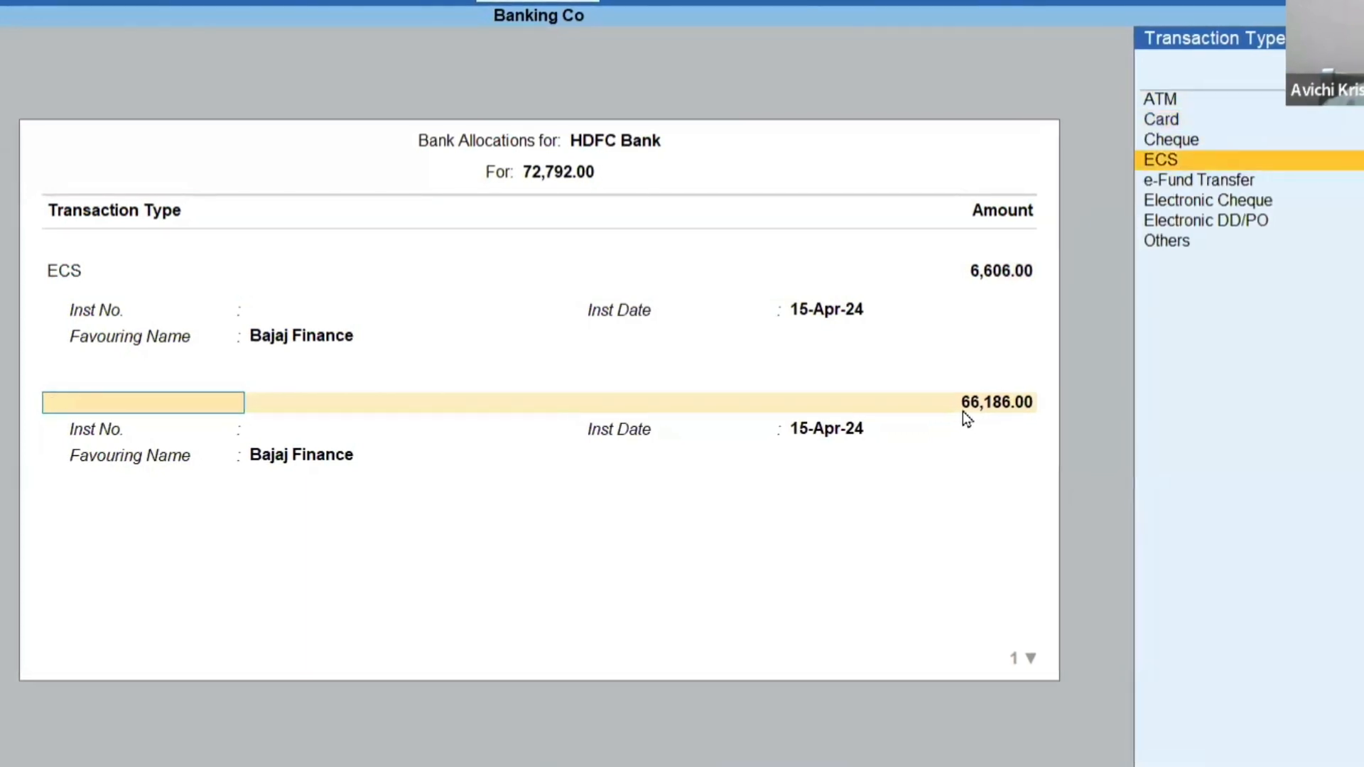
pyautogui.press('Return')
# Set the second ECS installment to 6606 with instrument date 15-May-24, keeping Bajaj Finance as the favouring name.
pyautogui.write('06')
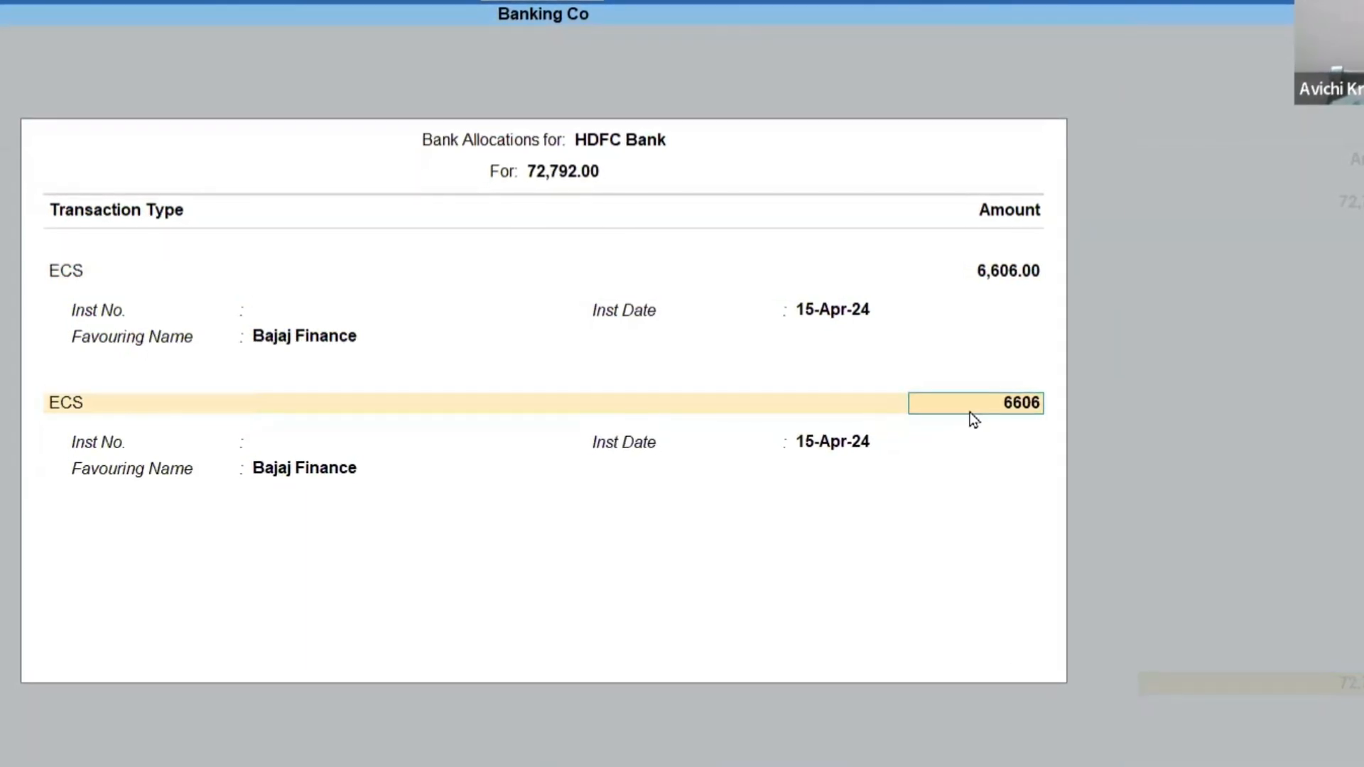
pyautogui.press('Return')
pyautogui.write('15.5')
pyautogui.press('Return')
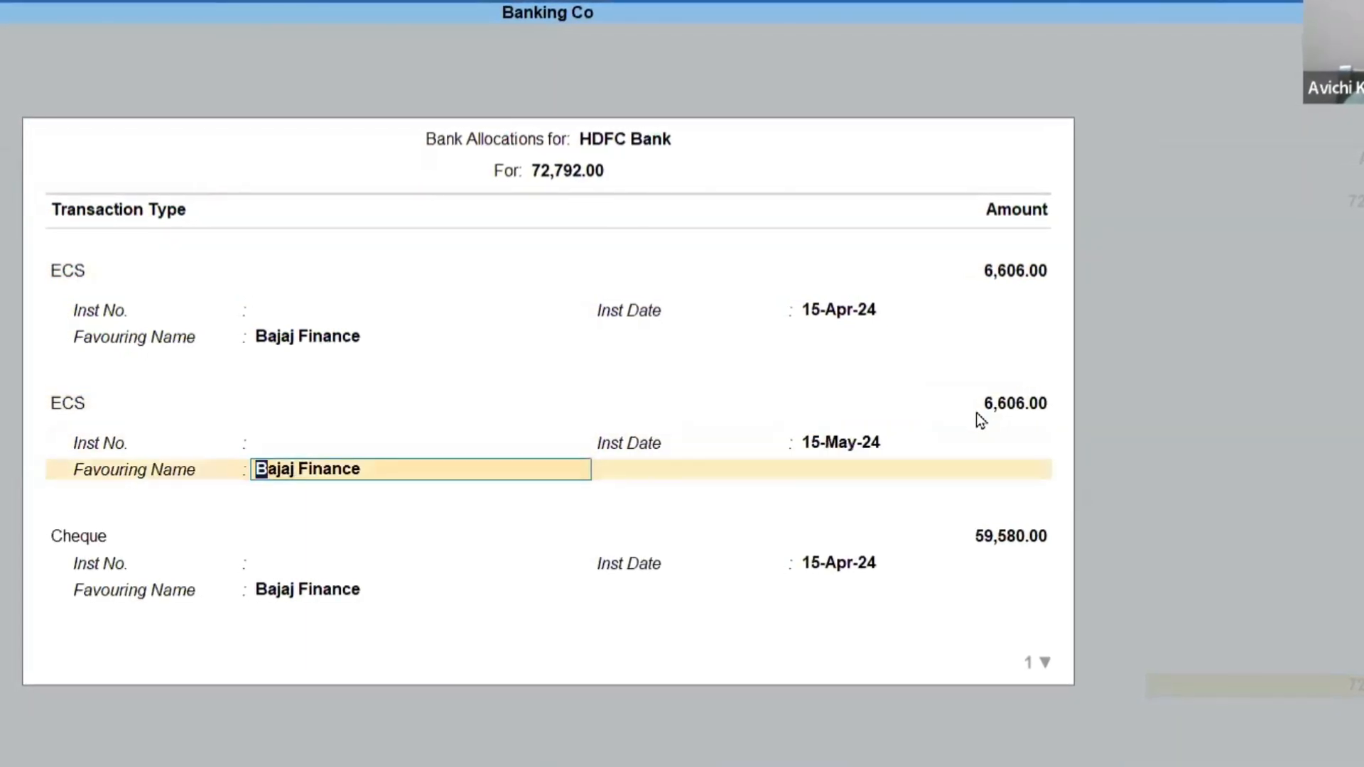
pyautogui.press('Return')
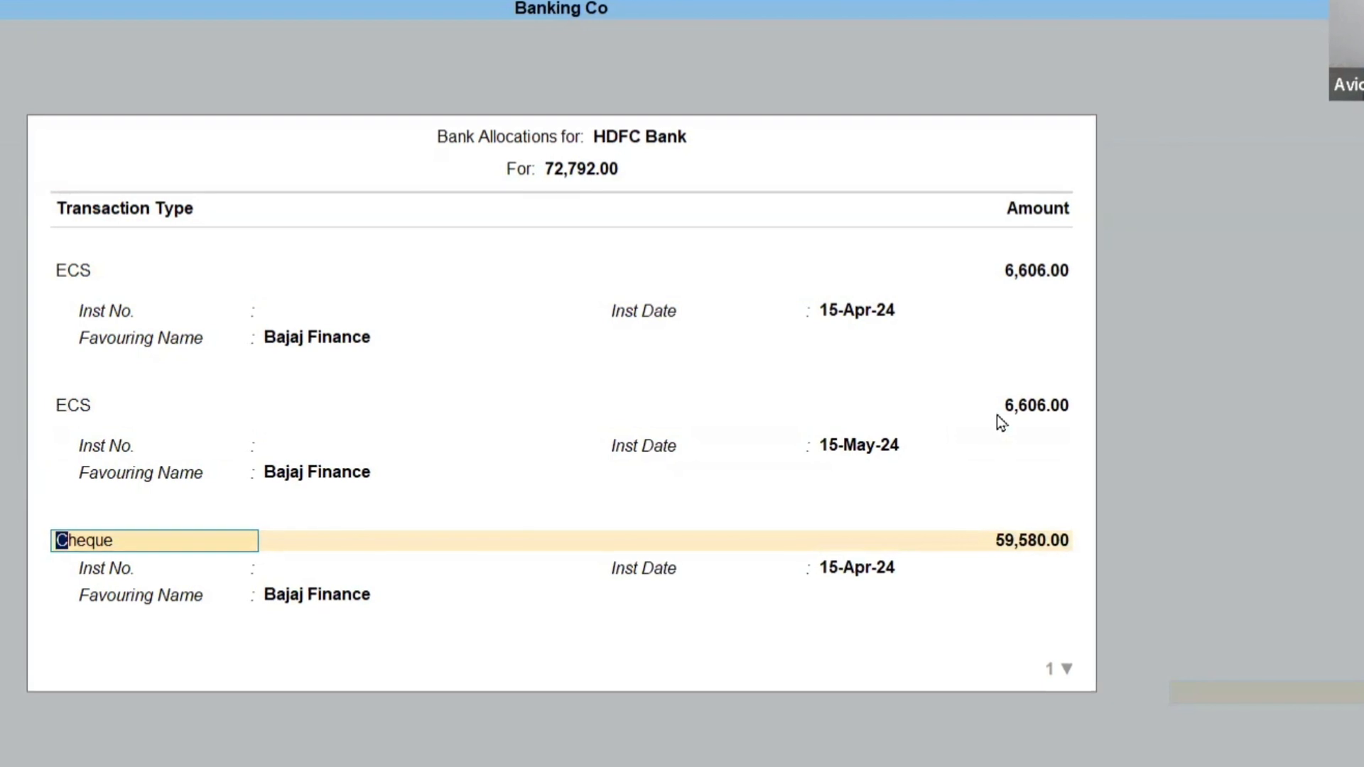
# Set the third allocation line to ECS for 6606 with instrument date 15-Jun-24, keeping Bajaj Finance as the favouring name.
pyautogui.press('BackSpace')
pyautogui.press('Return')
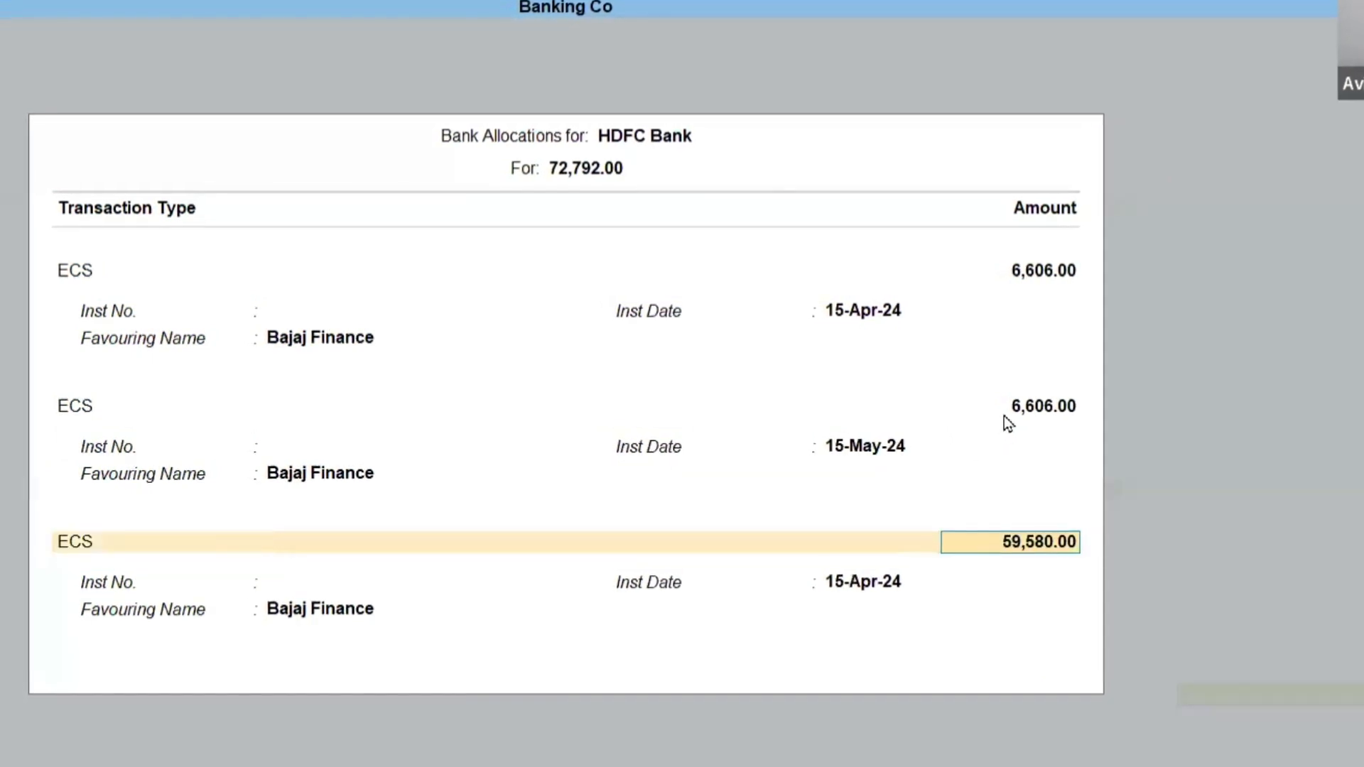
pyautogui.write('6606')
pyautogui.press('Return')
pyautogui.press('Return')
pyautogui.write('15.6')
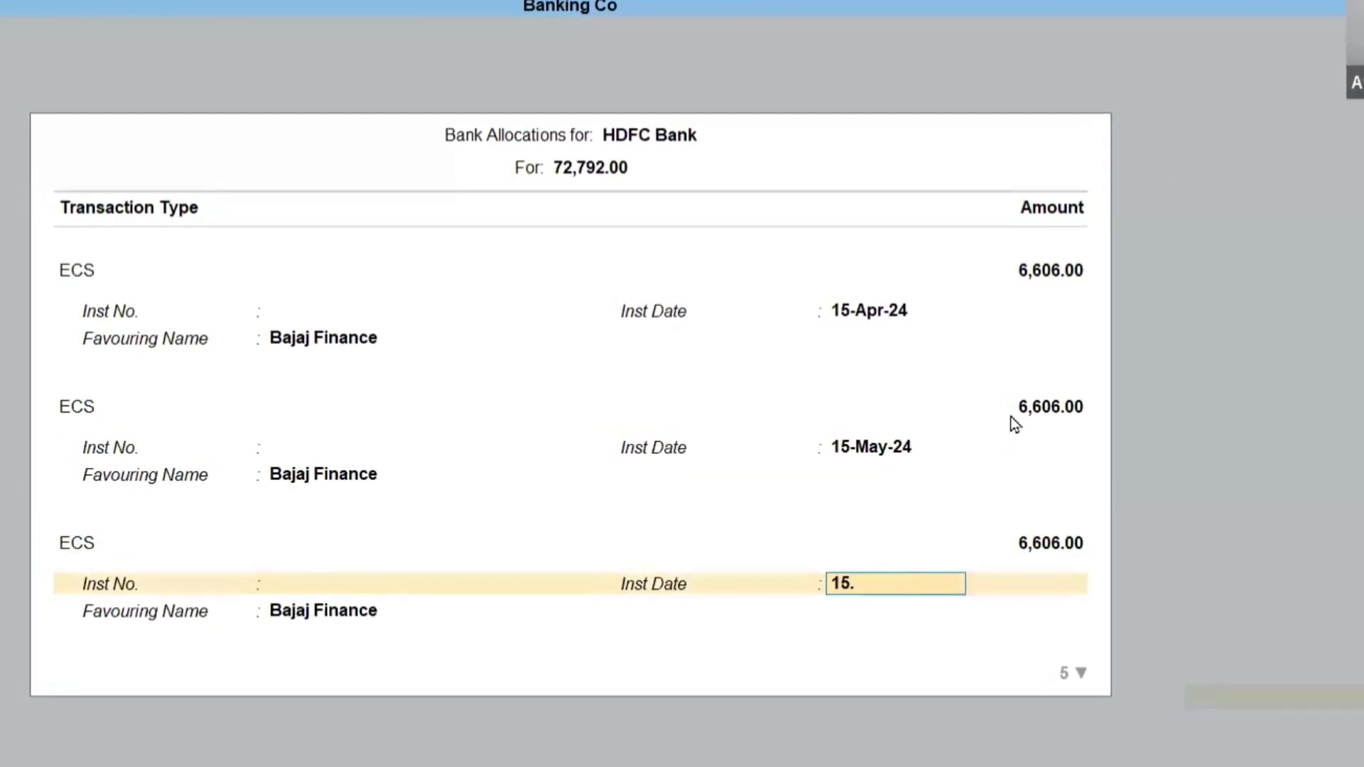
pyautogui.press('Return')
pyautogui.press('Return')
# Leave the remaining amount as a cheque line dated 15-Apr-24 and accept the Bajaj Finance payment voucher.
pyautogui.press('Return')
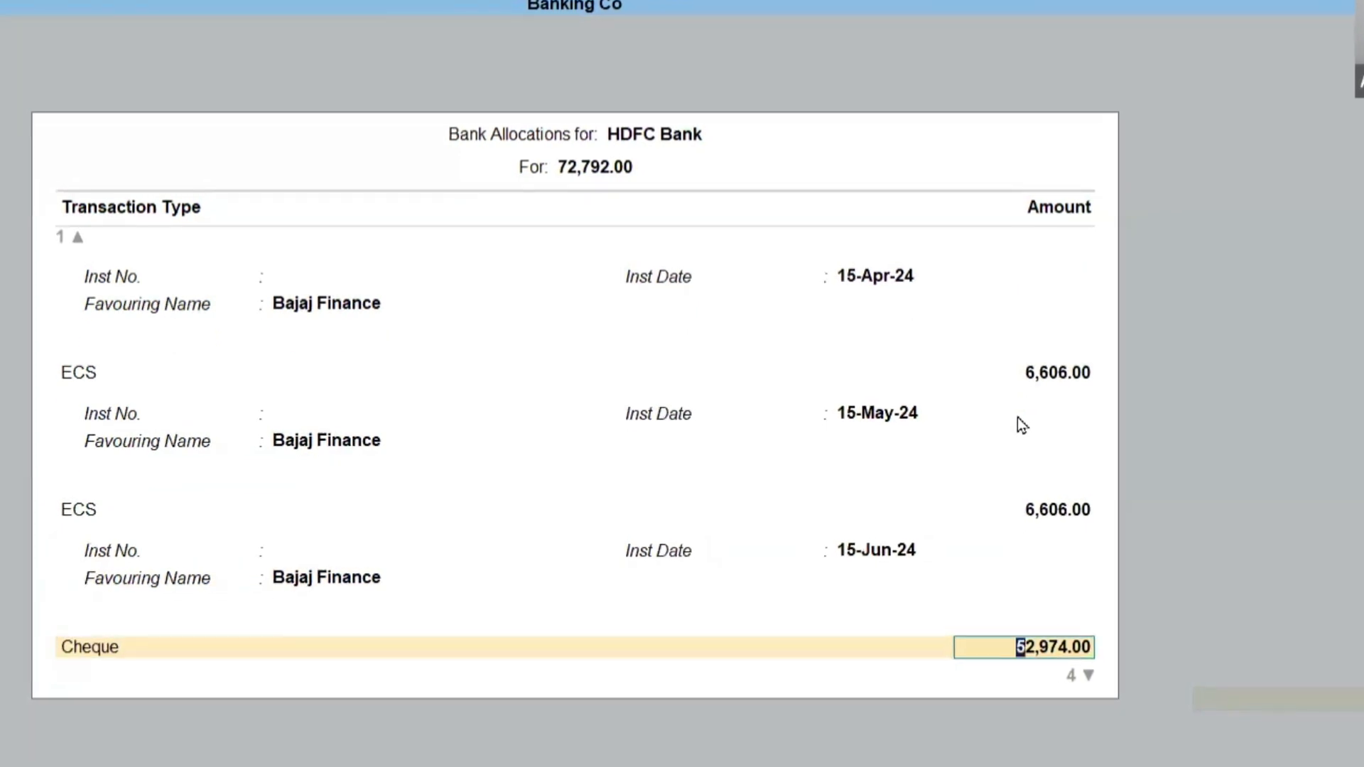
pyautogui.press('Return')
pyautogui.press('Return')
pyautogui.press('Return')
pyautogui.press('Return')
pyautogui.press('Return')
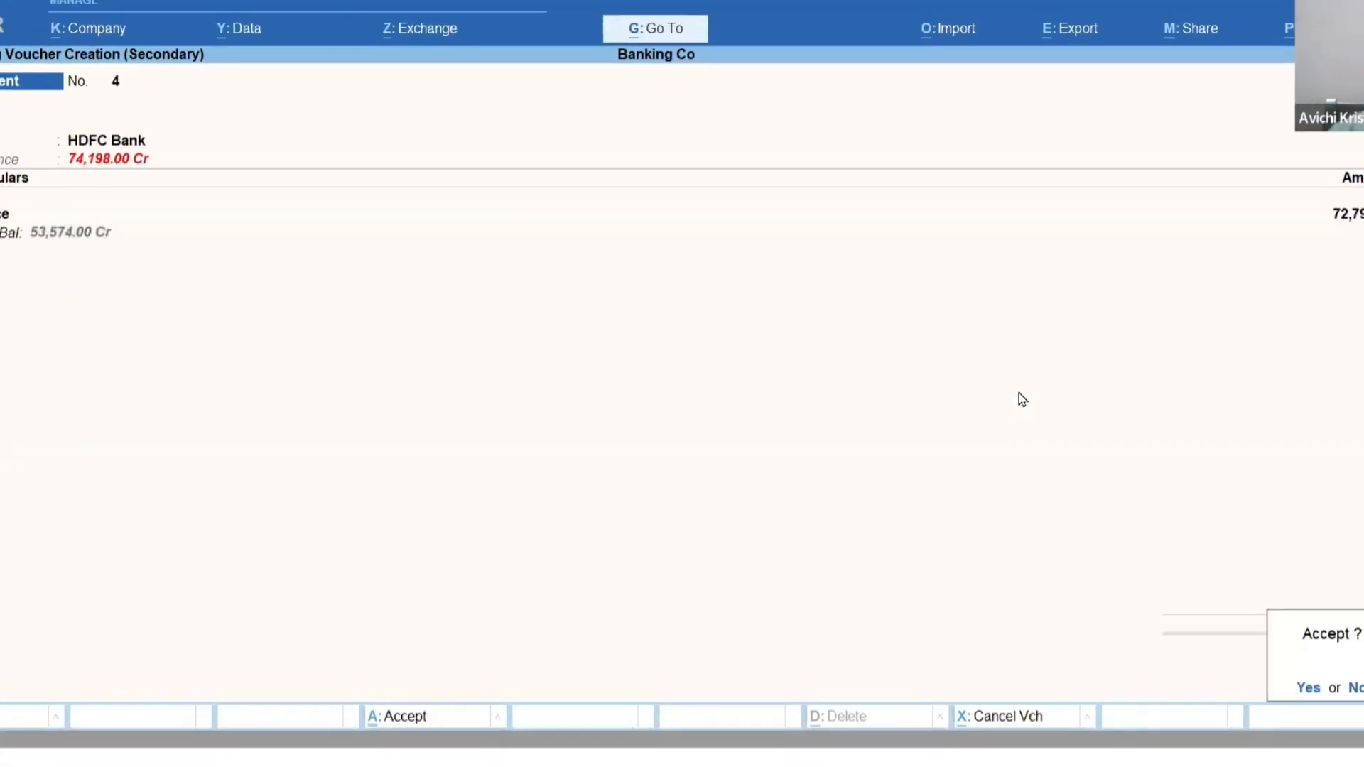
pyautogui.press('Return')
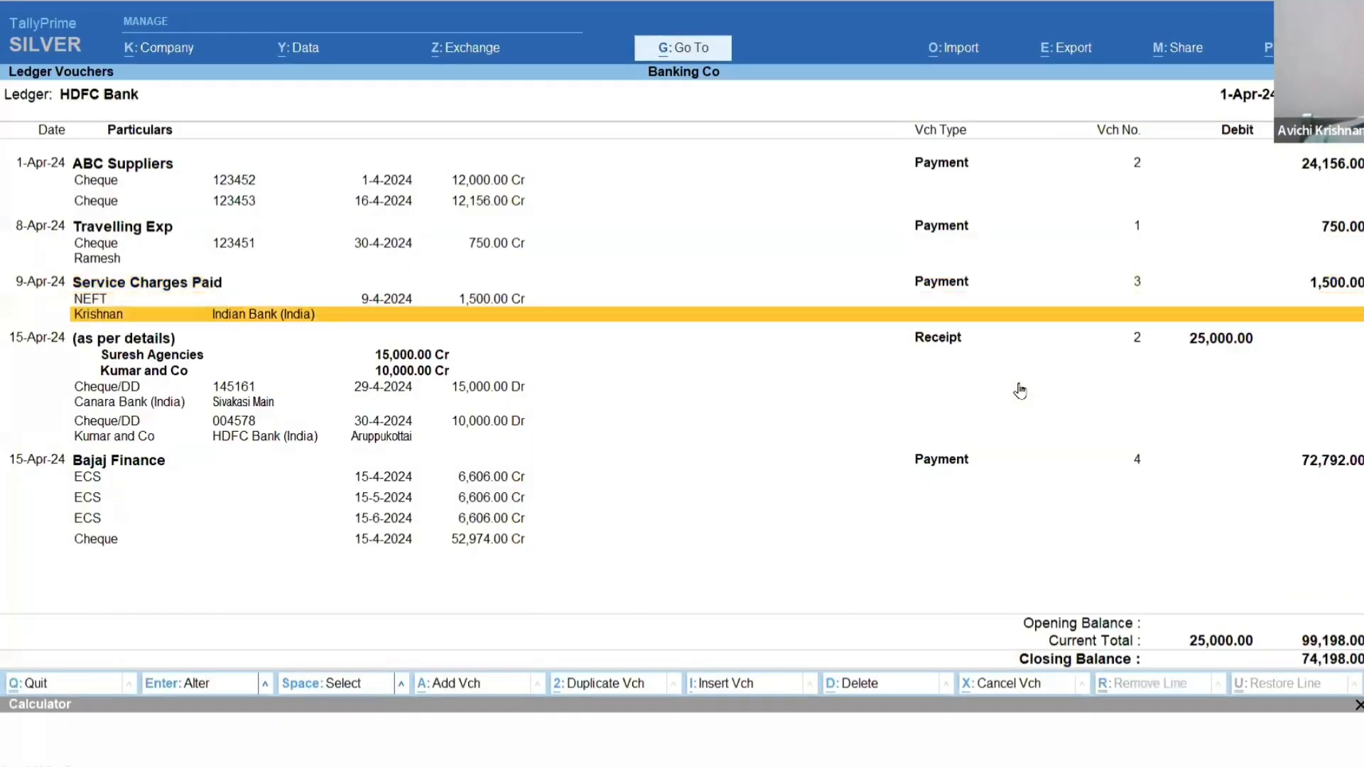
# Review the installment lines of the Bajaj Finance payment in the HDFC Bank ledger vouchers.
pyautogui.press('Down')
pyautogui.press('Down')
pyautogui.press('Down')
pyautogui.press('Down')
pyautogui.press('Down')
pyautogui.press('Down')
pyautogui.press('Down')
pyautogui.press('Down')
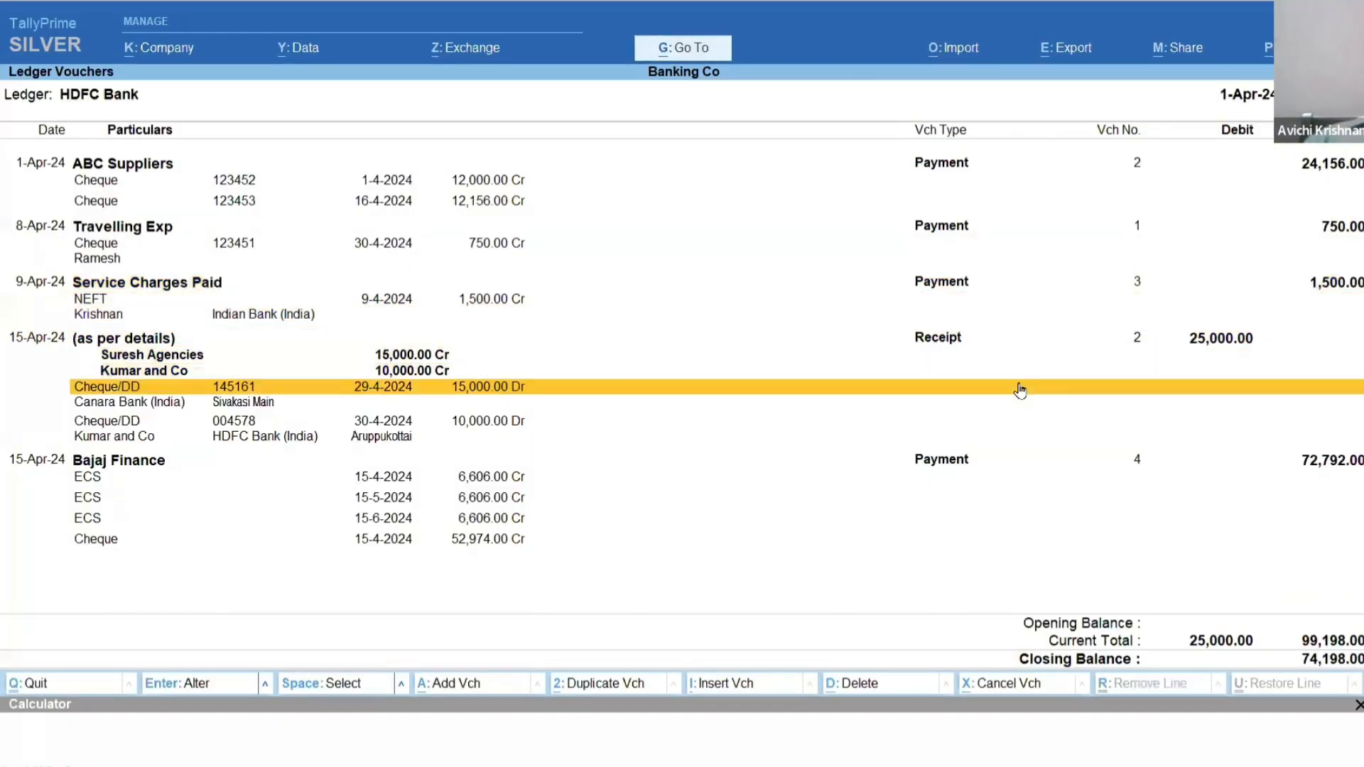
pyautogui.press('Up')
pyautogui.press('Up')
pyautogui.press('Up')
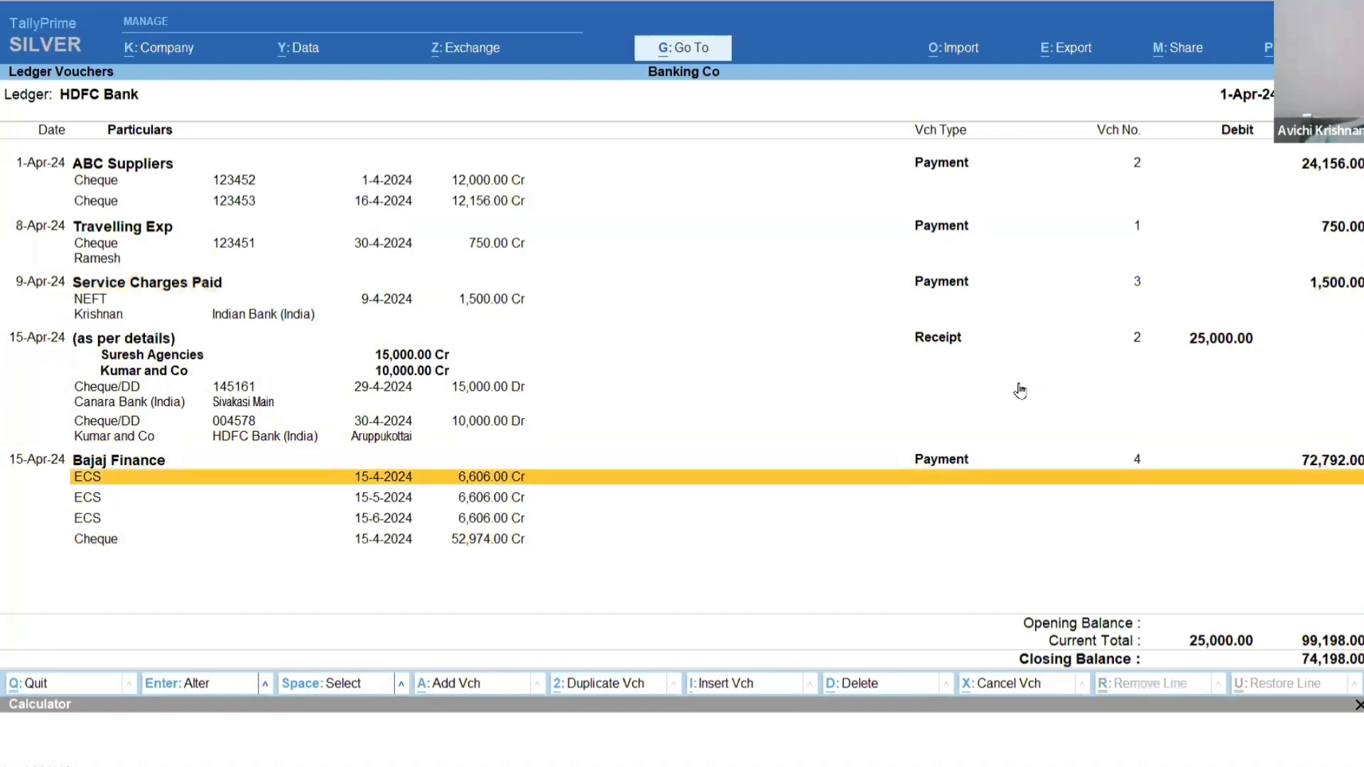
pyautogui.press('Down')
pyautogui.press('Down')
pyautogui.press('Down')
pyautogui.press('Up')
pyautogui.press('Up')
pyautogui.press('Up')
# Display the HDFC Bank reconciliation and examine the separate Bajaj Finance entries and their instrument dates.
pyautogui.press('F5')
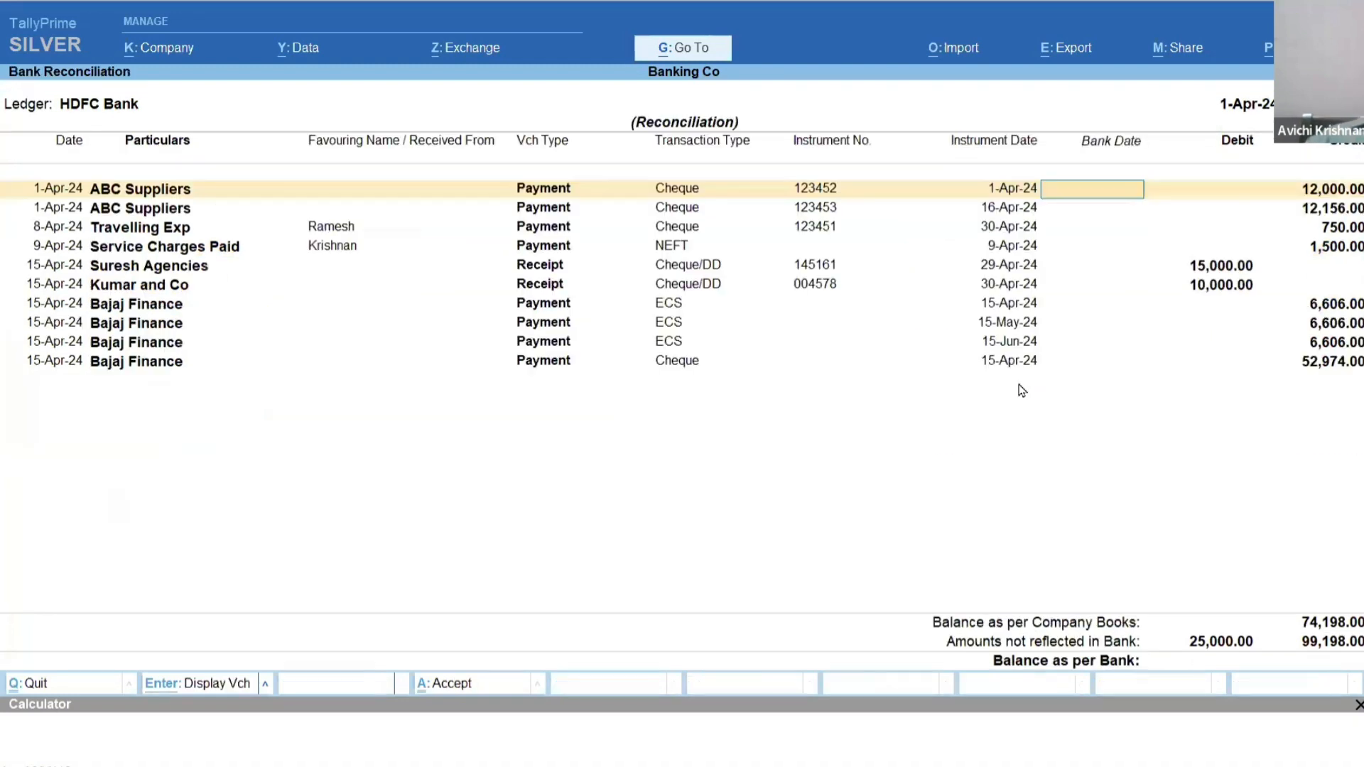
pyautogui.press('Down')
pyautogui.press('Down')
pyautogui.press('Down')
pyautogui.press('Down')
pyautogui.press('Down')
pyautogui.press('Down')
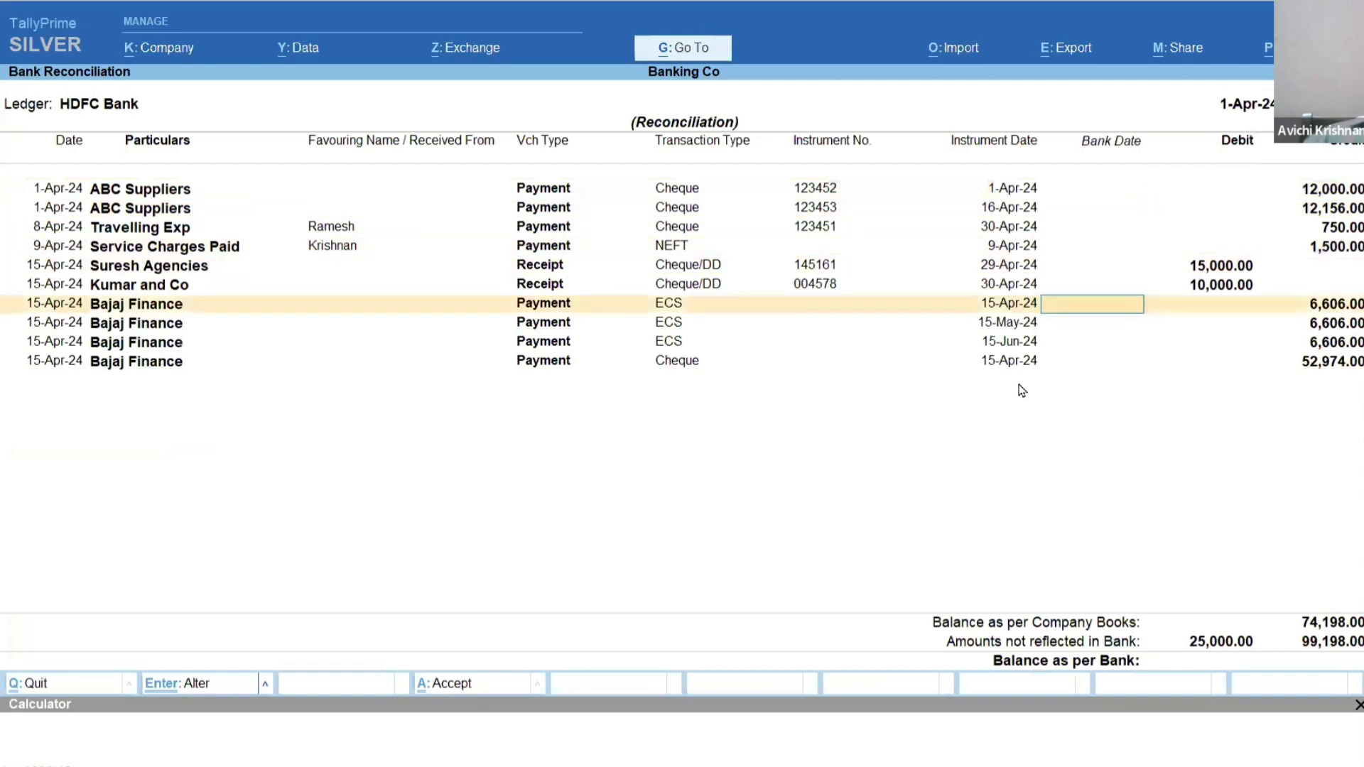
pyautogui.press('Down')
pyautogui.press('Down')
pyautogui.press('Down')
pyautogui.press('Up')
pyautogui.press('Up')
pyautogui.press('Up')
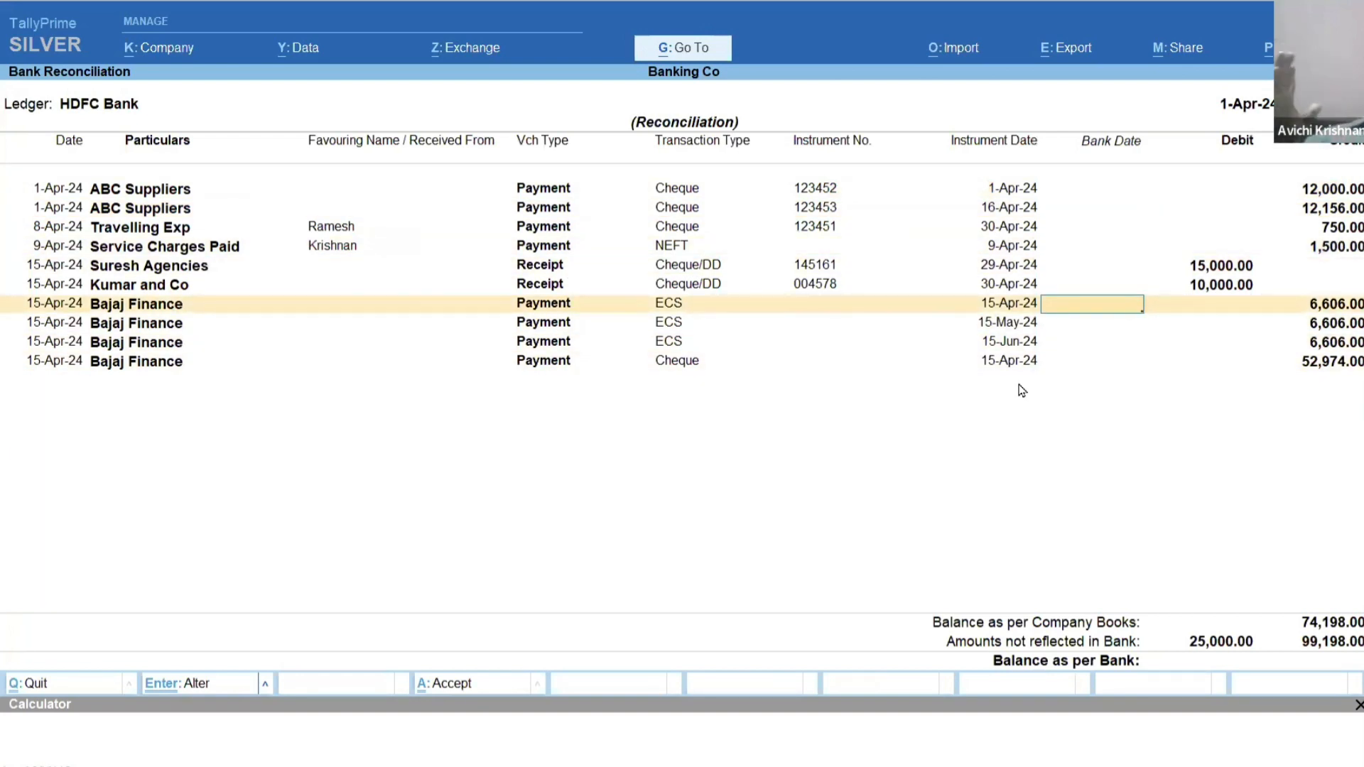
# Return to the Gateway of Tally, and switch to the Chapter_11_Banking PDF to read section 11.2.7 on cash deposit vouchers.
pyautogui.press('Escape')
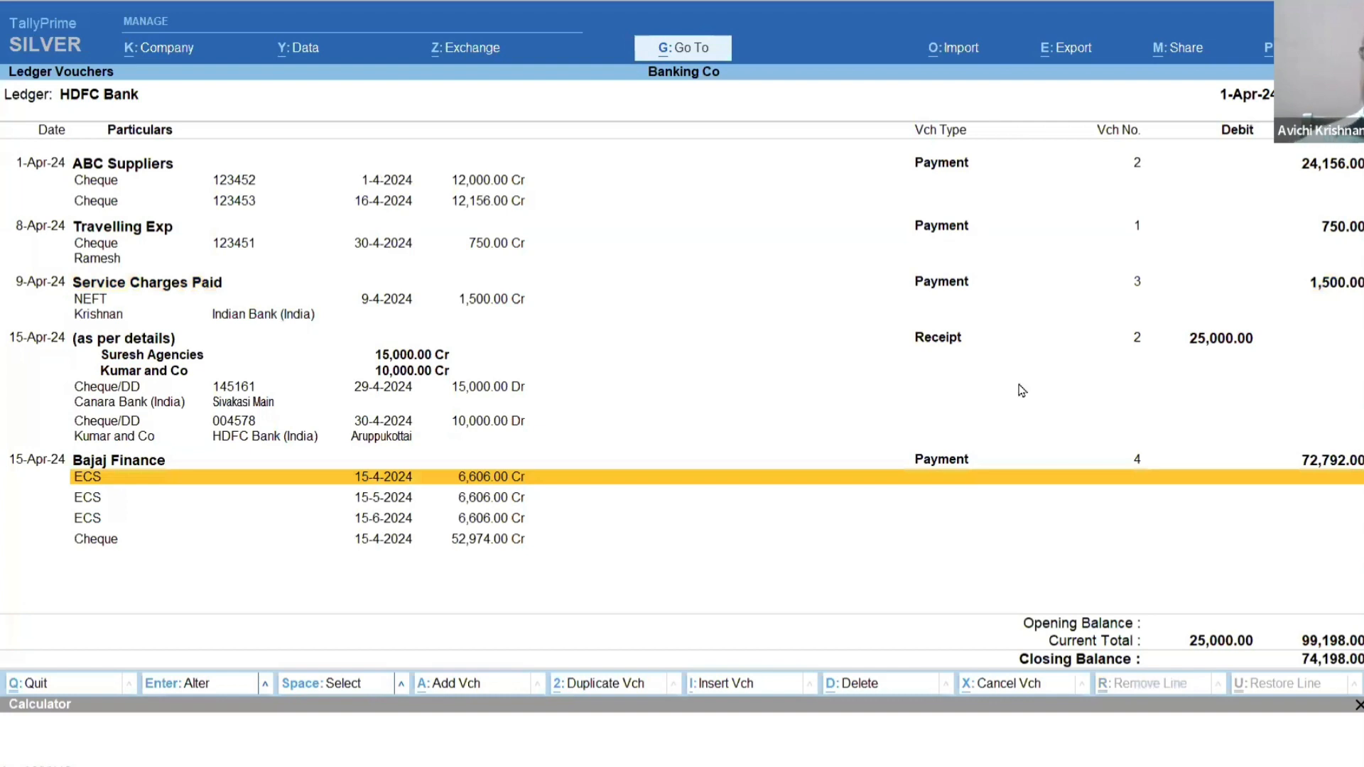
pyautogui.press('Escape')
pyautogui.press('Escape')
pyautogui.press('Escape')
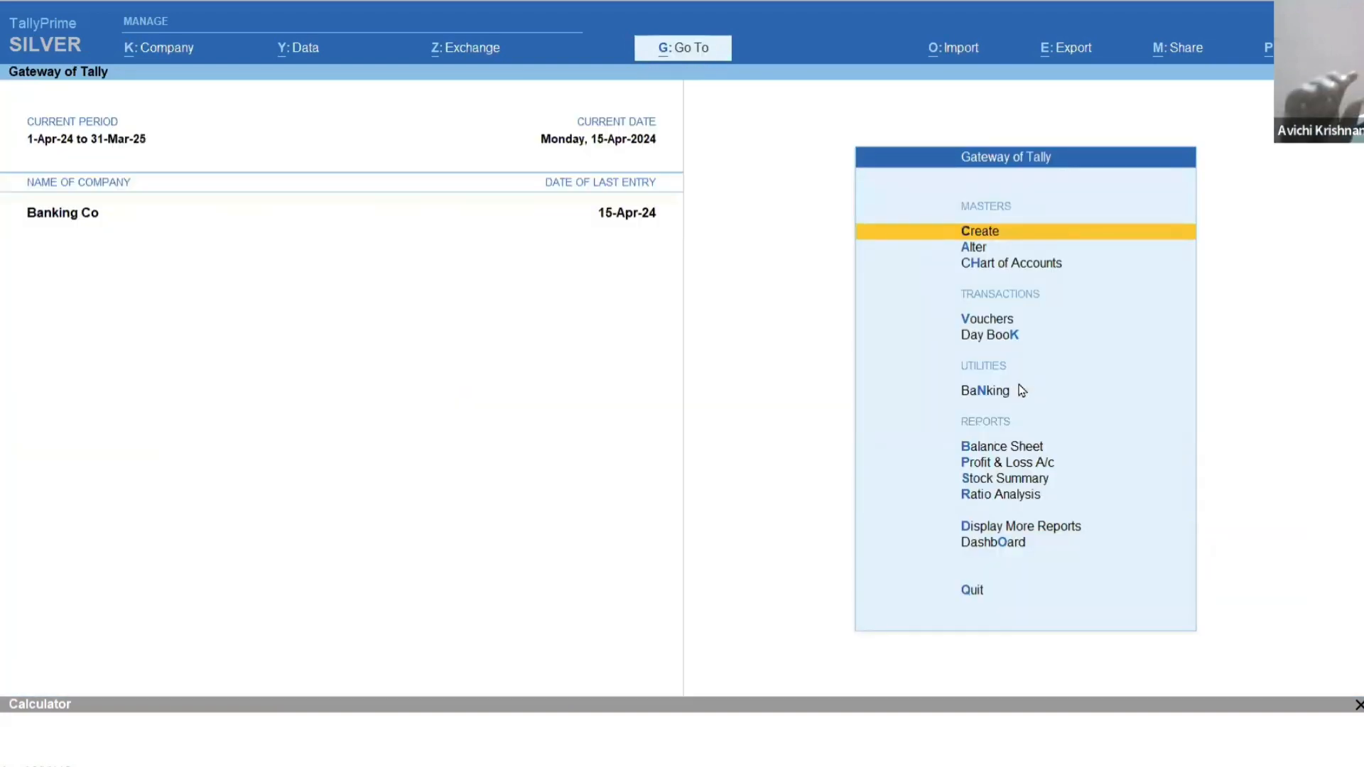
pyautogui.hotkey('alt', 'g')
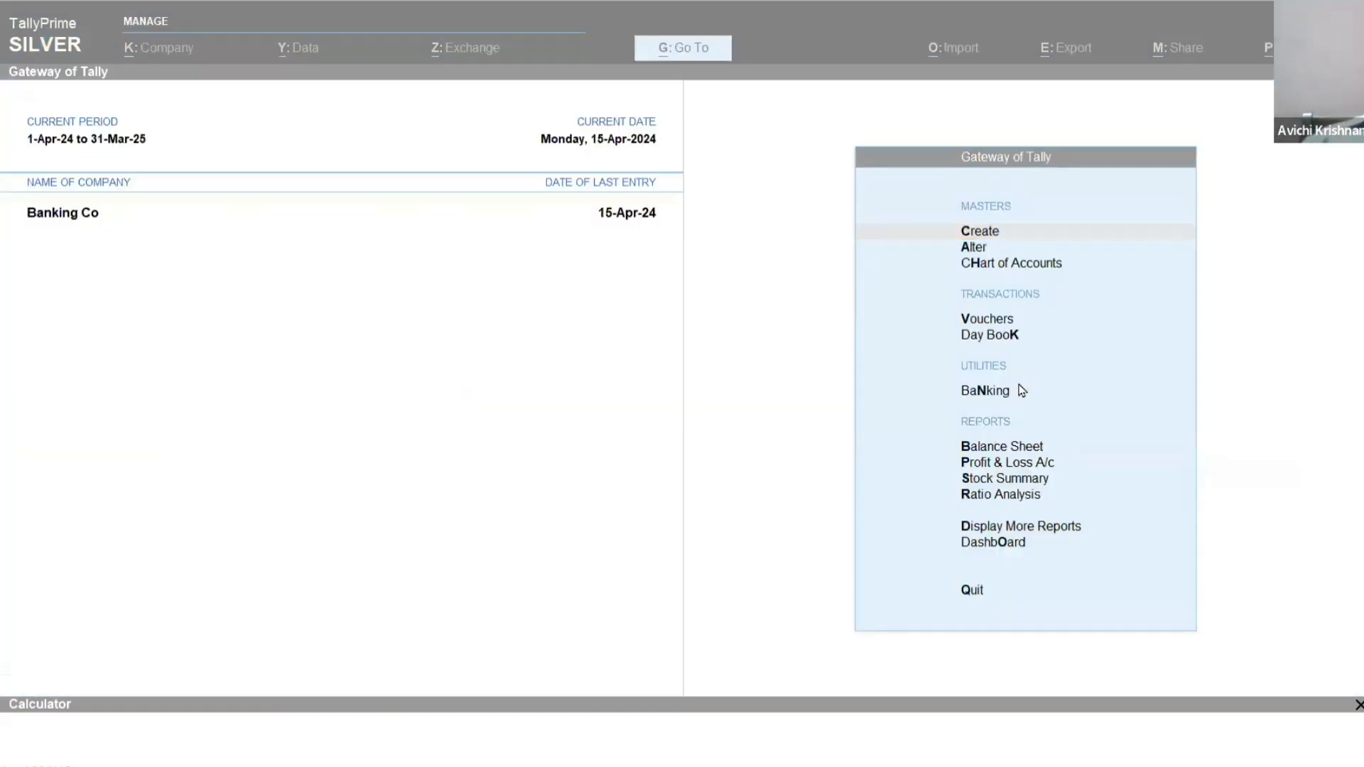
pyautogui.hotkey('alt', 'Tab')
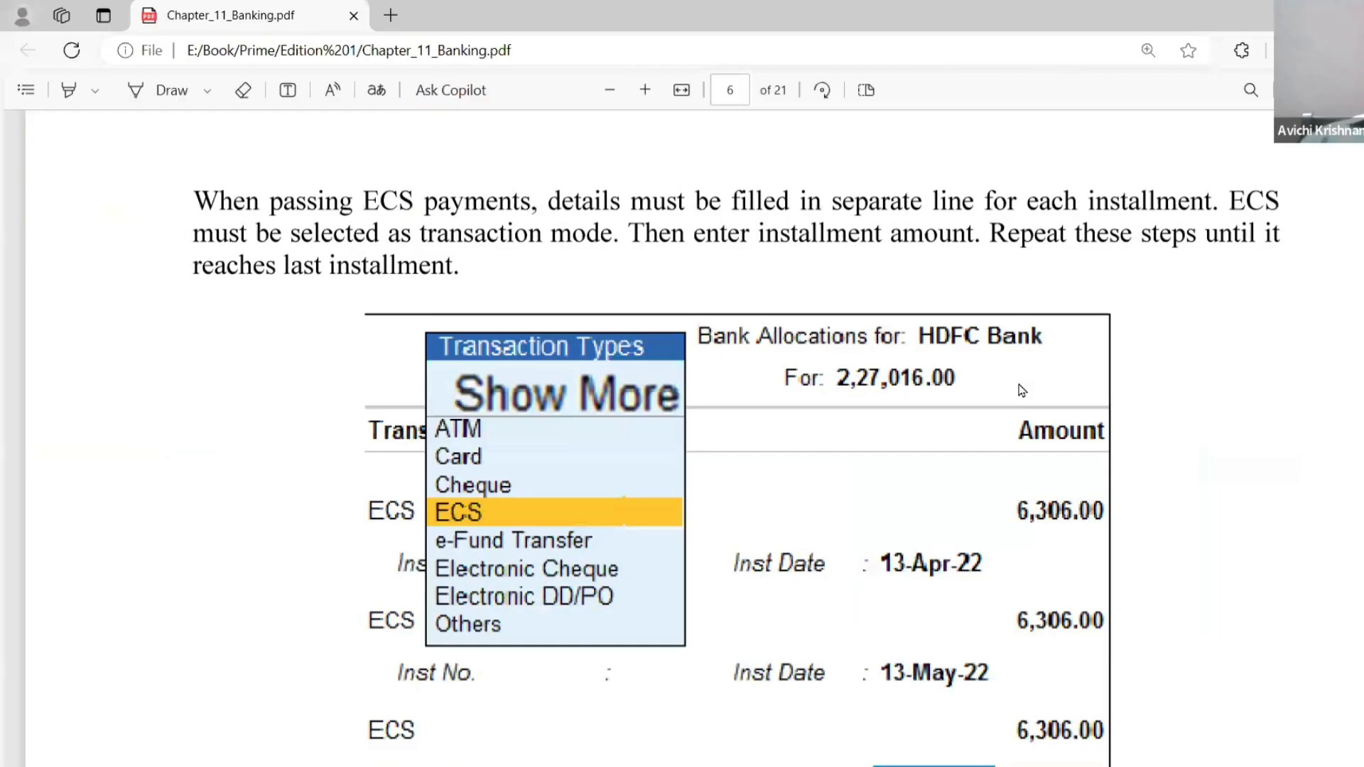
pyautogui.scroll(-8, 1021, 390)
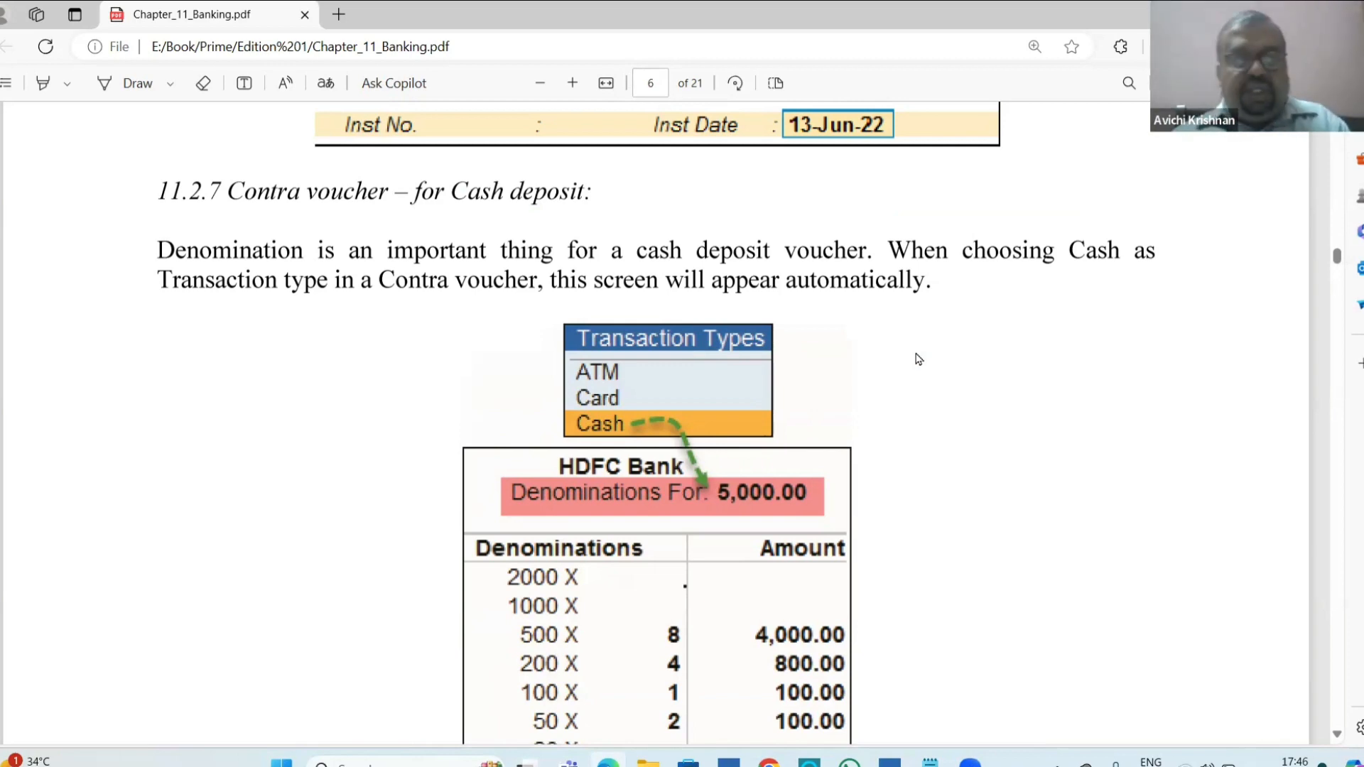
# Switch back to TallyPrime and start a new contra voucher in Banking Co.
pyautogui.hotkey('alt', 'Tab')
pyautogui.hotkey('alt', 'Tab')
pyautogui.press('v')
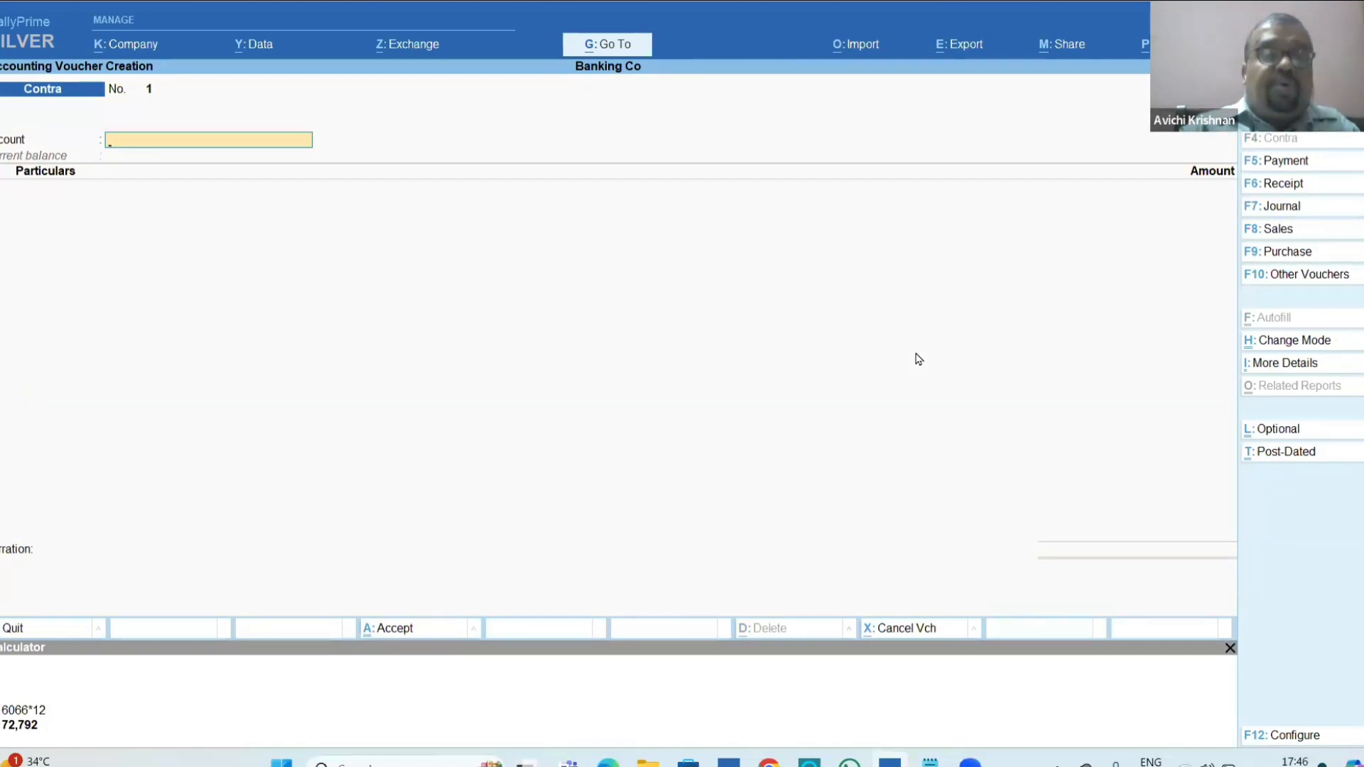
# Fill the contra voucher with Cash as the account and HDFC Bank as the particular for 5000.
pyautogui.write('Cas')
pyautogui.press('Return')
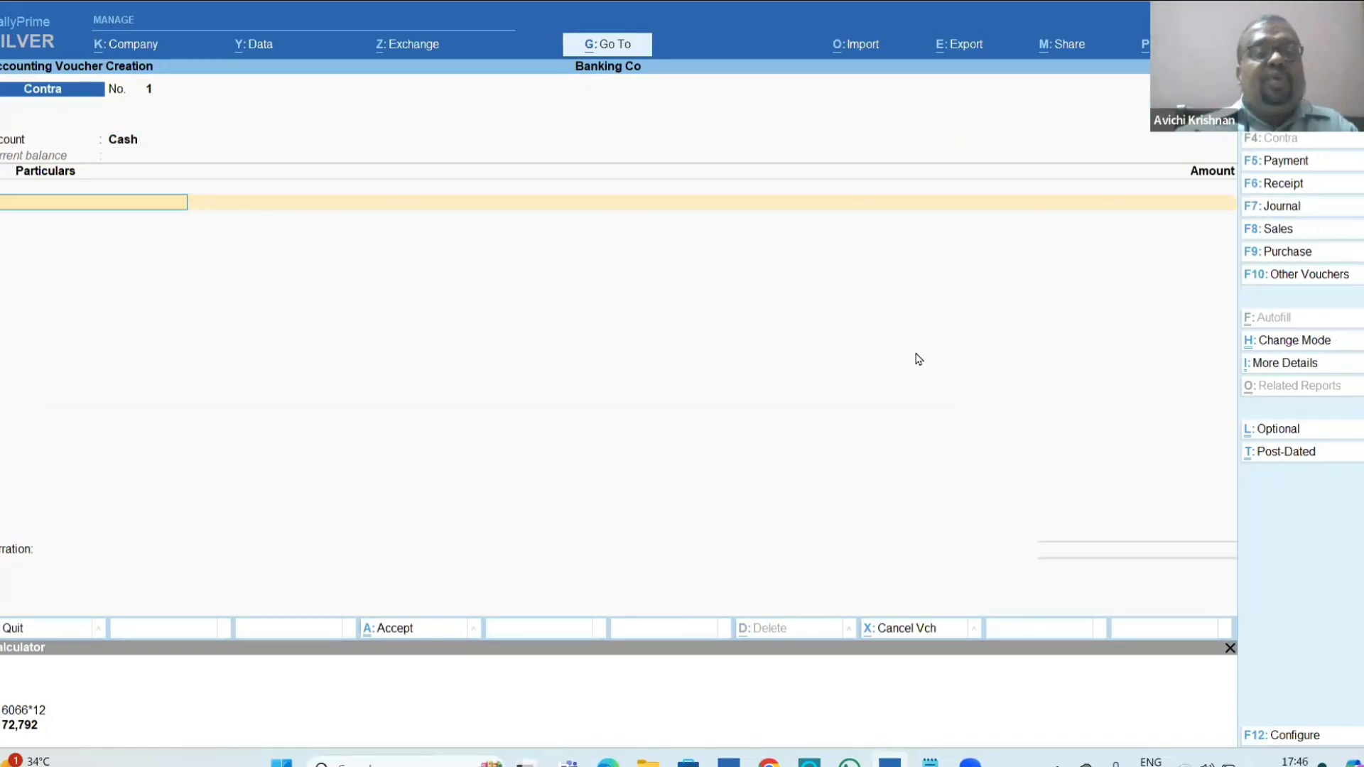
pyautogui.press('Return')
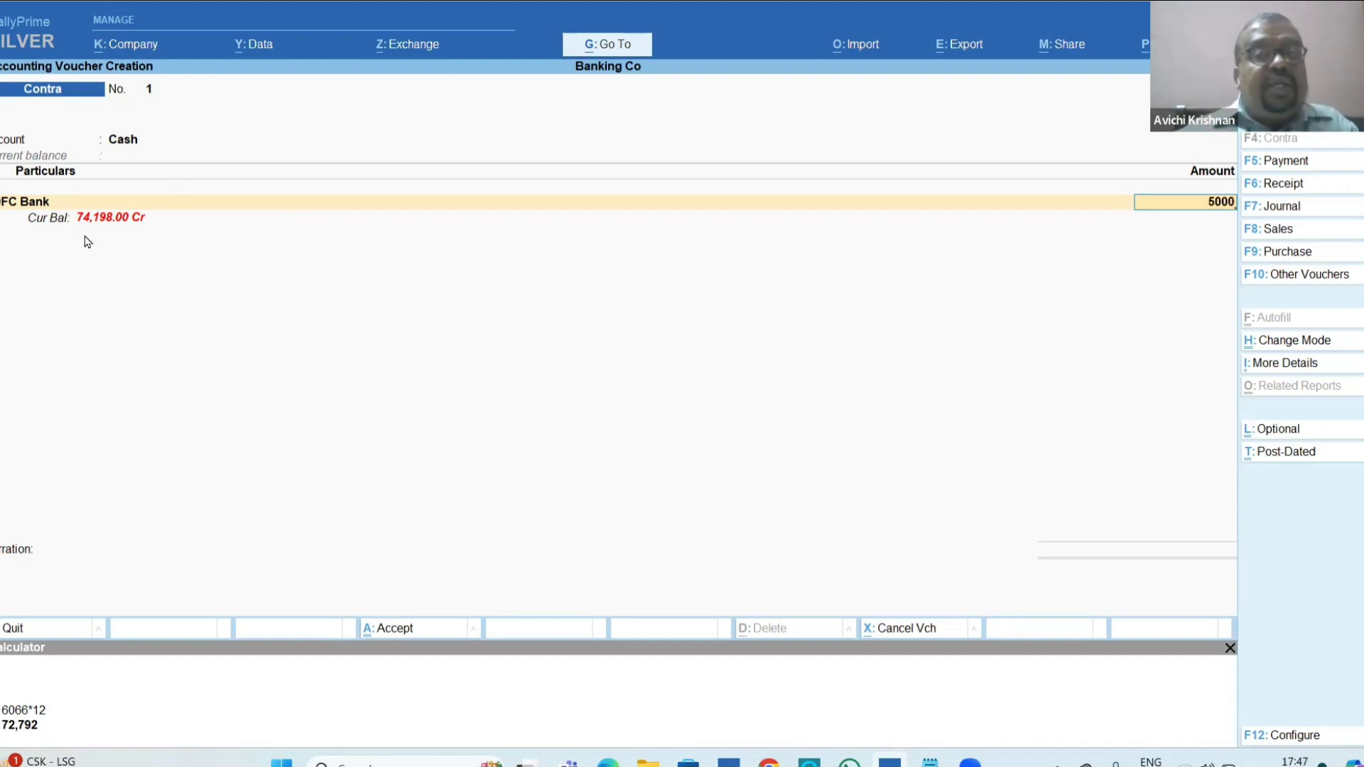
pyautogui.press('Return')
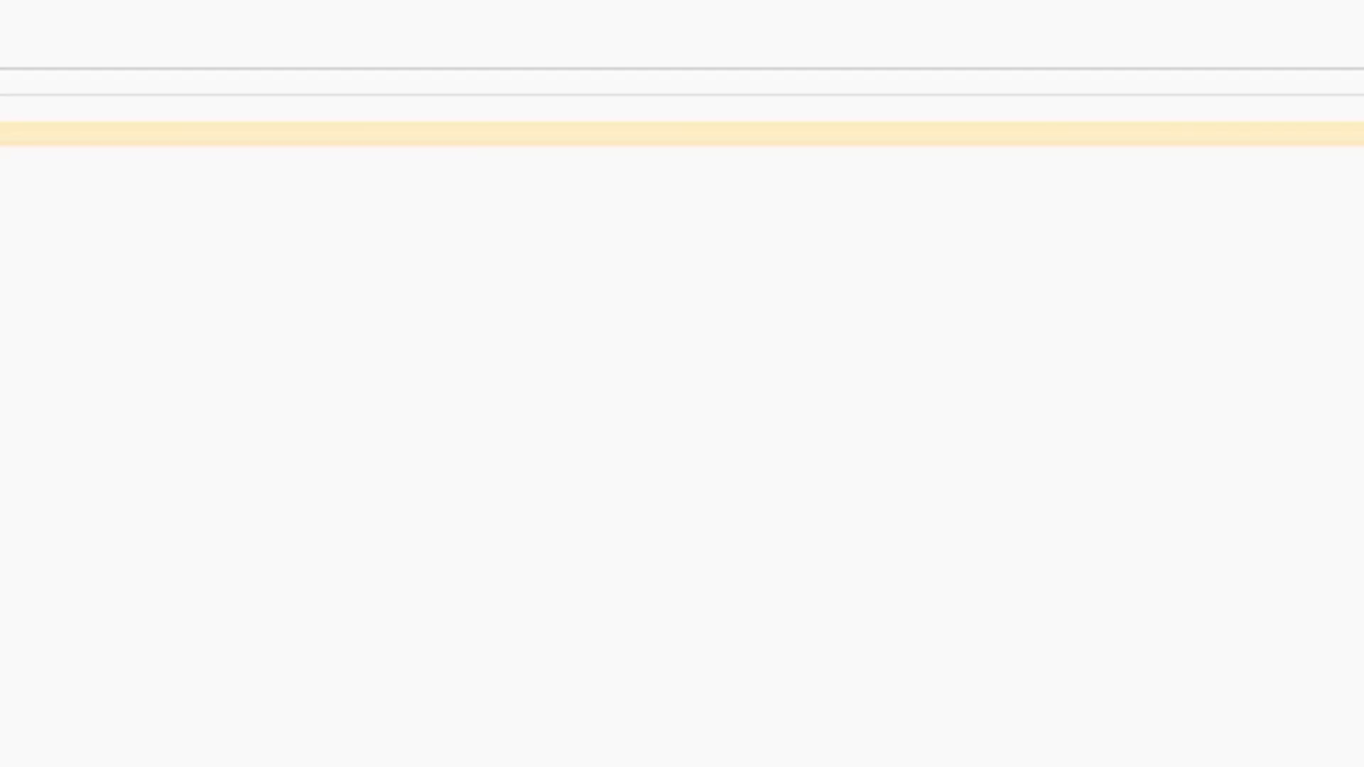
# Try swapping the ledgers so HDFC Bank is the account and Cash is the particular.
pyautogui.press('BackSpace')
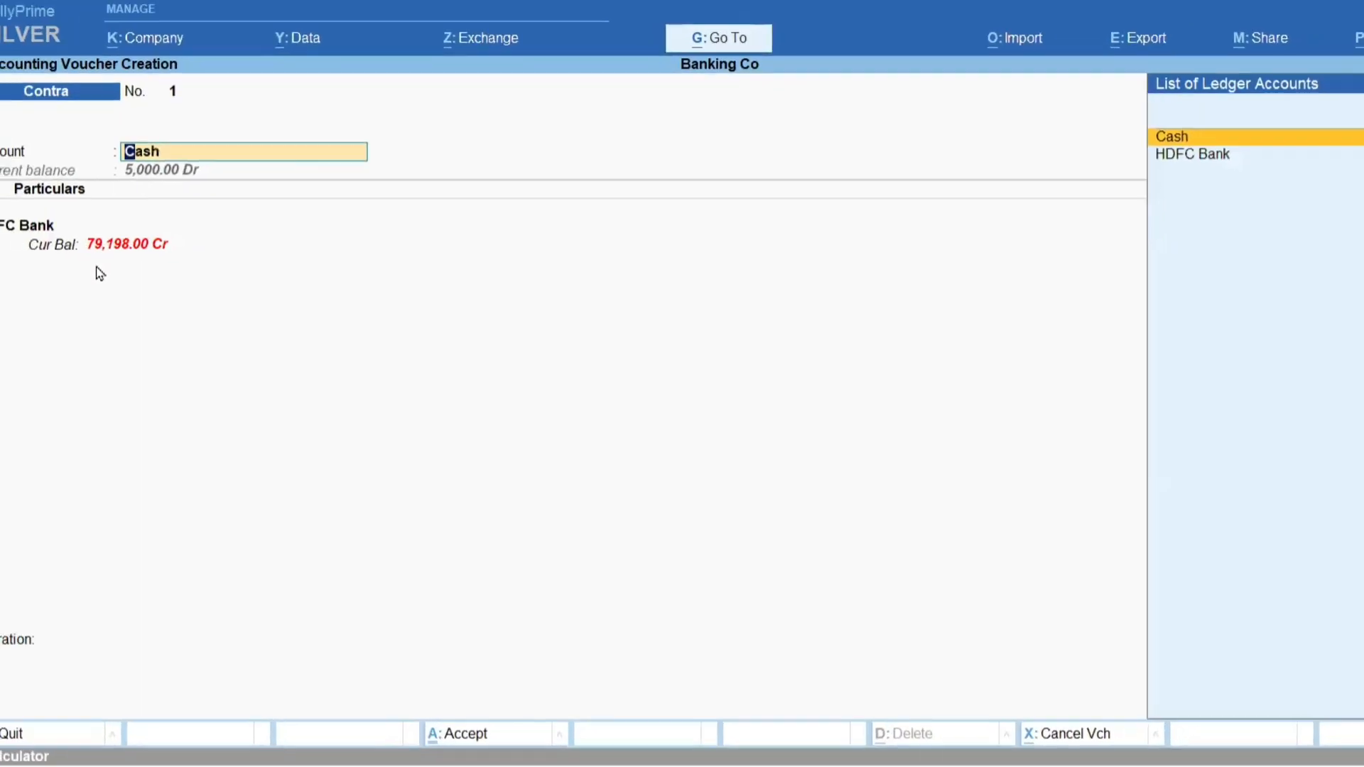
pyautogui.press('Down')
pyautogui.press('Return')
pyautogui.press('Up')
pyautogui.press('Return')
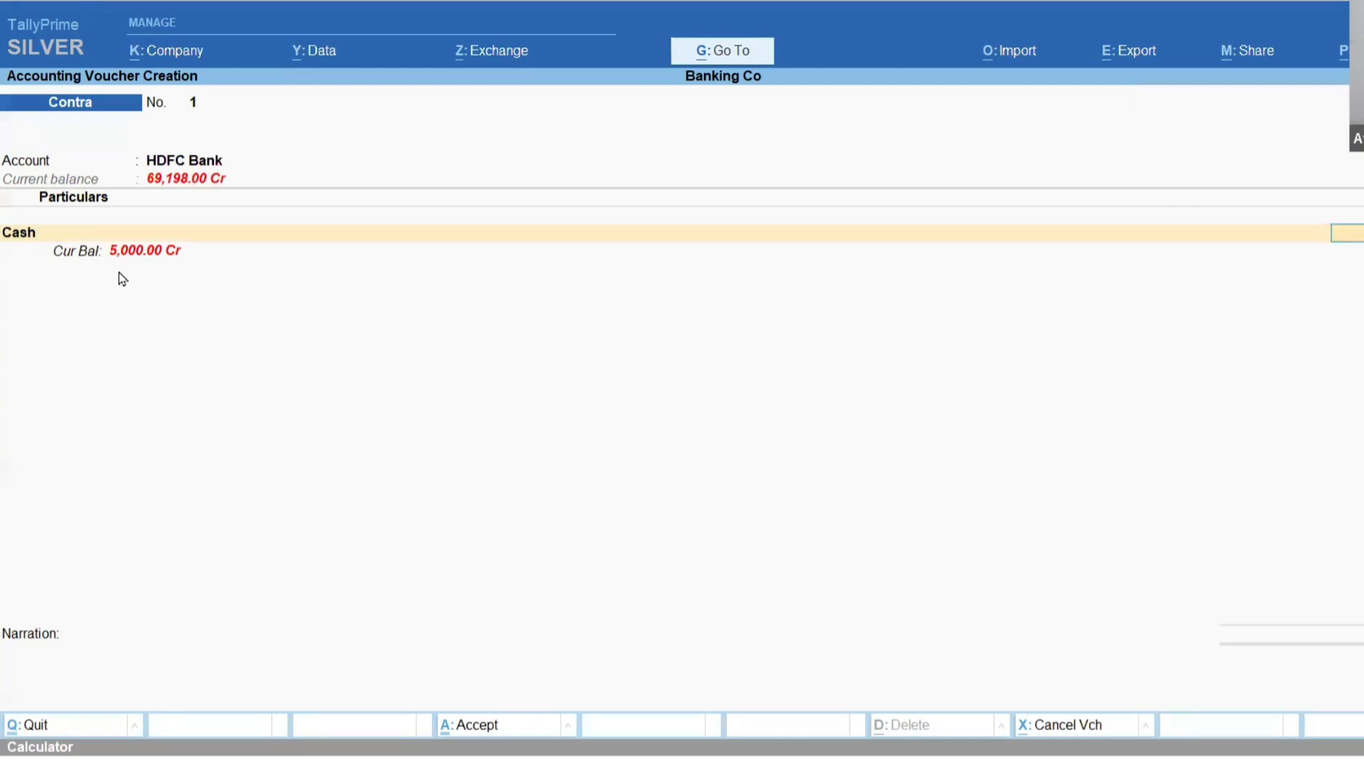
pyautogui.press('Return')
pyautogui.press('Return')
pyautogui.press('Return')
pyautogui.press('Return')
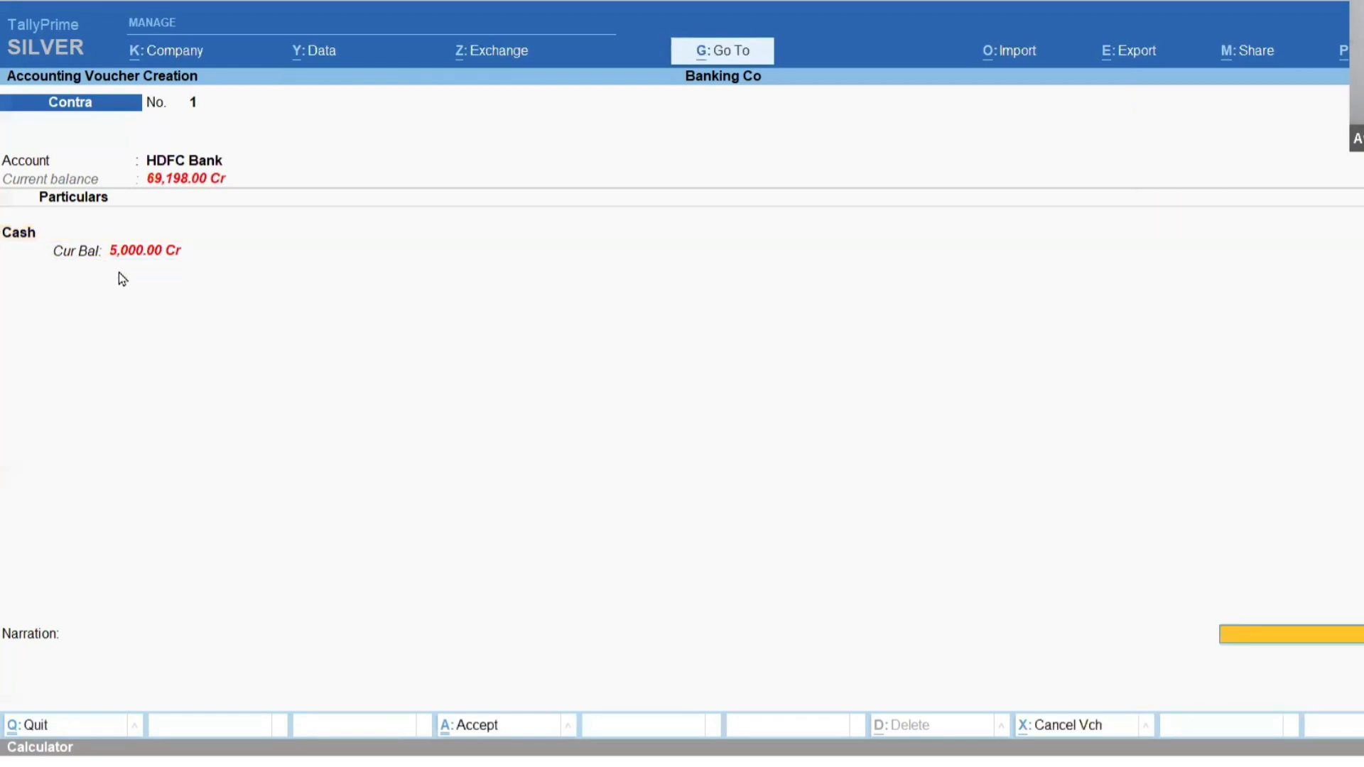
pyautogui.press('Return')
pyautogui.press('Return')
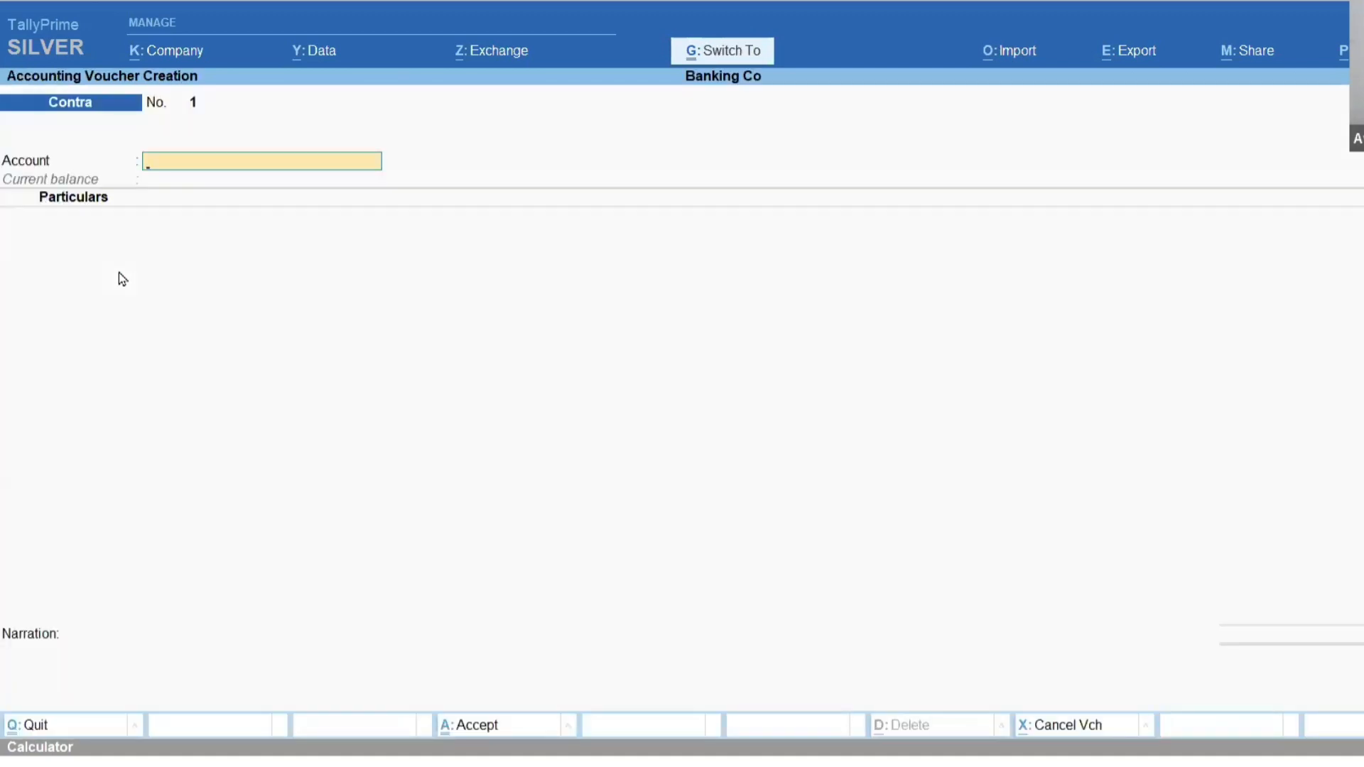
# Change the contra voucher's entry mode to double entry with credit and debit lines.
pyautogui.hotkey('ctrl', 'h')
pyautogui.press('Up')
pyautogui.press('Return')
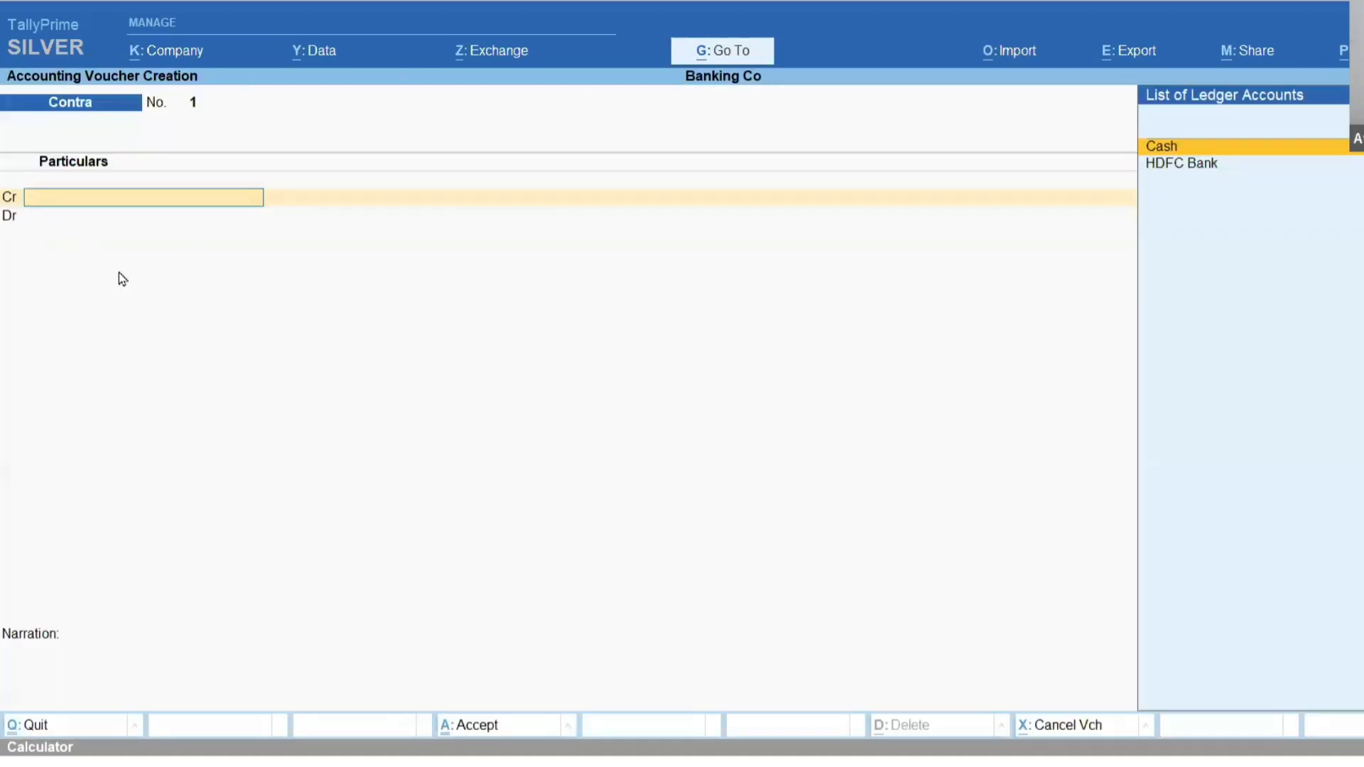
# Credit the Cash ledger with 5000 on the contra voucher's first line.
pyautogui.press('Down')
pyautogui.press('Escape')
pyautogui.press('Return')
pyautogui.press('Down')
pyautogui.press('Up')
pyautogui.press('Return')
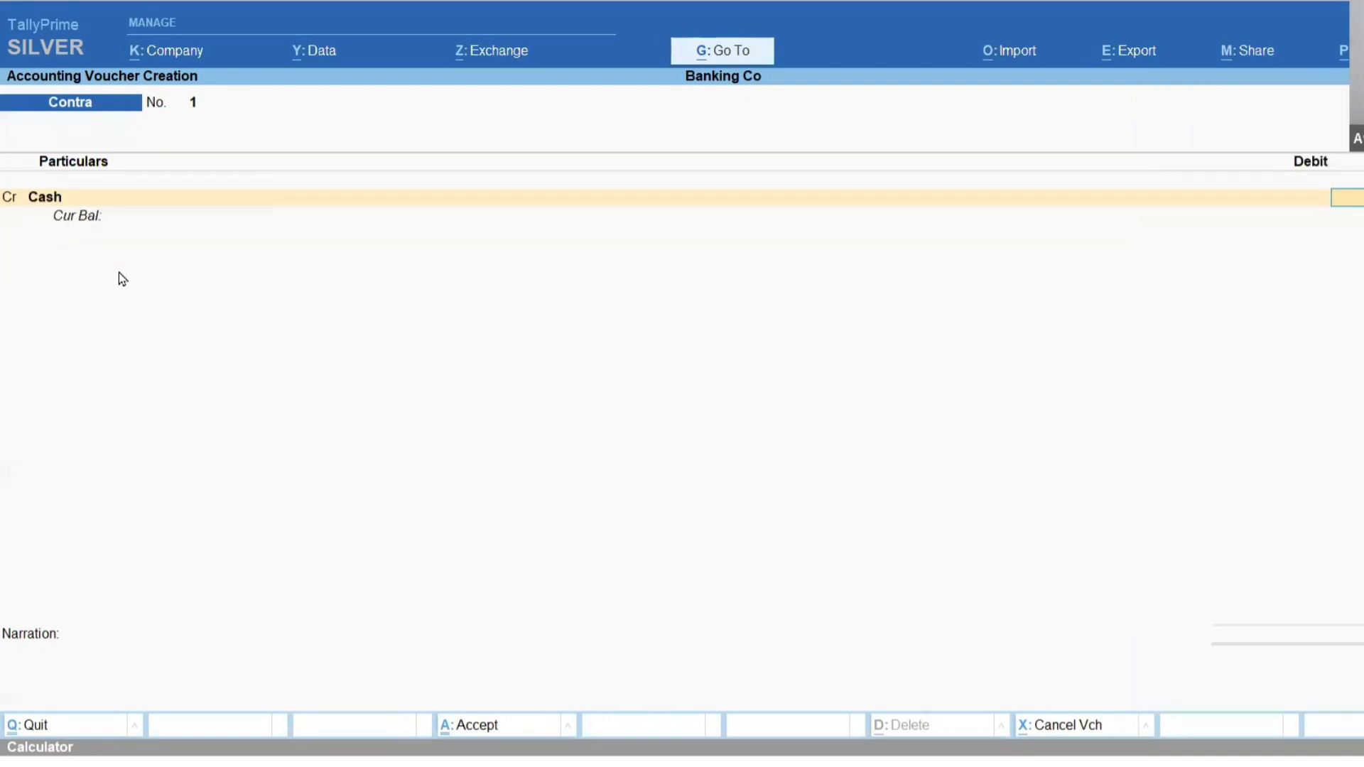
pyautogui.press('Return')
# Debit HDFC Bank with 5000, allocating the full amount to transaction type Cash.
pyautogui.press('Return')
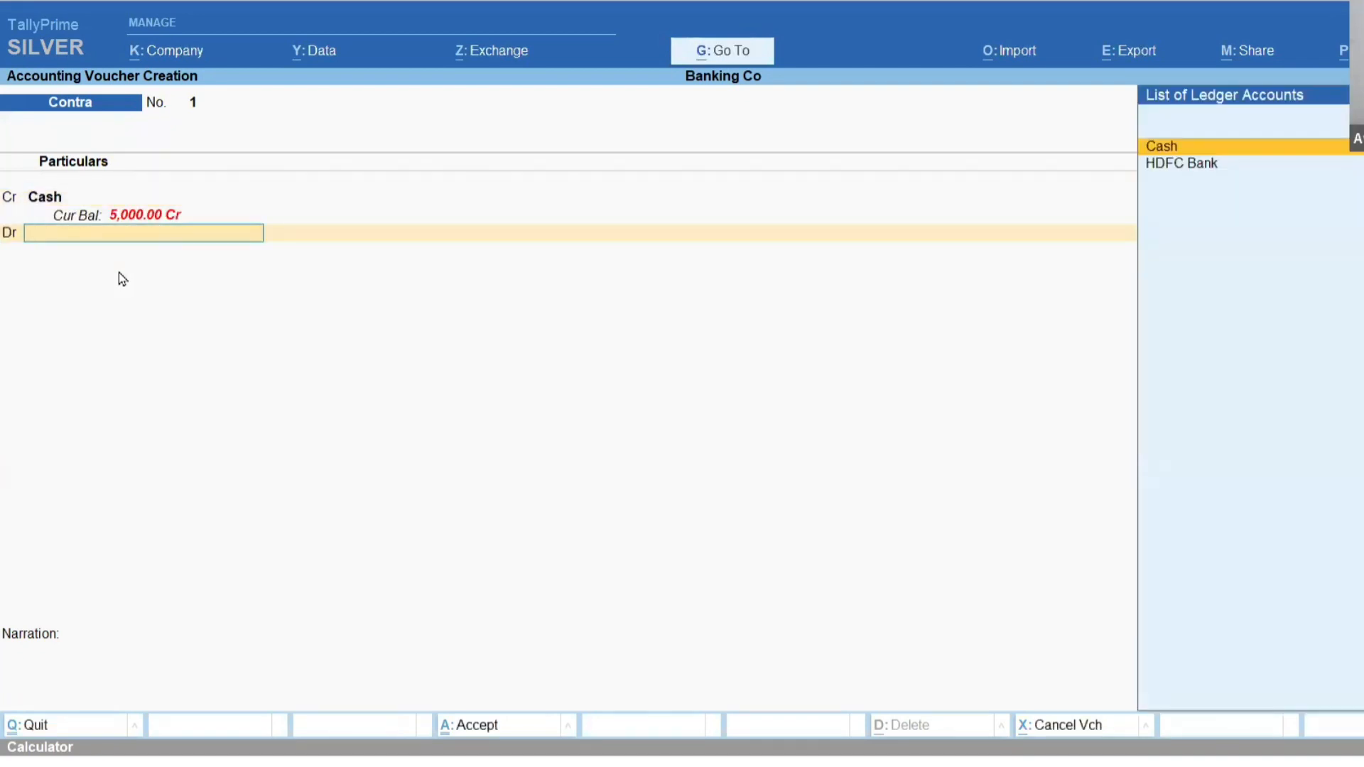
pyautogui.press('Down')
pyautogui.press('Return')
pyautogui.press('Return')
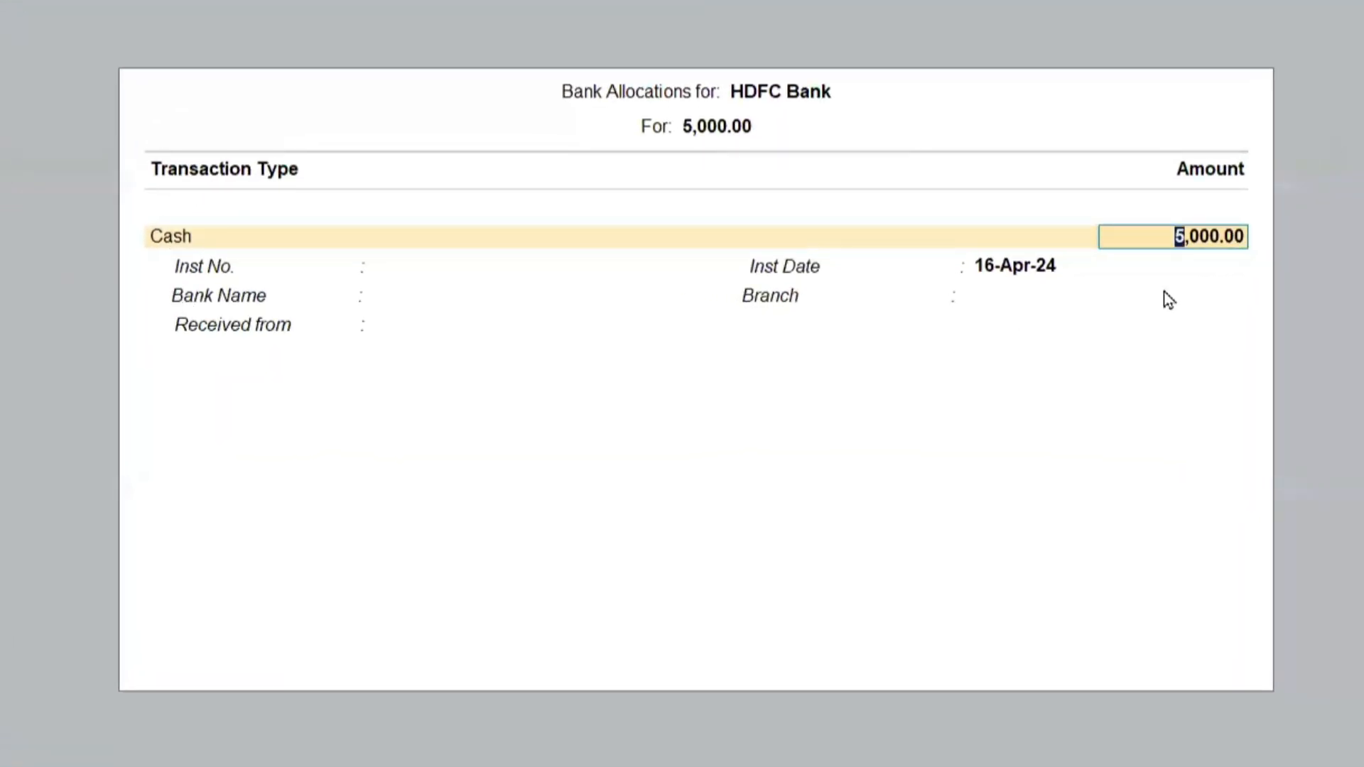
pyautogui.press('Return')
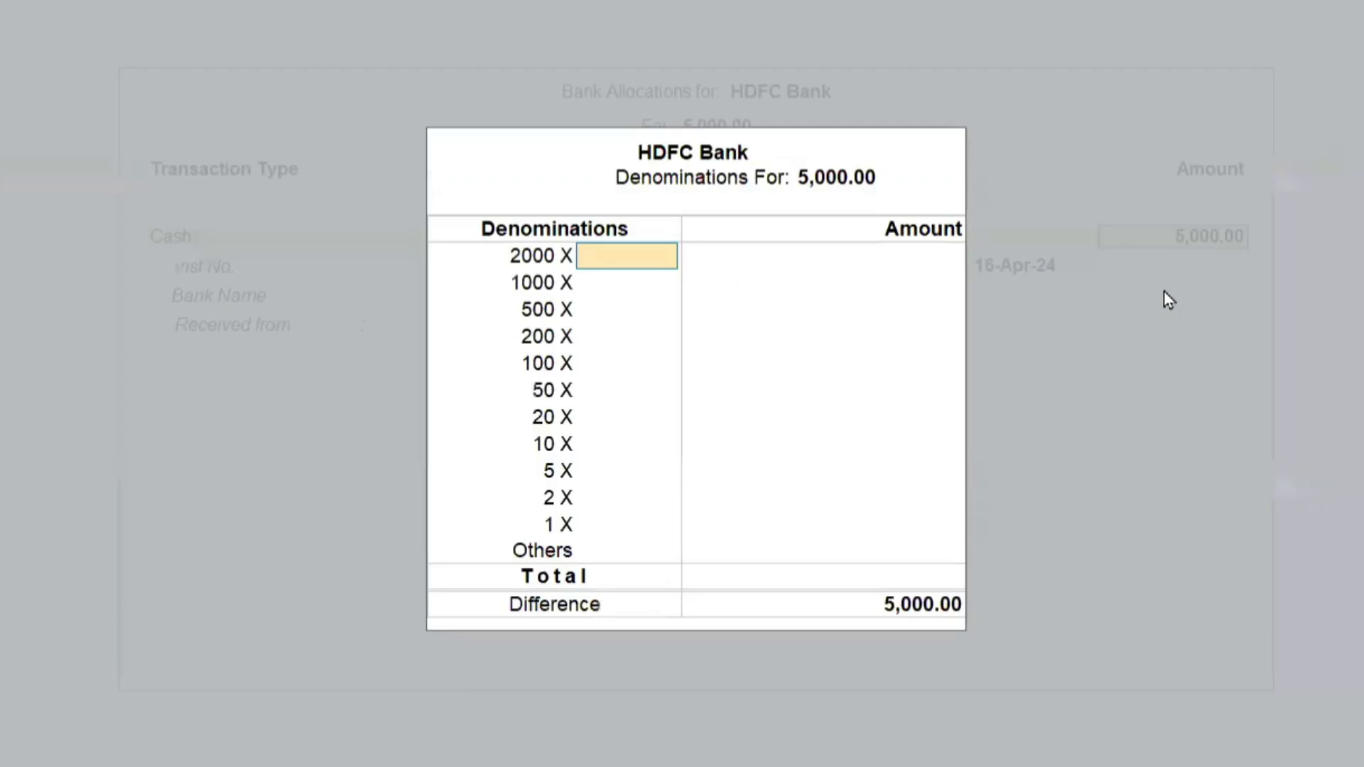
# Enter 10 notes of 500 as the deposit's denominations, and keep the default bank details with Received from blank.
pyautogui.press('Return')
pyautogui.press('Return')
pyautogui.write('10')
pyautogui.press('Return')
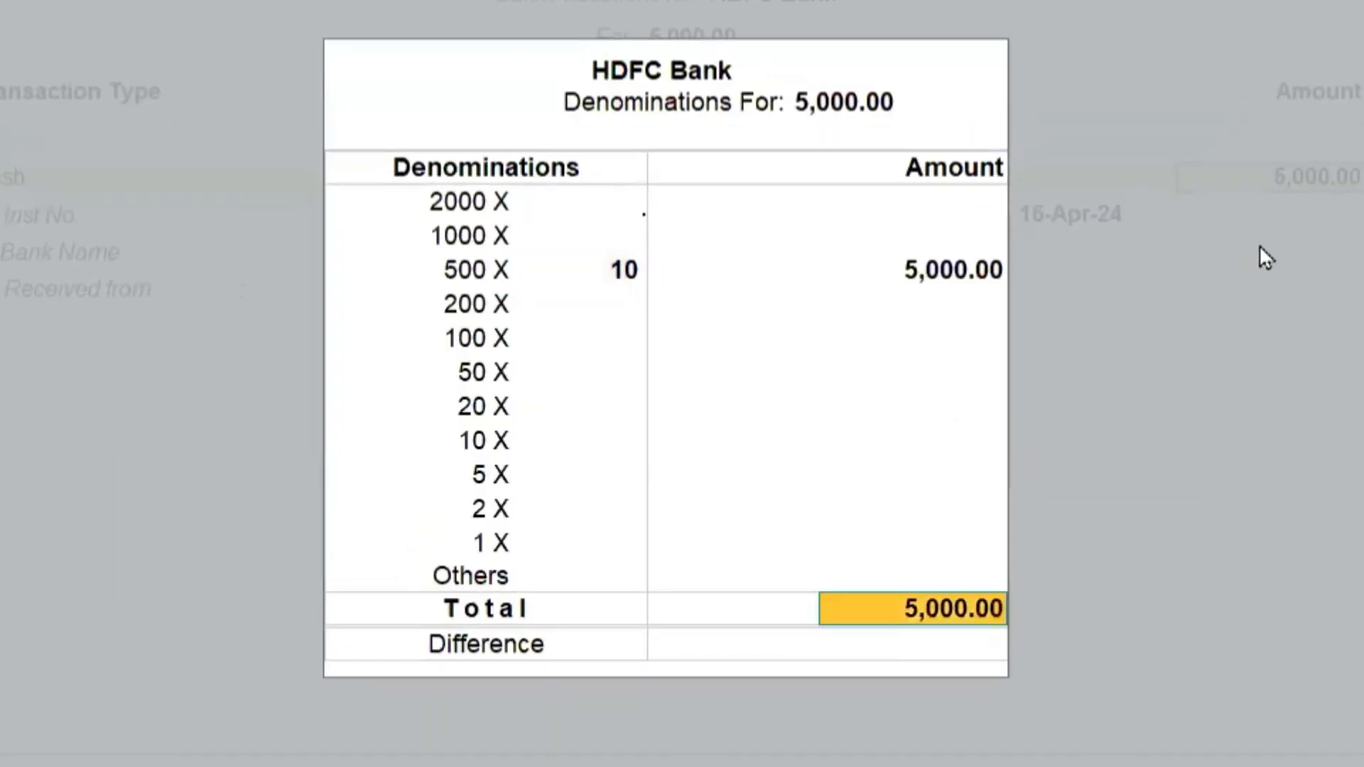
pyautogui.press('Return')
pyautogui.press('Return')
pyautogui.press('Return')
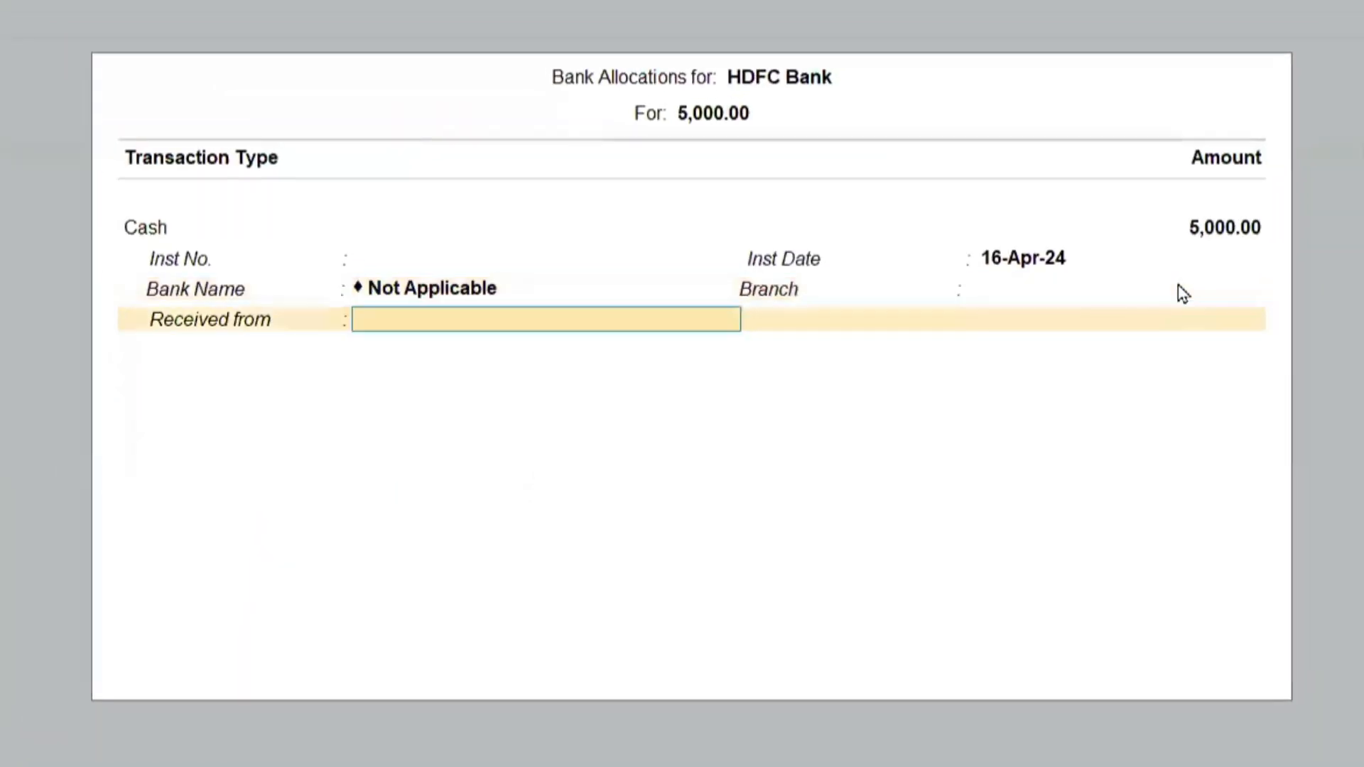
pyautogui.press('Return')
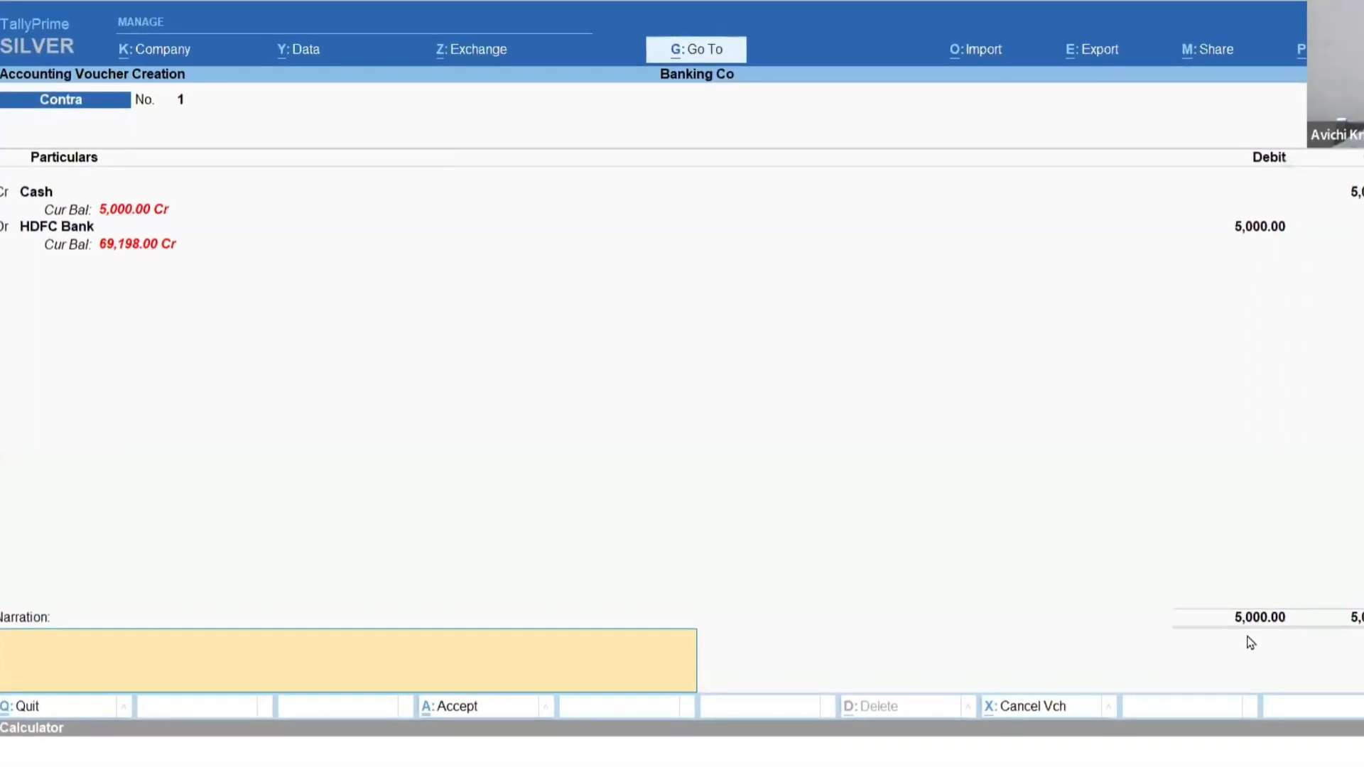
# Switch to the banking PDF to review the deposit denominations example and section 11.2.8 on cash withdrawal.
pyautogui.hotkey('alt', 'Tab')
pyautogui.scroll(-4, 1251, 643)
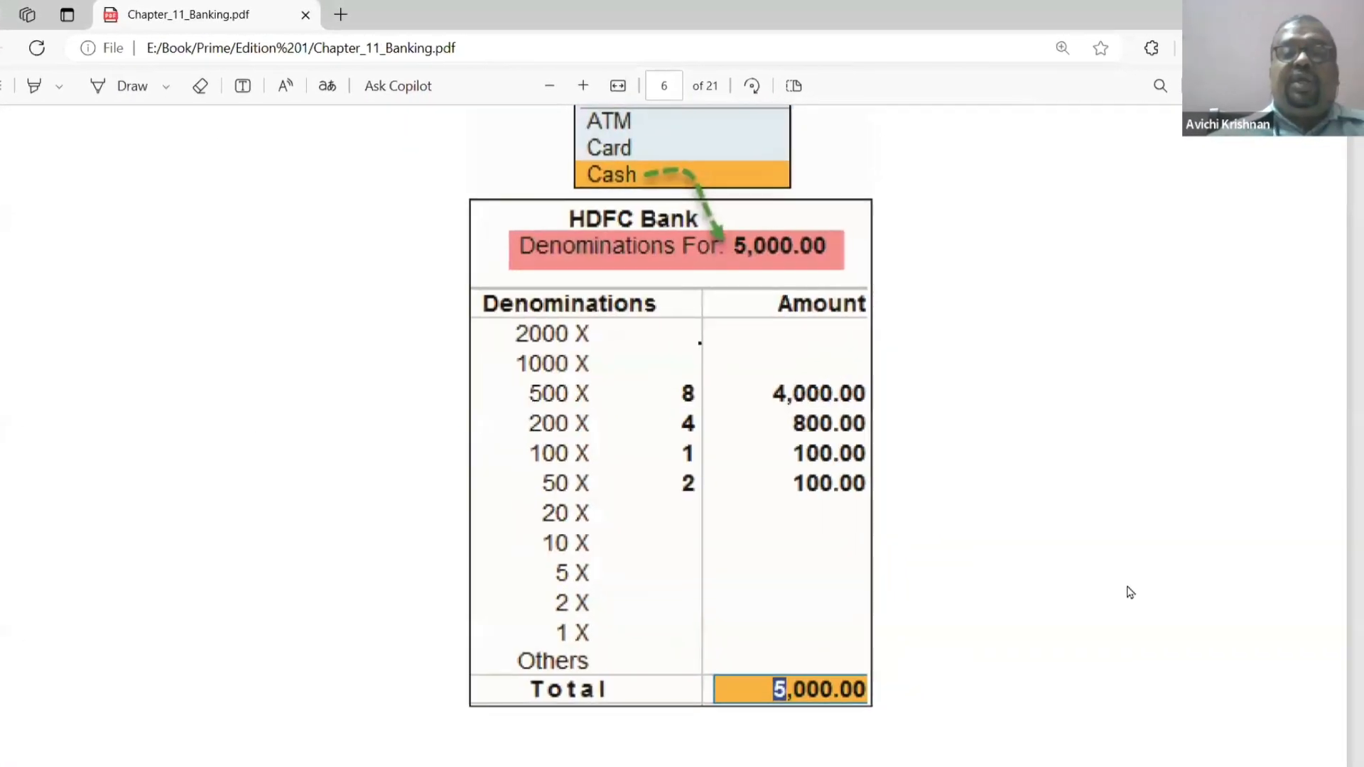
pyautogui.scroll(3, 1130, 593)
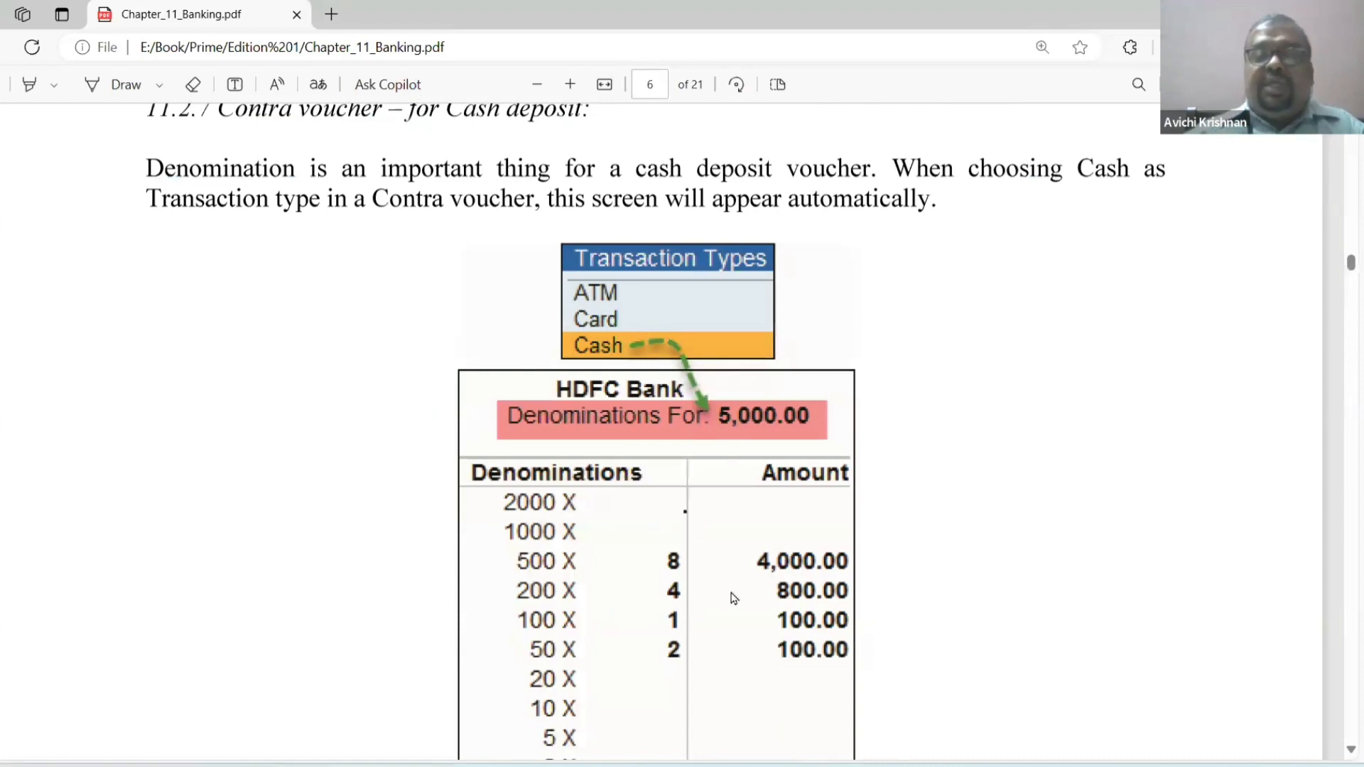
pyautogui.scroll(-12, 734, 598)
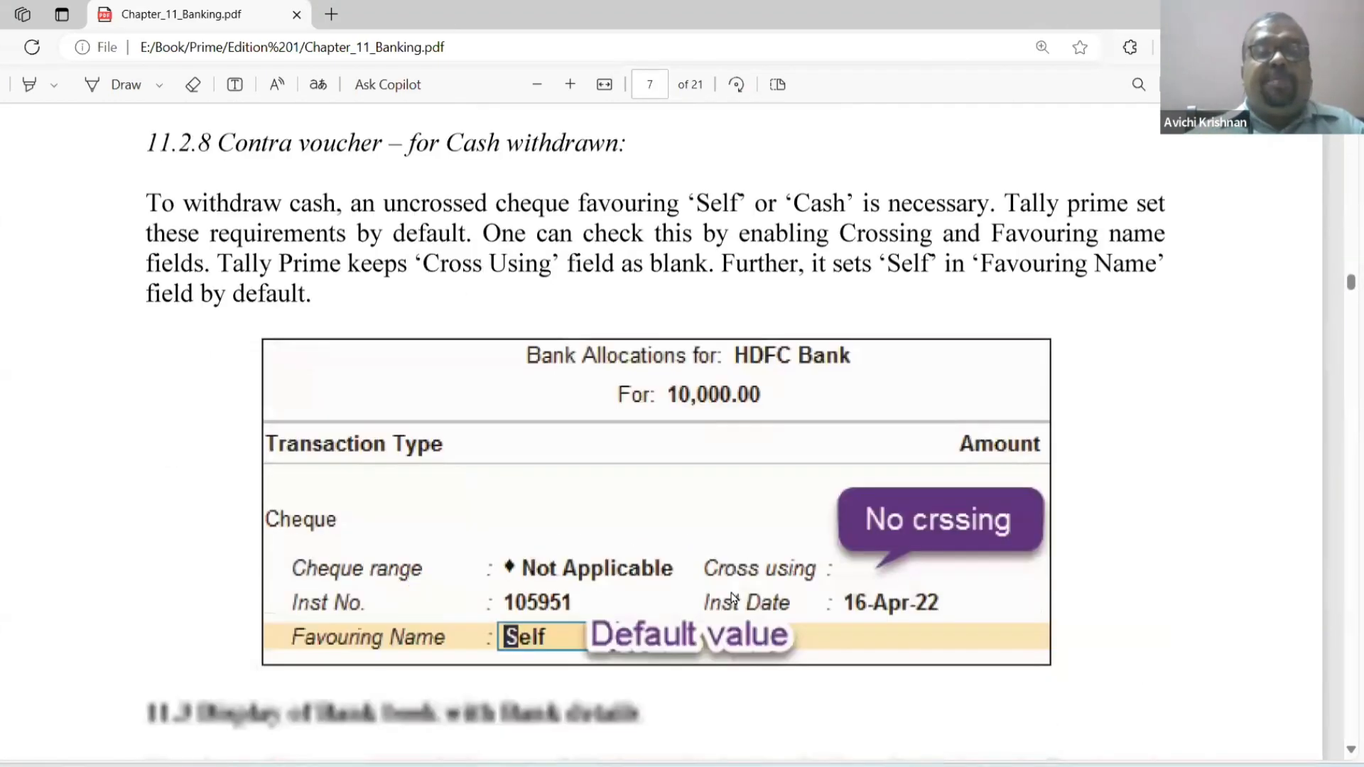
pyautogui.scroll(1, 734, 598)
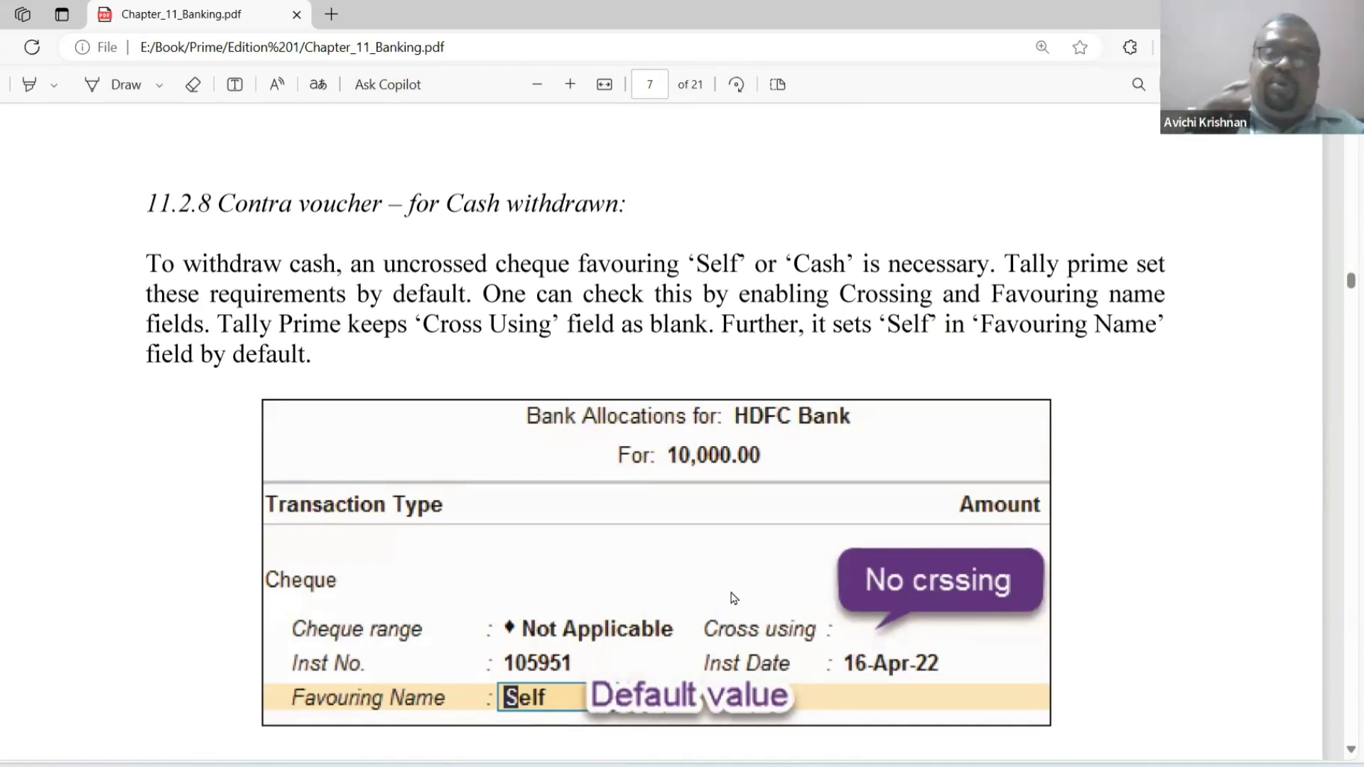
# Switch back to TallyPrime and accept the cash deposit contra voucher with a blank narration.
pyautogui.hotkey('alt', 'Tab')
pyautogui.press('Return')
# Date the contra voucher 8-Apr-24 and credit HDFC Bank with 7,500.
pyautogui.press('Return')
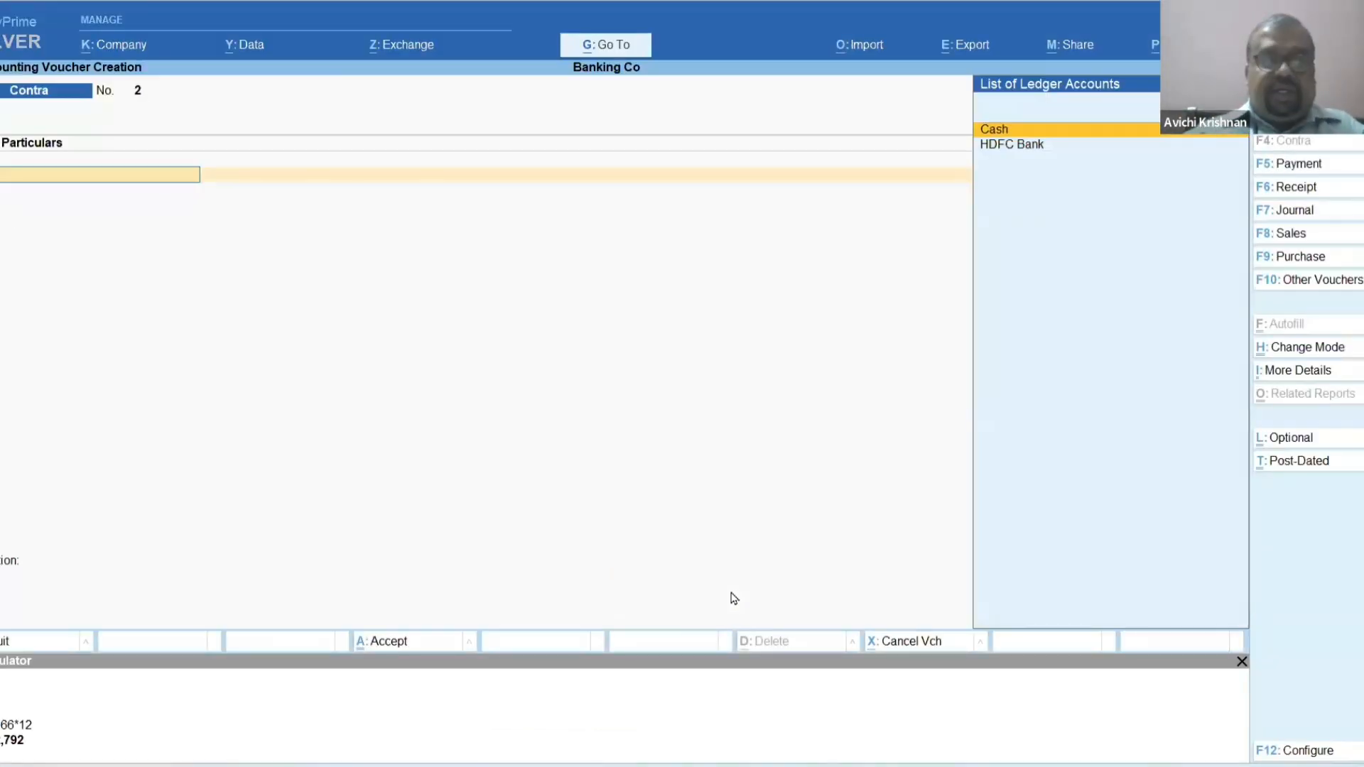
pyautogui.press('F2')
pyautogui.write('8')
pyautogui.press('Return')
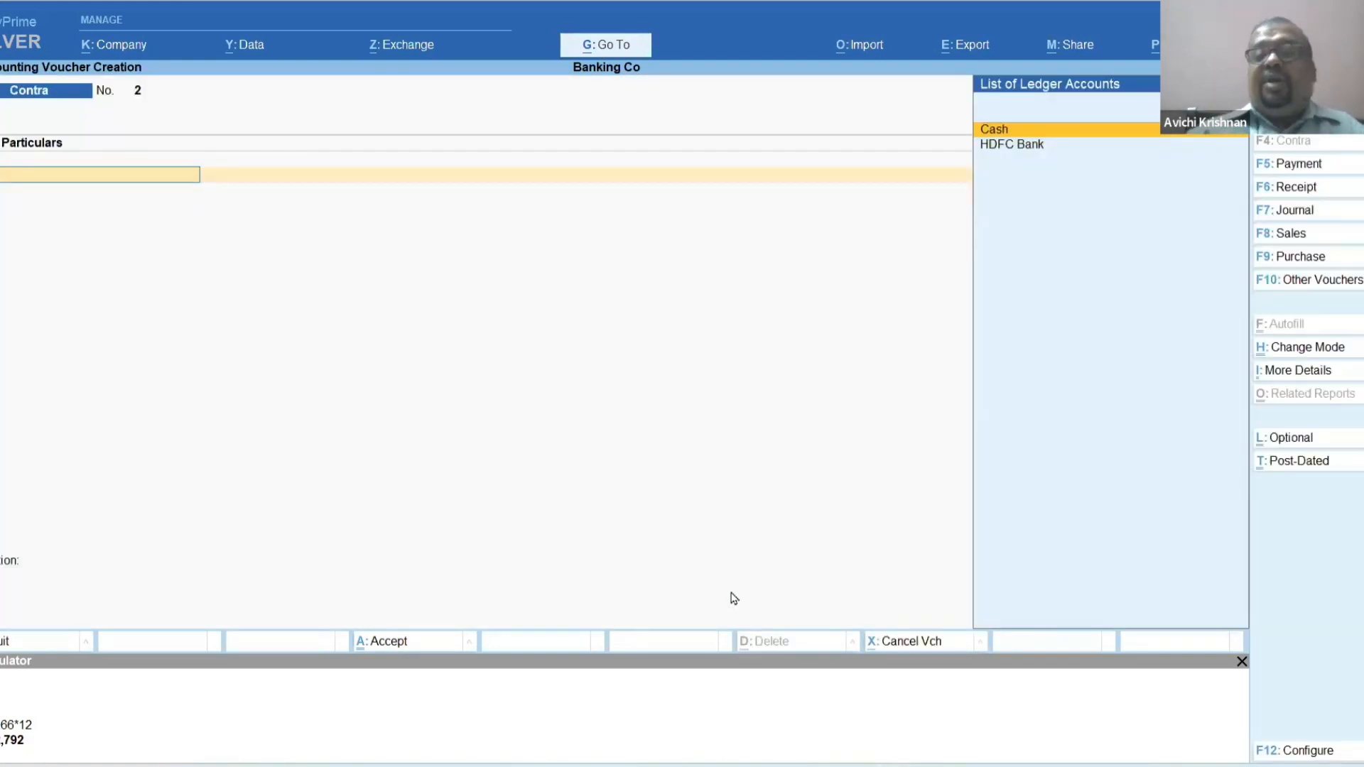
pyautogui.press('Down')
pyautogui.press('Return')
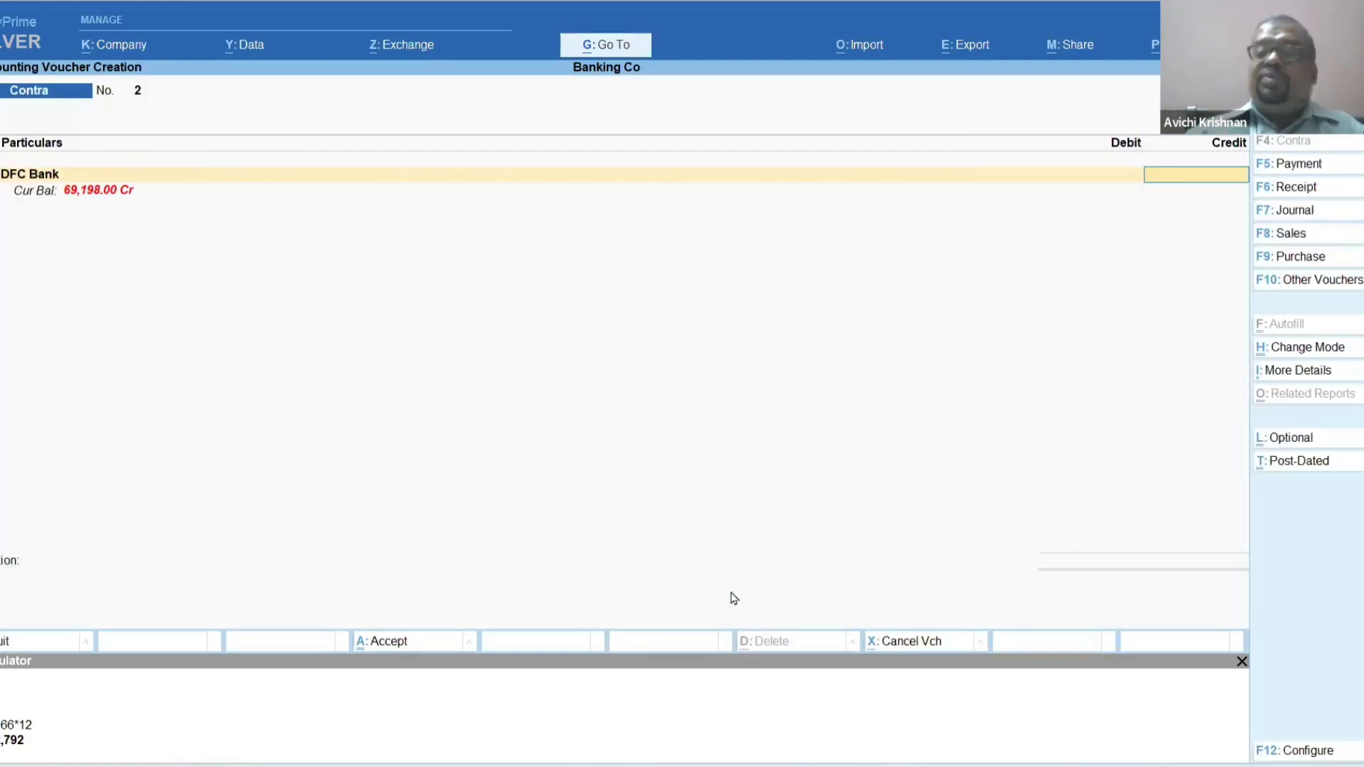
pyautogui.write('7,500')
pyautogui.press('Return')
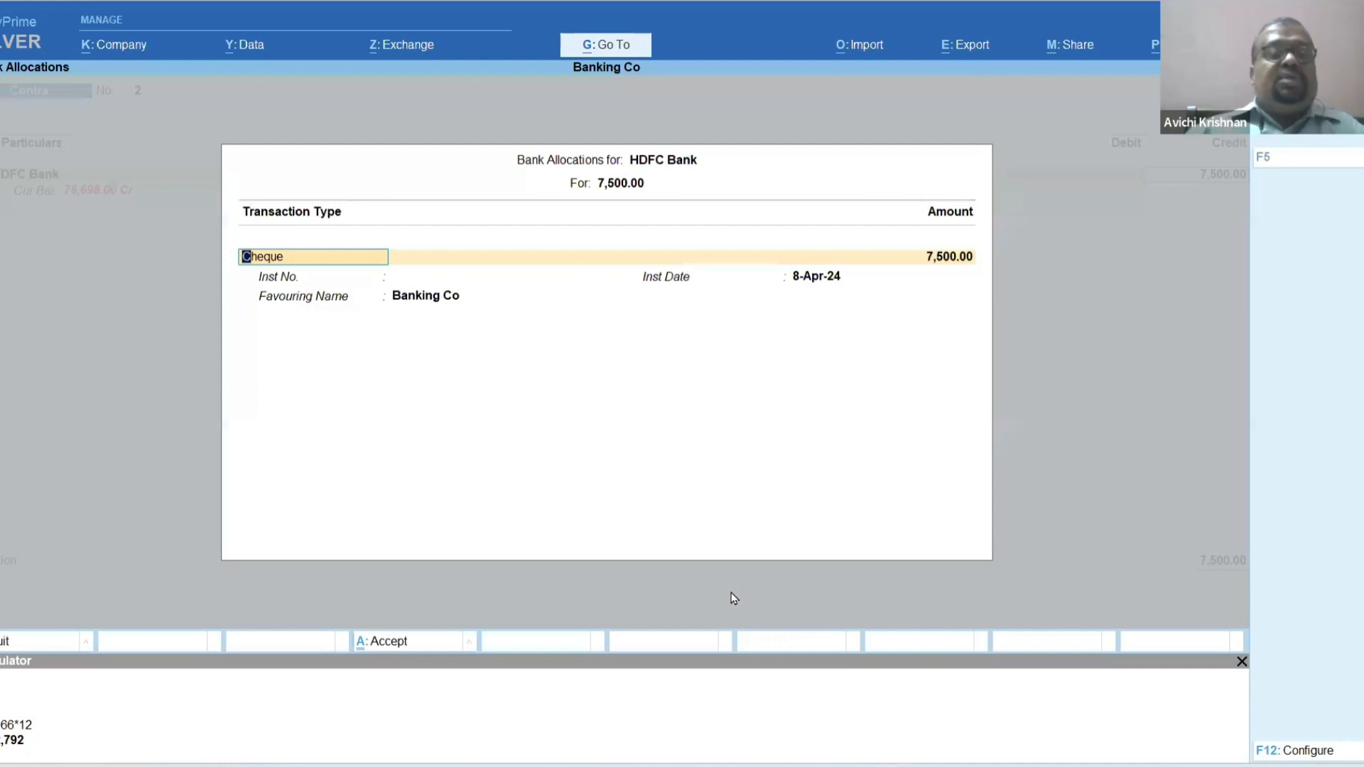
# Allocate the 7,500 withdrawal to transaction type ATM, leaving the instrument number blank and keeping the default date and favouring name.
pyautogui.press('BackSpace')
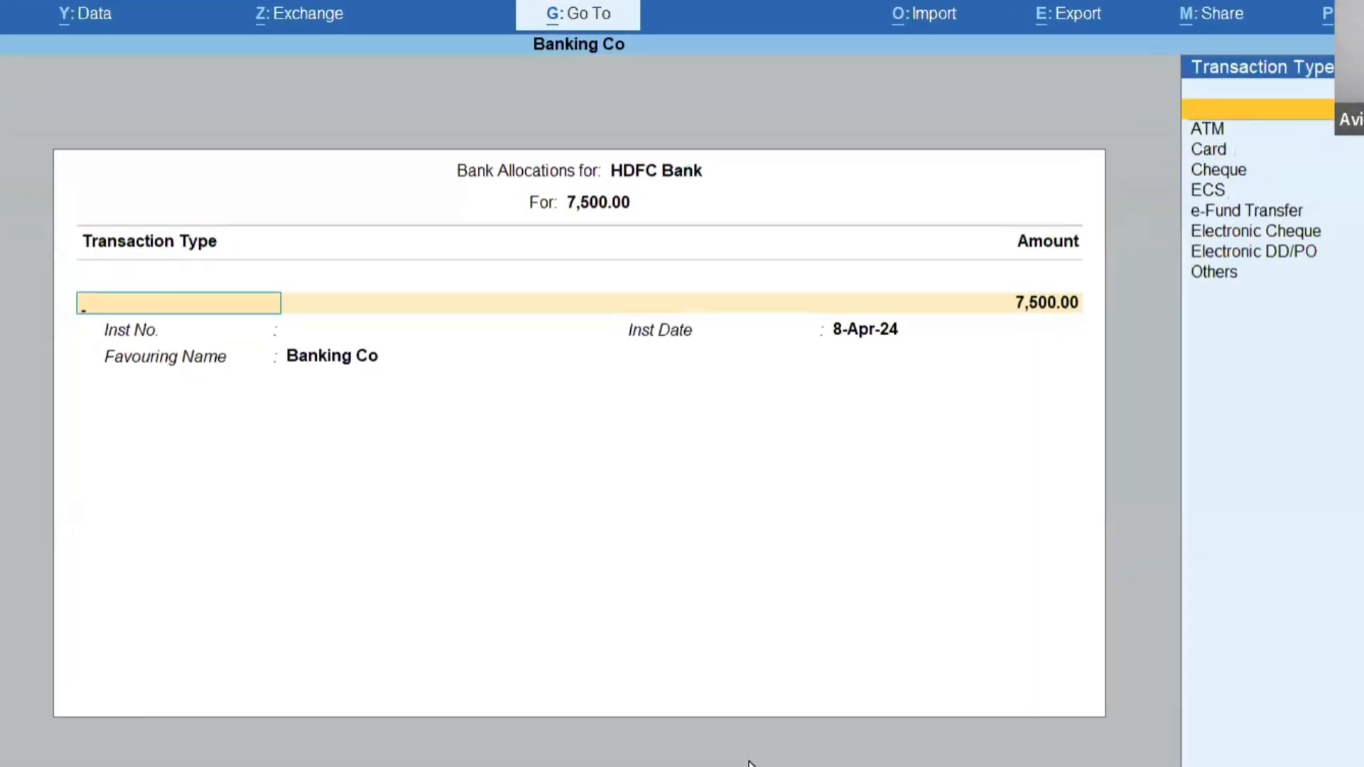
pyautogui.press('Down')
pyautogui.press('Return')
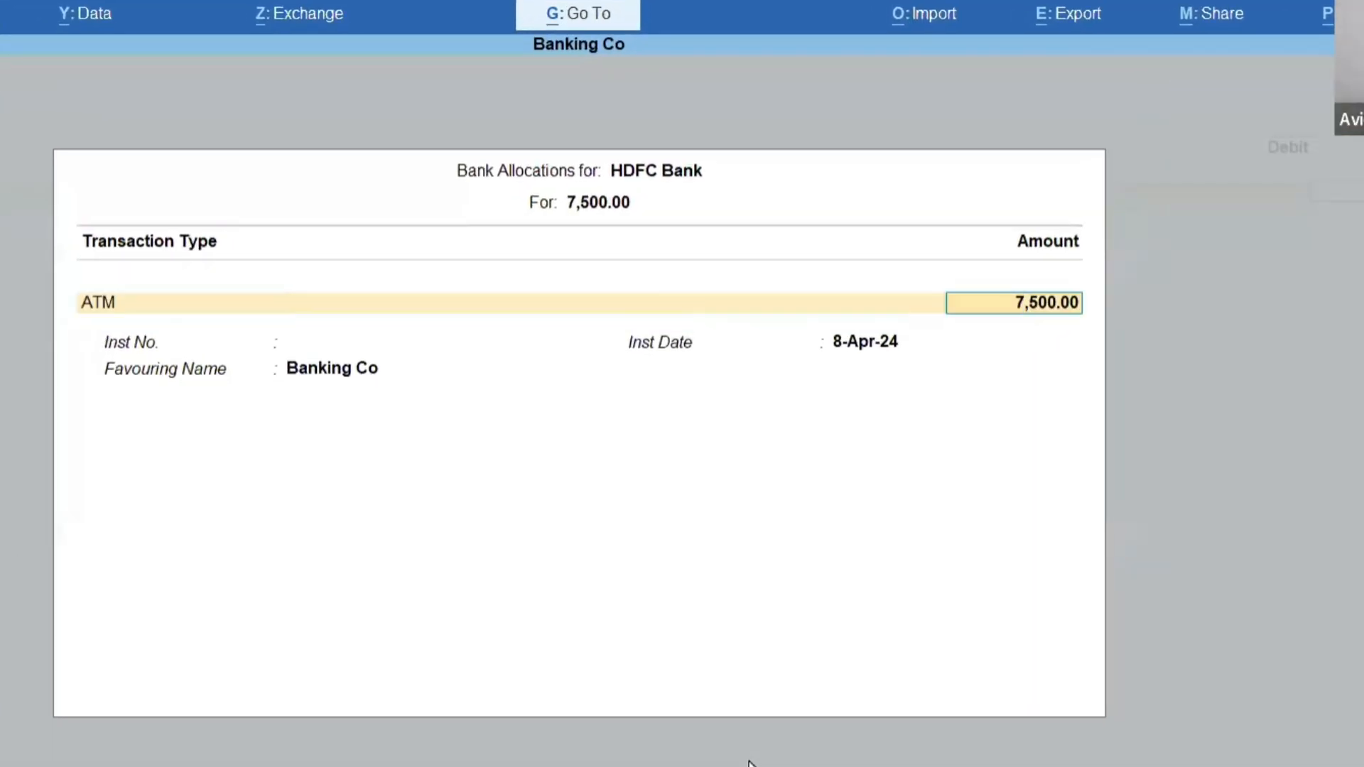
pyautogui.press('Return')
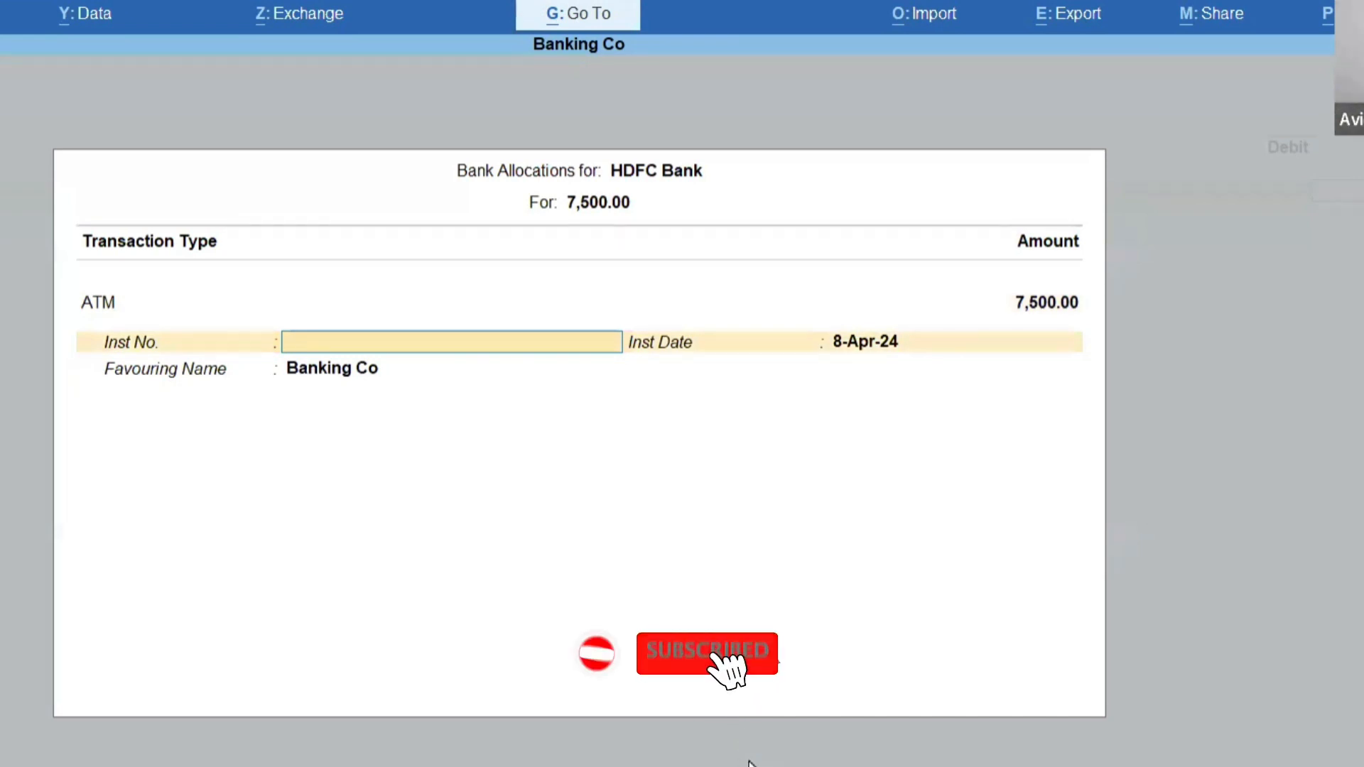
pyautogui.press('Return')
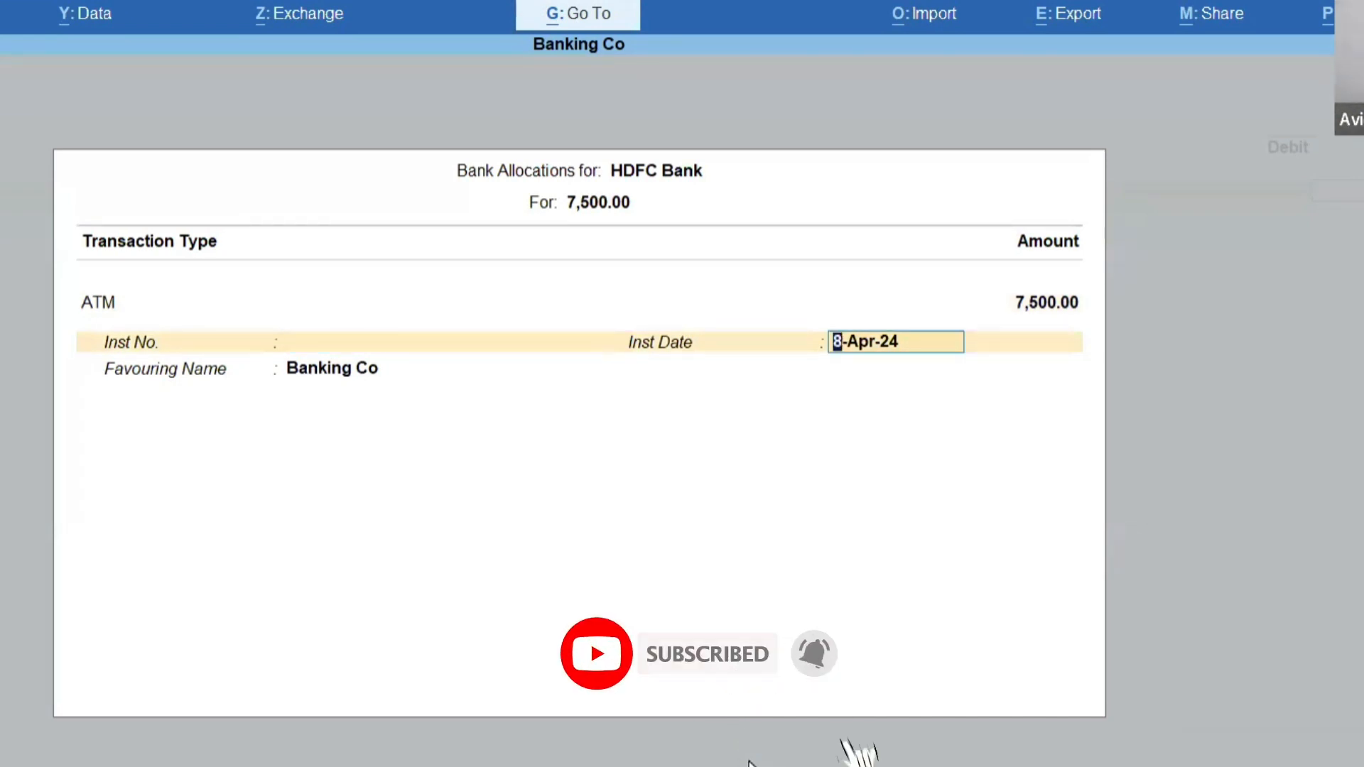
pyautogui.press('Return')
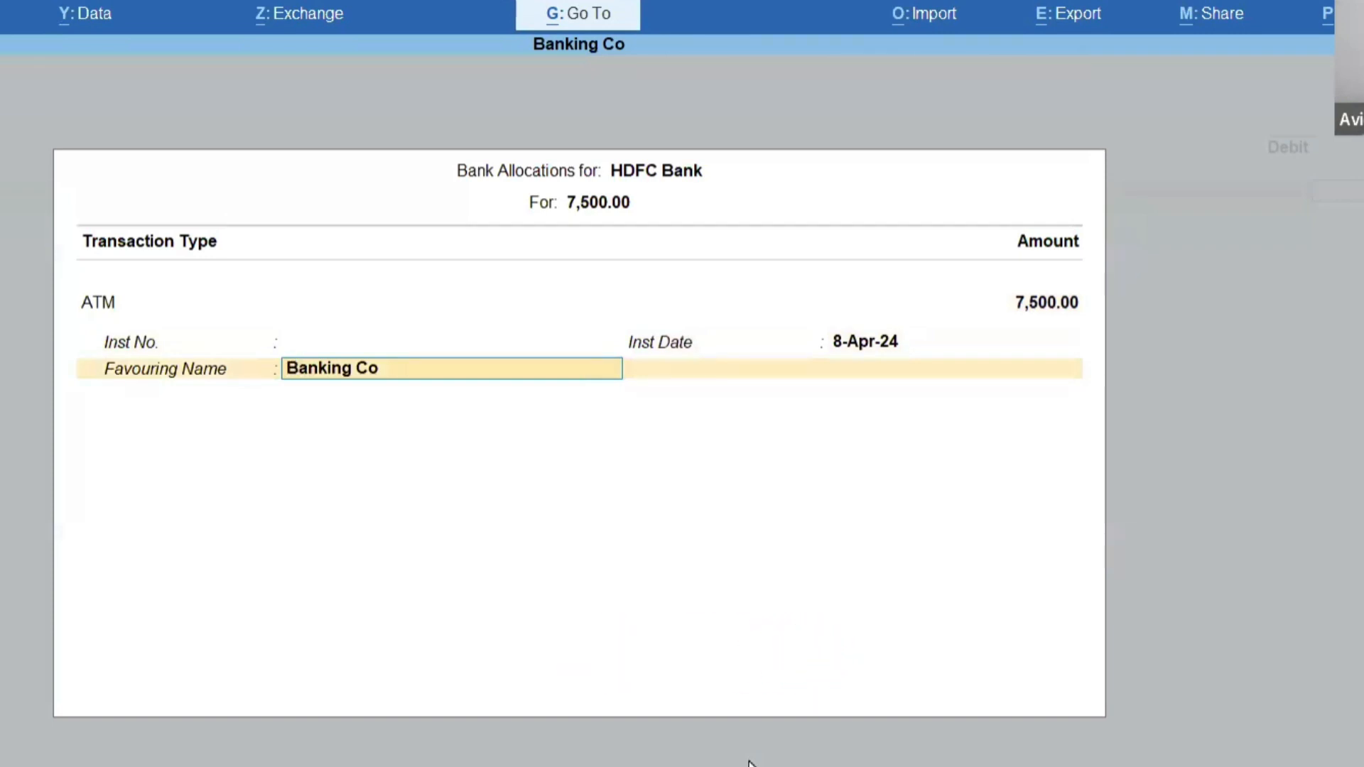
pyautogui.press('Return')
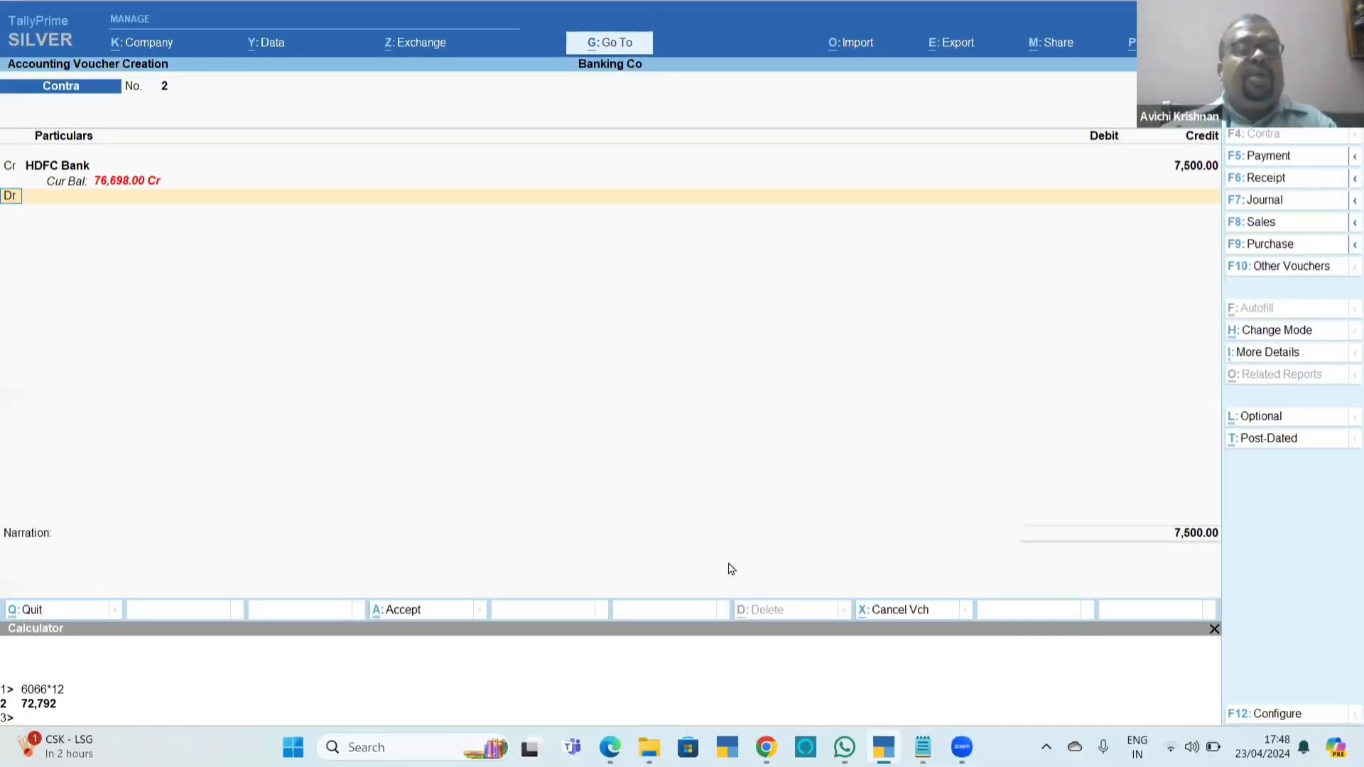
# Debit Cash with 7,500 and accept the ATM withdrawal contra voucher with a blank narration.
pyautogui.press('Return')
pyautogui.press('Return')
pyautogui.press('Return')
pyautogui.press('Return')
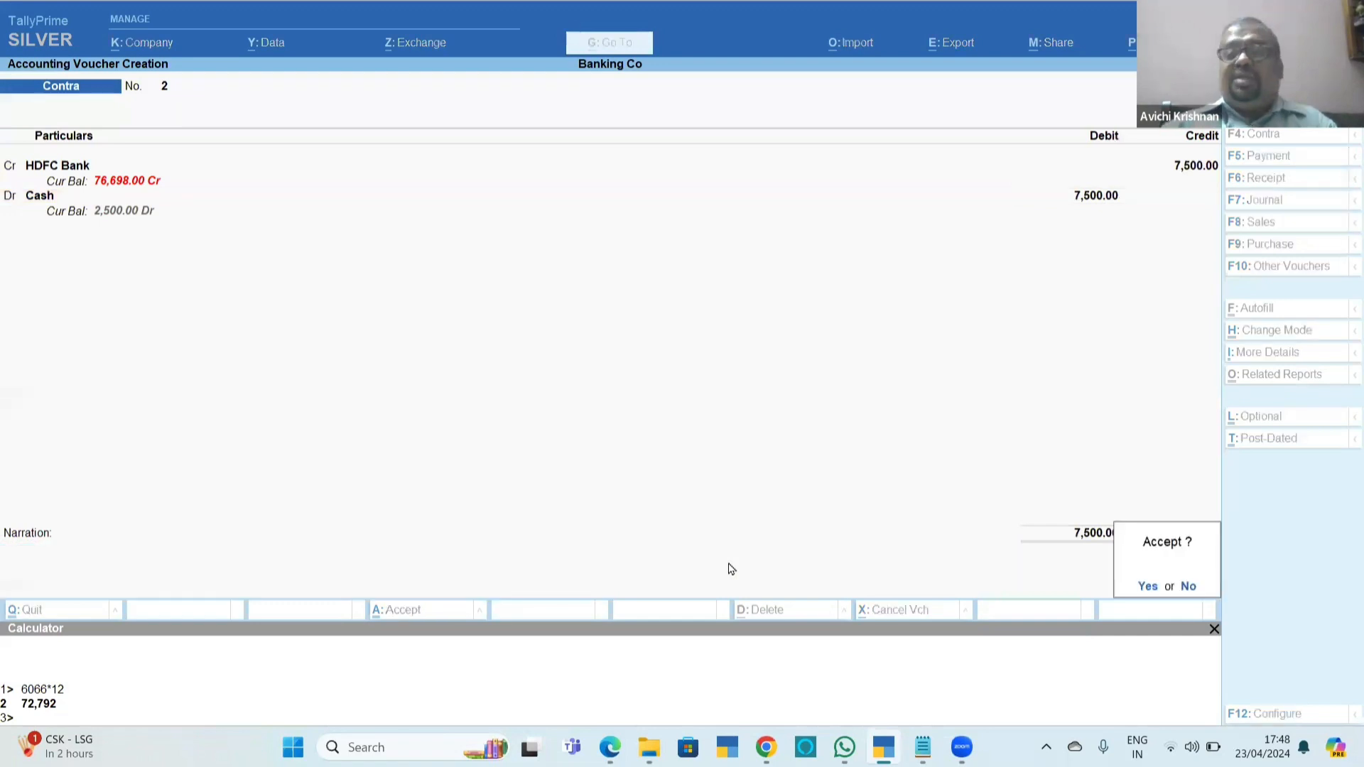
pyautogui.press('Return')
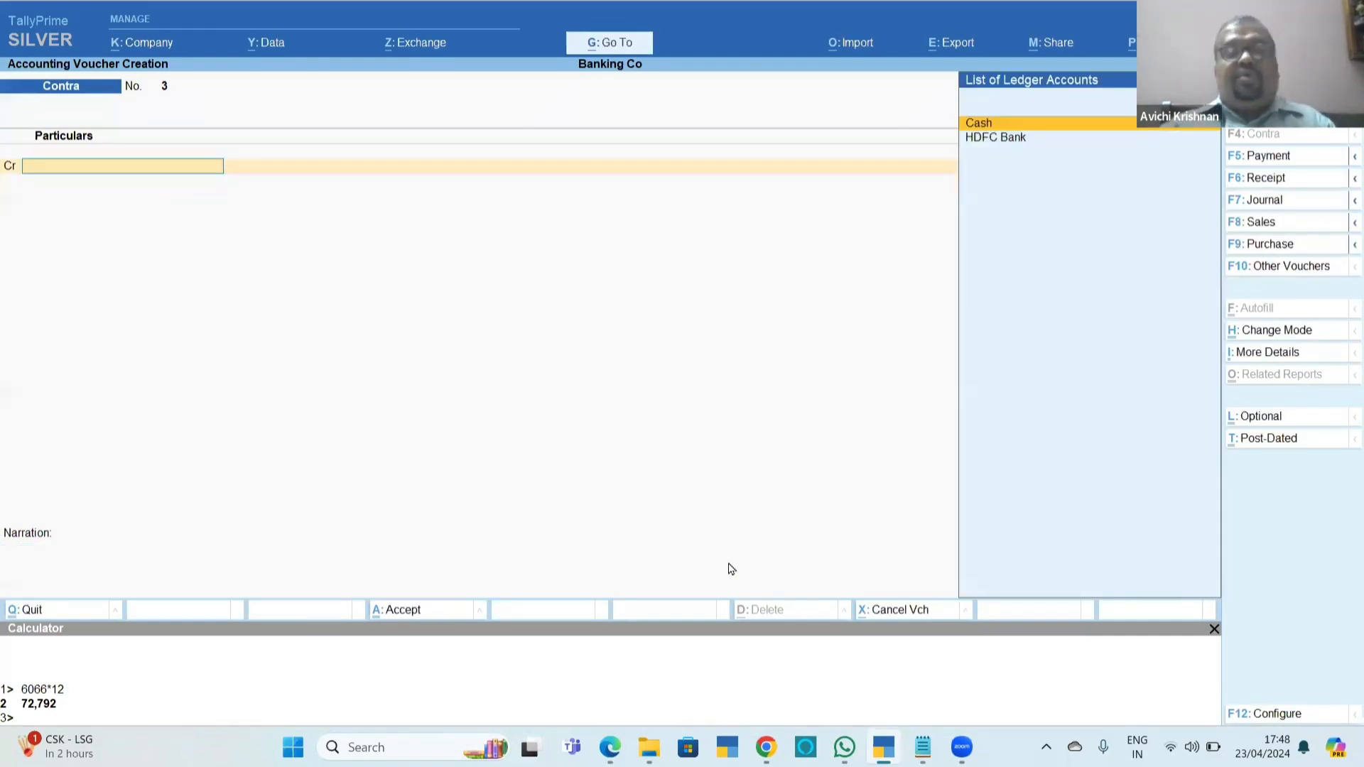
# Check section 11.2.8 in the banking PDF, then date the next contra voucher 13-4 in TallyPrime and credit HDFC Bank with 10000.
pyautogui.hotkey('alt', 'Tab')
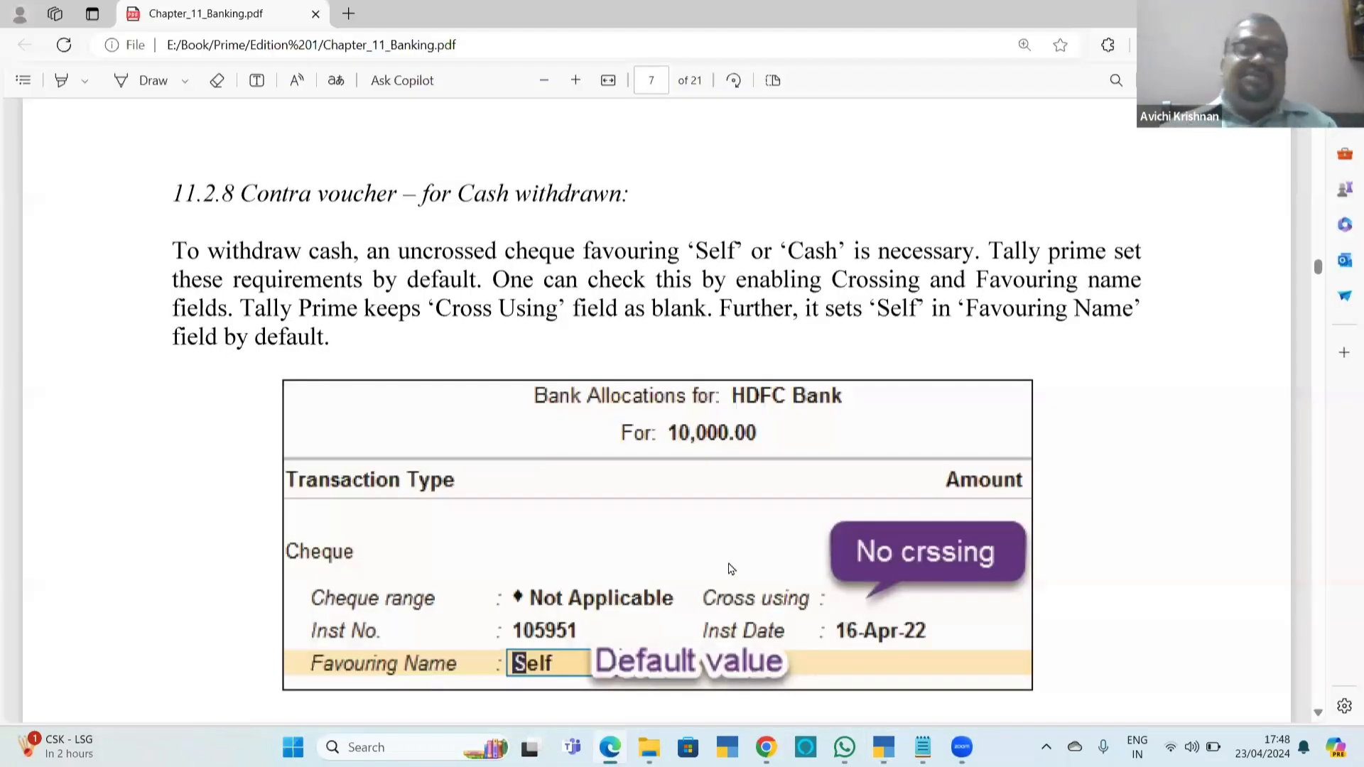
pyautogui.hotkey('alt', 'Tab')
pyautogui.press('F2')
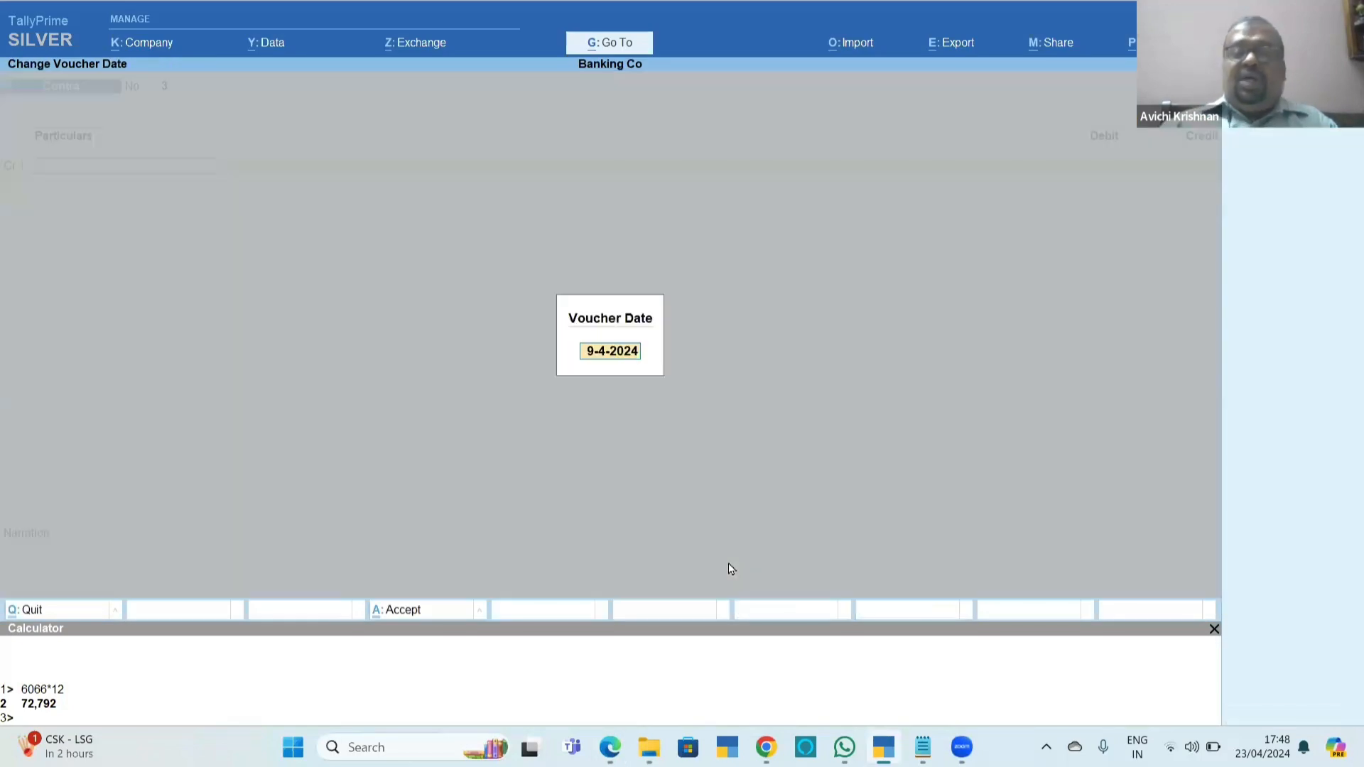
pyautogui.write('13-4')
pyautogui.press('Return')
pyautogui.press('Down')
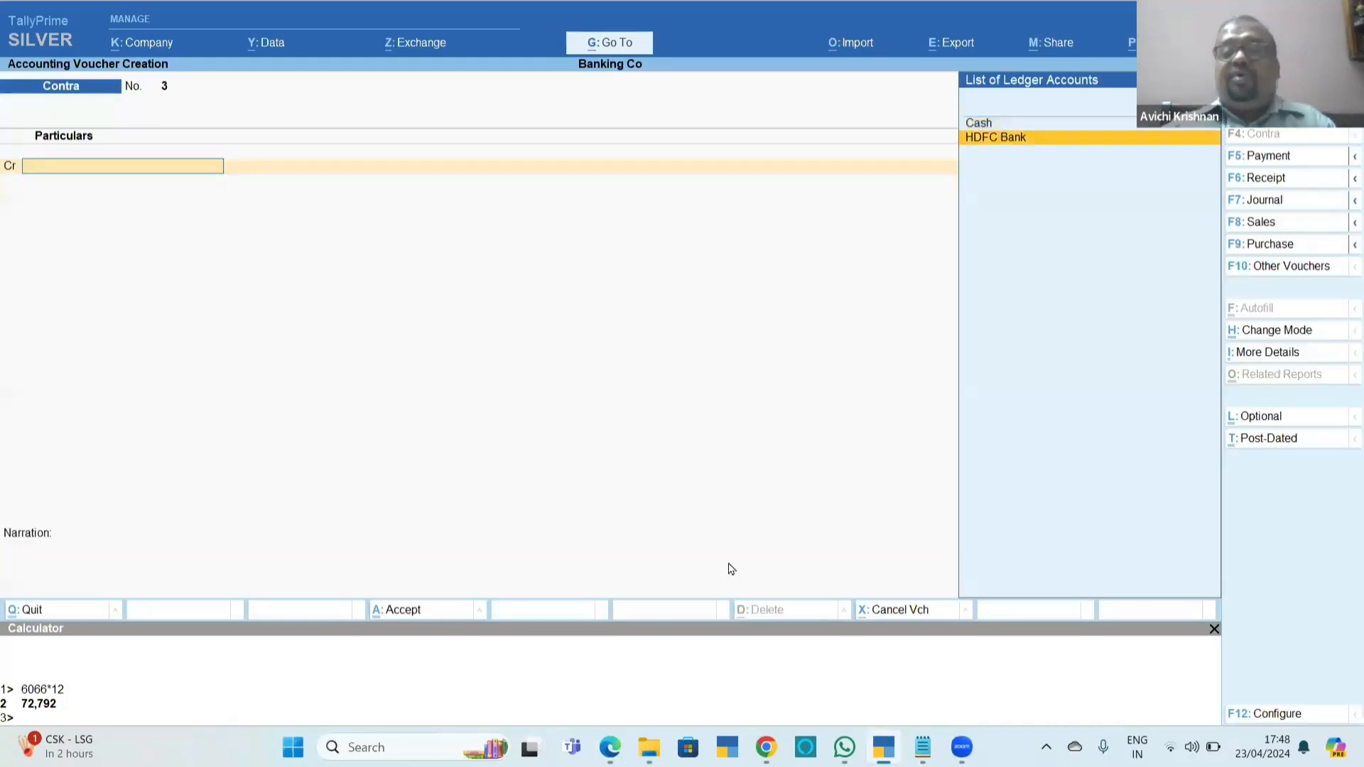
pyautogui.press('Return')
pyautogui.write('10000')
pyautogui.press('Return')
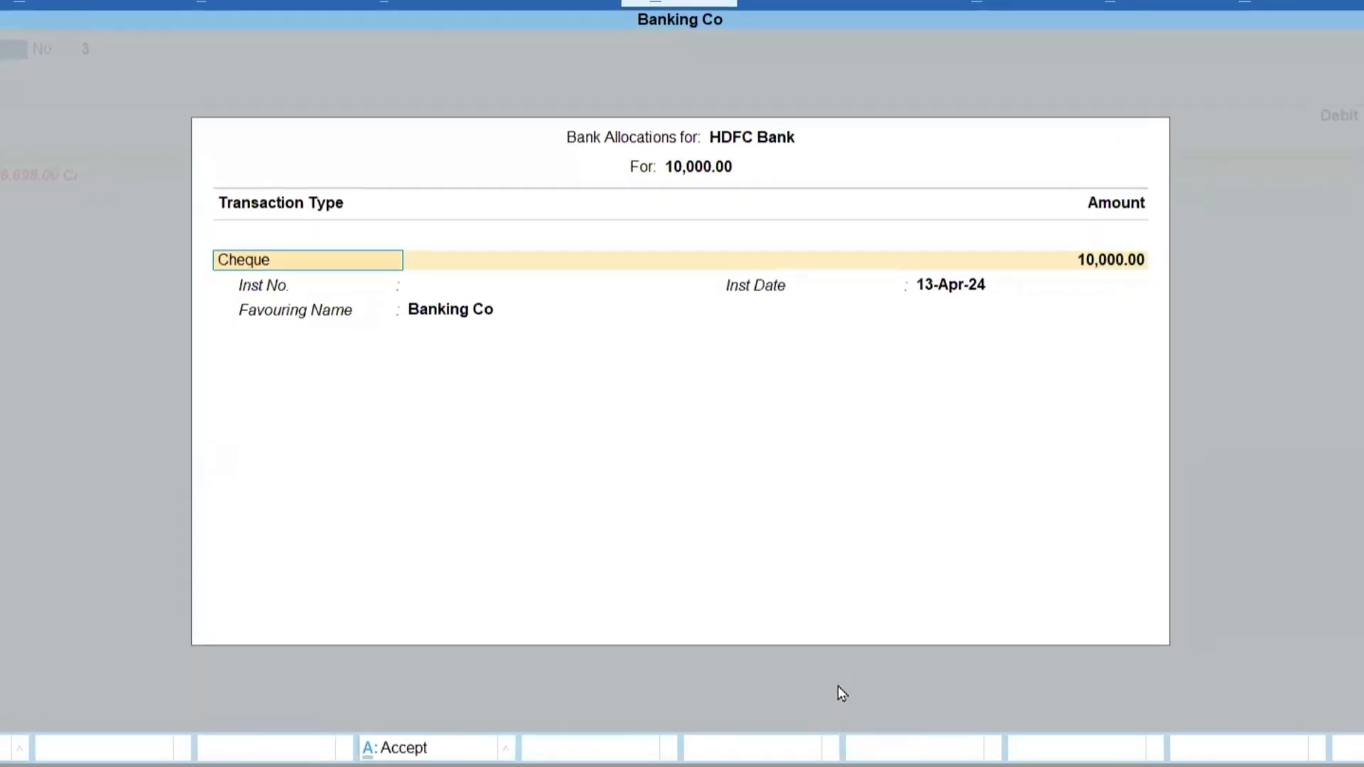
# Allocate the 10,000 withdrawal to a cheque with instrument number 145653, keeping the default instrument date and favouring name.
pyautogui.press('Return')
pyautogui.press('Return')
pyautogui.press('Return')
pyautogui.press('BackSpace')
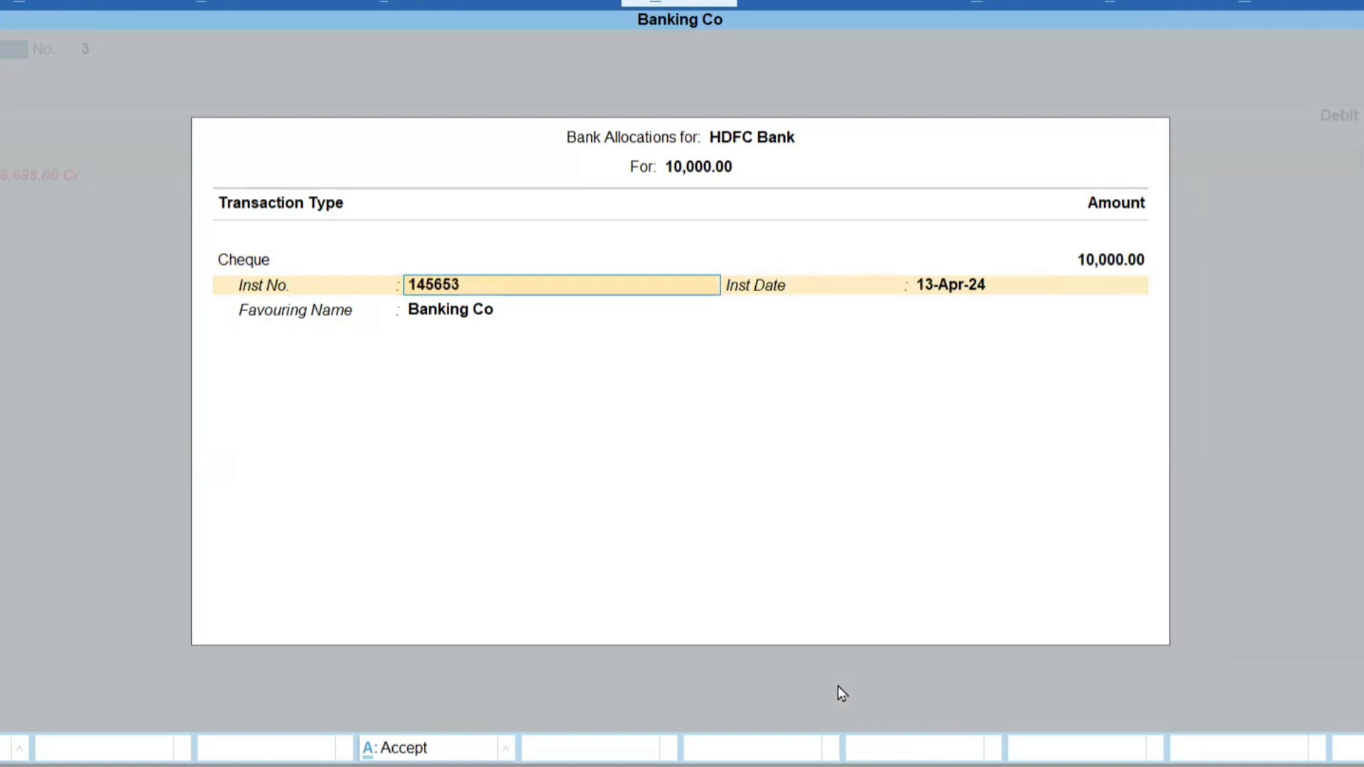
pyautogui.press('Return')
pyautogui.press('Return')
# Debit Cash with 10,000 and accept the cheque withdrawal contra voucher with a blank narration.
pyautogui.press('Return')
pyautogui.press('Return')
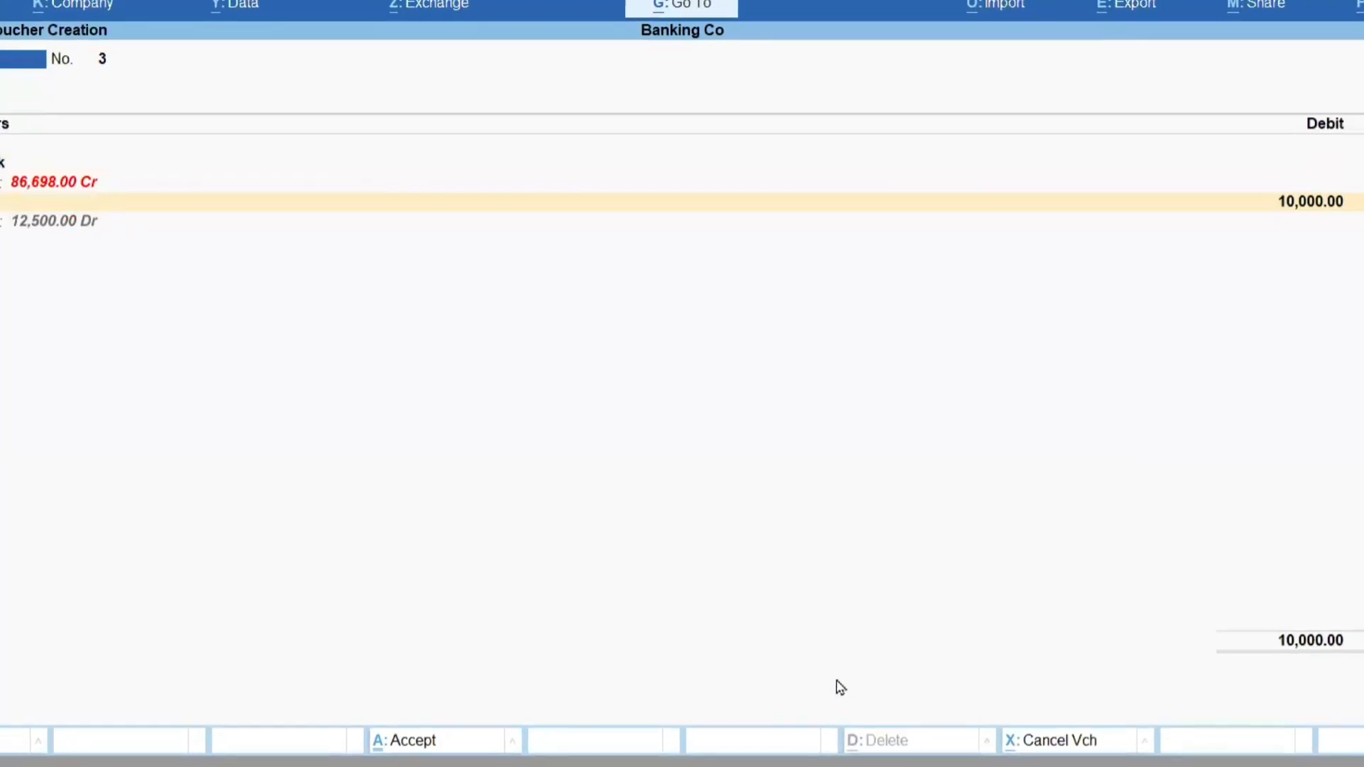
pyautogui.press('Return')
pyautogui.press('Return')
pyautogui.press('Return')
pyautogui.press('Return')
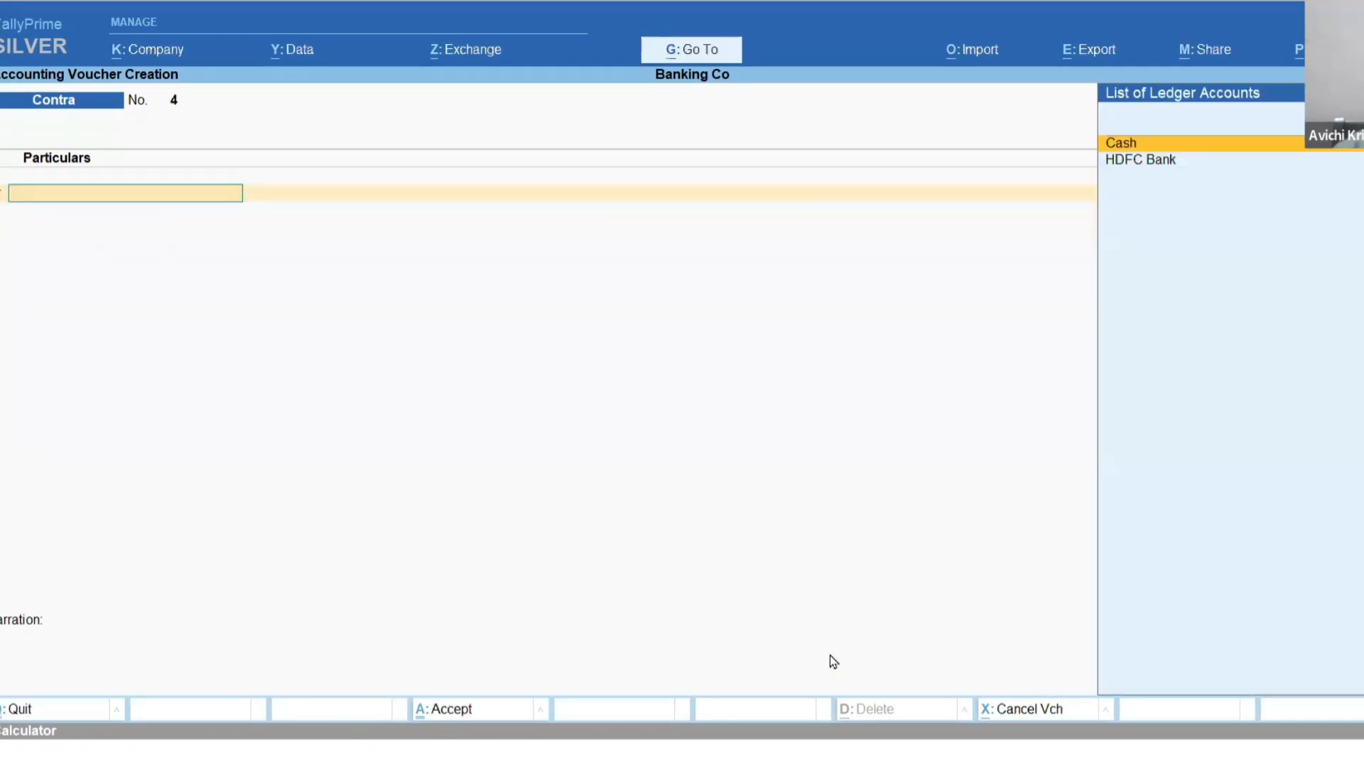
# Switch to the banking PDF to review section 11.3 on the bank book display and section 11.4 on sales invoice printing.
pyautogui.hotkey('alt', 'Tab')
pyautogui.scroll(-4, 832, 661)
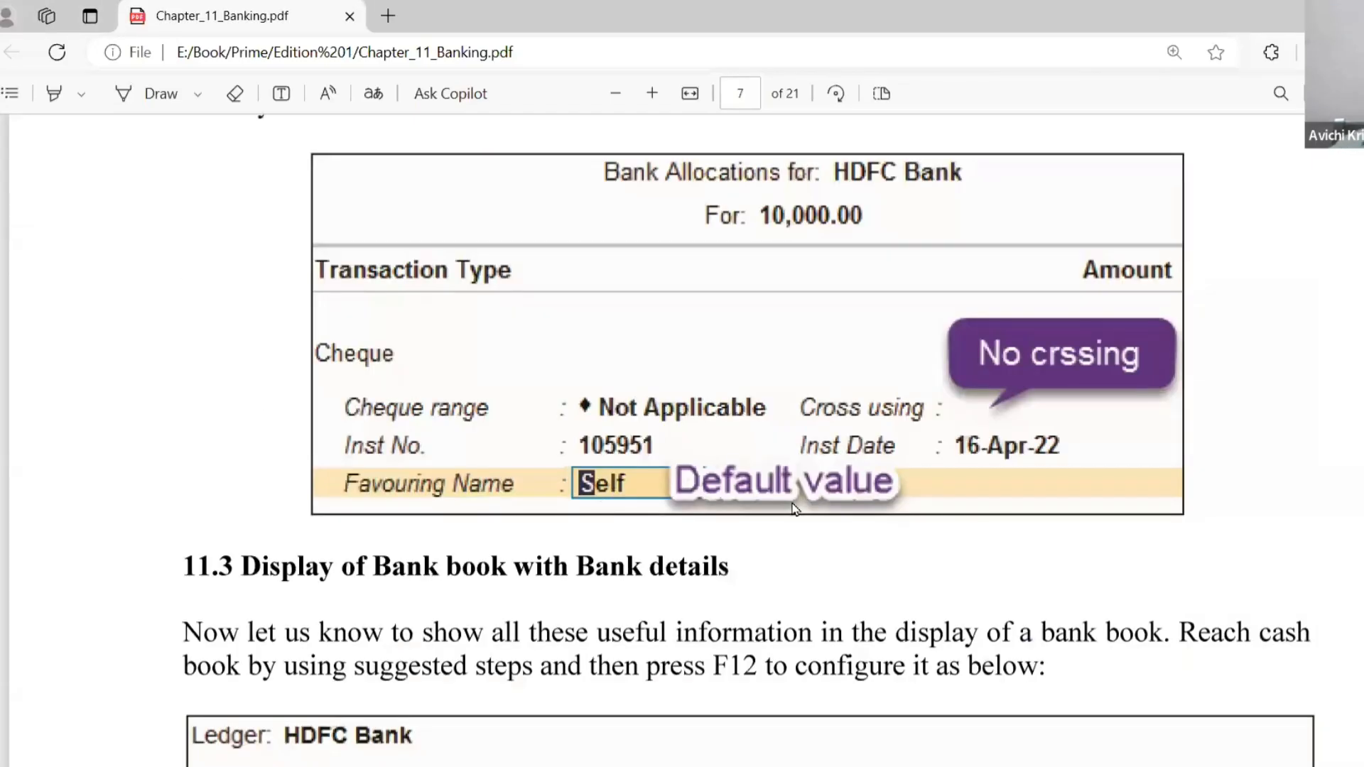
pyautogui.scroll(-5, 738, 527)
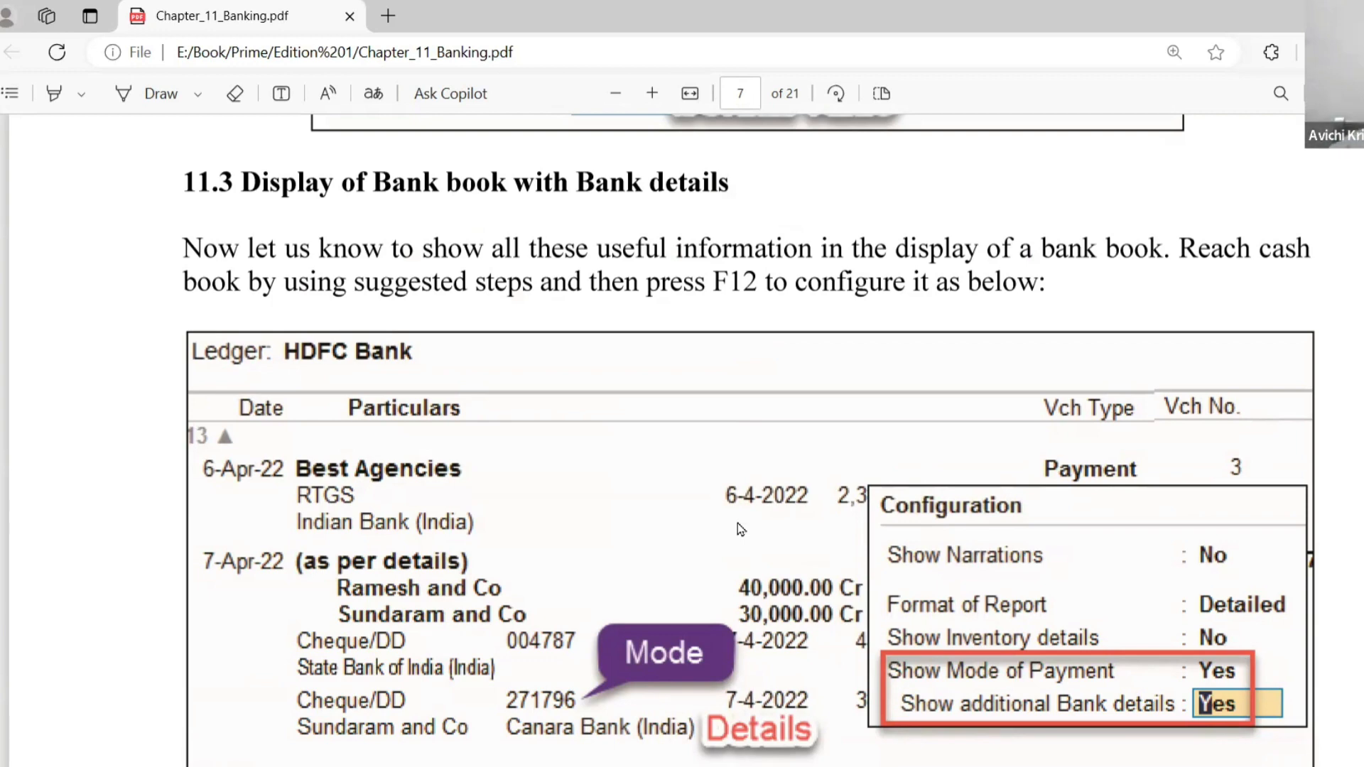
pyautogui.scroll(-7, 740, 529)
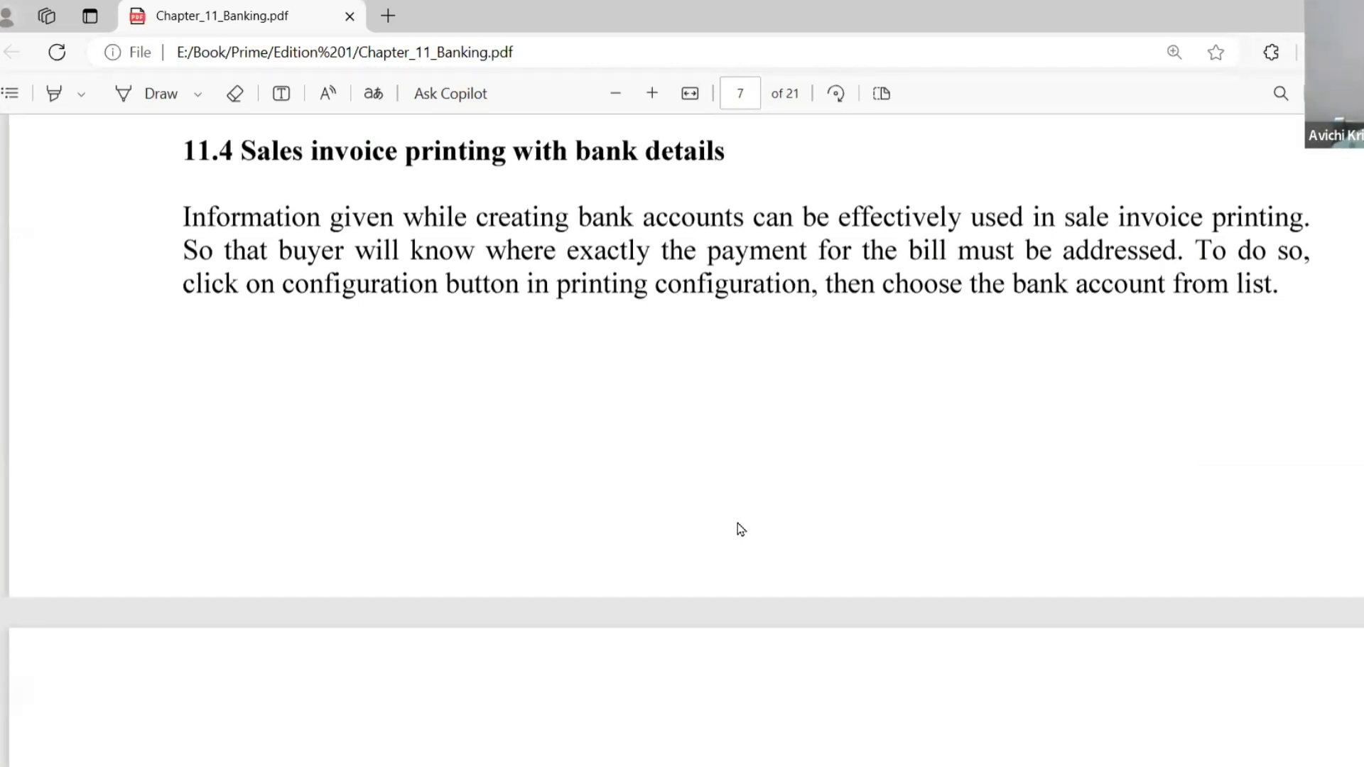
pyautogui.scroll(-3, 740, 530)
pyautogui.scroll(-5, 737, 524)
pyautogui.scroll(8, 738, 524)
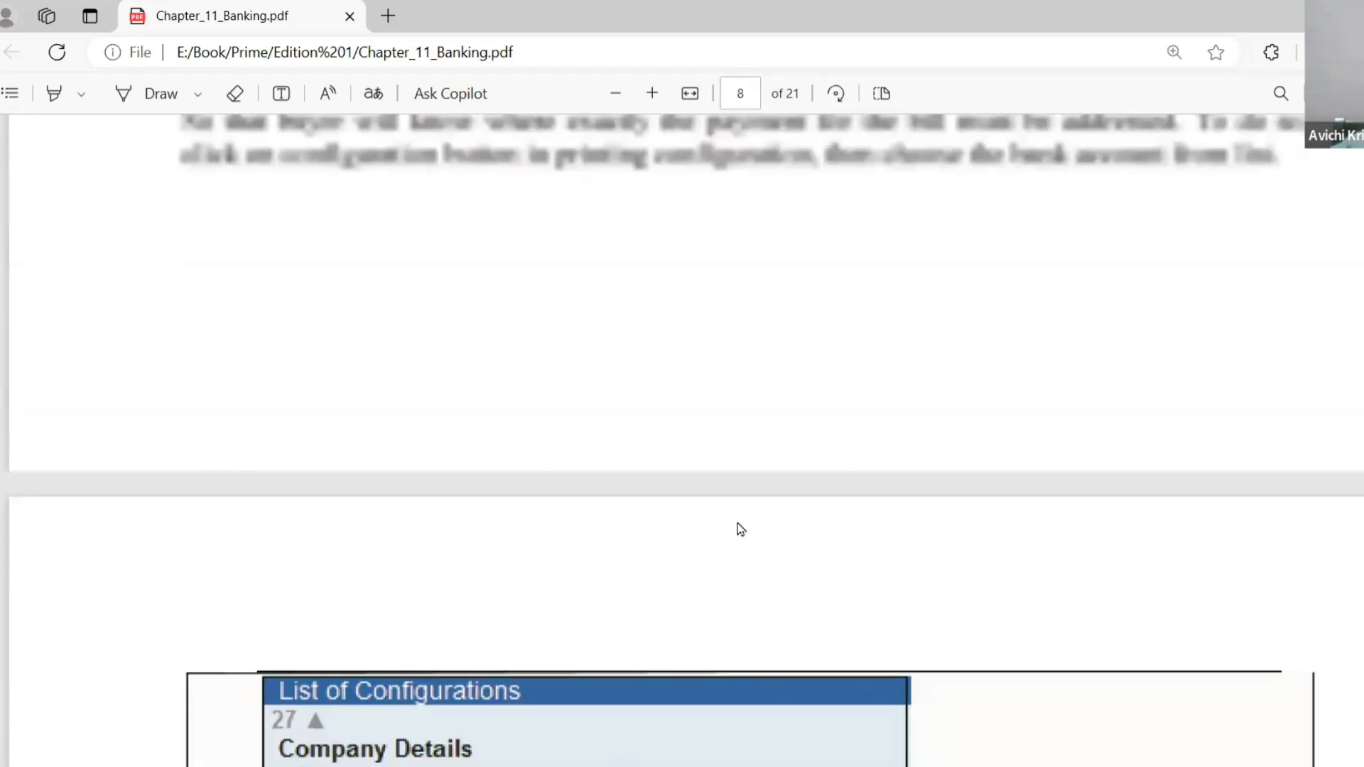
# Switch back to TallyPrime, leave the contra voucher and start a new sales voucher.
pyautogui.hotkey('alt', 'Tab')
pyautogui.press('Escape')
pyautogui.press('Down')
pyautogui.press('Up')
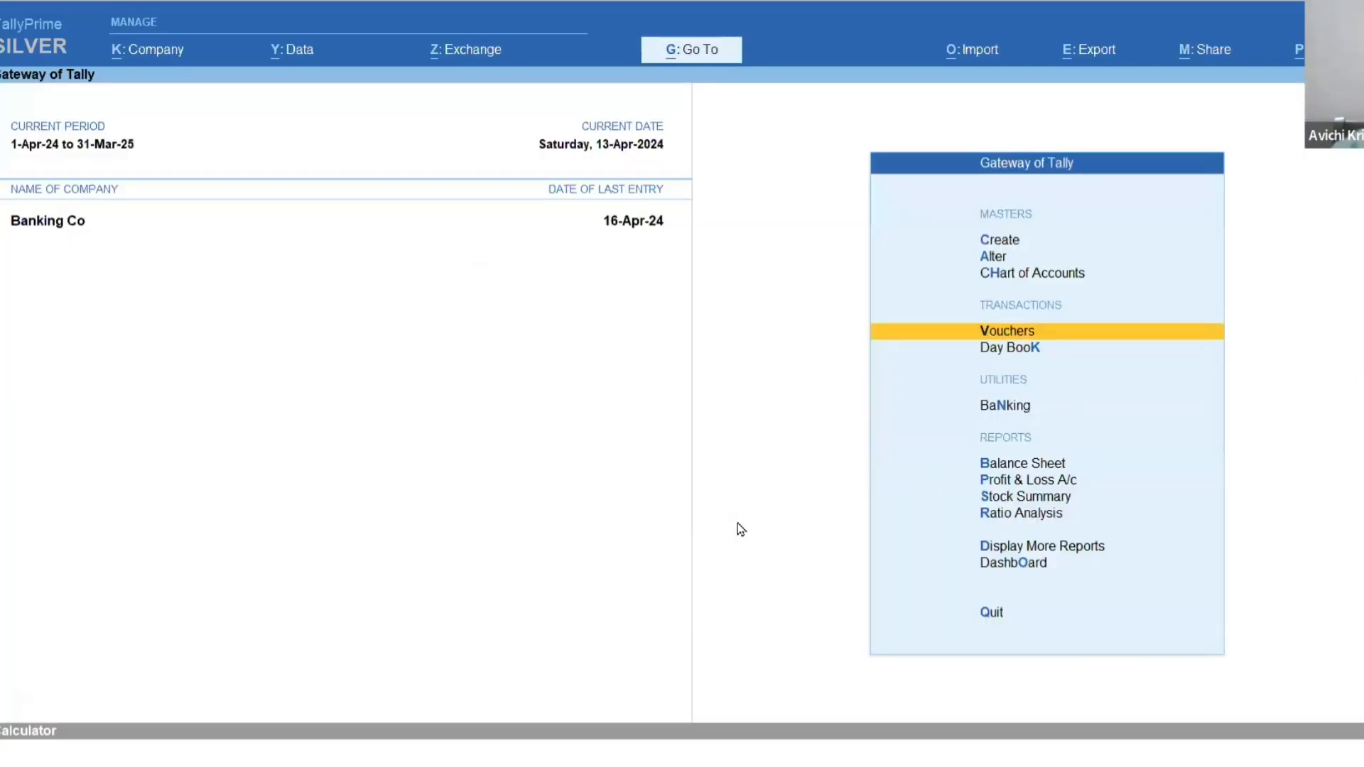
pyautogui.press('Return')
pyautogui.press('F8')
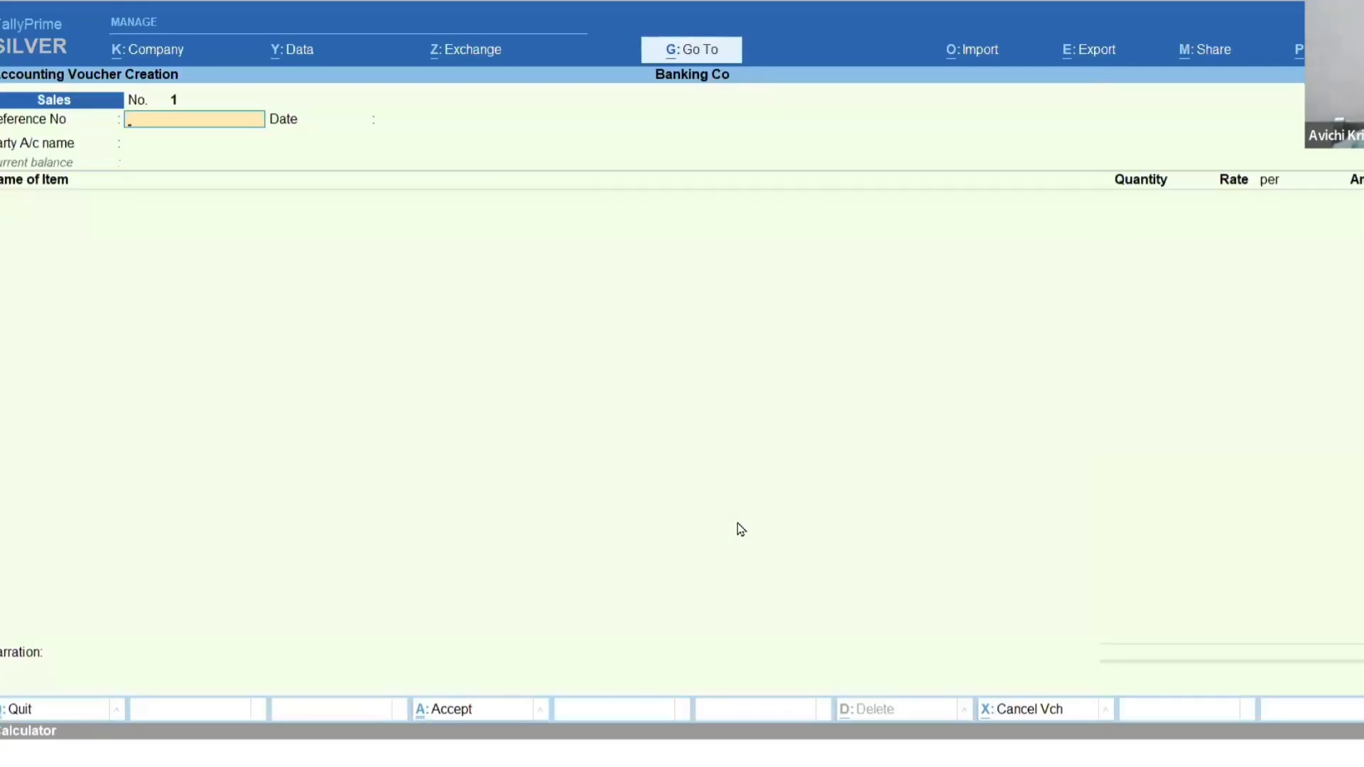
# Choose Kumar and Co as the sales voucher's party, leaving the reference number blank and accepting the default party details.
pyautogui.press('Return')
pyautogui.press('Down')
pyautogui.press('Down')
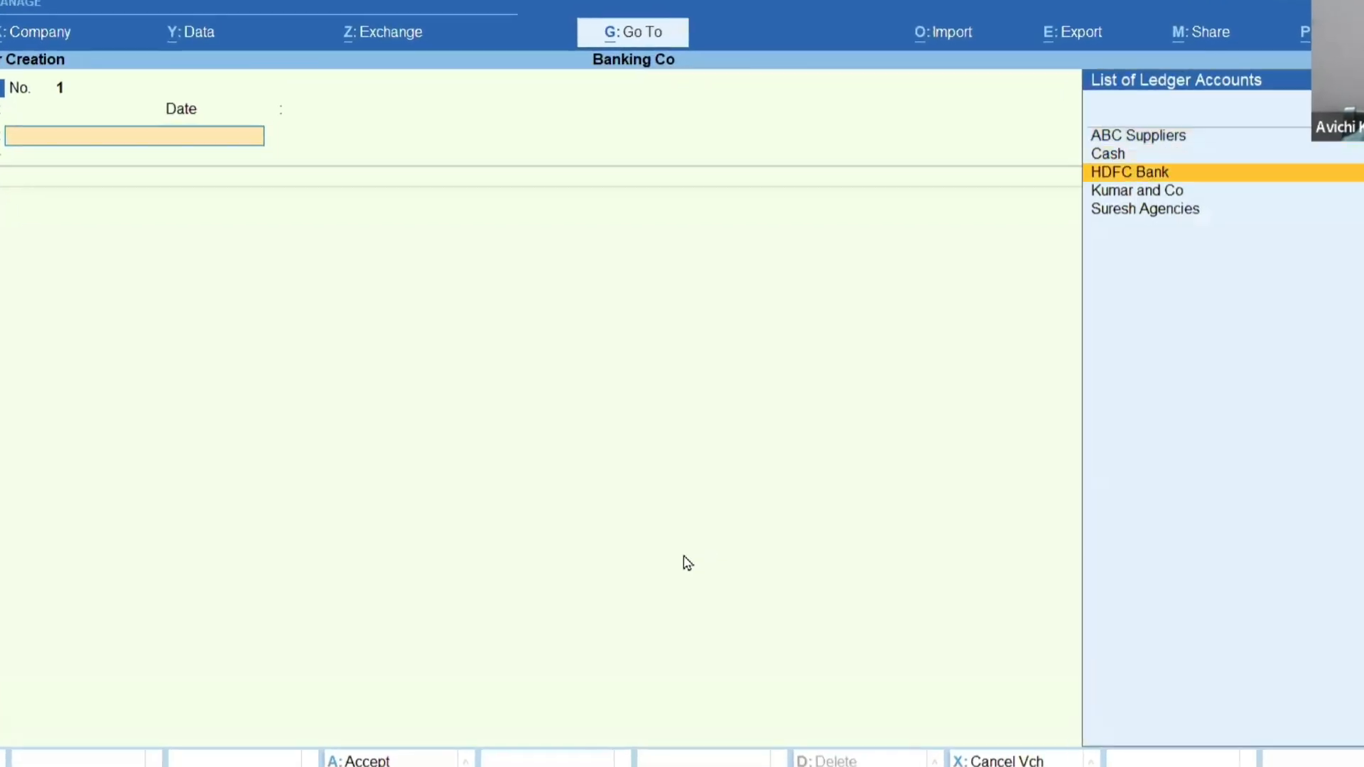
pyautogui.press('Down')
pyautogui.press('Return')
pyautogui.hotkey('ctrl', 'a')
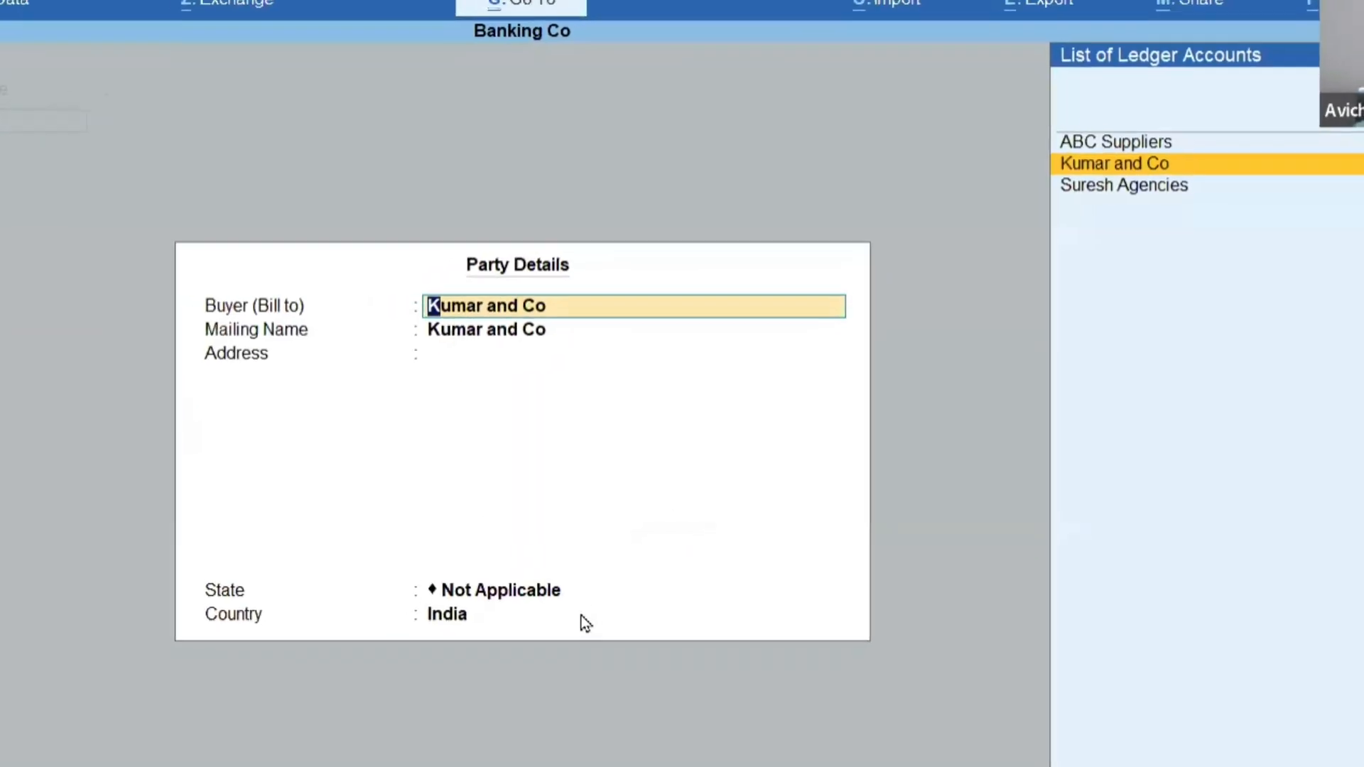
pyautogui.hotkey('ctrl', 'a')
# Create stock item A under Primary with a new simple unit of symbol No and 0 decimal places.
pyautogui.hotkey('alt', 'c')
pyautogui.write('A')
pyautogui.press('Return')
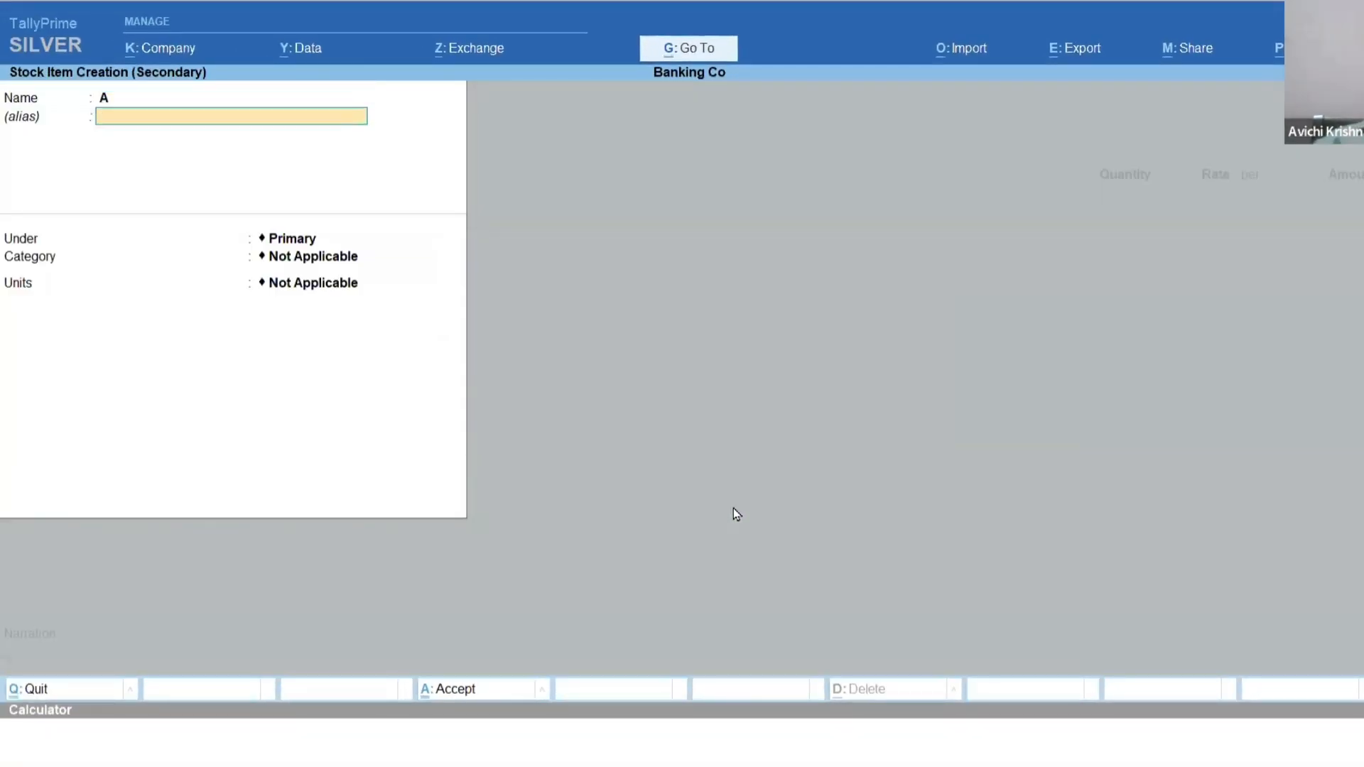
pyautogui.press('Return')
pyautogui.press('Return')
pyautogui.press('Return')
pyautogui.hotkey('alt', 'c')
pyautogui.write('N')
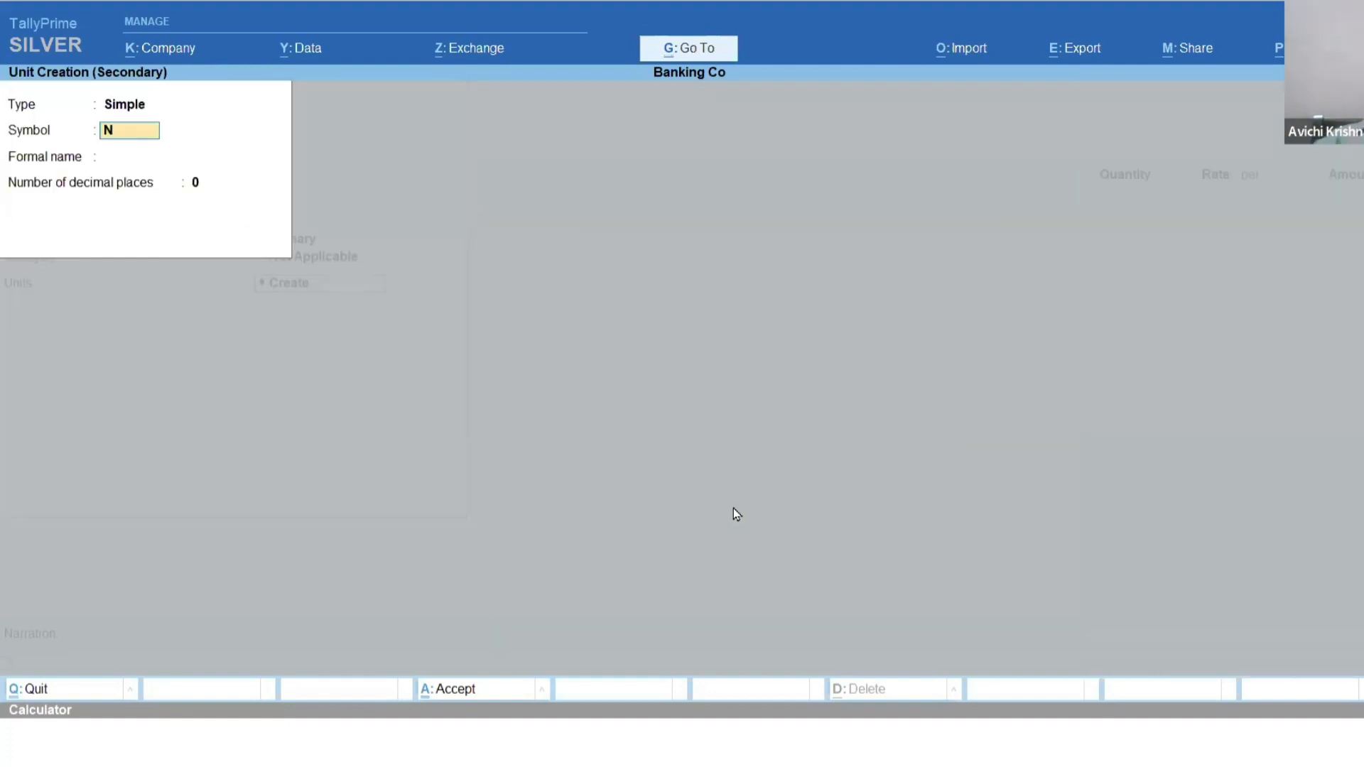
pyautogui.write('o')
pyautogui.press('Return')
pyautogui.hotkey('ctrl', 'a')
pyautogui.hotkey('ctrl', 'a')
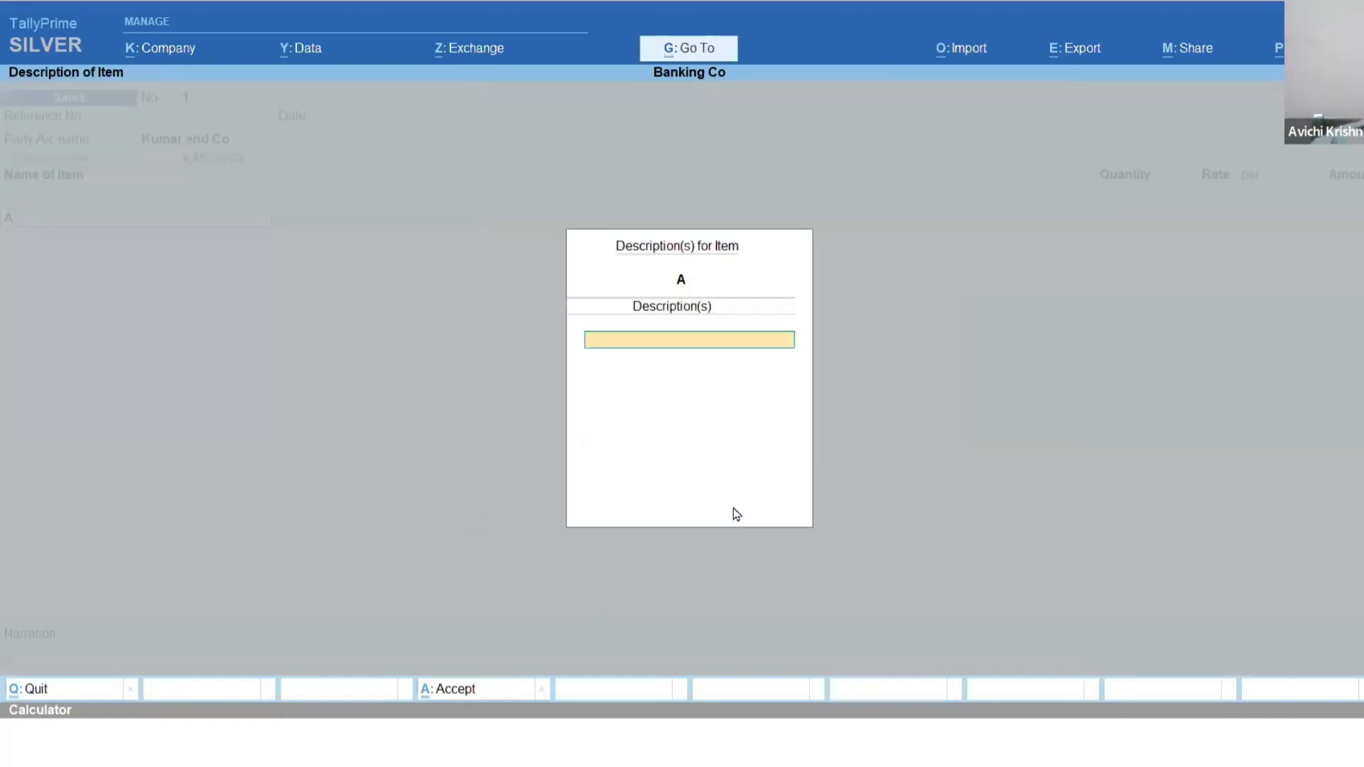
# Enter item A with a blank description, a quantity of 100 No and a rate of 100.00 per No.
pyautogui.press('Return')
pyautogui.press('Return')
pyautogui.write('1000')
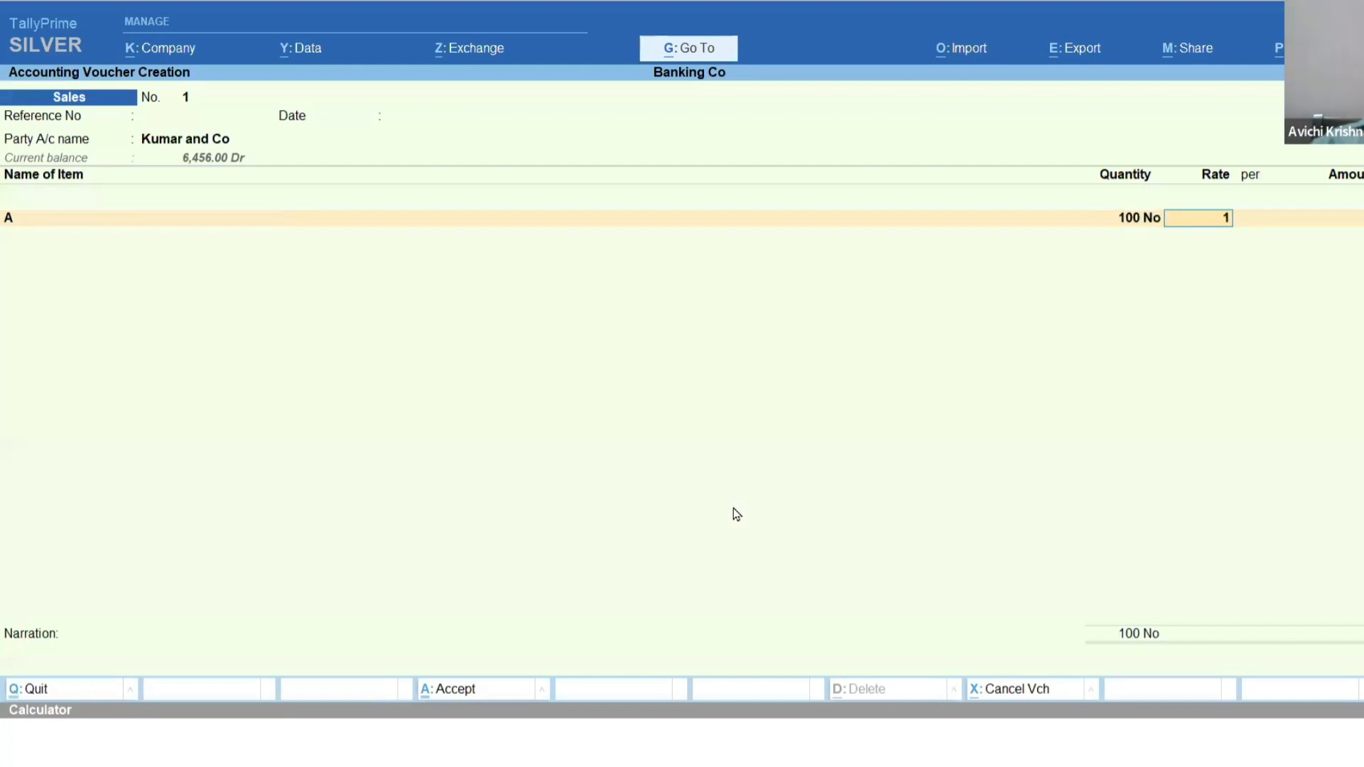
pyautogui.press('BackSpace')
pyautogui.press('Return')
pyautogui.press('Return')
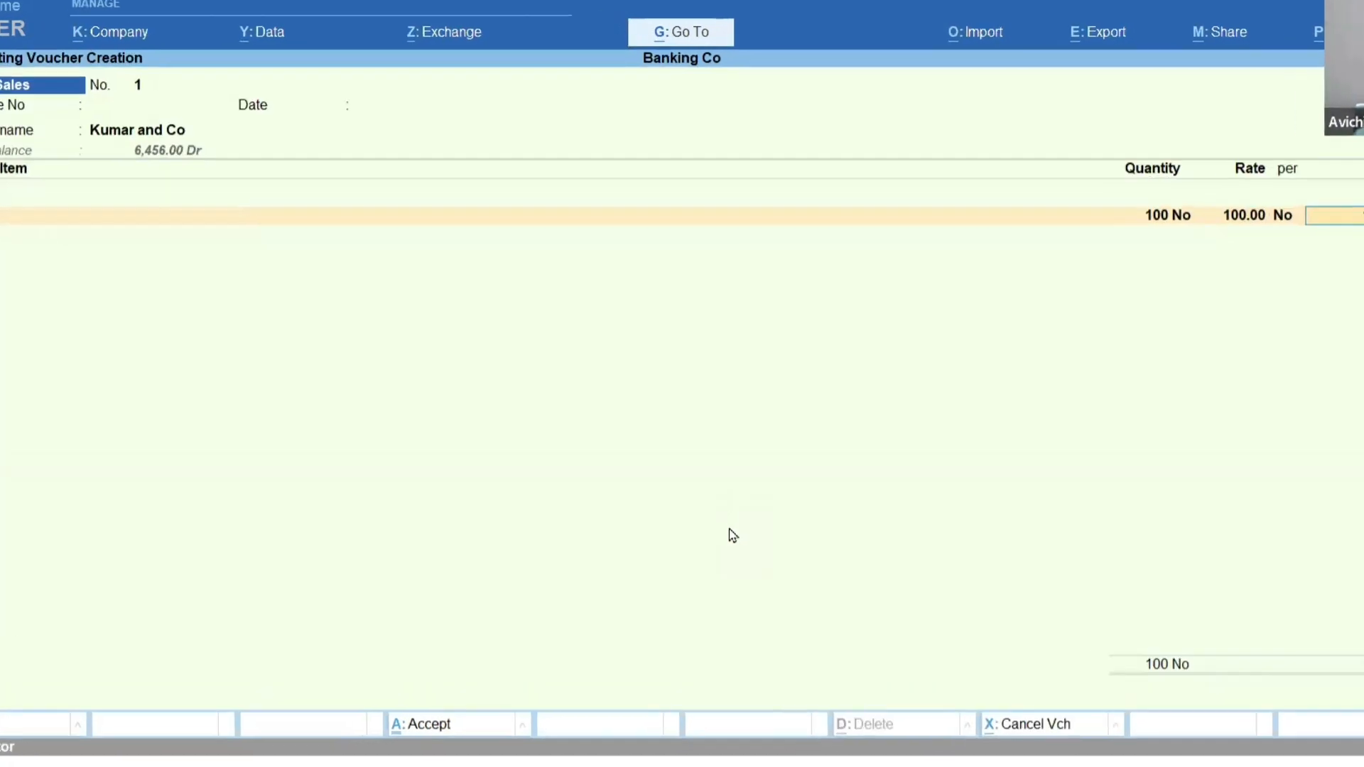
pyautogui.press('Return')
# Create a ledger named Sales under Sales Accounts and allocate item A's amount to it.
pyautogui.hotkey('alt', 'c')
pyautogui.write('Sa;')
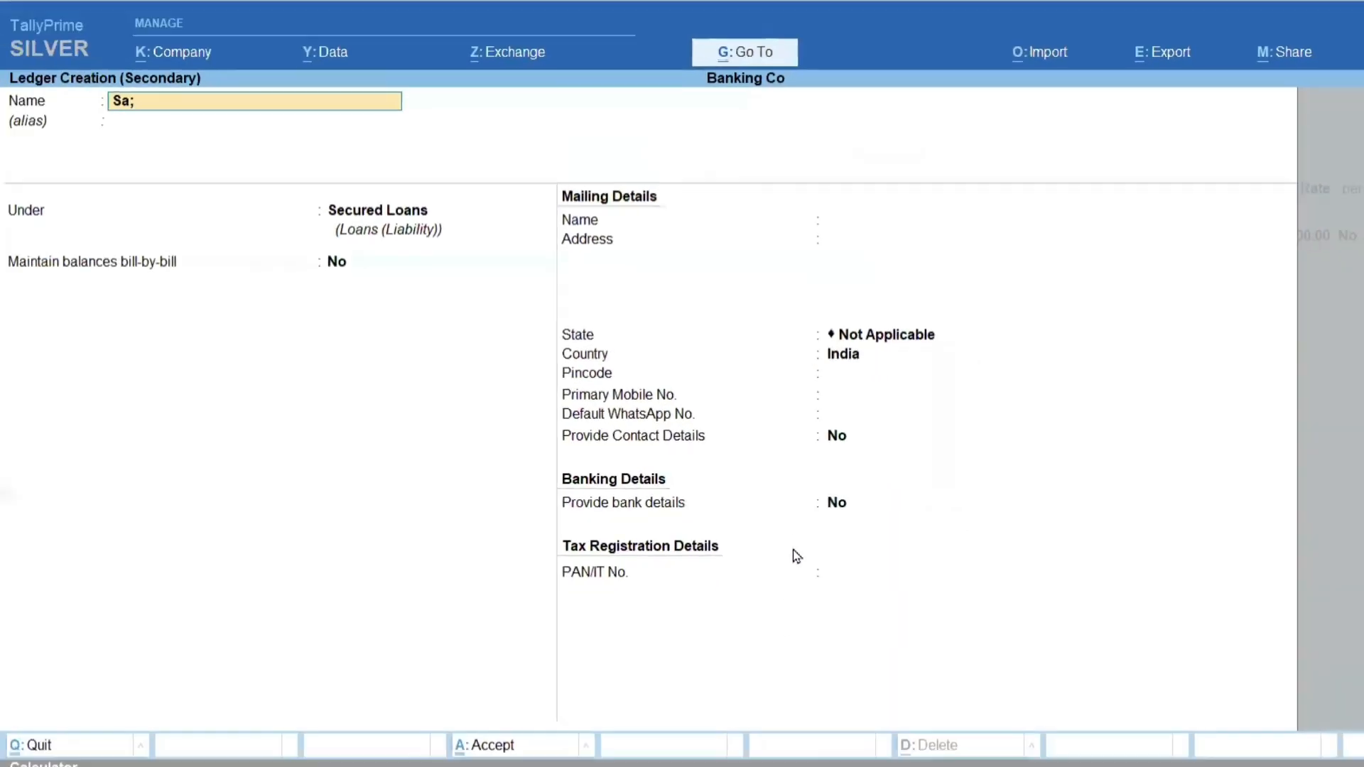
pyautogui.press('Return')
pyautogui.press('Return')
pyautogui.write('Sa')
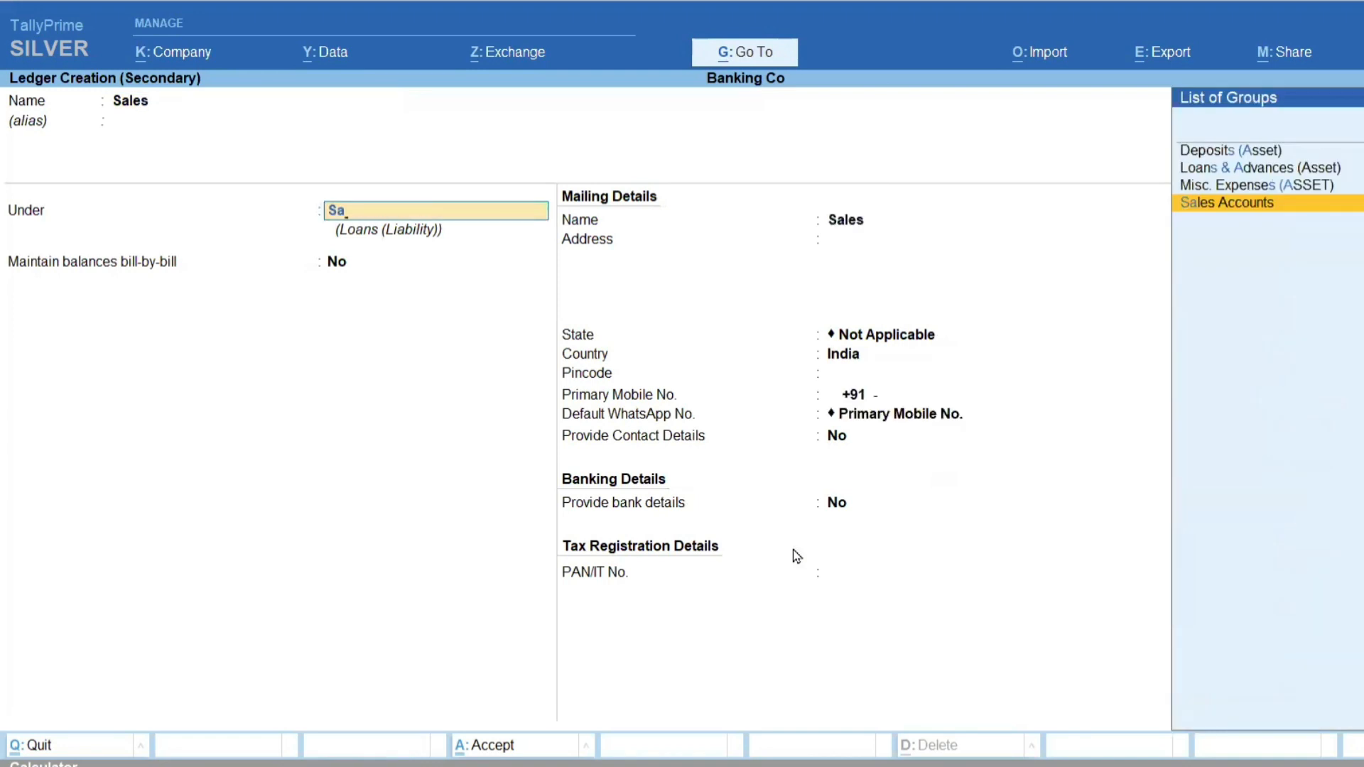
pyautogui.press('Return')
pyautogui.hotkey('ctrl', 'a')
pyautogui.press('Return')
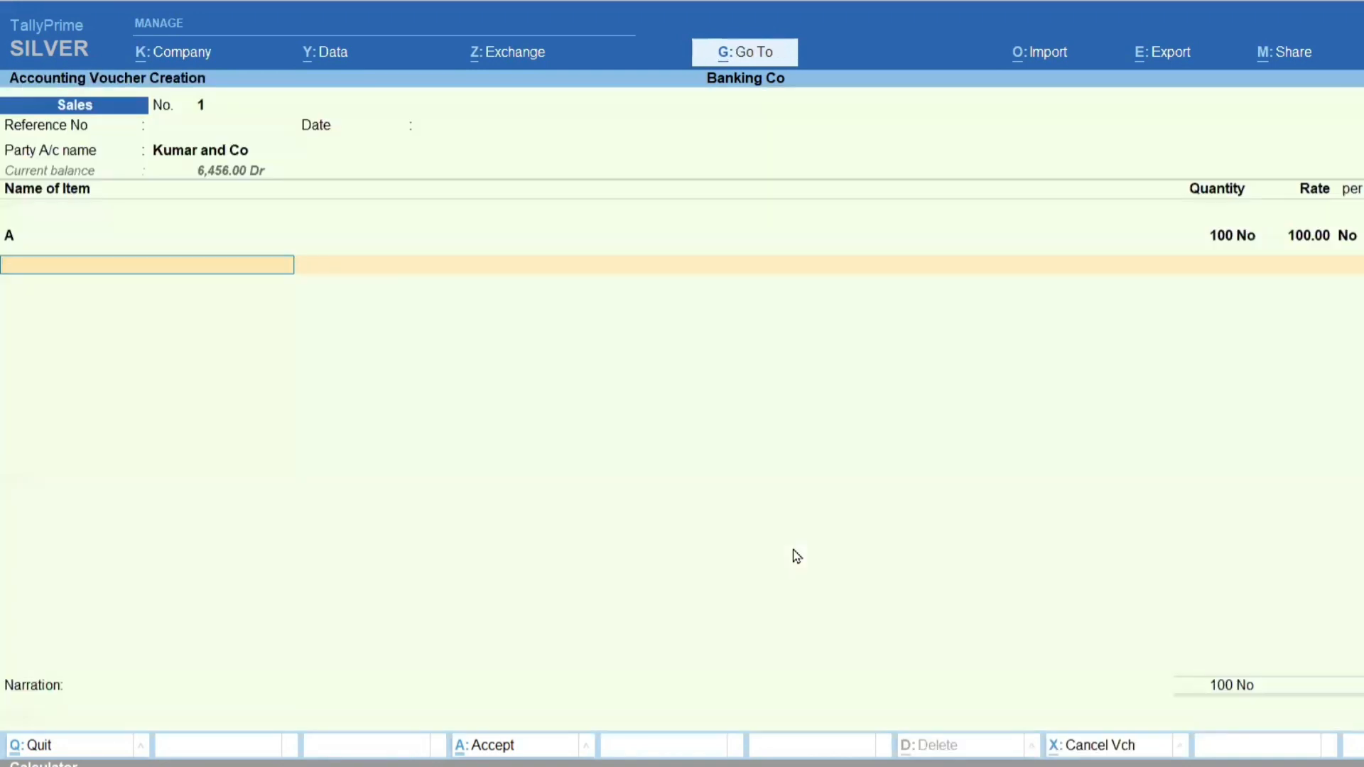
# End the item list, accept New Ref 1 as the bill-wise reference for Kumar and Co, and save the sales voucher.
pyautogui.press('Return')
pyautogui.press('Return')
pyautogui.press('Return')
pyautogui.press('Return')
pyautogui.press('Return')
pyautogui.press('Return')
pyautogui.press('Return')
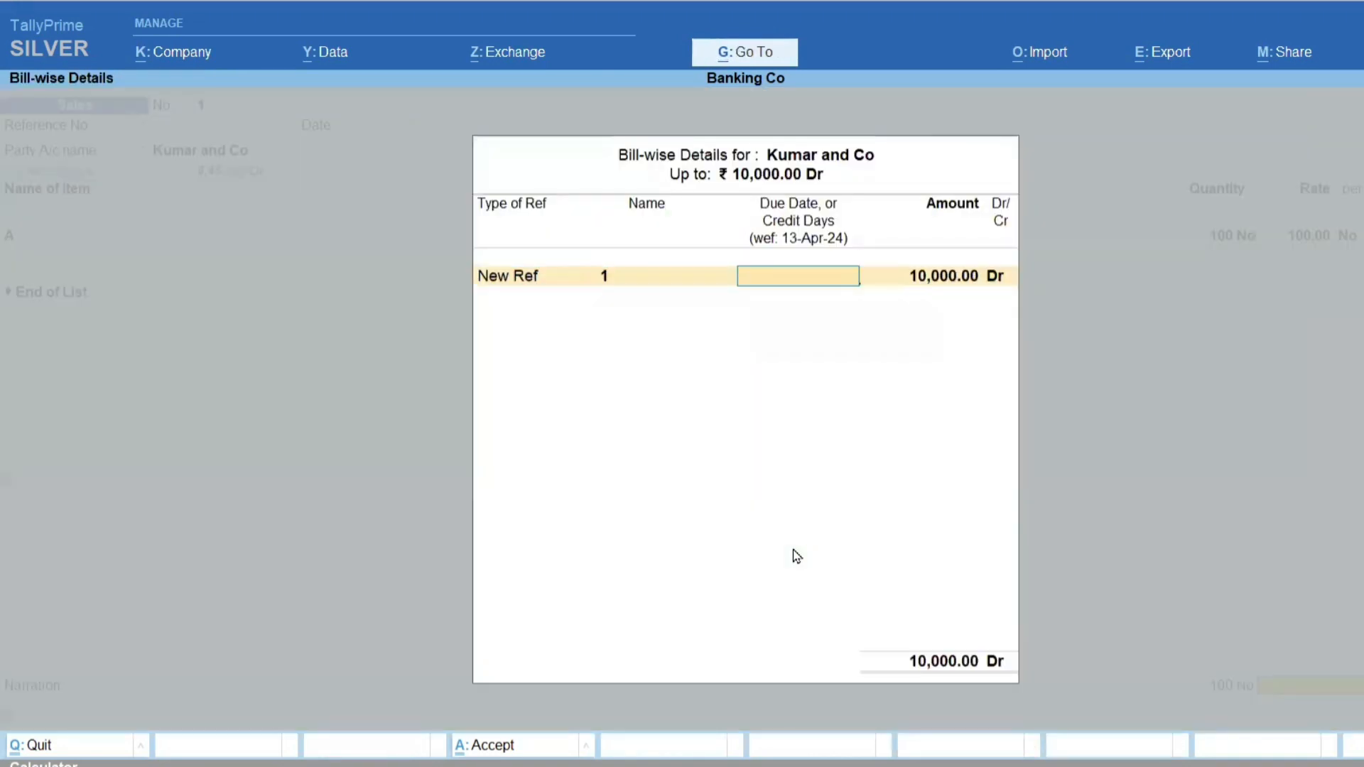
pyautogui.press('Return')
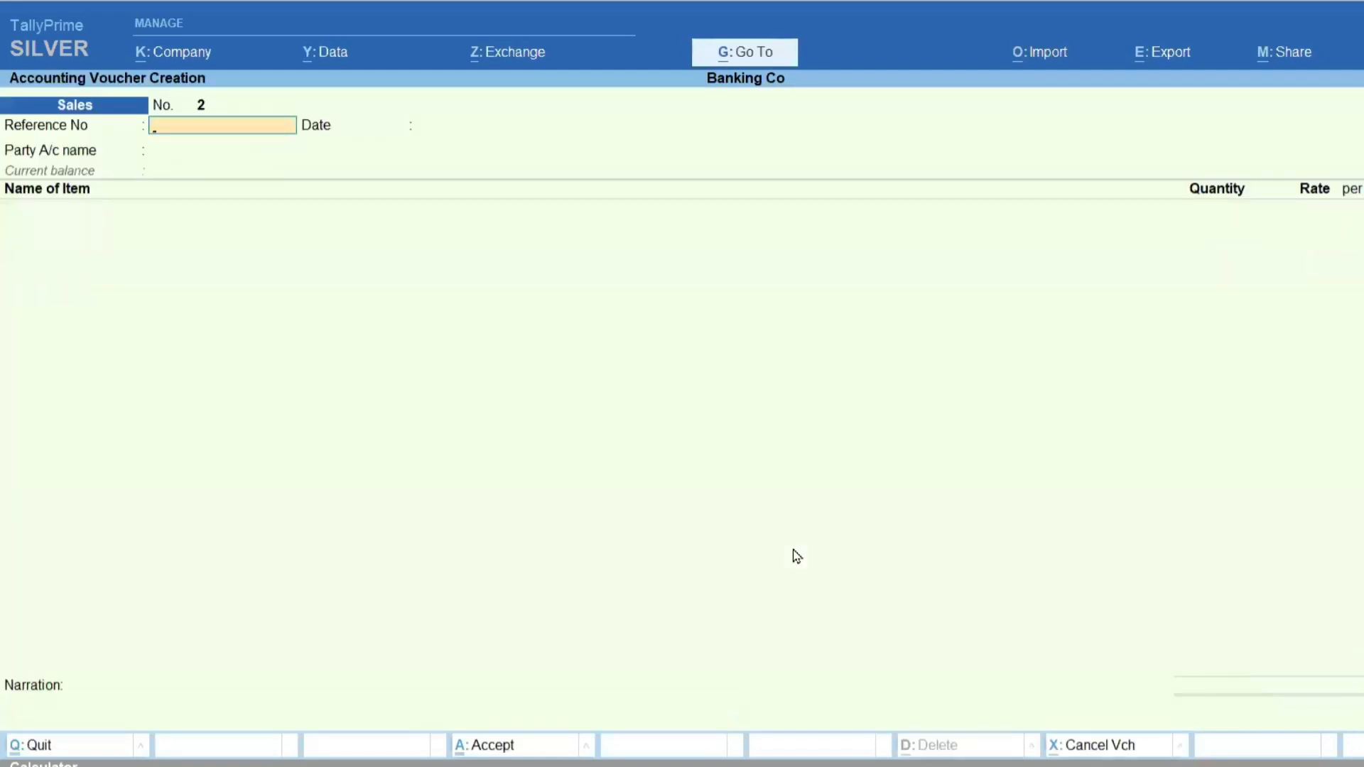
# Reopen the saved Kumar and Co sales voucher for printing and configure the invoice to show bank details.
pyautogui.press('pageup')
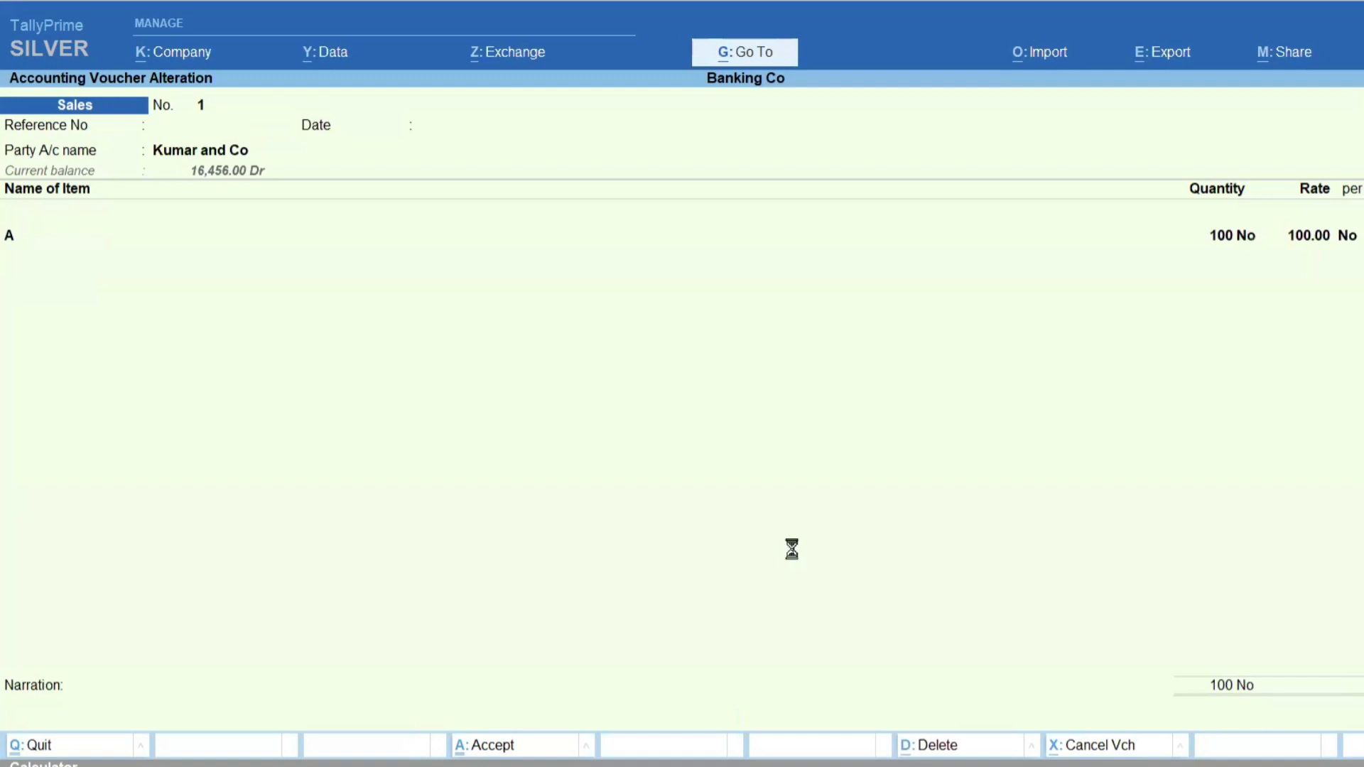
pyautogui.hotkey('ctrl', 'p')
pyautogui.click(639, 493)
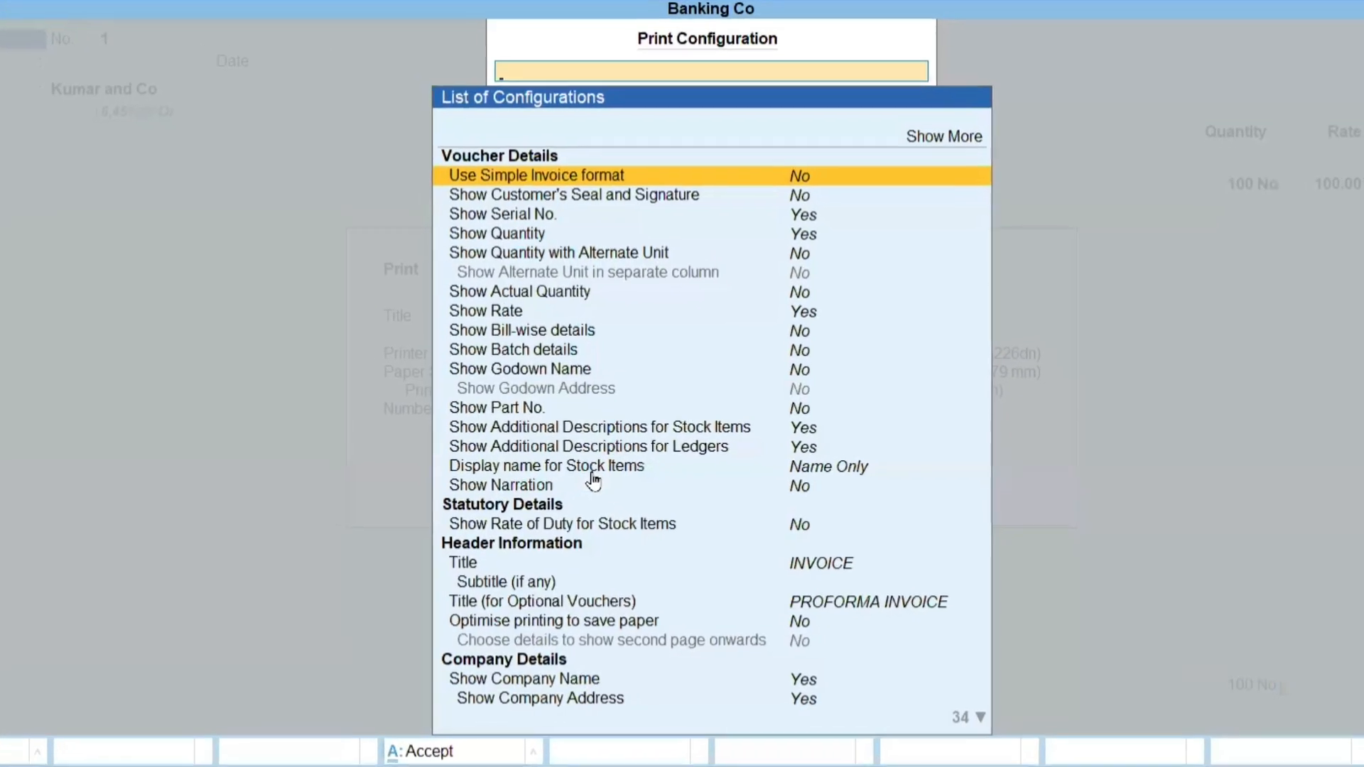
pyautogui.press('Down')
pyautogui.press('Down')
pyautogui.press('Down')
pyautogui.press('Down')
pyautogui.press('Down')
pyautogui.press('Down')
pyautogui.press('Down')
pyautogui.press('Down')
pyautogui.press('Down')
pyautogui.press('Down')
pyautogui.press('Down')
pyautogui.press('Down')
pyautogui.press('Down')
pyautogui.press('Down')
pyautogui.press('Down')
pyautogui.press('Down')
pyautogui.press('Down')
pyautogui.press('Down')
pyautogui.press('pagedown')
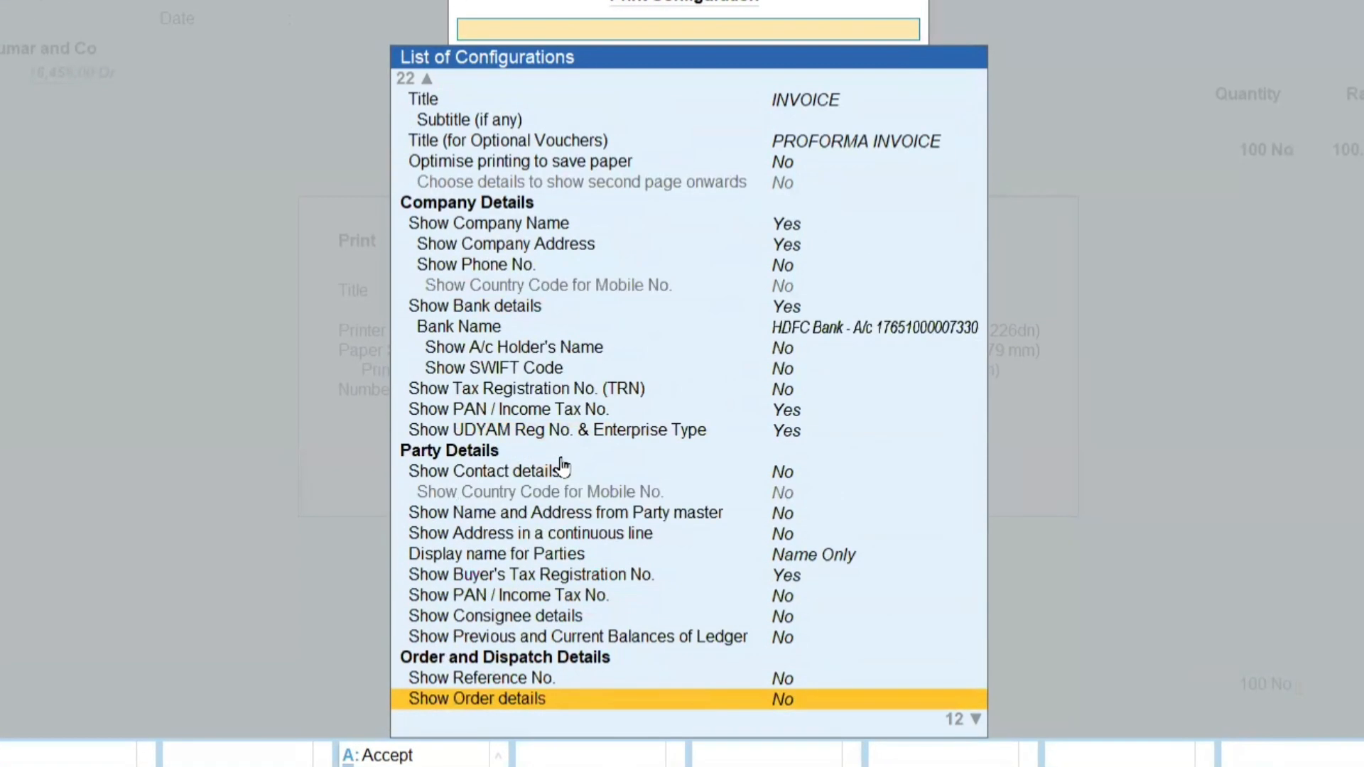
pyautogui.press('Up')
pyautogui.press('Up')
pyautogui.press('Up')
pyautogui.press('Up')
pyautogui.press('Up')
pyautogui.press('Up')
pyautogui.press('Up')
pyautogui.press('Up')
pyautogui.press('Up')
pyautogui.press('Up')
pyautogui.press('Up')
pyautogui.press('Up')
pyautogui.press('Up')
pyautogui.press('Up')
pyautogui.press('Up')
pyautogui.press('Up')
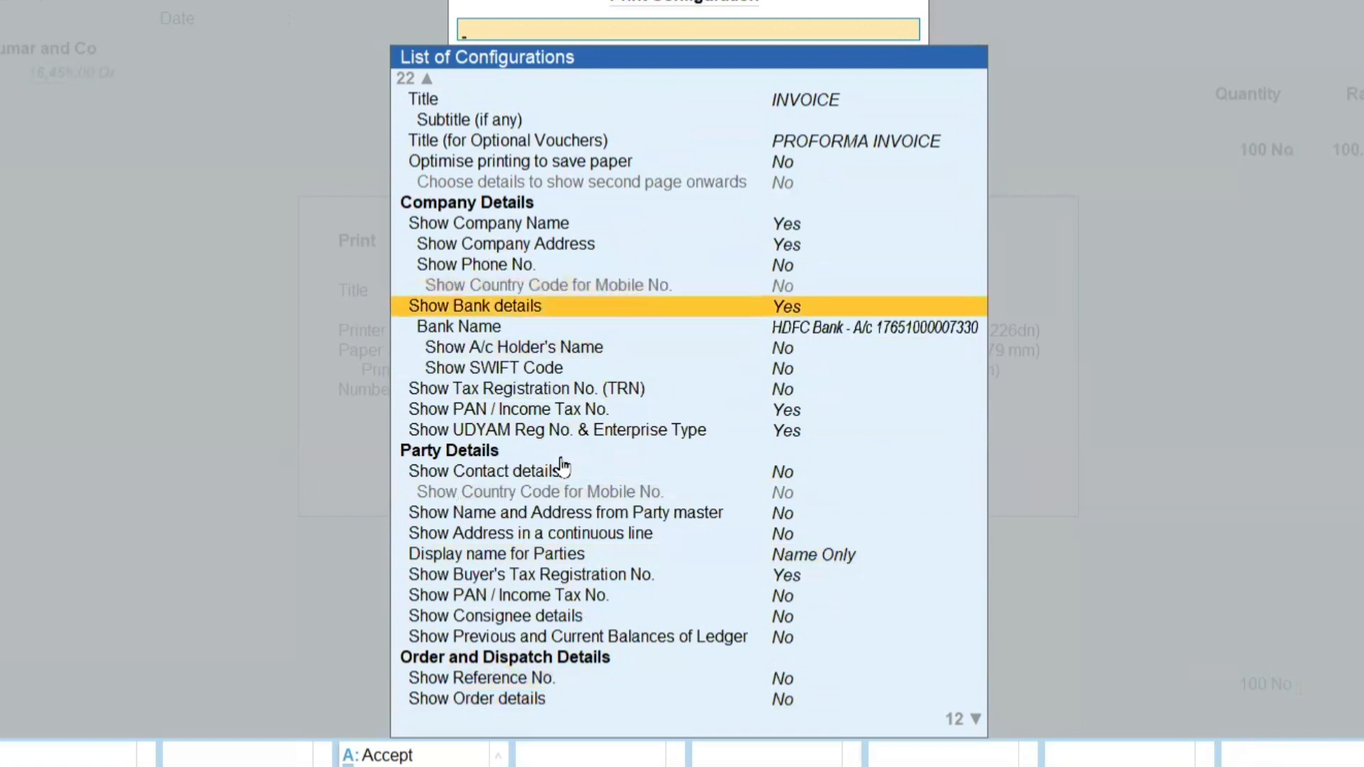
pyautogui.press('Return')
pyautogui.press('Return')
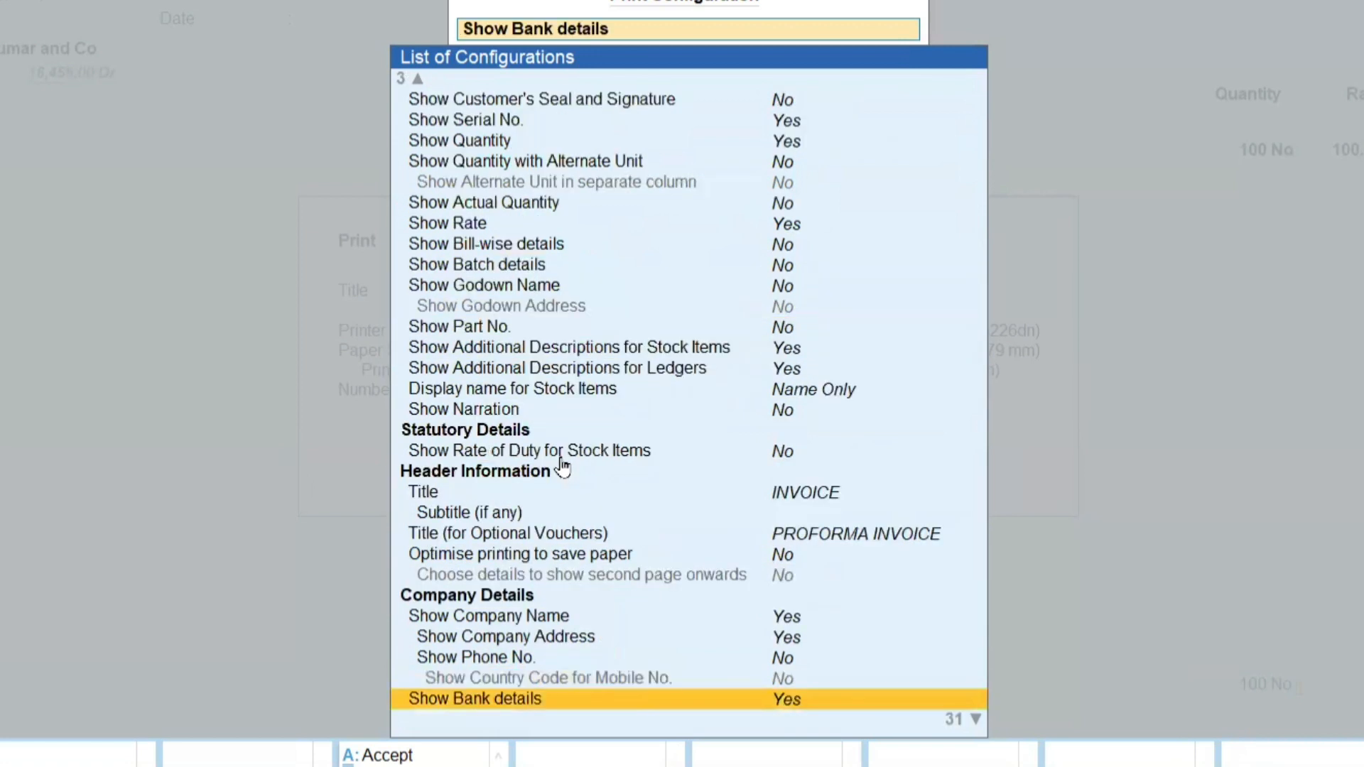
# Set the Bank Name under Company Details to HDFC Bank and leave the print configuration.
pyautogui.press('Down')
pyautogui.press('Down')
pyautogui.press('Down')
pyautogui.press('Down')
pyautogui.press('Up')
pyautogui.press('Up')
pyautogui.press('Up')
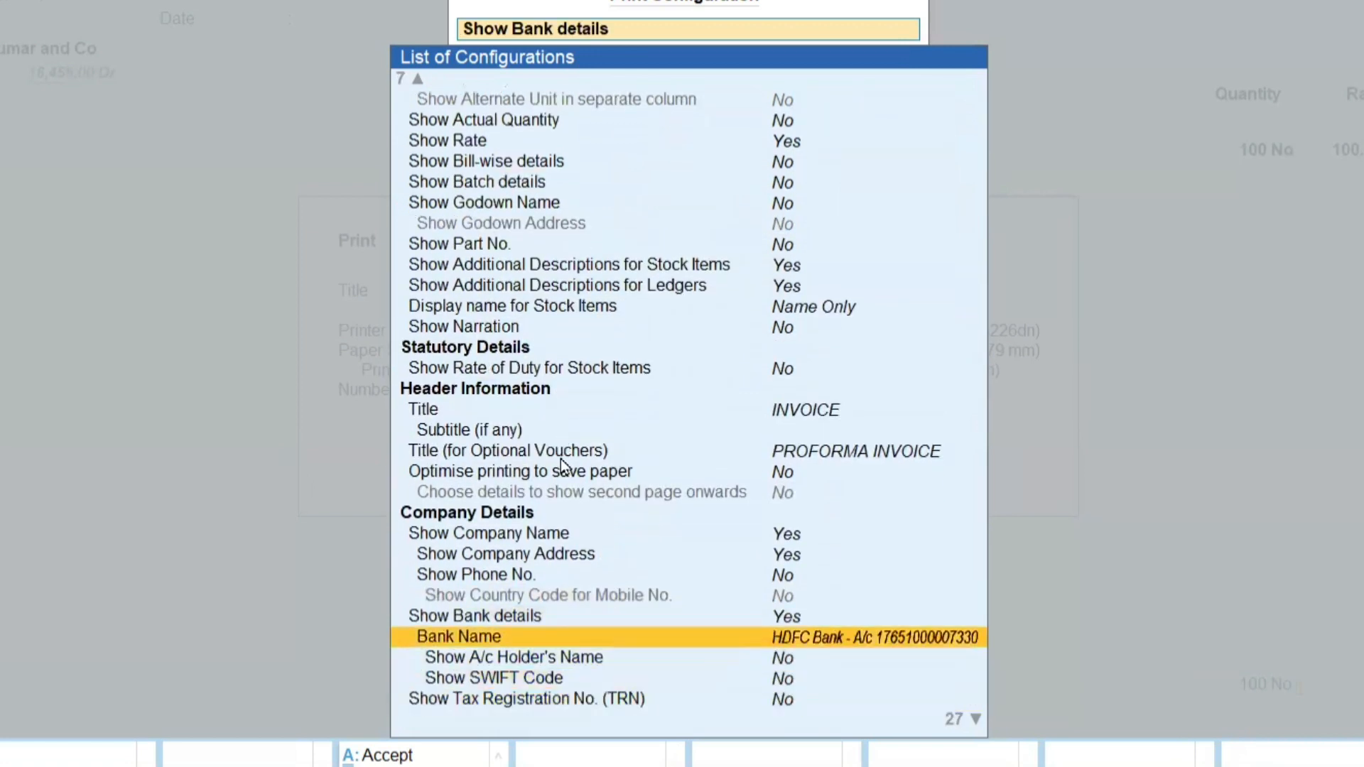
pyautogui.press('Return')
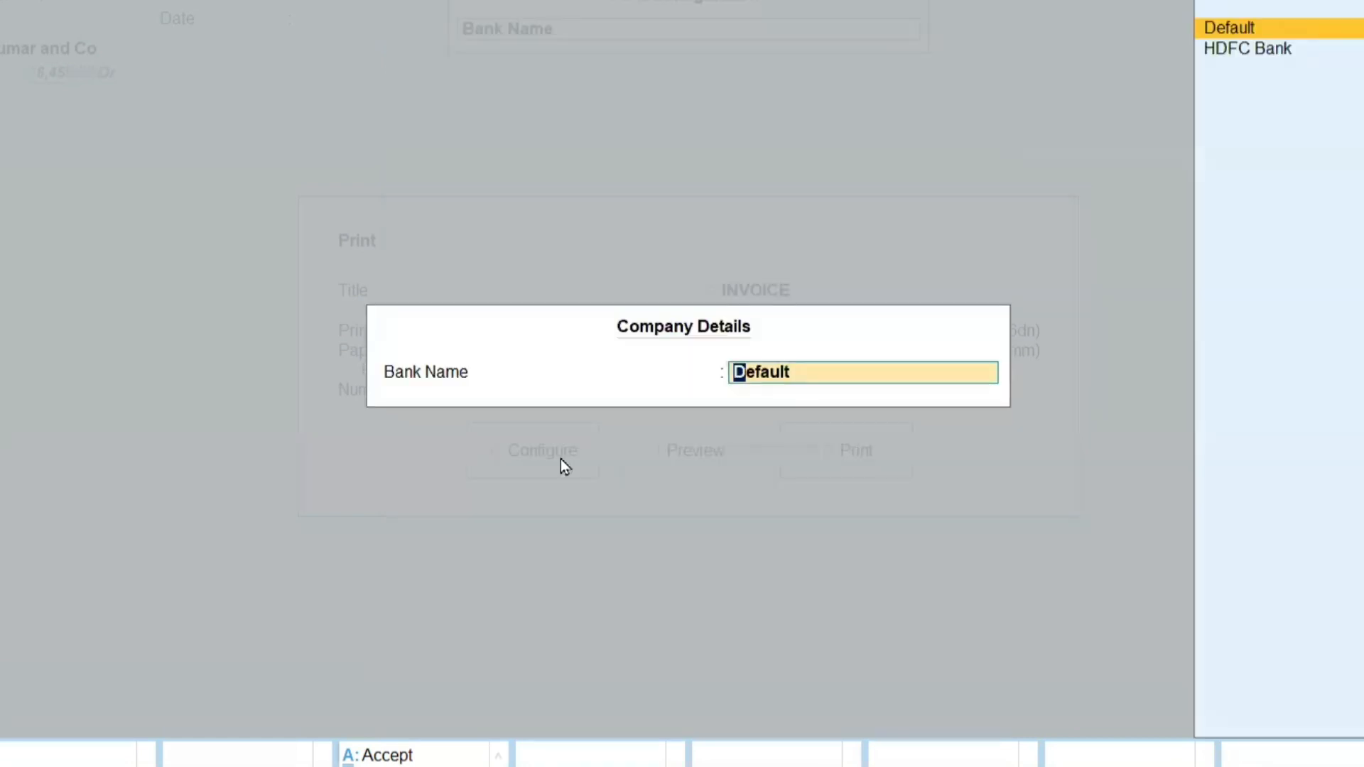
pyautogui.press('Down')
pyautogui.press('Return')
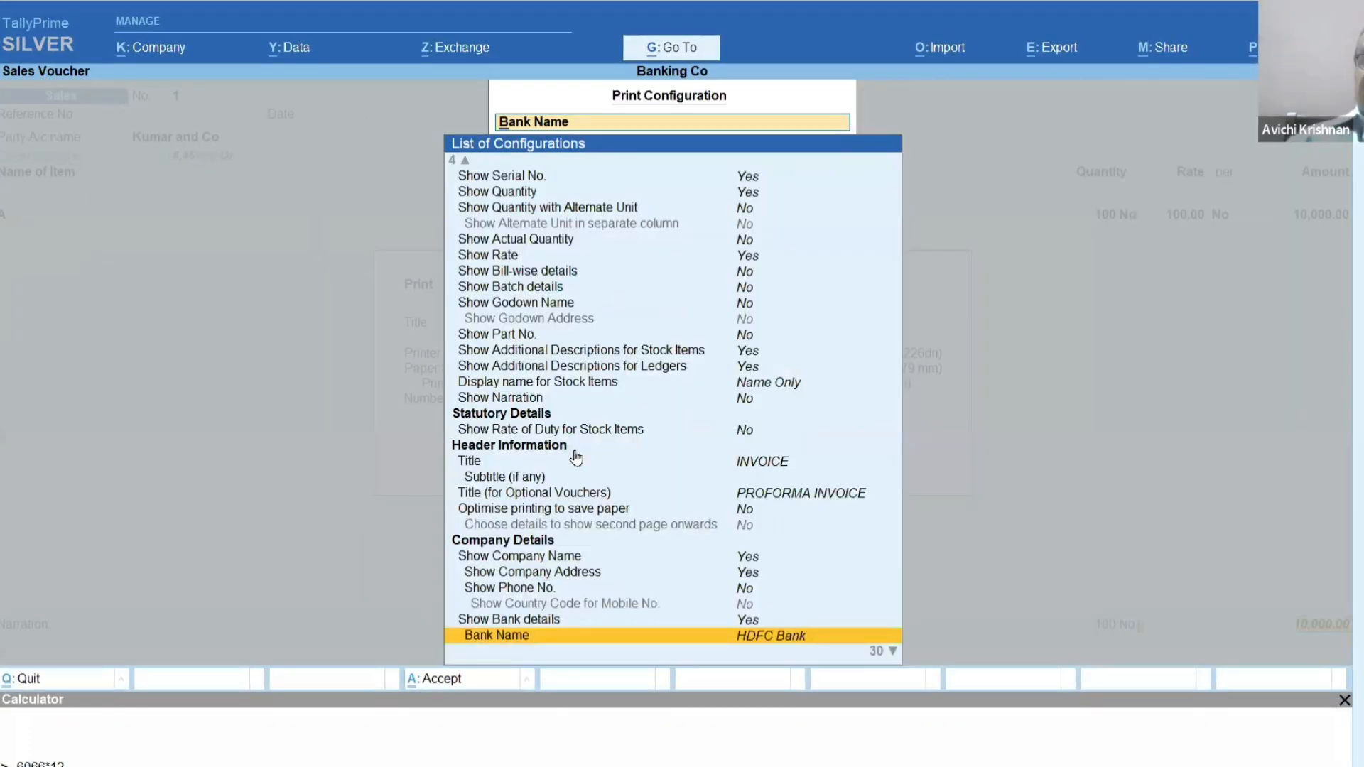
pyautogui.press('Escape')
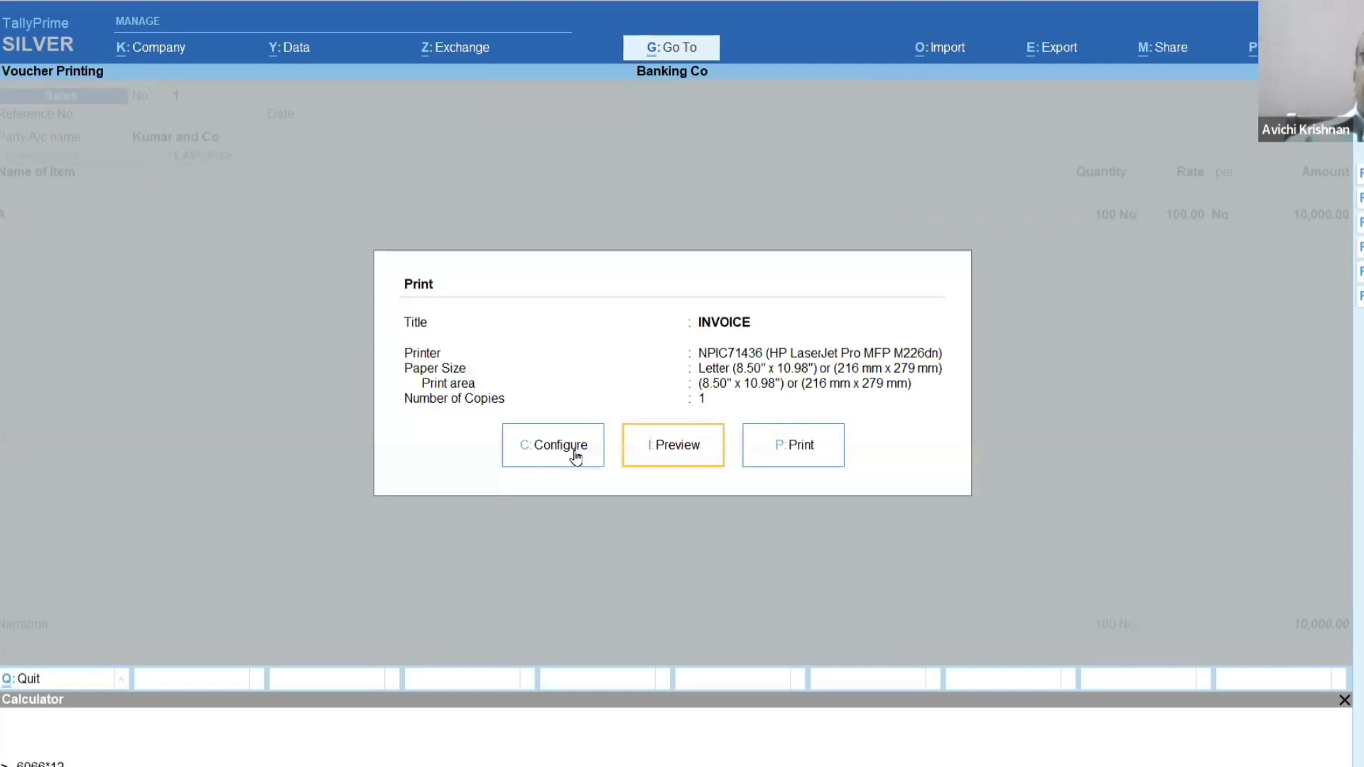
# Preview the invoice and examine the company's bank details near its end.
pyautogui.click(647, 455)
pyautogui.click(648, 457)
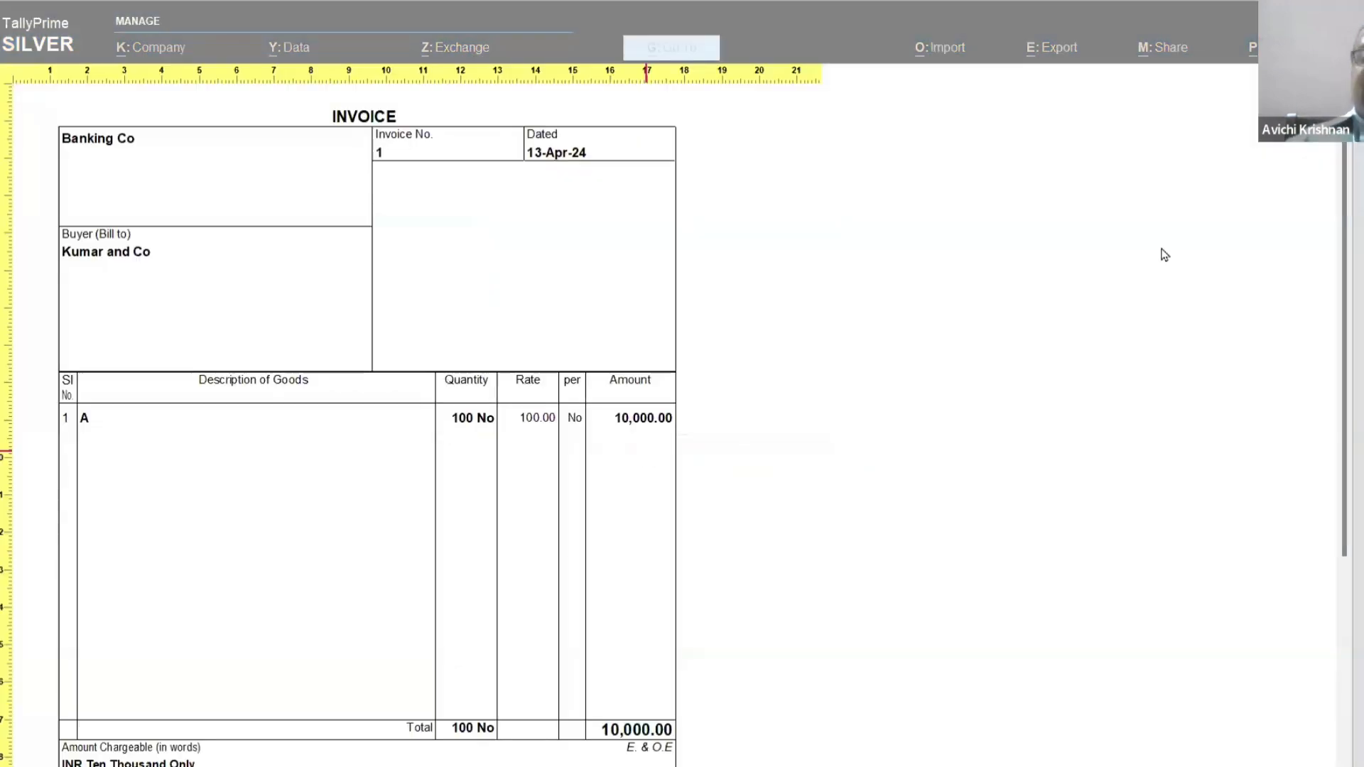
pyautogui.scroll(-5, 1069, 234)
pyautogui.scroll(-2, 1068, 232)
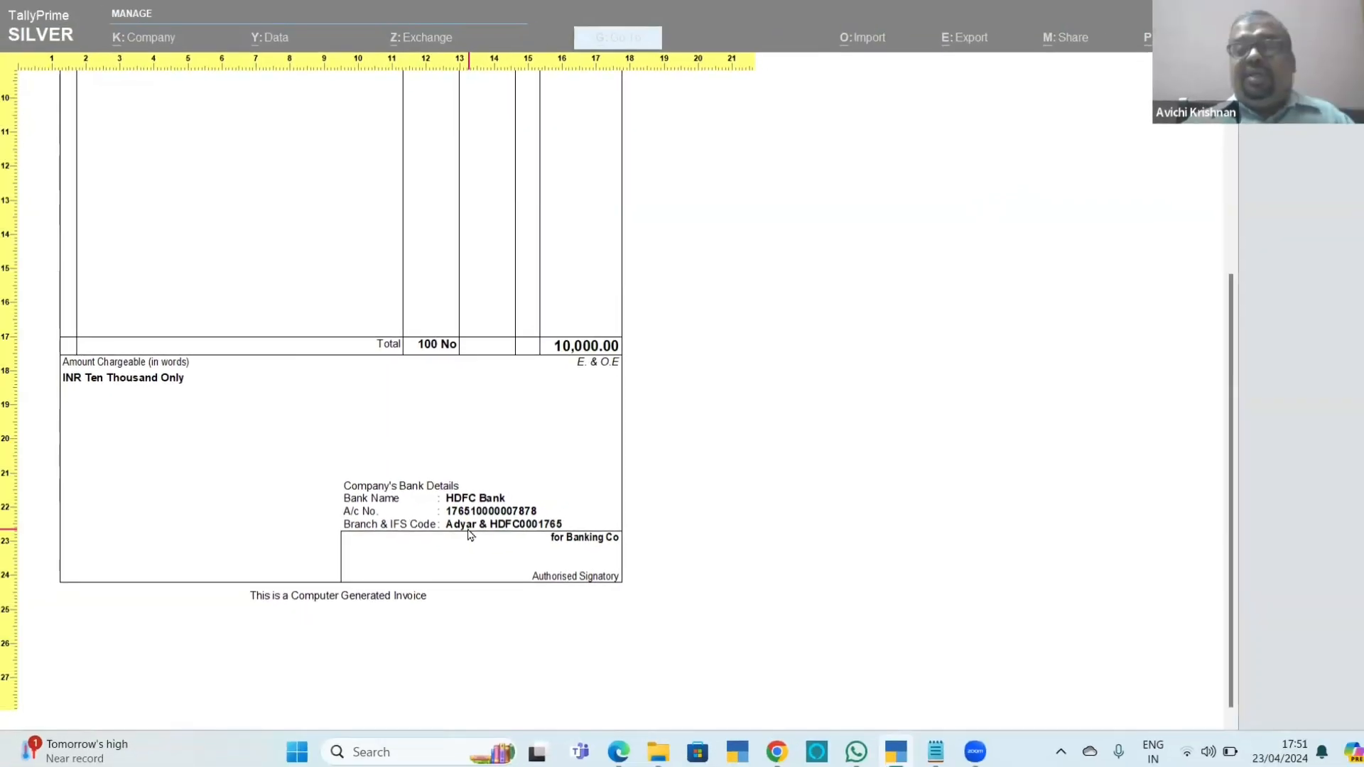
# Switch to Chapter_11_Banking.pdf in the browser and read on to section 11.5, Cheque book Management.
pyautogui.hotkey('alt', 'Tab')
pyautogui.scroll(-10, 467, 534)
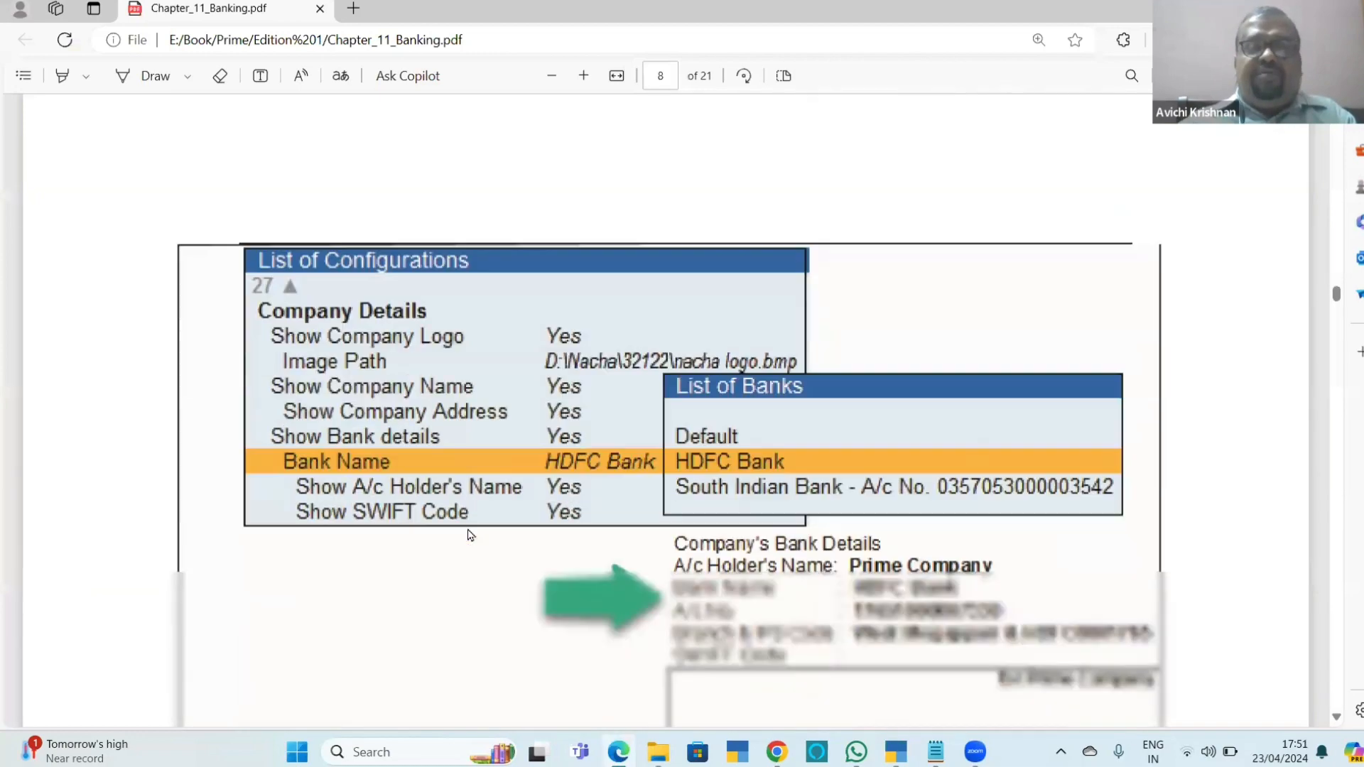
pyautogui.scroll(-5, 468, 534)
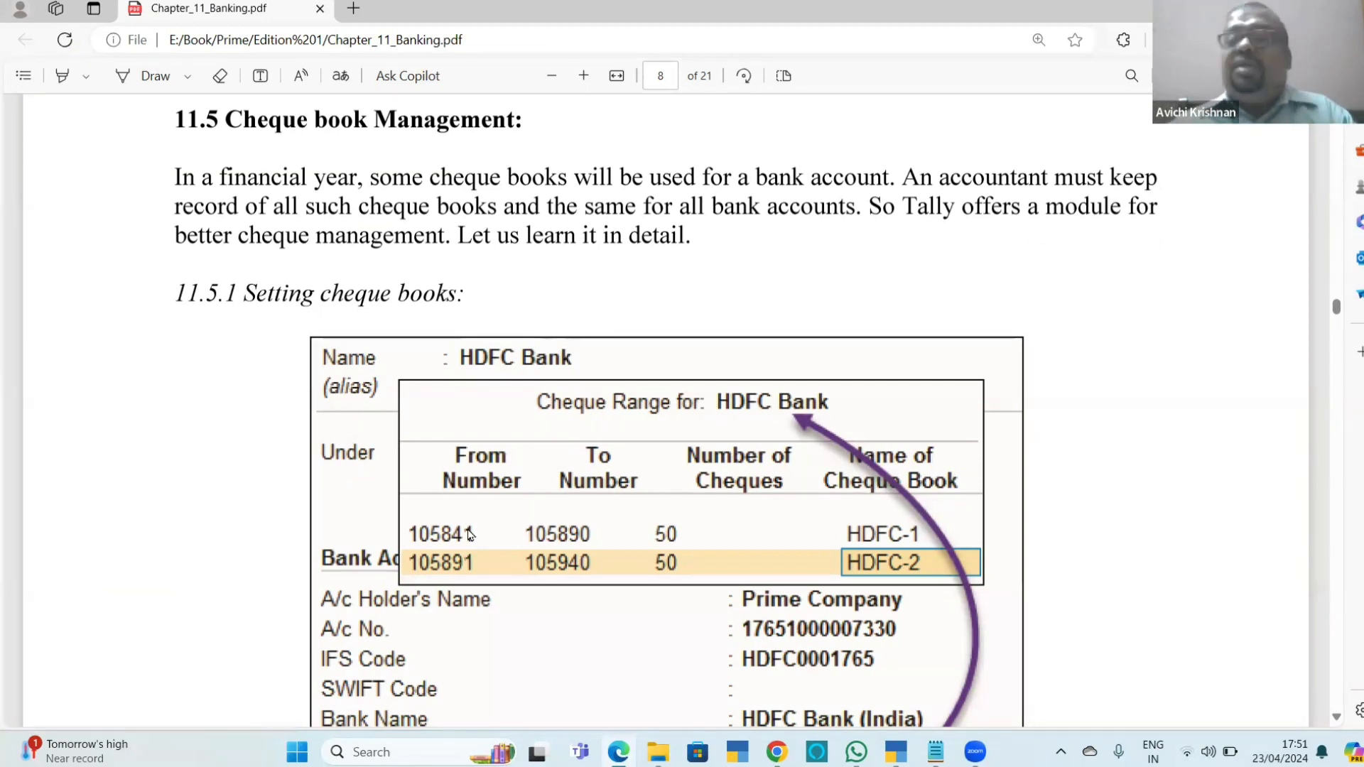
# Switch back to TallyPrime and leave the invoice preview, print dialog and sales voucher to return to Gateway of Tally.
pyautogui.hotkey('alt', 'Tab')
pyautogui.press('Escape')
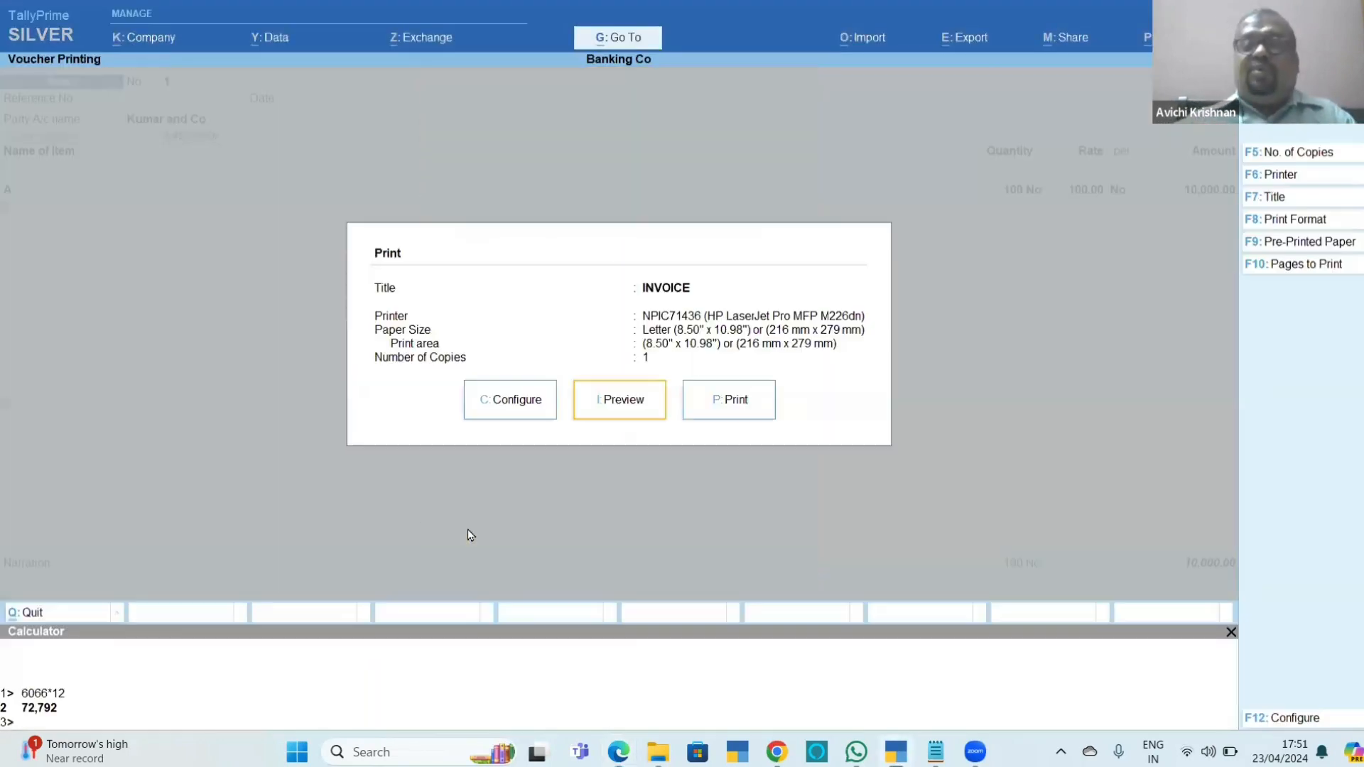
pyautogui.press('Escape')
pyautogui.press('Escape')
pyautogui.press('Return')
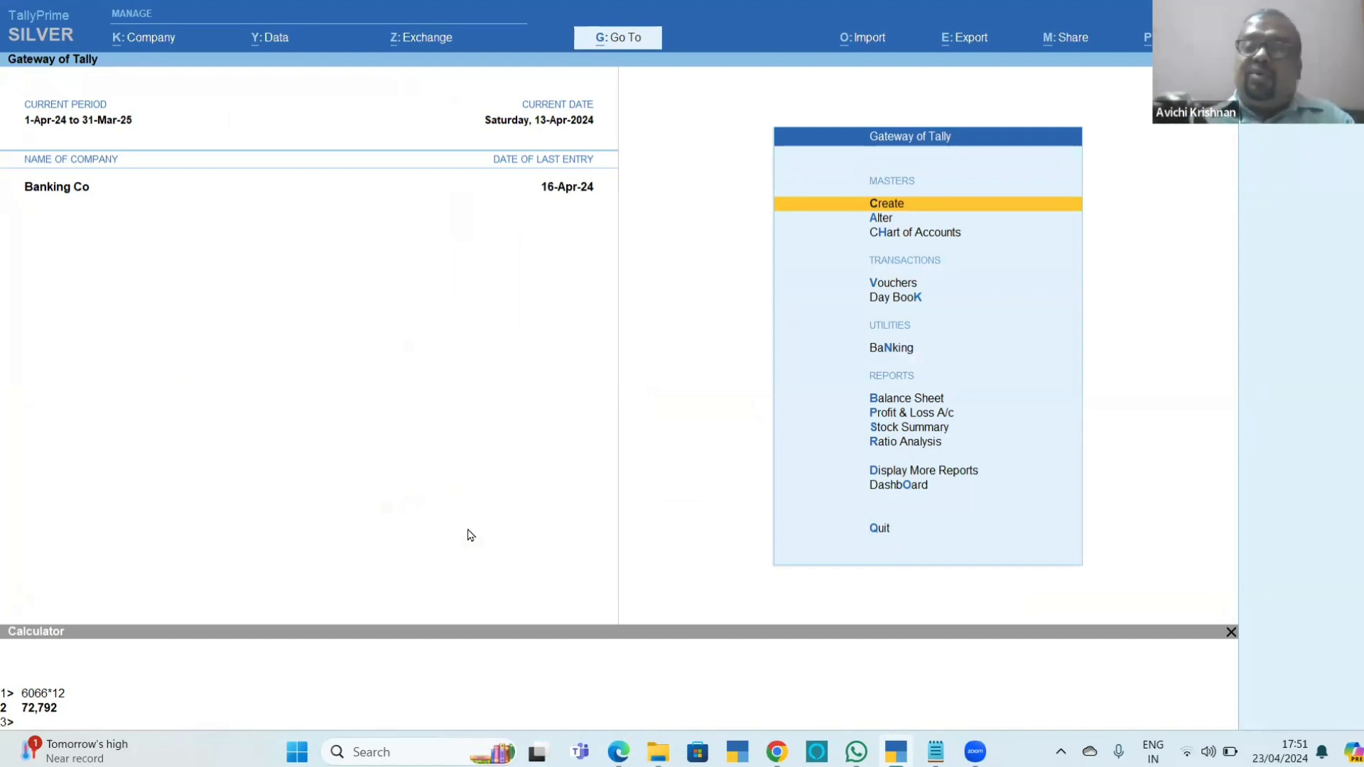
# Open the HDFC Bank ledger for alteration and set Set/Alter range for Cheque Books to Yes.
pyautogui.press('Down')
pyautogui.press('Return')
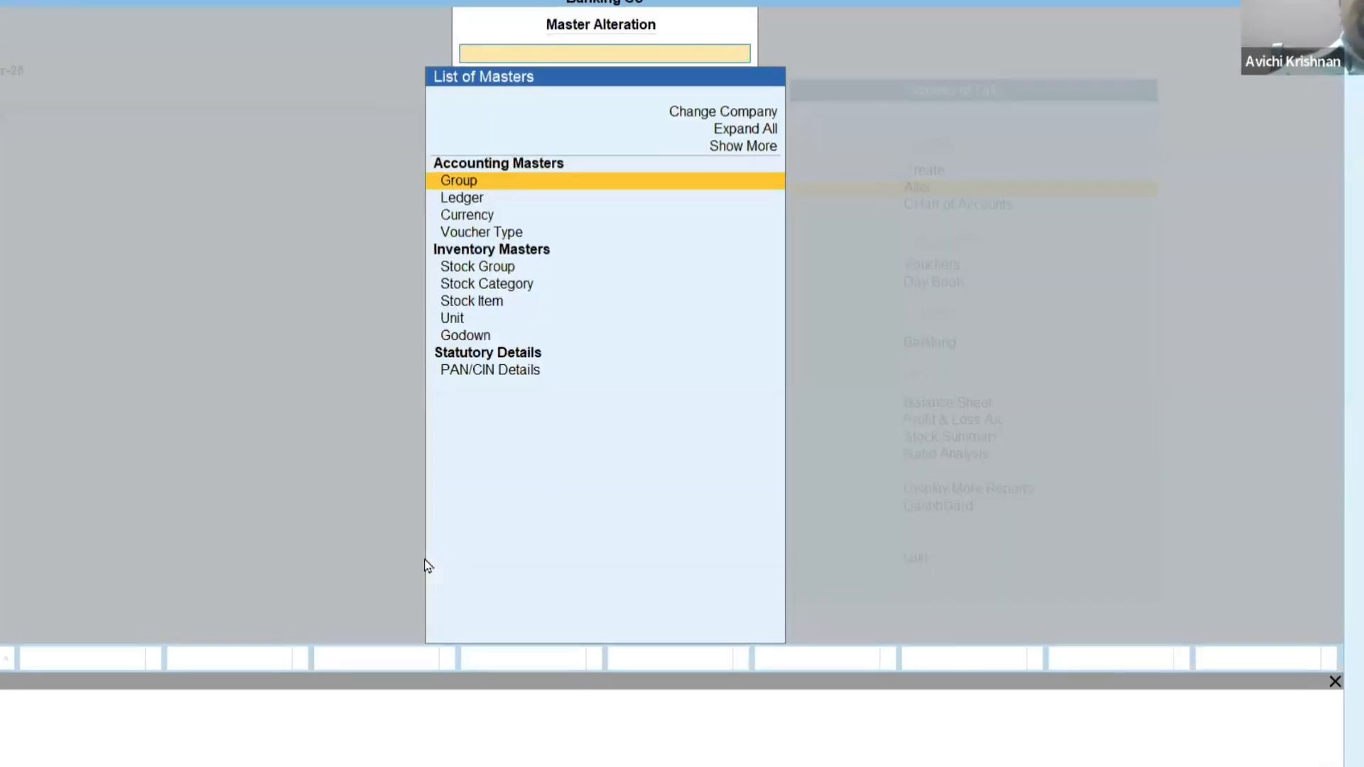
pyautogui.press('Down')
pyautogui.press('Return')
pyautogui.press('Down')
pyautogui.press('Down')
pyautogui.press('Down')
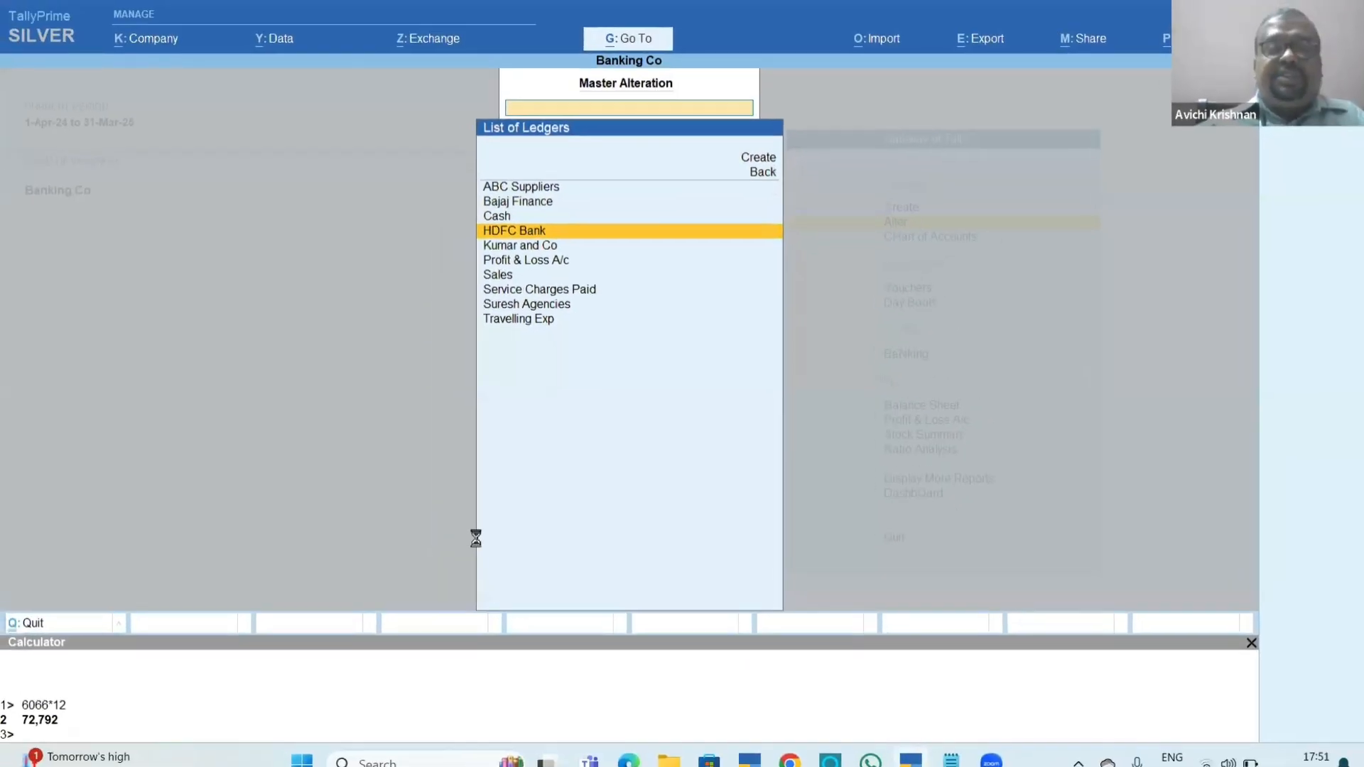
pyautogui.press('Return')
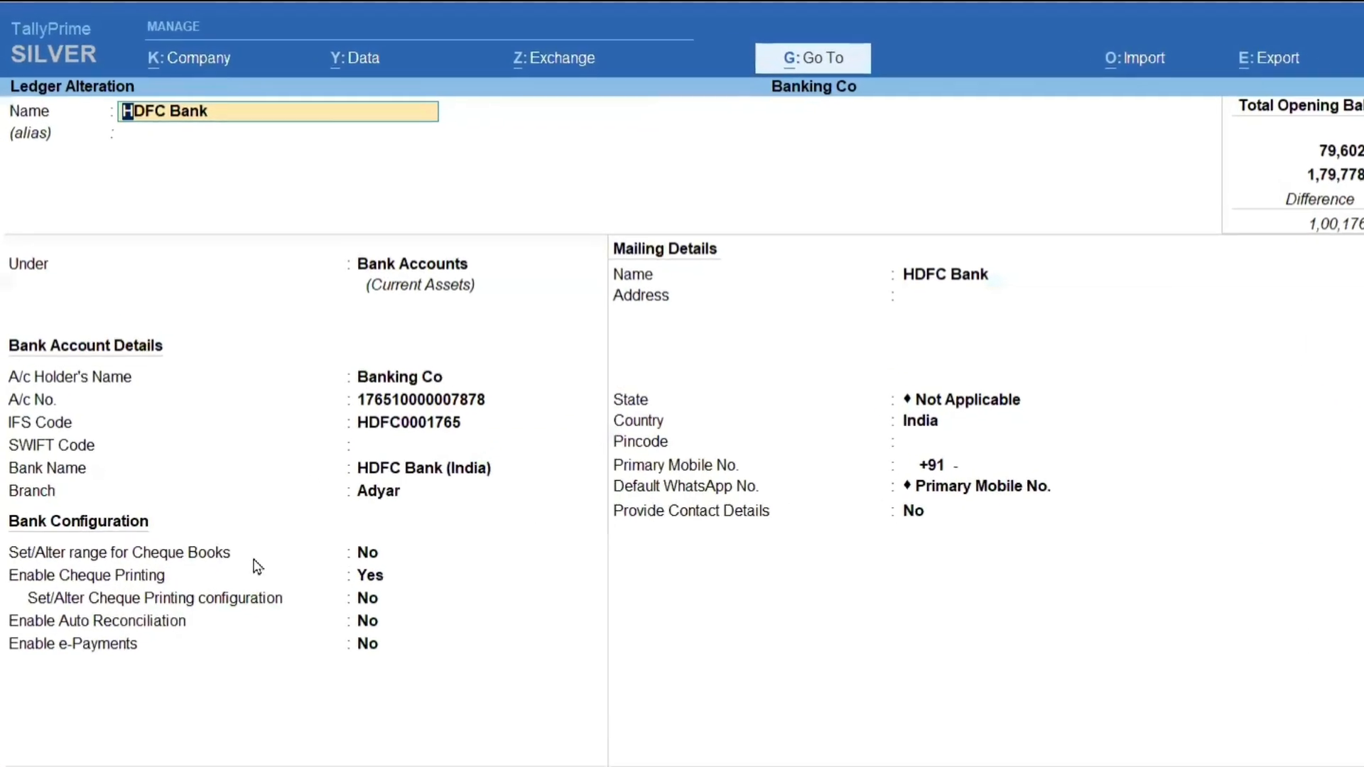
pyautogui.click(394, 582)
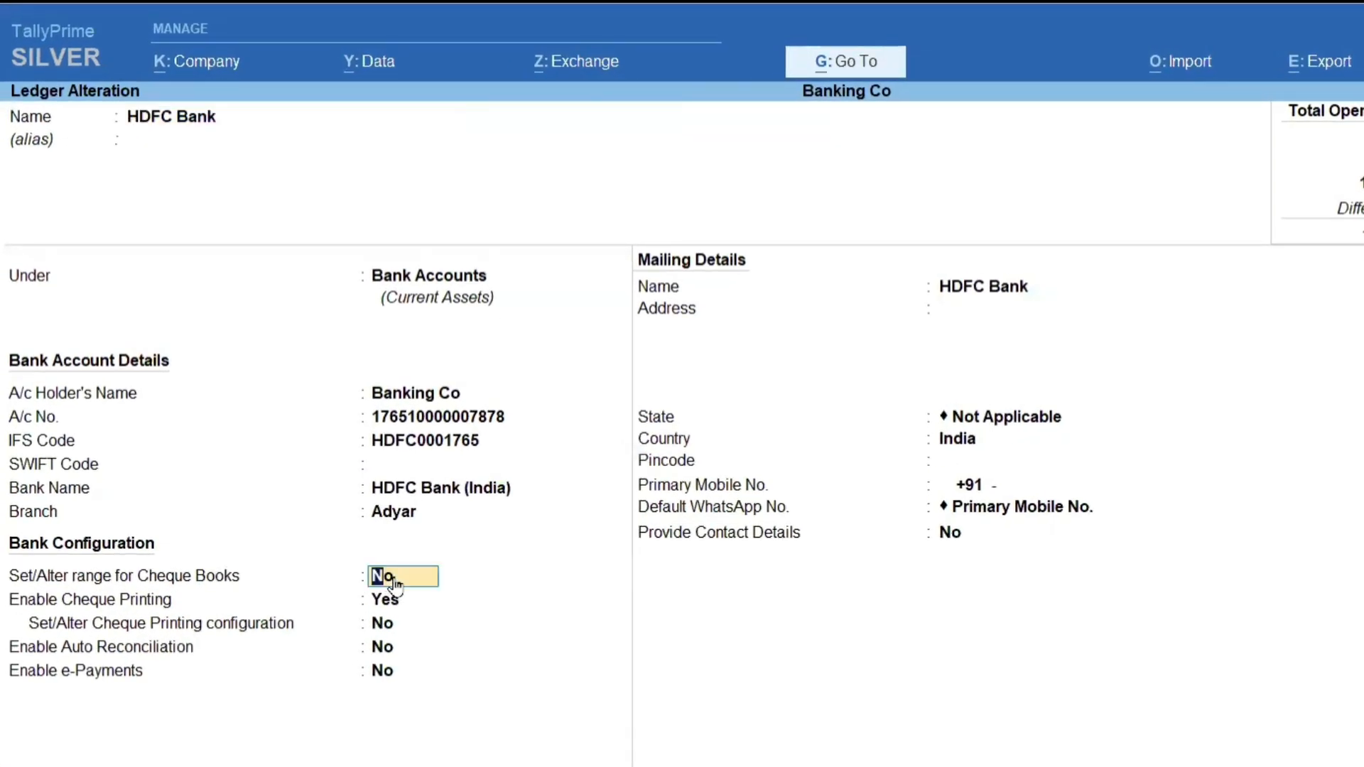
pyautogui.press('y')
pyautogui.press('Return')
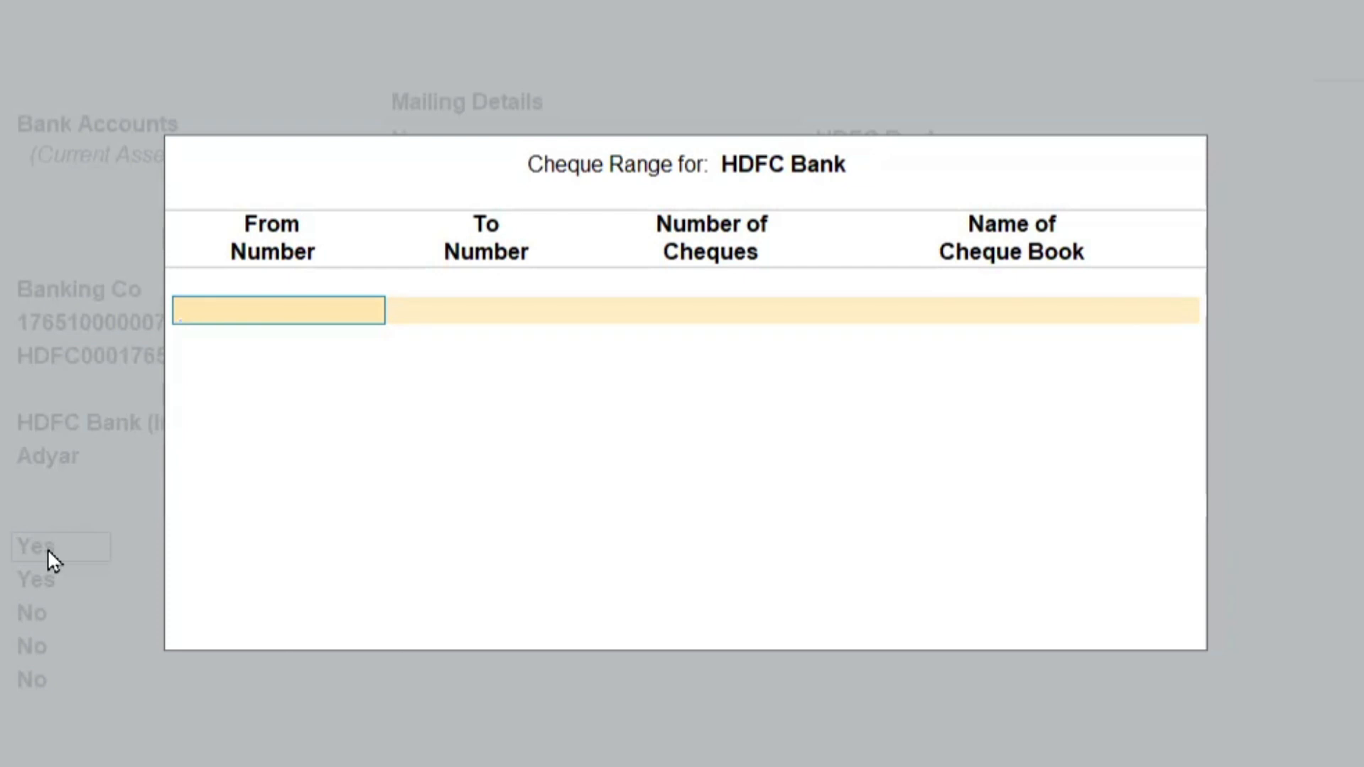
# Add a cheque range starting from 000001 with 25 cheques, name the cheque book HDFC-1, and close the range list.
pyautogui.write('000001')
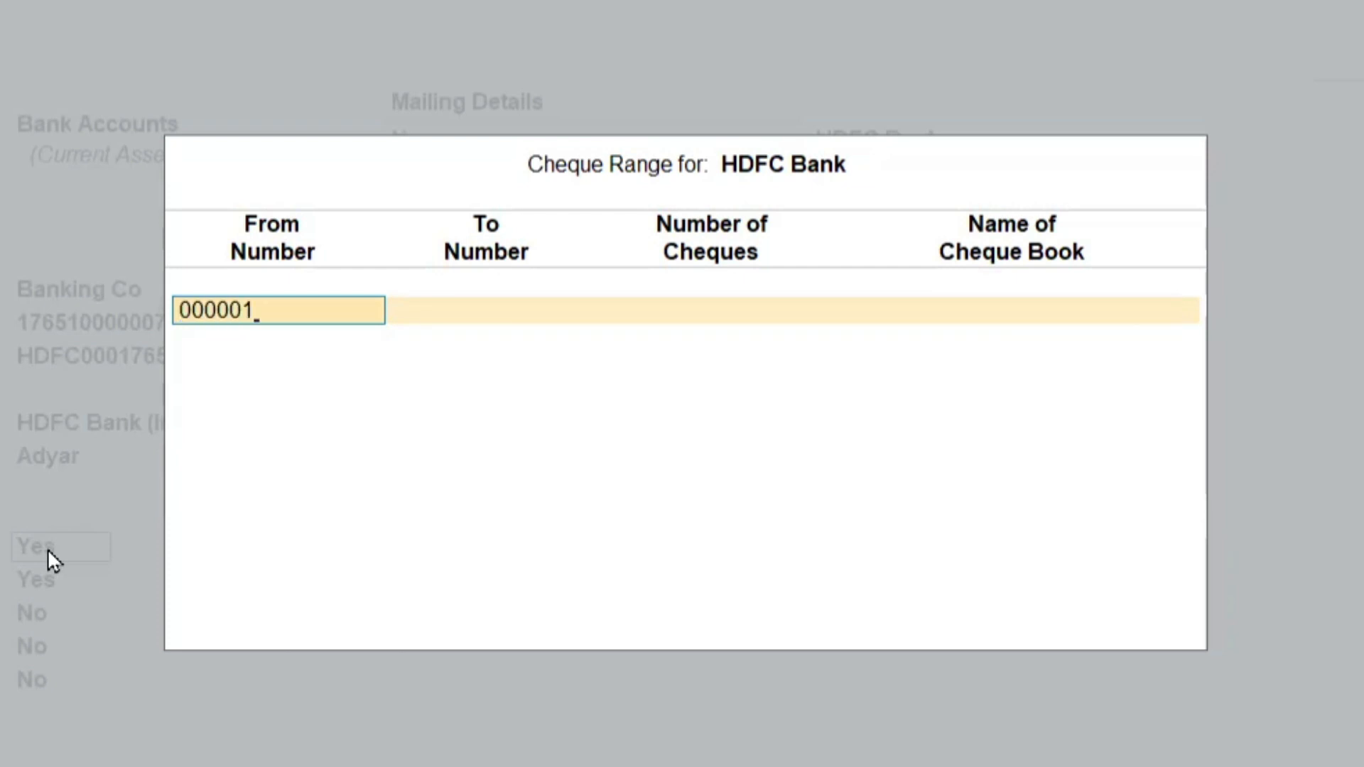
pyautogui.press('Return')
pyautogui.press('Return')
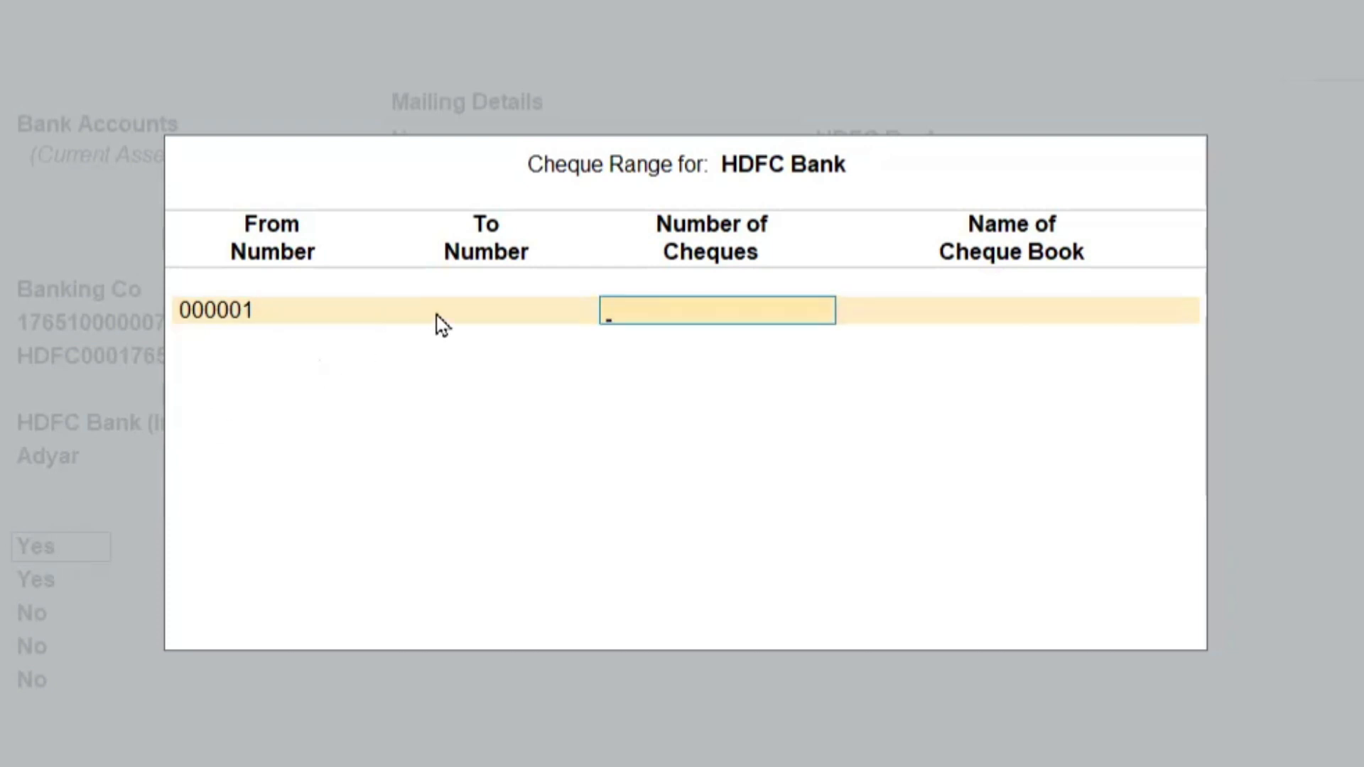
pyautogui.write('25')
pyautogui.press('Return')
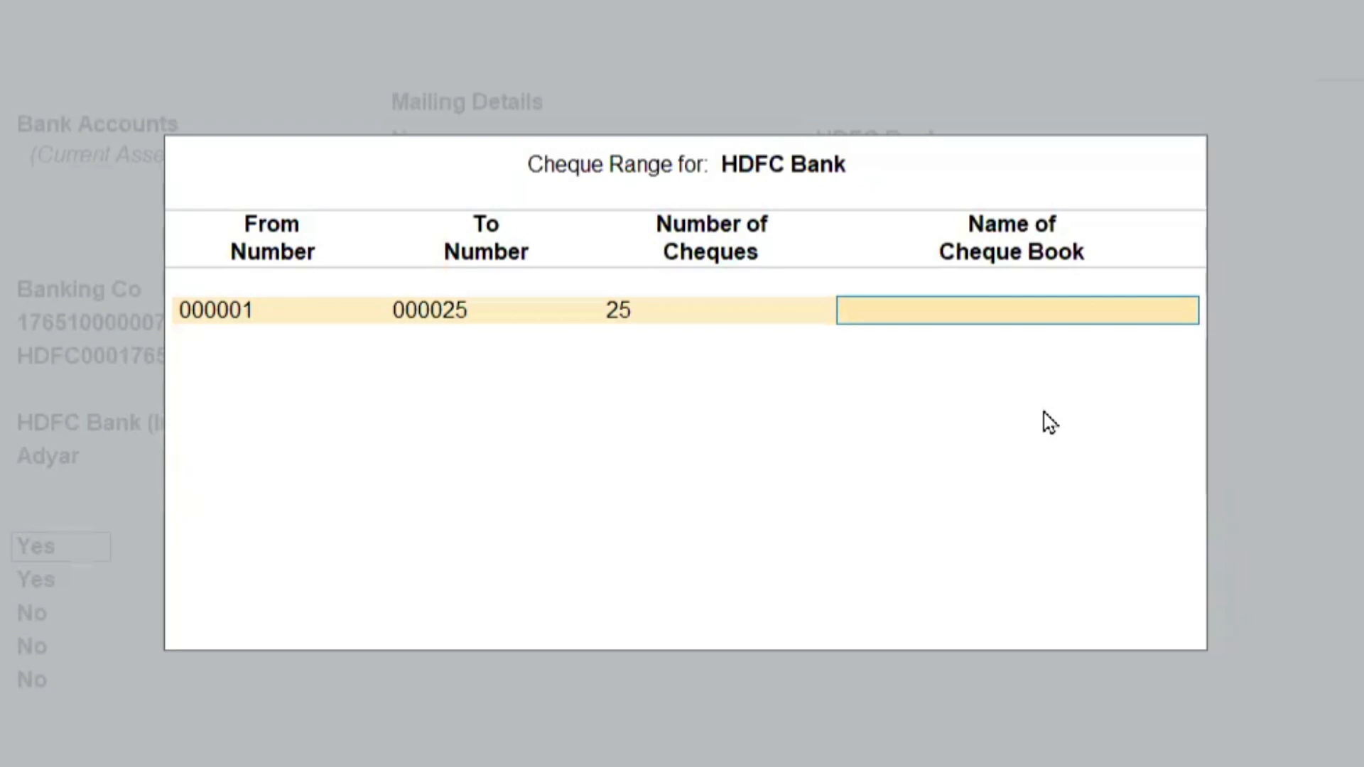
pyautogui.write('DFC')
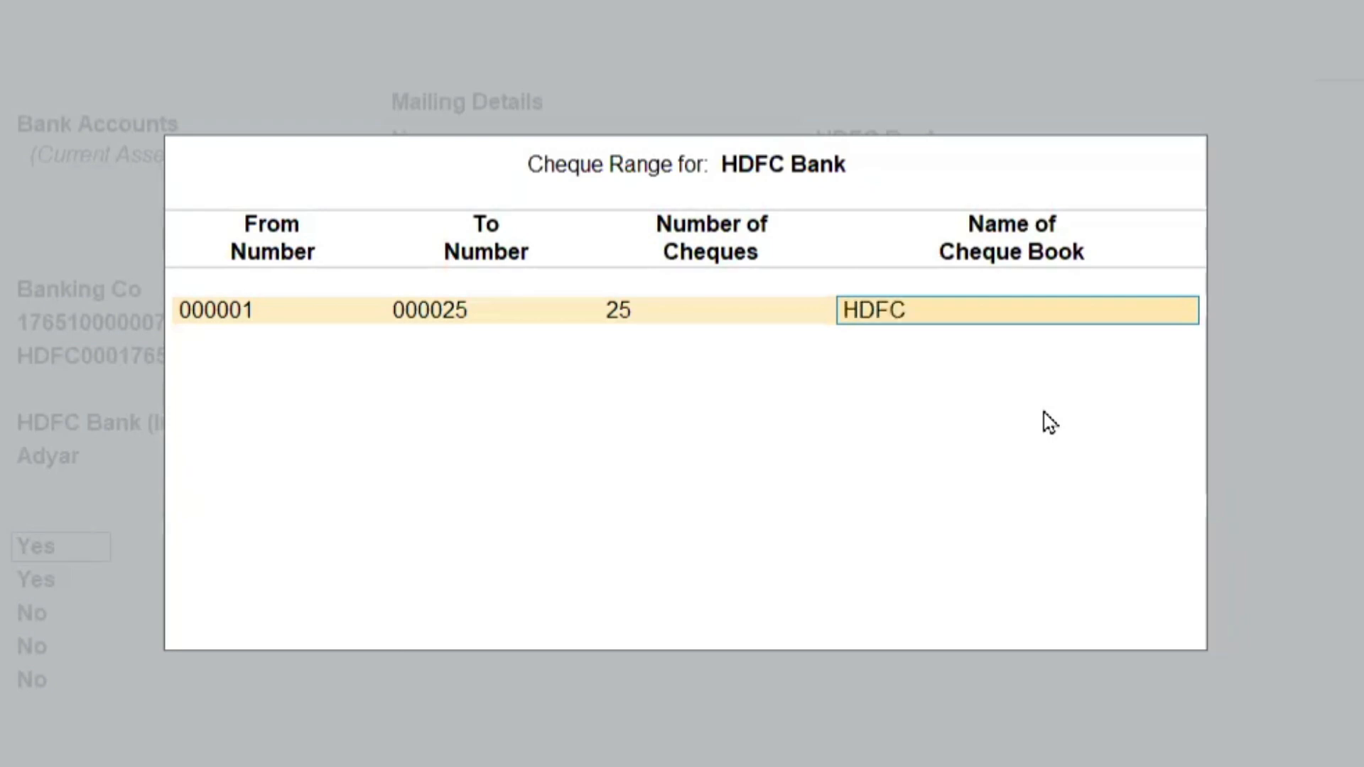
pyautogui.write('-1')
pyautogui.press('Return')
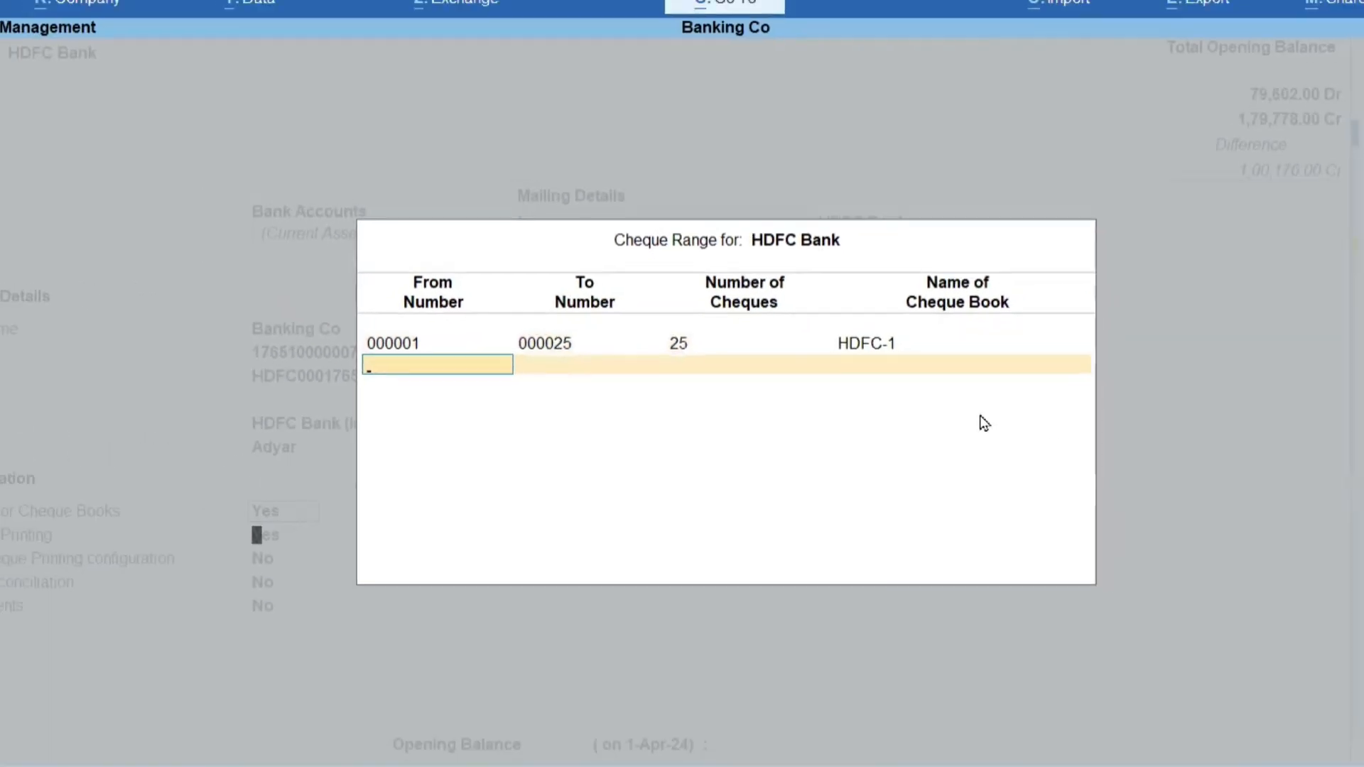
pyautogui.press('Return')
# Reopen the cheque range for HDFC Bank, review its entry and accept it.
pyautogui.press('Up')
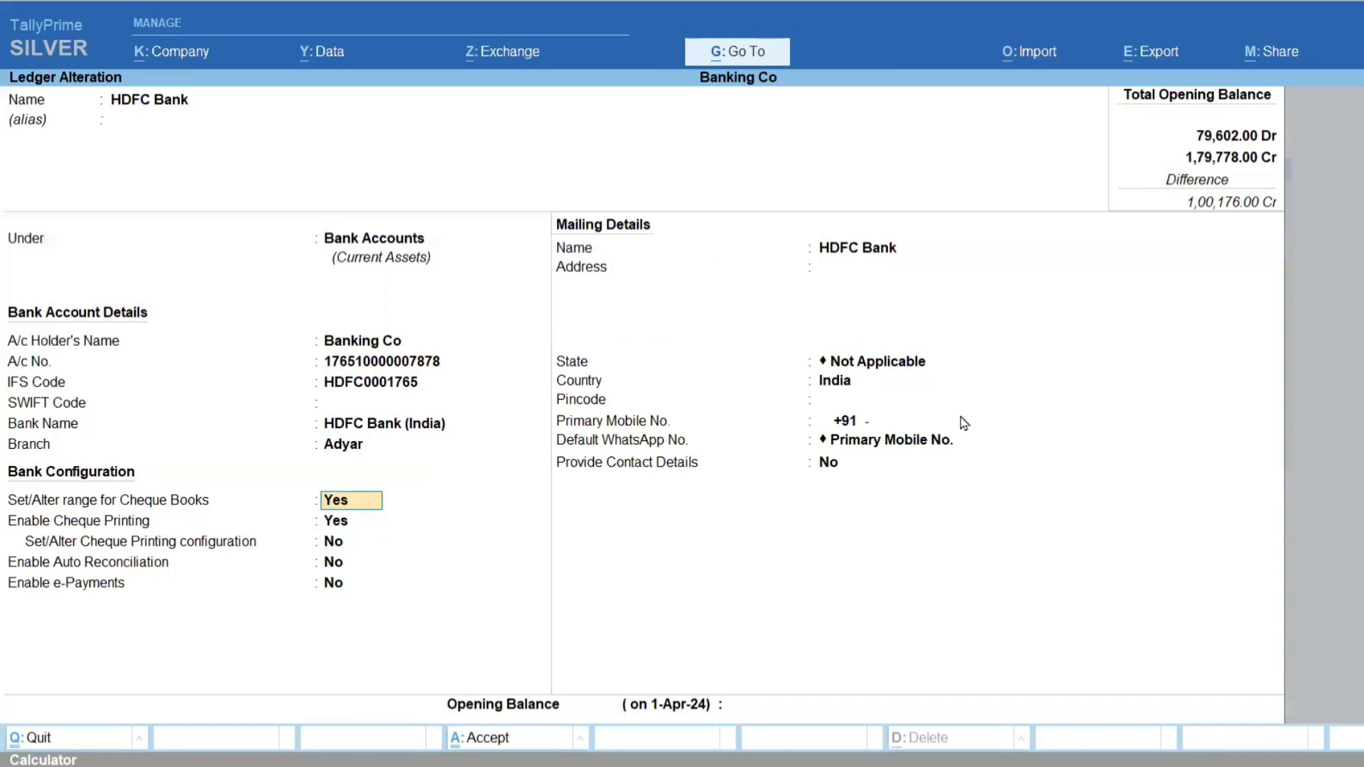
pyautogui.press('Return')
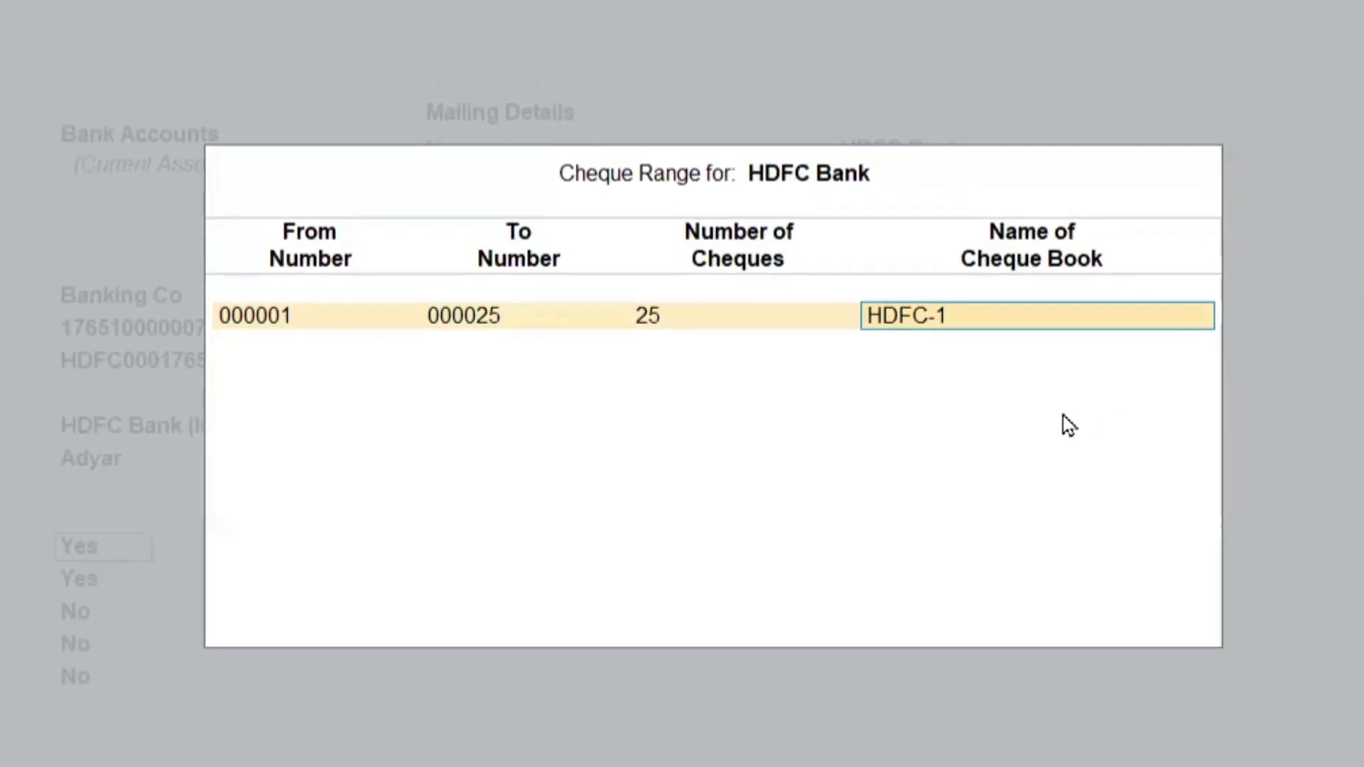
pyautogui.hotkey('ctrl', 'a')
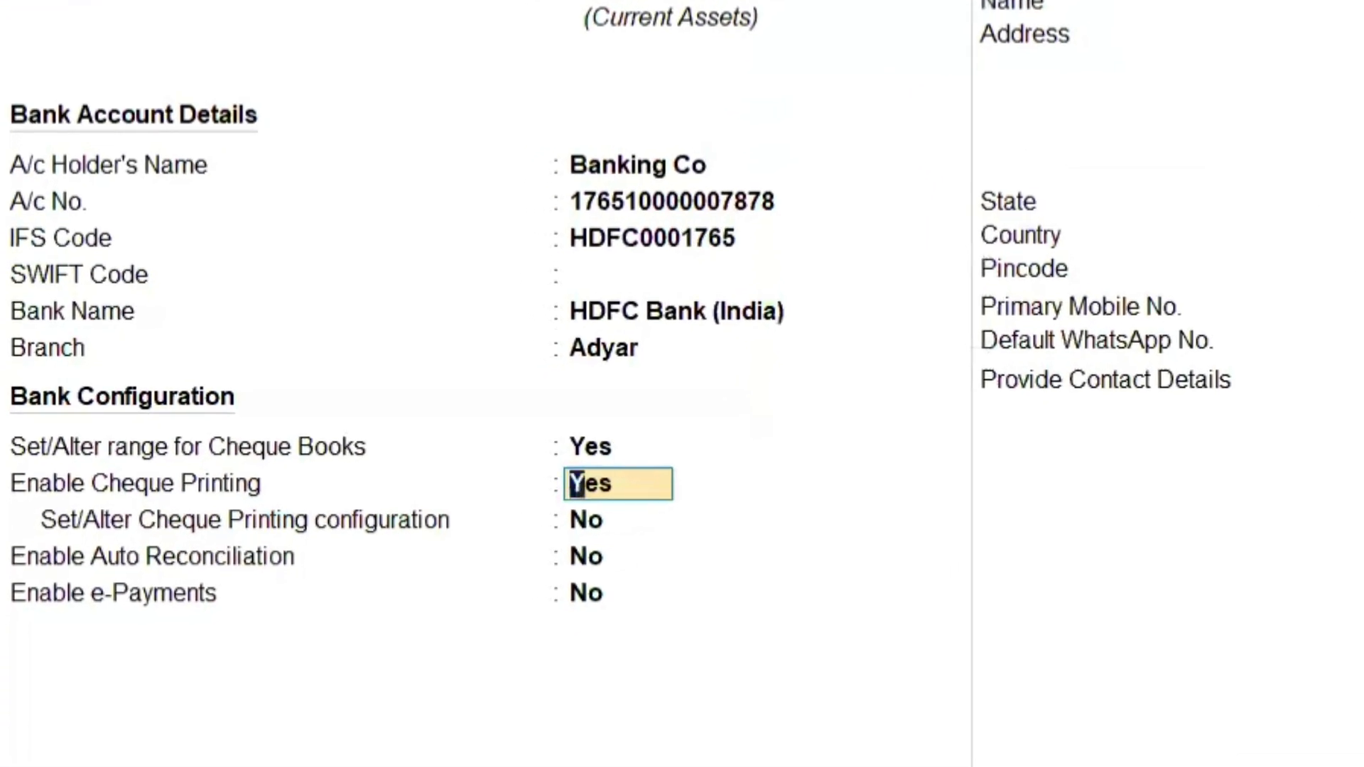
# Set Enable Cheque Printing to No, save the HDFC Bank ledger and return to Gateway of Tally.
pyautogui.write('n')
pyautogui.press('Return')
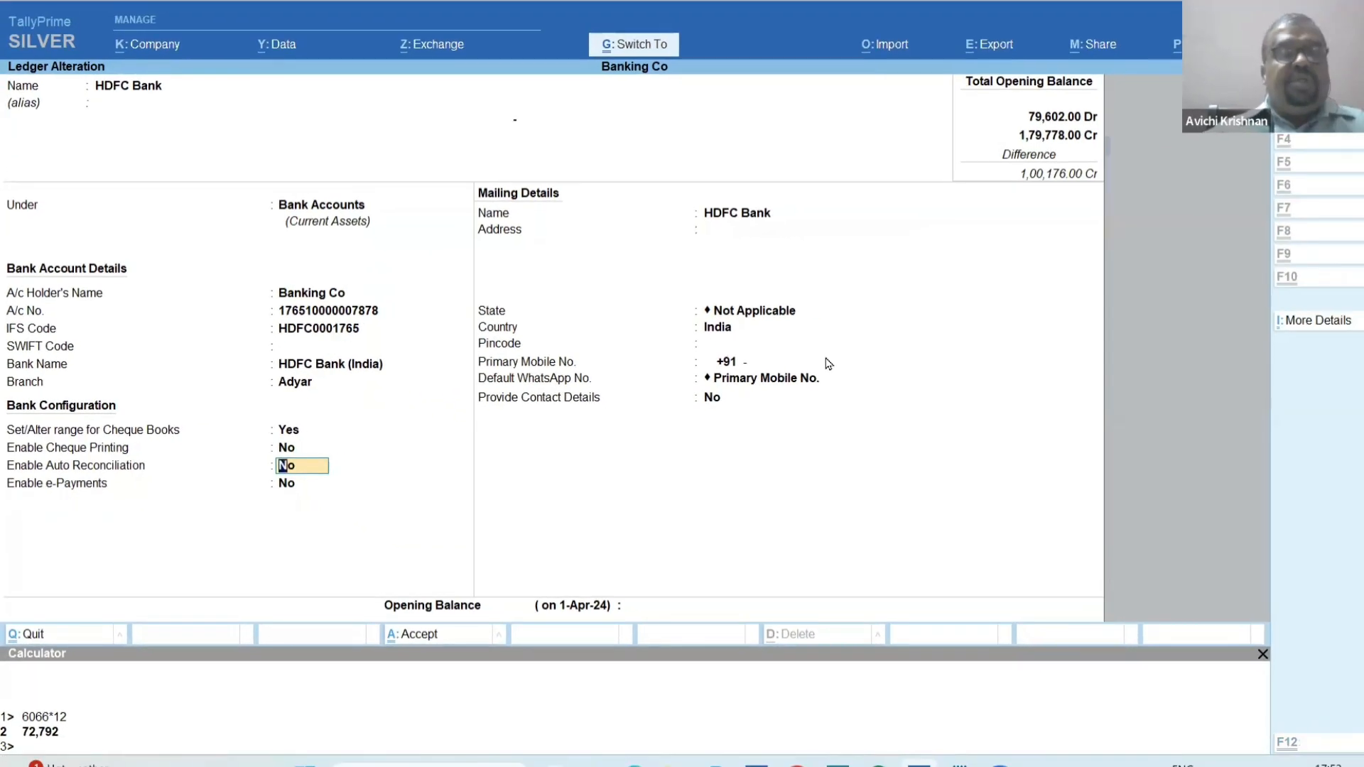
pyautogui.hotkey('ctrl', 'a')
pyautogui.press('Escape')
pyautogui.press('Escape')
pyautogui.press('Escape')
pyautogui.press('Escape')
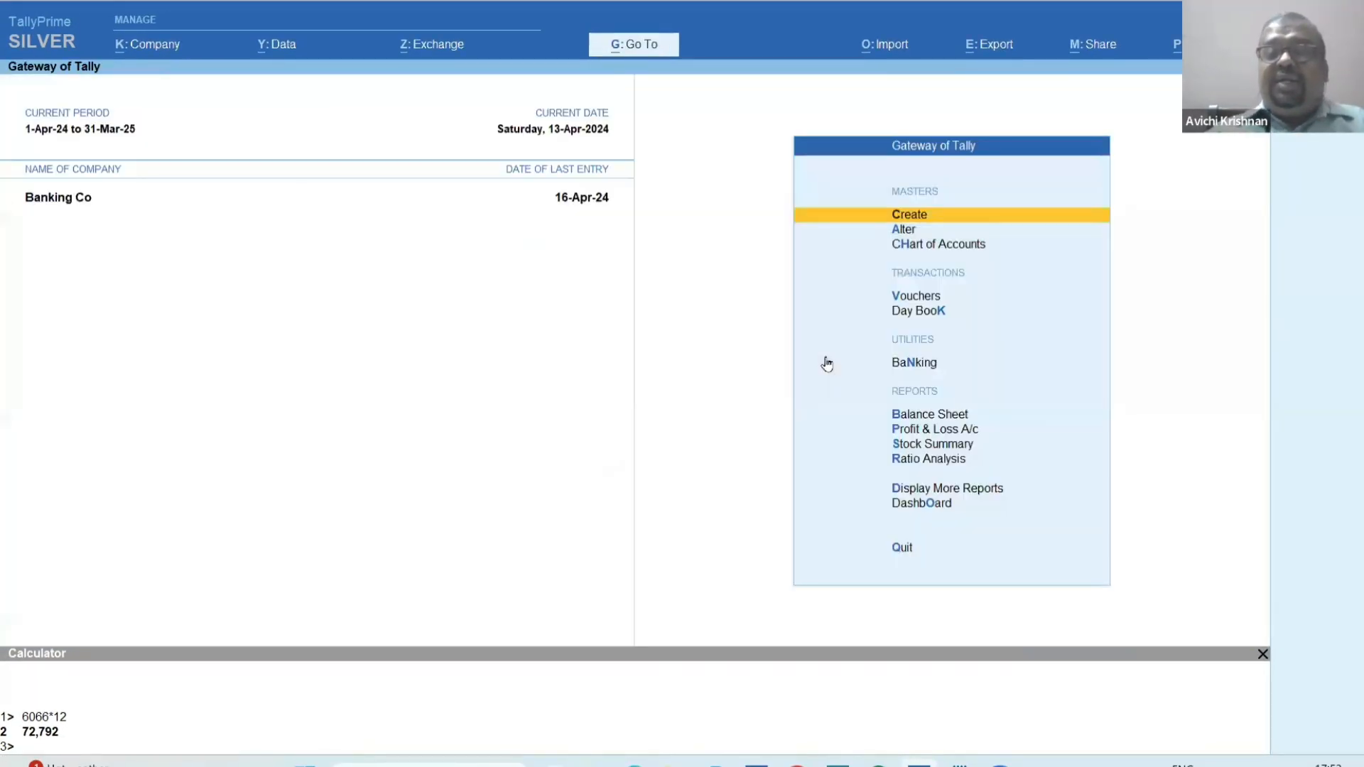
# Switch to the banking chapter PDF and read the section on auto cheque numbering and cheque range selection.
pyautogui.hotkey('alt', 'Tab')
pyautogui.scroll(-7, 828, 363)
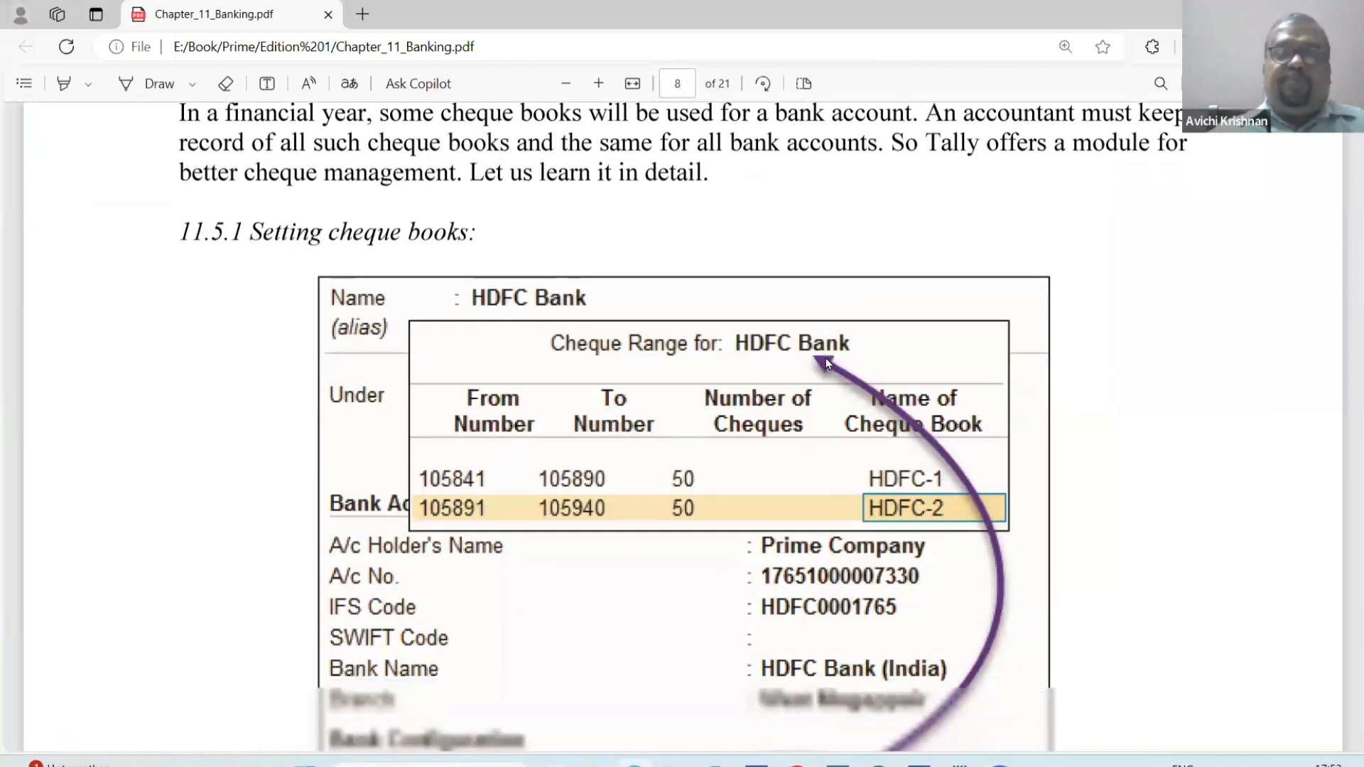
pyautogui.scroll(-10, 828, 364)
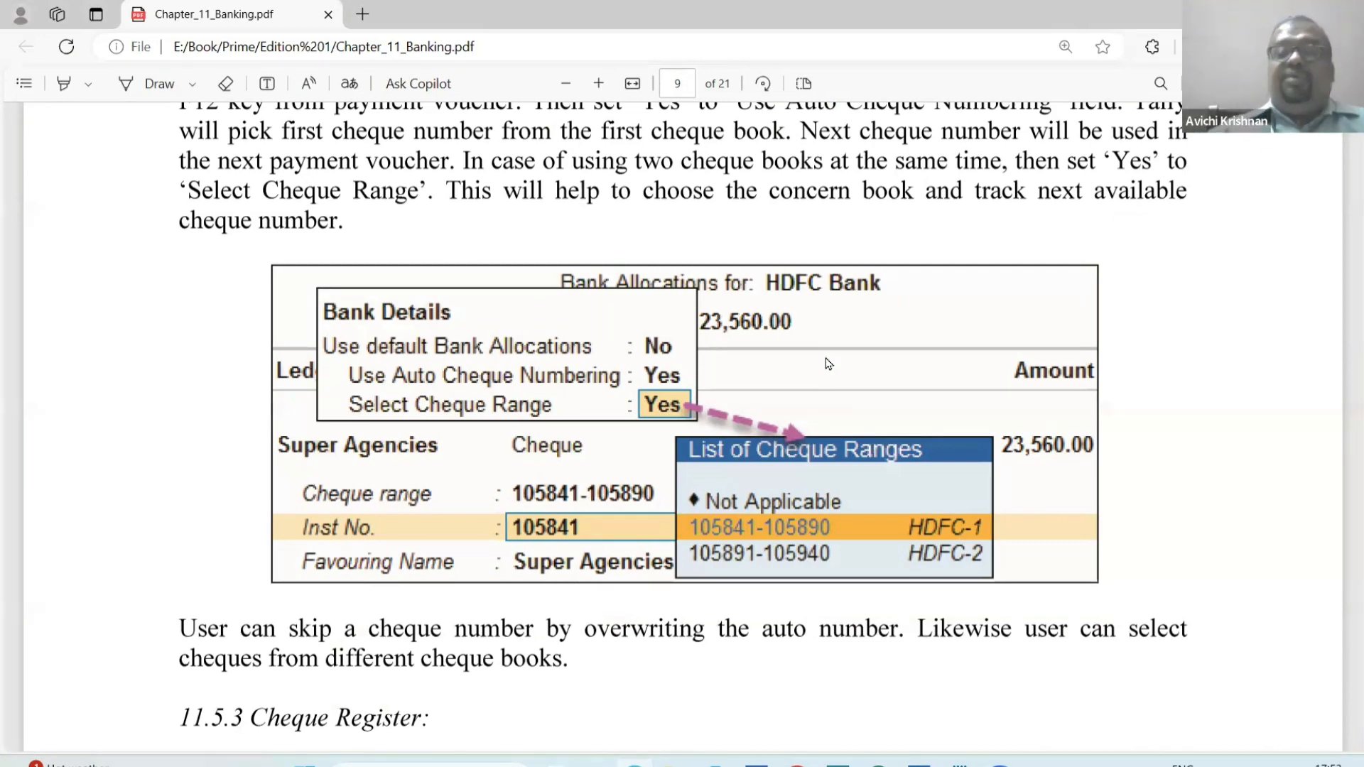
# Switch to TallyPrime, open a new payment voucher and set its voucher date.
pyautogui.hotkey('alt', 'Tab')
pyautogui.press('Down')
pyautogui.press('Down')
pyautogui.press('Down')
pyautogui.press('Return')
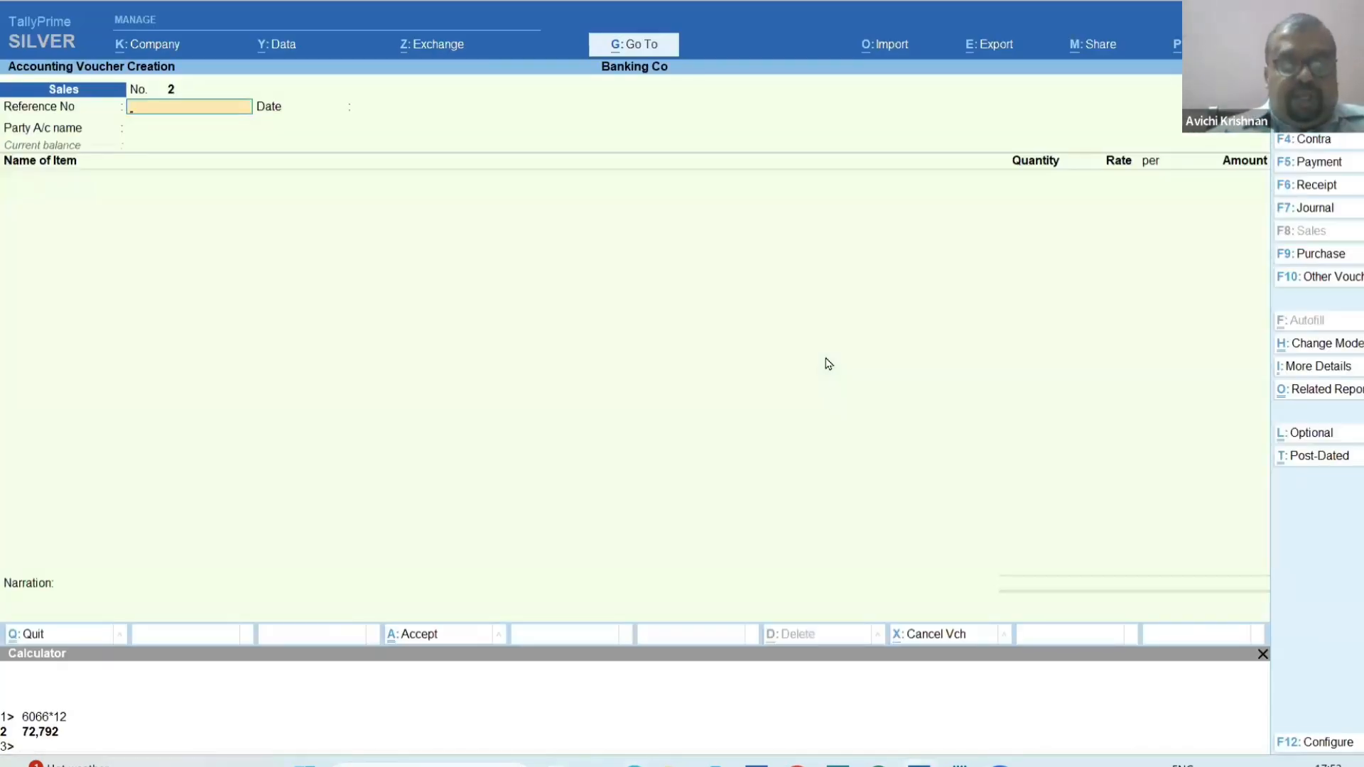
pyautogui.press('F5')
pyautogui.press('F2')
pyautogui.write('1')
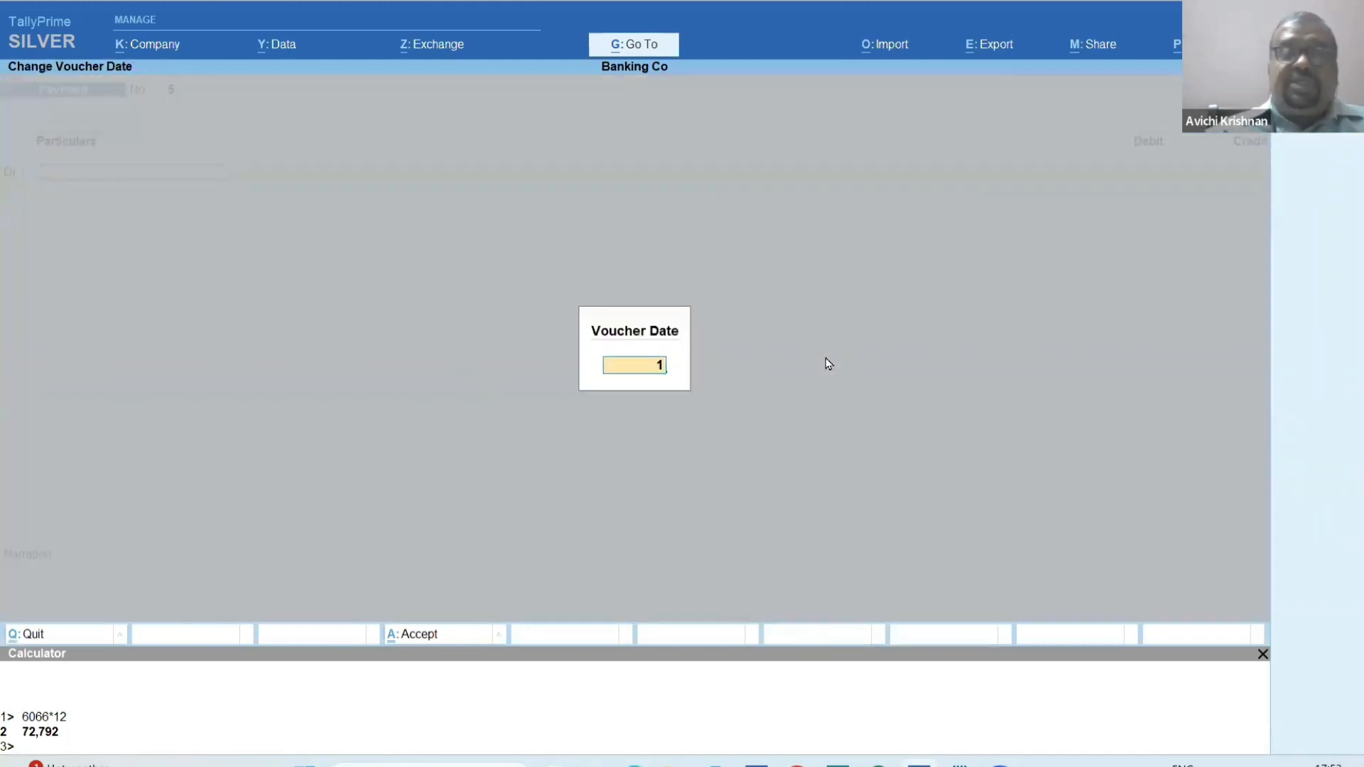
pyautogui.press('Return')
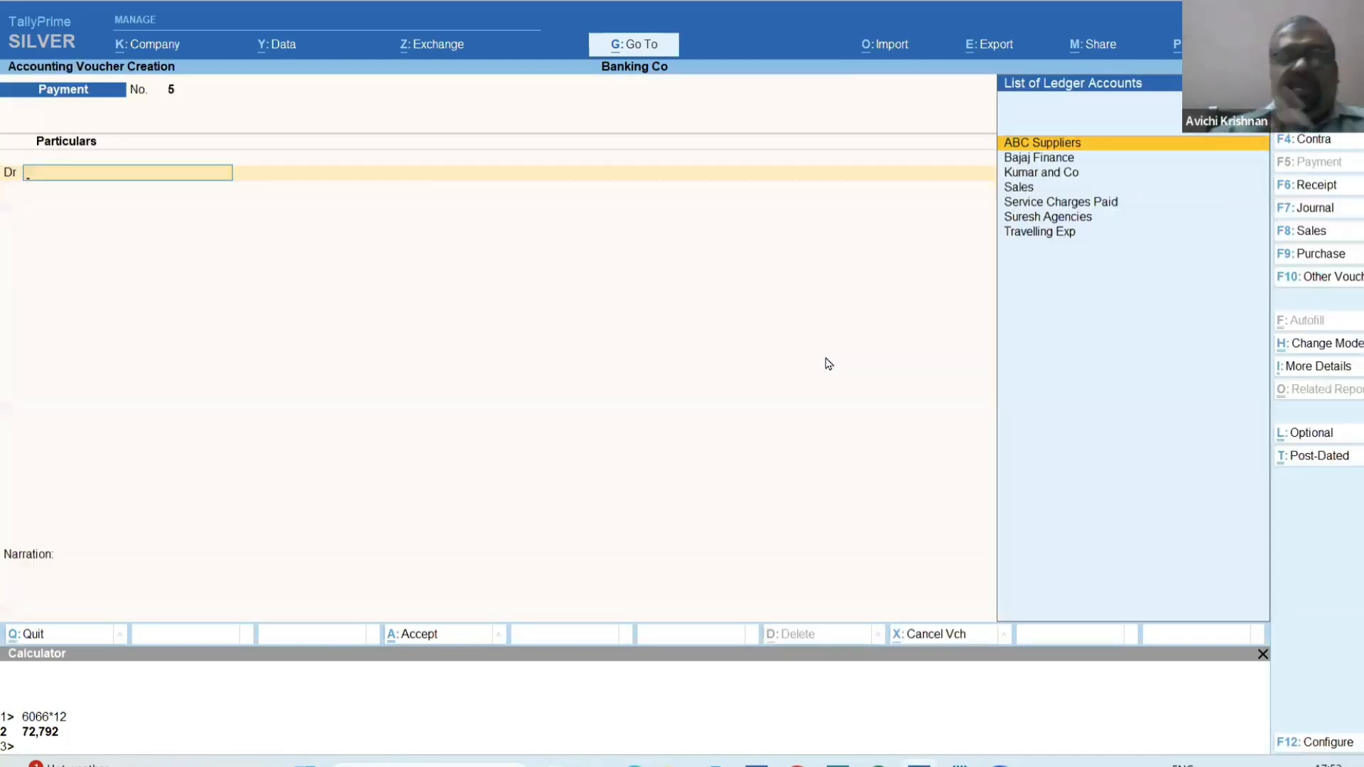
# Set Use Auto Cheque Numbering to Yes in the payment voucher configuration and save the configuration.
pyautogui.press('F12')
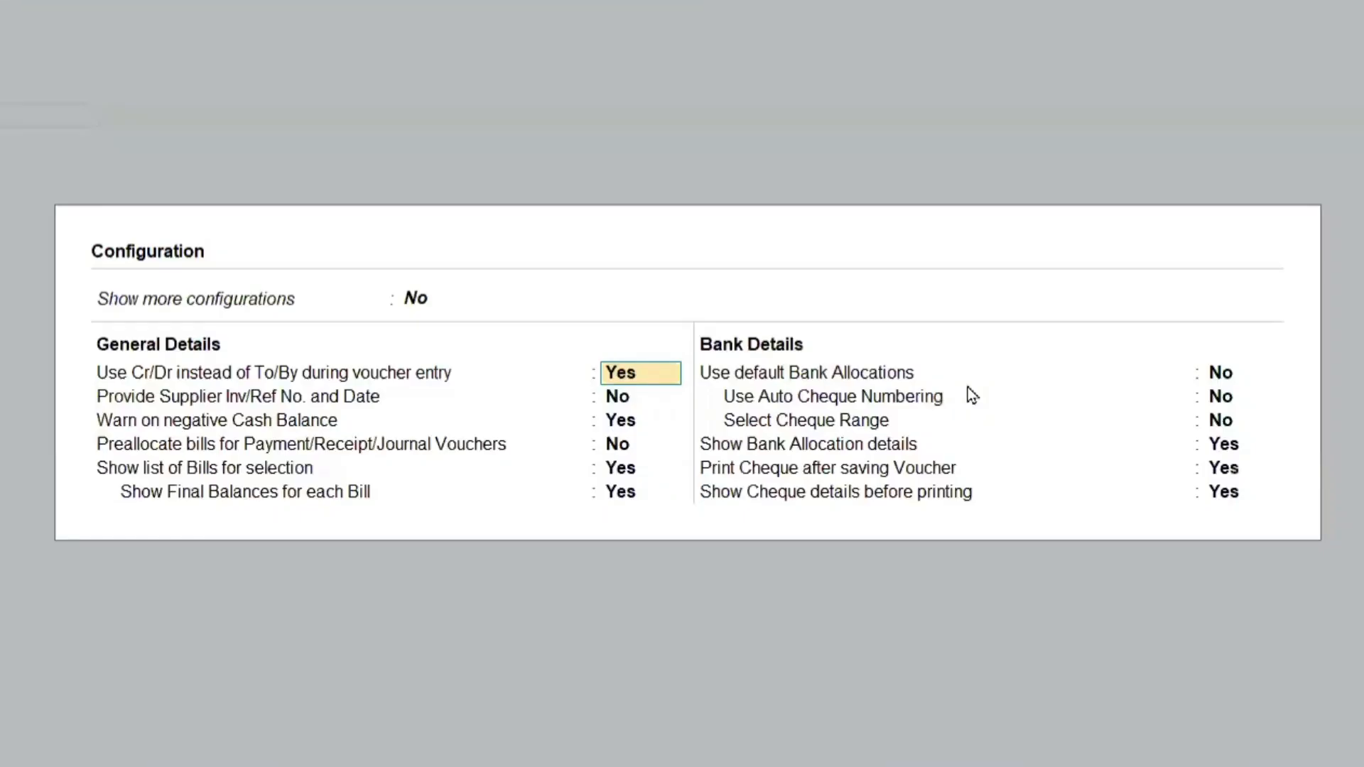
pyautogui.press('Down')
pyautogui.press('Down')
pyautogui.press('Down')
pyautogui.press('Down')
pyautogui.press('Down')
pyautogui.press('Down')
pyautogui.press('Down')
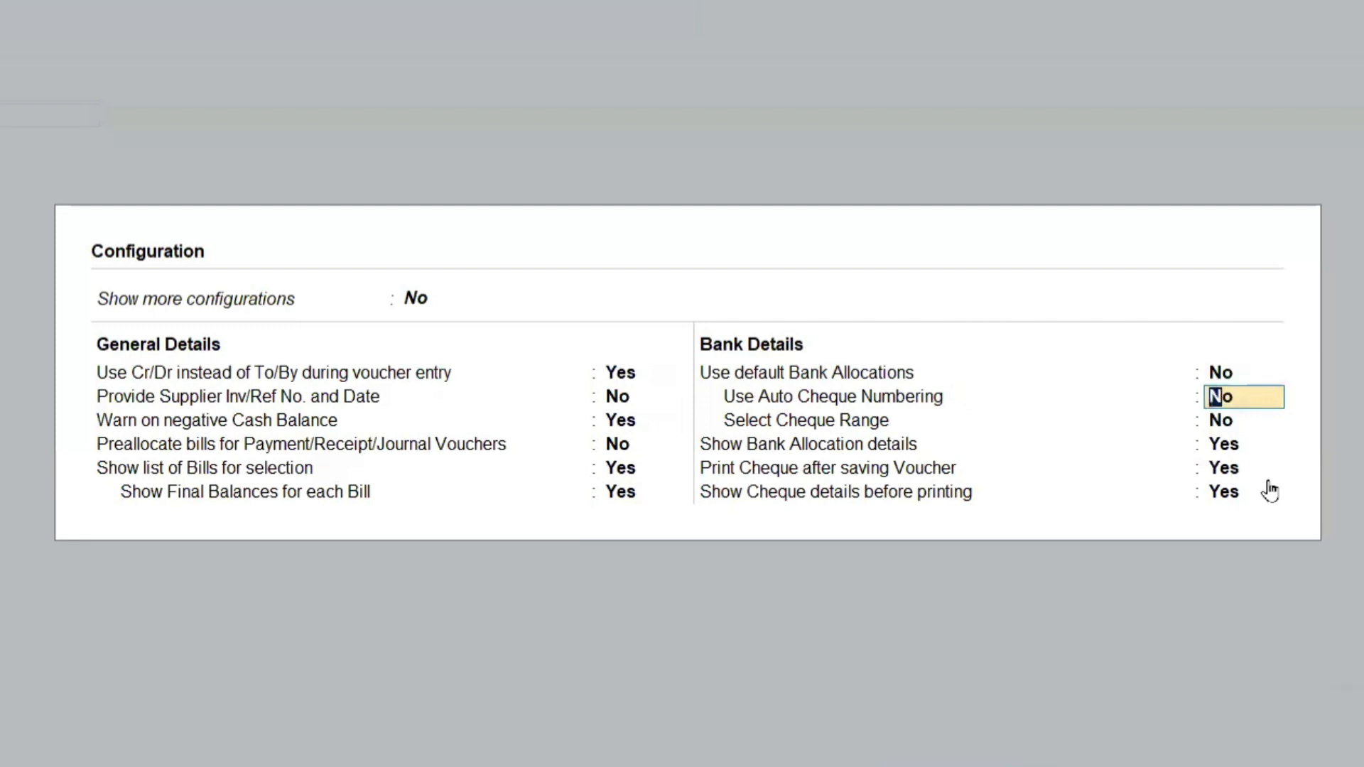
pyautogui.write('y')
pyautogui.press('Return')
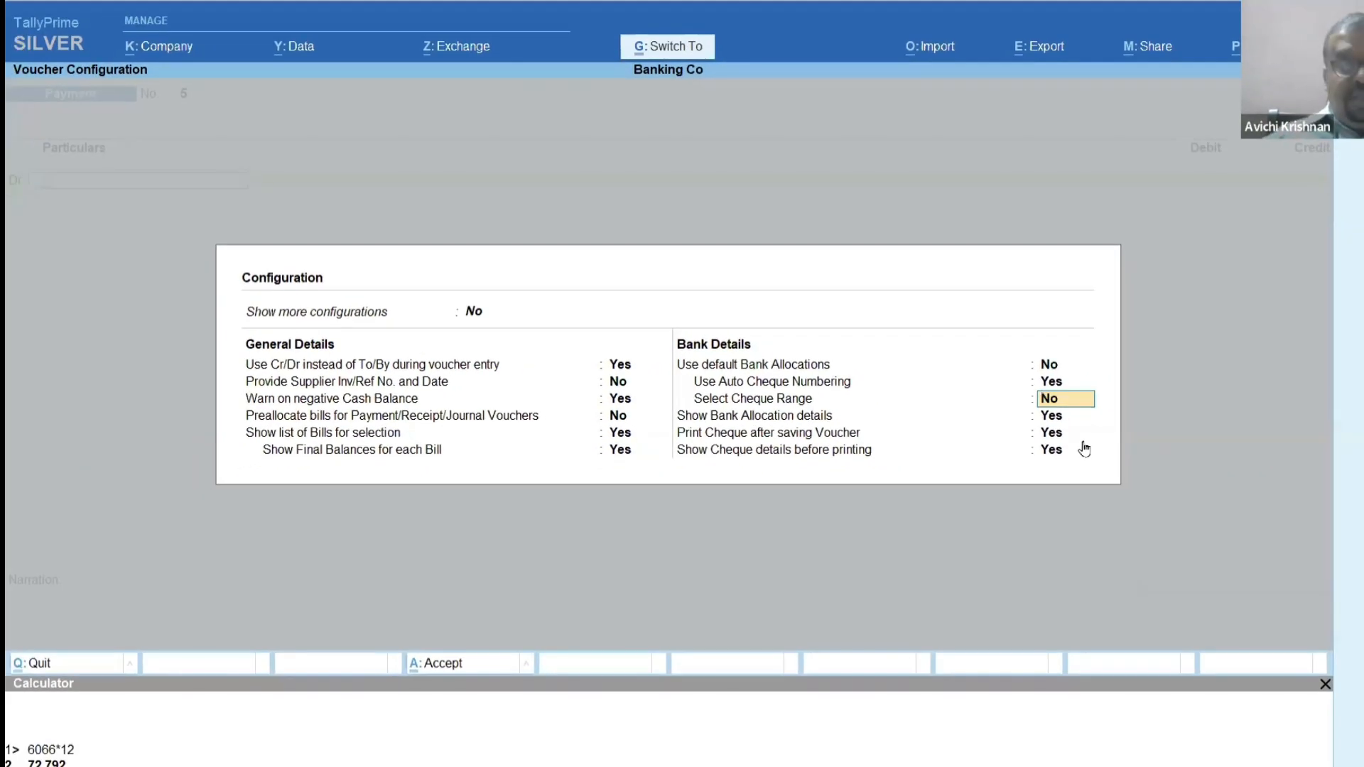
pyautogui.hotkey('ctrl', 'a')
# Debit Travelling Exp with 1,000 in the payment voucher and credit the same amount to HDFC Bank.
pyautogui.press('Down')
pyautogui.press('Down')
pyautogui.press('Down')
pyautogui.press('Down')
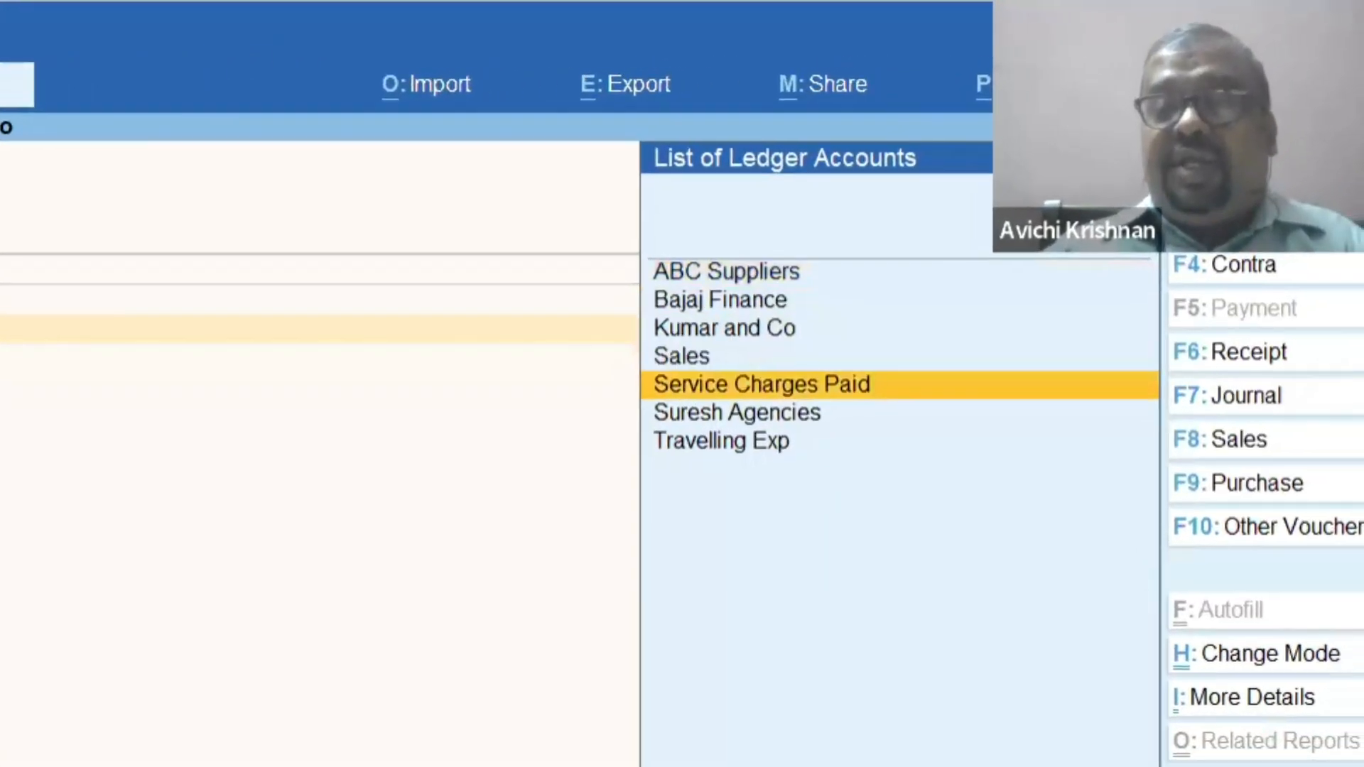
pyautogui.press('Down')
pyautogui.press('Return')
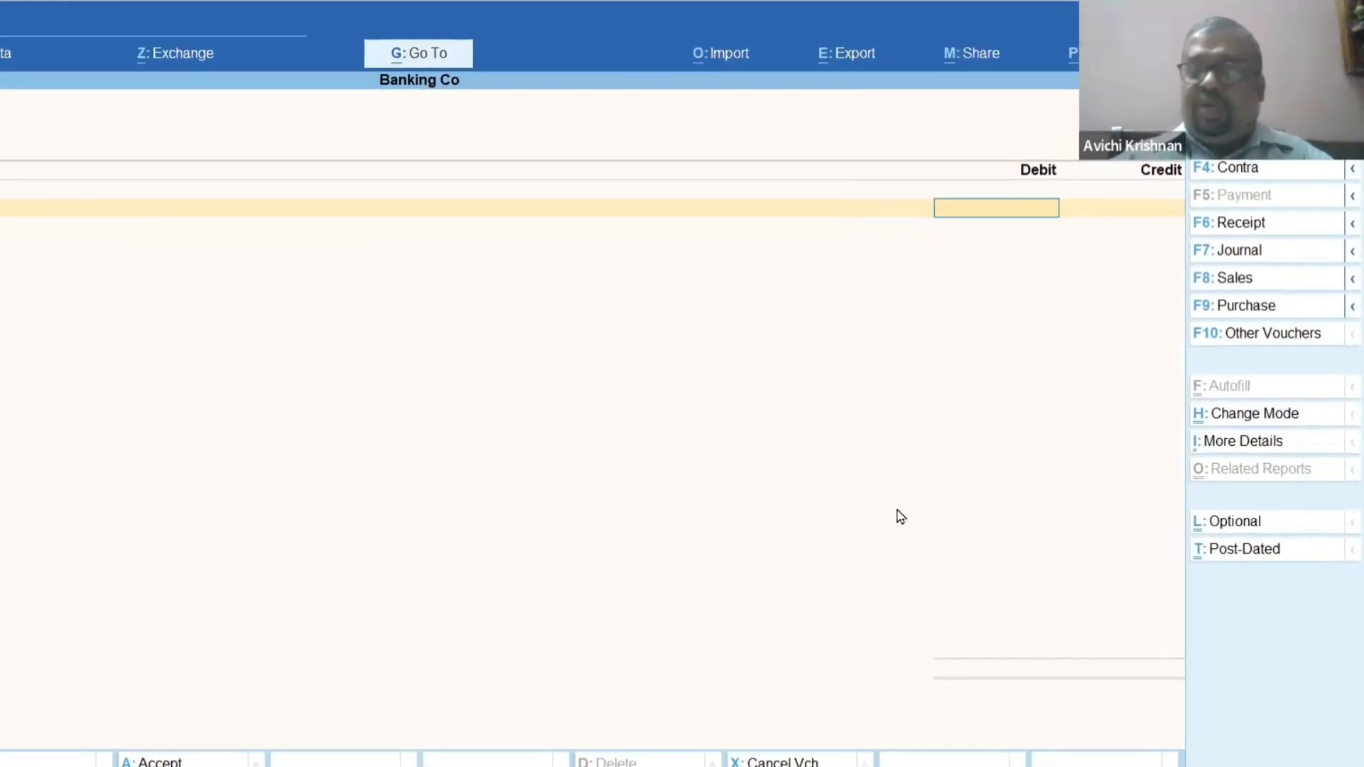
pyautogui.write('1000')
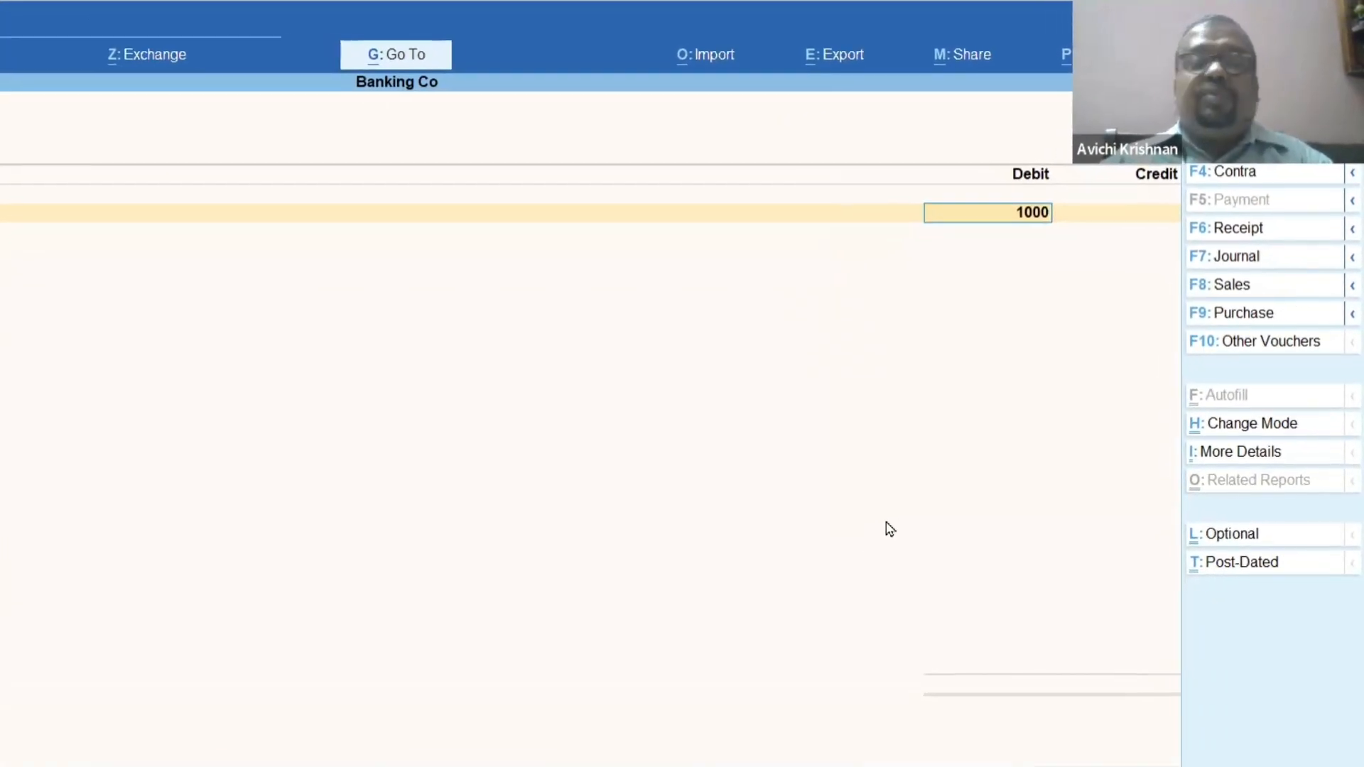
pyautogui.press('Return')
# Allocate the 1,000 payment to cheque 000001, enter the payee as favouring name and save the voucher.
pyautogui.press('Return')
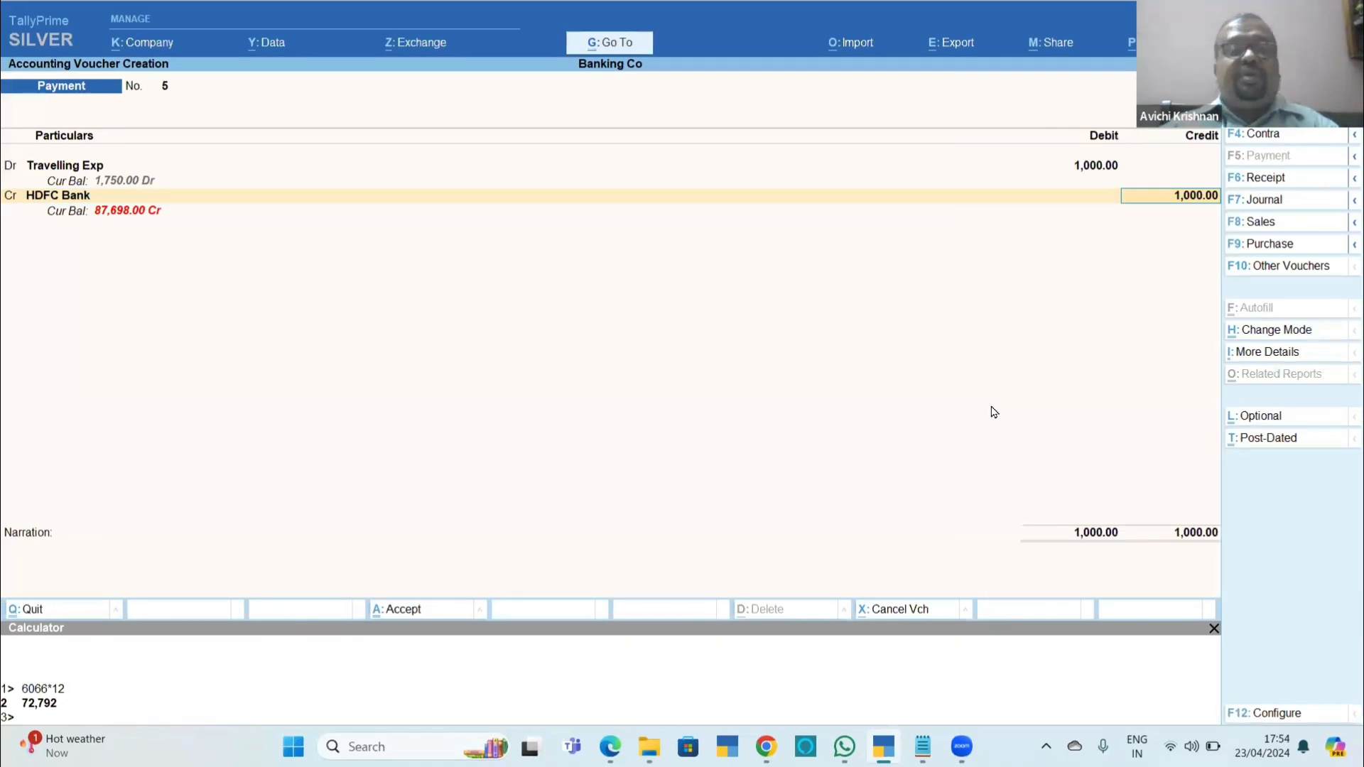
pyautogui.press('Return')
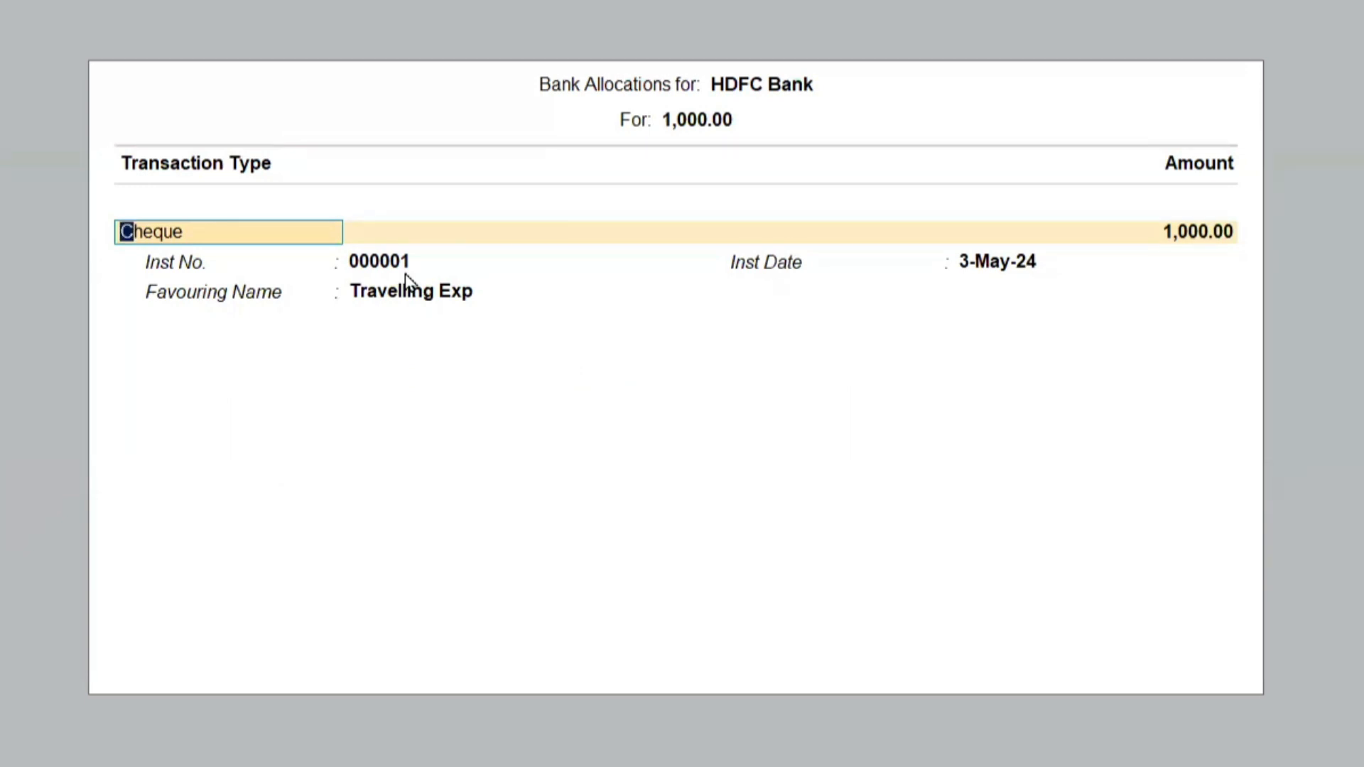
pyautogui.press('Return')
pyautogui.press('Return')
pyautogui.press('Return')
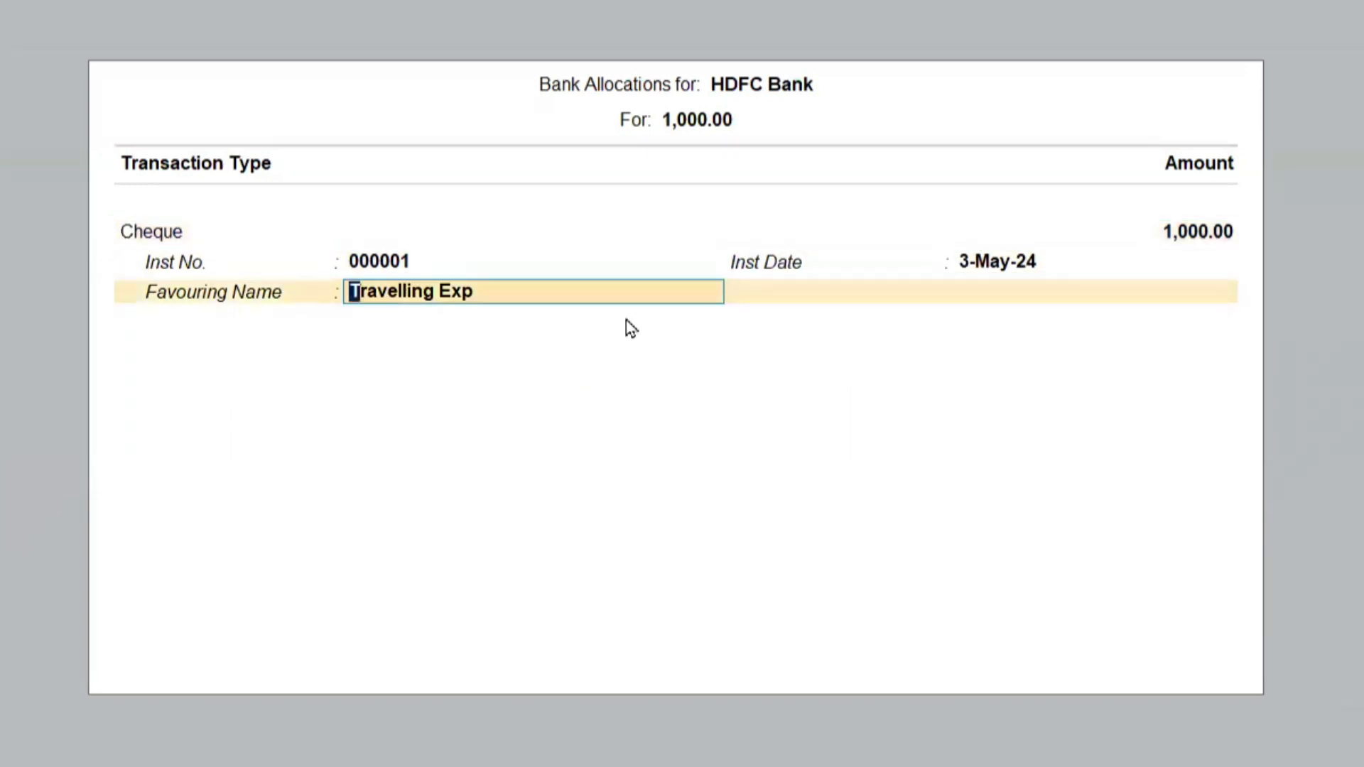
pyautogui.write('Priya')
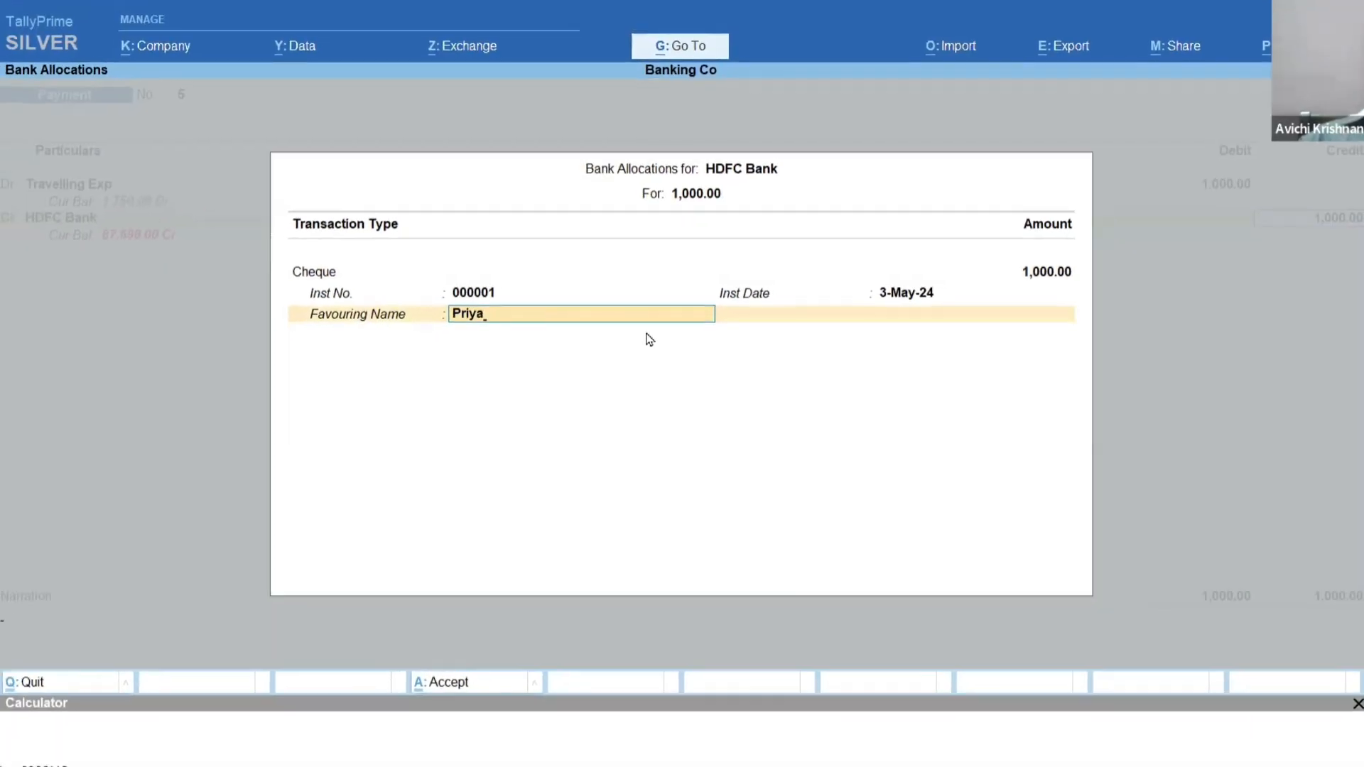
pyautogui.press('Return')
pyautogui.press('Return')
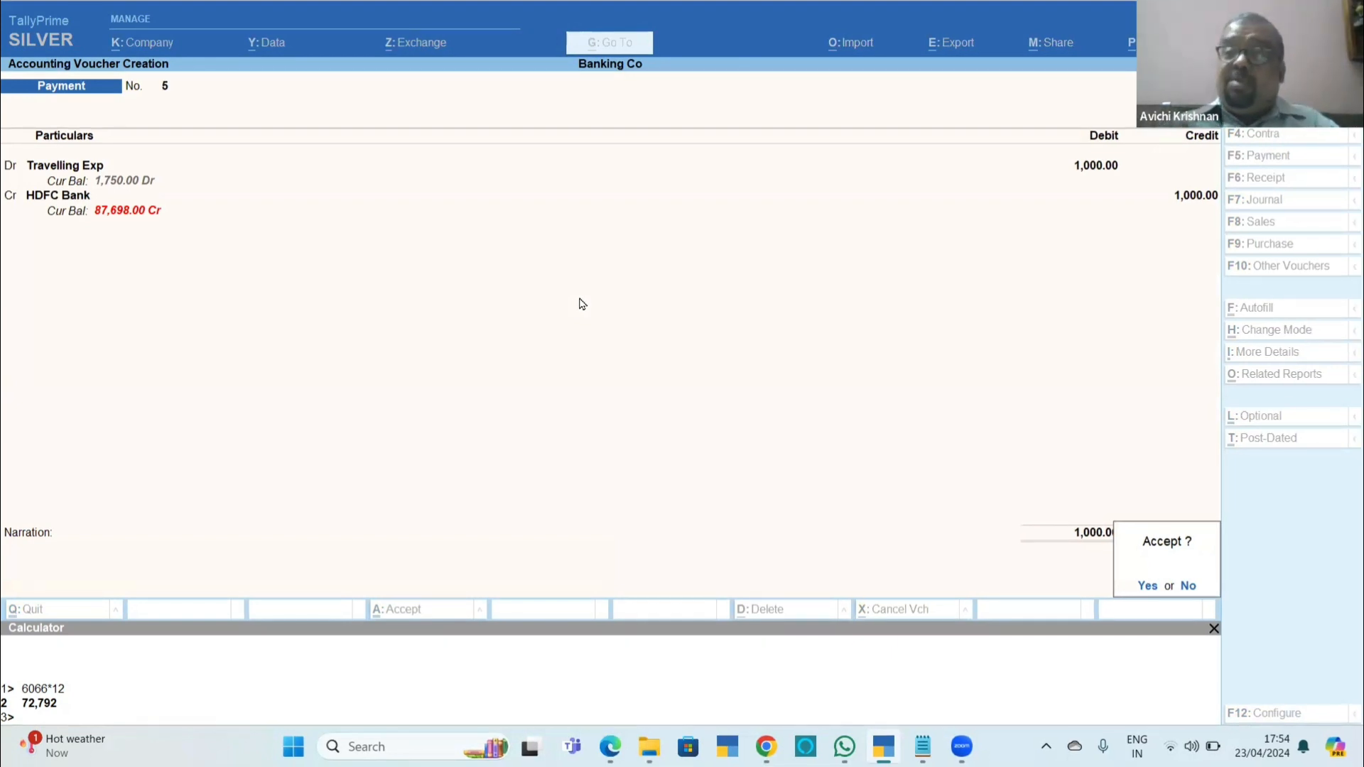
pyautogui.press('Return')
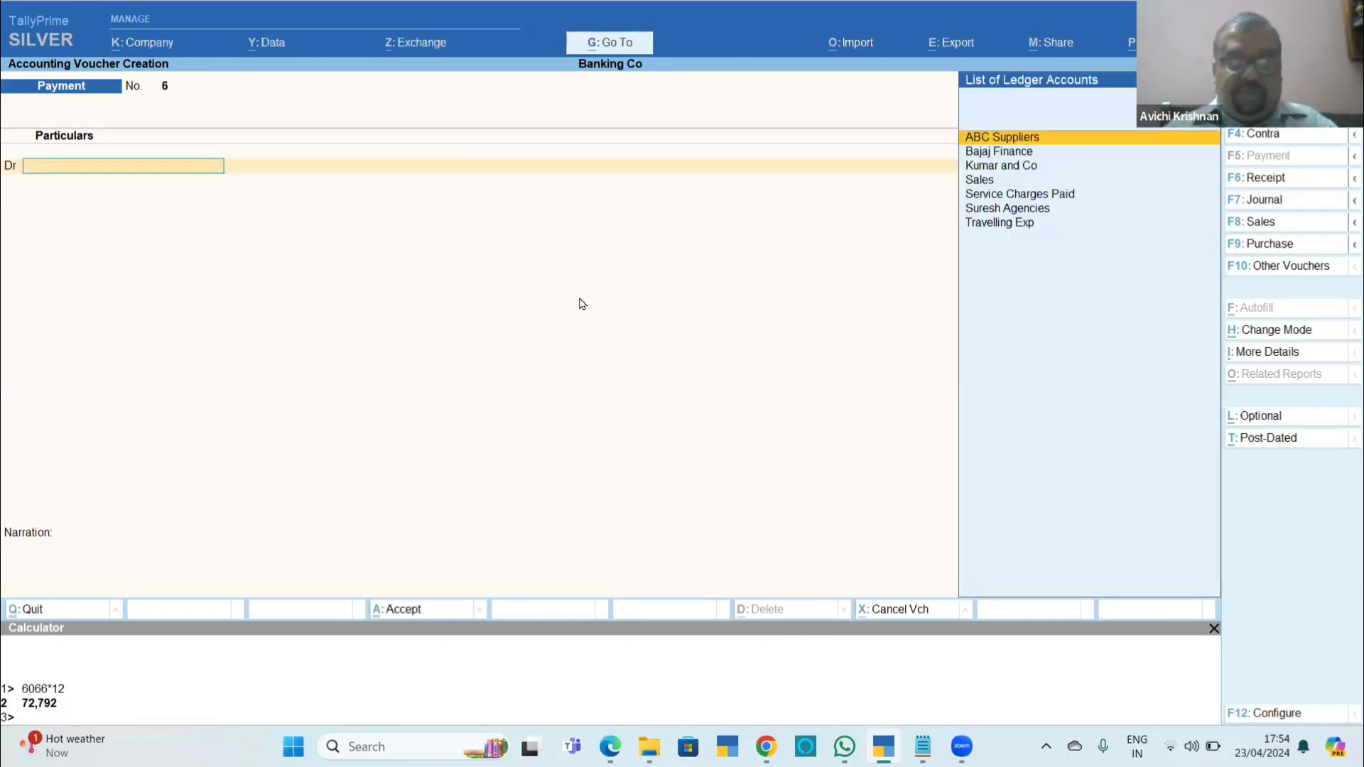
# Date the next payment voucher 5-Apr-24, debit Service Charges Paid with 2,500 and credit HDFC Bank.
pyautogui.press('F2')
pyautogui.press('Return')
pyautogui.press('Down')
pyautogui.press('Down')
pyautogui.press('Down')
pyautogui.press('Down')
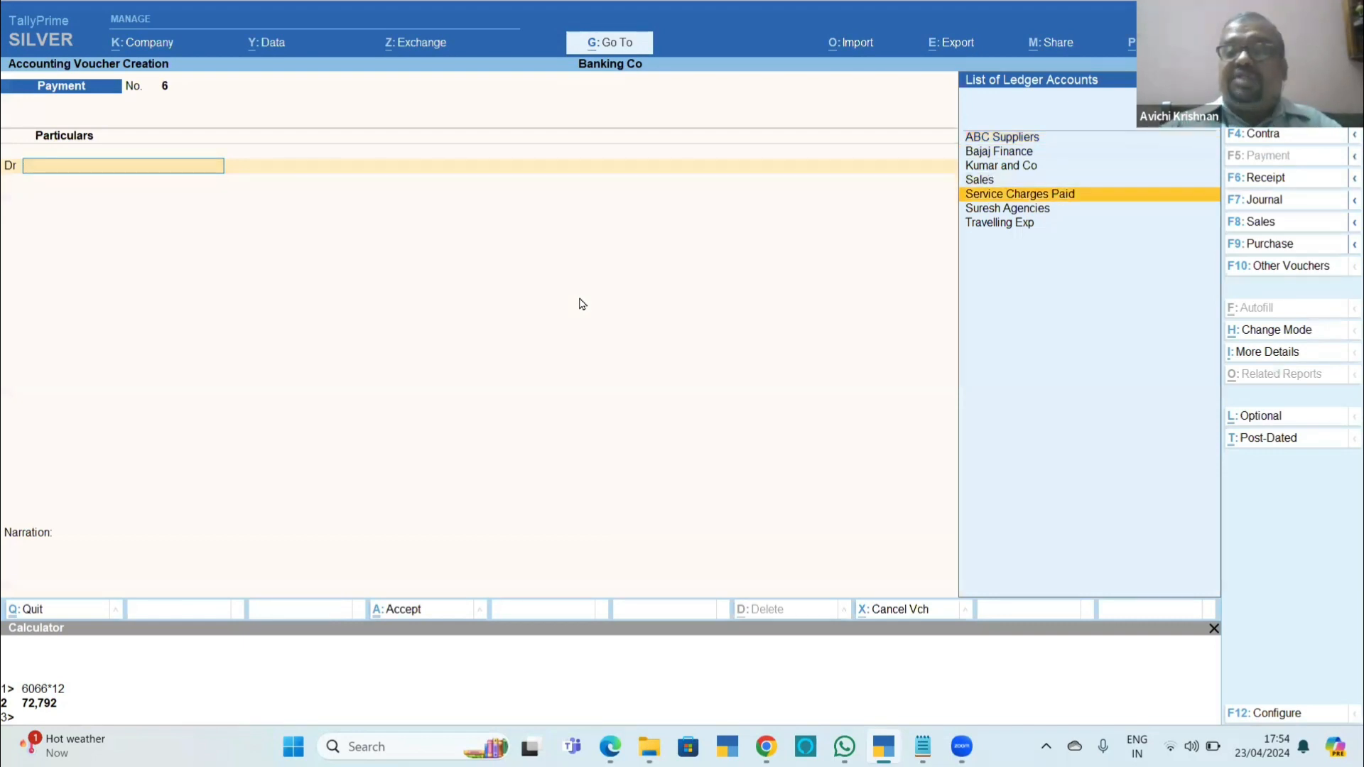
pyautogui.press('Down')
pyautogui.press('Down')
pyautogui.press('Up')
pyautogui.press('Up')
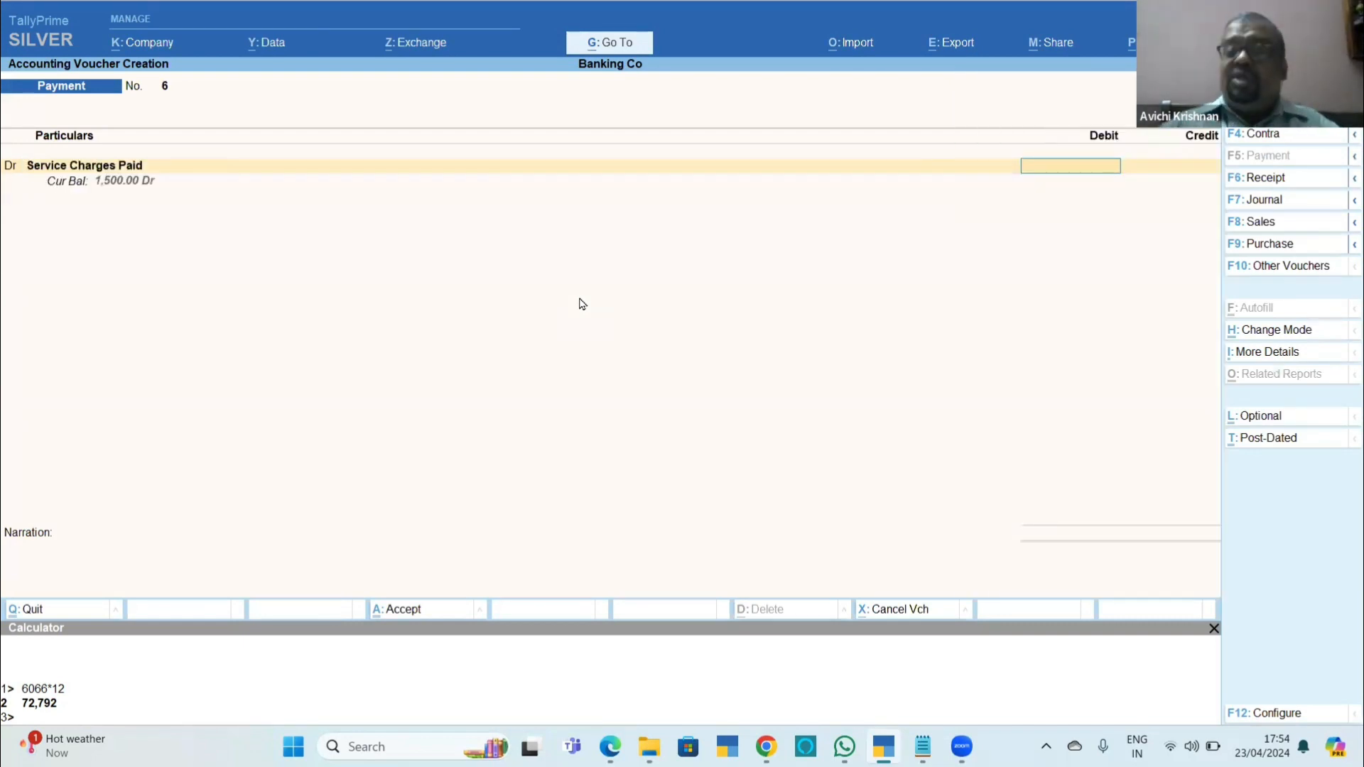
pyautogui.write('2500')
pyautogui.press('Return')
pyautogui.press('Return')
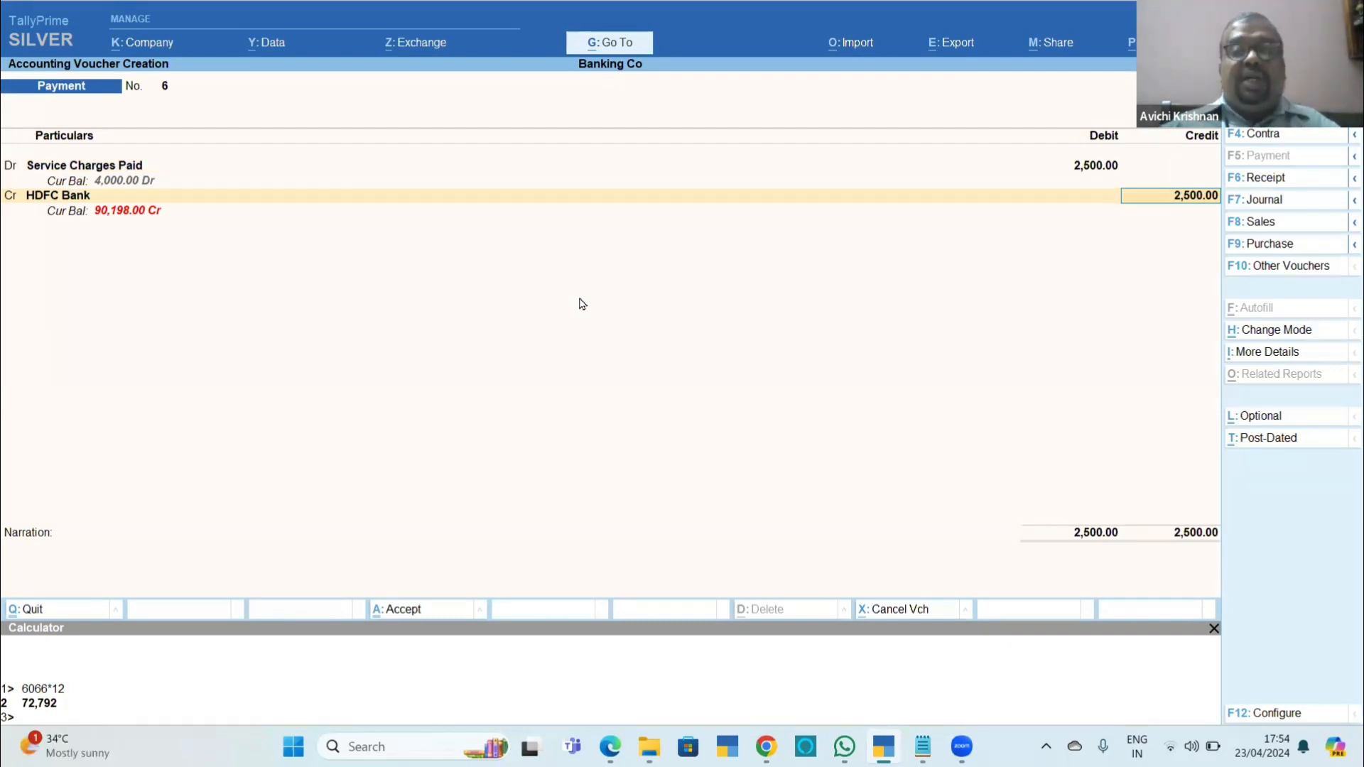
# Override the instrument number with 000003 in the bank allocation, enter the payee's name as favouring name and save the voucher.
pyautogui.press('Return')
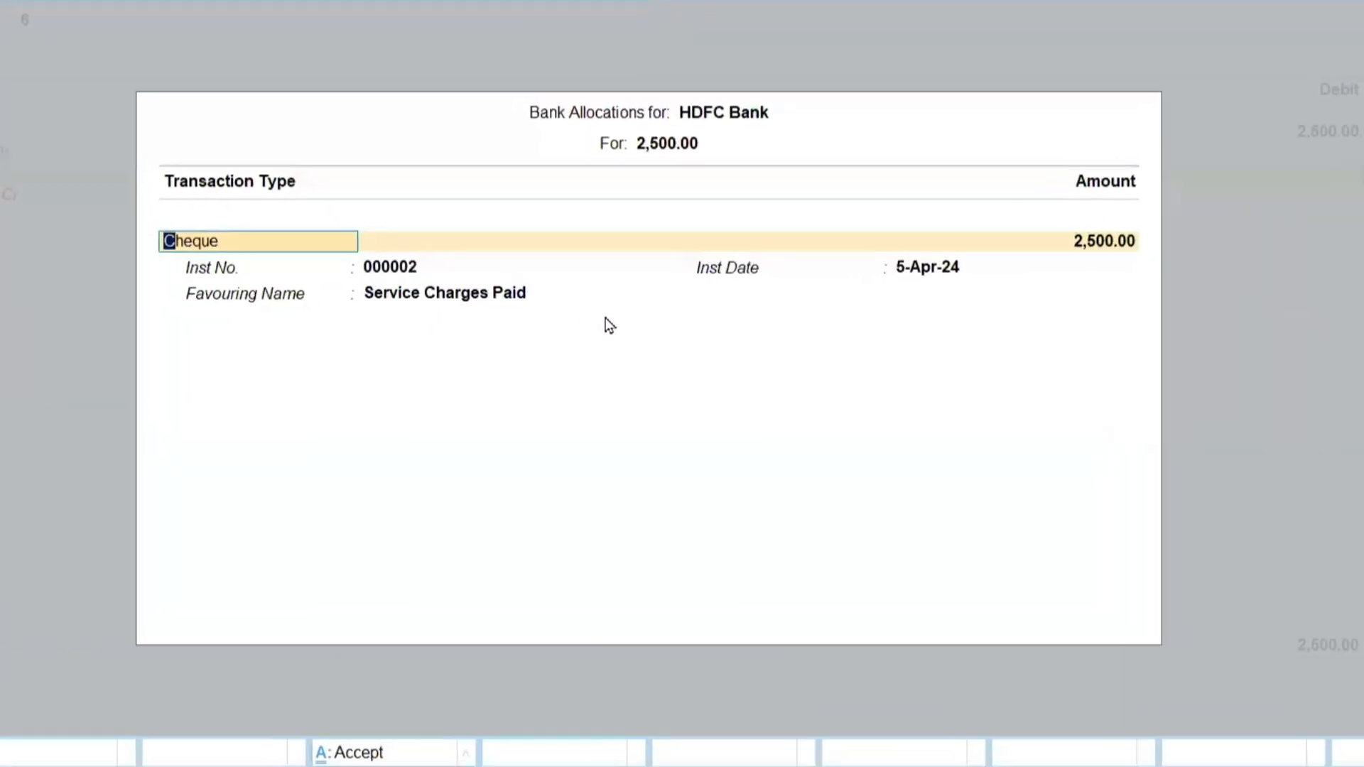
pyautogui.press('Return')
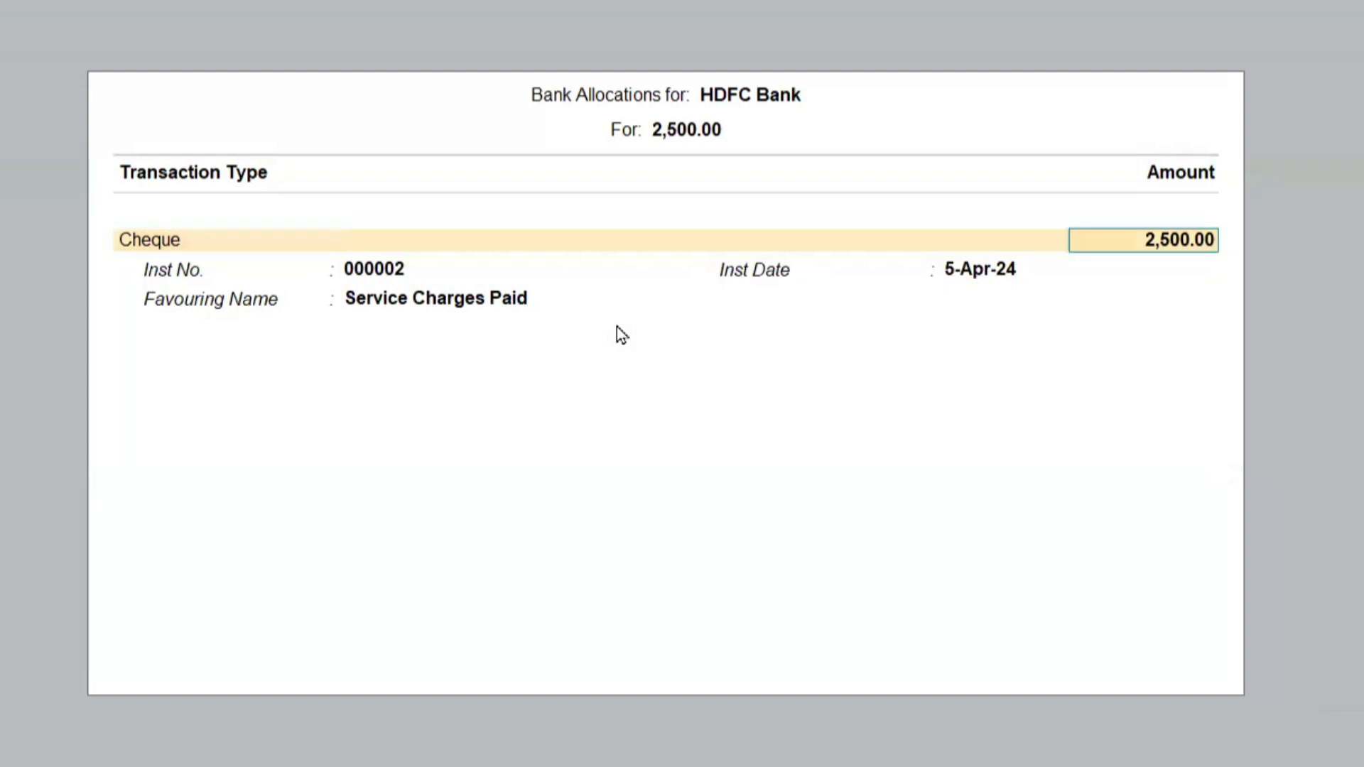
pyautogui.press('Return')
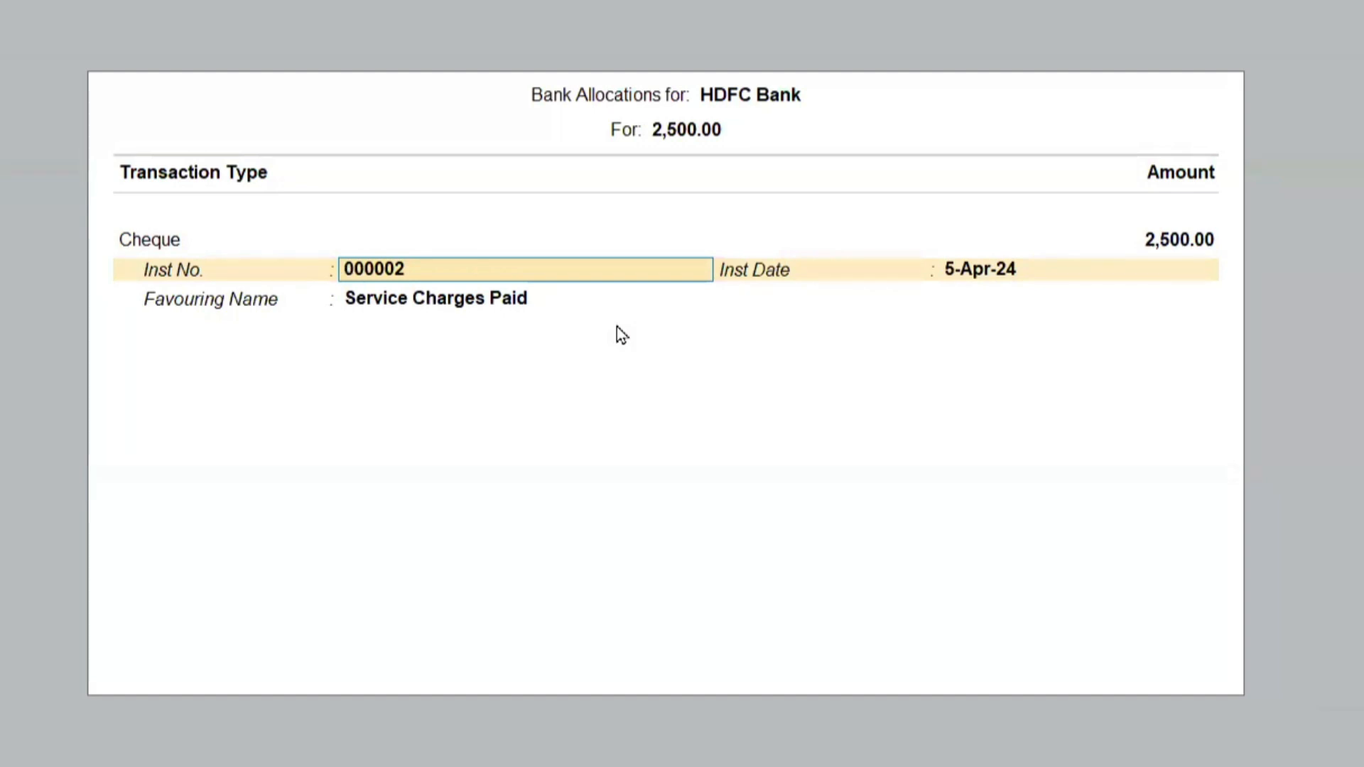
pyautogui.press('End')
pyautogui.write('3')
pyautogui.press('Return')
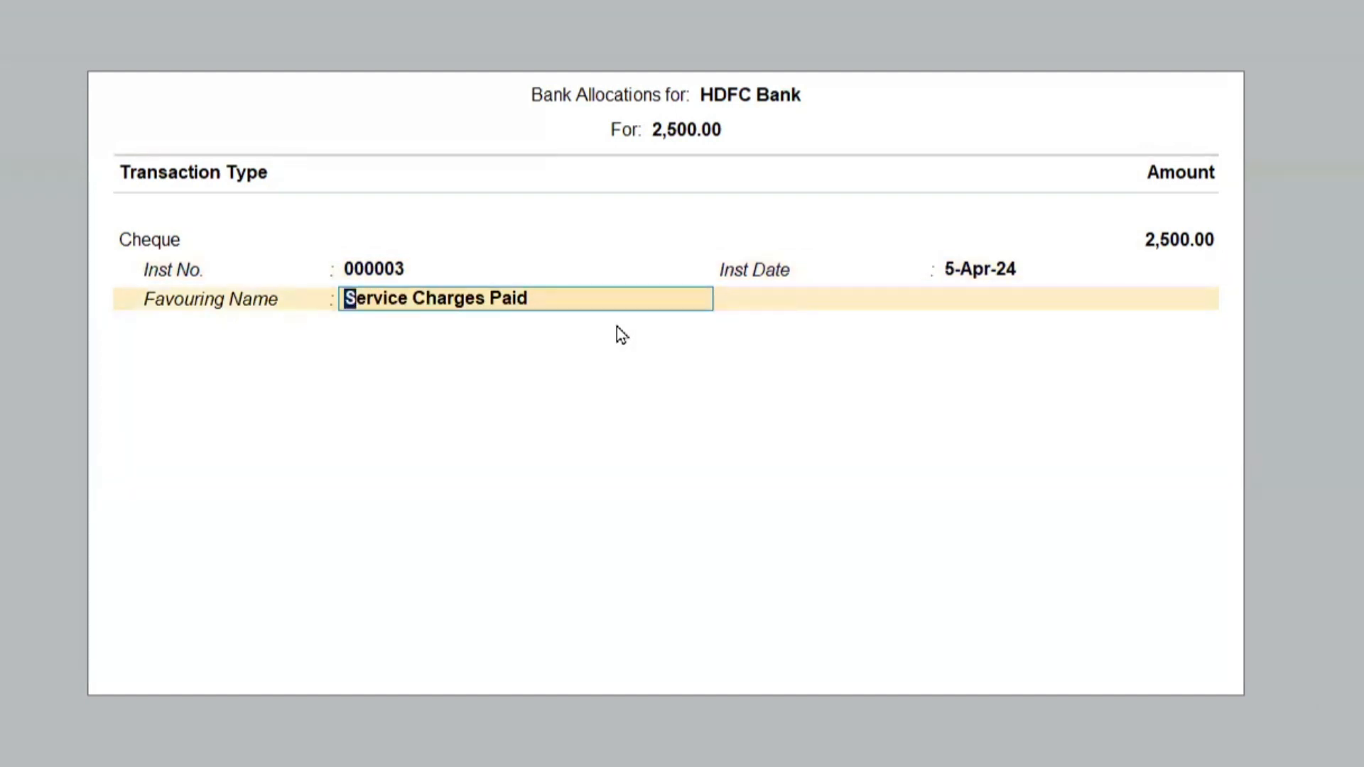
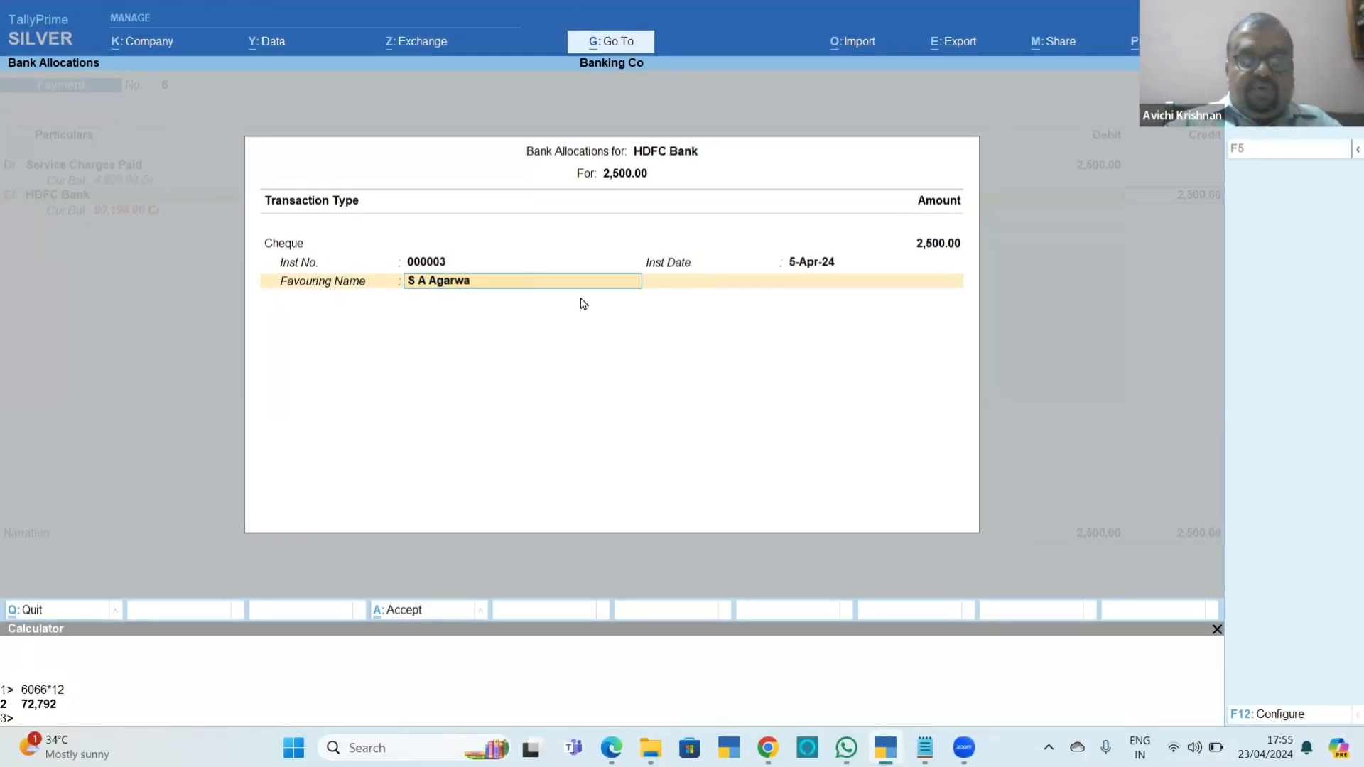
pyautogui.press('Return')
pyautogui.press('Return')
pyautogui.press('Return')
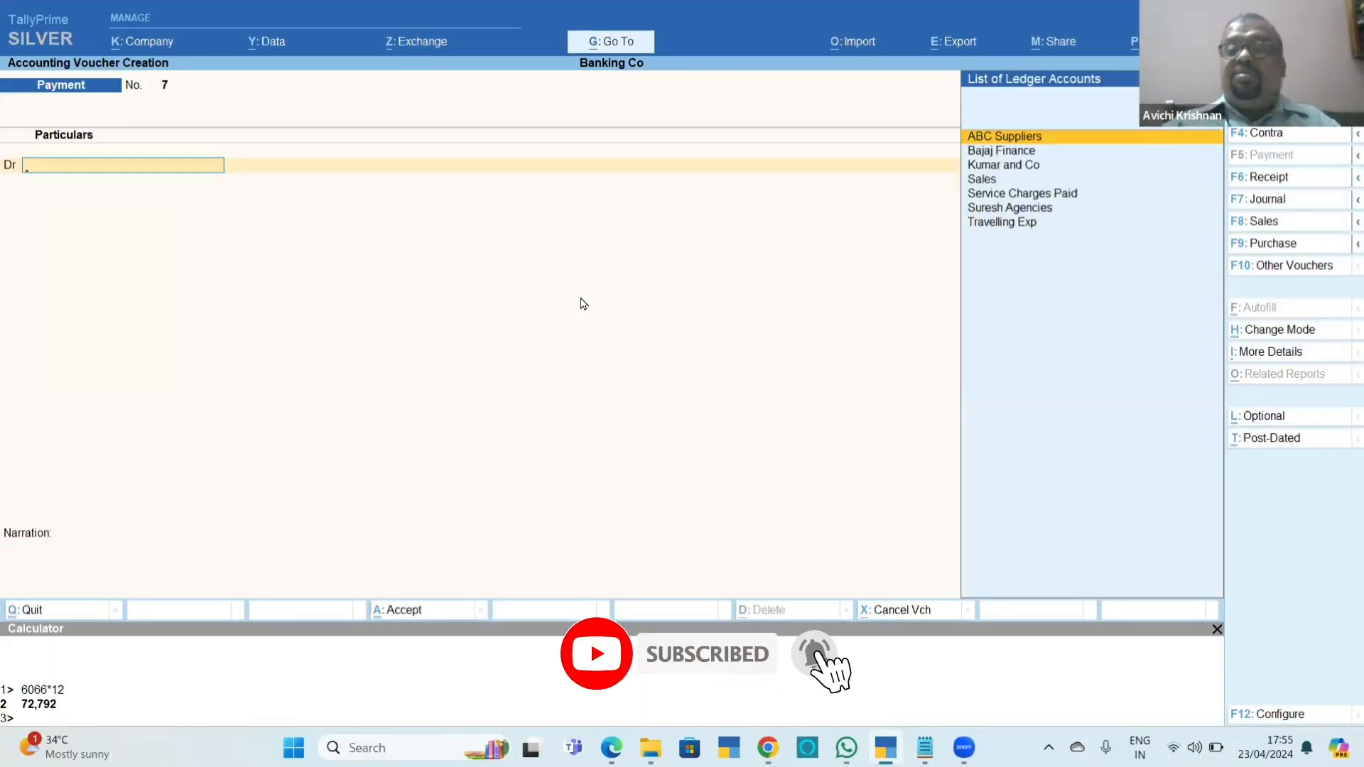
# Debit Travelling Exp with 450 in a new payment voucher, credit HDFC Bank and open its bank allocation.
pyautogui.press('Down')
pyautogui.press('Down')
pyautogui.press('Down')
pyautogui.press('Down')
pyautogui.press('Down')
pyautogui.press('Down')
pyautogui.press('Return')
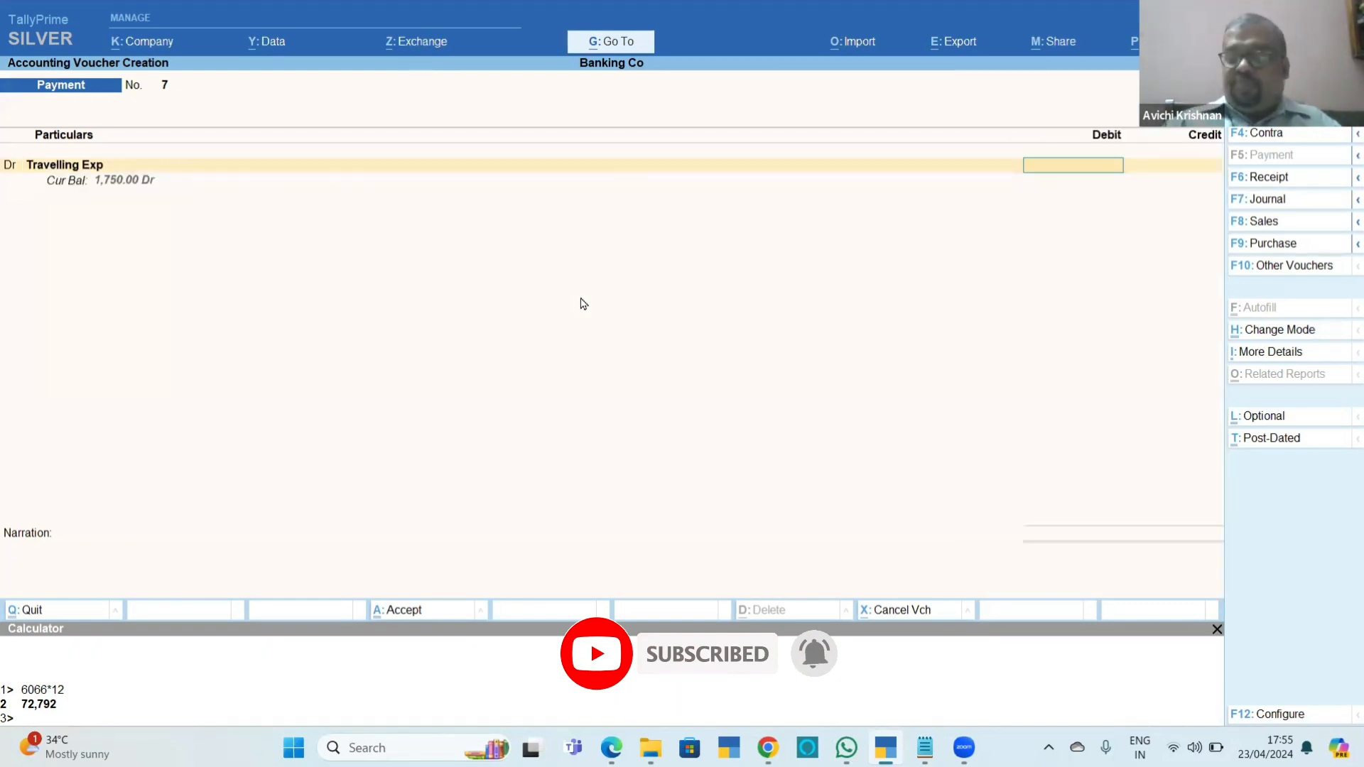
pyautogui.write('450')
pyautogui.press('Return')
pyautogui.press('Return')
pyautogui.press('Return')
pyautogui.press('Return')
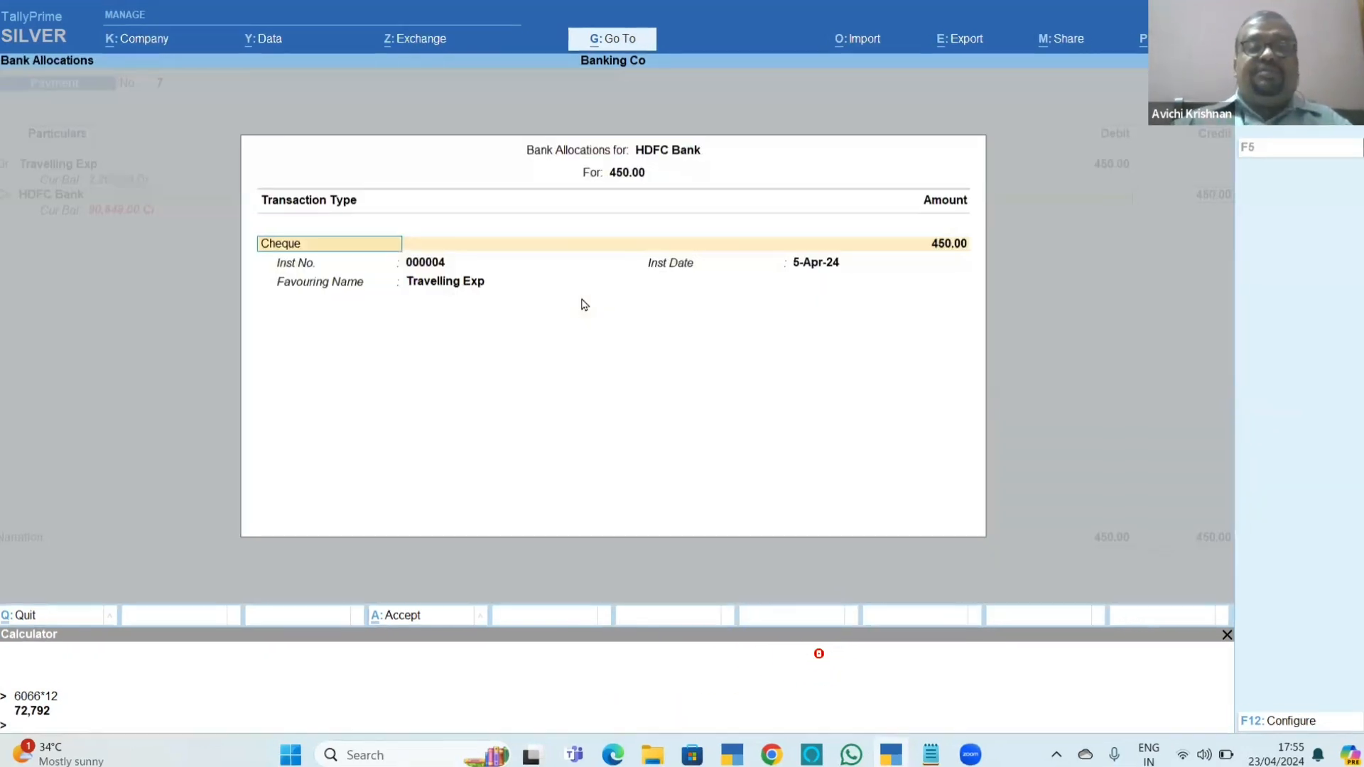
# Try entering the already used cheque number 000001 as the instrument number for the 450 payment.
pyautogui.press('Return')
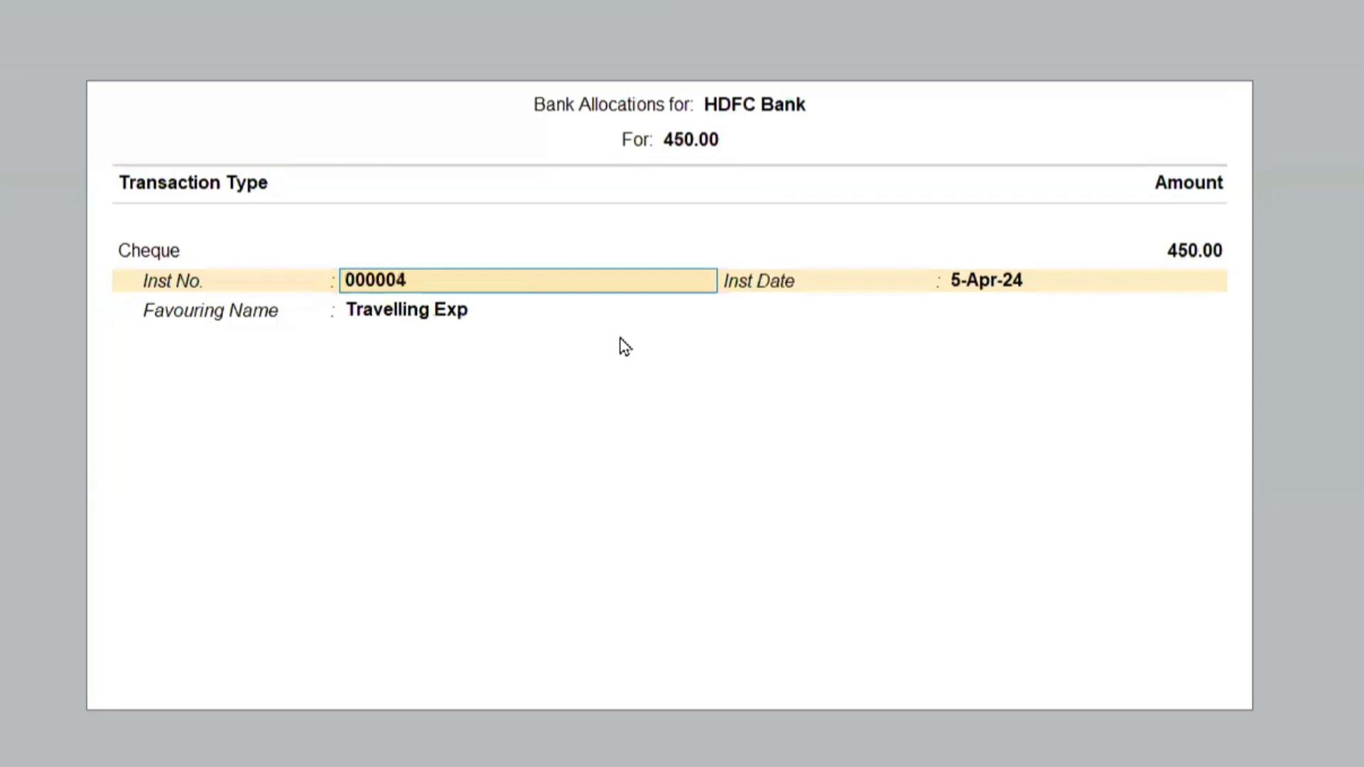
pyautogui.press('Return')
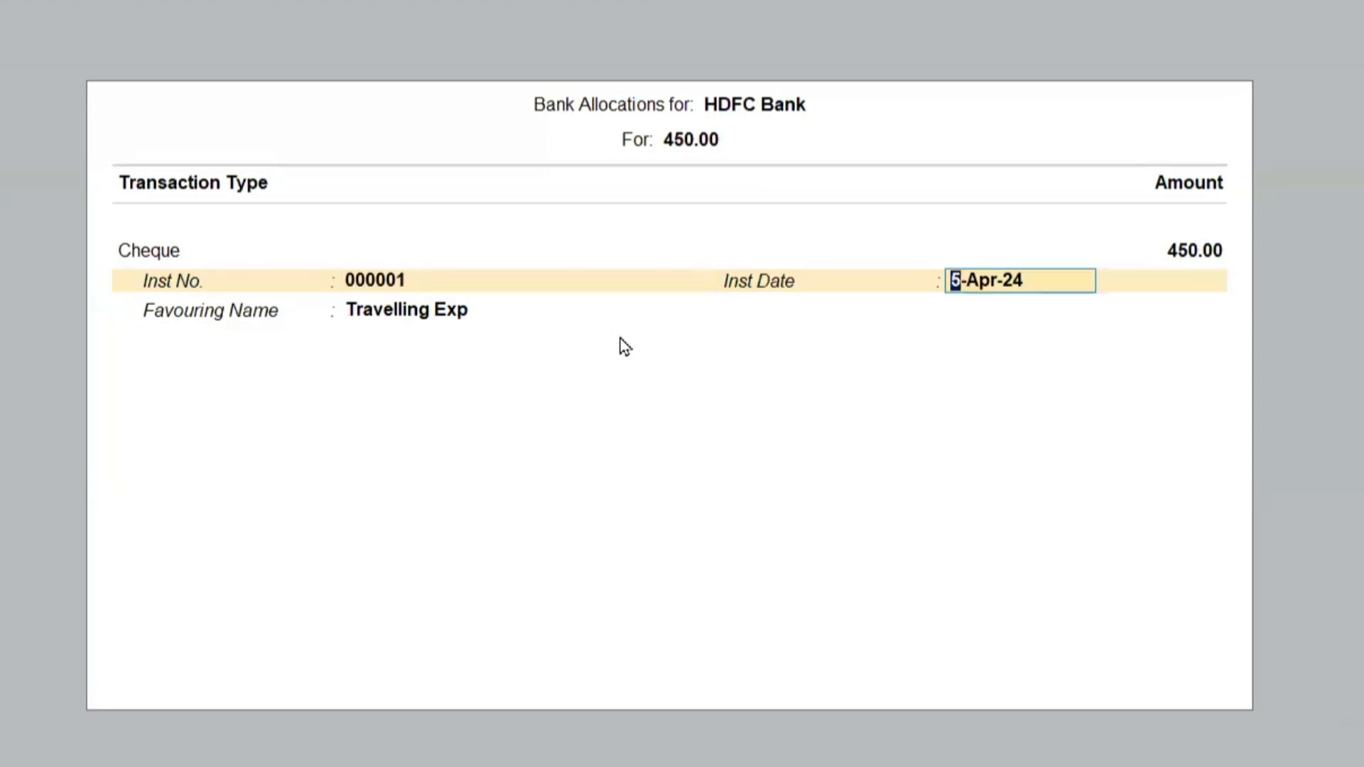
pyautogui.press('BackSpace')
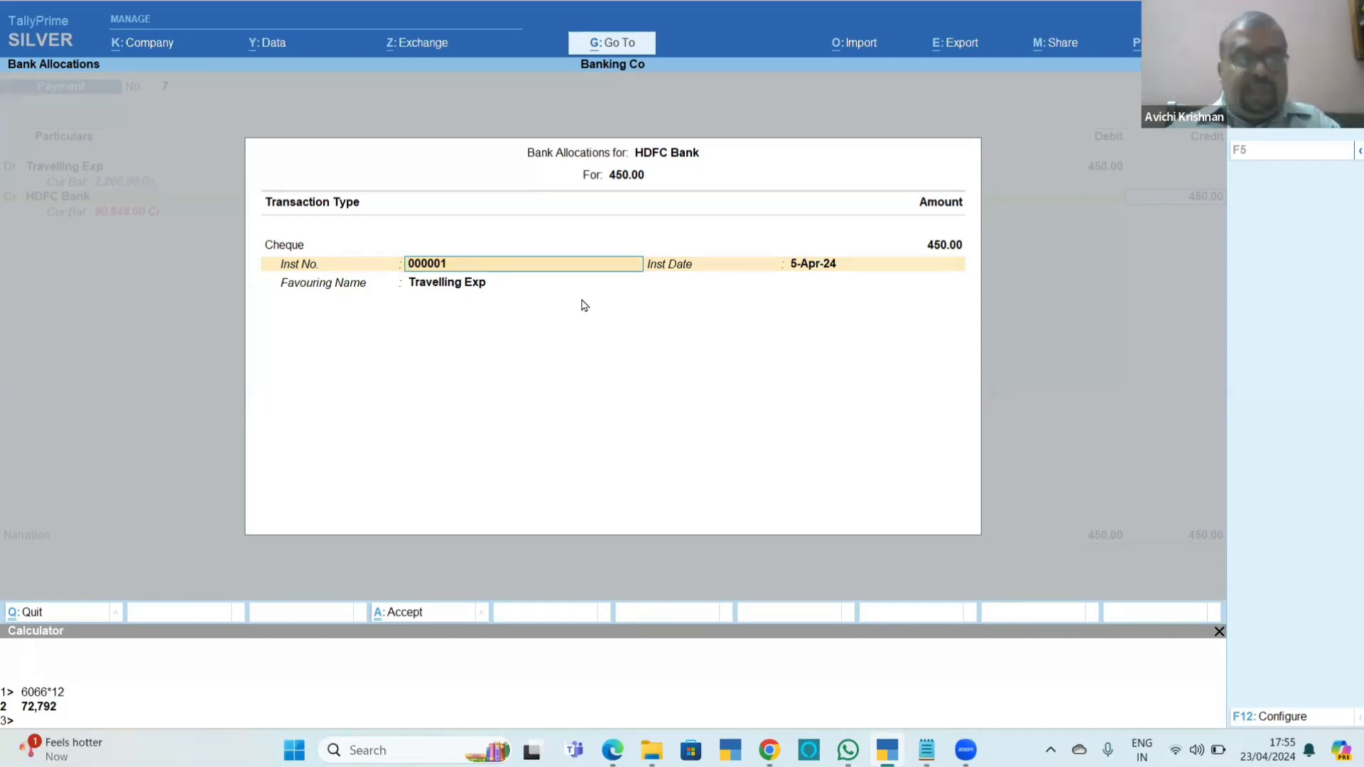
# Check the configuration options of the bank allocation and the payment voucher, and switch back to the banking chapter PDF.
pyautogui.press('F12')
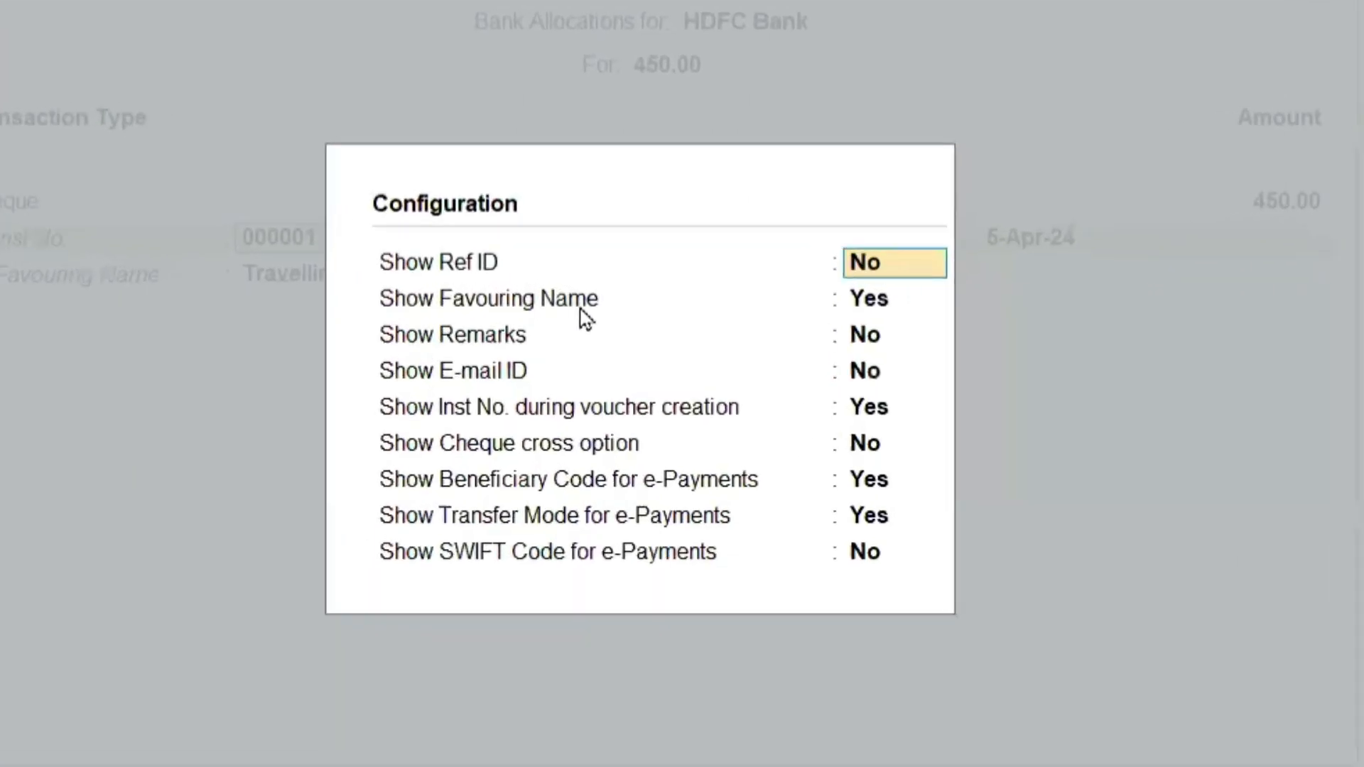
pyautogui.press('Escape')
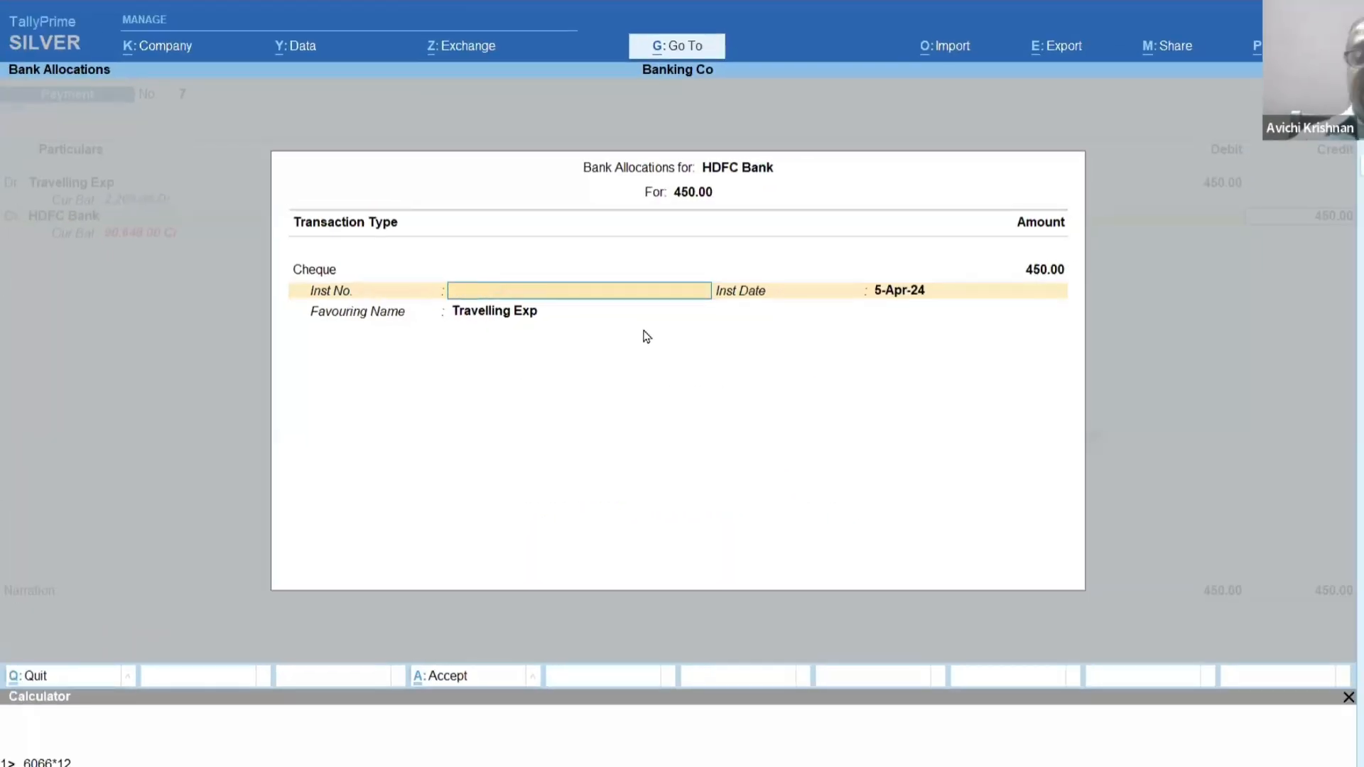
pyautogui.hotkey('ctrl', 'a')
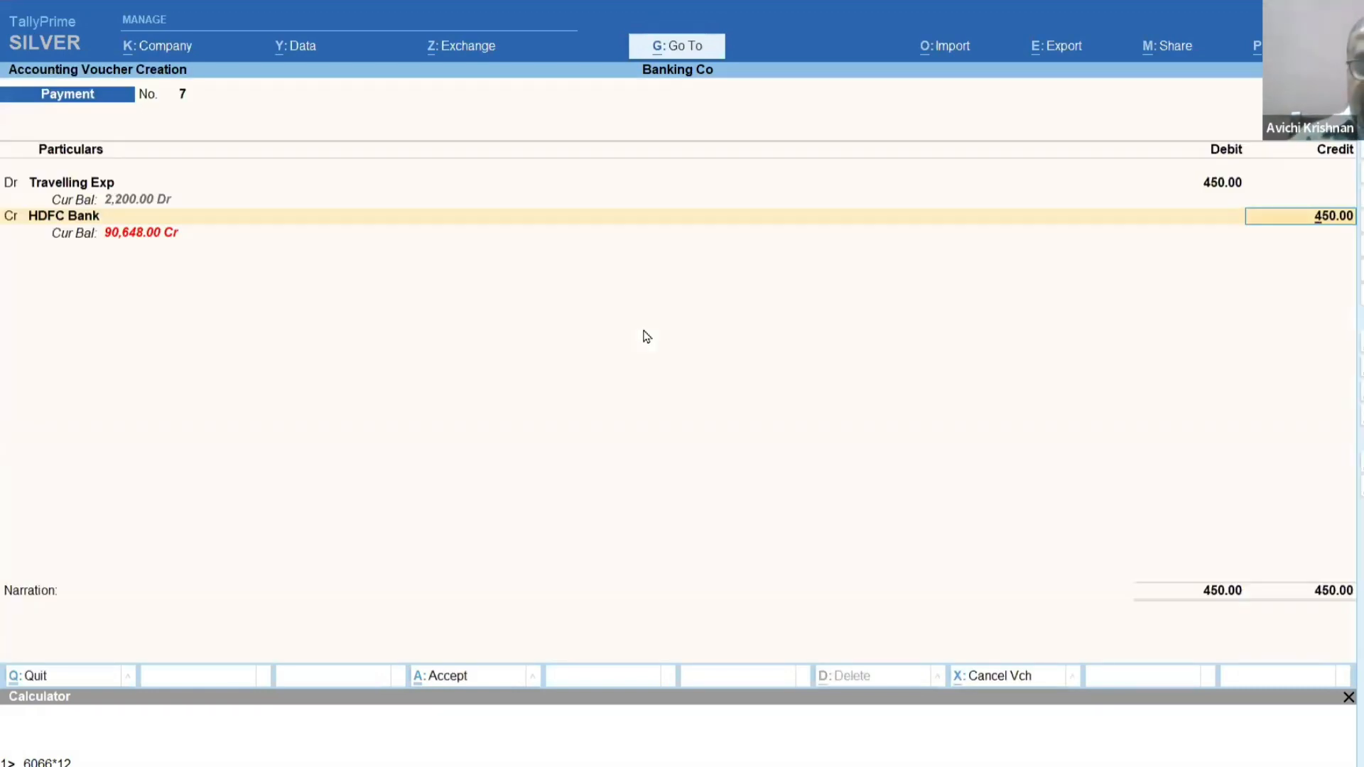
pyautogui.press('F12')
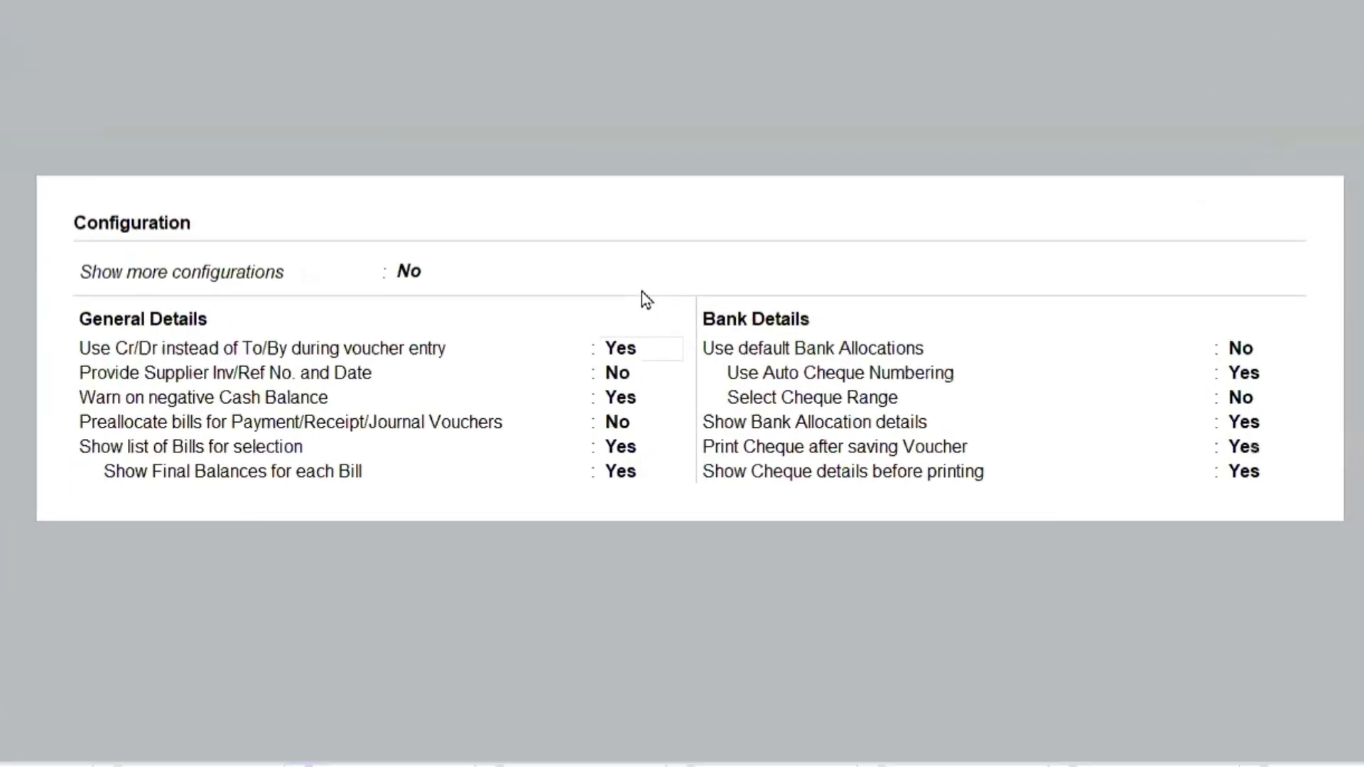
pyautogui.hotkey('alt', 'Tab')
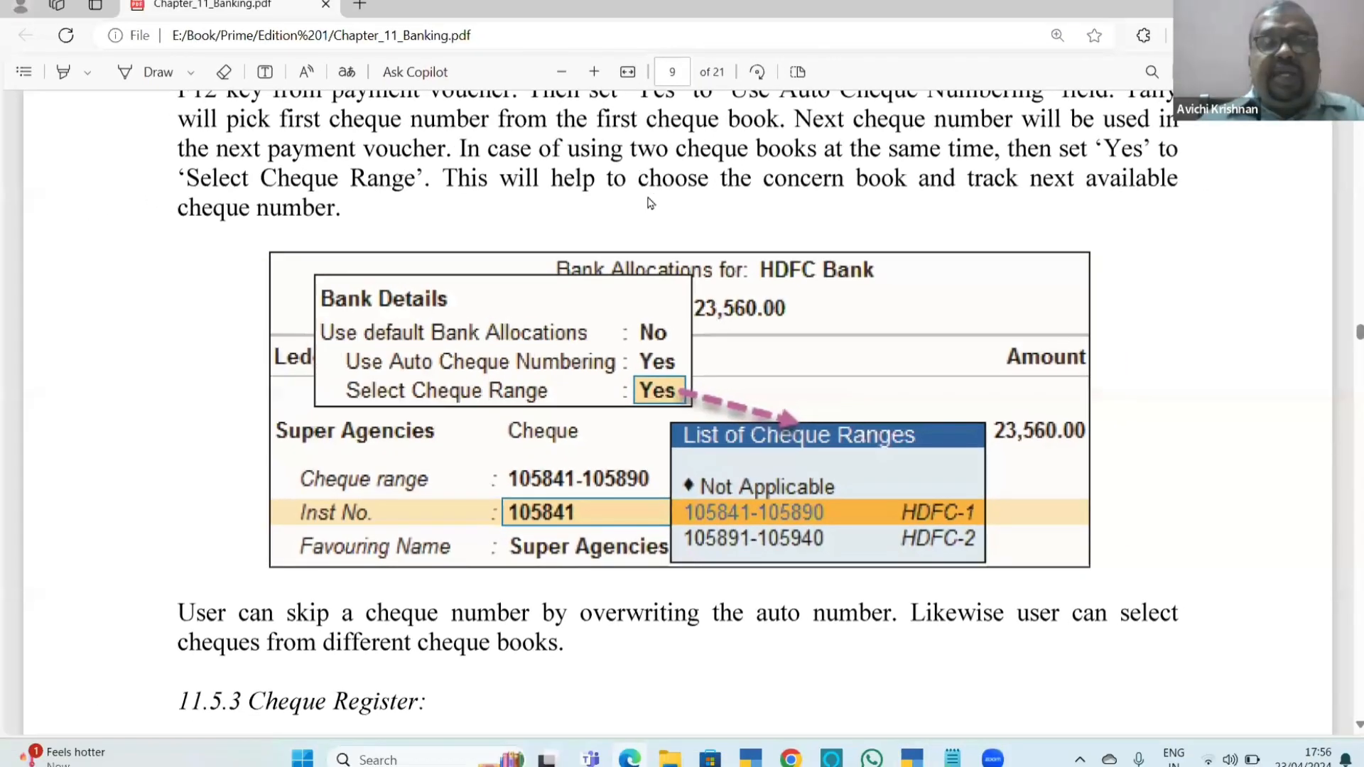
# Set Select Cheque Range to Yes in the payment voucher configuration and return to the HDFC Bank allocation.
pyautogui.scroll(-2, 599, 302)
pyautogui.hotkey('alt', 'Tab')
pyautogui.press('Return')
pyautogui.press('Return')
pyautogui.press('Return')
pyautogui.press('Return')
pyautogui.press('Return')
pyautogui.press('Return')
pyautogui.press('Return')
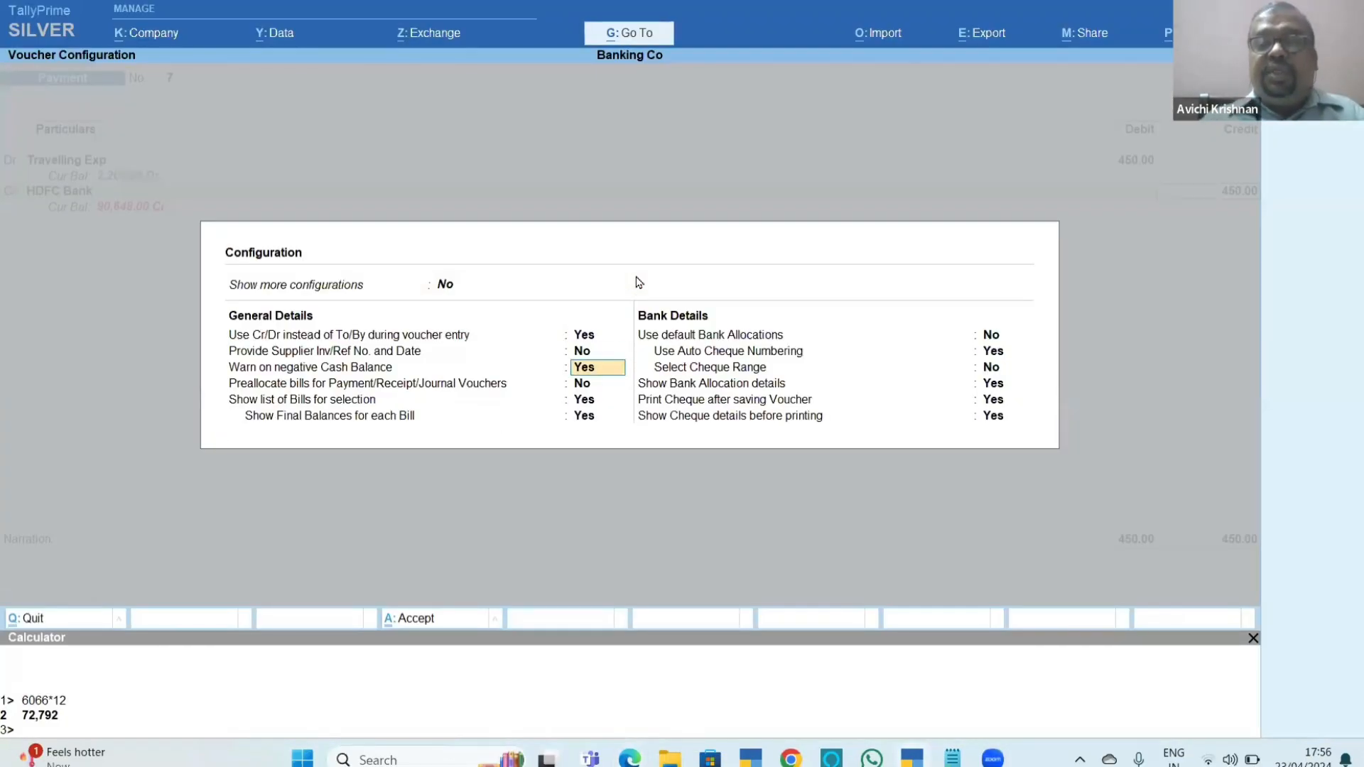
pyautogui.press('Return')
pyautogui.press('Return')
pyautogui.press('Return')
pyautogui.press('Return')
pyautogui.press('Return')
pyautogui.press('Return')
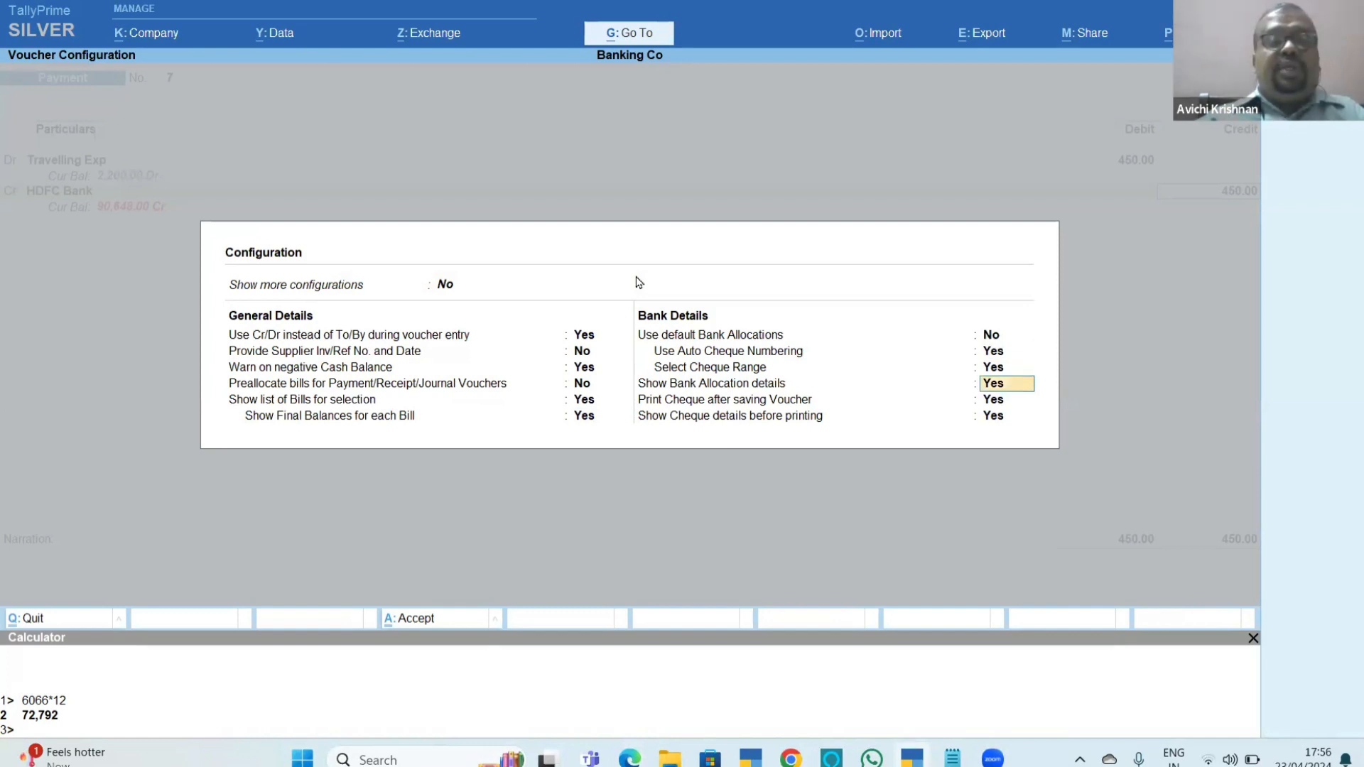
pyautogui.press('Return')
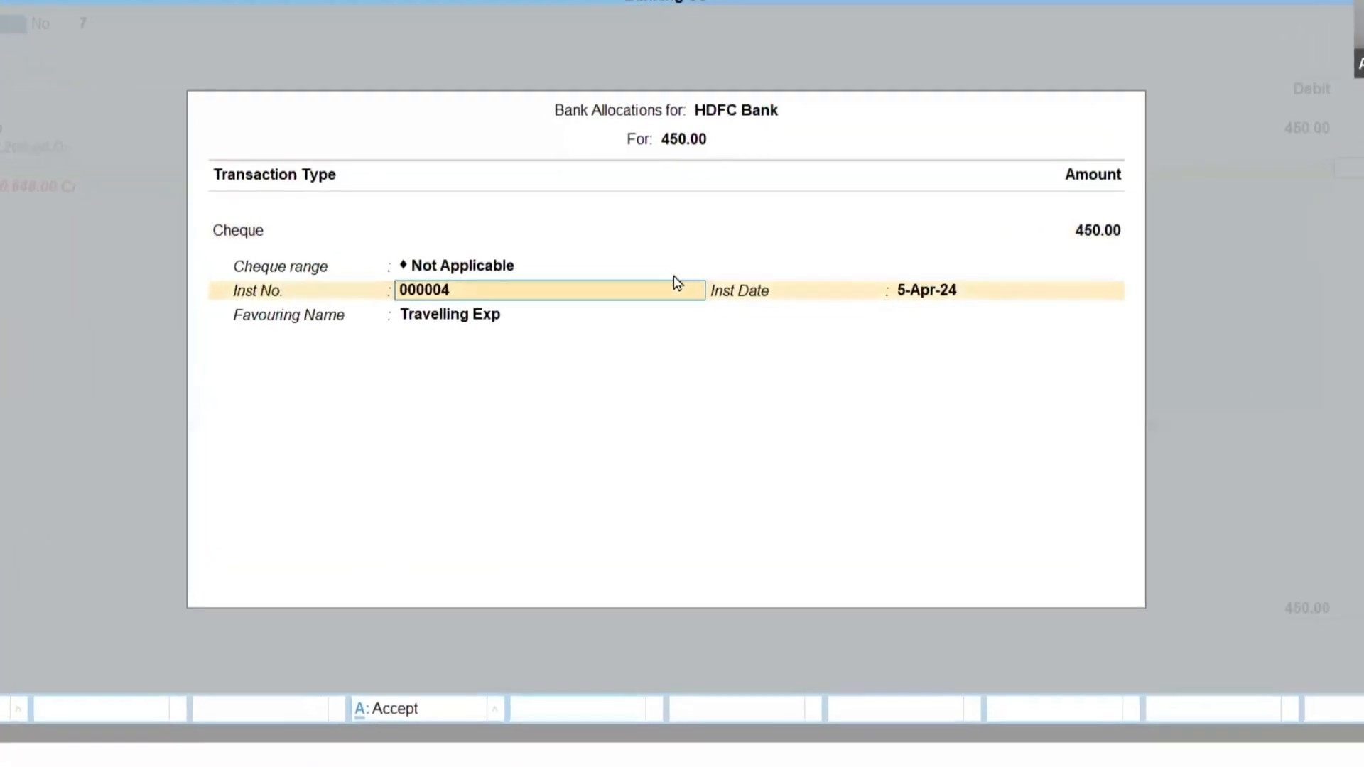
pyautogui.press('BackSpace')
pyautogui.press('Down')
pyautogui.press('Return')
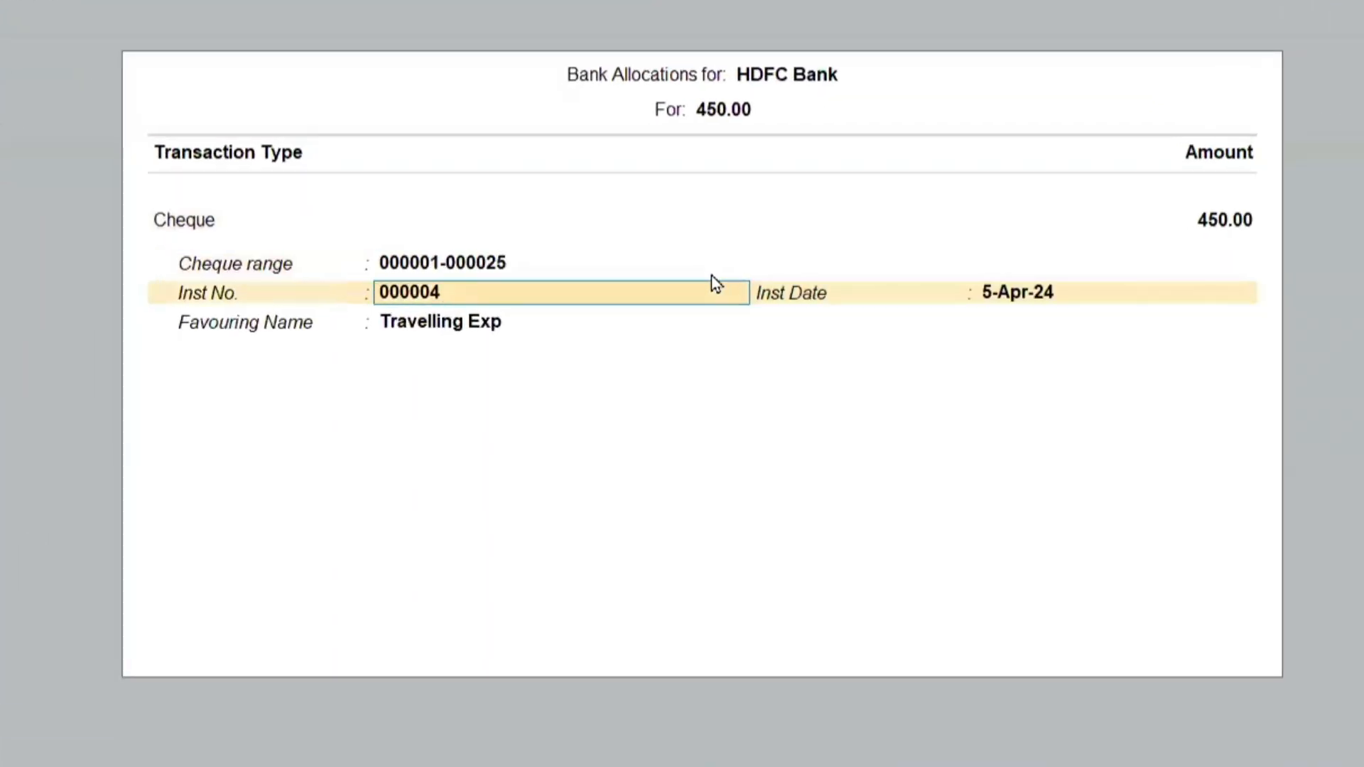
pyautogui.write('1')
pyautogui.press('Return')
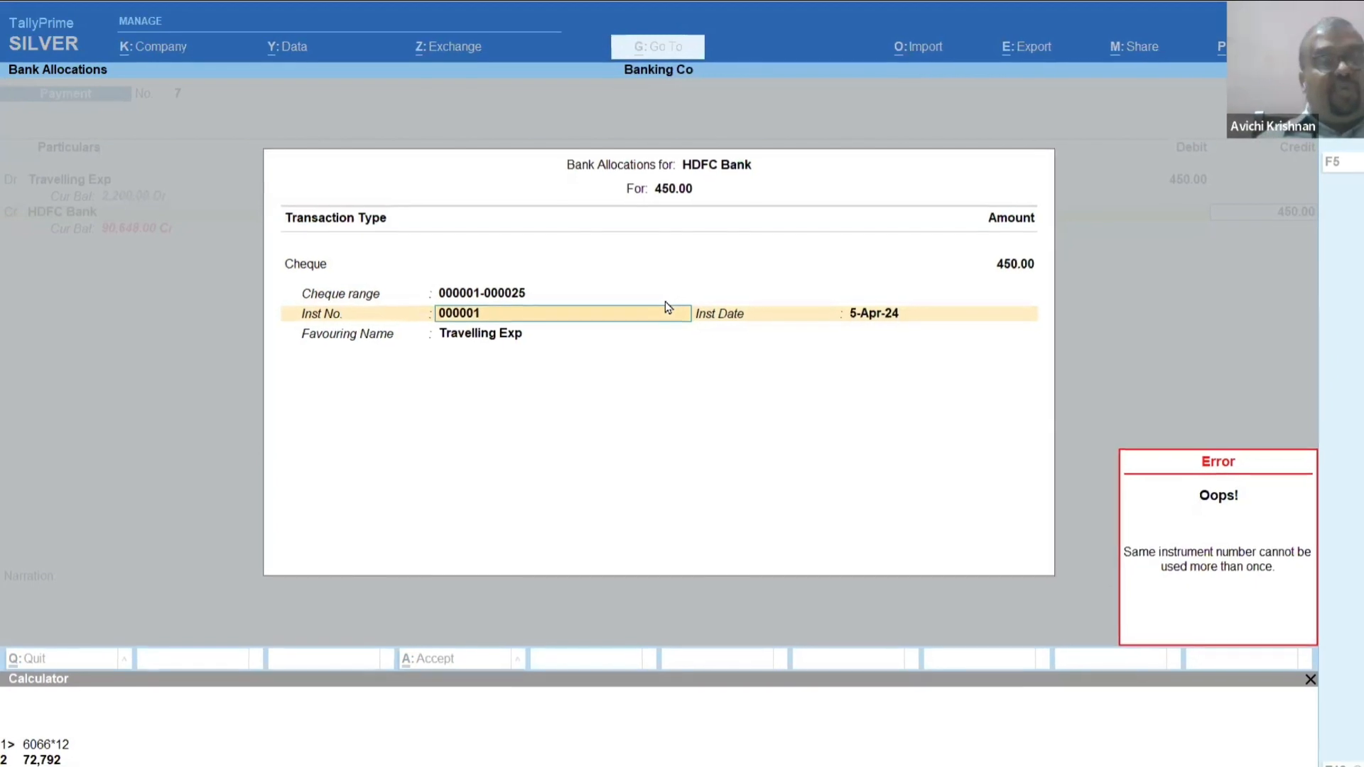
pyautogui.press('Escape')
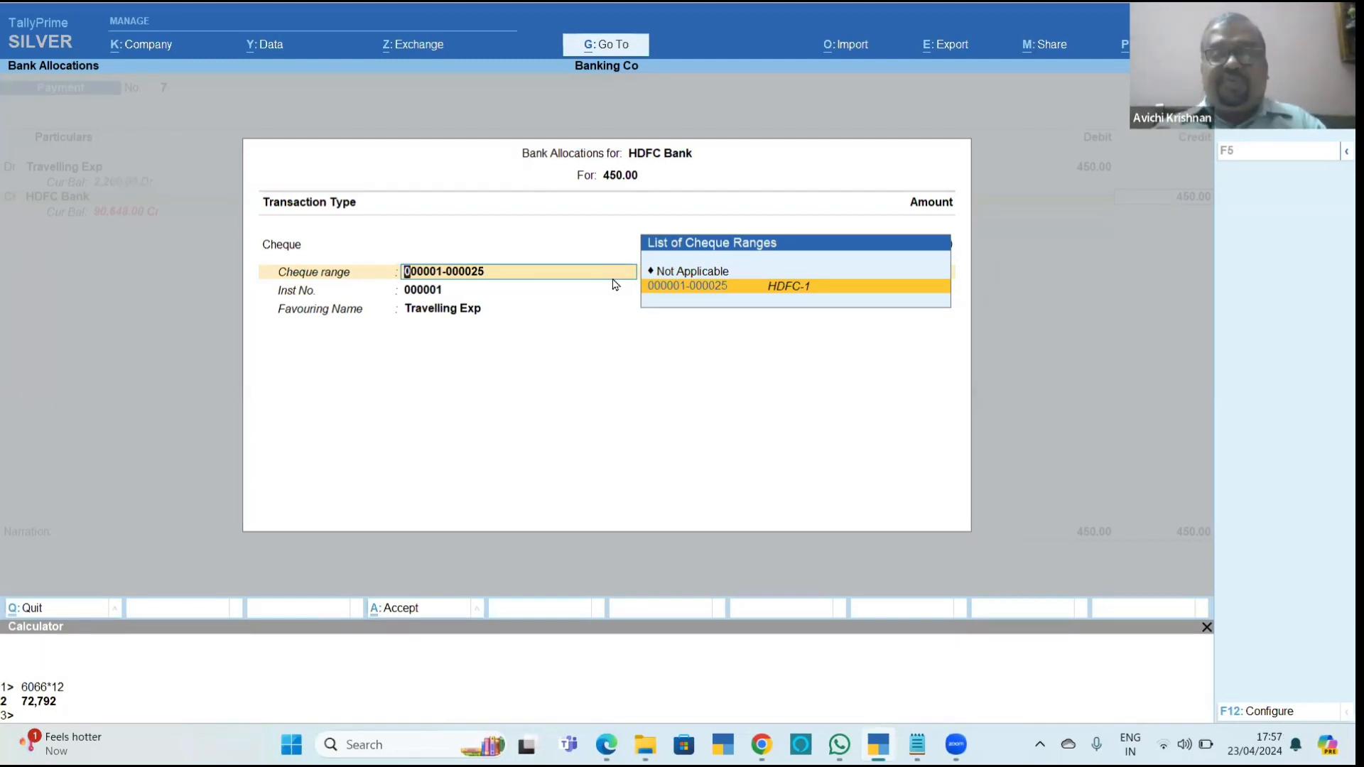
pyautogui.press('Return')
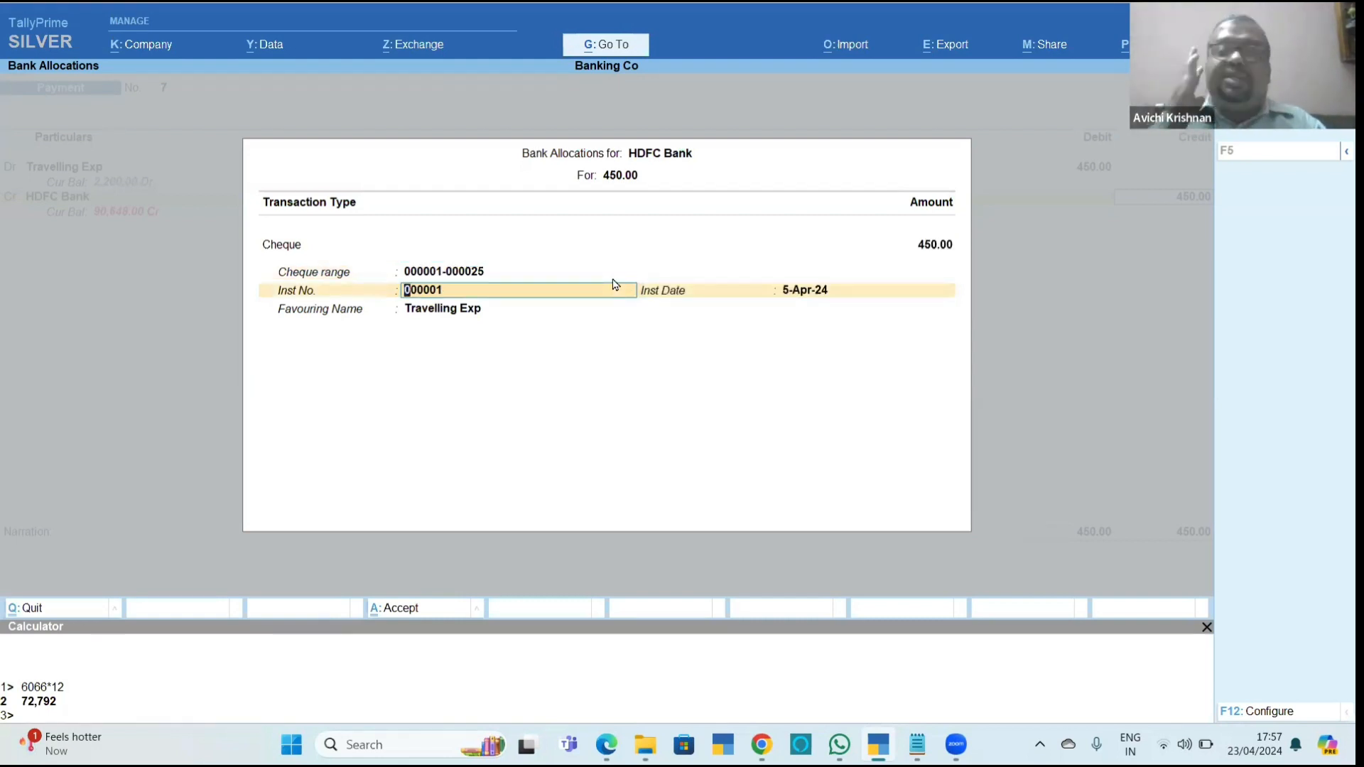
pyautogui.press('Return')
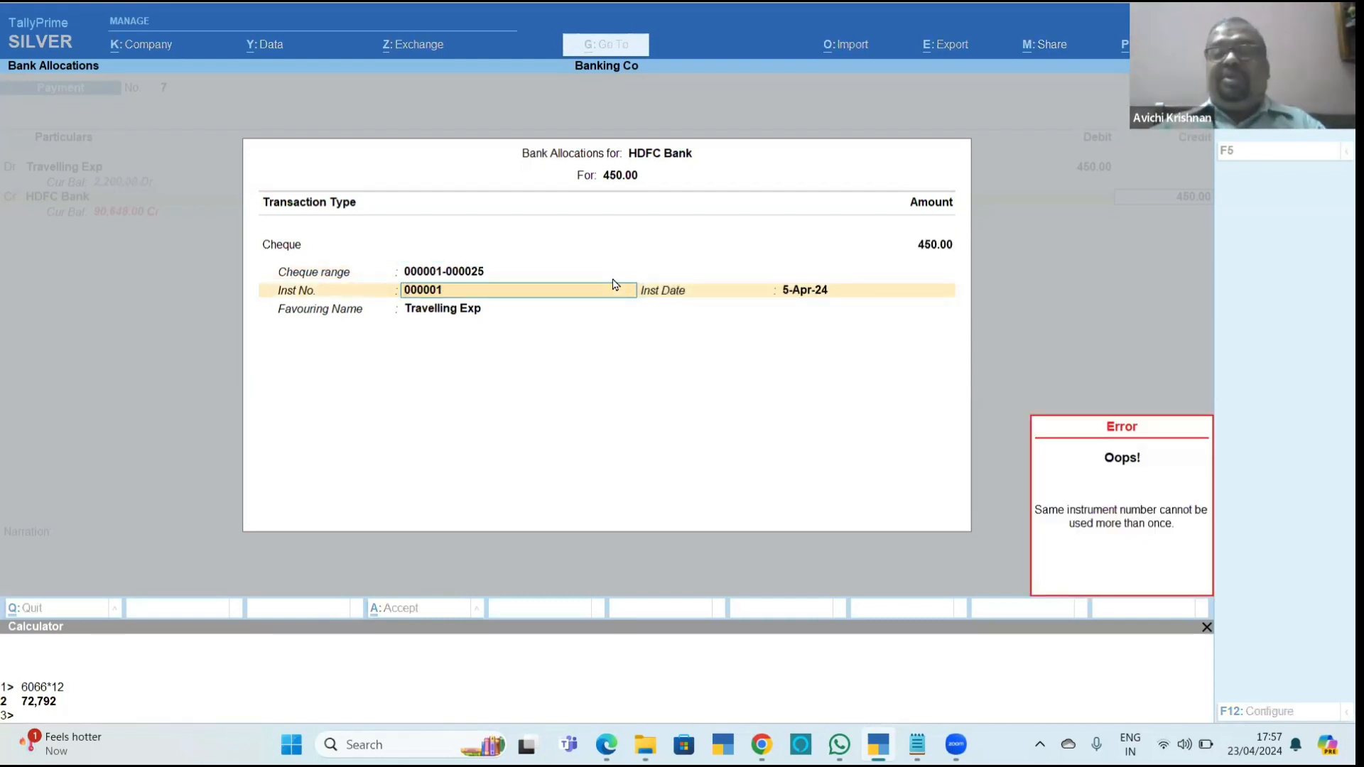
pyautogui.press('Return')
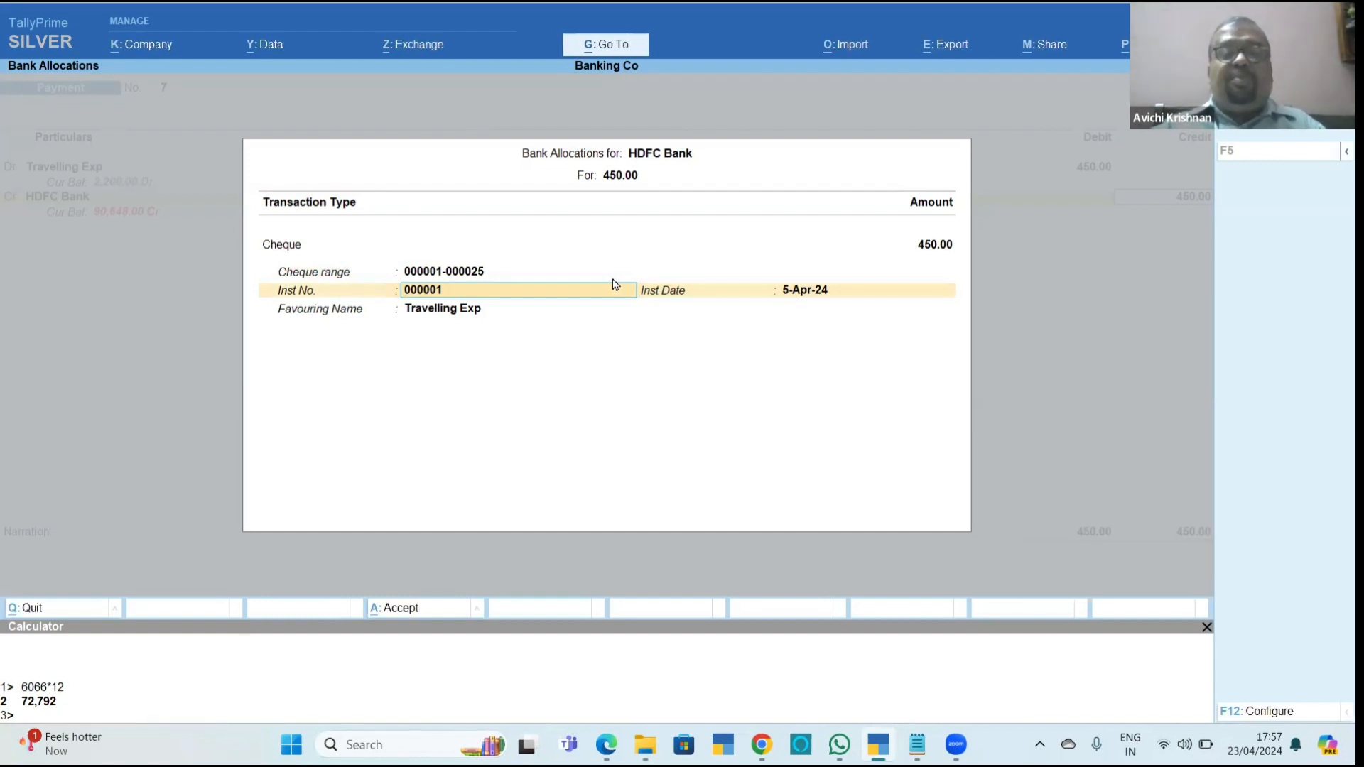
# Try 000002 and 000003 as the instrument number, and abandon the bank allocation without saving it.
pyautogui.write('2')
pyautogui.press('Return')
pyautogui.press('BackSpace')
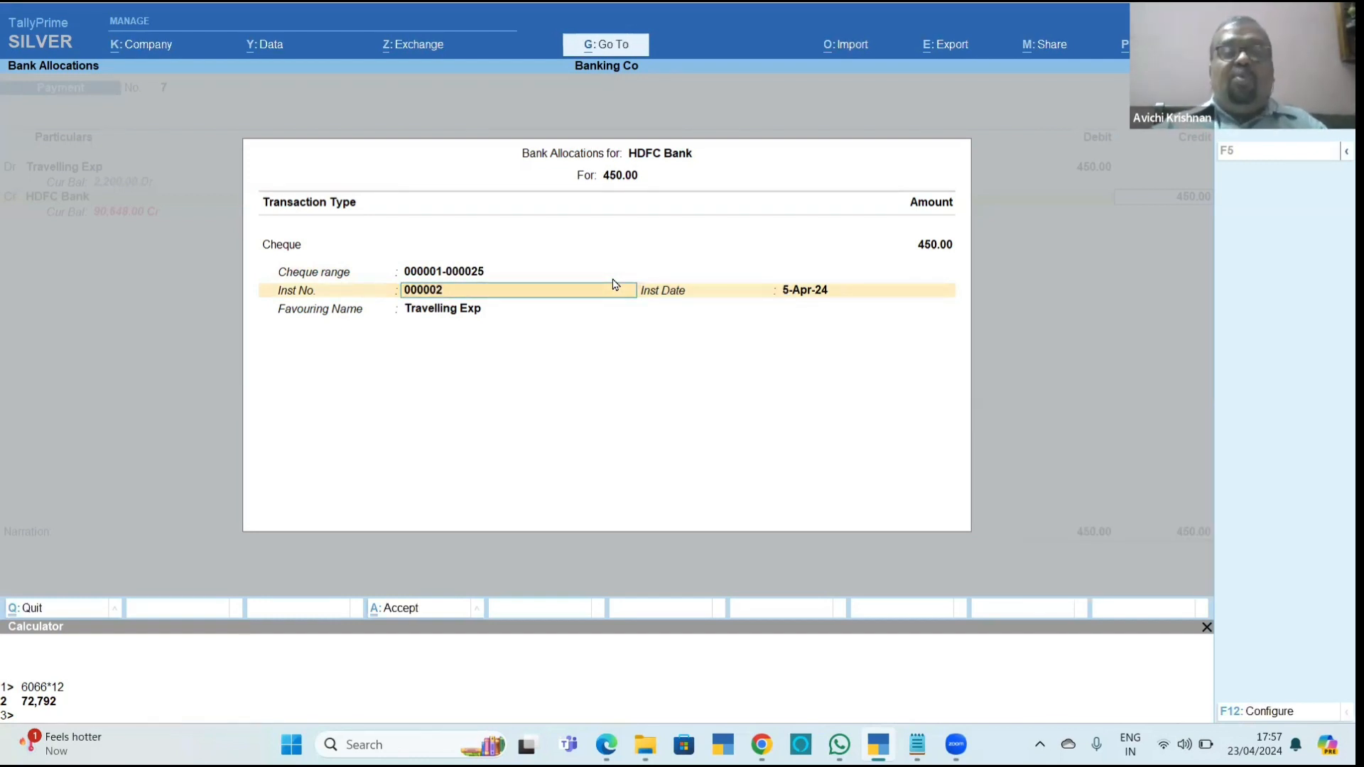
pyautogui.press('BackSpace')
pyautogui.write('3')
pyautogui.press('Return')
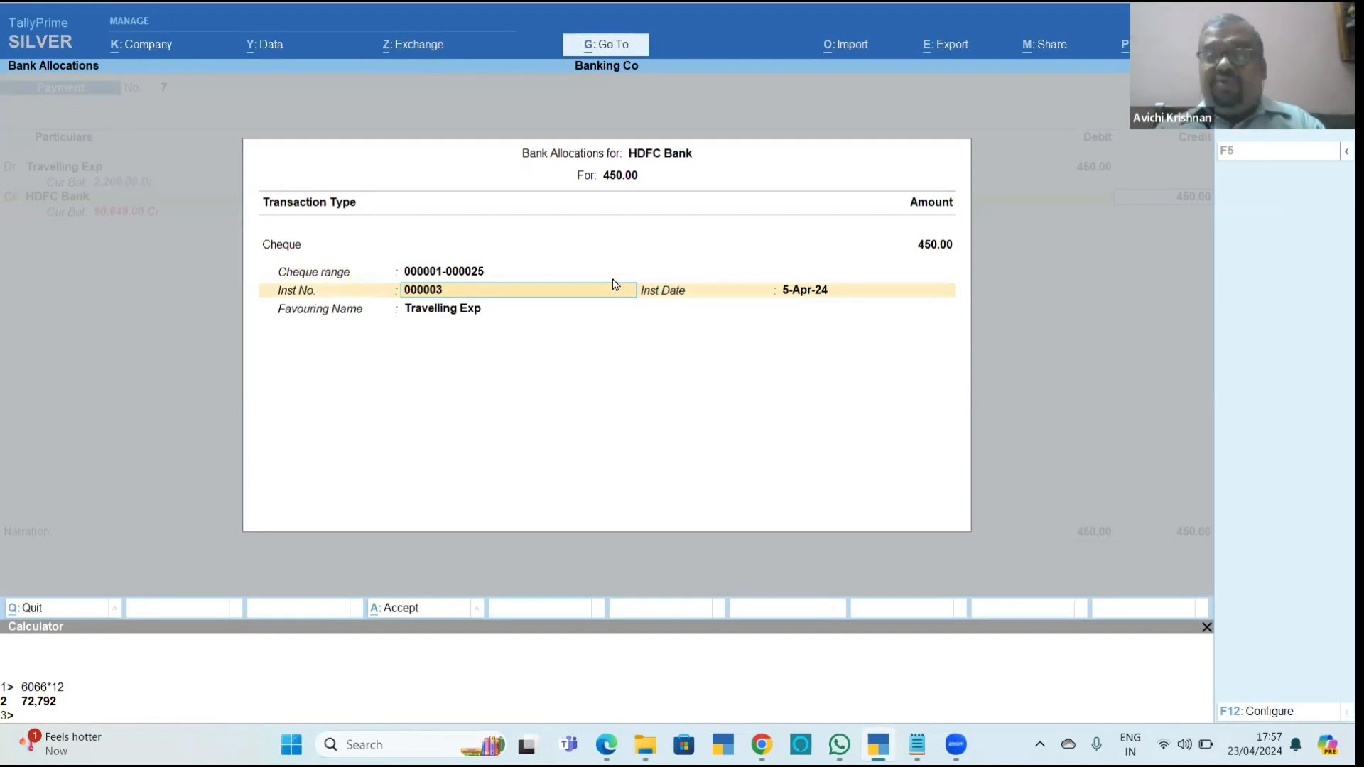
pyautogui.press('Escape')
pyautogui.press('y')
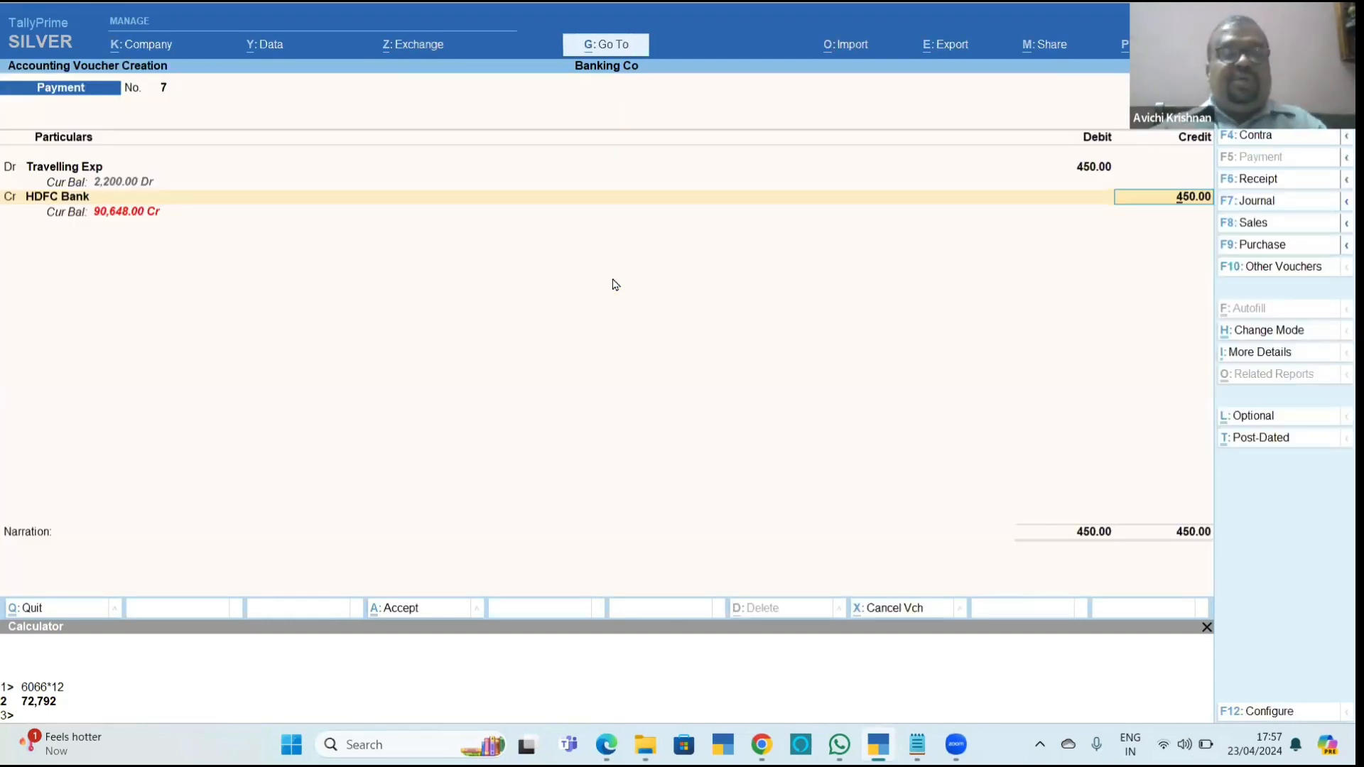
# Check the cheque range section of the banking chapter PDF and return to the payment voucher in TallyPrime.
pyautogui.hotkey('alt', 'Tab')
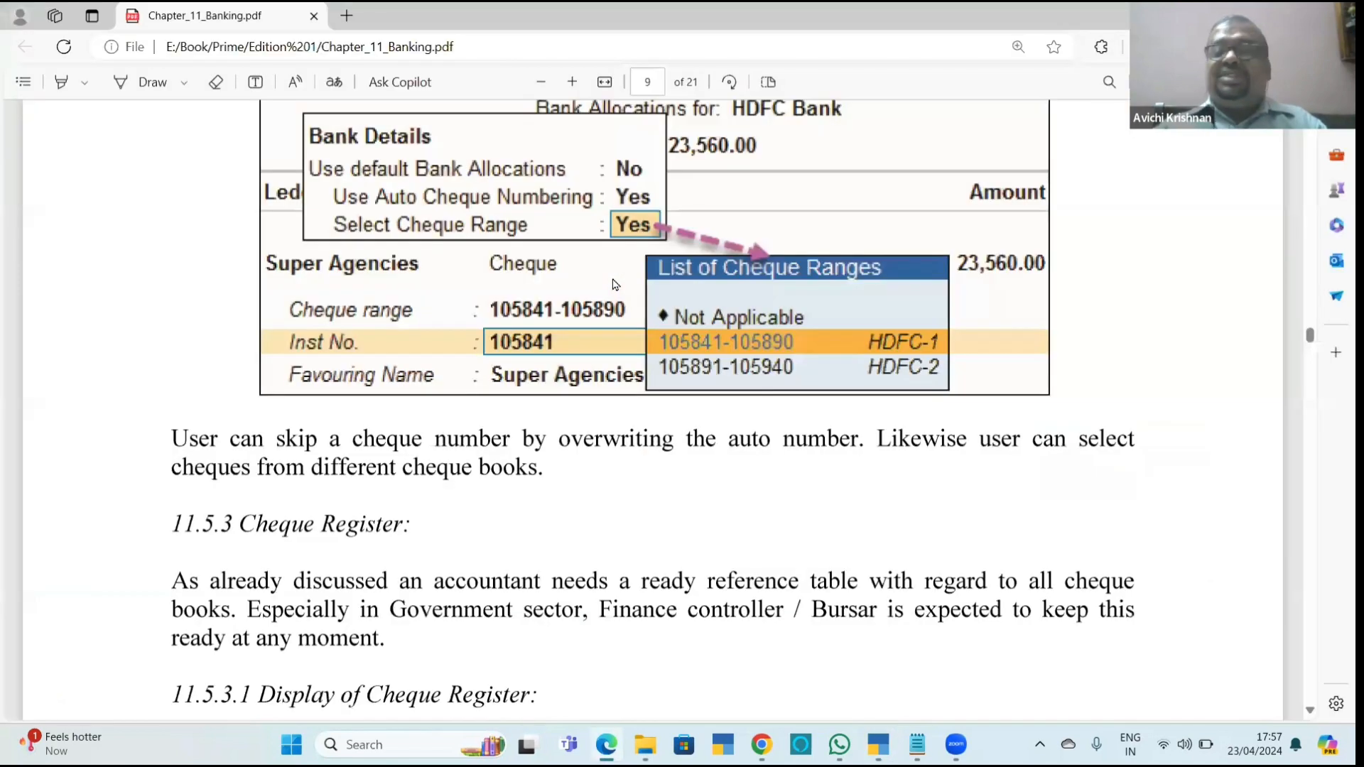
pyautogui.scroll(-5, 615, 284)
pyautogui.scroll(1, 615, 284)
pyautogui.hotkey('alt', 'Tab')
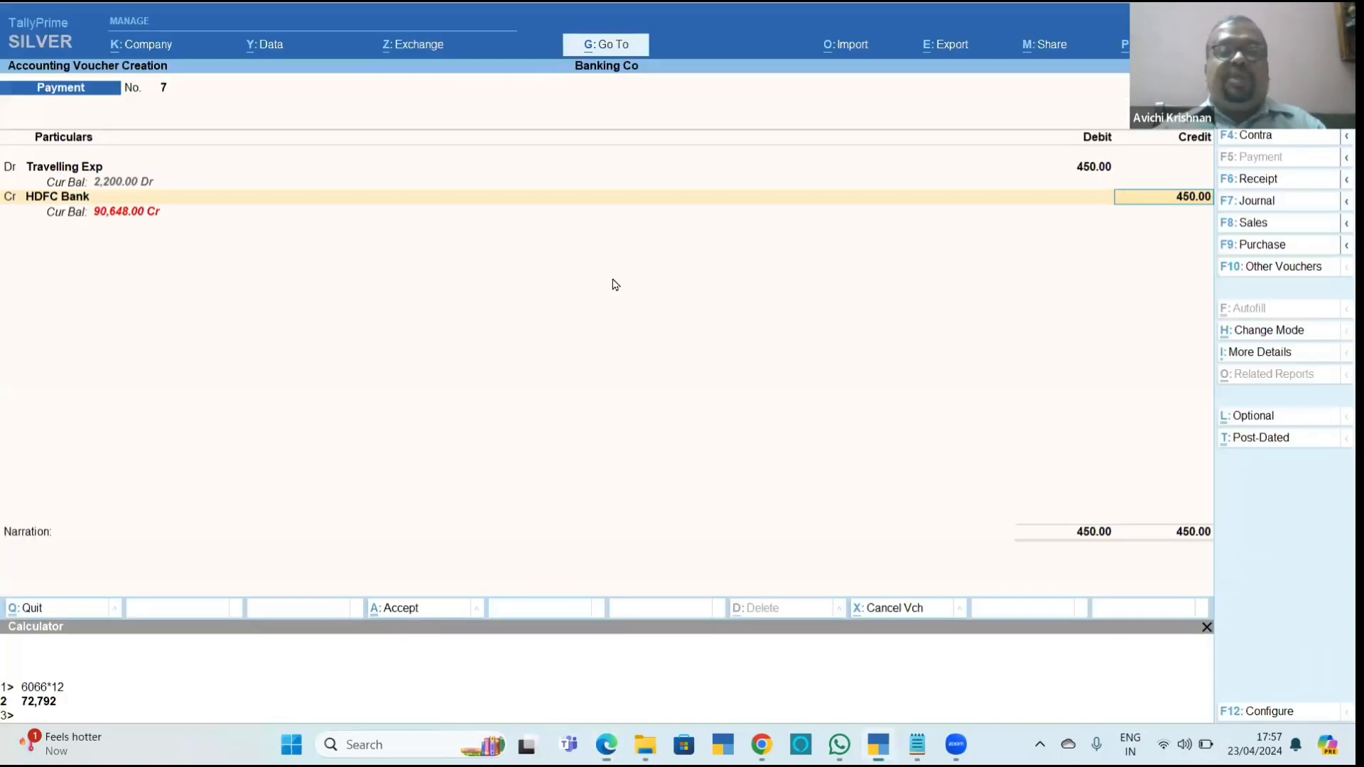
pyautogui.press('Return')
pyautogui.press('Return')
pyautogui.press('Return')
pyautogui.press('Return')
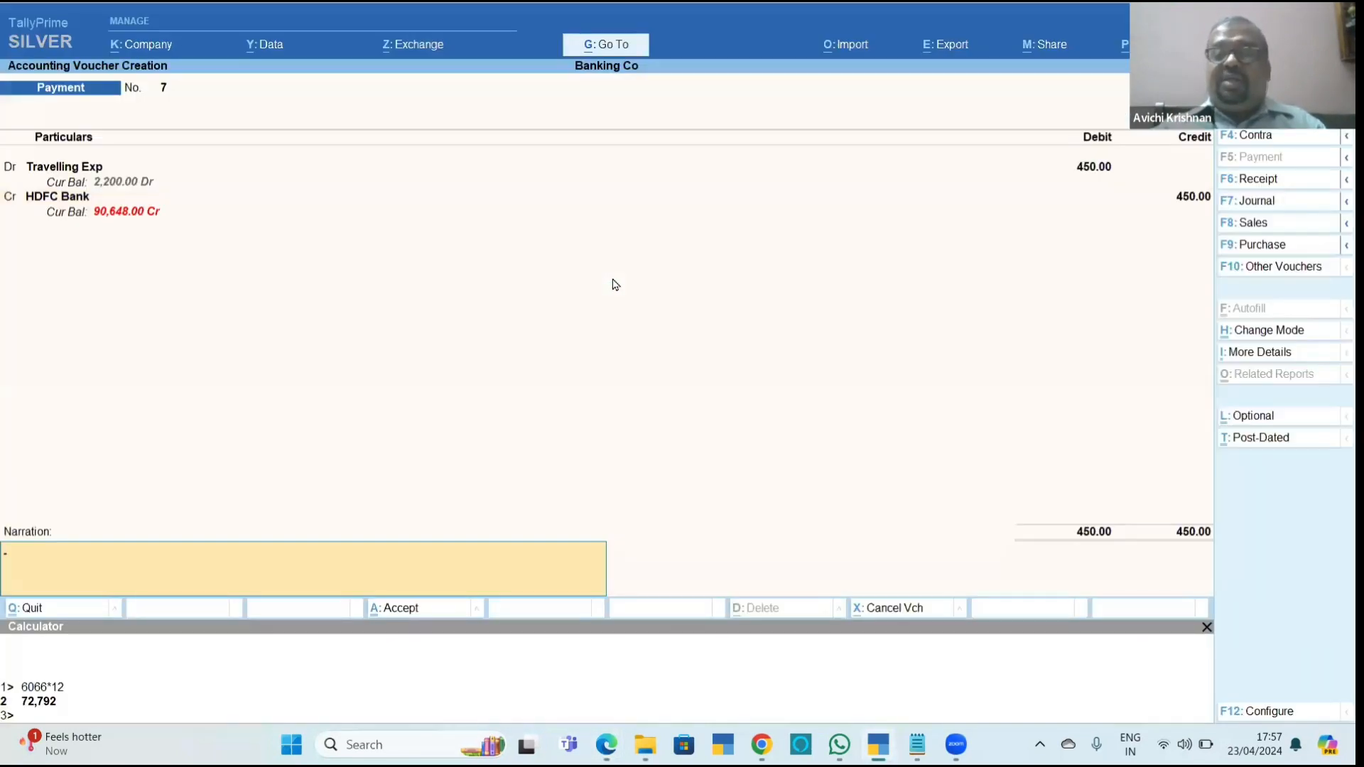
pyautogui.press('Return')
pyautogui.press('Escape')
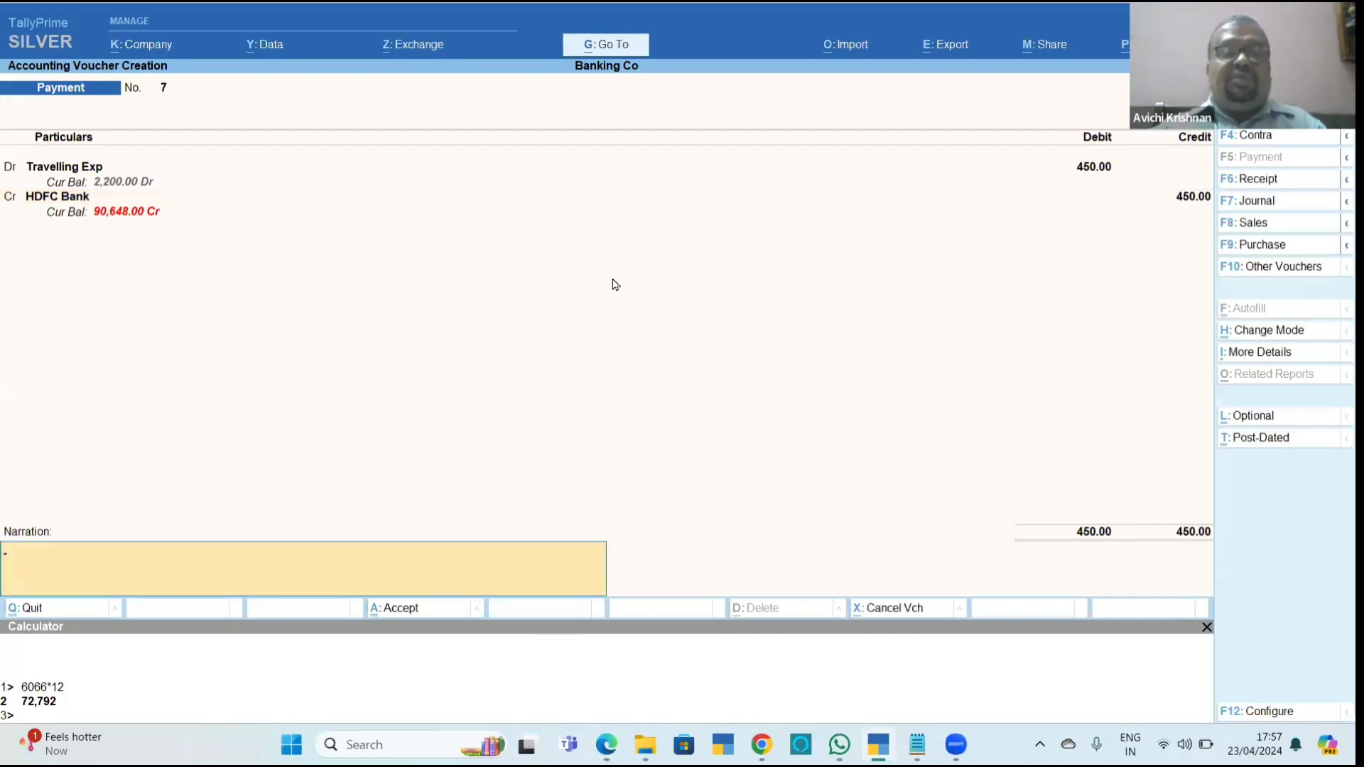
pyautogui.press('BackSpace')
pyautogui.press('Return')
pyautogui.press('Return')
pyautogui.press('Return')
pyautogui.press('Return')
pyautogui.press('Return')
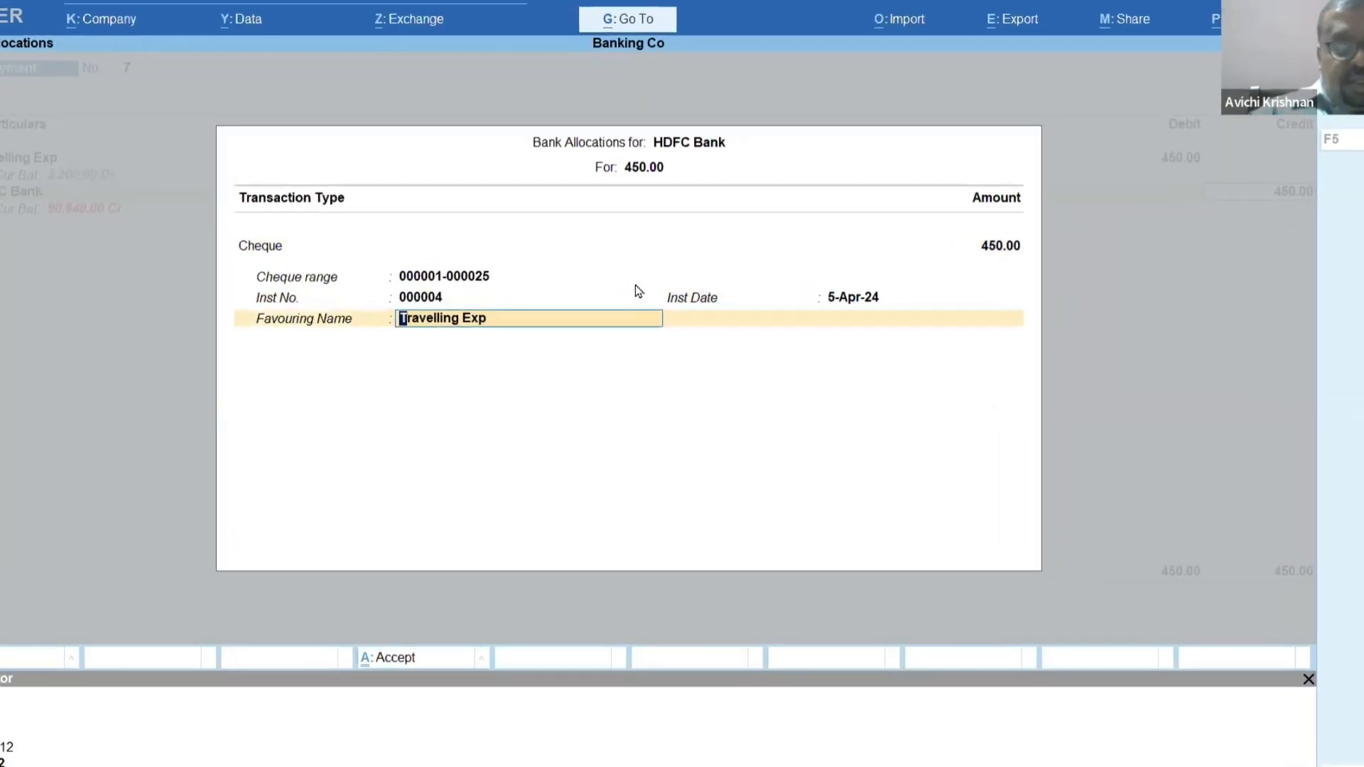
# Enter the payee's name as favouring name in the bank allocation and save the 450 payment voucher.
pyautogui.write('Ran')
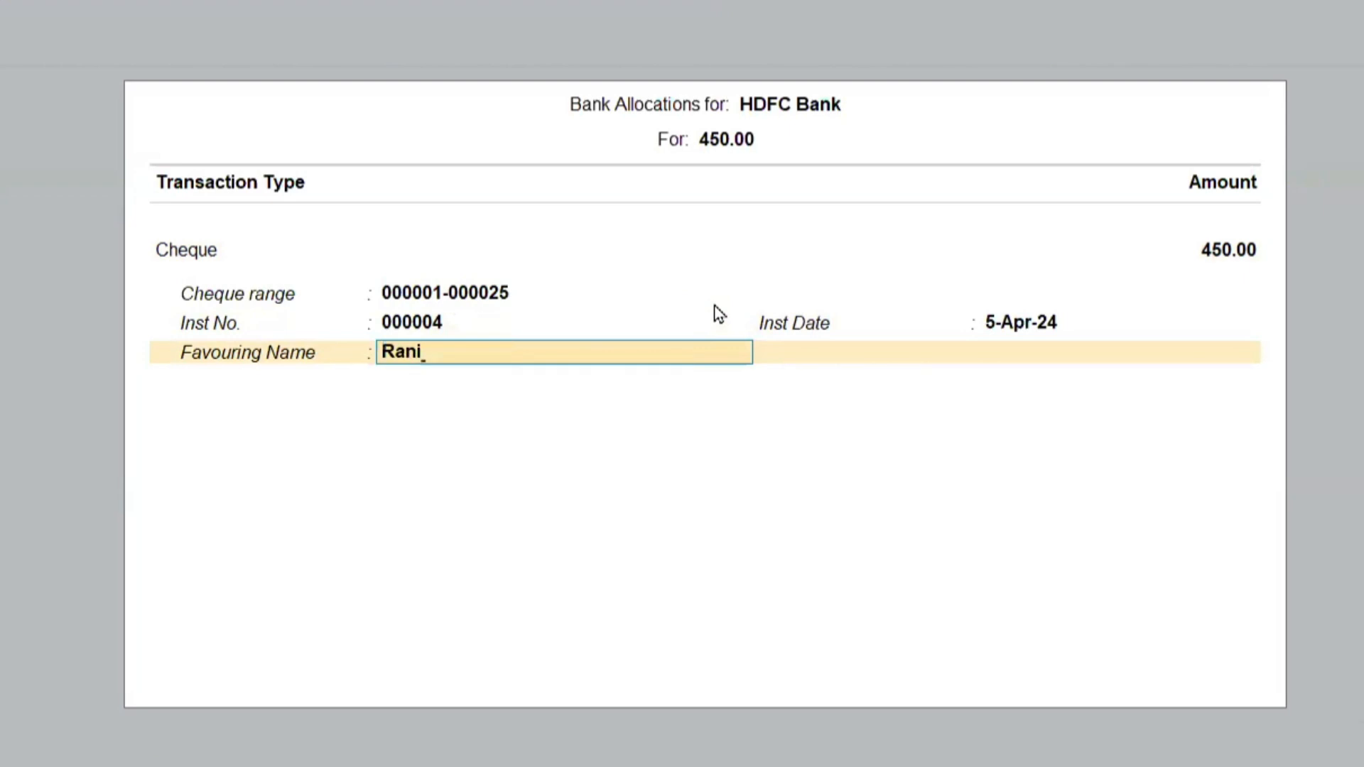
pyautogui.write('i')
pyautogui.press('BackSpace')
pyautogui.write('jith')
pyautogui.press('Return')
pyautogui.press('Return')
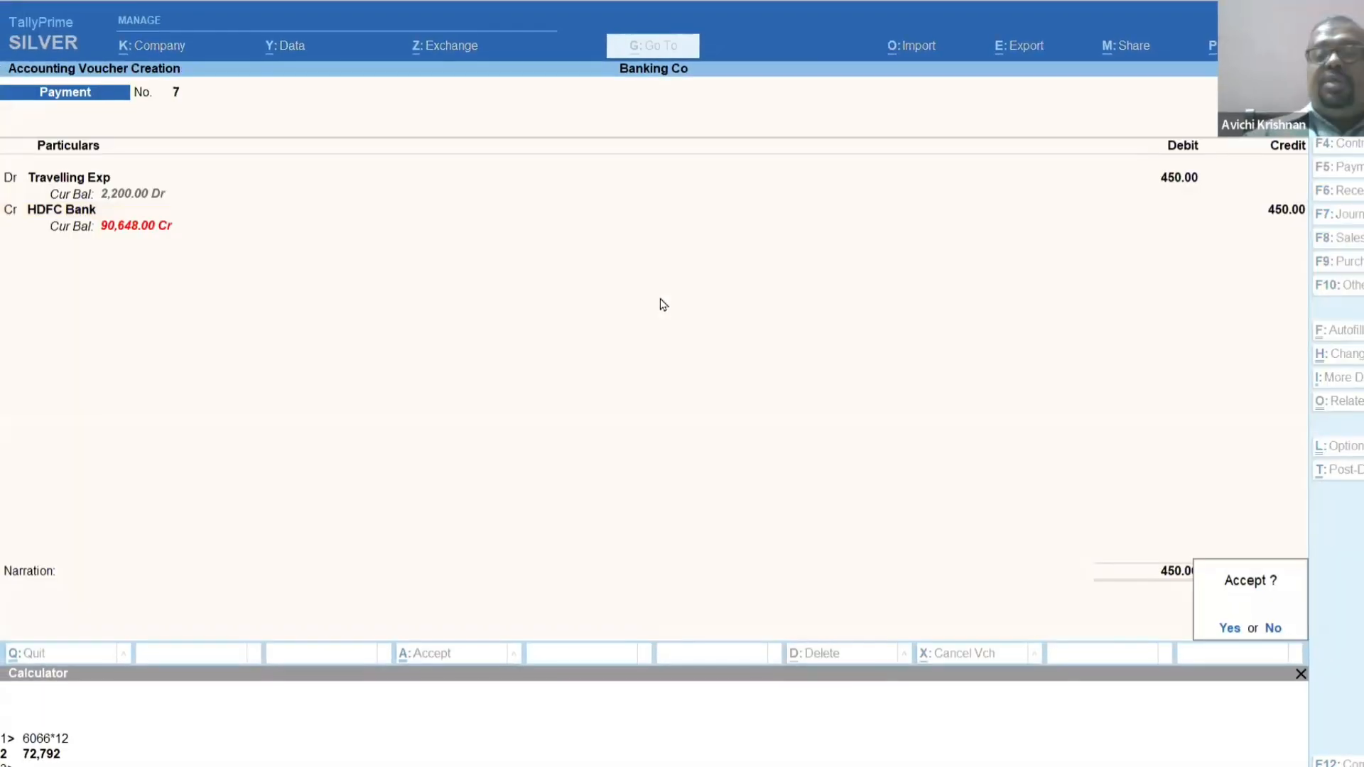
pyautogui.press('Return')
# Leave voucher entry, open the Cheque Register from the banking reports and drill down to HDFC Bank's cheque ranges.
pyautogui.press('Escape')
pyautogui.press('Return')
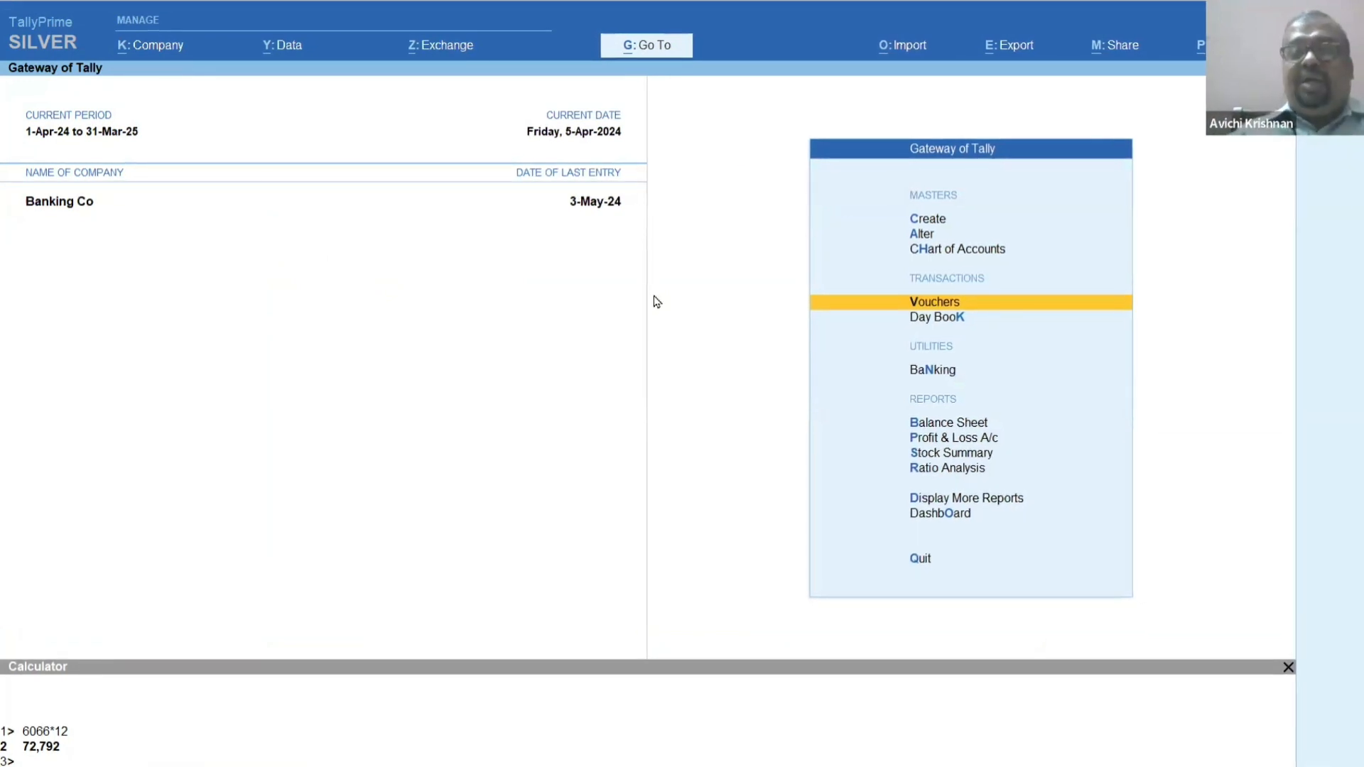
pyautogui.press('Down')
pyautogui.press('Down')
pyautogui.press('Return')
pyautogui.press('Down')
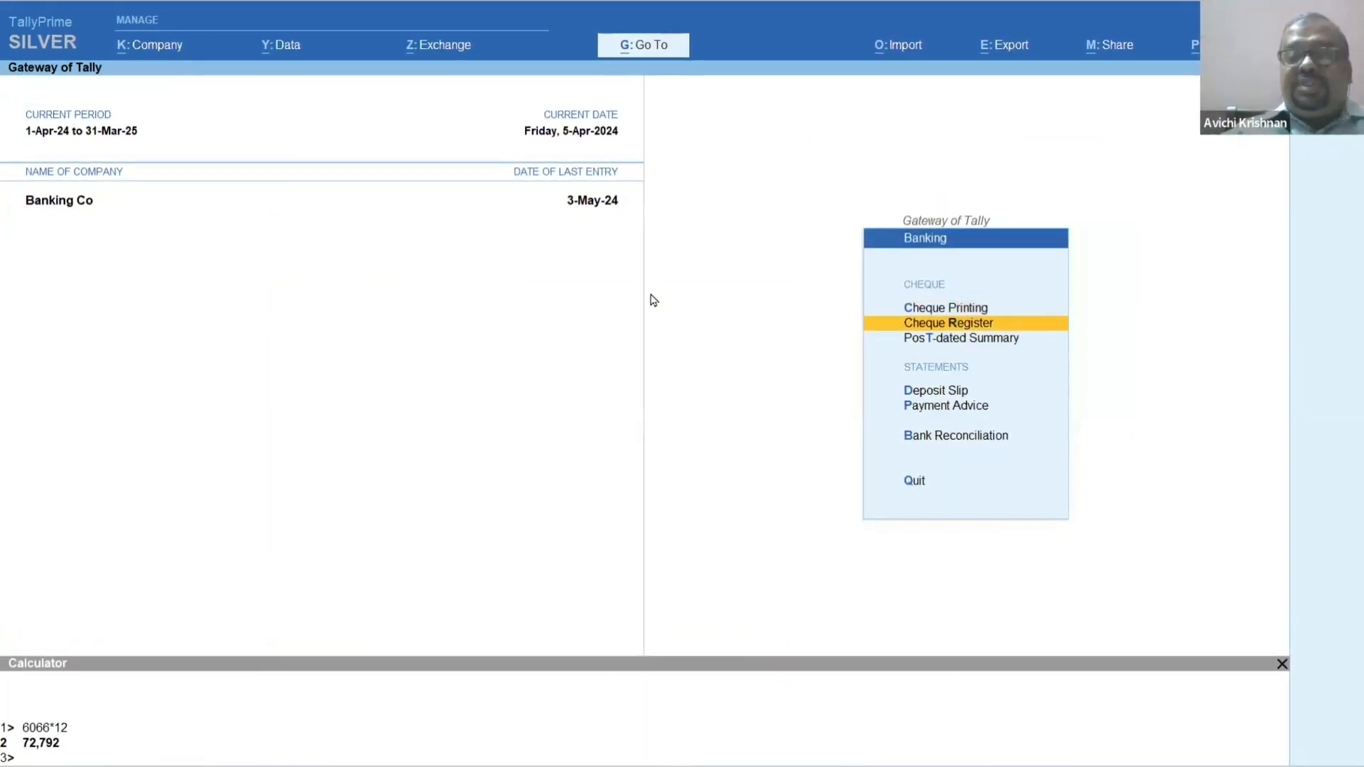
pyautogui.press('Return')
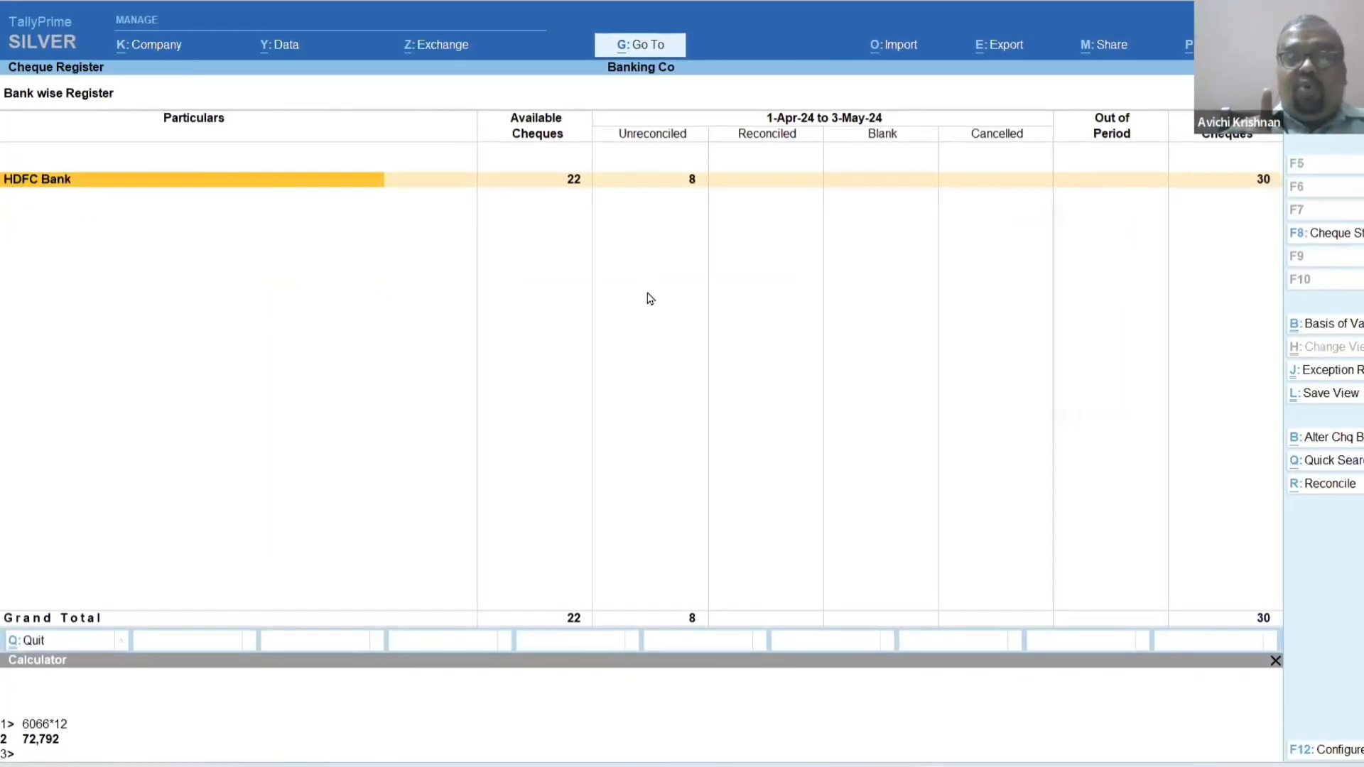
pyautogui.press('Return')
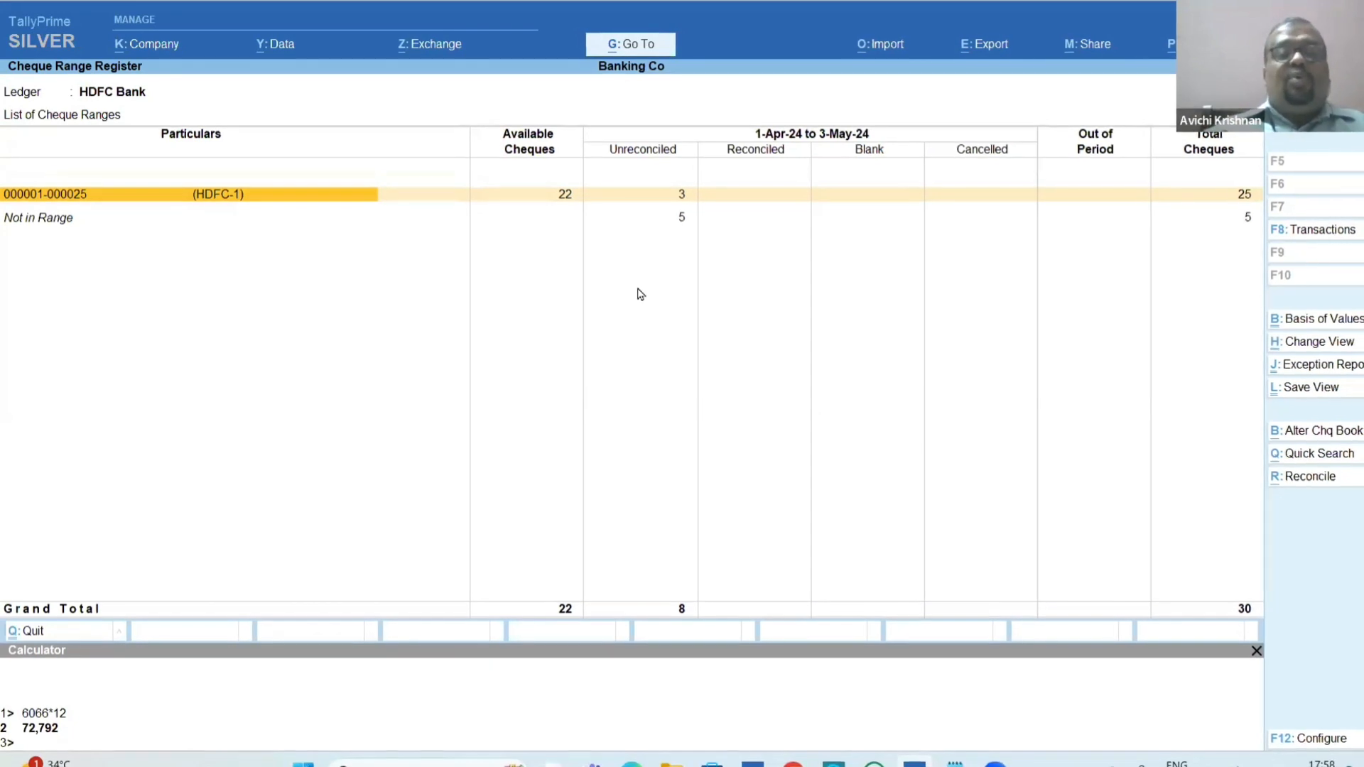
# View the unreconciled HDFC Bank cheques that are not in any range and return to the cheque range list.
pyautogui.press('Down')
pyautogui.press('Right')
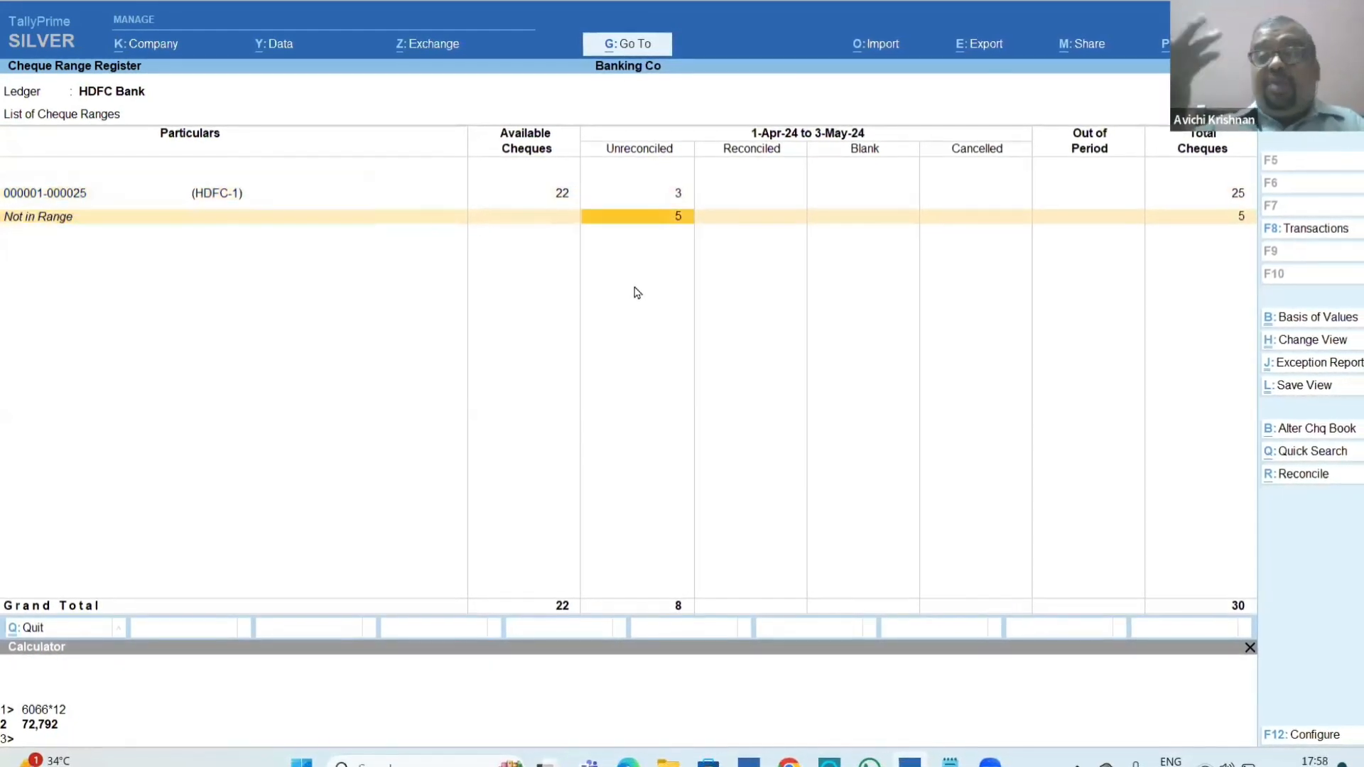
pyautogui.press('Return')
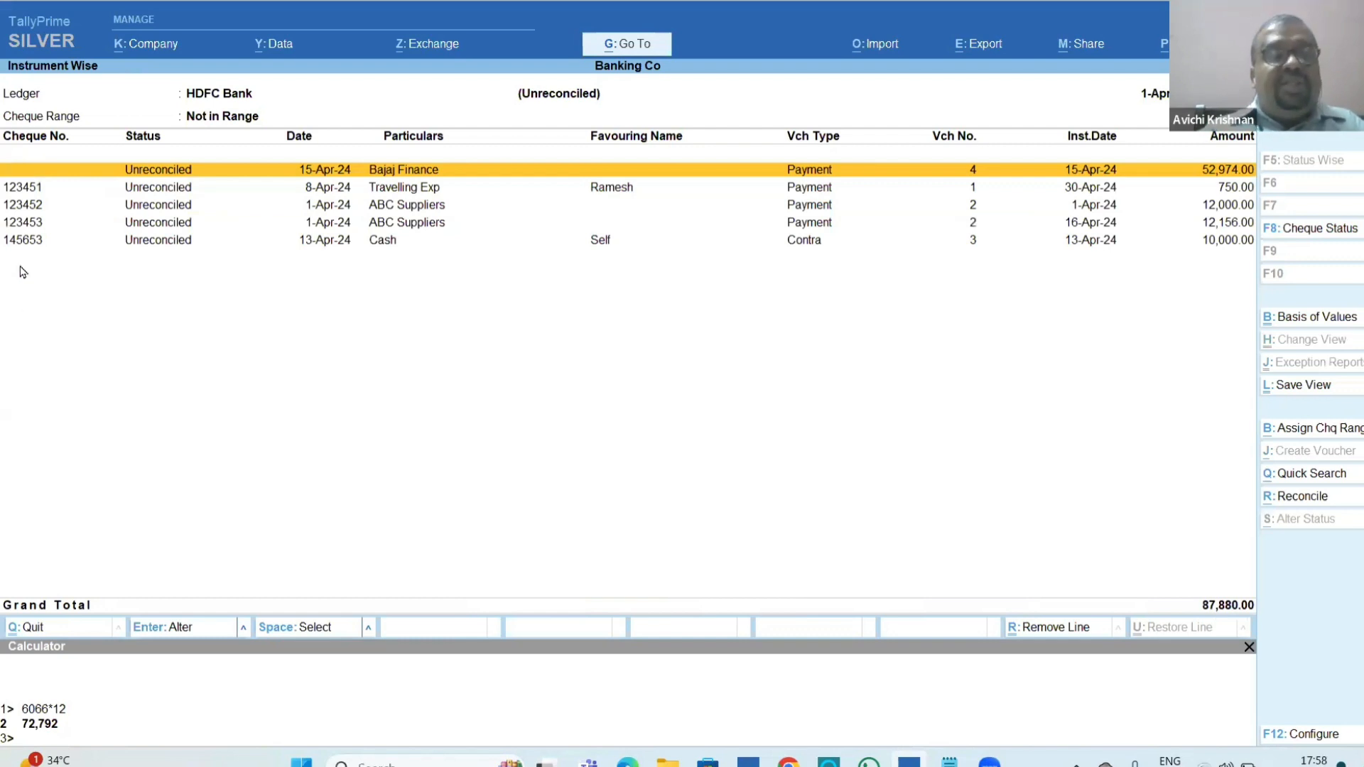
pyautogui.press('Escape')
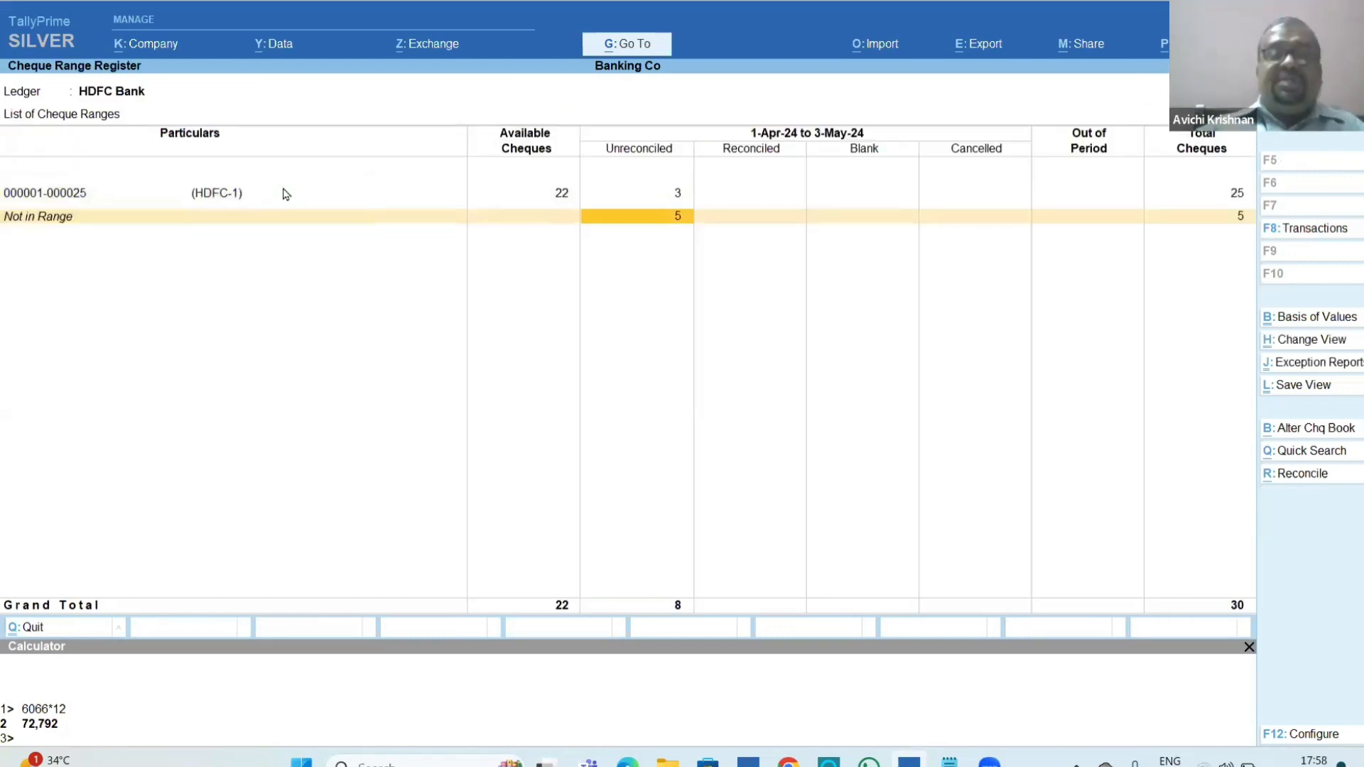
pyautogui.press('Up')
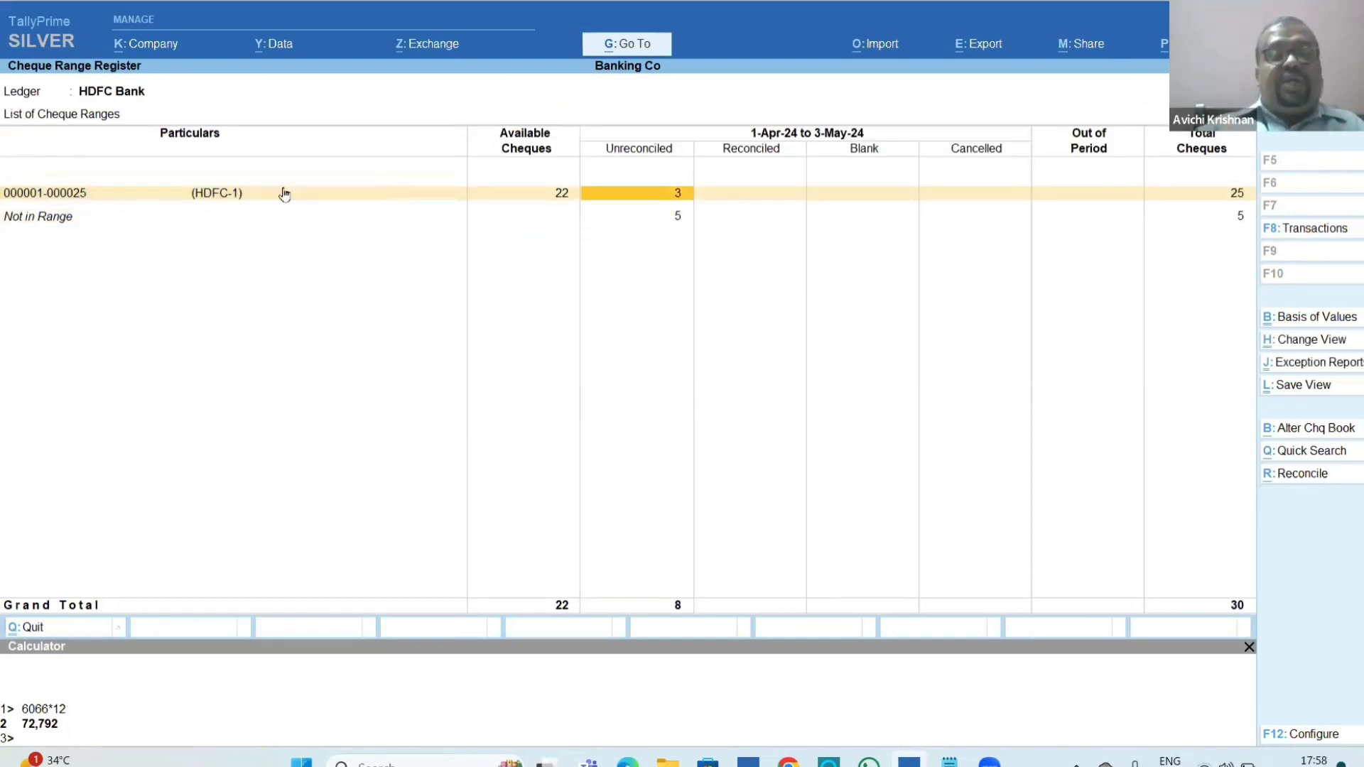
pyautogui.press('Return')
pyautogui.press('Down')
pyautogui.press('Down')
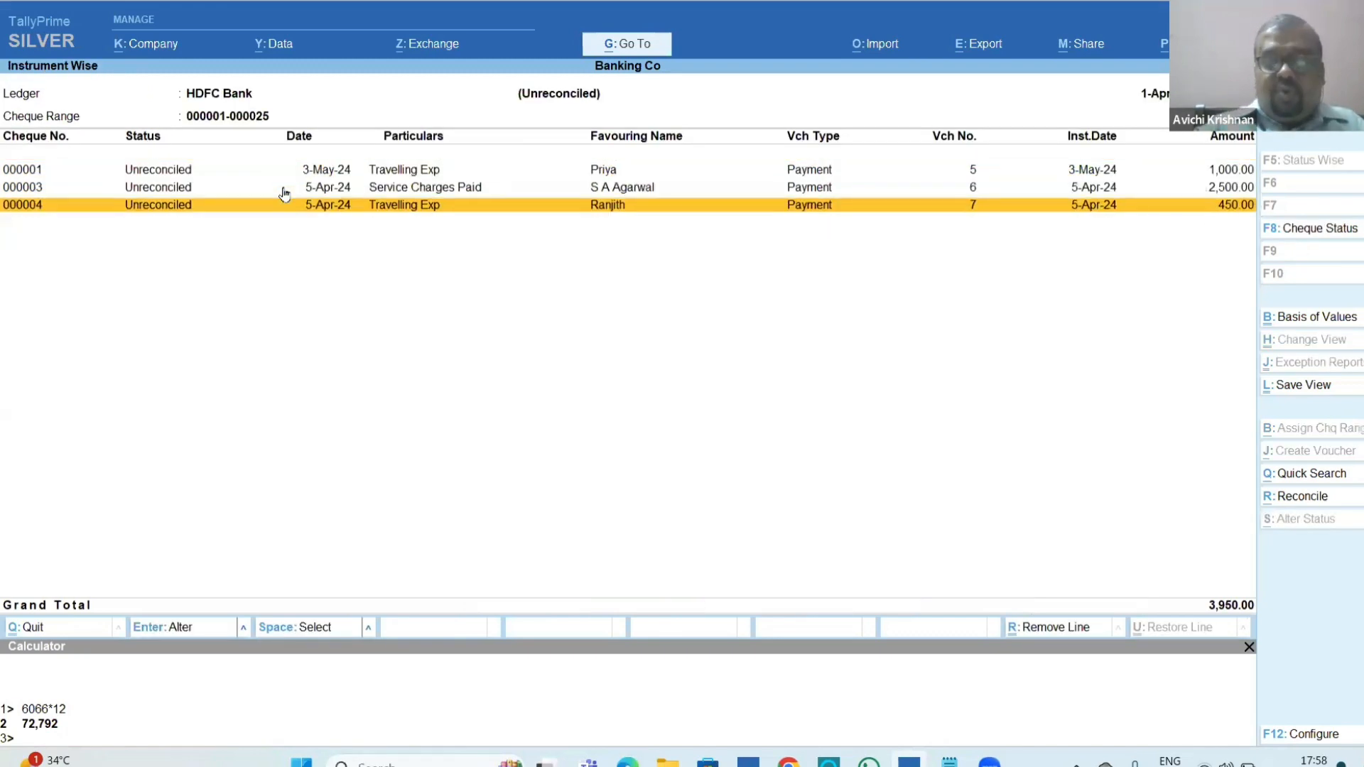
pyautogui.press('Up')
pyautogui.press('Up')
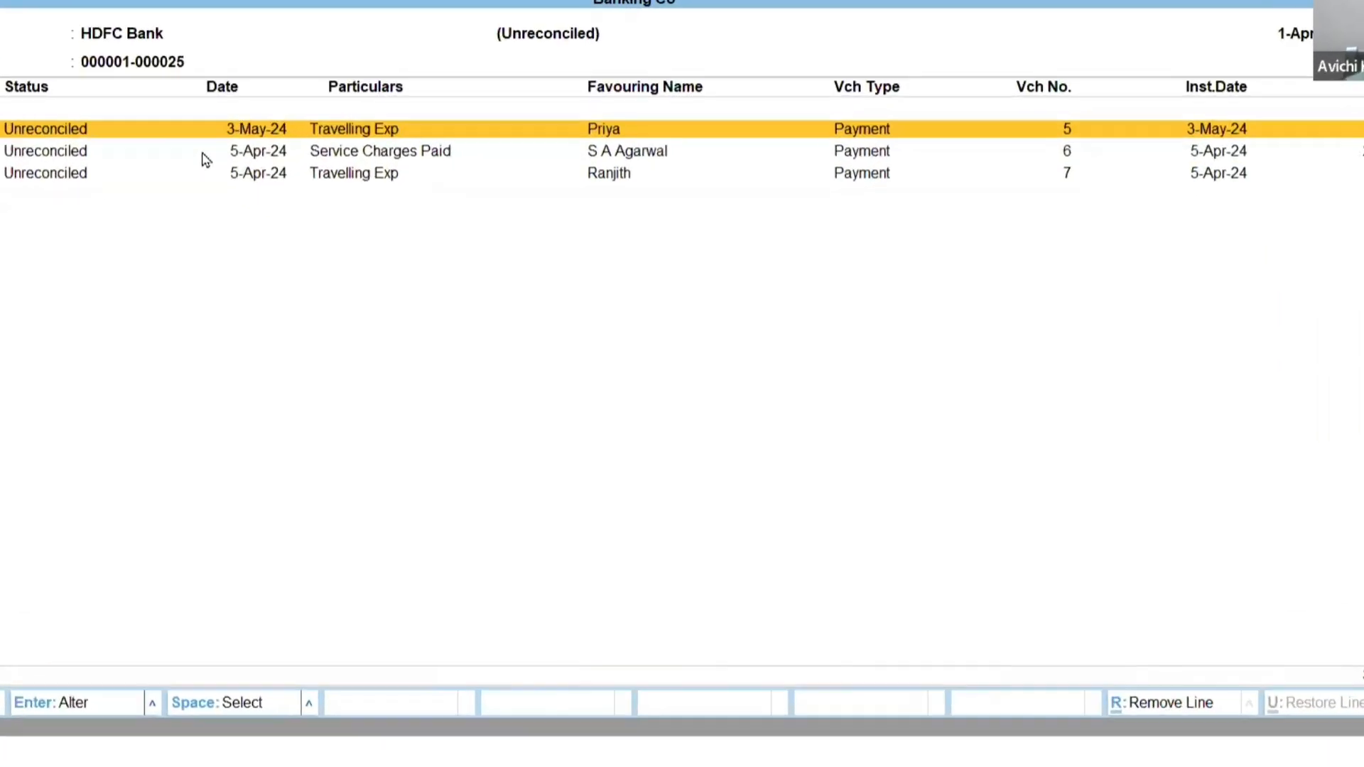
pyautogui.press('F12')
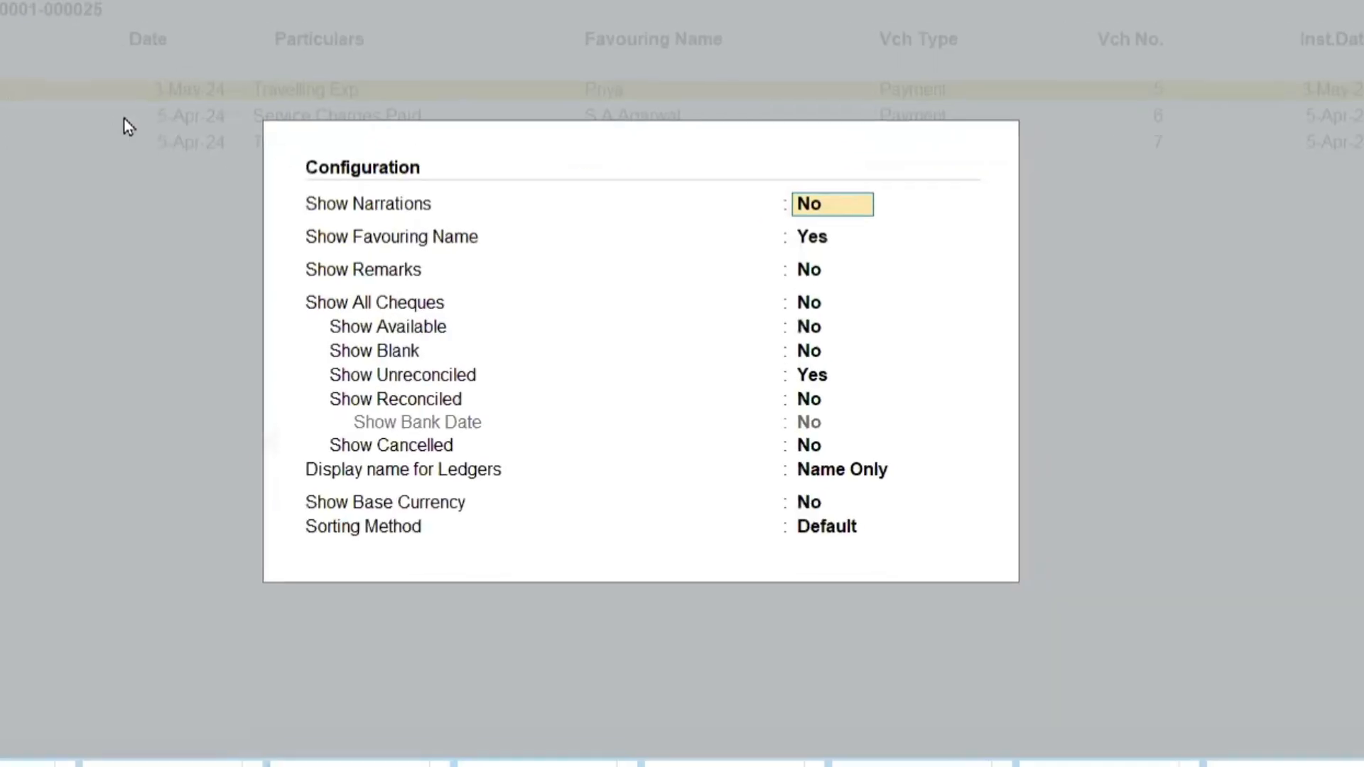
pyautogui.press('Down')
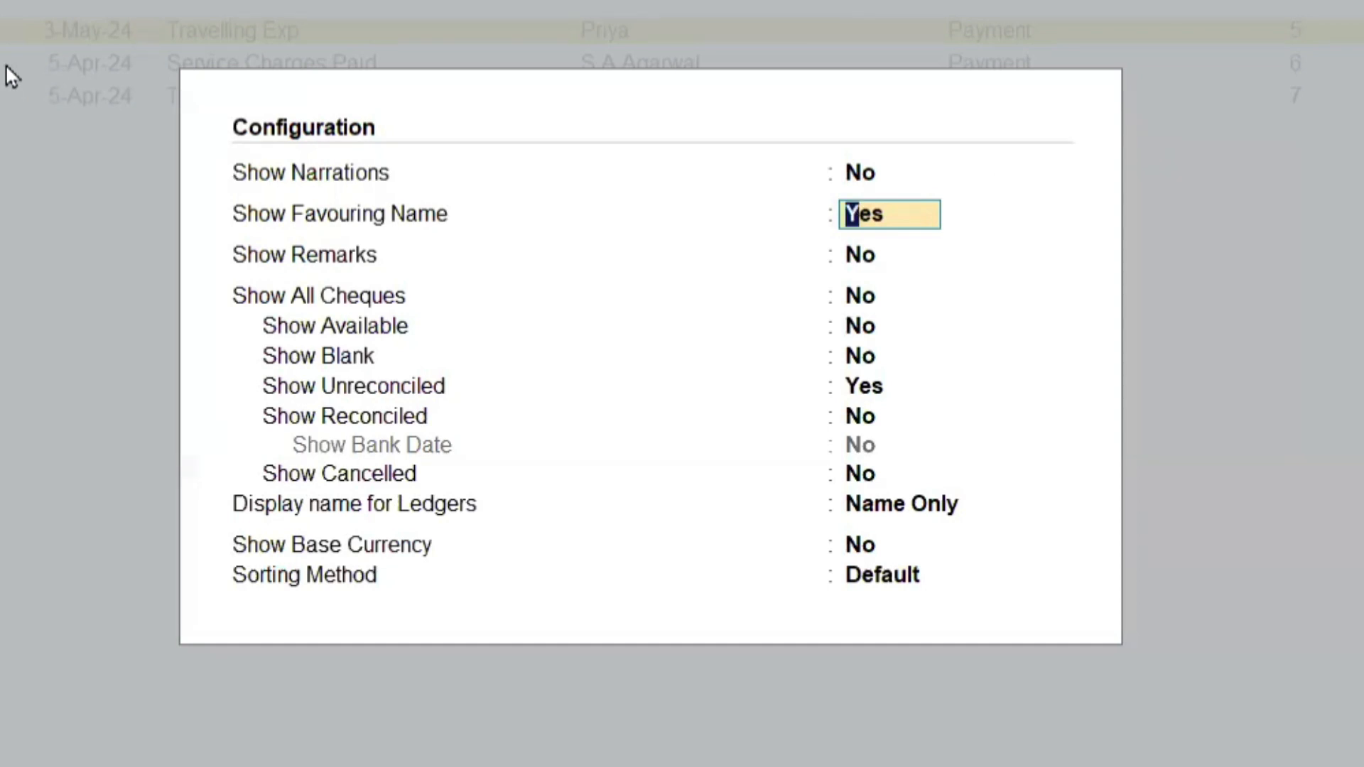
pyautogui.hotkey('ctrl', 'a')
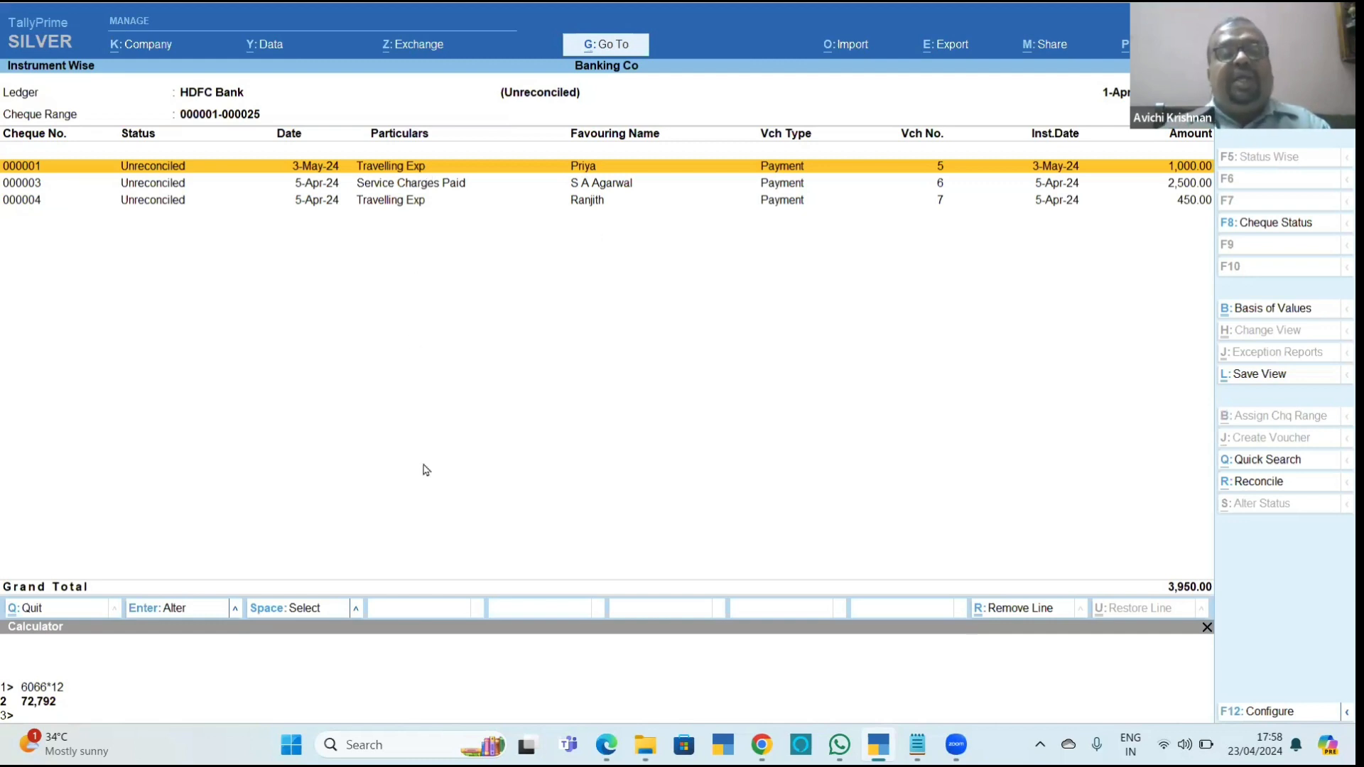
pyautogui.press('Escape')
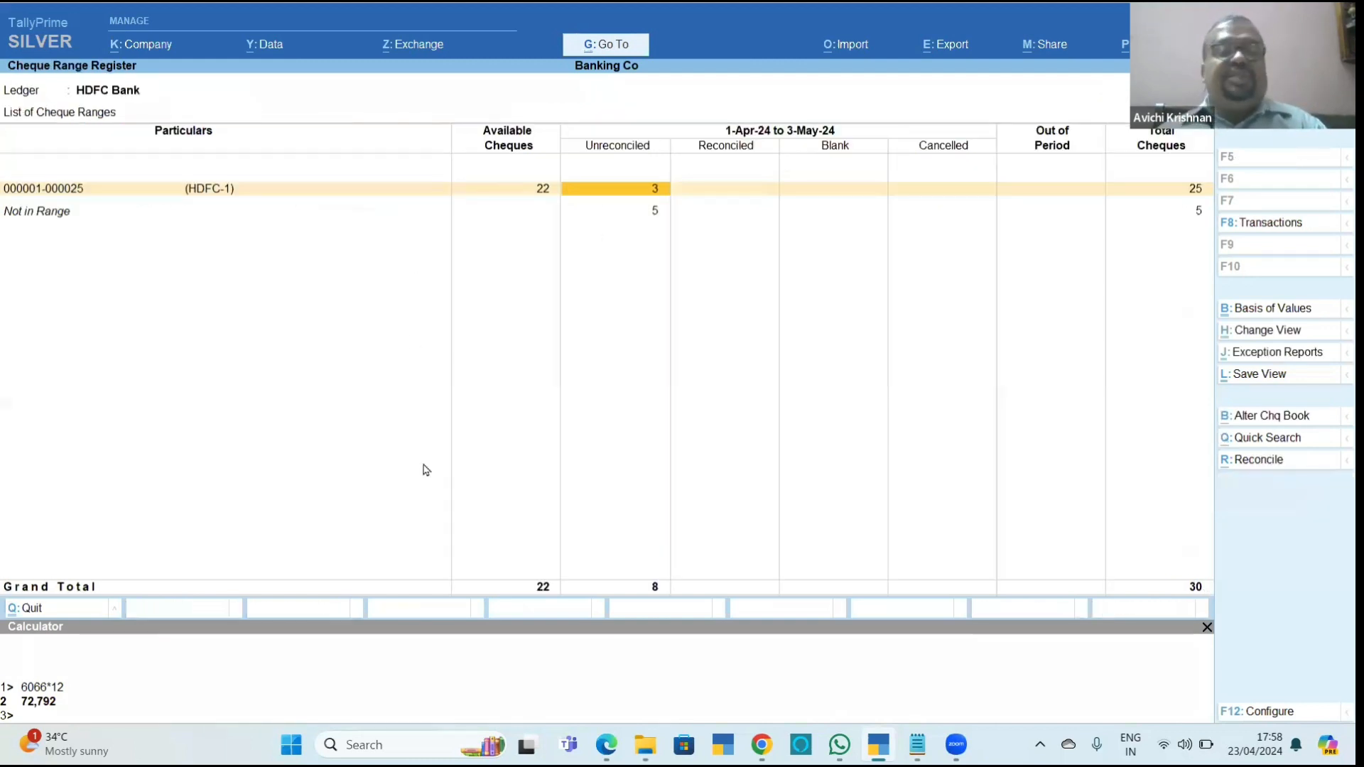
pyautogui.press('Left')
pyautogui.press('Left')
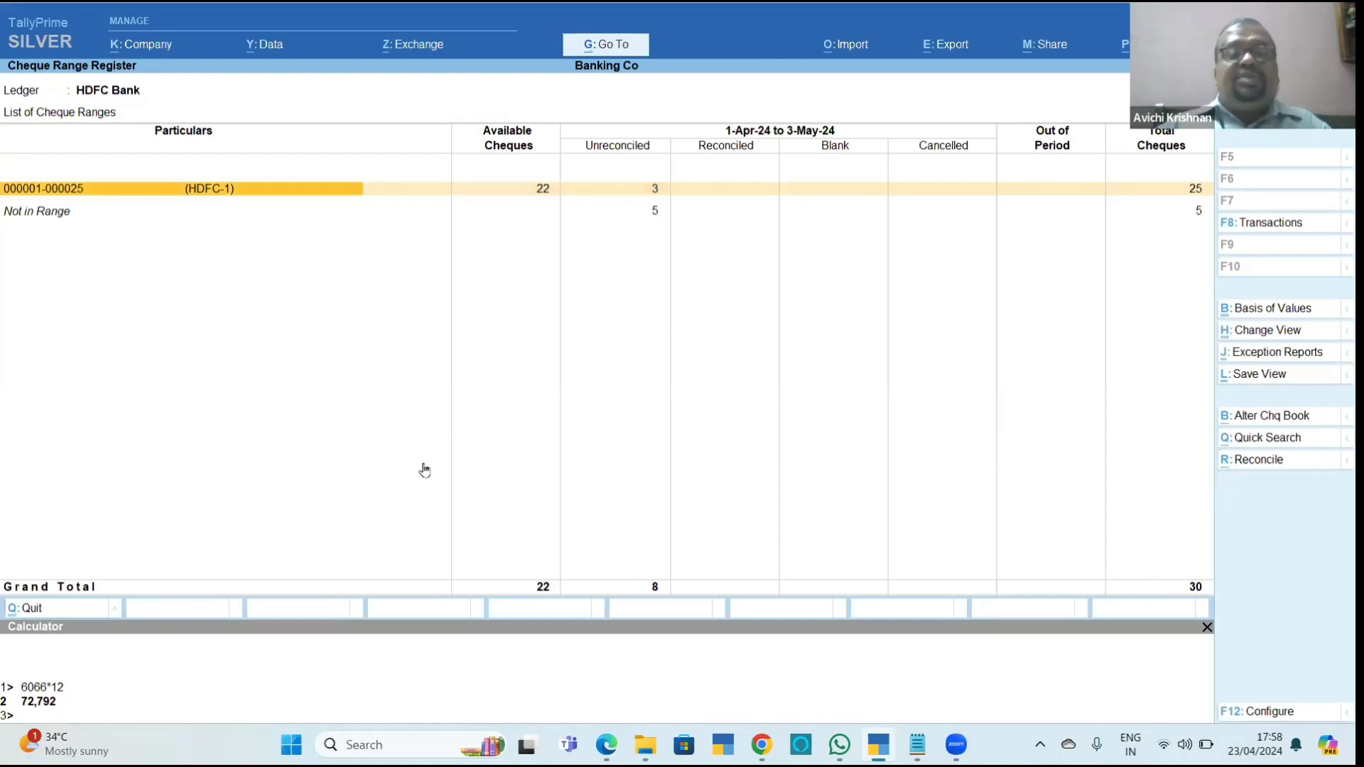
pyautogui.press('Return')
pyautogui.press('Down')
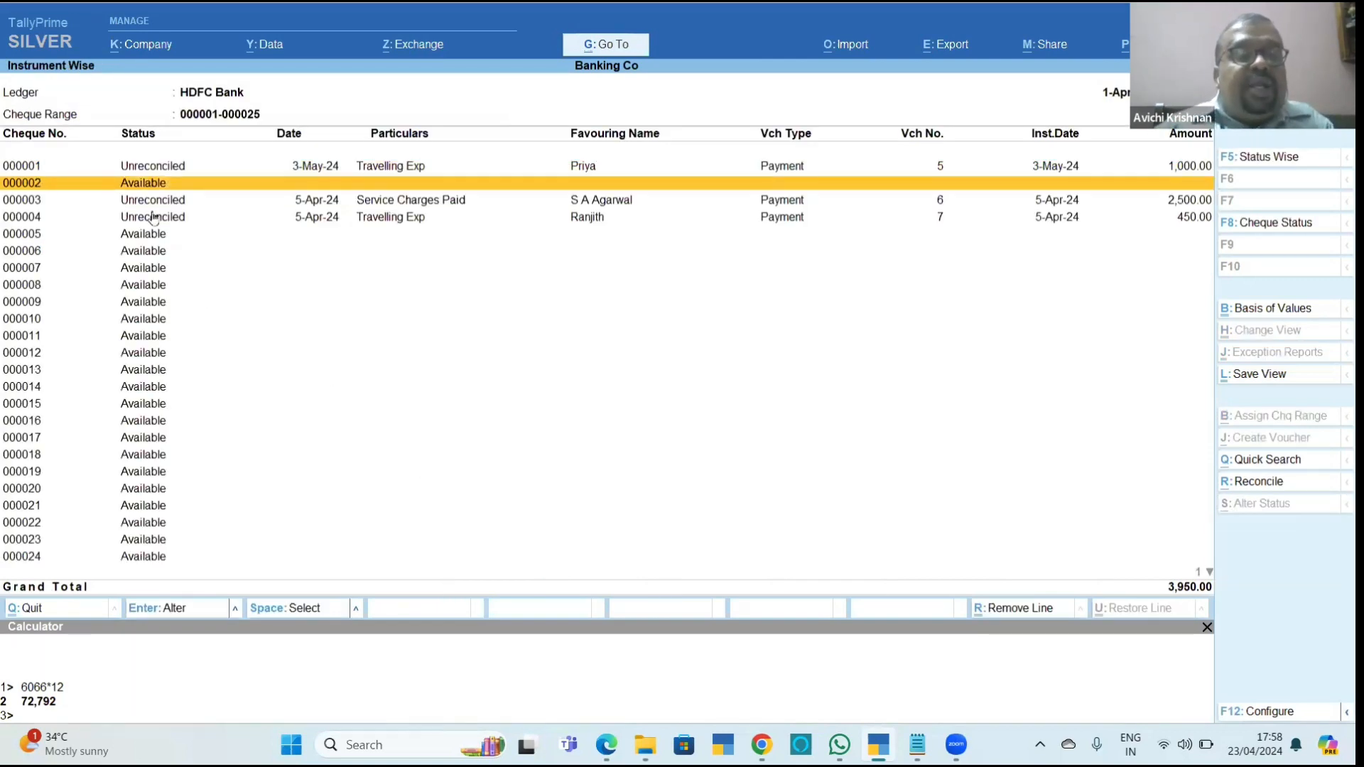
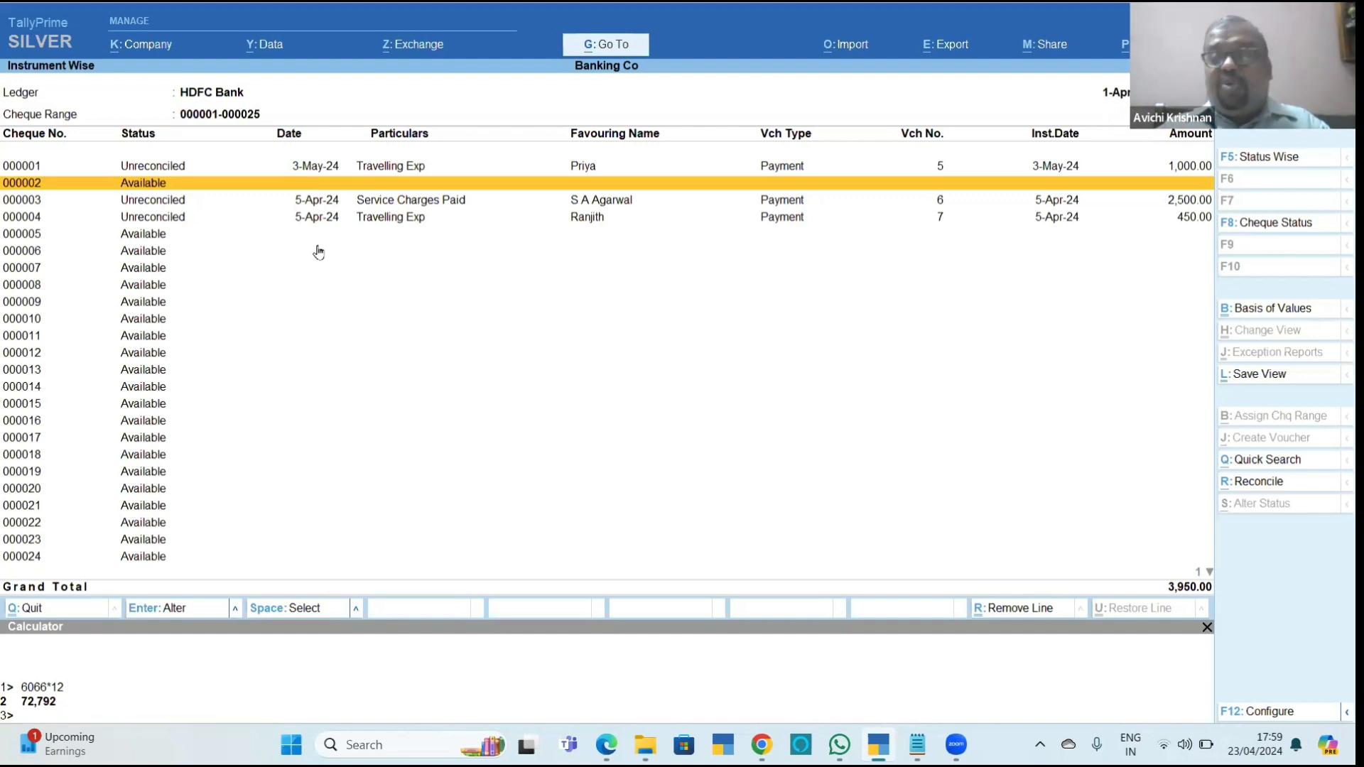
# Read the section on altering cheque status in Chapter_11_Banking.pdf in the browser and return to TallyPrime.
pyautogui.hotkey('alt', 'Tab')
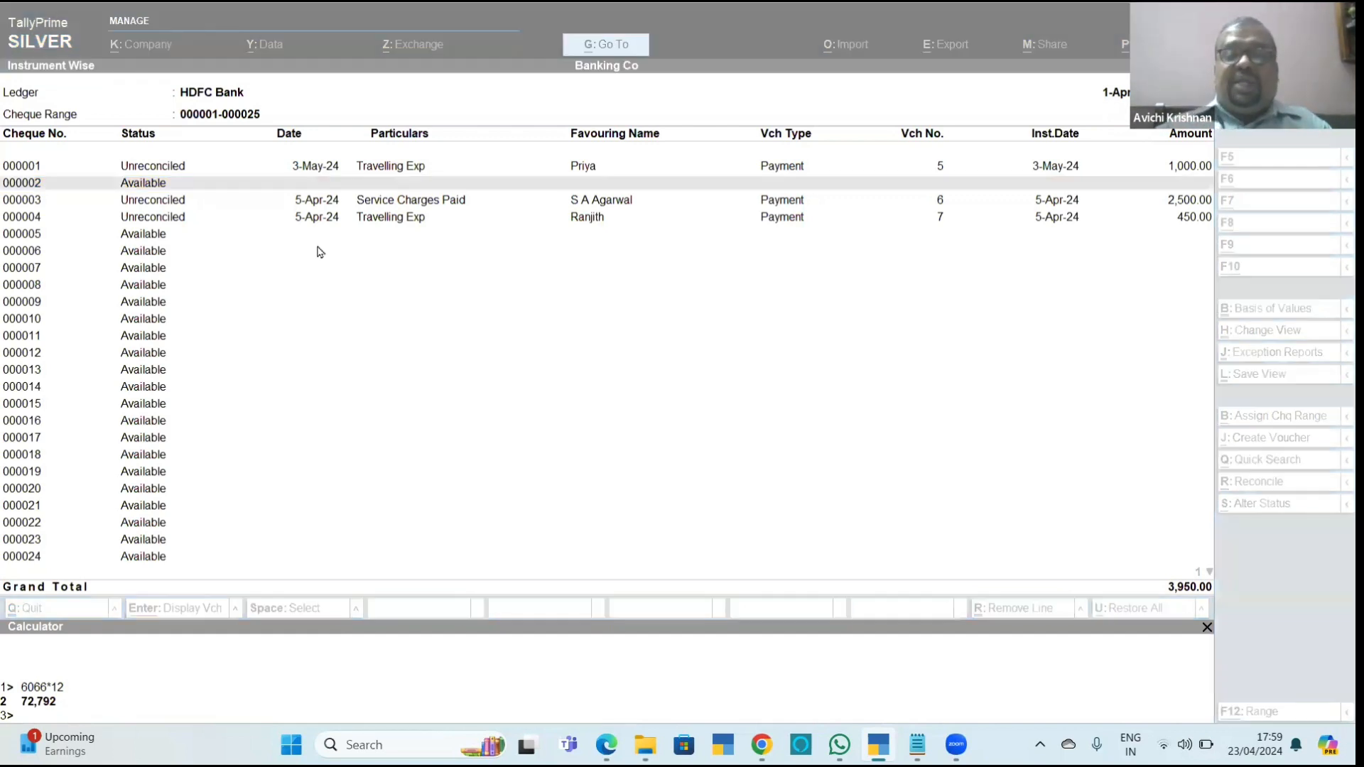
pyautogui.scroll(-5, 319, 252)
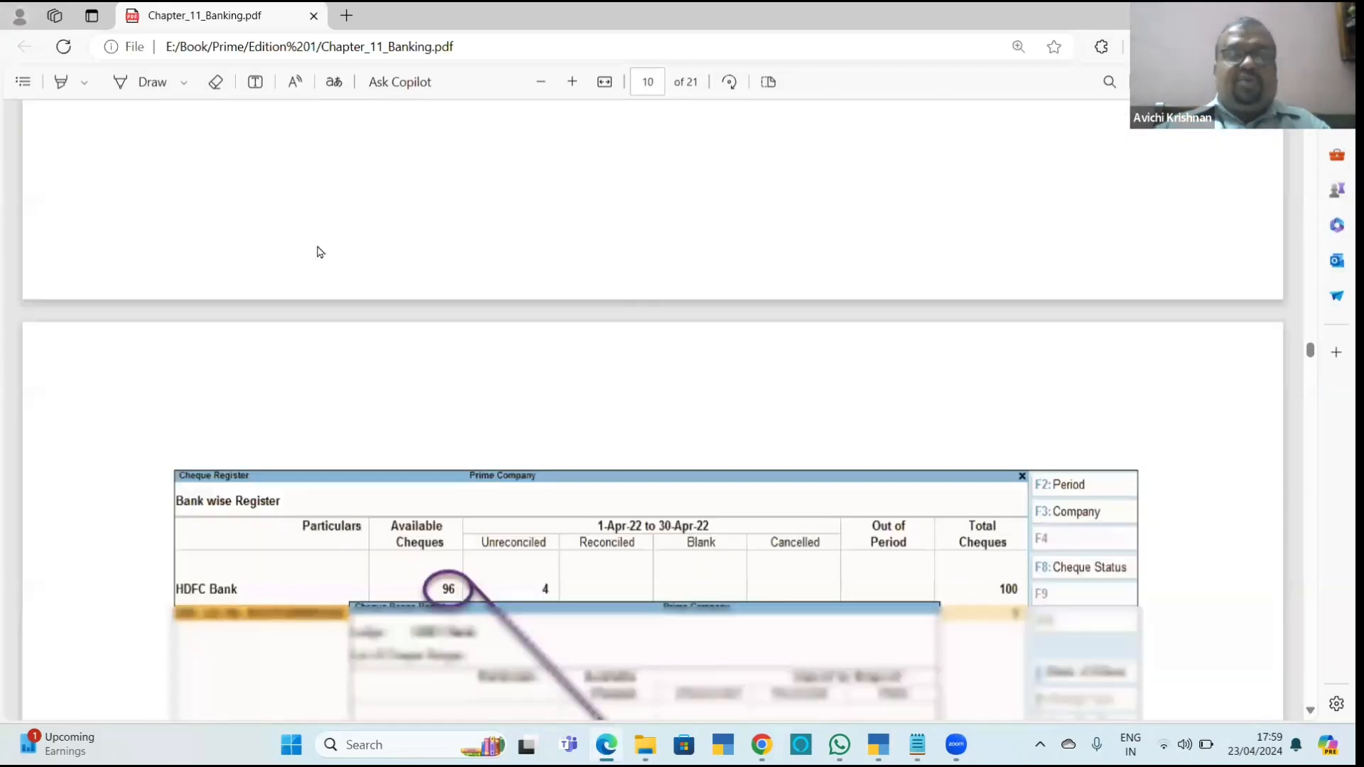
pyautogui.scroll(-5, 319, 252)
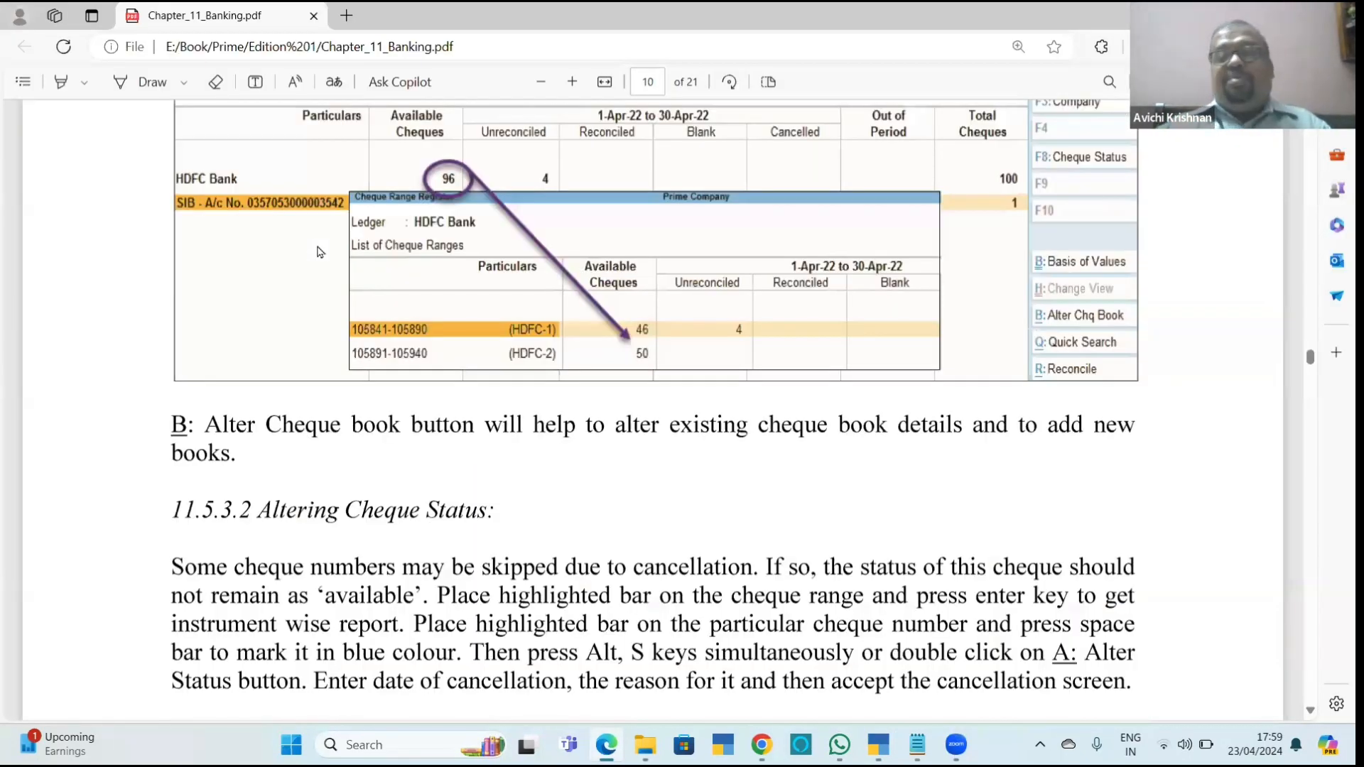
pyautogui.scroll(-7, 924, 254)
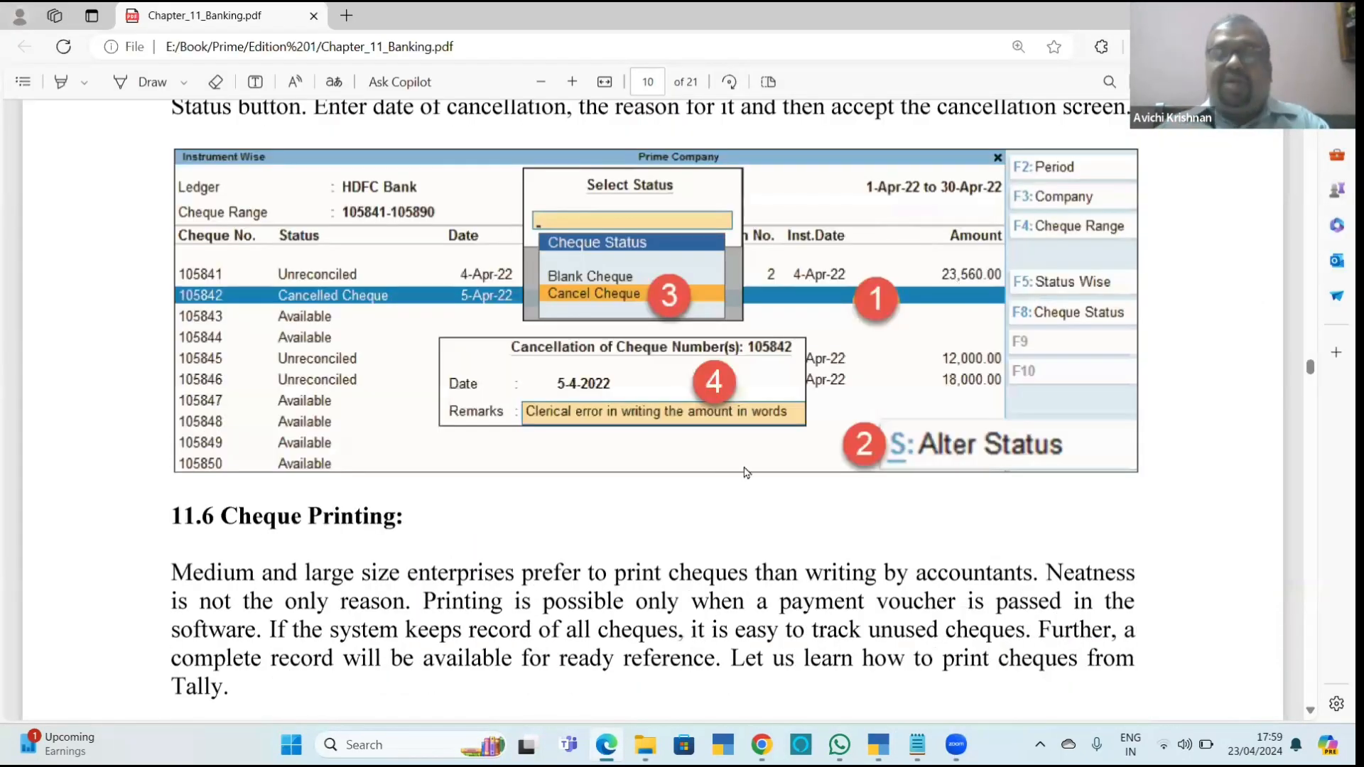
pyautogui.hotkey('alt', 'Tab')
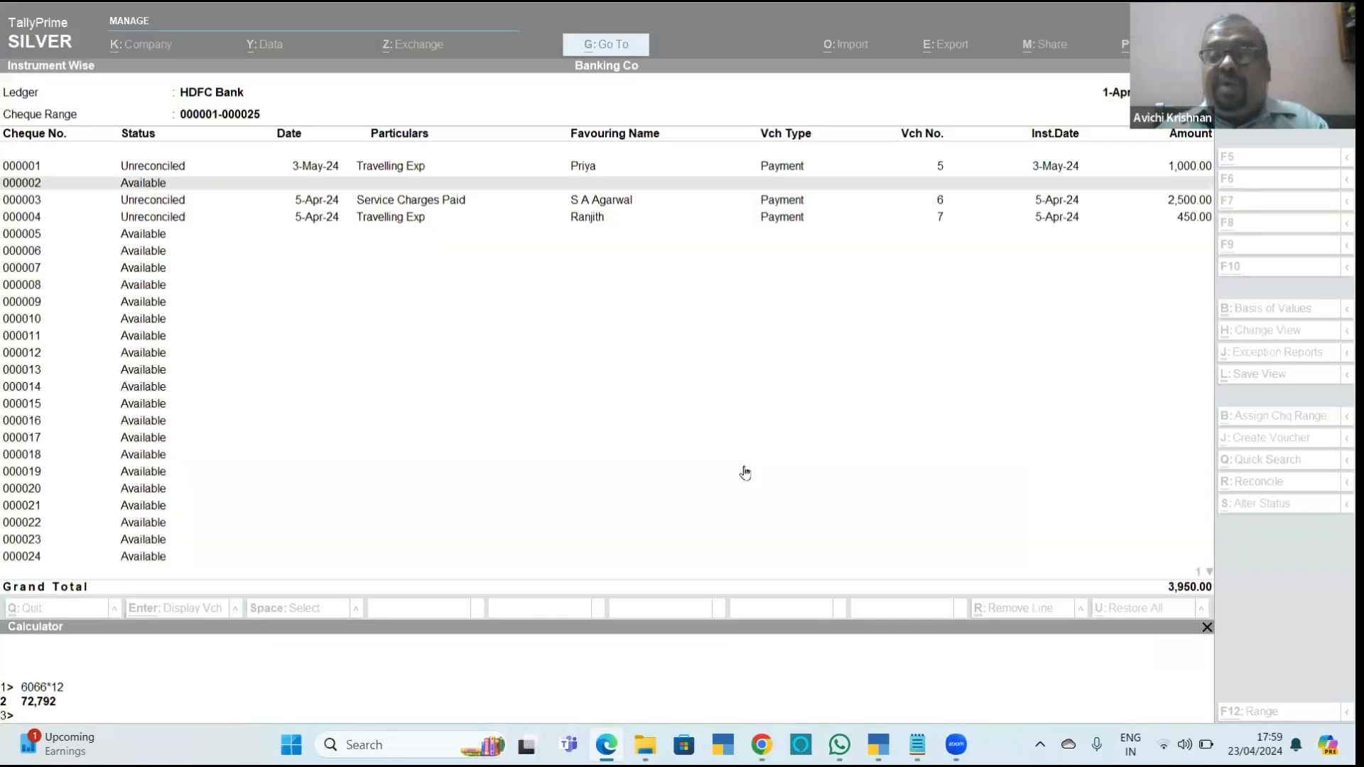
pyautogui.hotkey('alt', 'Tab')
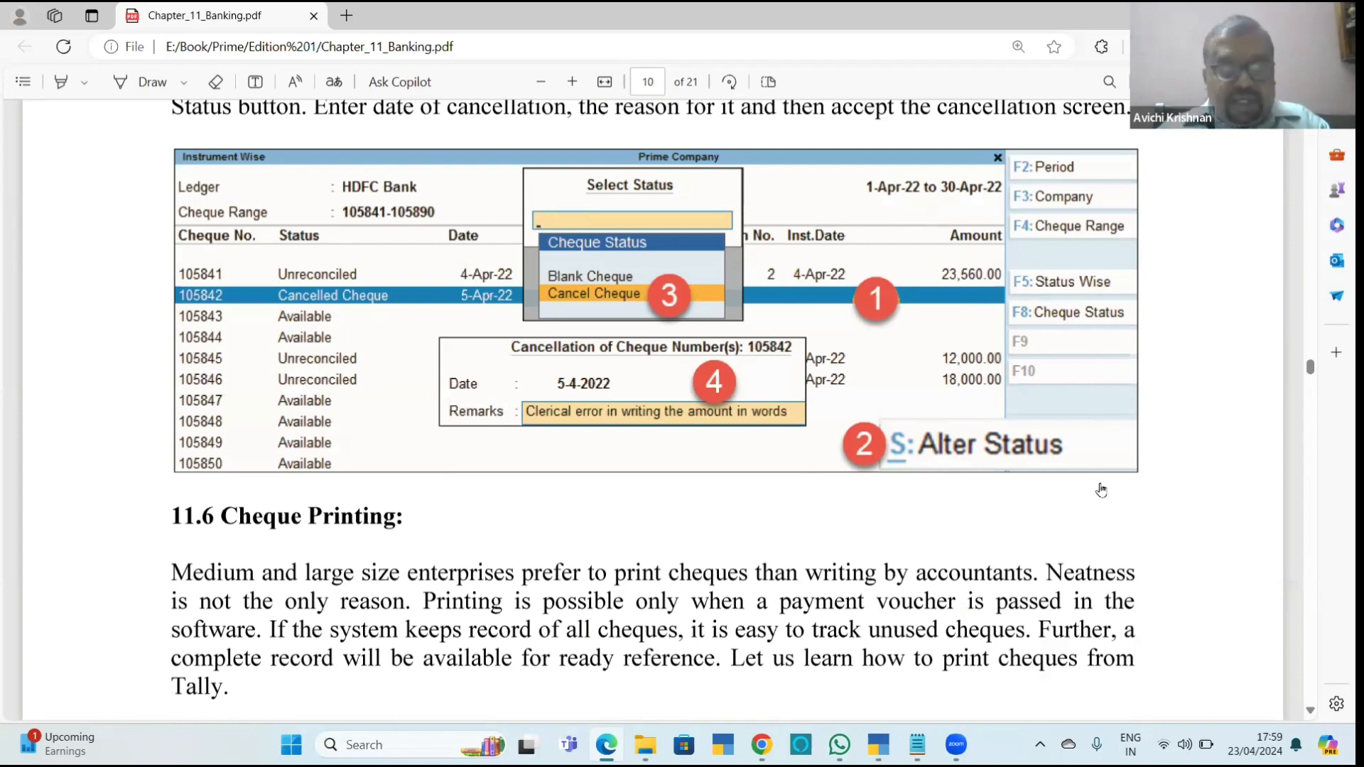
pyautogui.hotkey('alt', 'Tab')
# Try to change the status of available cheque 000002 to Blank Cheque.
pyautogui.press('F8')
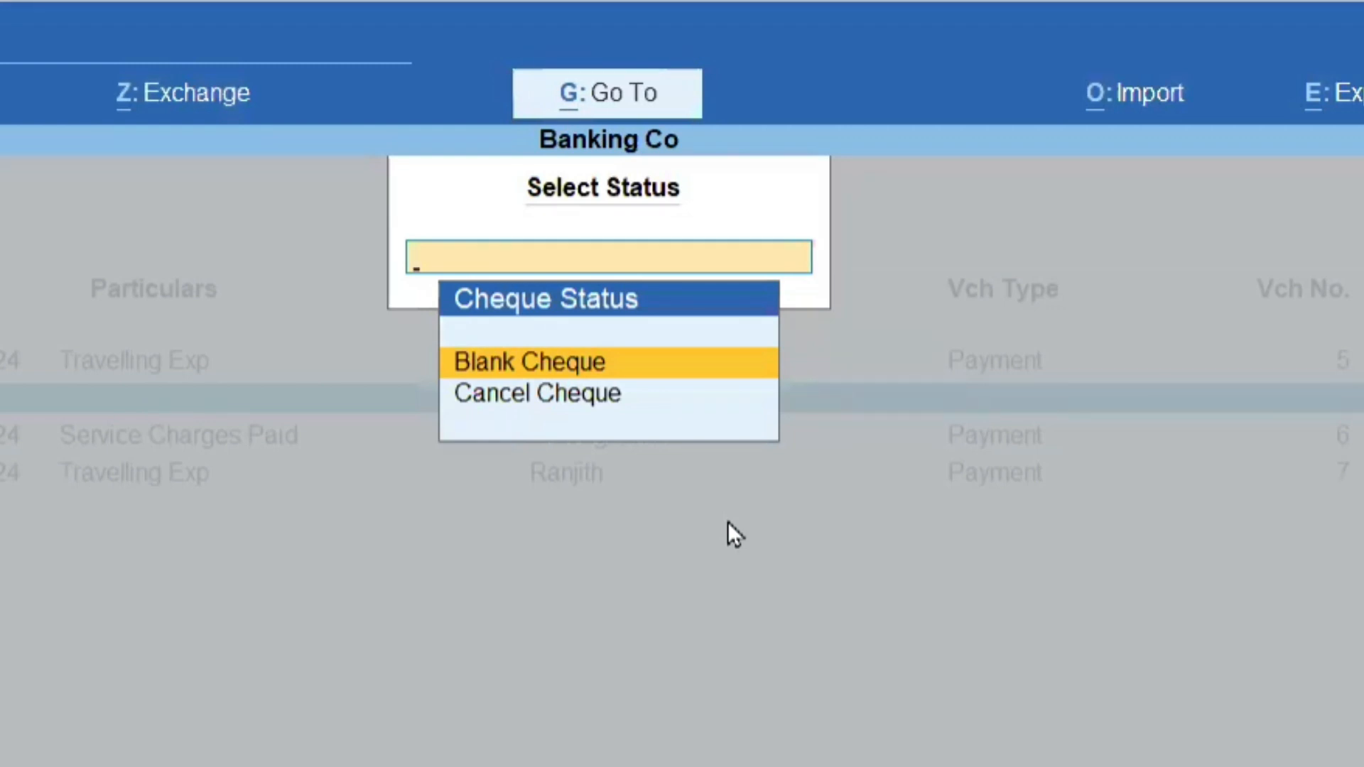
pyautogui.press('Return')
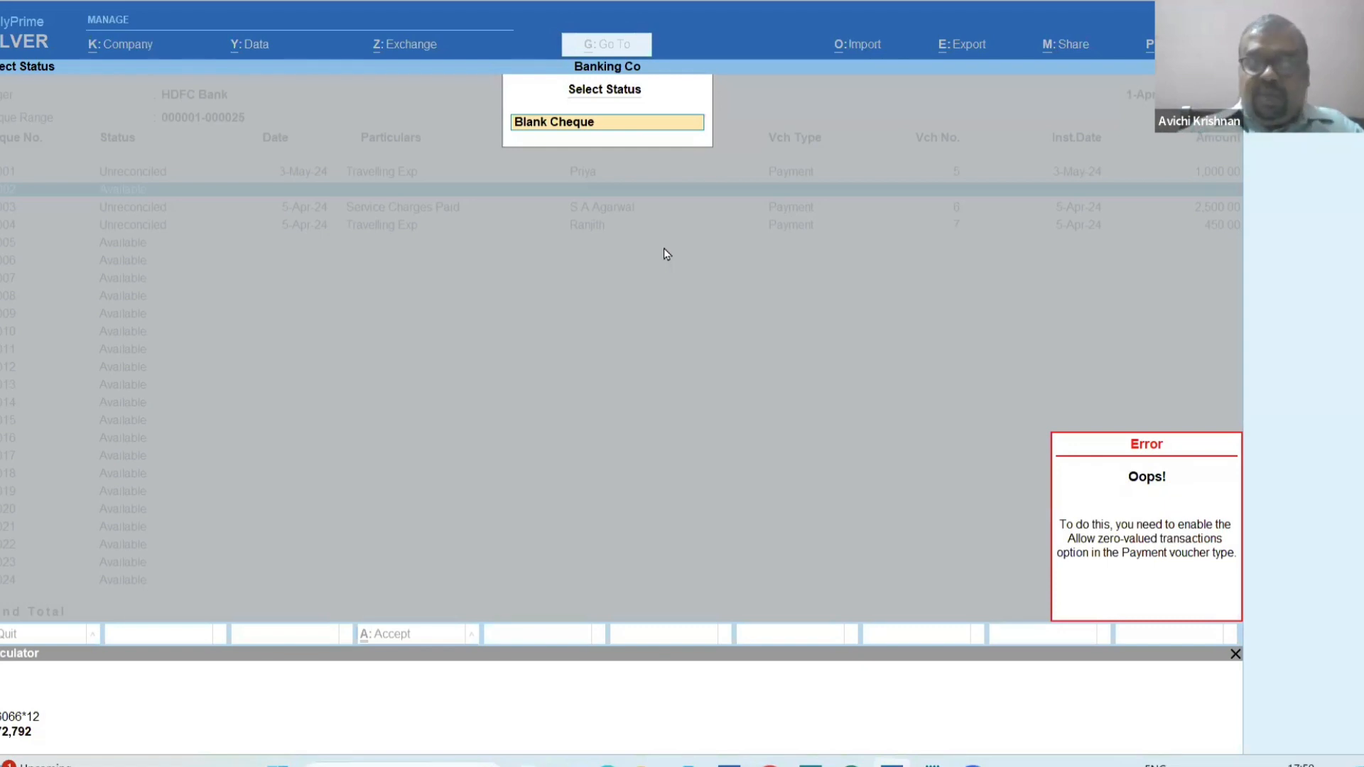
pyautogui.press('Escape')
pyautogui.press('Escape')
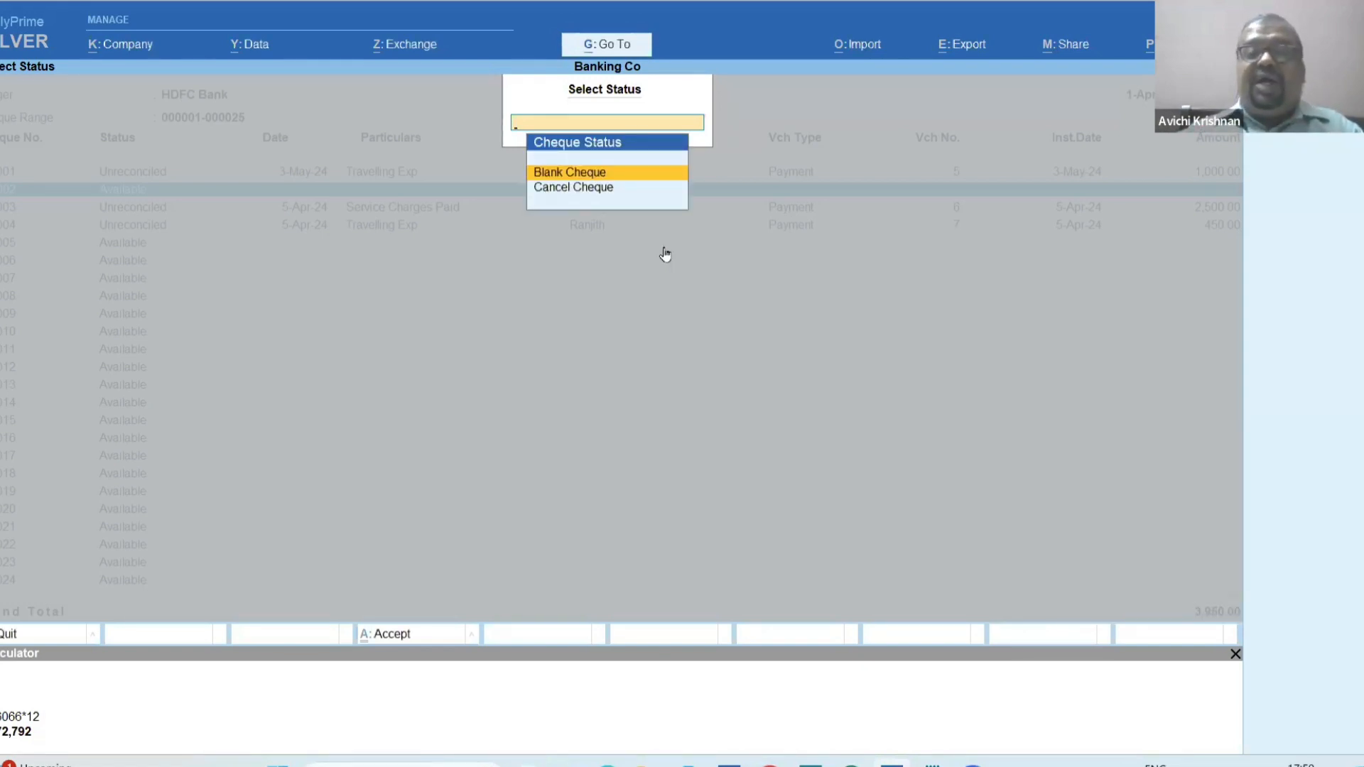
pyautogui.press('Escape')
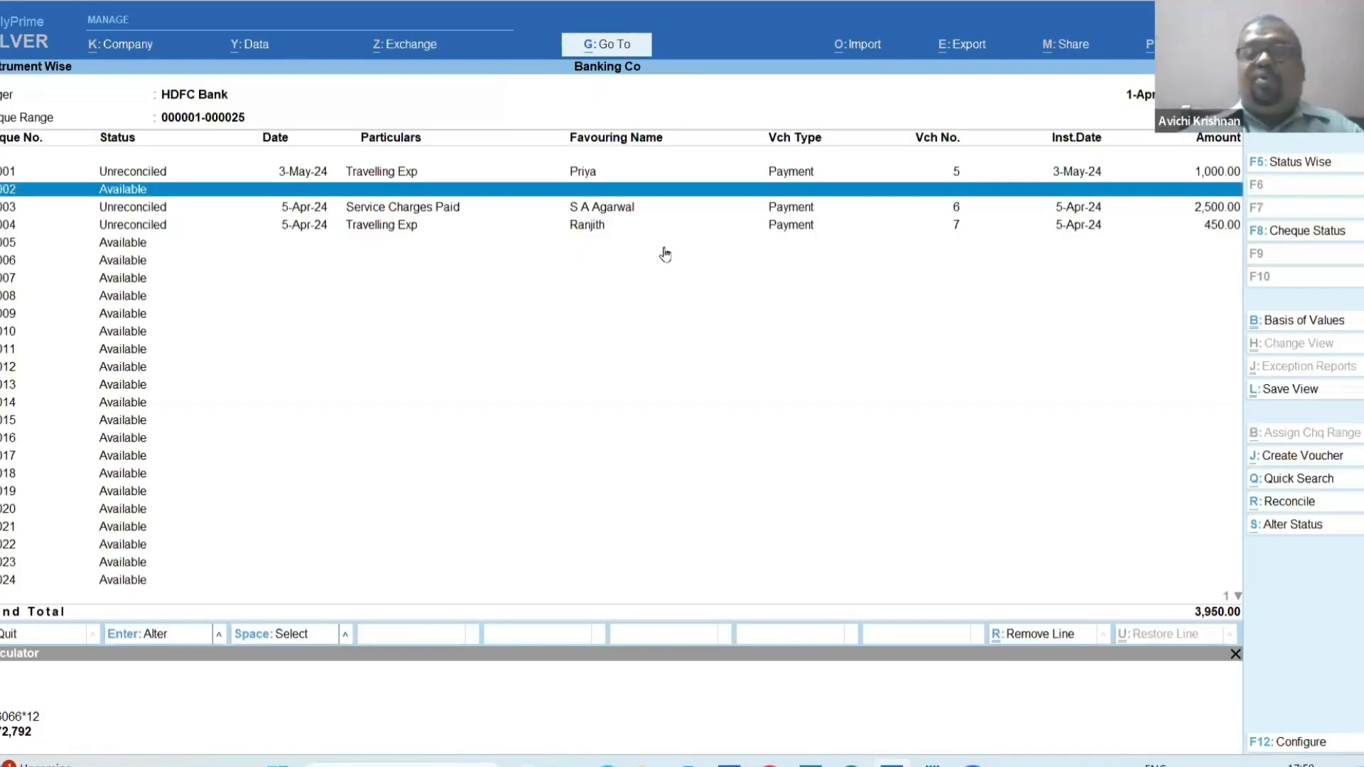
# Open the Payment voucher type for alteration.
pyautogui.hotkey('alt', 'g')
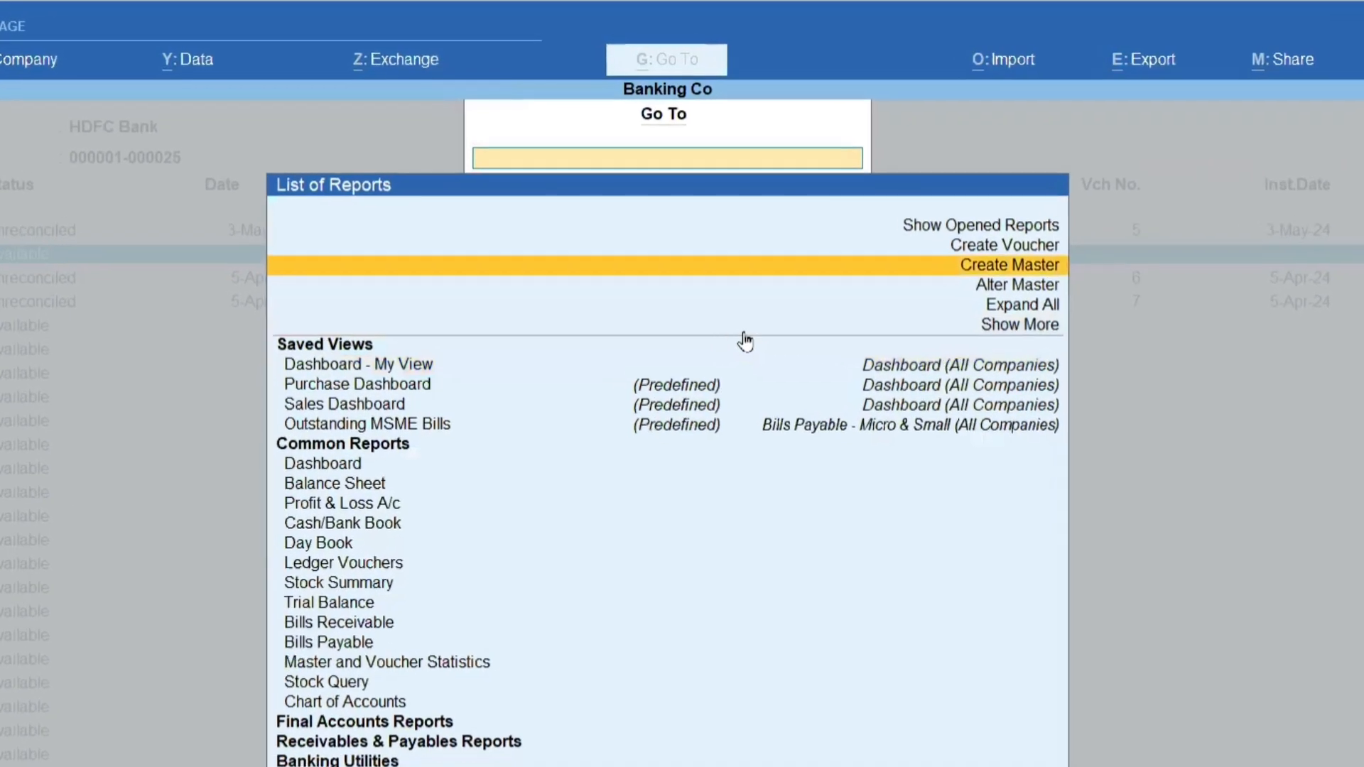
pyautogui.press('Down')
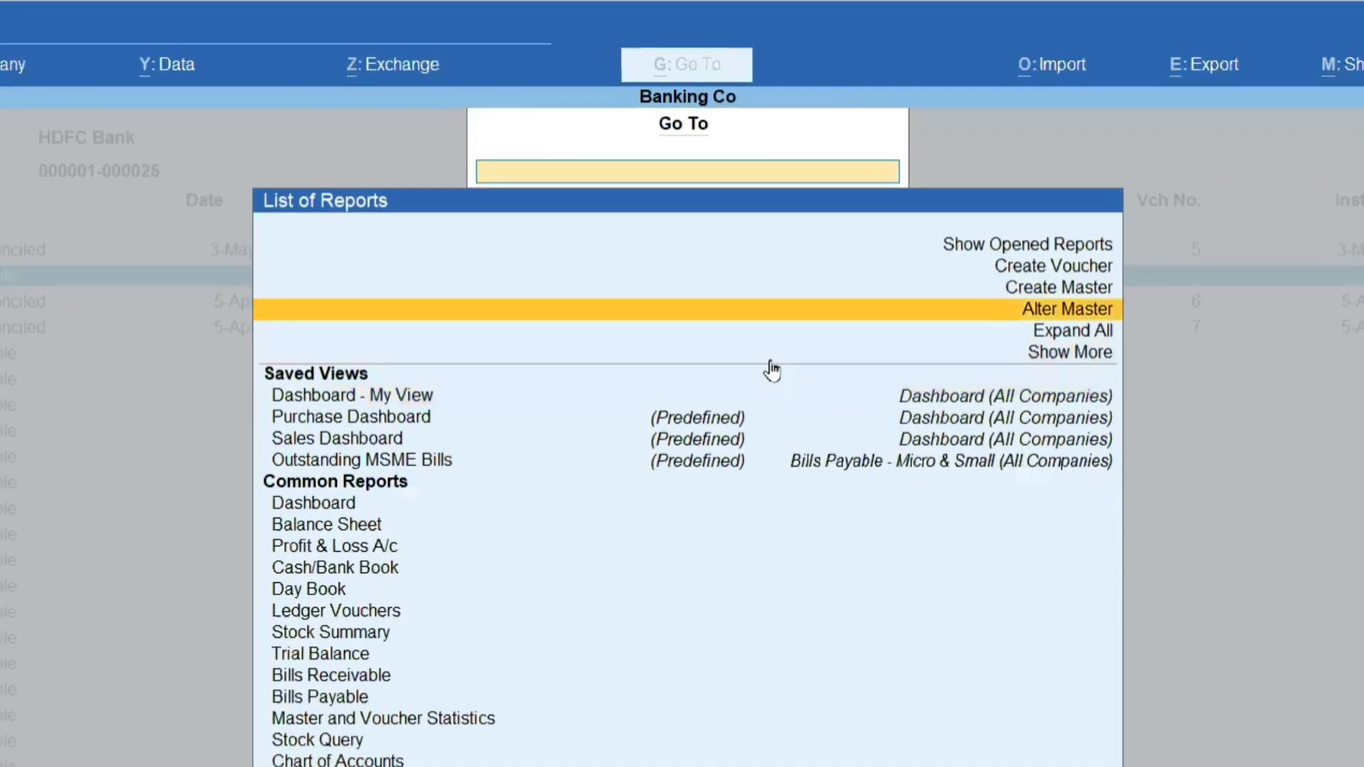
pyautogui.press('Return')
pyautogui.press('Down')
pyautogui.press('Down')
pyautogui.press('Down')
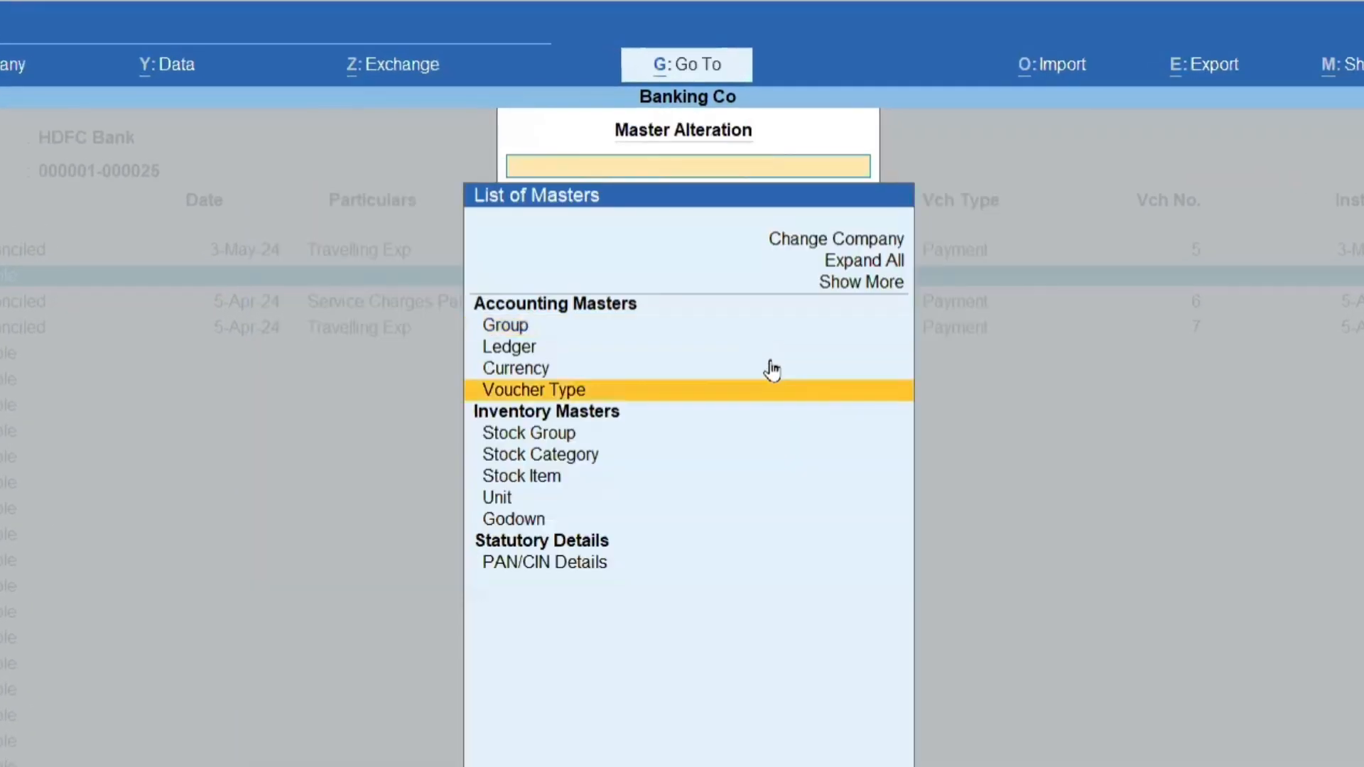
pyautogui.press('Return')
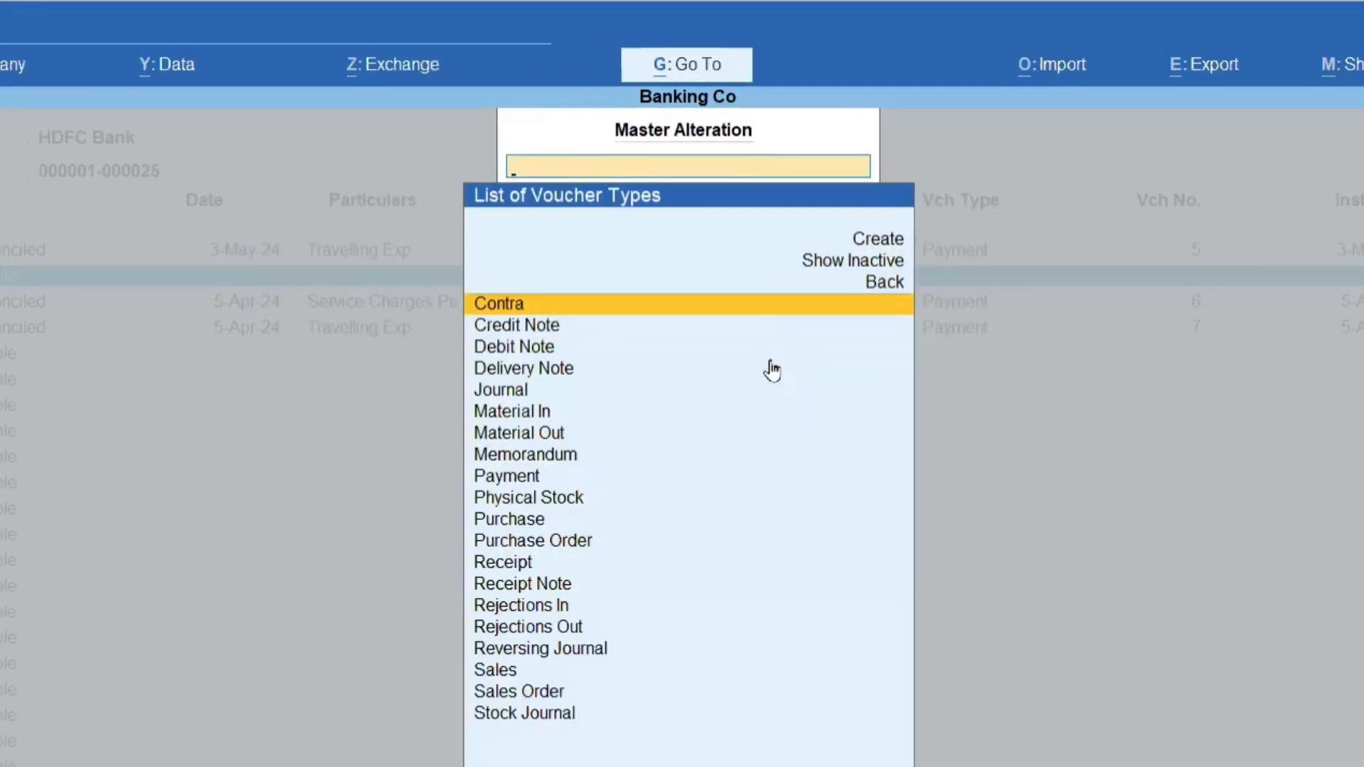
pyautogui.press('Down')
pyautogui.press('Down')
pyautogui.press('Down')
pyautogui.press('Down')
pyautogui.press('Down')
pyautogui.press('Down')
pyautogui.press('Down')
pyautogui.press('Down')
pyautogui.press('Down')
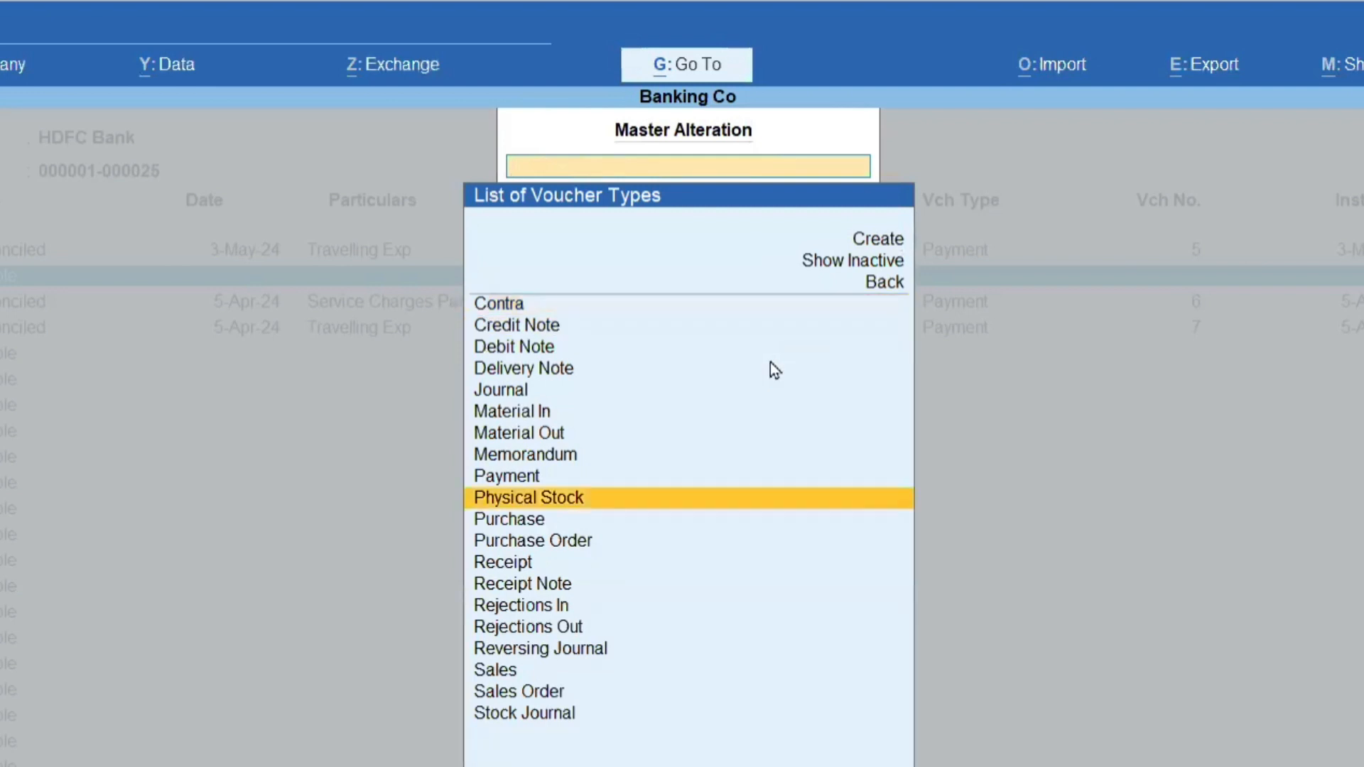
pyautogui.press('Up')
pyautogui.press('Return')
# Allow zero-valued transactions in the Payment voucher type, save it and return to the instrument-wise cheque report.
pyautogui.press('Return')
pyautogui.press('Return')
pyautogui.press('Return')
pyautogui.press('Return')
pyautogui.press('Return')
pyautogui.press('Return')
pyautogui.press('Return')
pyautogui.press('Return')
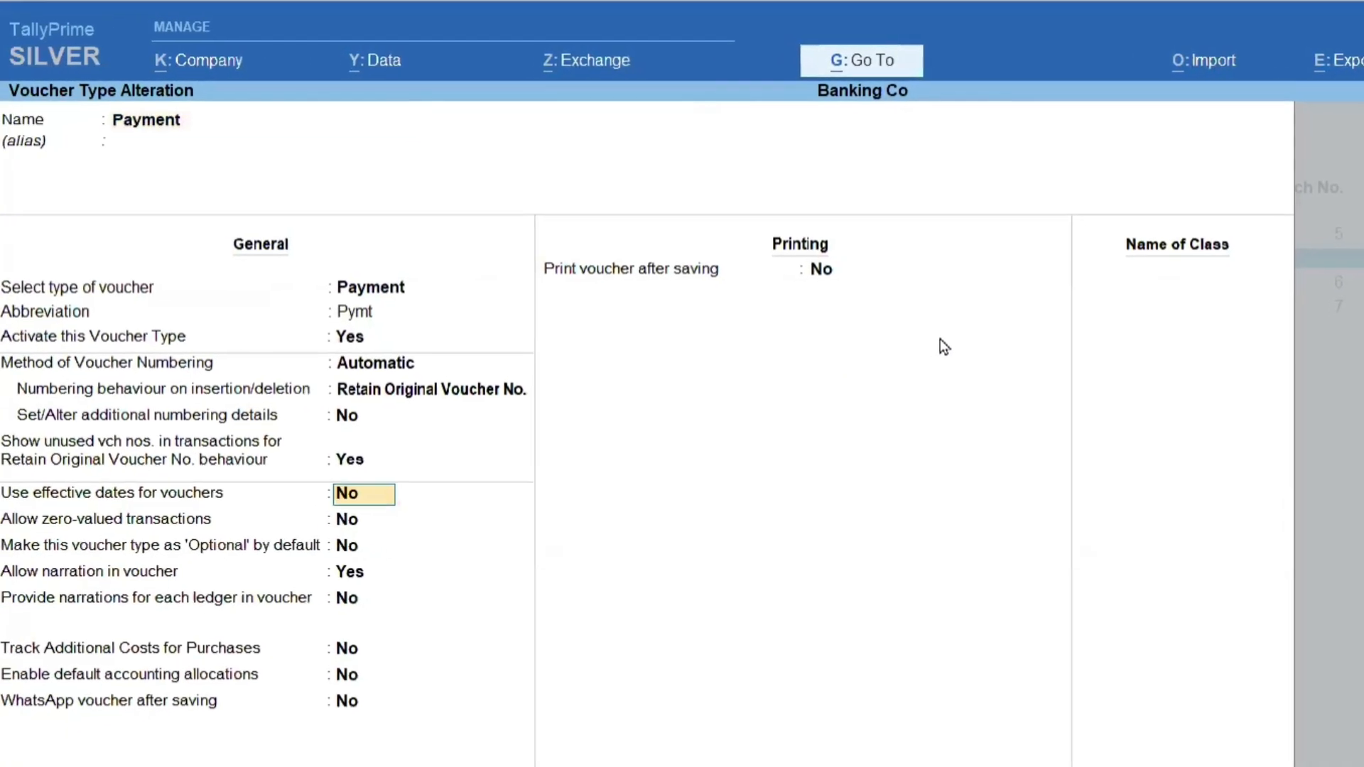
pyautogui.press('Return')
pyautogui.write('y')
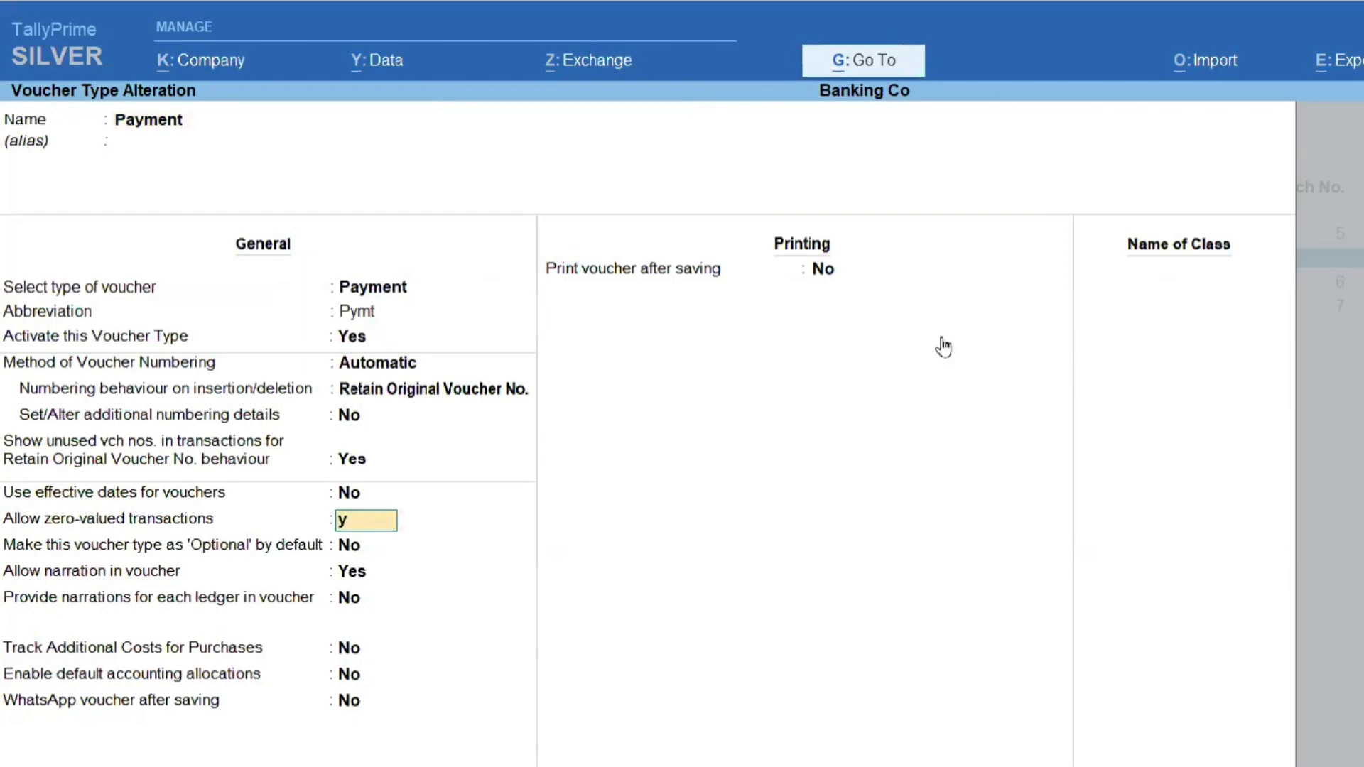
pyautogui.press('Return')
pyautogui.hotkey('ctrl', 'a')
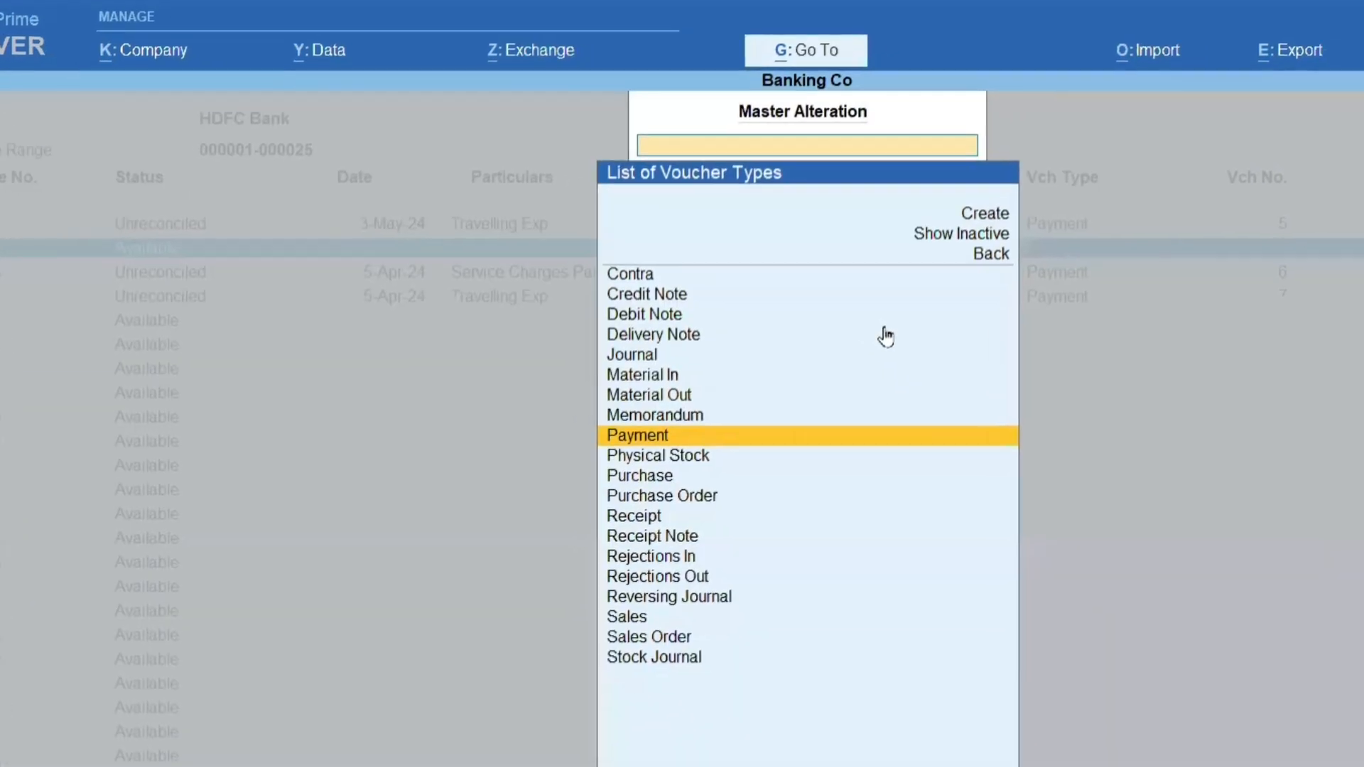
pyautogui.press('Escape')
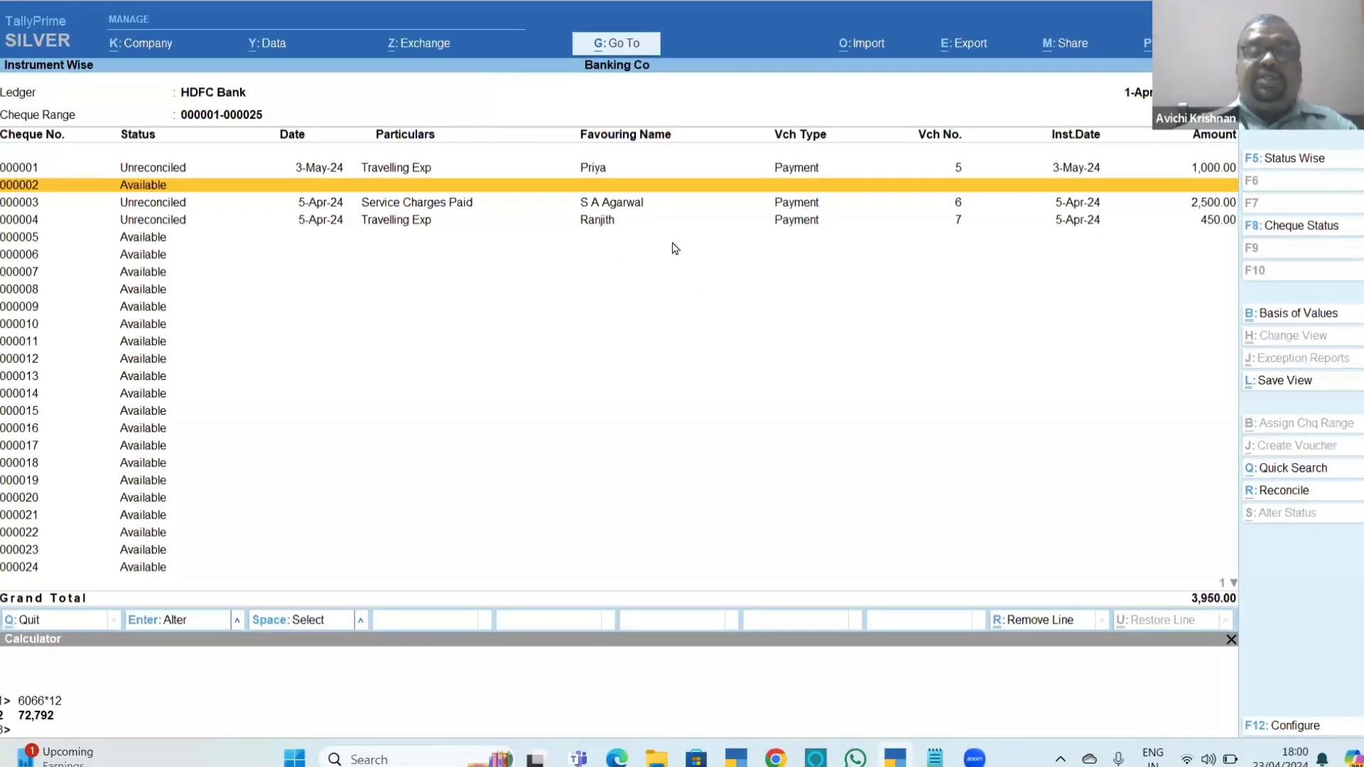
# Record cheque 000002 as a Blank Cheque through a payment voucher favouring Bajaj Finance, instrument date 5-Apr-24, without amount or narration.
pyautogui.press('Return')
pyautogui.press('Return')
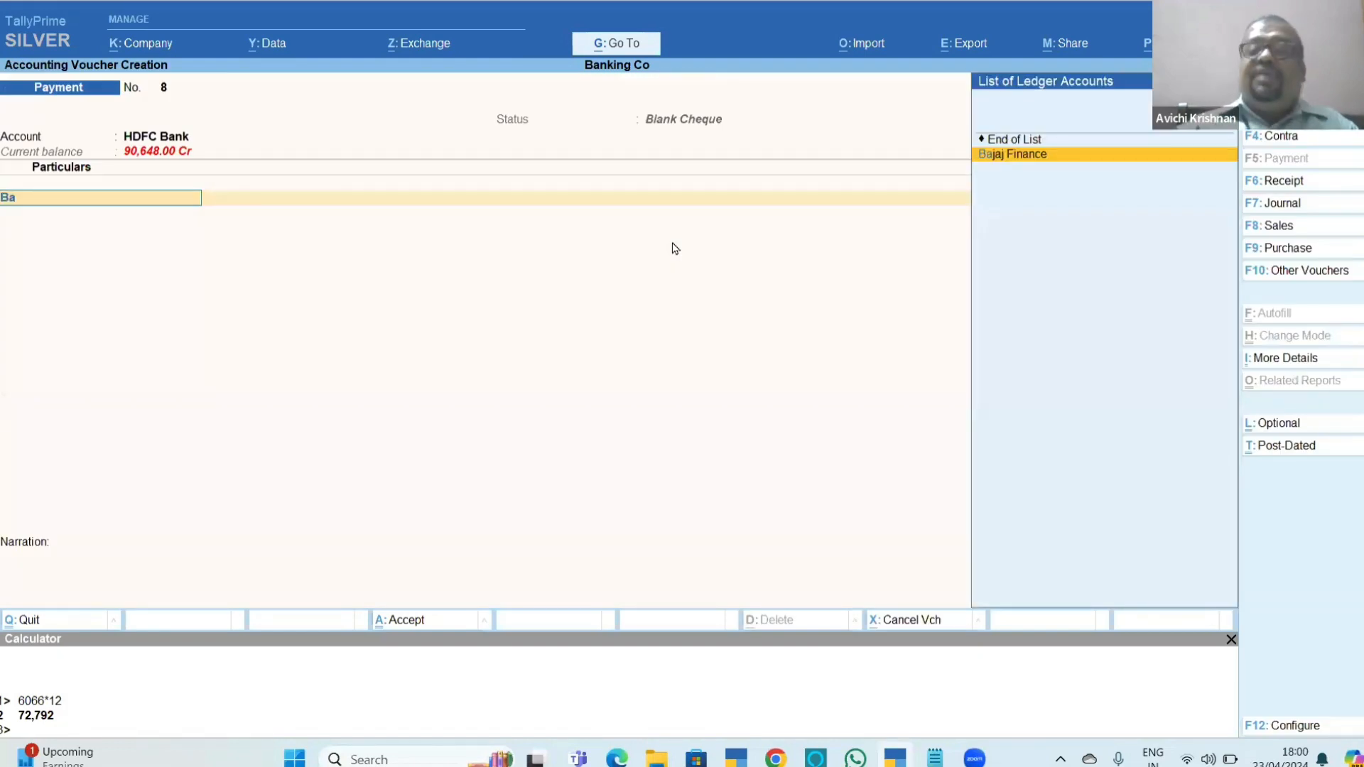
pyautogui.press('Return')
pyautogui.press('Return')
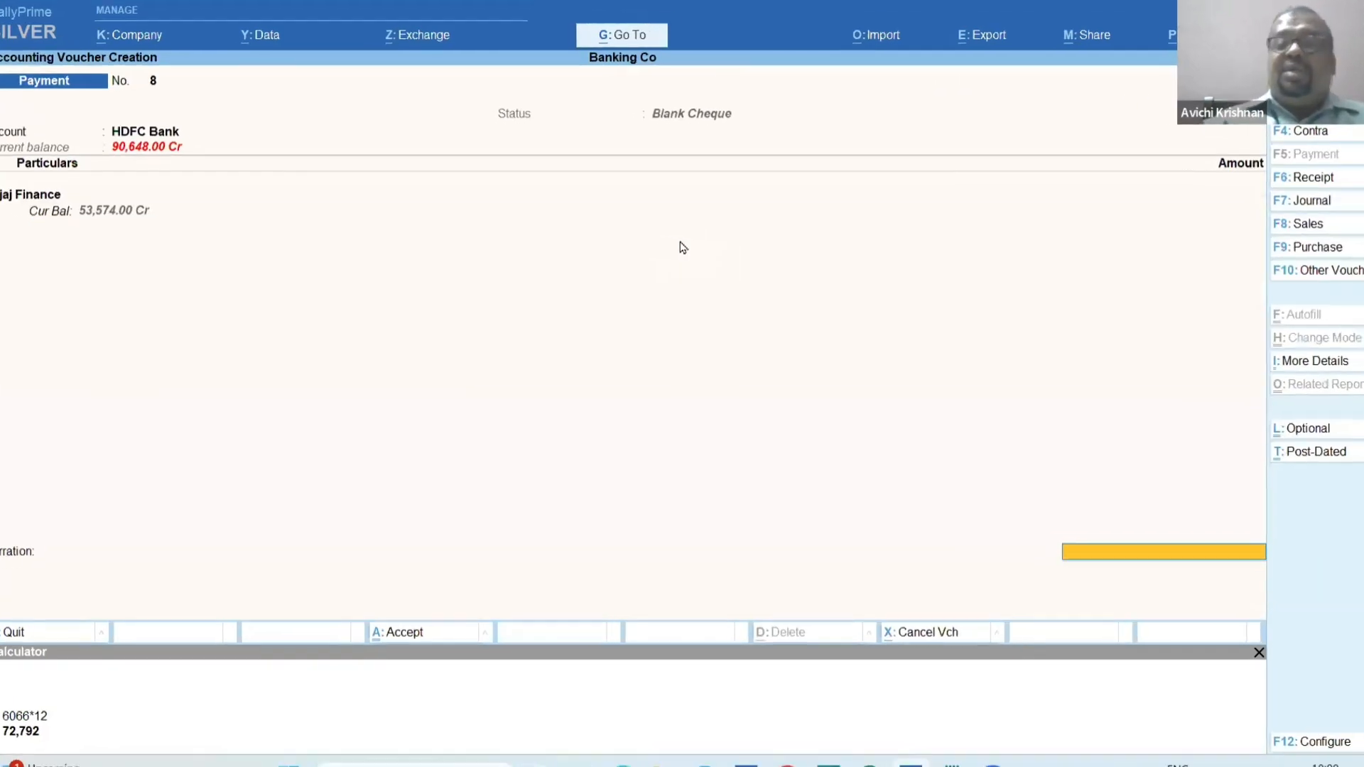
pyautogui.press('Return')
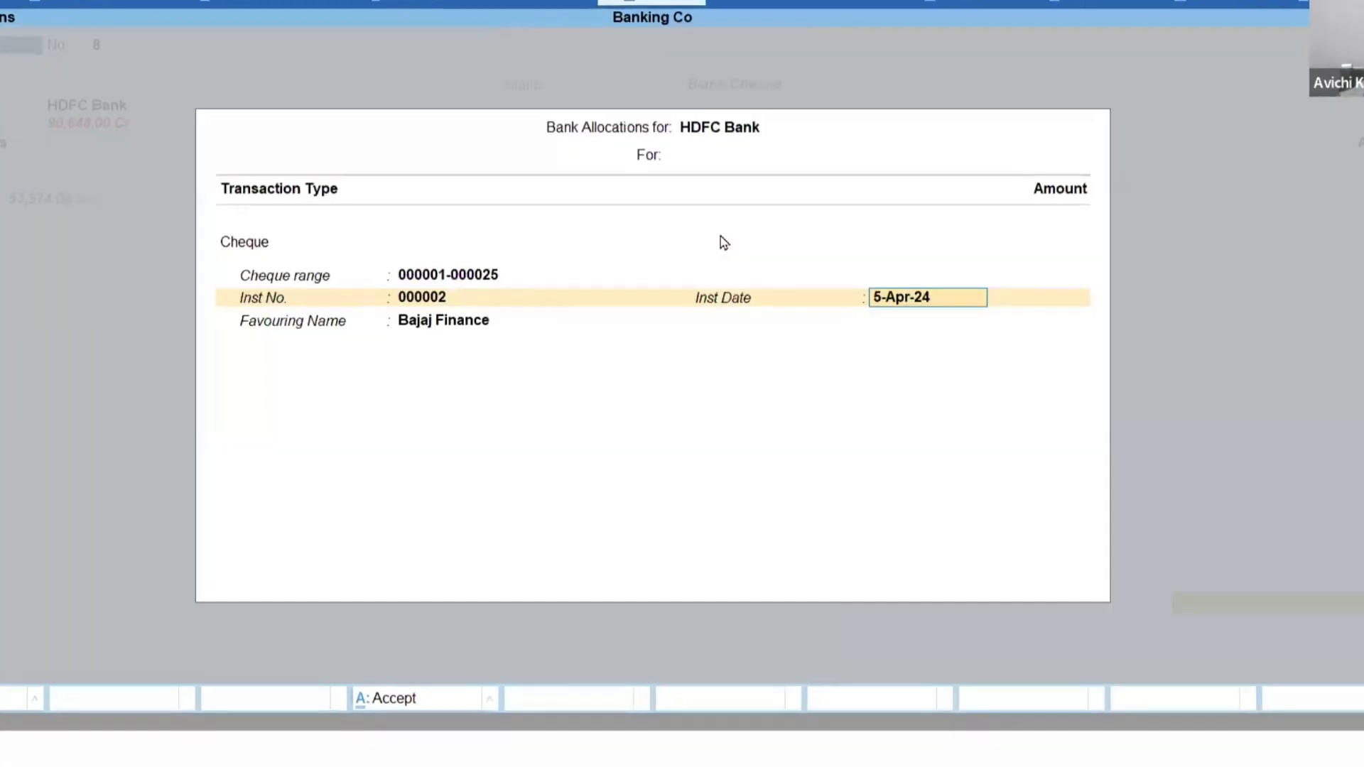
pyautogui.press('Return')
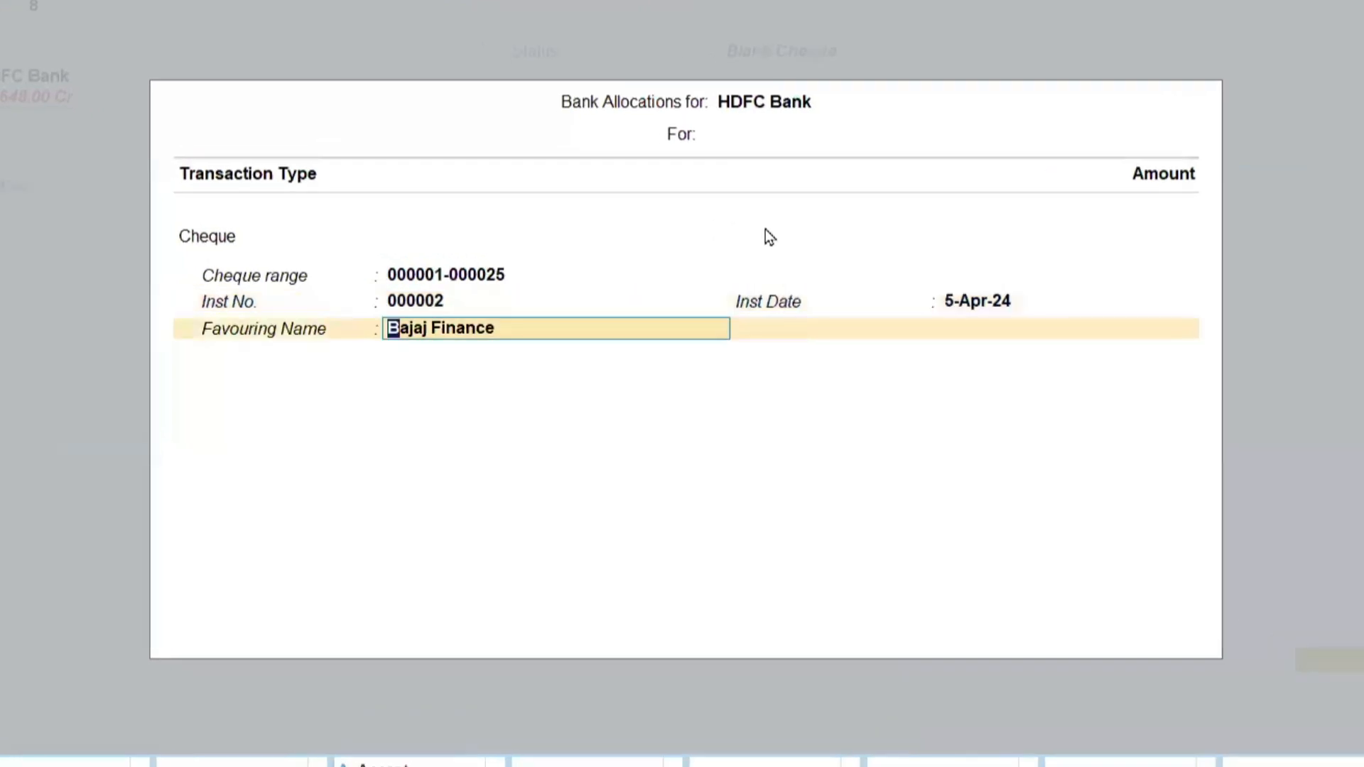
pyautogui.press('Return')
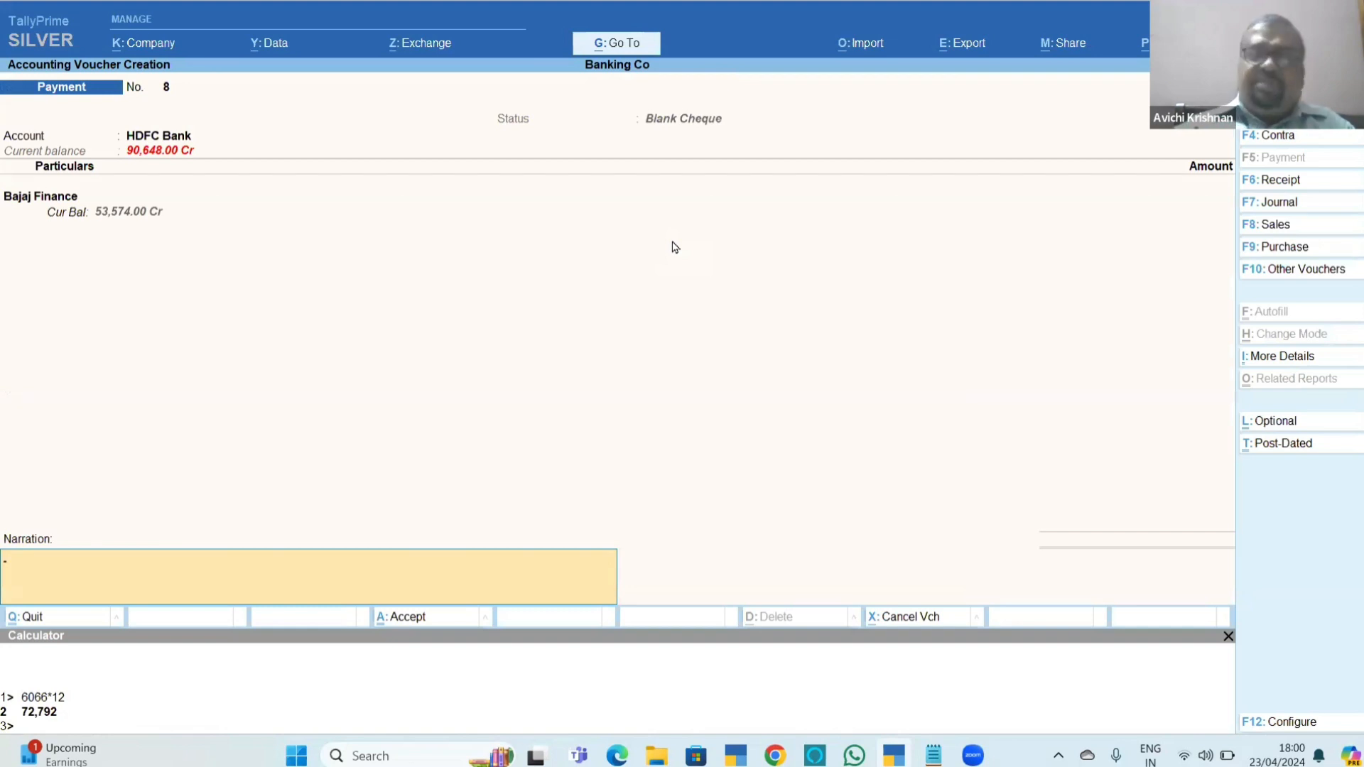
pyautogui.press('Return')
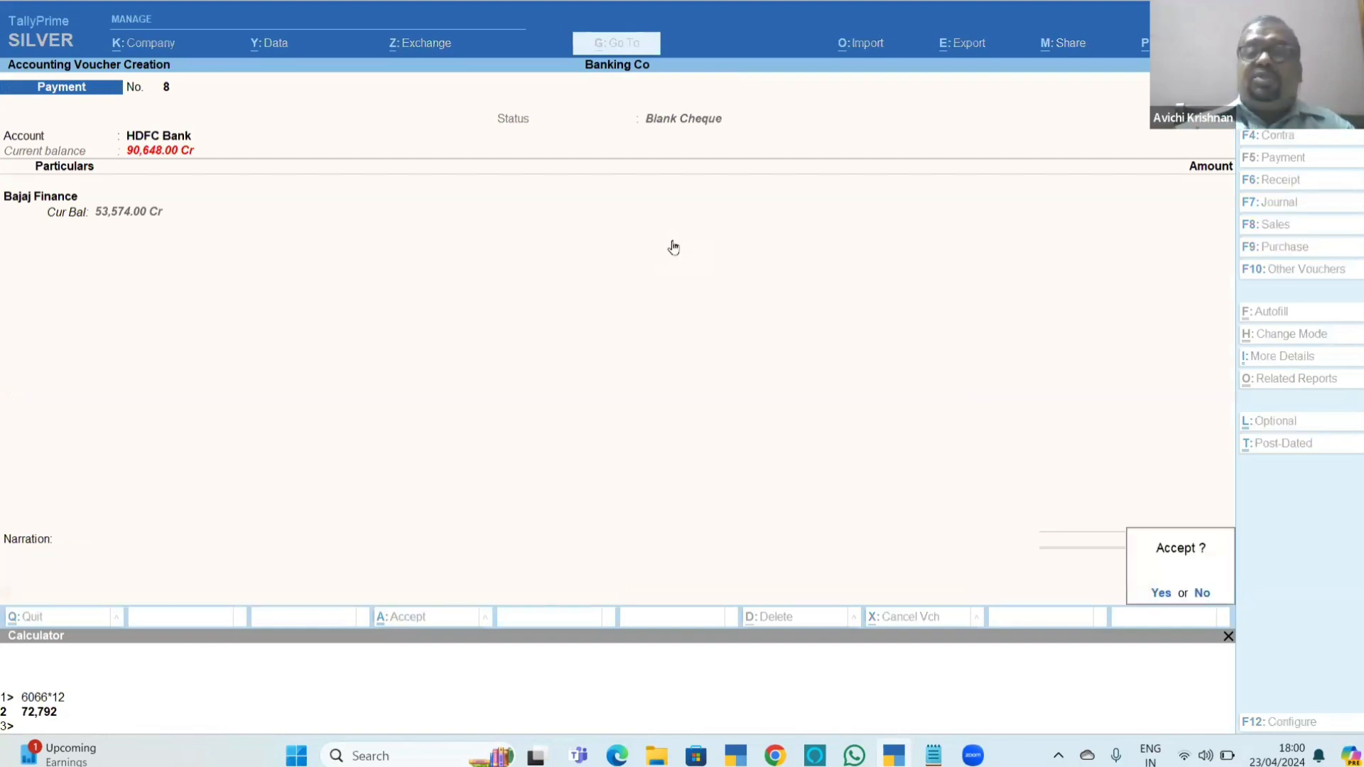
pyautogui.press('Return')
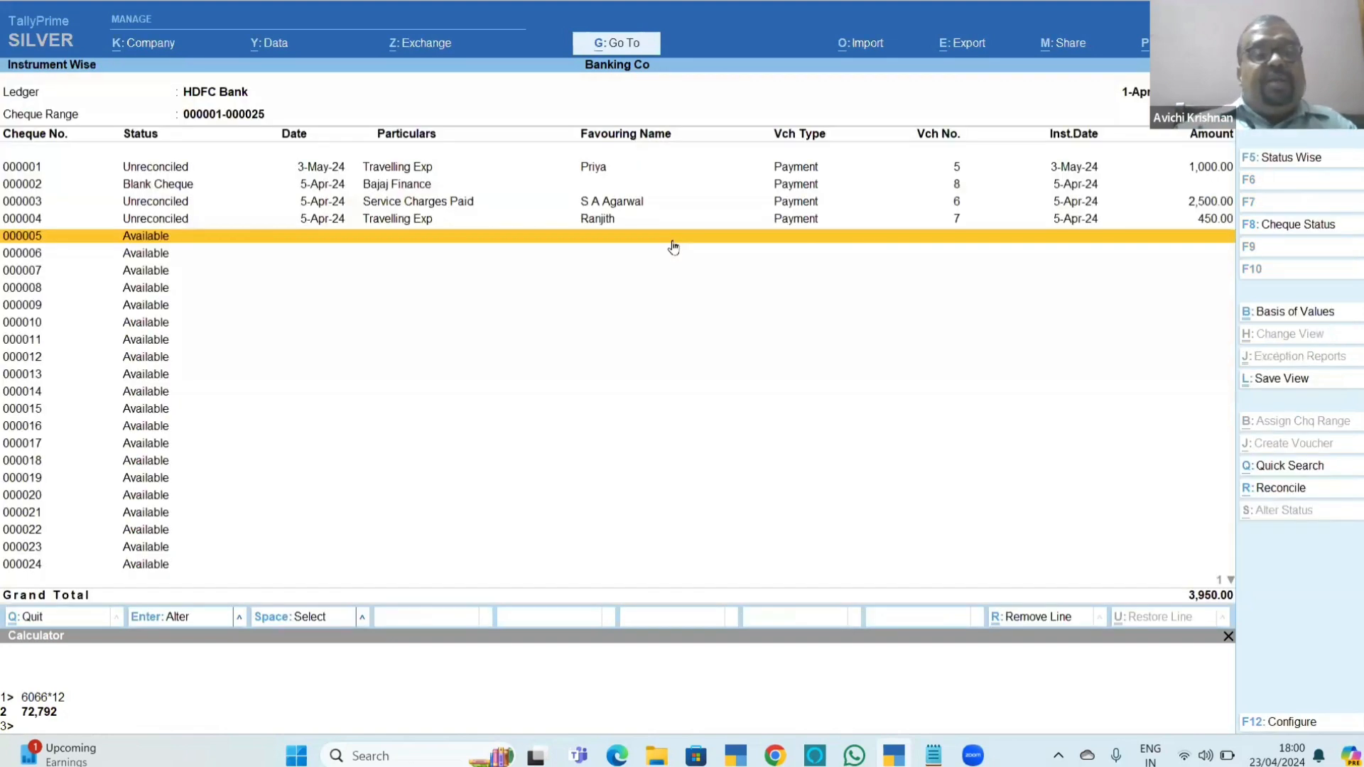
# Review the status and voucher details of cheques 000001 to 000004 in the instrument-wise report.
pyautogui.click(290, 186)
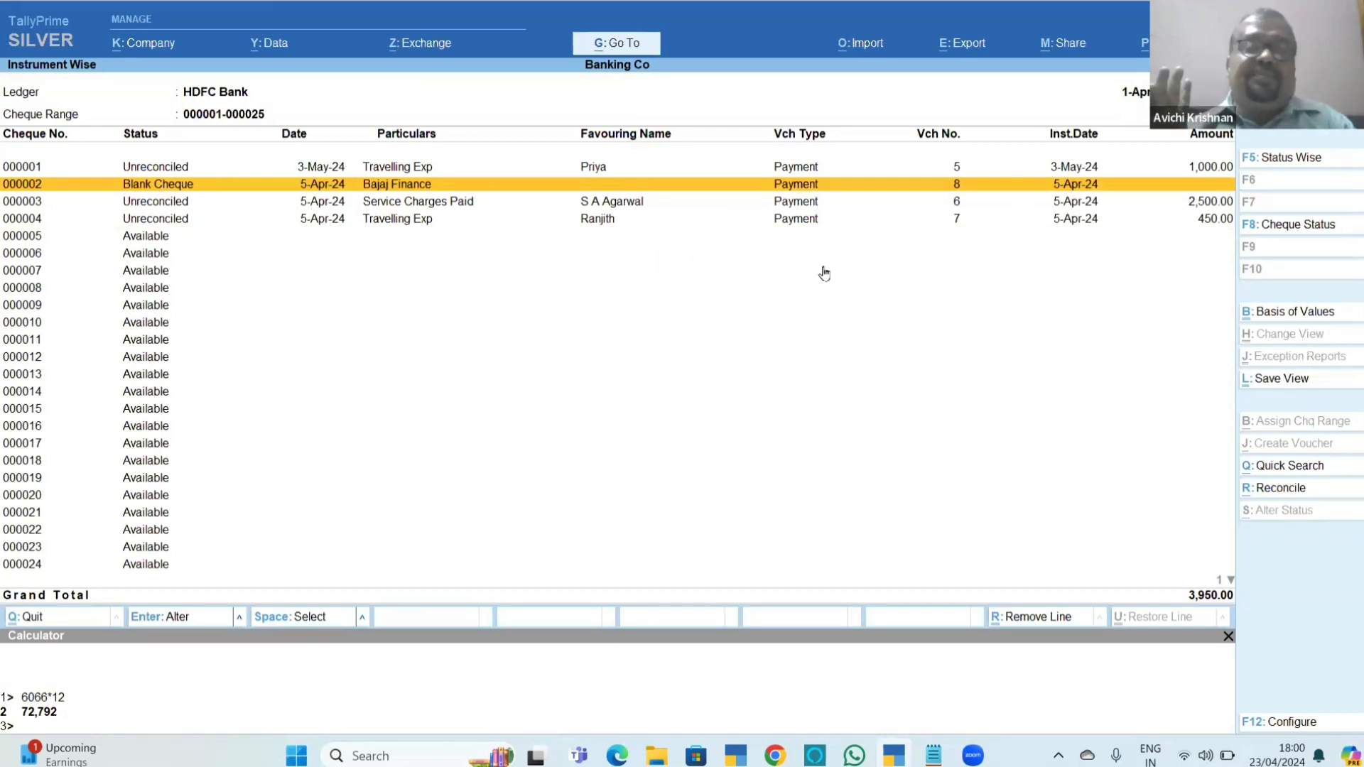
pyautogui.press('Down')
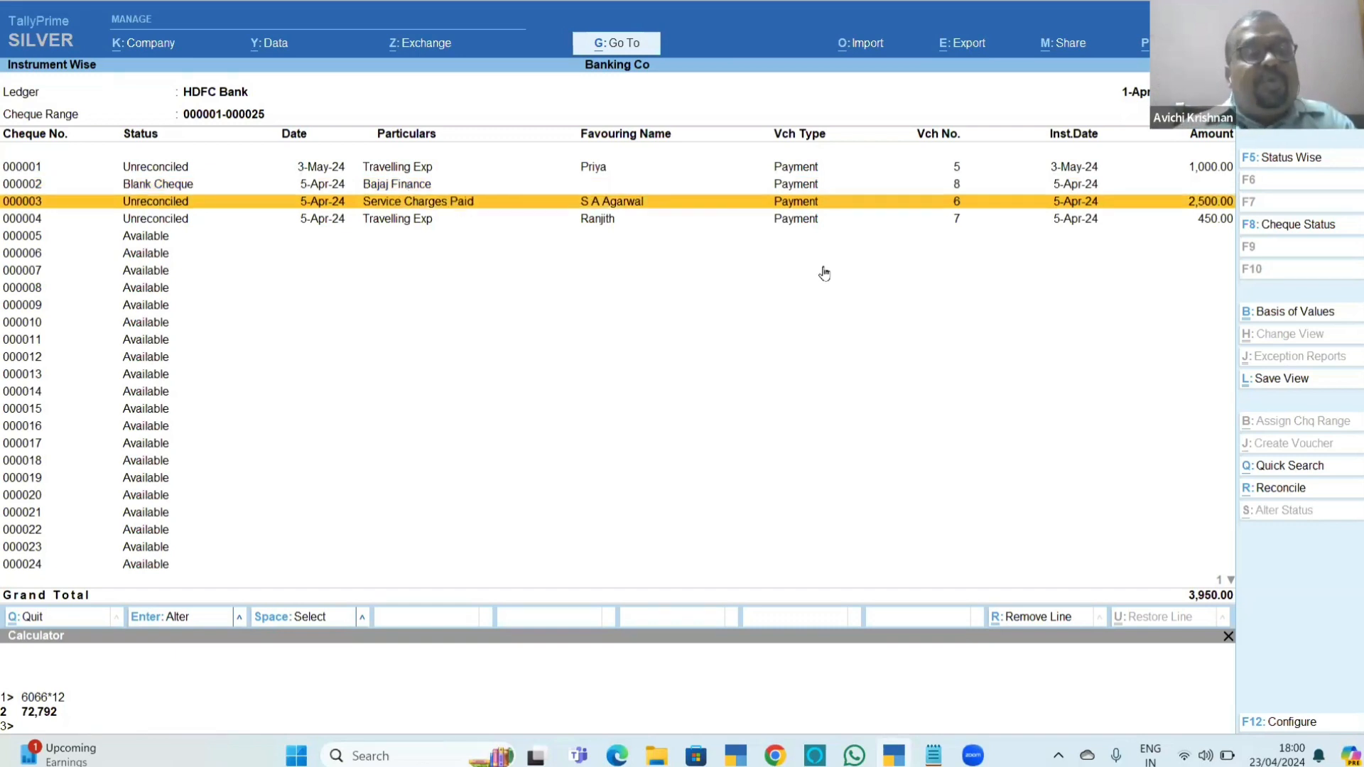
pyautogui.press('Down')
pyautogui.press('Up')
pyautogui.press('Up')
pyautogui.press('Up')
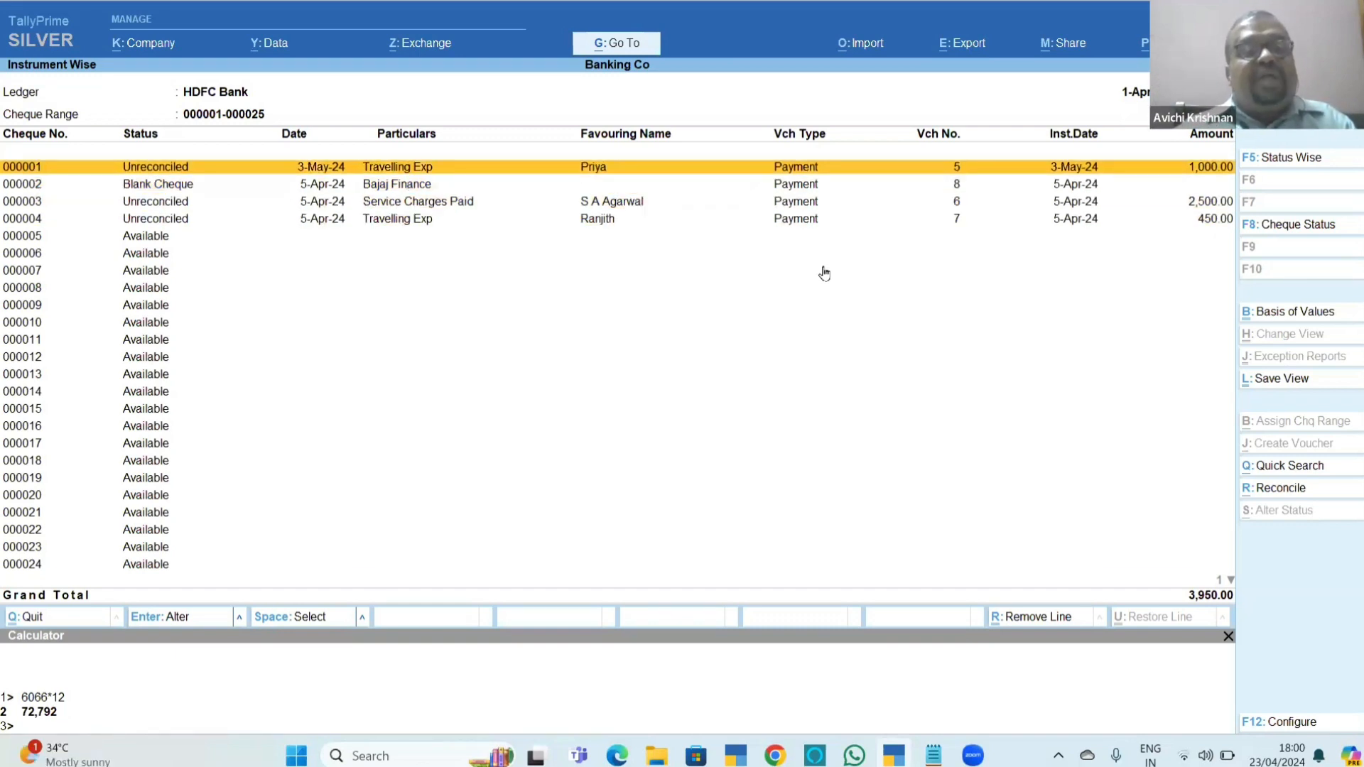
pyautogui.press('Down')
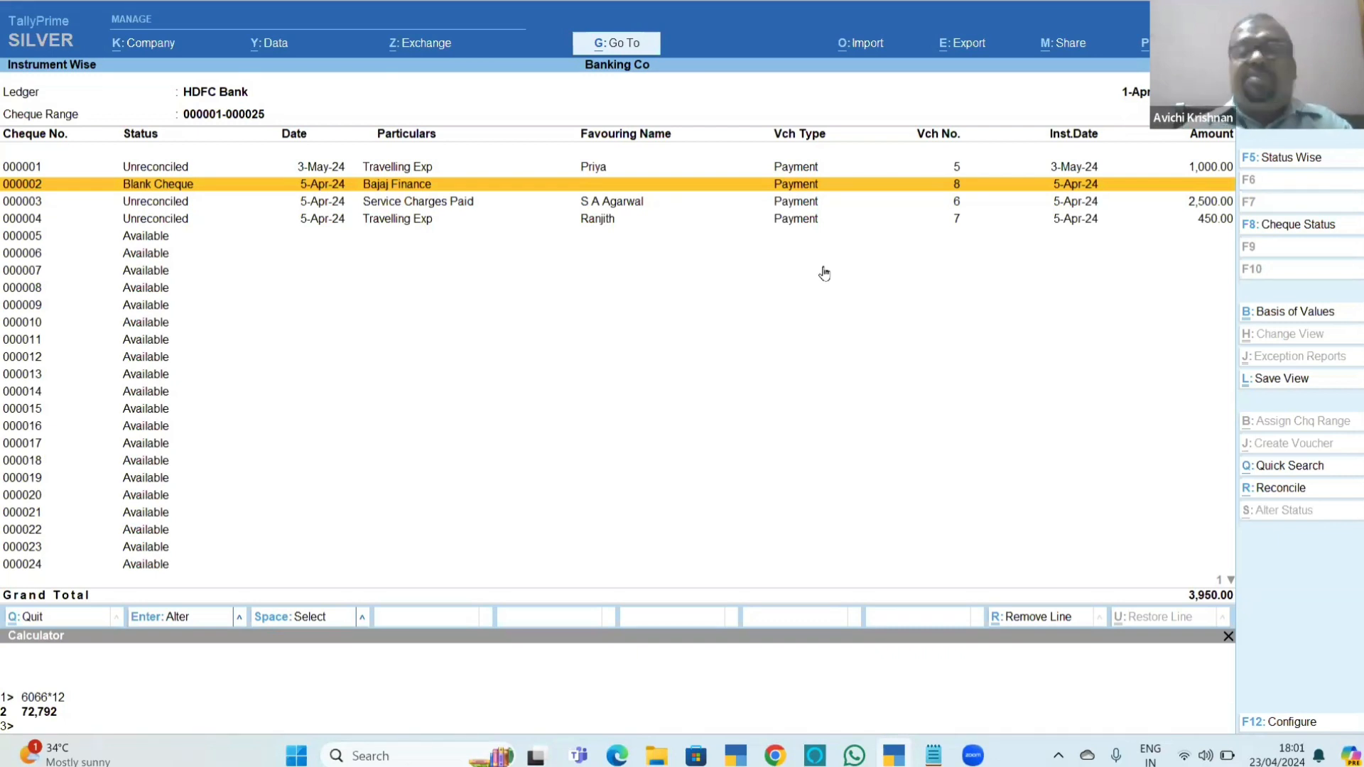
# Mark available cheque 000005 and choose Cancel Cheque as its new status.
pyautogui.press('Down')
pyautogui.press('Down')
pyautogui.press('Down')
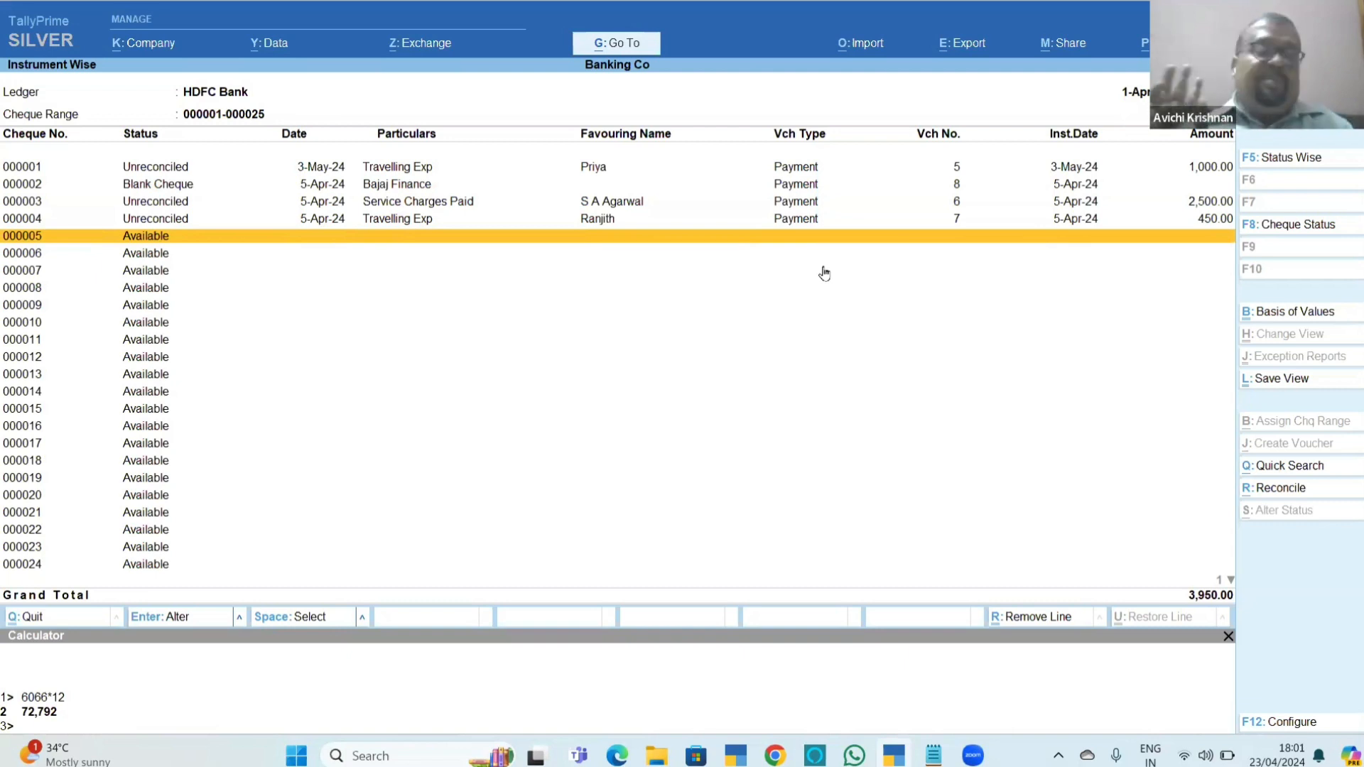
pyautogui.press('space')
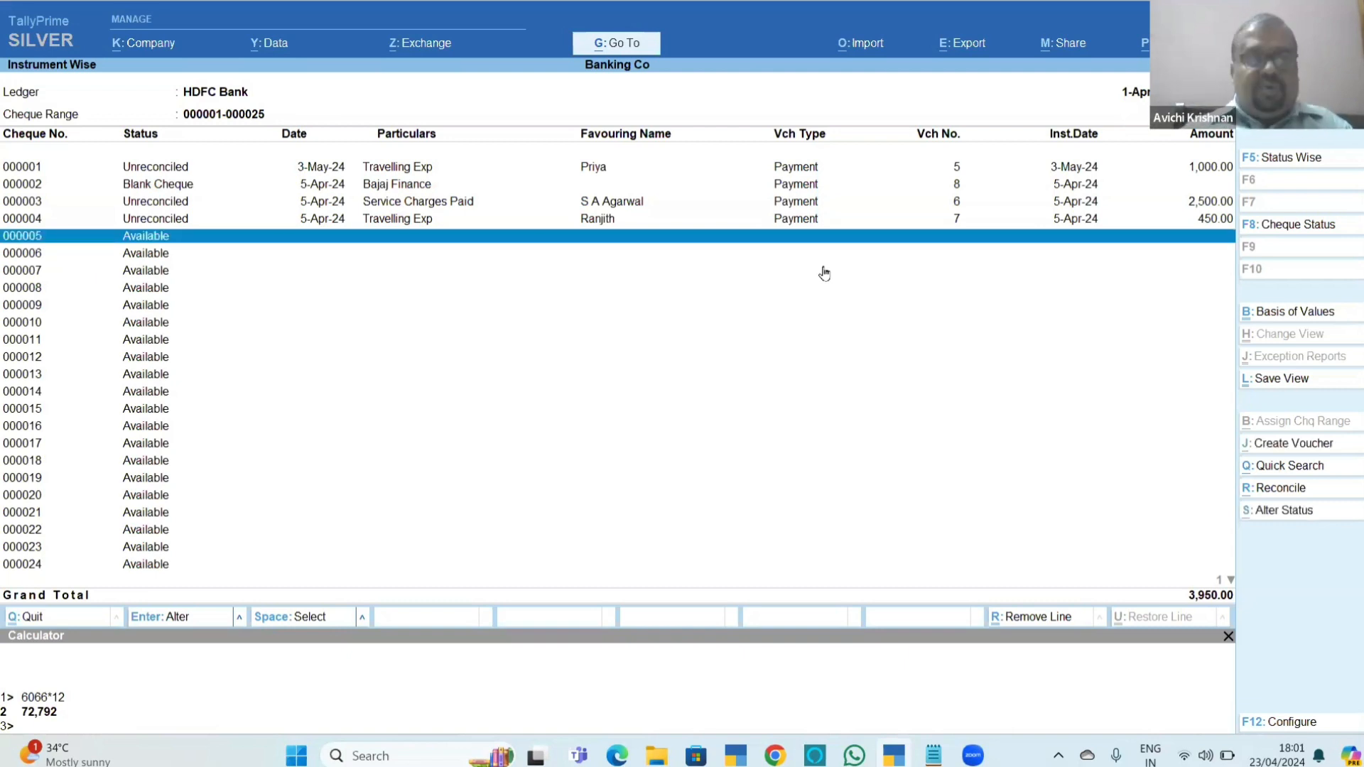
pyautogui.press('alt')
pyautogui.hotkey('alt', 's')
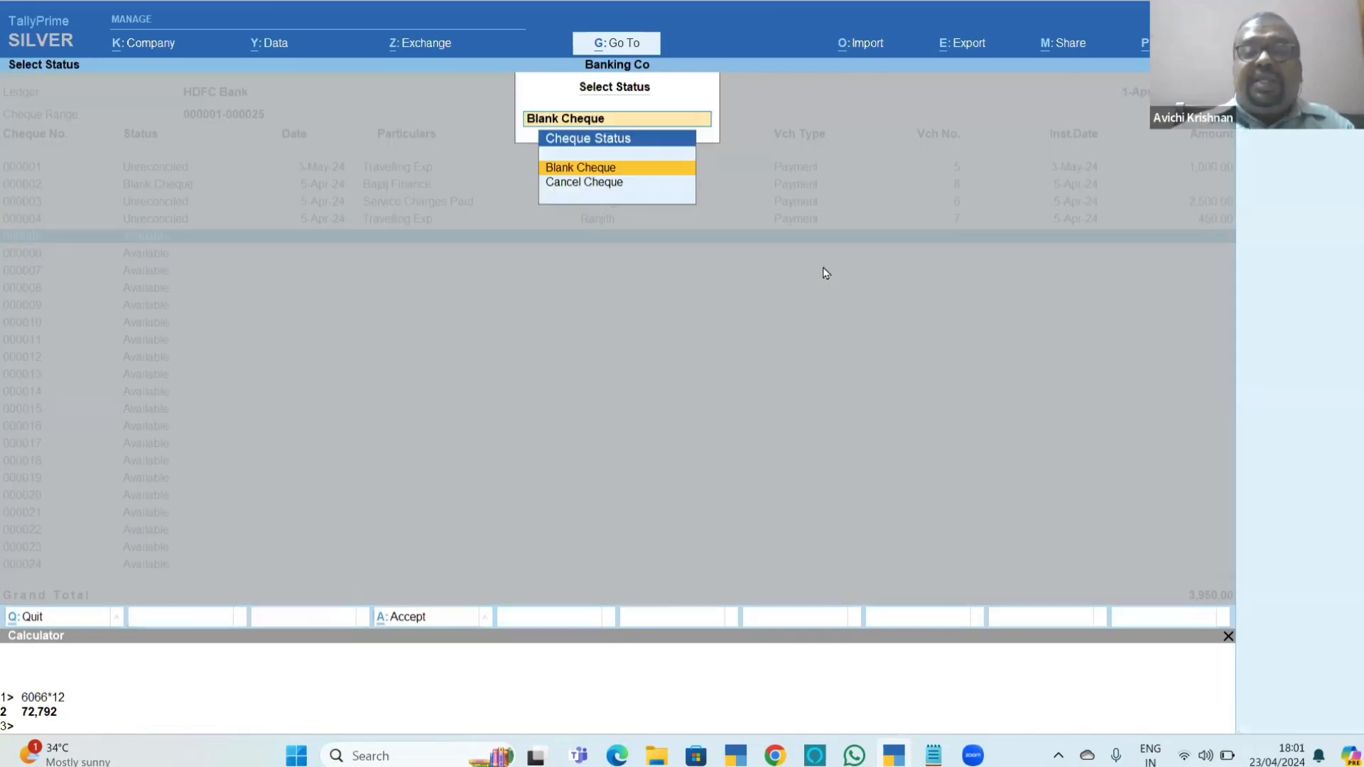
pyautogui.press('Down')
pyautogui.press('Return')
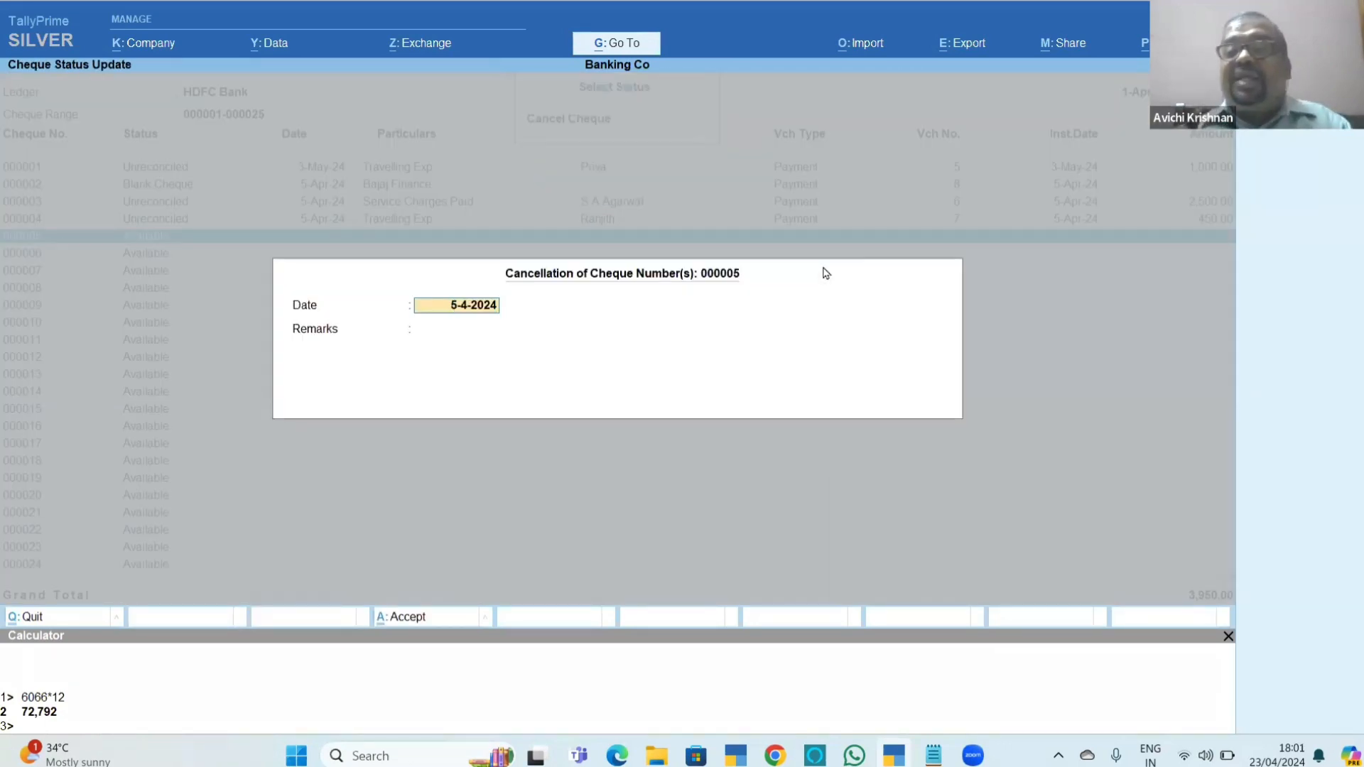
# Date the cancellation of cheque 000005 as 5-5-2024, enter the remark "due to error in words" and accept it.
pyautogui.press('Return')
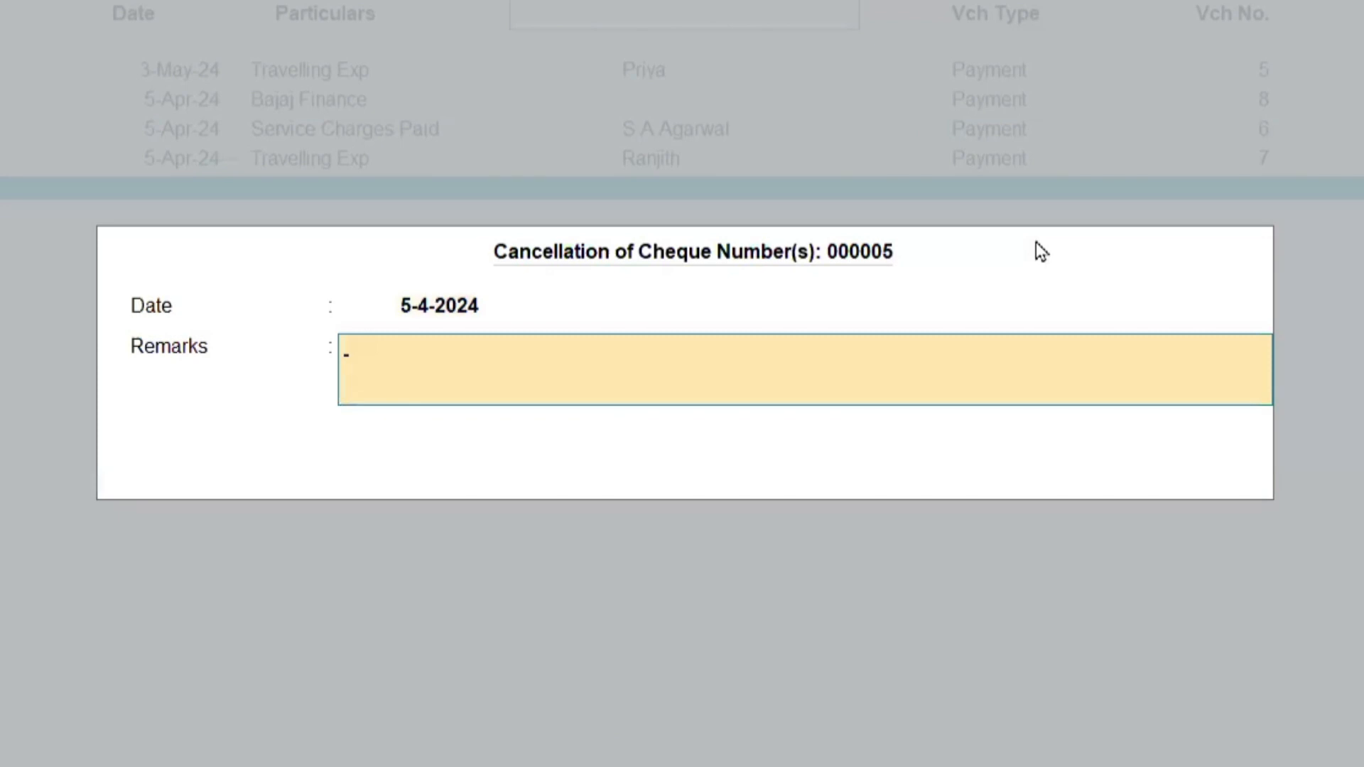
pyautogui.press('BackSpace')
pyautogui.write('5-5')
pyautogui.press('Return')
pyautogui.write('due to error in')
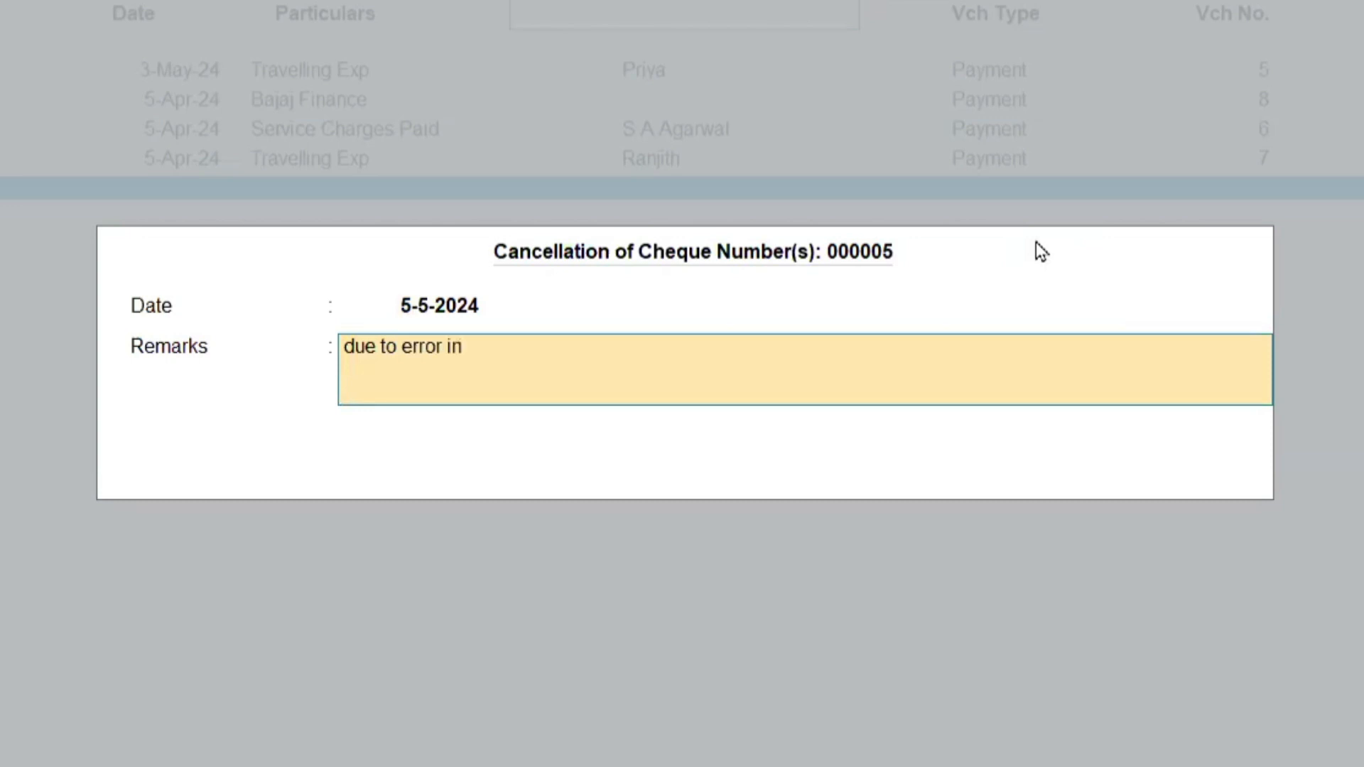
pyautogui.write(' words')
pyautogui.press('Return')
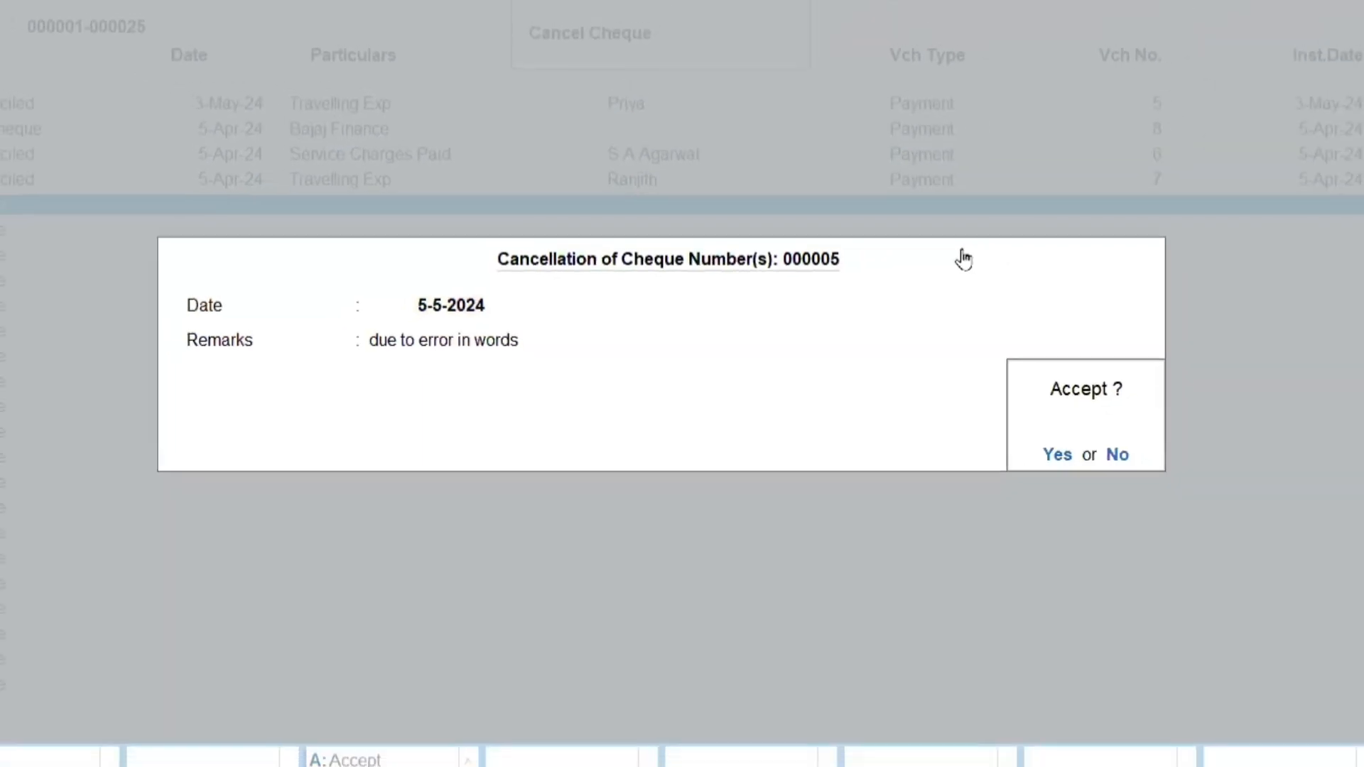
pyautogui.press('Return')
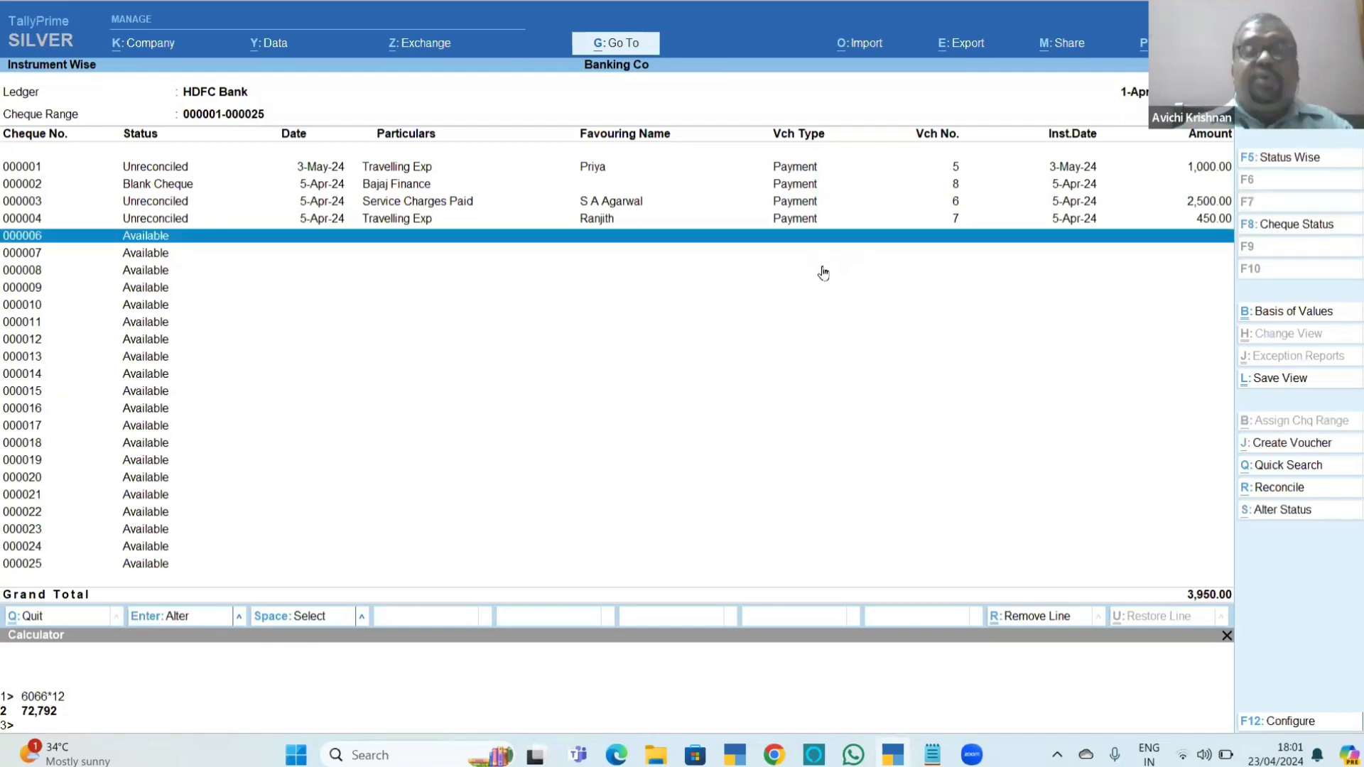
pyautogui.hotkey('alt', 's')
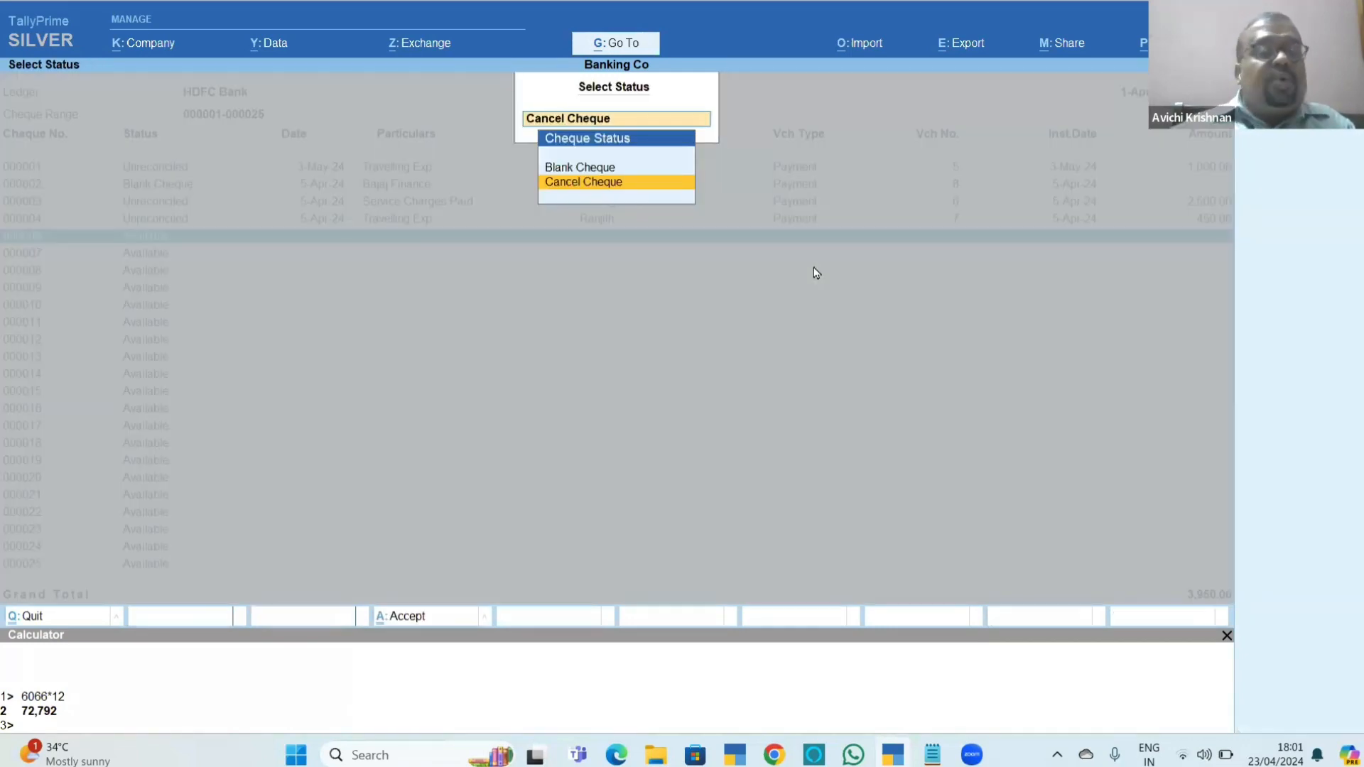
pyautogui.press('Escape')
pyautogui.press('Escape')
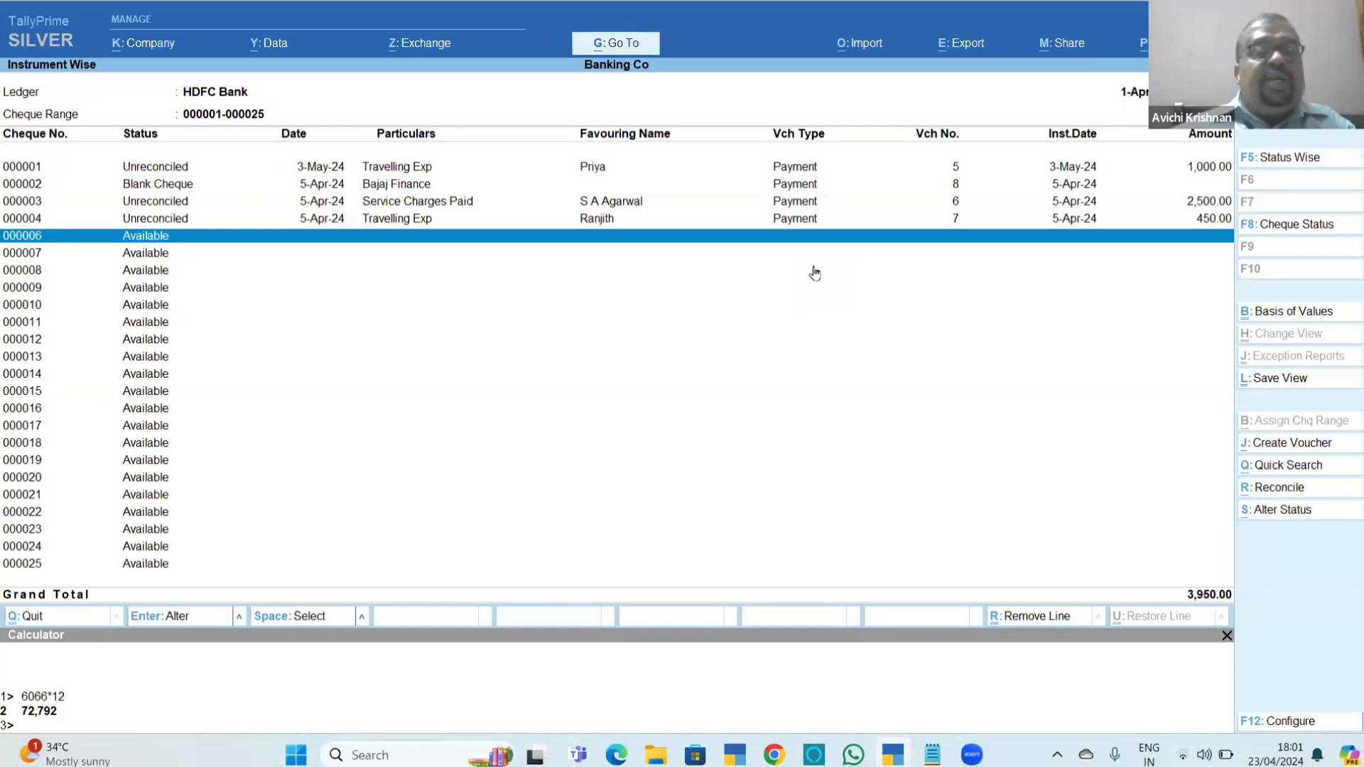
pyautogui.press('Down')
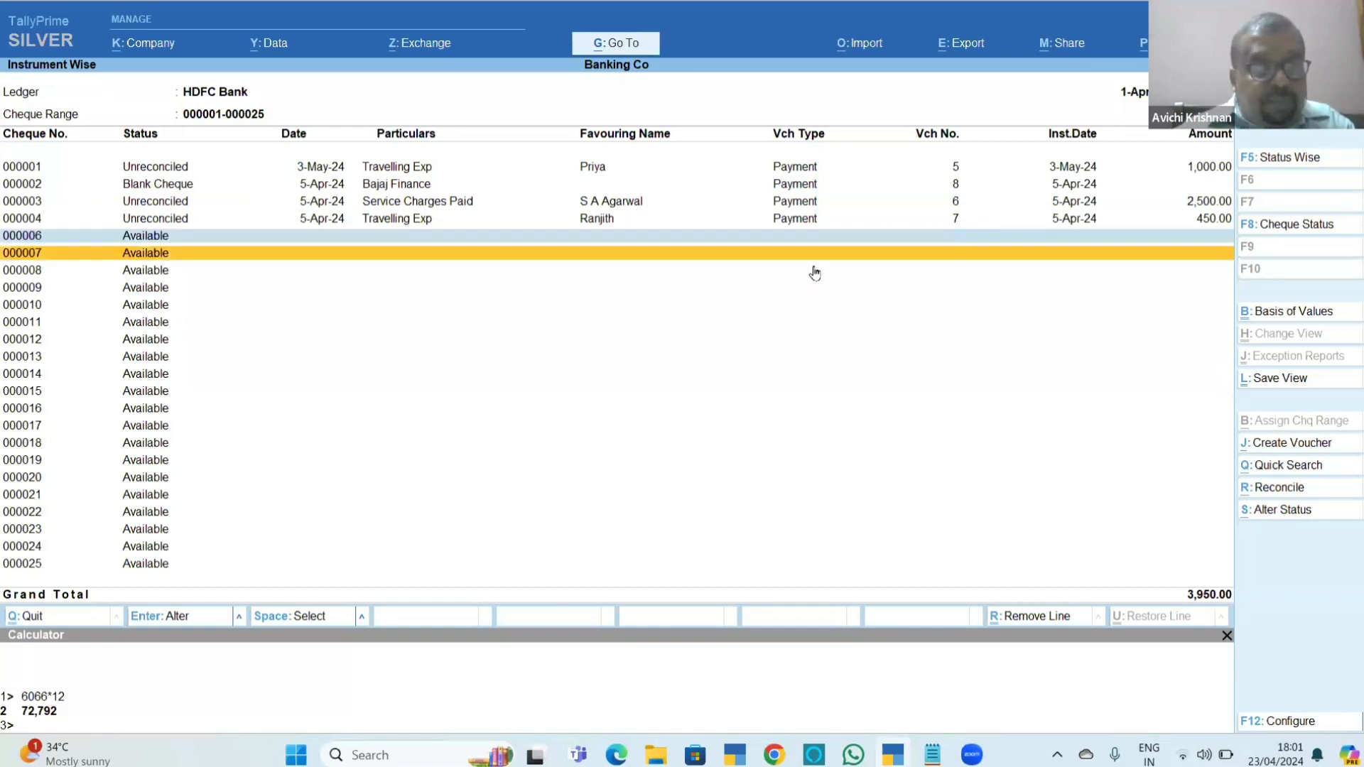
pyautogui.press('End')
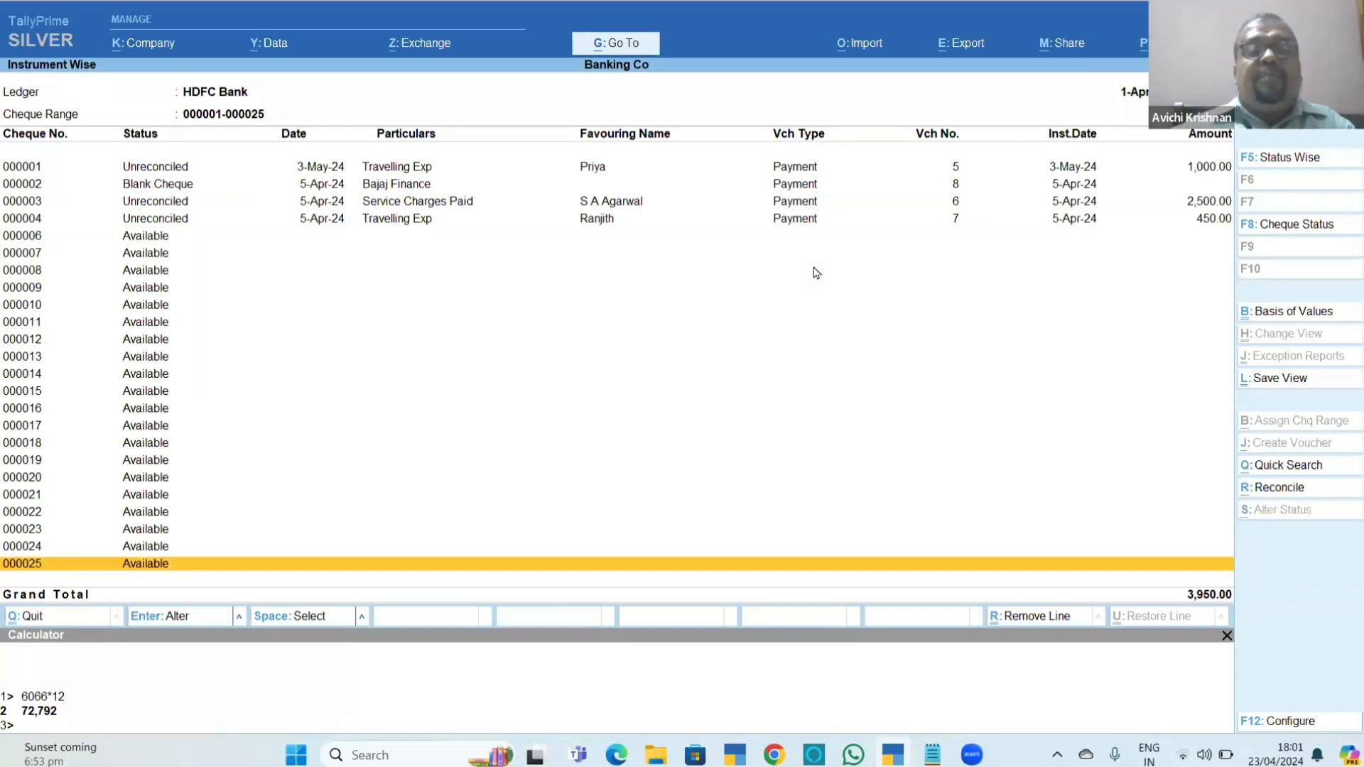
pyautogui.press('Escape')
pyautogui.press('Up')
pyautogui.press('Right')
pyautogui.press('Right')
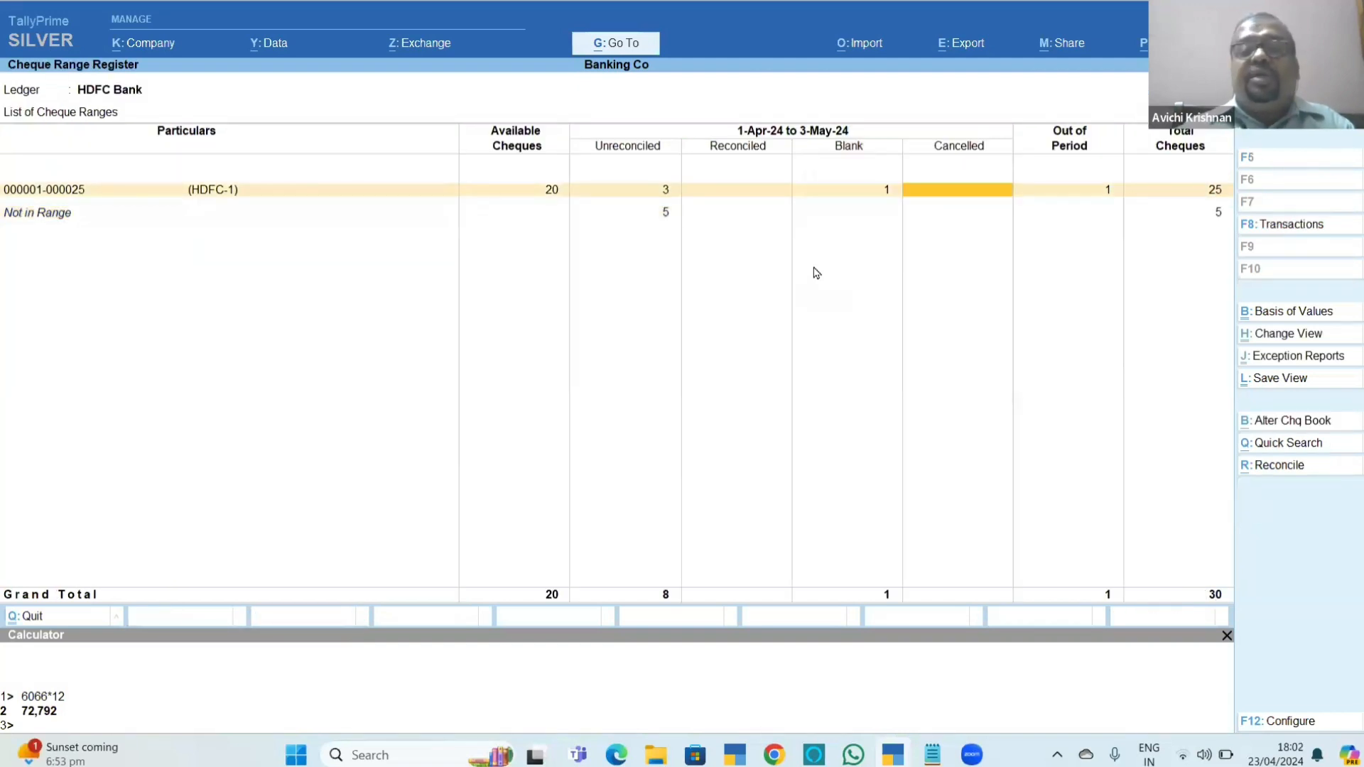
# Extend the register's period to end on 31-5-2024 and check the cancelled cheques of the HDFC-1 range.
pyautogui.press('F2')
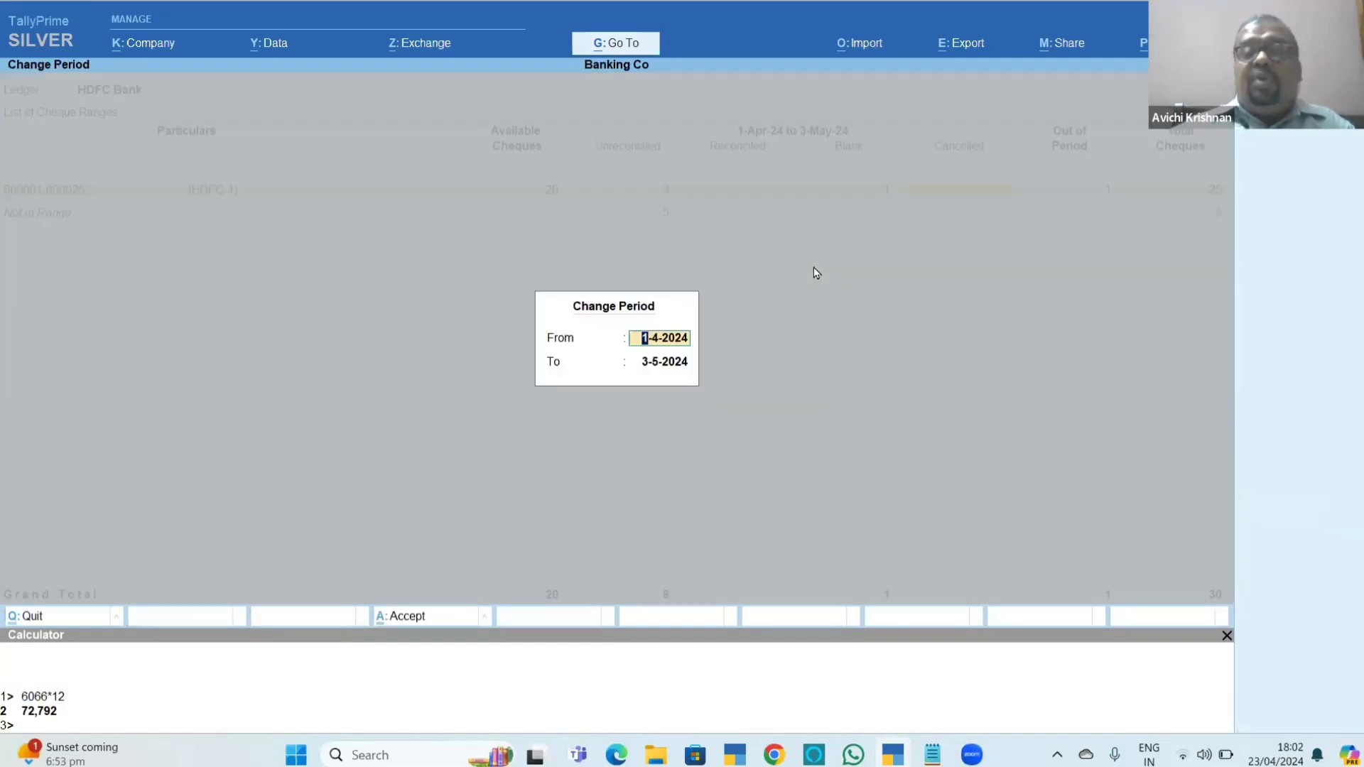
pyautogui.press('Return')
pyautogui.write('31-5')
pyautogui.press('Return')
pyautogui.press('Right')
pyautogui.press('Right')
pyautogui.press('Right')
pyautogui.press('Right')
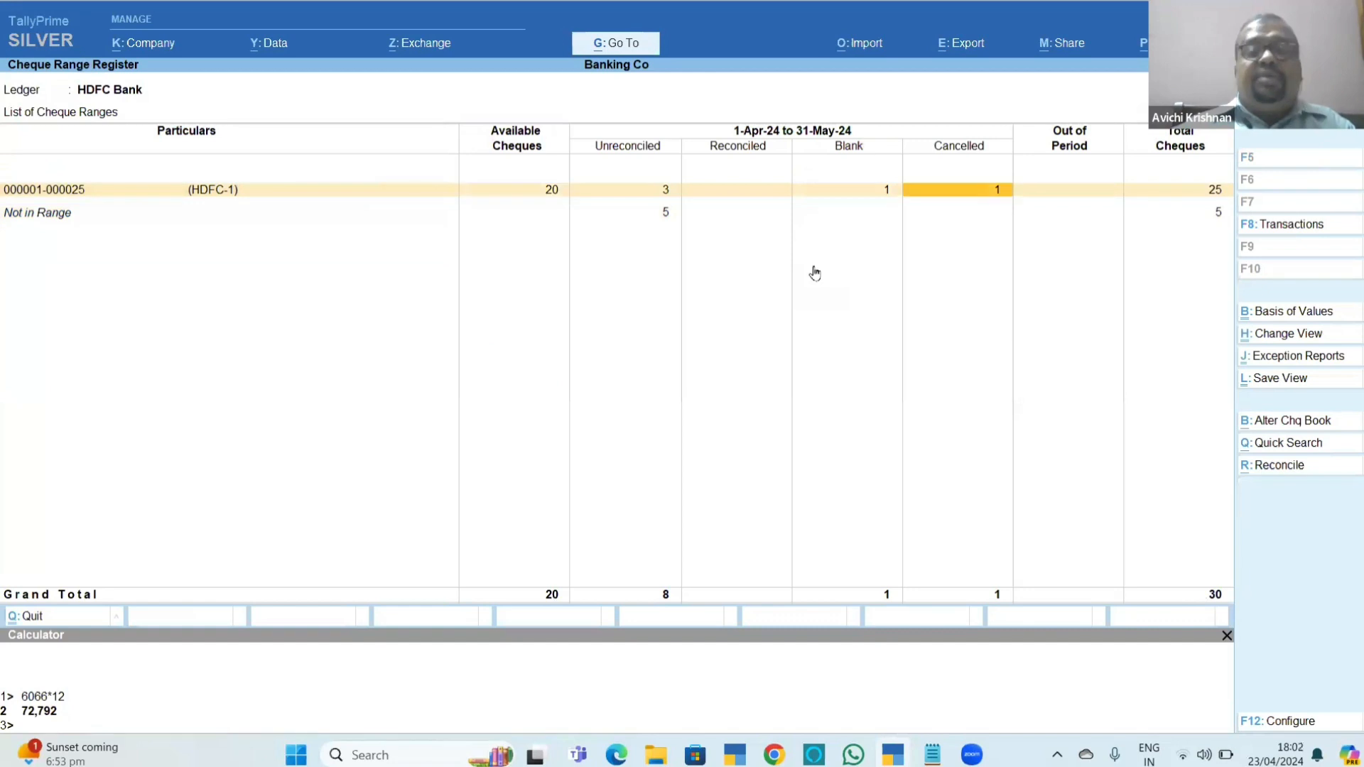
pyautogui.press('Left')
pyautogui.press('Left')
pyautogui.press('Left')
pyautogui.press('Left')
pyautogui.press('Left')
pyautogui.press('Return')
pyautogui.press('Down')
pyautogui.press('Down')
pyautogui.press('Down')
pyautogui.press('Down')
pyautogui.press('Down')
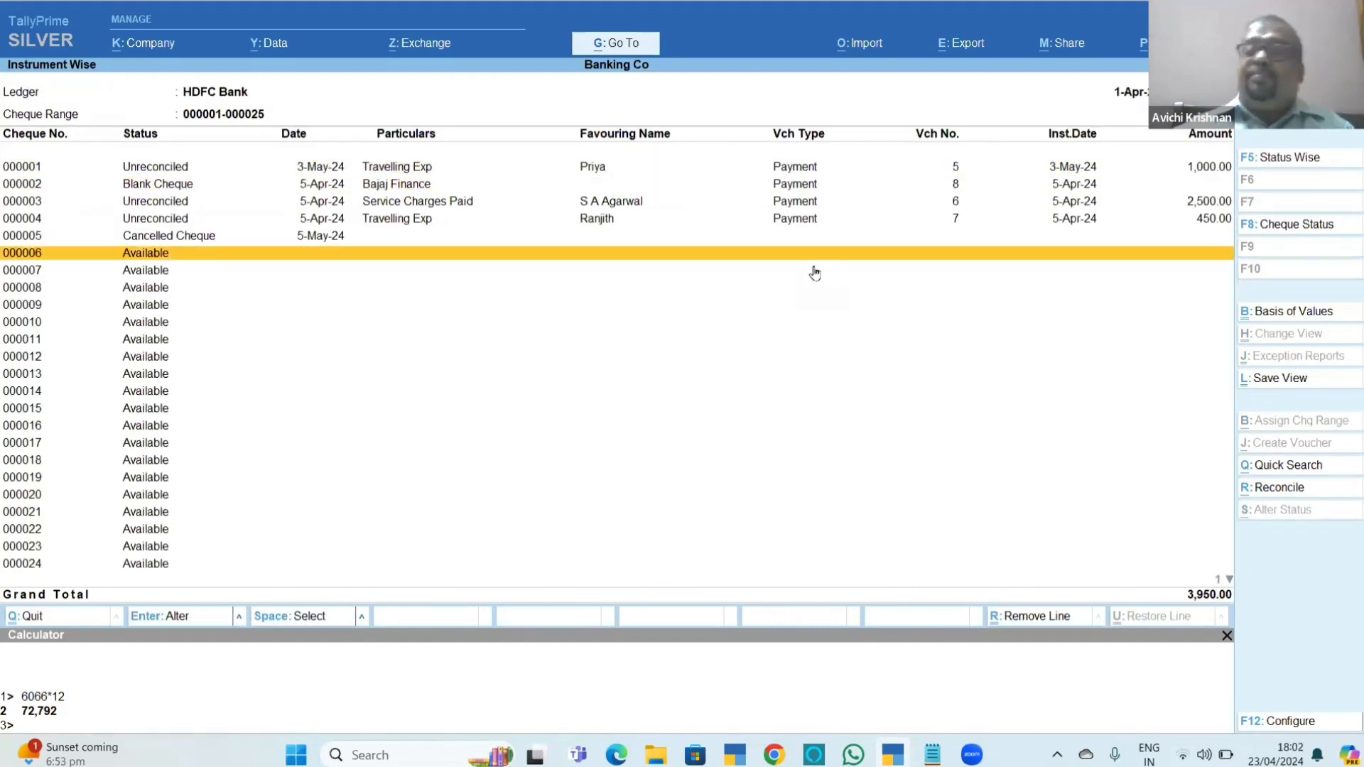
# Mark cancelled cheque 000005, alter its status and confirm reusing it.
pyautogui.press('Up')
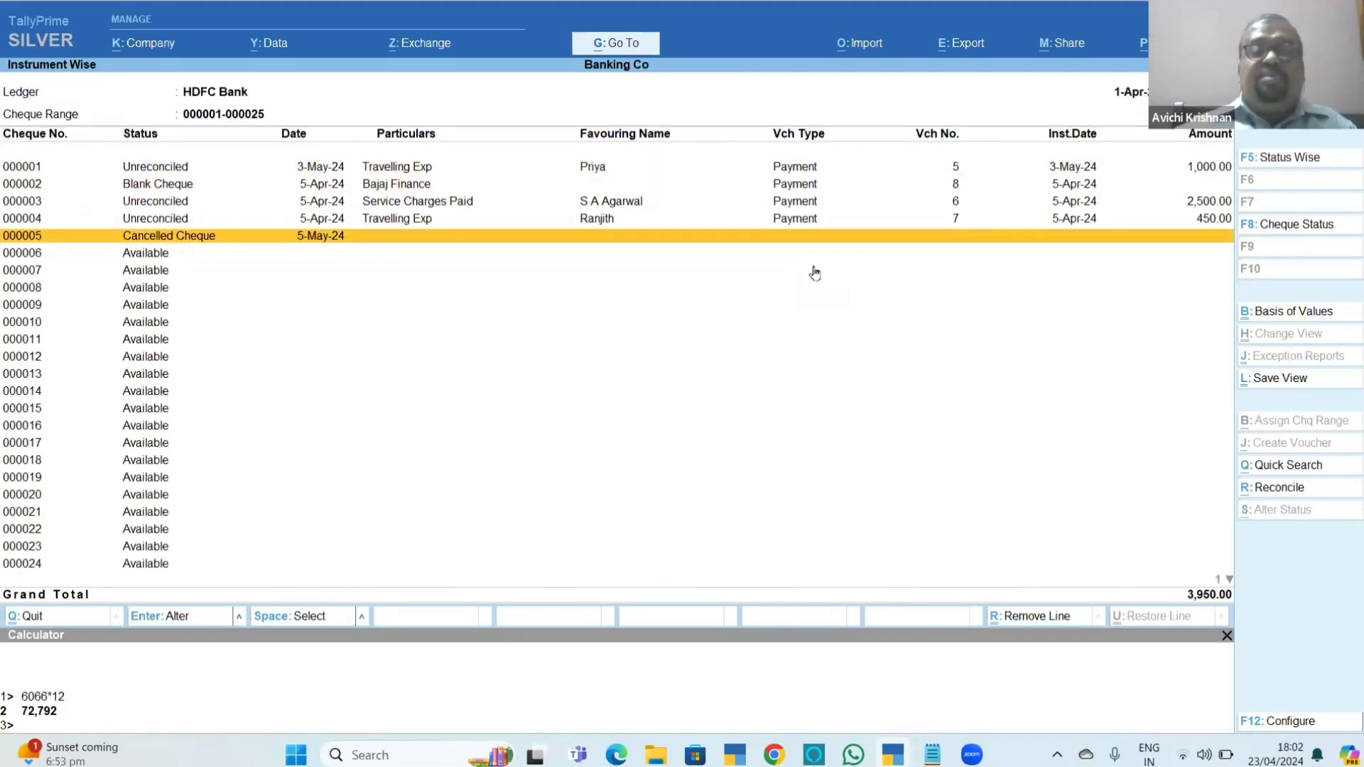
pyautogui.press('space')
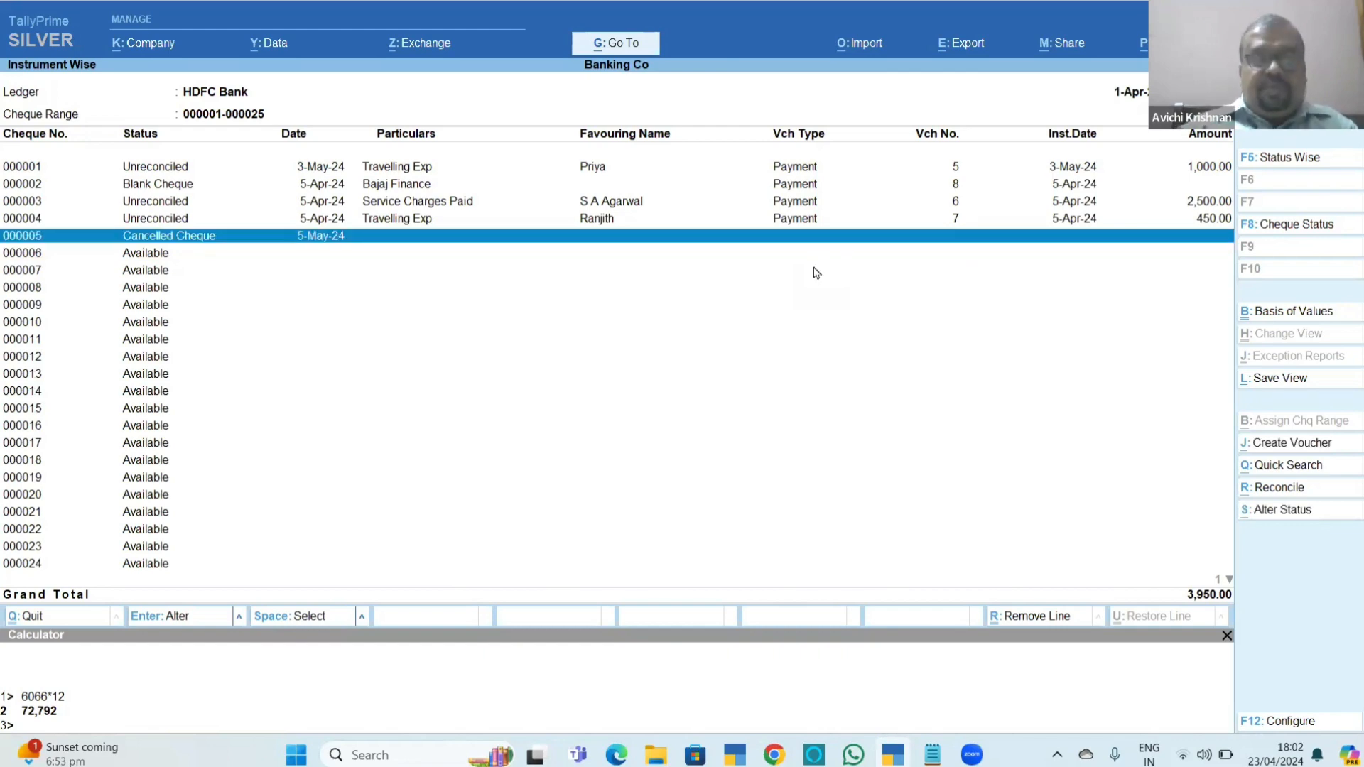
pyautogui.hotkey('alt', 's')
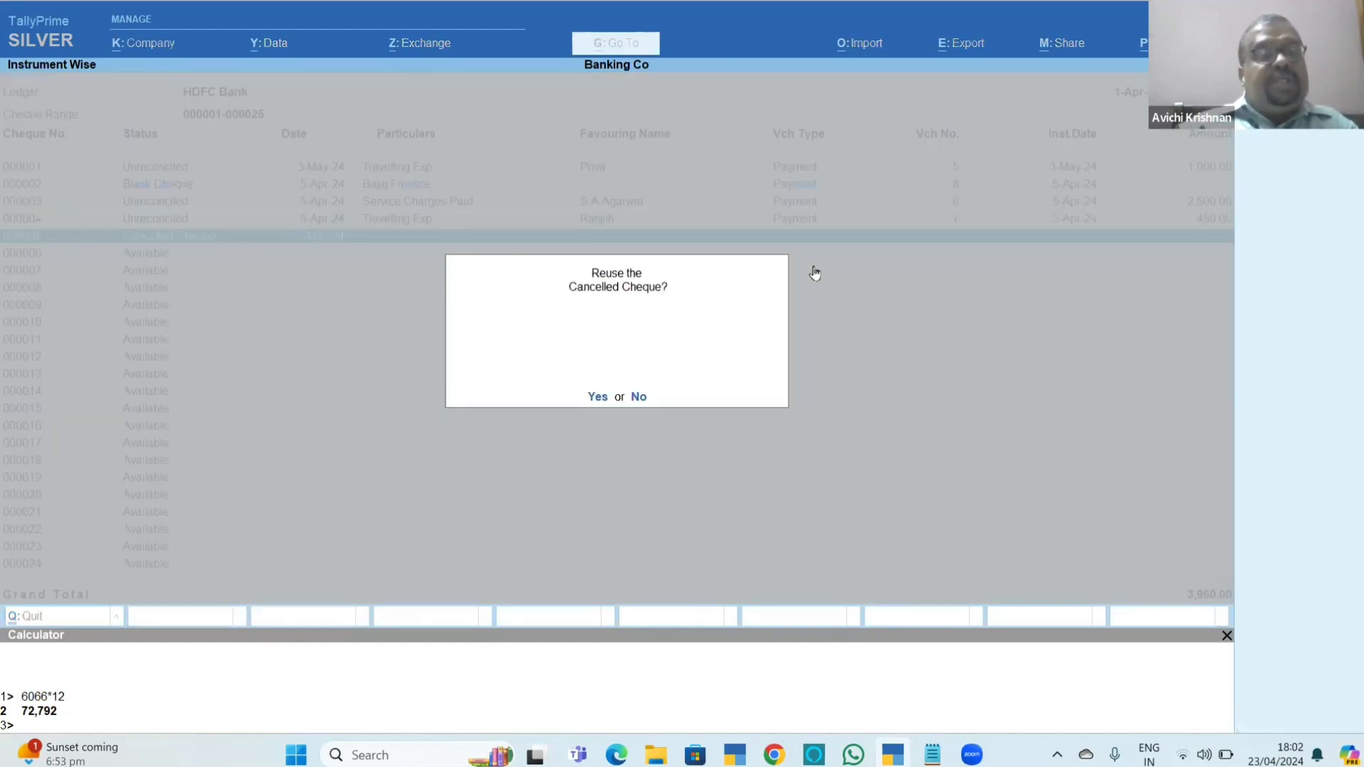
pyautogui.press('y')
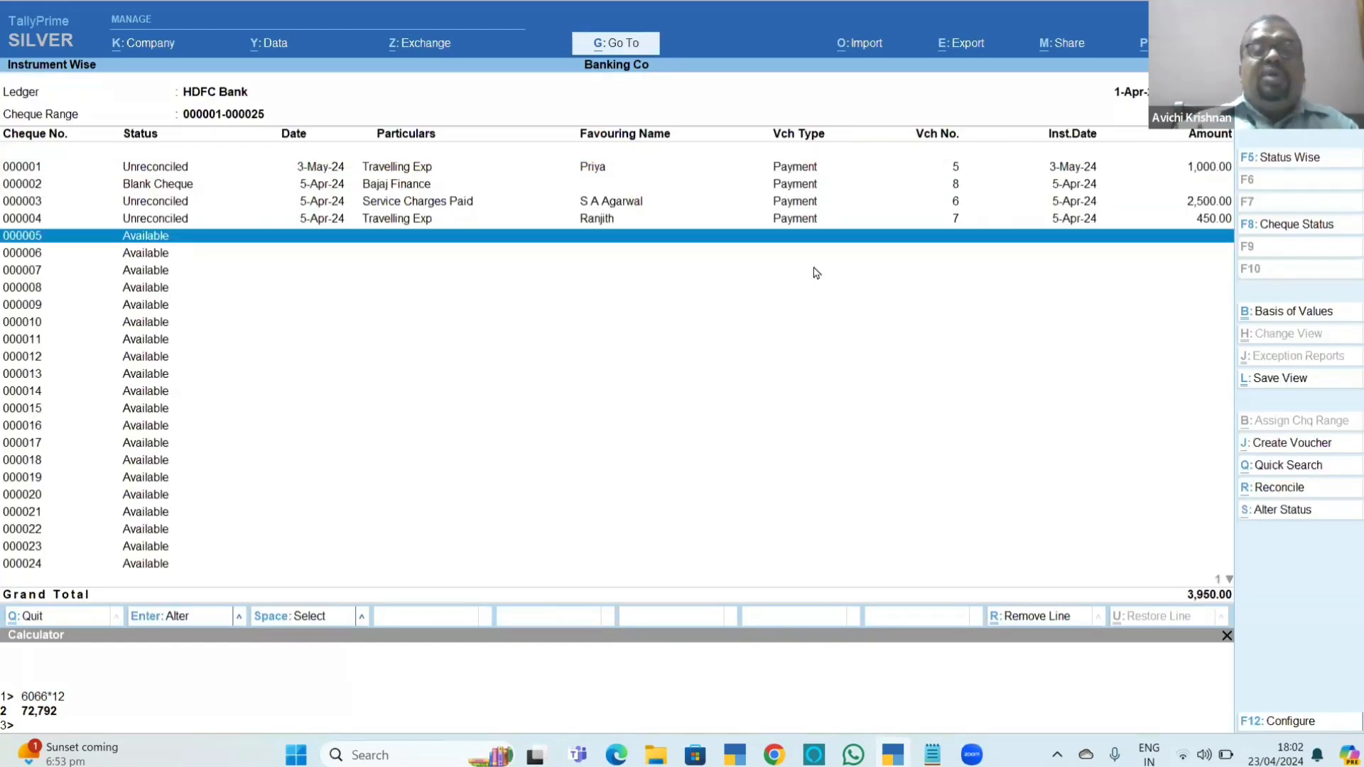
# Cancel cheque 000005 with the date 5-4-2024 and the remark "error in writing", and accept it.
pyautogui.hotkey('alt', 's')
pyautogui.press('Return')
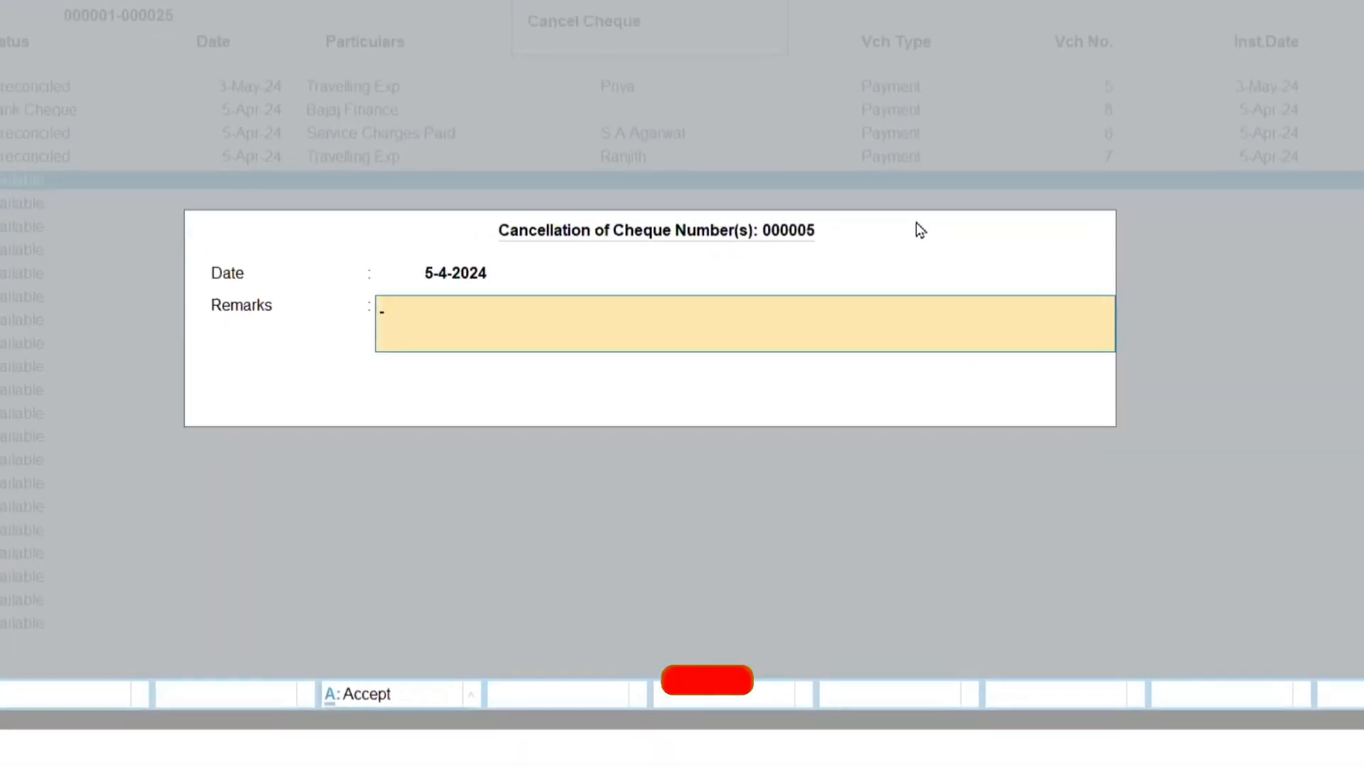
pyautogui.write('error in writ')
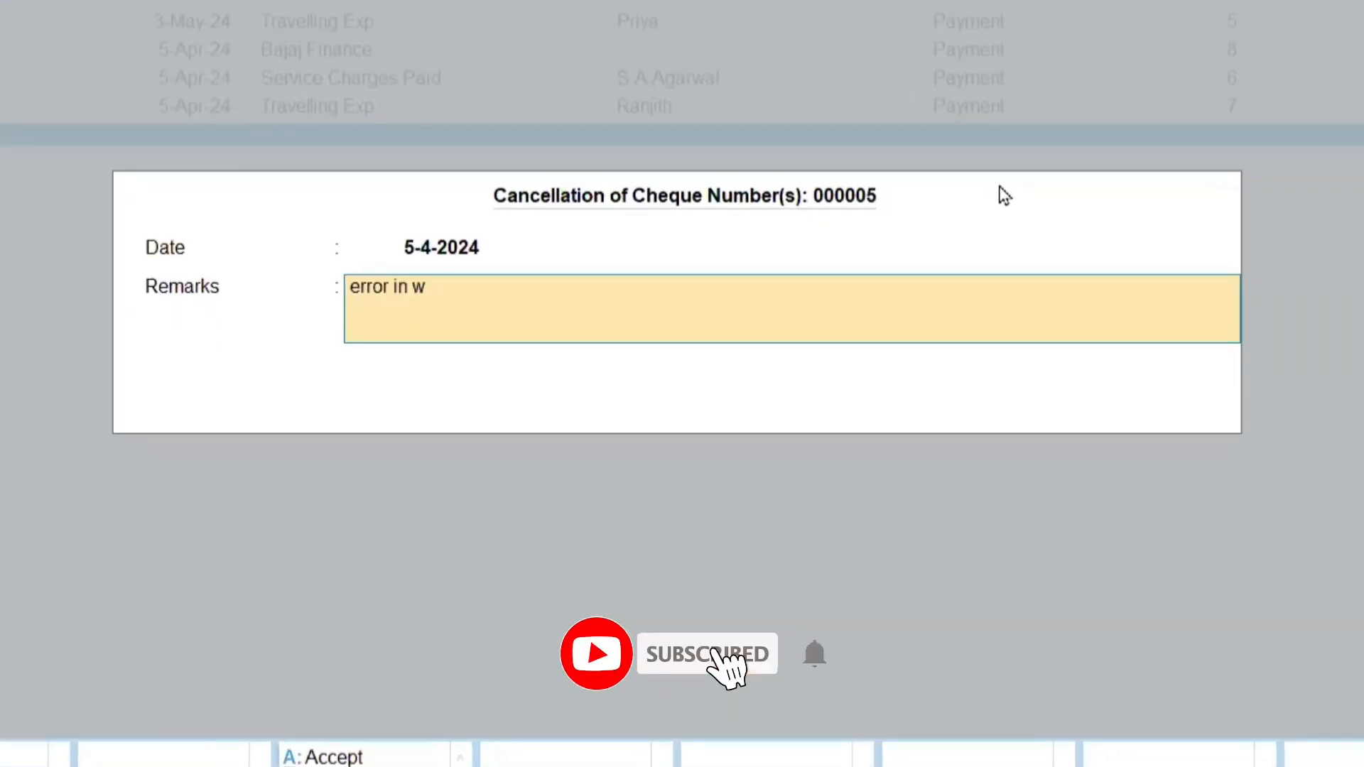
pyautogui.write('ing')
pyautogui.press('Return')
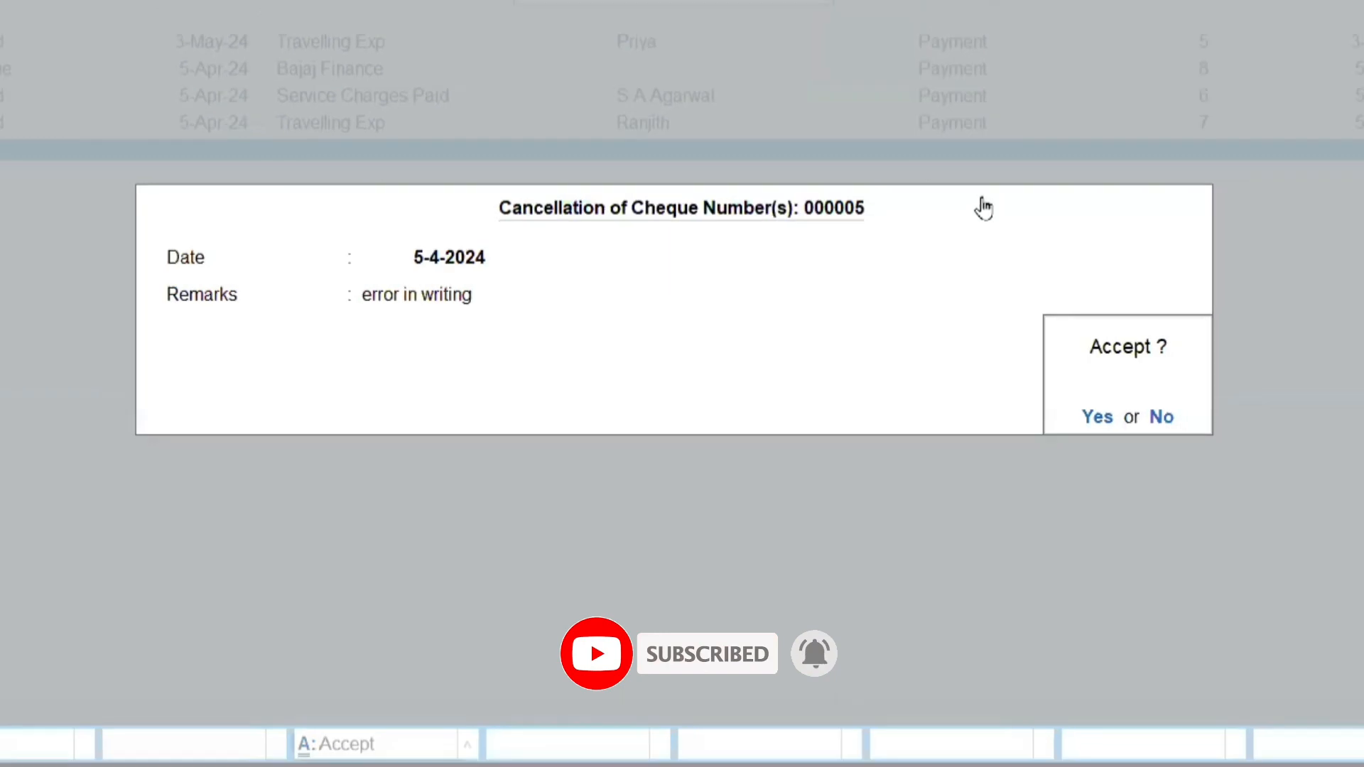
pyautogui.press('y')
# Review the cheque statuses down to 000025 in the instrument-wise report and return to the Cheque Range Register.
pyautogui.press('Up')
pyautogui.press('Up')
pyautogui.press('Down')
pyautogui.press('Down')
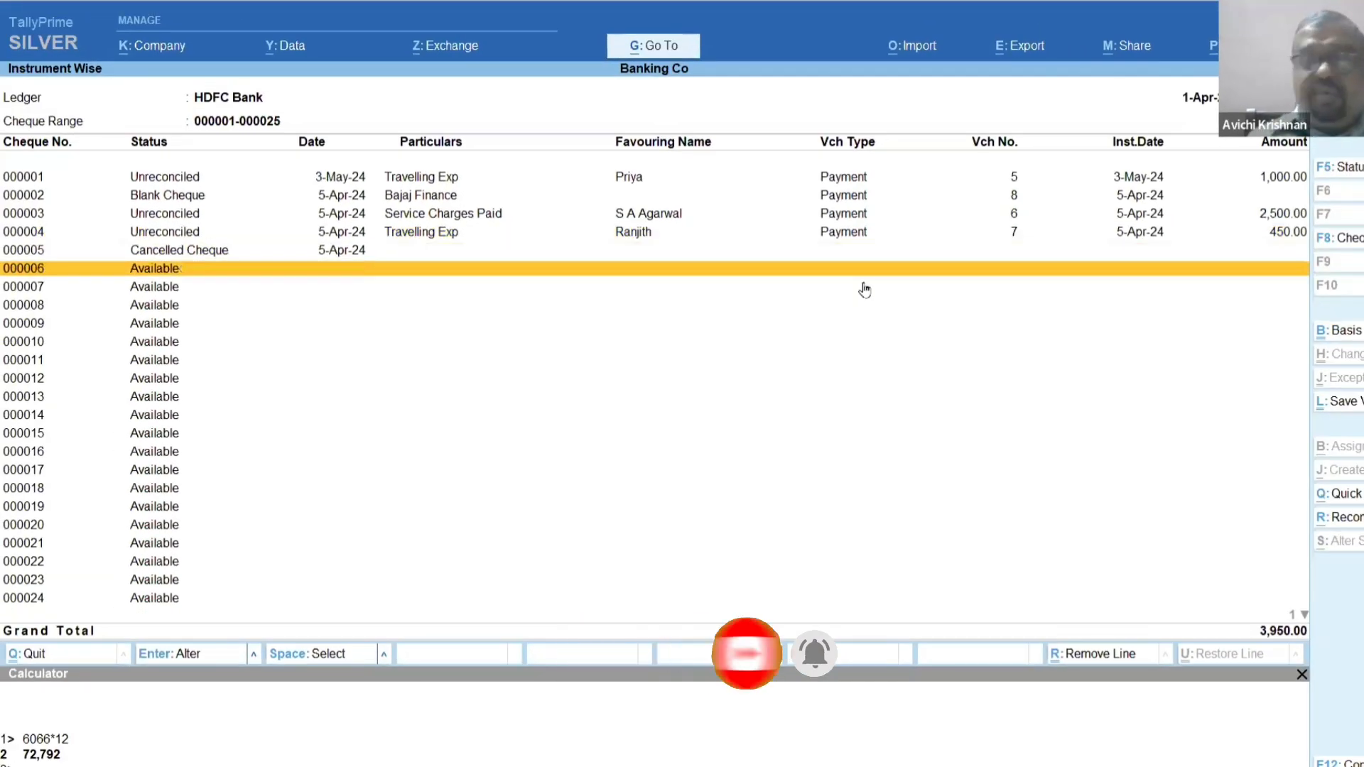
pyautogui.press('Down')
pyautogui.press('Down')
pyautogui.press('Down')
pyautogui.press('Down')
pyautogui.press('Down')
pyautogui.press('Down')
pyautogui.press('Down')
pyautogui.press('Down')
pyautogui.press('Down')
pyautogui.press('Down')
pyautogui.press('Down')
pyautogui.press('Down')
pyautogui.press('Down')
pyautogui.press('Down')
pyautogui.press('Down')
pyautogui.press('Down')
pyautogui.press('Down')
pyautogui.press('Down')
pyautogui.press('Down')
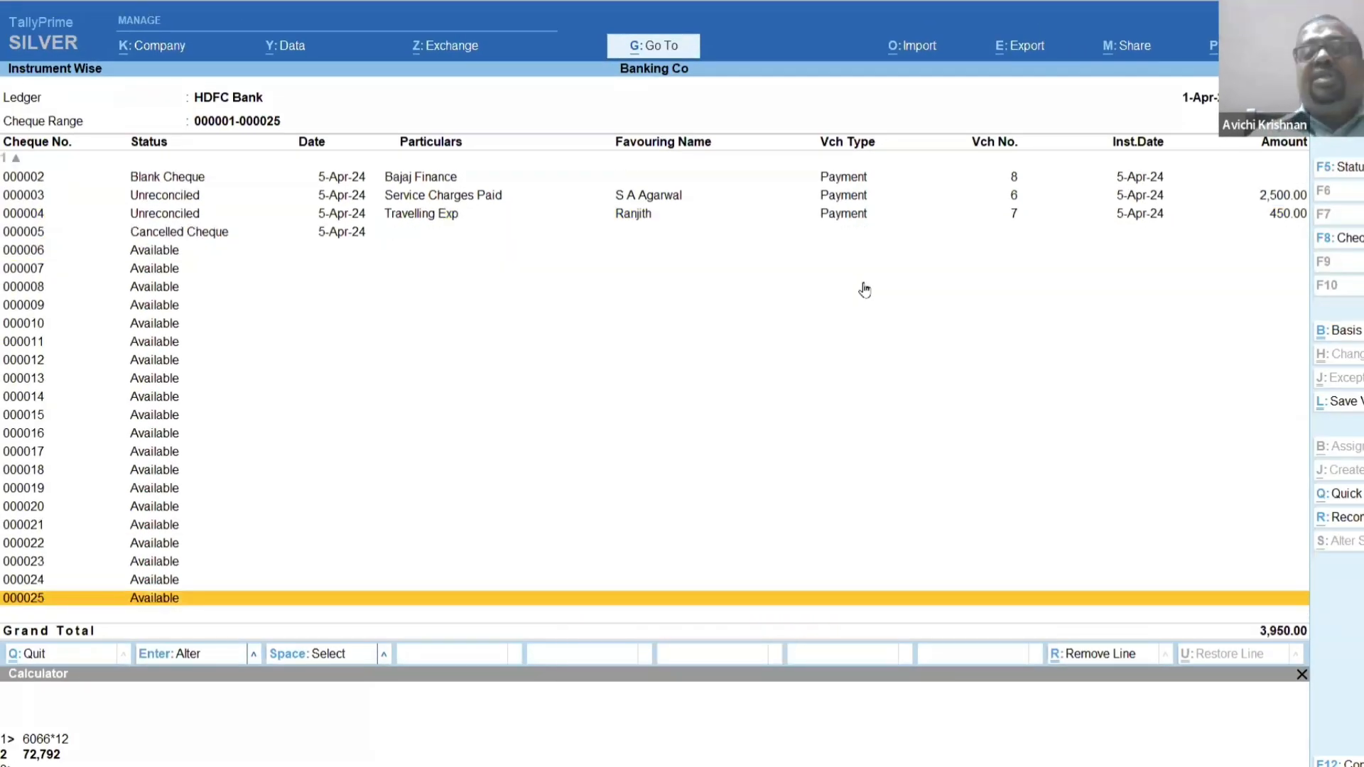
pyautogui.press('Down')
pyautogui.press('Escape')
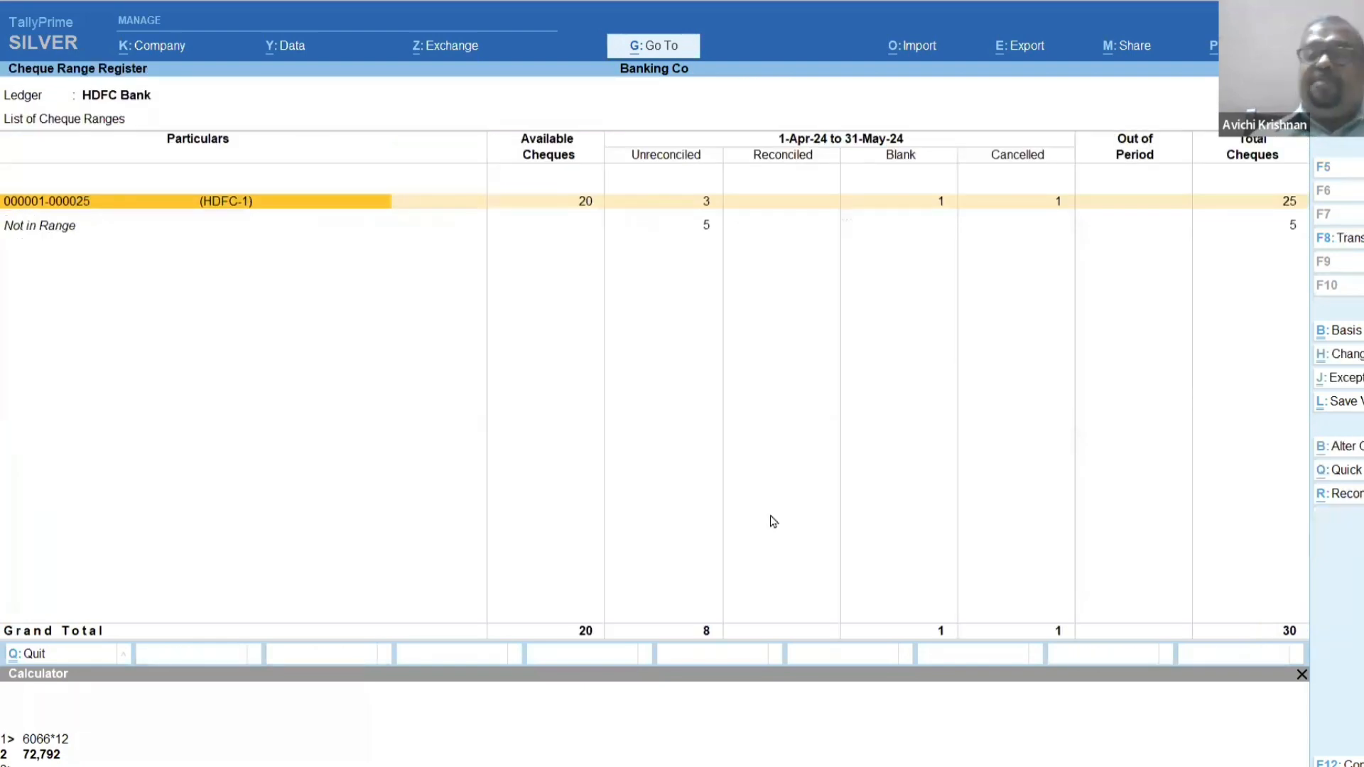
# Switch to Chapter_11_Banking.pdf in Edge and read section 11.6 Cheque Printing, including 11.6.1 on enabling it.
pyautogui.hotkey('alt', 'Tab')
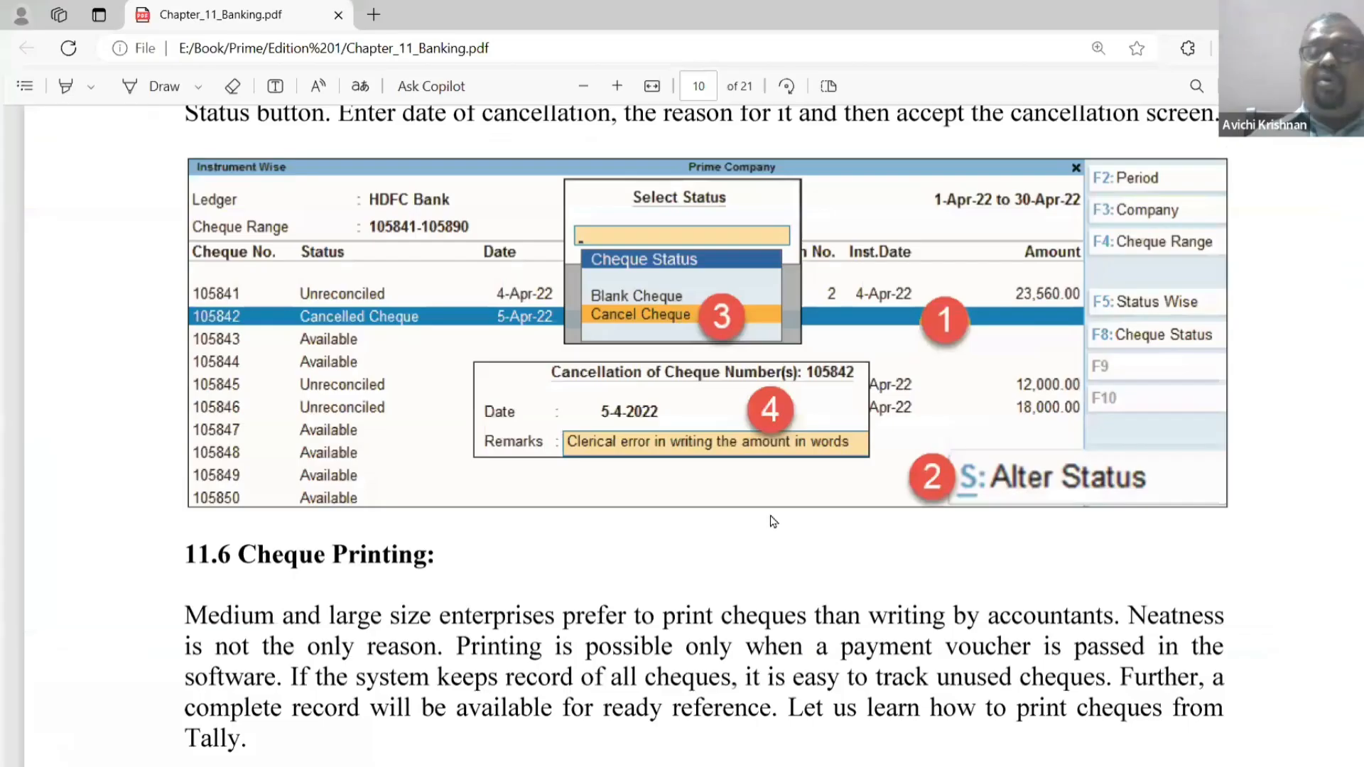
pyautogui.scroll(-5, 773, 521)
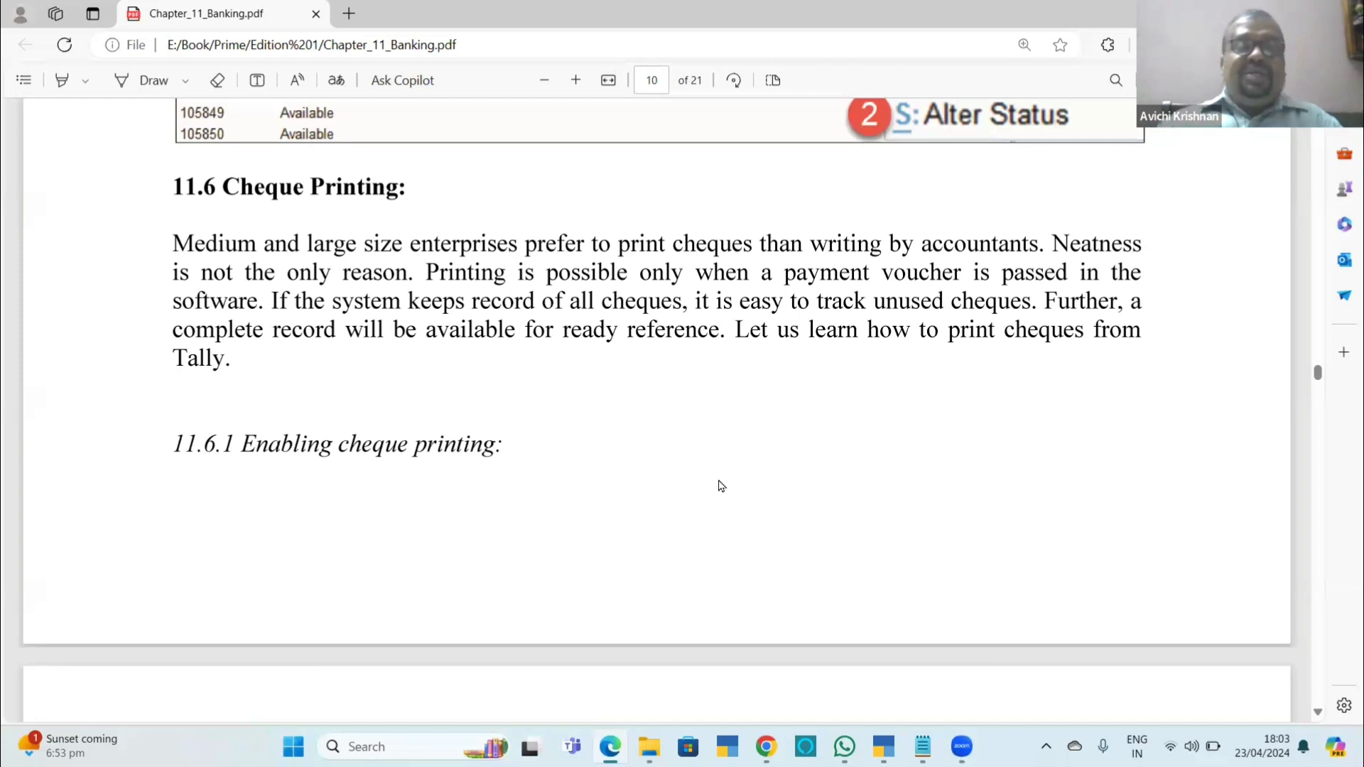
pyautogui.scroll(-9, 721, 486)
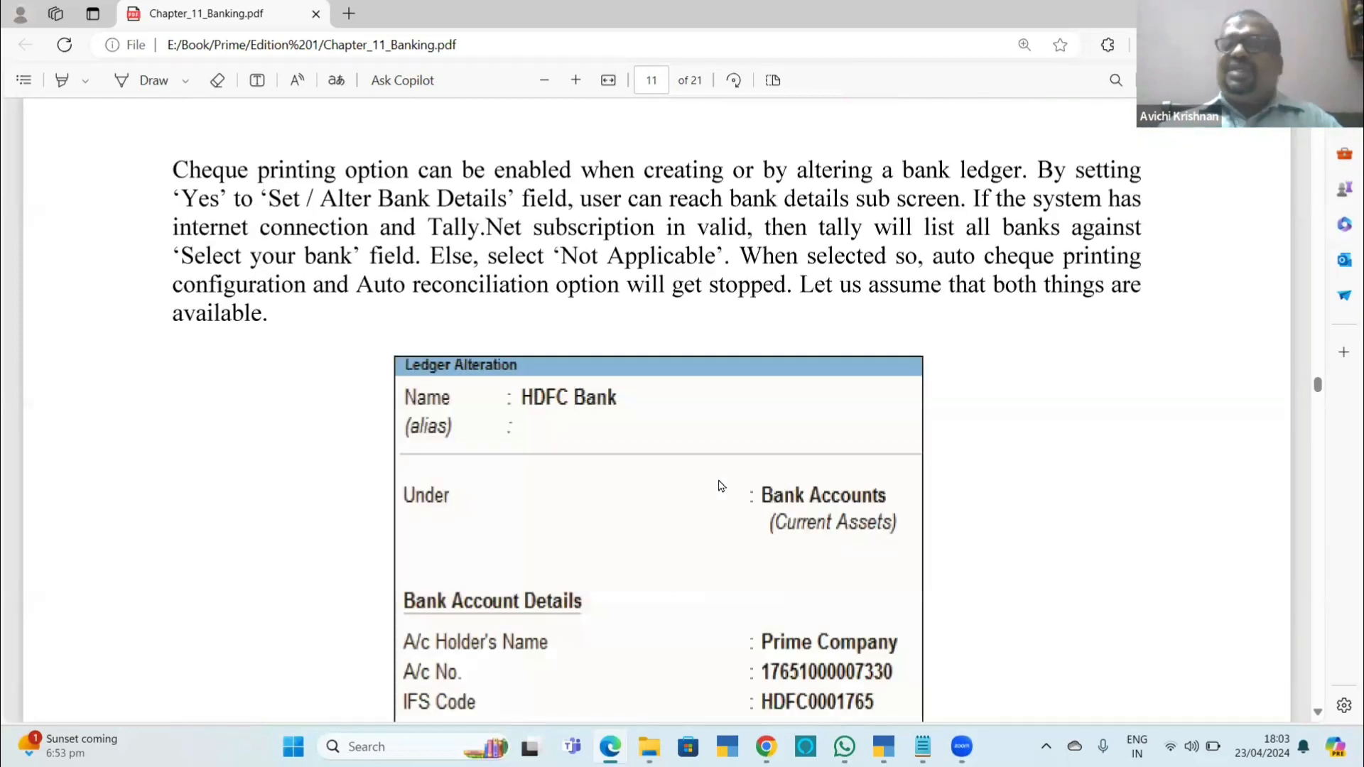
pyautogui.scroll(1, 721, 486)
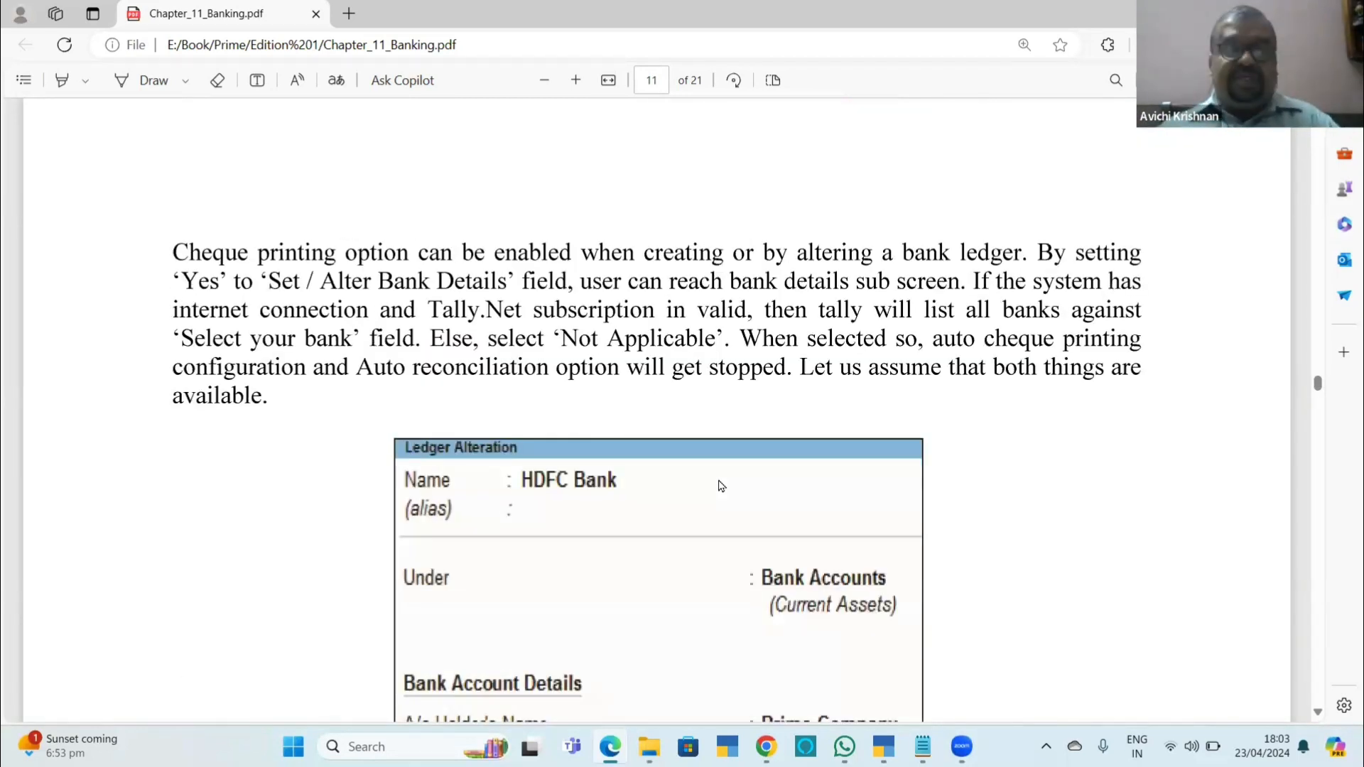
# Switch back to TallyPrime, return to the Gateway of Tally and open the HDFC Bank ledger for alteration.
pyautogui.hotkey('alt', 'Tab')
pyautogui.press('Escape')
pyautogui.press('Escape')
pyautogui.press('Escape')
pyautogui.press('Escape')
pyautogui.press('Escape')
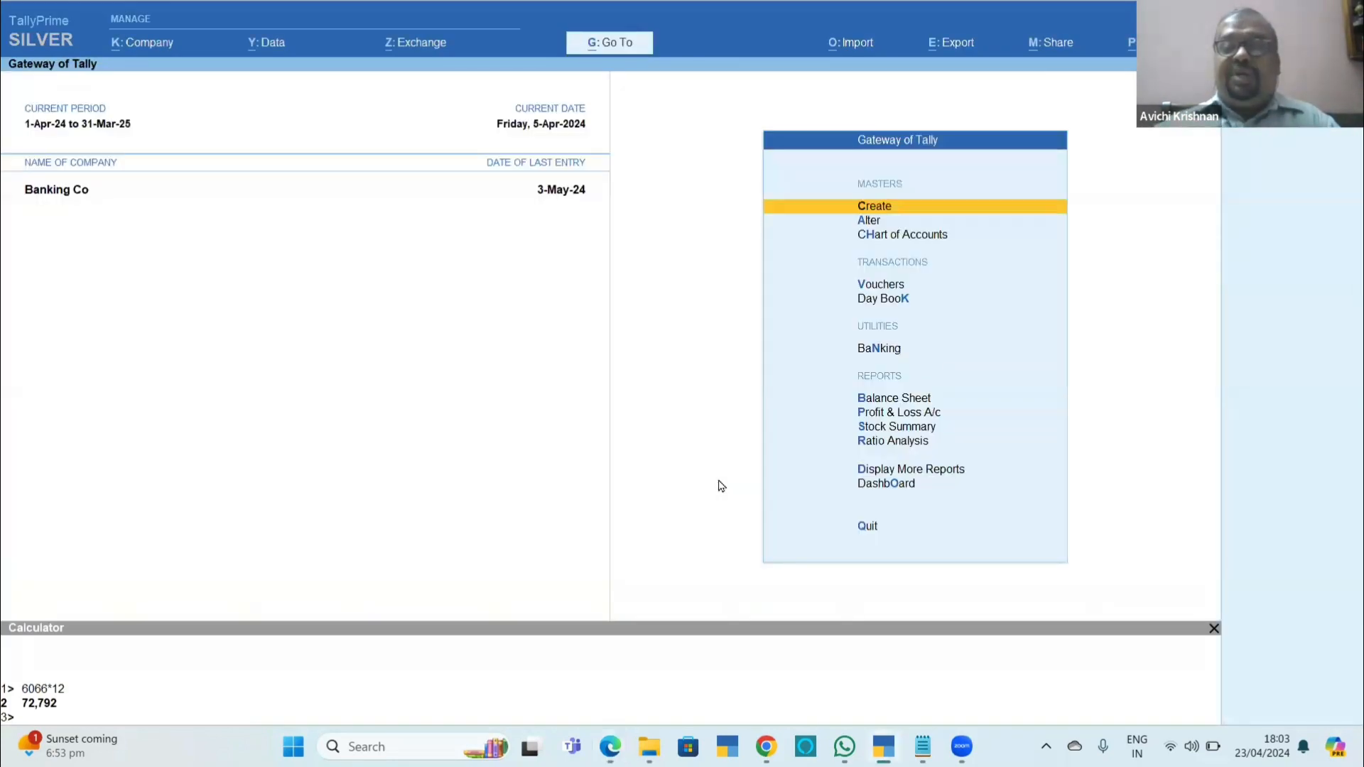
pyautogui.press('a')
pyautogui.press('l')
pyautogui.press('Down')
pyautogui.press('Down')
pyautogui.press('Down')
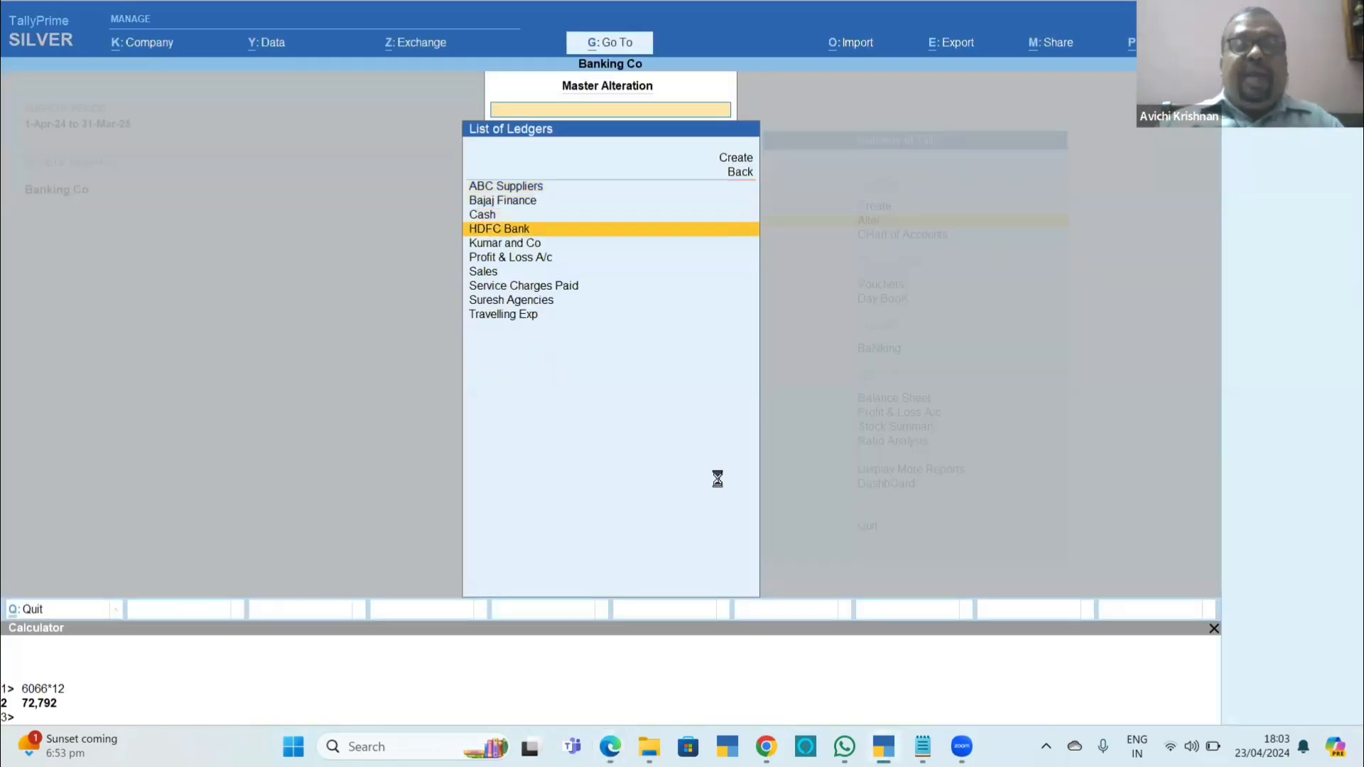
pyautogui.press('Return')
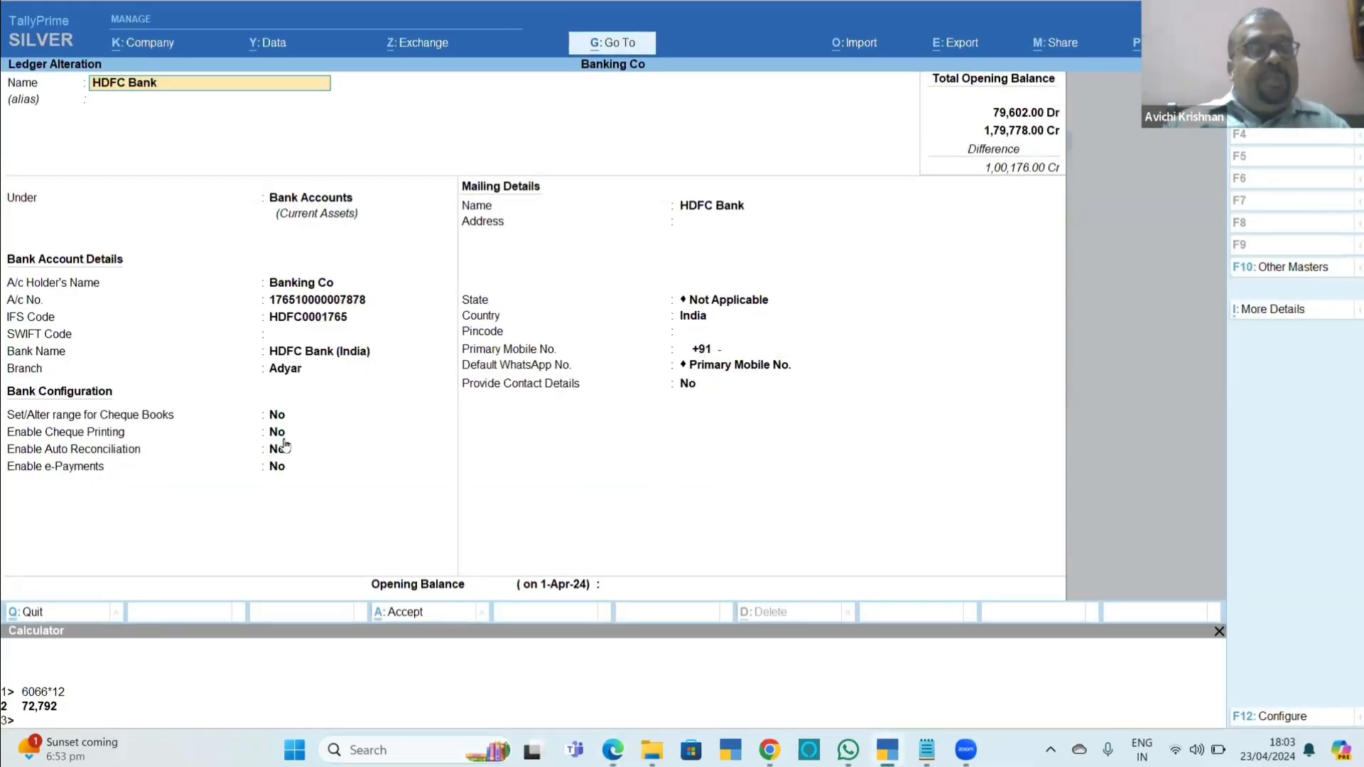
# Set Enable Cheque Printing to Yes in the HDFC Bank ledger and open its cheque printing configuration.
pyautogui.click(279, 435)
pyautogui.write('y')
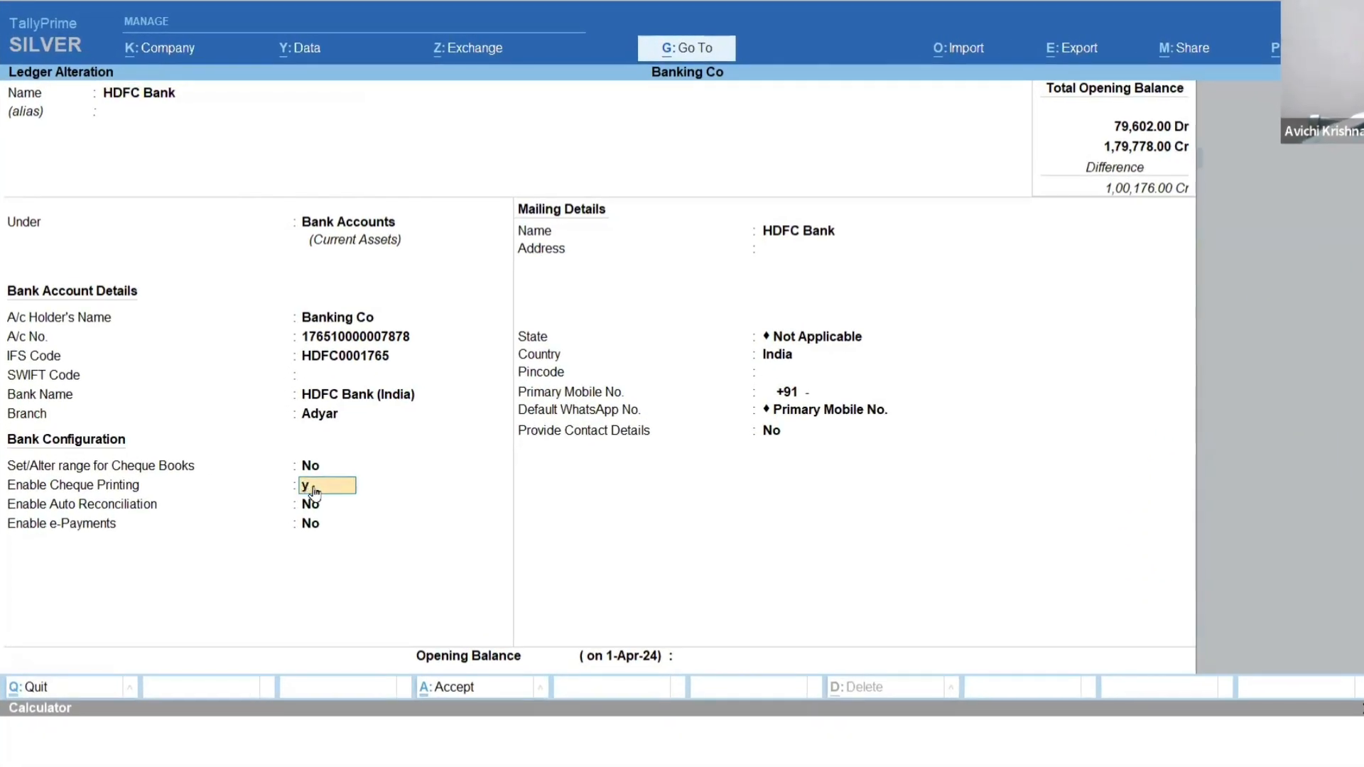
pyautogui.press('Return')
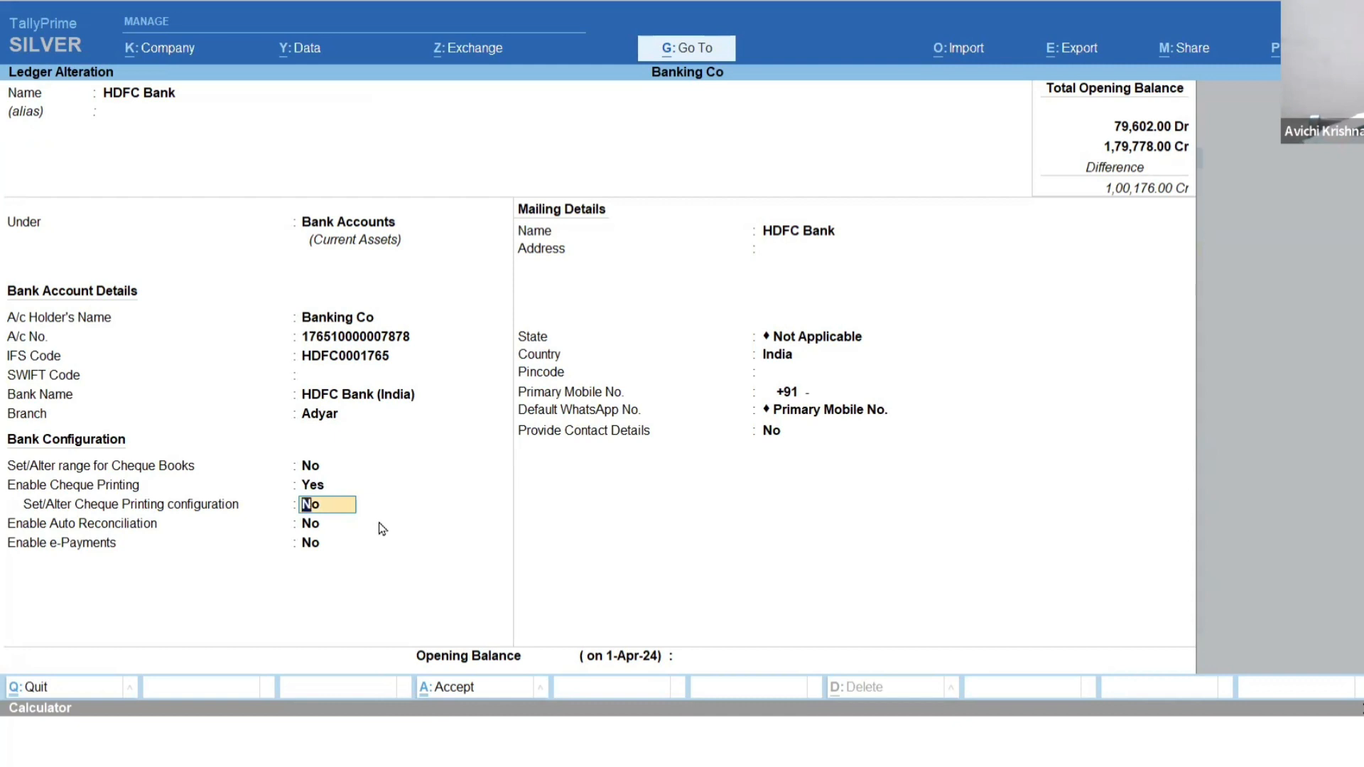
pyautogui.write('y')
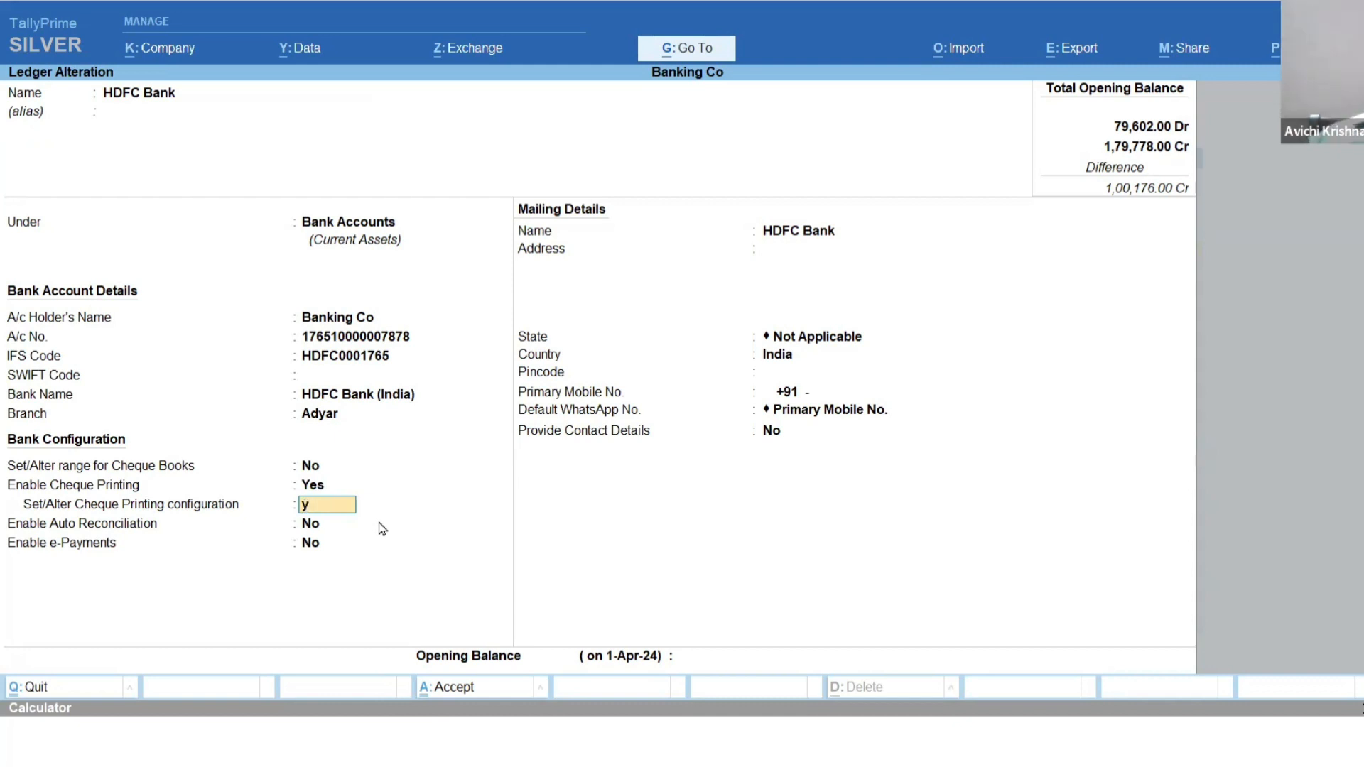
pyautogui.press('Return')
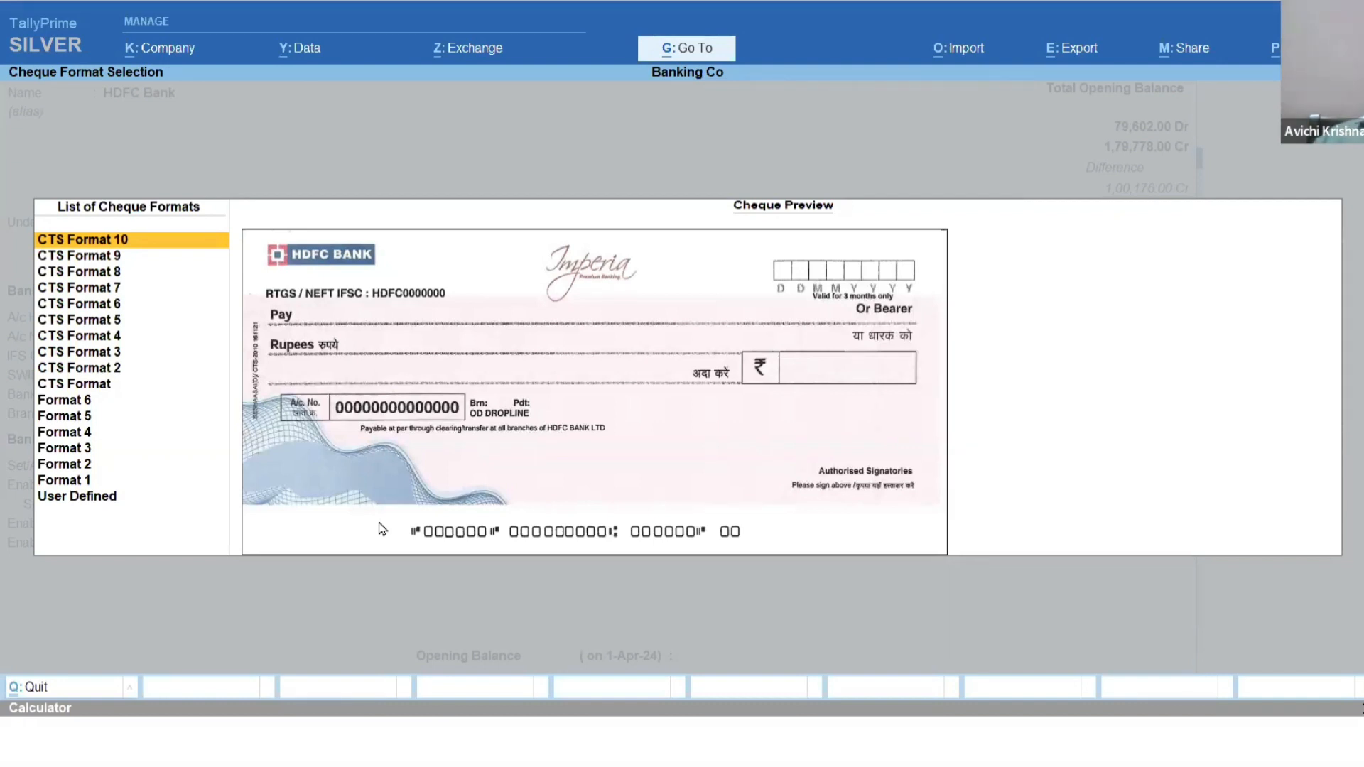
# Compare the HDFC Bank cheque format previews and choose CTS Format 7.
pyautogui.press('Down')
pyautogui.press('Down')
pyautogui.press('Up')
pyautogui.press('Up')
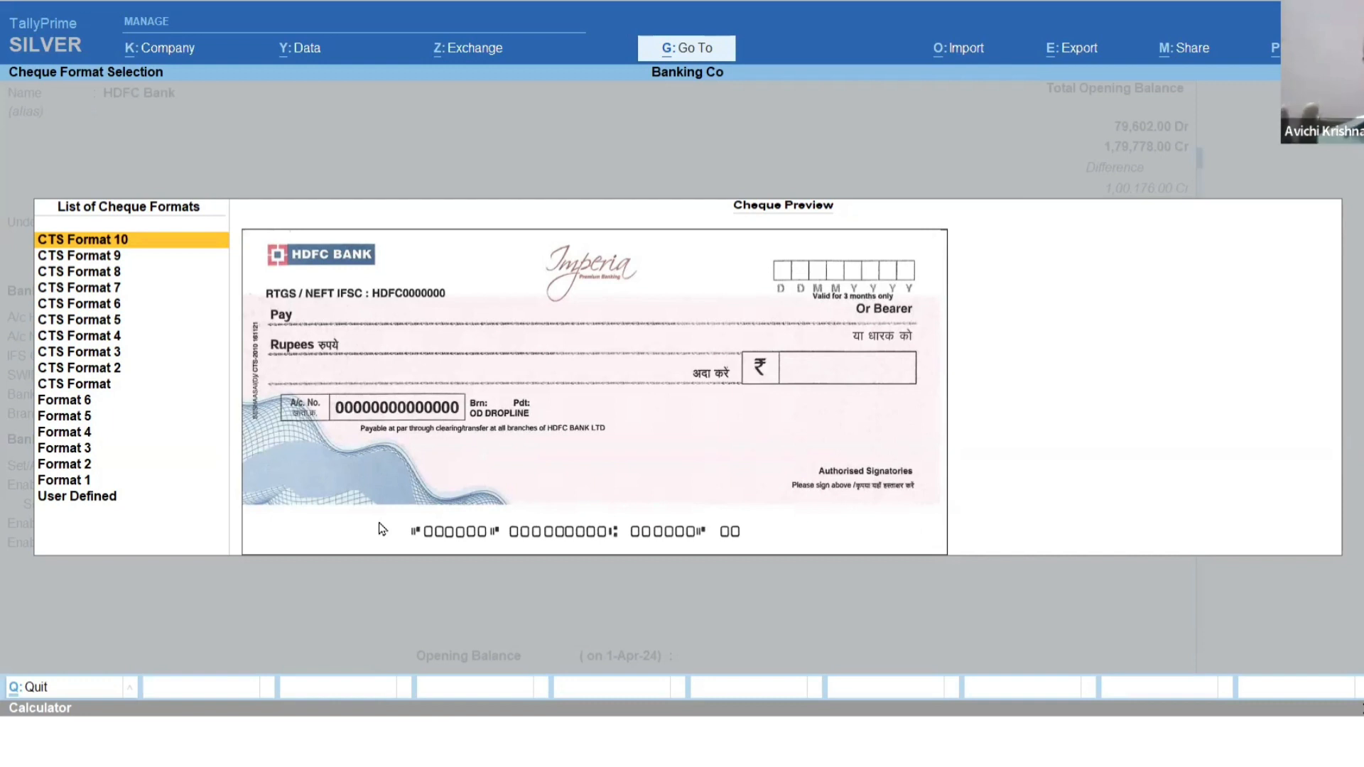
pyautogui.press('Down')
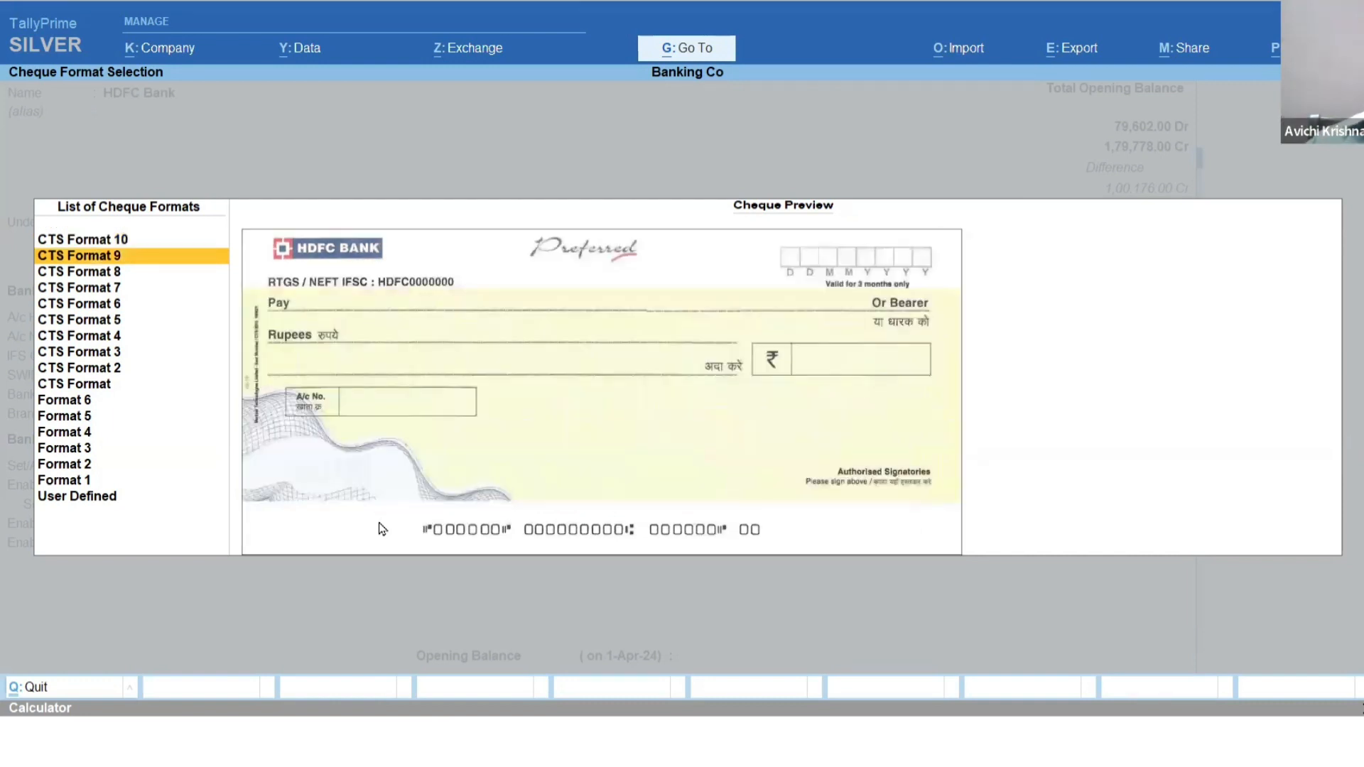
pyautogui.press('Down')
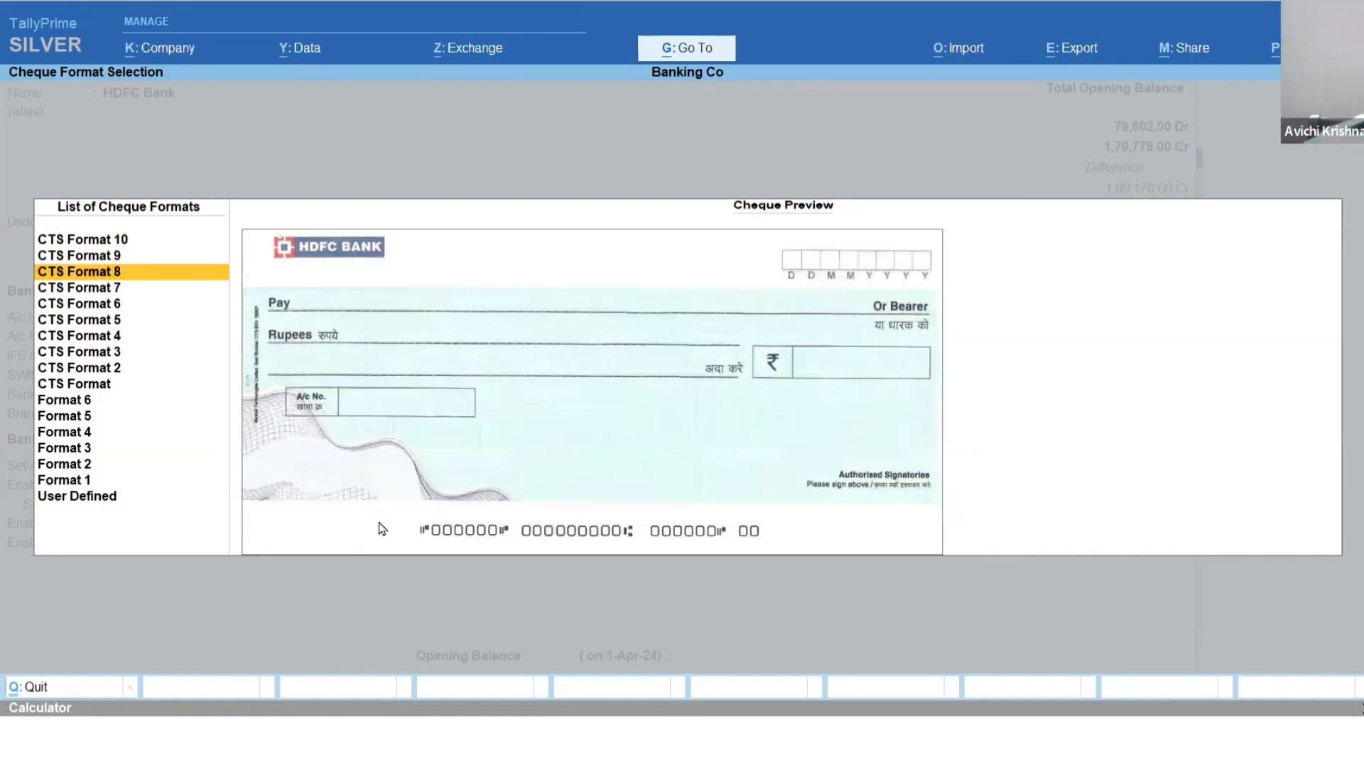
pyautogui.press('Down')
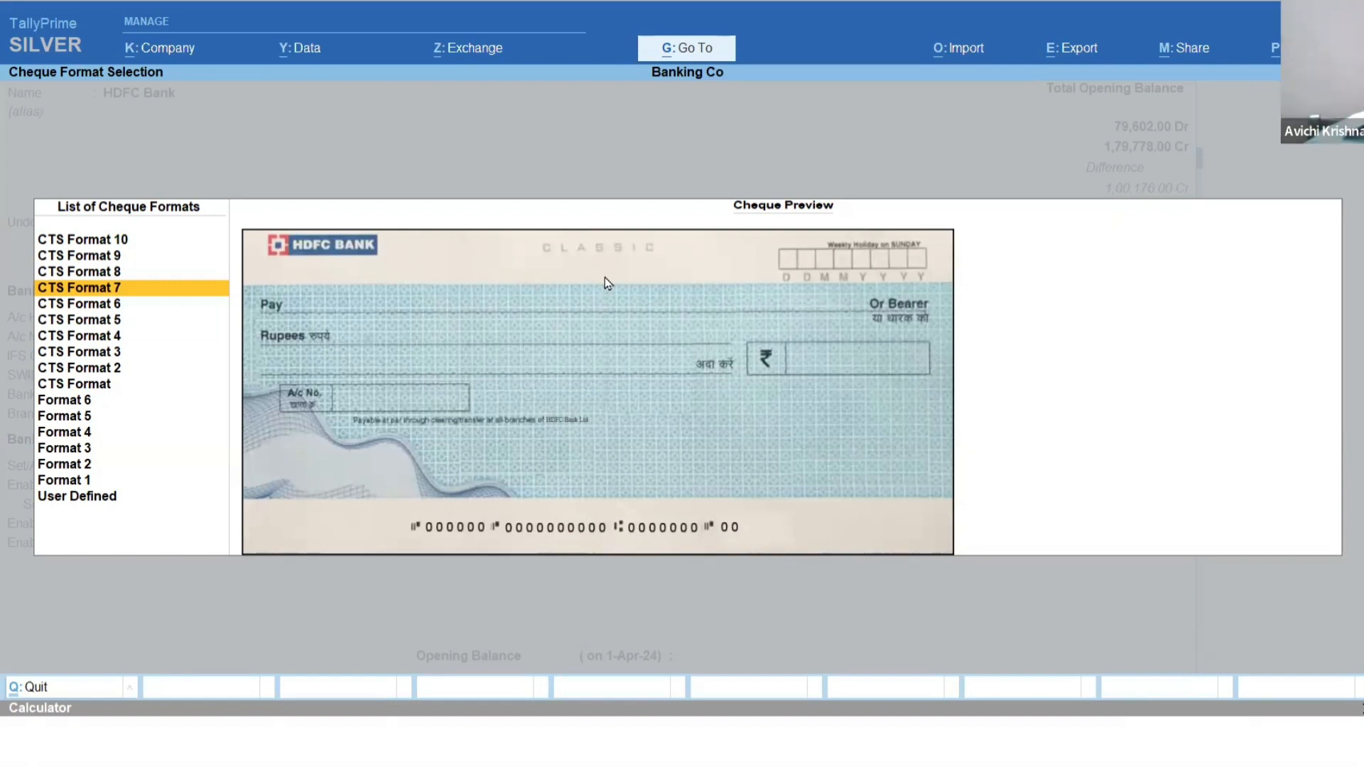
pyautogui.press('Return')
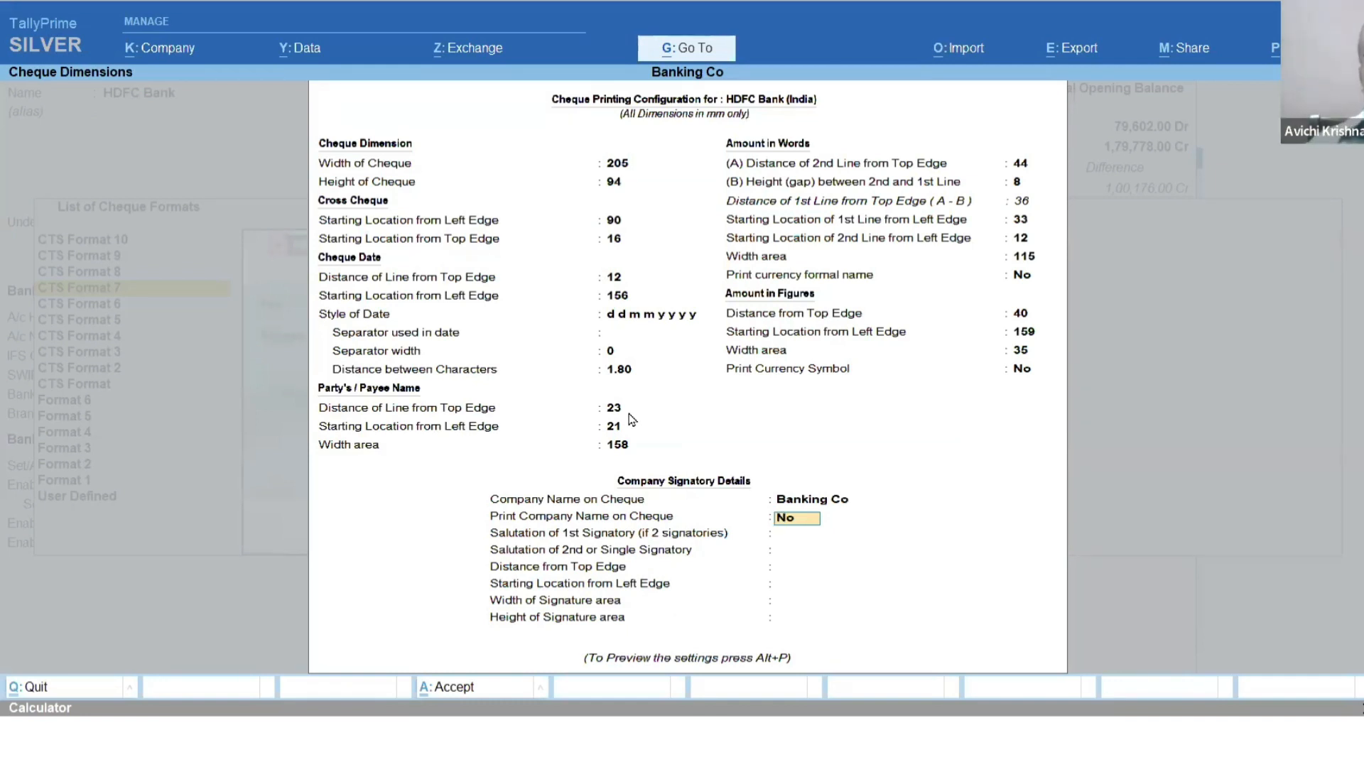
# Set the salutation of the 2nd or single signatory to Partner, keeping company name printing at No and the default signature dimensions.
pyautogui.press('Return')
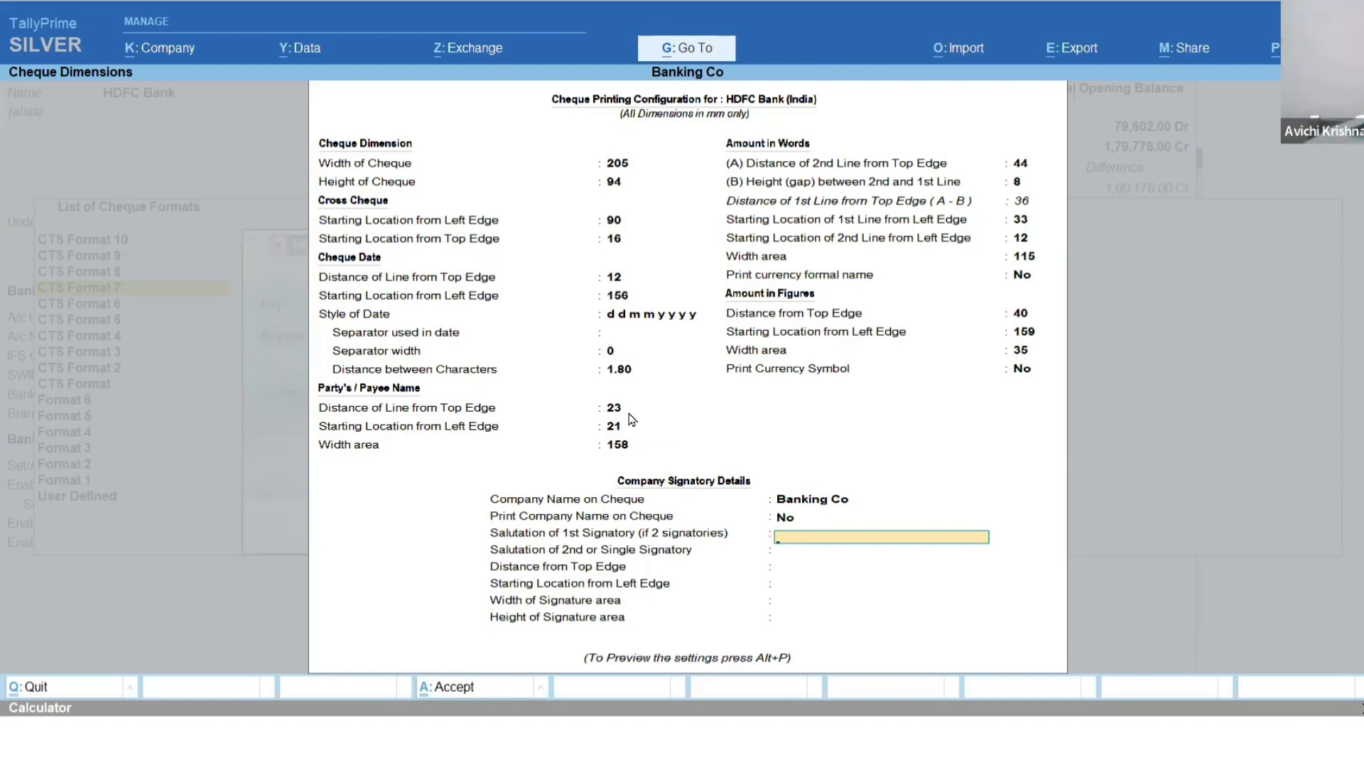
pyautogui.press('Return')
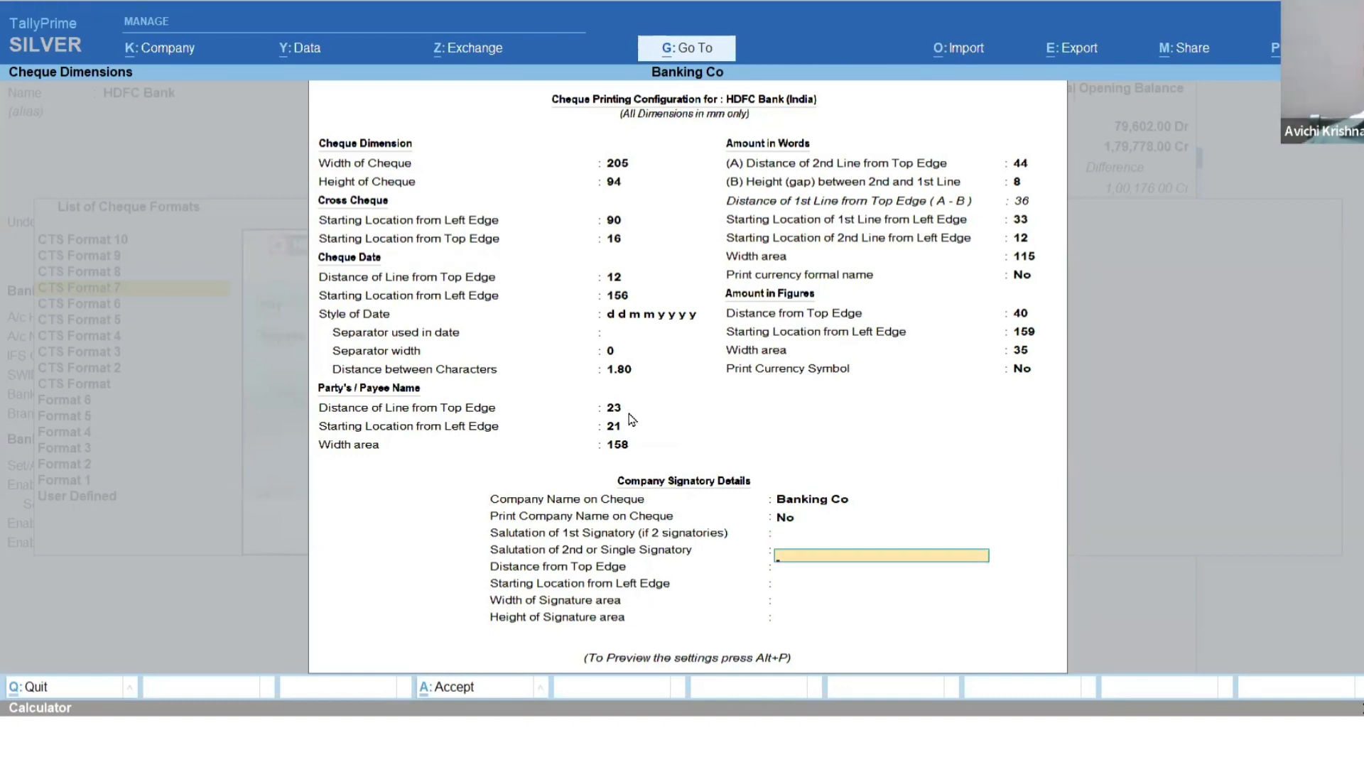
pyautogui.press('Up')
pyautogui.press('Return')
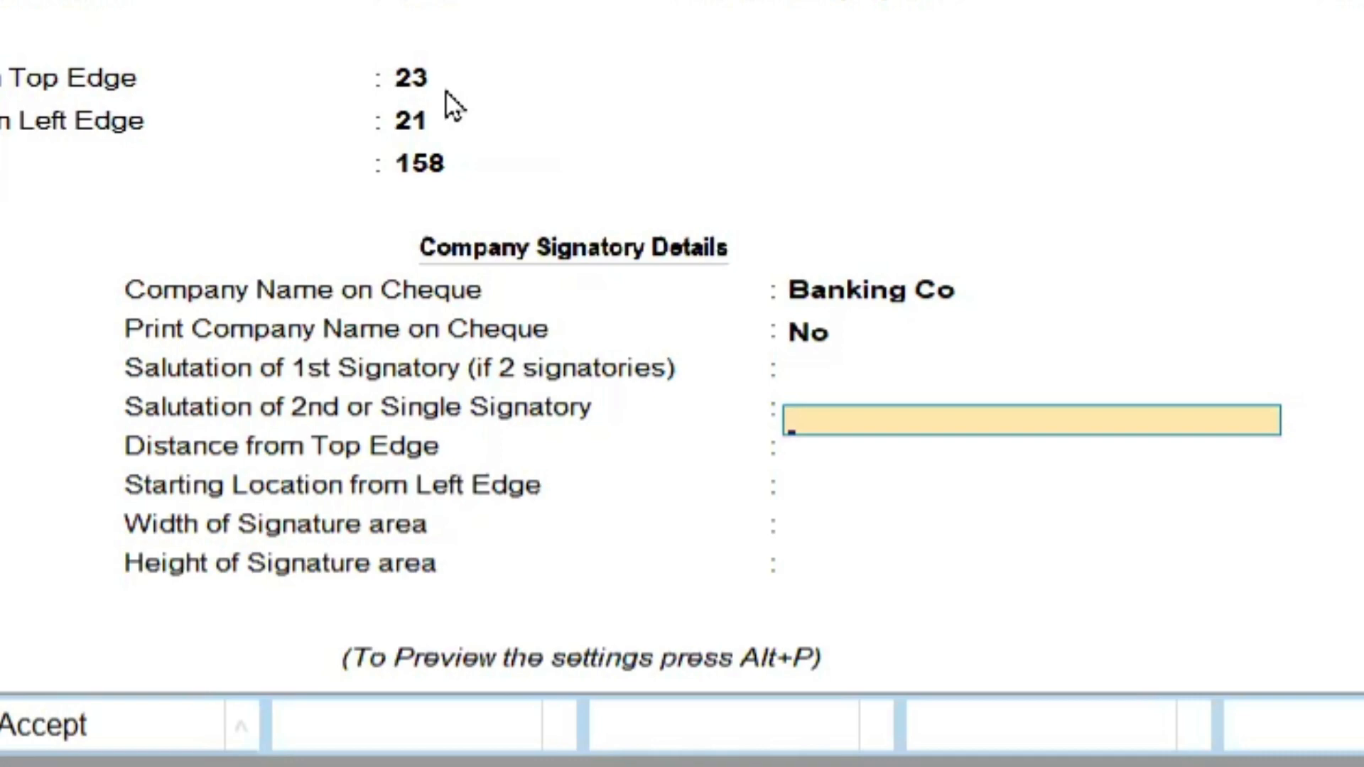
pyautogui.write('Partn')
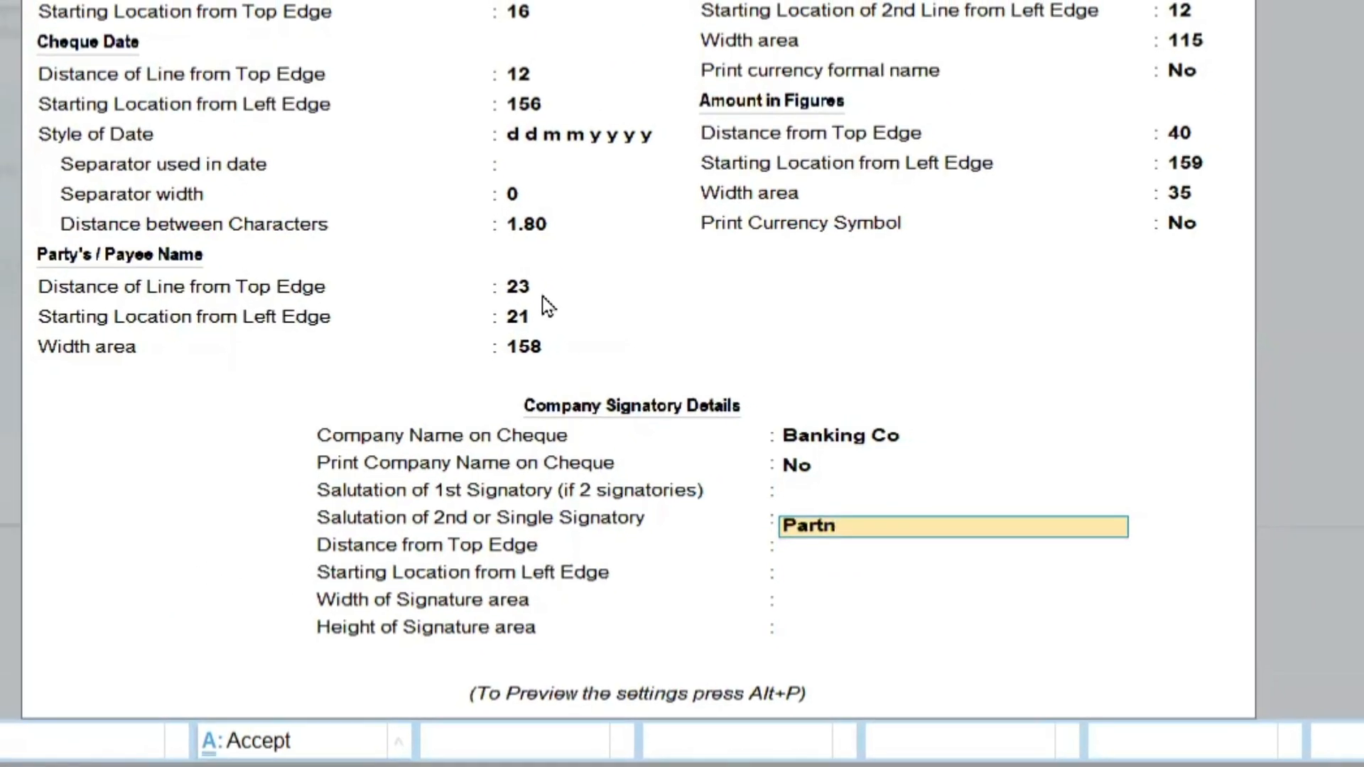
pyautogui.write('er')
pyautogui.press('Return')
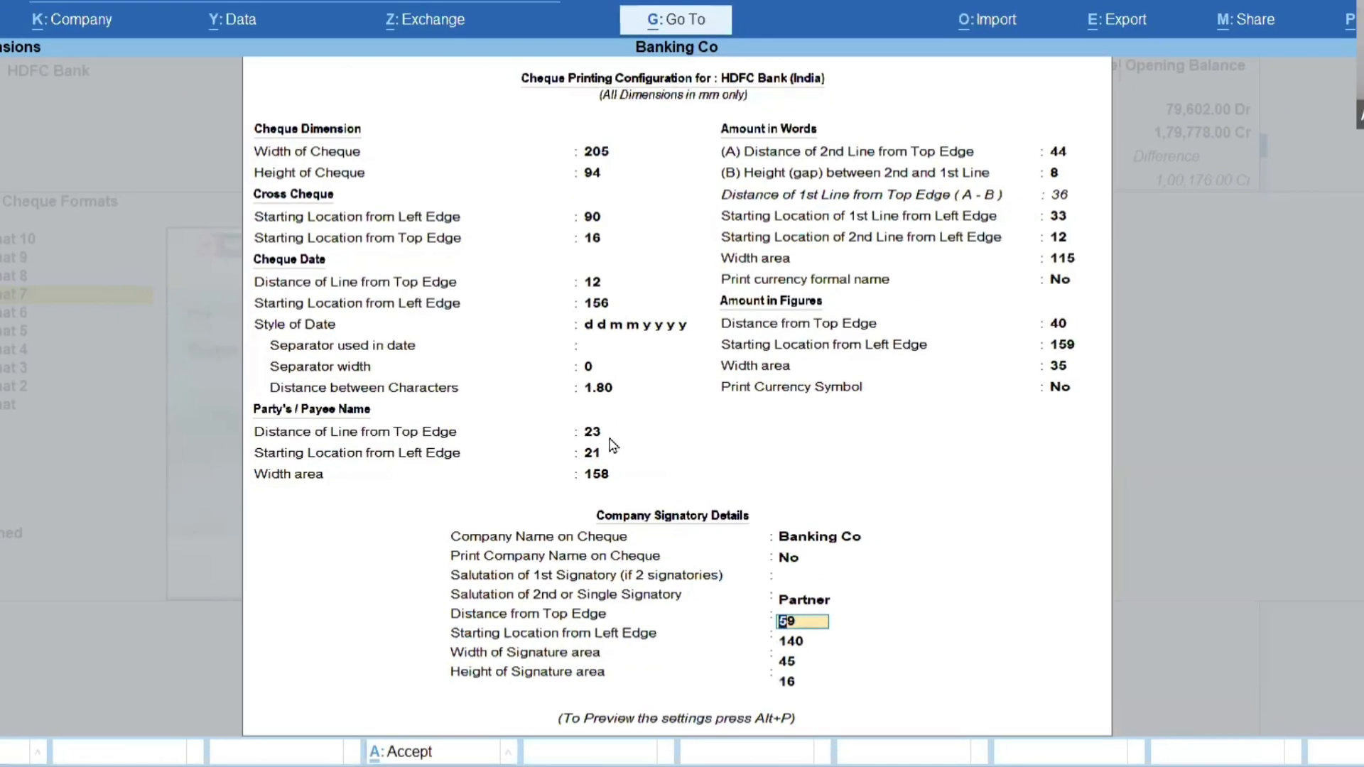
pyautogui.press('Return')
pyautogui.press('Return')
# Preview the sample cheque printout for the HDFC Bank configuration, zoom out to the full page and view the preview again.
pyautogui.press('Return')
pyautogui.hotkey('alt', 'p')
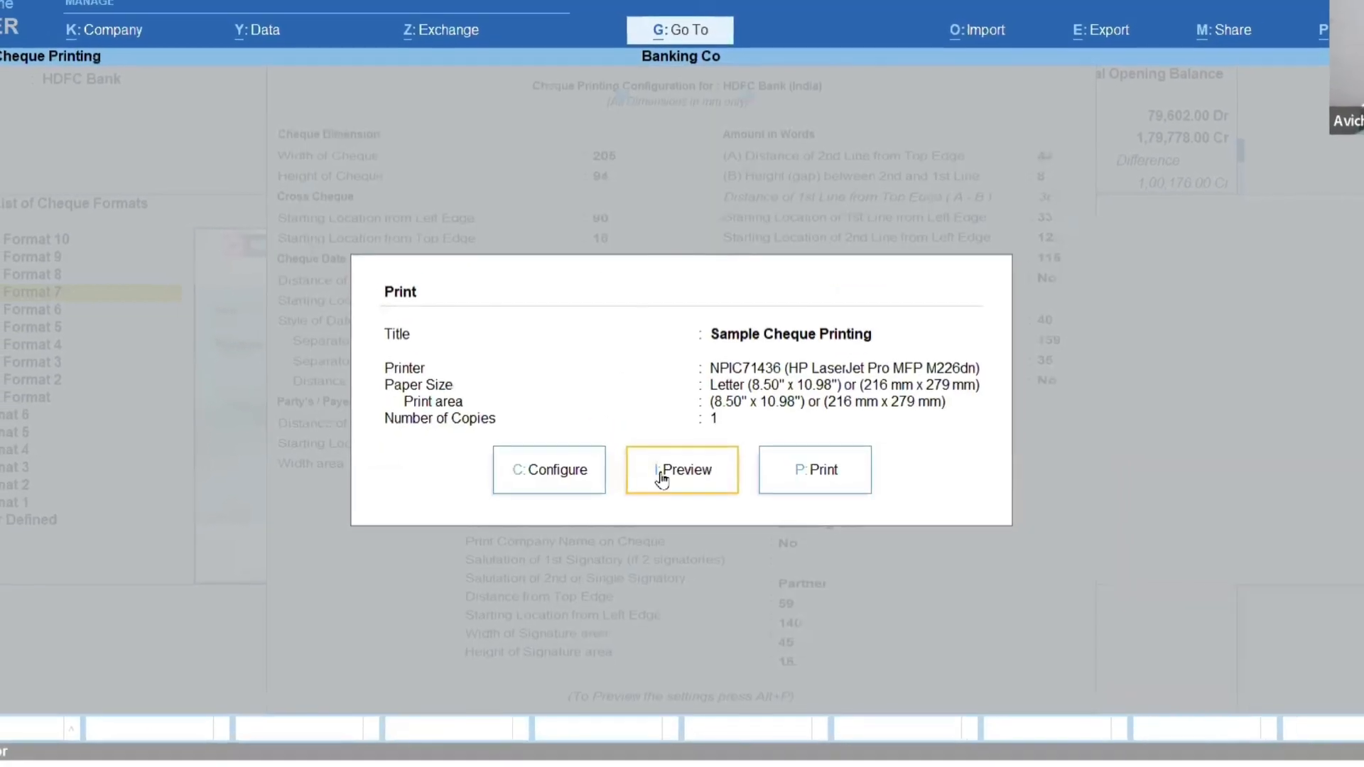
pyautogui.click(667, 472)
pyautogui.press('Return')
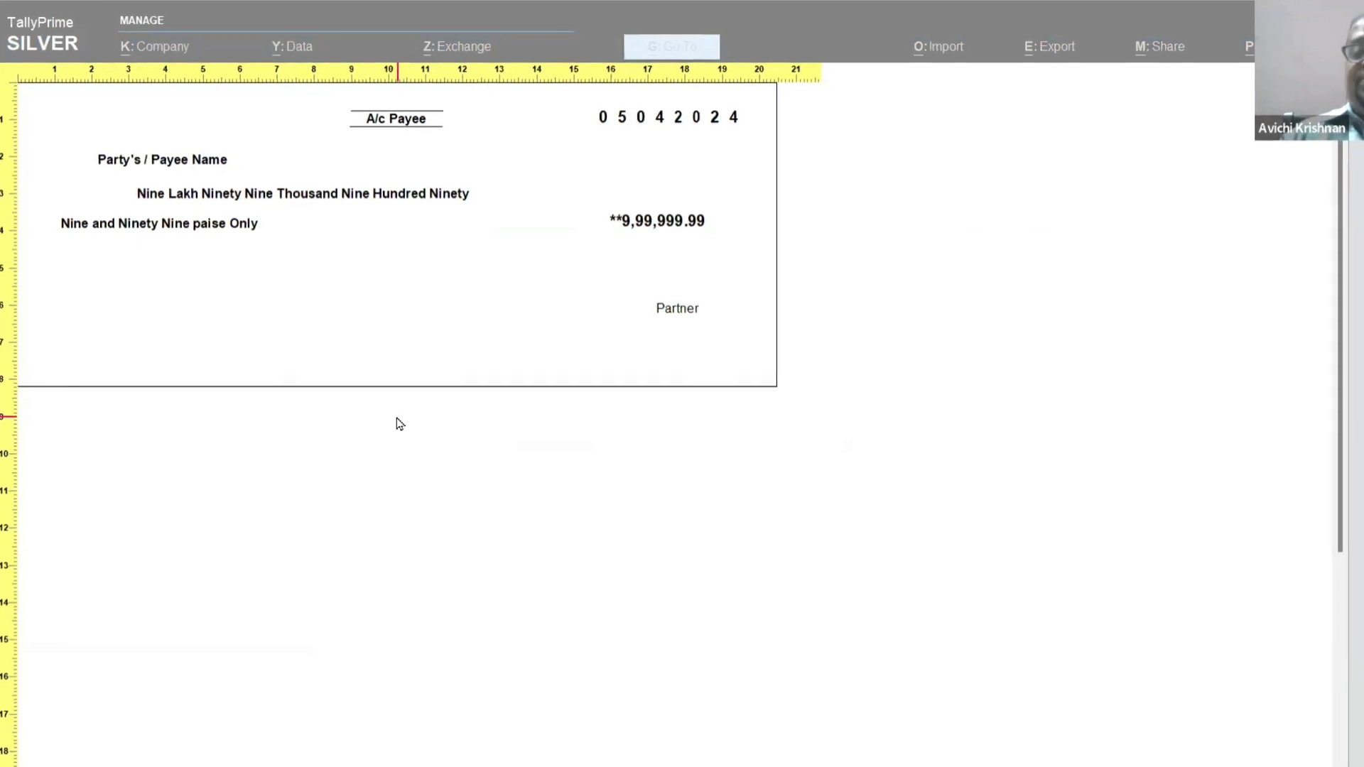
pyautogui.press('Return')
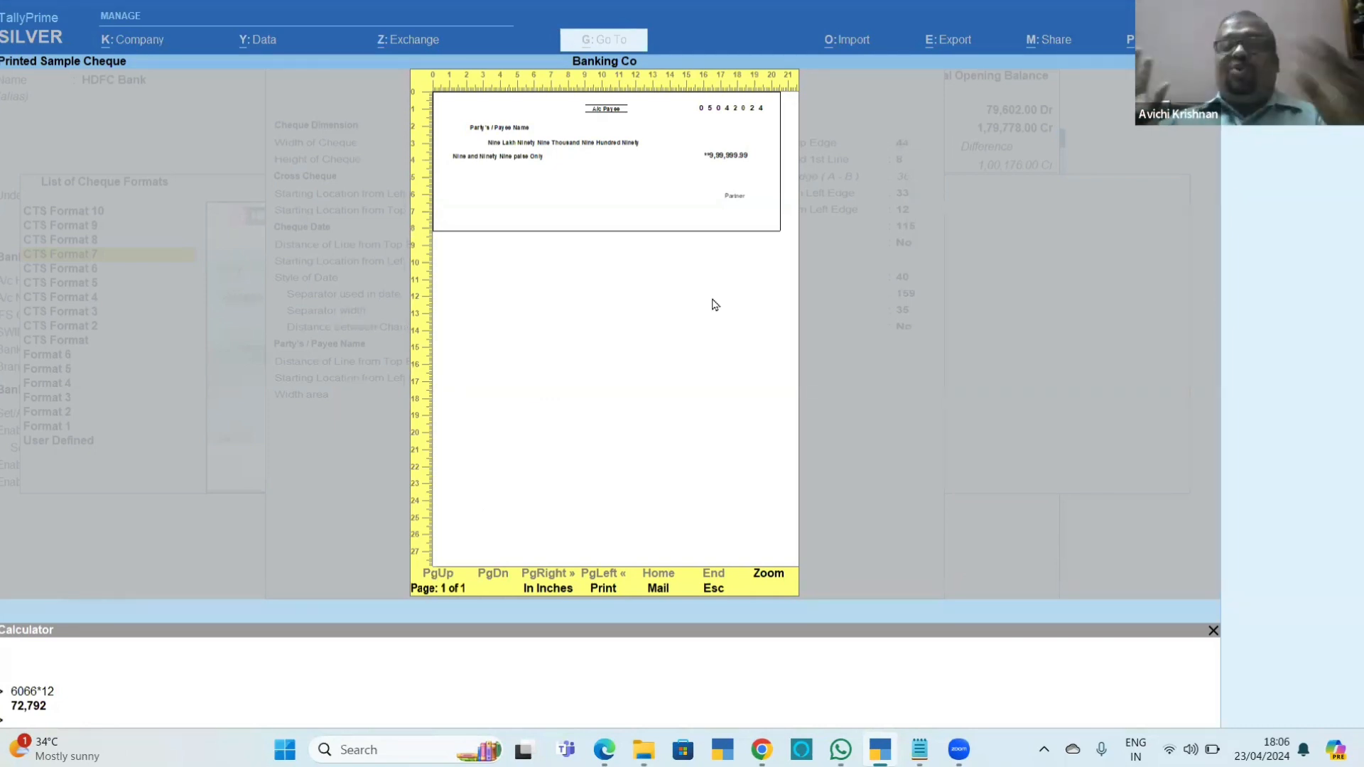
pyautogui.press('Escape')
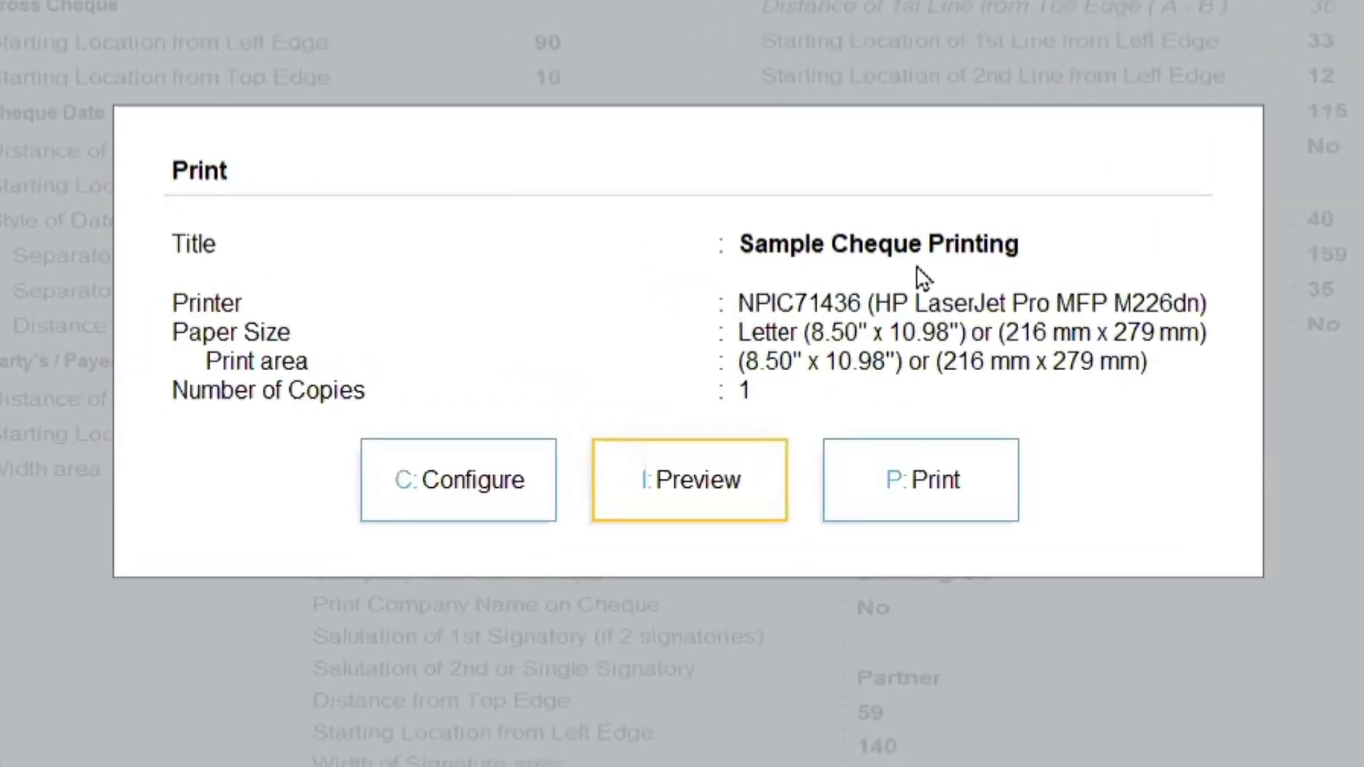
pyautogui.click(753, 485)
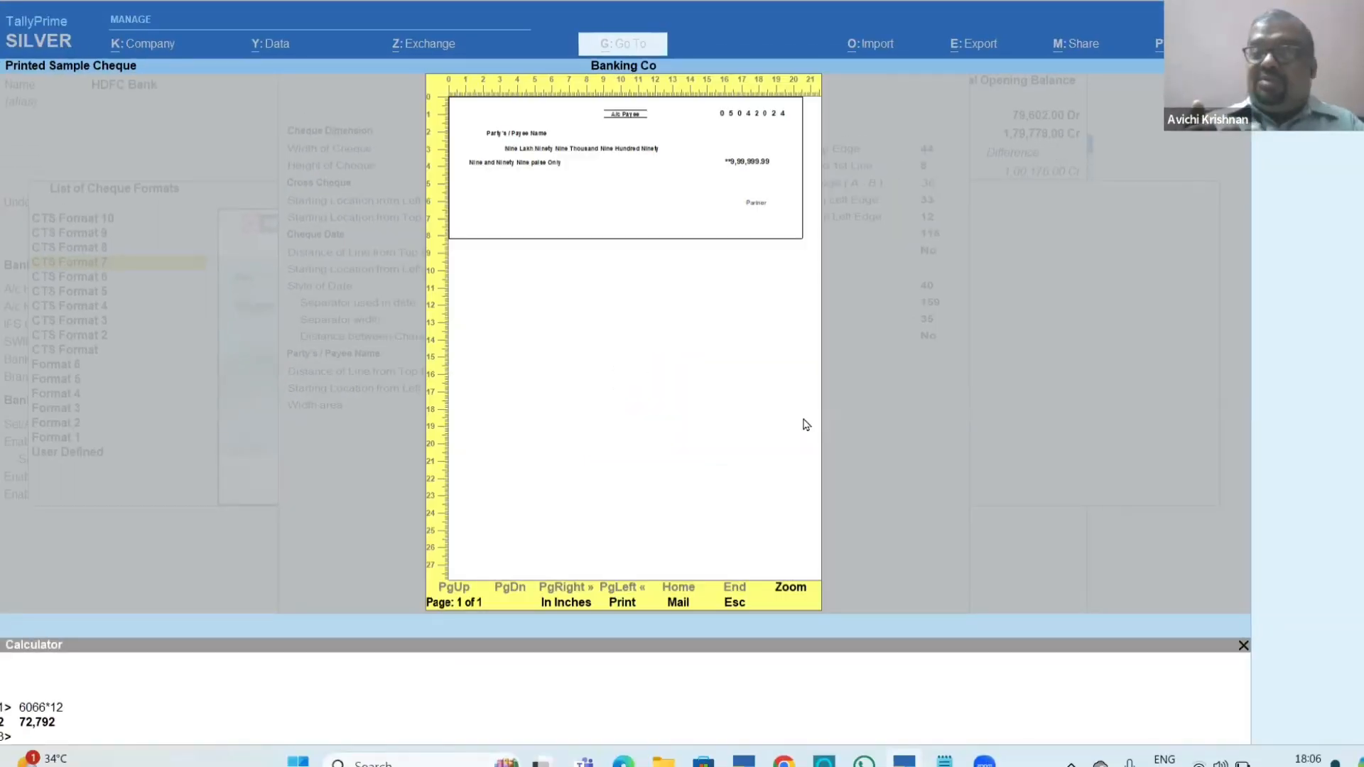
pyautogui.press('Escape')
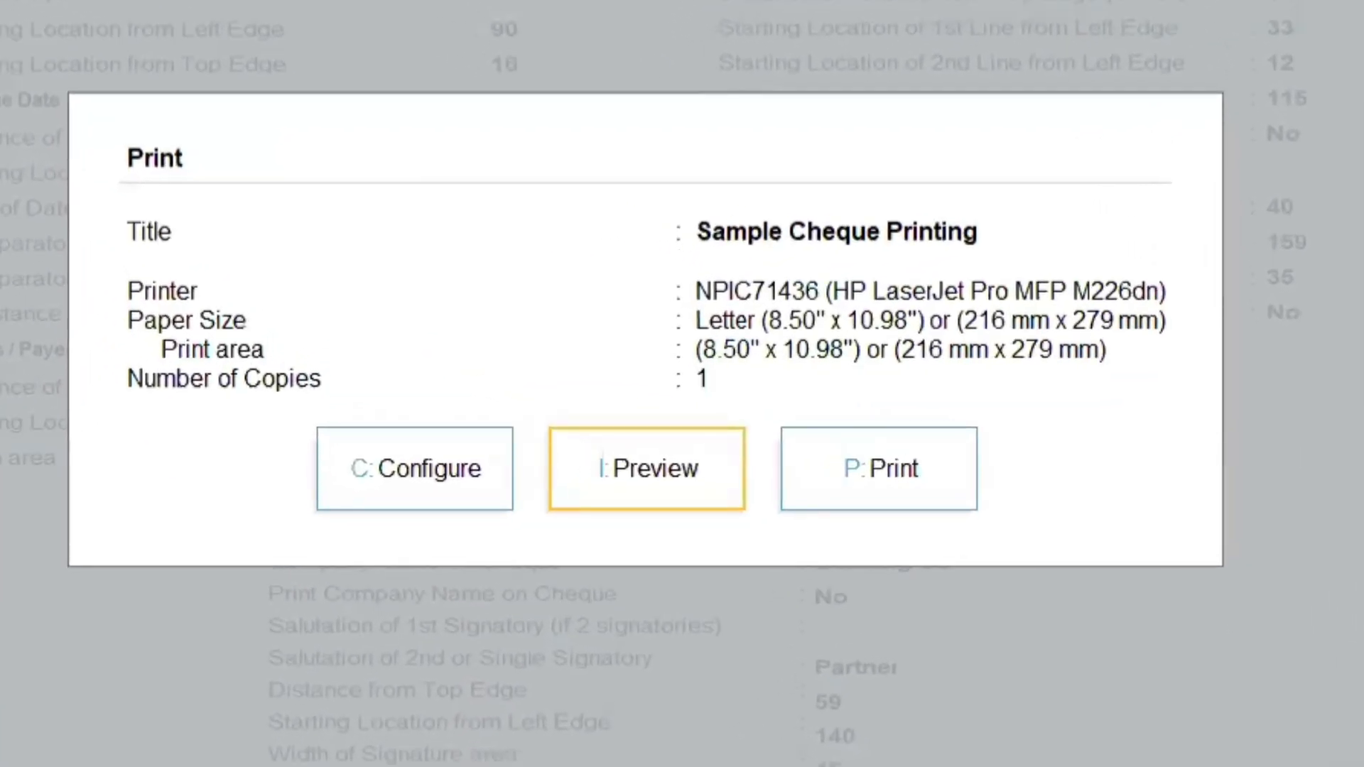
# Close the sample cheque printing and quit the HDFC Bank ledger alteration without saving.
pyautogui.click(872, 490)
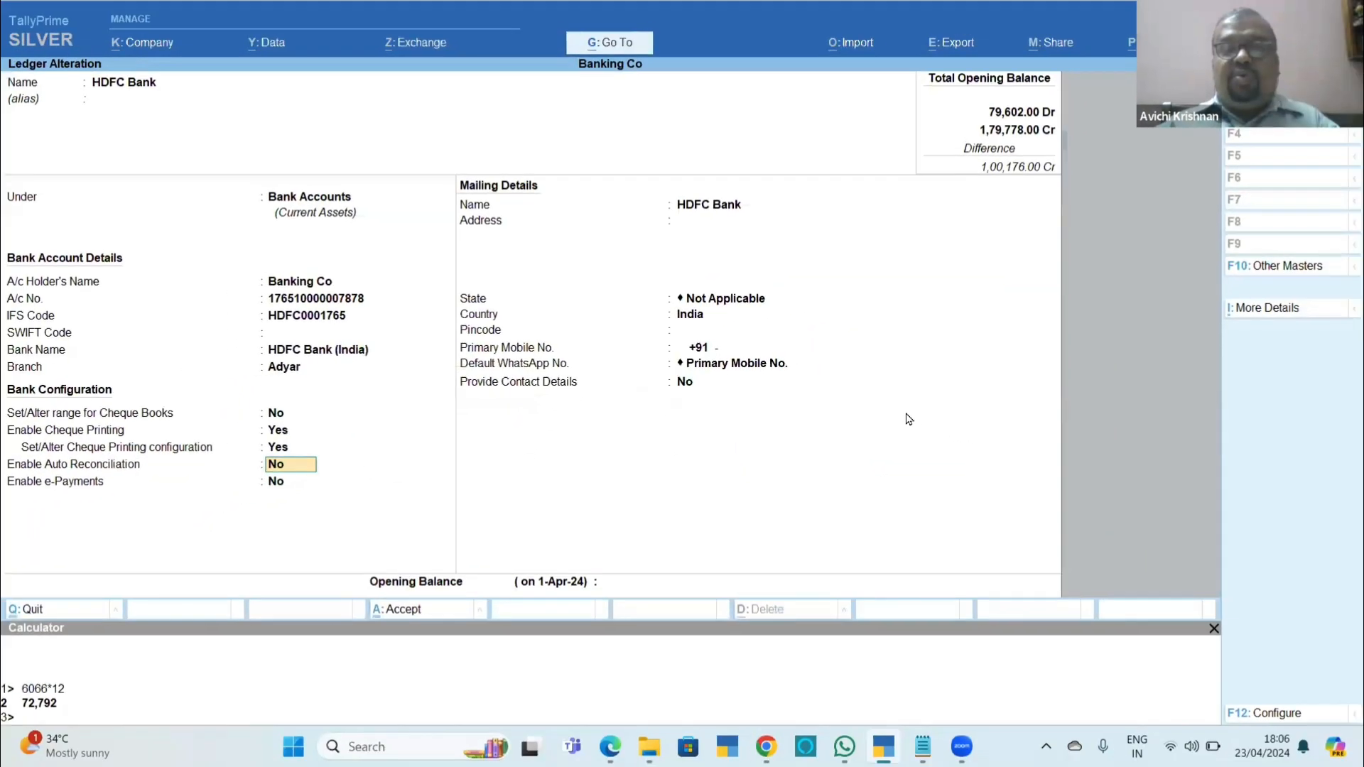
pyautogui.press('Escape')
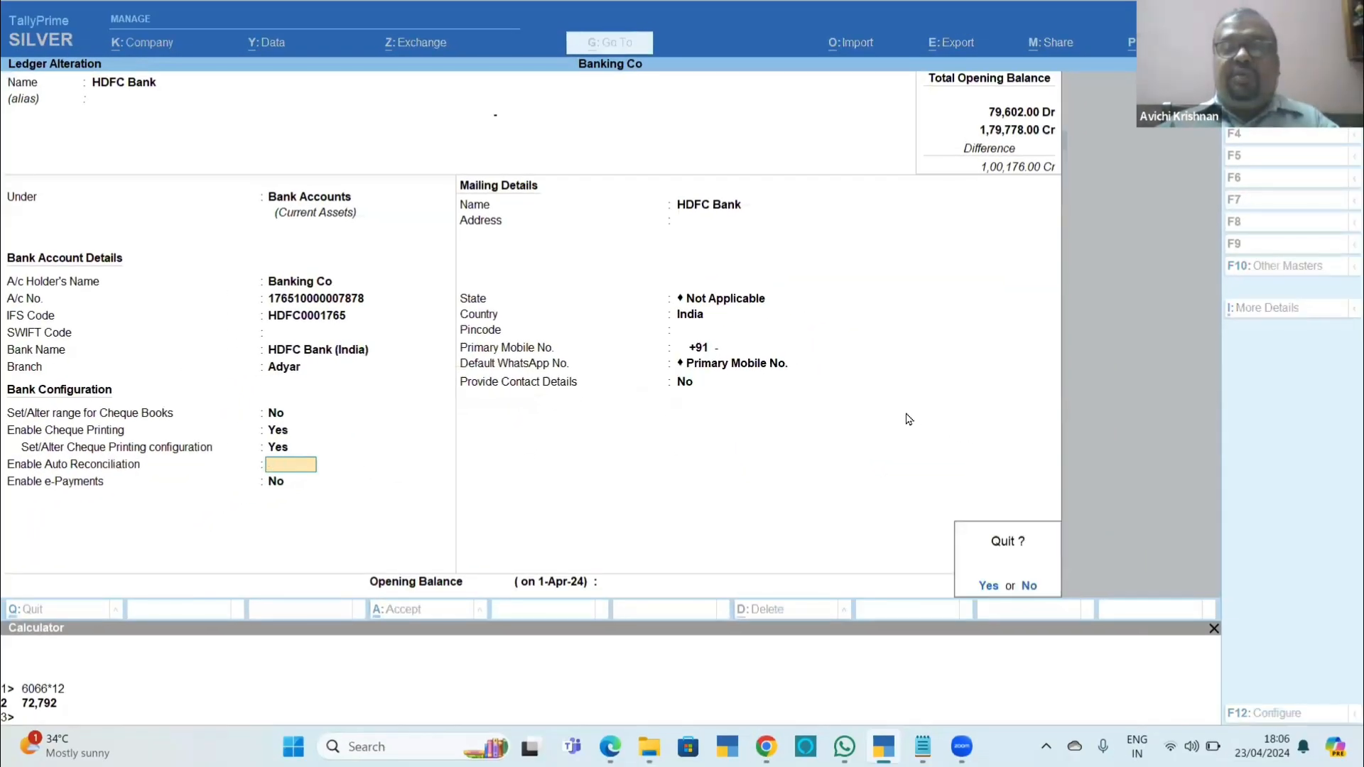
pyautogui.press('y')
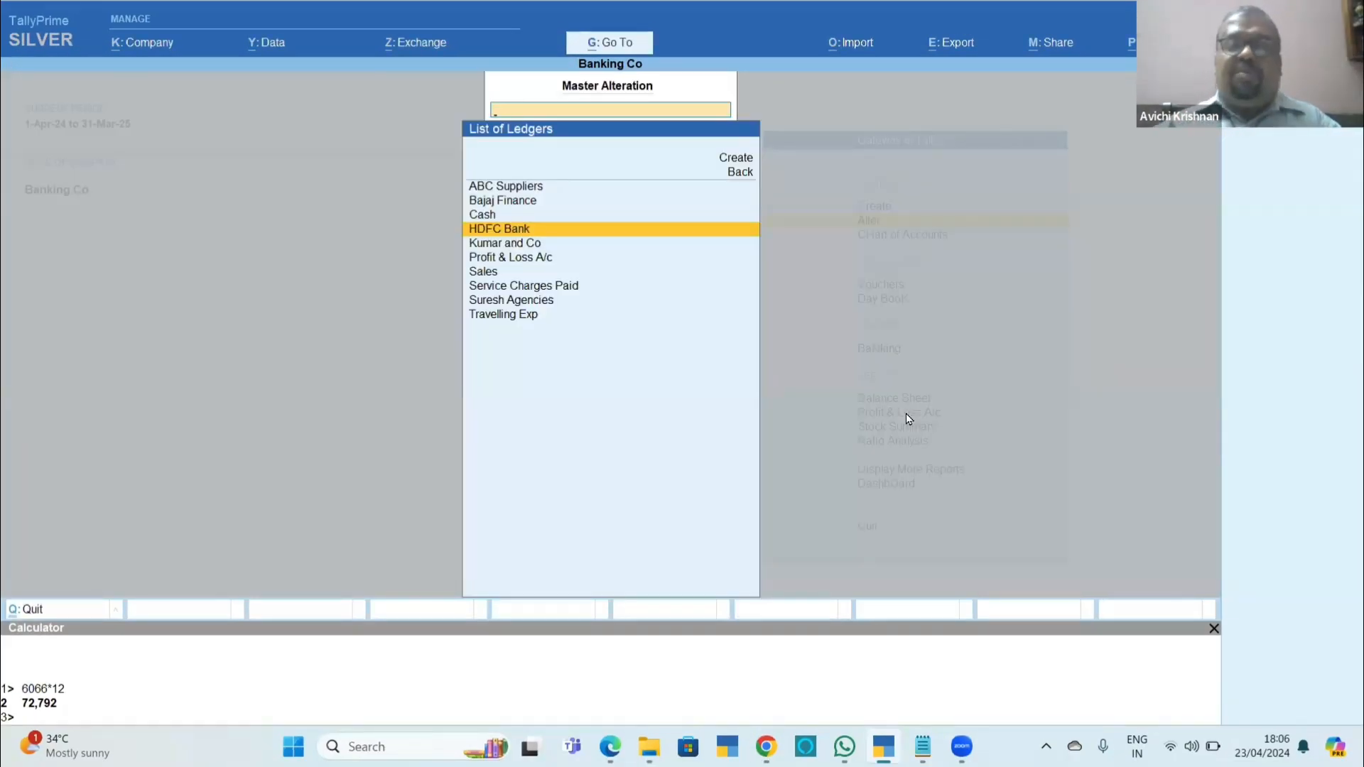
# Switch to Chapter_11_Banking.pdf in Edge and read from cheque format selection through section 11.6.2 Cheque printing.
pyautogui.hotkey('alt', 'Tab')
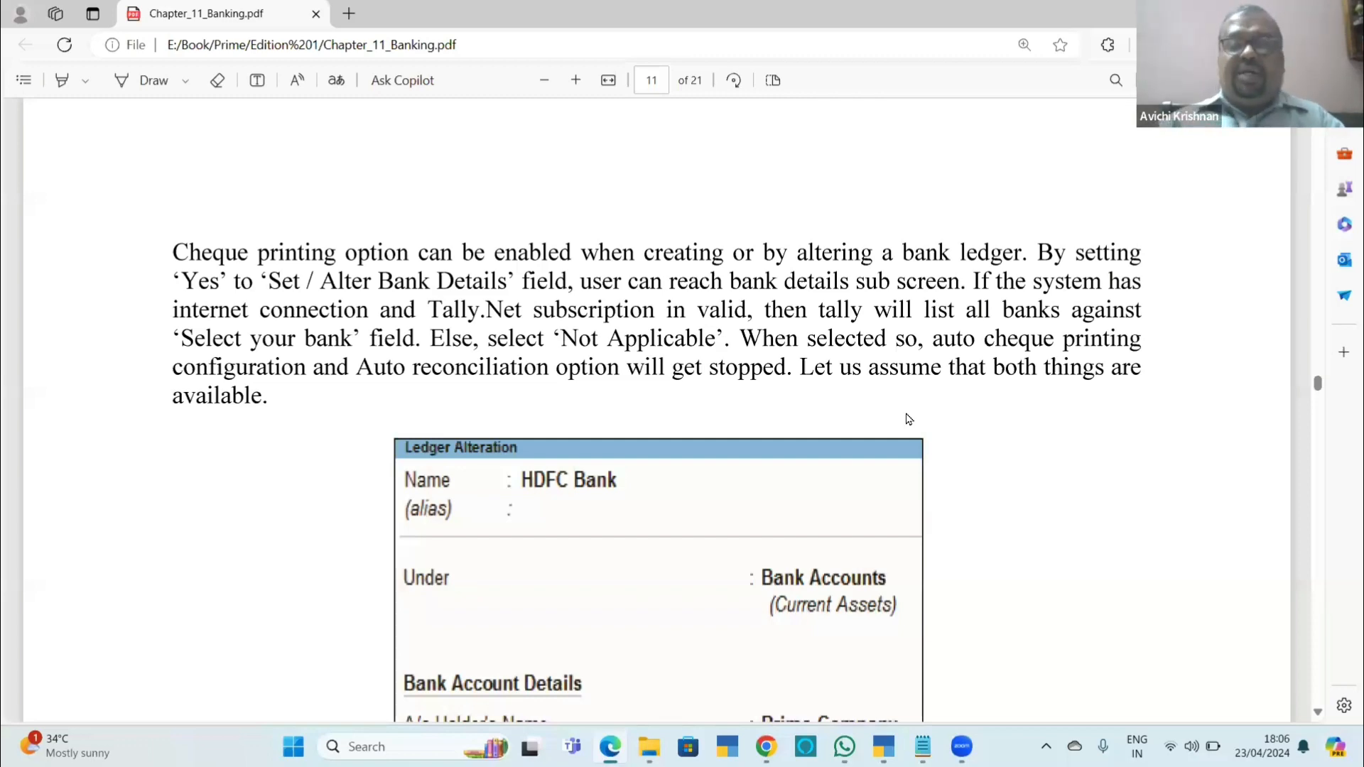
pyautogui.scroll(-15, 906, 419)
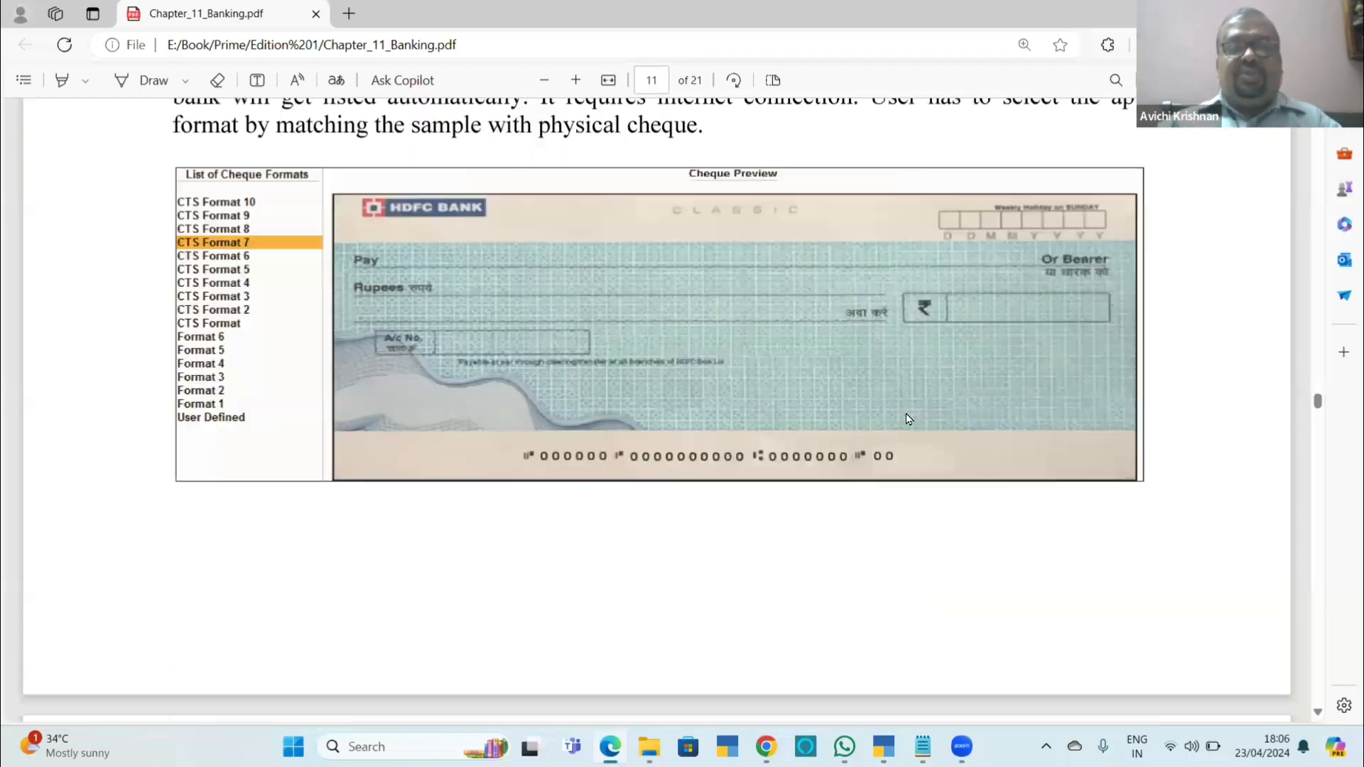
pyautogui.scroll(-8, 906, 419)
pyautogui.scroll(-15, 906, 420)
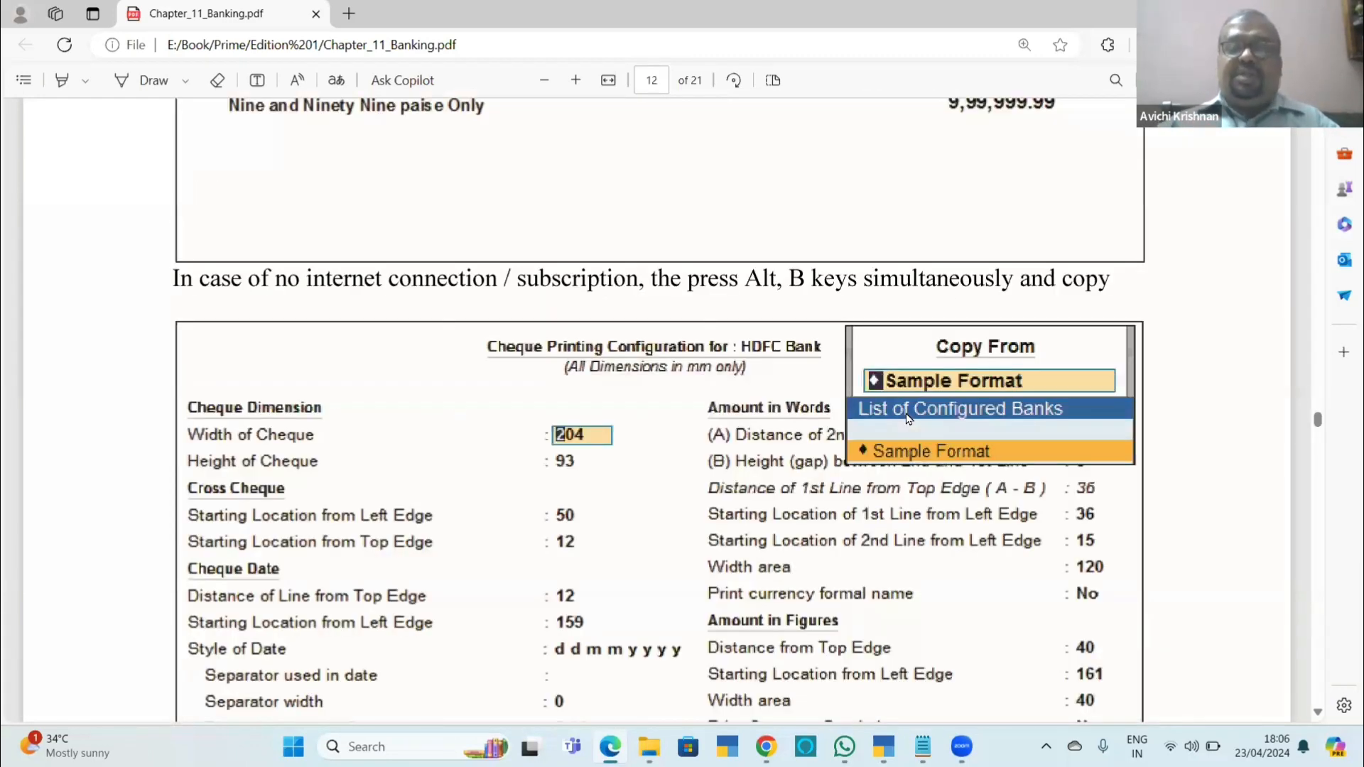
pyautogui.scroll(-7, 906, 419)
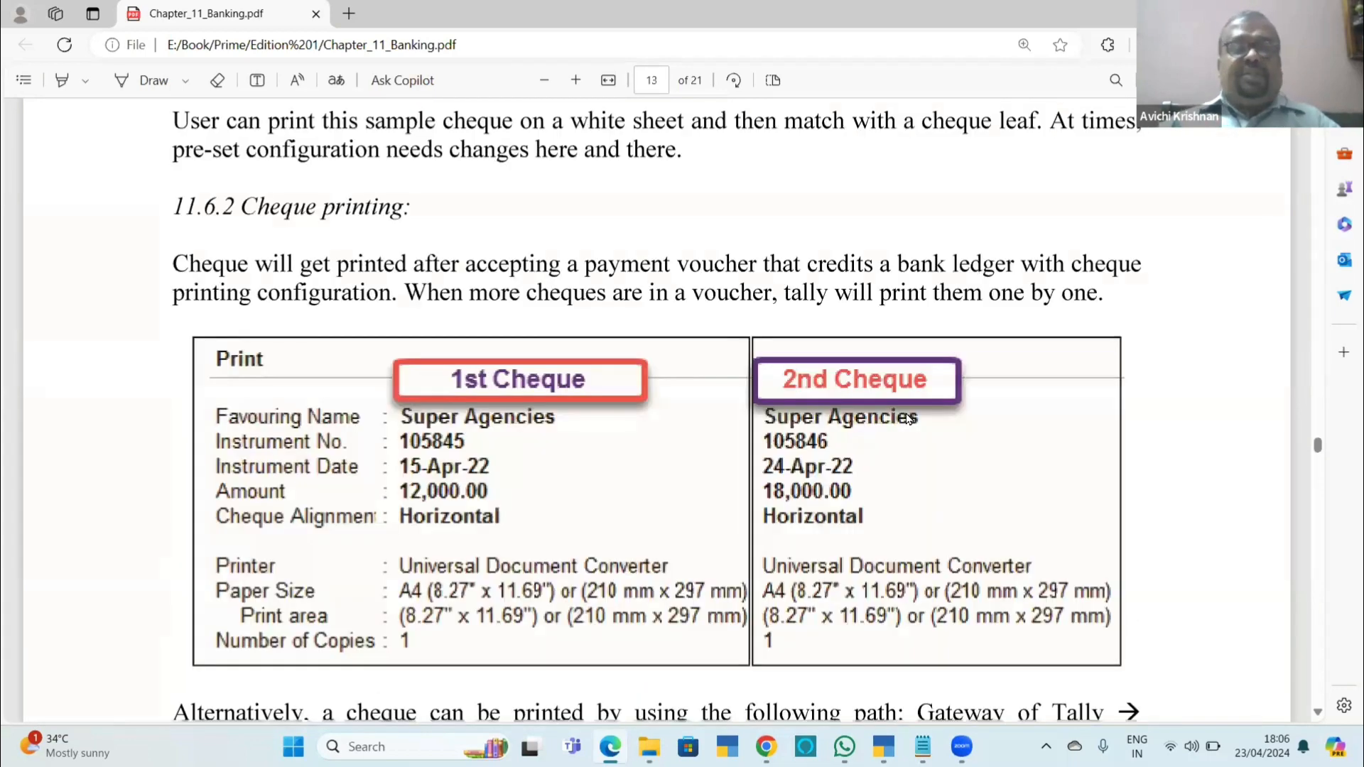
pyautogui.scroll(-2, 908, 418)
# Switch back to TallyPrime and open the HDFC Bank ledger vouchers from the Cash/Bank Summary.
pyautogui.hotkey('alt', 'Tab')
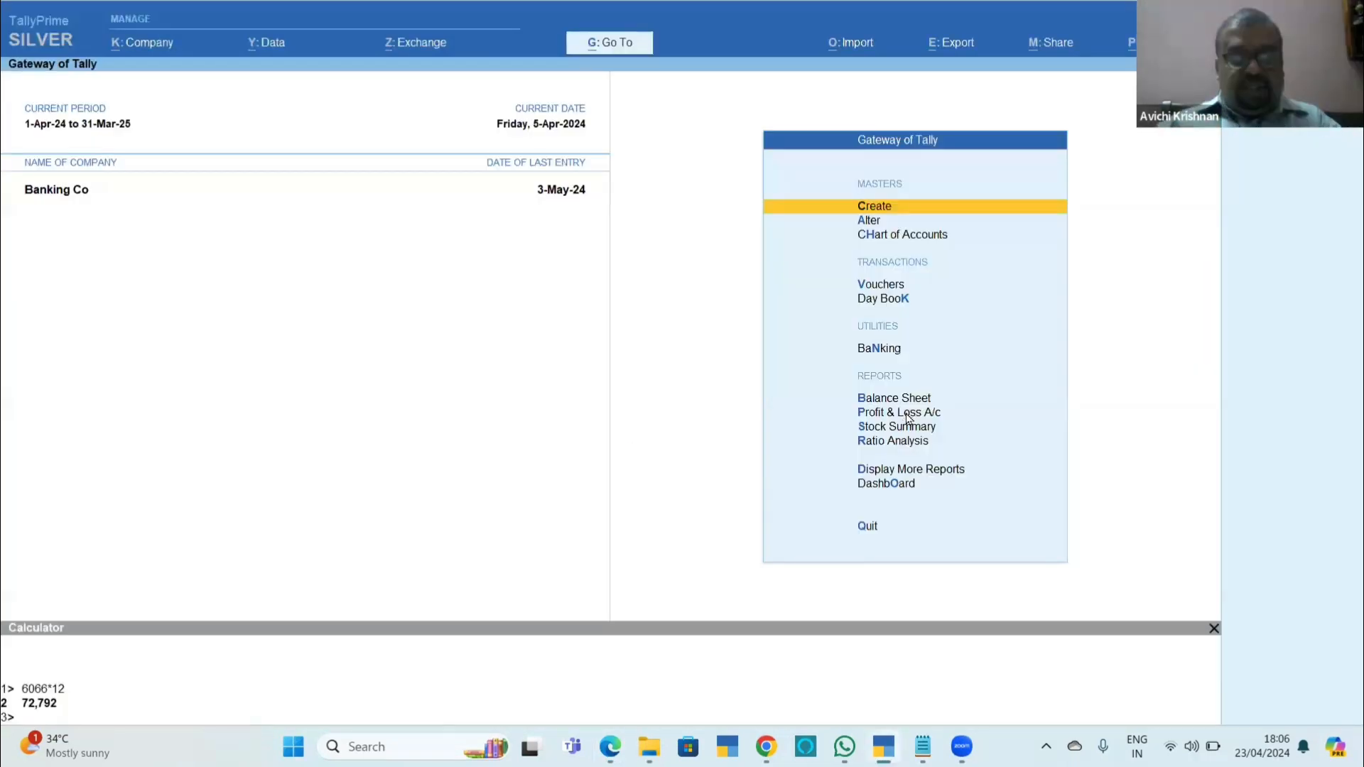
pyautogui.press('d')
pyautogui.press('a')
pyautogui.press('c')
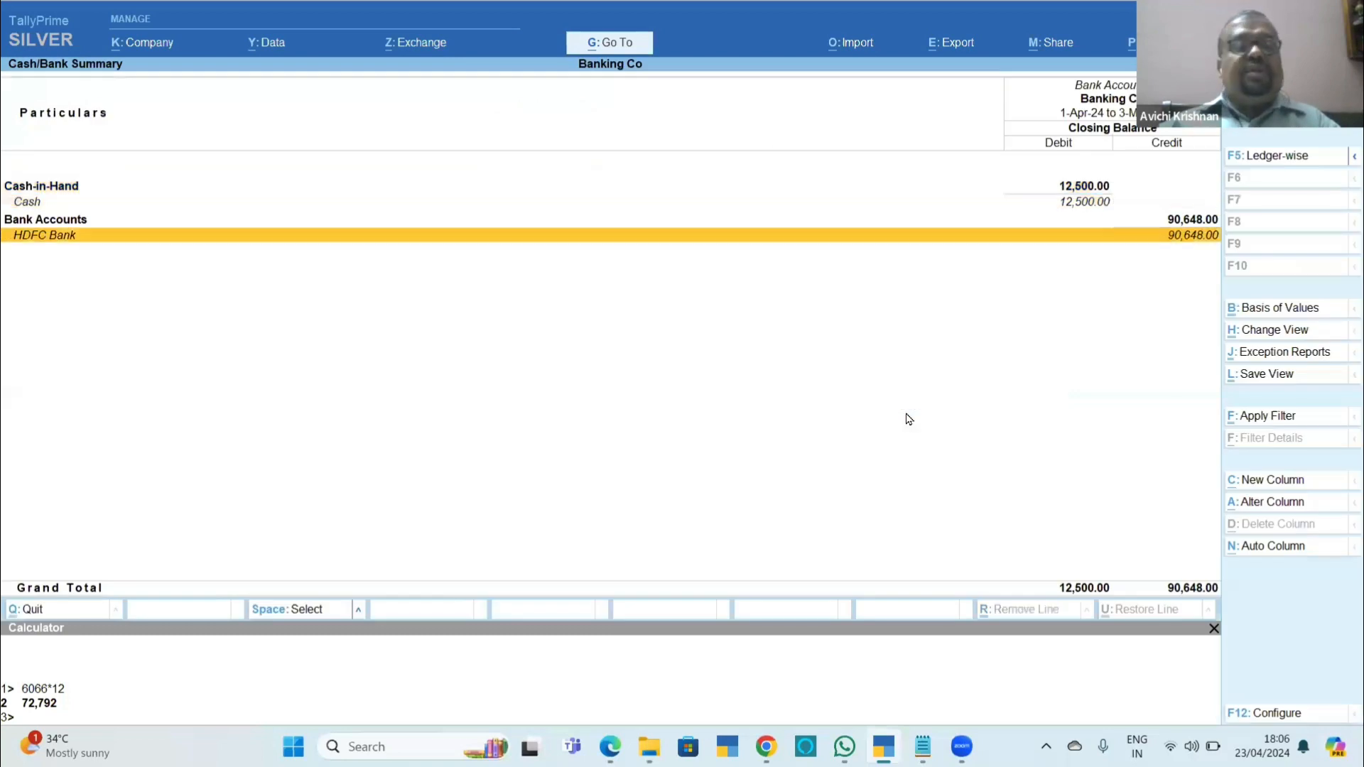
pyautogui.press('Return')
# Open the 8-Apr-24 Travelling Exp payment voucher of 750.00 for alteration.
pyautogui.press('Return')
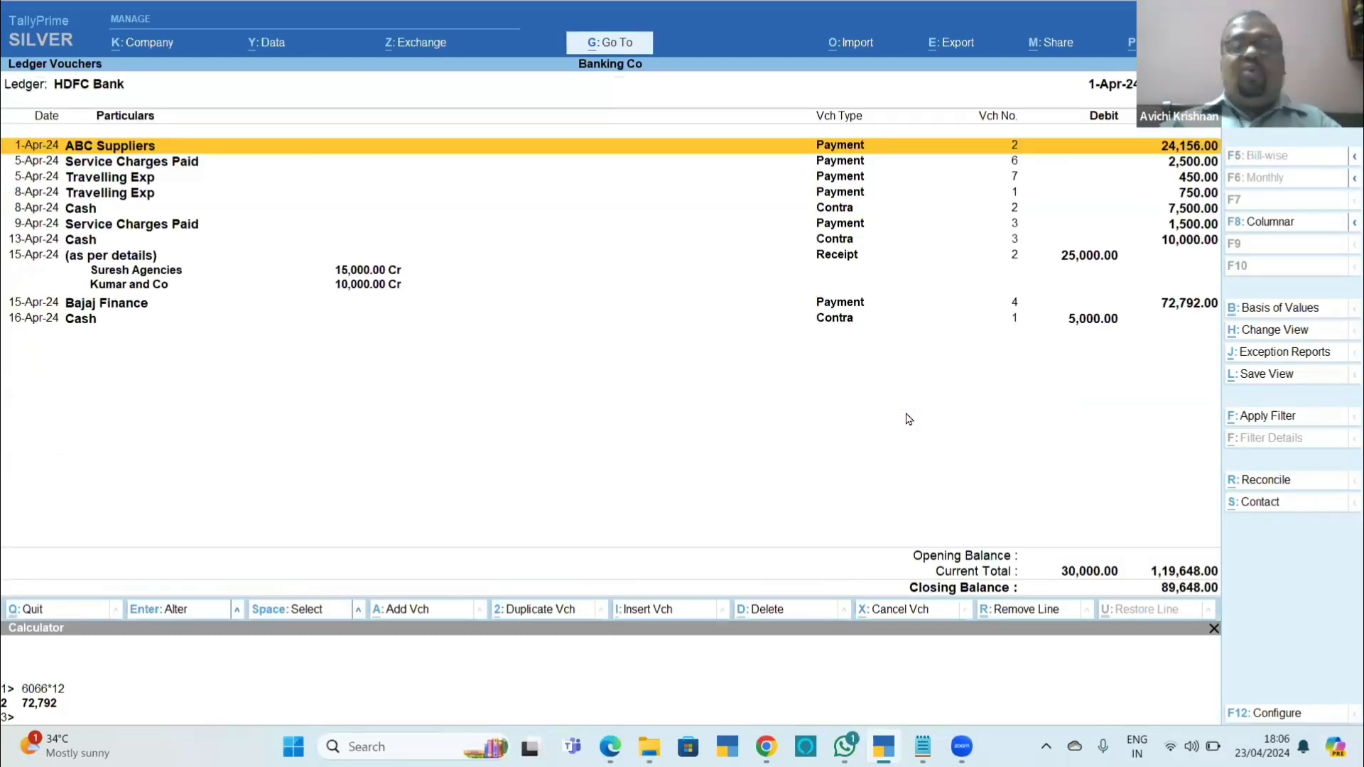
pyautogui.press('Down')
pyautogui.press('Down')
pyautogui.press('Down')
pyautogui.press('Down')
pyautogui.press('Down')
pyautogui.press('Up')
pyautogui.press('Up')
pyautogui.press('Return')
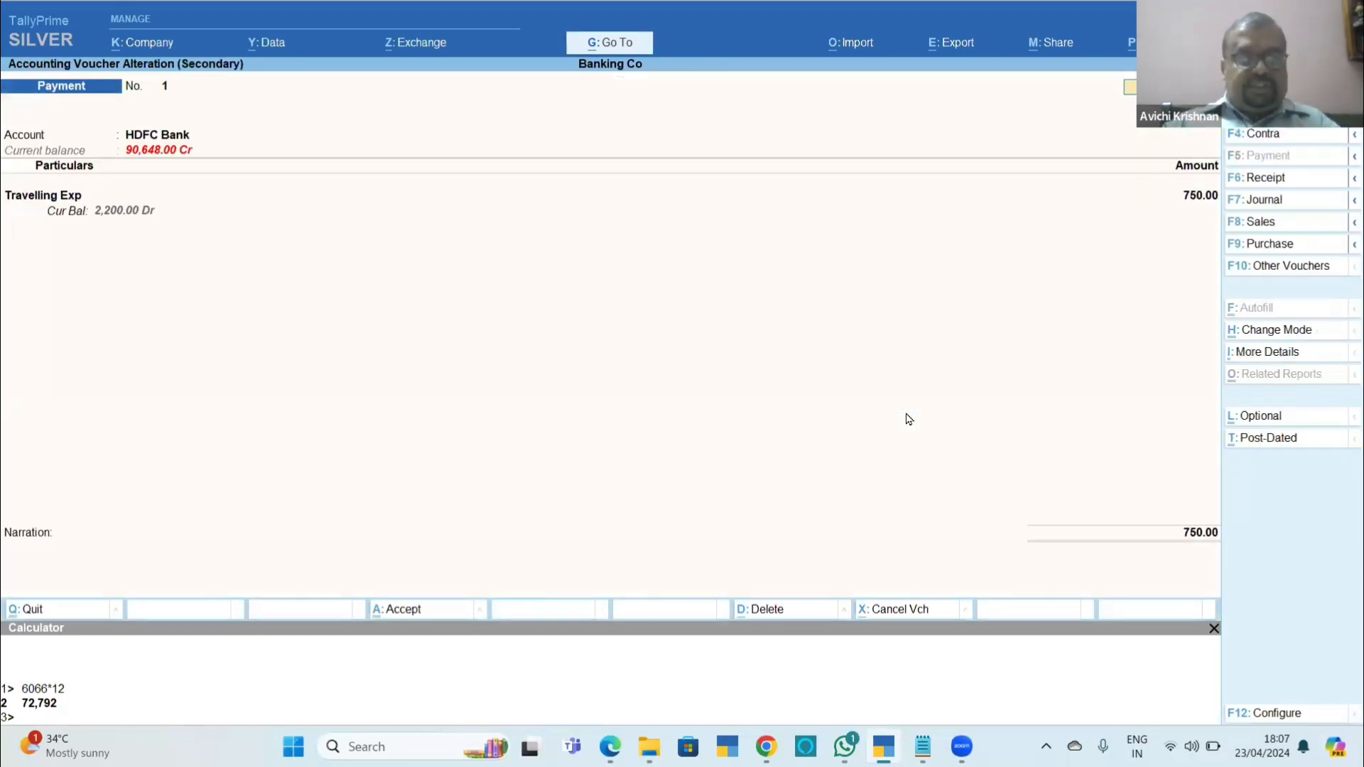
pyautogui.press('Escape')
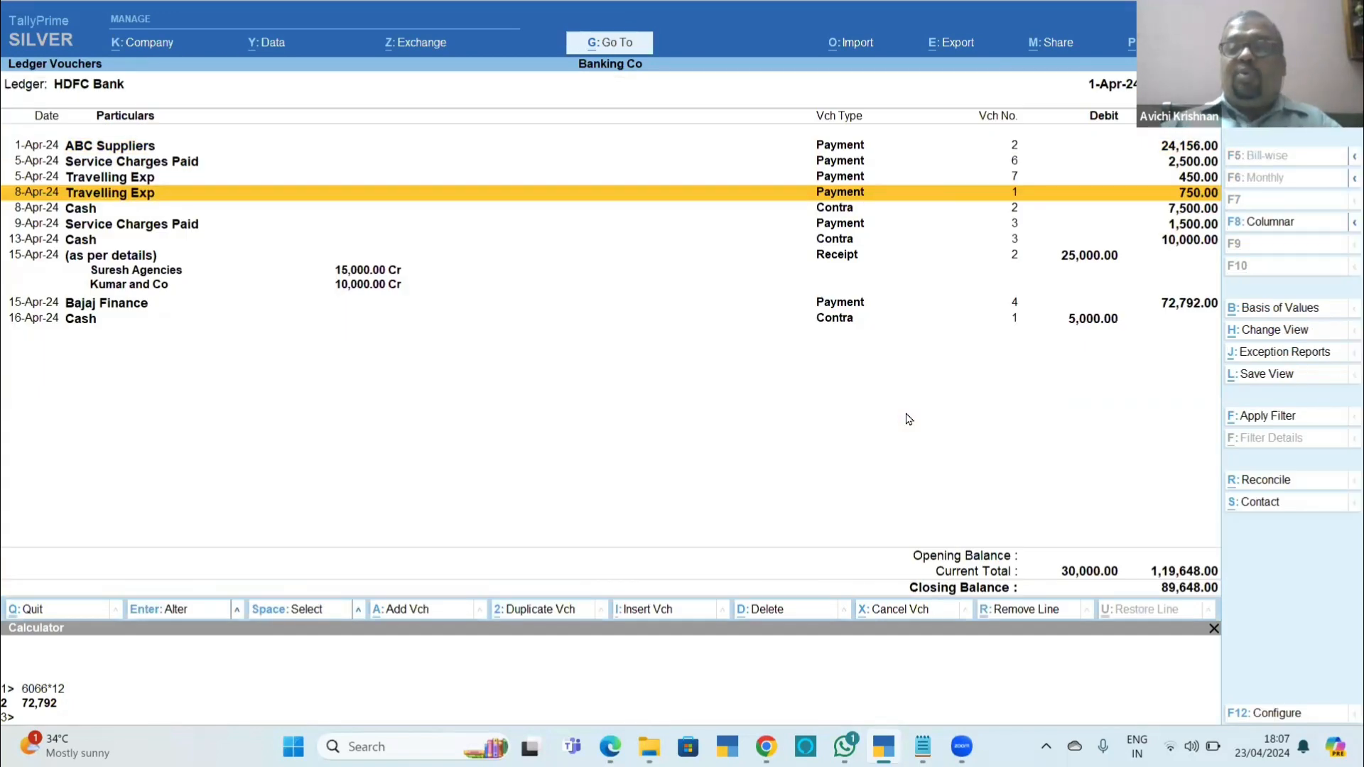
pyautogui.press('Return')
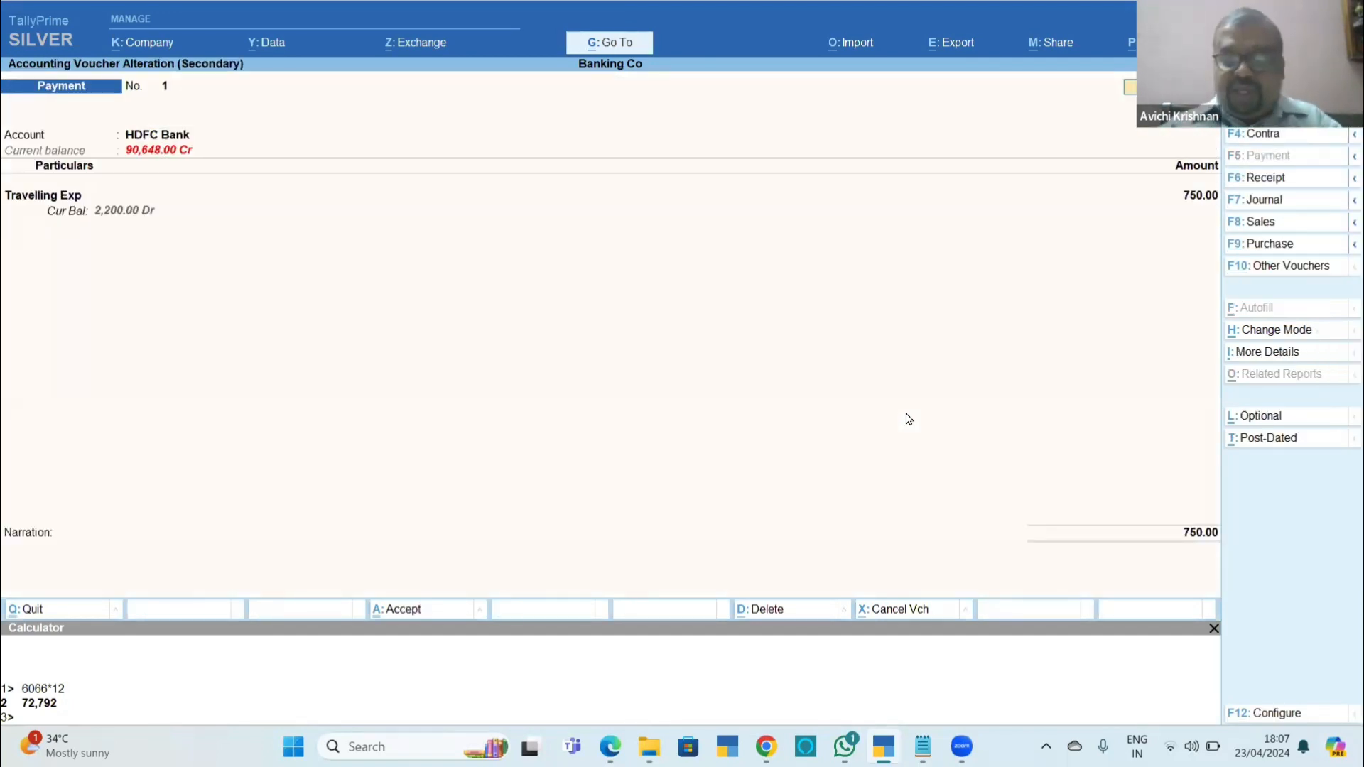
# Check the cheque printing options in the payment voucher configuration and return to the HDFC Bank ledger vouchers.
pyautogui.press('F12')
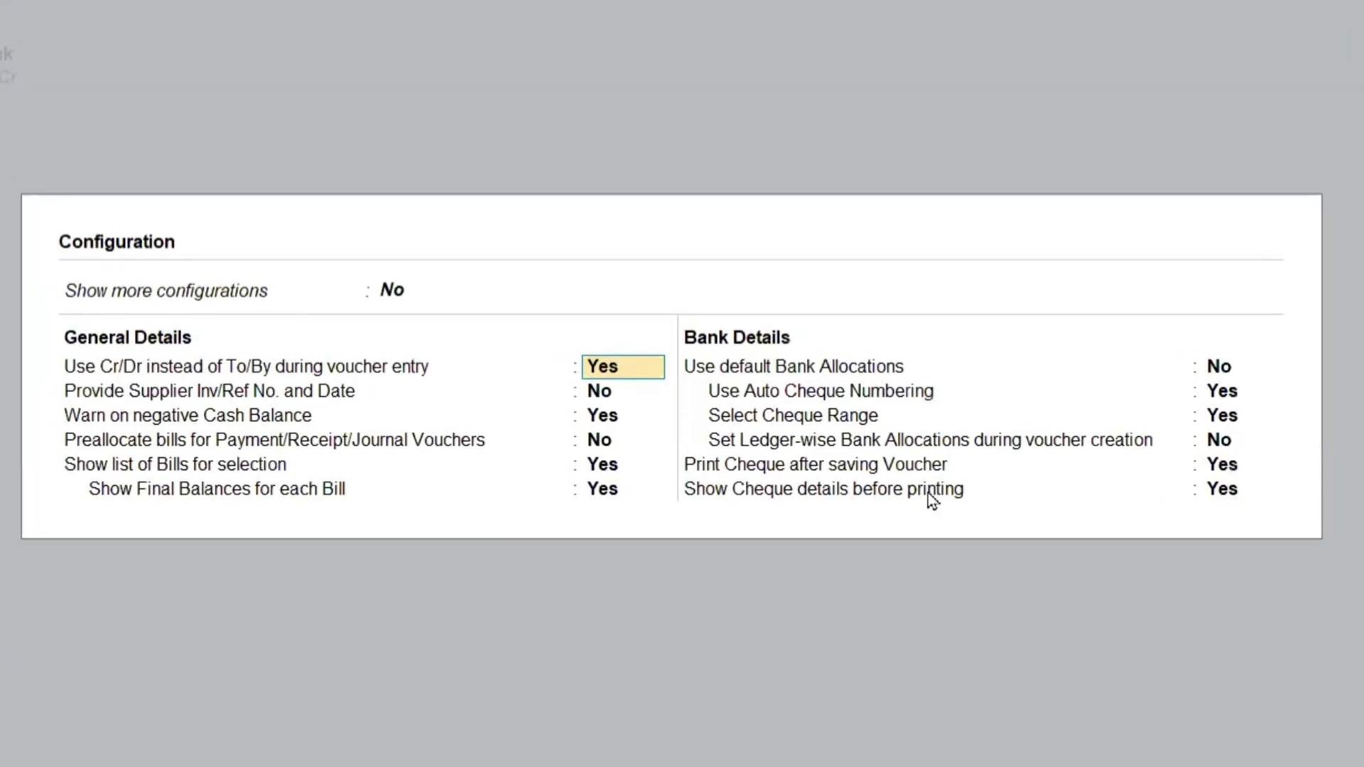
pyautogui.click(1222, 495)
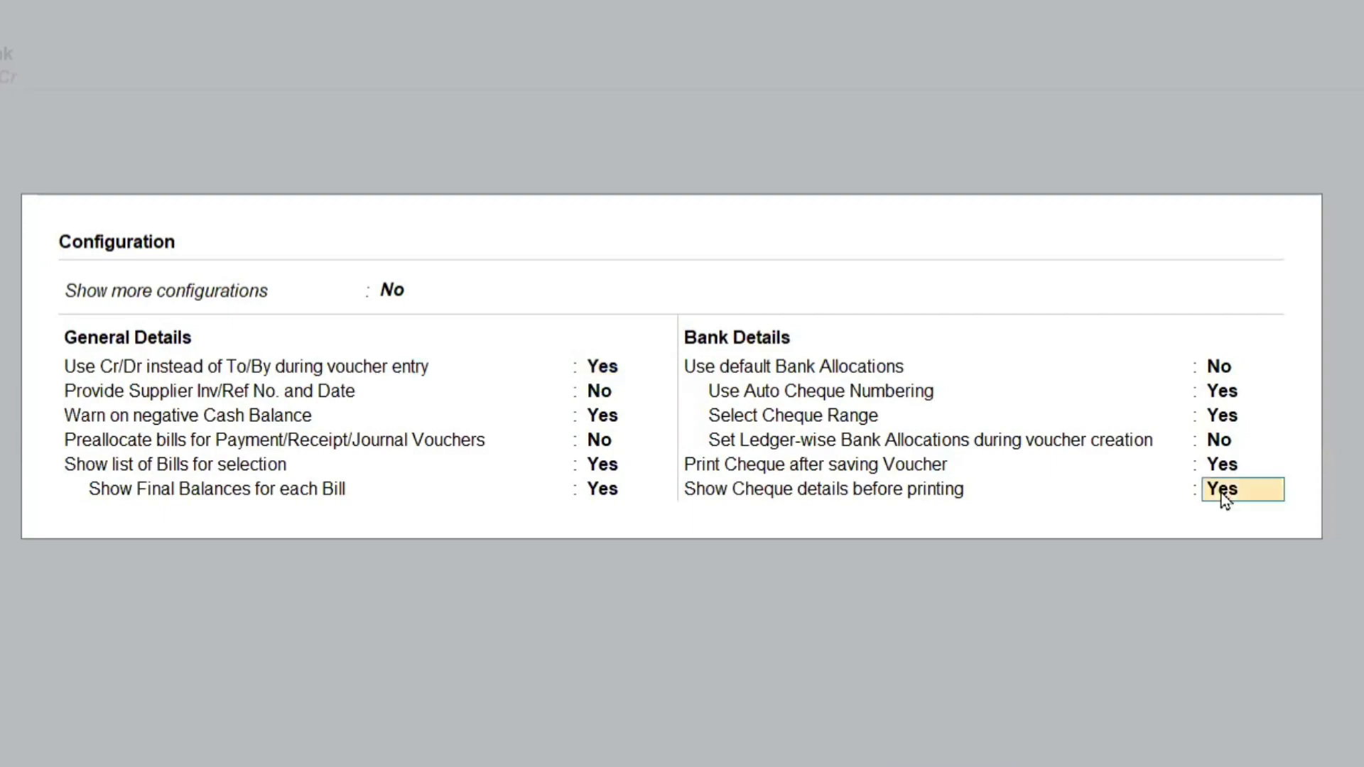
pyautogui.press('Escape')
pyautogui.press('Escape')
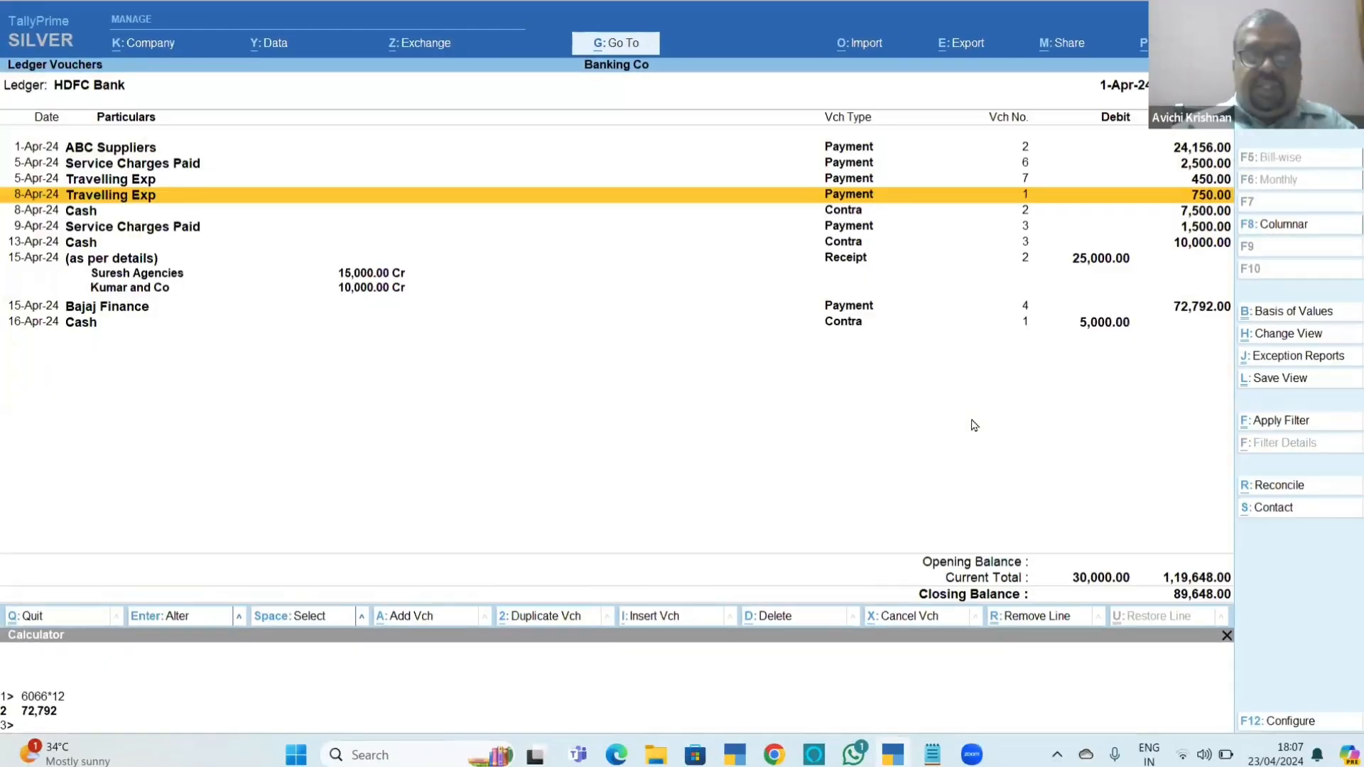
# Reopen the Travelling Exp payment voucher and bring up the list of voucher types through Go To's Alter Master option.
pyautogui.press('Return')
pyautogui.hotkey('alt', 'g')
pyautogui.press('Up')
pyautogui.press('Up')
pyautogui.press('Up')
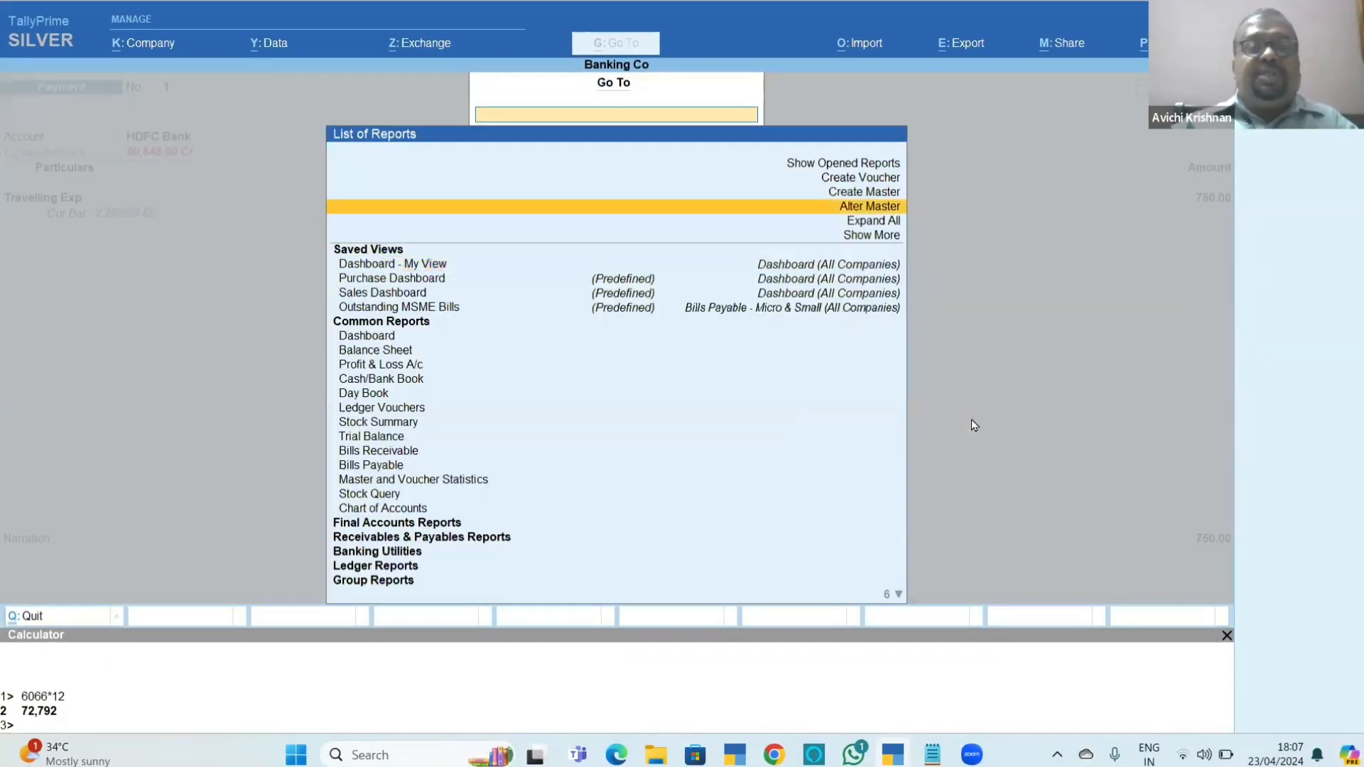
pyautogui.press('Return')
pyautogui.press('Down')
pyautogui.press('Return')
# Open the Payment voucher type to examine its general and printing settings, and return to the Travelling Exp voucher.
pyautogui.press('Down')
pyautogui.press('Down')
pyautogui.press('Down')
pyautogui.press('Down')
pyautogui.press('Down')
pyautogui.press('Down')
pyautogui.press('Down')
pyautogui.press('Down')
pyautogui.press('Down')
pyautogui.press('Down')
pyautogui.press('Down')
pyautogui.press('Down')
pyautogui.press('Down')
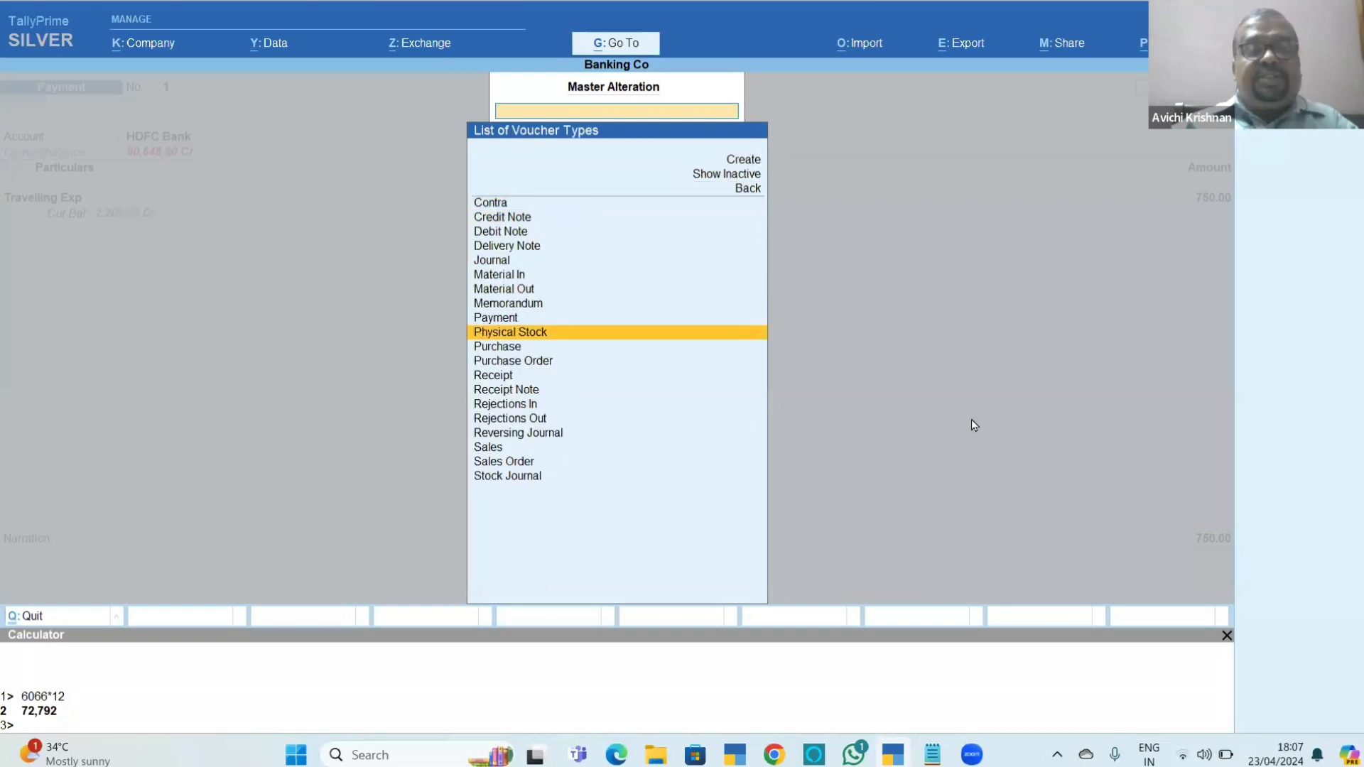
pyautogui.press('Up')
pyautogui.press('Up')
pyautogui.press('Up')
pyautogui.press('Up')
pyautogui.press('Up')
pyautogui.press('Return')
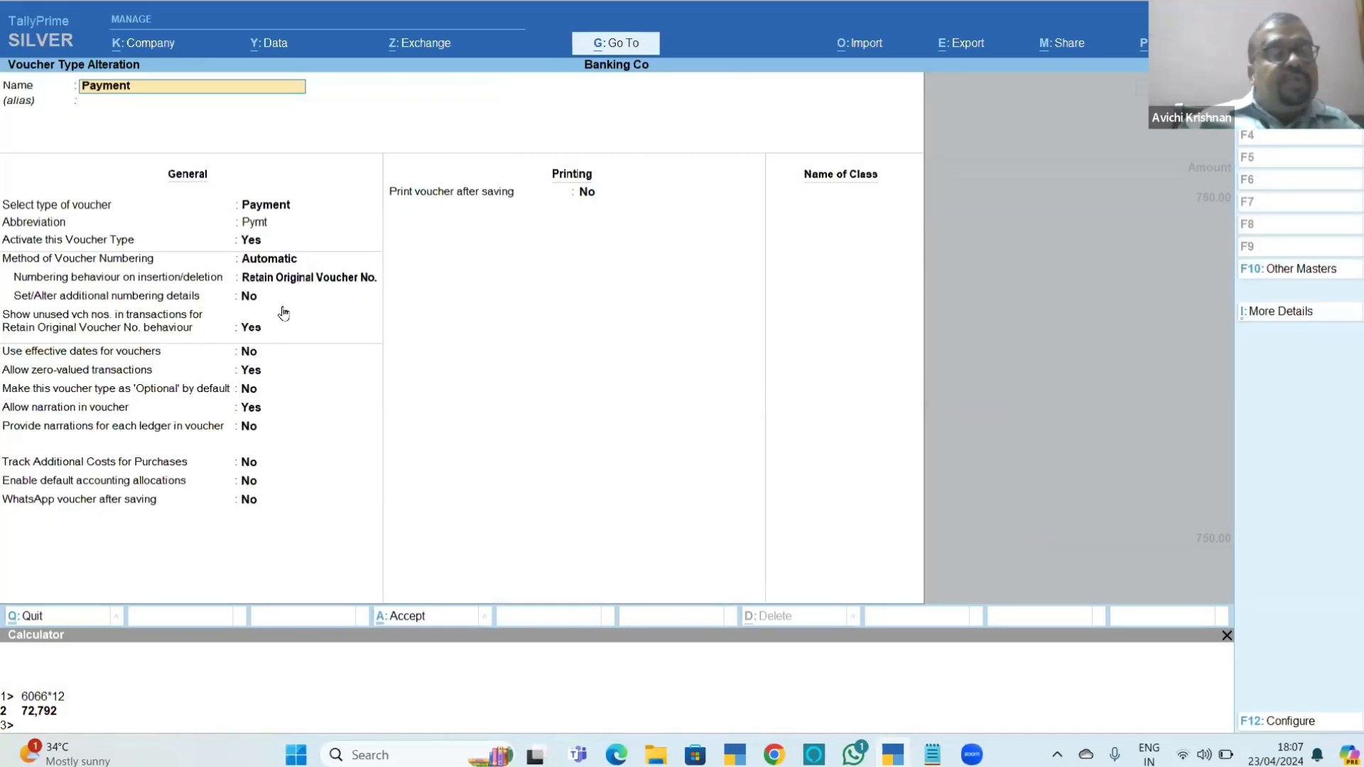
pyautogui.press('Escape')
# Leave and reopen the 8-Apr-24 Travelling Exp payment voucher, open the HDFC Bank ledger for alteration from it and enable cheque printing.
pyautogui.press('Escape')
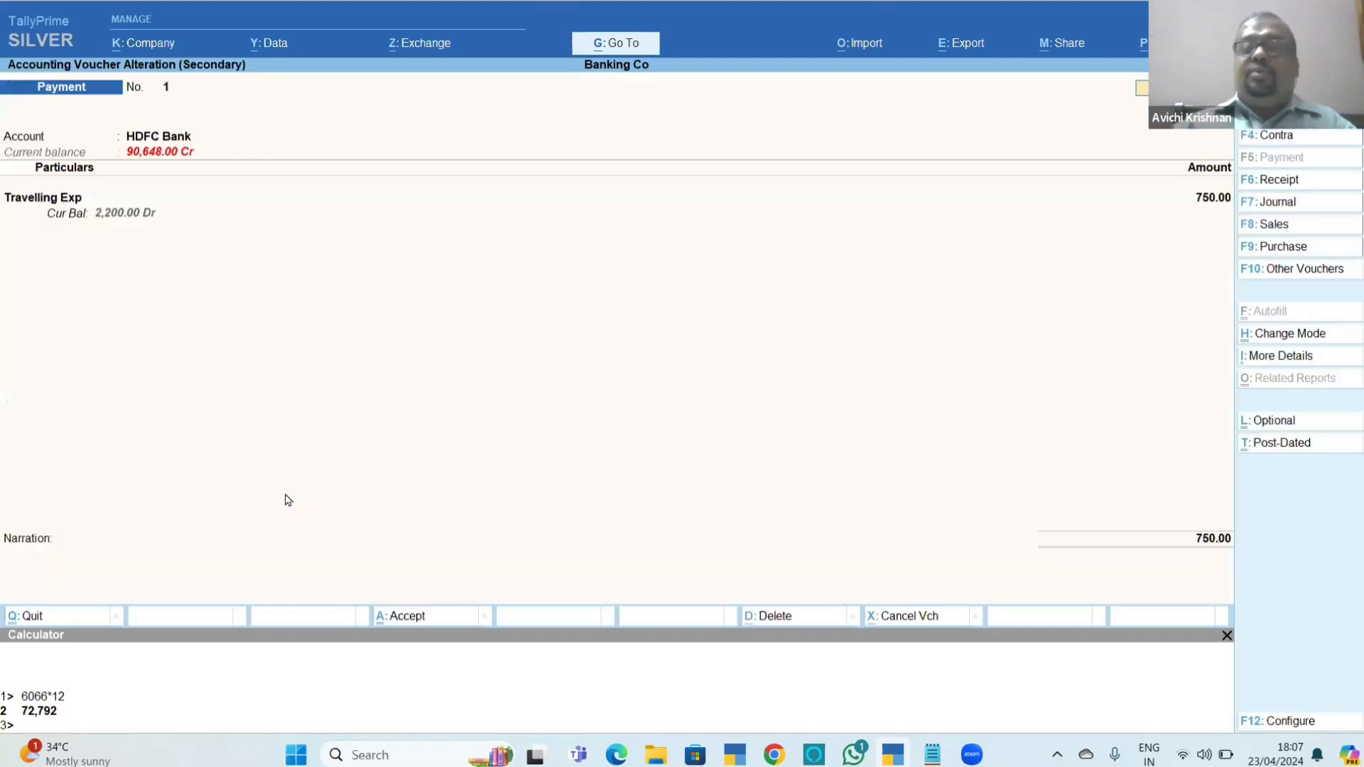
pyautogui.press('Escape')
pyautogui.press('y')
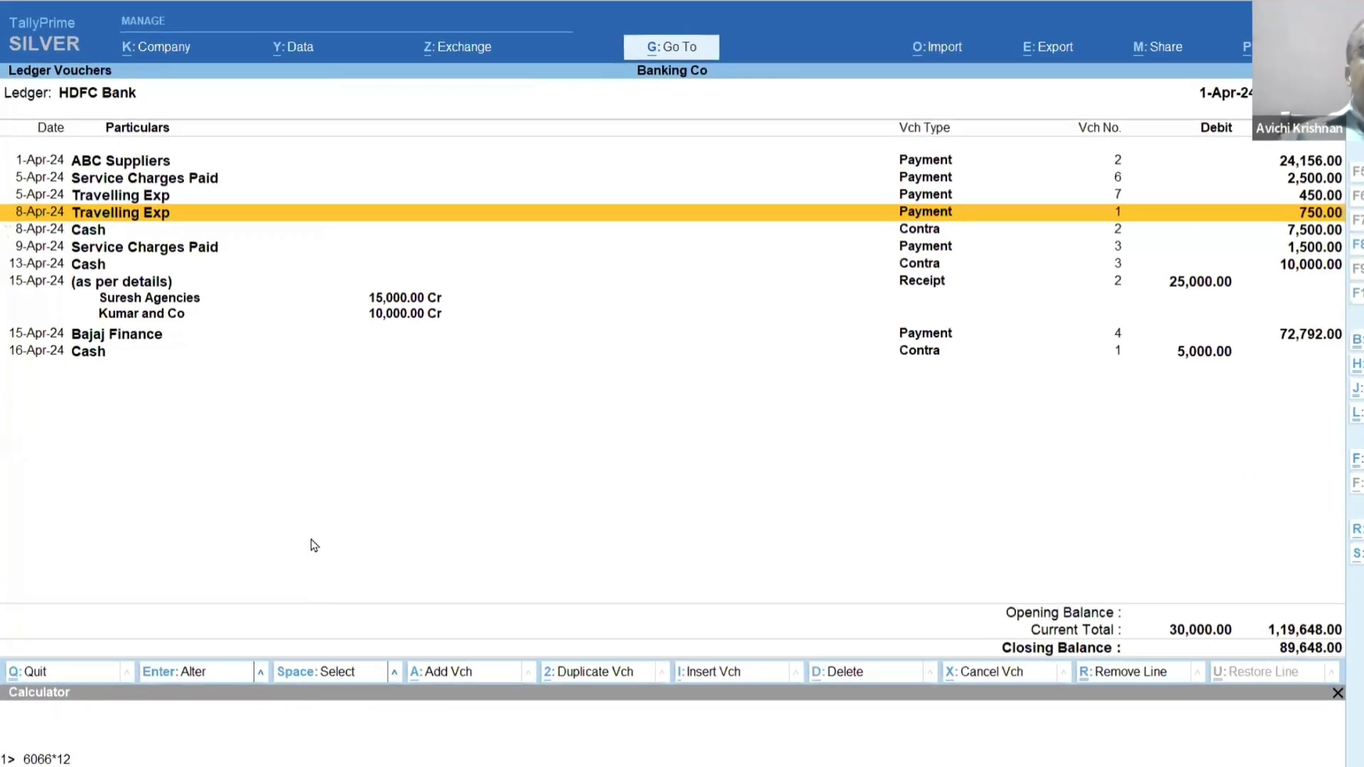
pyautogui.press('Return')
pyautogui.hotkey('ctrl', 'Return')
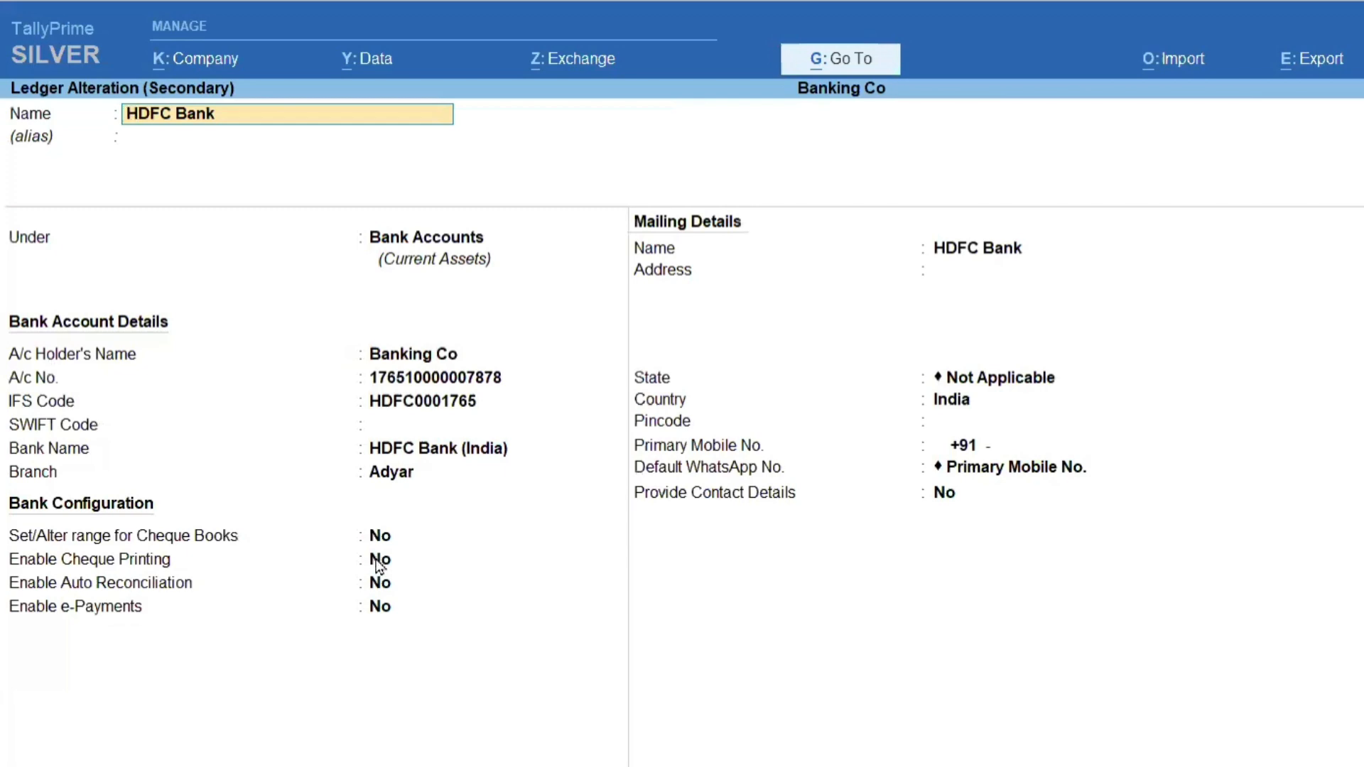
pyautogui.click(334, 495)
pyautogui.write('Y')
pyautogui.press('Return')
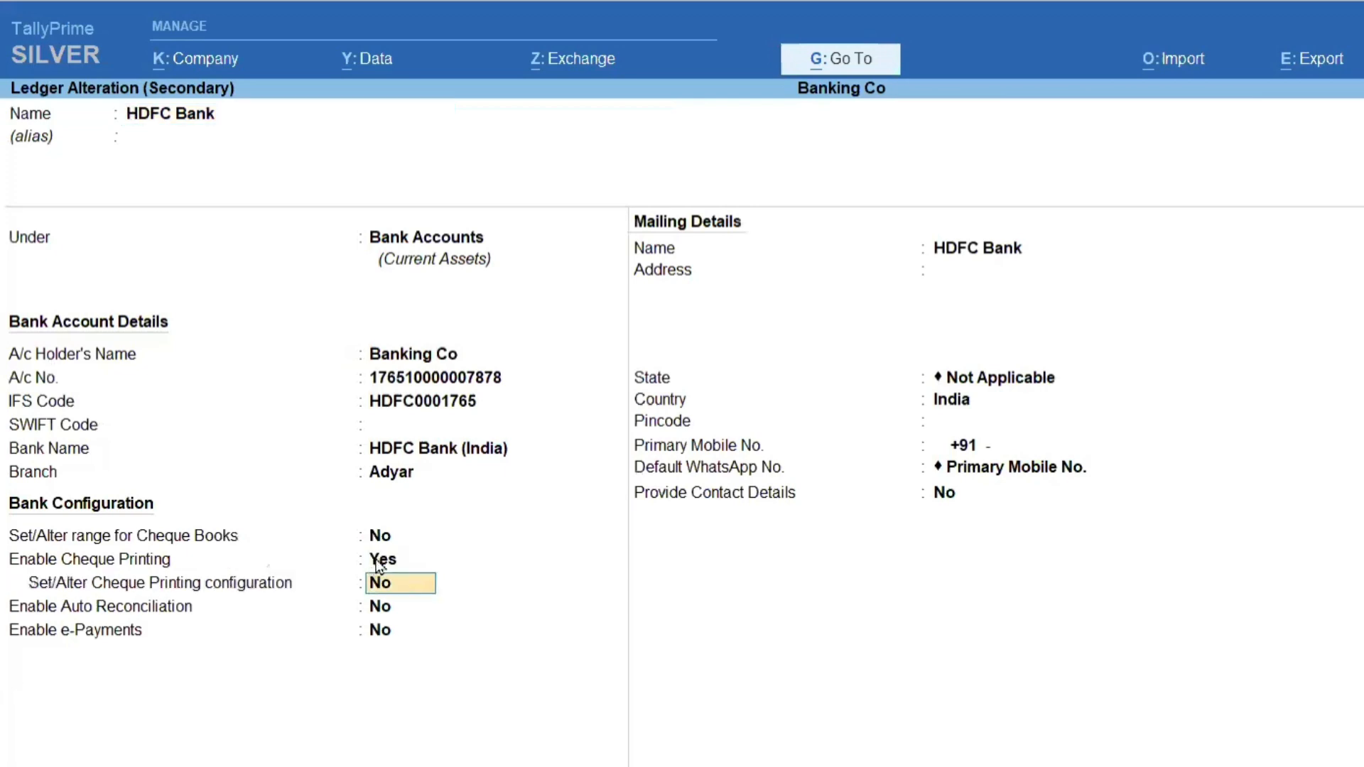
# Turn on Set/Alter Cheque Printing configuration for HDFC Bank and choose CTS Format 7 as the cheque format.
pyautogui.write('Y')
pyautogui.press('Return')
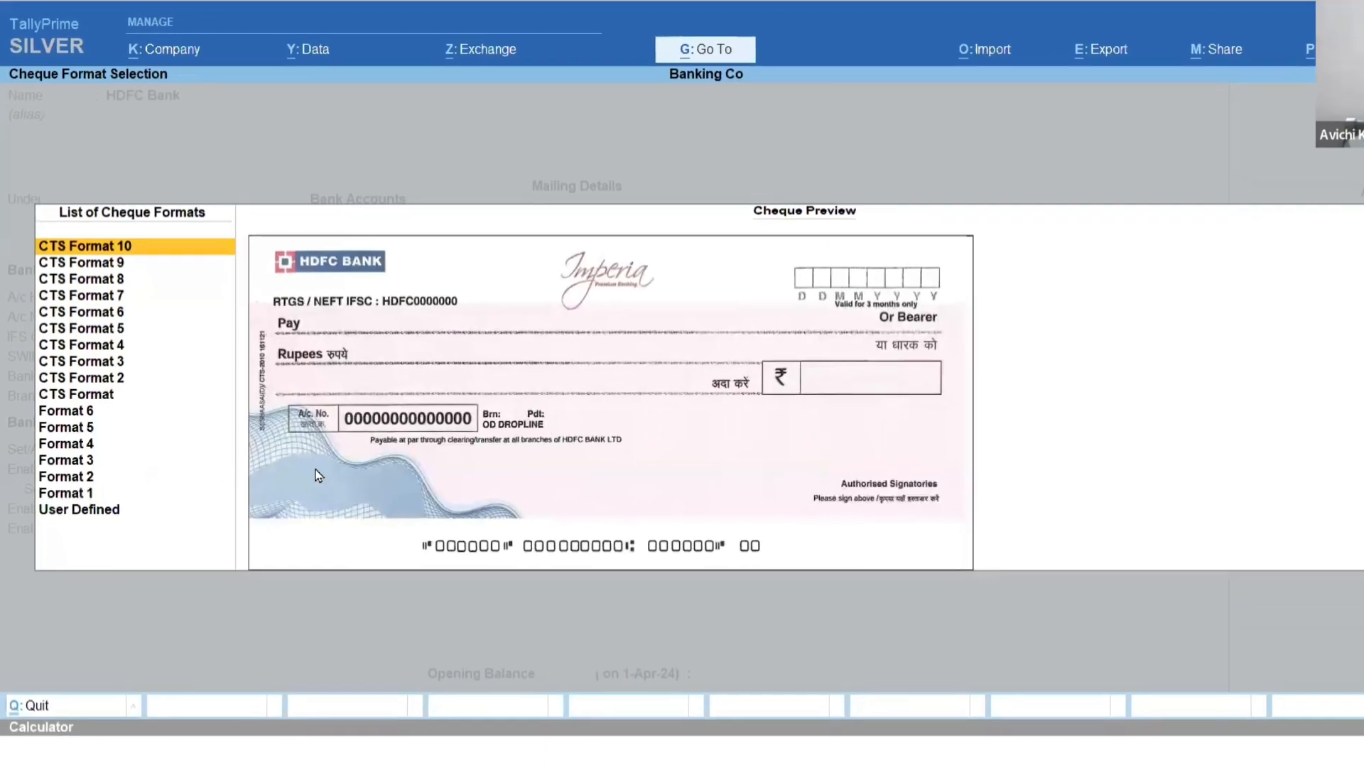
pyautogui.press('Down')
pyautogui.press('Down')
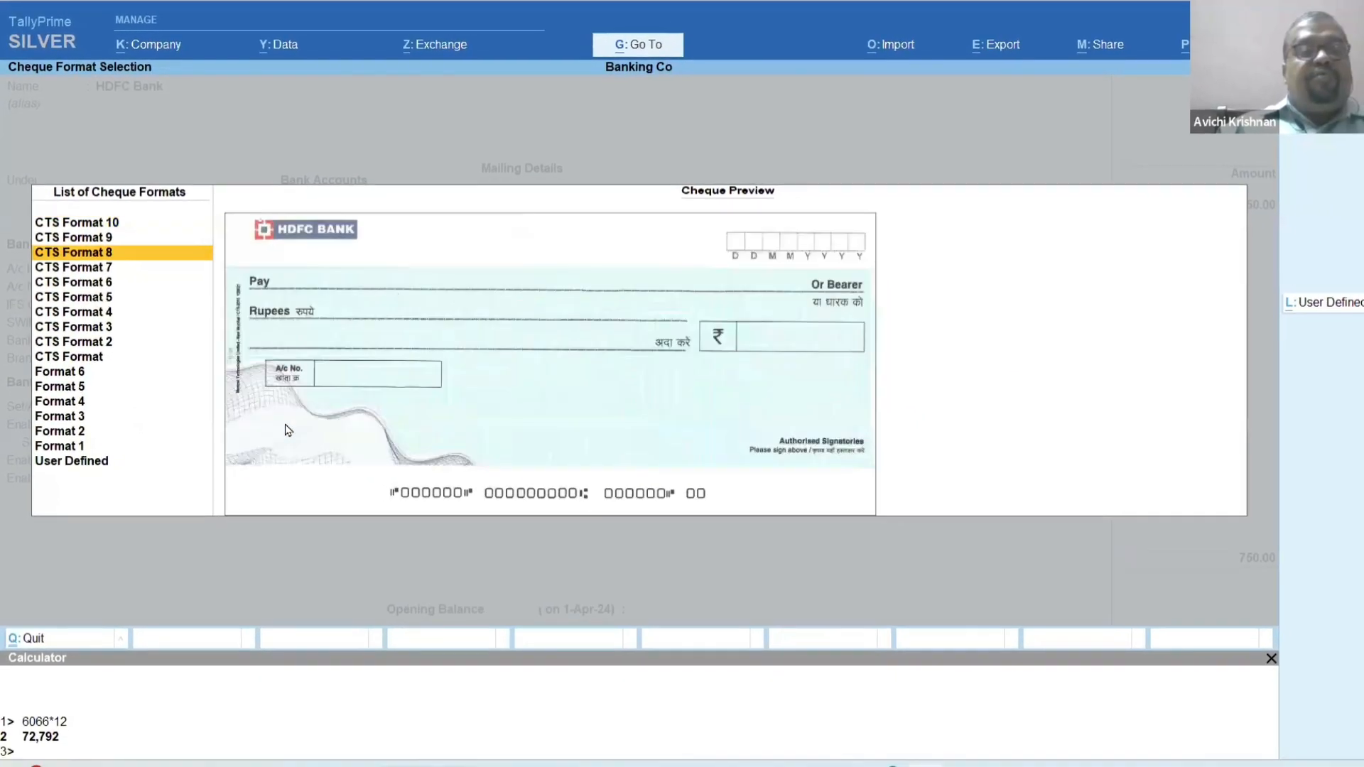
pyautogui.press('Down')
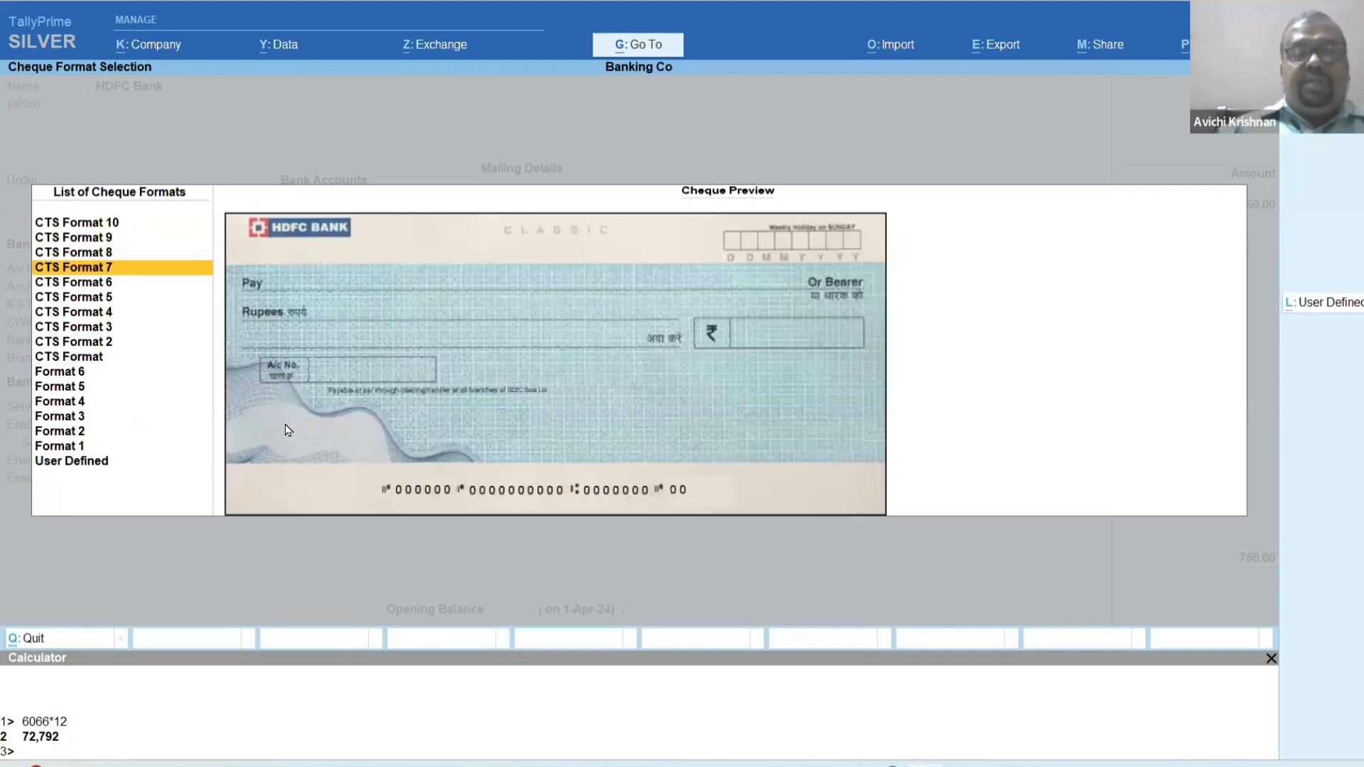
pyautogui.press('Return')
# In the company signatory details, set Print Company Name on Cheque to No and the single signatory's salutation to Partner.
pyautogui.write('Y')
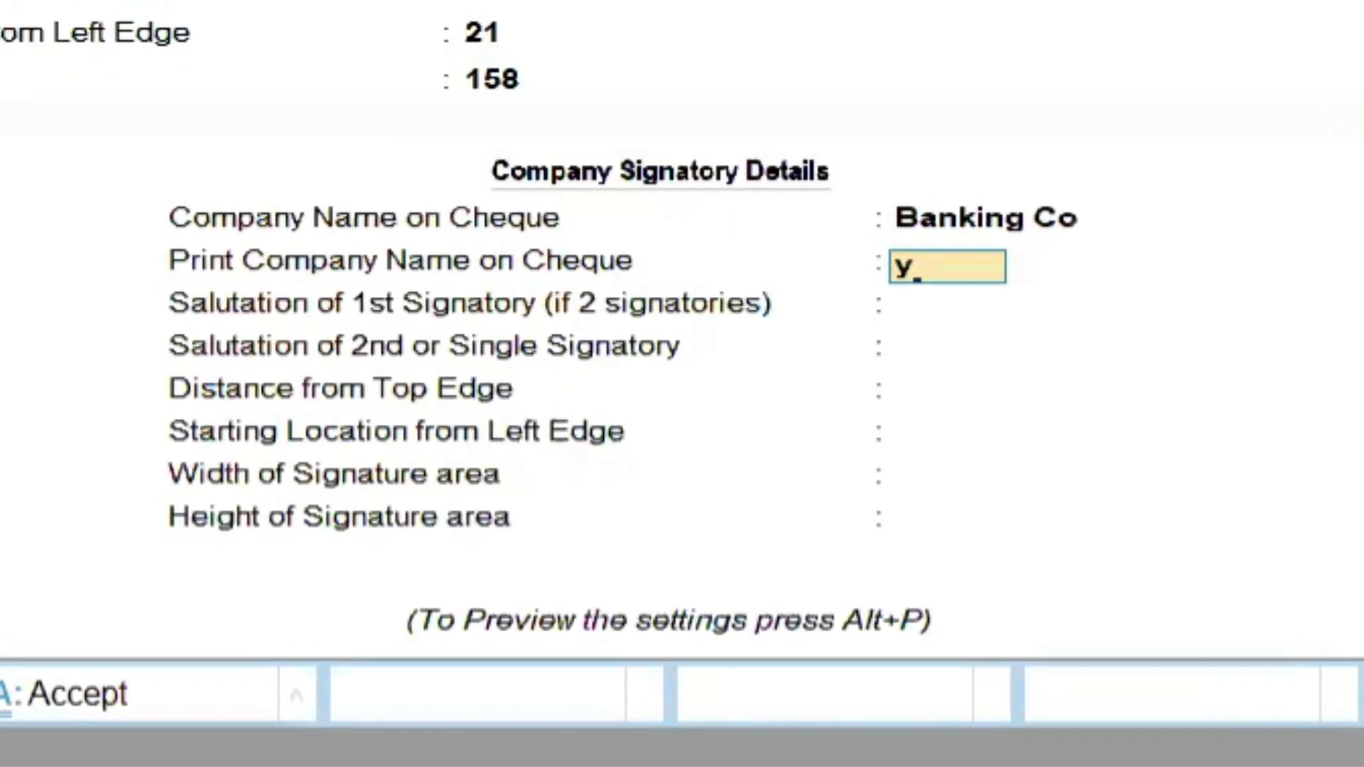
pyautogui.press('Return')
pyautogui.press('Up')
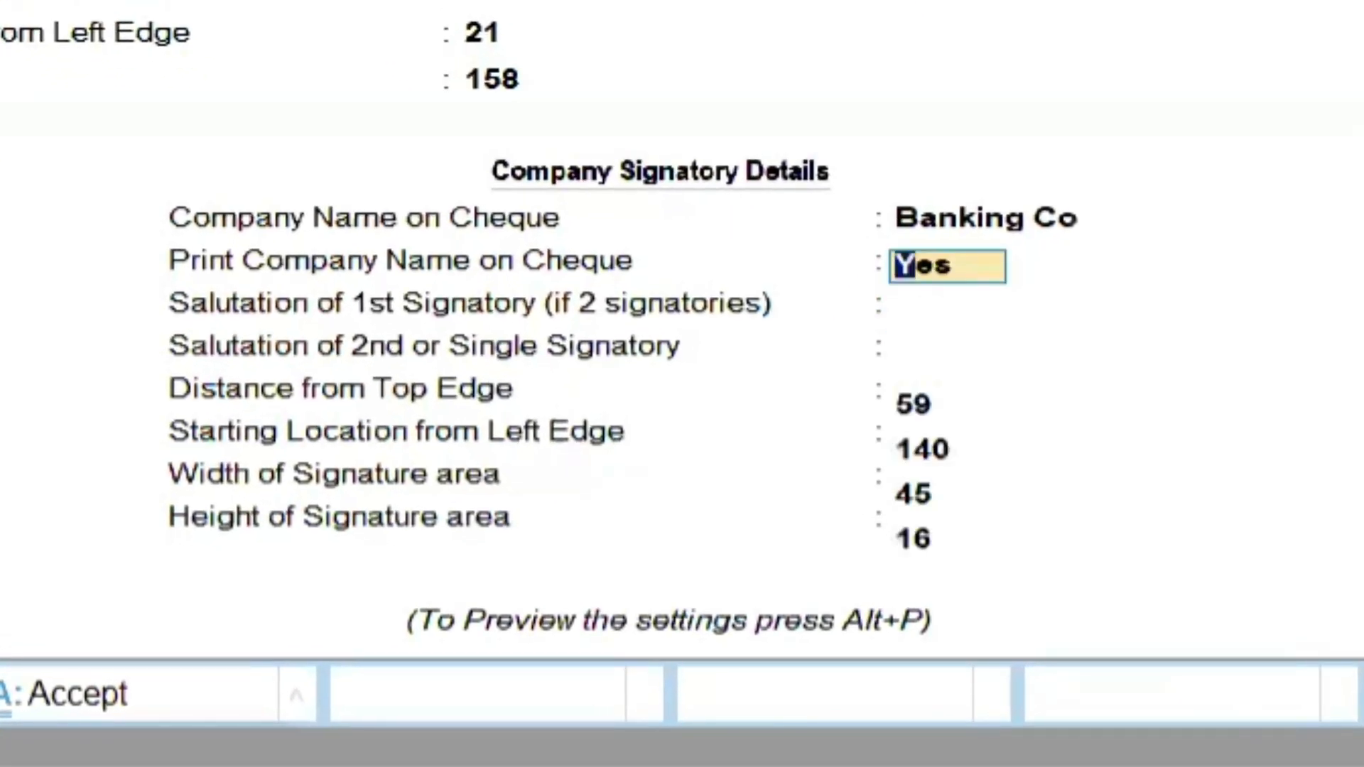
pyautogui.write('N')
pyautogui.press('Return')
pyautogui.press('Return')
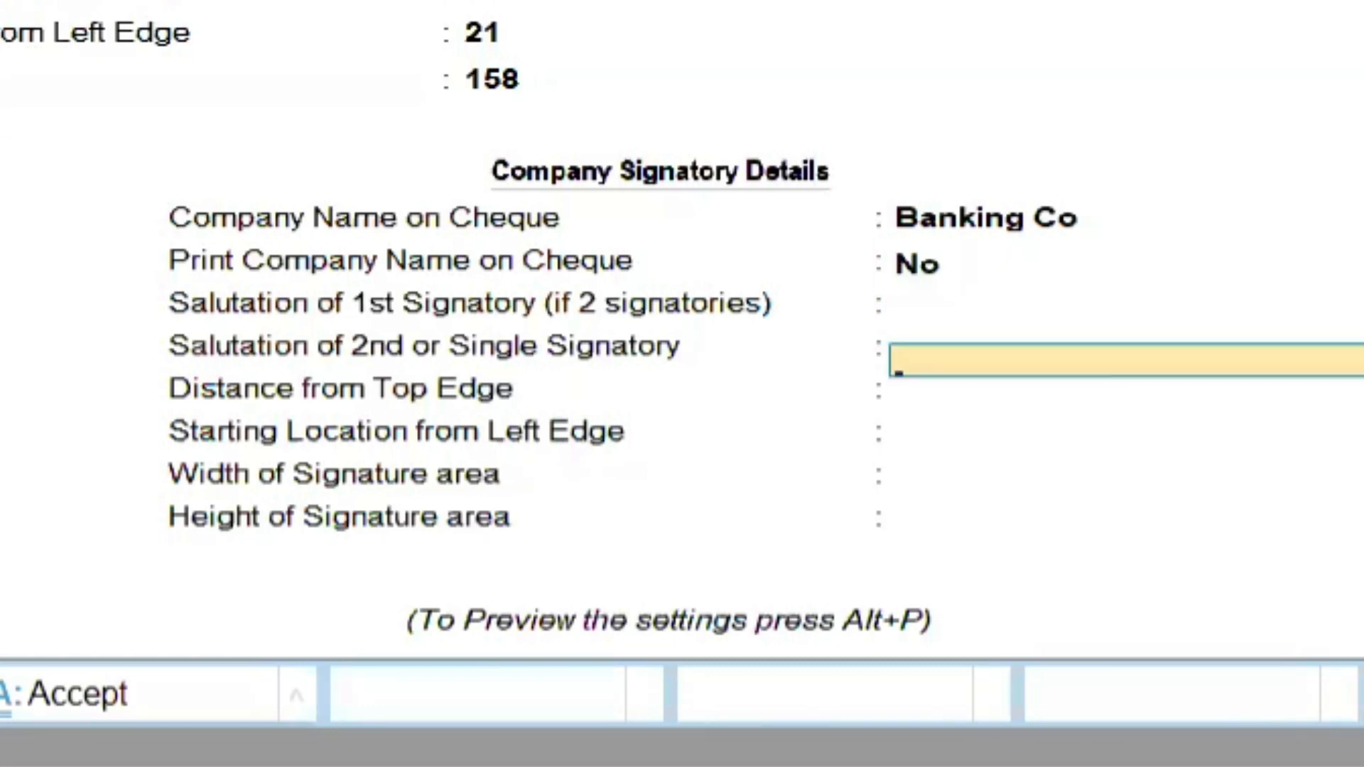
pyautogui.write('Partner')
pyautogui.press('Return')
pyautogui.press('Return')
pyautogui.press('Return')
pyautogui.press('Return')
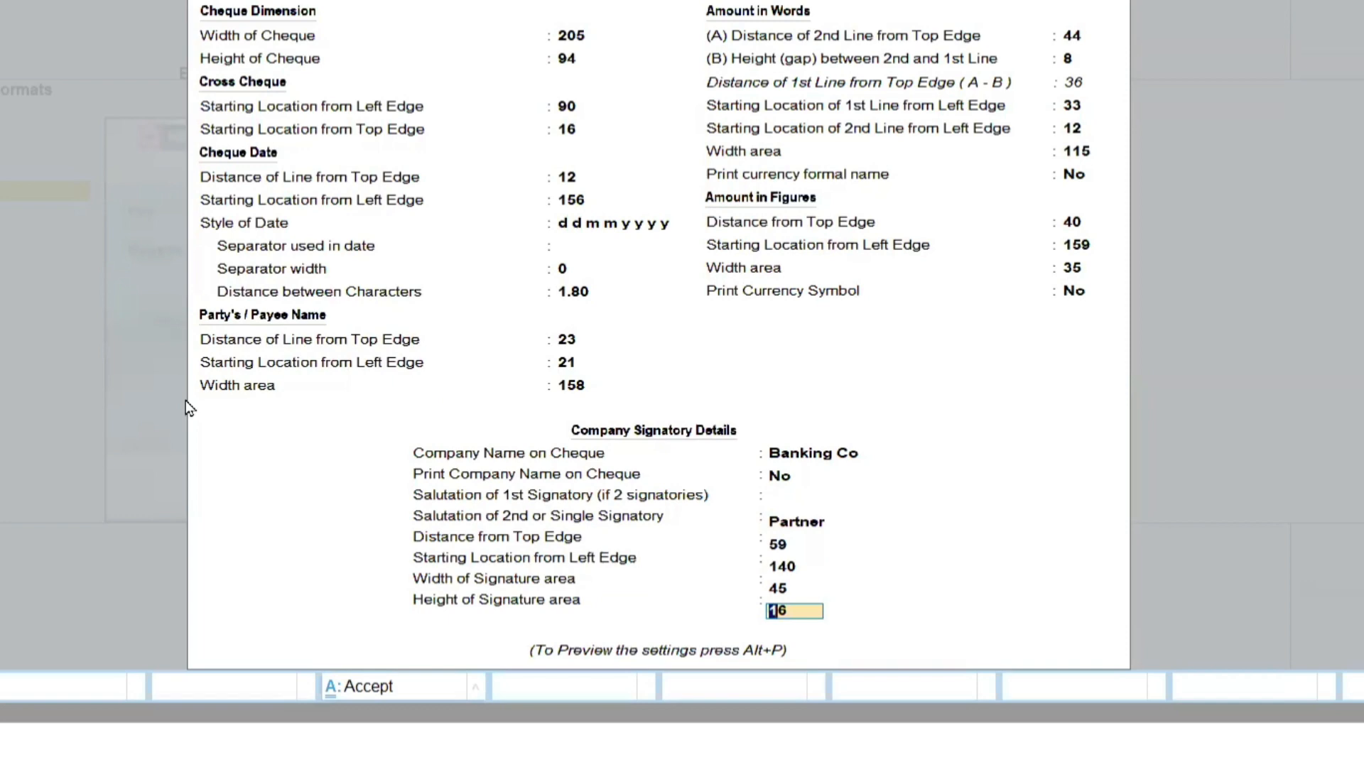
# Bring up the sample cheque print dialog, close it, and save the cheque printing configuration and the HDFC Bank ledger.
pyautogui.hotkey('alt', 'p')
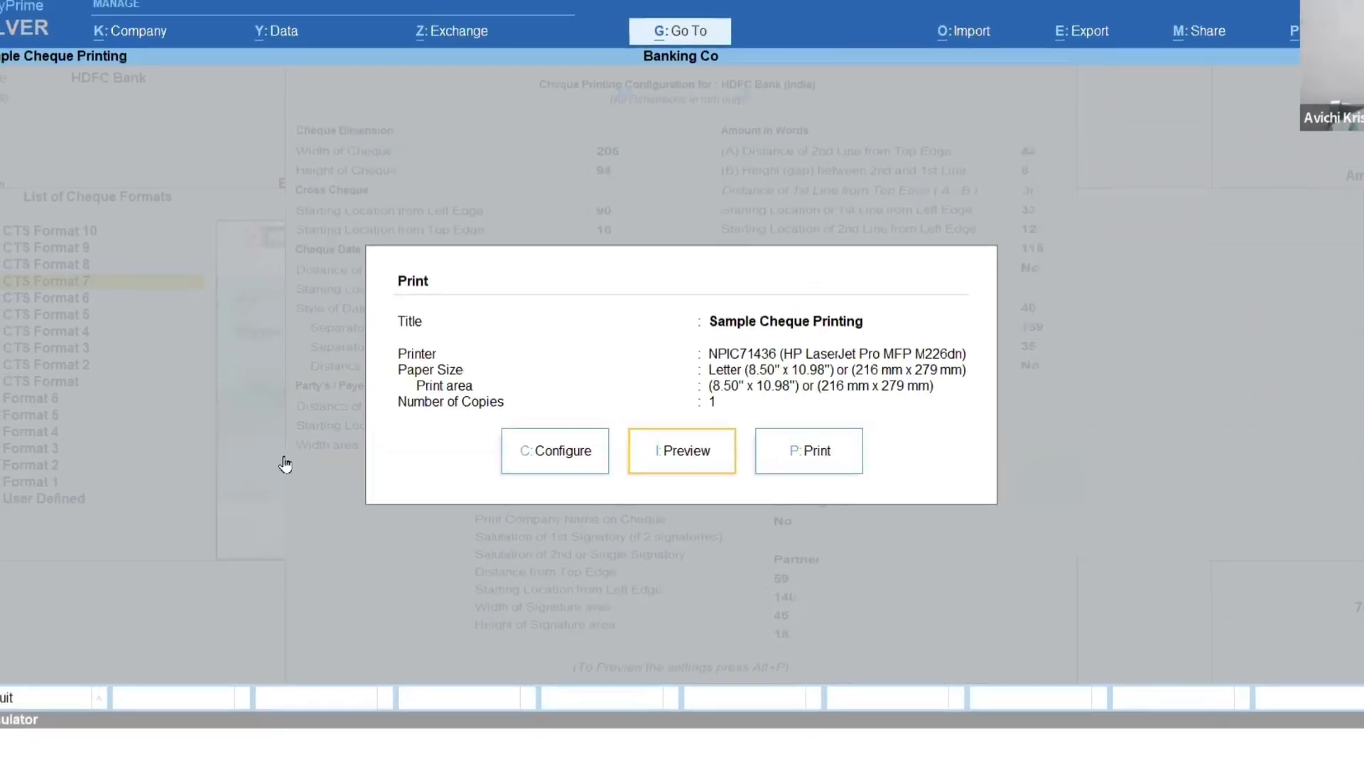
pyautogui.press('Escape')
pyautogui.hotkey('ctrl', 'a')
pyautogui.hotkey('ctrl', 'a')
# Go through the Travelling Exp voucher and its bank allocation keeping the existing entries, and accept it to bring up cheque printing.
pyautogui.press('Return')
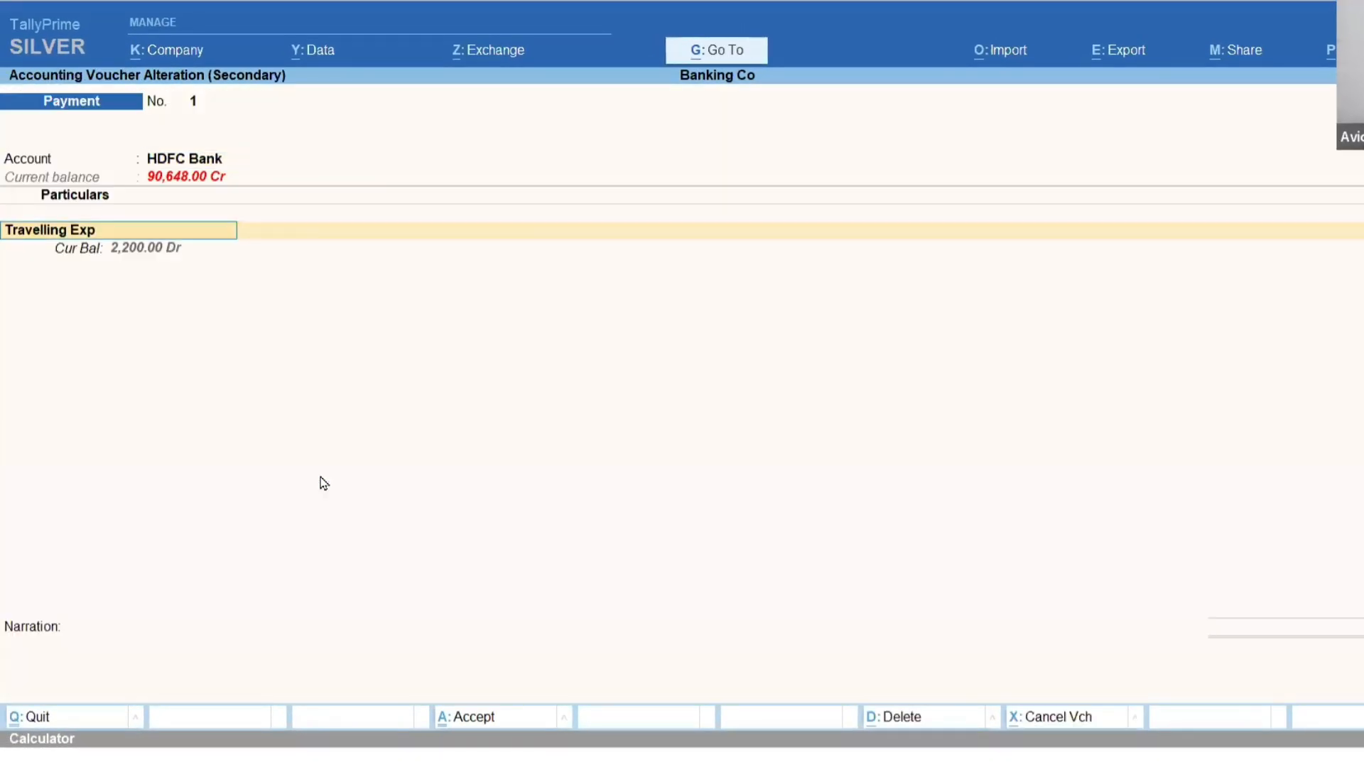
pyautogui.press('Return')
pyautogui.press('Return')
pyautogui.press('Return')
pyautogui.press('Return')
pyautogui.press('Return')
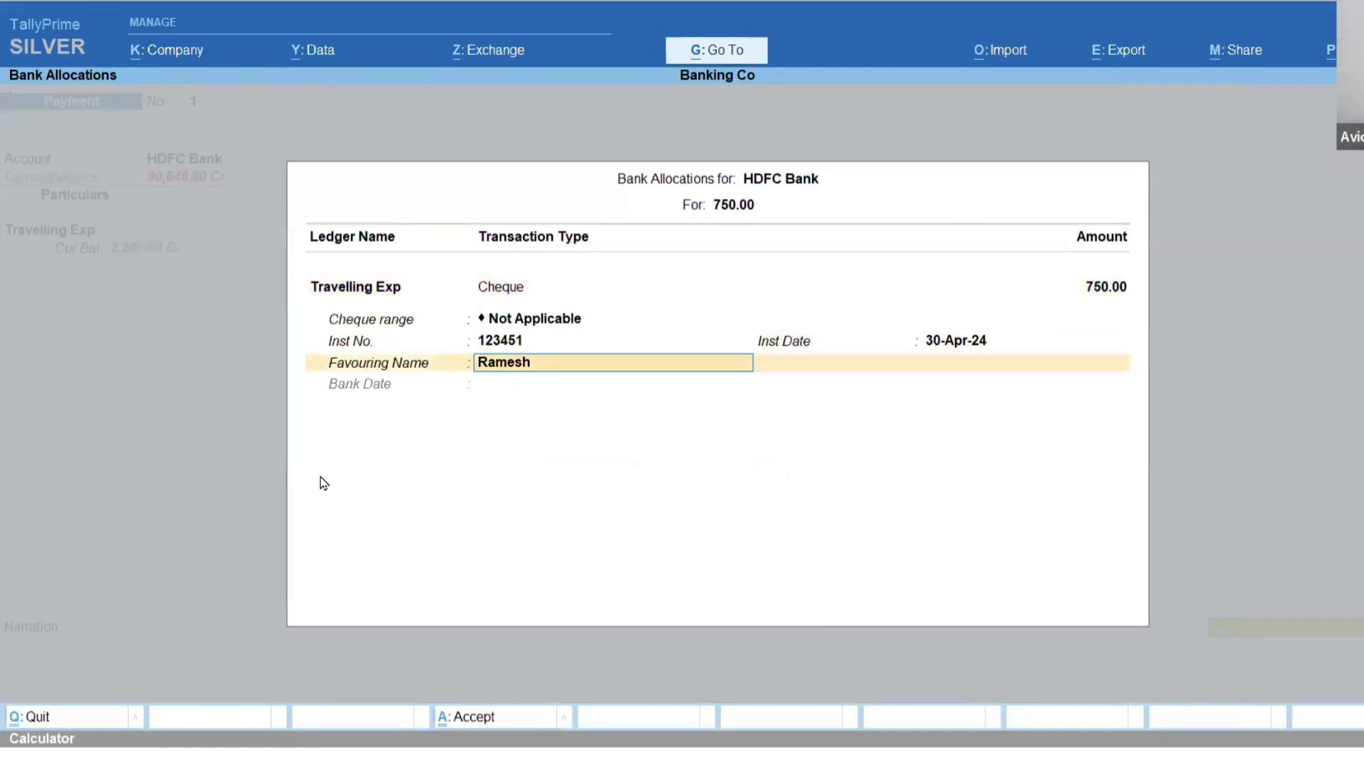
pyautogui.press('Return')
pyautogui.press('Return')
pyautogui.press('Return')
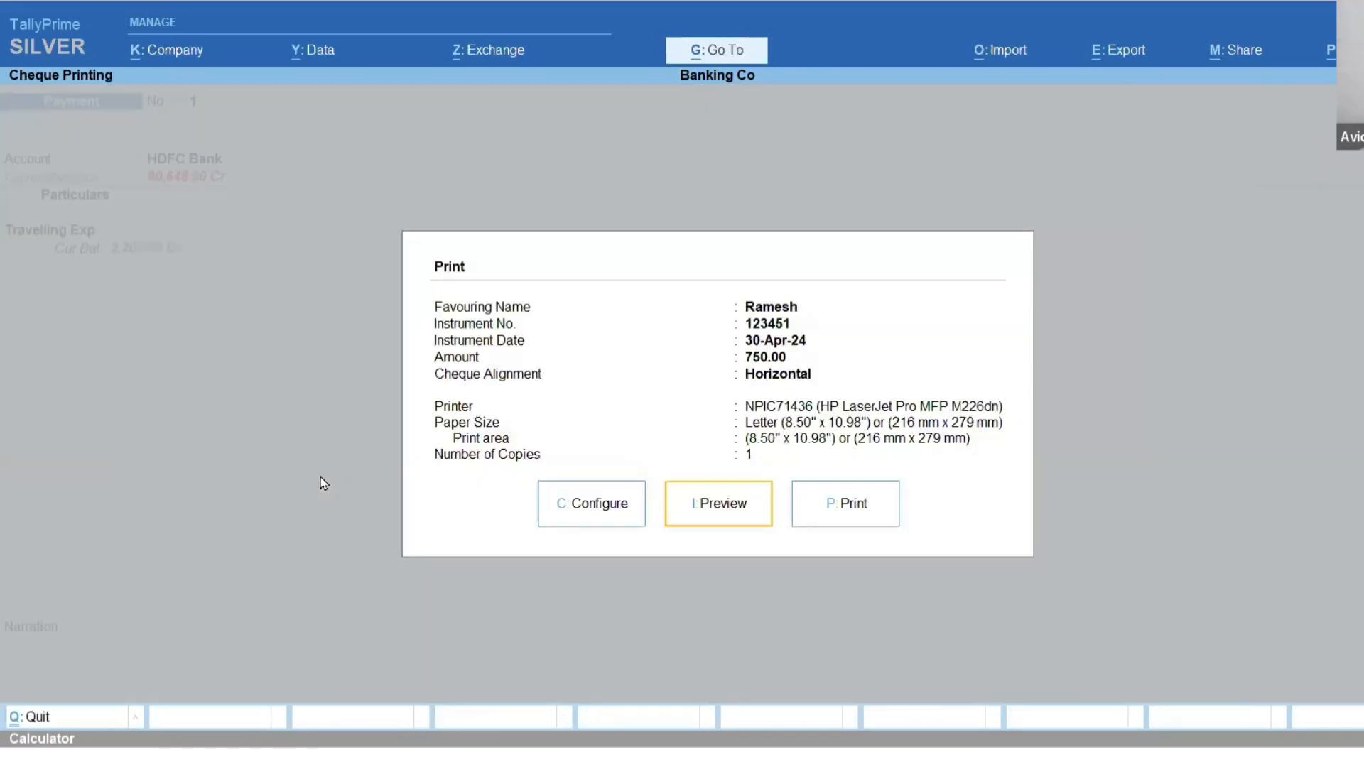
# Preview the 750.00 cheque in horizontal alignment, examine it enlarged and as a full page, and close the preview.
pyautogui.click(725, 515)
pyautogui.click(729, 520)
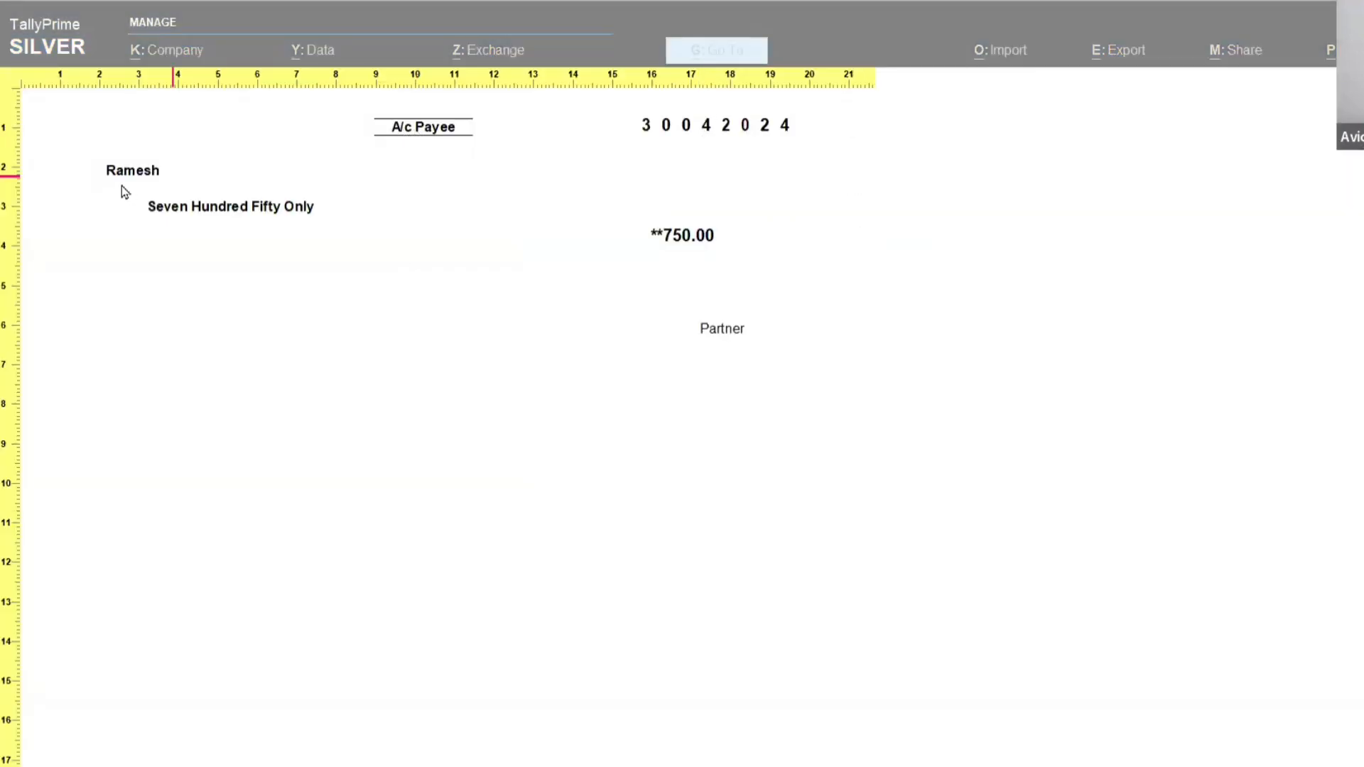
pyautogui.click(699, 371)
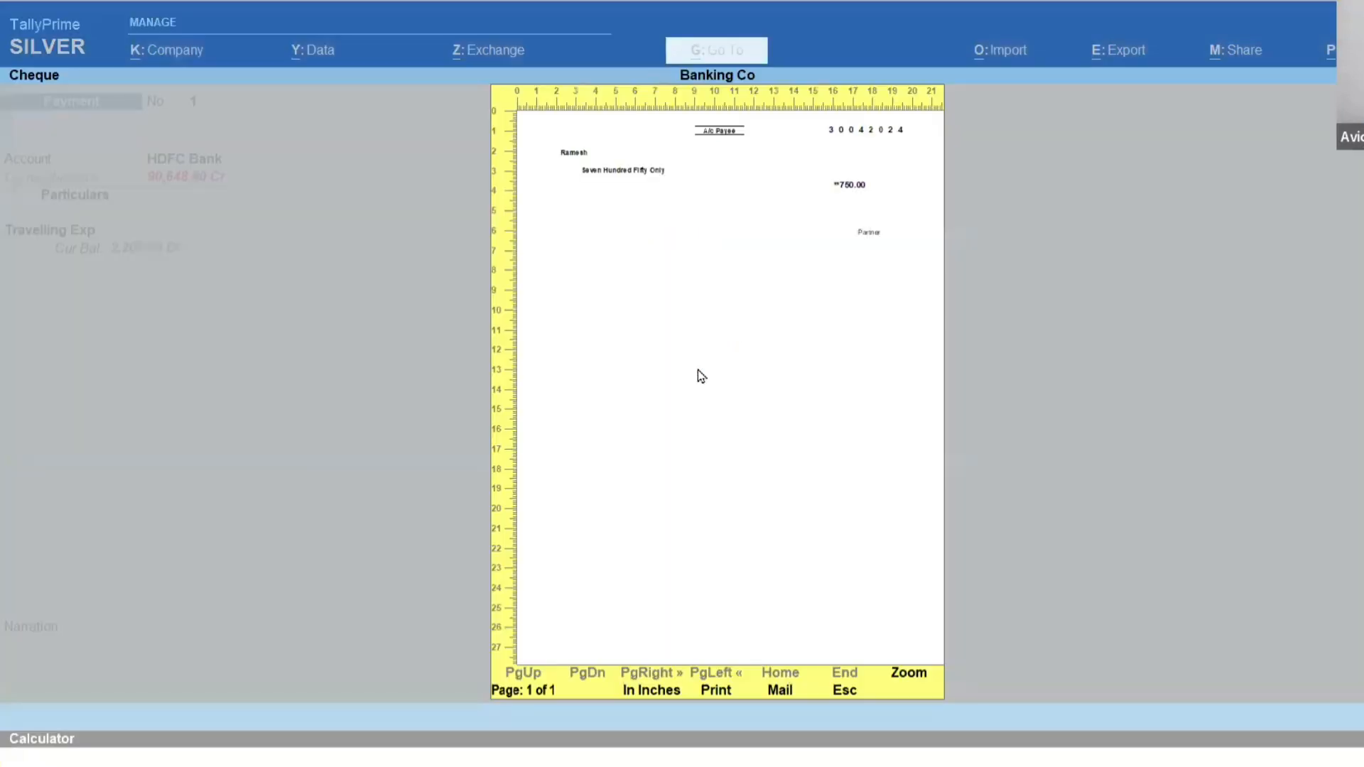
pyautogui.press('Escape')
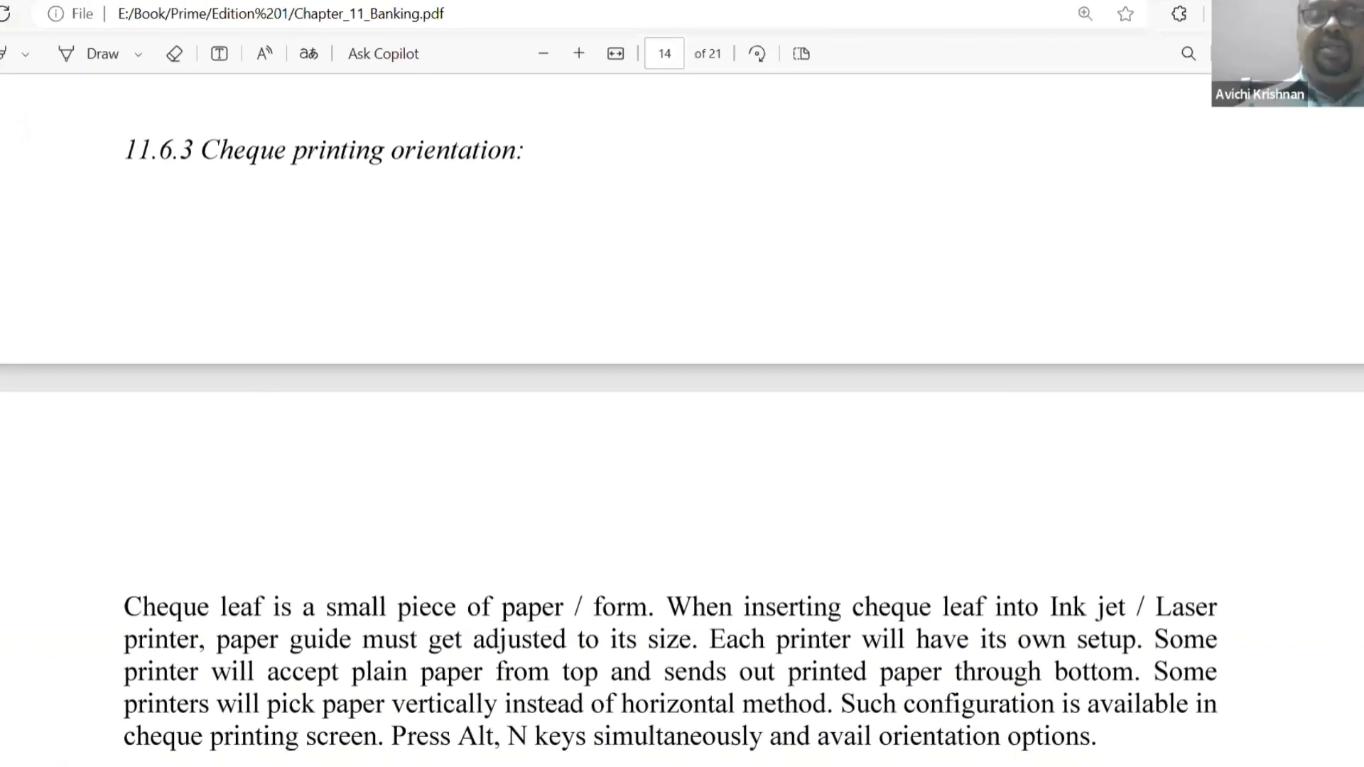
# Check the cheque orientation notes in the Banking chapter PDF and set the cheque alignment to Vertical - Centre in TallyPrime's print configuration.
pyautogui.scroll(5, 1106, 519)
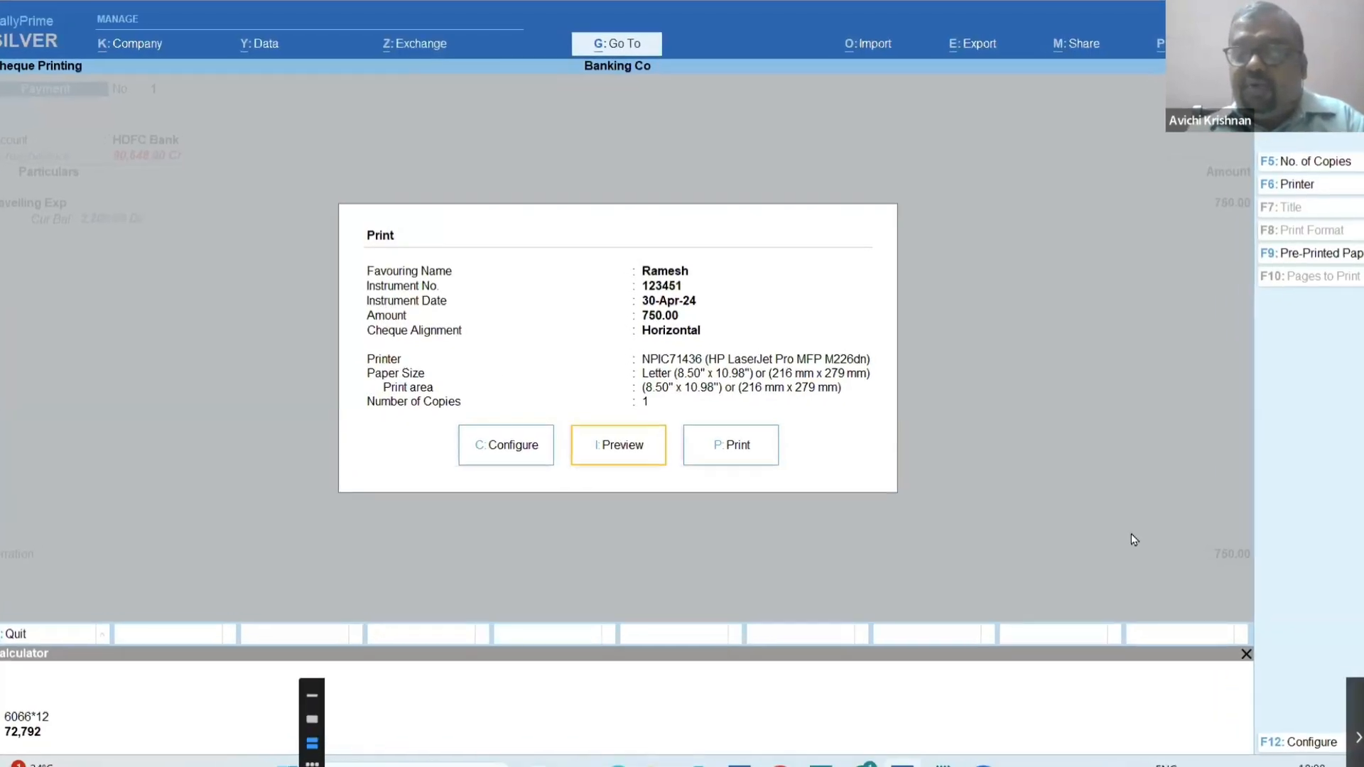
pyautogui.press('c')
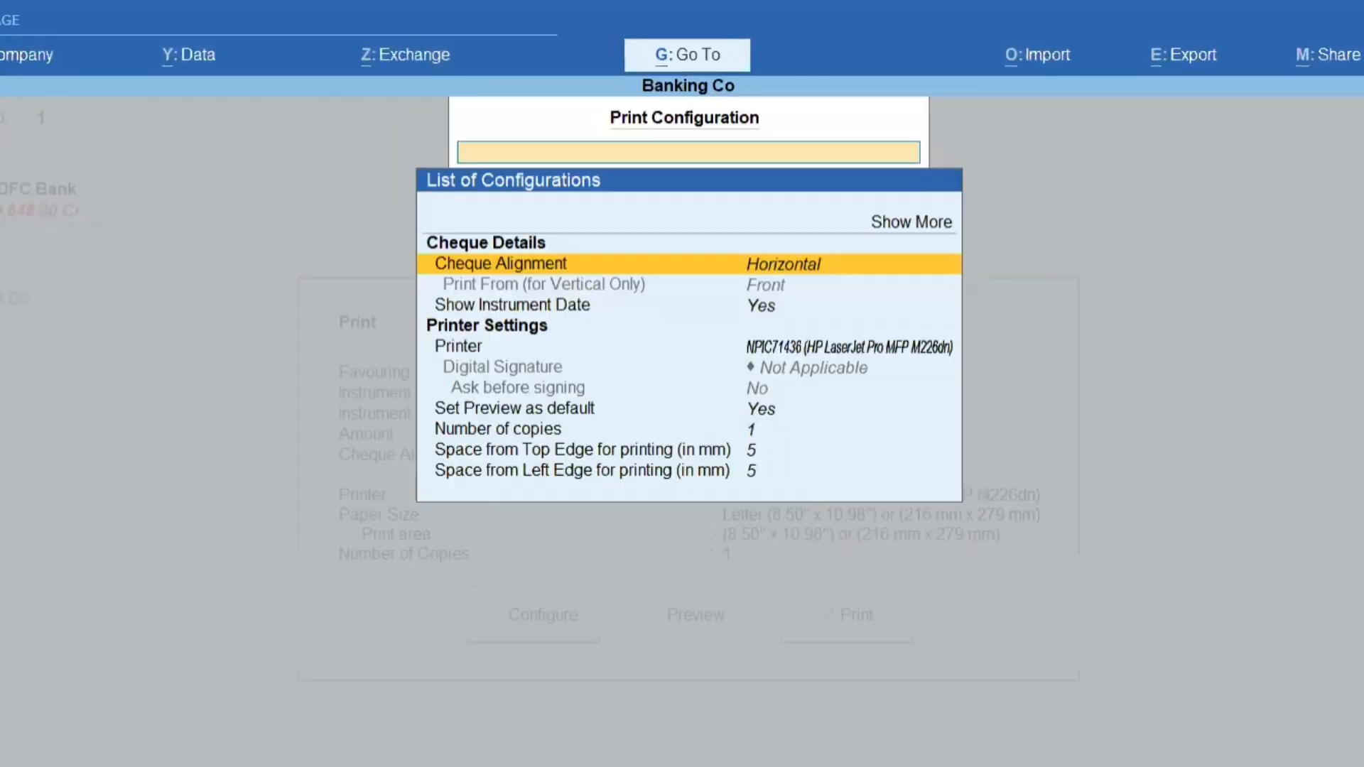
pyautogui.press('Return')
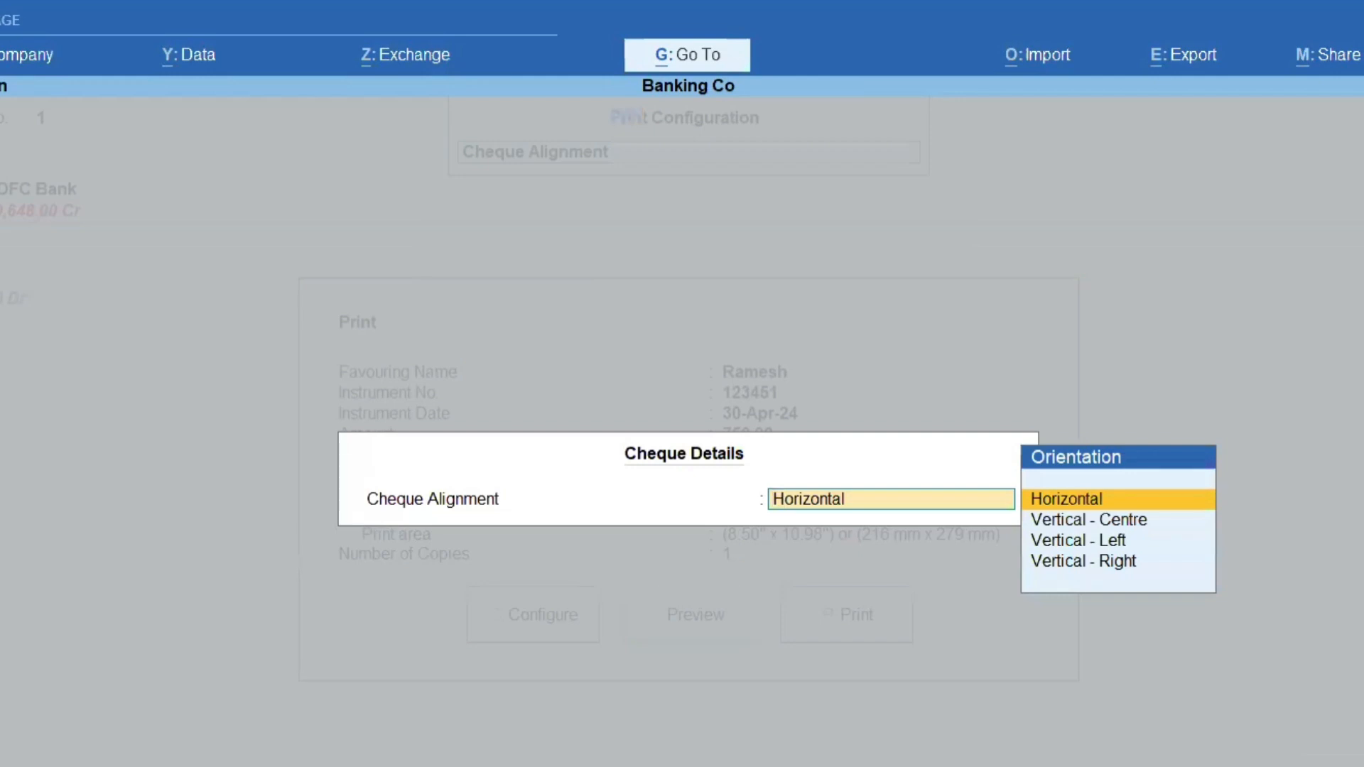
pyautogui.press('Down')
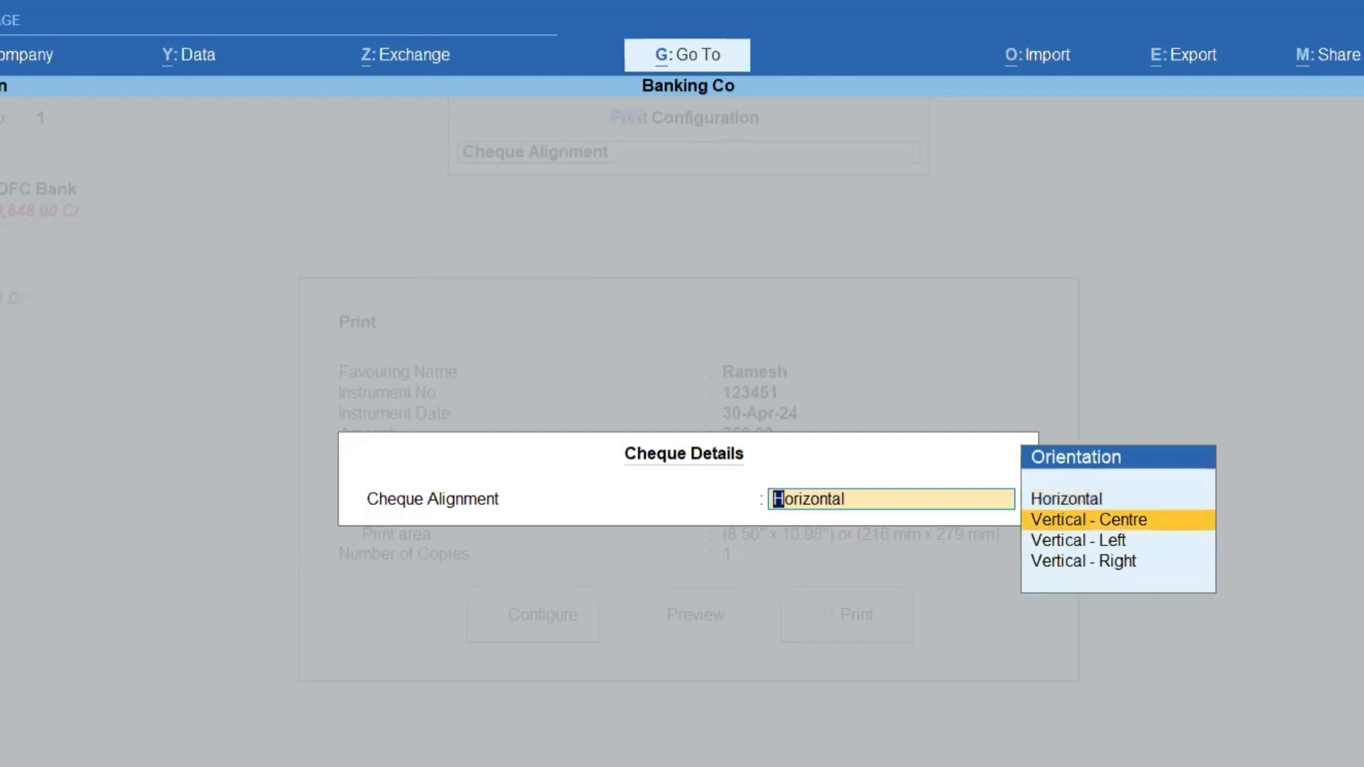
pyautogui.press('Return')
pyautogui.press('ctrl')
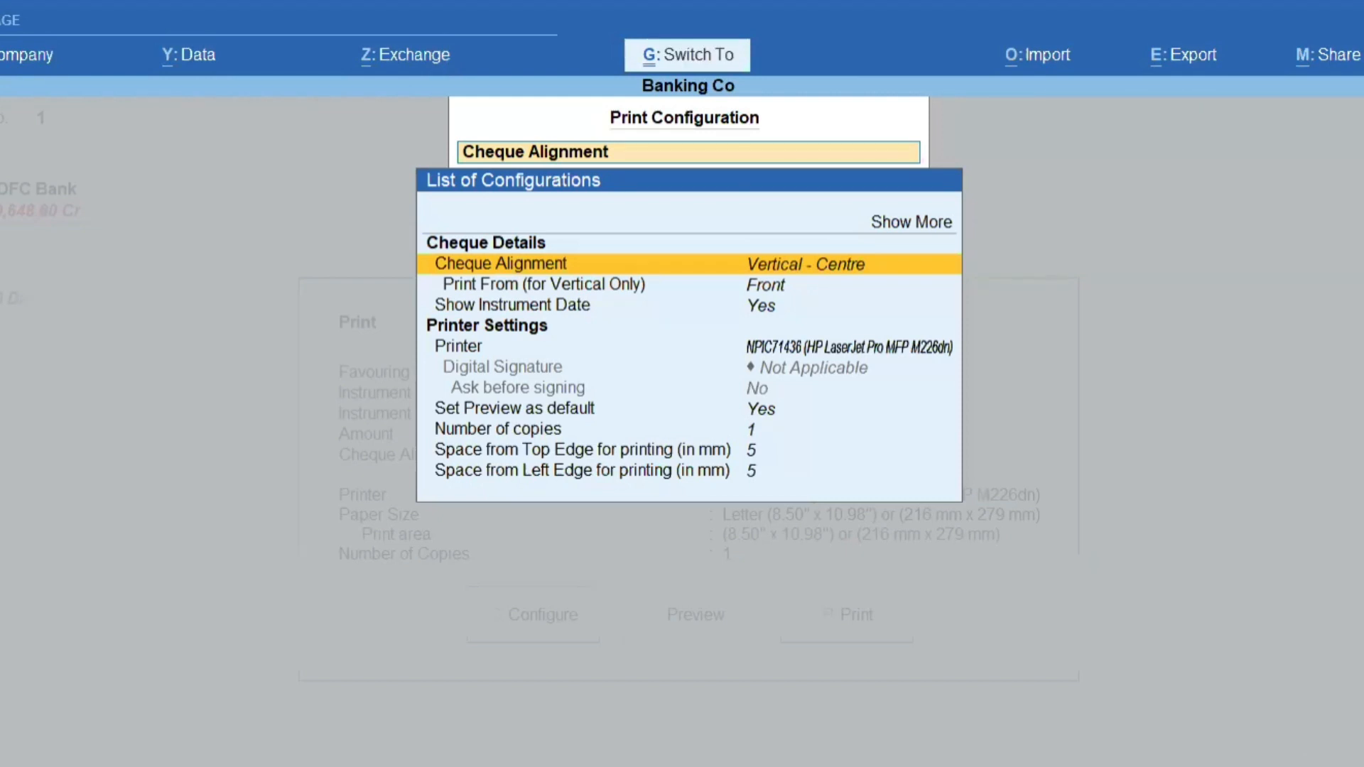
pyautogui.hotkey('ctrl', 'a')
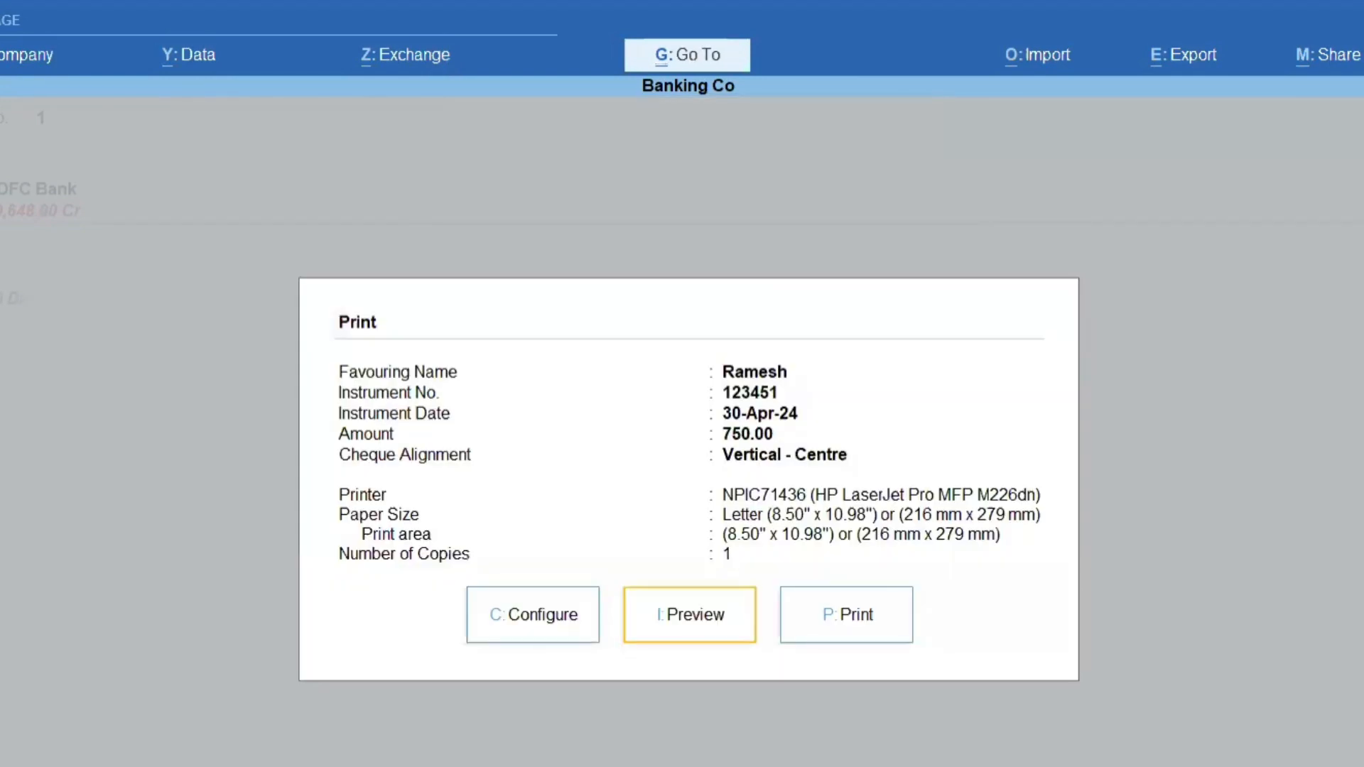
# Preview the cheque with the Vertical - Centre alignment, enlarge it to check the layout, and return to the print dialog.
pyautogui.press('i')
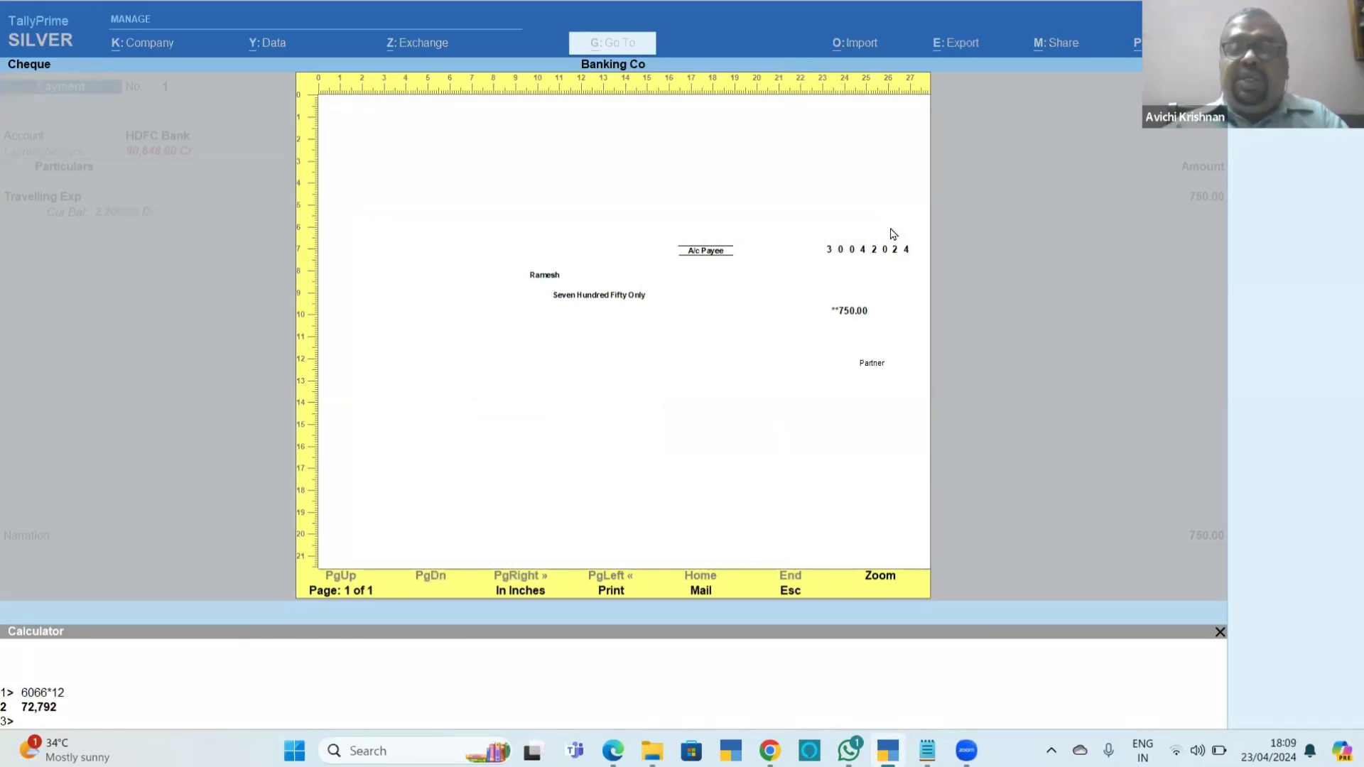
pyautogui.click(872, 580)
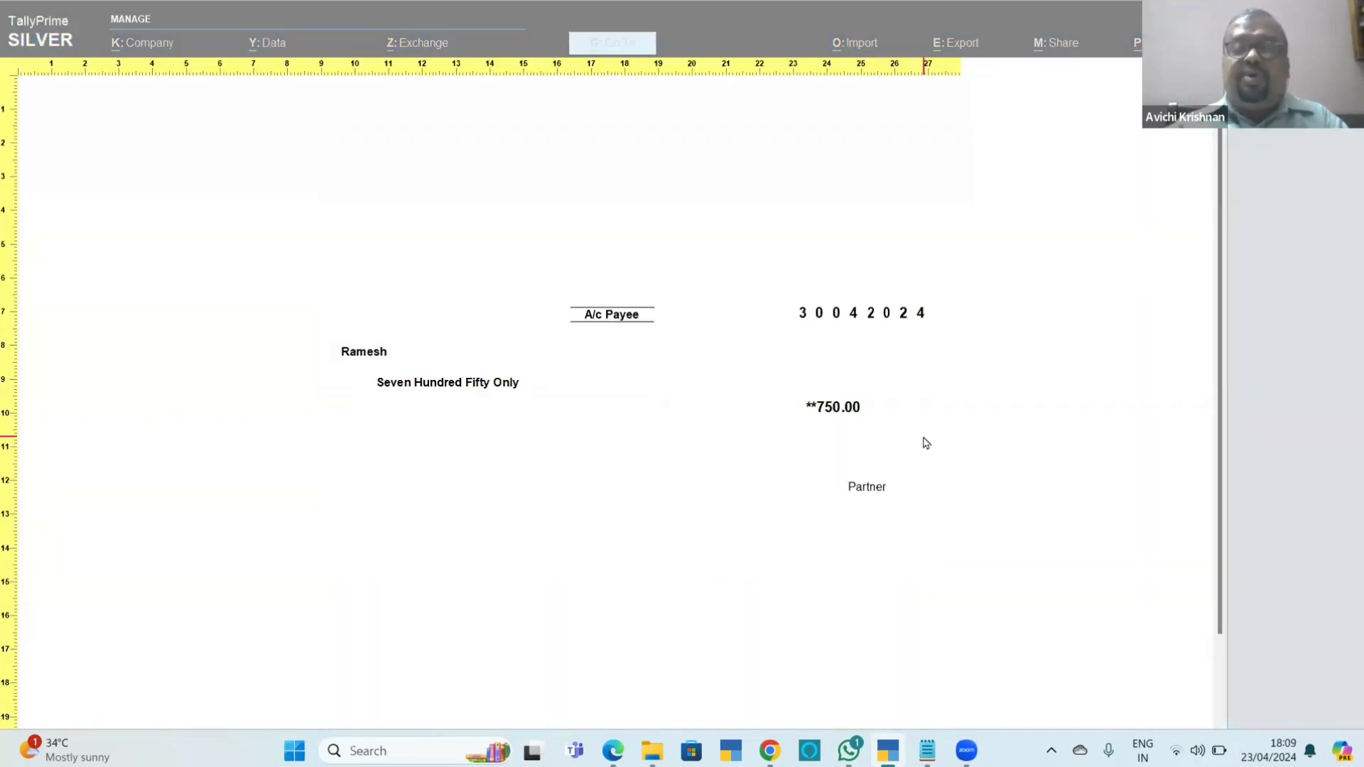
pyautogui.press('Escape')
pyautogui.press('Escape')
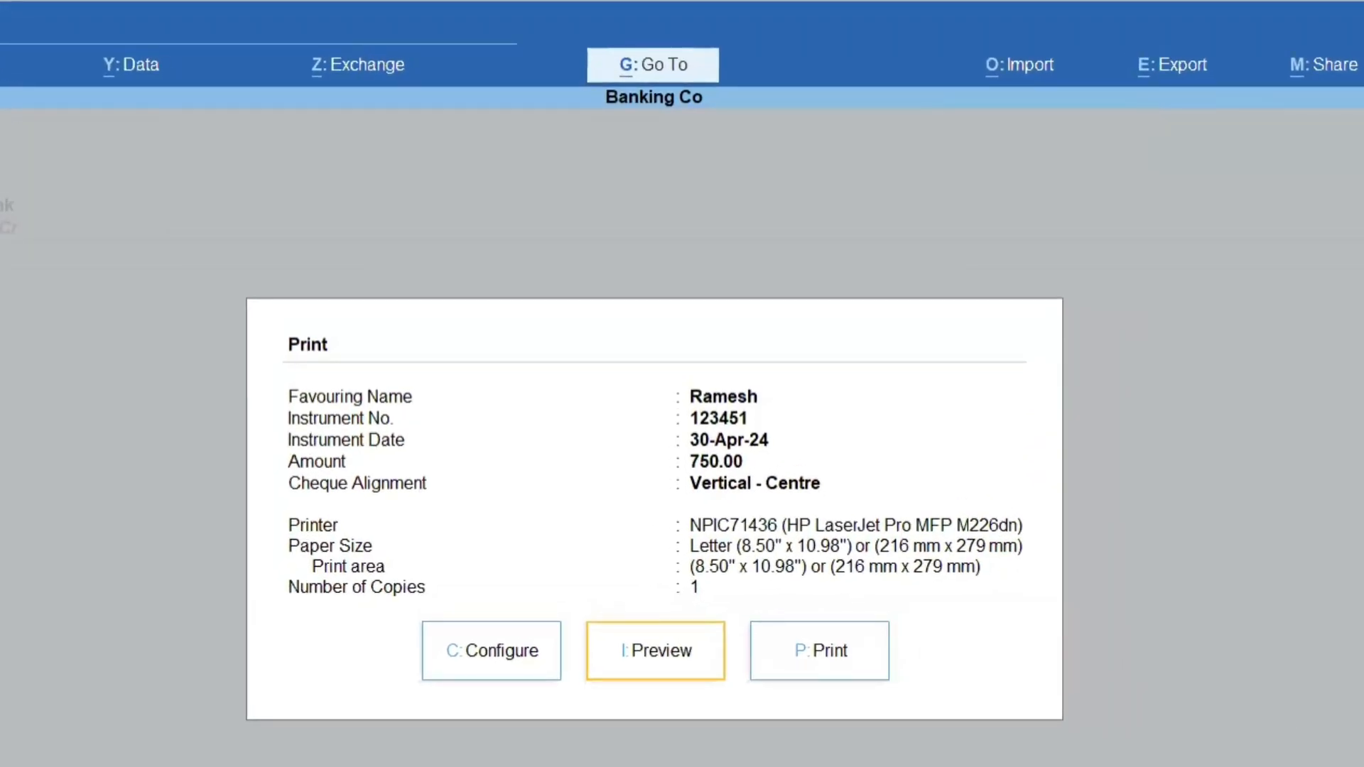
# Set Print From (for Vertical Only) to Rear in the cheque print configuration.
pyautogui.press('c')
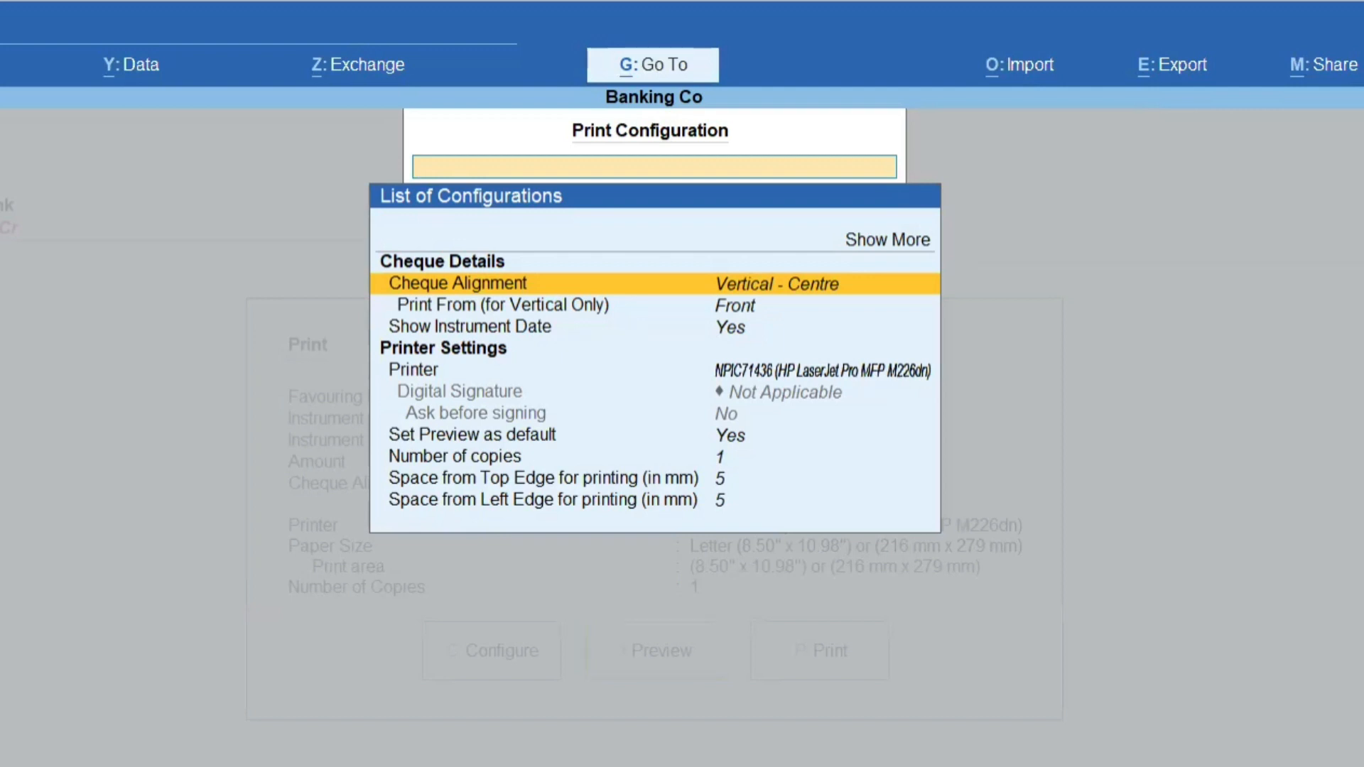
pyautogui.press('Down')
pyautogui.press('Return')
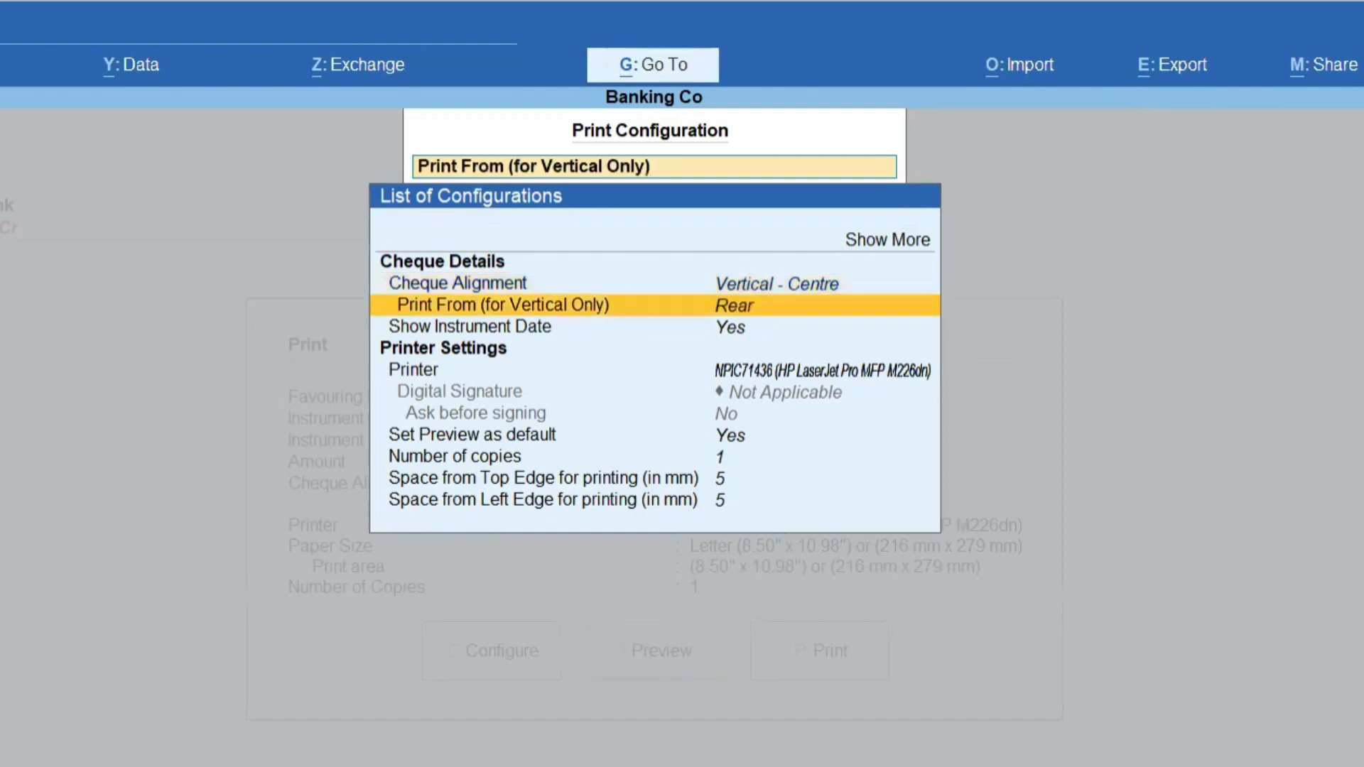
pyautogui.hotkey('ctrl', 'a')
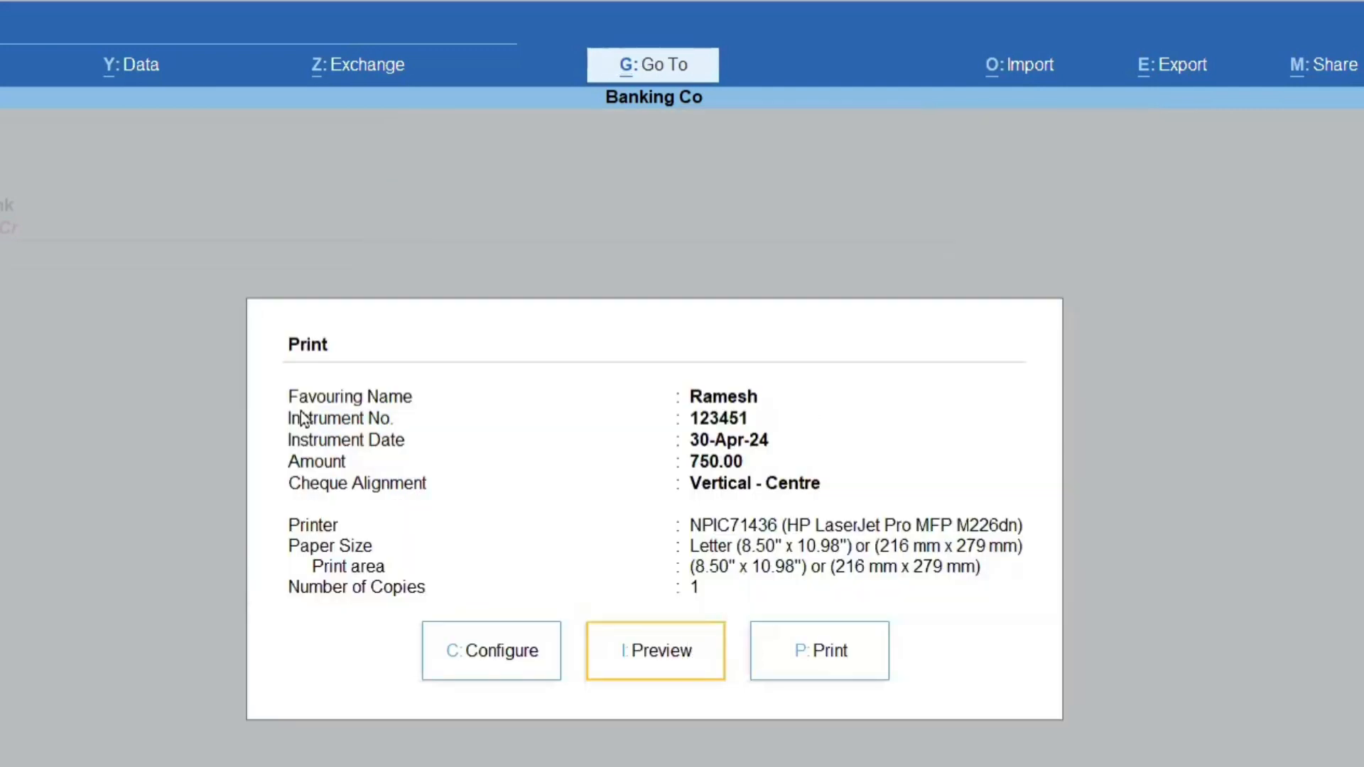
# Preview the cheque with rear printing and leave cheque printing for the HDFC Bank ledger vouchers.
pyautogui.press('i')
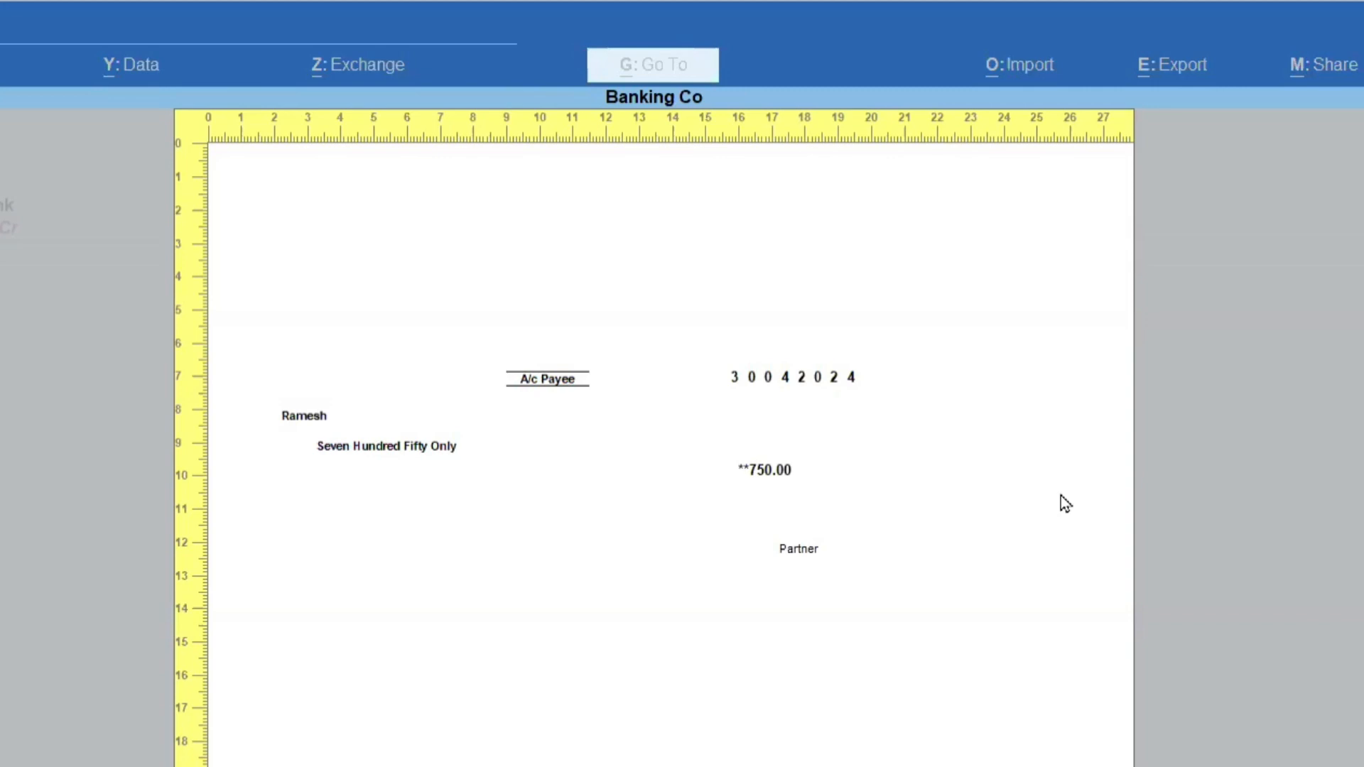
pyautogui.press('Escape')
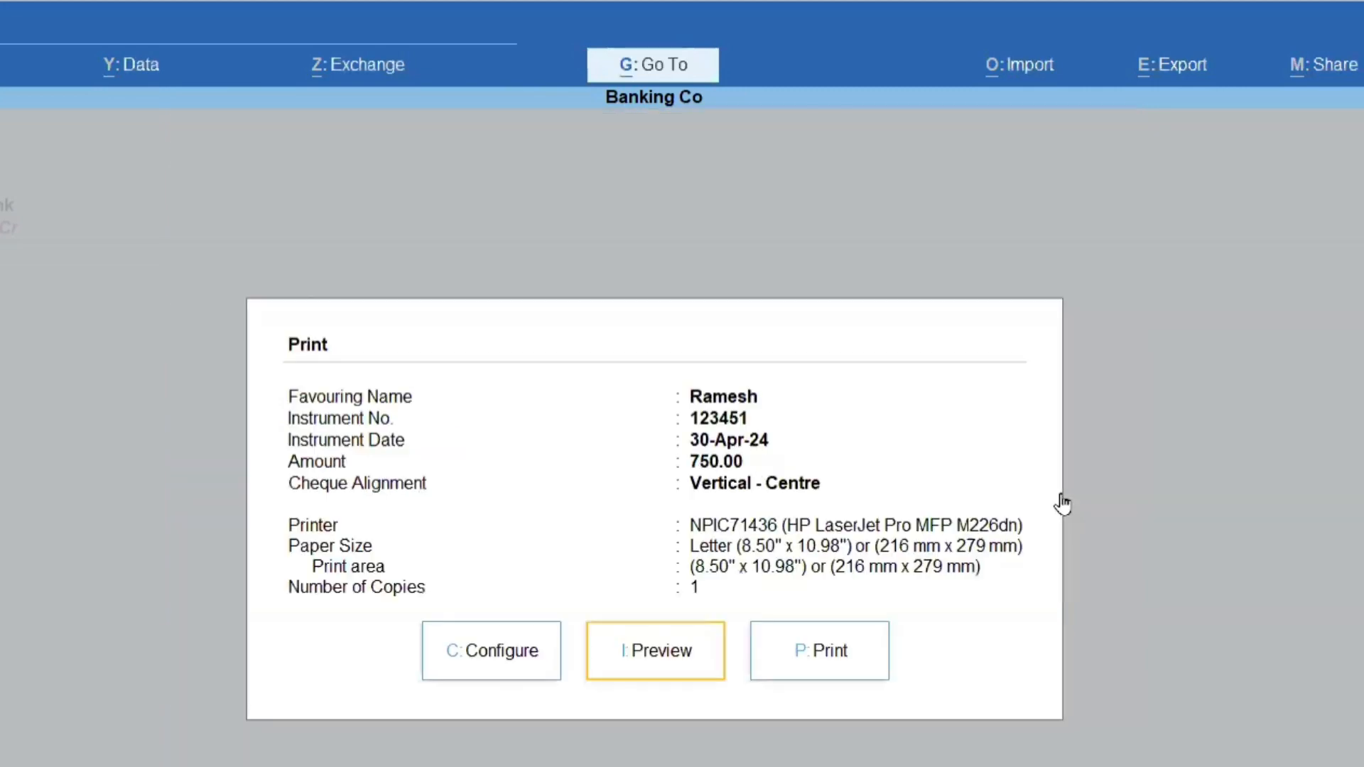
pyautogui.press('Escape')
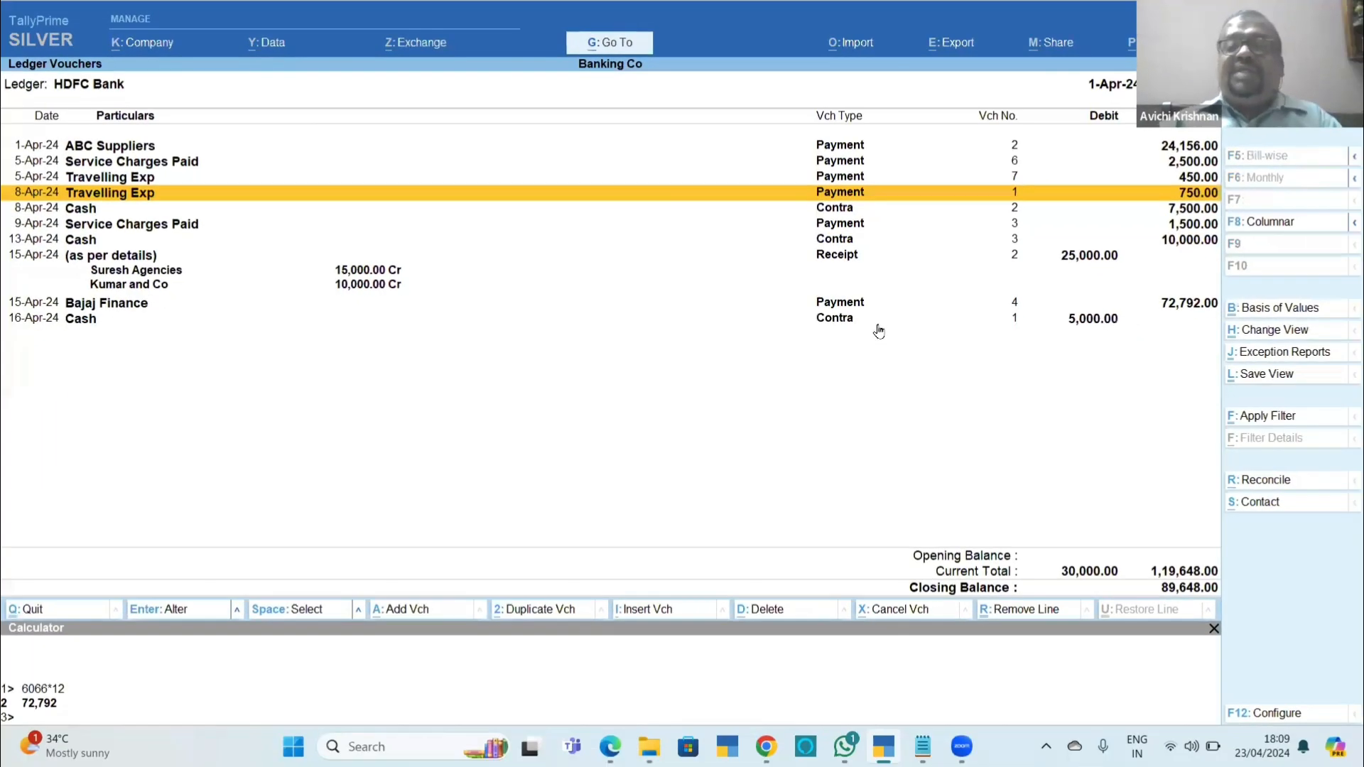
# Leave the HDFC Bank ledger vouchers and the Cash/Bank Summary to return to the Gateway of Tally.
pyautogui.hotkey('alt', 'Tab')
pyautogui.hotkey('alt', 'Tab')
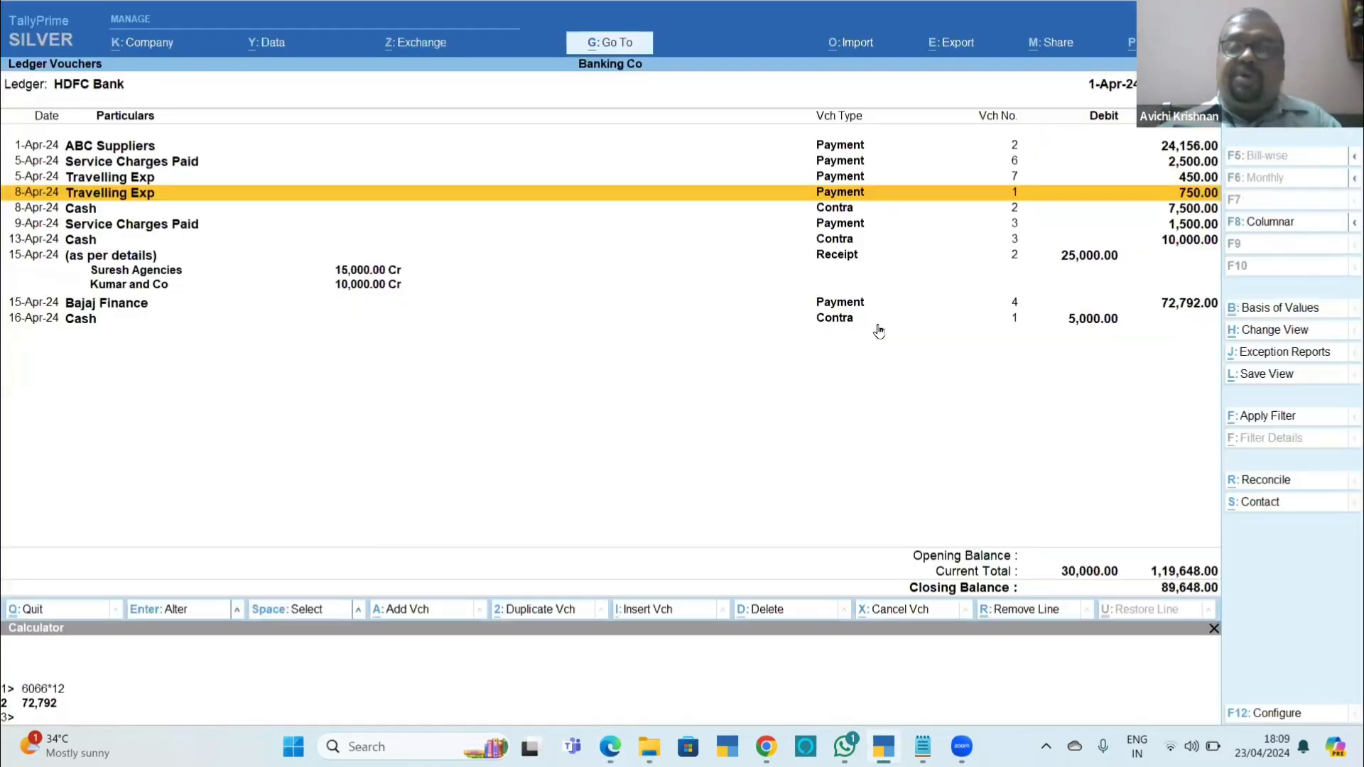
pyautogui.press('Up')
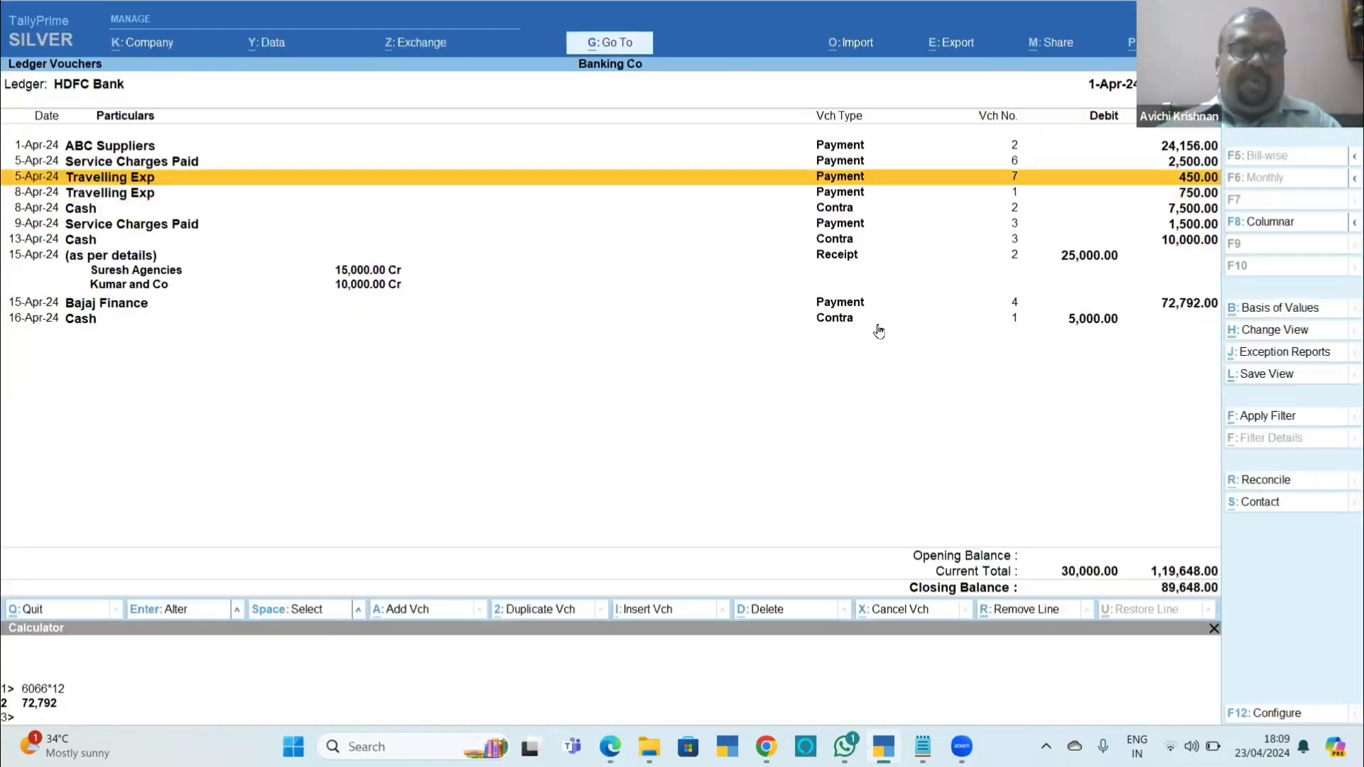
pyautogui.press('Escape')
pyautogui.press('Escape')
pyautogui.press('Escape')
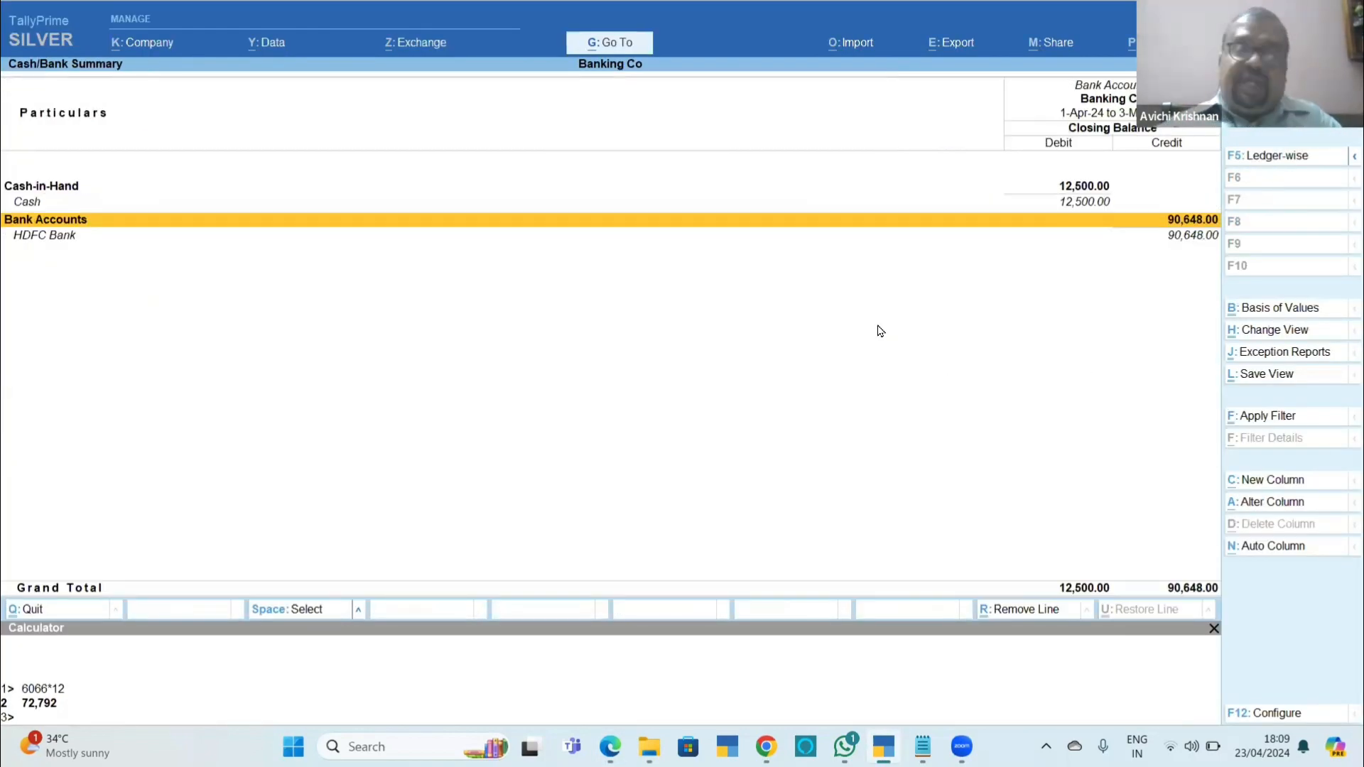
pyautogui.press('Down')
pyautogui.press('Down')
pyautogui.press('Down')
pyautogui.press('Down')
pyautogui.press('Down')
pyautogui.press('Down')
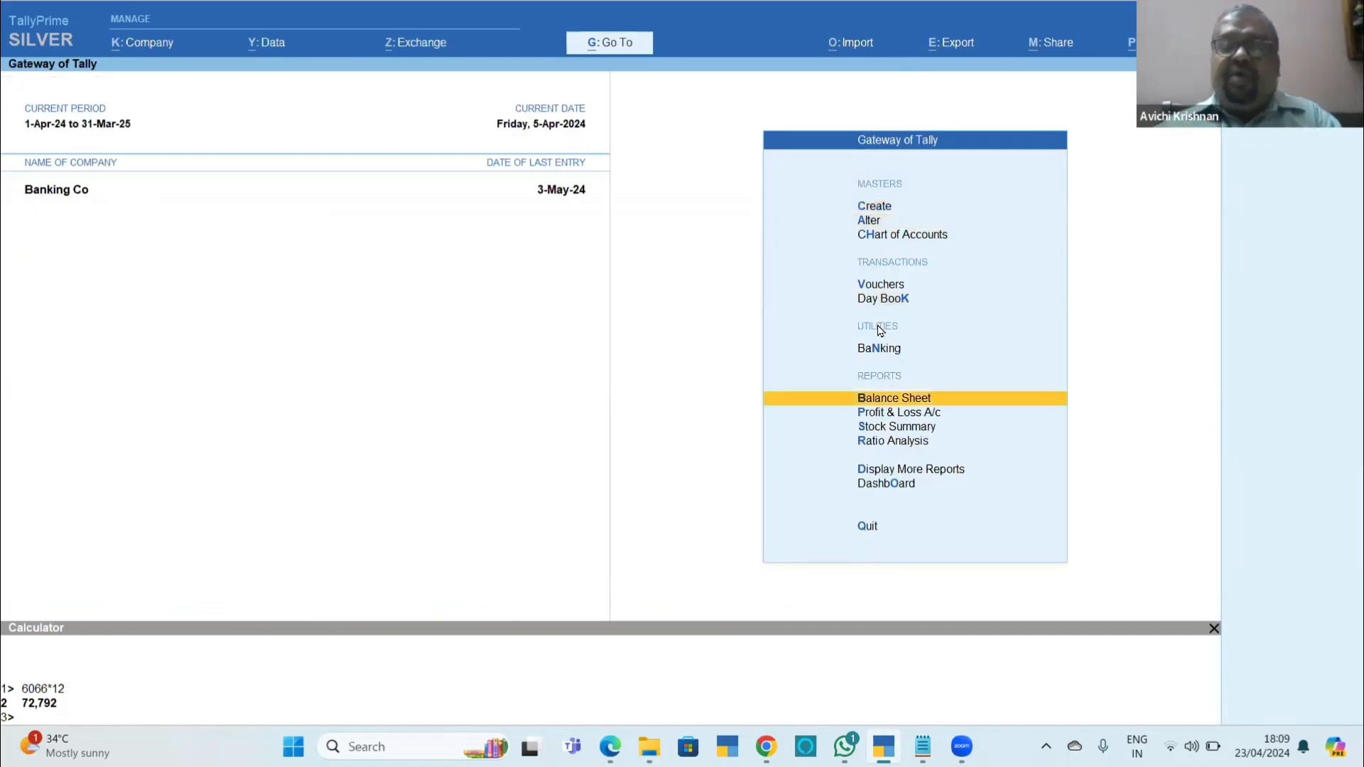
# Open the Cheque Printing report for HDFC Bank from the banking utilities and include printed cheques in the list.
pyautogui.press('Up')
pyautogui.press('Return')
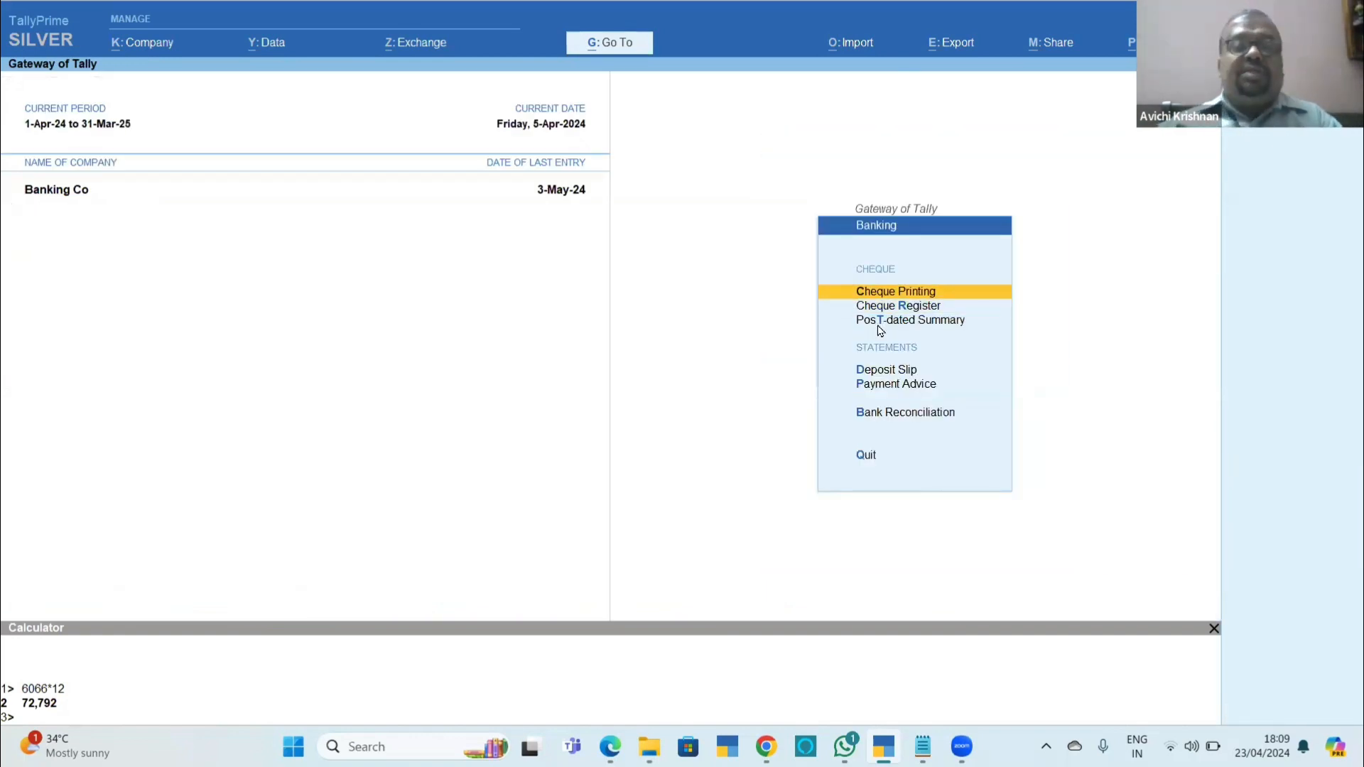
pyautogui.press('Return')
pyautogui.press('Return')
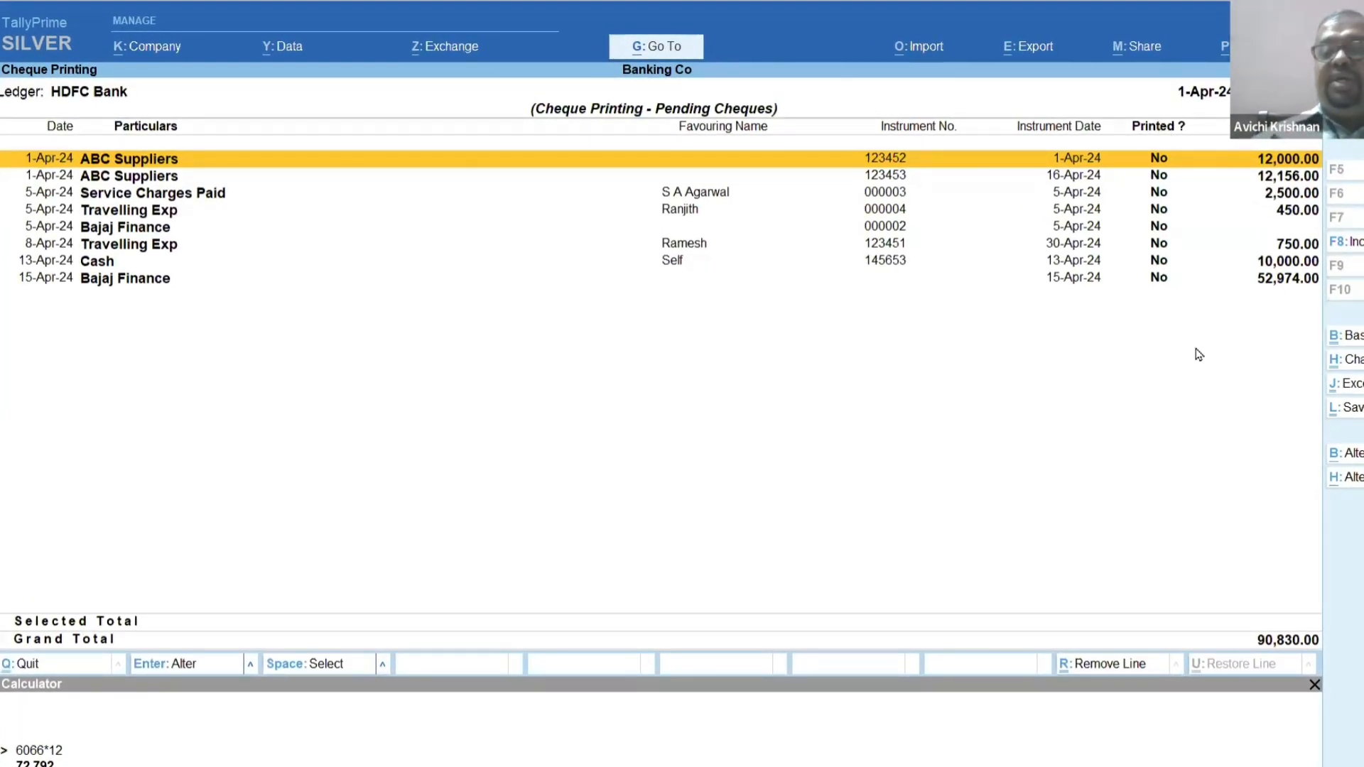
pyautogui.press('Down')
pyautogui.press('Down')
pyautogui.press('Down')
pyautogui.press('Down')
pyautogui.press('Down')
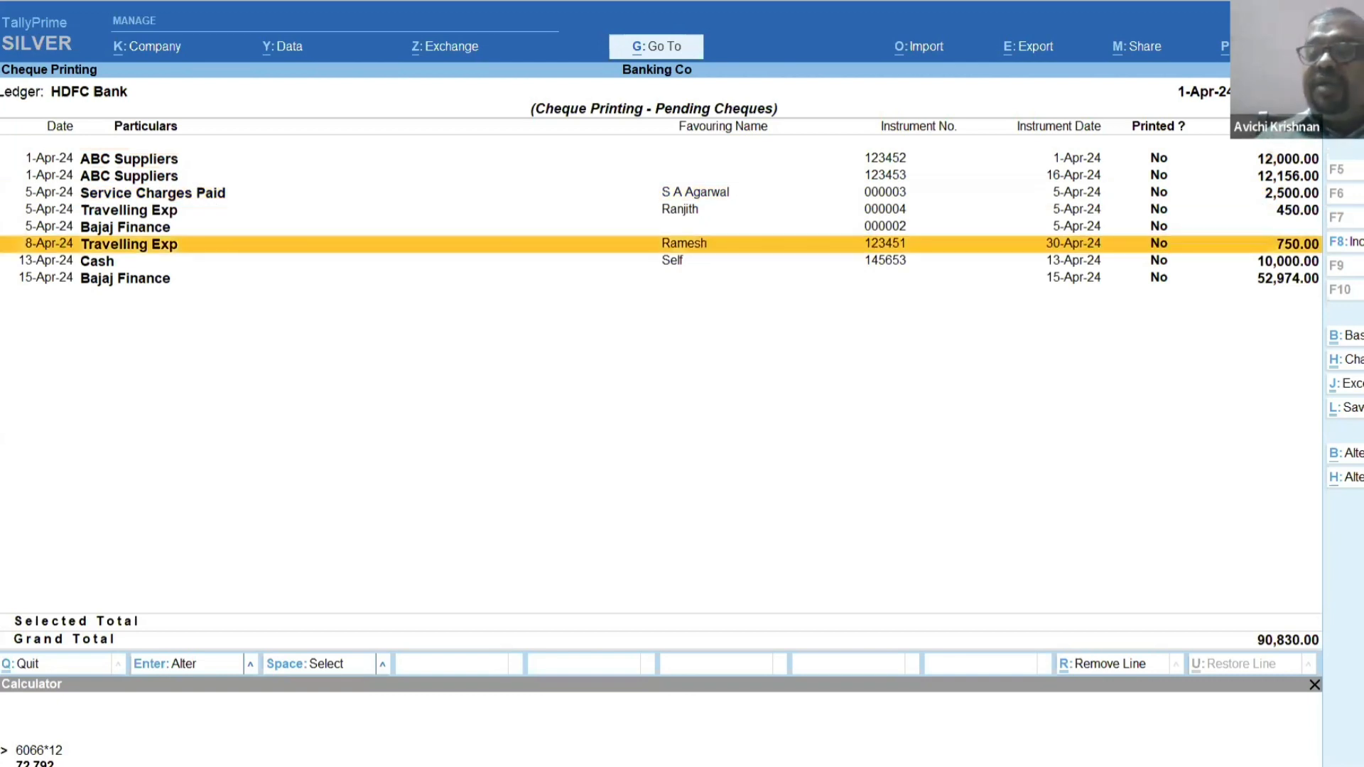
pyautogui.press('F8')
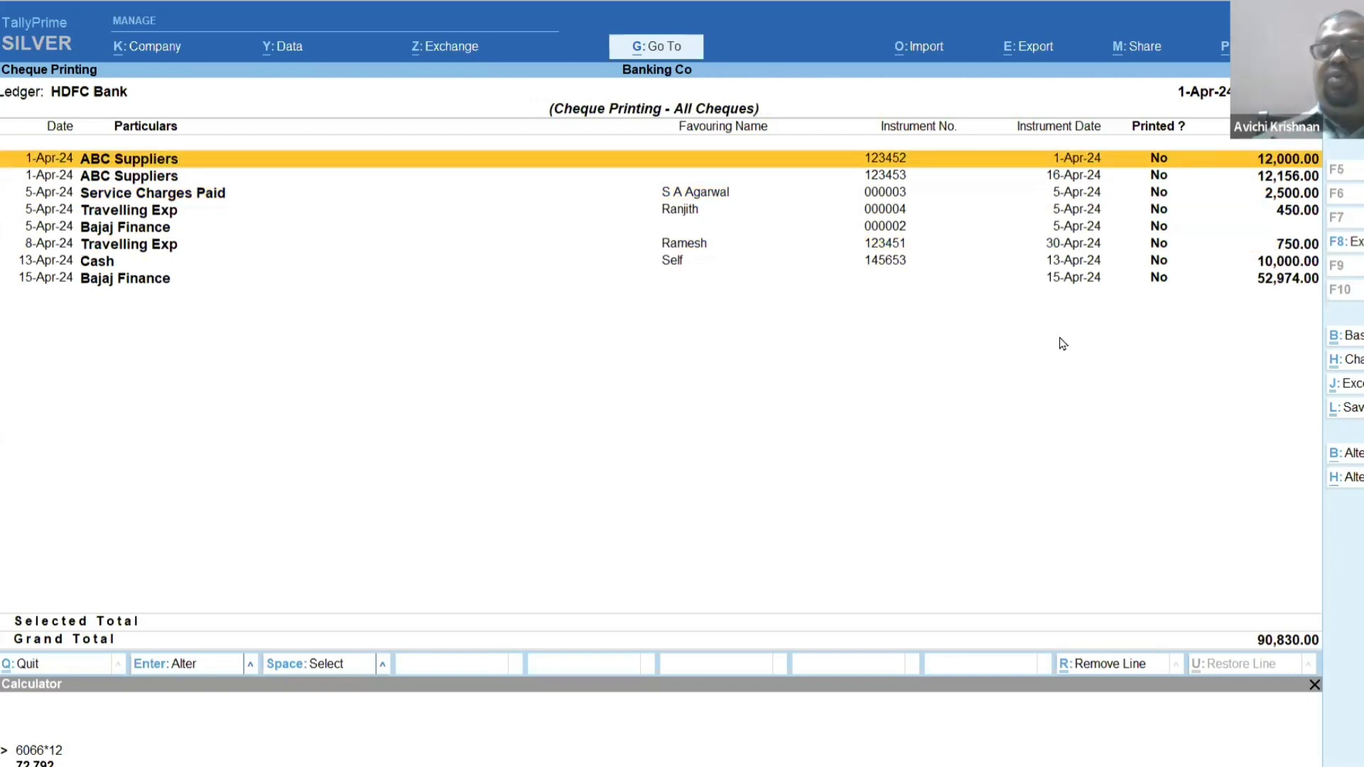
# Print the 750.00 Travelling Exp cheque from its voucher, and check the cheque list without and with printed cheques.
pyautogui.doubleClick(1280, 249)
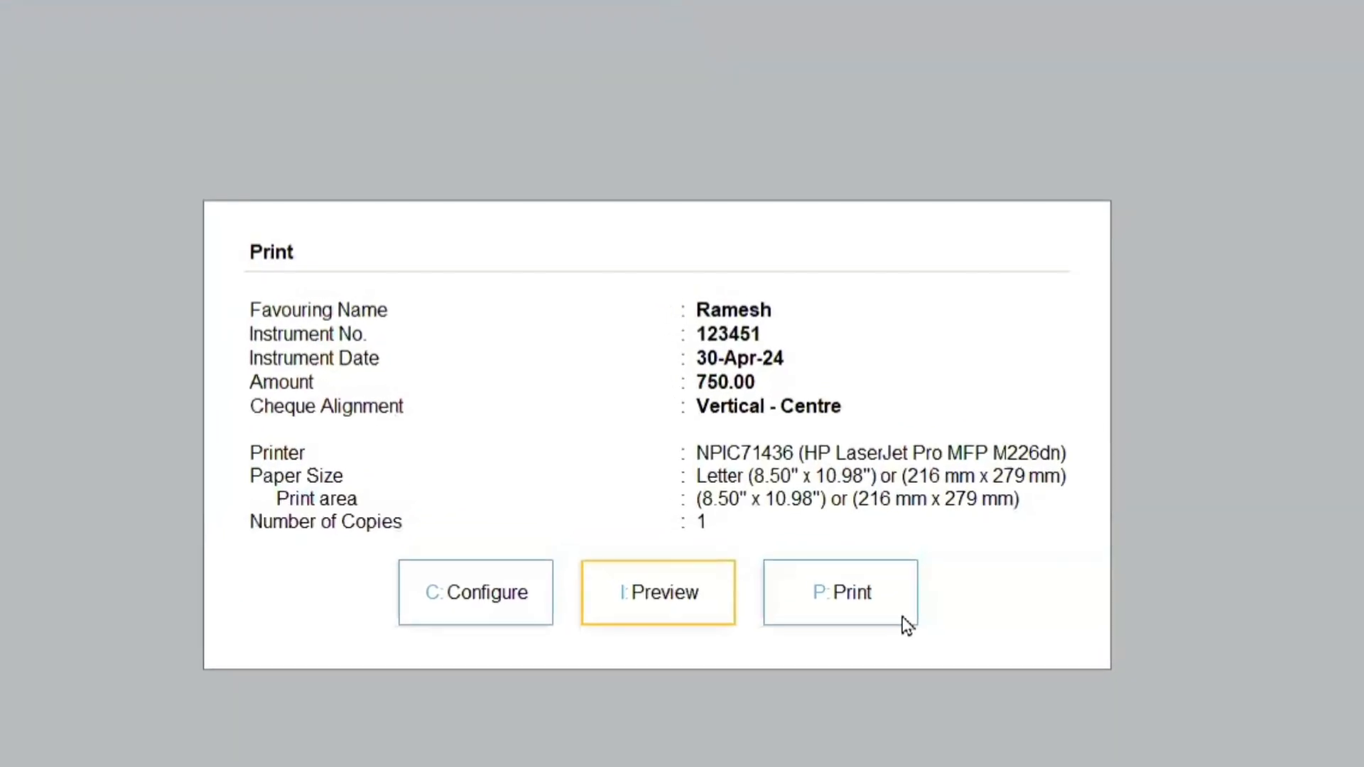
pyautogui.click(903, 621)
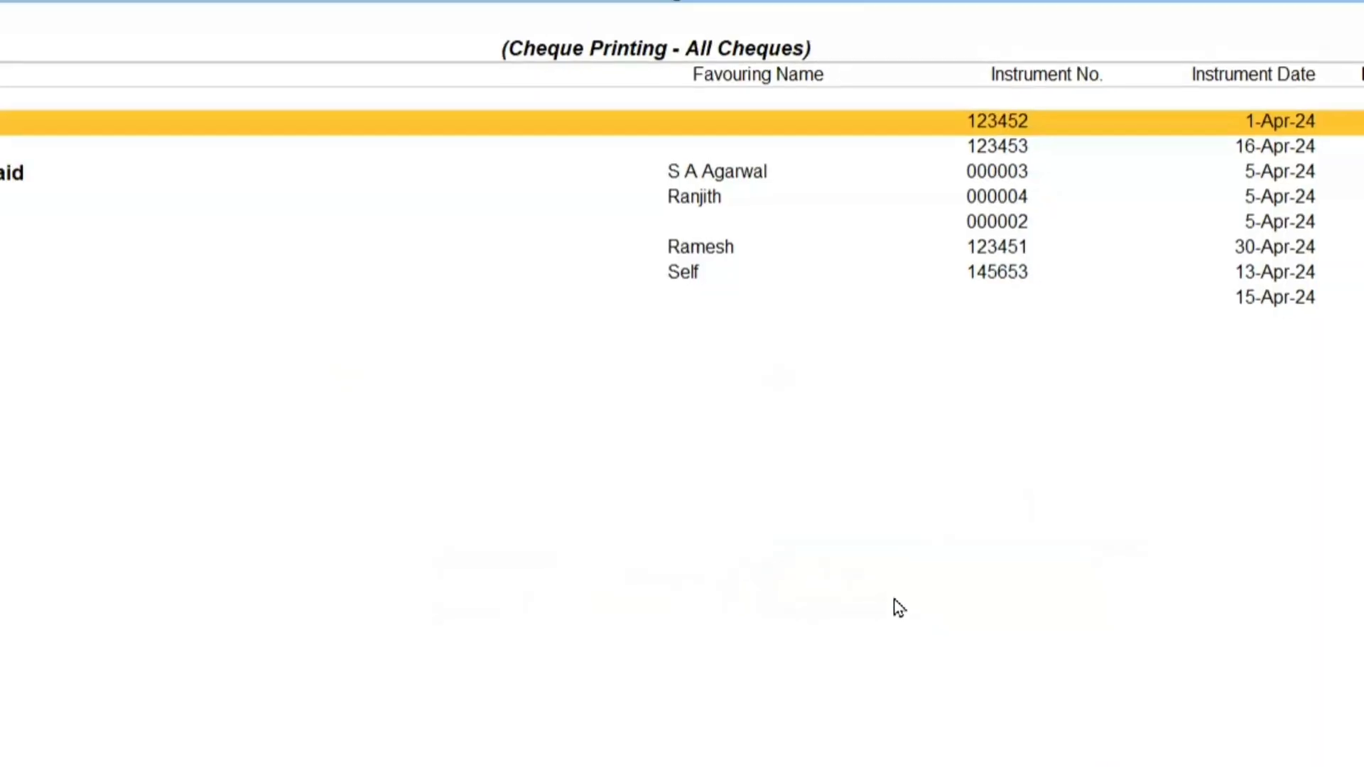
pyautogui.click(1349, 242)
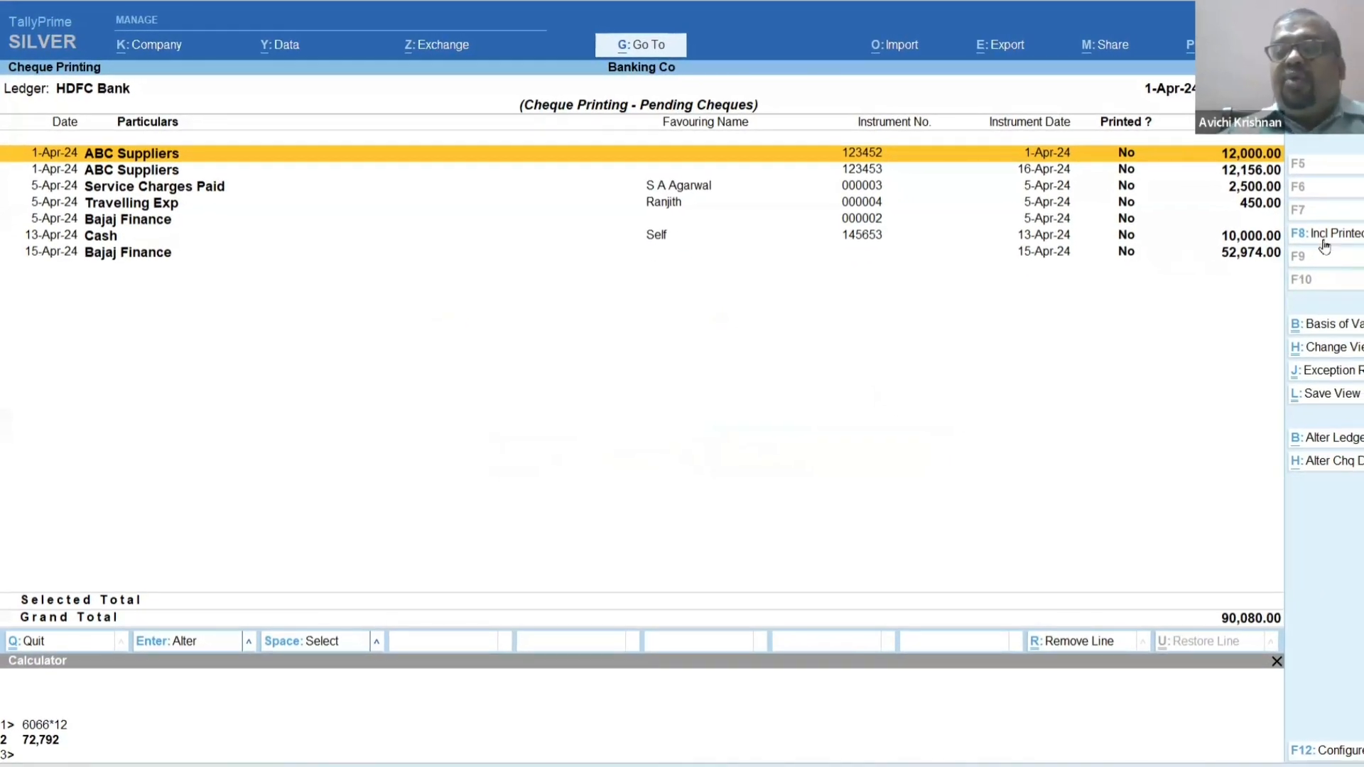
pyautogui.click(1325, 242)
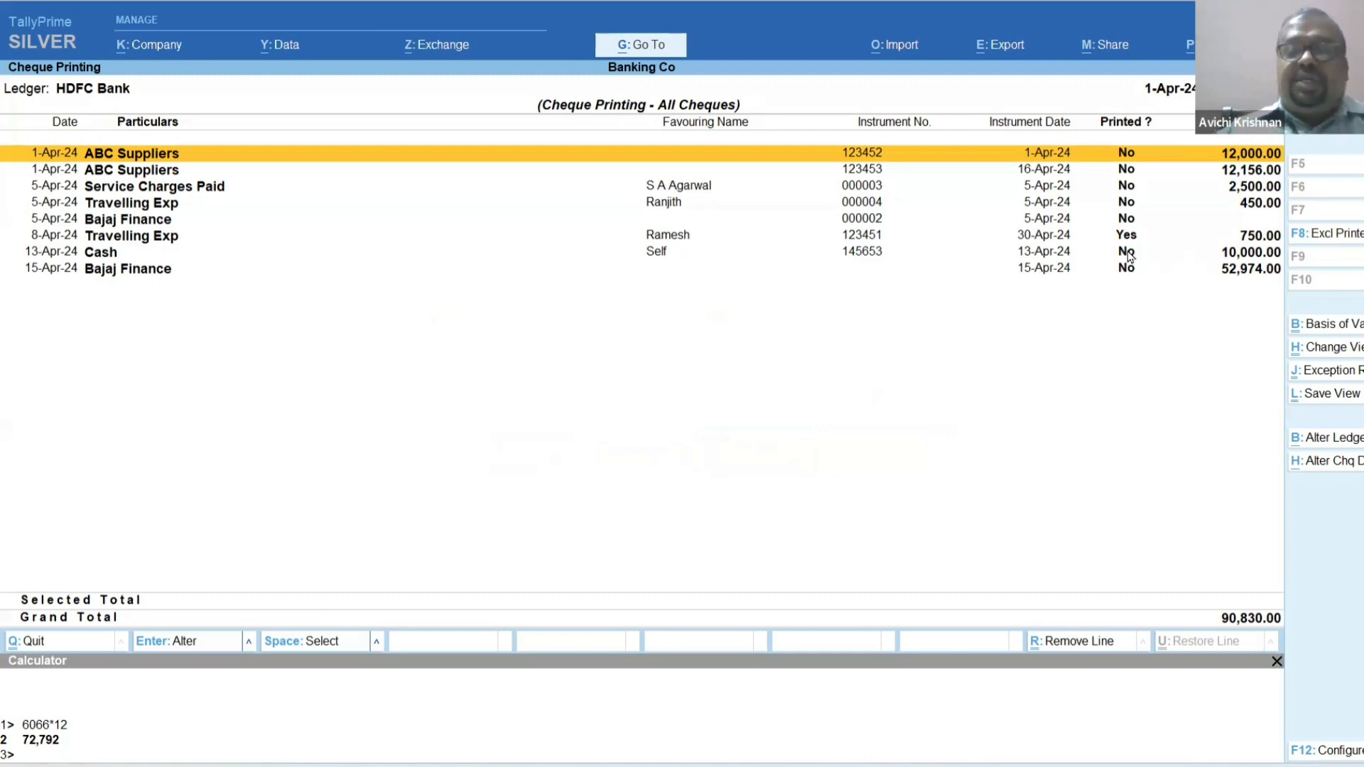
# Switch to Chapter_11_Banking.pdf, examine the cheque printing example with printed cheques included, and return to TallyPrime.
pyautogui.hotkey('alt', 'Tab')
pyautogui.scroll(-8, 828, 253)
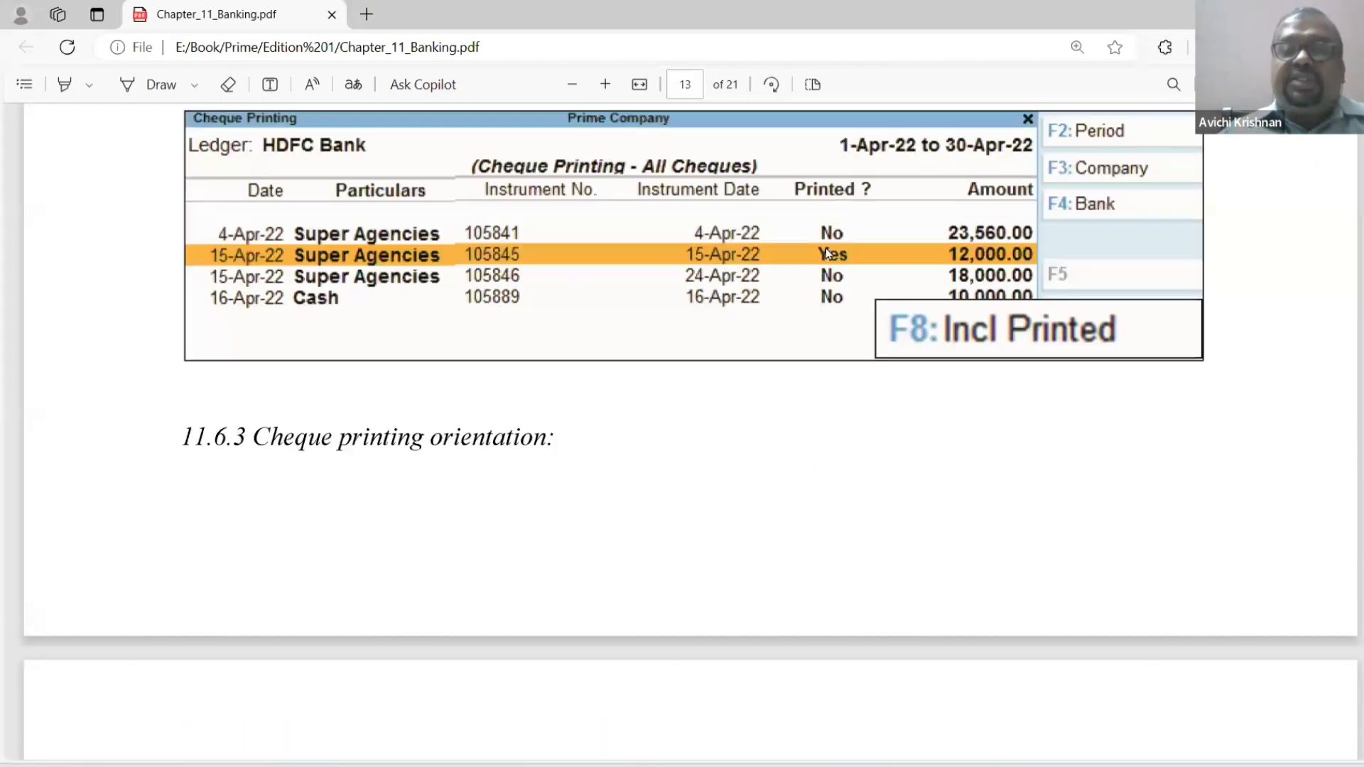
pyautogui.hotkey('alt', 'Tab')
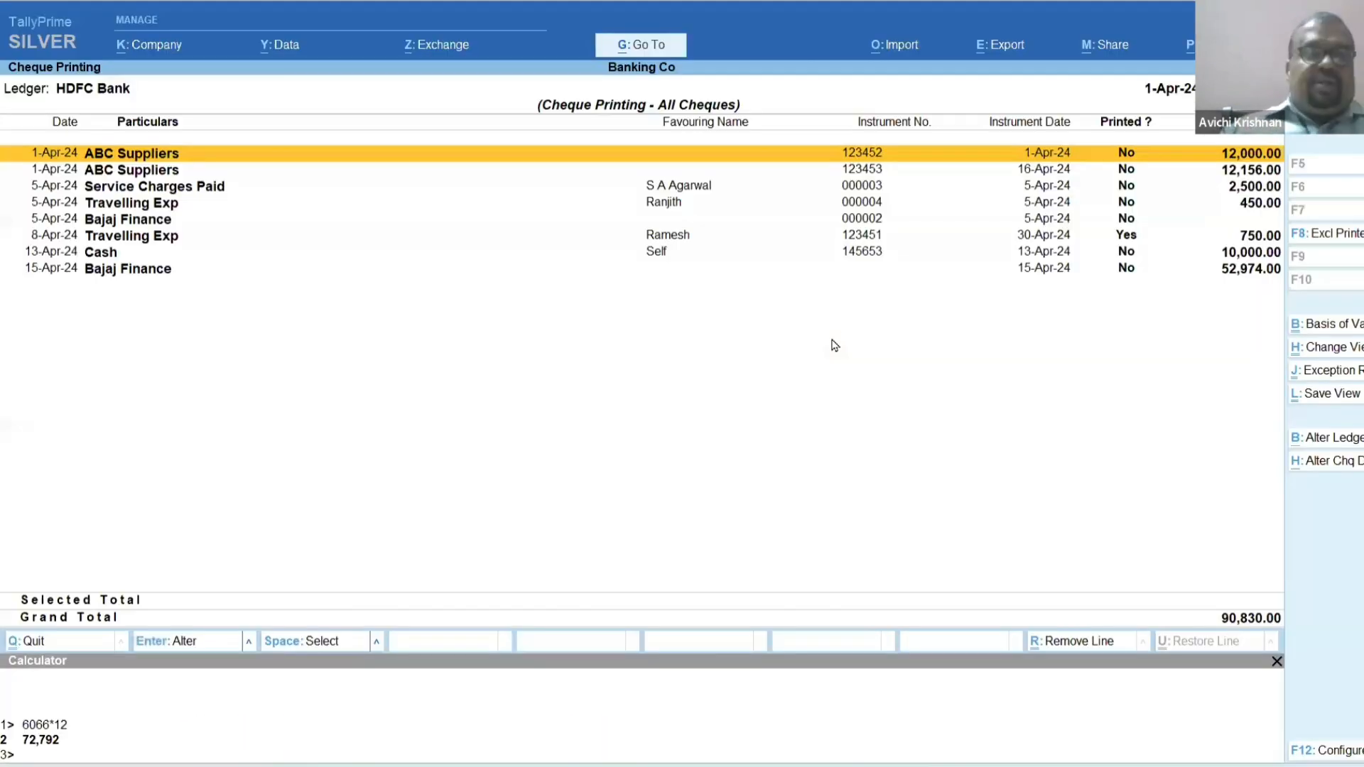
# Open the ABC Suppliers payment voucher from the cheque list, examine its HDFC Bank allocations, and accept the voucher.
pyautogui.press('Return')
pyautogui.hotkey('alt', 'p')
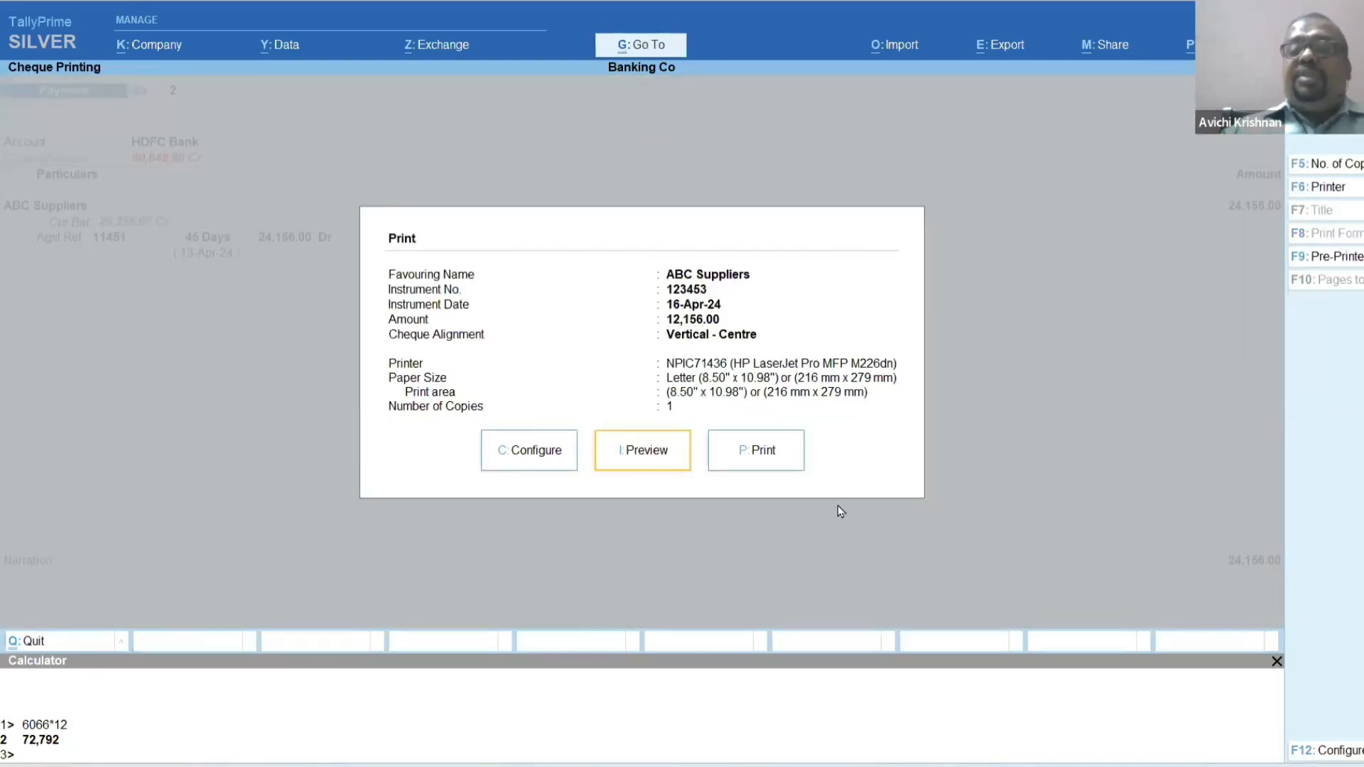
pyautogui.press('Escape')
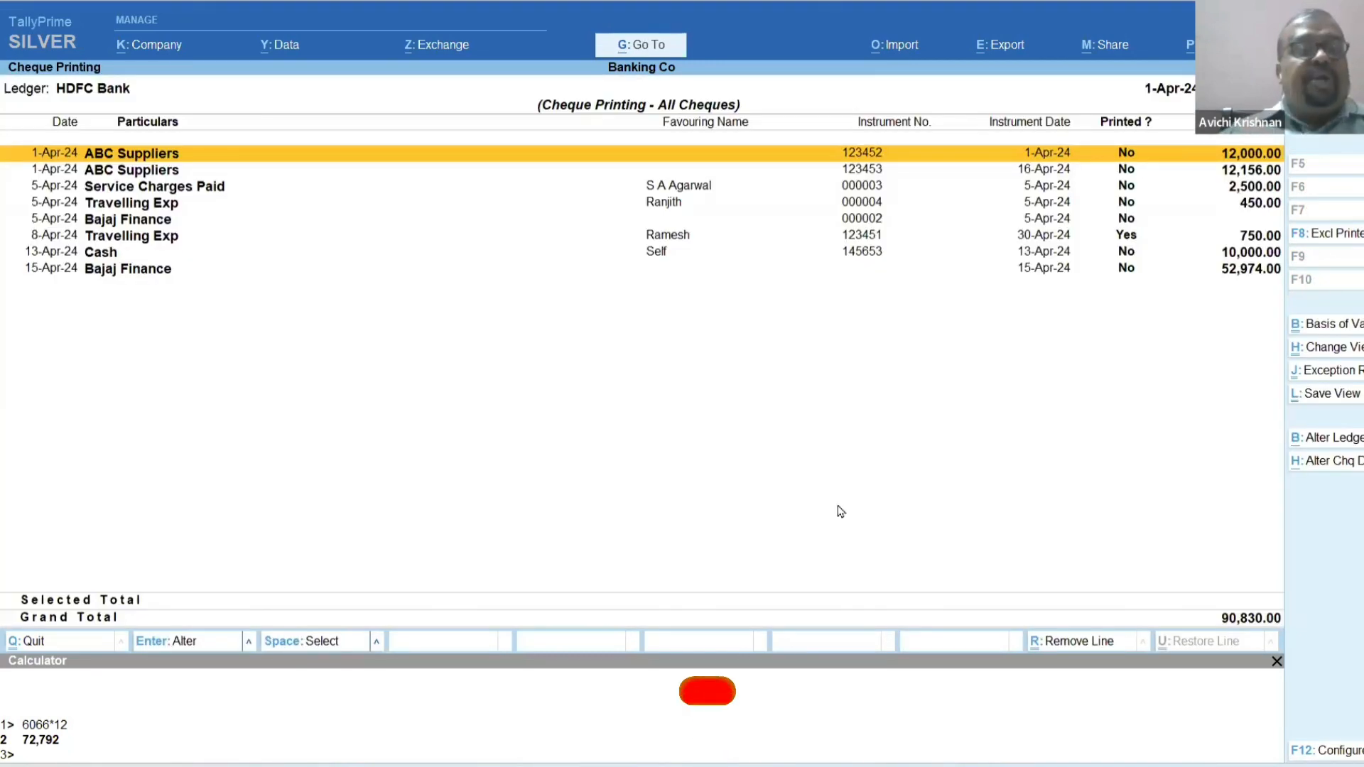
pyautogui.press('Return')
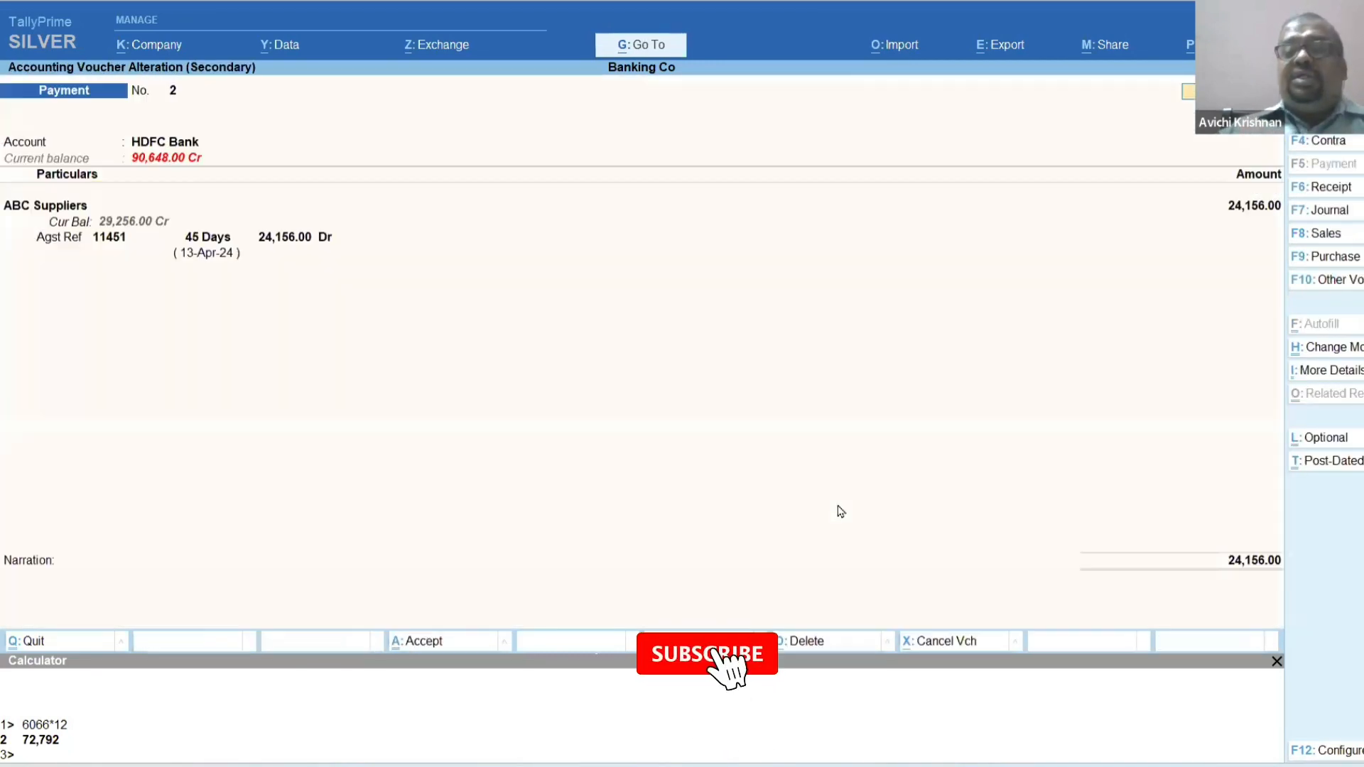
pyautogui.click(1230, 564)
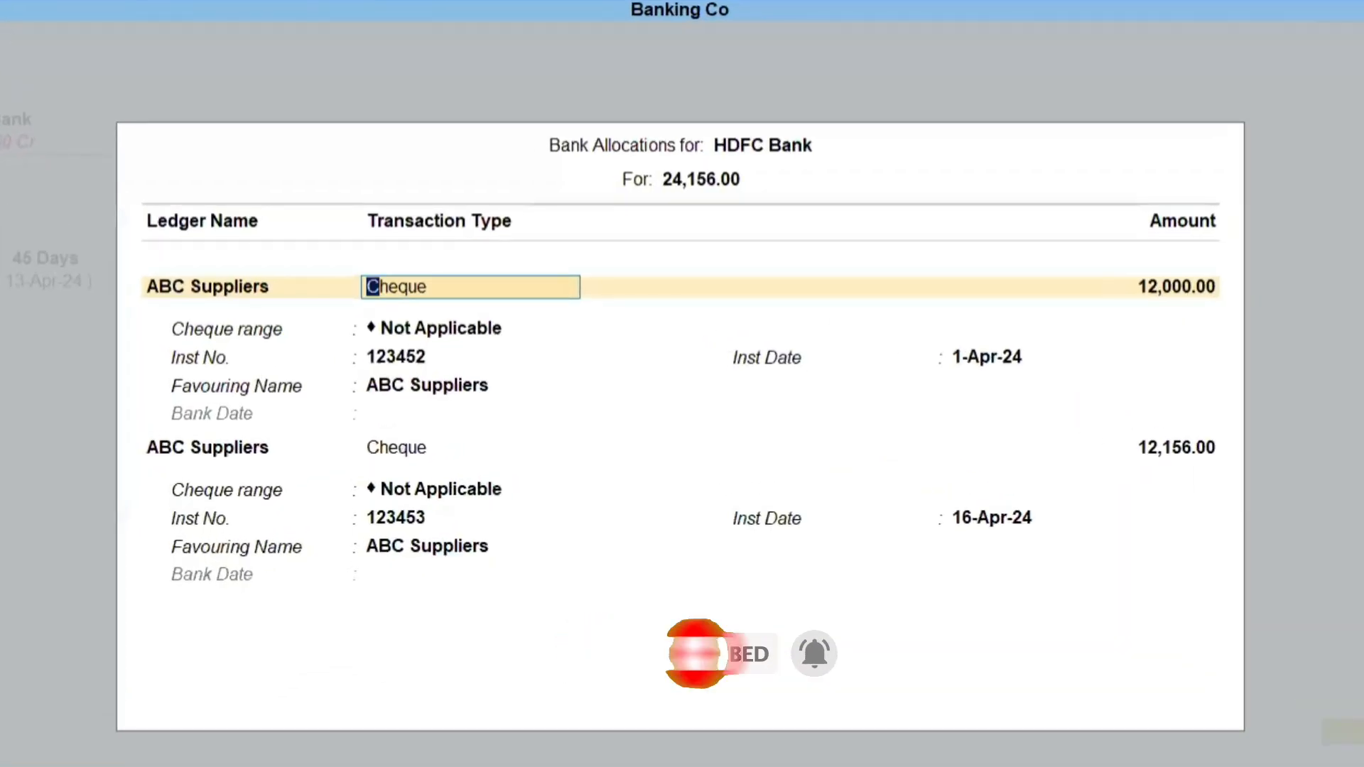
pyautogui.hotkey('ctrl', 'a')
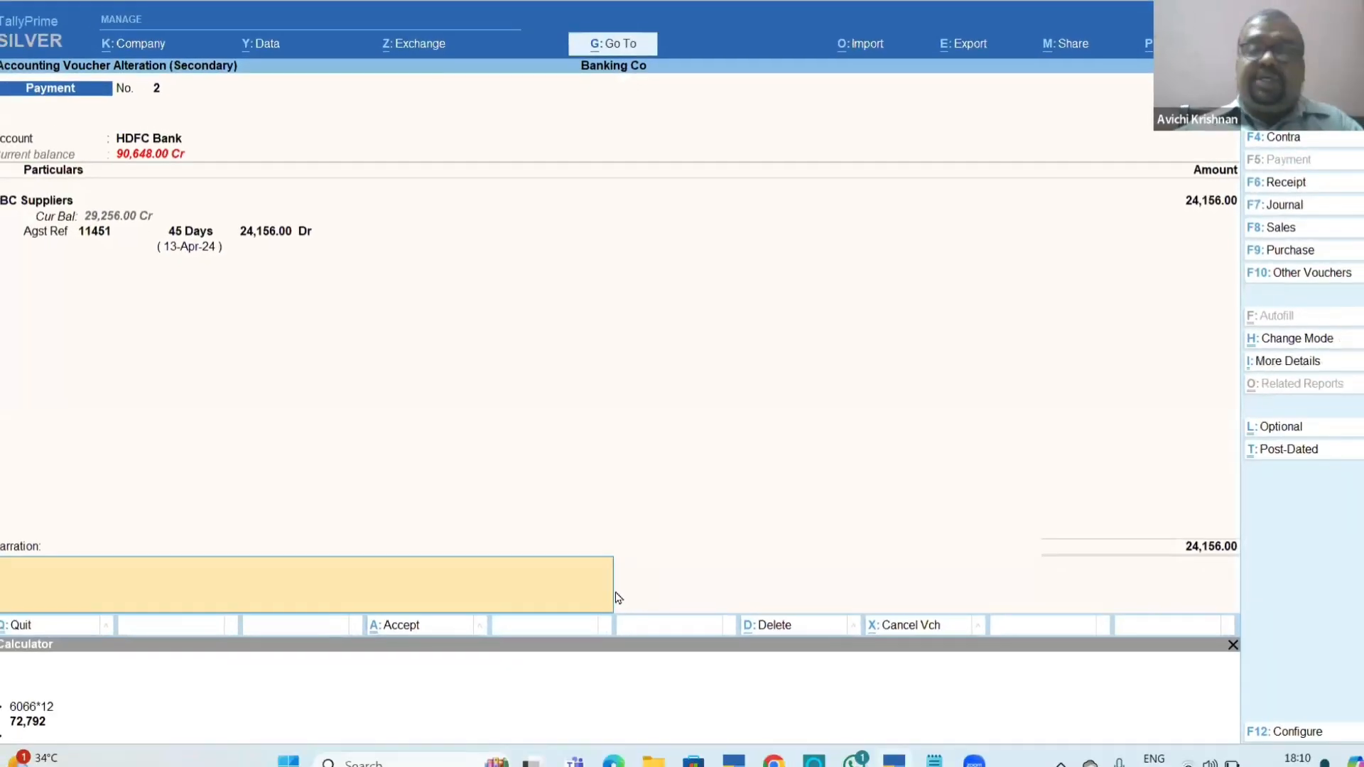
pyautogui.hotkey('ctrl', 'a')
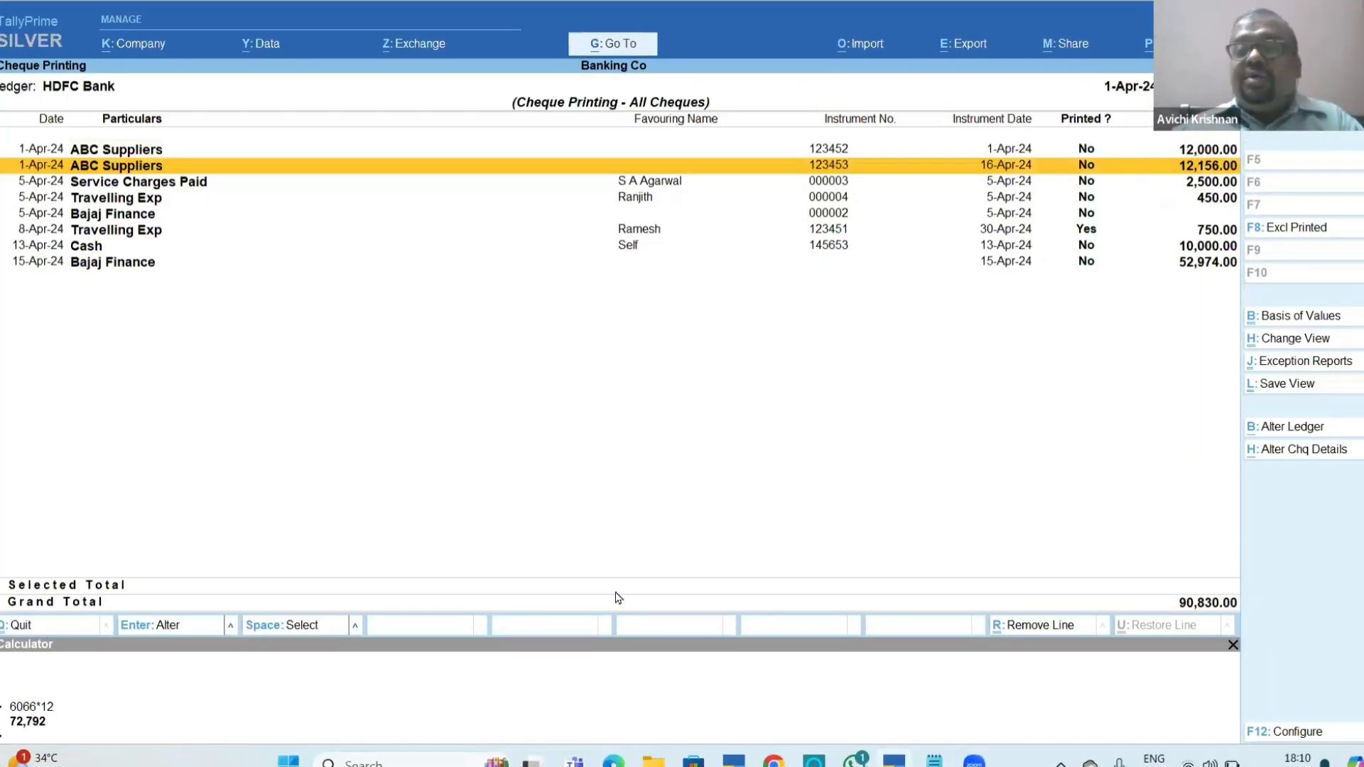
# Print the 12,000.00 cheque from the ABC Suppliers payment voucher and leave the 12,156.00 cheque unprinted.
pyautogui.press('Return')
pyautogui.hotkey('ctrl', 'p')
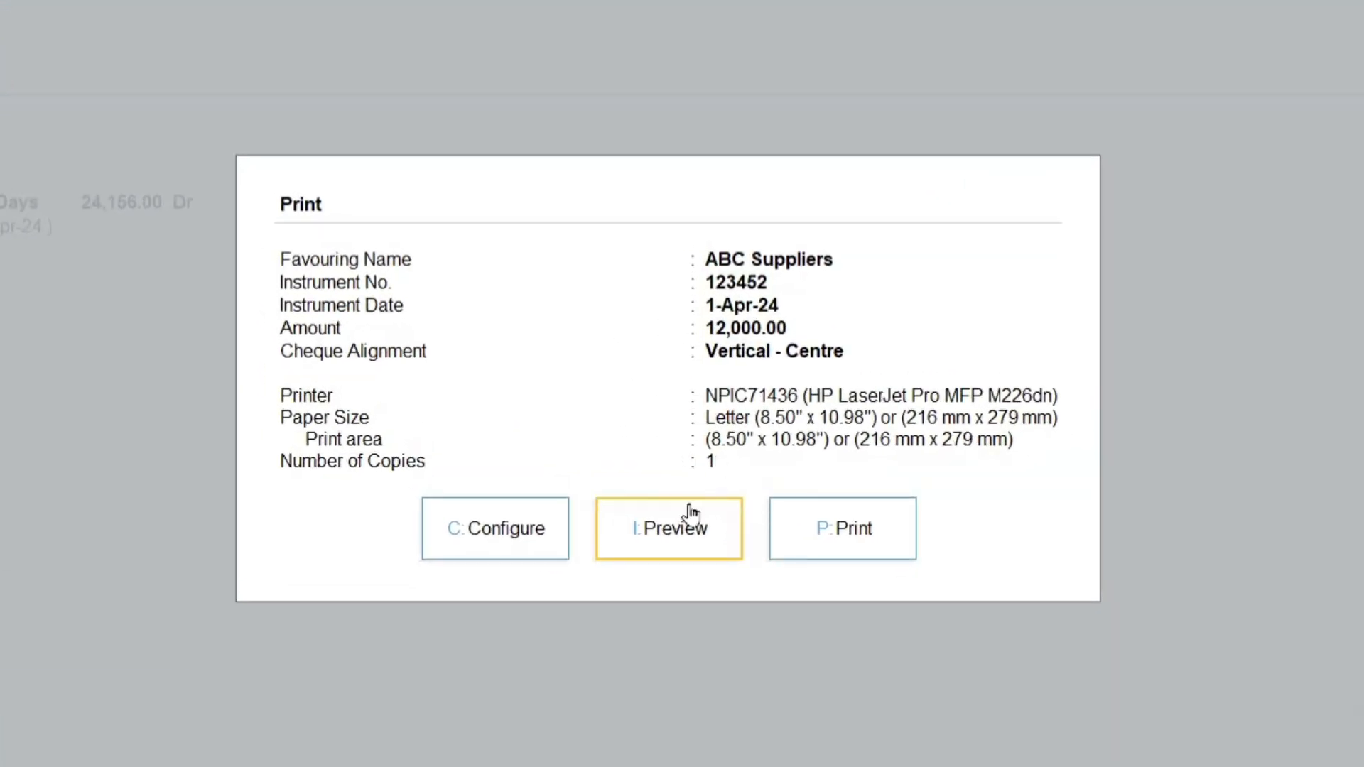
pyautogui.click(829, 551)
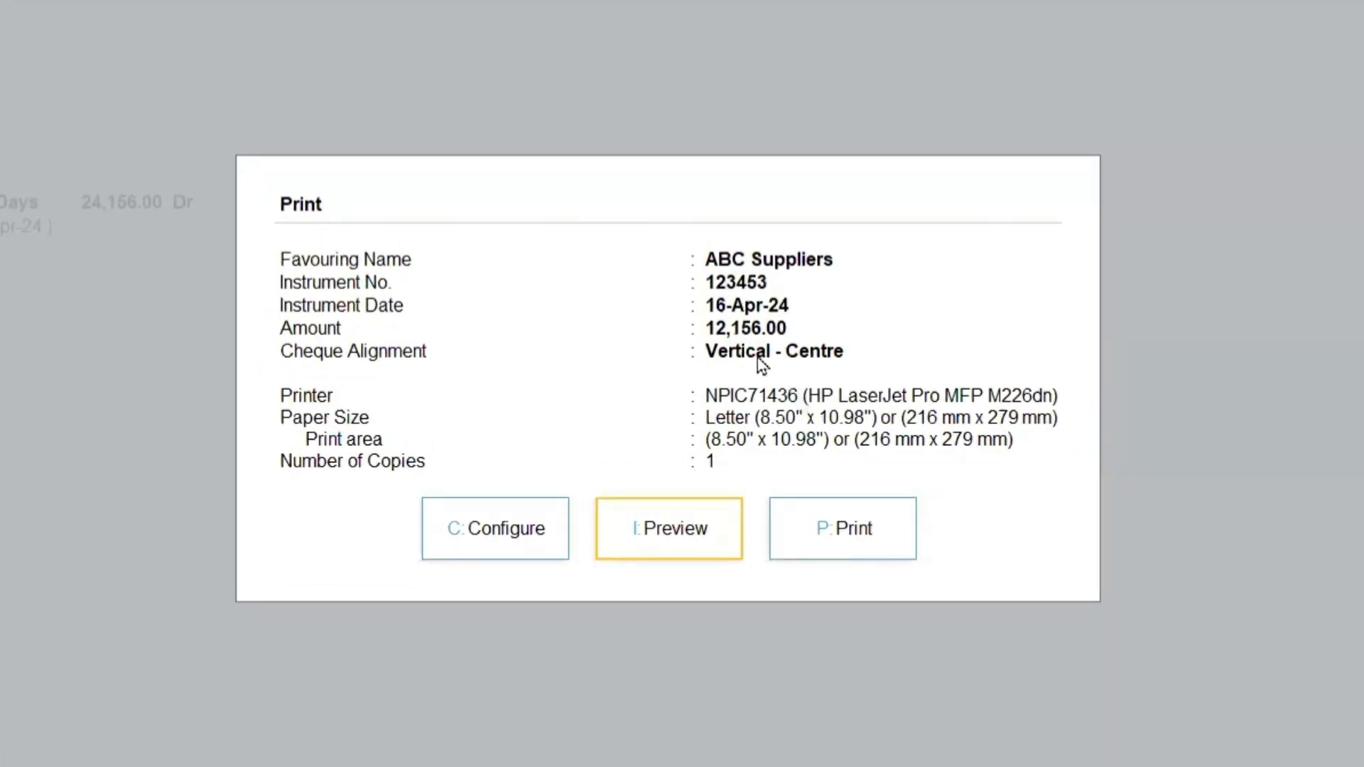
pyautogui.click(823, 549)
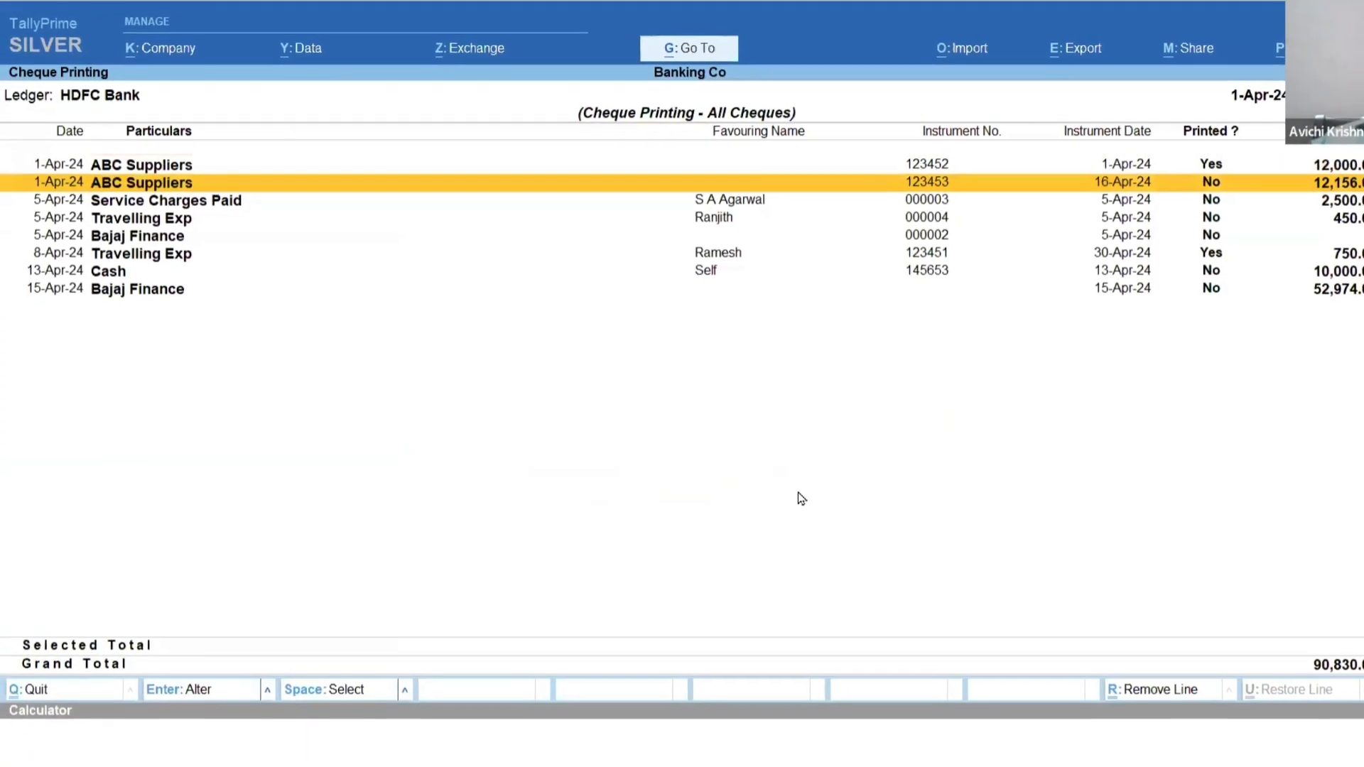
# Review the printed status of the HDFC Bank cheques and leave the Cheque Printing report.
pyautogui.press('Down')
pyautogui.press('Down')
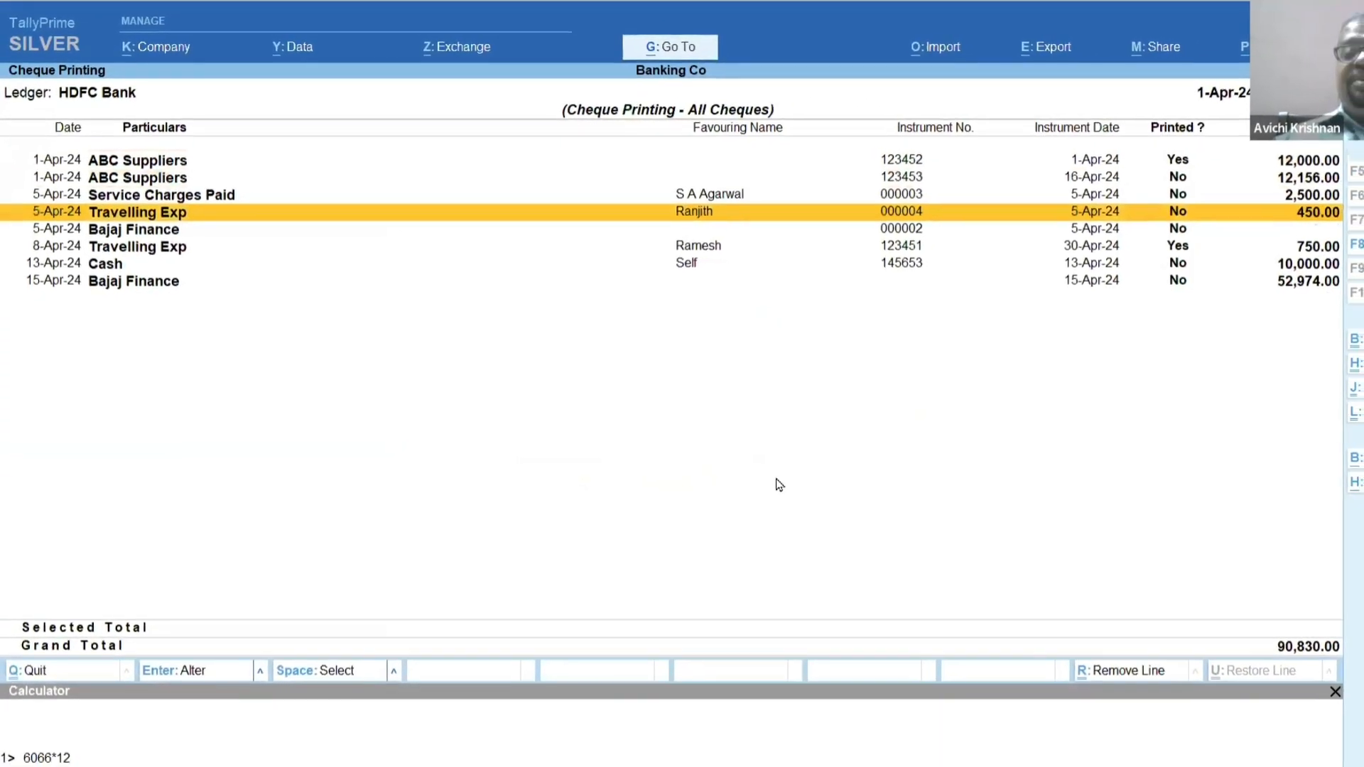
pyautogui.press('Up')
pyautogui.press('Up')
pyautogui.press('Up')
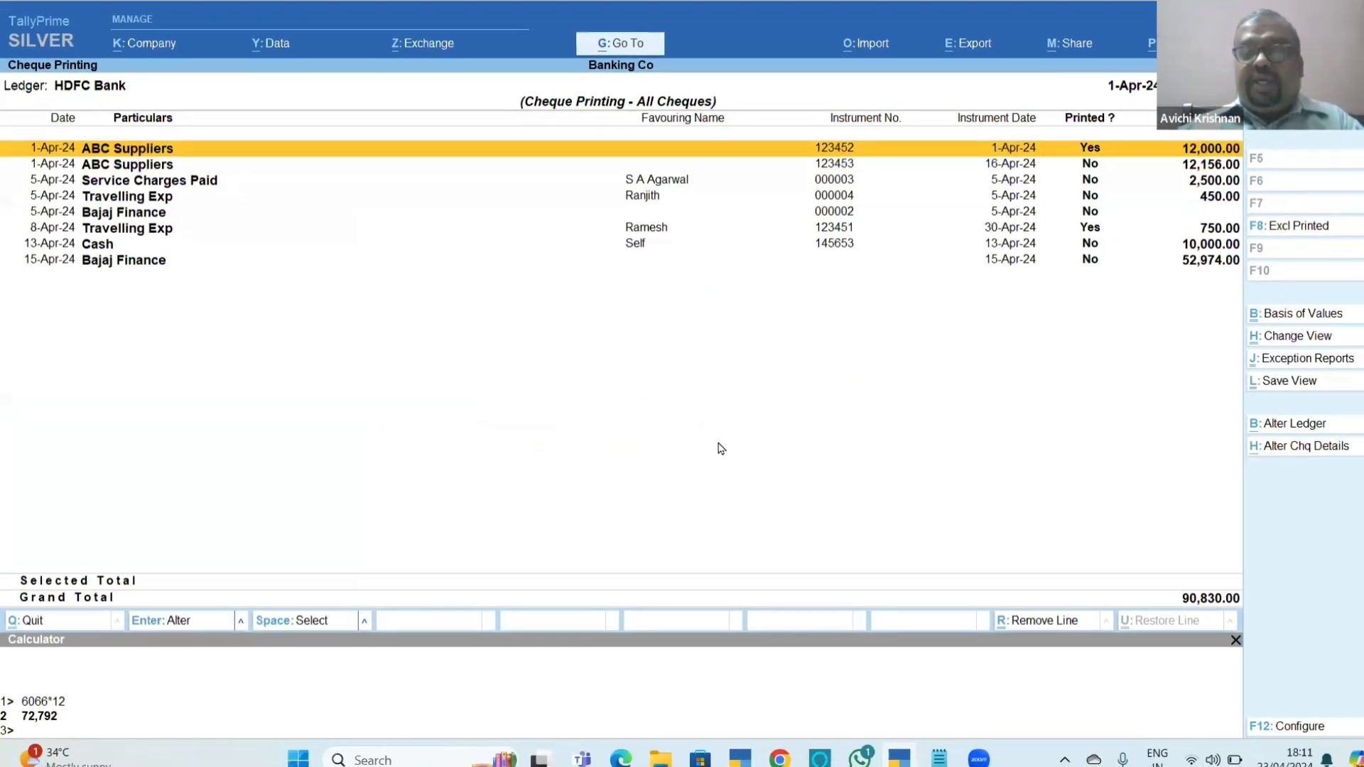
pyautogui.press('Down')
pyautogui.press('Escape')
pyautogui.press('Escape')
pyautogui.press('Escape')
pyautogui.press('Escape')
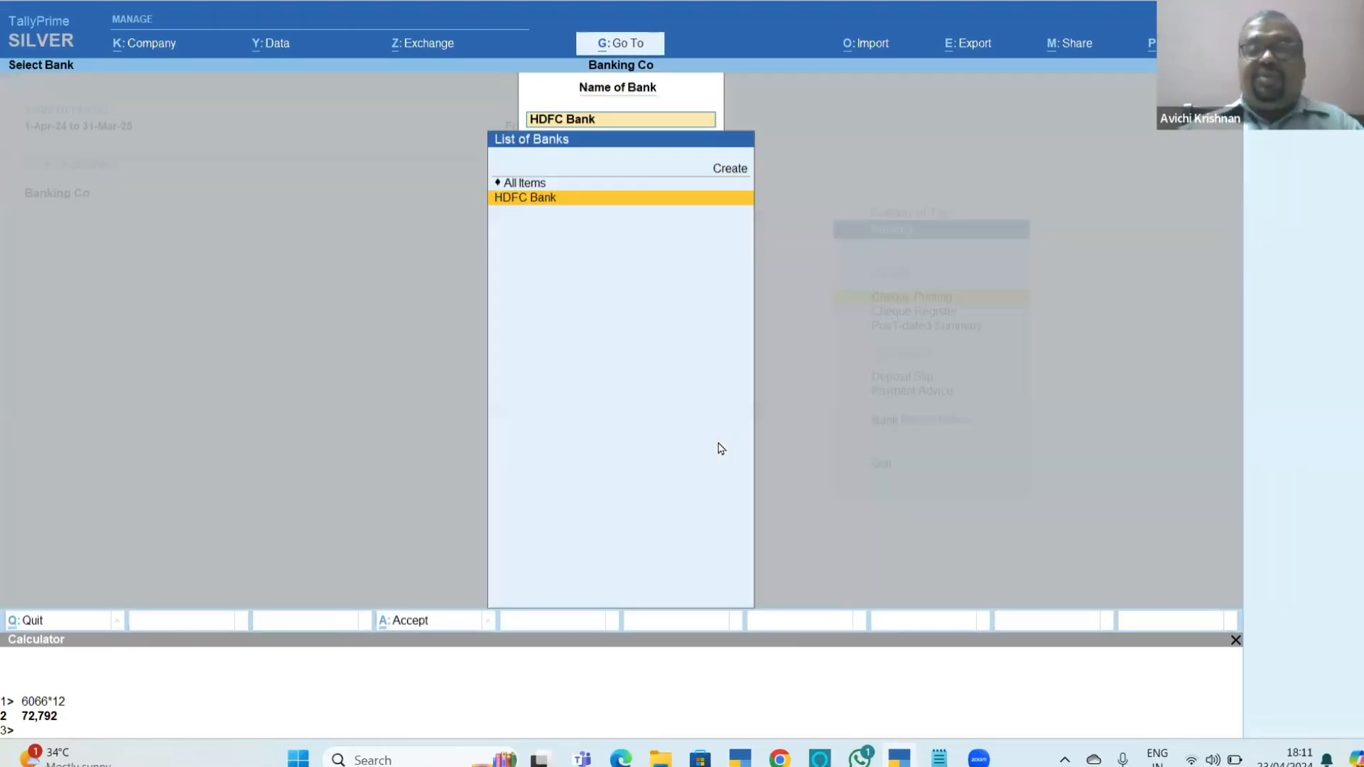
# Switch to Chapter_11_Banking.pdf and read section 11.6.4 on overall adjustment of cheque printing.
pyautogui.hotkey('alt', 'Tab')
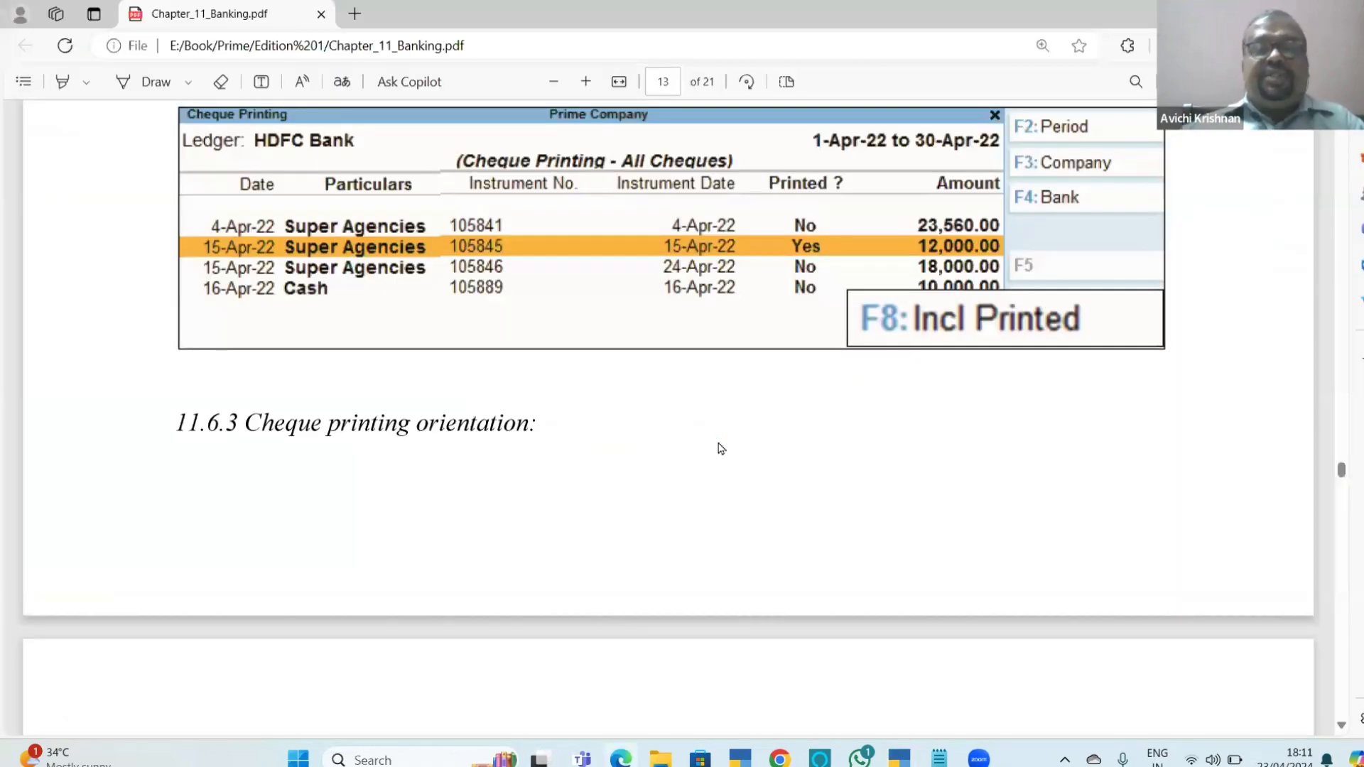
pyautogui.scroll(-7, 721, 448)
pyautogui.scroll(-8, 721, 448)
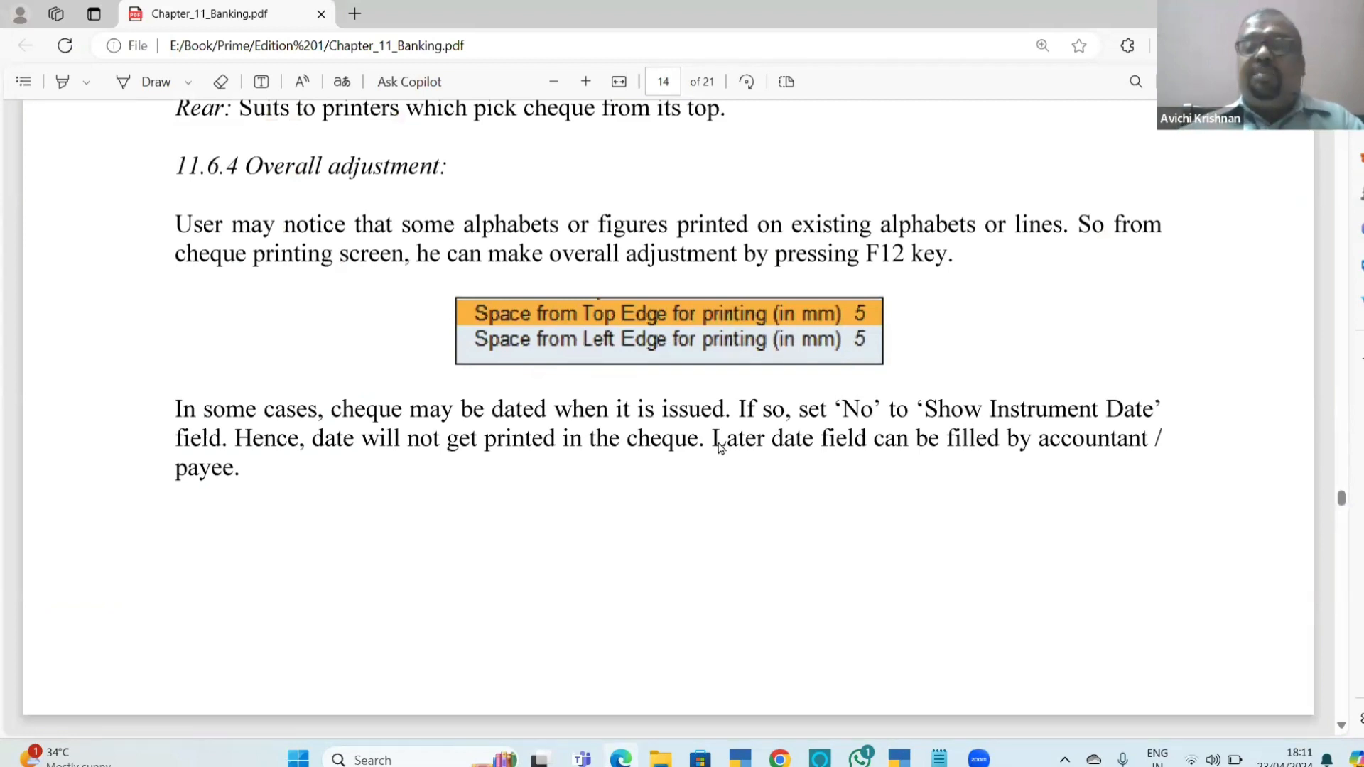
# Return to TallyPrime and bring up the print dialog for the ABC Suppliers voucher from HDFC Bank's pending cheques.
pyautogui.hotkey('alt', 'Tab')
pyautogui.press('Down')
pyautogui.press('Down')
pyautogui.press('Return')
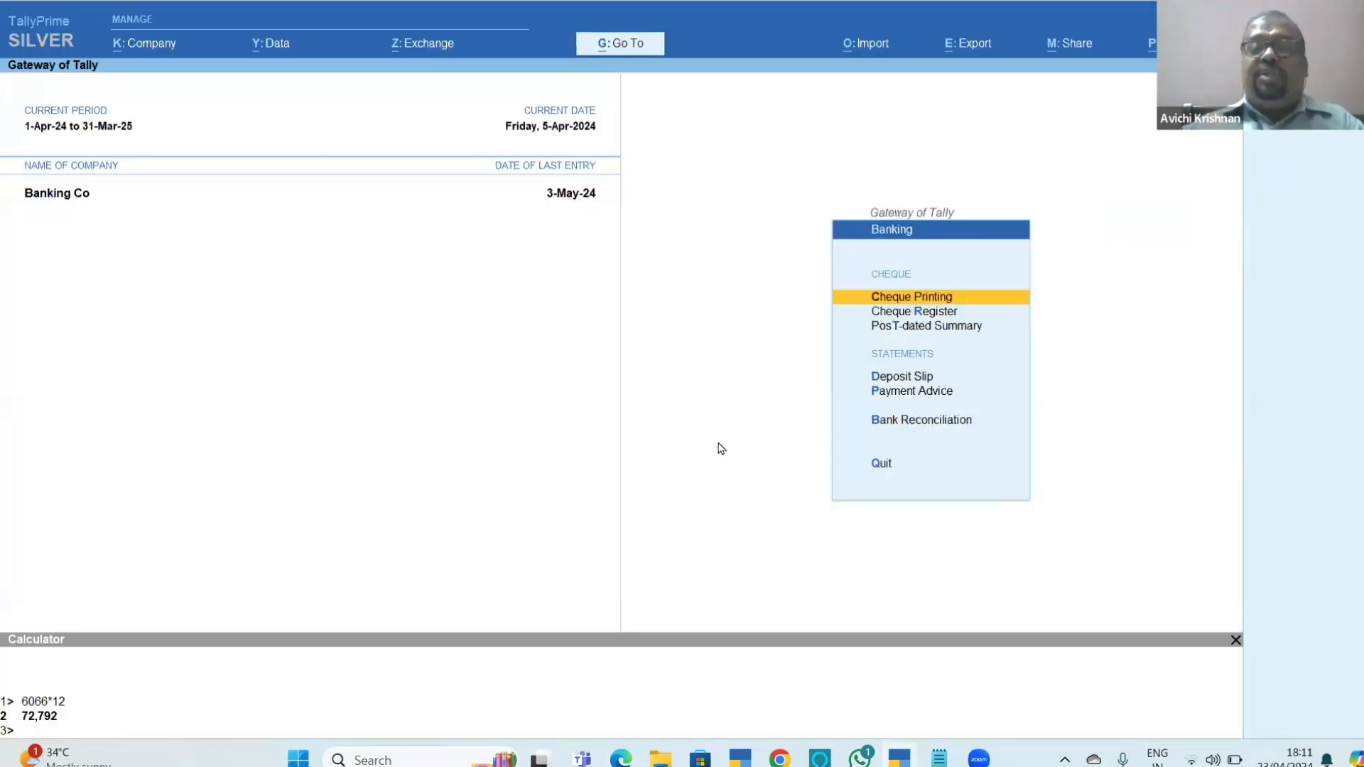
pyautogui.press('Return')
pyautogui.press('Return')
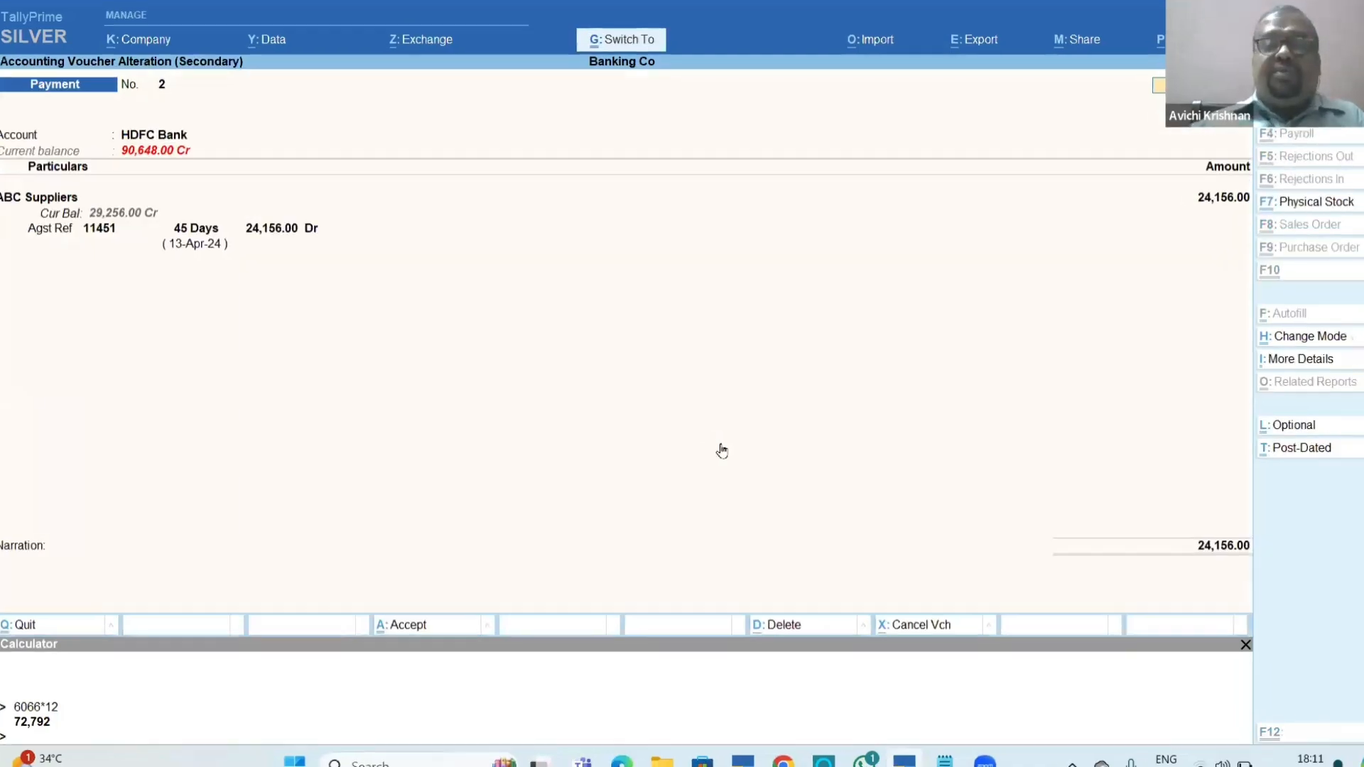
pyautogui.hotkey('ctrl', 'p')
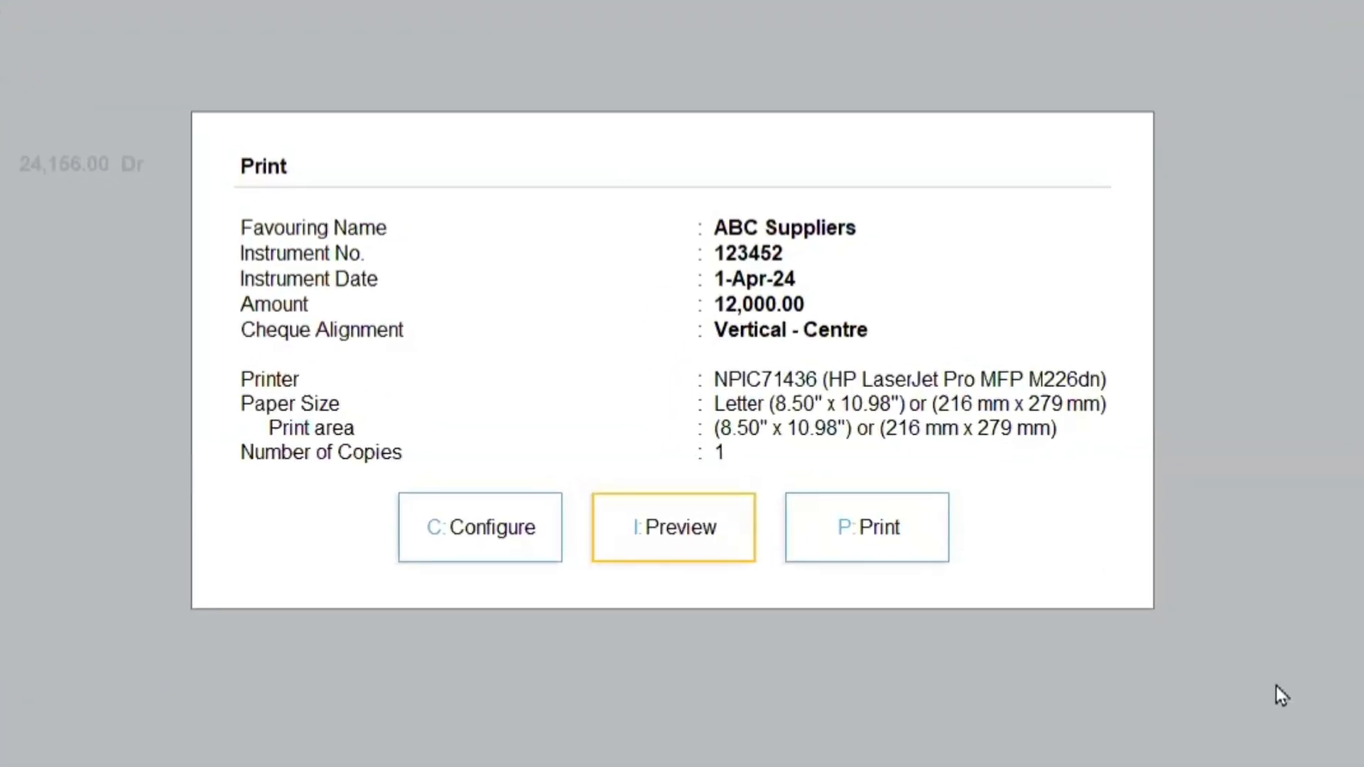
# Examine the top edge and left edge spacing options in the cheque print configuration, and go back to the pending cheques.
pyautogui.press('c')
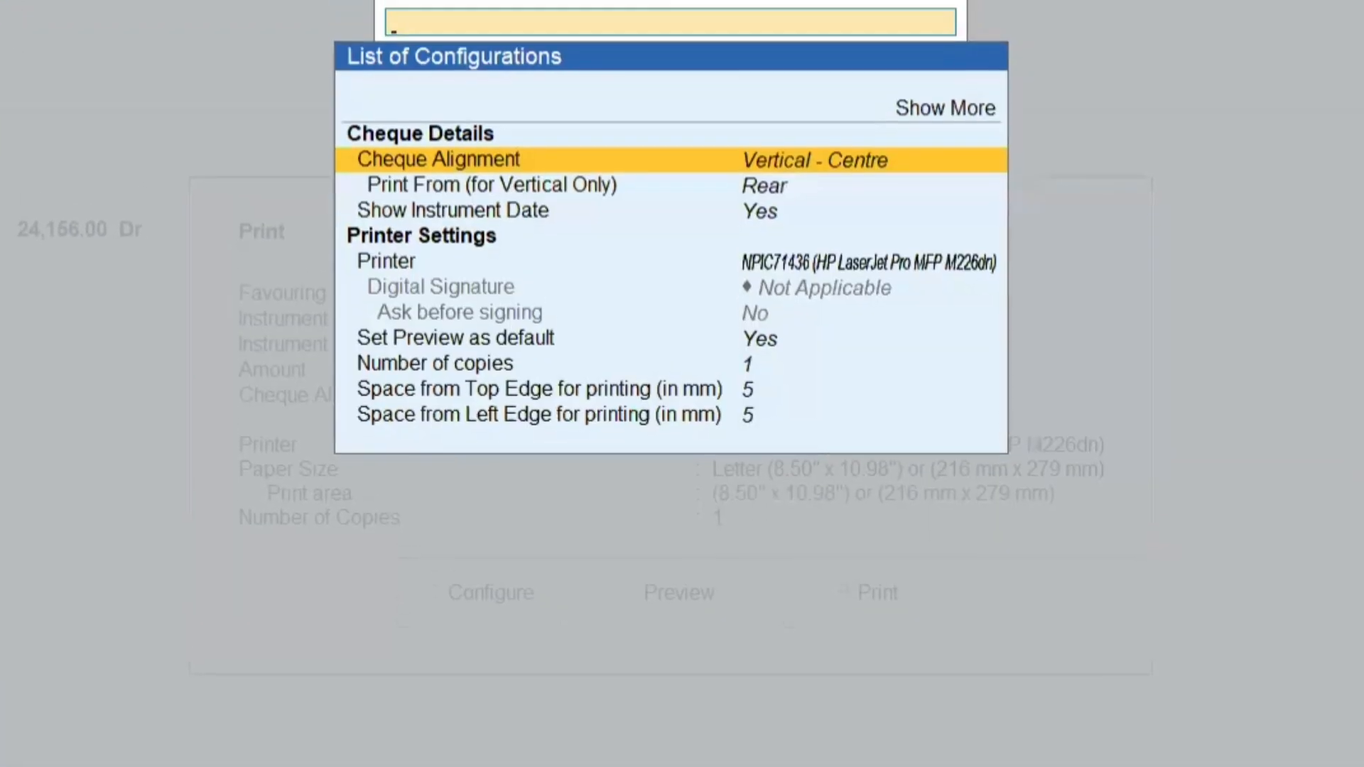
pyautogui.press('Down')
pyautogui.press('Down')
pyautogui.press('Down')
pyautogui.press('Down')
pyautogui.press('Down')
pyautogui.press('Down')
pyautogui.press('Down')
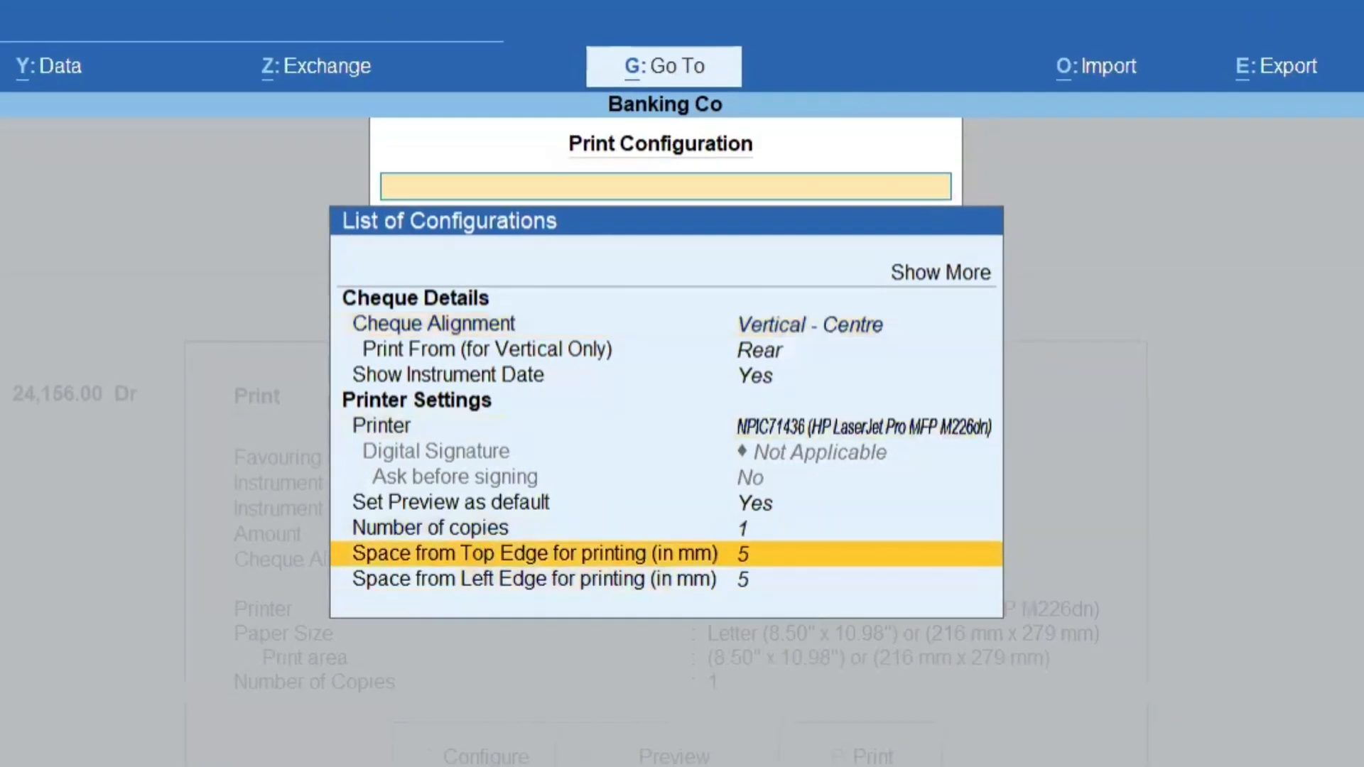
pyautogui.press('Up')
pyautogui.press('Down')
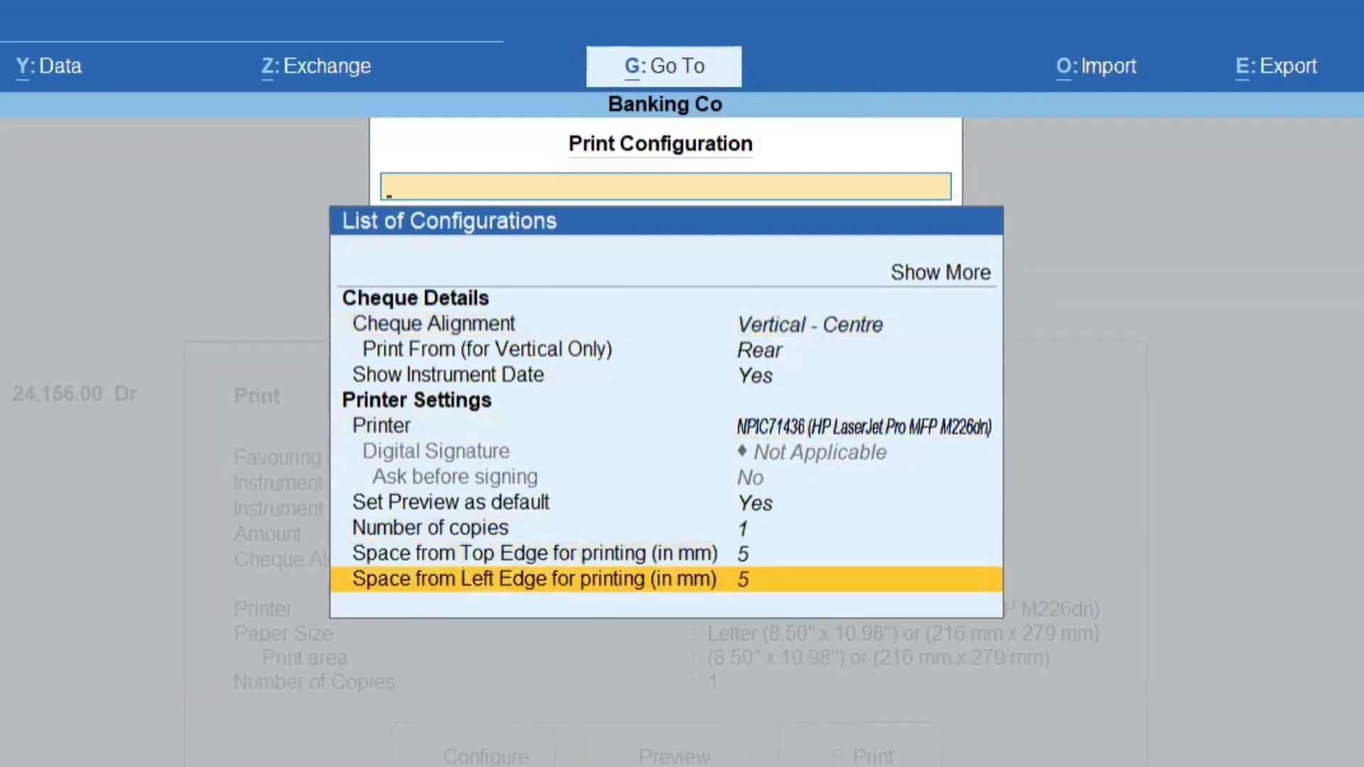
pyautogui.press('Up')
pyautogui.press('Down')
pyautogui.press('Escape')
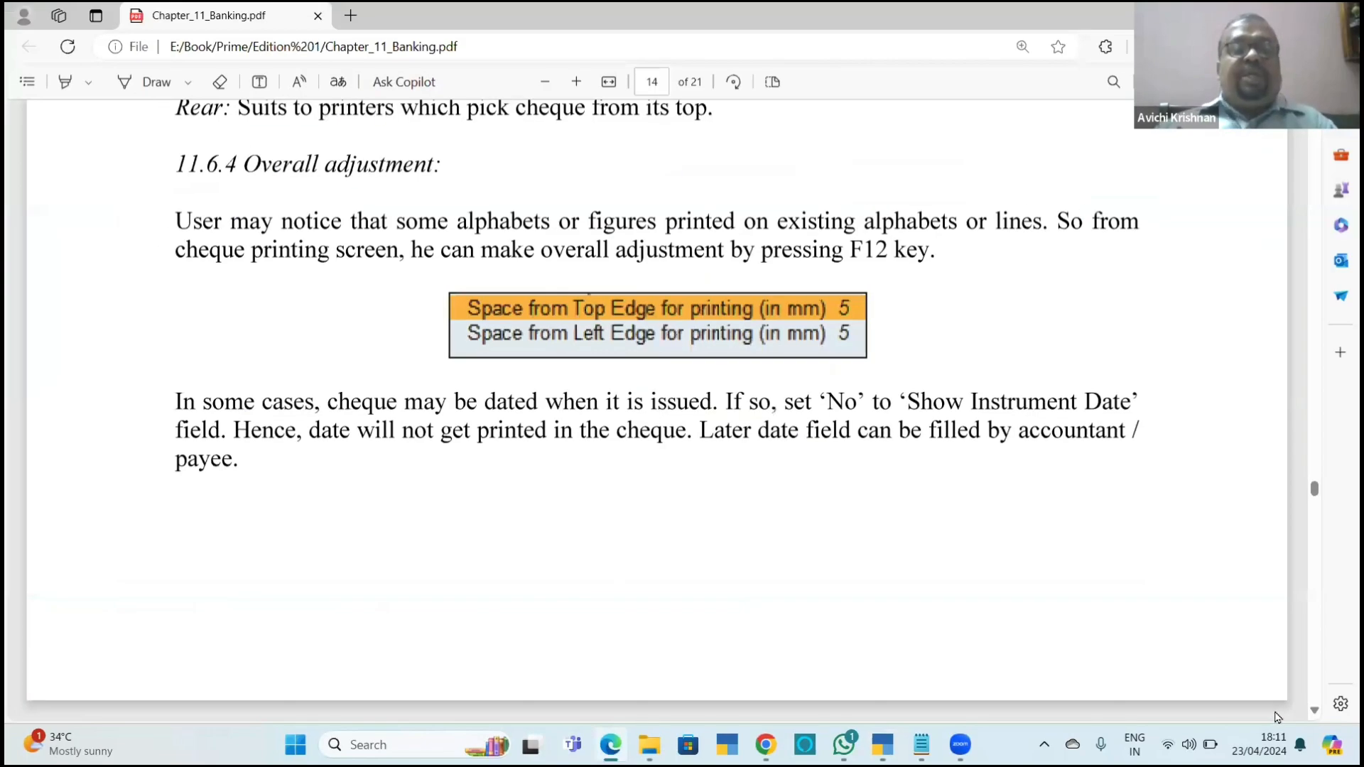
# Read section 11.7 Deposit Slips in Chapter_11_Banking.pdf, return to TallyPrime and leave Cheque Printing.
pyautogui.scroll(-5, 1277, 717)
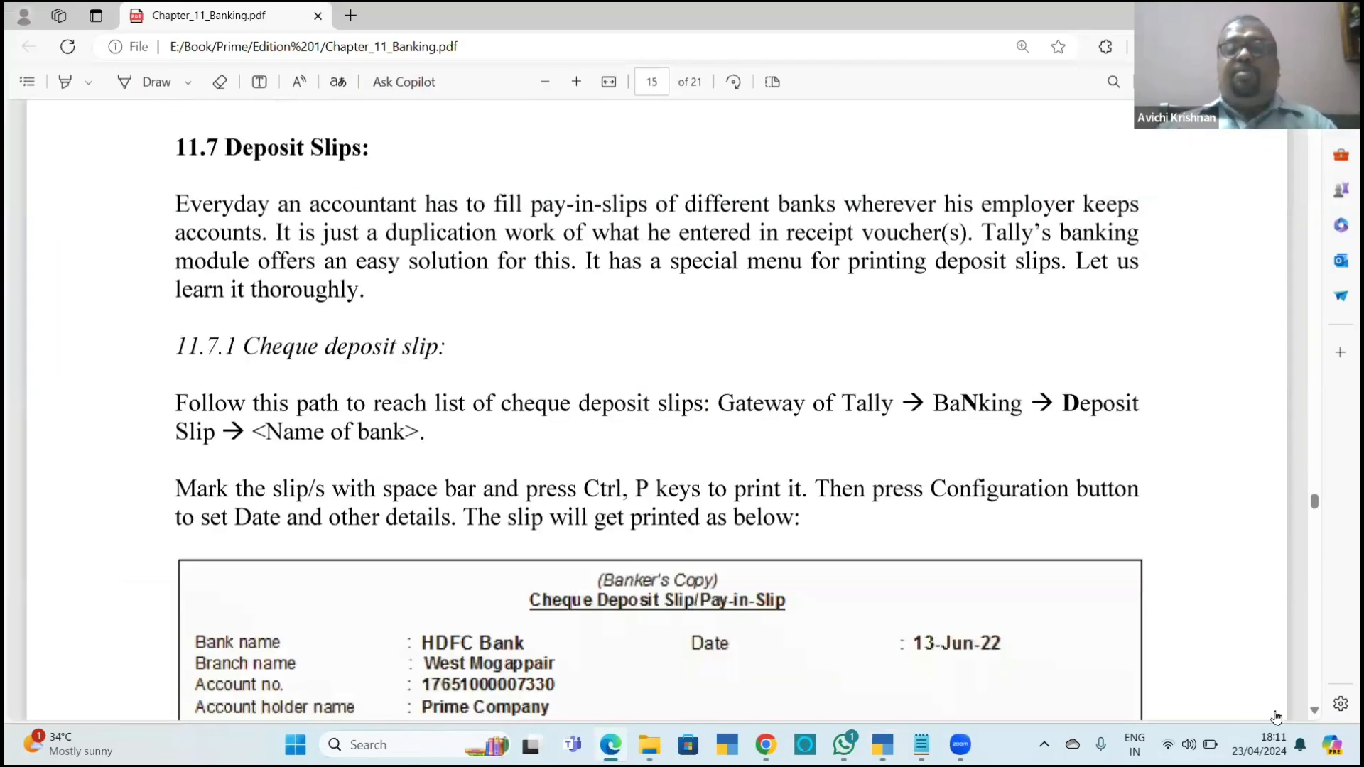
pyautogui.hotkey('alt', 'Tab')
pyautogui.press('Escape')
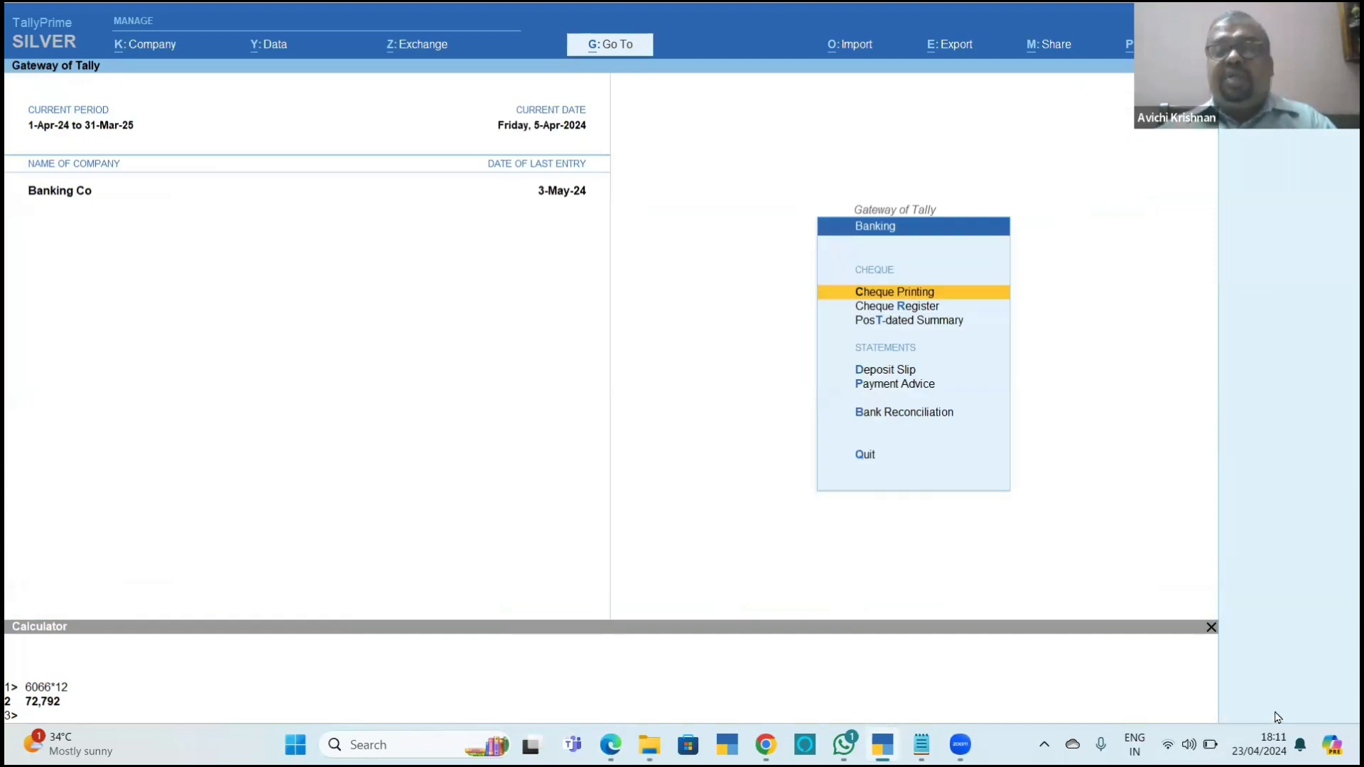
# Open the Cheque Deposit Slip report for HDFC Bank and look through the listed cheques.
pyautogui.press('Escape')
pyautogui.press('Return')
pyautogui.press('d')
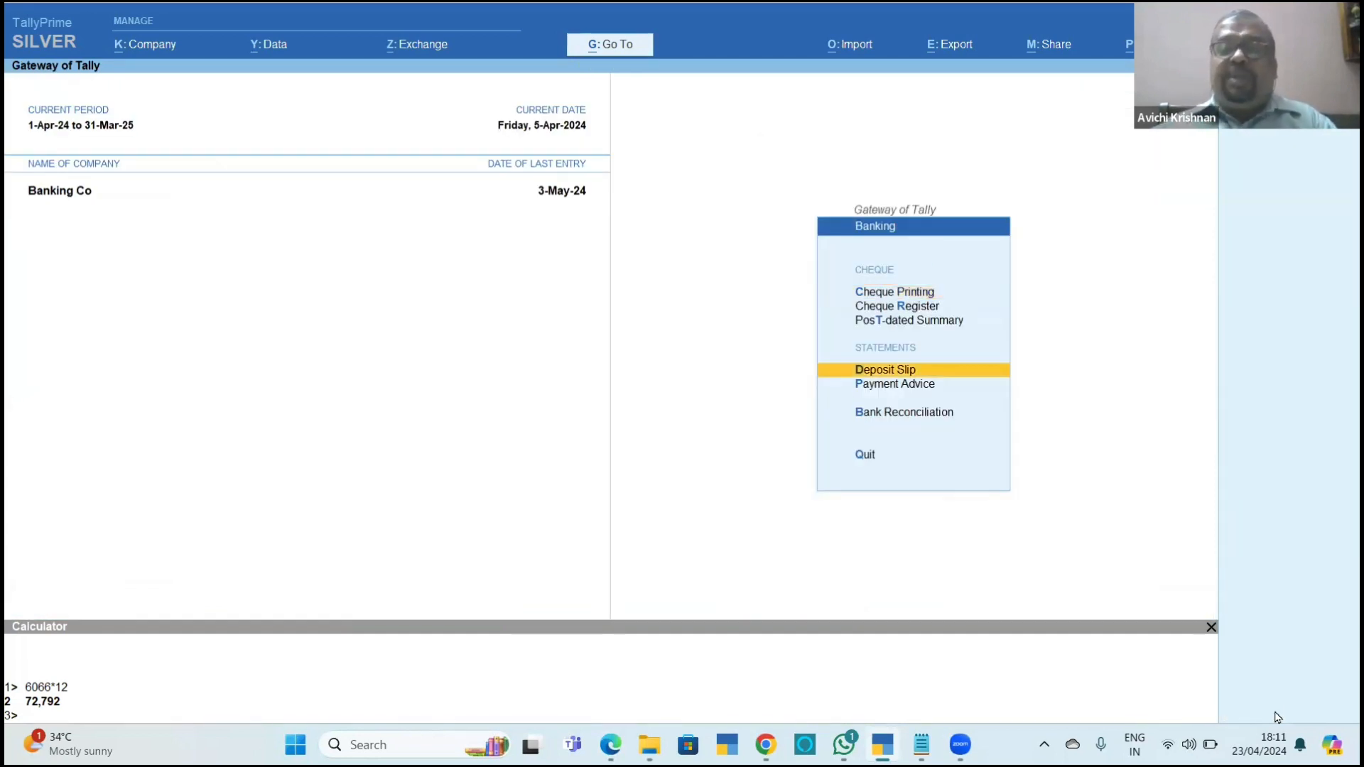
pyautogui.press('Return')
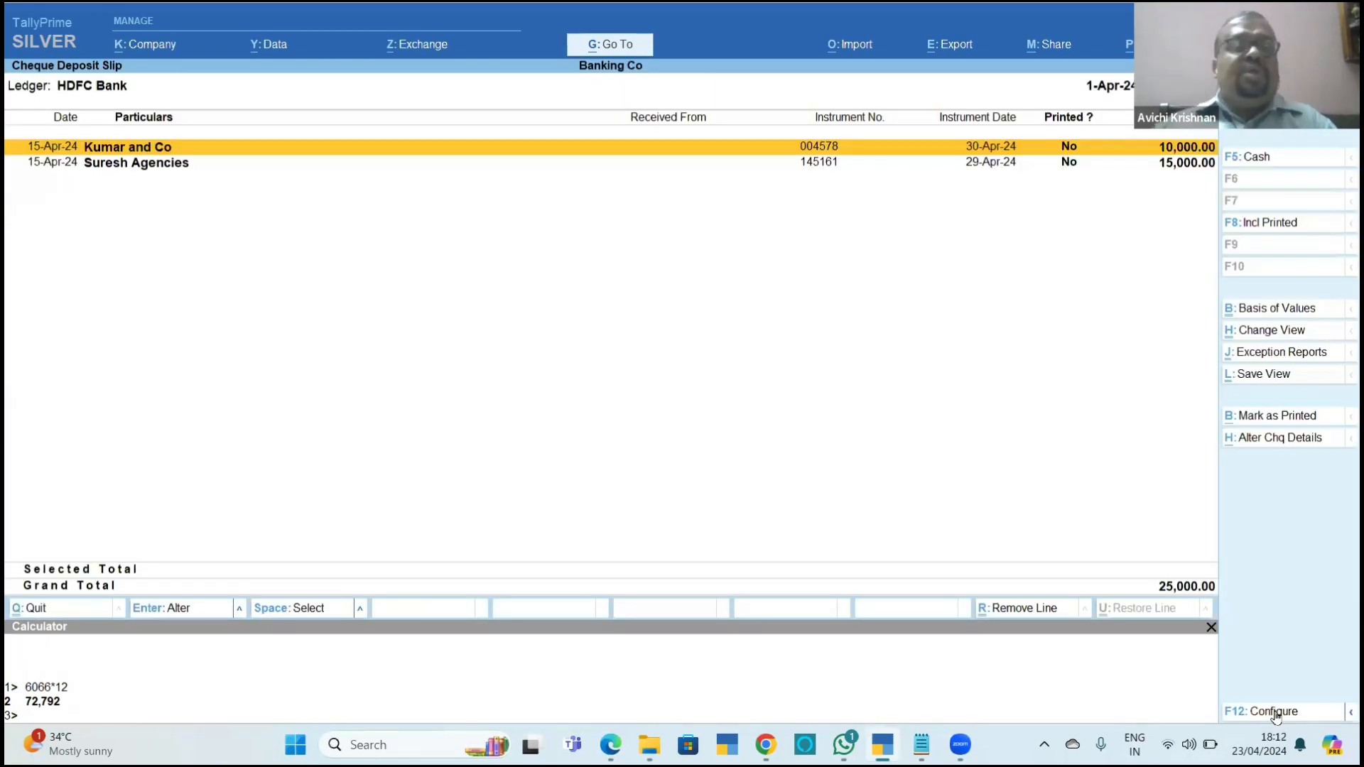
pyautogui.press('Down')
pyautogui.press('Up')
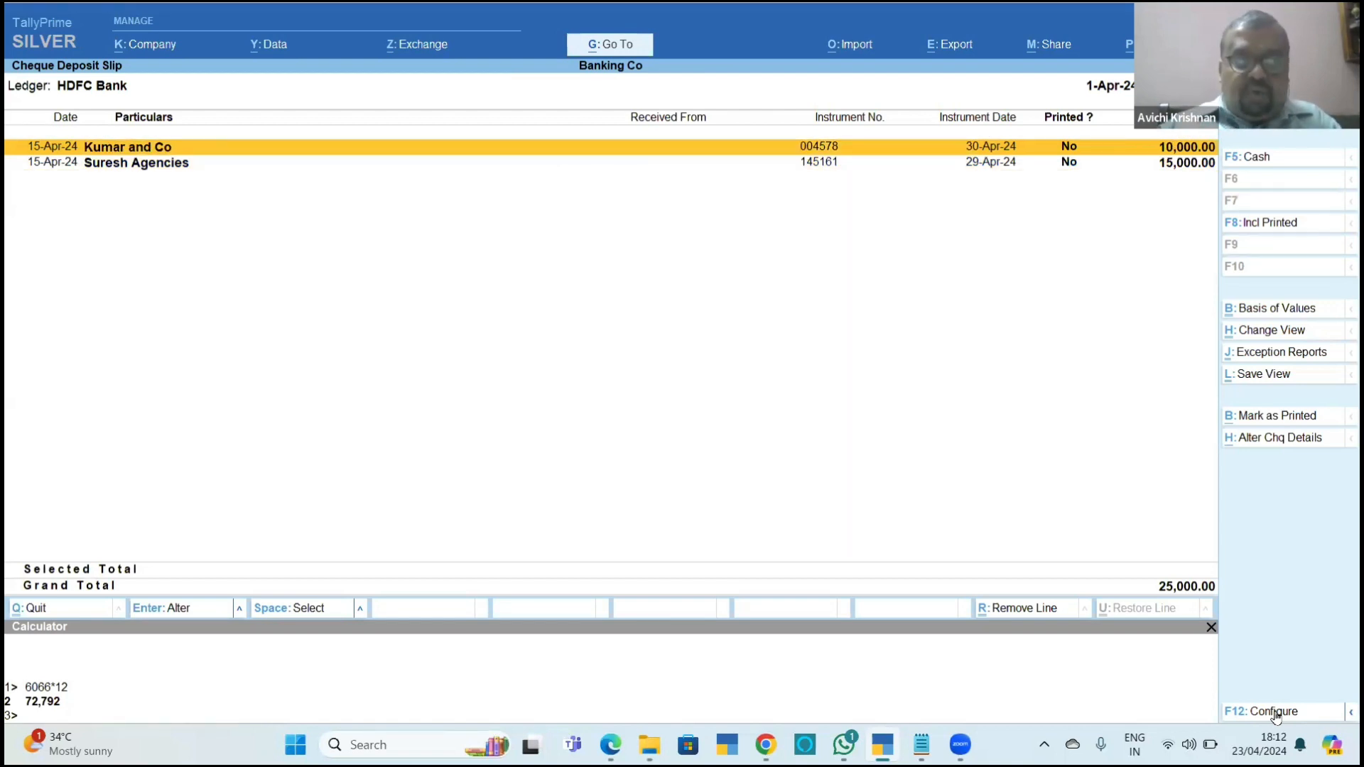
# Select the Kumar and Co and Suresh Agencies cheques in HDFC Bank's Cheque Deposit Slip report.
pyautogui.hotkey('alt', 'e')
pyautogui.press('Escape')
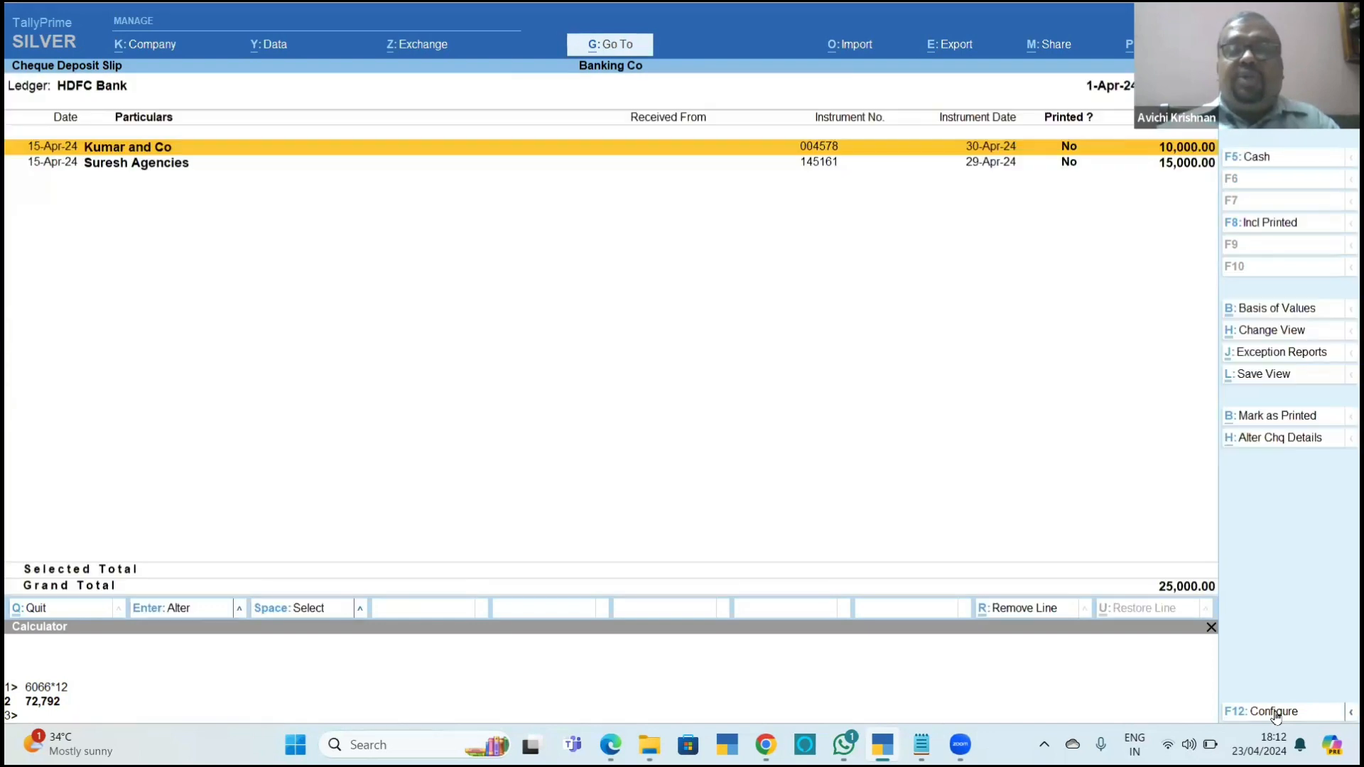
pyautogui.press('space')
pyautogui.press('space')
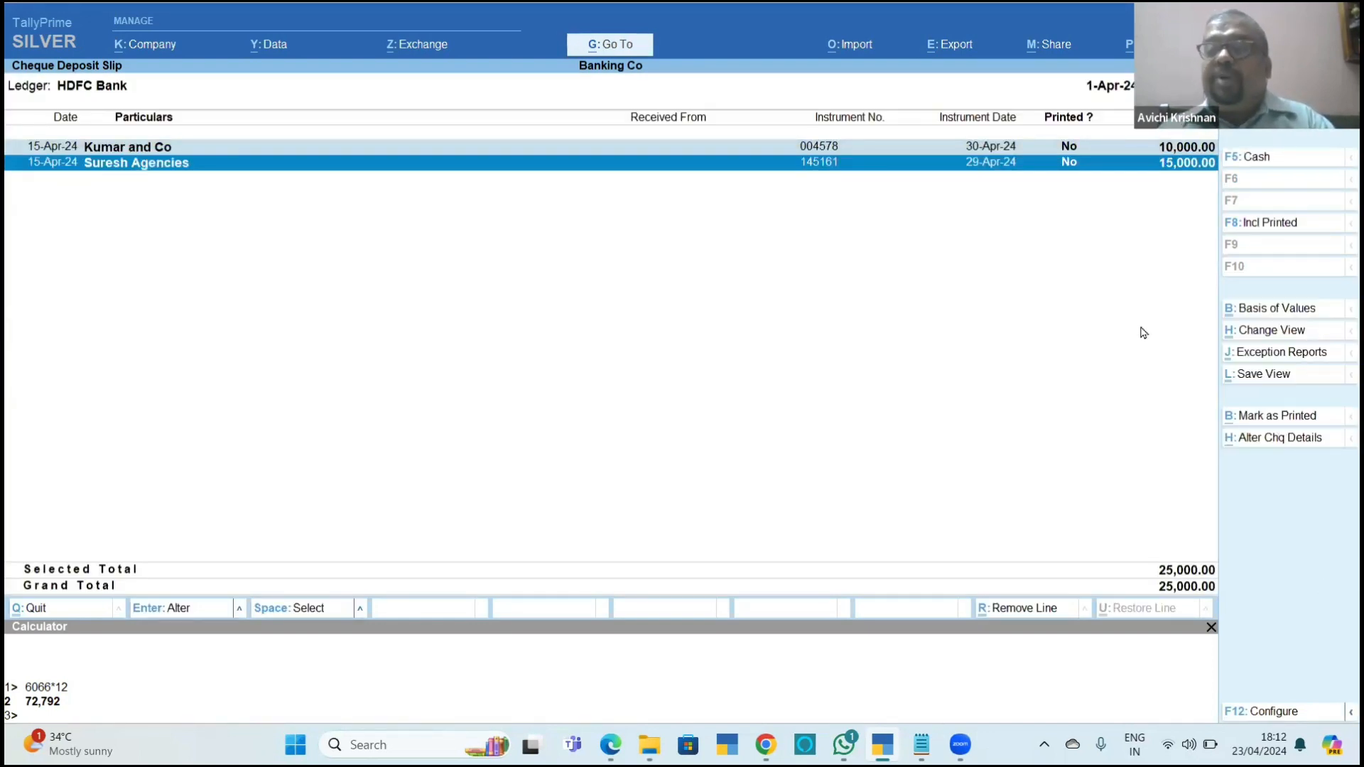
pyautogui.press('F12')
pyautogui.press('Escape')
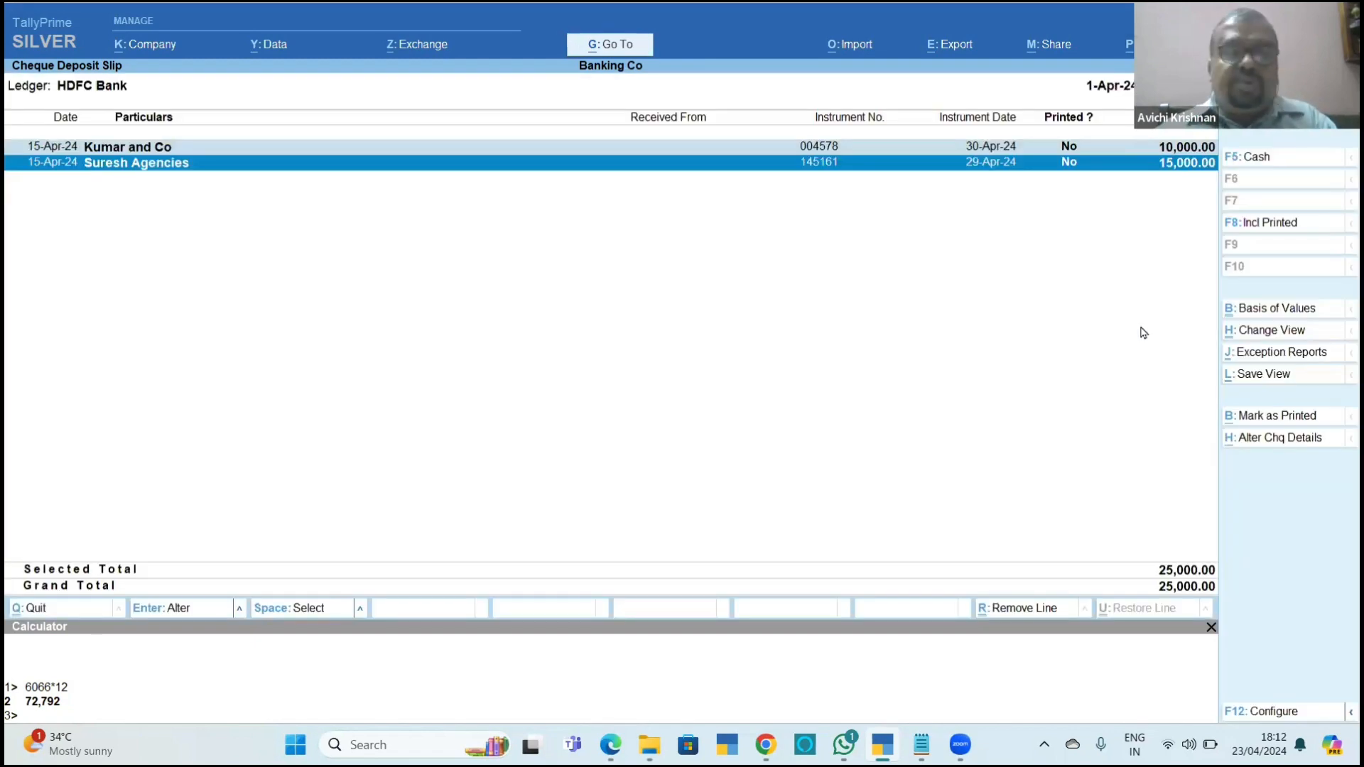
# Check the deposit slip printing instructions in Chapter_11_Banking.pdf, return to TallyPrime and preview the slip for the selected cheques.
pyautogui.hotkey('alt', 'Tab')
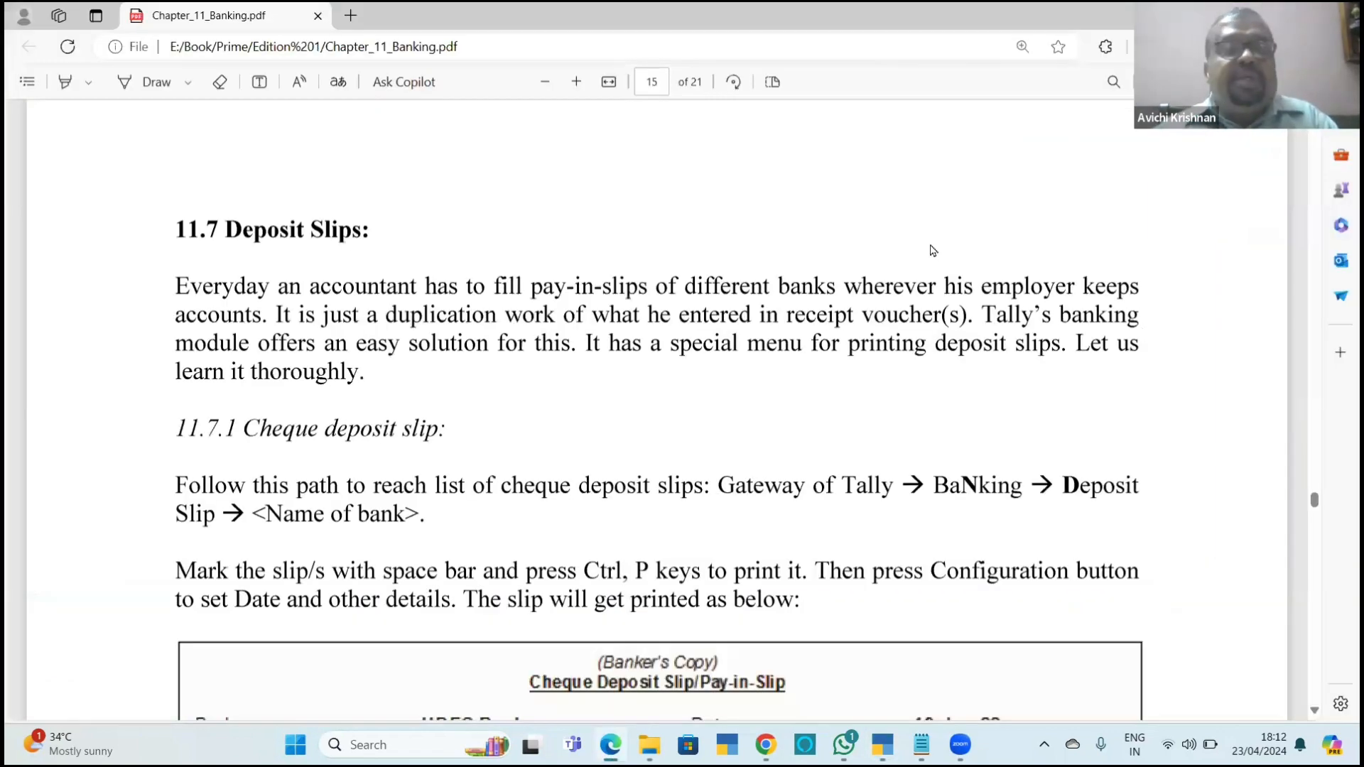
pyautogui.scroll(-3, 711, 322)
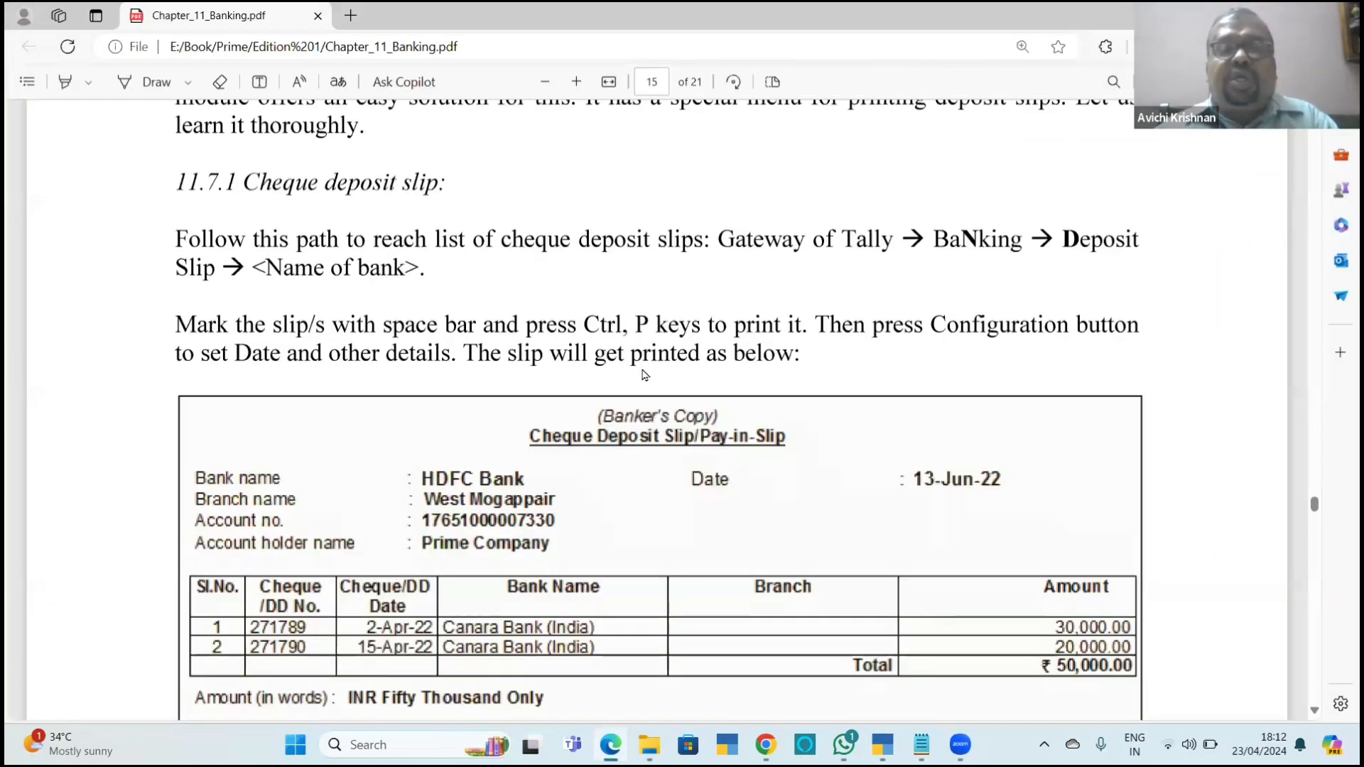
pyautogui.hotkey('alt', 'Tab')
pyautogui.hotkey('ctrl', 'p')
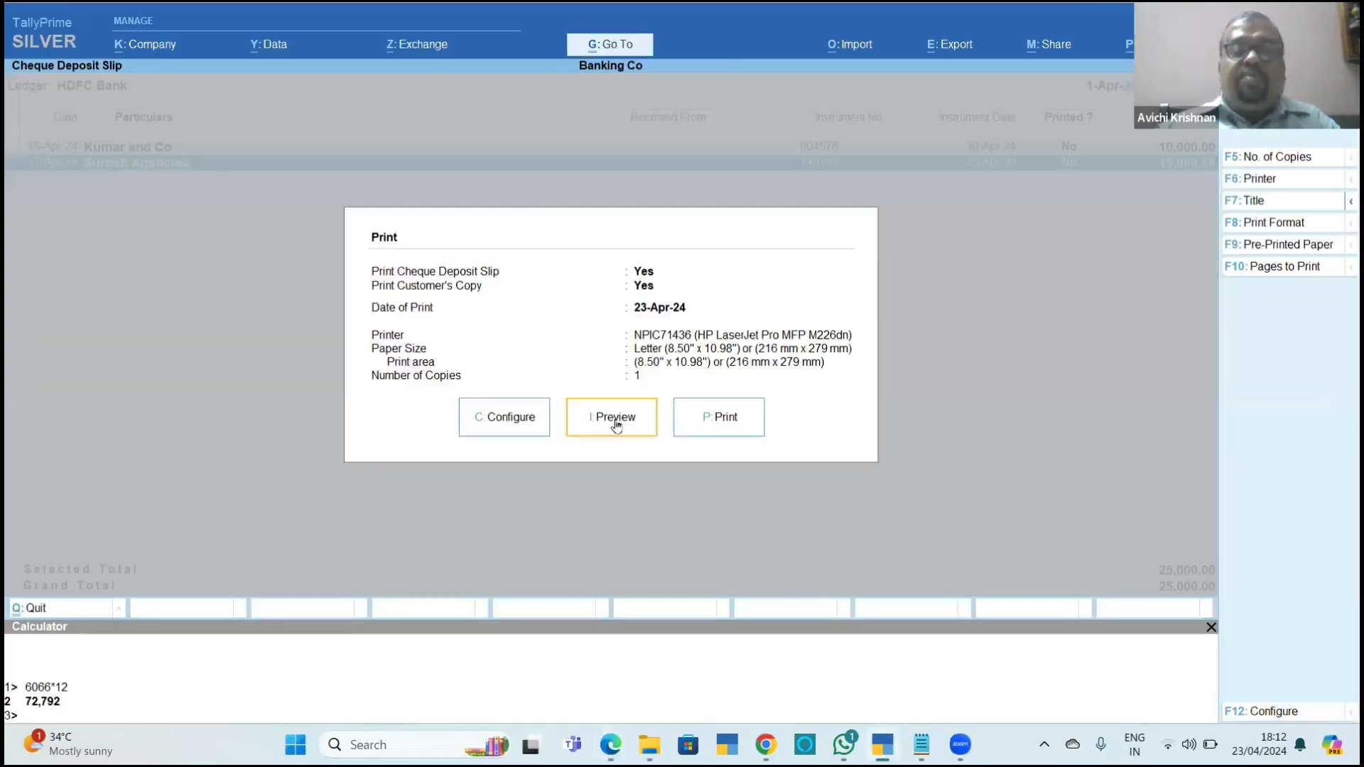
pyautogui.click(615, 420)
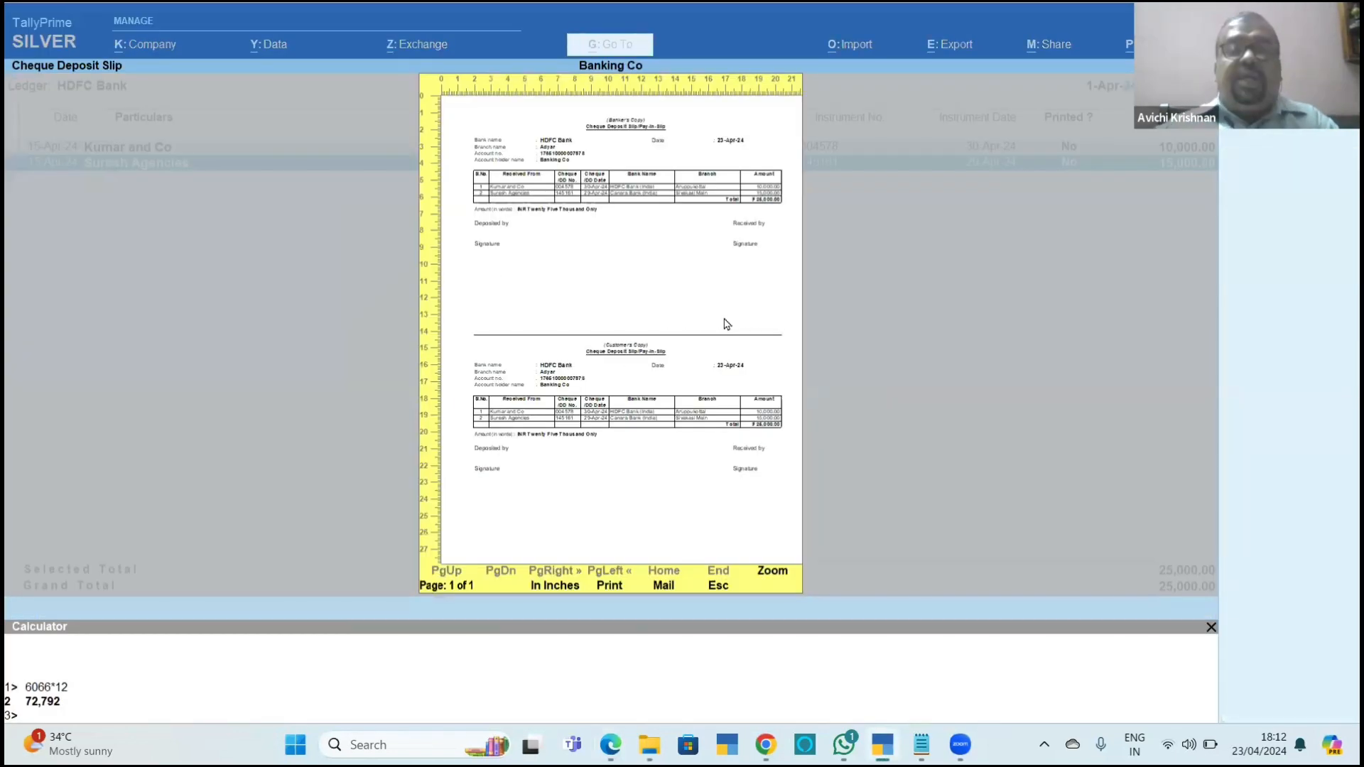
# Enlarge the deposit slip preview, examine the banker's and customer's copies, and go back to the report without printing.
pyautogui.click(720, 229)
pyautogui.scroll(-3, 1201, 293)
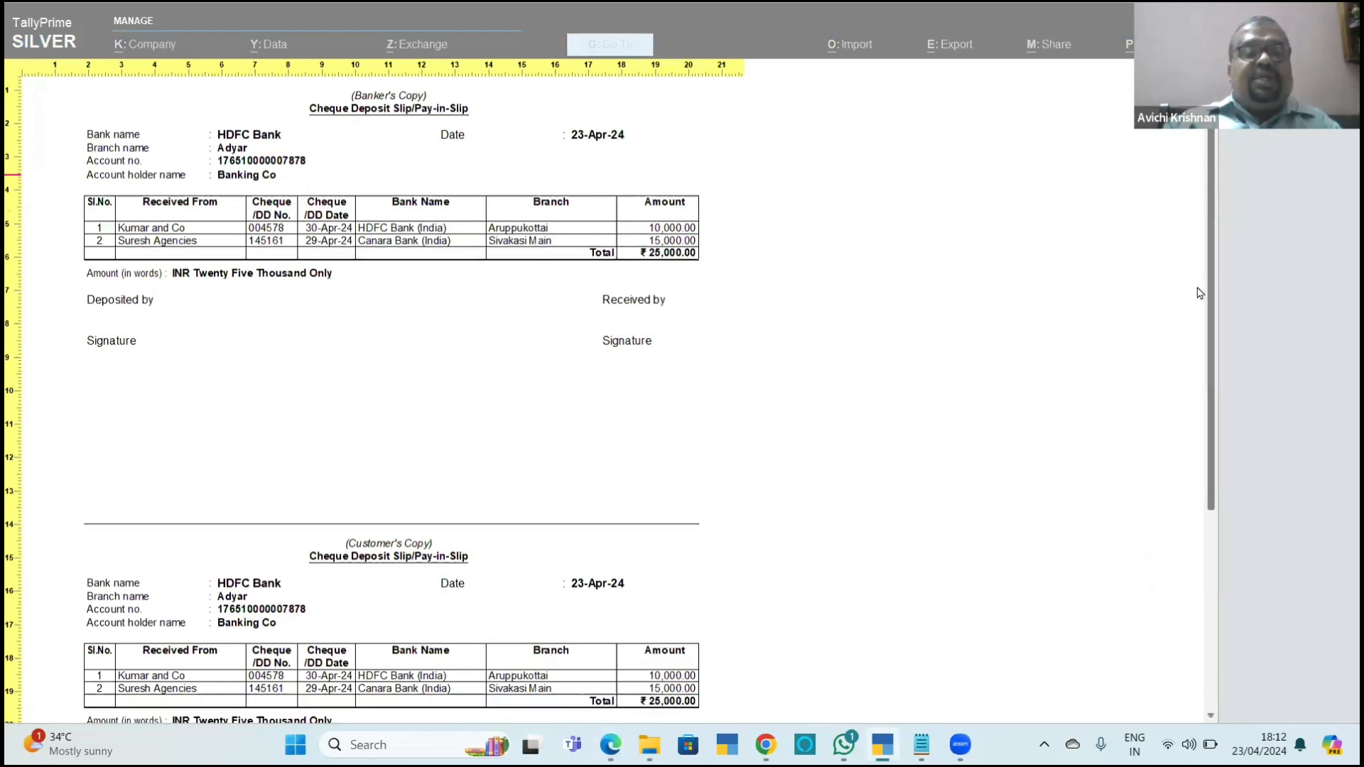
pyautogui.scroll(3, 396, 85)
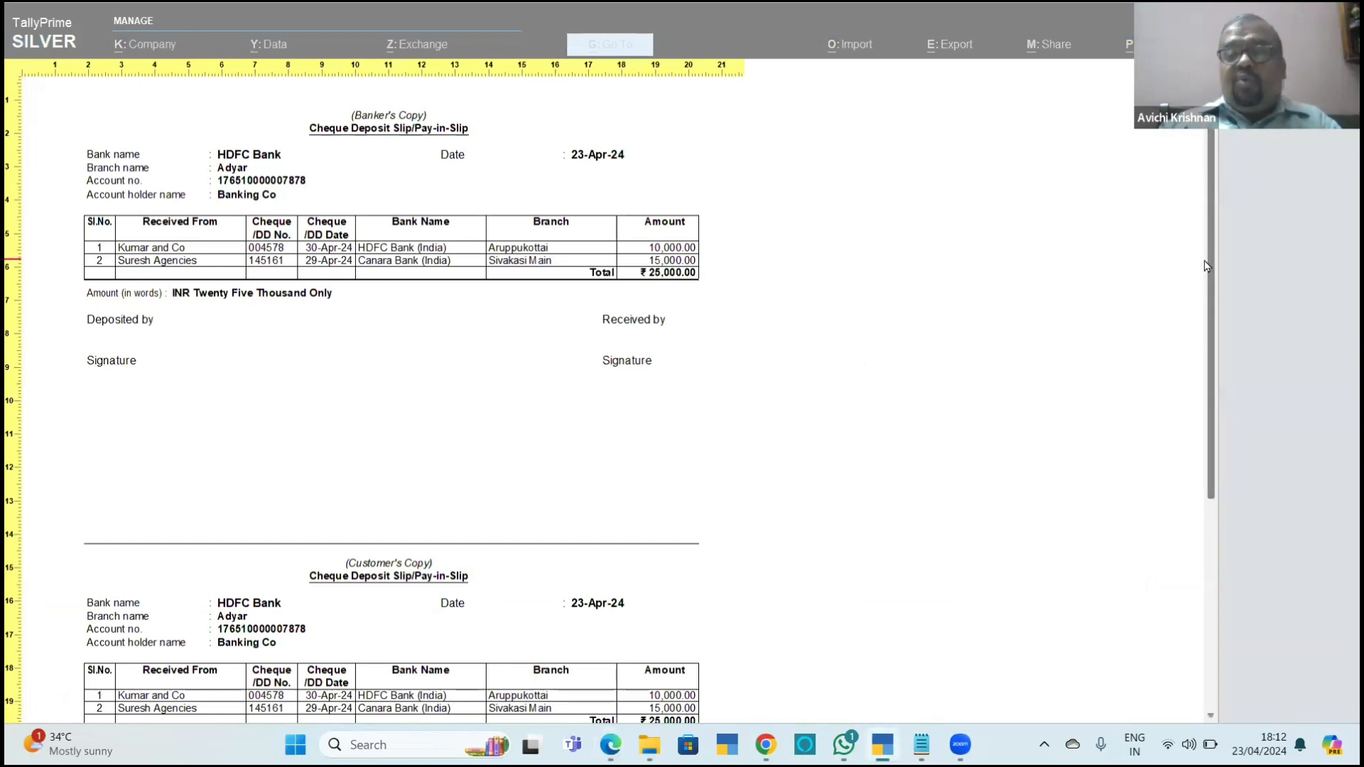
pyautogui.scroll(-5, 1237, 388)
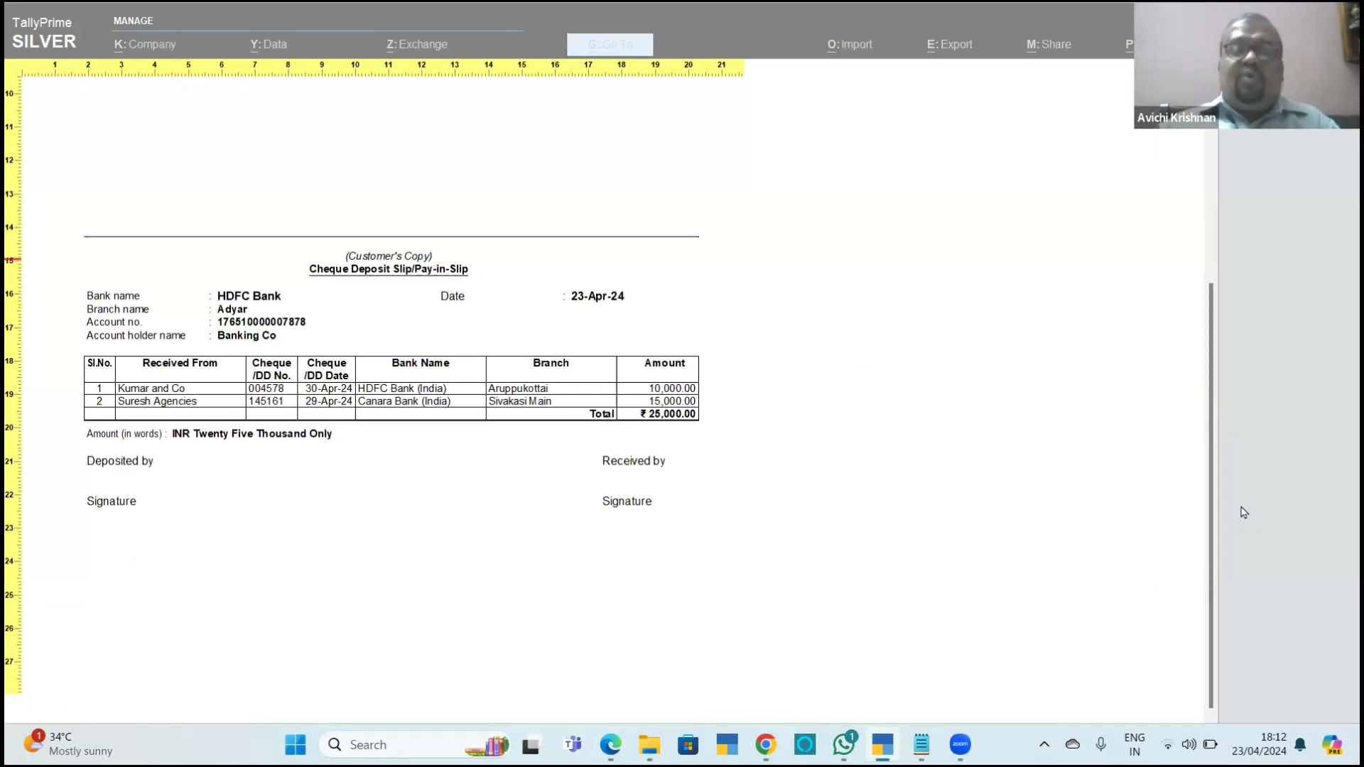
pyautogui.hotkey('alt', 'z')
pyautogui.press('Escape')
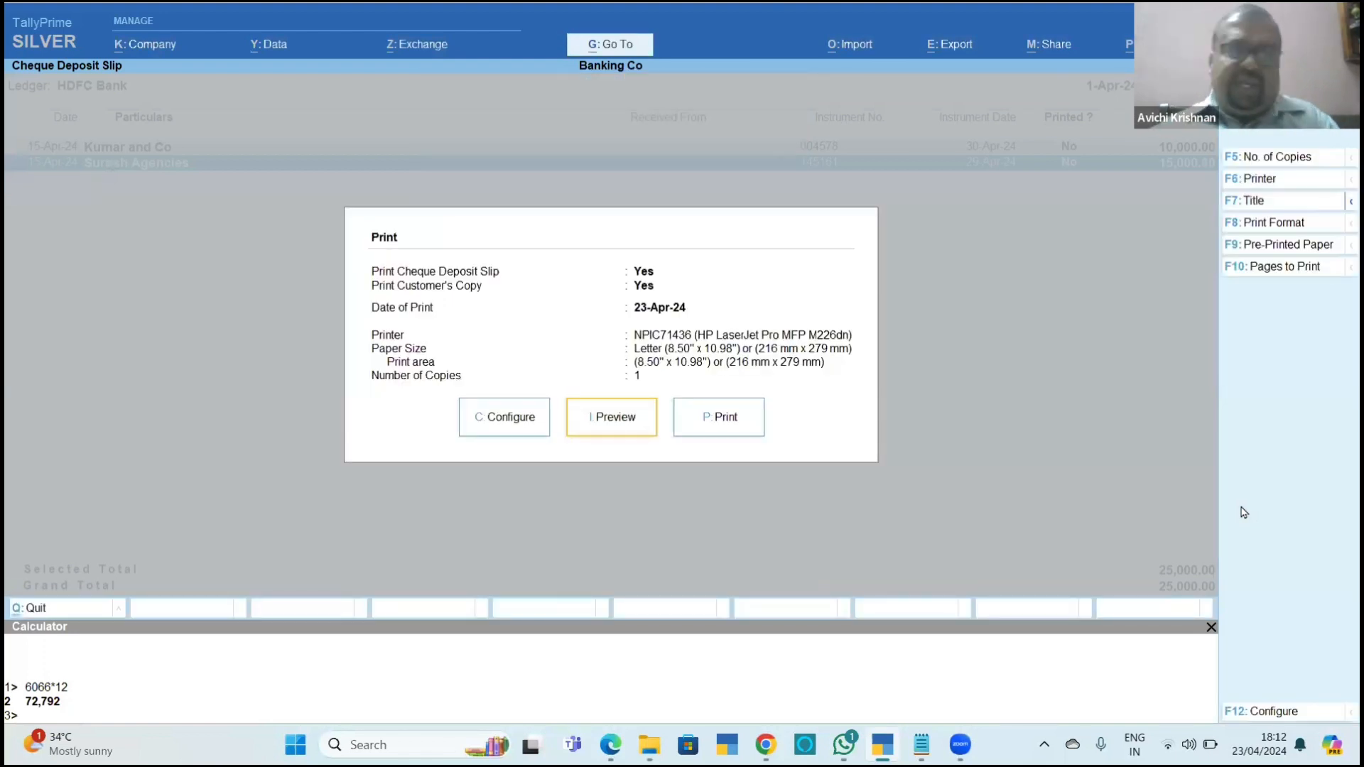
pyautogui.press('Escape')
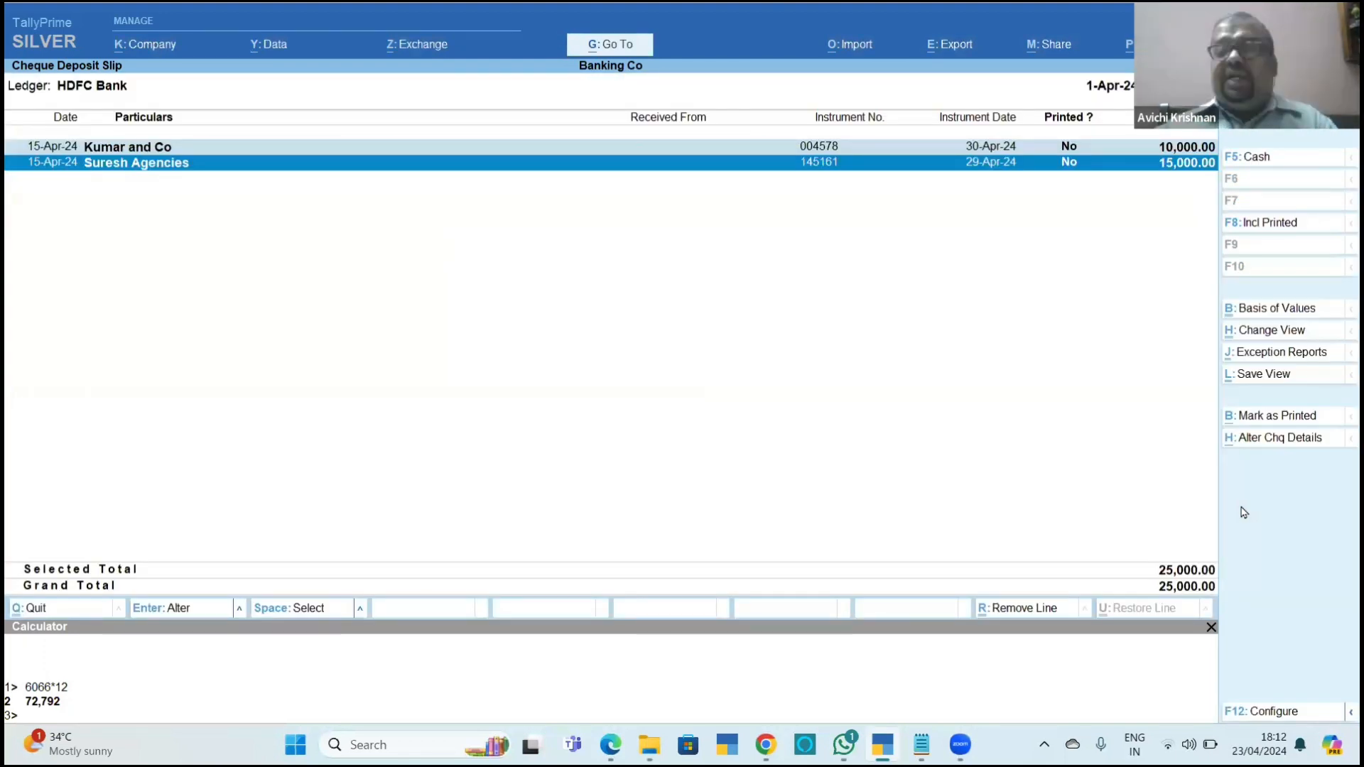
# Look over the sample Cash Deposit Slip with its denomination table in Chapter_11_Banking.pdf and return to TallyPrime.
pyautogui.hotkey('alt', 'Tab')
pyautogui.scroll(-10, 1087, 462)
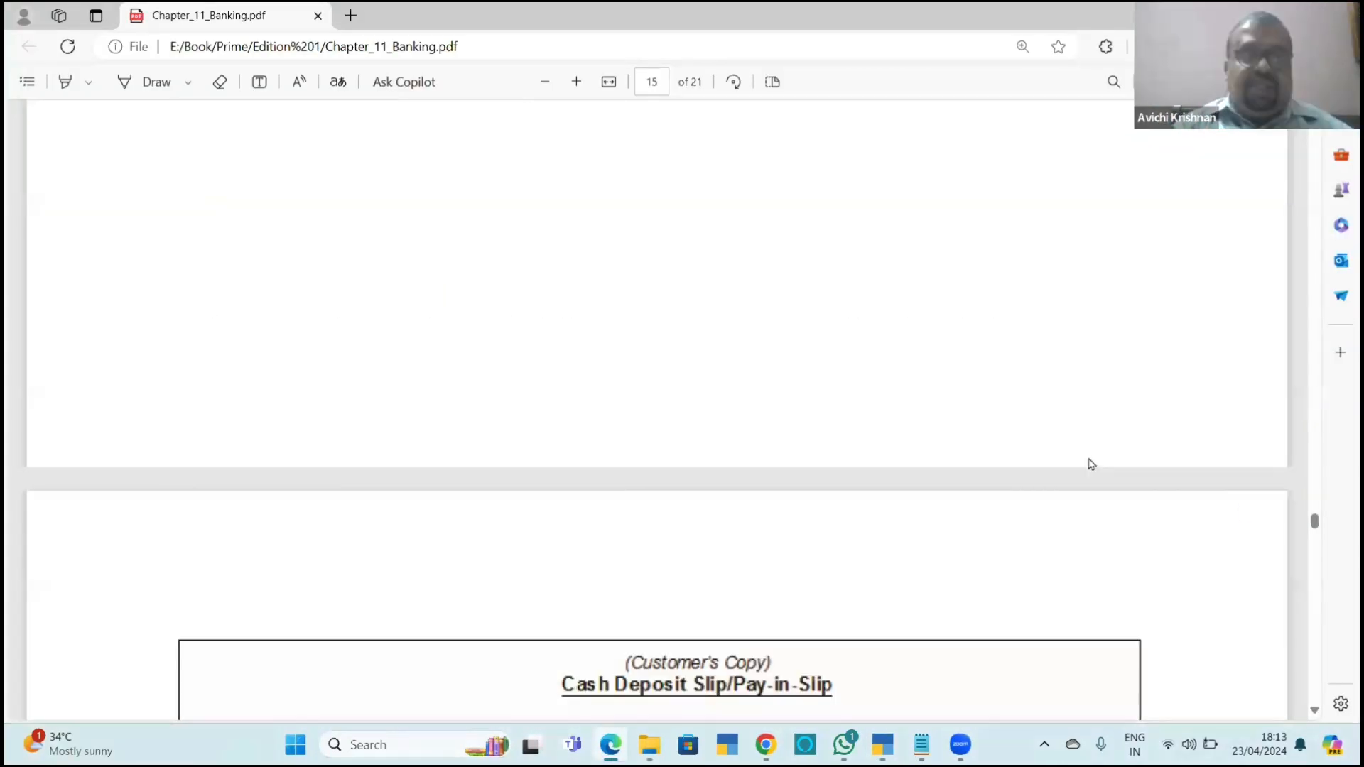
pyautogui.hotkey('alt', 'Tab')
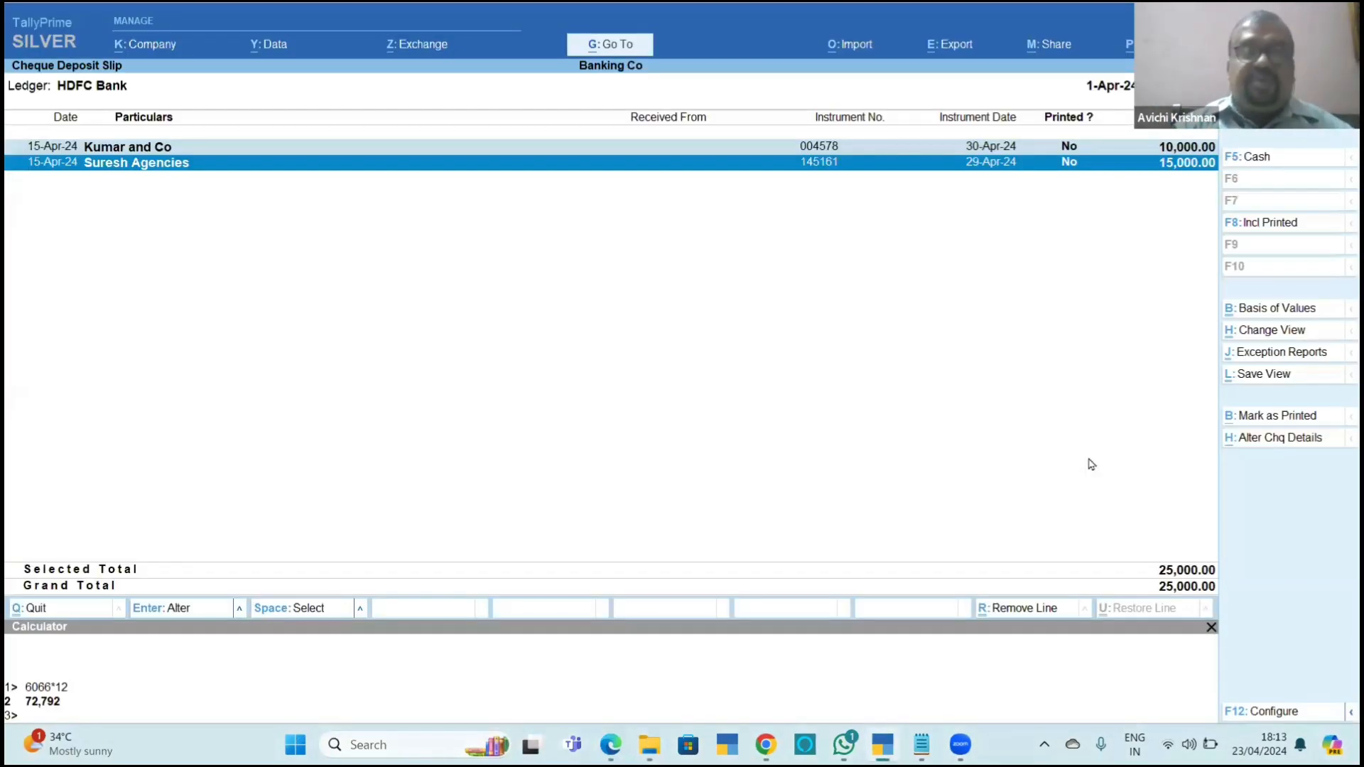
pyautogui.hotkey('alt', 'Tab')
pyautogui.scroll(-1, 1092, 464)
pyautogui.scroll(-5, 1092, 465)
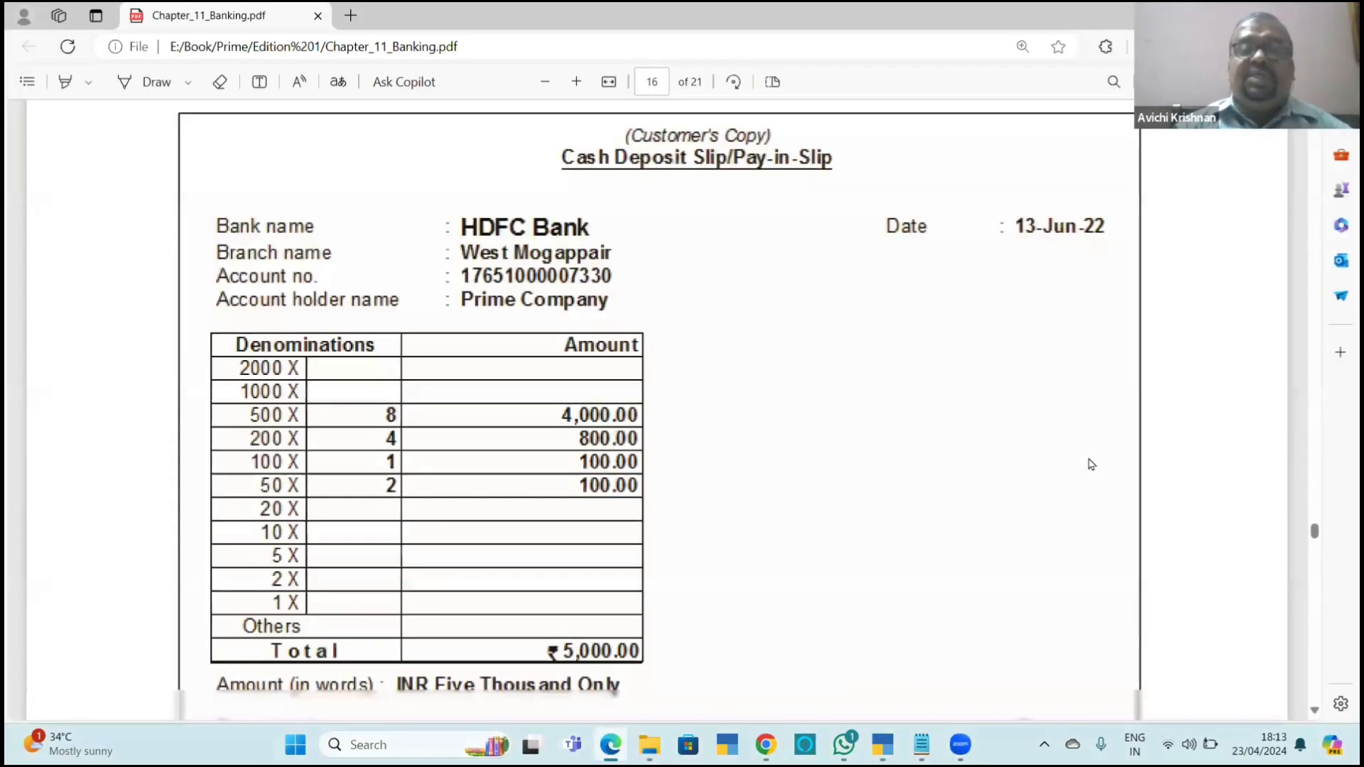
pyautogui.scroll(1, 1092, 465)
pyautogui.scroll(-1, 1092, 465)
pyautogui.hotkey('alt', 'Tab')
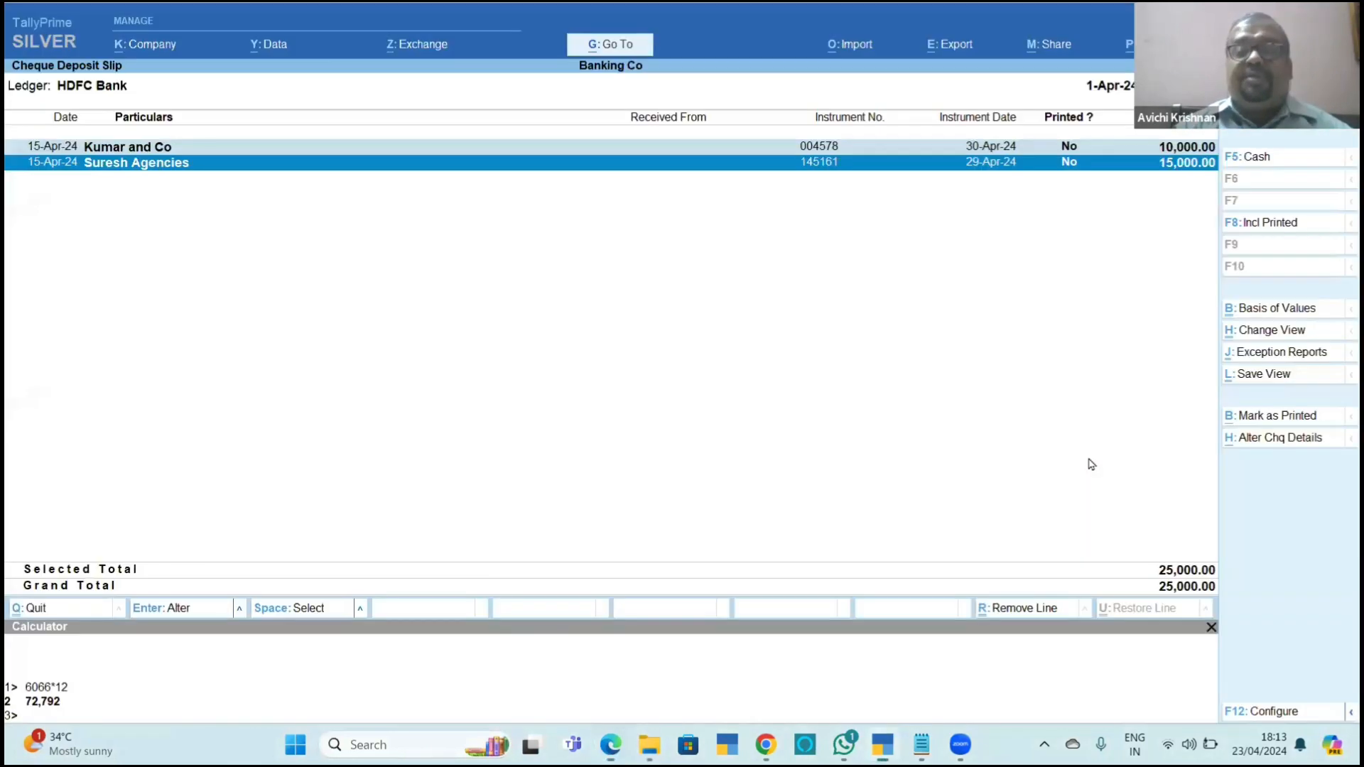
# Leave the deposit slip report and reopen Deposit Slip for HDFC Bank from the Banking options.
pyautogui.press('Escape')
pyautogui.press('Escape')
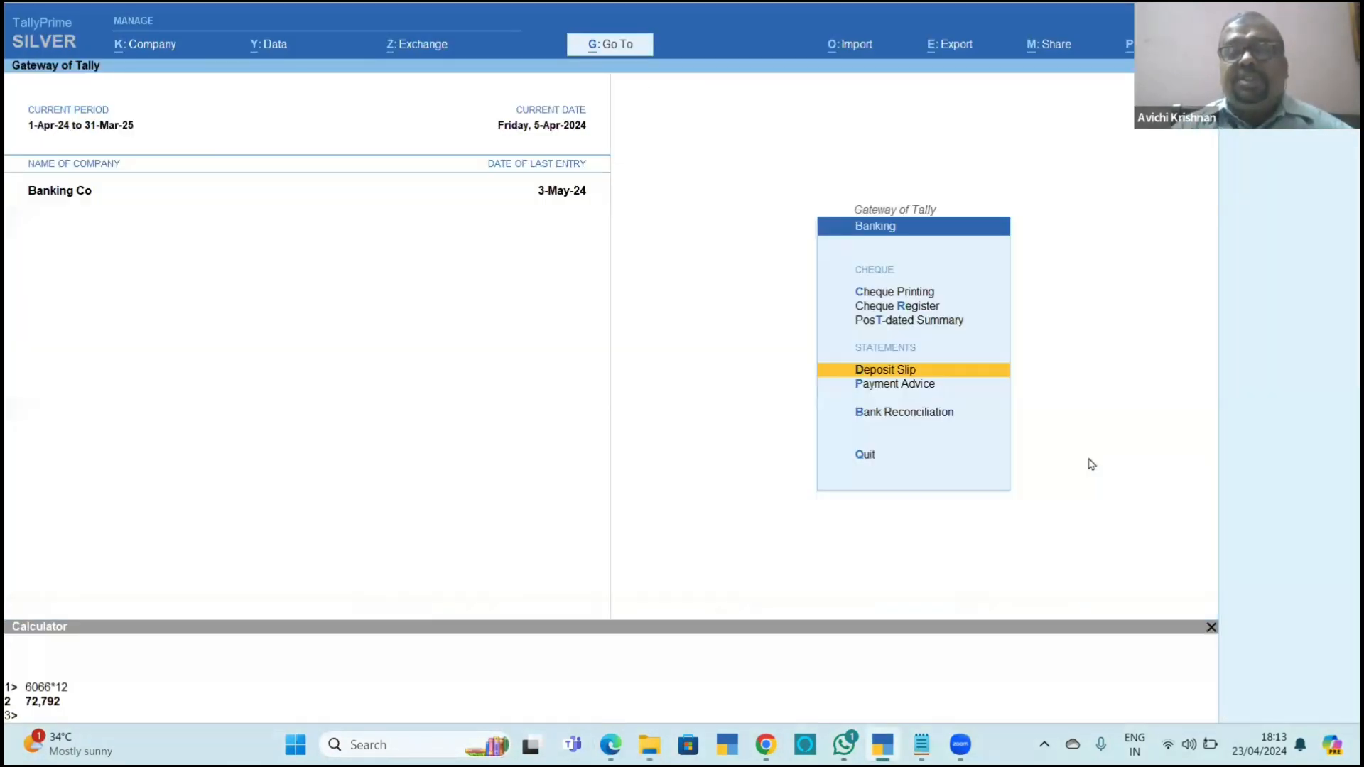
pyautogui.press('Up')
pyautogui.press('Down')
pyautogui.press('Return')
pyautogui.press('Return')
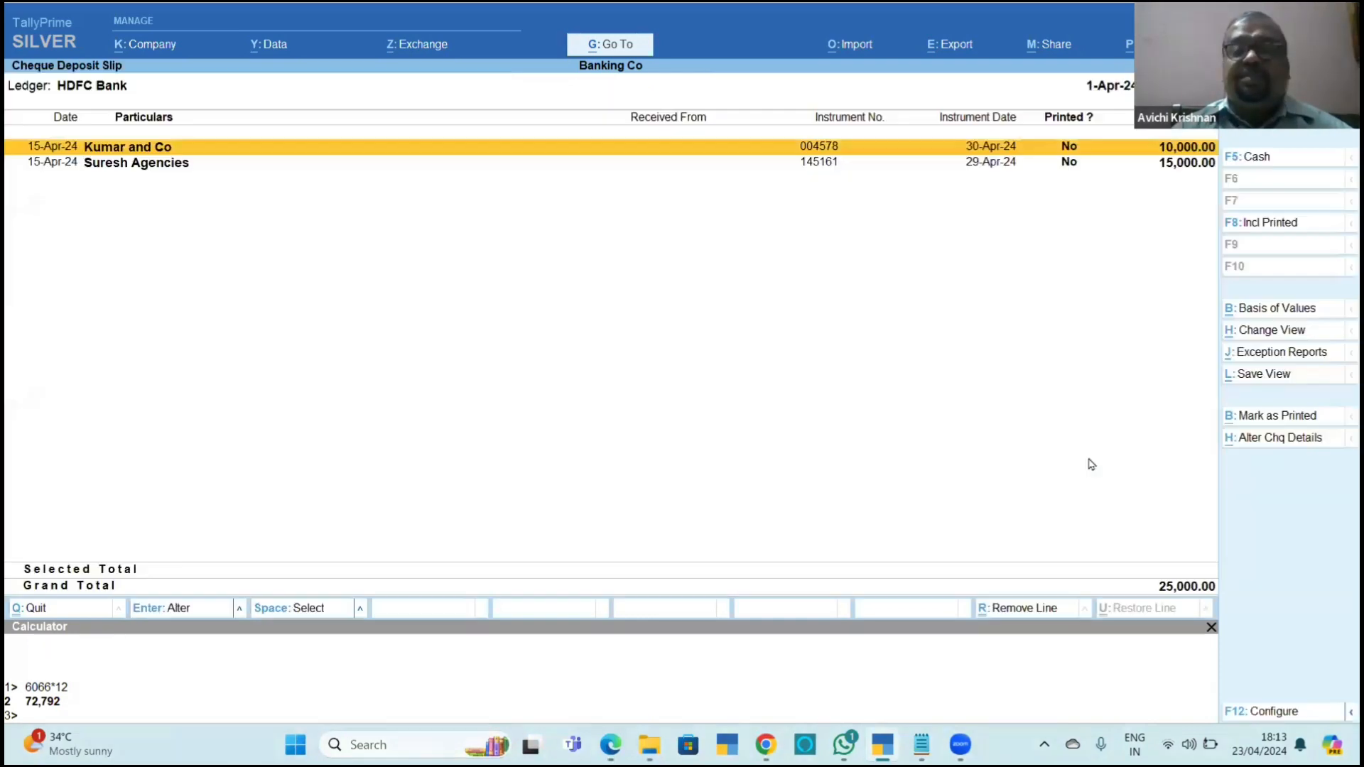
# Read the note on the cash deposit slip counterfoil in Chapter_11_Banking.pdf, return to TallyPrime and leave the Cheque Deposit Slip report.
pyautogui.hotkey('alt', 'Tab')
pyautogui.scroll(-3, 1092, 464)
pyautogui.scroll(-3, 1092, 465)
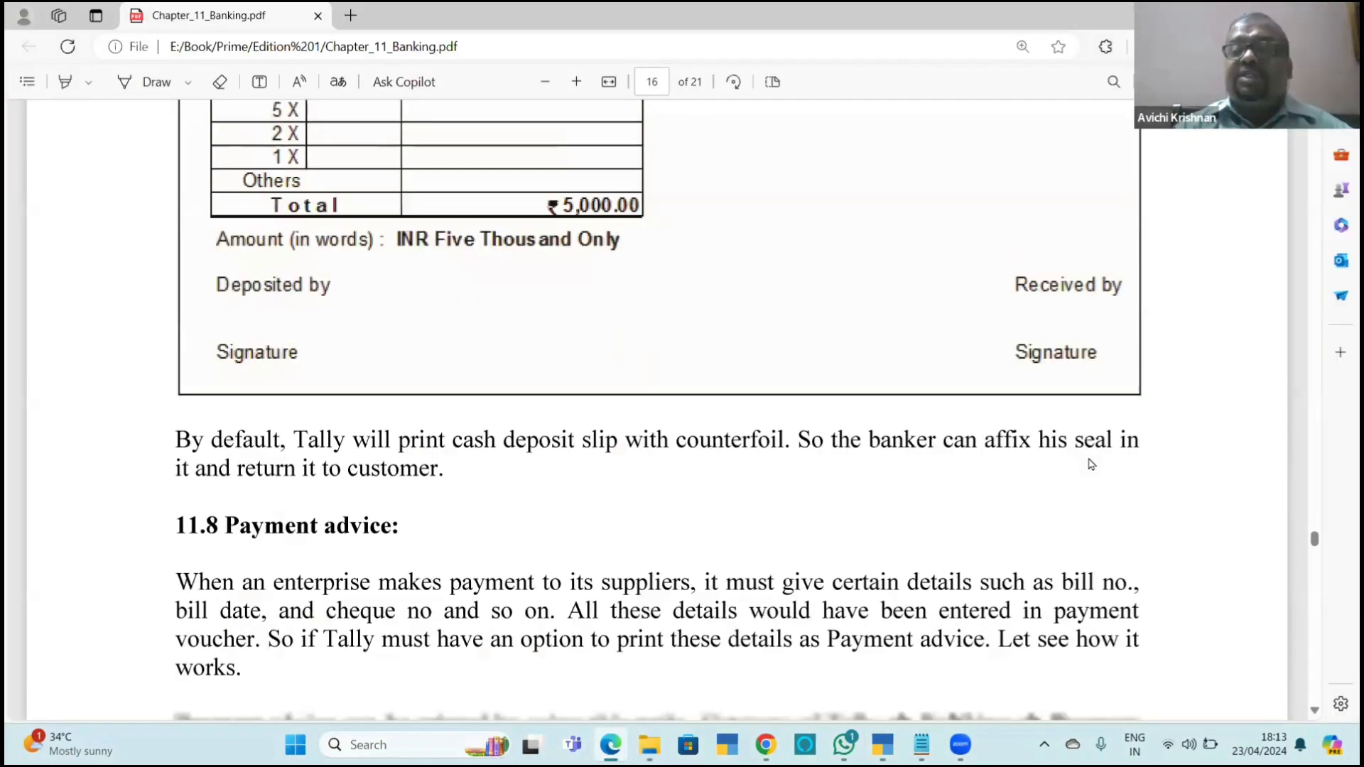
pyautogui.hotkey('alt', 'Tab')
pyautogui.press('Escape')
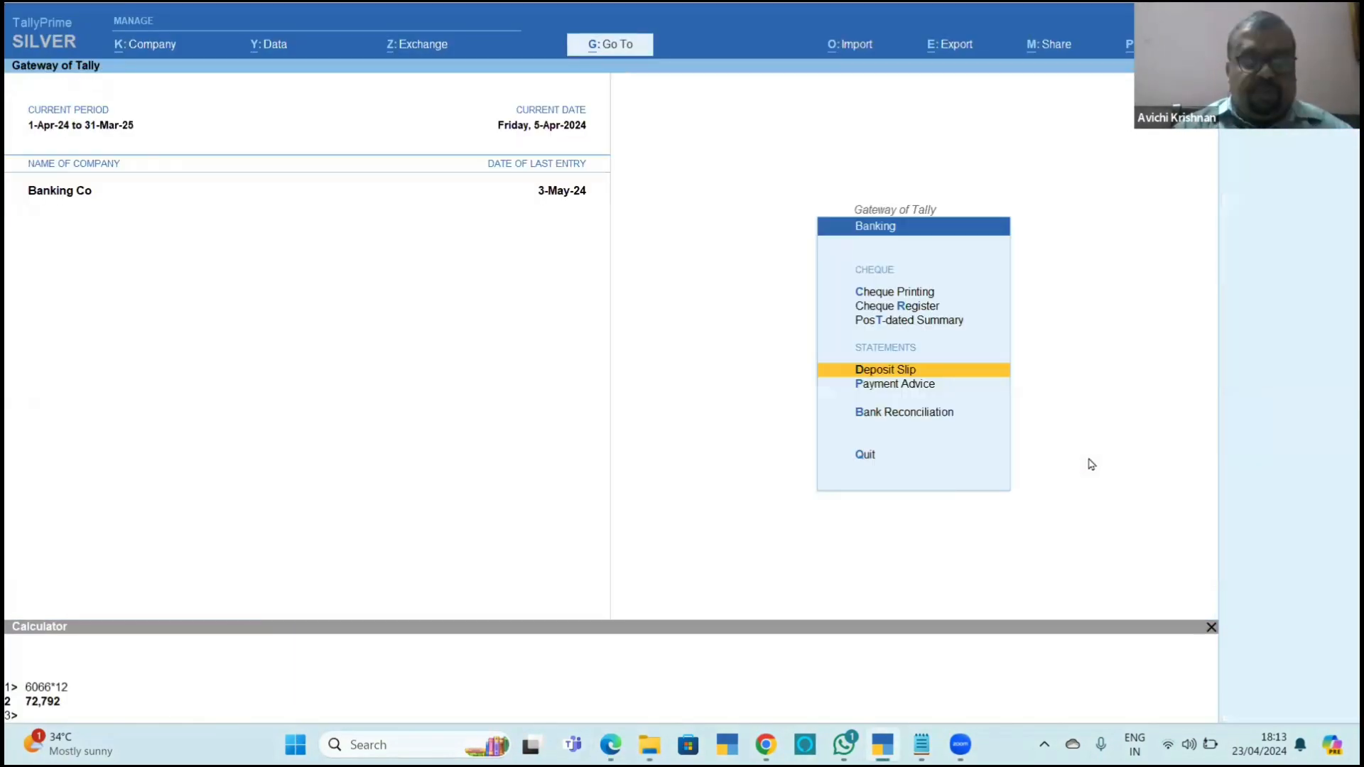
# Open the Day Book and set its period to start from 1.4.
pyautogui.press('Escape')
pyautogui.press('d')
pyautogui.press('d')
pyautogui.press('F2')
pyautogui.write('1.')
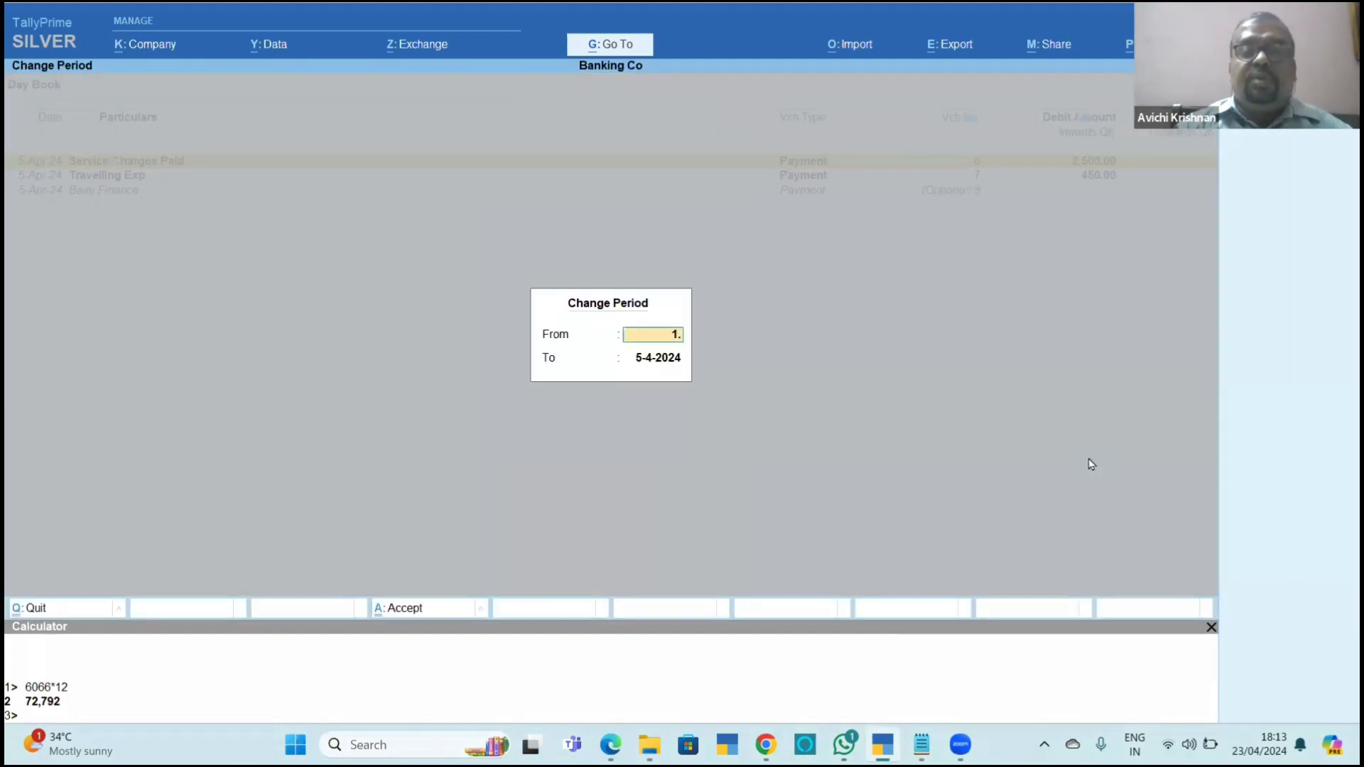
pyautogui.write('4')
pyautogui.press('Return')
pyautogui.press('Return')
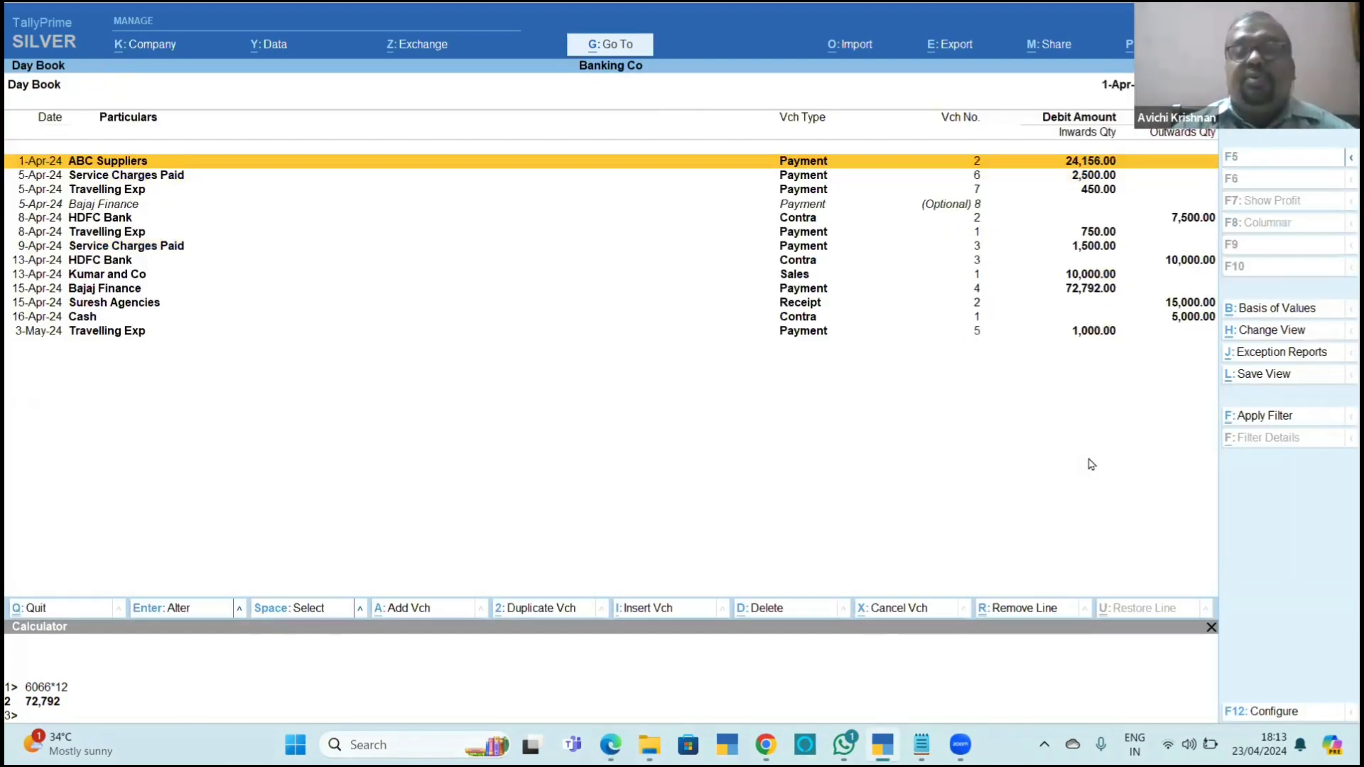
# View the HDFC Bank contra voucher no. 2 for 7,500.00 from the Day Book and close it.
pyautogui.press('Down')
pyautogui.press('Down')
pyautogui.press('Down')
pyautogui.press('Down')
pyautogui.press('Return')
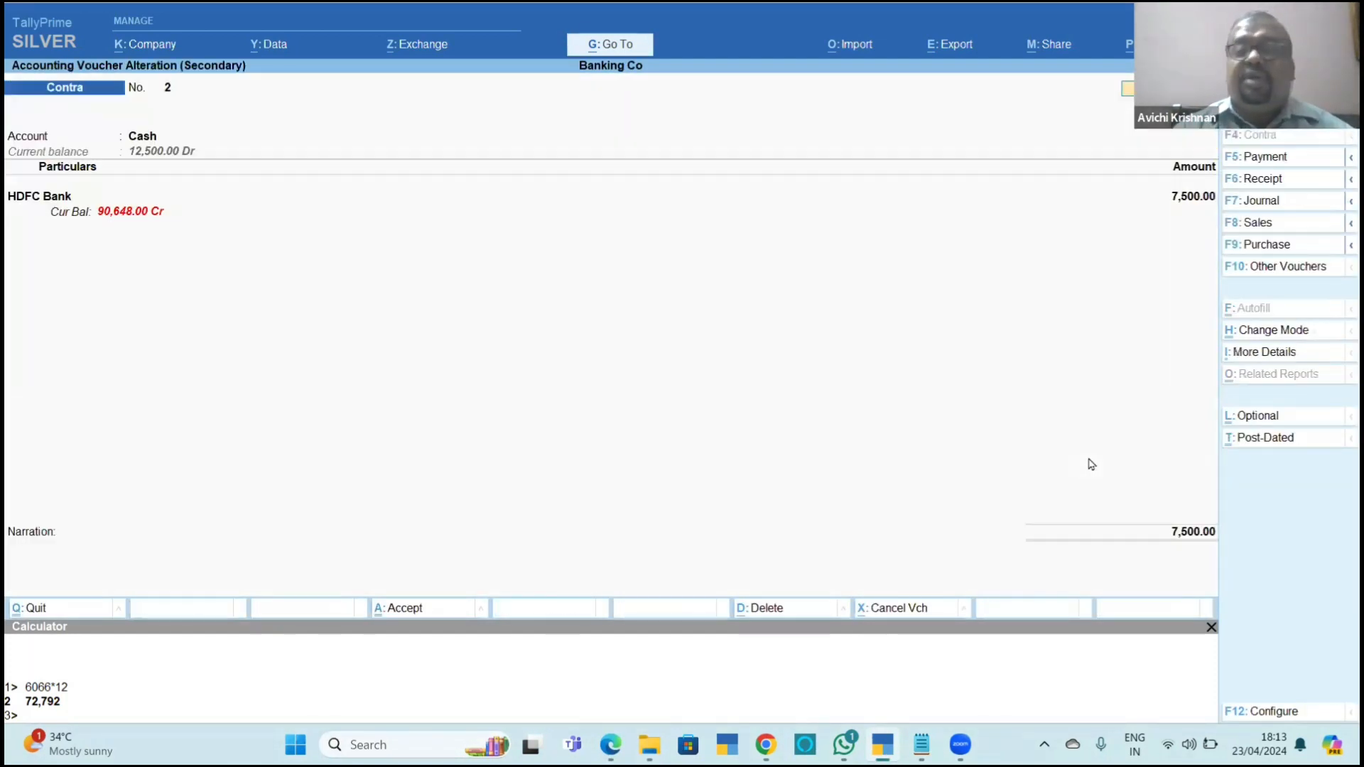
pyautogui.press('Escape')
# Open the Cash contra voucher no. 1 for 5,000.00 from the Day Book and go through its entries.
pyautogui.press('Down')
pyautogui.press('Down')
pyautogui.press('Down')
pyautogui.press('Down')
pyautogui.press('Down')
pyautogui.press('Down')
pyautogui.press('Down')
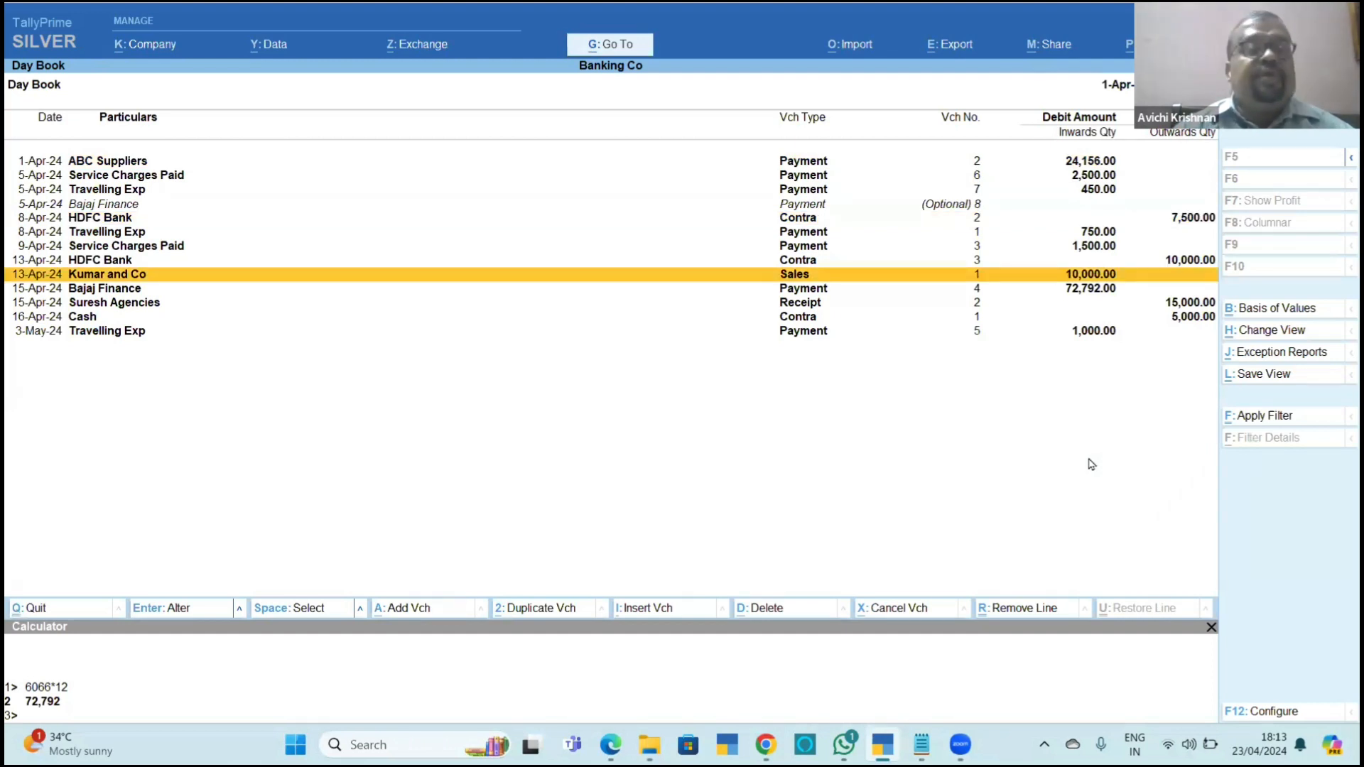
pyautogui.press('Return')
pyautogui.press('ctrl')
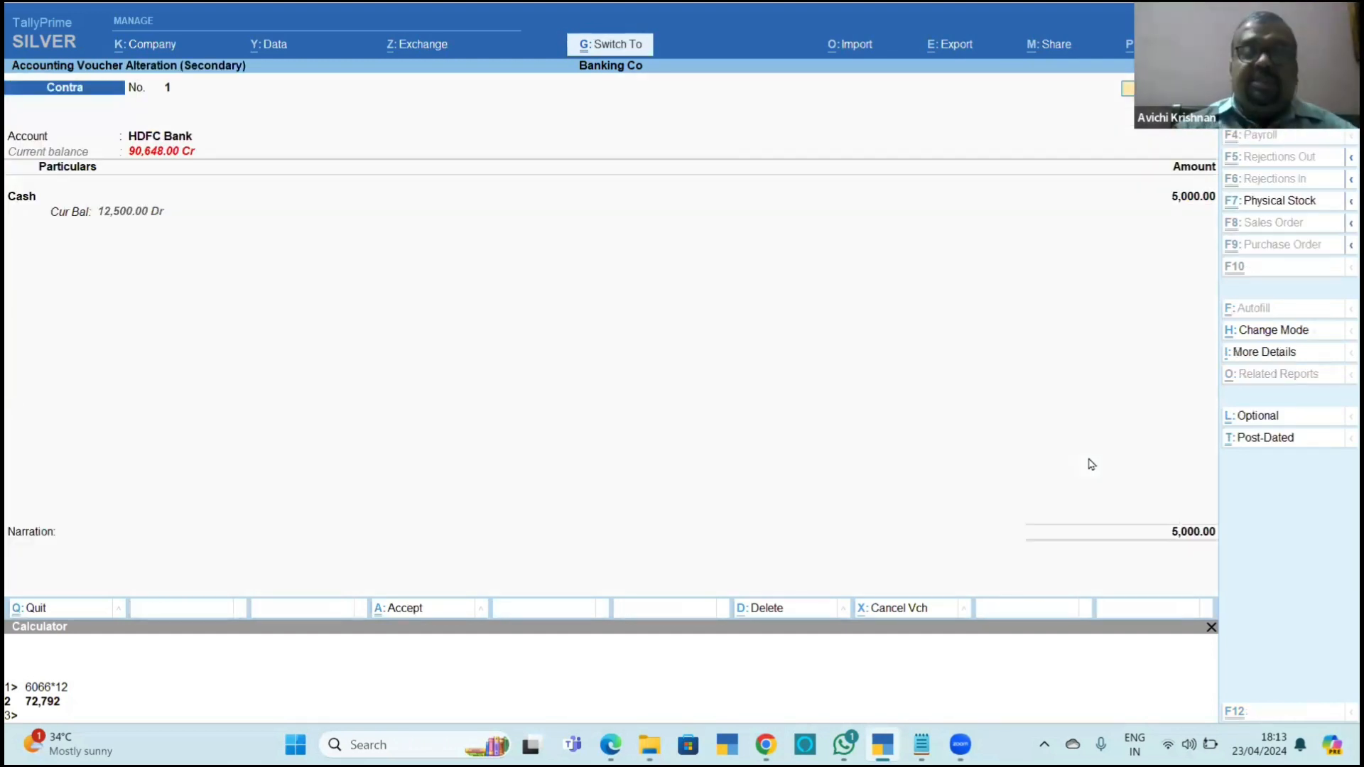
pyautogui.hotkey('ctrl', 'a')
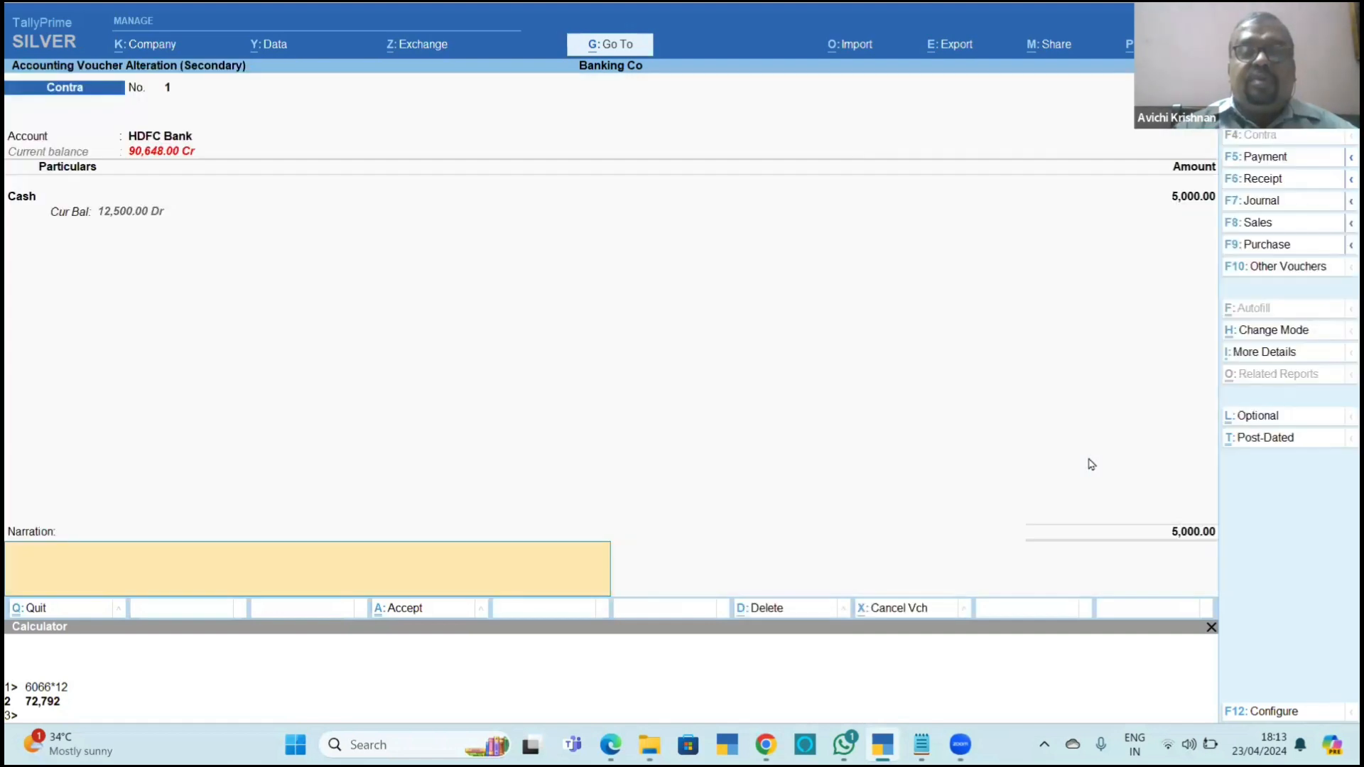
pyautogui.press('Return')
pyautogui.press('Return')
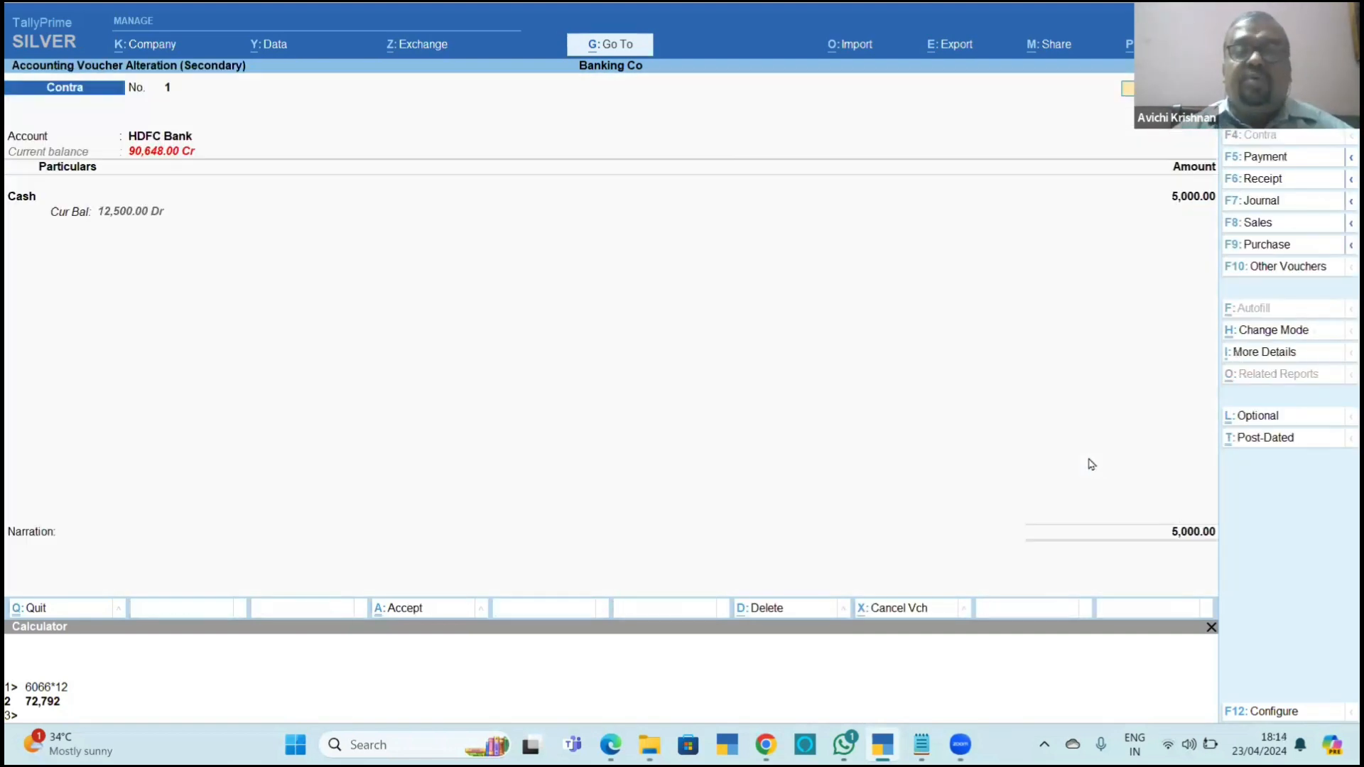
# Read section 11.7.2 Cash deposit slip in Chapter_11_Banking.pdf, return to TallyPrime and leave the contra voucher and Day Book.
pyautogui.hotkey('alt', 'Tab')
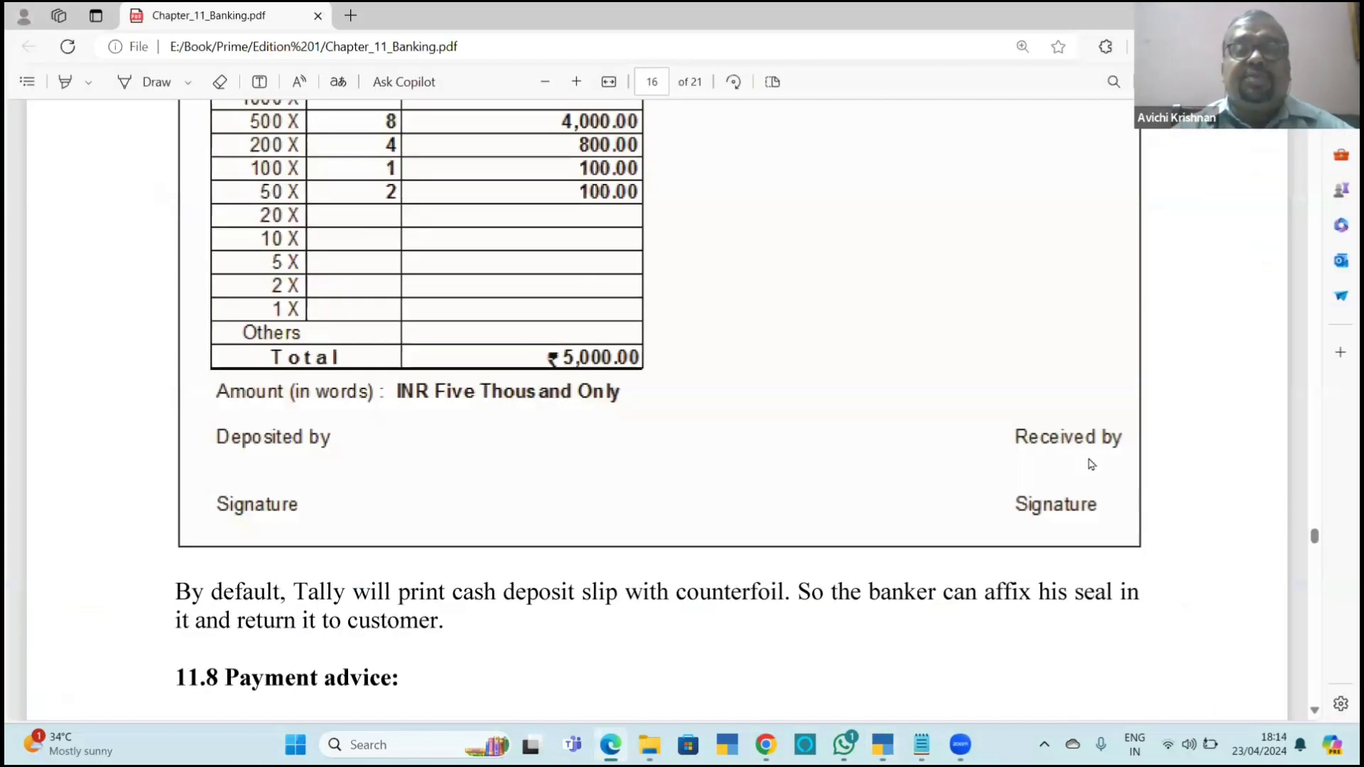
pyautogui.scroll(8, 1091, 464)
pyautogui.scroll(5, 1092, 464)
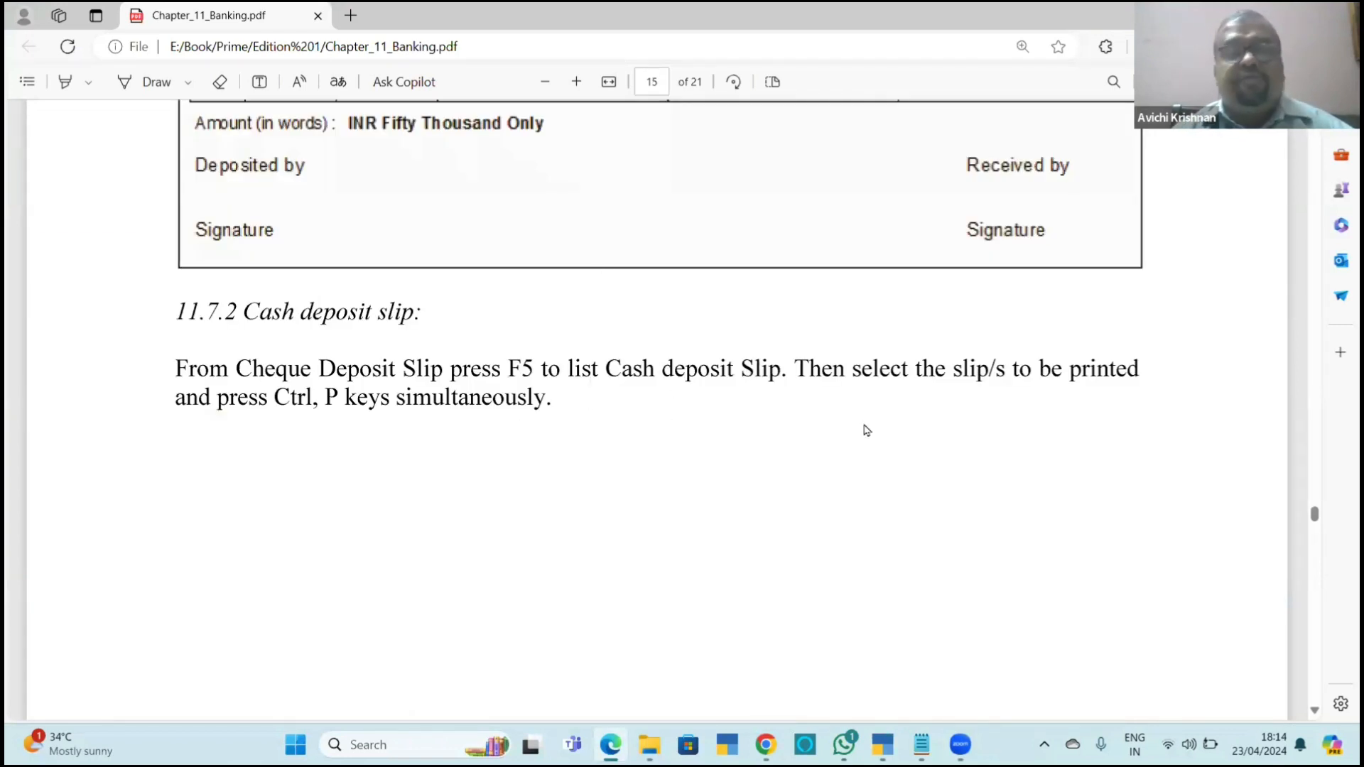
pyautogui.hotkey('alt', 'Tab')
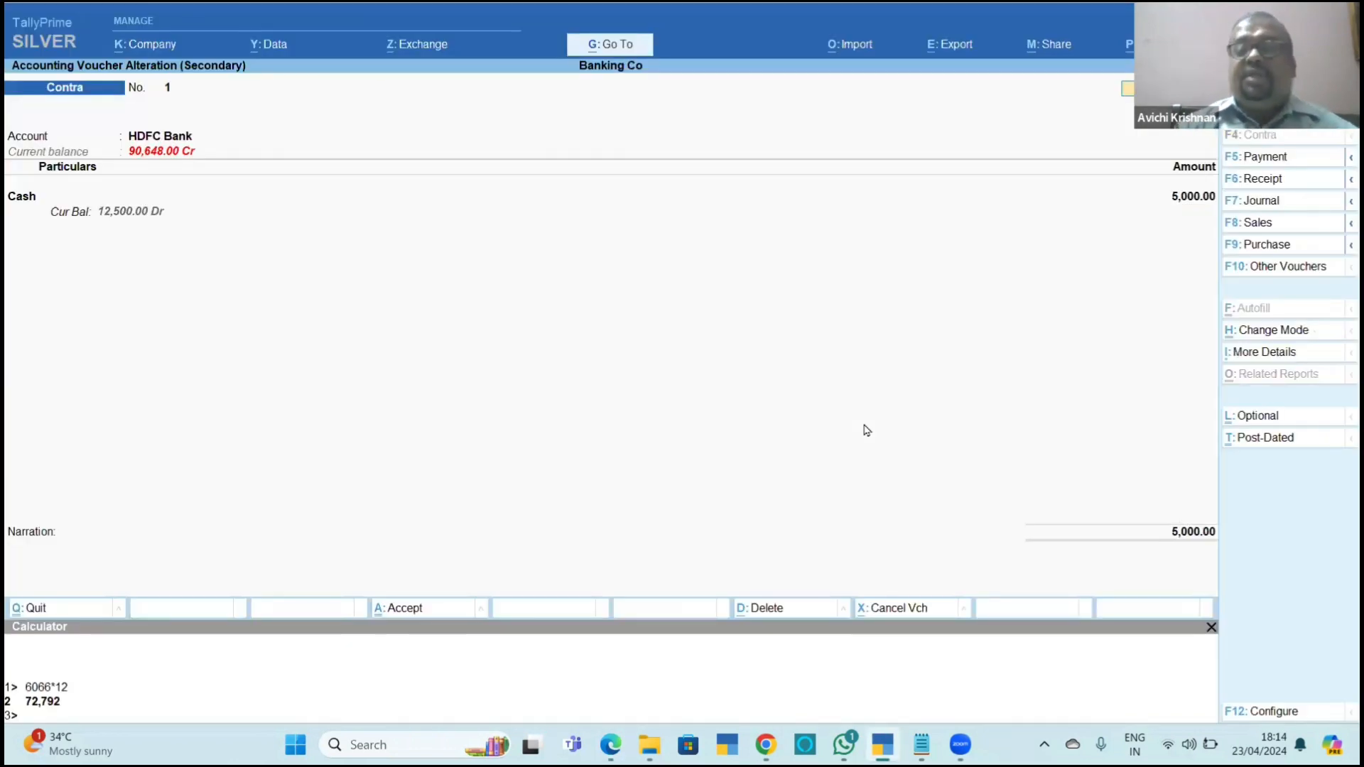
pyautogui.press('Escape')
pyautogui.press('Escape')
pyautogui.press('Escape')
pyautogui.press('Escape')
# Review the sample cash deposit slip and read section 11.8 Payment advice in Chapter_11_Banking.pdf.
pyautogui.hotkey('alt', 'Tab')
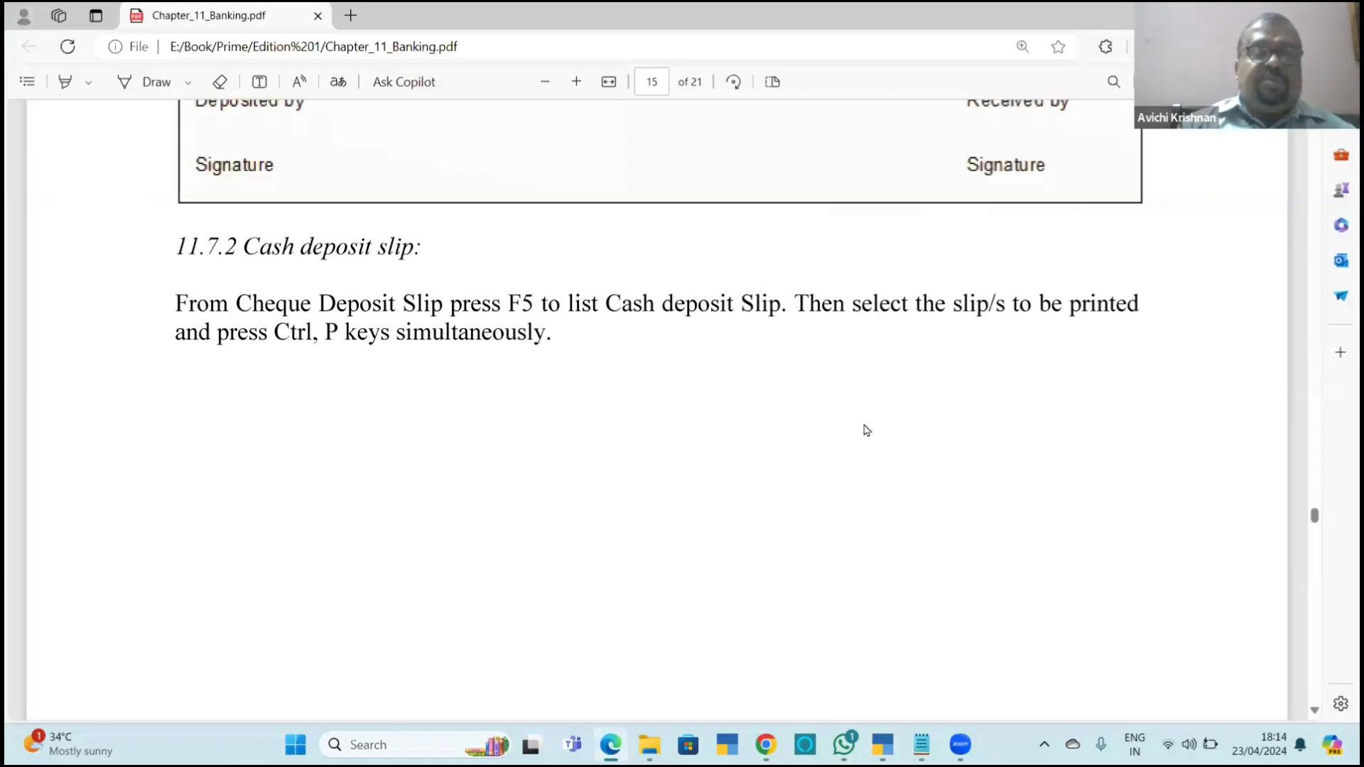
pyautogui.scroll(-10, 866, 430)
pyautogui.scroll(-6, 866, 430)
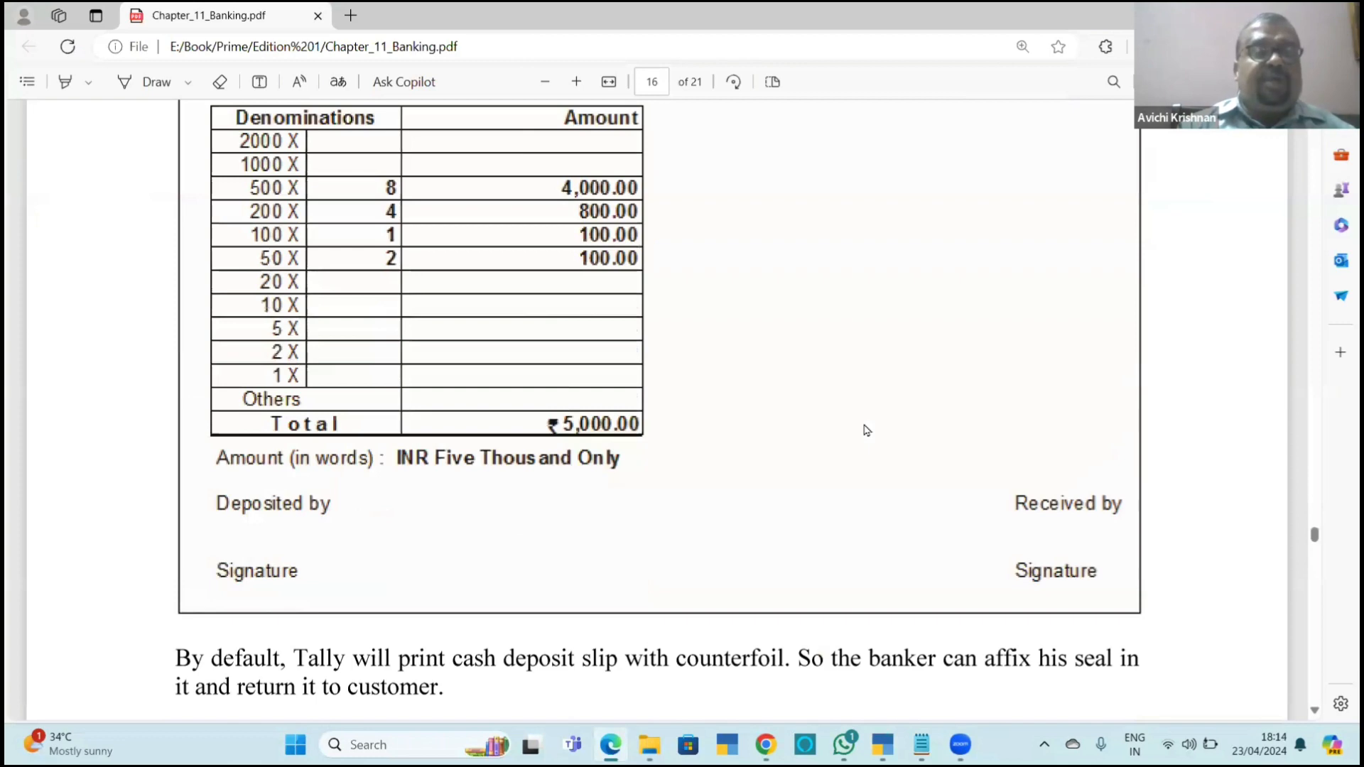
pyautogui.scroll(-9, 866, 430)
pyautogui.scroll(-1, 866, 430)
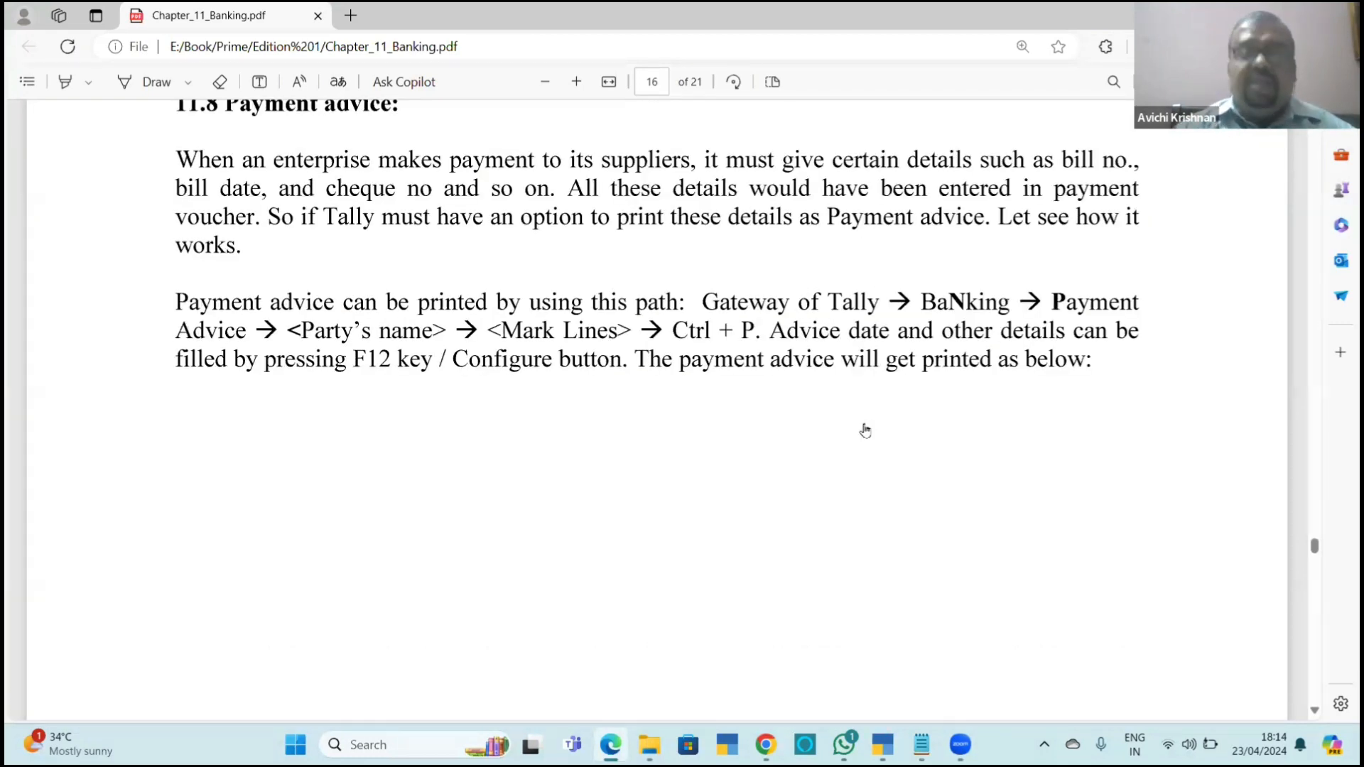
# Switch to TallyPrime and open the Payment Advice ledger selection from the Banking utilities.
pyautogui.hotkey('alt', 'Tab')
pyautogui.press('Down')
pyautogui.press('Down')
pyautogui.press('Down')
pyautogui.press('Down')
pyautogui.press('Down')
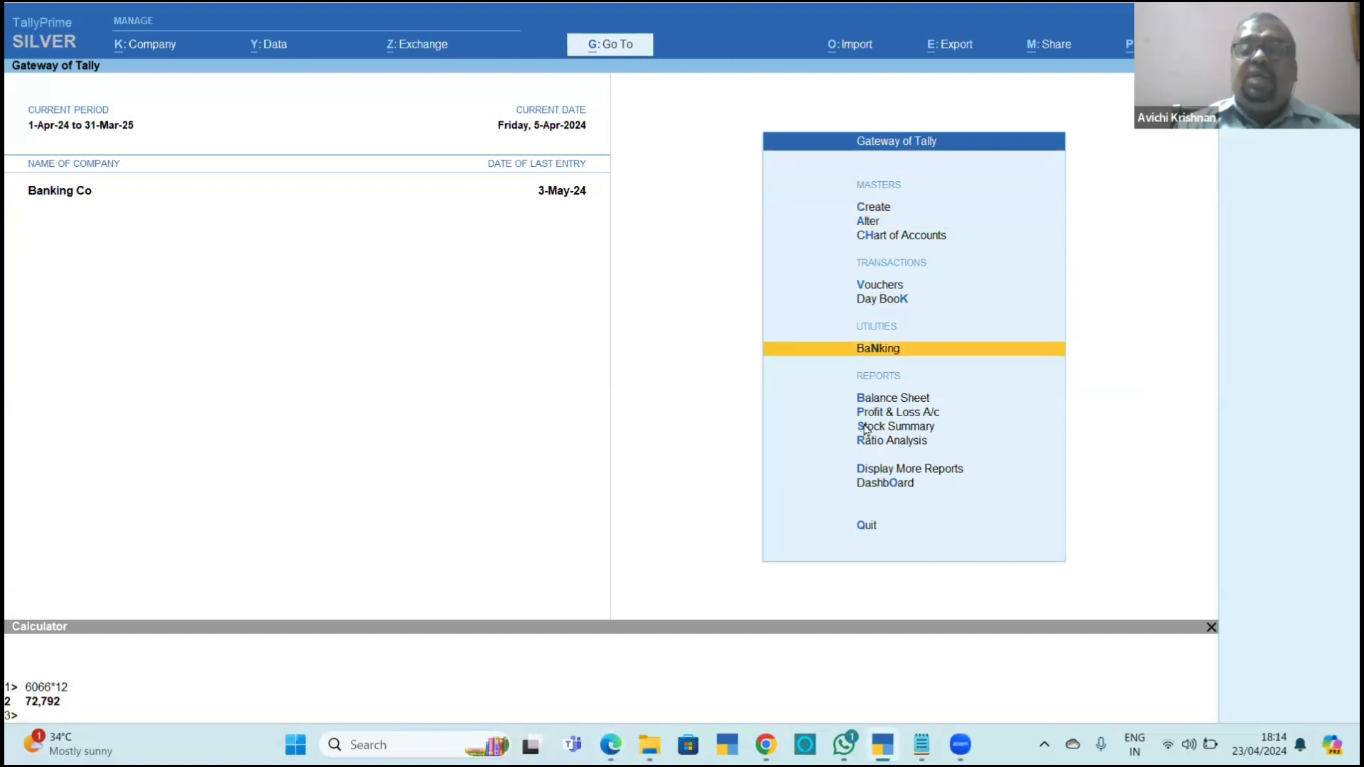
pyautogui.press('Return')
pyautogui.press('Down')
pyautogui.press('Down')
pyautogui.press('Down')
pyautogui.press('Down')
pyautogui.press('Return')
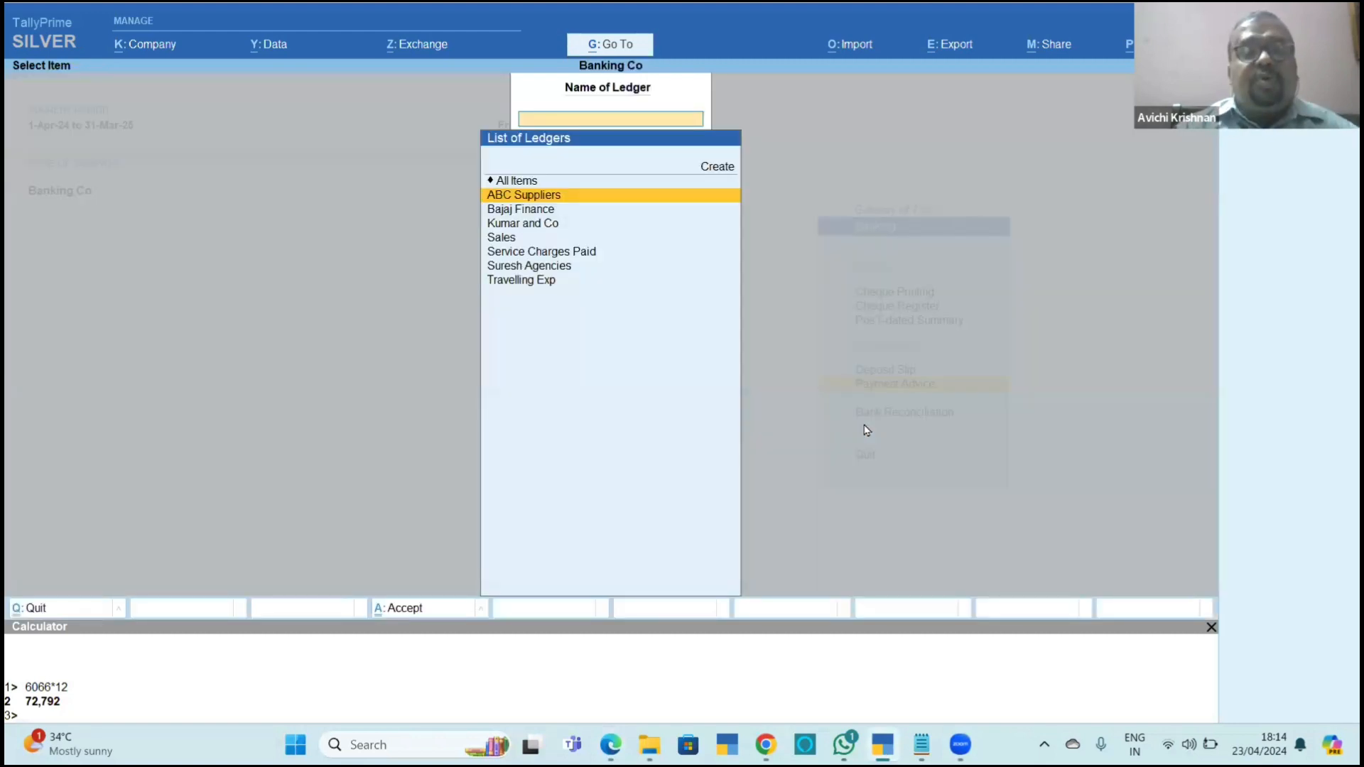
# Go through the ledgers and open the payment advice report for ABC Suppliers.
pyautogui.press('Down')
pyautogui.press('Down')
pyautogui.press('Down')
pyautogui.press('Down')
pyautogui.press('Down')
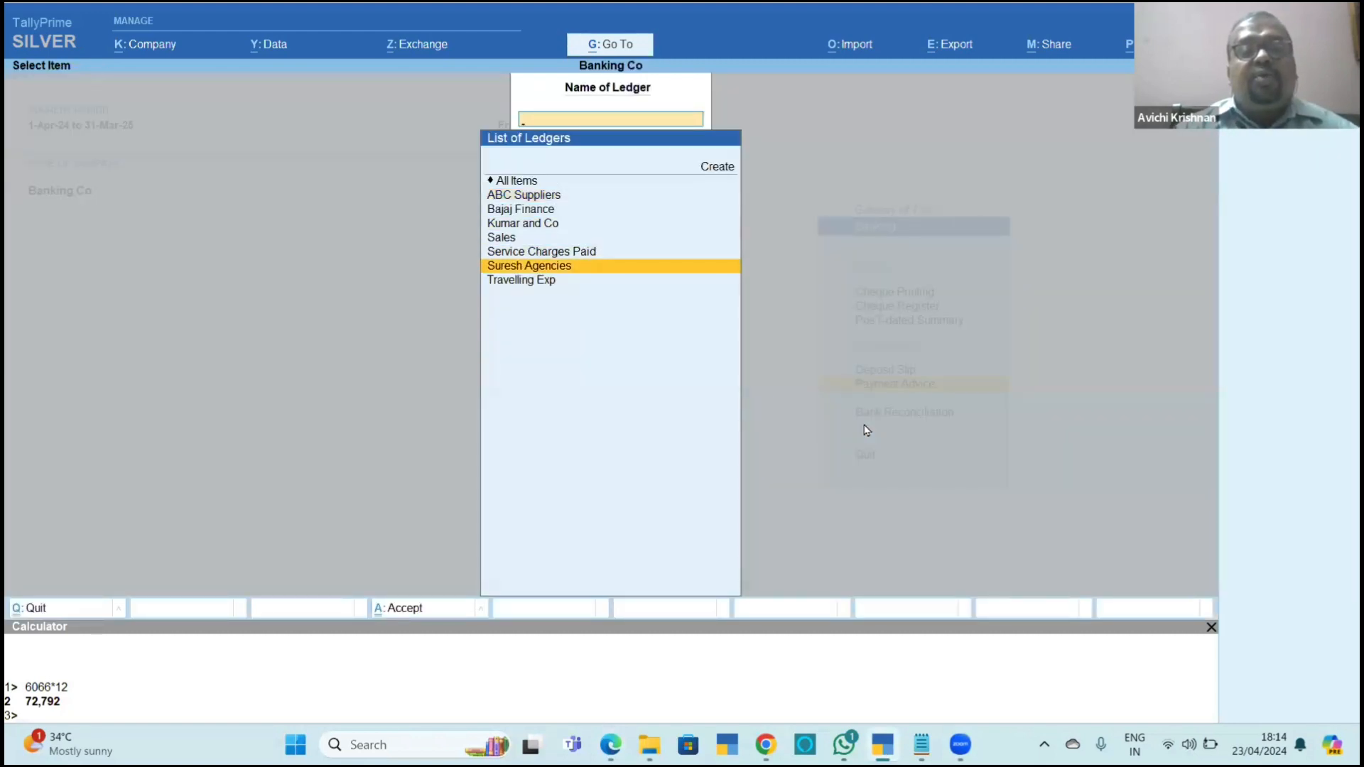
pyautogui.press('Up')
pyautogui.press('Up')
pyautogui.press('Up')
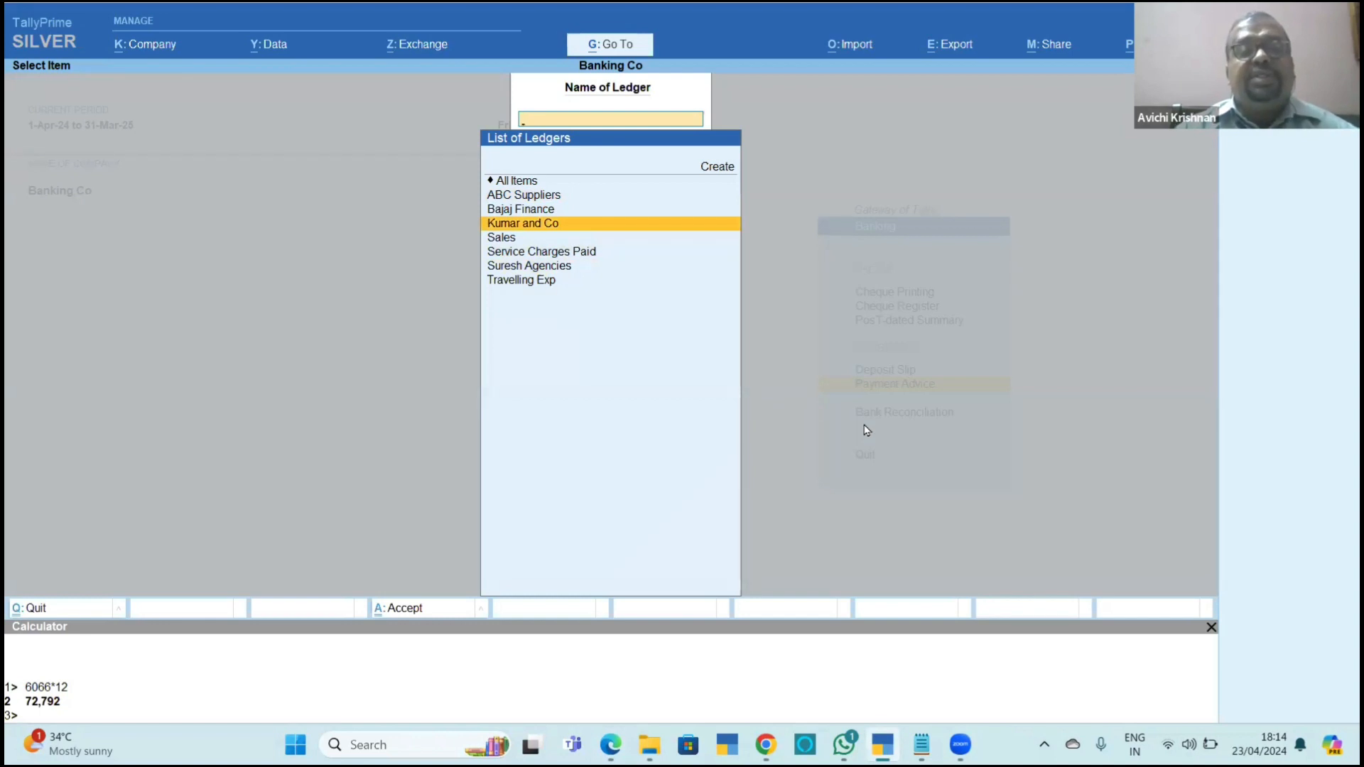
pyautogui.press('Down')
pyautogui.press('Down')
pyautogui.press('Down')
pyautogui.press('Up')
pyautogui.press('Up')
pyautogui.press('Down')
pyautogui.press('Down')
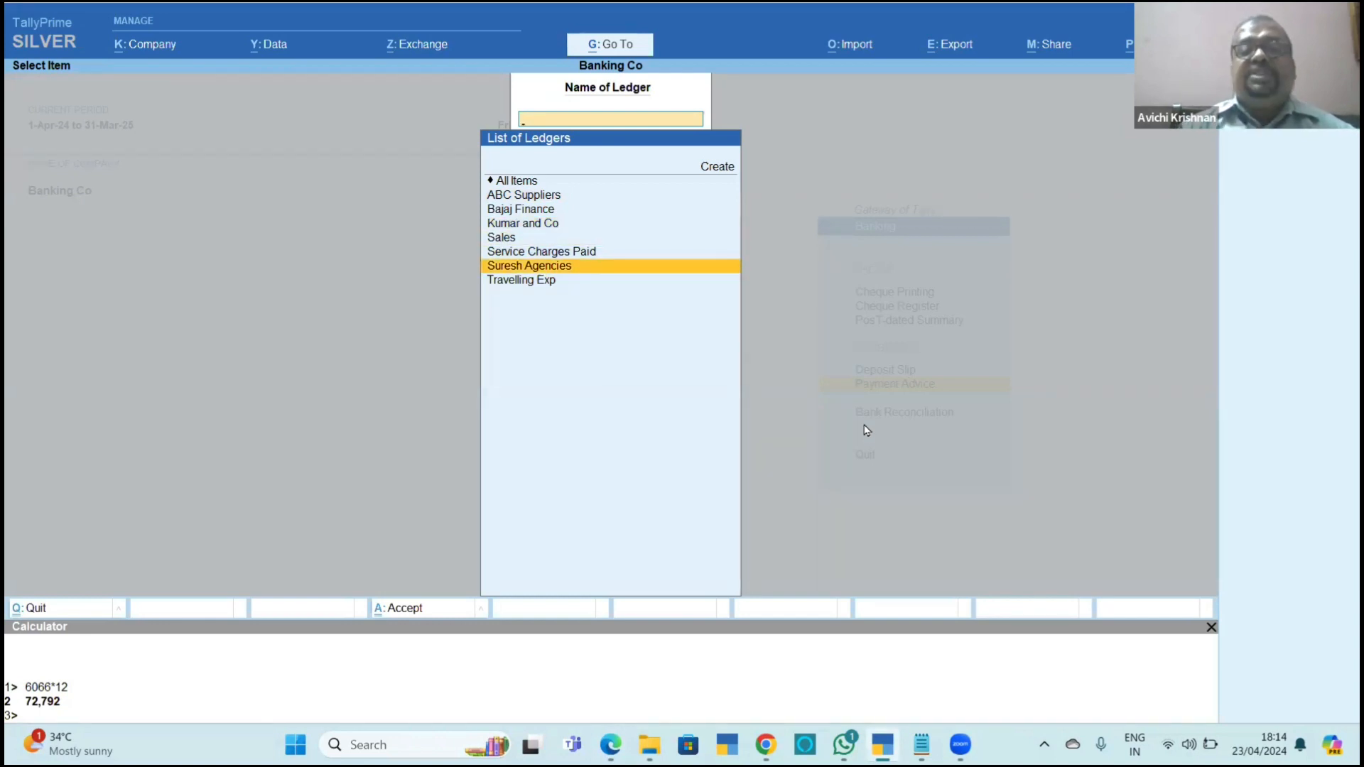
pyautogui.press('Up')
pyautogui.press('Up')
pyautogui.press('Up')
pyautogui.press('Up')
pyautogui.press('Up')
pyautogui.press('Return')
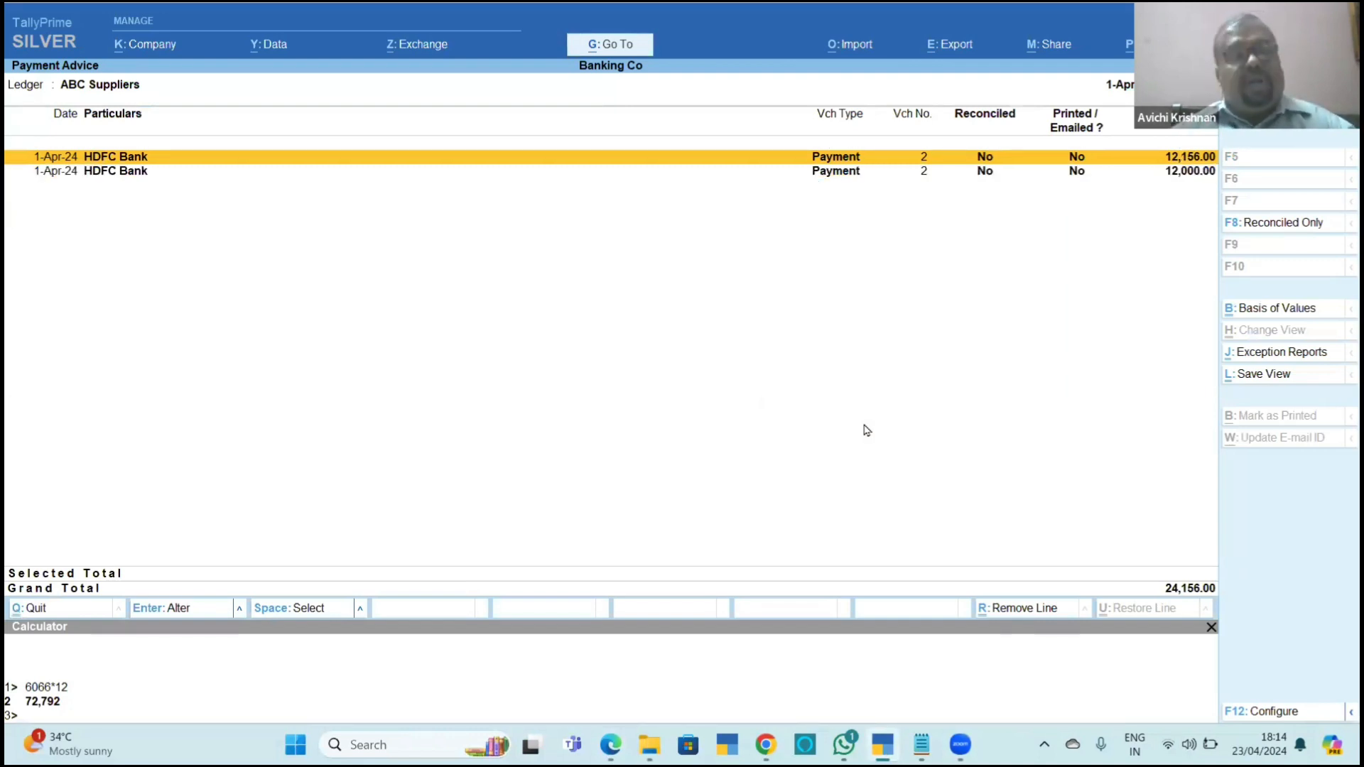
# Mark both HDFC Bank payments, 12,156.00 and 12,000.00, and start printing one payment advice without a fresh page per transaction.
pyautogui.hotkey('alt', 'Tab')
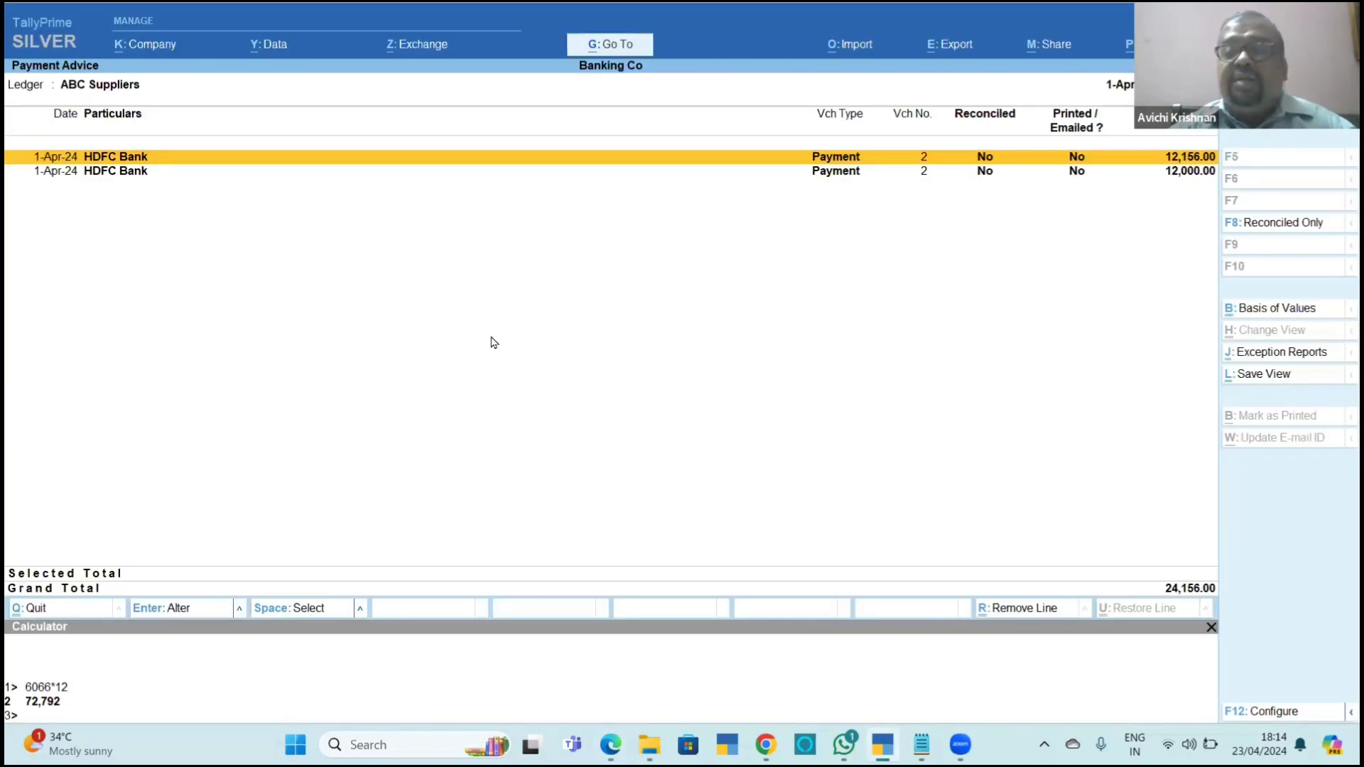
pyautogui.press('space')
pyautogui.press('Down')
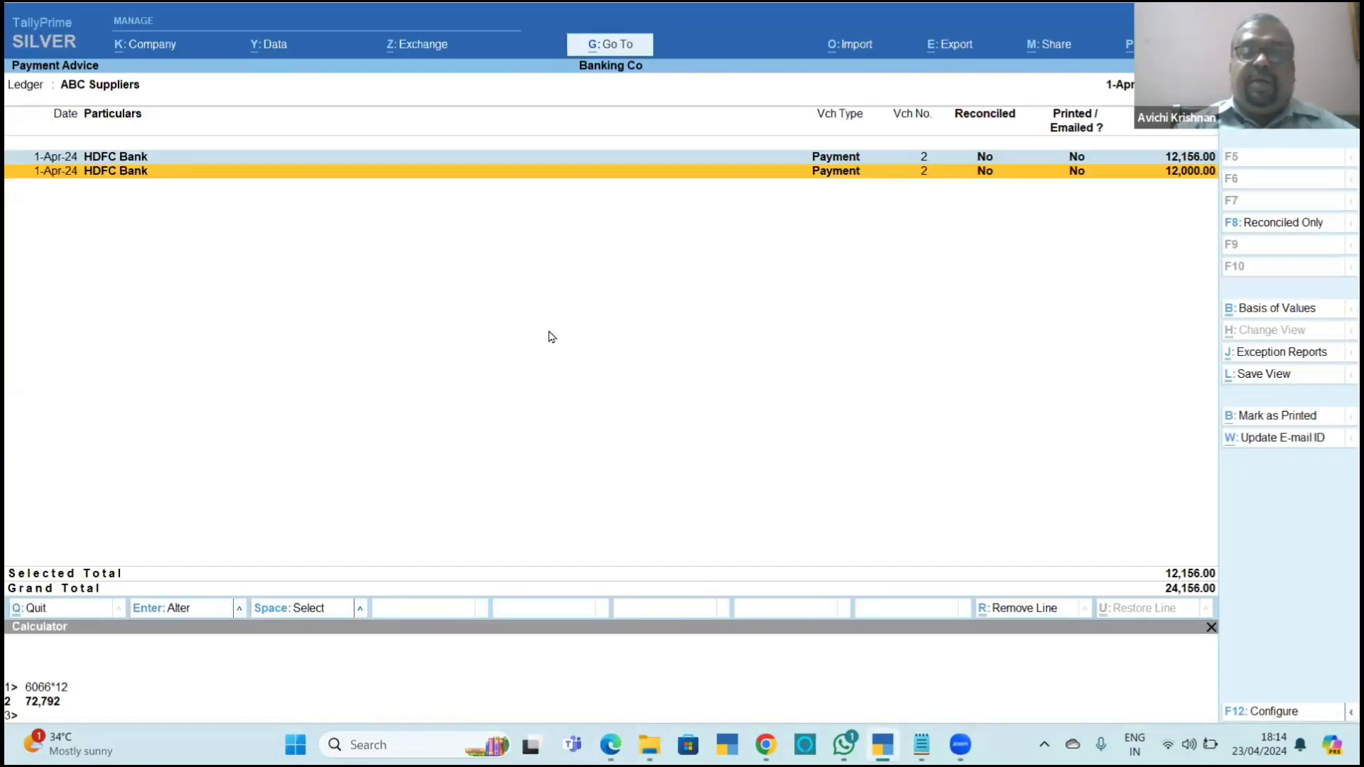
pyautogui.hotkey('alt', 'Tab')
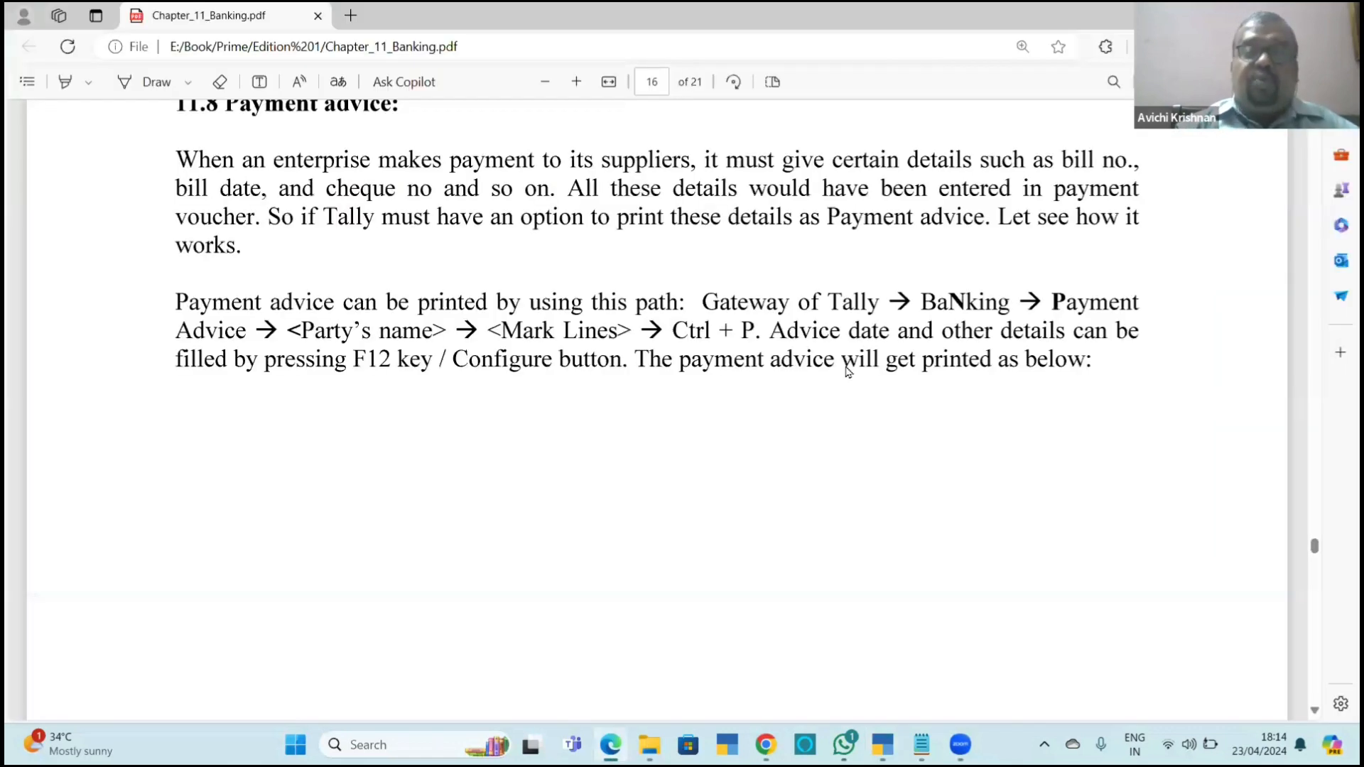
pyautogui.hotkey('alt', 'Tab')
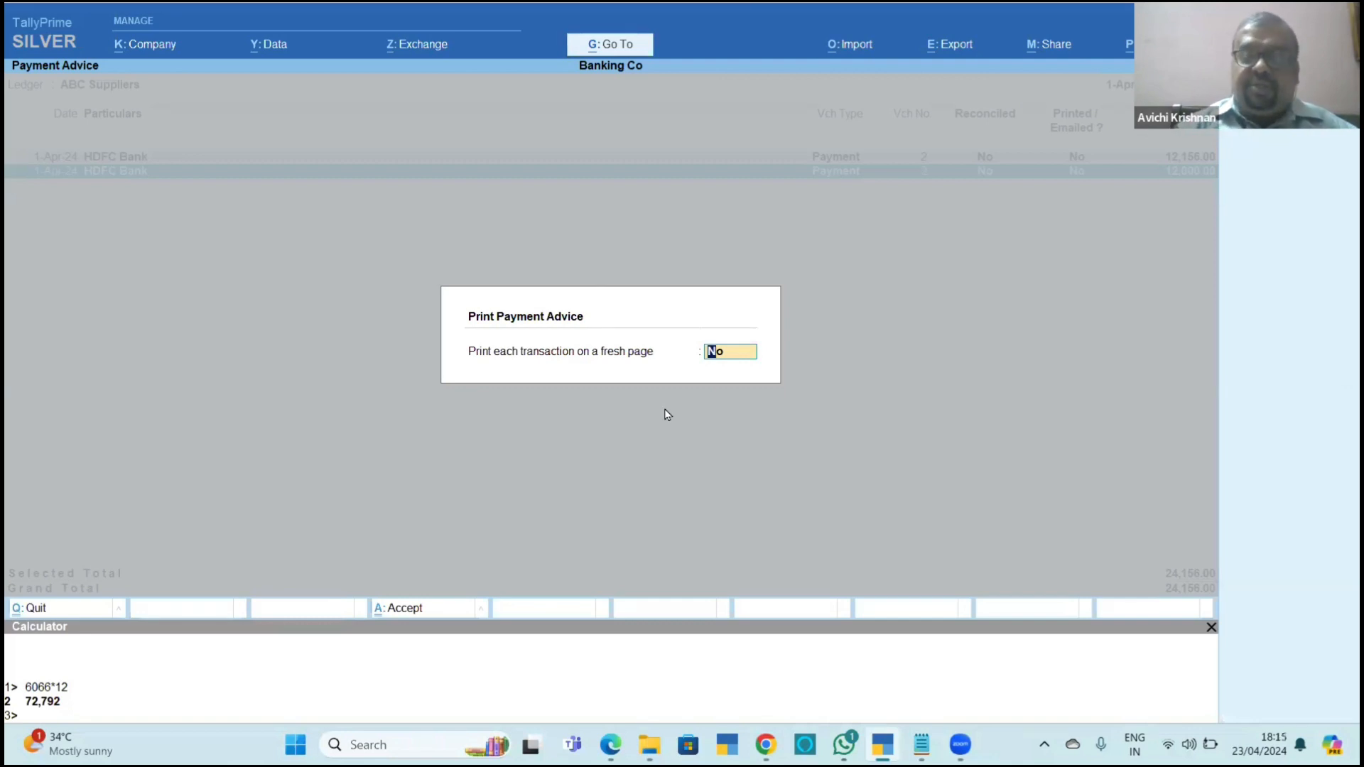
pyautogui.press('Return')
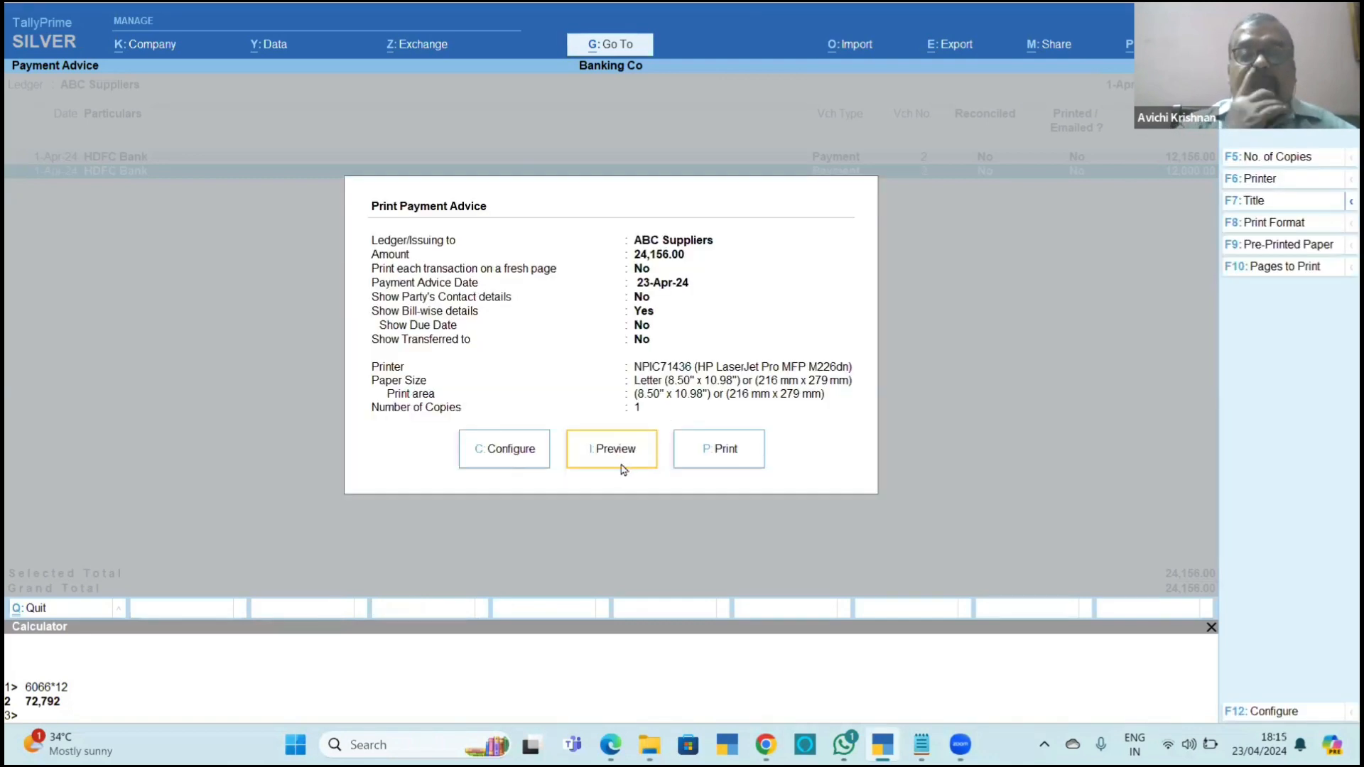
# Preview the combined ABC Suppliers payment advice enlarged, look it over down to the signatures, and close the preview.
pyautogui.click(622, 468)
pyautogui.click(624, 471)
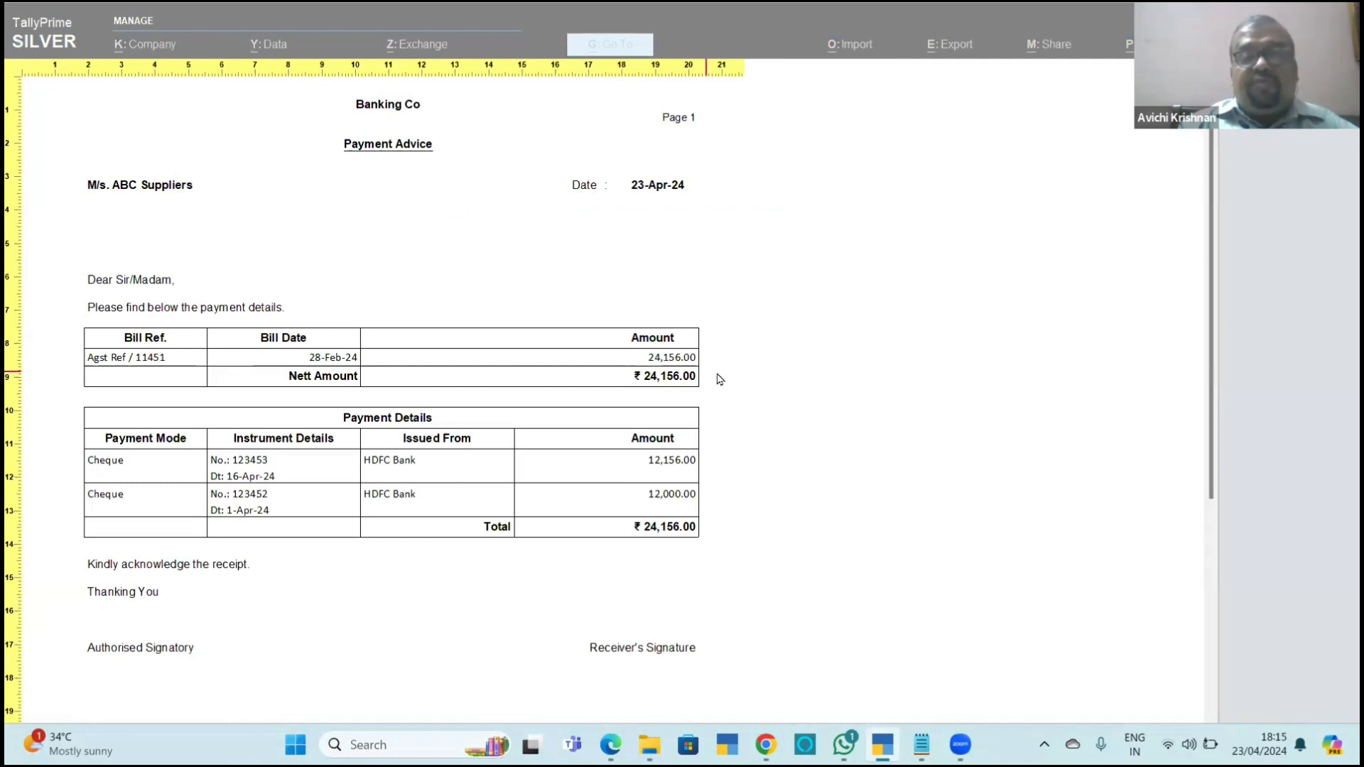
pyautogui.moveTo(1206, 266); pyautogui.dragTo(1216, 429)
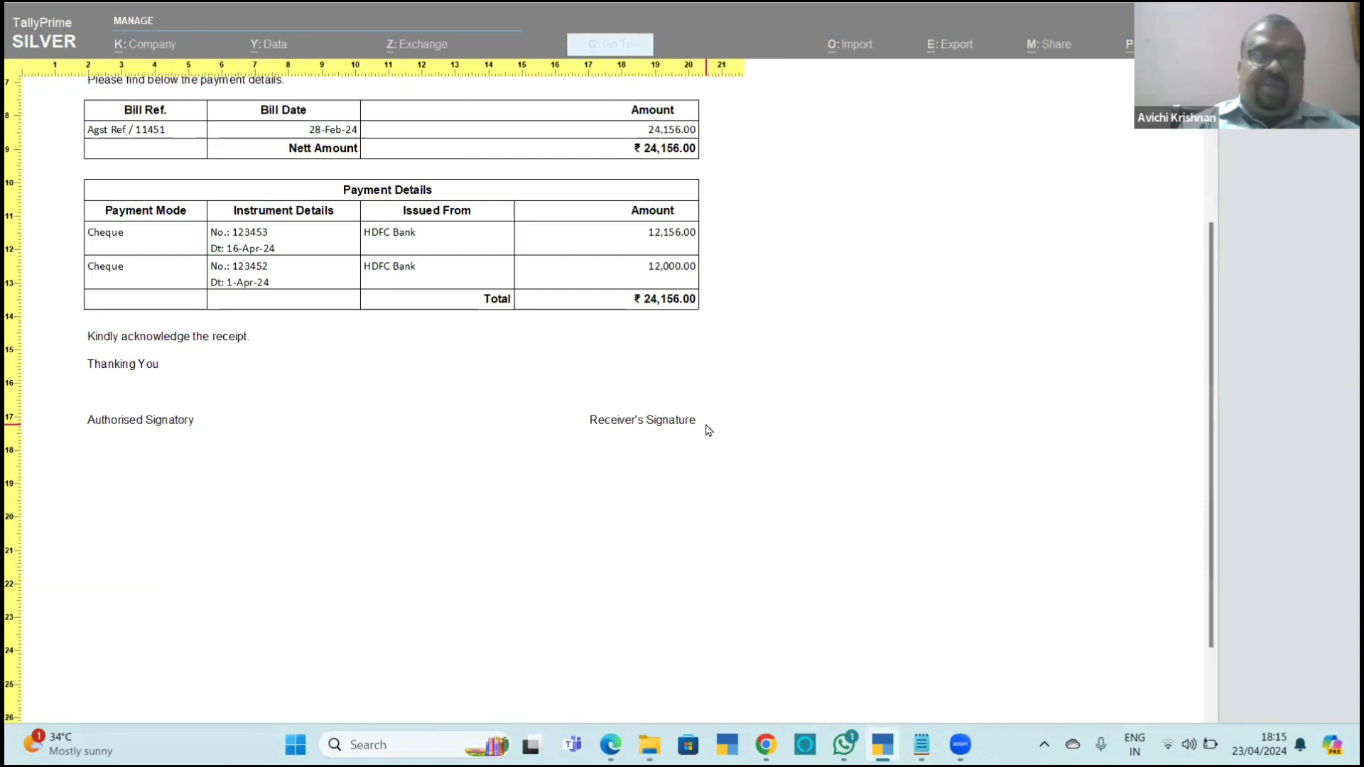
pyautogui.press('Escape')
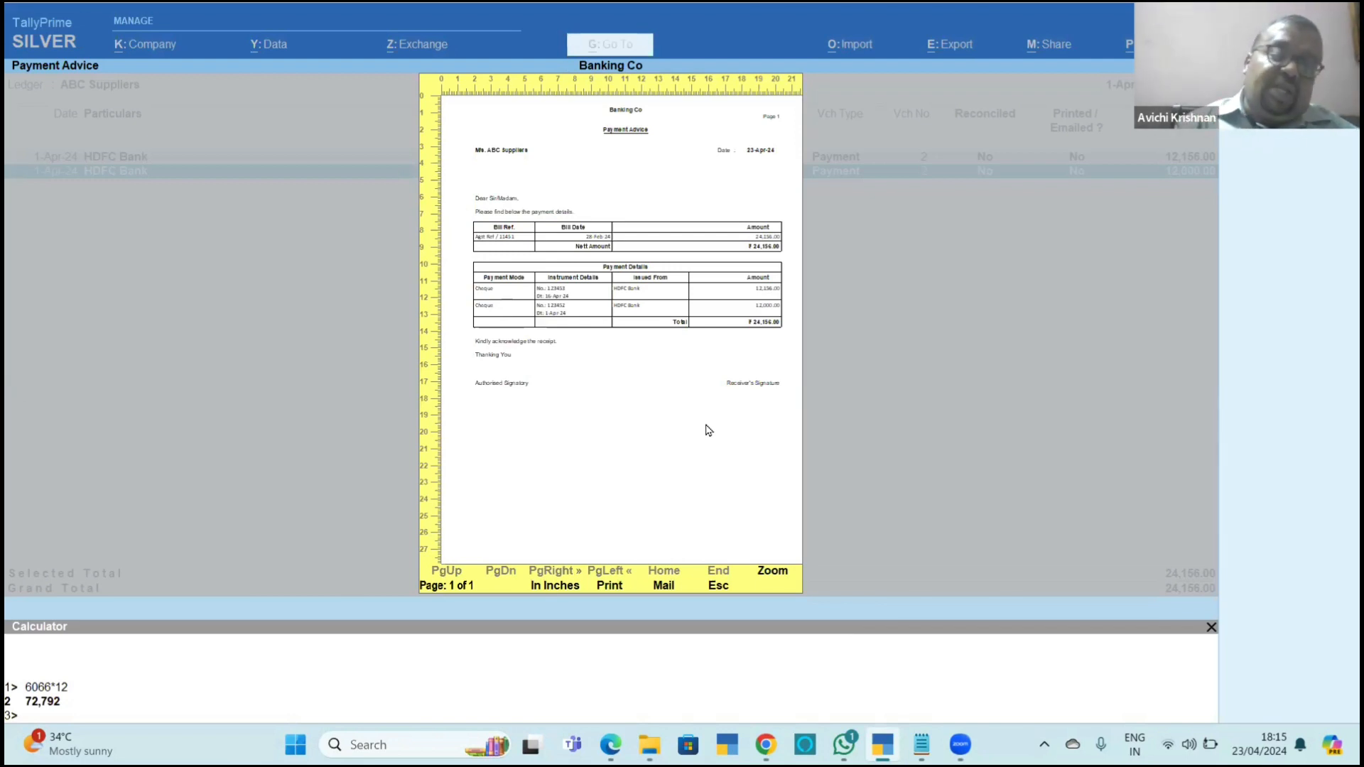
pyautogui.press('Escape')
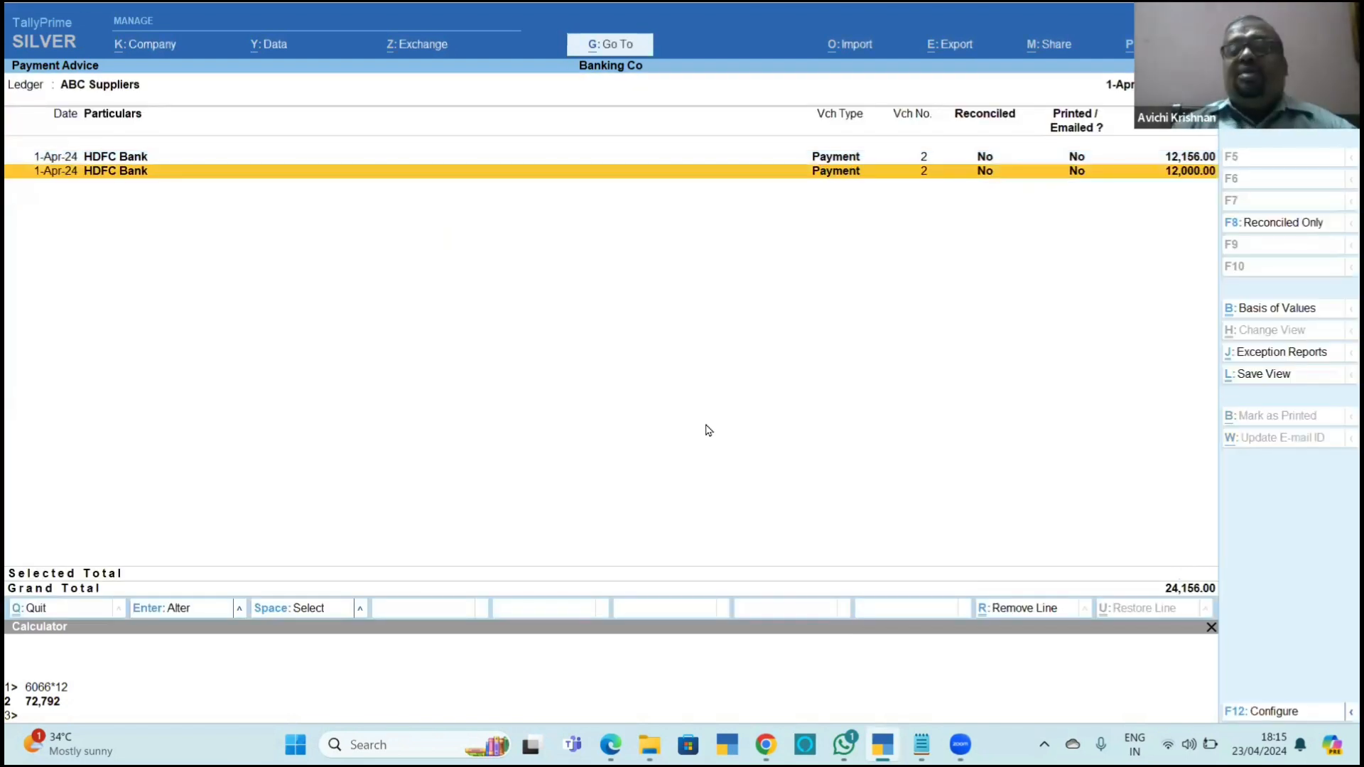
# Mark only the 12,156.00 HDFC Bank payment, preview its payment advice enlarged, and close the preview.
pyautogui.press('Up')
pyautogui.press('space')
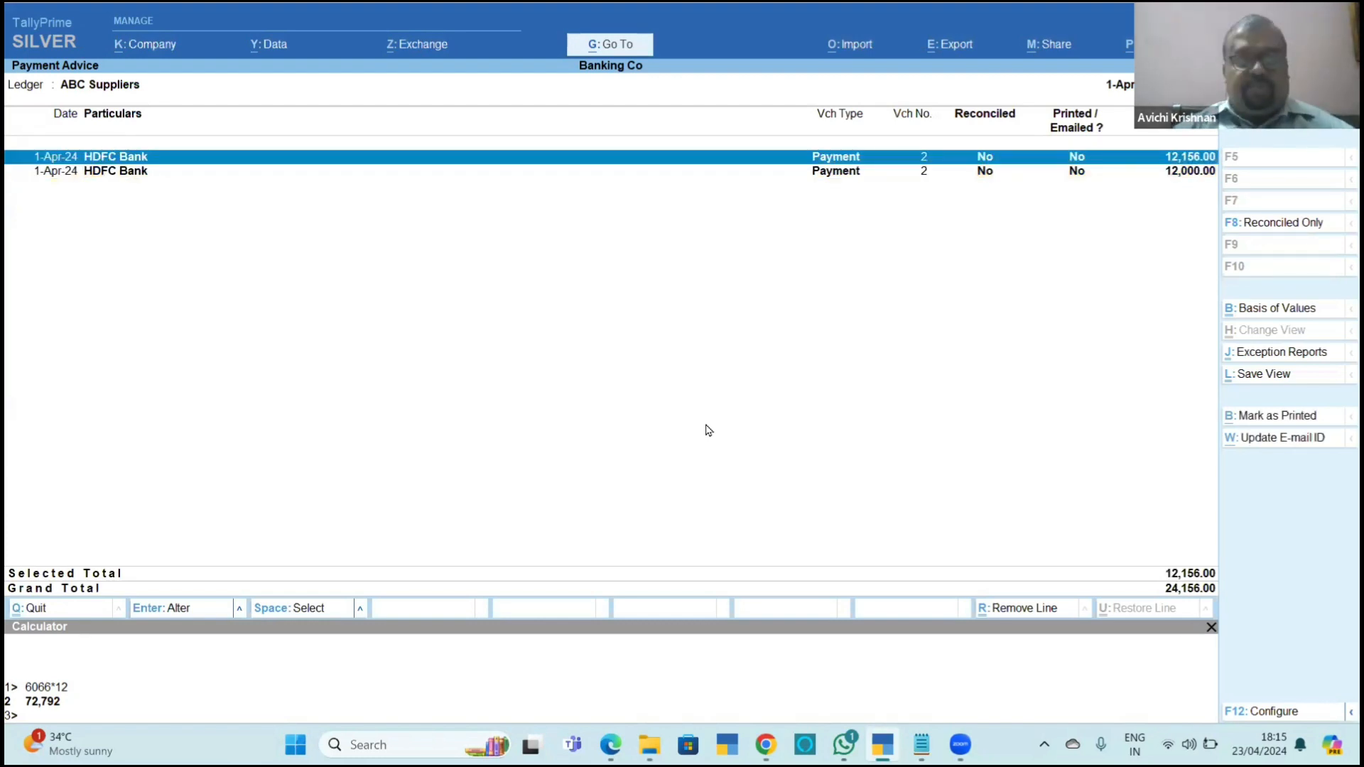
pyautogui.hotkey('ctrl', 'p')
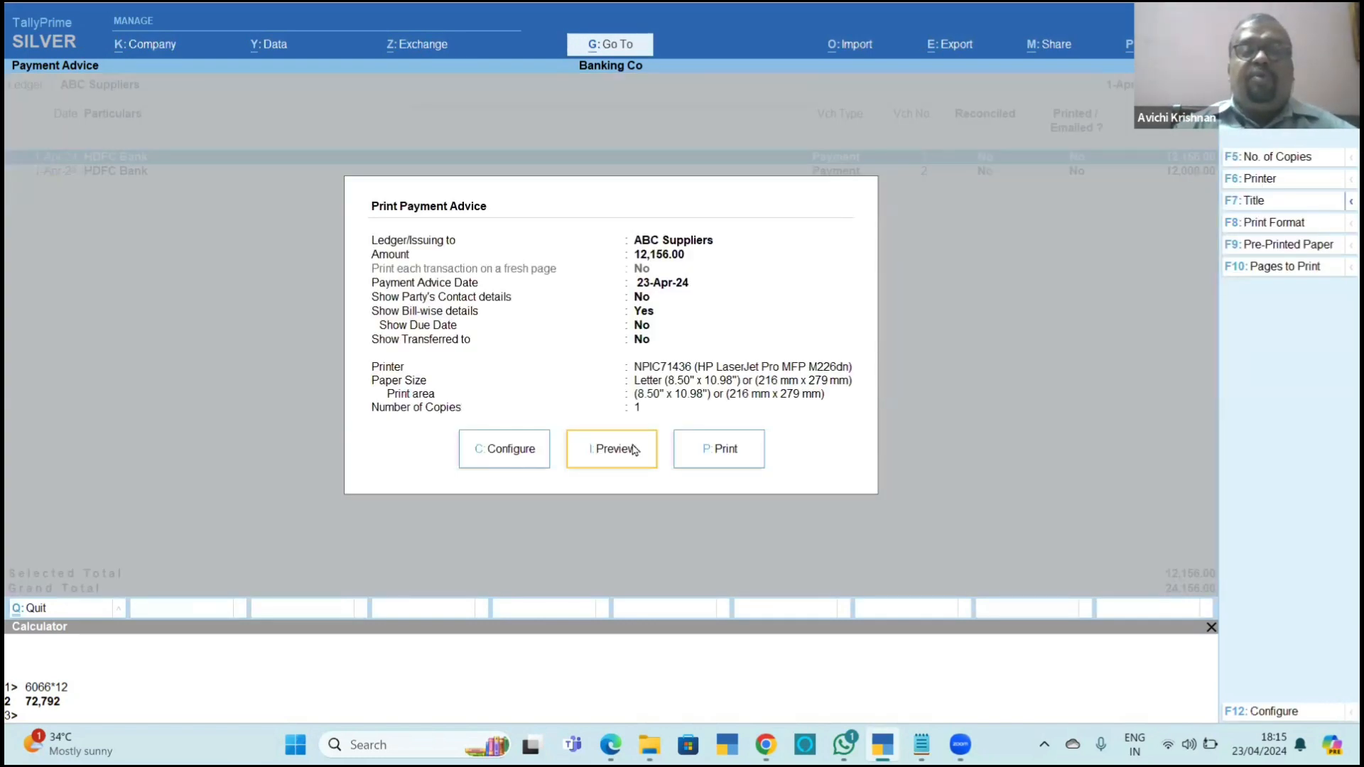
pyautogui.click(635, 449)
pyautogui.click(633, 451)
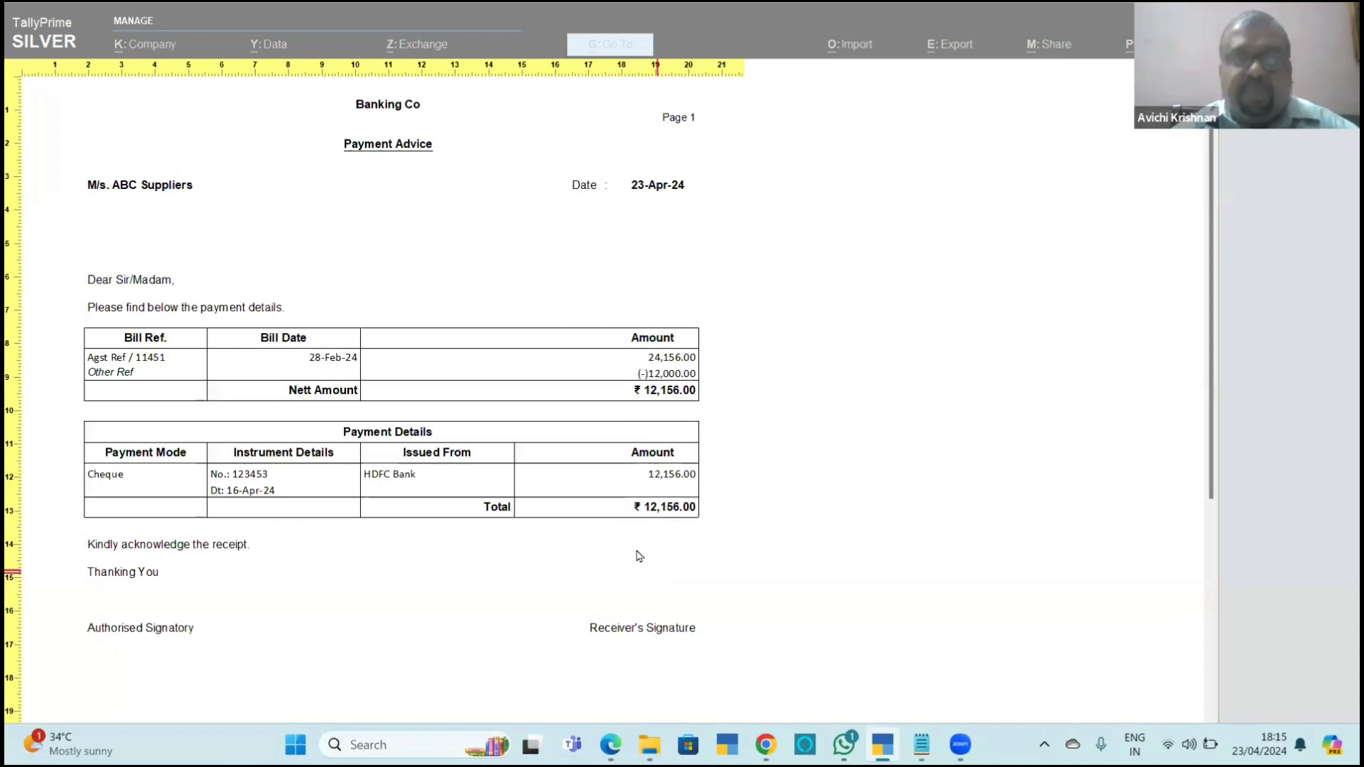
pyautogui.press('Escape')
# Leave the payment advice report and read the Bank Reconciliation Statement (BRS) and 11.8.1 Manual BRS sections in Chapter_11_Banking.pdf.
pyautogui.press('Escape')
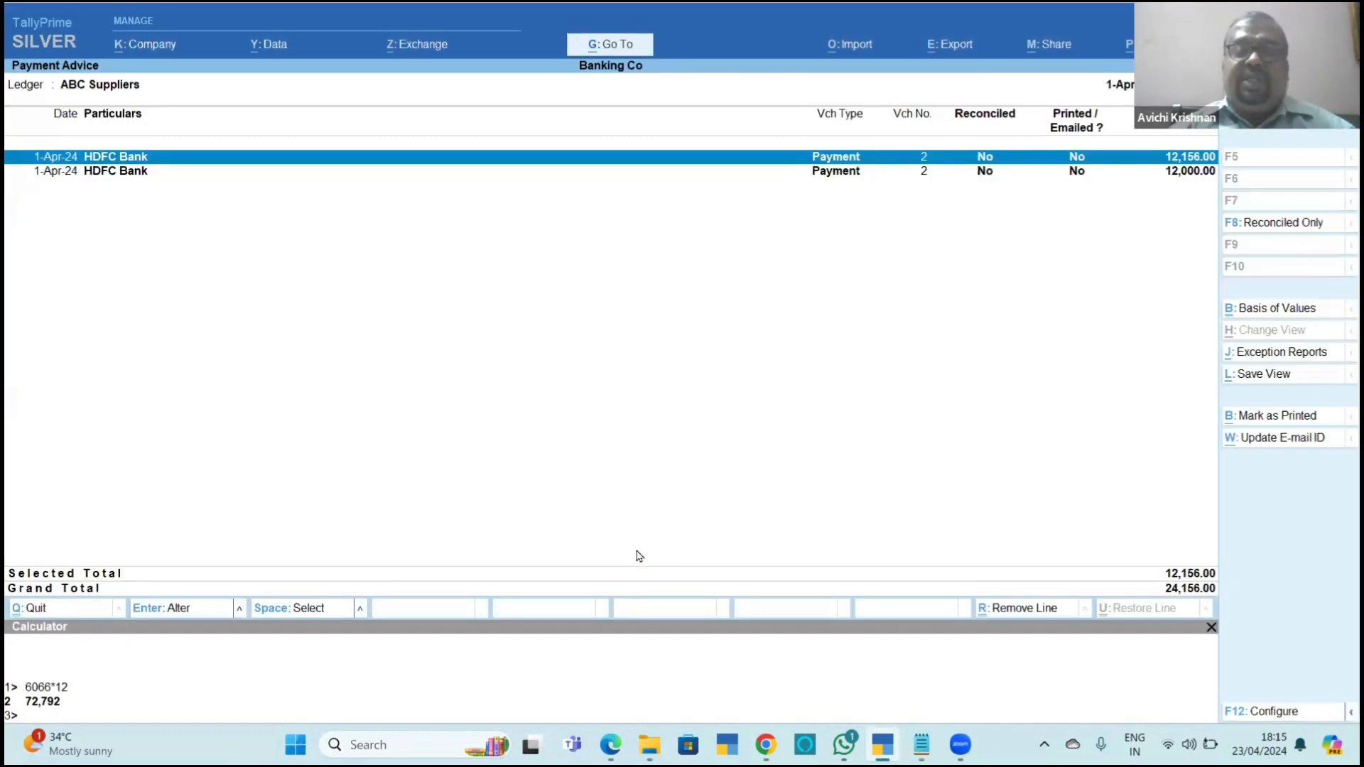
pyautogui.press('Escape')
pyautogui.hotkey('alt', 'Tab')
pyautogui.scroll(-15, 638, 557)
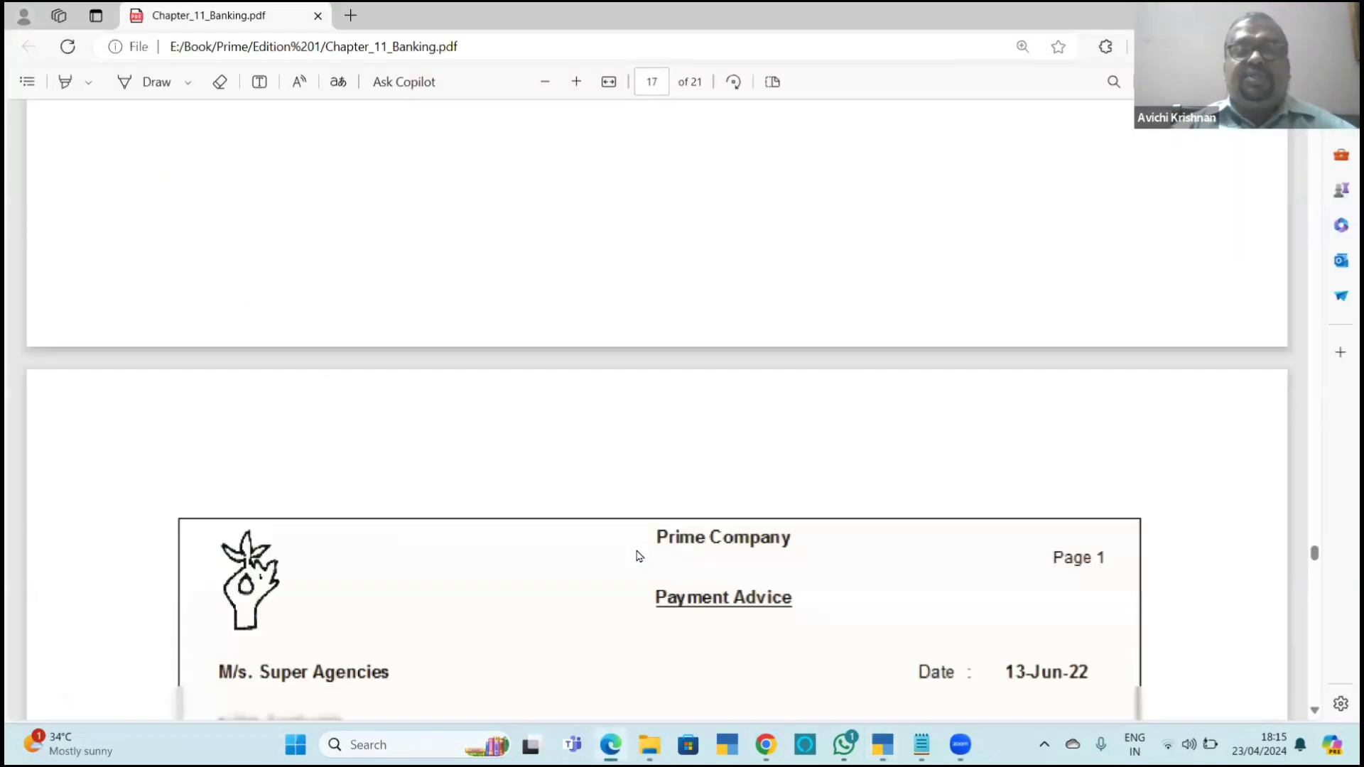
pyautogui.scroll(-8, 638, 556)
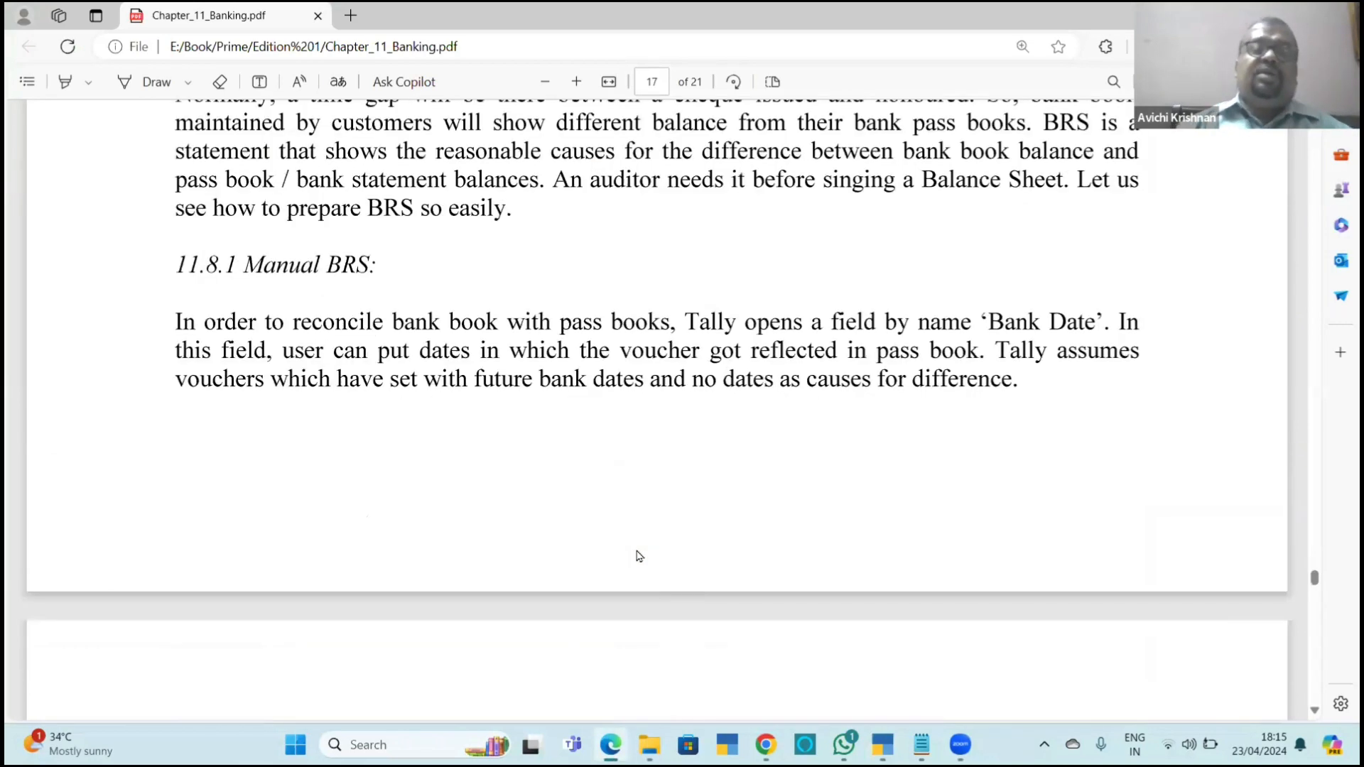
pyautogui.scroll(3, 638, 557)
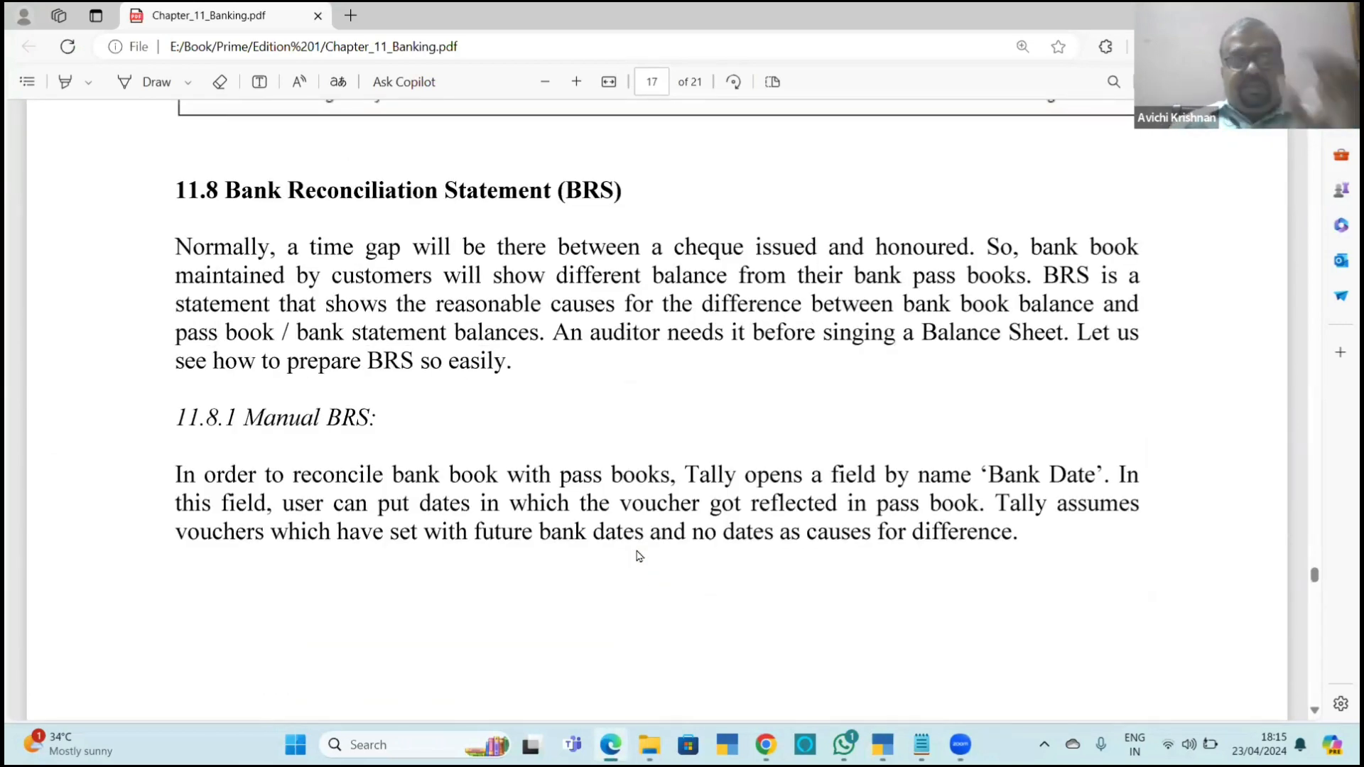
# Return to TallyPrime, leave the Banking utilities, shut Banking Co and load the company Harvee Tech - 2023-24.
pyautogui.hotkey('alt', 'Tab')
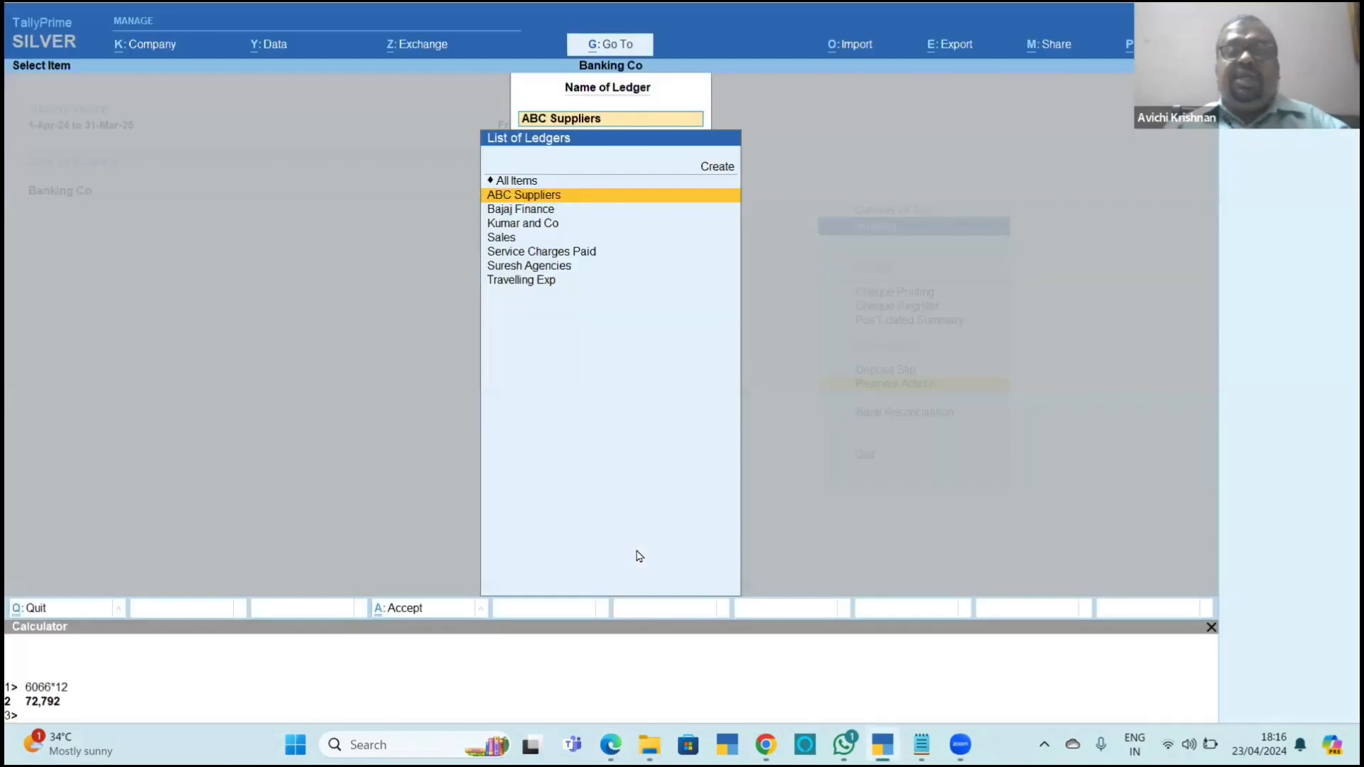
pyautogui.press('Escape')
pyautogui.press('Escape')
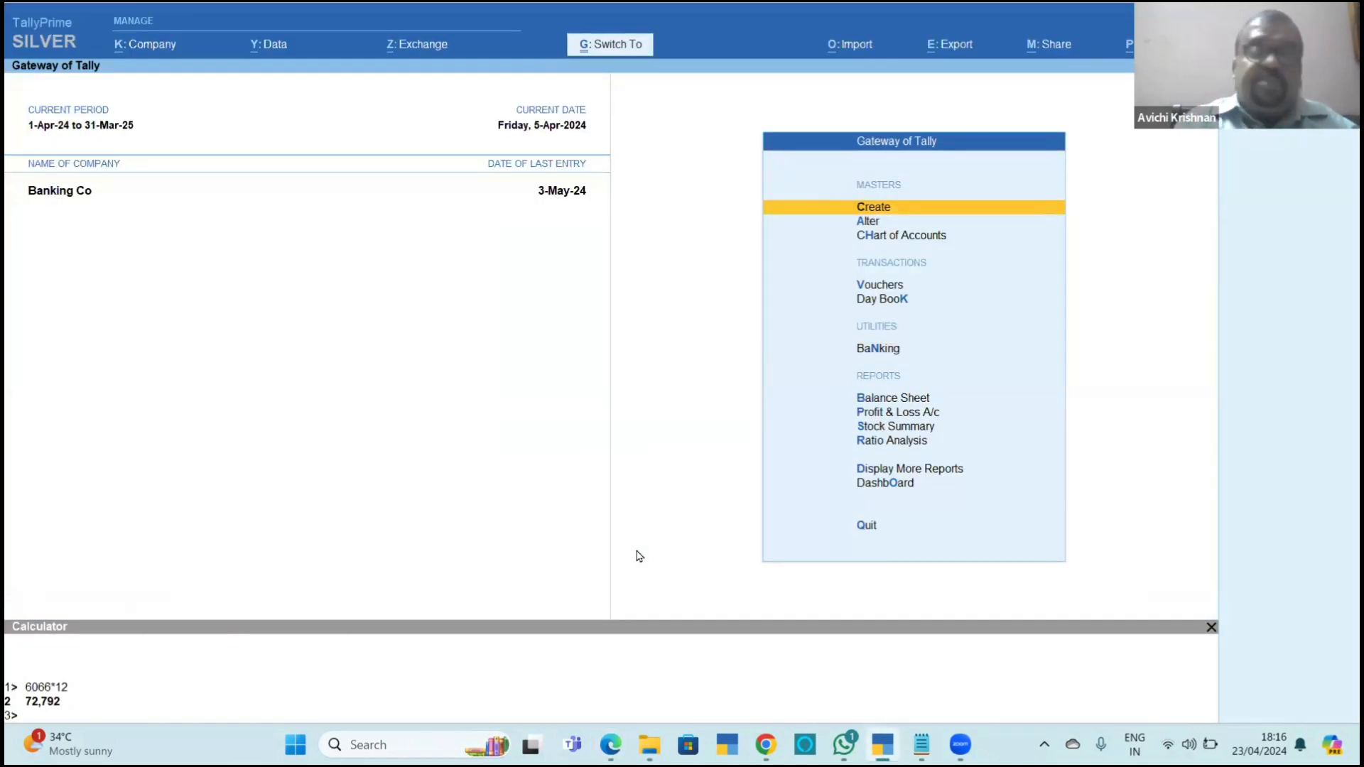
pyautogui.hotkey('ctrl', 'F3')
pyautogui.press('Return')
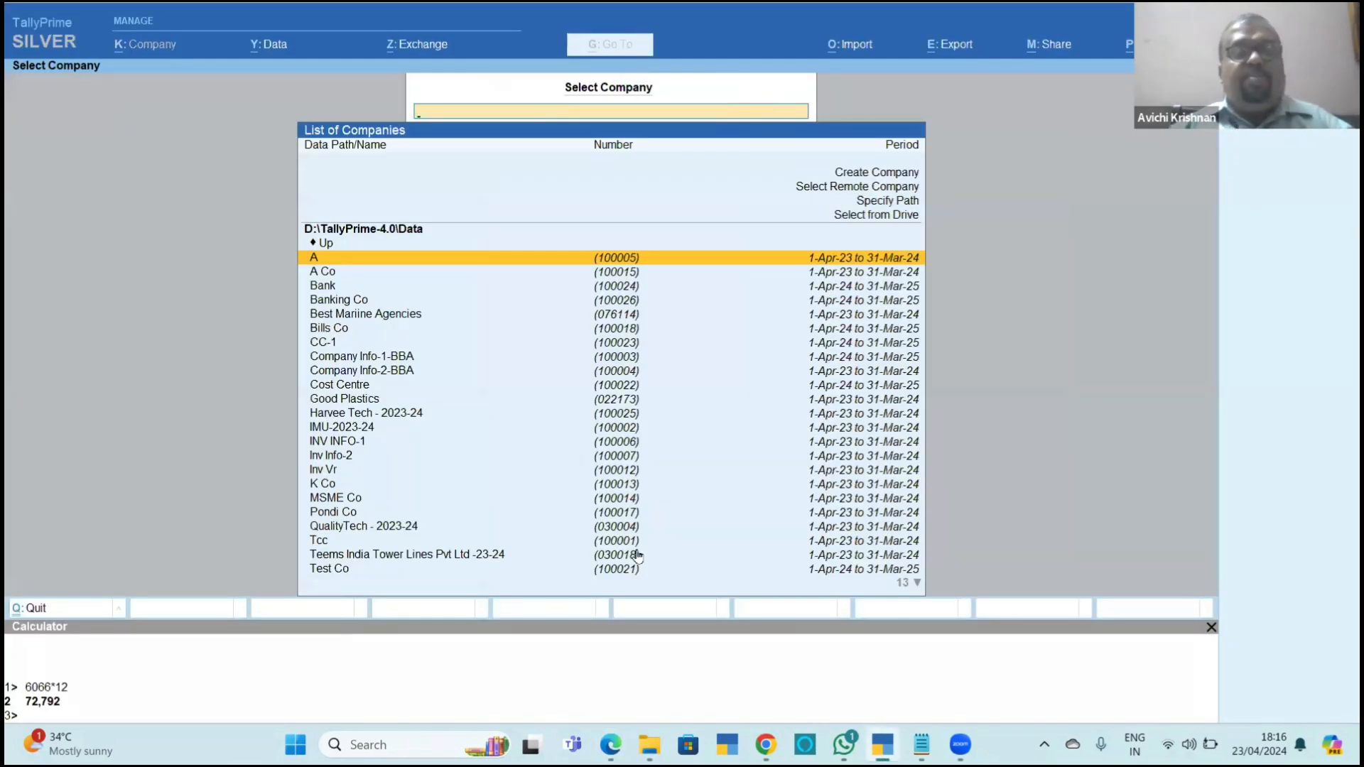
pyautogui.press('Down')
pyautogui.press('Down')
pyautogui.press('Down')
pyautogui.press('Down')
pyautogui.press('Down')
pyautogui.press('Down')
pyautogui.press('Down')
pyautogui.press('Down')
pyautogui.press('Down')
pyautogui.press('Down')
pyautogui.press('Down')
pyautogui.press('Down')
pyautogui.press('Down')
pyautogui.press('Down')
pyautogui.press('Down')
pyautogui.press('Down')
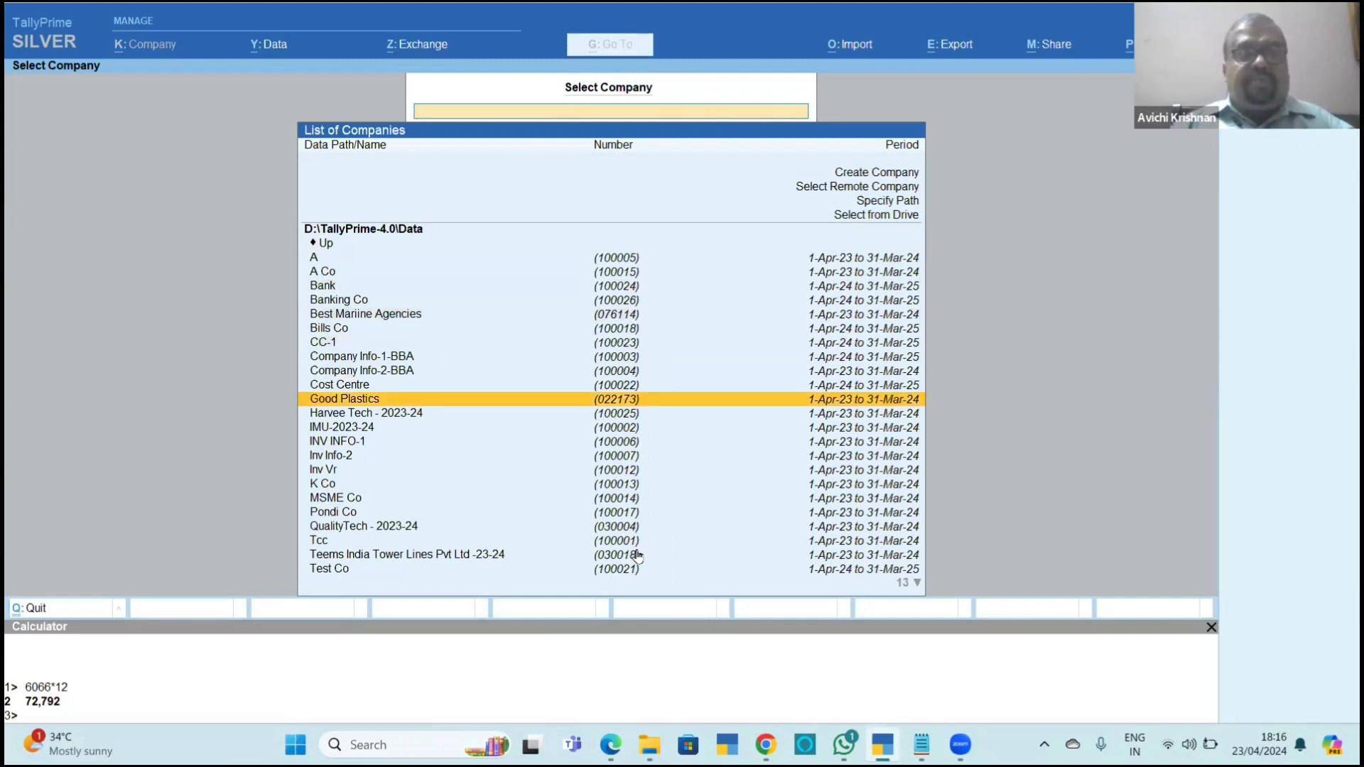
pyautogui.press('Up')
pyautogui.press('Up')
pyautogui.press('Up')
pyautogui.press('Up')
pyautogui.press('Up')
pyautogui.press('Up')
pyautogui.press('Up')
pyautogui.press('Up')
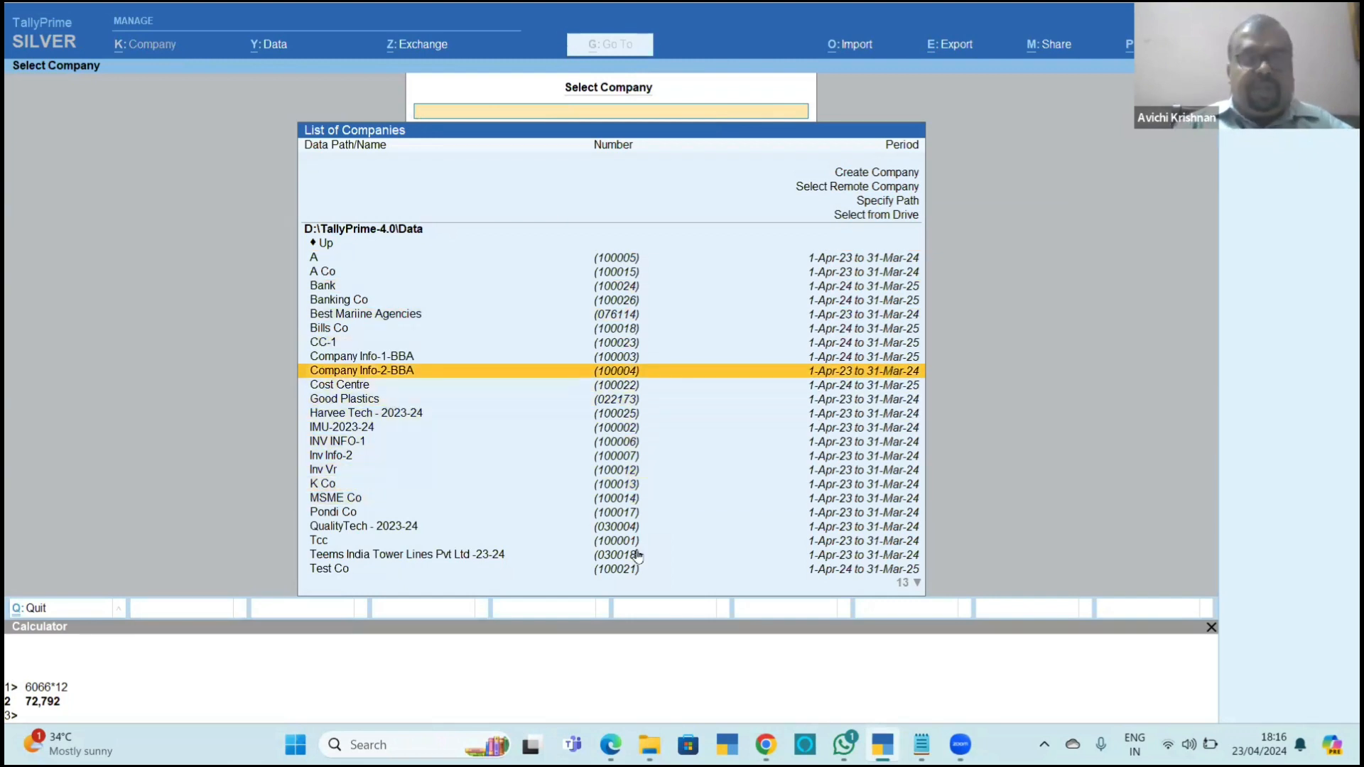
pyautogui.write('h')
pyautogui.press('Return')
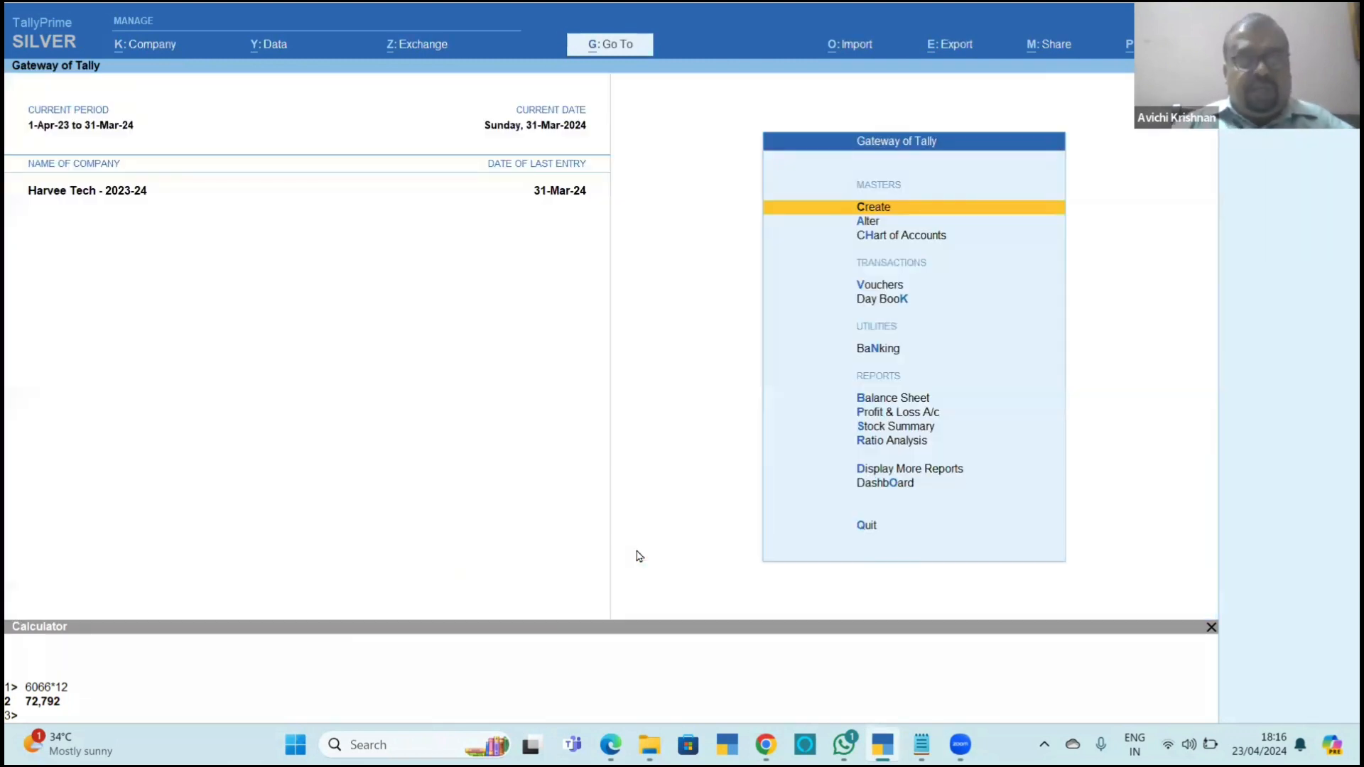
# Open the monthly summary of the HDFC Bank Ltd ledger from the account books.
pyautogui.press('d')
pyautogui.press('a')
pyautogui.press('Return')
pyautogui.press('Down')
pyautogui.press('Down')
pyautogui.press('Return')
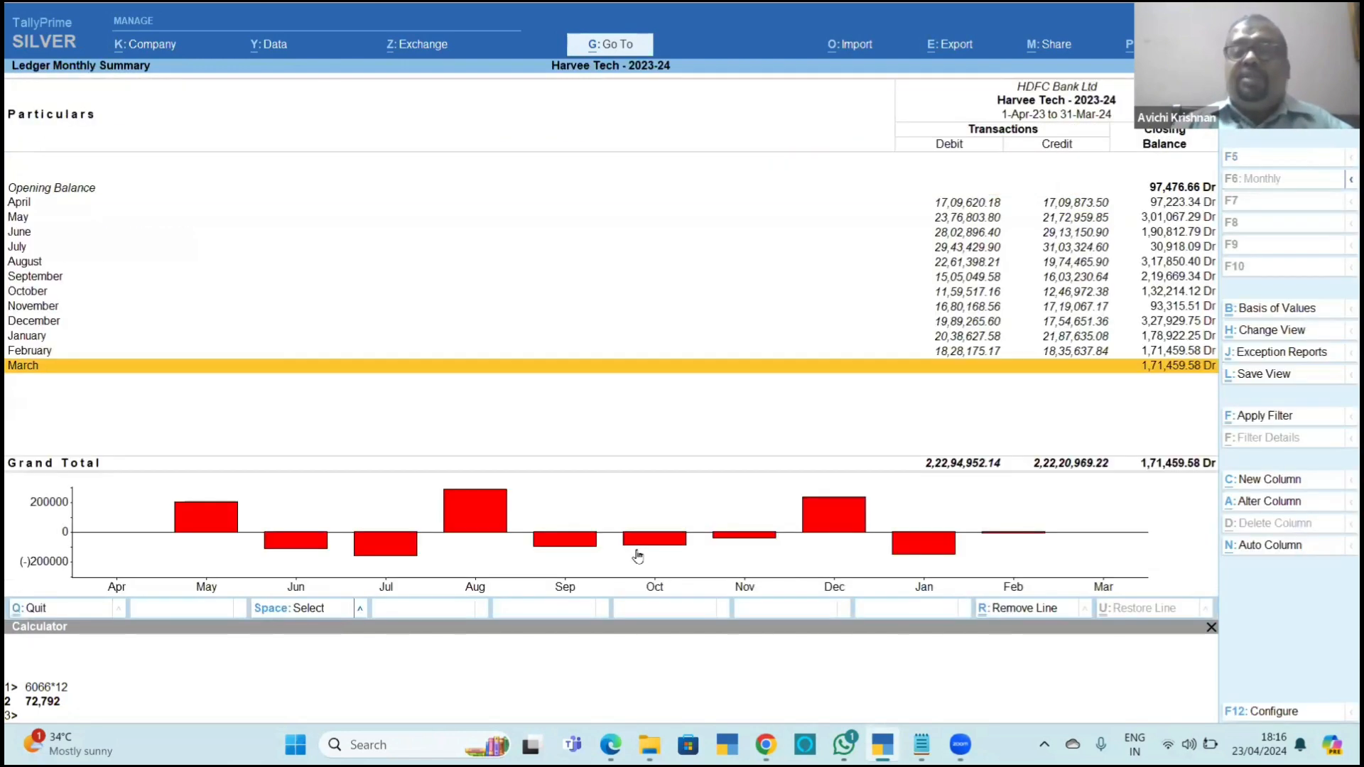
# Open the February ledger vouchers of HDFC Bank Ltd.
pyautogui.press('Up')
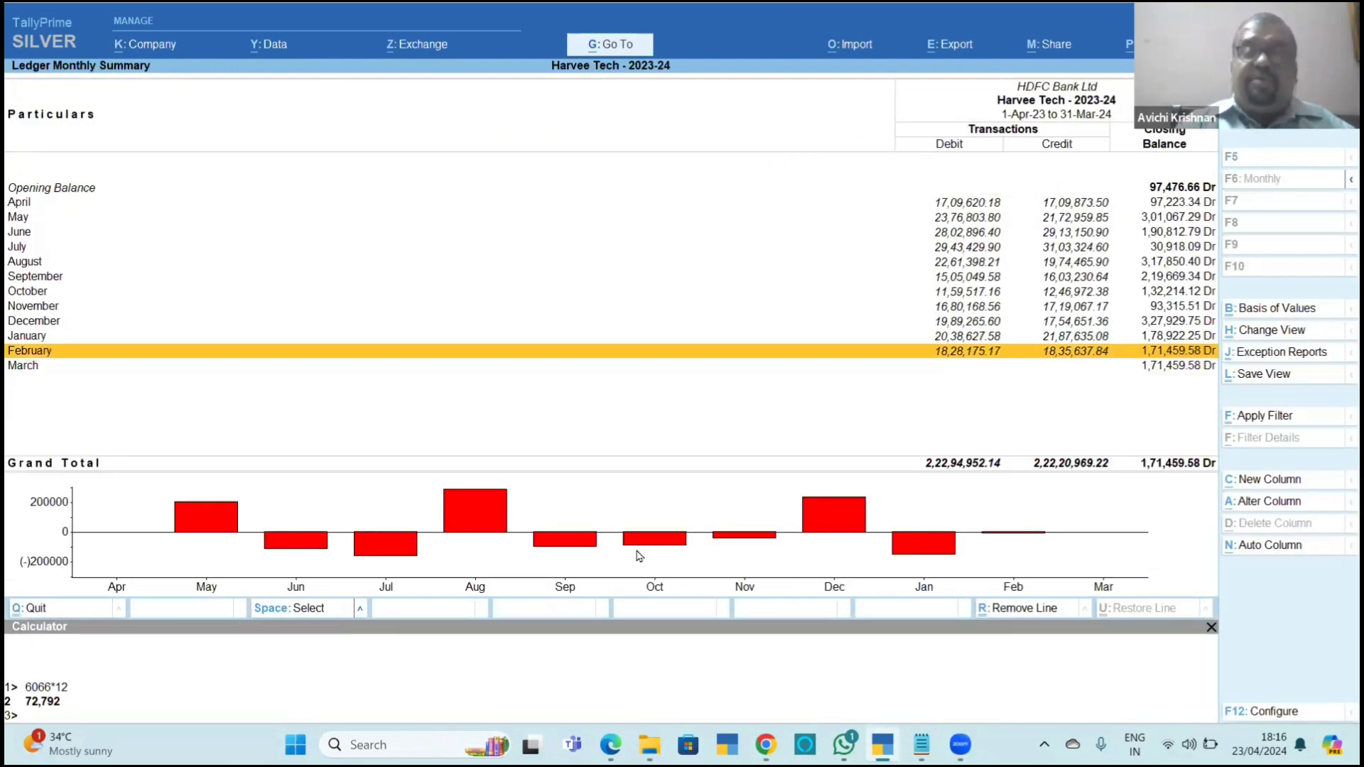
pyautogui.press('Return')
pyautogui.hotkey('alt', 'r')
pyautogui.press('Escape')
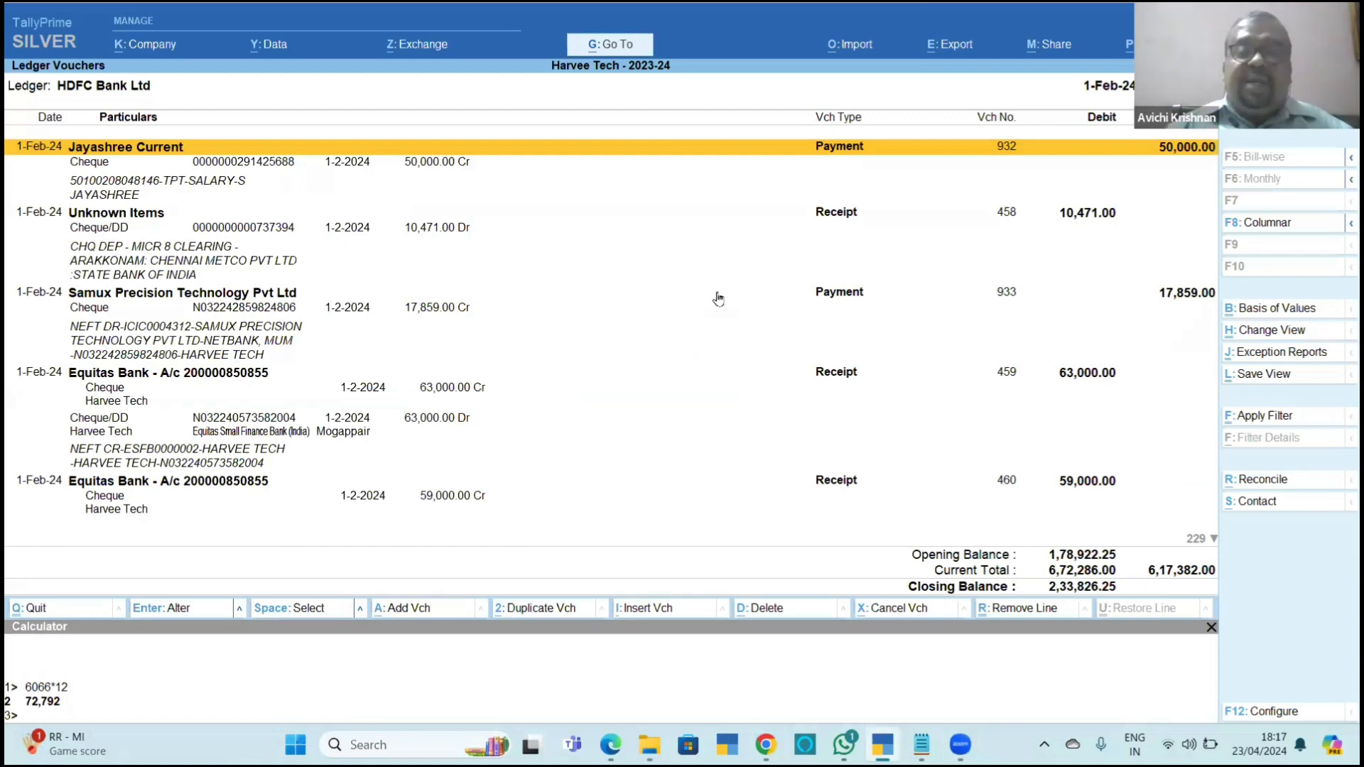
# Switch to File Explorer and open the HDFC-Feb 24 bank statement in Excel.
pyautogui.hotkey('alt', 'Tab')
pyautogui.hotkey('alt', 'Tab')
pyautogui.hotkey('alt', 'Tab')
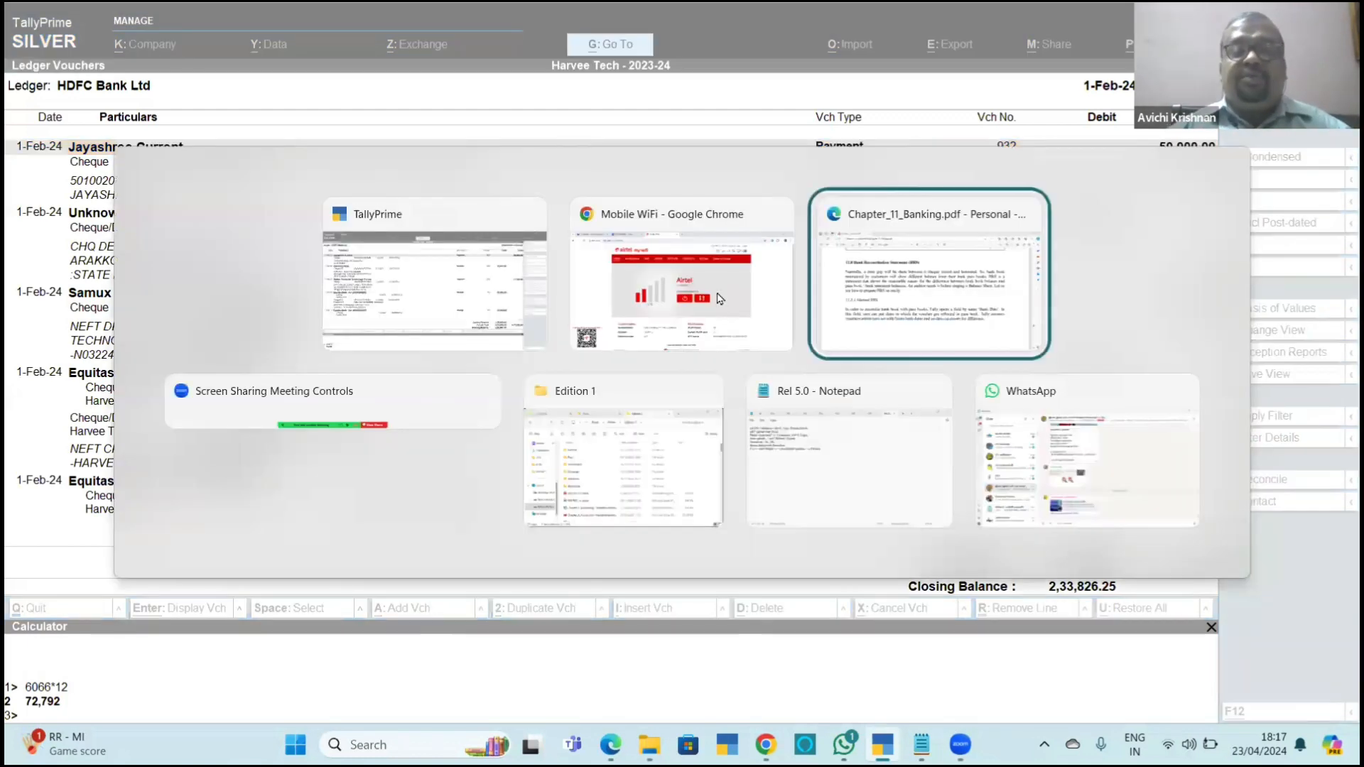
pyautogui.hotkey('alt', 'Tab')
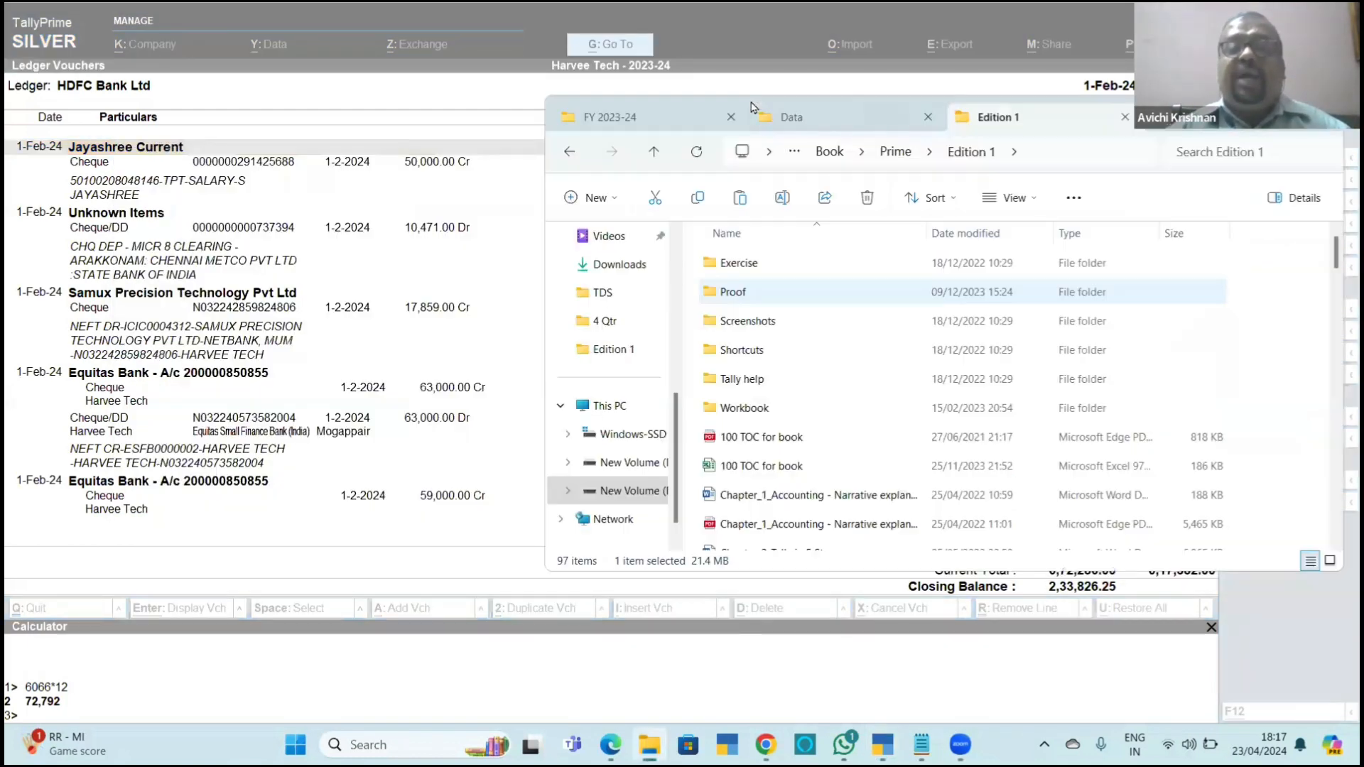
pyautogui.click(786, 120)
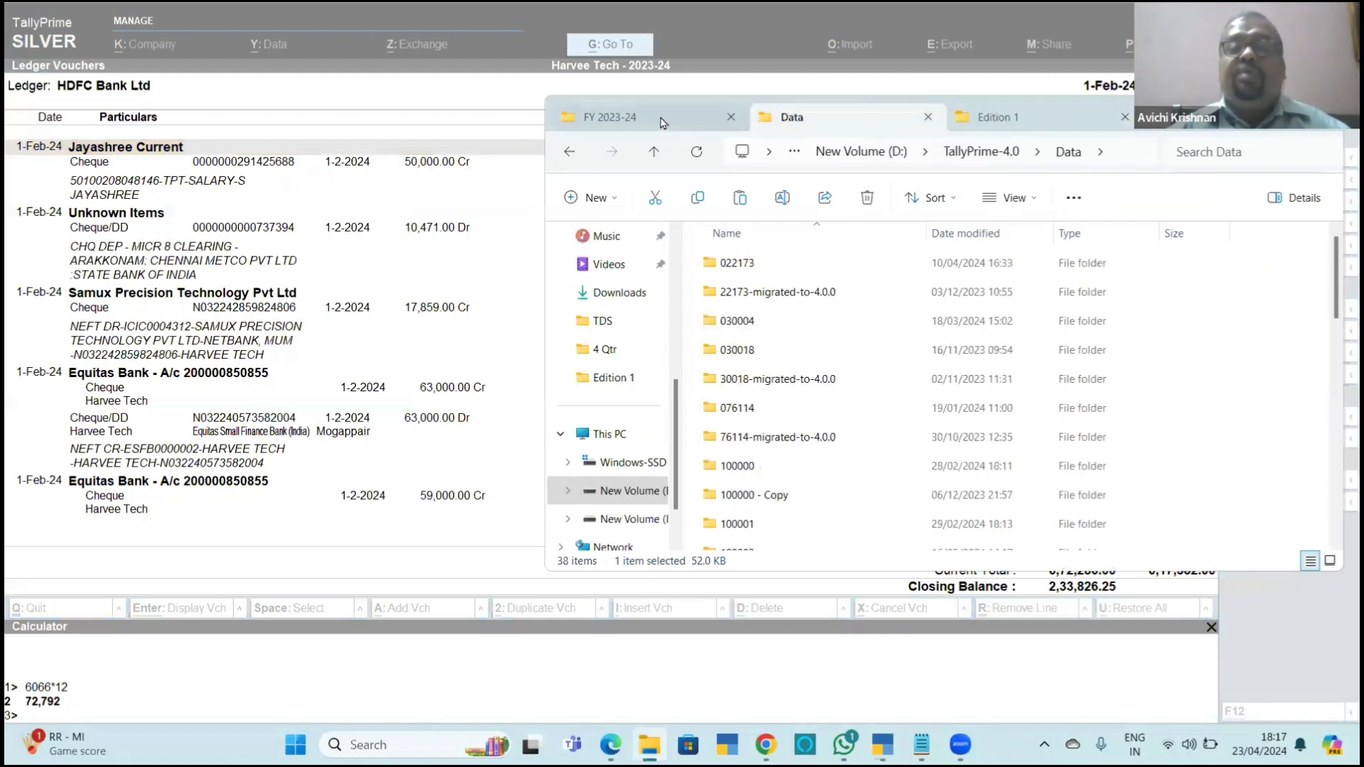
pyautogui.click(758, 485)
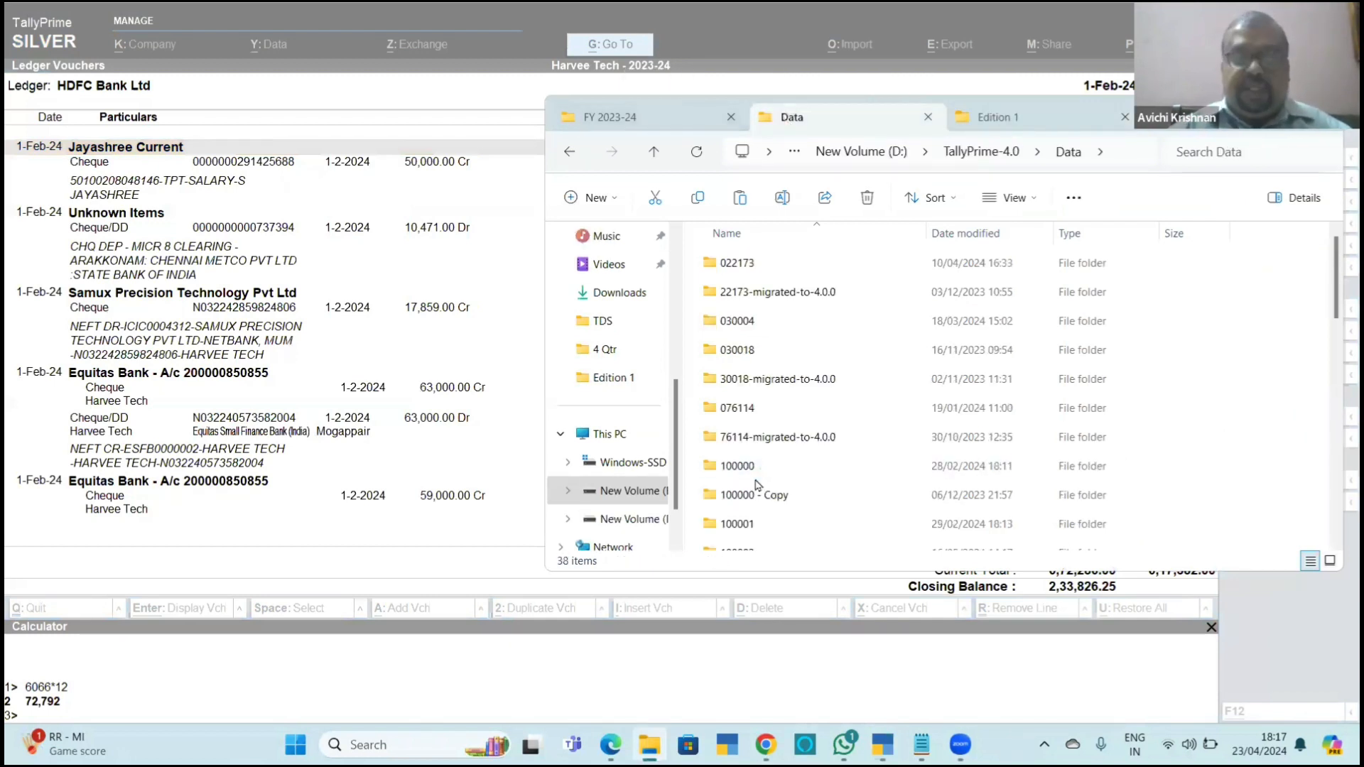
pyautogui.click(748, 474)
pyautogui.hotkey('ctrl', 'v')
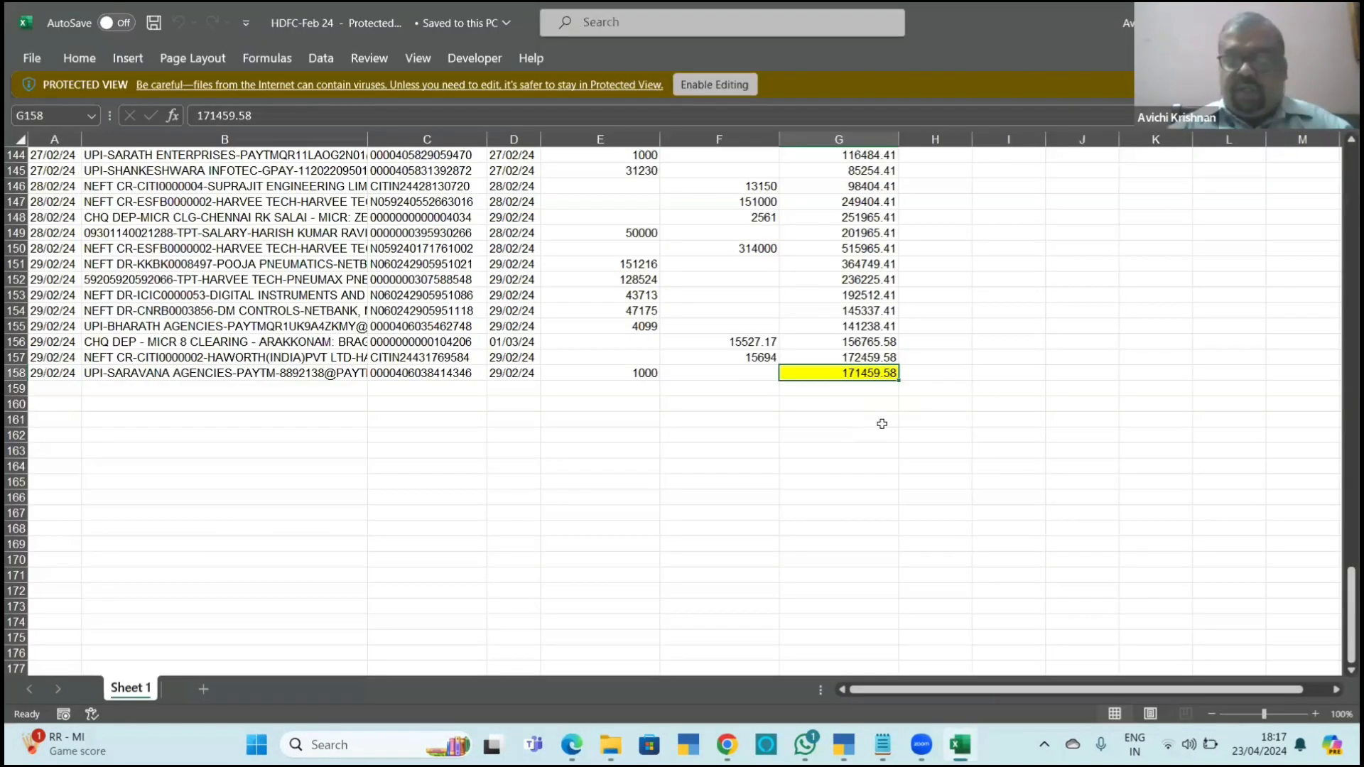
# Go to the first transaction in the bank statement, dated 01/02/24.
pyautogui.hotkey('ctrl', 'Home')
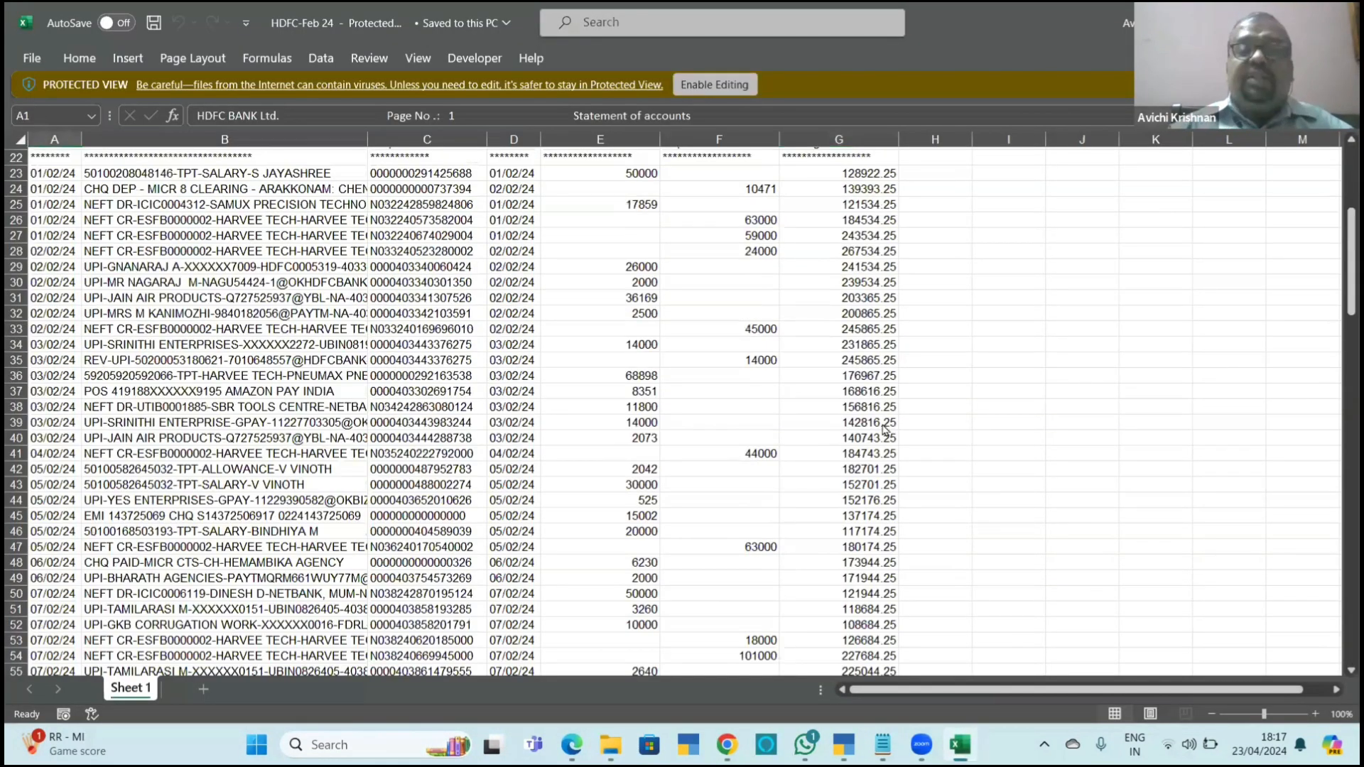
pyautogui.press('Down')
pyautogui.press('Down')
pyautogui.press('Down')
pyautogui.press('Down')
pyautogui.press('Down')
pyautogui.press('Down')
pyautogui.press('Down')
pyautogui.press('Down')
pyautogui.press('Down')
pyautogui.press('Down')
pyautogui.press('Down')
pyautogui.press('Down')
pyautogui.press('Down')
pyautogui.press('Down')
pyautogui.press('Down')
pyautogui.press('Down')
pyautogui.press('Down')
pyautogui.press('Down')
pyautogui.press('Down')
pyautogui.press('Down')
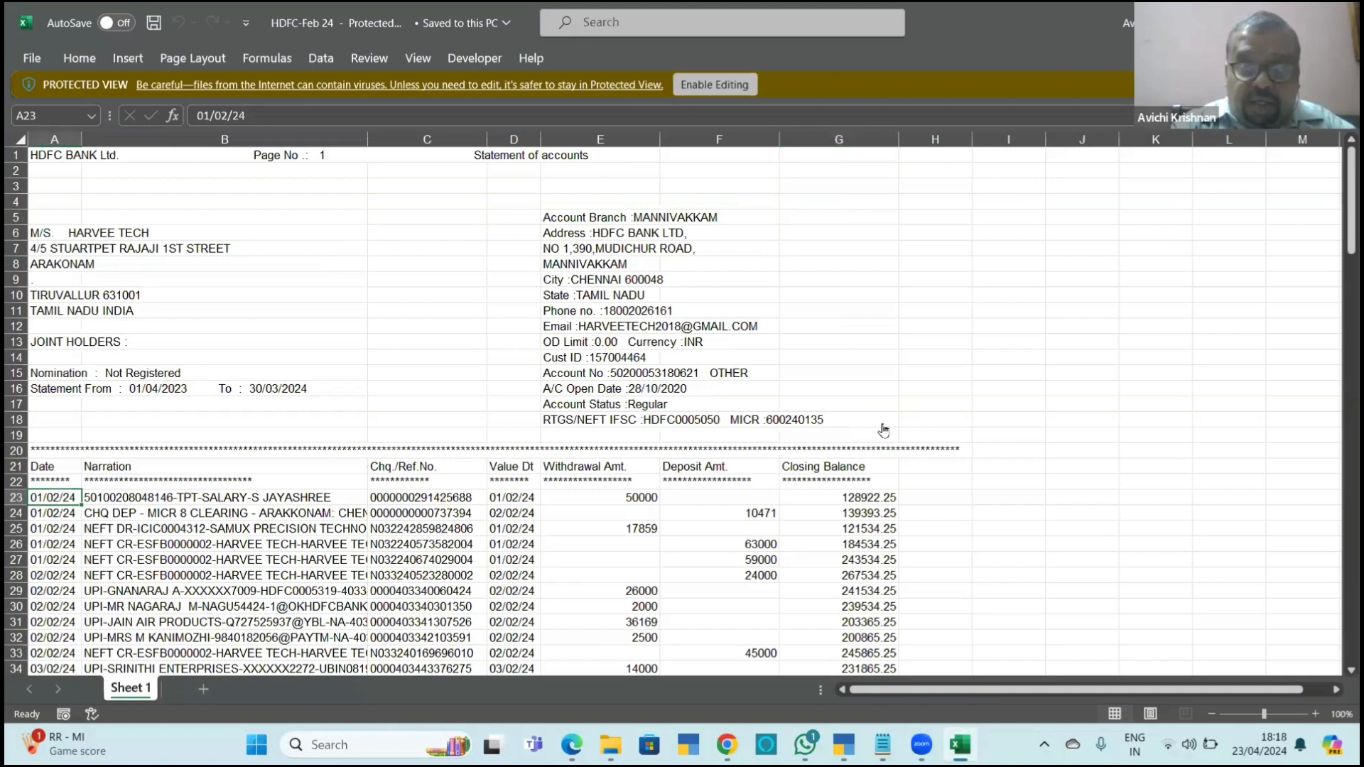
# Return to TallyPrime, open the bank reconciliation for HDFC Bank Ltd and set the 50,000 payment's bank date to 1-Feb-24.
pyautogui.hotkey('alt', 'Tab')
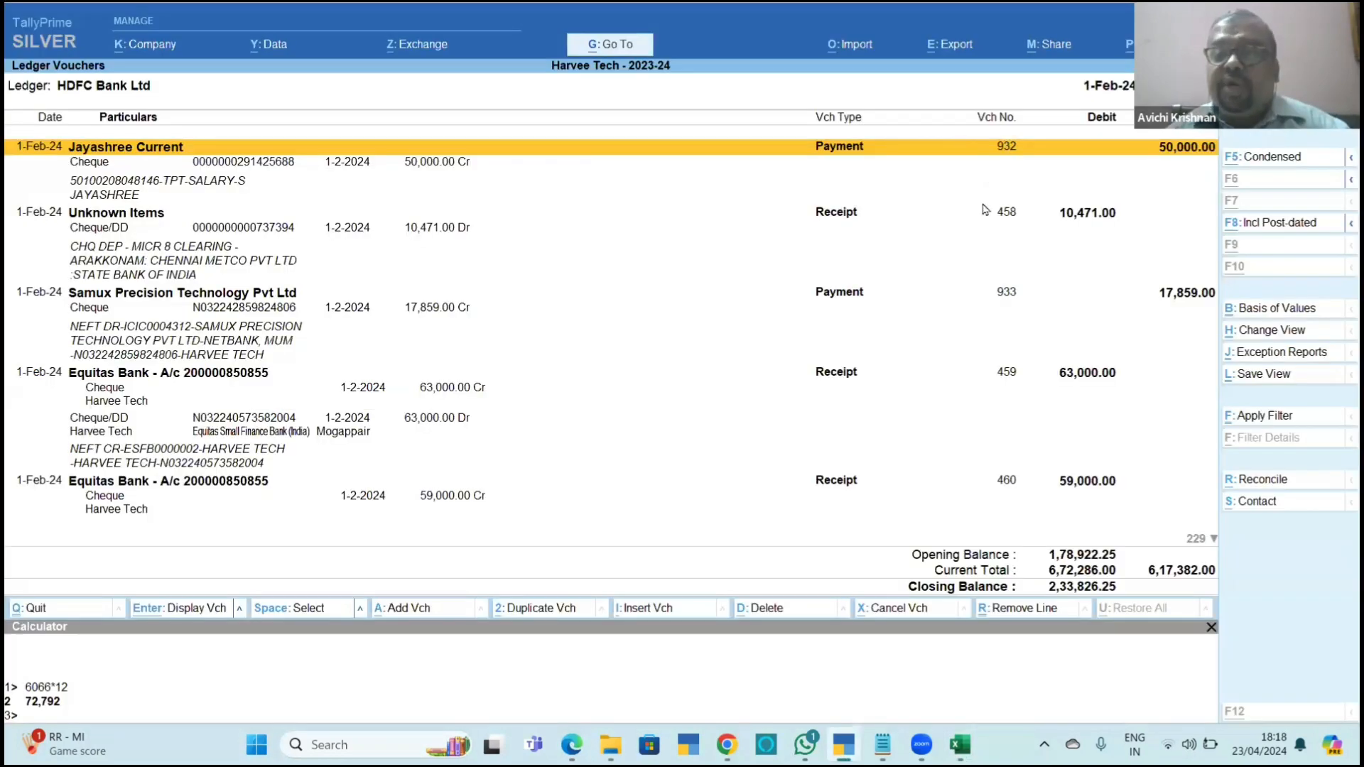
pyautogui.hotkey('ctrl', 'r')
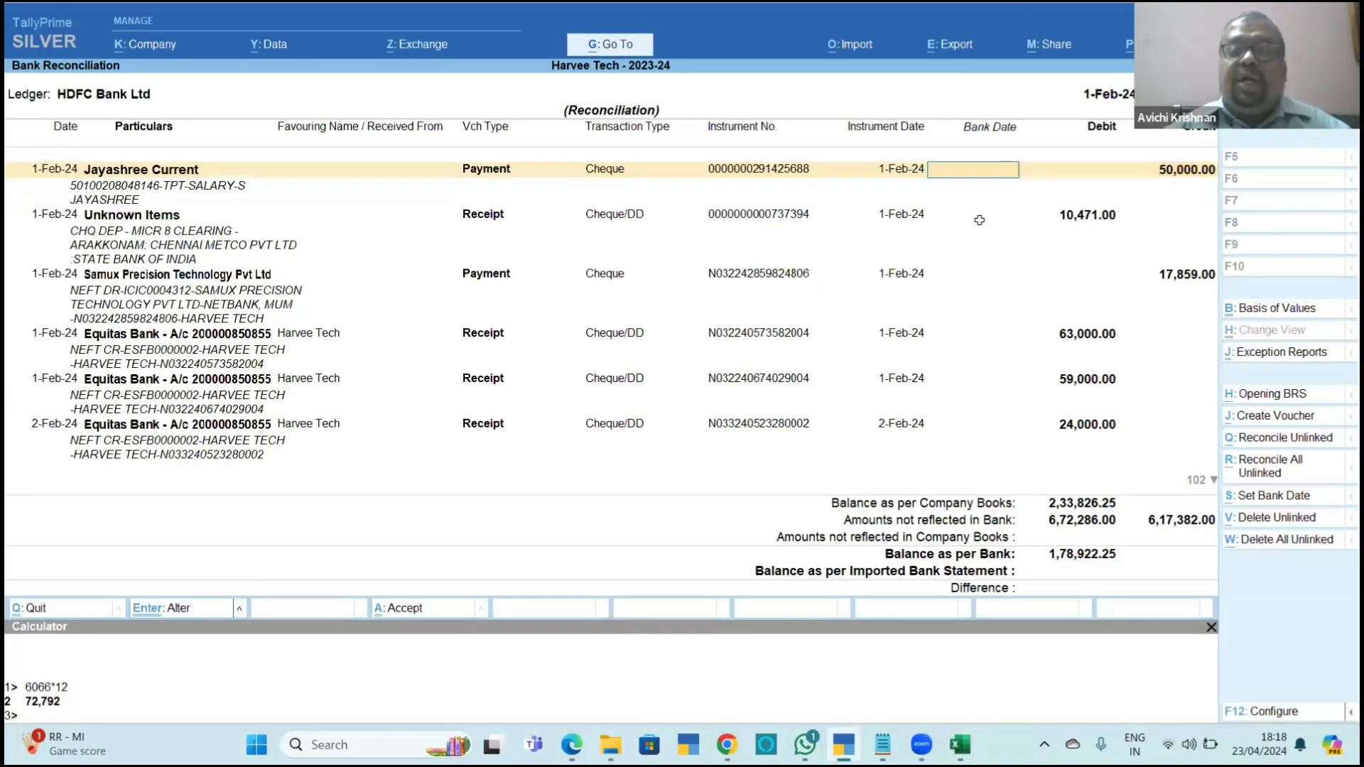
pyautogui.hotkey('alt', 'Tab')
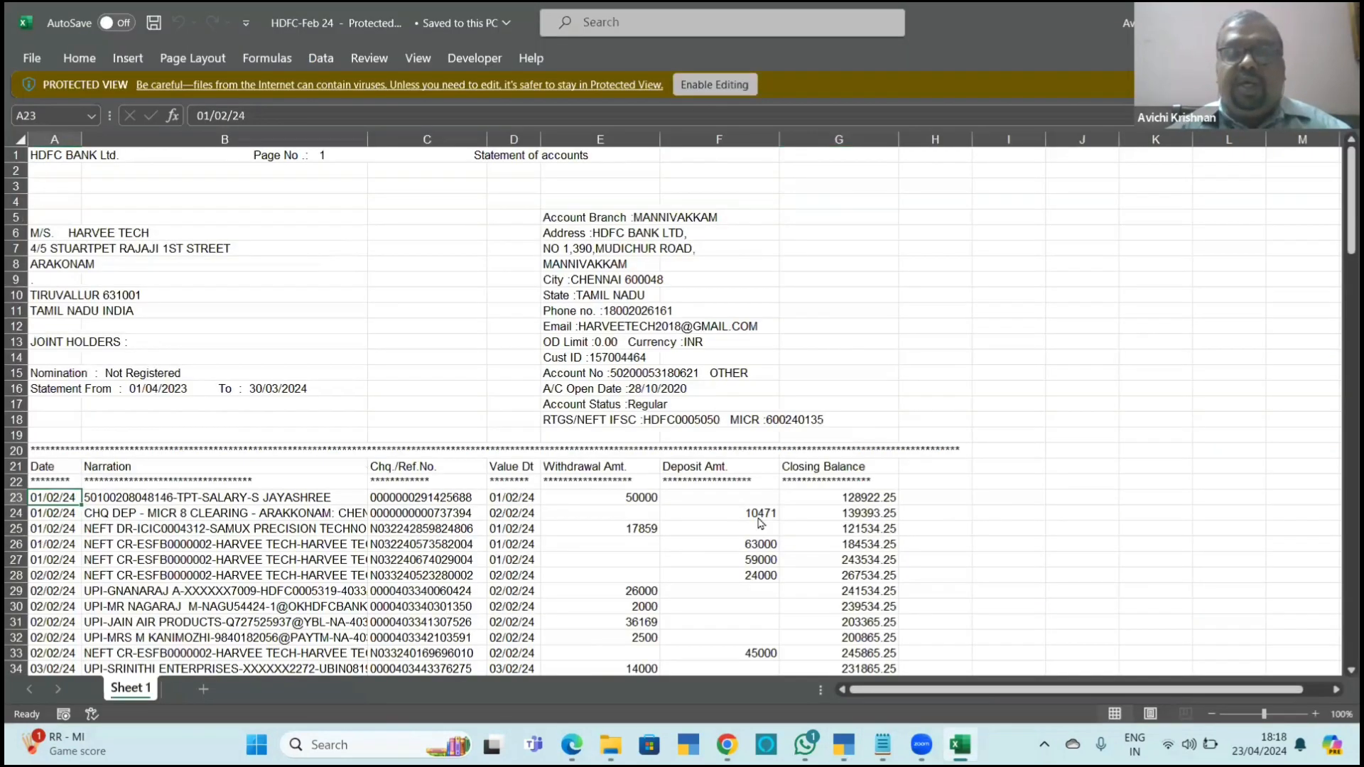
pyautogui.click(761, 519)
pyautogui.hotkey('alt', 'Tab')
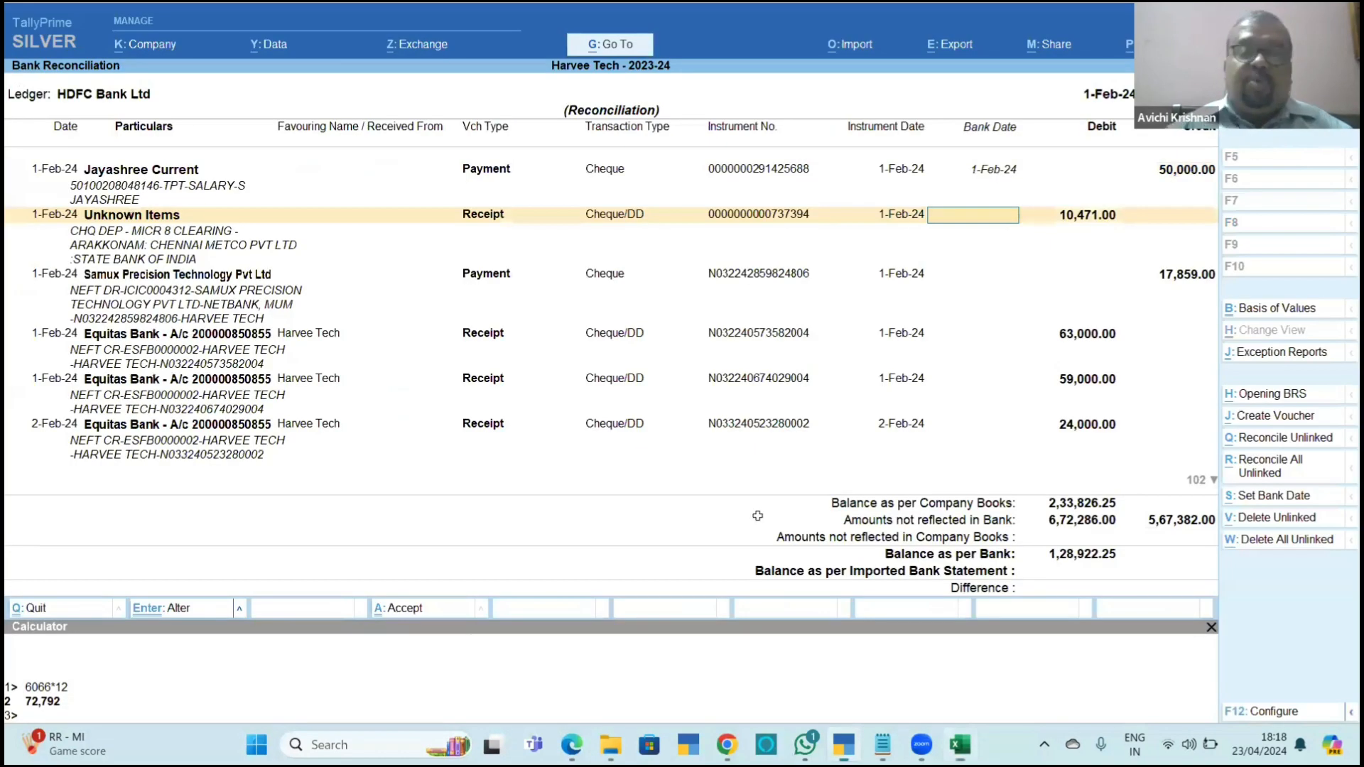
# Set the bank date of the 10,471 Unknown Items receipt to 2-Feb-24 and compare the bank balance with the statement's closing balance.
pyautogui.press('Down')
pyautogui.hotkey('alt', 'Tab')
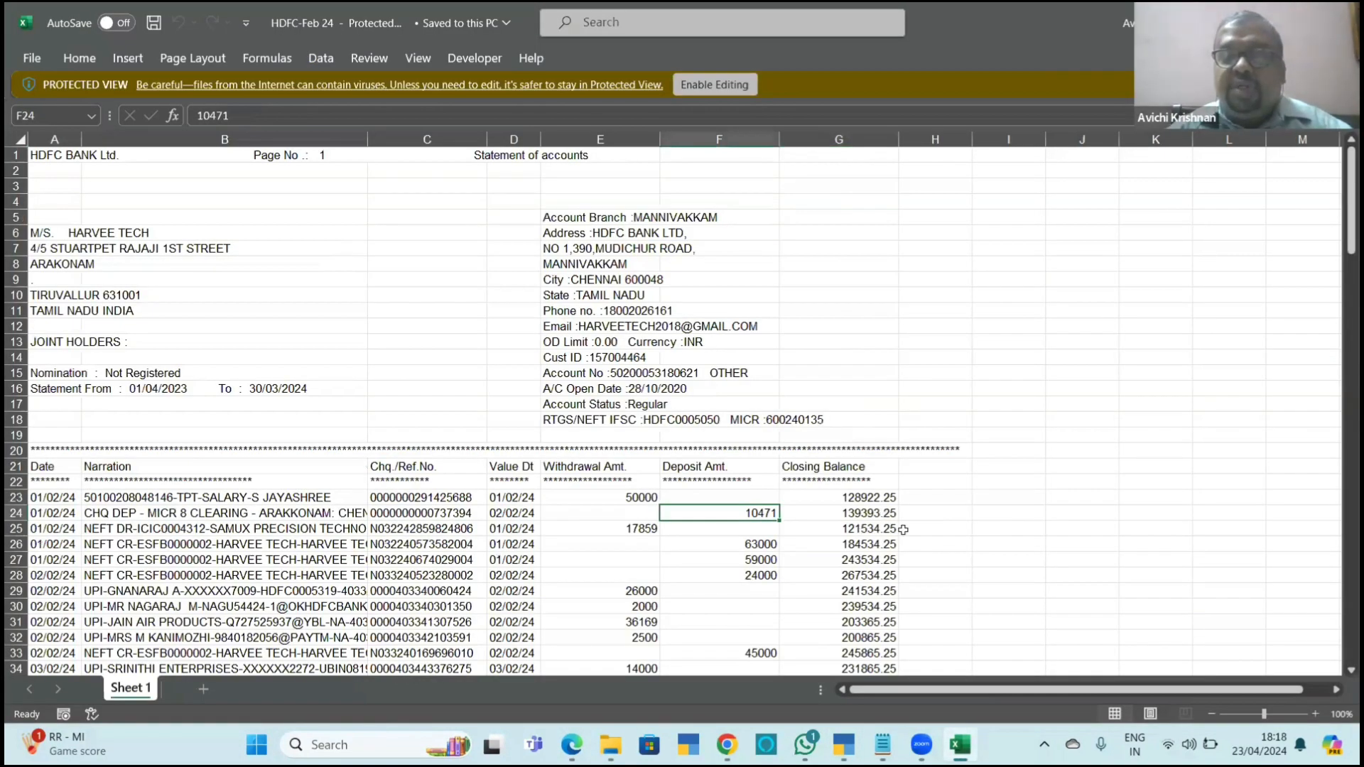
pyautogui.press('Right')
pyautogui.hotkey('alt', 'Tab')
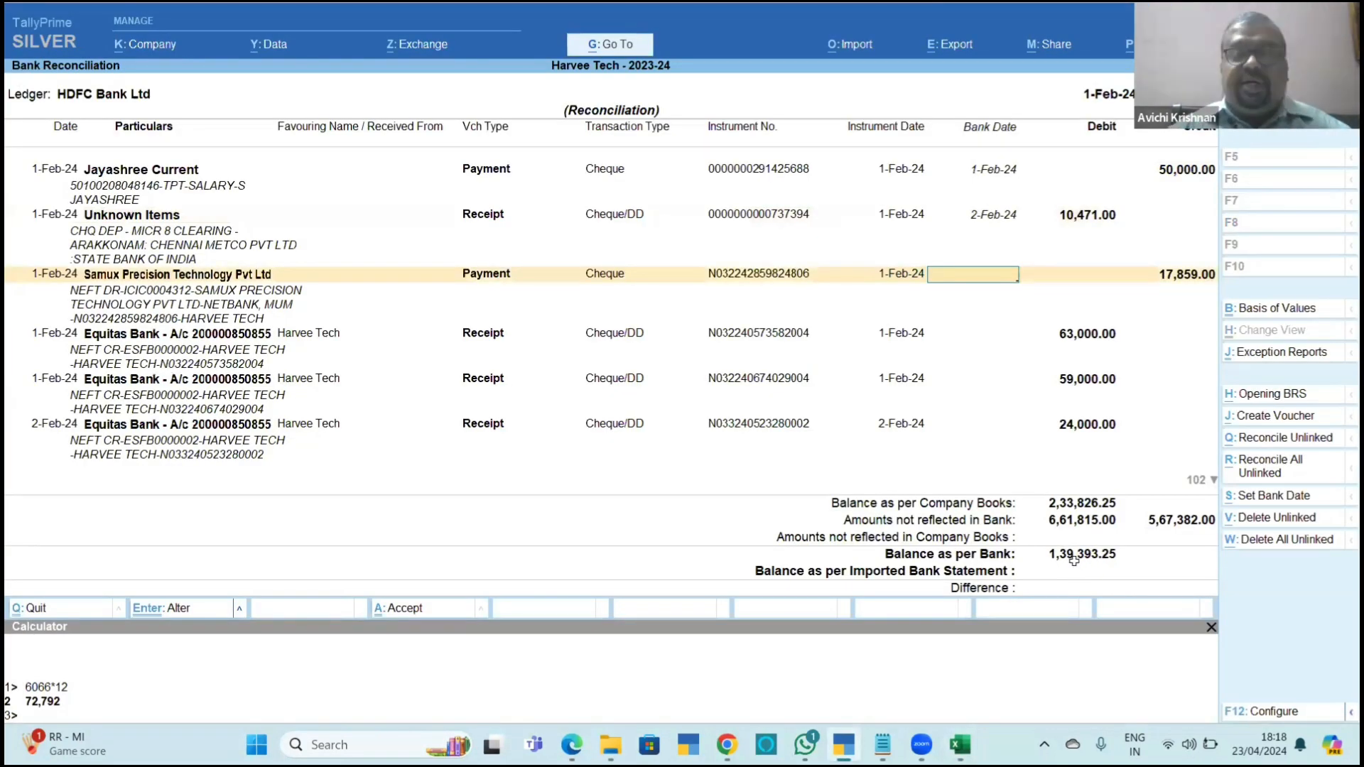
pyautogui.hotkey('alt', 'Tab')
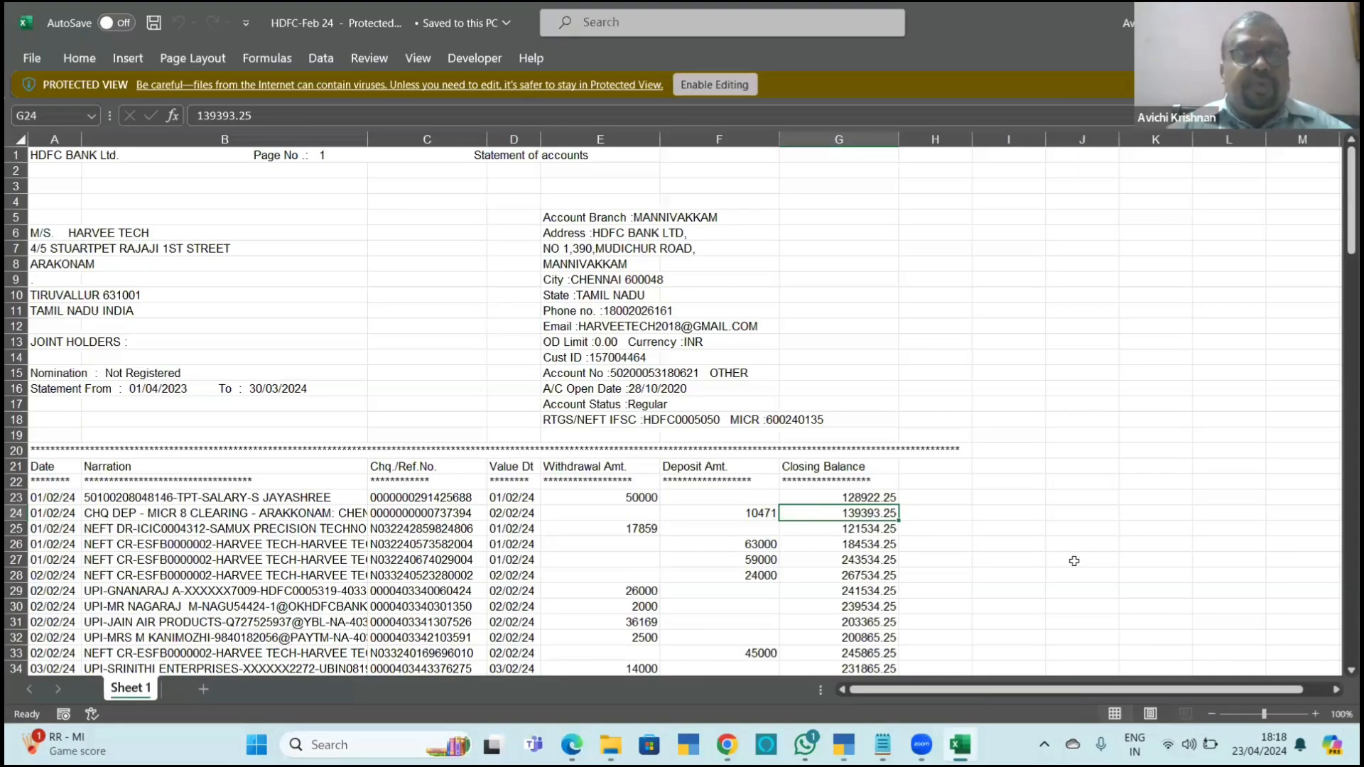
# Set the Samux Precision Technology payment's bank date to 1-Feb-24 and check the bank balance against the Excel statement.
pyautogui.press('Down')
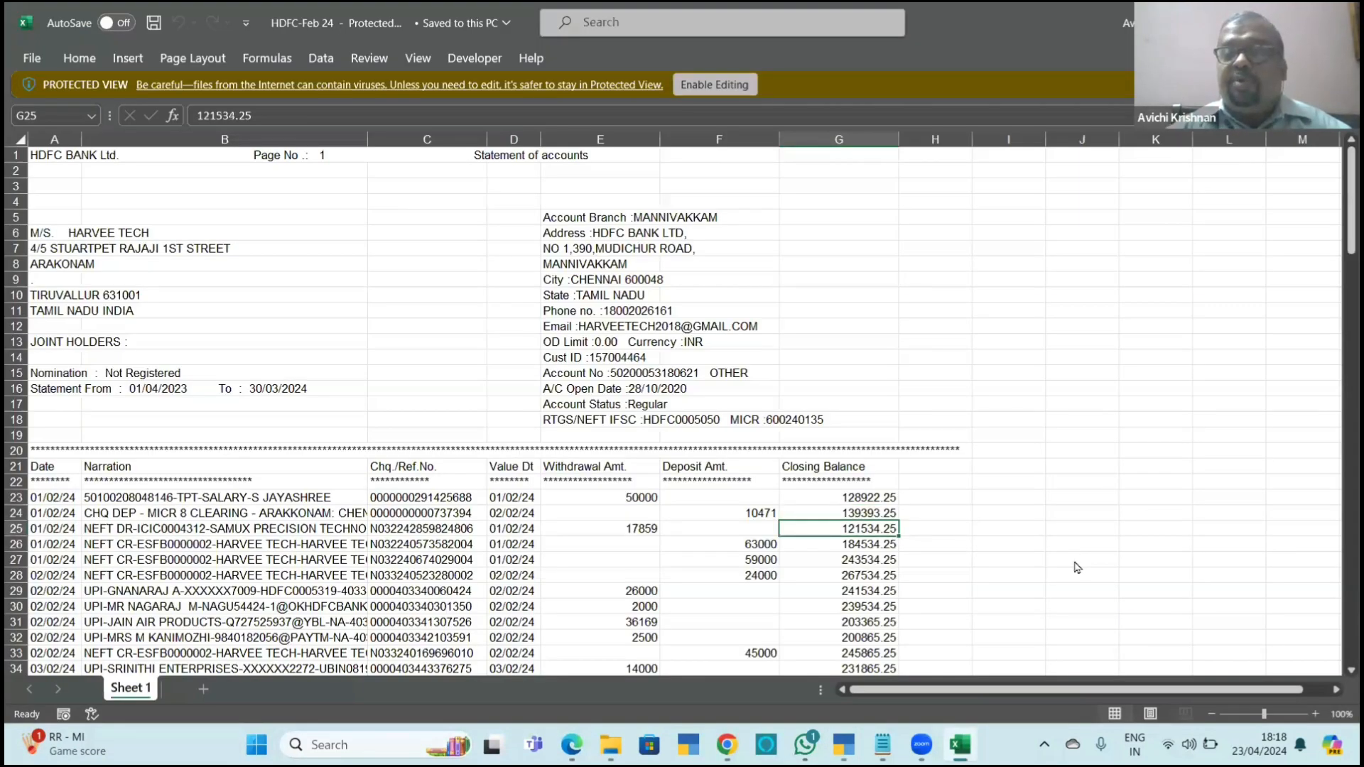
pyautogui.hotkey('alt', 'Tab')
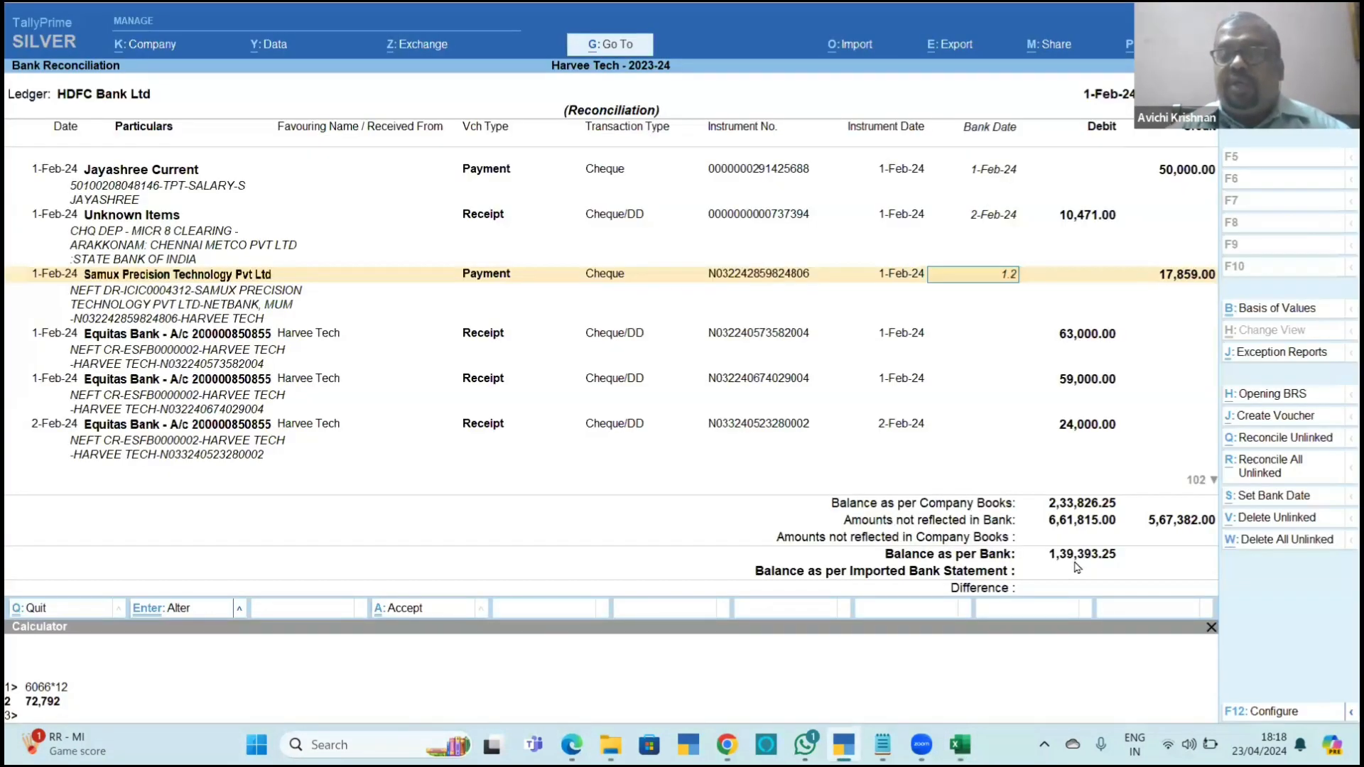
pyautogui.press('Return')
pyautogui.hotkey('alt', 'Tab')
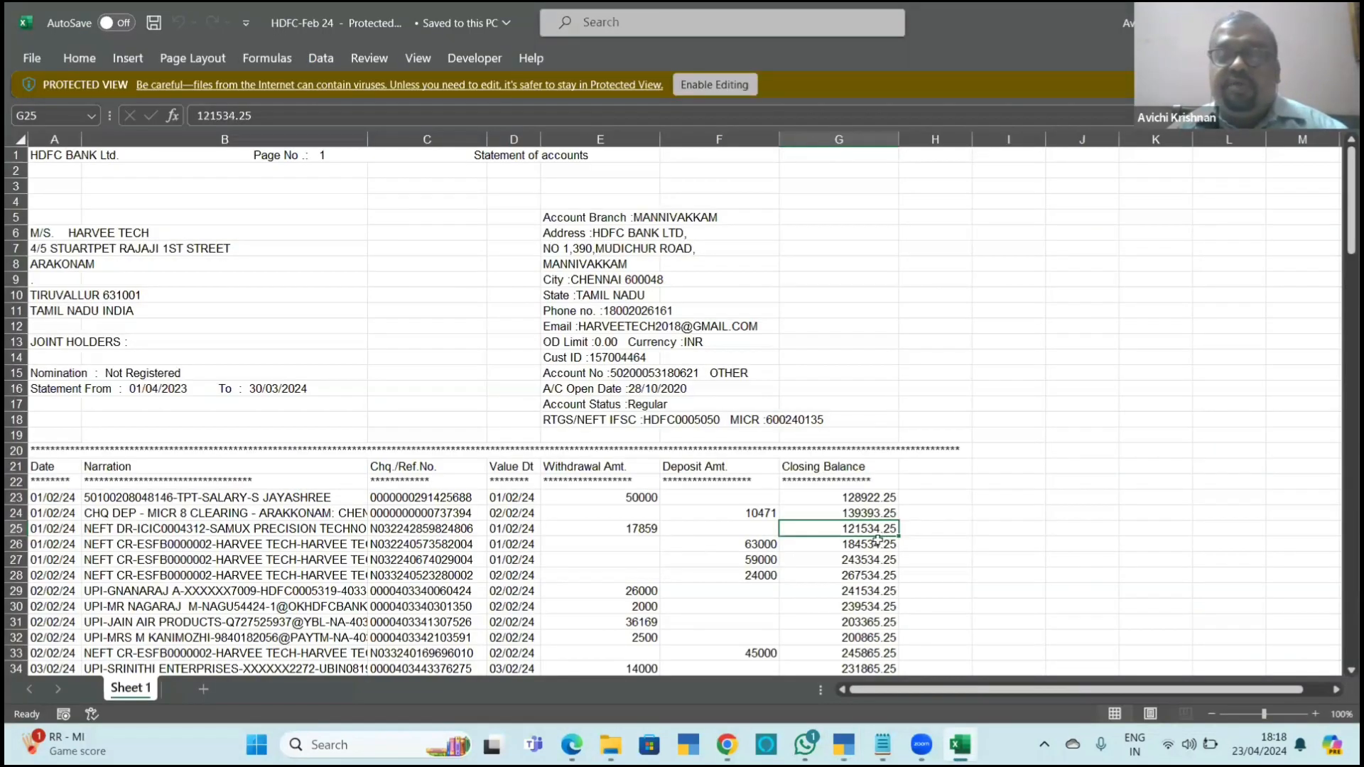
pyautogui.hotkey('alt', 'Tab')
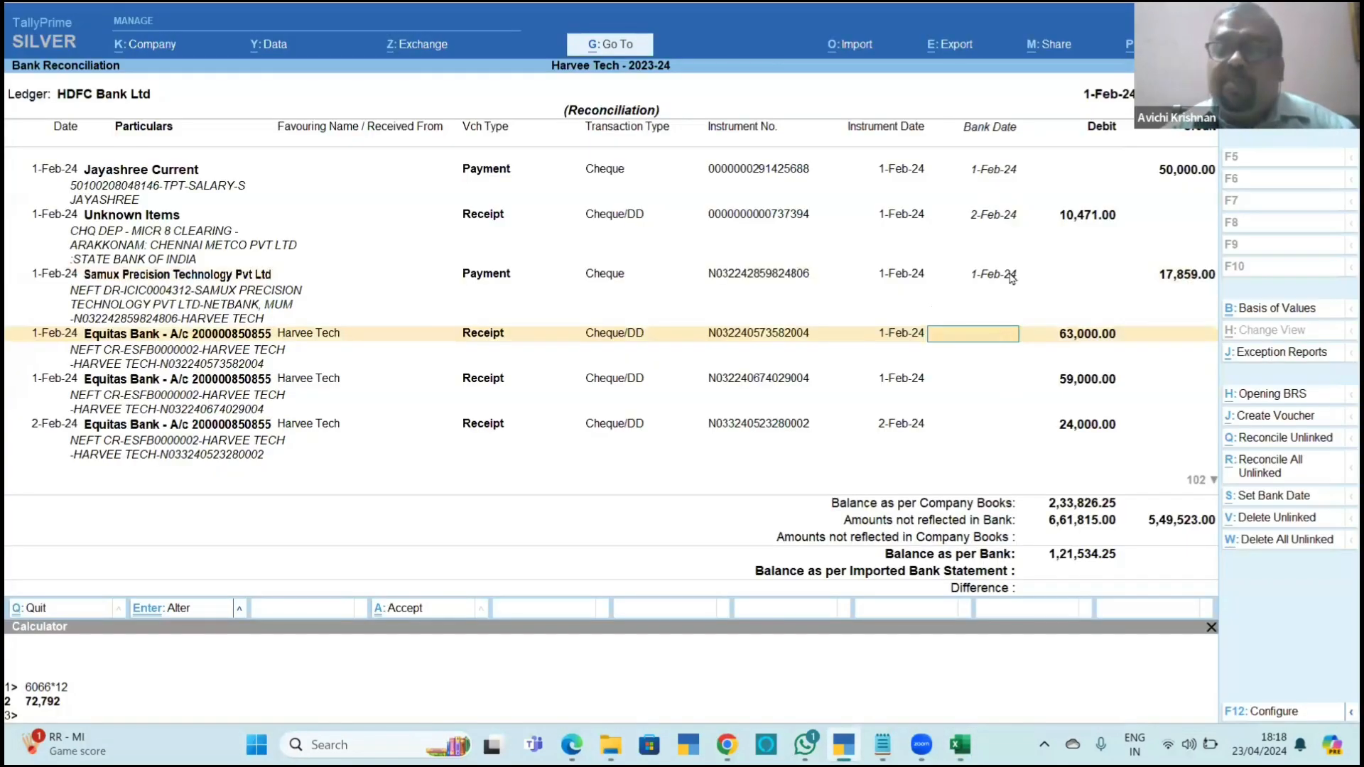
# Save the entered bank dates, return to the ledger vouchers and reopen the HDFC Bank Ltd reconciliation.
pyautogui.press('ctrl')
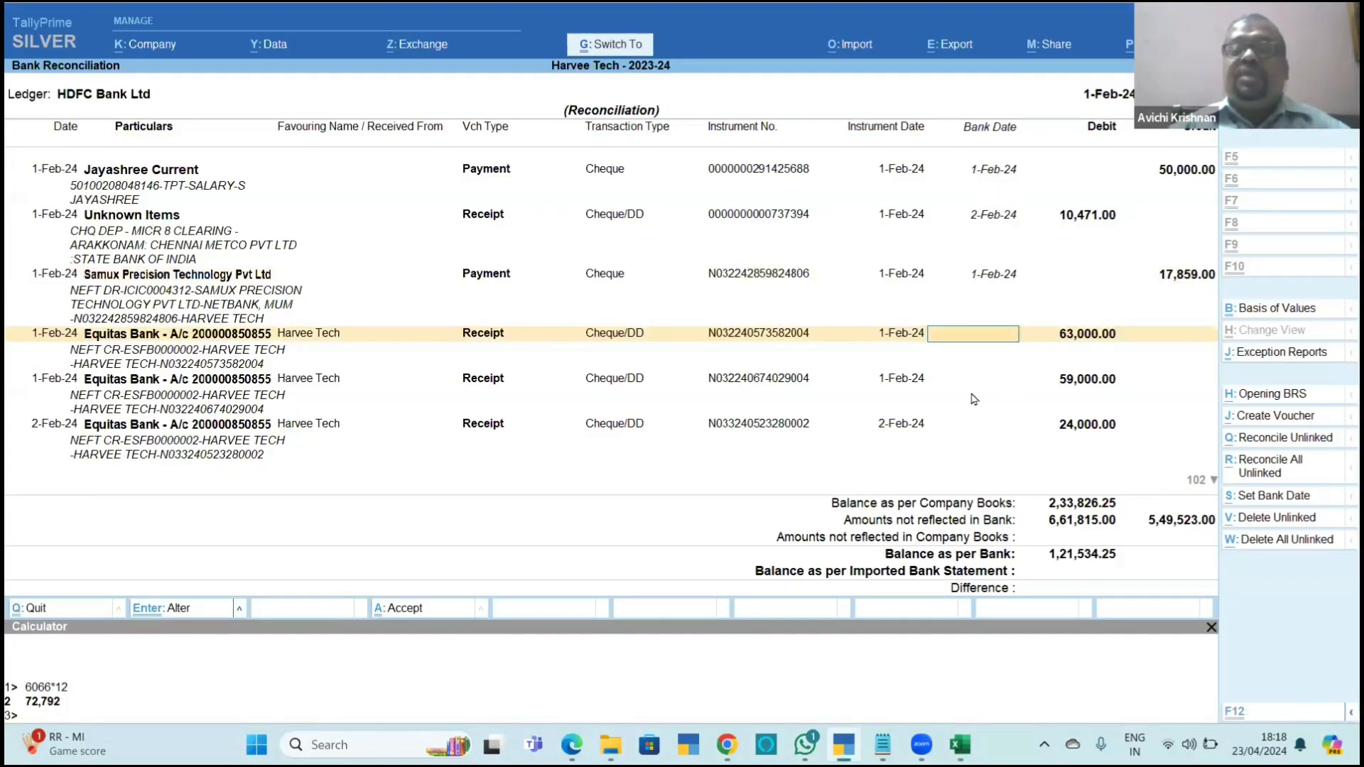
pyautogui.hotkey('ctrl', 'q')
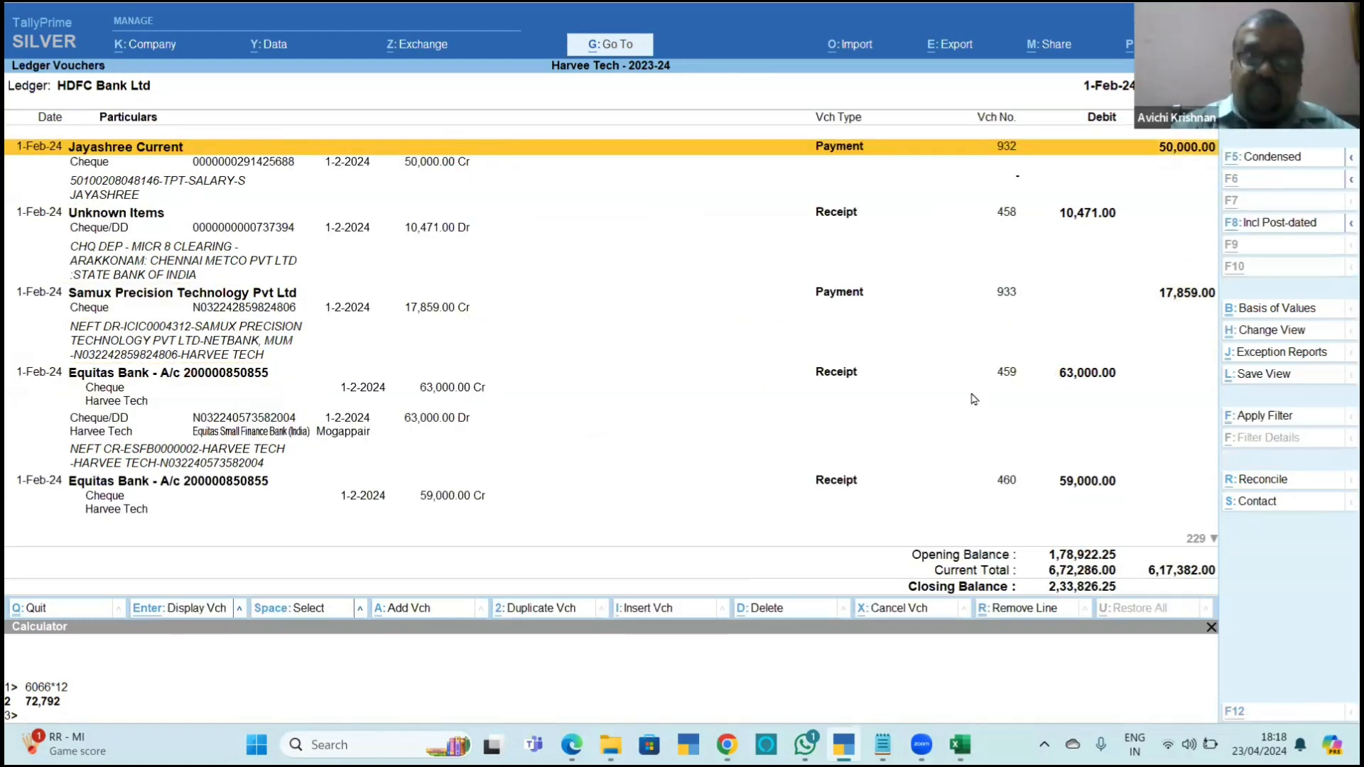
pyautogui.hotkey('alt', 'r')
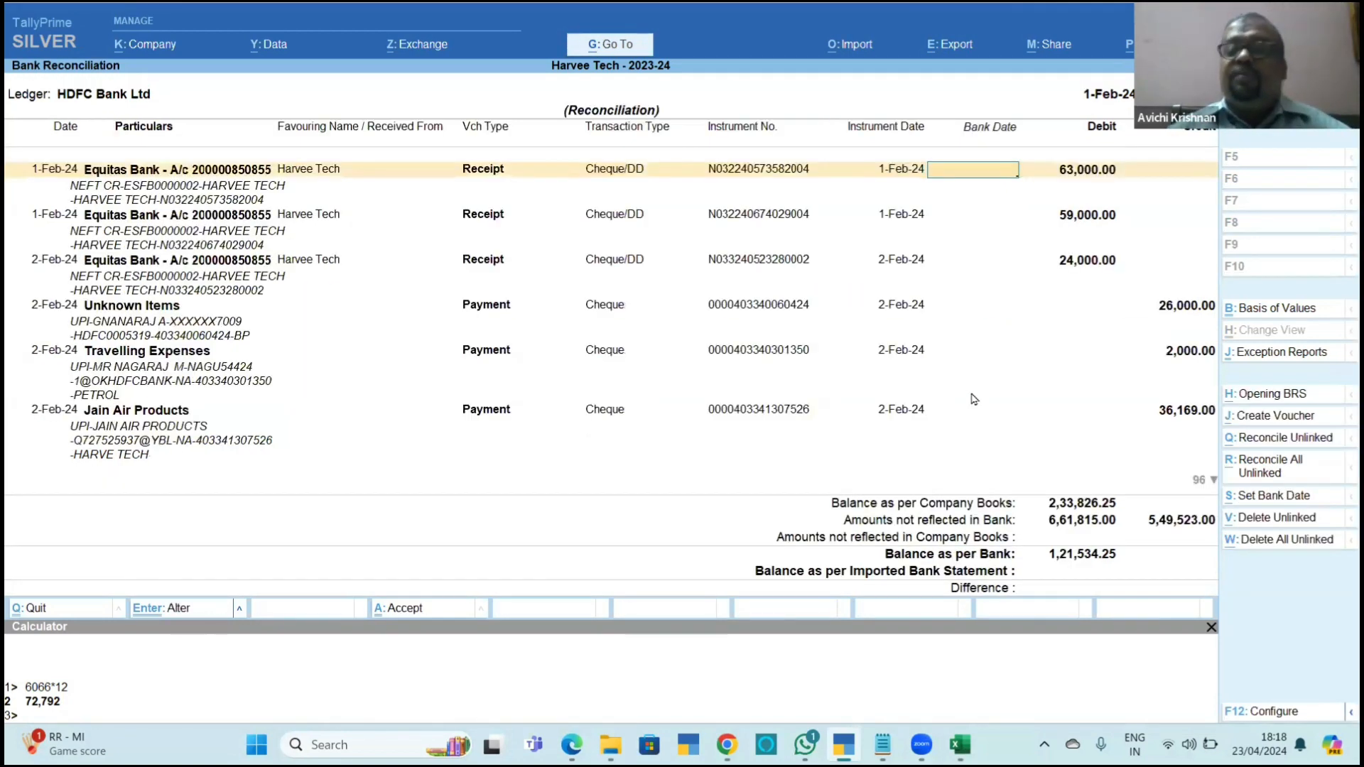
# Set Include Reconciled Transactions to Yes in the basis of values and select the bank date of the 10,471 receipt.
pyautogui.click(1250, 311)
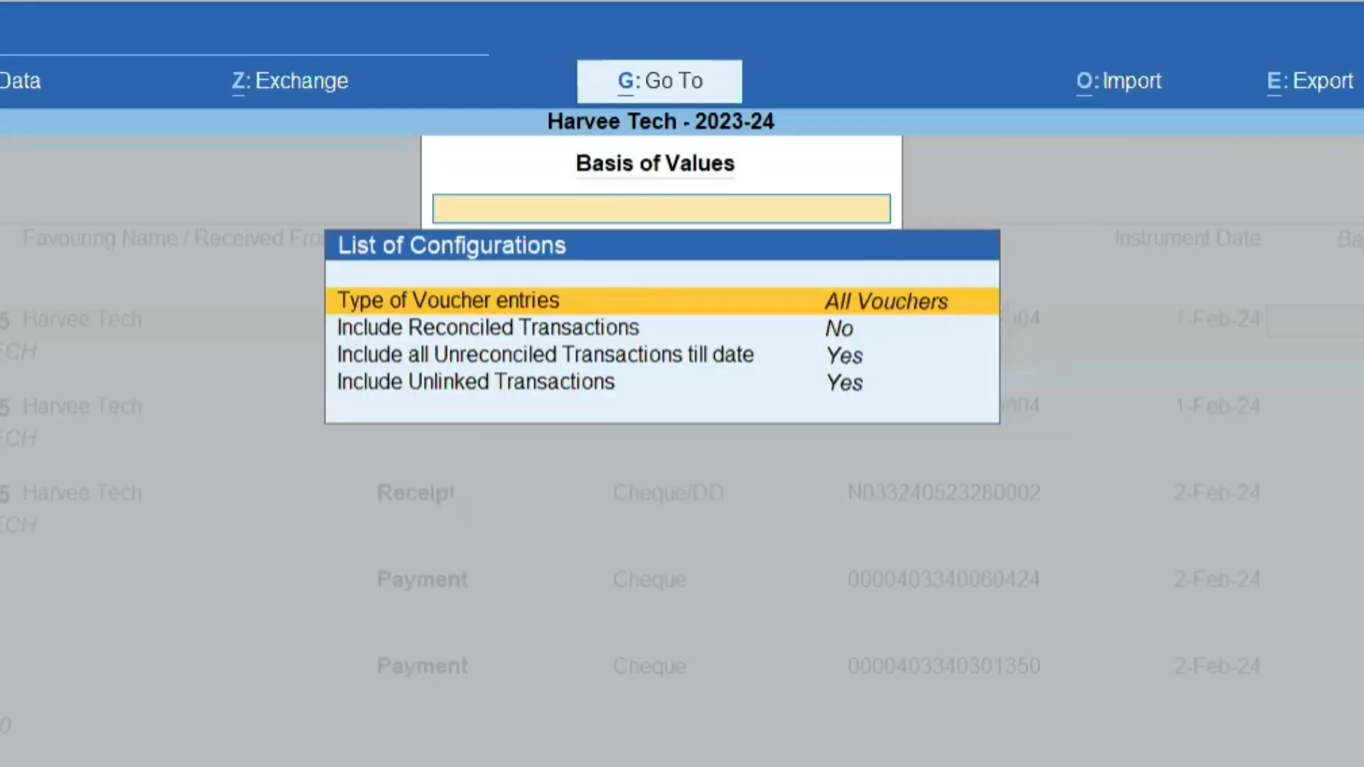
pyautogui.press('Down')
pyautogui.press('Return')
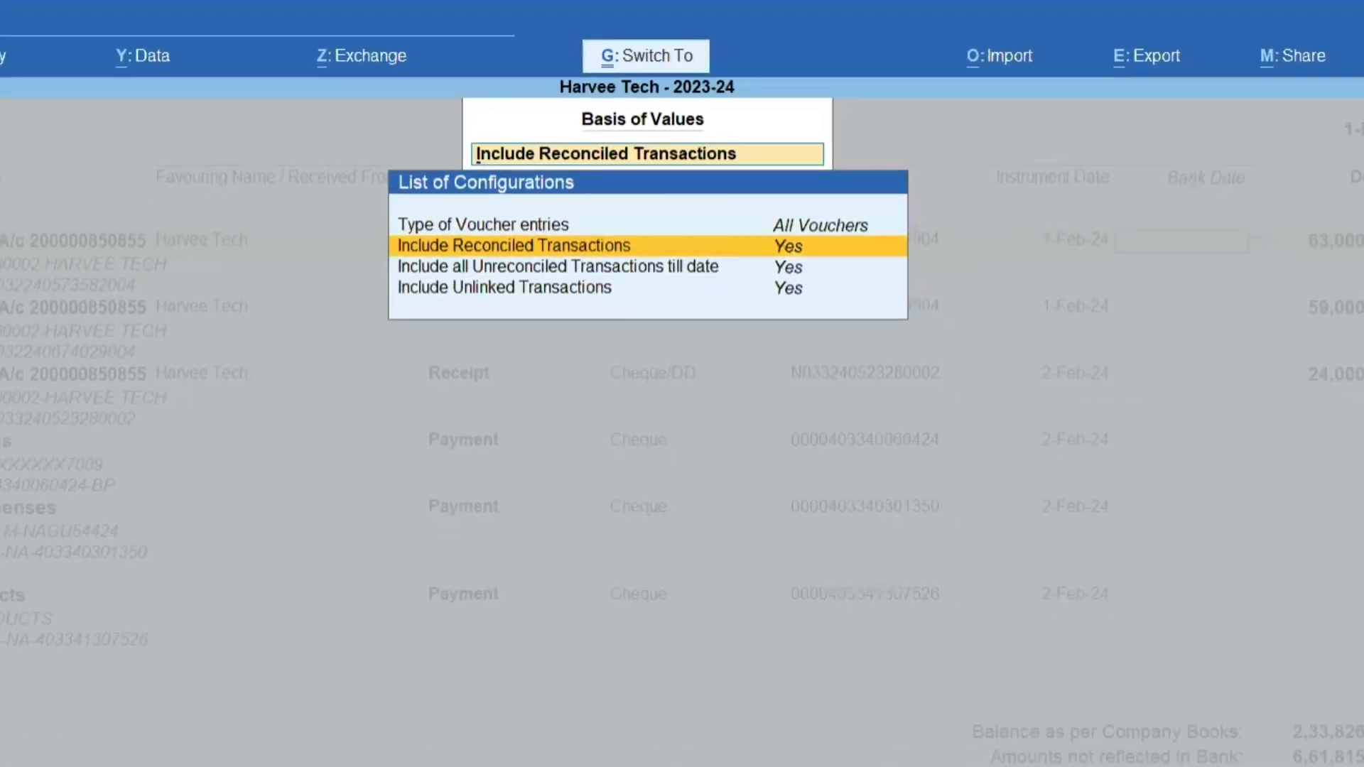
pyautogui.hotkey('ctrl', 'a')
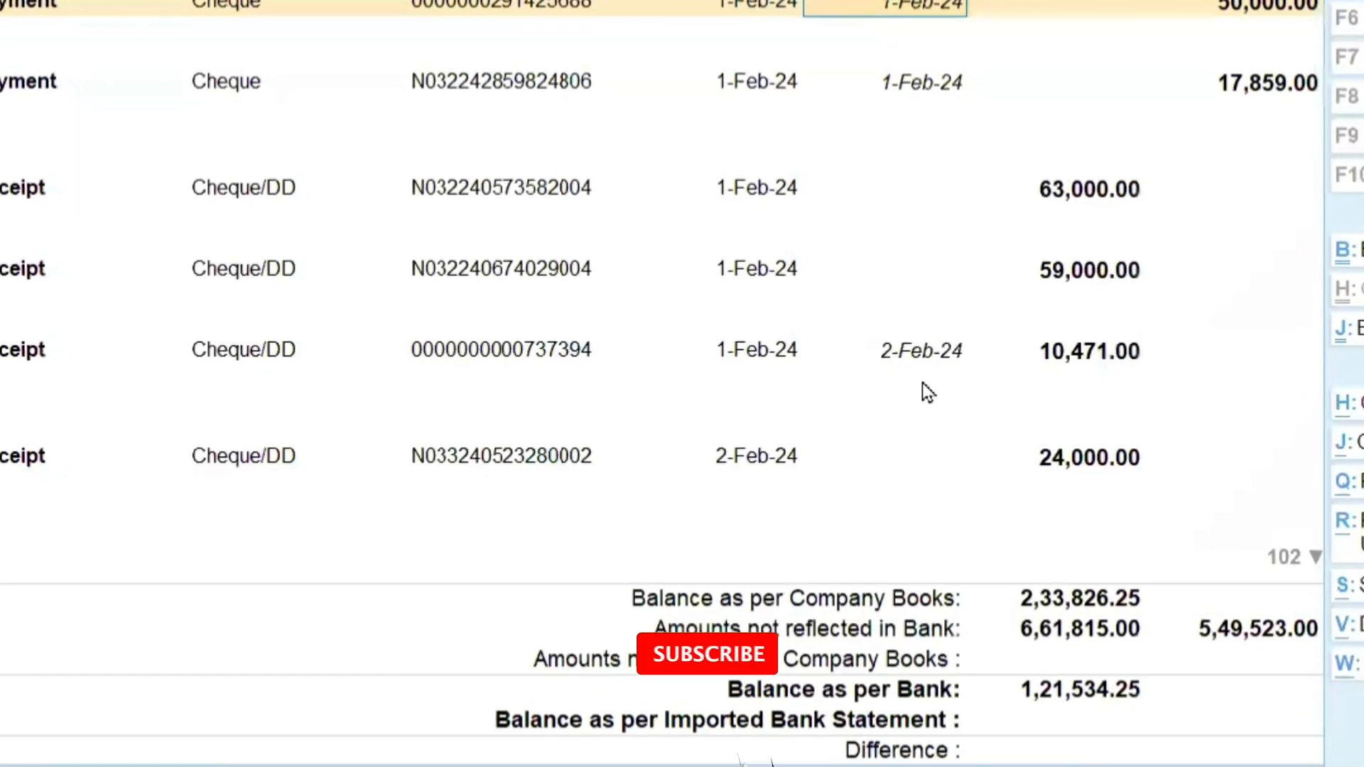
pyautogui.click(990, 365)
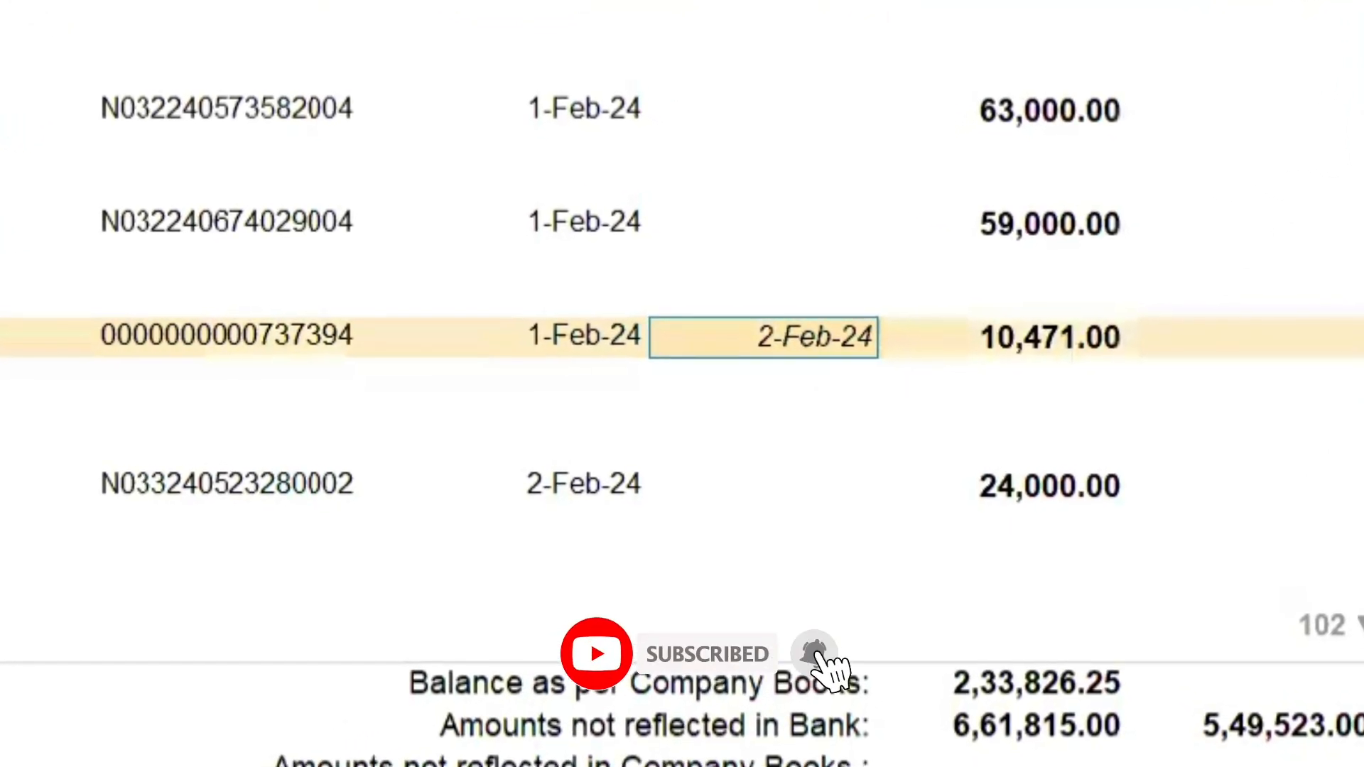
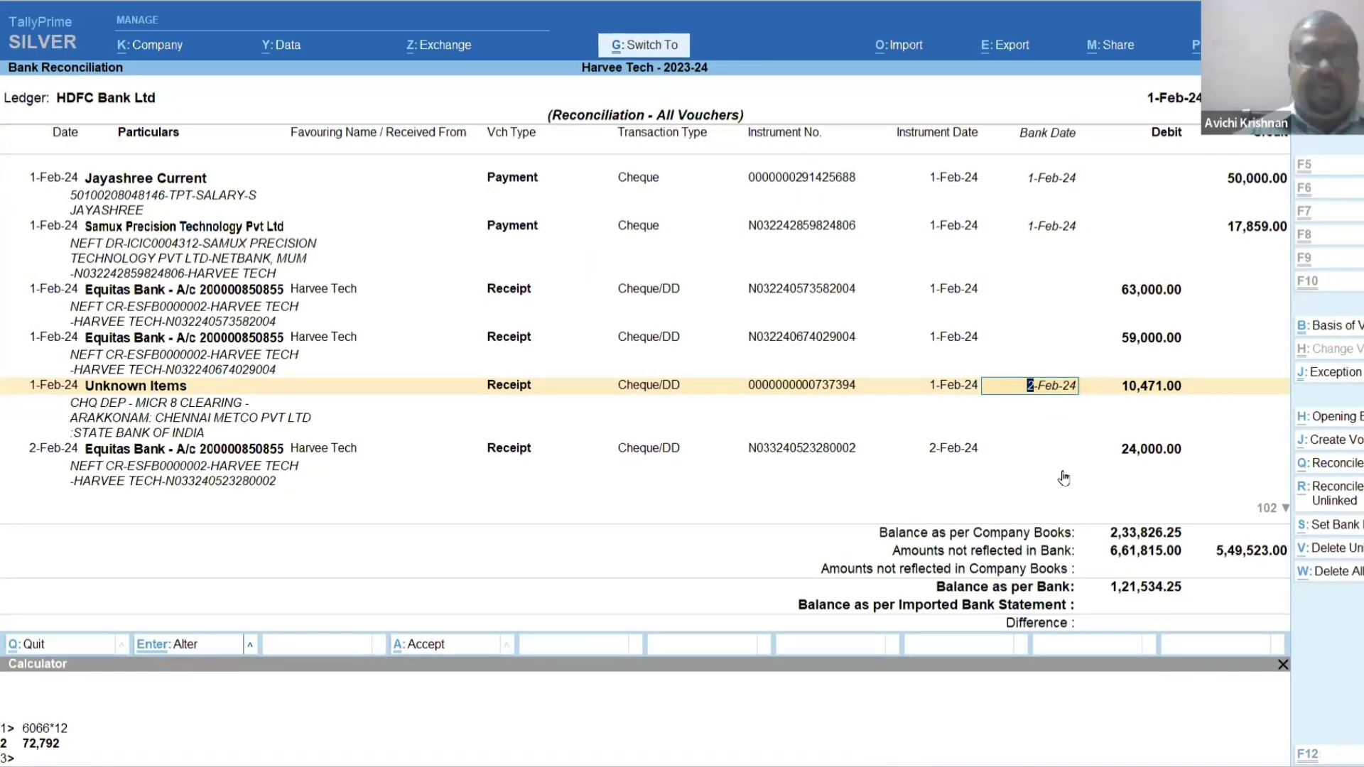
# Save the reconciliation, limit the ledger vouchers to 1-Feb-24 and check the bank balance in that day's reconciliation.
pyautogui.hotkey('ctrl', 'a')
pyautogui.hotkey('alt', 'F2')
pyautogui.press('Return')
pyautogui.write('1.2')
pyautogui.press('Return')
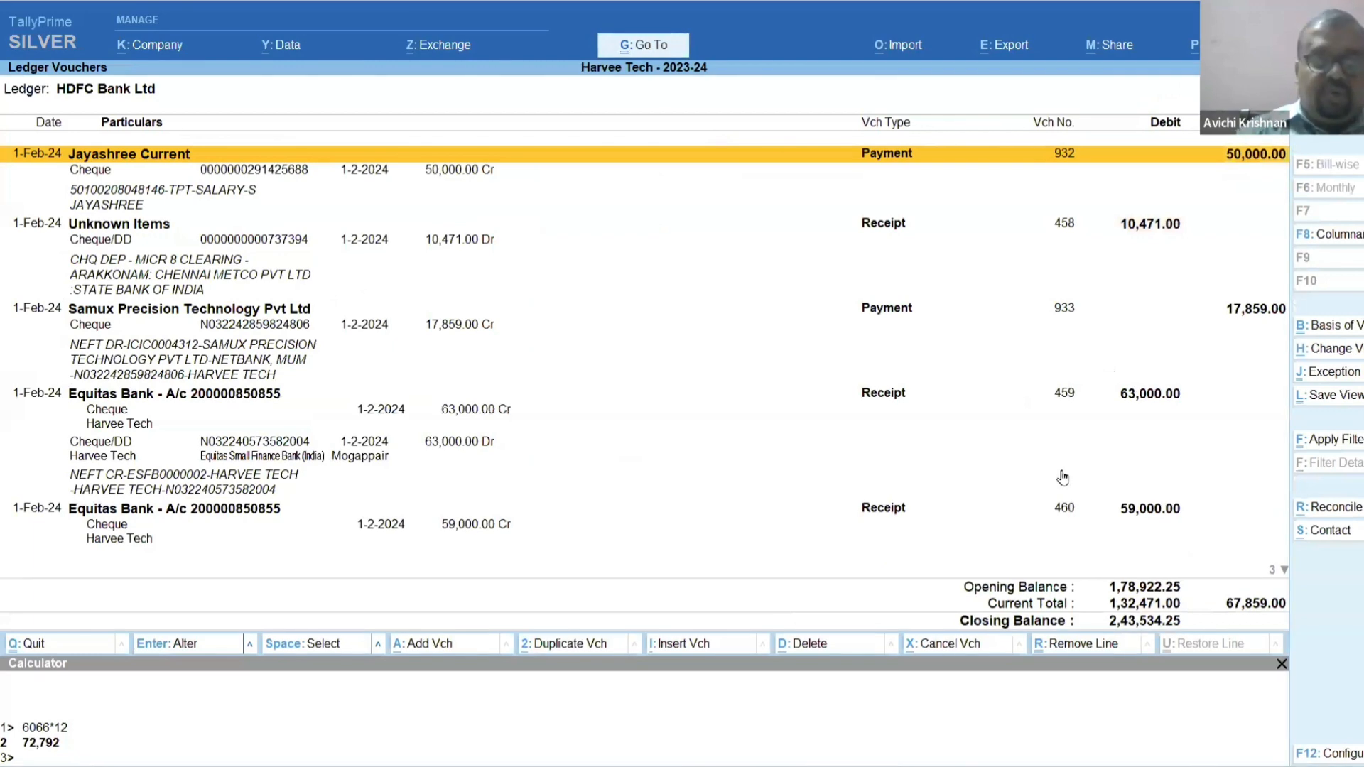
pyautogui.hotkey('ctrl', 'k')
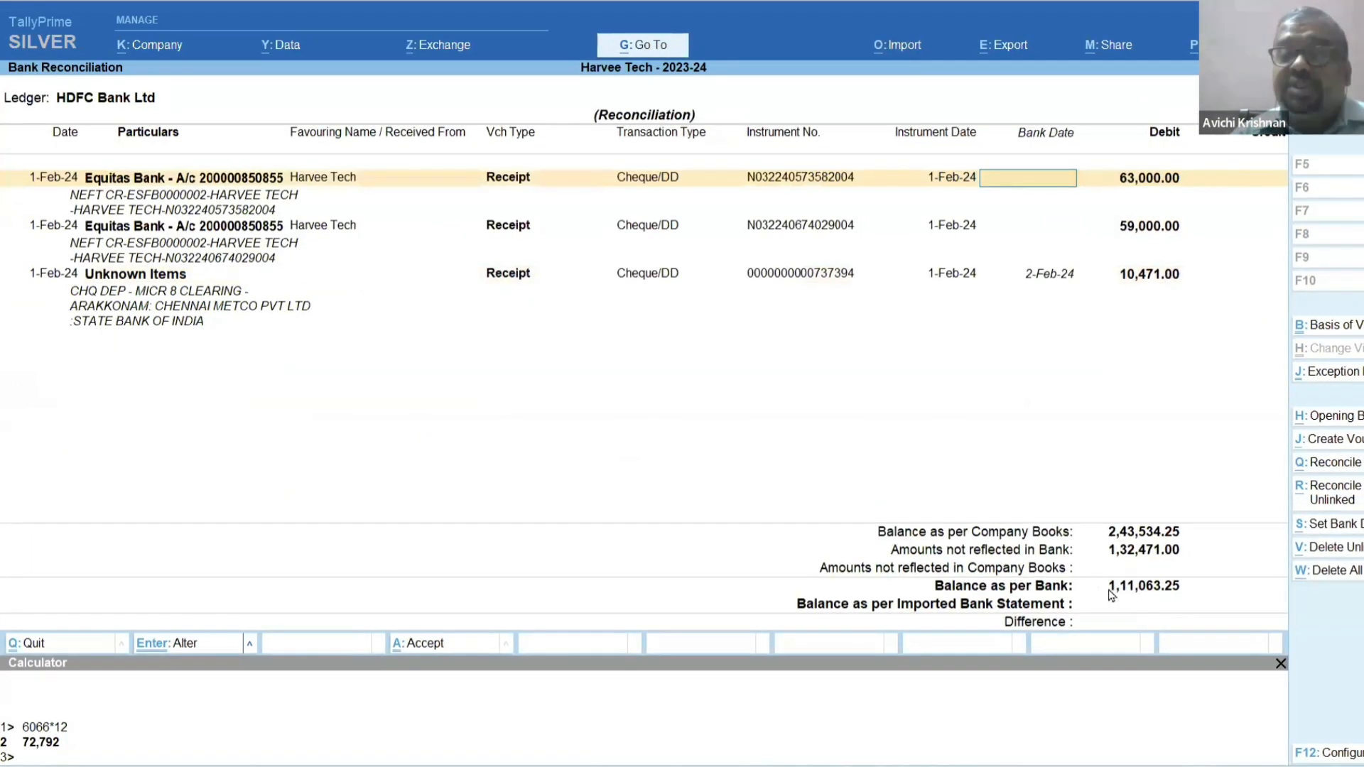
pyautogui.press('Escape')
pyautogui.press('y')
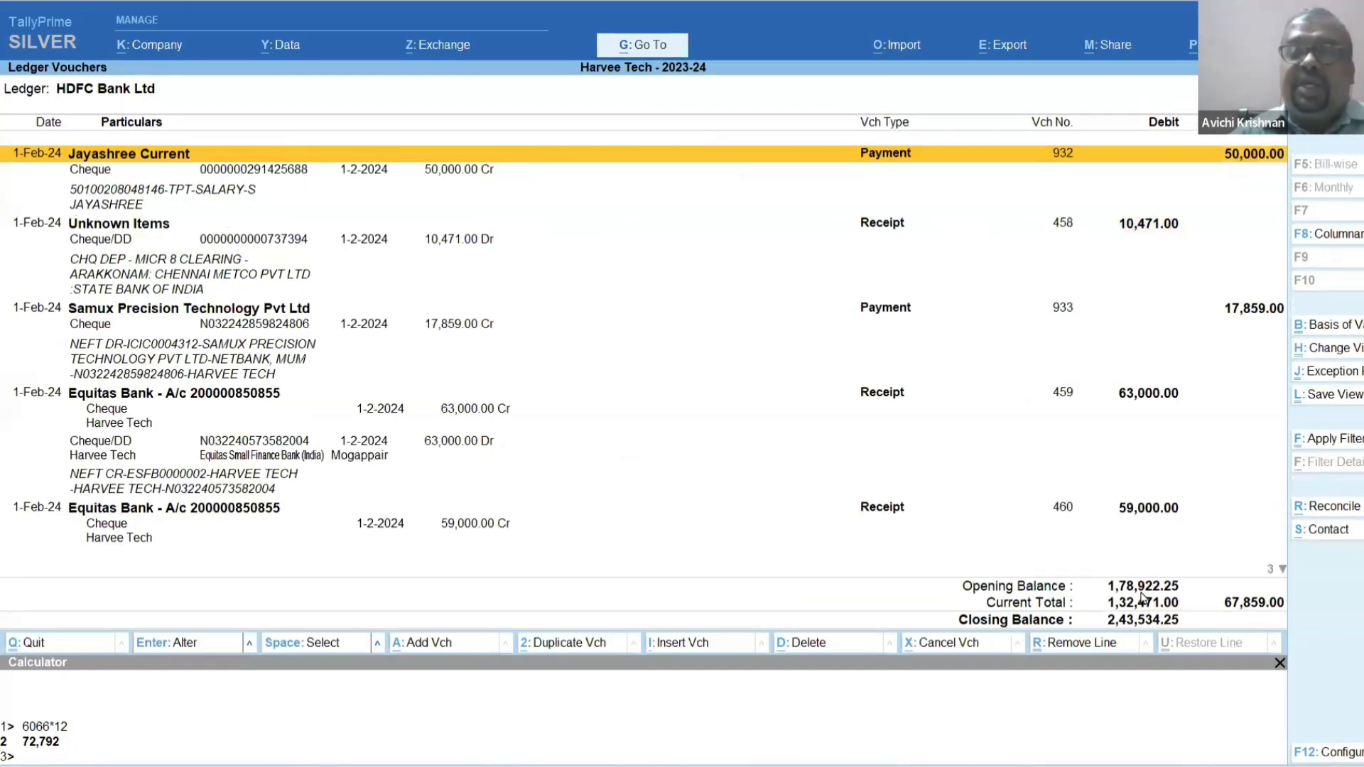
# Extend the ledger voucher period from 1-Feb-24 to a later end date and reopen the HDFC Bank Ltd reconciliation.
pyautogui.hotkey('alt', 'F2')
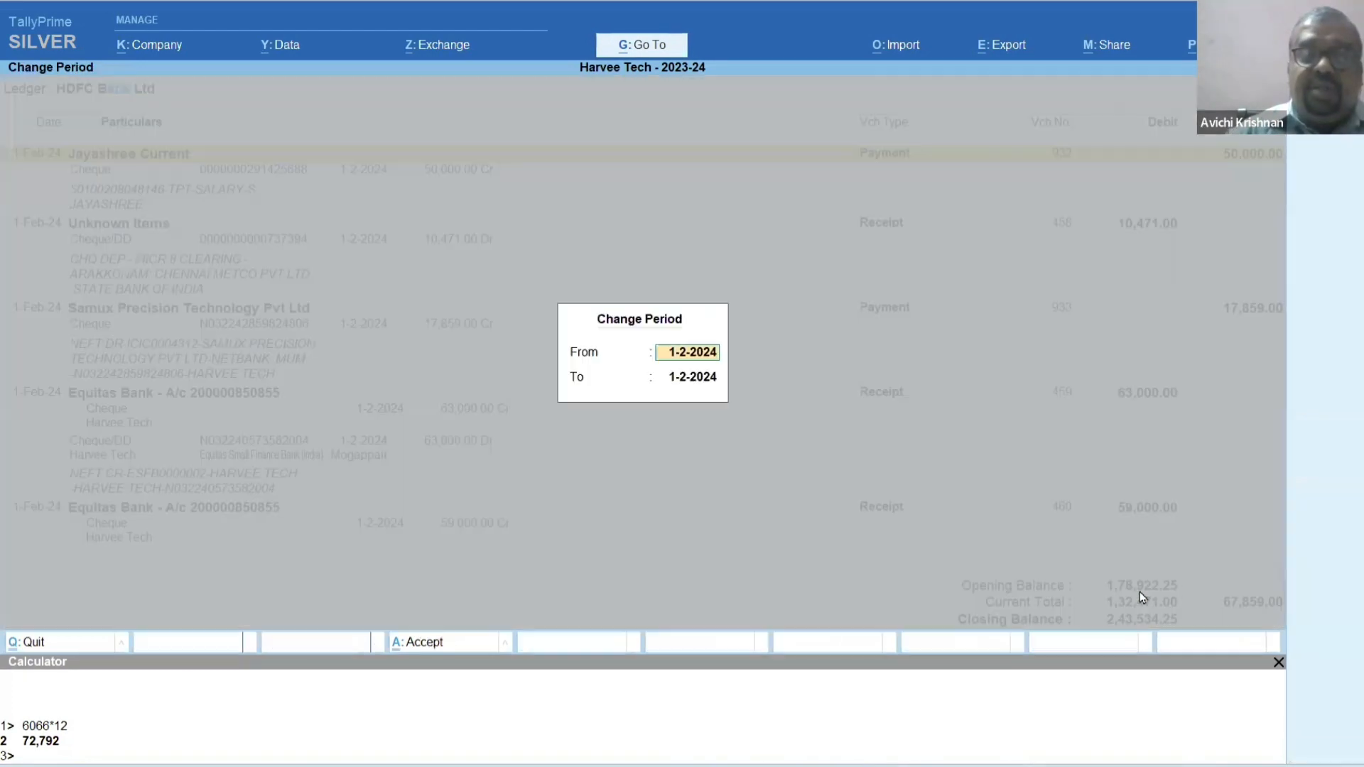
pyautogui.press('Return')
pyautogui.write('1')
pyautogui.press('Return')
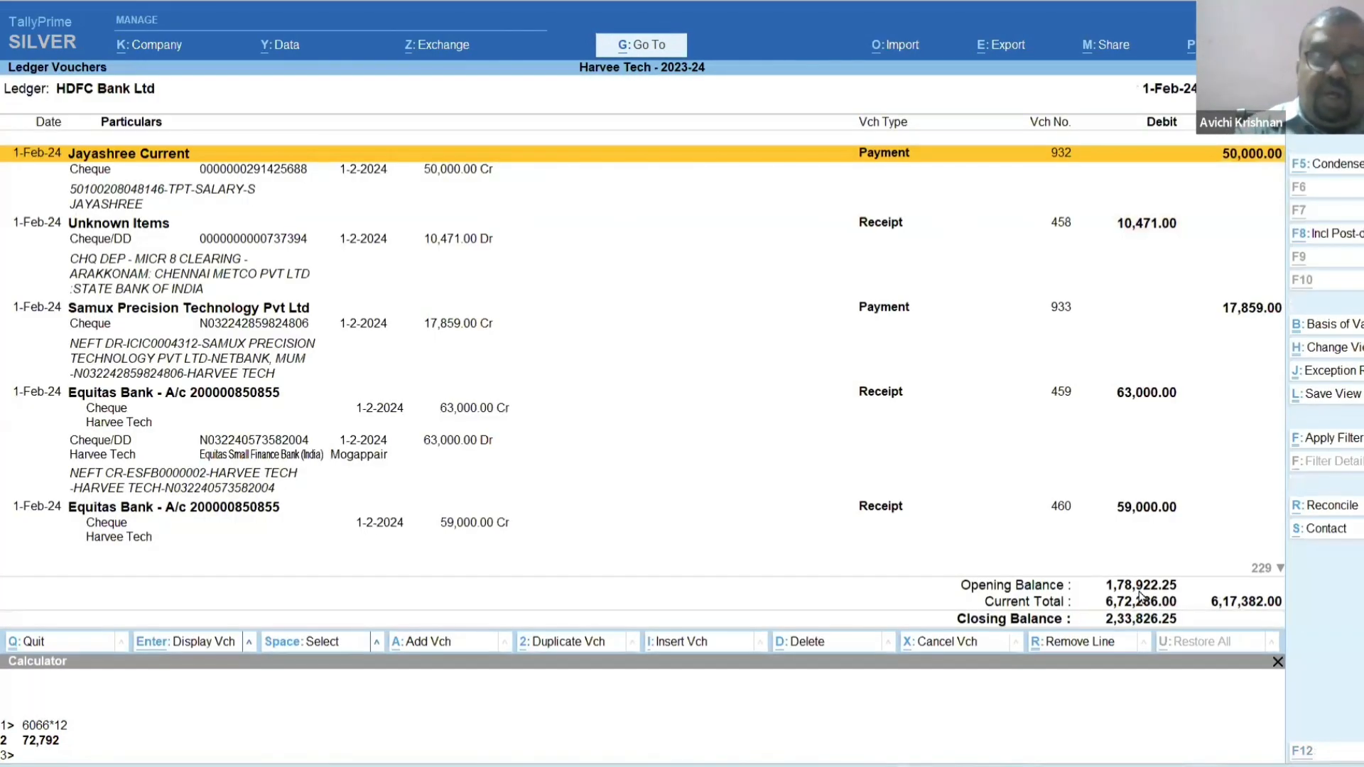
pyautogui.press('F5')
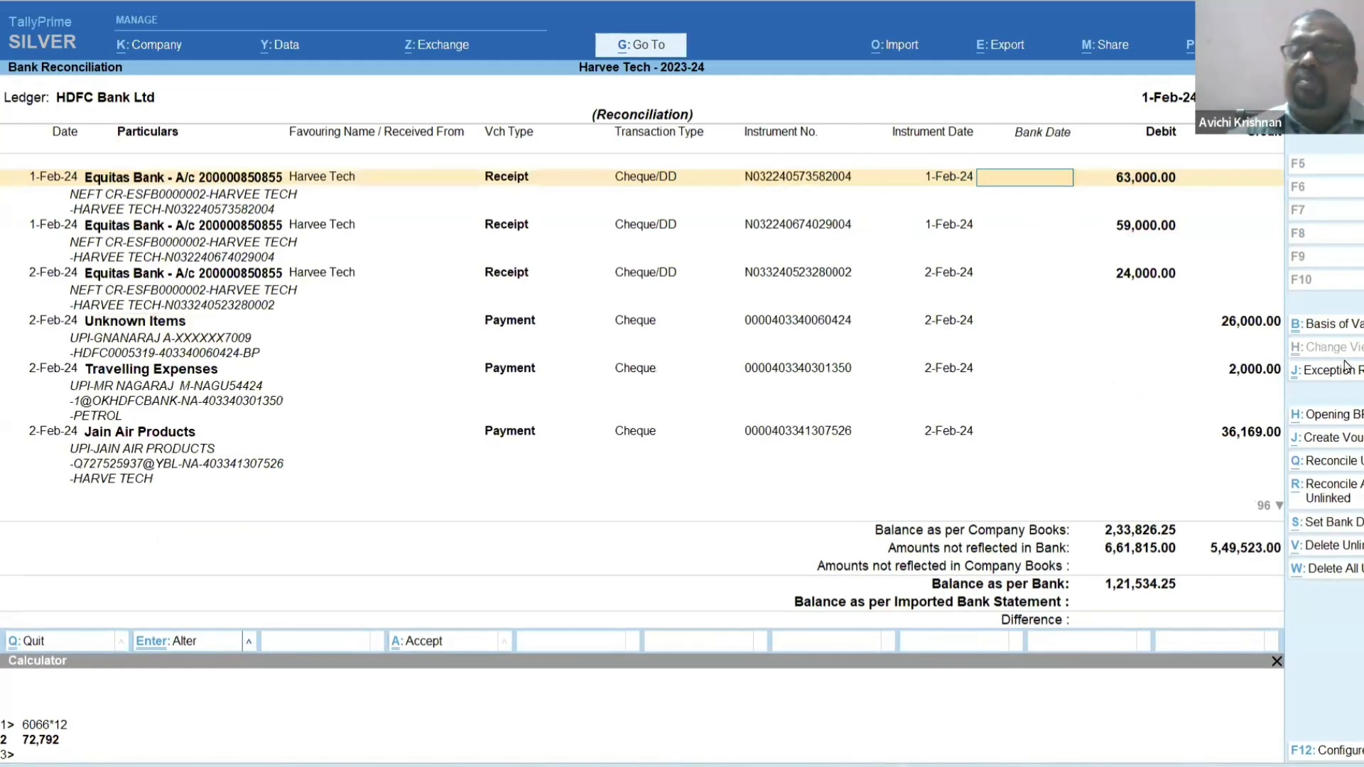
# Set Include Reconciled Transactions to Yes and change the 10,471 Unknown Items receipt's bank date to 1-Feb-24.
pyautogui.hotkey('ctrl', 'b')
pyautogui.press('Down')
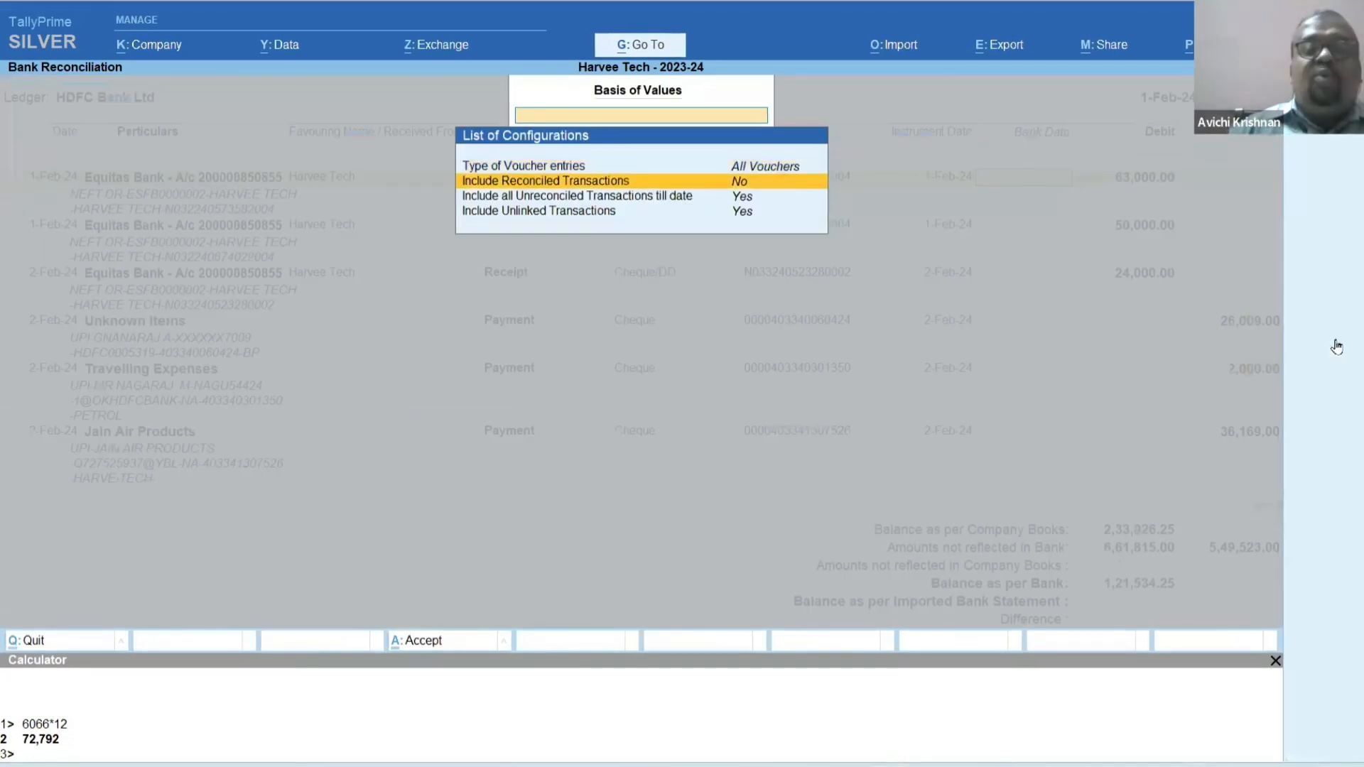
pyautogui.press('Return')
pyautogui.press('Escape')
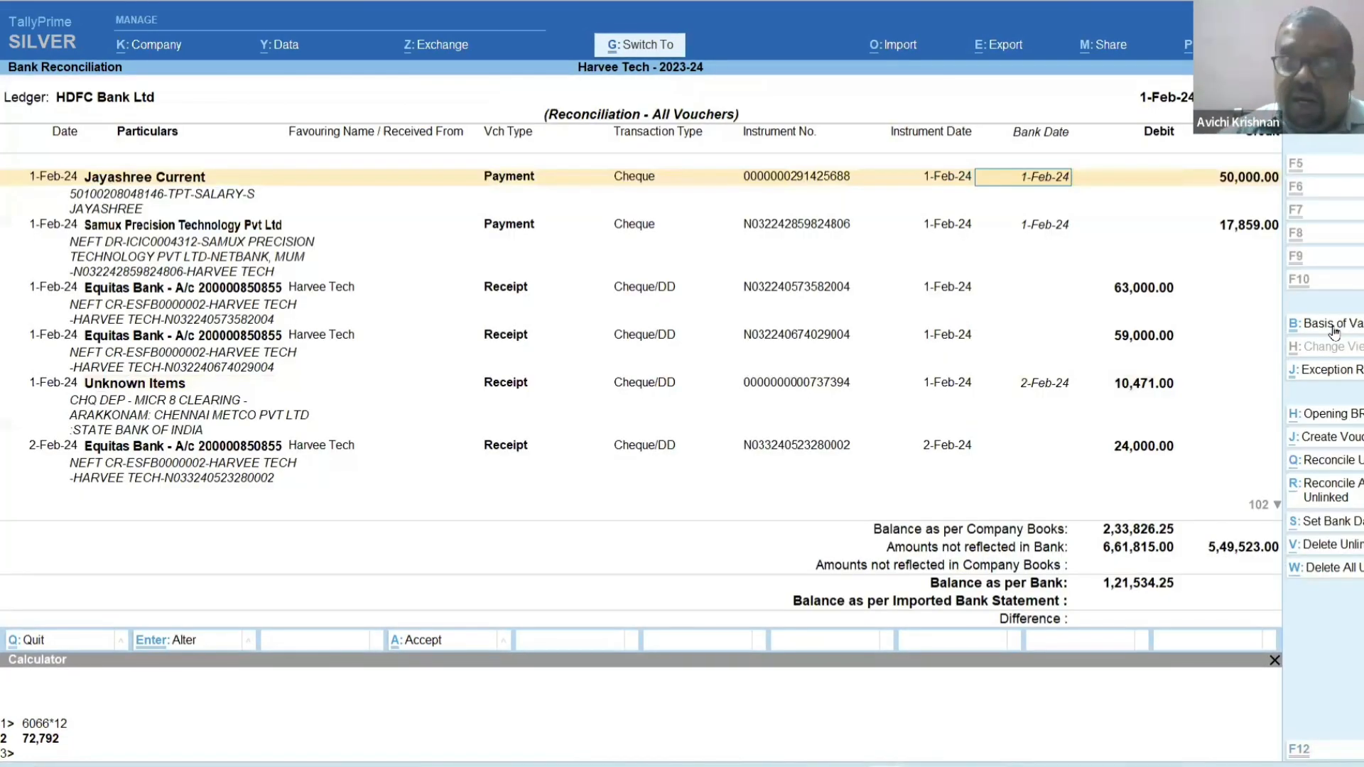
pyautogui.press('Down')
pyautogui.press('Down')
pyautogui.press('Down')
pyautogui.press('Down')
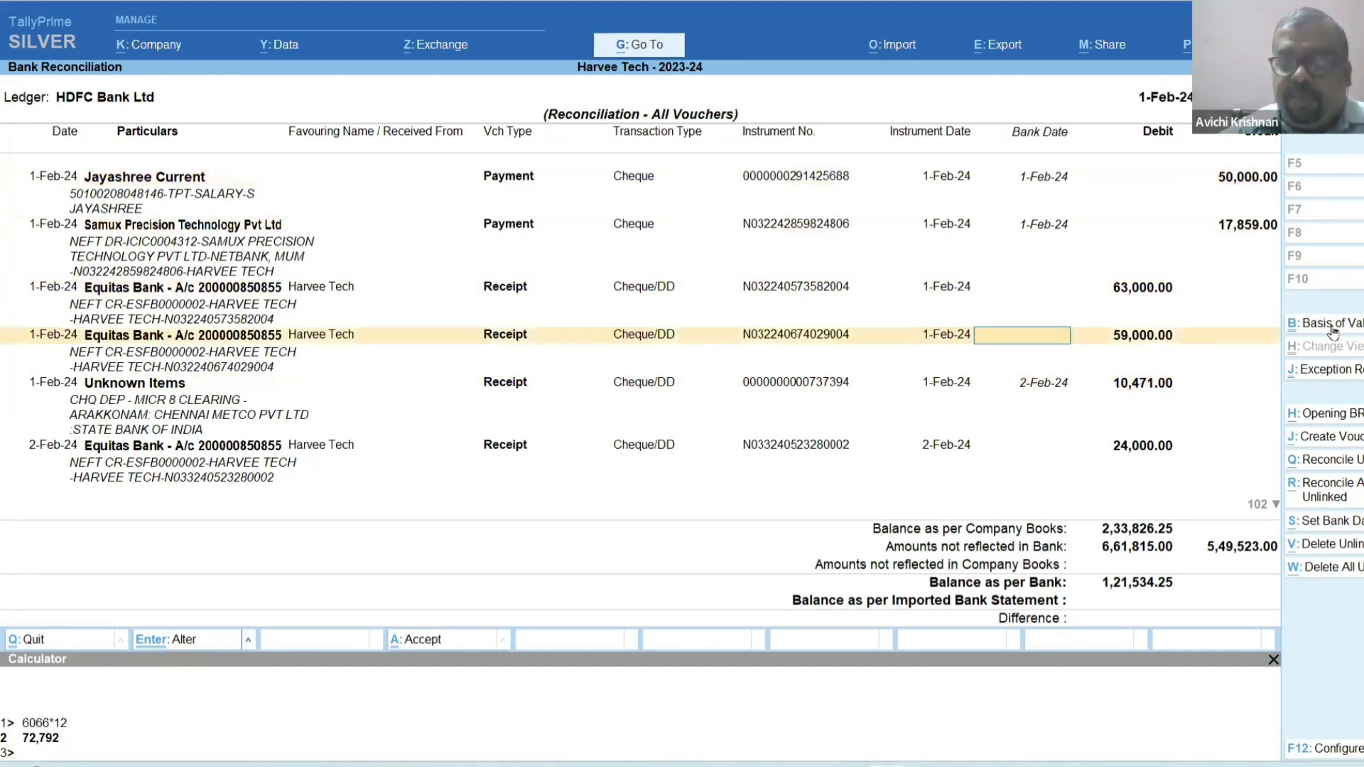
pyautogui.write('1')
pyautogui.press('Return')
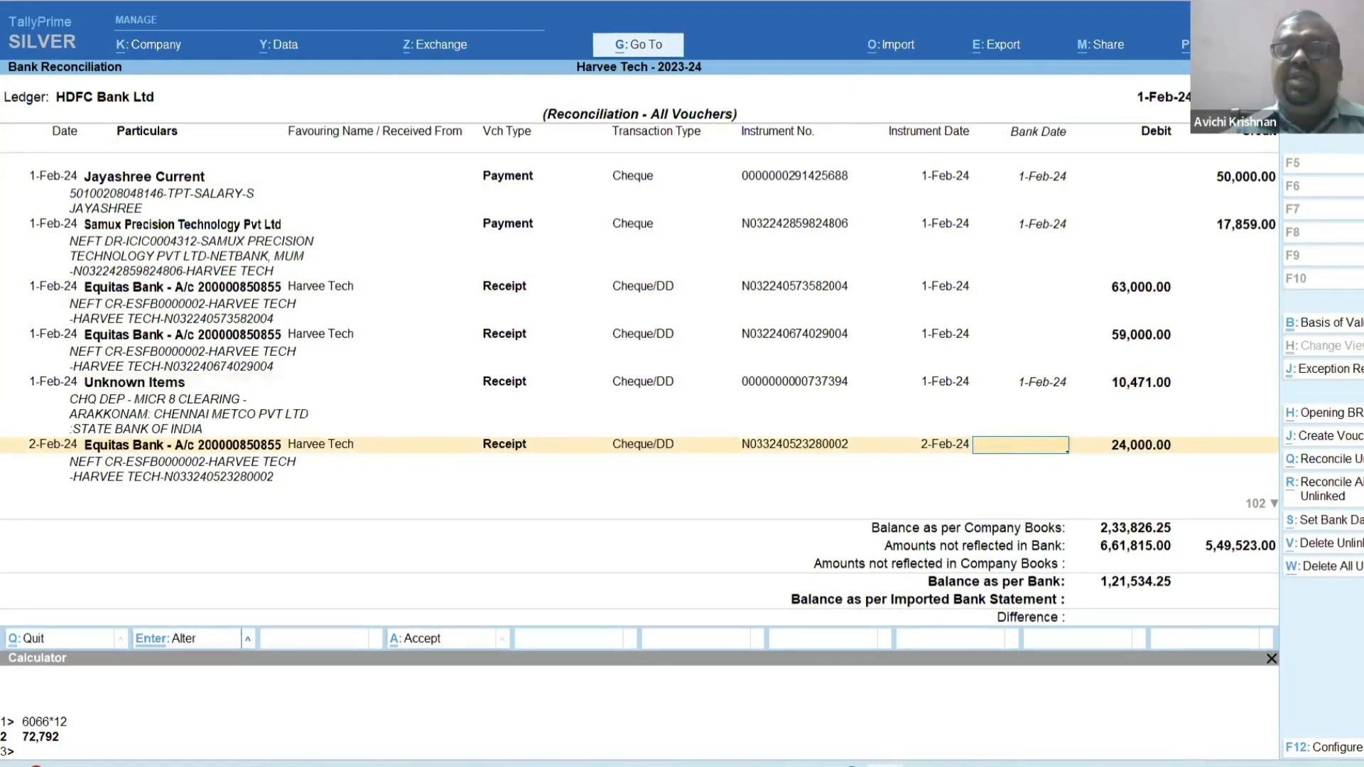
# Save the changed bank date and reopen the reconciliation with Include Reconciled Transactions set to Yes.
pyautogui.press('Escape')
pyautogui.press('F5')
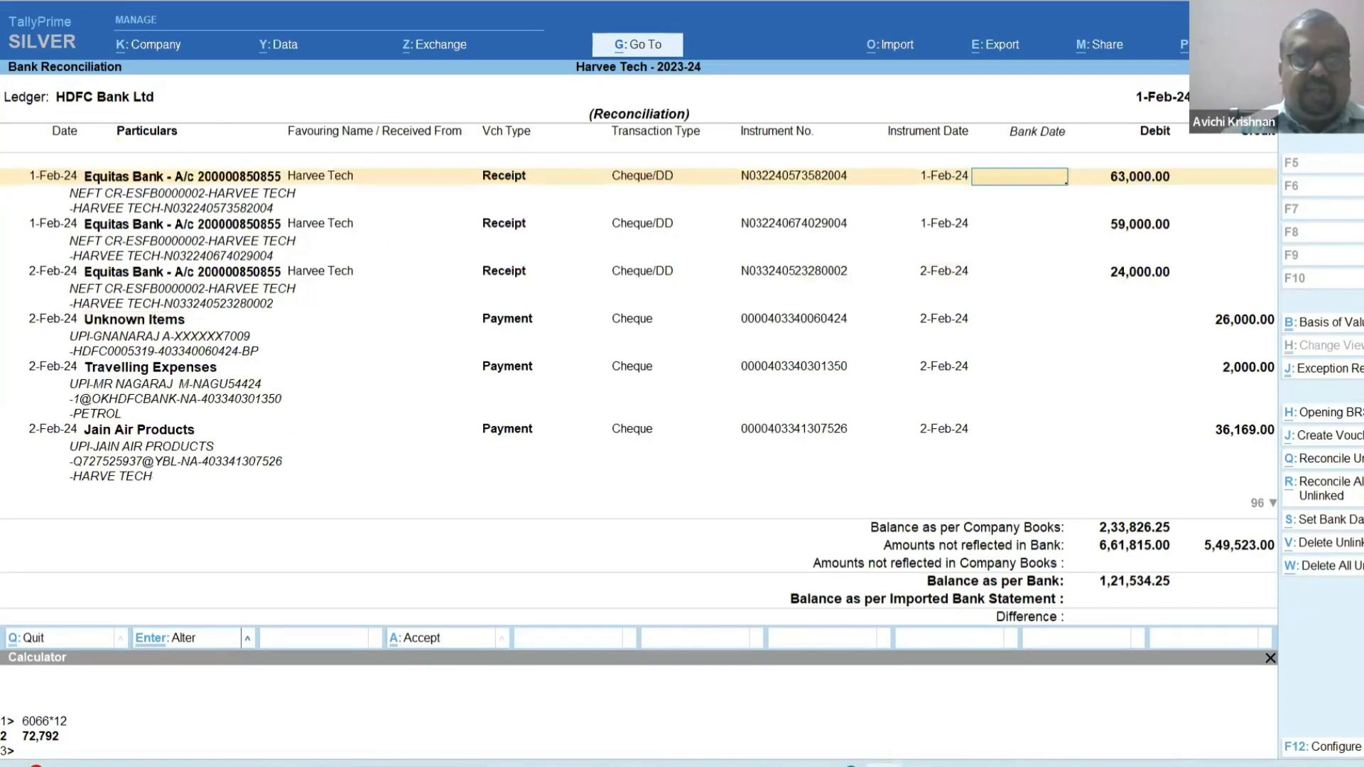
pyautogui.press('ctrl')
pyautogui.hotkey('ctrl', 'b')
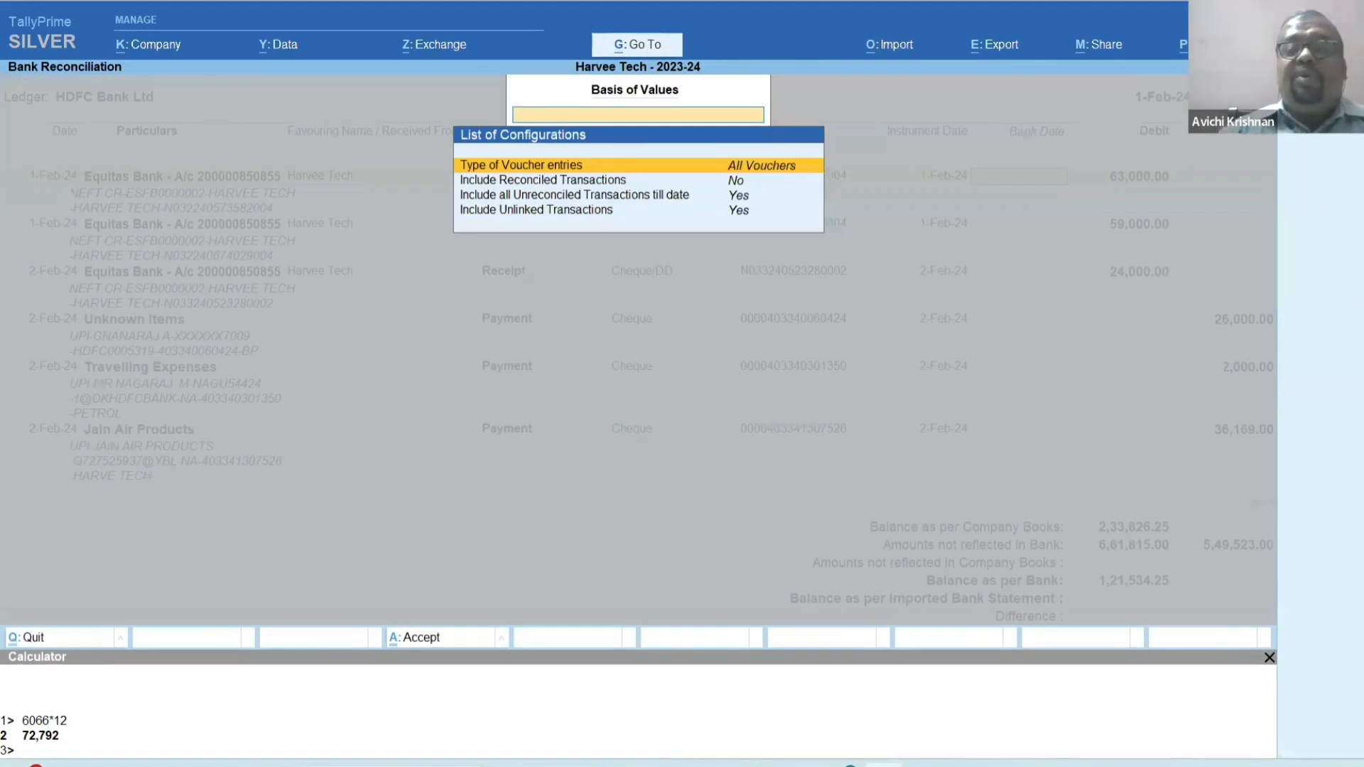
pyautogui.press('Down')
pyautogui.press('Return')
pyautogui.hotkey('ctrl', 'a')
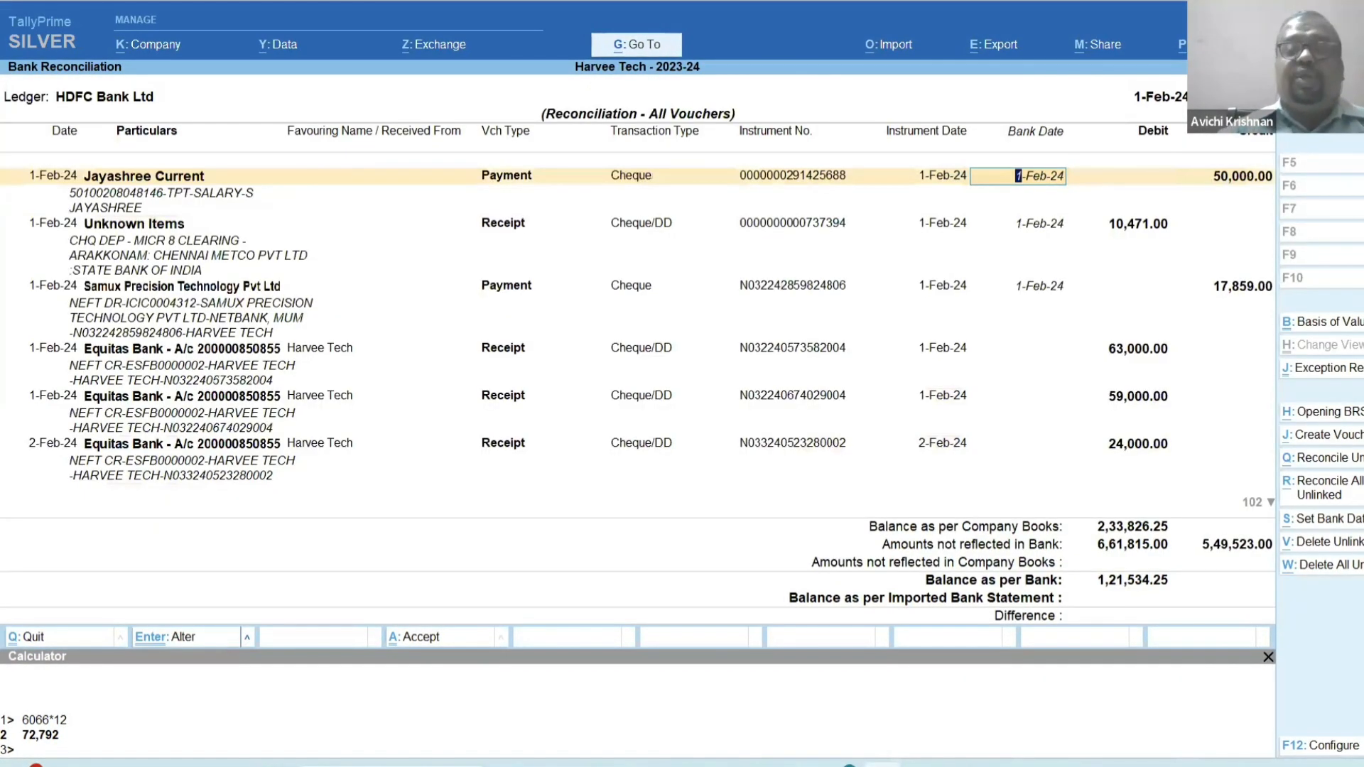
# Clear the bank dates of the 50,000 payment, the 10,471 receipt and the 17,859 payment, and save the reconciliation.
pyautogui.press('BackSpace')
pyautogui.press('Return')
pyautogui.press('BackSpace')
pyautogui.press('Return')
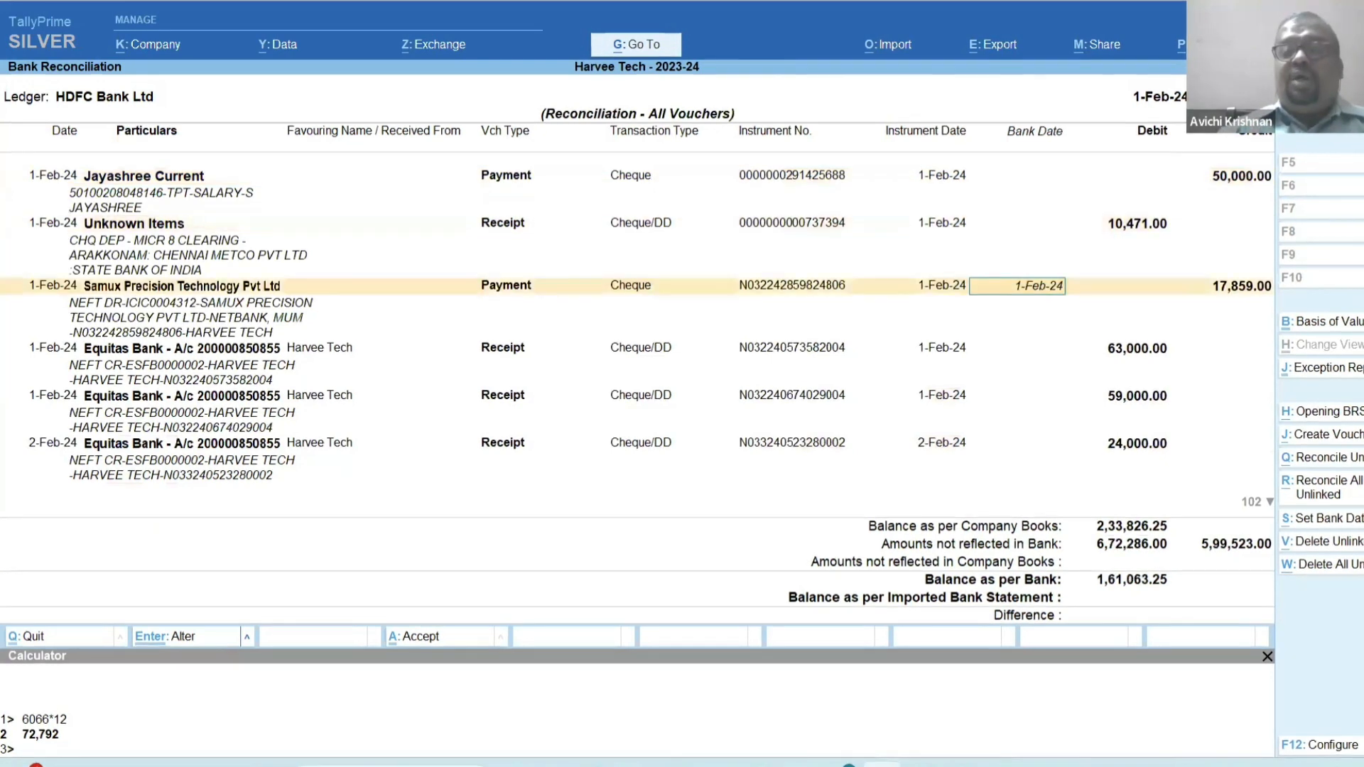
pyautogui.press('BackSpace')
pyautogui.press('Return')
pyautogui.hotkey('ctrl', 'a')
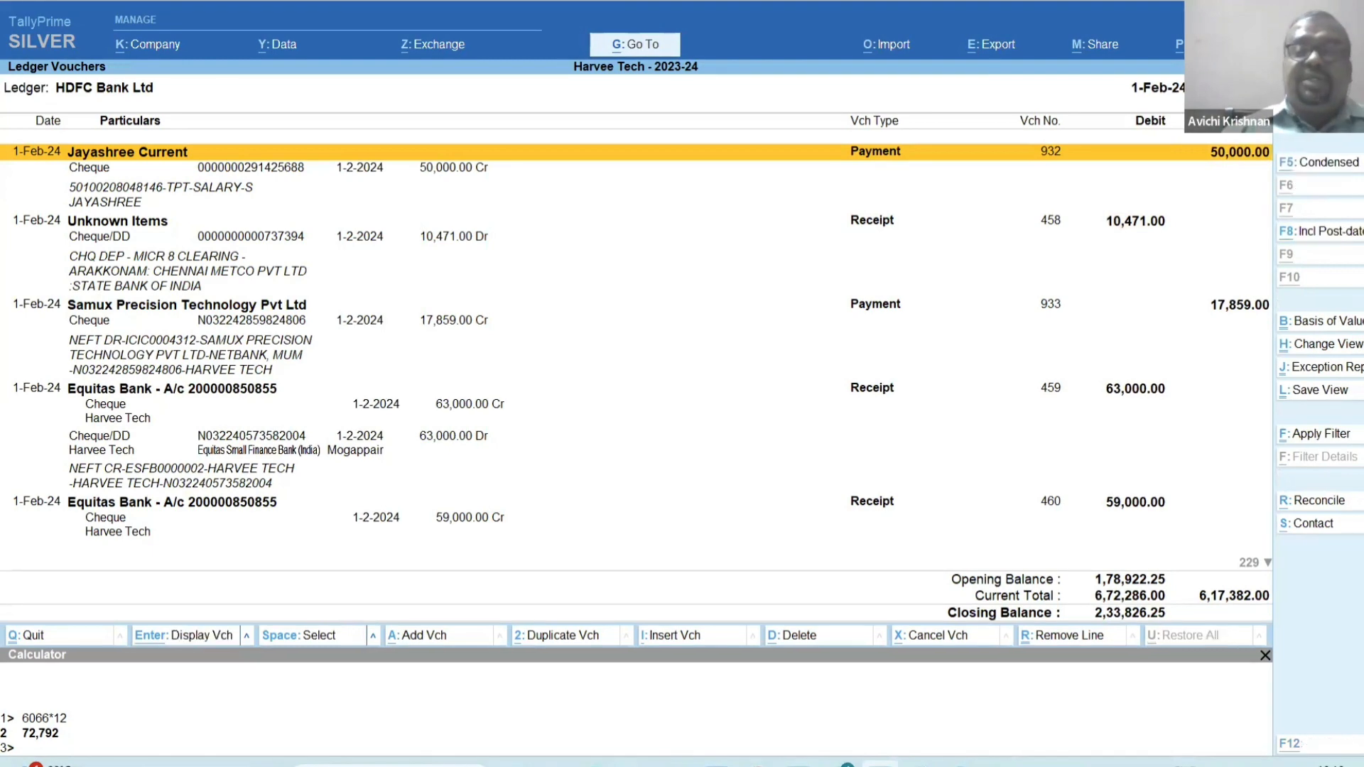
# Switch to the HDFC-Feb 24 statement in Excel and locate the first transaction dated 11/02/24.
pyautogui.hotkey('alt', 'Tab')
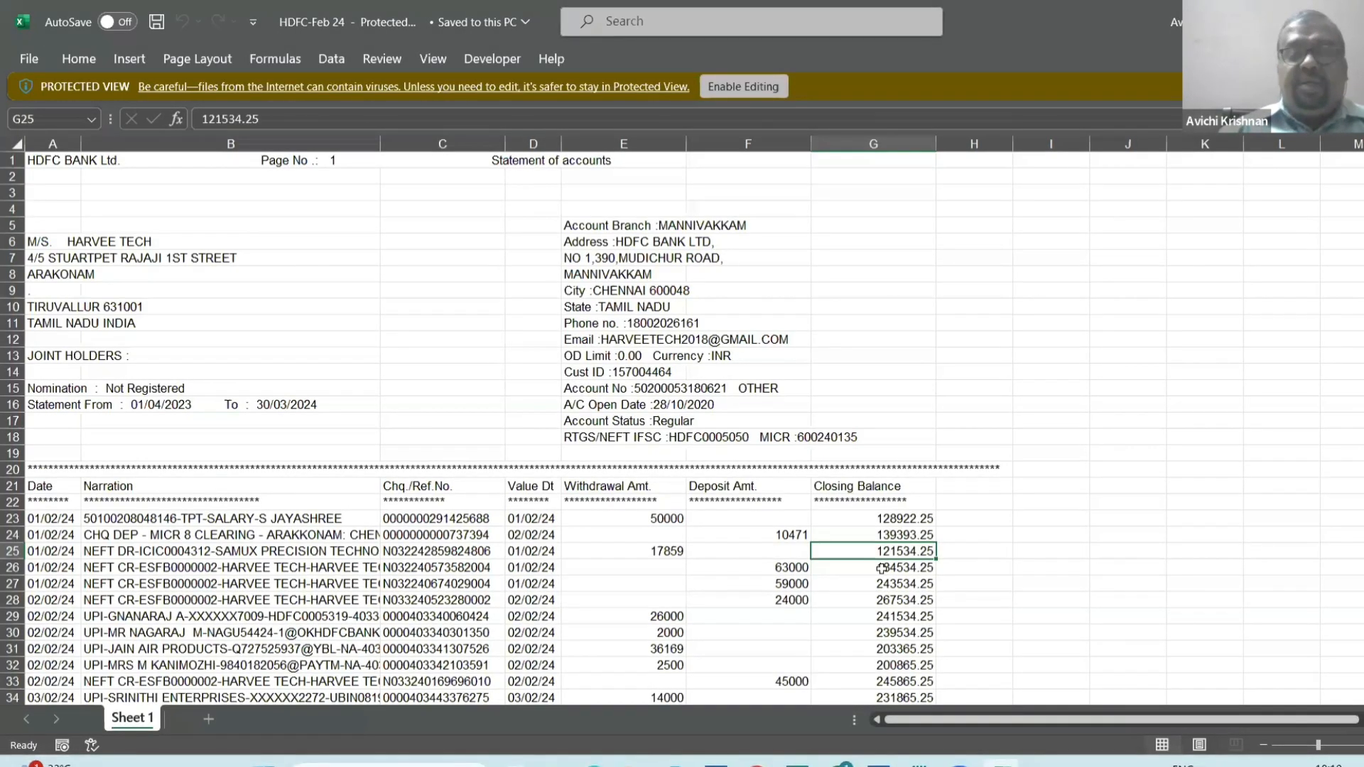
pyautogui.press('Down')
pyautogui.press('Left')
pyautogui.press('Left')
pyautogui.press('Left')
pyautogui.press('Left')
pyautogui.press('Left')
pyautogui.press('Left')
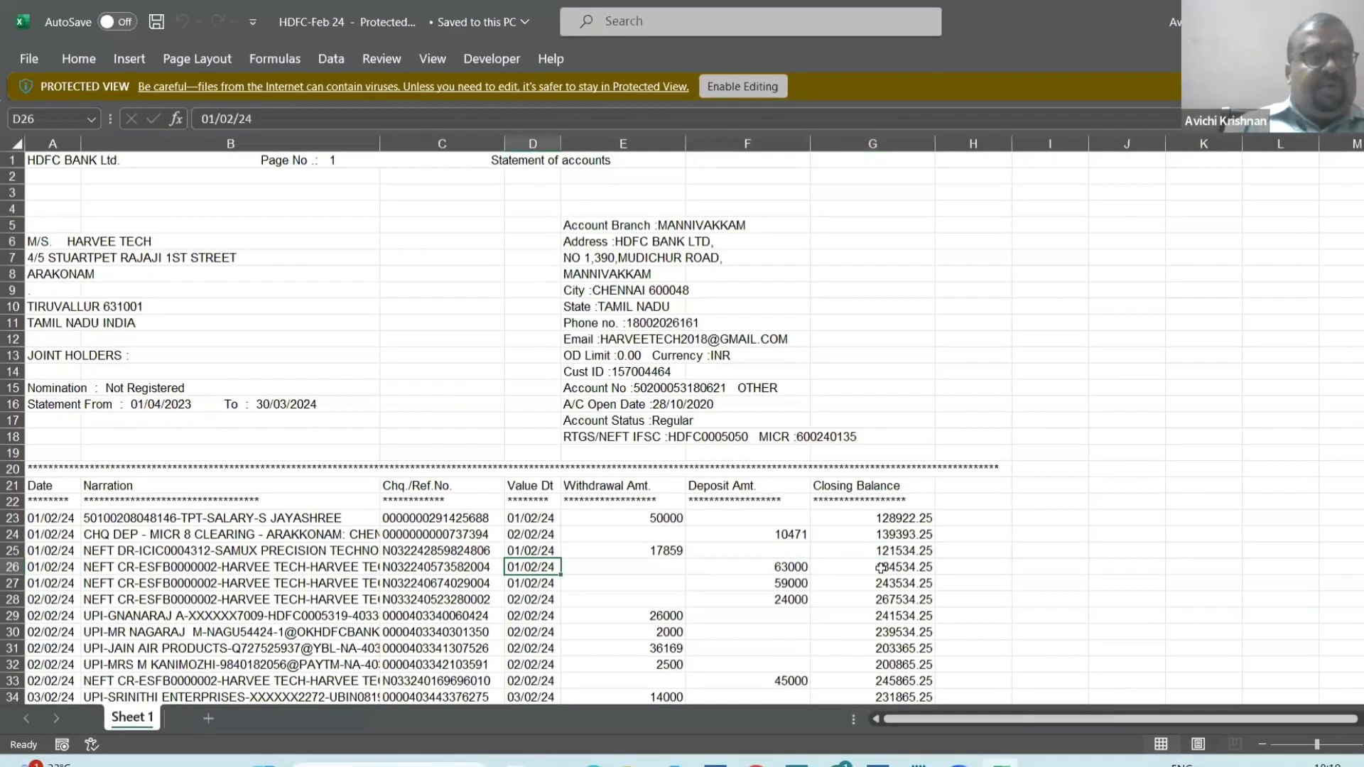
pyautogui.press('Down')
pyautogui.press('Down')
pyautogui.press('Down')
pyautogui.press('Down')
pyautogui.press('Down')
pyautogui.press('Down')
pyautogui.press('Down')
pyautogui.press('Down')
pyautogui.press('Down')
pyautogui.press('Down')
pyautogui.press('Down')
pyautogui.press('Down')
pyautogui.press('Down')
pyautogui.press('Down')
pyautogui.press('Down')
pyautogui.press('Down')
pyautogui.press('Down')
pyautogui.press('Down')
pyautogui.press('Down')
pyautogui.press('Down')
pyautogui.press('Down')
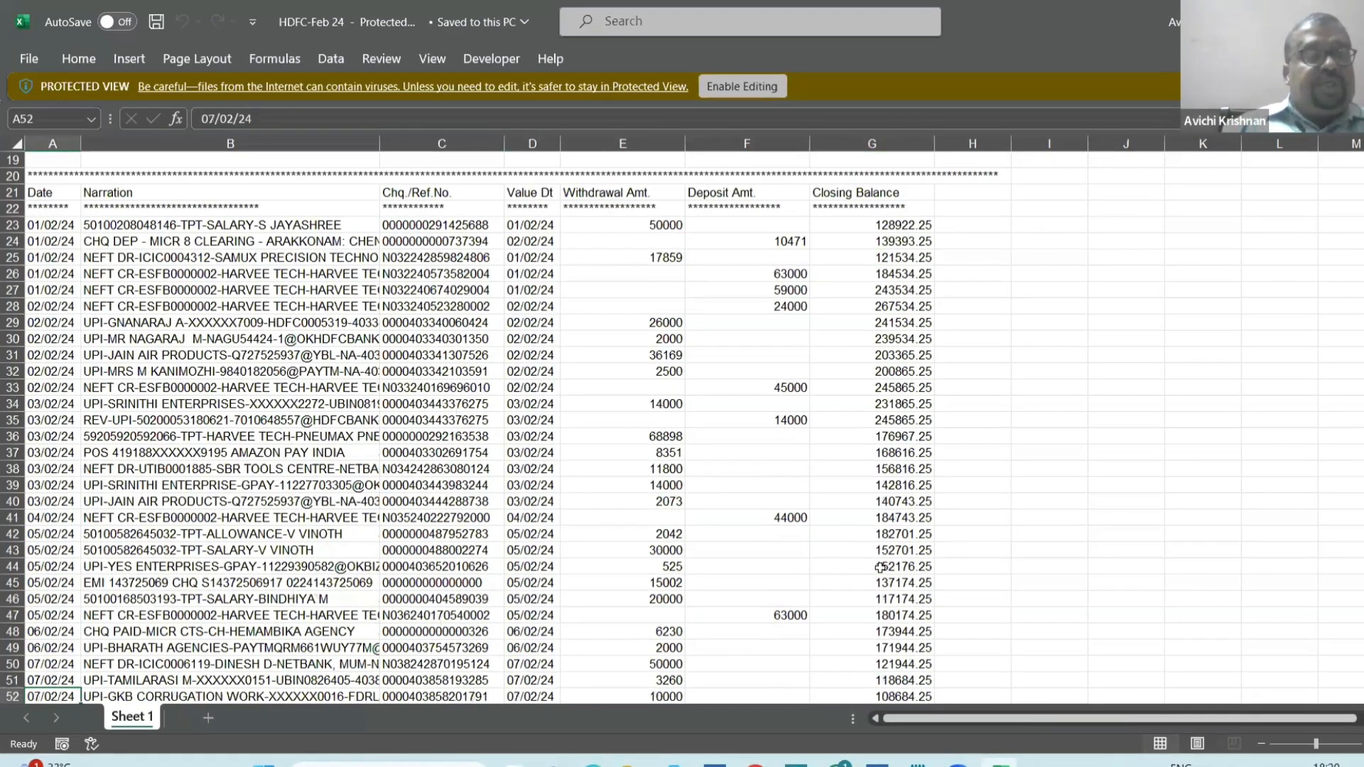
pyautogui.press('Down')
pyautogui.press('Down')
pyautogui.press('Down')
pyautogui.press('Down')
pyautogui.press('Down')
pyautogui.press('Down')
pyautogui.press('Down')
pyautogui.press('Down')
pyautogui.press('Up')
pyautogui.press('Up')
pyautogui.press('Up')
pyautogui.press('Up')
pyautogui.press('Up')
pyautogui.press('Up')
pyautogui.press('Up')
pyautogui.press('Up')
pyautogui.press('Up')
pyautogui.press('Up')
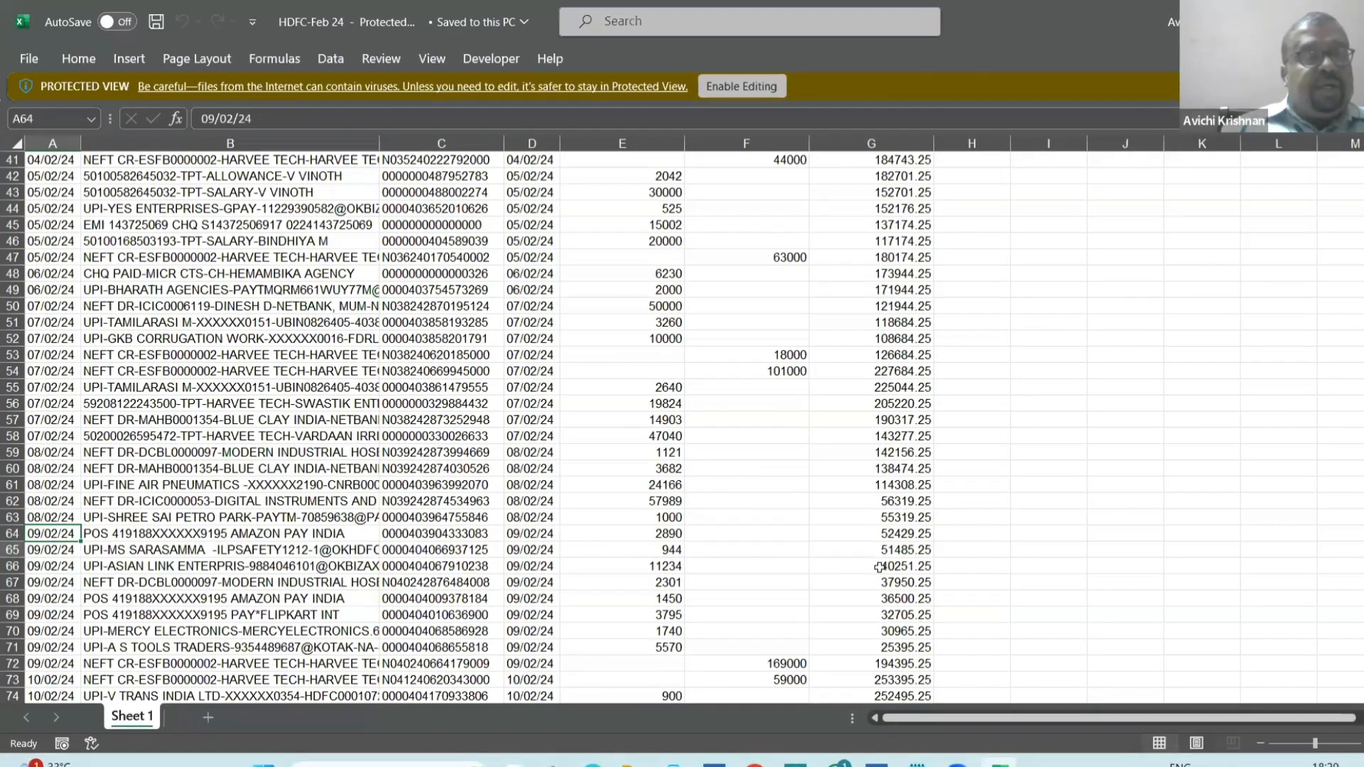
pyautogui.press('Down')
pyautogui.press('Down')
pyautogui.press('Down')
pyautogui.press('Down')
pyautogui.press('Down')
pyautogui.press('Down')
pyautogui.press('Down')
pyautogui.press('Down')
pyautogui.press('Down')
pyautogui.press('Down')
pyautogui.press('Down')
pyautogui.press('Down')
pyautogui.press('Down')
pyautogui.press('Down')
pyautogui.press('Down')
pyautogui.press('Down')
# Select the statement rows dated 11/02/24 onwards across columns A to H.
pyautogui.hotkey('shift', 'Right')
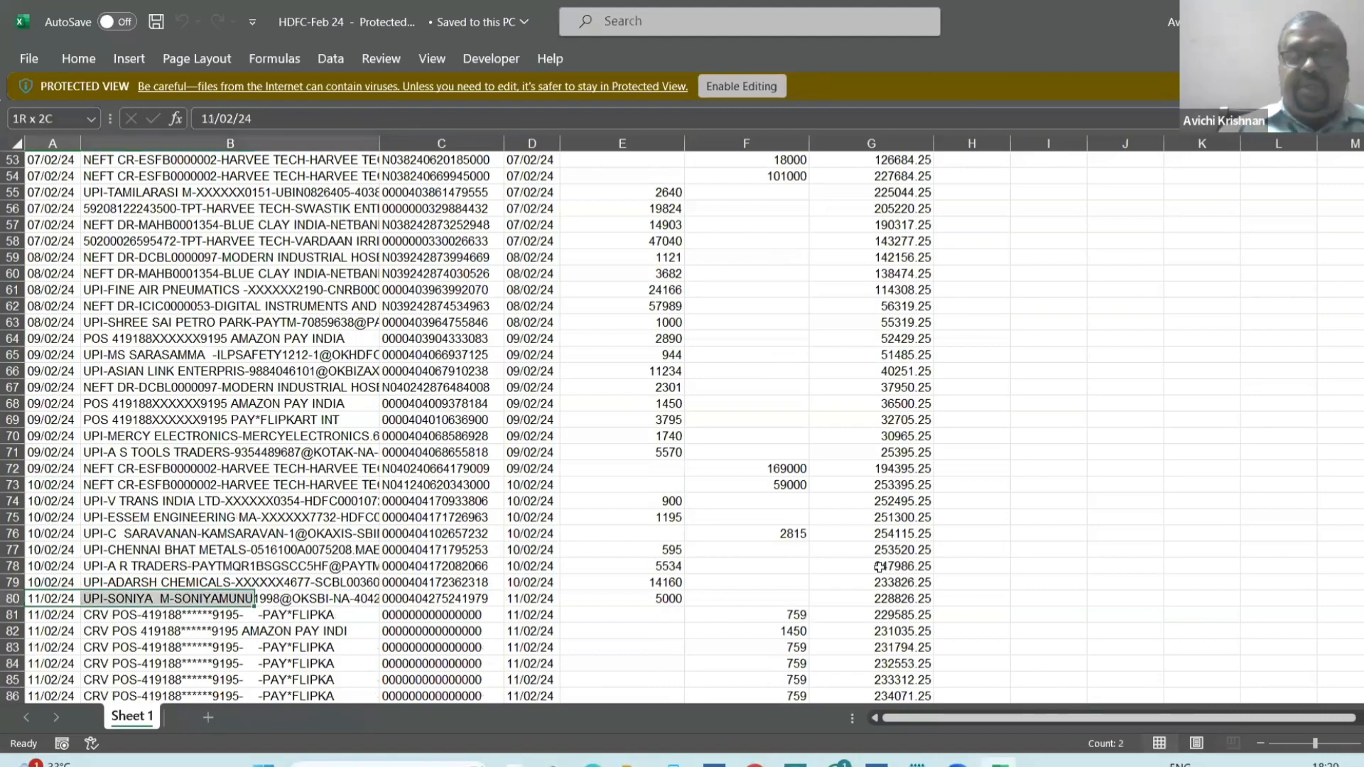
pyautogui.hotkey('shift', 'Right')
pyautogui.hotkey('shift', 'Right')
pyautogui.hotkey('shift', 'Right')
pyautogui.hotkey('shift', 'Right')
pyautogui.hotkey('shift', 'Right')
pyautogui.hotkey('shift', 'Right')
pyautogui.hotkey('shift', 'Down')
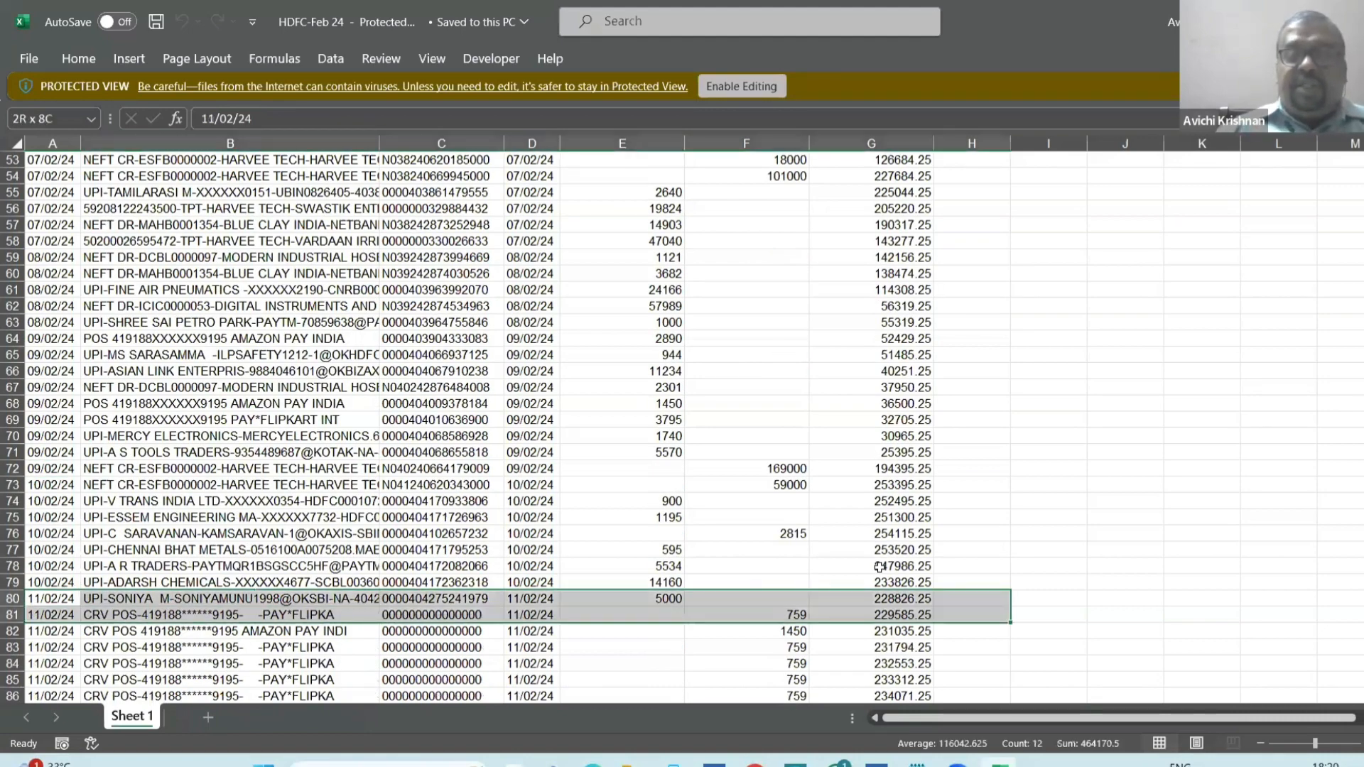
pyautogui.hotkey('shift', 'Down')
pyautogui.hotkey('shift', 'Down')
pyautogui.hotkey('shift', 'Down')
pyautogui.hotkey('shift', 'Down')
pyautogui.hotkey('shift', 'Down')
pyautogui.hotkey('shift', 'Down')
pyautogui.hotkey('shift', 'Down')
pyautogui.hotkey('shift', 'Down')
pyautogui.hotkey('shift', 'Down')
pyautogui.hotkey('shift', 'Down')
pyautogui.hotkey('shift', 'Down')
pyautogui.hotkey('shift', 'Down')
pyautogui.hotkey('shift', 'Down')
pyautogui.hotkey('shift', 'Down')
pyautogui.hotkey('shift', 'Down')
pyautogui.hotkey('shift', 'Down')
pyautogui.hotkey('shift', 'Down')
pyautogui.hotkey('shift', 'Down')
pyautogui.hotkey('shift', 'Down')
pyautogui.hotkey('shift', 'Down')
pyautogui.hotkey('shift', 'Down')
pyautogui.hotkey('shift', 'Down')
pyautogui.hotkey('shift', 'Down')
pyautogui.hotkey('shift', 'Down')
pyautogui.hotkey('shift', 'Down')
pyautogui.hotkey('shift', 'Down')
pyautogui.hotkey('shift', 'Down')
pyautogui.hotkey('shift', 'Down')
pyautogui.hotkey('shift', 'Down')
pyautogui.hotkey('shift', 'Down')
pyautogui.hotkey('shift', 'Down')
pyautogui.hotkey('shift', 'Down')
pyautogui.hotkey('shift', 'Down')
pyautogui.hotkey('shift', 'Down')
pyautogui.hotkey('shift', 'Down')
pyautogui.hotkey('shift', 'Down')
pyautogui.hotkey('shift', 'Down')
pyautogui.hotkey('shift', 'Down')
pyautogui.hotkey('shift', 'Down')
pyautogui.hotkey('shift', 'Down')
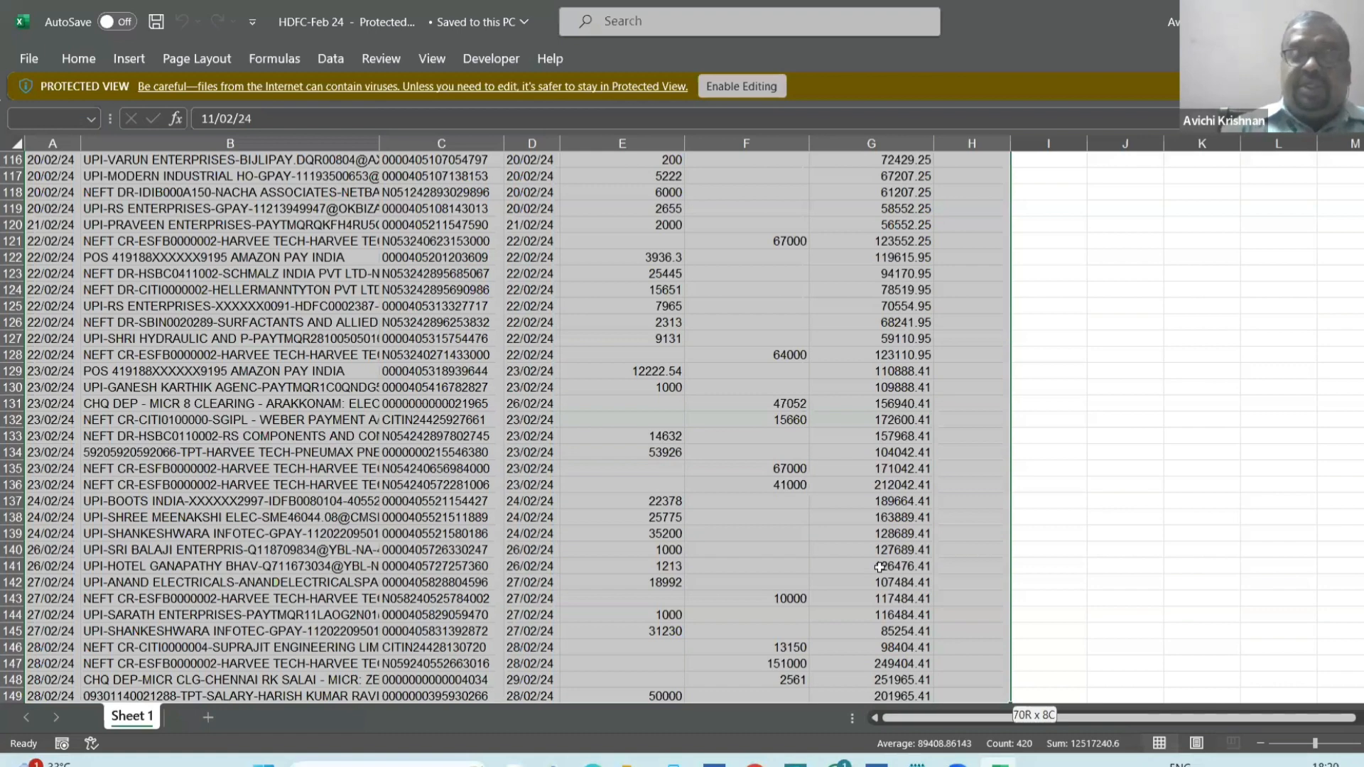
pyautogui.hotkey('shift', 'Down')
pyautogui.hotkey('shift', 'Down')
pyautogui.hotkey('shift', 'Down')
pyautogui.hotkey('shift', 'Down')
pyautogui.hotkey('shift', 'Down')
pyautogui.hotkey('shift', 'Down')
pyautogui.hotkey('shift', 'Down')
pyautogui.hotkey('shift', 'Down')
pyautogui.hotkey('shift', 'Down')
pyautogui.hotkey('shift', 'Down')
pyautogui.hotkey('shift', 'Down')
pyautogui.hotkey('shift', 'Down')
pyautogui.hotkey('shift', 'Down')
pyautogui.hotkey('shift', 'Down')
pyautogui.hotkey('shift', 'Down')
pyautogui.hotkey('shift', 'Down')
pyautogui.hotkey('shift', 'Down')
pyautogui.hotkey('shift', 'Down')
pyautogui.hotkey('shift', 'Down')
pyautogui.hotkey('shift', 'Down')
# Enable editing in the HDFC-Feb 24 - Copy workbook and delete the contents of all rows from 11/02/24 onwards.
pyautogui.click(736, 86)
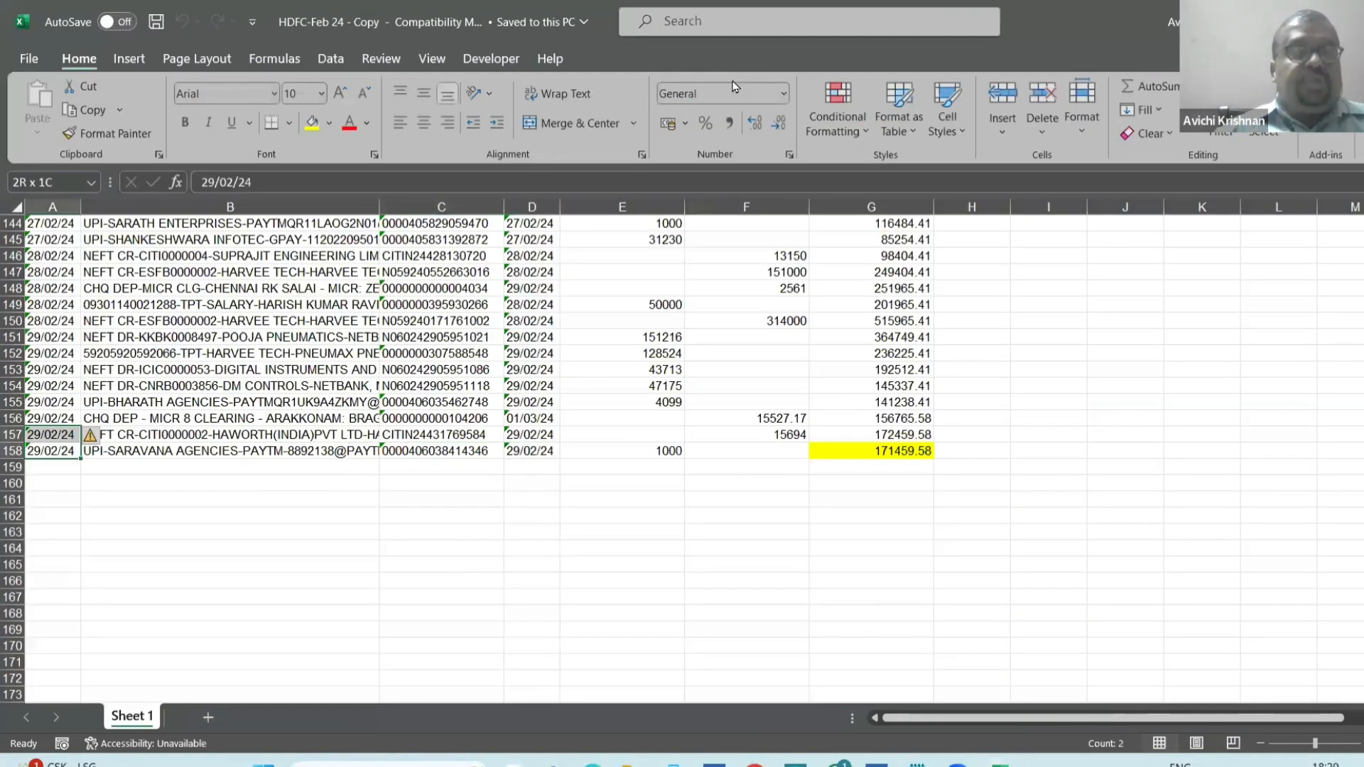
pyautogui.hotkey('shift', 'Up')
pyautogui.hotkey('shift', 'Up')
pyautogui.hotkey('shift', 'Up')
pyautogui.hotkey('shift', 'Up')
pyautogui.hotkey('shift', 'Up')
pyautogui.hotkey('shift', 'Up')
pyautogui.hotkey('shift', 'Up')
pyautogui.hotkey('shift', 'Up')
pyautogui.hotkey('shift', 'Up')
pyautogui.hotkey('shift', 'Up')
pyautogui.hotkey('shift', 'Up')
pyautogui.hotkey('shift', 'Up')
pyautogui.hotkey('shift', 'Up')
pyautogui.hotkey('shift', 'Up')
pyautogui.hotkey('shift', 'Up')
pyautogui.hotkey('shift', 'Up')
pyautogui.hotkey('shift', 'Up')
pyautogui.hotkey('shift', 'Up')
pyautogui.hotkey('shift', 'Up')
pyautogui.hotkey('shift', 'Up')
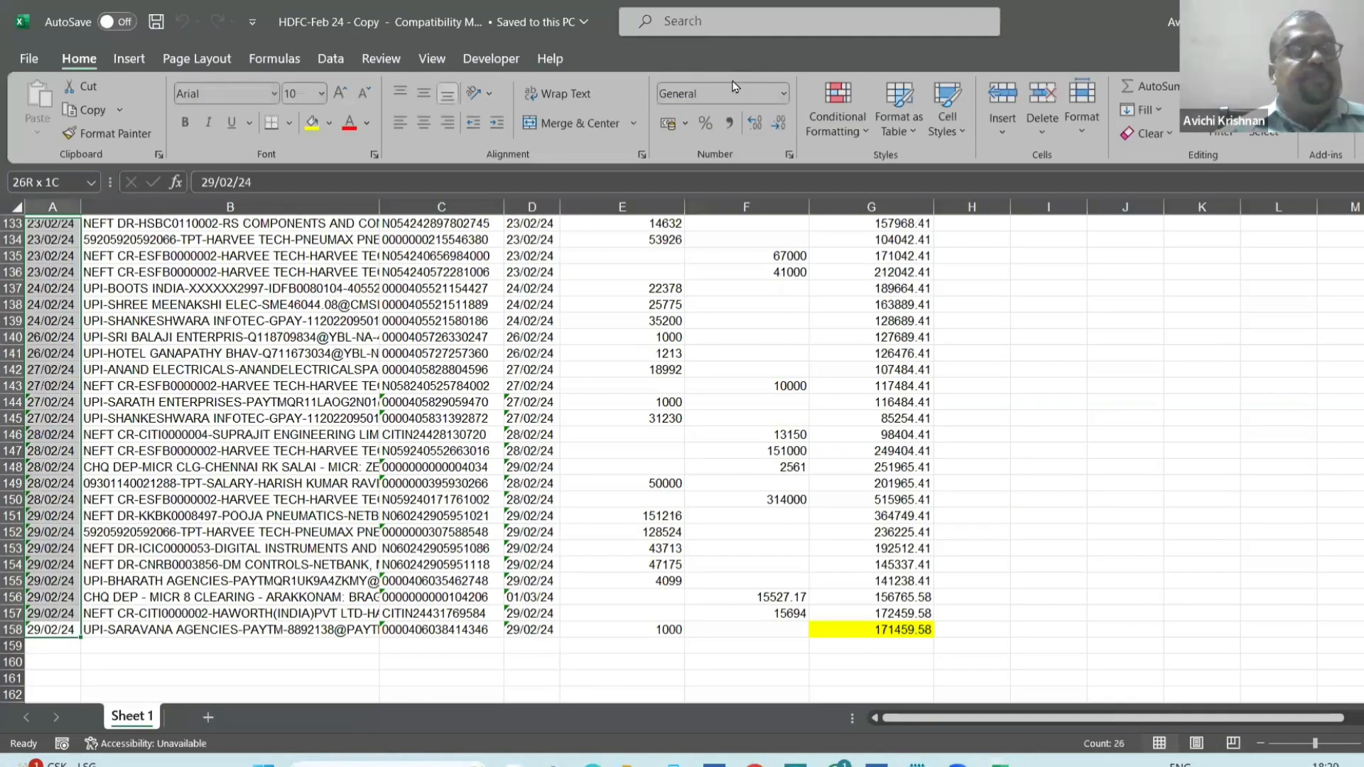
pyautogui.hotkey('shift', 'Up')
pyautogui.hotkey('shift', 'Up')
pyautogui.hotkey('shift', 'Up')
pyautogui.hotkey('shift', 'Up')
pyautogui.hotkey('shift', 'Up')
pyautogui.hotkey('shift', 'Up')
pyautogui.hotkey('shift', 'Up')
pyautogui.hotkey('shift', 'Up')
pyautogui.hotkey('shift', 'Up')
pyautogui.hotkey('shift', 'Up')
pyautogui.hotkey('shift', 'Up')
pyautogui.hotkey('shift', 'Up')
pyautogui.hotkey('shift', 'Up')
pyautogui.hotkey('shift', 'Up')
pyautogui.hotkey('shift', 'Up')
pyautogui.hotkey('shift', 'Up')
pyautogui.hotkey('shift', 'Up')
pyautogui.hotkey('shift', 'Up')
pyautogui.hotkey('shift', 'Up')
pyautogui.hotkey('shift', 'Up')
pyautogui.hotkey('shift', 'Up')
pyautogui.hotkey('shift', 'Up')
pyautogui.hotkey('shift', 'Up')
pyautogui.hotkey('shift', 'Up')
pyautogui.hotkey('shift', 'Up')
pyautogui.hotkey('shift', 'Up')
pyautogui.hotkey('shift', 'Up')
pyautogui.hotkey('shift', 'Up')
pyautogui.hotkey('shift', 'Up')
pyautogui.hotkey('shift', 'Up')
pyautogui.hotkey('shift', 'Up')
pyautogui.hotkey('shift', 'Up')
pyautogui.hotkey('shift', 'Up')
pyautogui.hotkey('shift', 'Up')
pyautogui.hotkey('shift', 'Up')
pyautogui.hotkey('shift', 'Up')
pyautogui.hotkey('shift', 'Up')
pyautogui.hotkey('shift', 'Up')
pyautogui.hotkey('shift', 'Up')
pyautogui.hotkey('shift', 'Up')
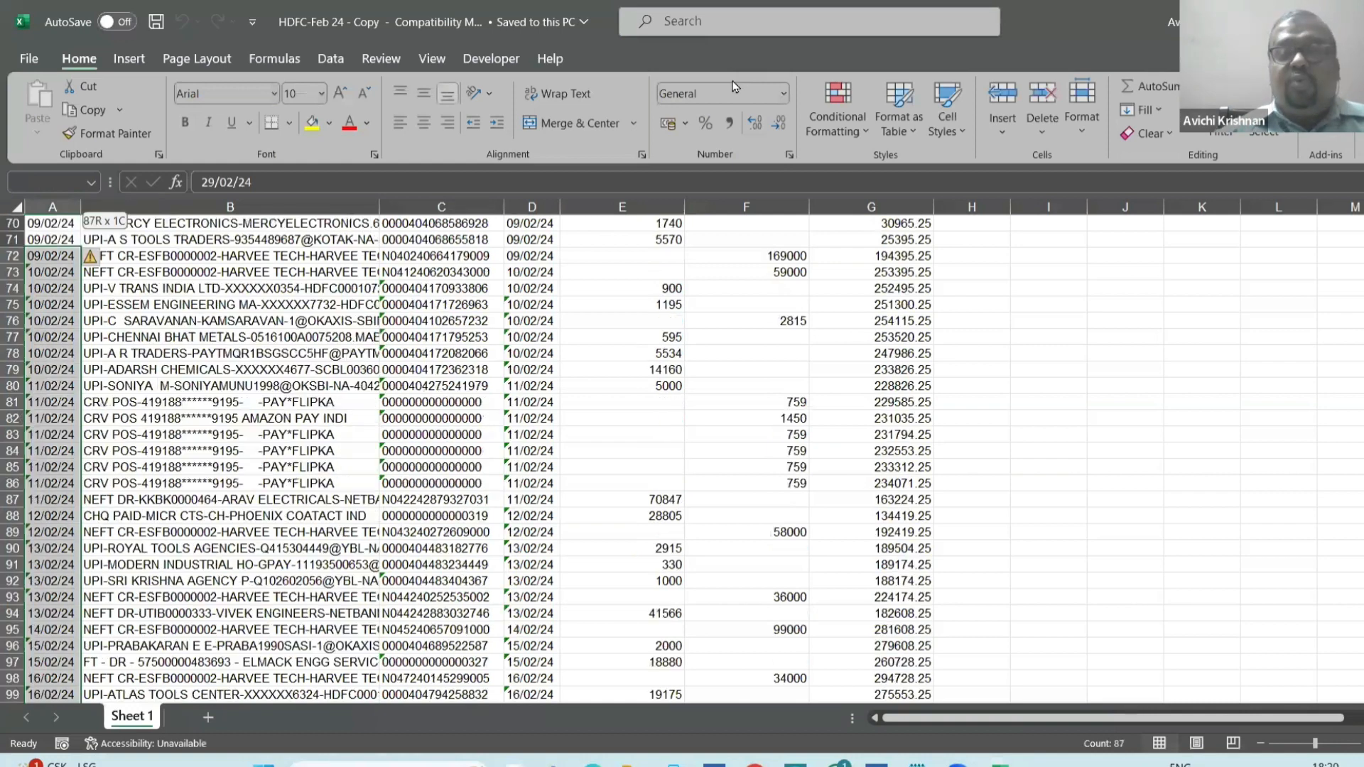
pyautogui.hotkey('shift', 'Down')
pyautogui.hotkey('shift', 'Down')
pyautogui.hotkey('shift', 'Down')
pyautogui.hotkey('shift', 'Down')
pyautogui.hotkey('shift', 'Down')
pyautogui.hotkey('shift', 'Down')
pyautogui.hotkey('shift', 'Down')
pyautogui.hotkey('shift', 'Down')
pyautogui.hotkey('shift', 'Right')
pyautogui.hotkey('shift', 'Right')
pyautogui.hotkey('shift', 'Right')
pyautogui.hotkey('shift', 'Right')
pyautogui.hotkey('shift', 'Right')
pyautogui.hotkey('shift', 'Right')
pyautogui.hotkey('shift', 'Right')
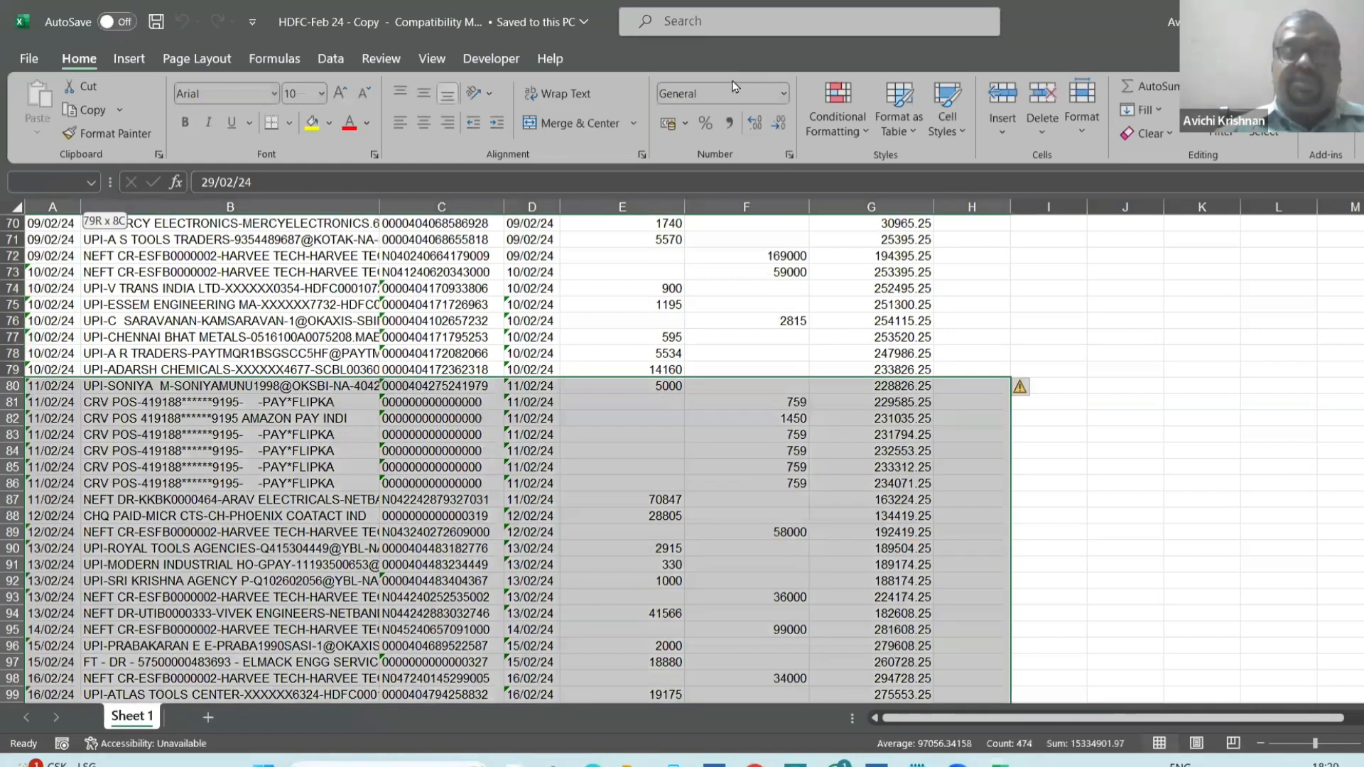
pyautogui.press('Delete')
pyautogui.click(986, 493)
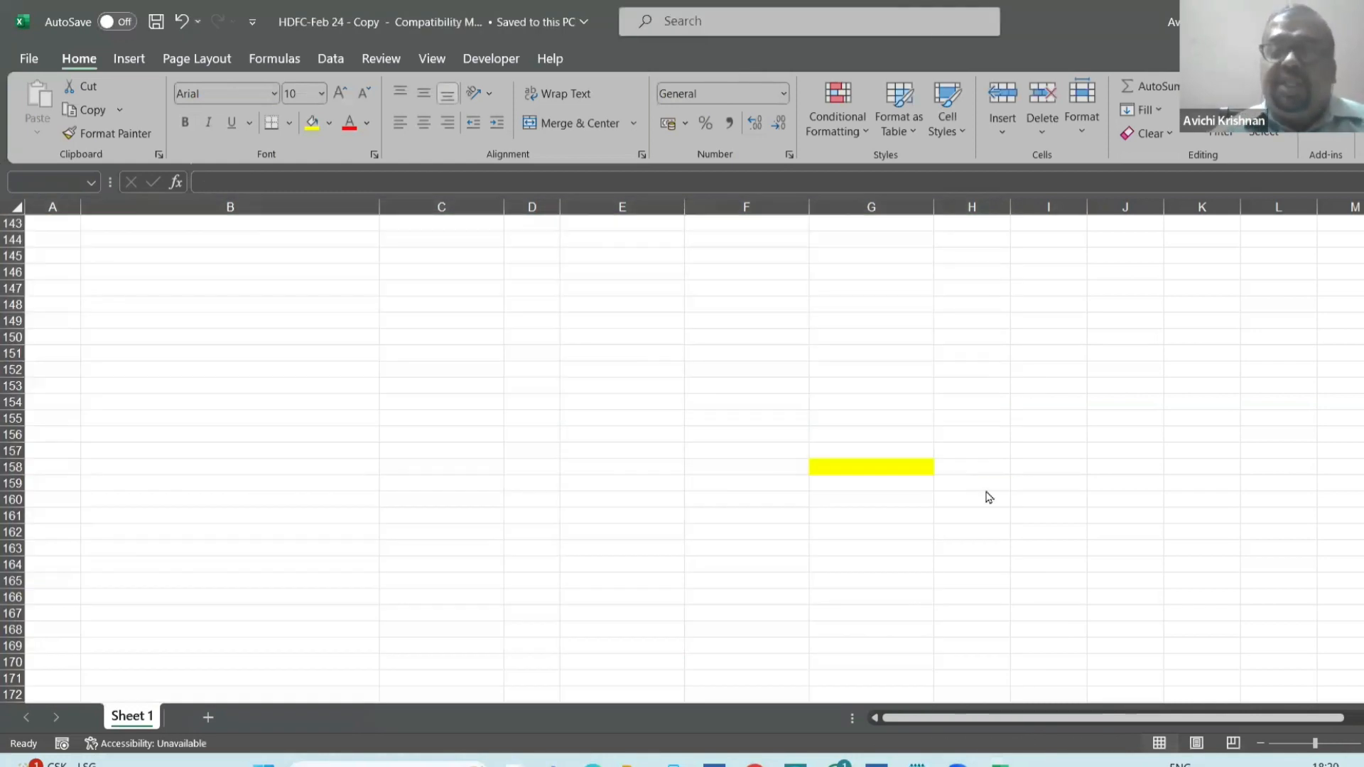
# Switch back to TallyPrime, leave the ledger reports and open the HDFC Bank Ltd ledger for alteration.
pyautogui.hotkey('alt', 'Tab')
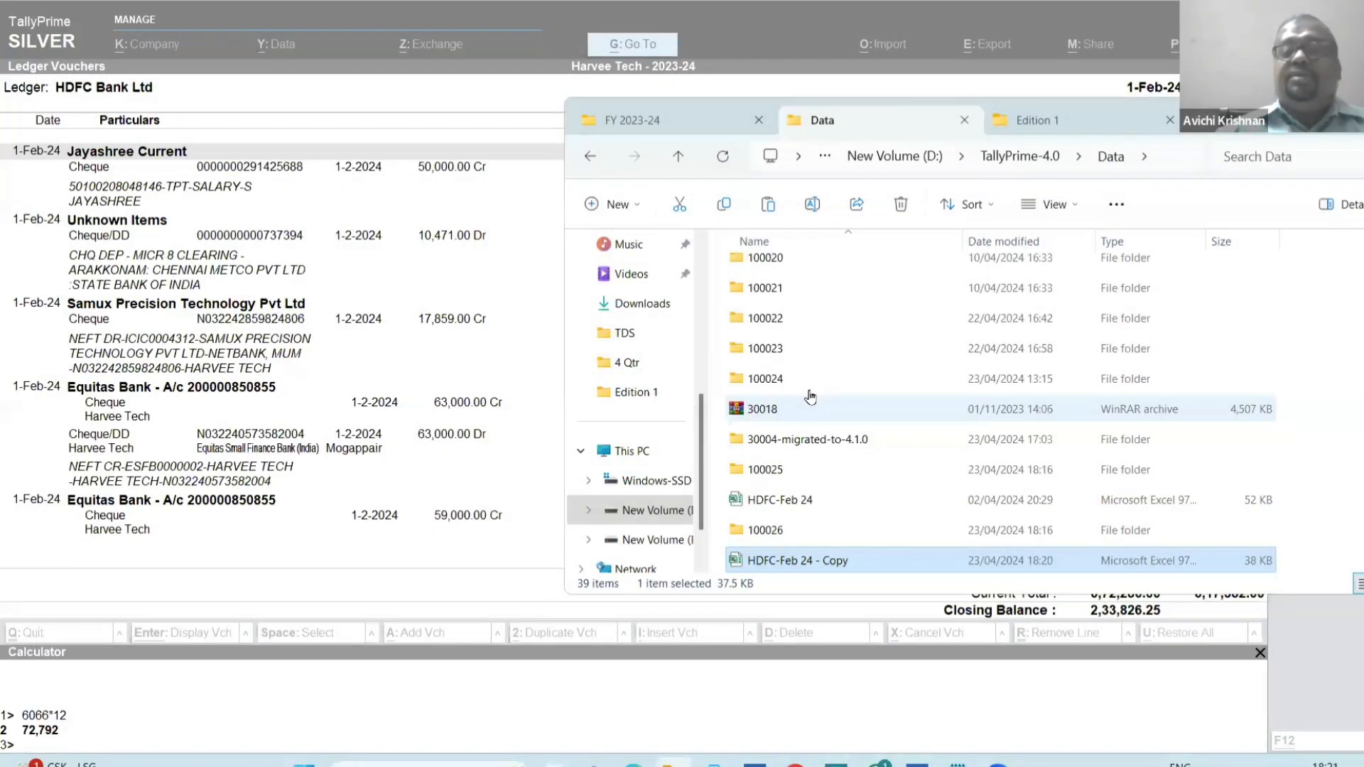
pyautogui.hotkey('alt', 'Tab')
pyautogui.press('Escape')
pyautogui.press('Escape')
pyautogui.press('Escape')
pyautogui.press('Escape')
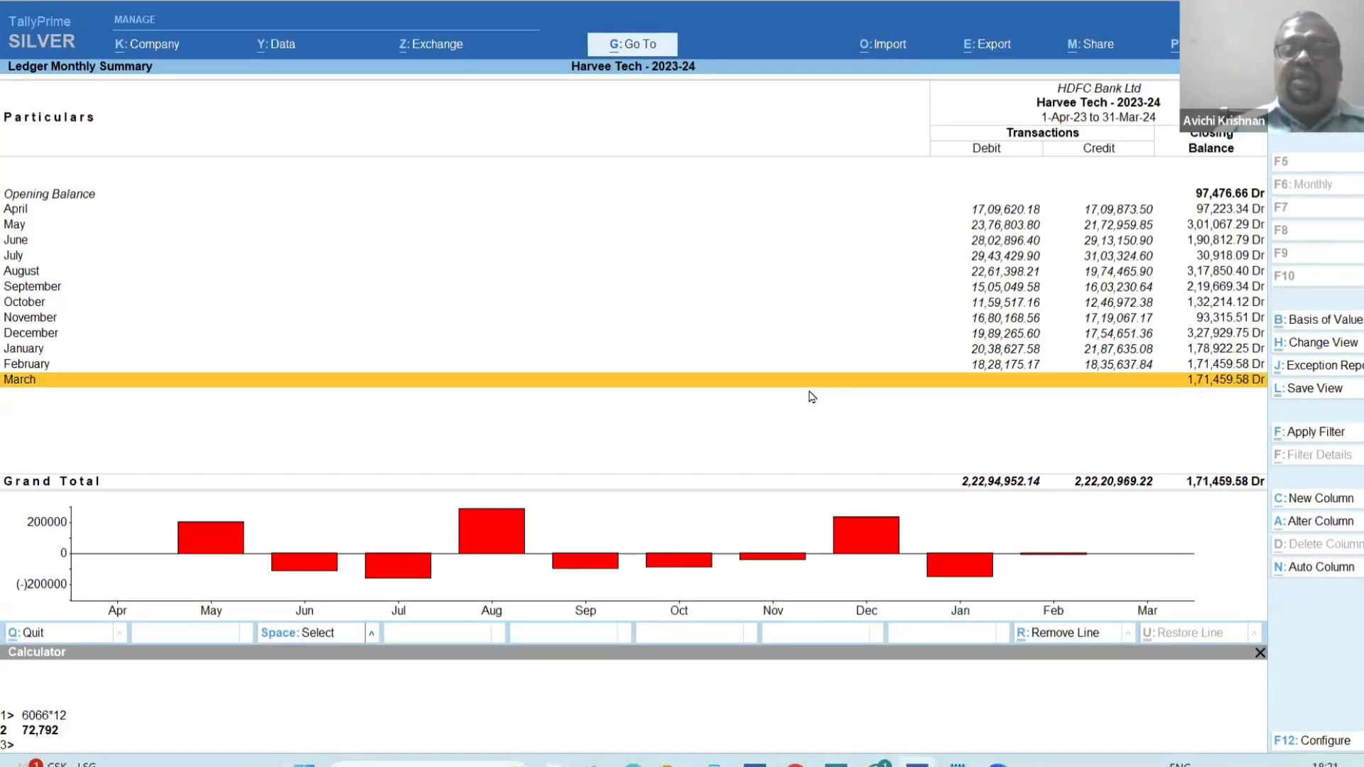
pyautogui.press('Down')
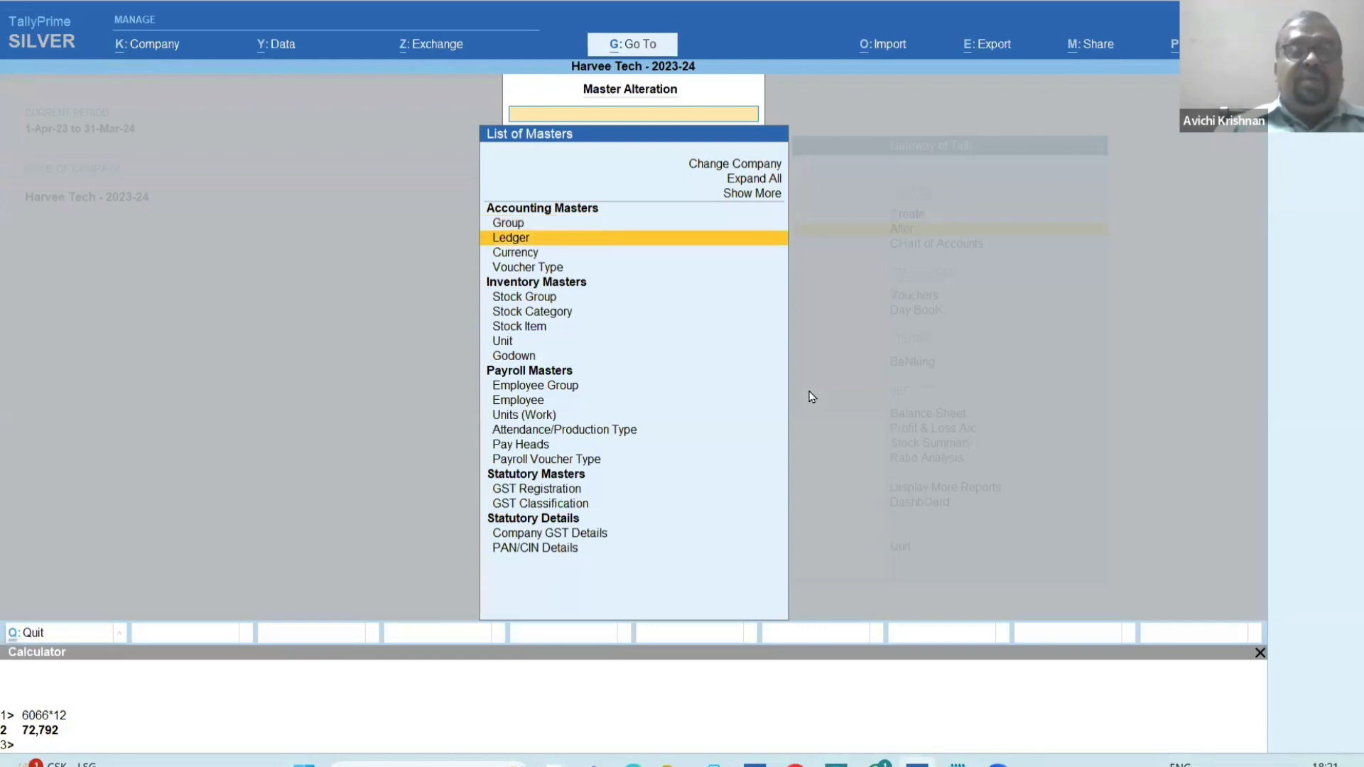
pyautogui.press('Return')
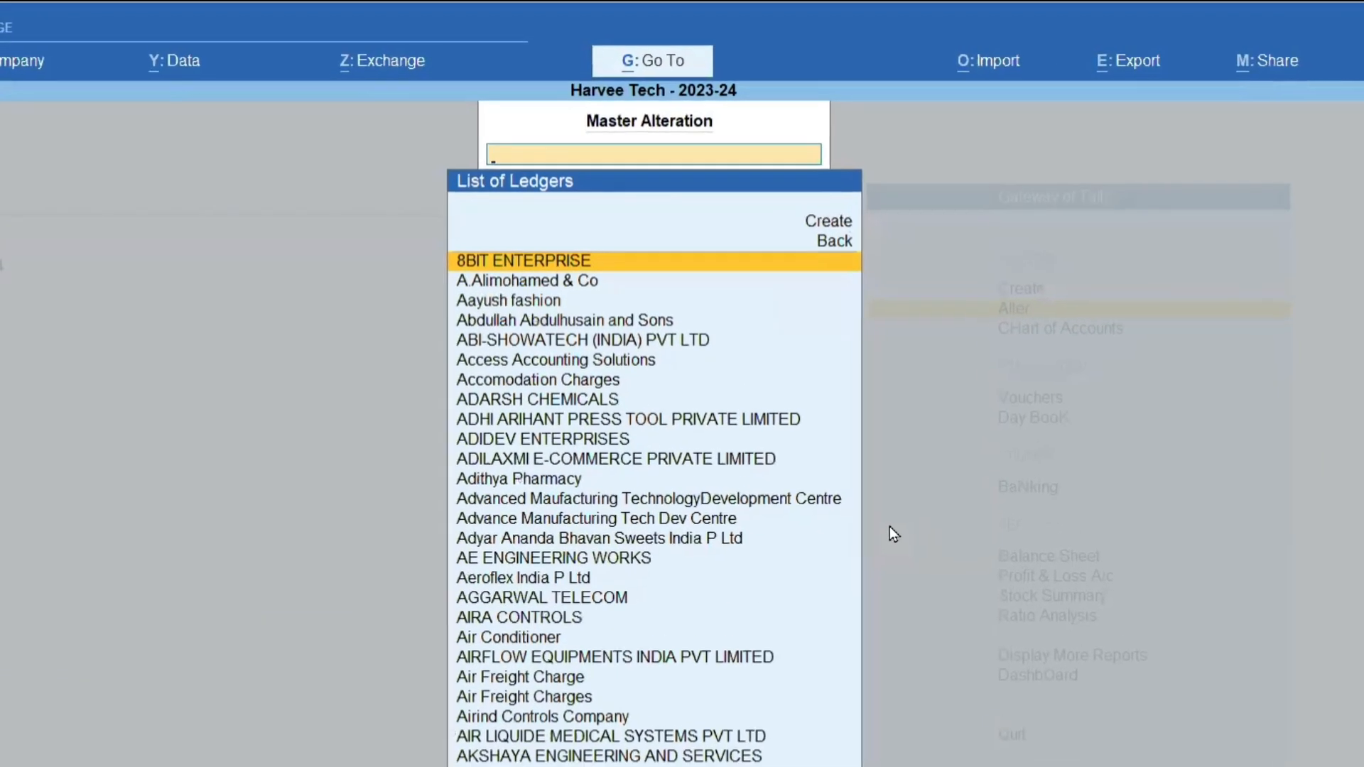
pyautogui.write('Hdf')
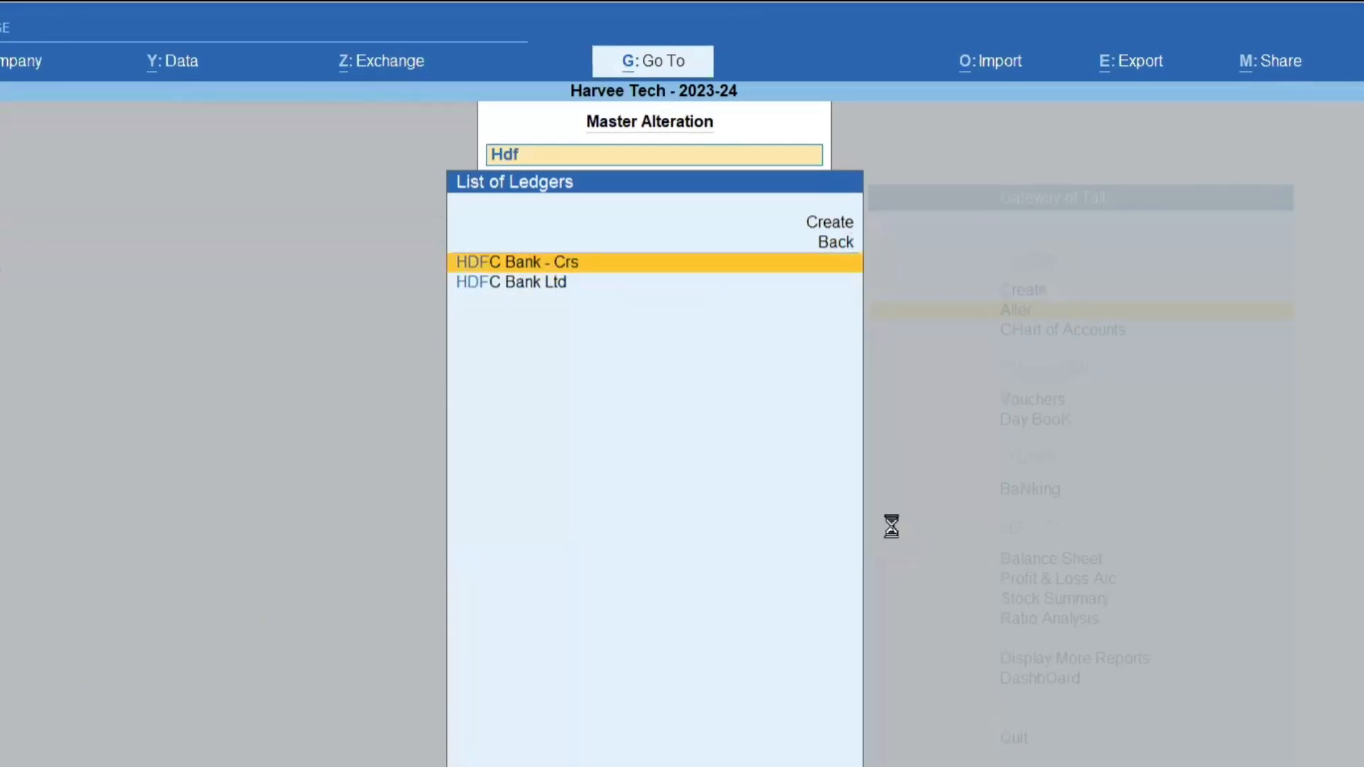
pyautogui.press('Down')
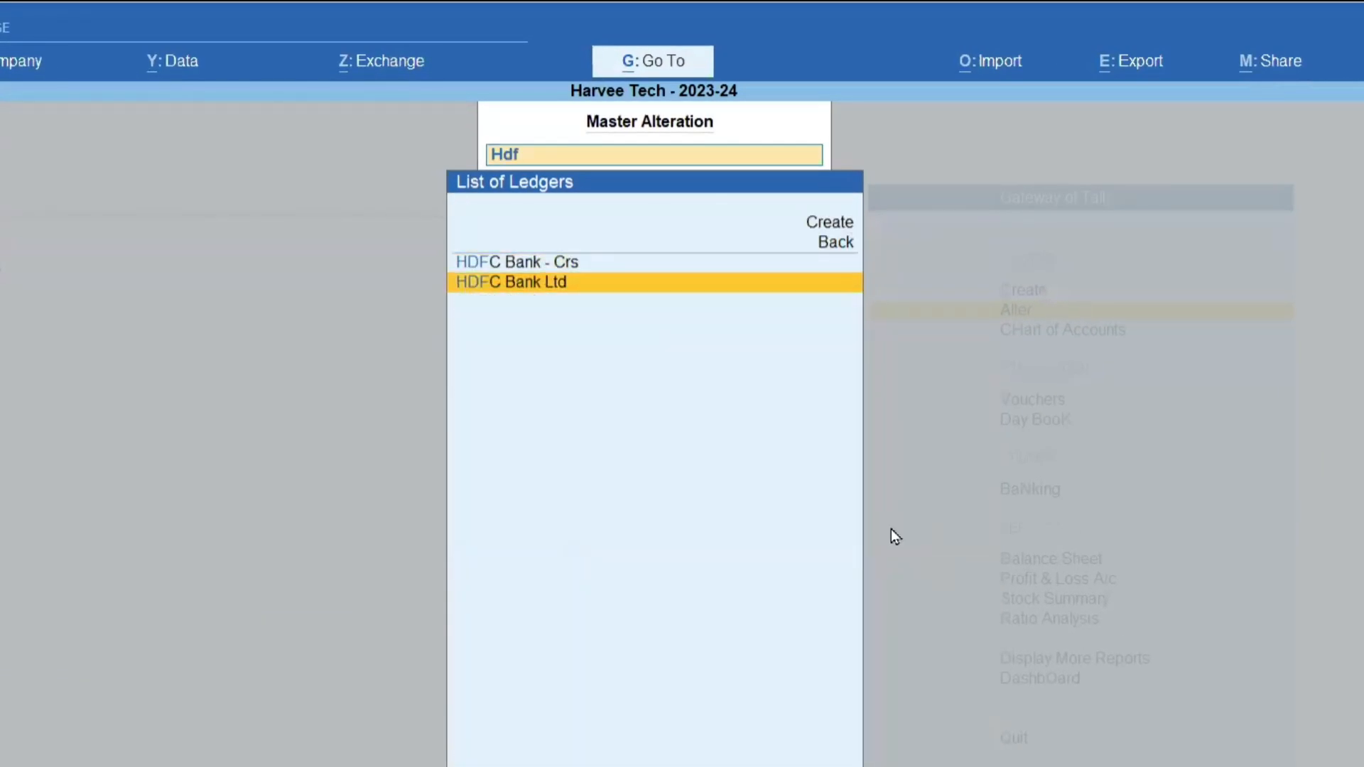
pyautogui.press('Return')
pyautogui.press('Return')
pyautogui.press('Return')
pyautogui.press('Return')
pyautogui.press('Return')
pyautogui.press('Return')
pyautogui.press('Return')
pyautogui.press('Return')
pyautogui.press('Return')
pyautogui.press('Return')
pyautogui.press('Return')
pyautogui.press('Return')
pyautogui.press('Return')
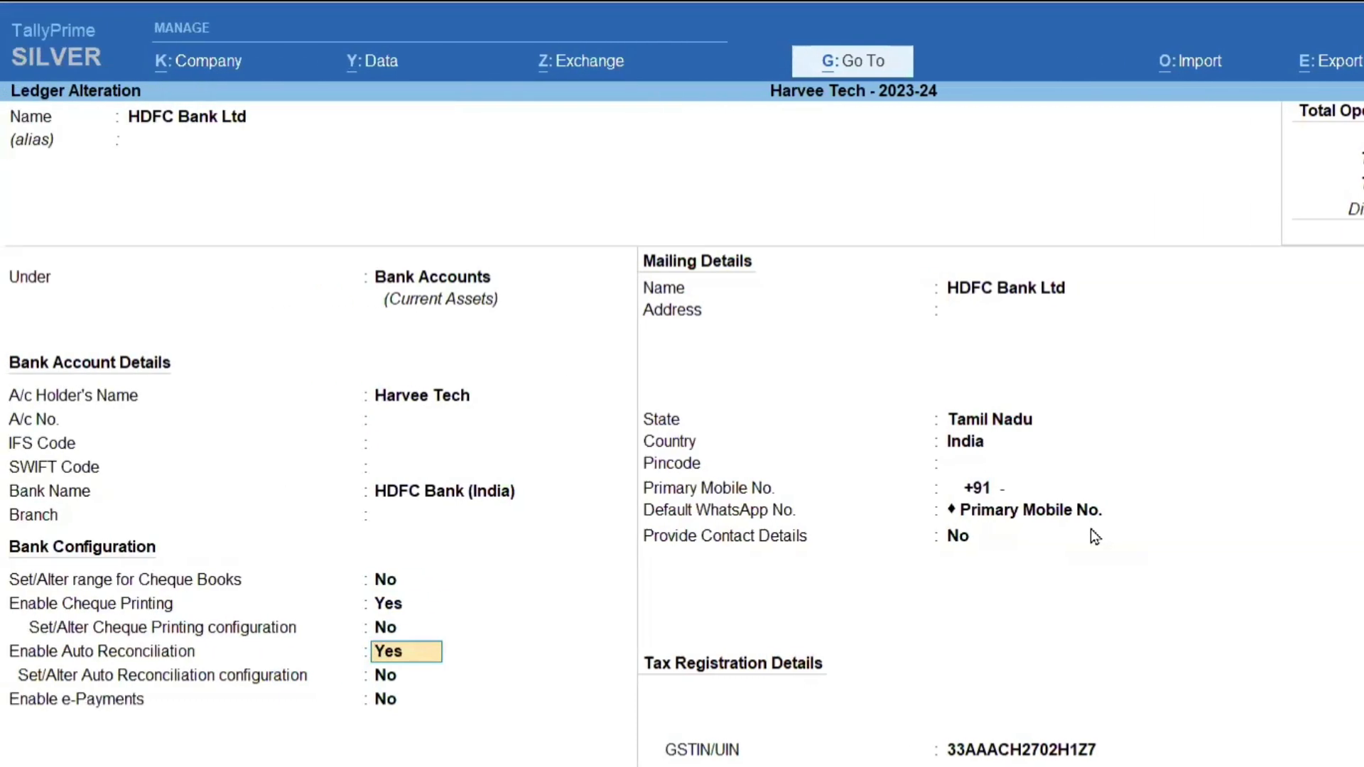
# Keep Enable Auto Reconciliation at Yes and set Set/Alter Auto Reconciliation configuration to Yes for the HDFC Bank Ltd ledger.
pyautogui.press('Return')
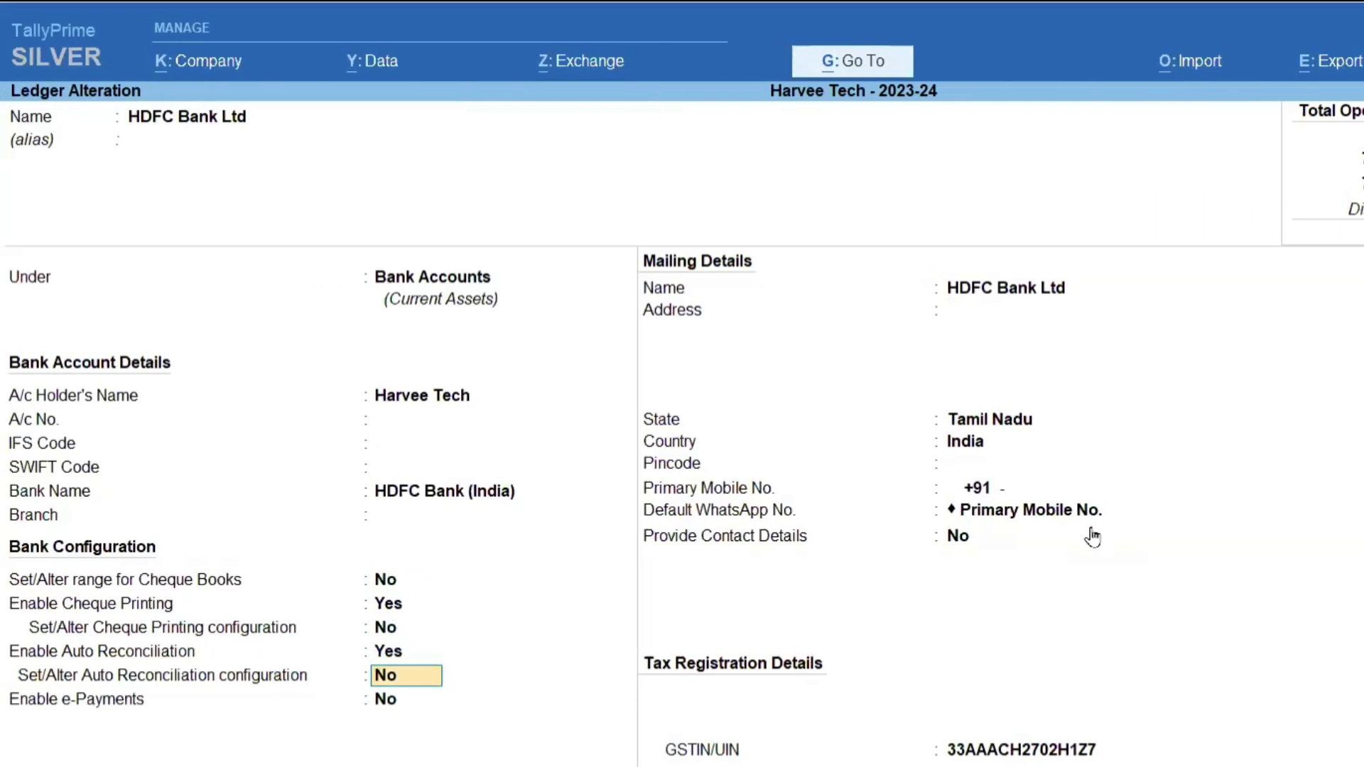
pyautogui.write('y')
pyautogui.press('Return')
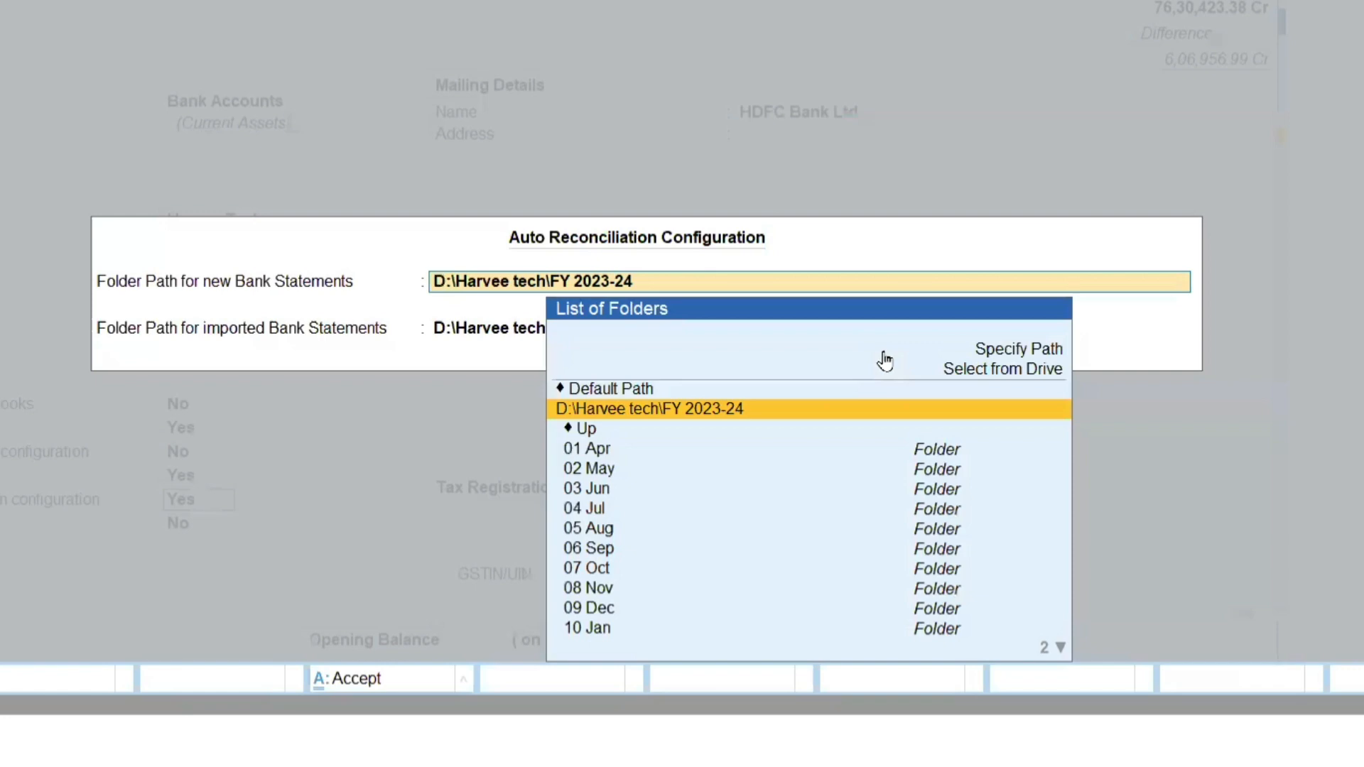
# Leave the Auto Reconciliation Configuration and the HDFC Bank Ltd ledger alteration, returning to the Gateway of Tally.
pyautogui.press('Escape')
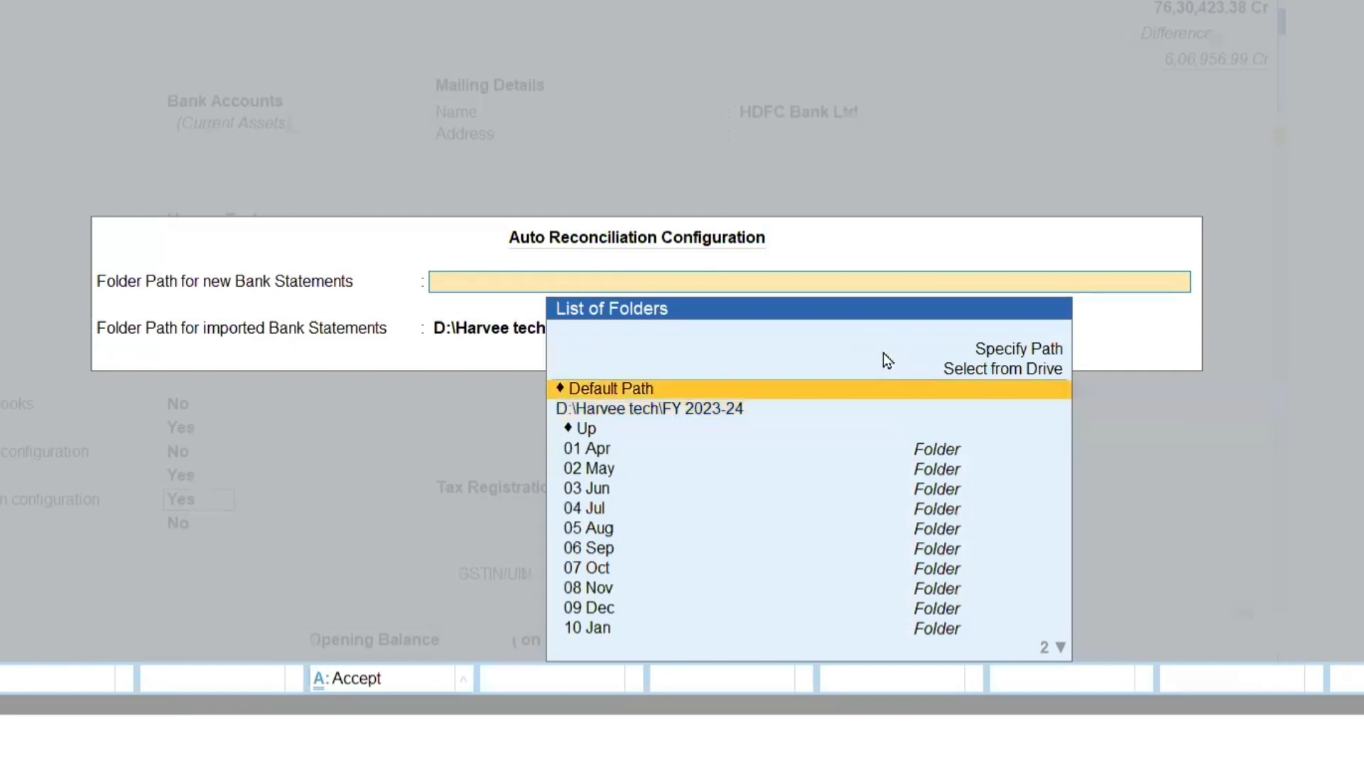
pyautogui.press('Escape')
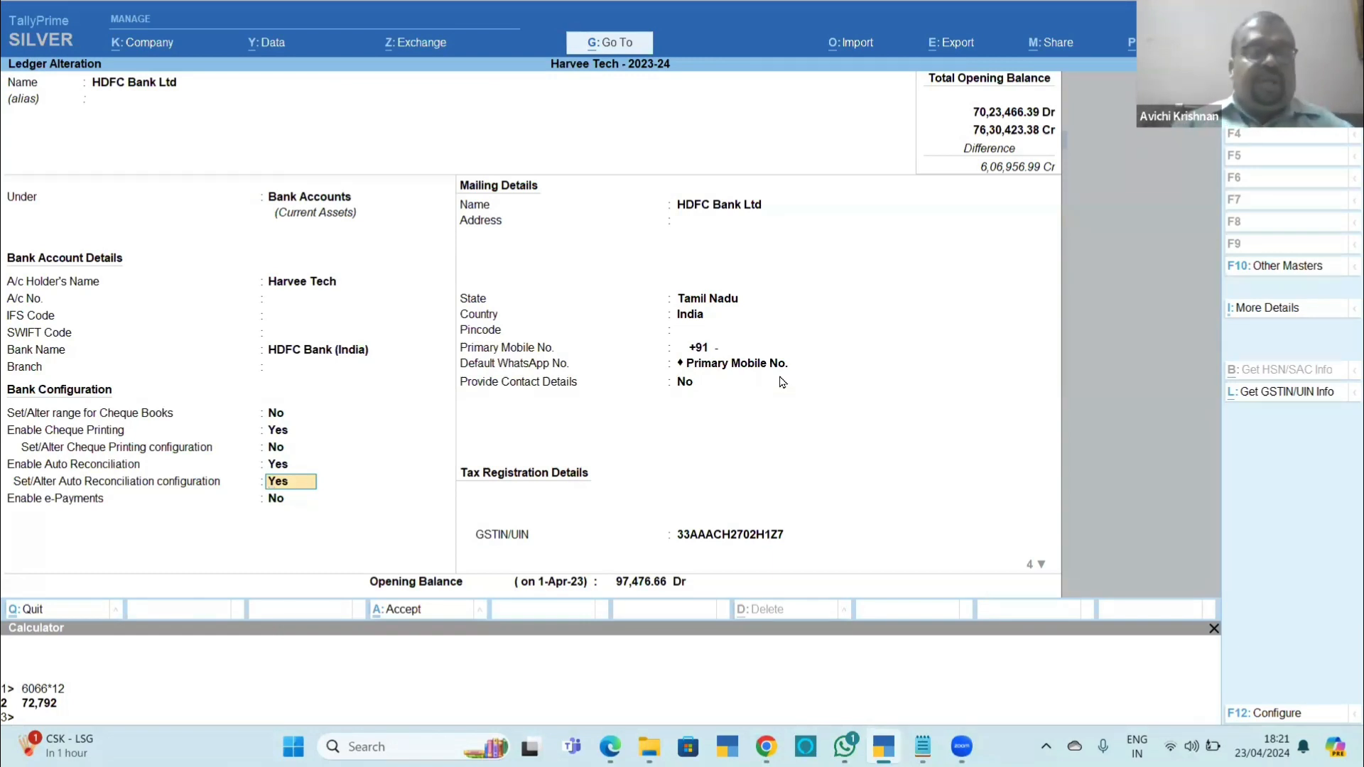
pyautogui.press('Escape')
pyautogui.press('Escape')
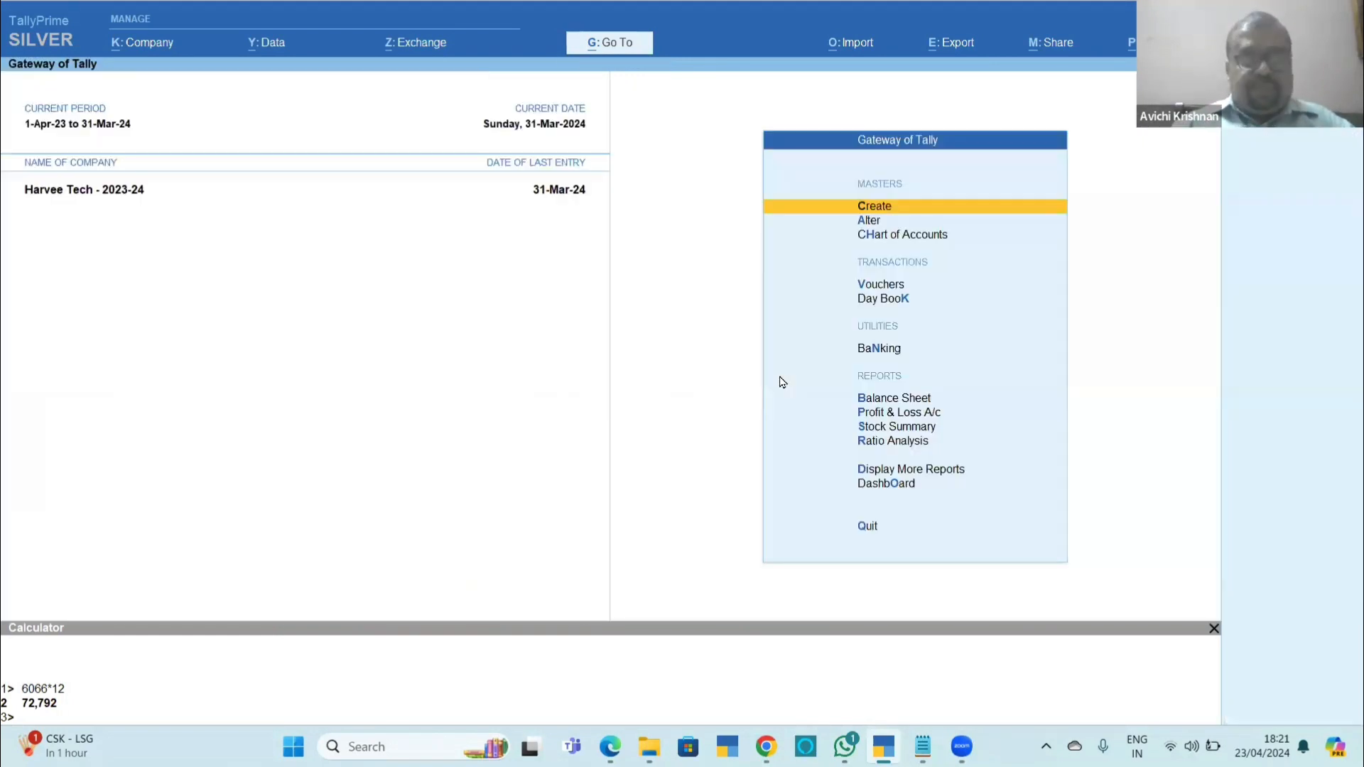
# Open the monthly summary of the HDFC Bank Ltd ledger from the Cash/Bank Summary.
pyautogui.press('d')
pyautogui.press('a')
pyautogui.press('Return')
pyautogui.press('Down')
pyautogui.press('Down')
pyautogui.press('Down')
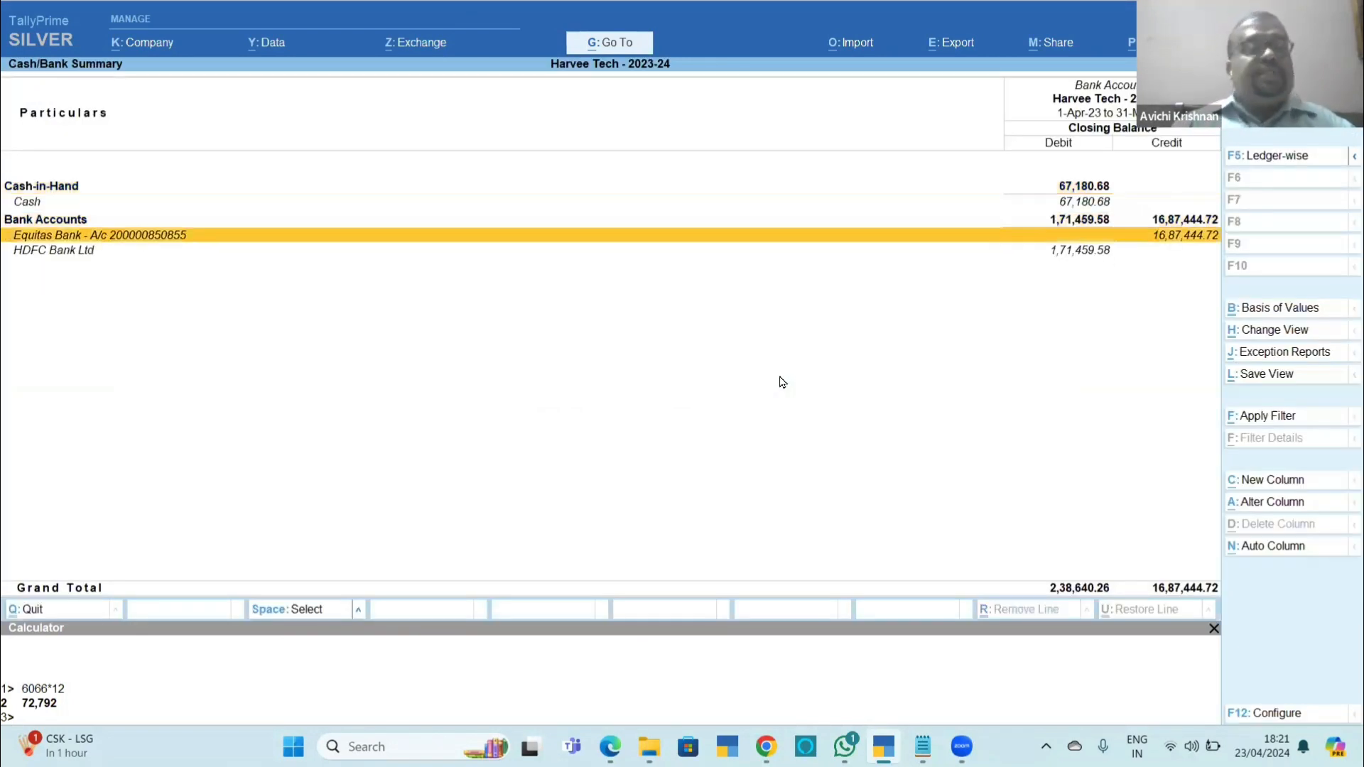
pyautogui.press('Up')
pyautogui.press('Down')
pyautogui.press('Down')
pyautogui.press('Return')
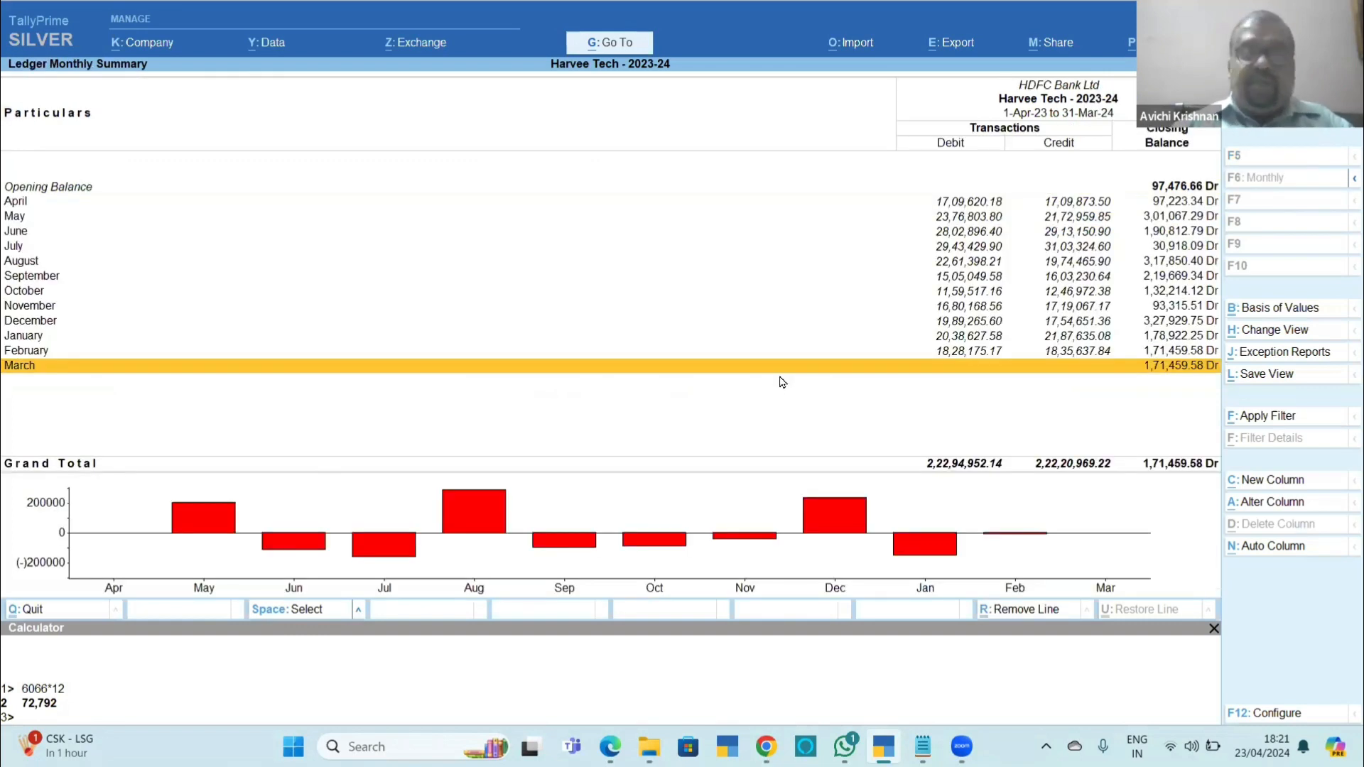
# Open HDFC Bank Ltd's February ledger vouchers and bring up their Bank Reconciliation.
pyautogui.press('Up')
pyautogui.press('Return')
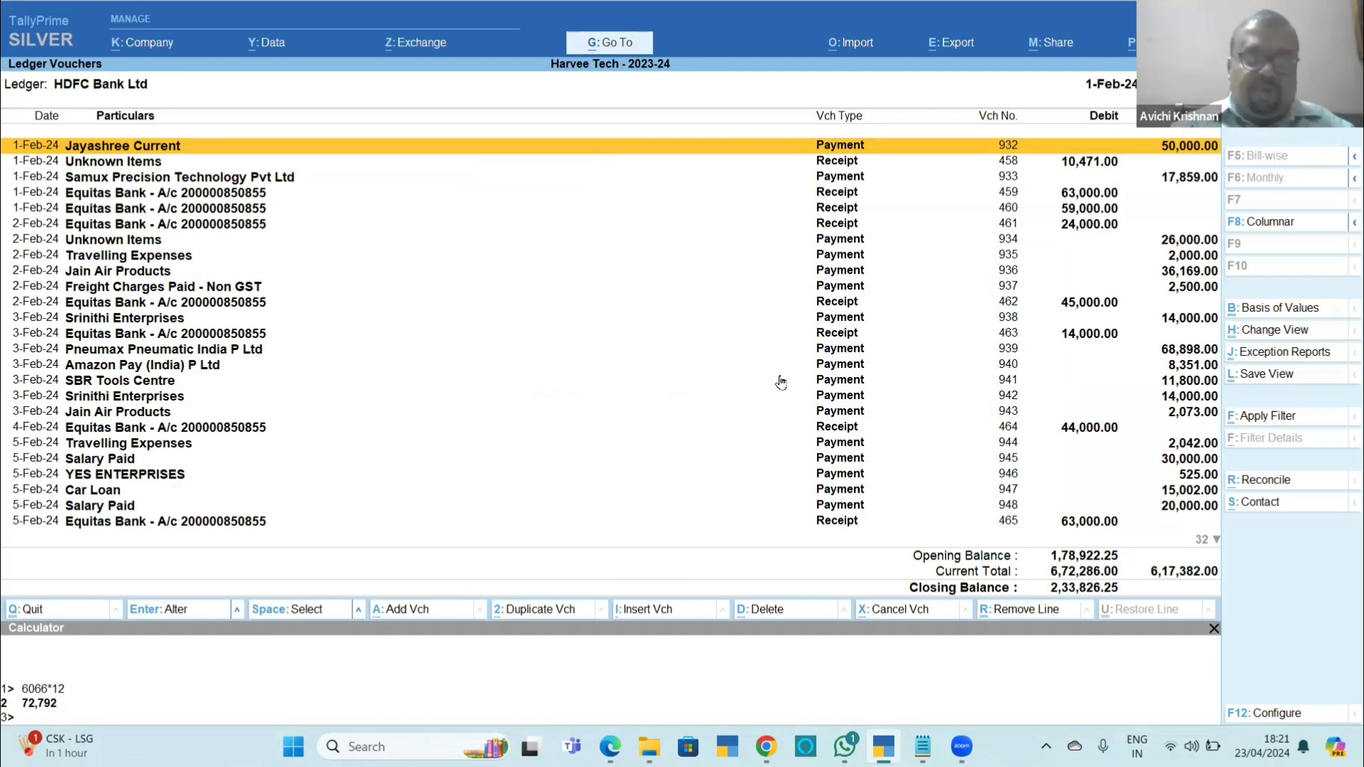
pyautogui.press('alt')
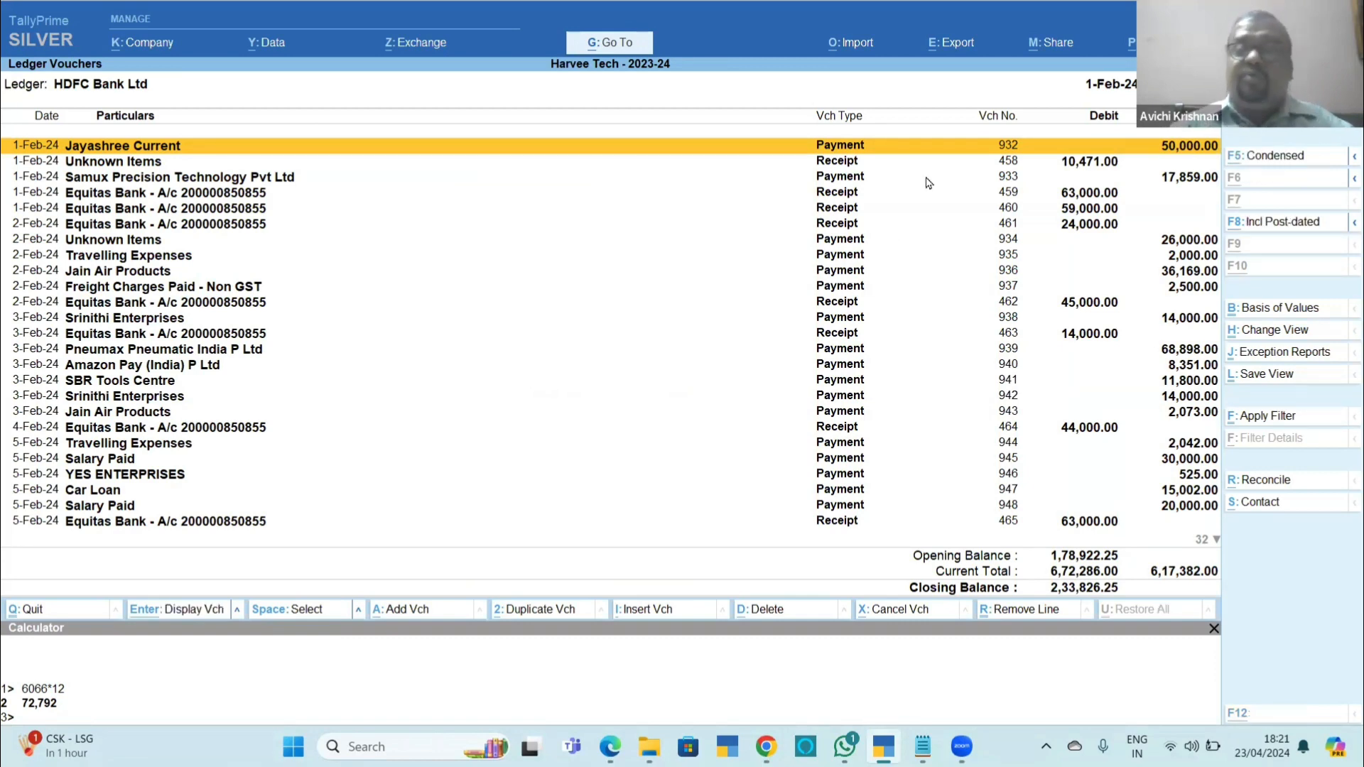
pyautogui.hotkey('ctrl', 'r')
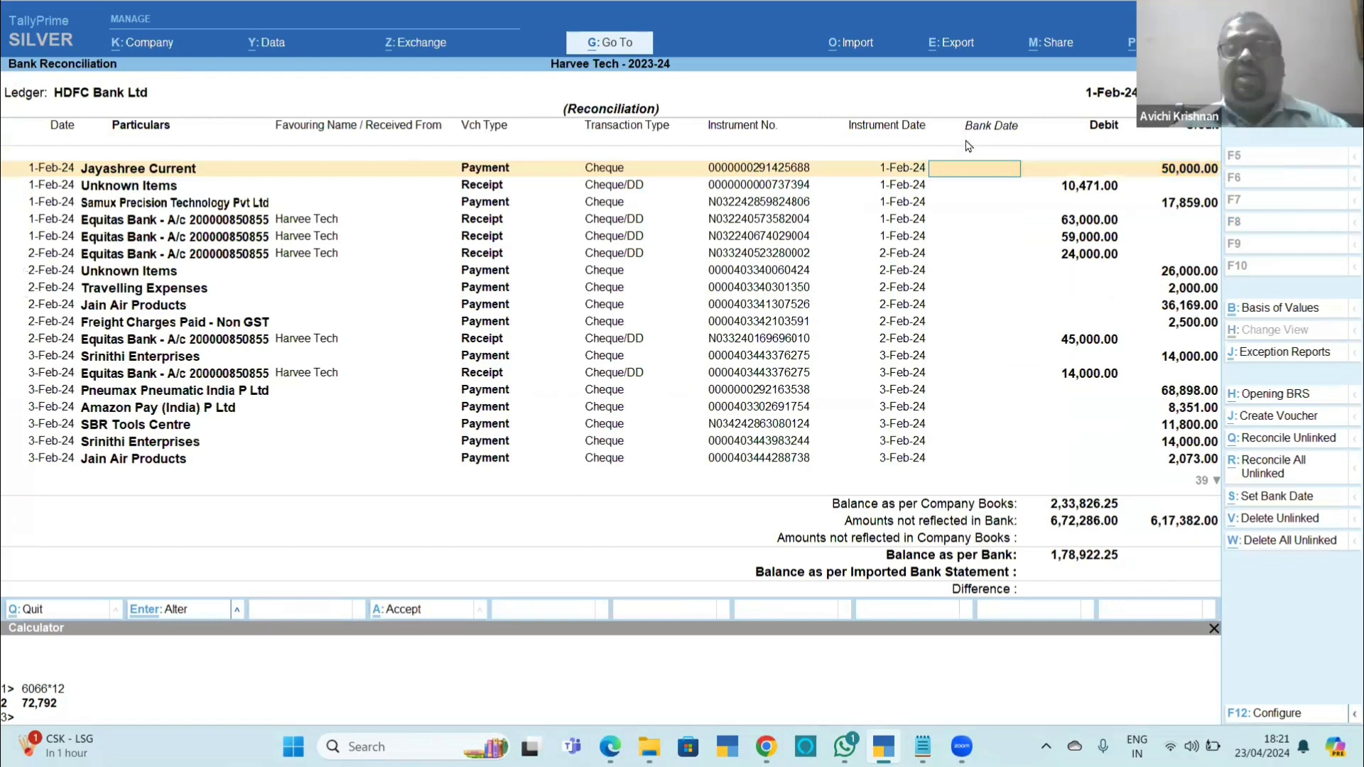
# Start a bank statement import and browse the file path to the Data folder inside TallyPrime-4.0 on drive D.
pyautogui.hotkey('alt', 'o')
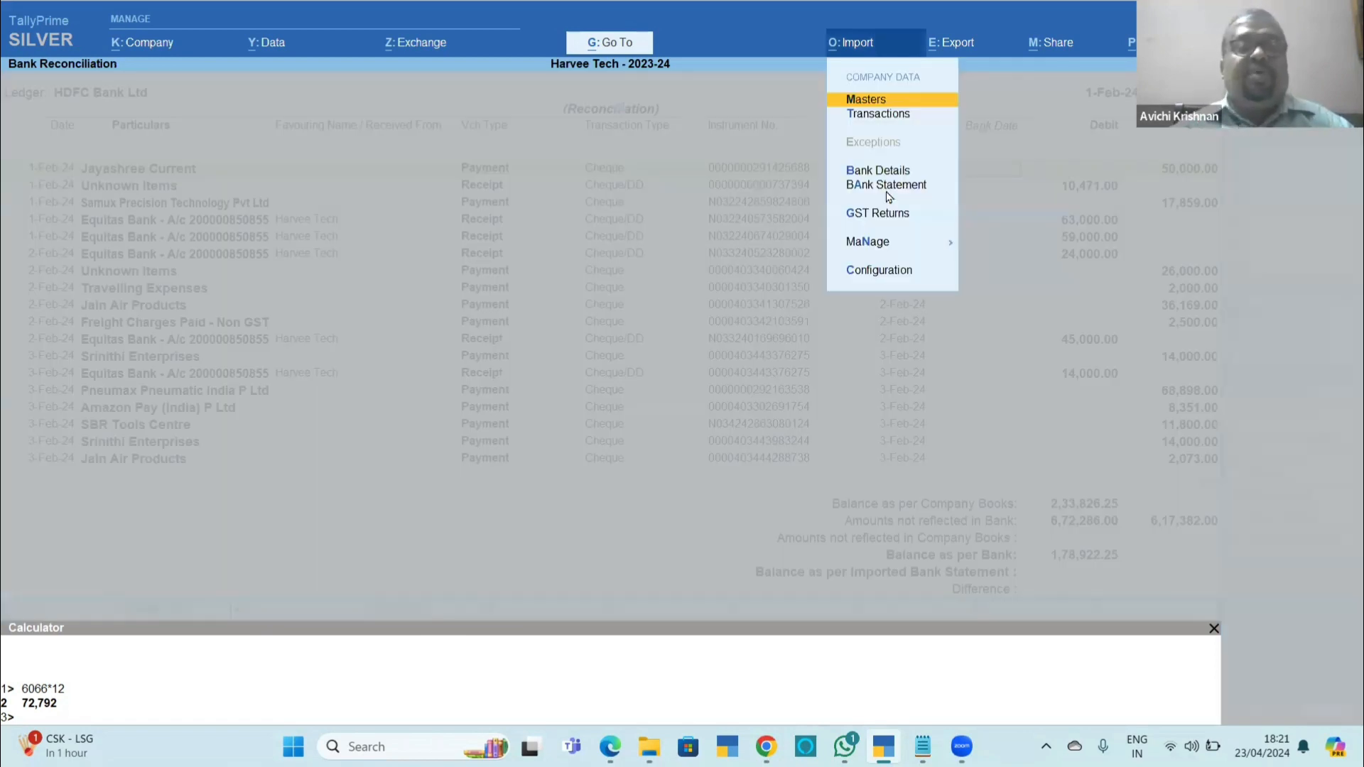
pyautogui.press('a')
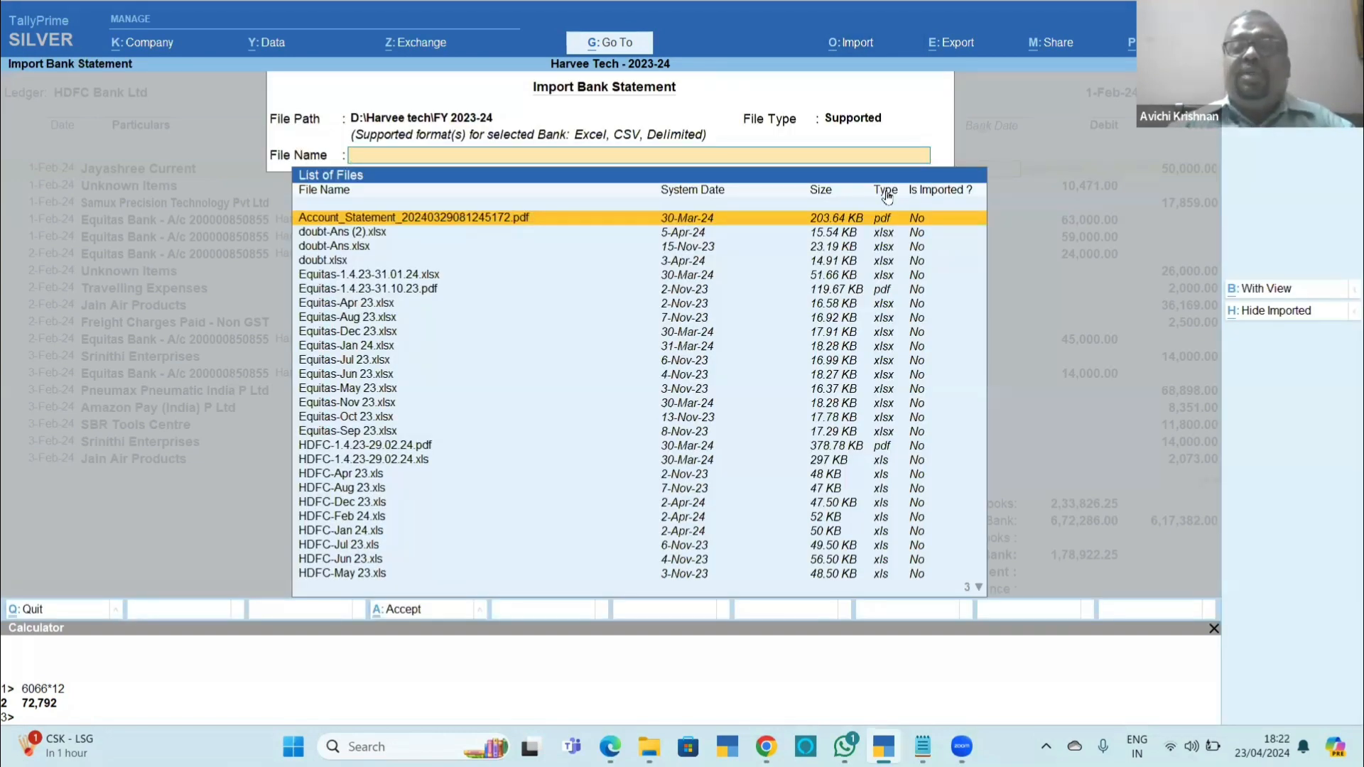
pyautogui.press('BackSpace')
pyautogui.press('BackSpace')
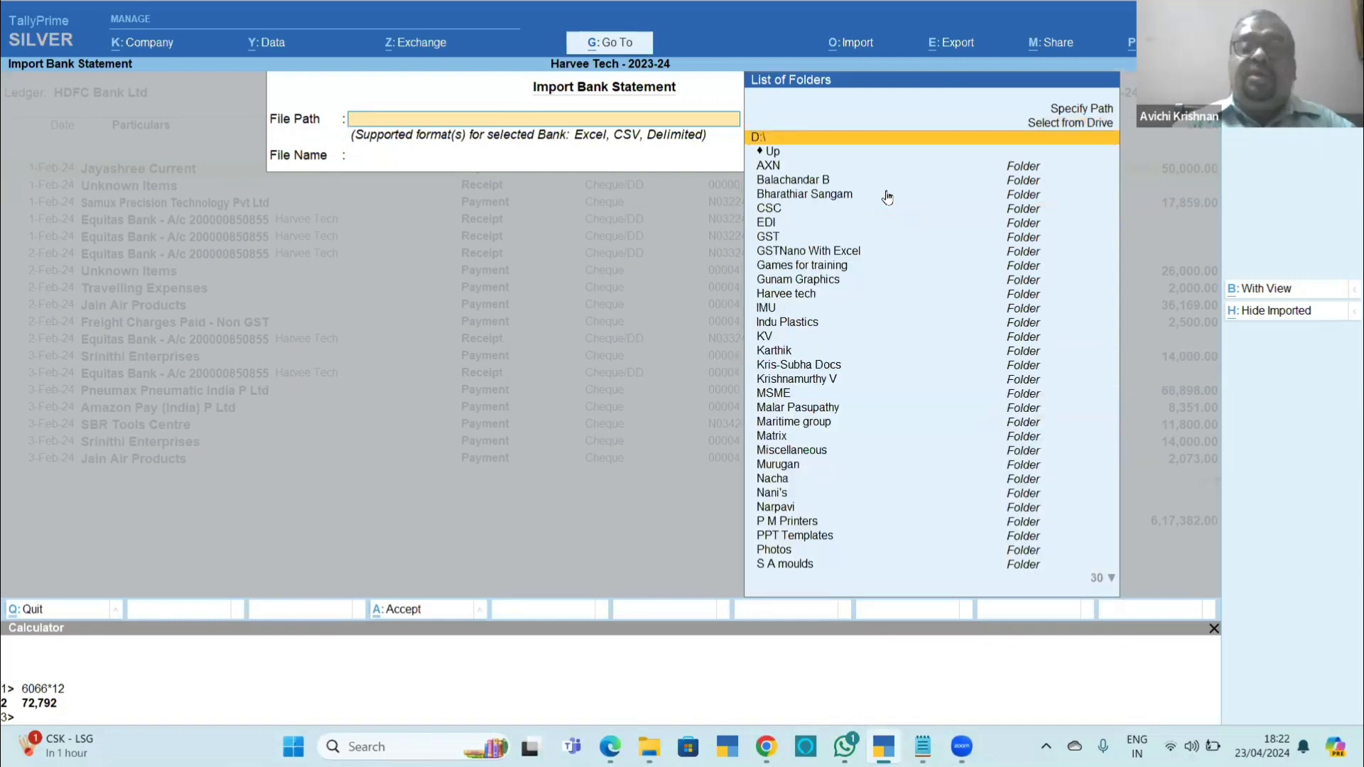
pyautogui.write('pri')
pyautogui.press('Up')
pyautogui.press('Up')
pyautogui.press('Up')
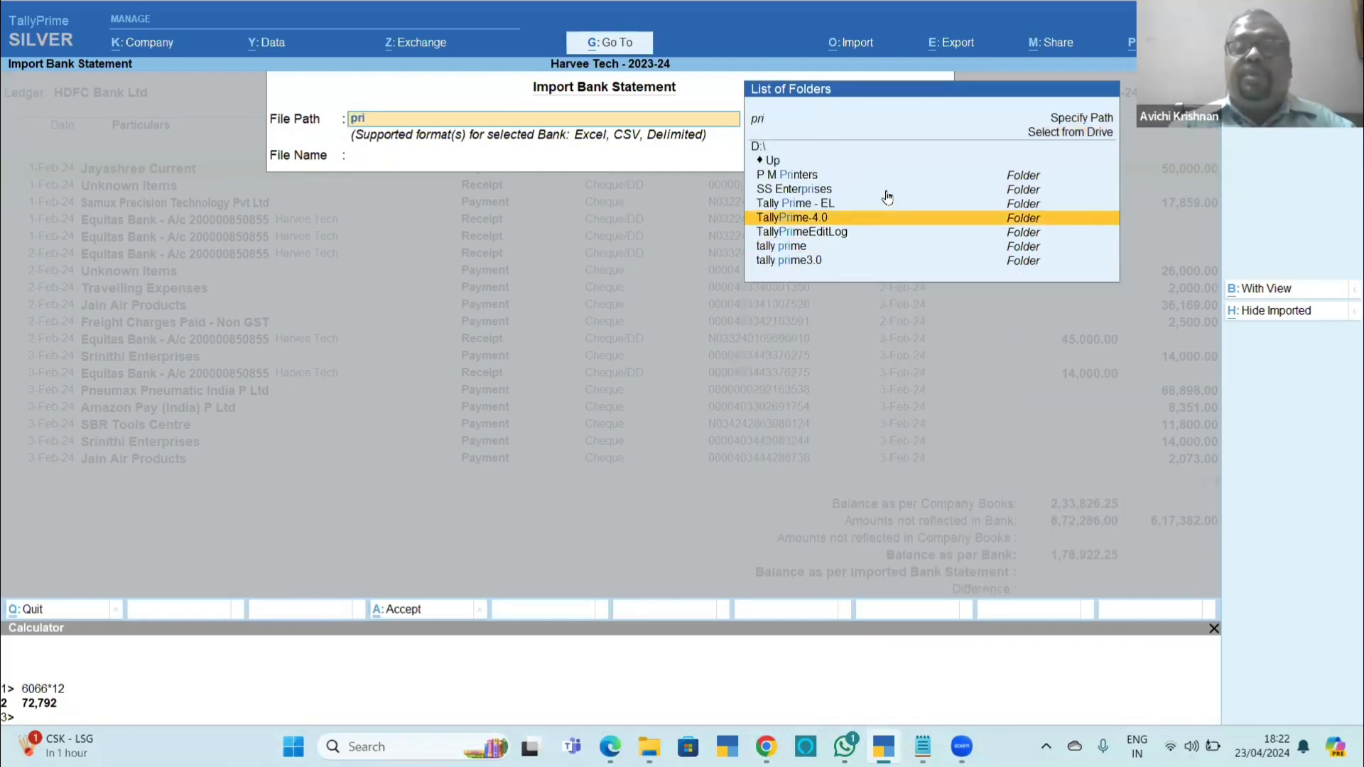
pyautogui.press('Return')
pyautogui.press('Down')
pyautogui.press('Return')
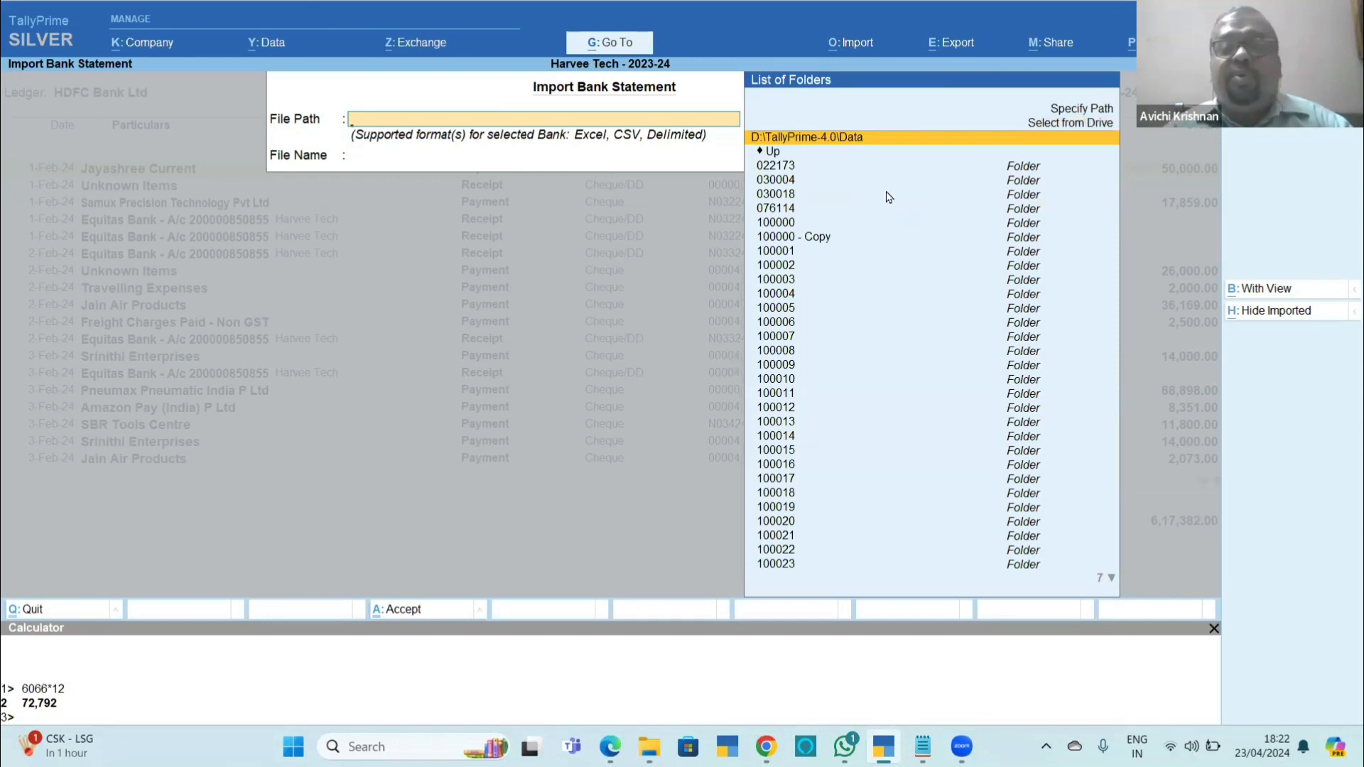
# Look through the Data subfolders and check in File Explorer where the HDFC-Feb 24 - Copy statement is stored.
pyautogui.press('Down')
pyautogui.press('Down')
pyautogui.press('Down')
pyautogui.press('Down')
pyautogui.press('Down')
pyautogui.press('Down')
pyautogui.press('Down')
pyautogui.press('Down')
pyautogui.press('Down')
pyautogui.press('Down')
pyautogui.press('Down')
pyautogui.press('Down')
pyautogui.press('Down')
pyautogui.press('Down')
pyautogui.press('Down')
pyautogui.press('Down')
pyautogui.press('Down')
pyautogui.press('Down')
pyautogui.press('Down')
pyautogui.press('Down')
pyautogui.press('Up')
pyautogui.press('Up')
pyautogui.press('Up')
pyautogui.press('Up')
pyautogui.press('Up')
pyautogui.press('Up')
pyautogui.press('Up')
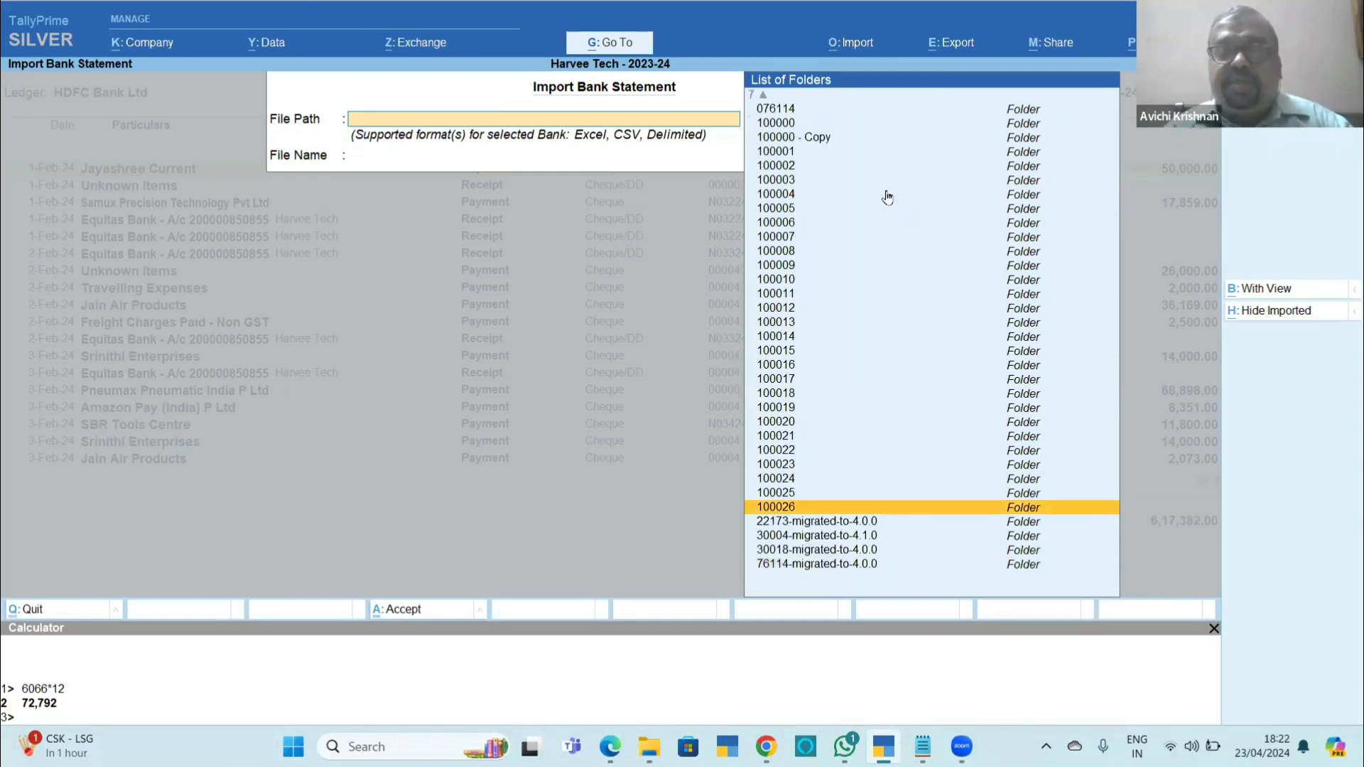
pyautogui.hotkey('alt', 'Tab')
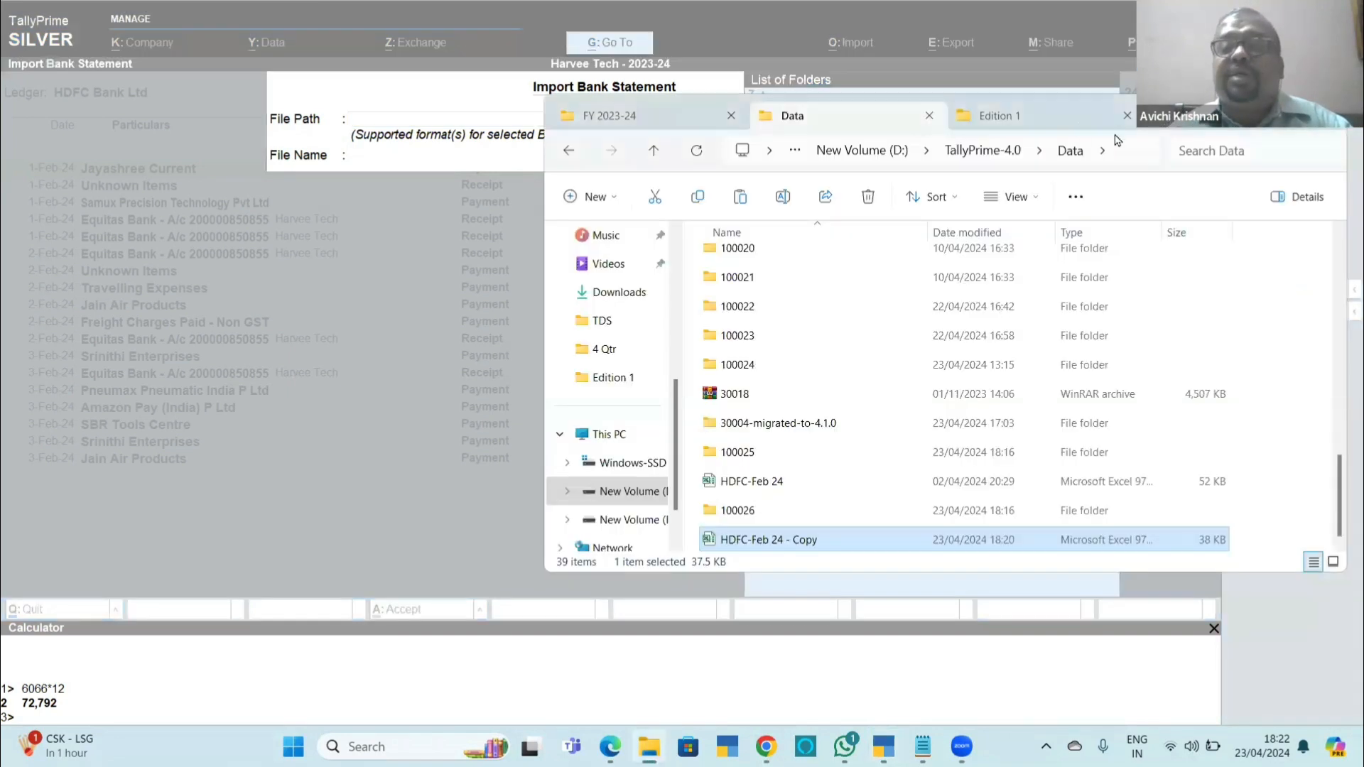
pyautogui.click(1126, 147)
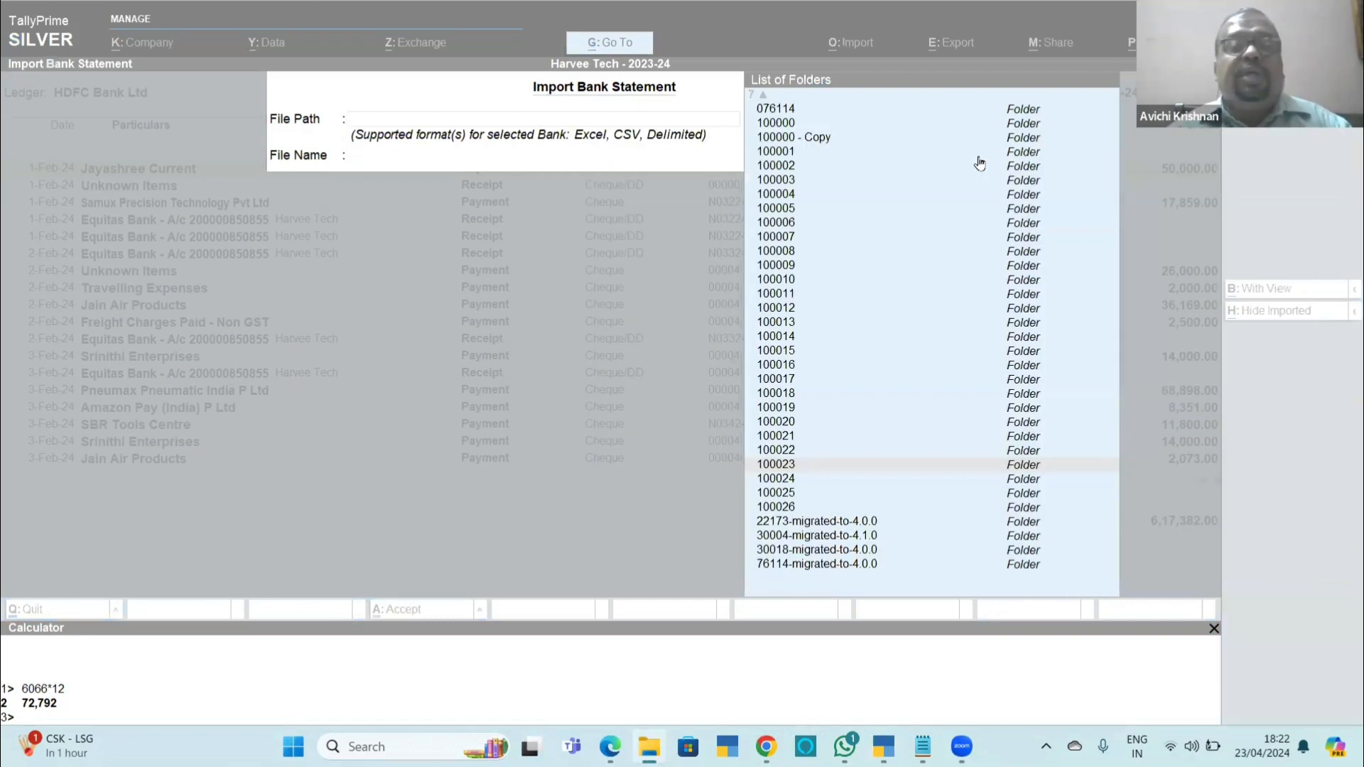
pyautogui.hotkey('alt', 'Tab')
# Set the import file path to D:\TallyPrime-4.0\Data and keep the file type as Supported.
pyautogui.press('Up')
pyautogui.press('Up')
pyautogui.press('Up')
pyautogui.press('Up')
pyautogui.press('Up')
pyautogui.press('Up')
pyautogui.press('Up')
pyautogui.press('Up')
pyautogui.press('Up')
pyautogui.press('Up')
pyautogui.press('Up')
pyautogui.press('Up')
pyautogui.press('Up')
pyautogui.press('Up')
pyautogui.press('Up')
pyautogui.press('Up')
pyautogui.press('Up')
pyautogui.press('Up')
pyautogui.press('Up')
pyautogui.press('Up')
pyautogui.press('Up')
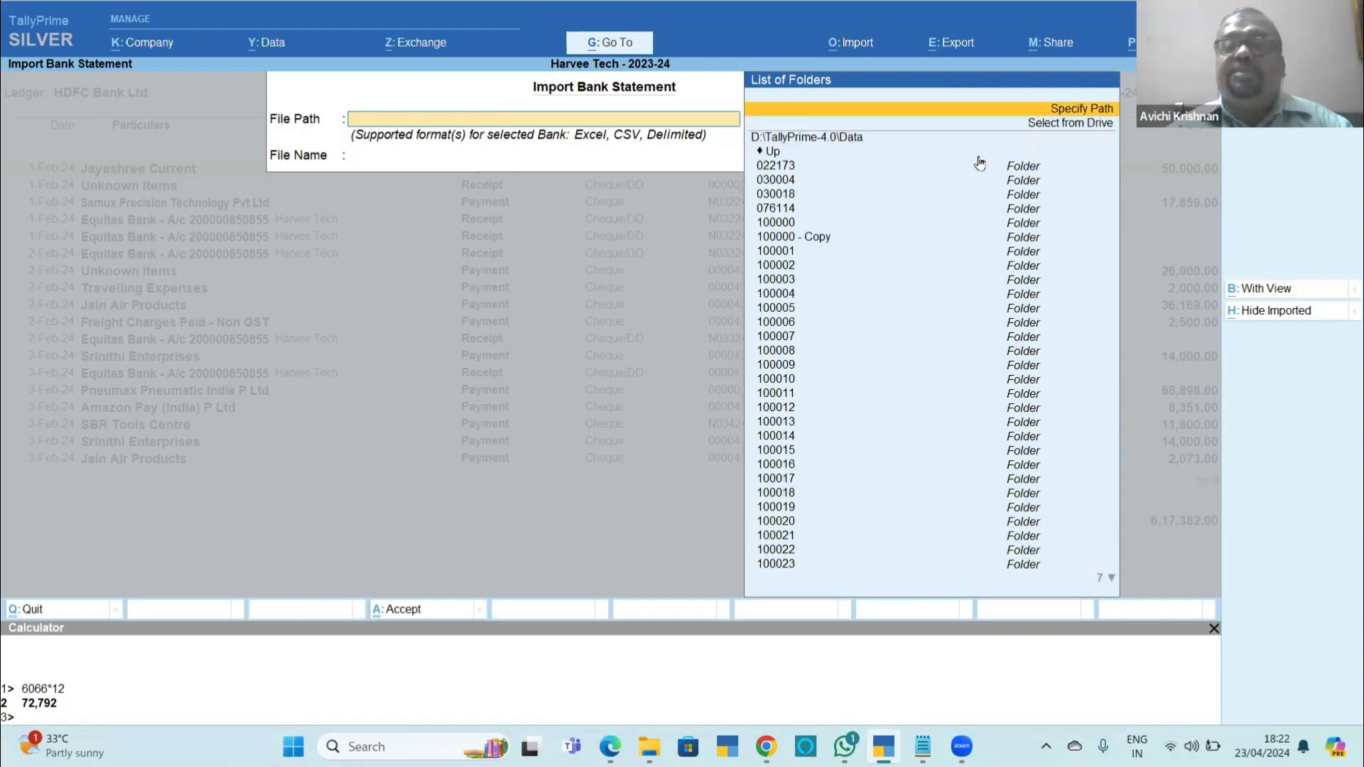
pyautogui.press('Return')
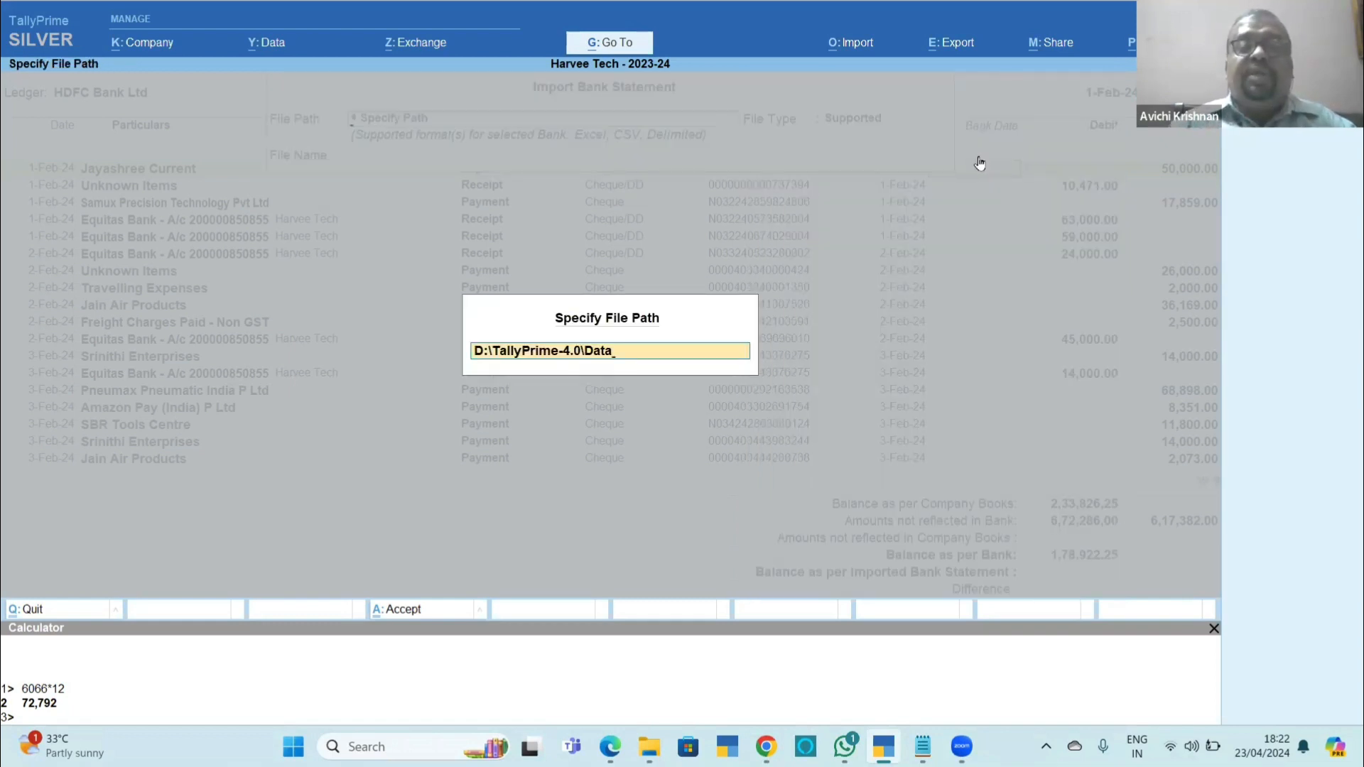
pyautogui.press('Return')
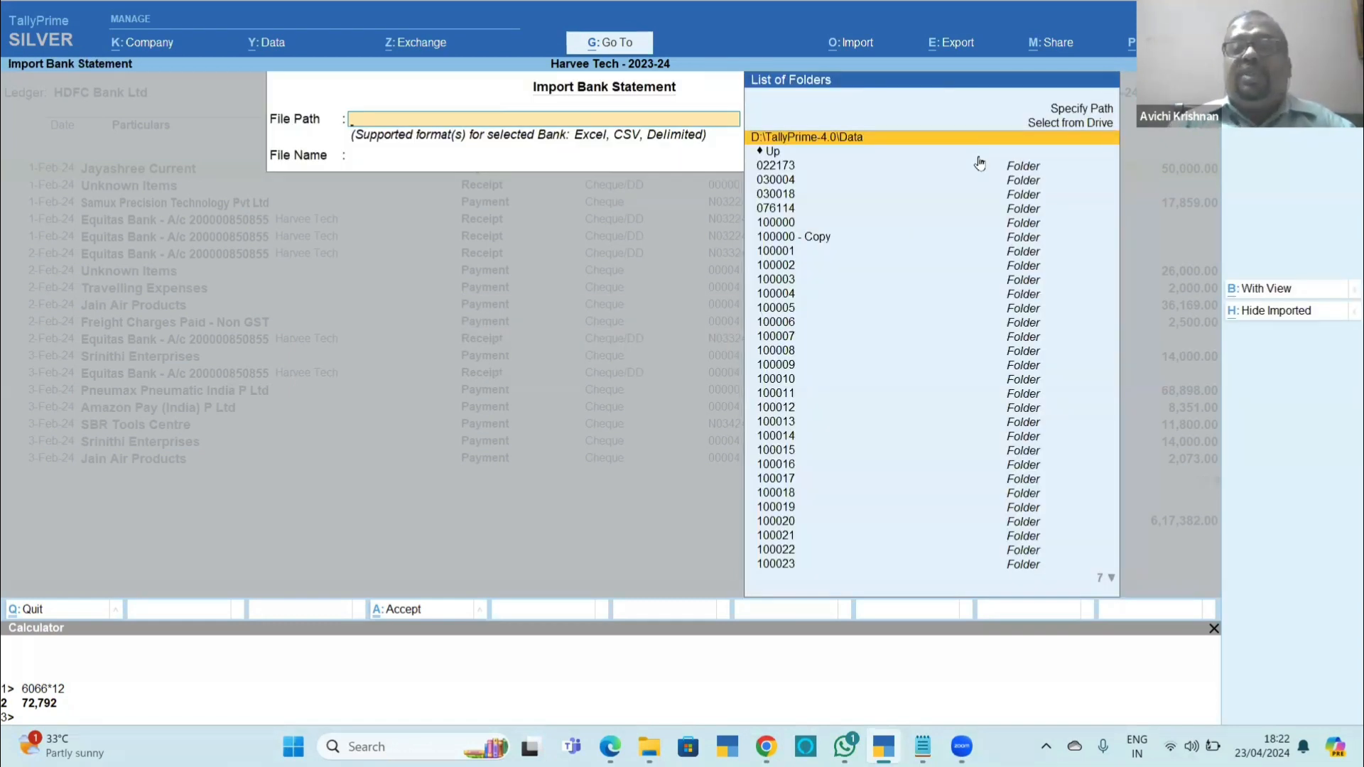
pyautogui.press('Return')
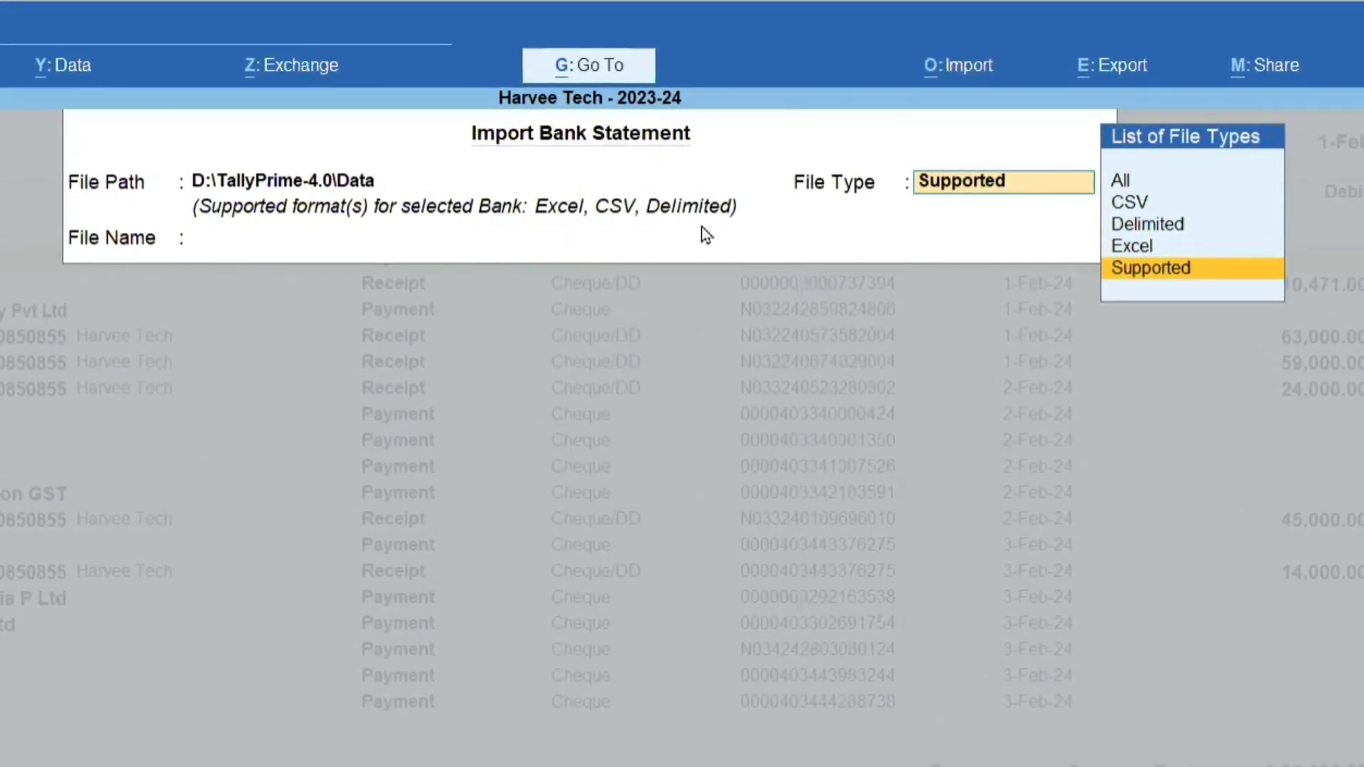
pyautogui.press('Return')
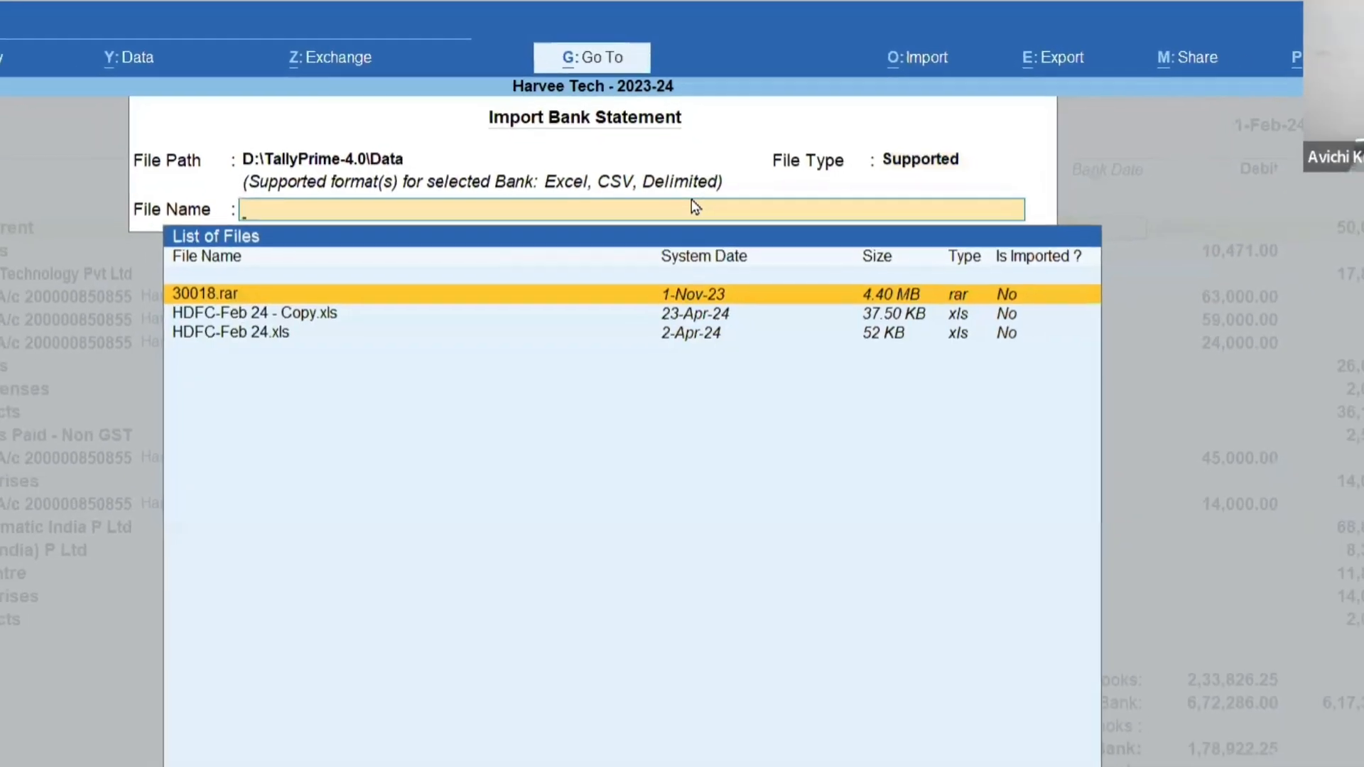
# Import the HDFC-Feb 24 - Copy.xls bank statement into the HDFC Bank Ltd reconciliation and dismiss the import summary.
pyautogui.press('Down')
pyautogui.press('Down')
pyautogui.press('Up')
pyautogui.press('Down')
pyautogui.press('Up')
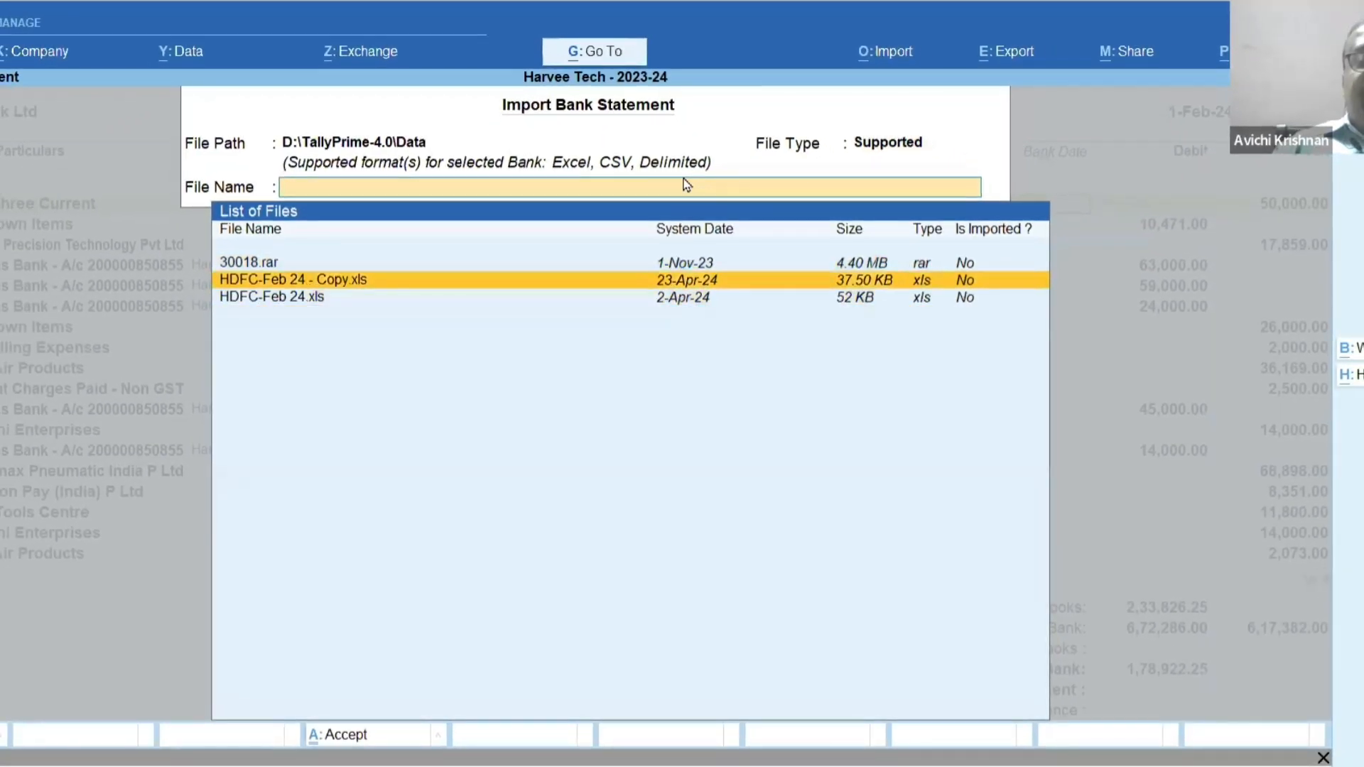
pyautogui.press('Down')
pyautogui.press('Up')
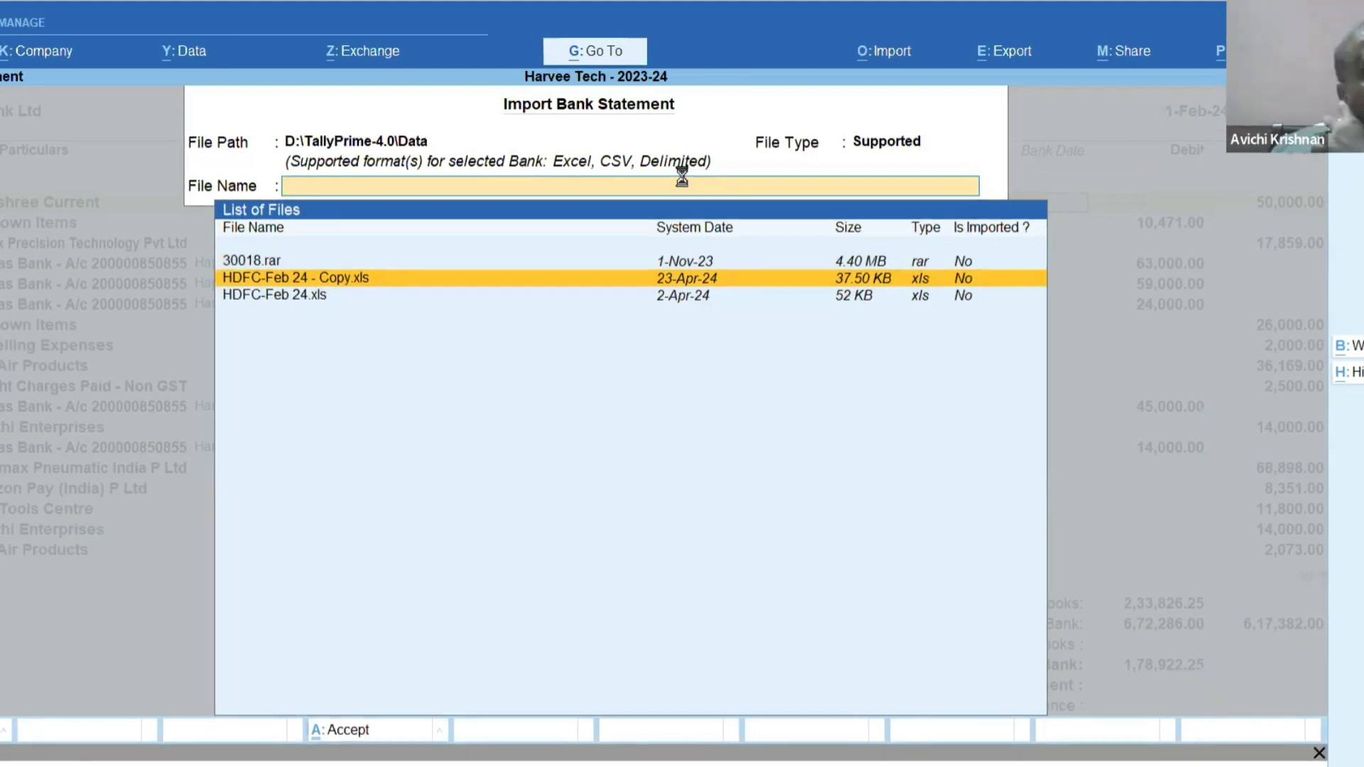
pyautogui.press('Return')
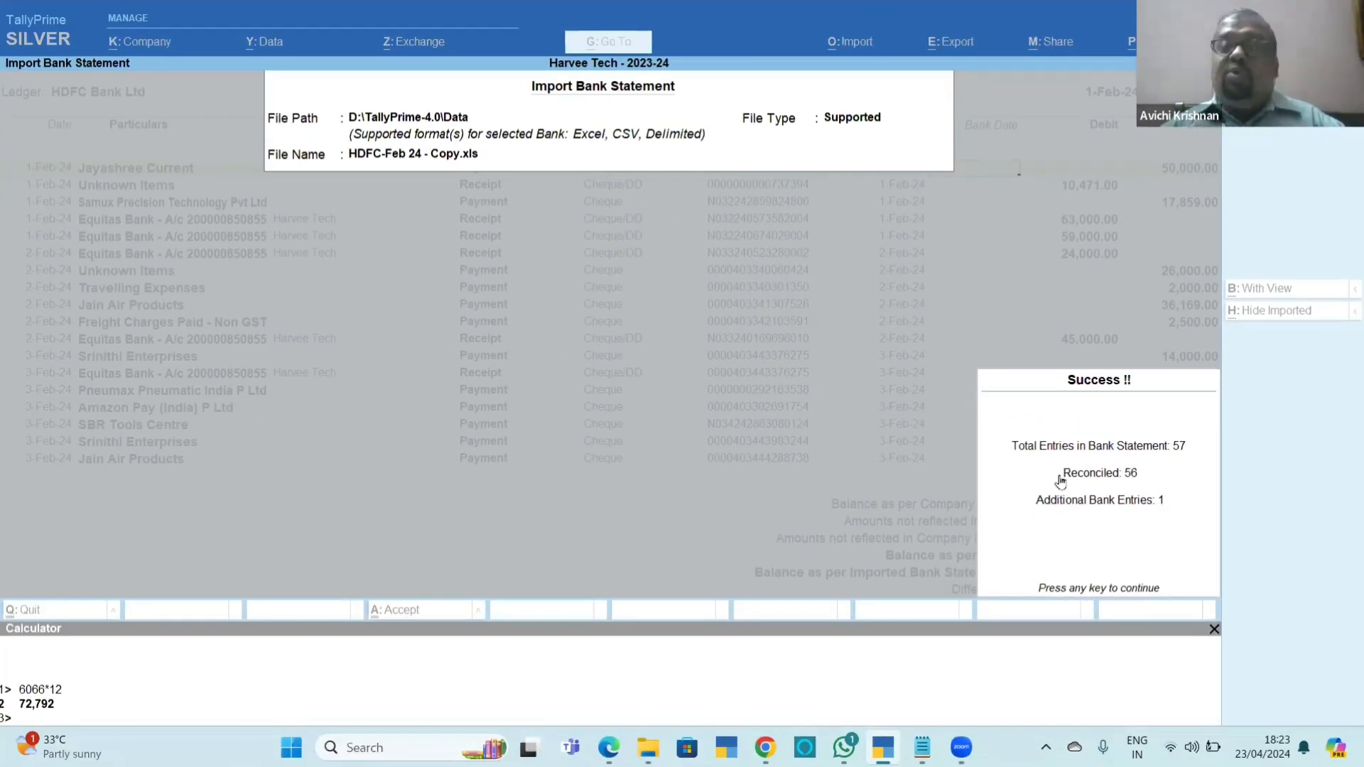
pyautogui.press('Return')
# Review the bank dates of the February entries down to the amounts not reflected in company books.
pyautogui.scroll(-7, 1061, 482)
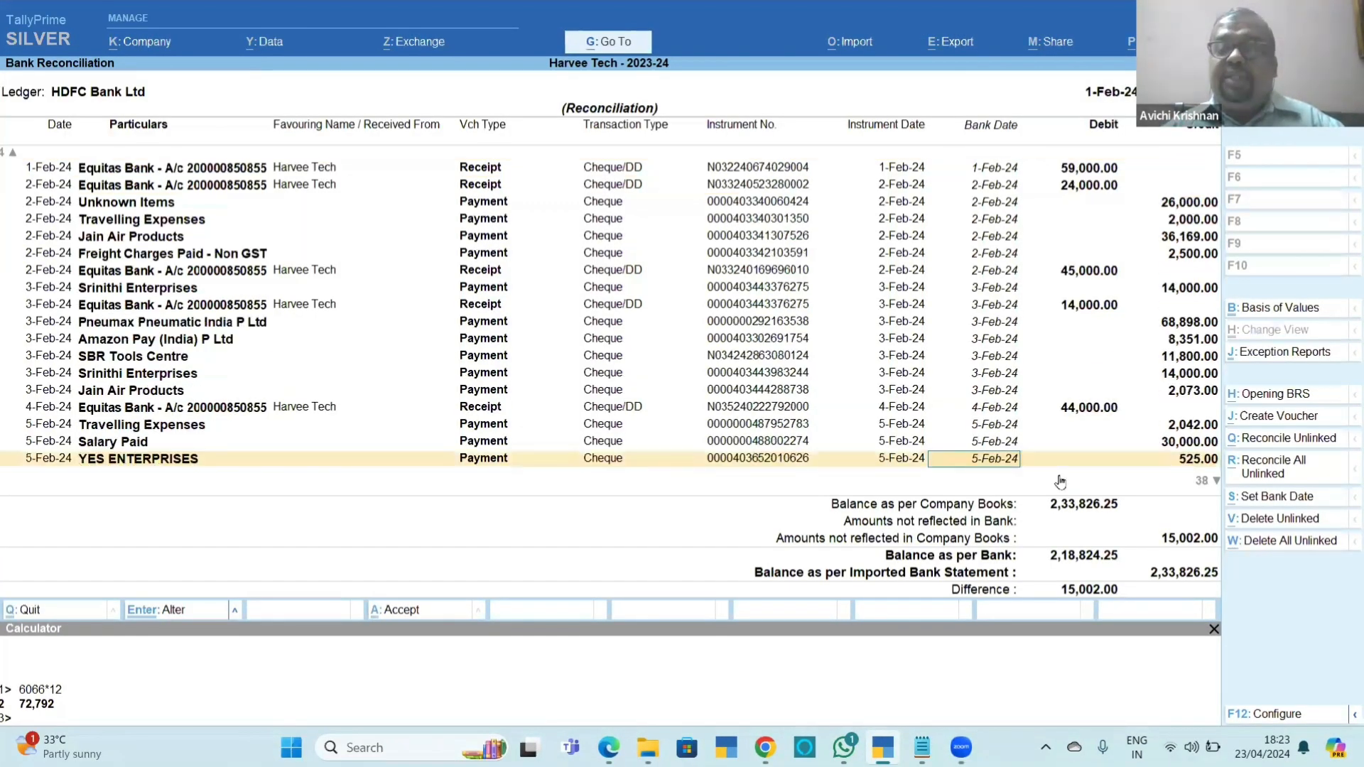
pyautogui.scroll(-7, 1061, 482)
pyautogui.scroll(-7, 1061, 483)
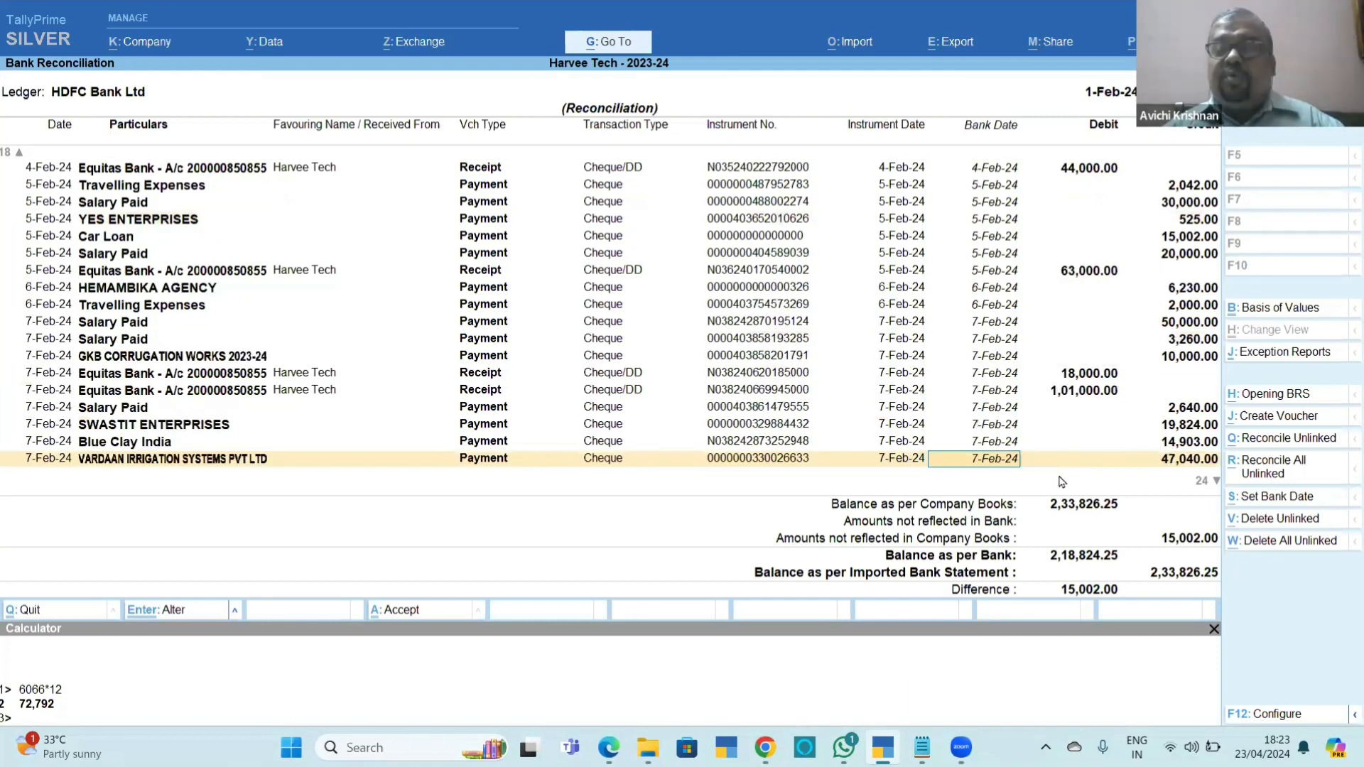
pyautogui.scroll(-20, 1061, 483)
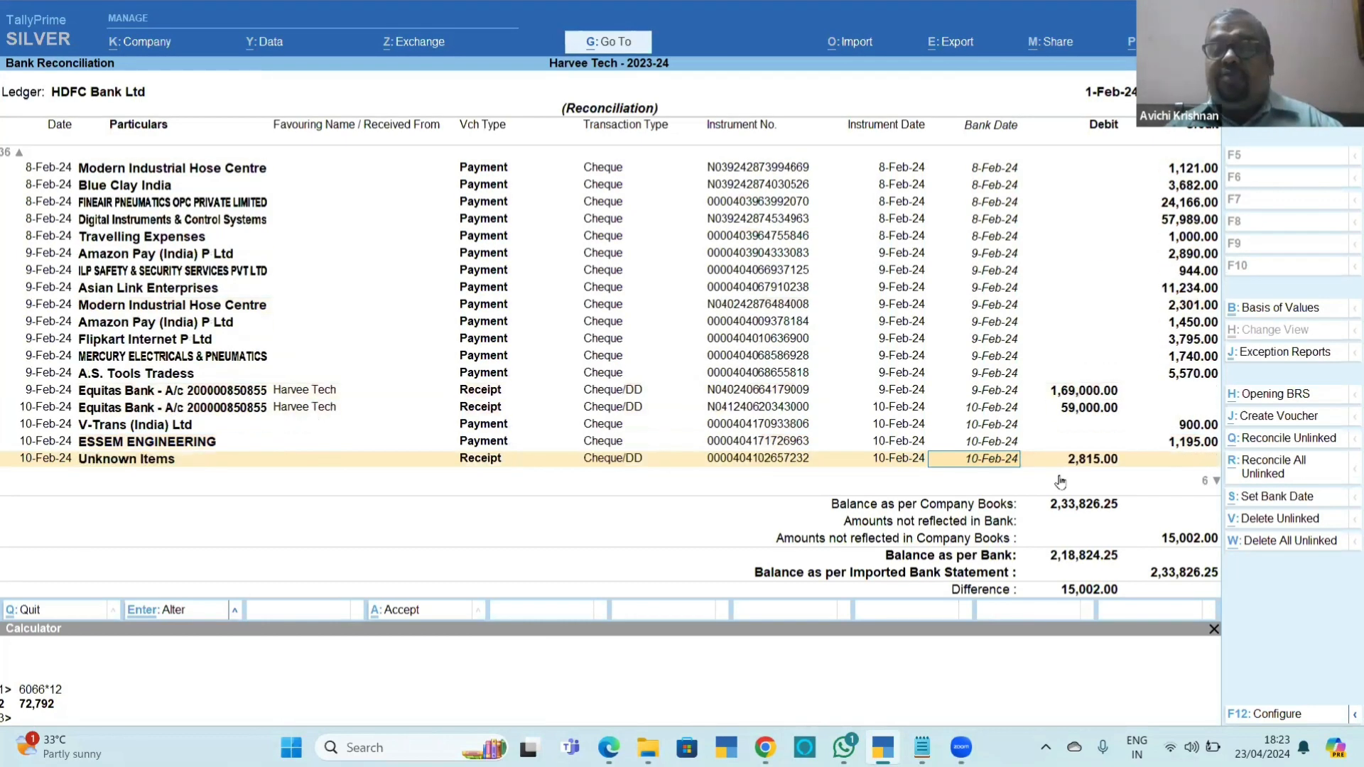
pyautogui.scroll(-5, 1060, 483)
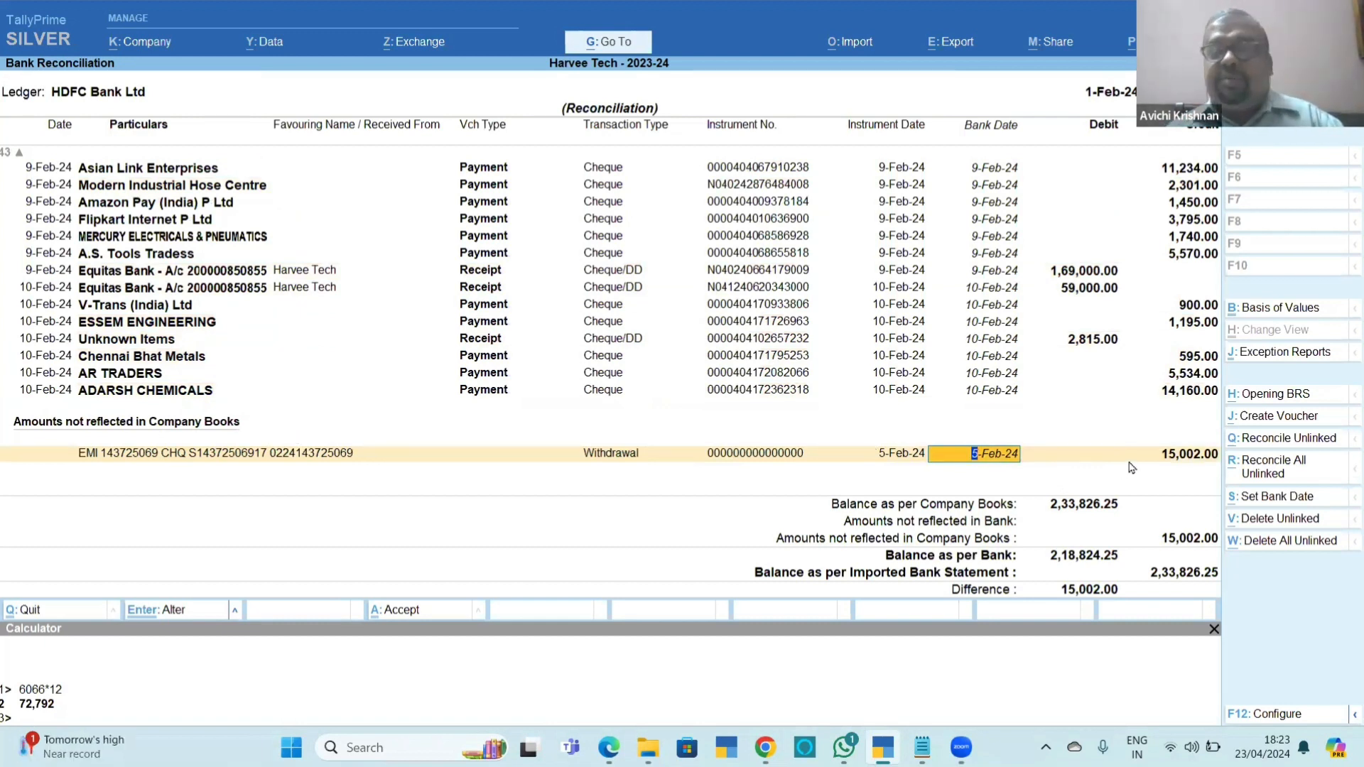
# Open the HDFC-Feb 24 - Copy workbook from File Explorer and check the last closing balance in column G.
pyautogui.hotkey('alt', 'Tab')
pyautogui.hotkey('alt', 'd')
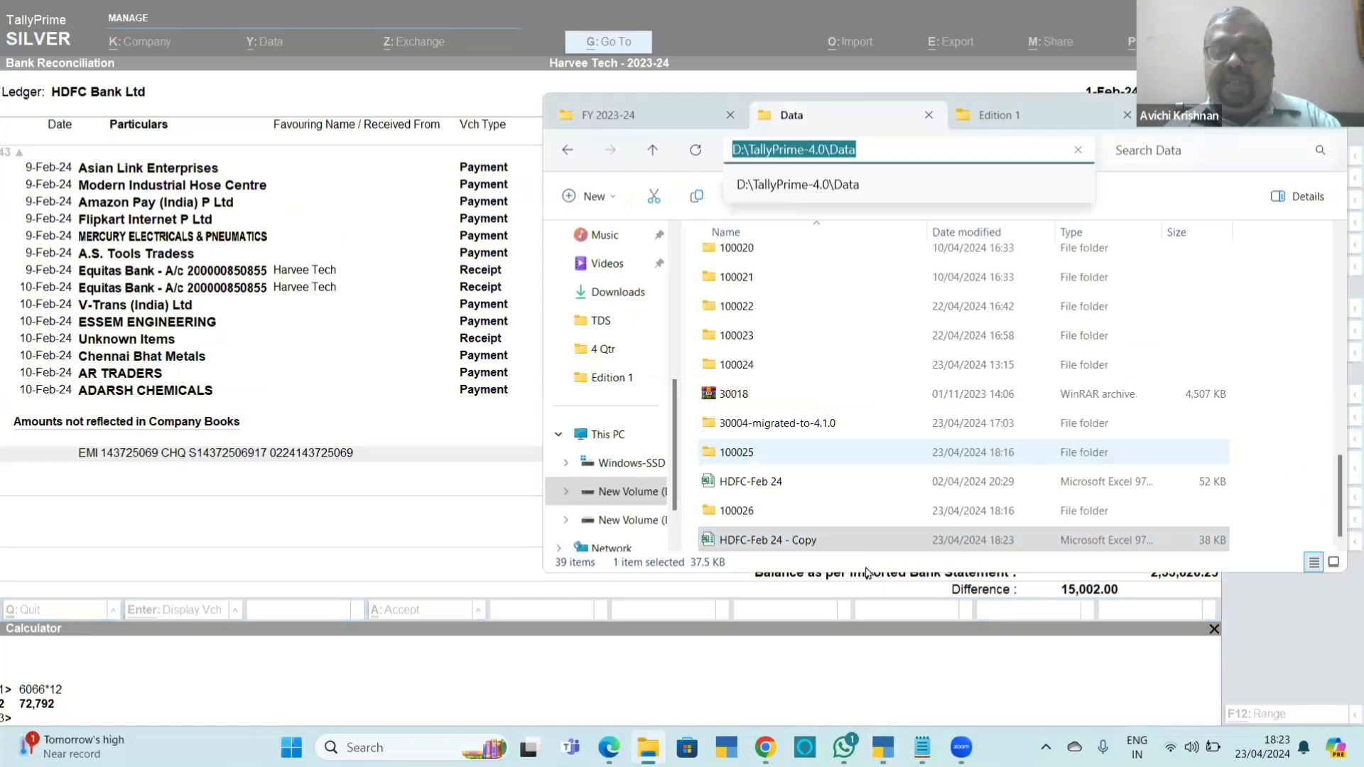
pyautogui.click(796, 540)
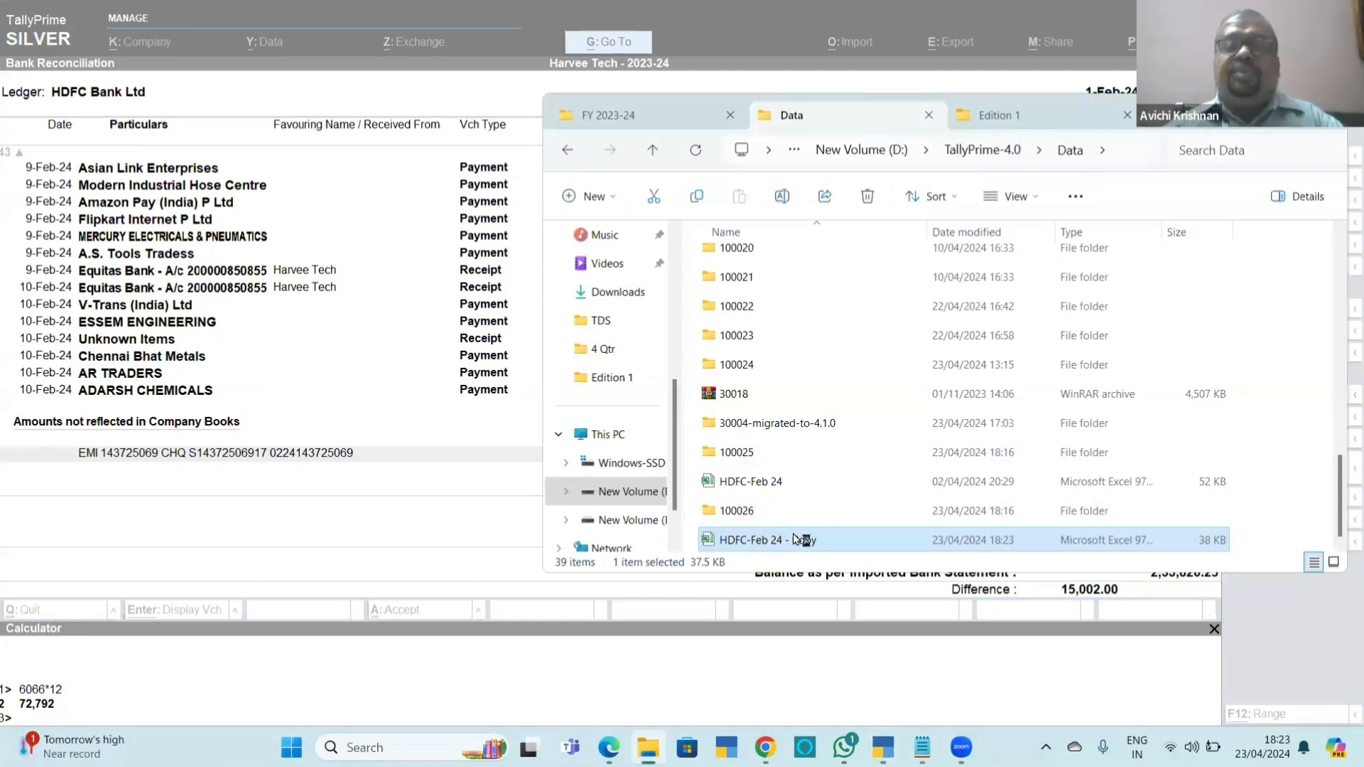
pyautogui.doubleClick(796, 540)
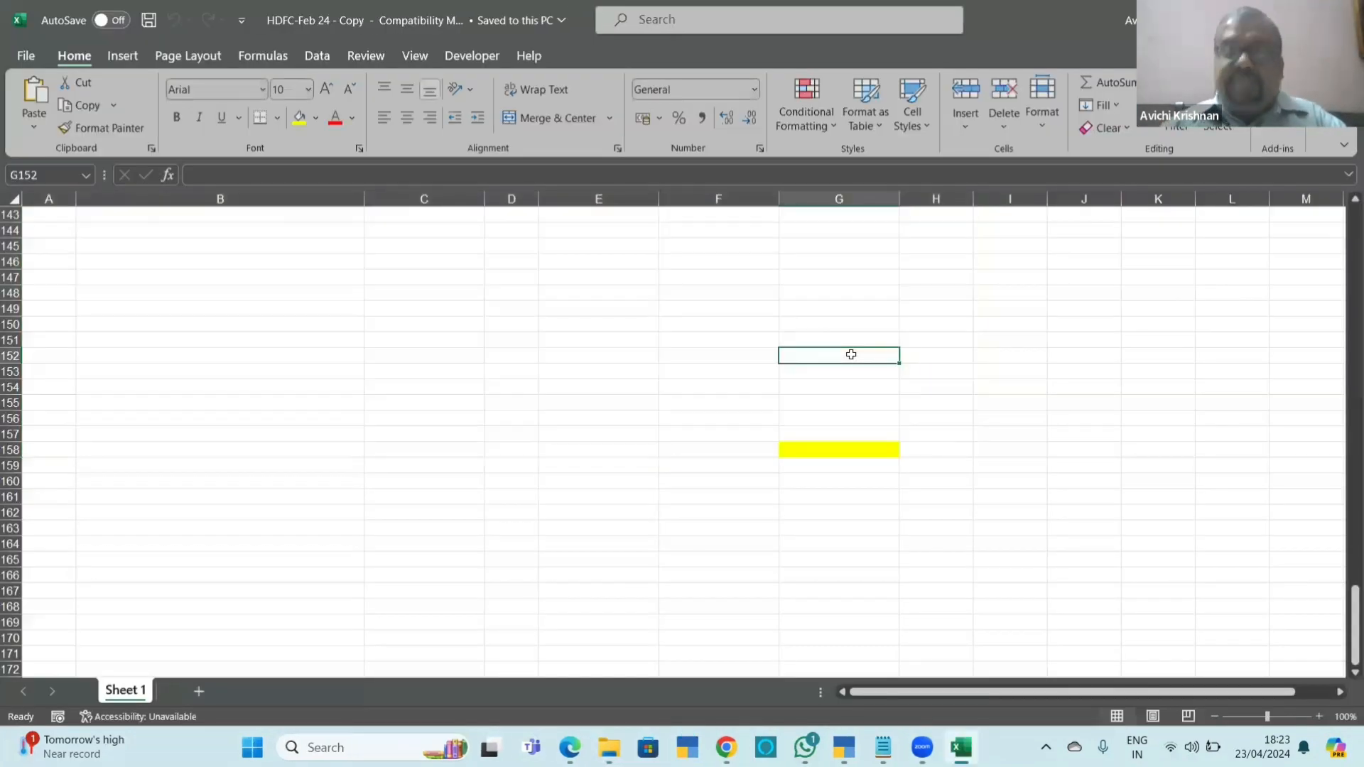
pyautogui.press('Up')
pyautogui.press('Up')
pyautogui.press('Up')
pyautogui.press('Up')
pyautogui.press('Up')
pyautogui.press('Up')
pyautogui.press('Up')
pyautogui.press('Up')
pyautogui.press('Up')
pyautogui.press('Up')
pyautogui.press('Up')
pyautogui.press('Up')
pyautogui.press('Up')
pyautogui.press('Up')
pyautogui.press('Up')
pyautogui.press('Up')
pyautogui.press('Up')
pyautogui.press('Up')
pyautogui.press('Up')
pyautogui.press('Up')
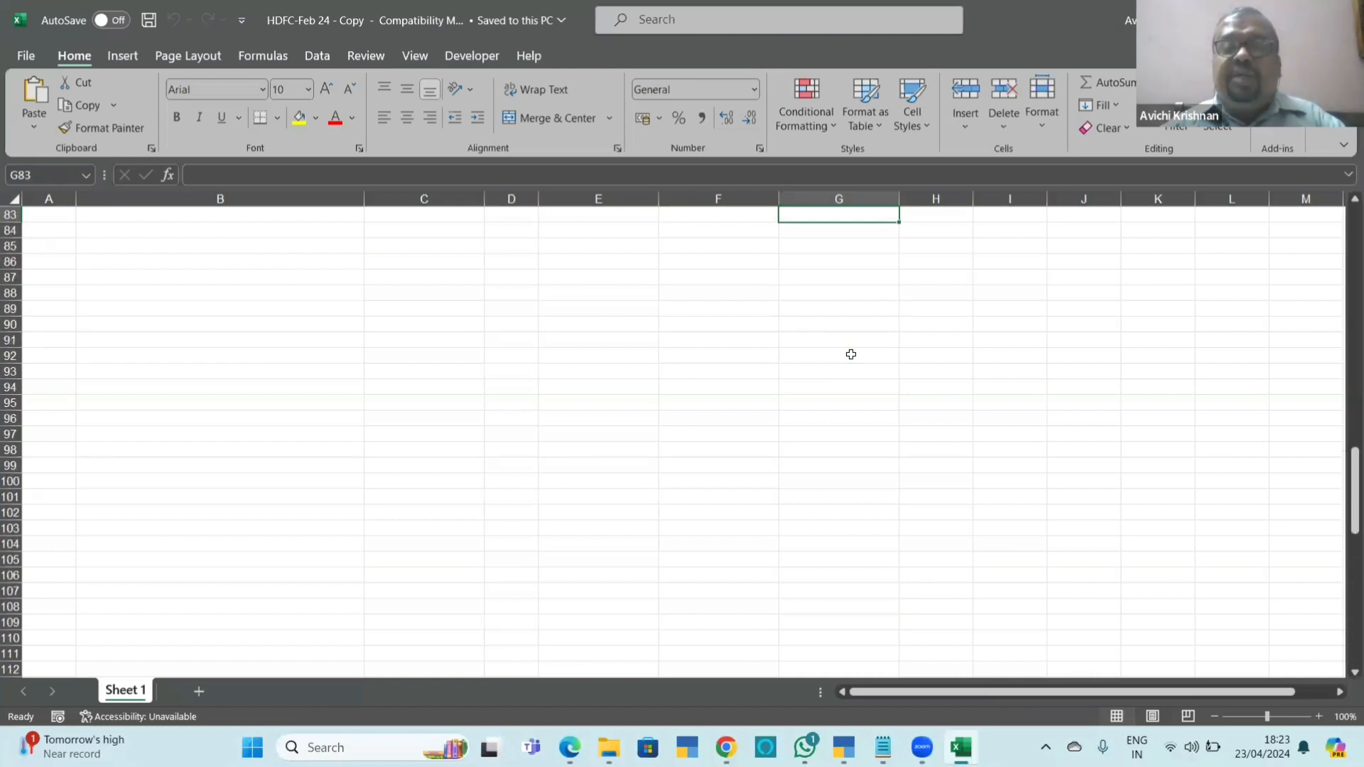
pyautogui.press('Up')
pyautogui.press('Up')
pyautogui.press('Up')
pyautogui.press('Up')
pyautogui.press('Up')
pyautogui.press('Up')
pyautogui.press('Up')
pyautogui.press('Up')
pyautogui.press('Up')
pyautogui.press('Up')
pyautogui.press('Up')
pyautogui.press('Up')
pyautogui.press('Up')
pyautogui.press('Up')
pyautogui.press('Up')
pyautogui.press('Down')
pyautogui.press('Down')
pyautogui.press('Down')
pyautogui.press('Down')
pyautogui.press('Down')
pyautogui.press('Down')
pyautogui.press('Down')
pyautogui.press('Down')
pyautogui.press('Down')
pyautogui.press('Down')
pyautogui.press('Down')
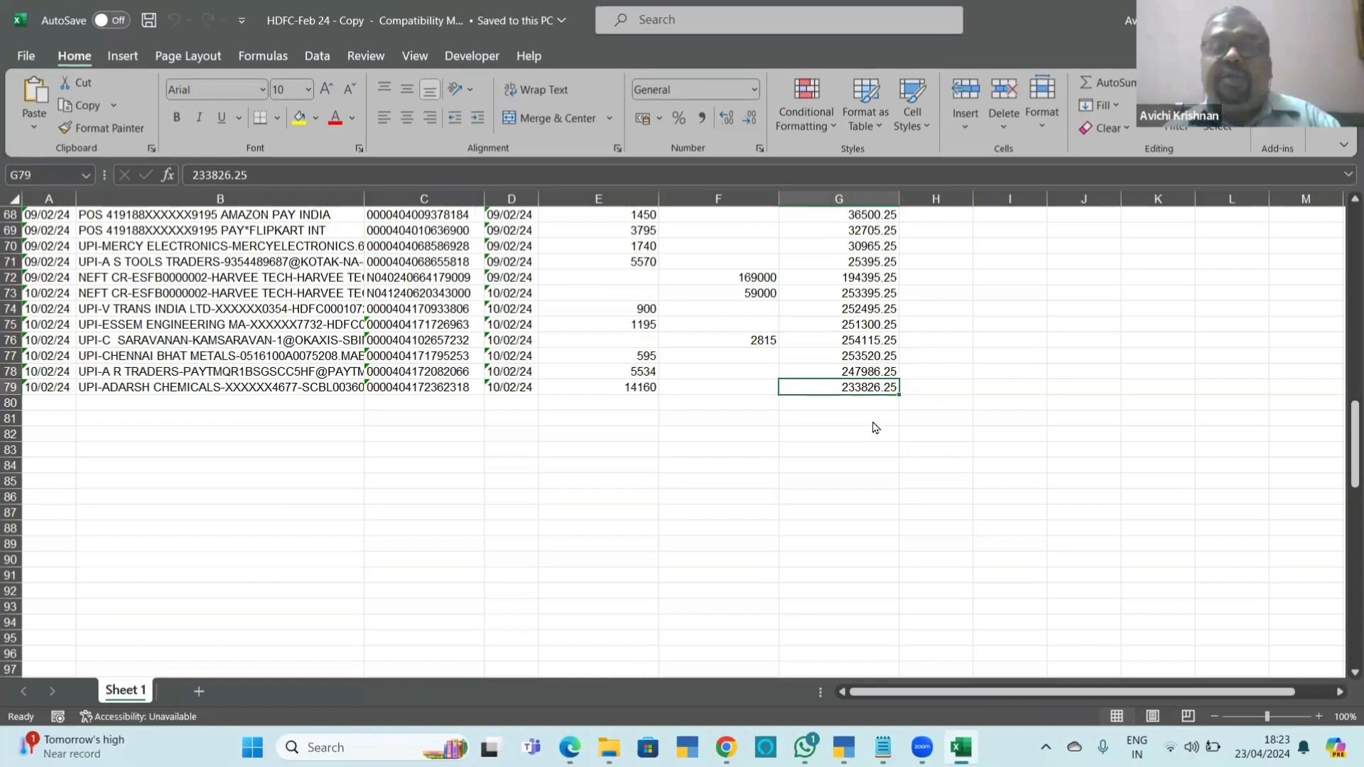
# Switch back to TallyPrime and leave the Bank Reconciliation for HDFC Bank Ltd's February ledger vouchers.
pyautogui.hotkey('alt', 'Tab')
pyautogui.hotkey('alt', 'Tab')
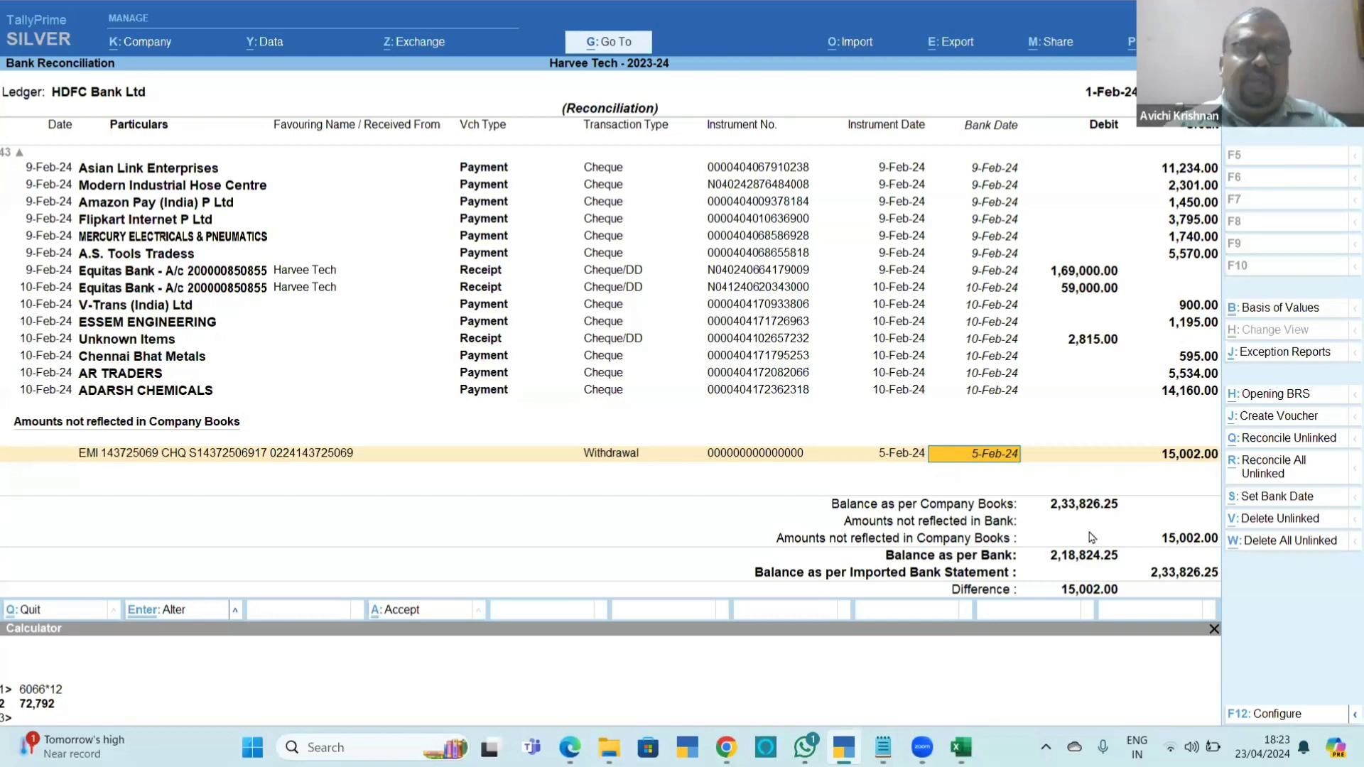
pyautogui.press('Escape')
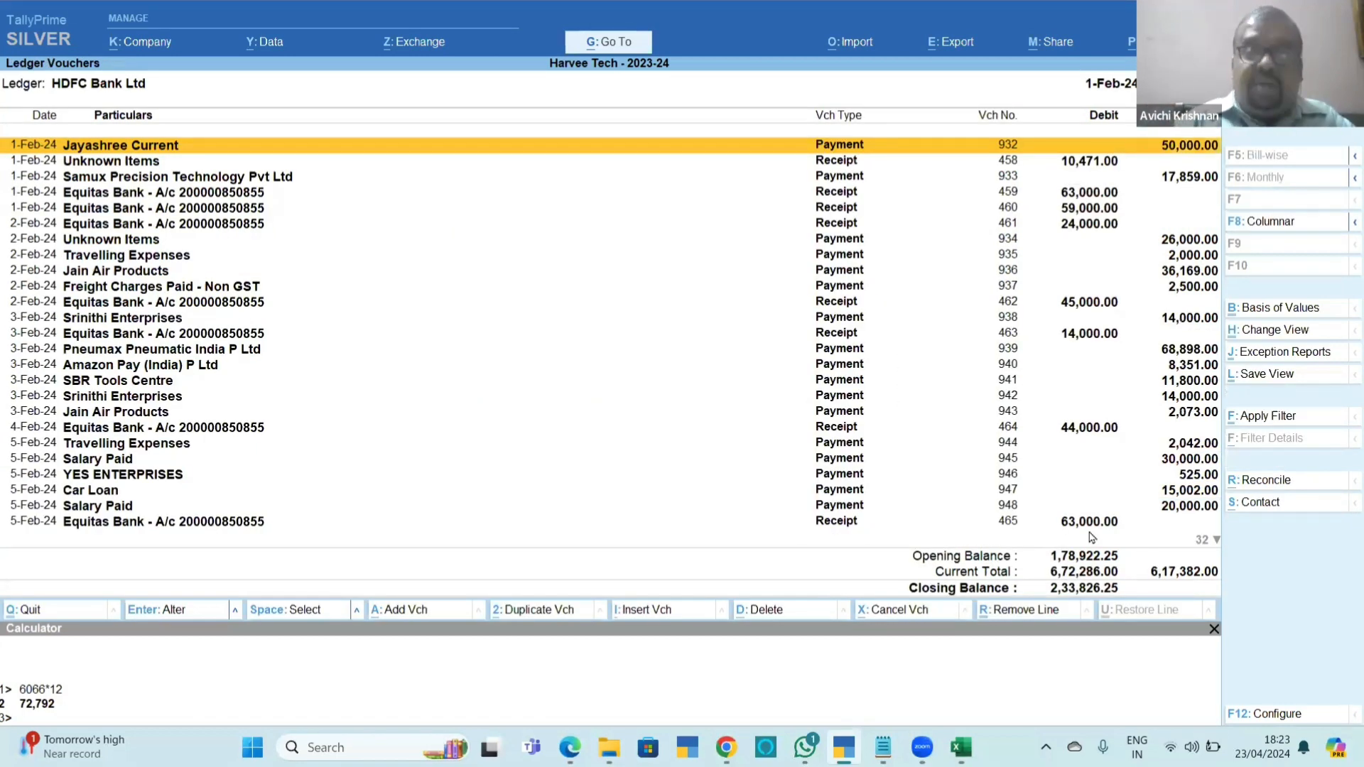
# Reopen HDFC Bank Ltd's bank reconciliation and try to import HDFC-Feb 24 - Copy.xls from D:\TallyPrime-4.0\Data.
pyautogui.hotkey('ctrl', 'r')
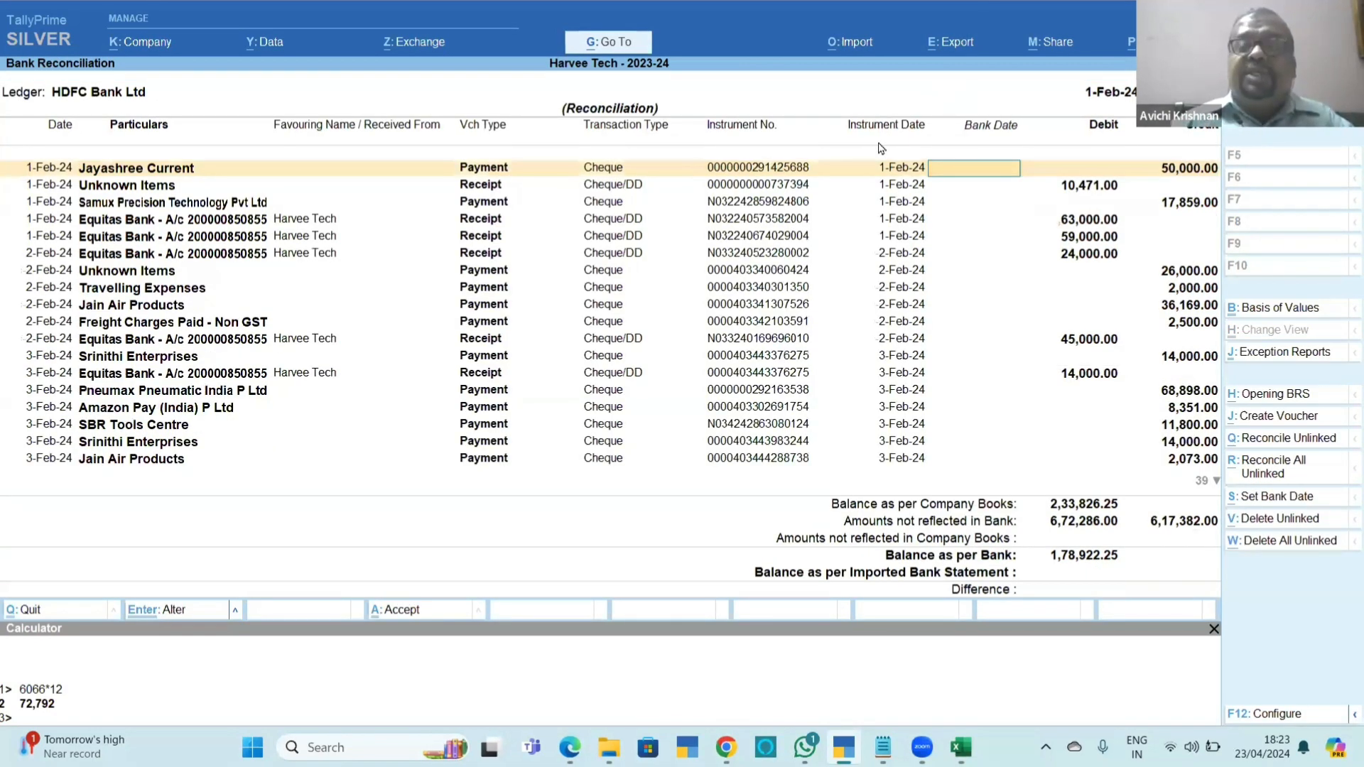
pyautogui.hotkey('alt', 'o')
pyautogui.press('a')
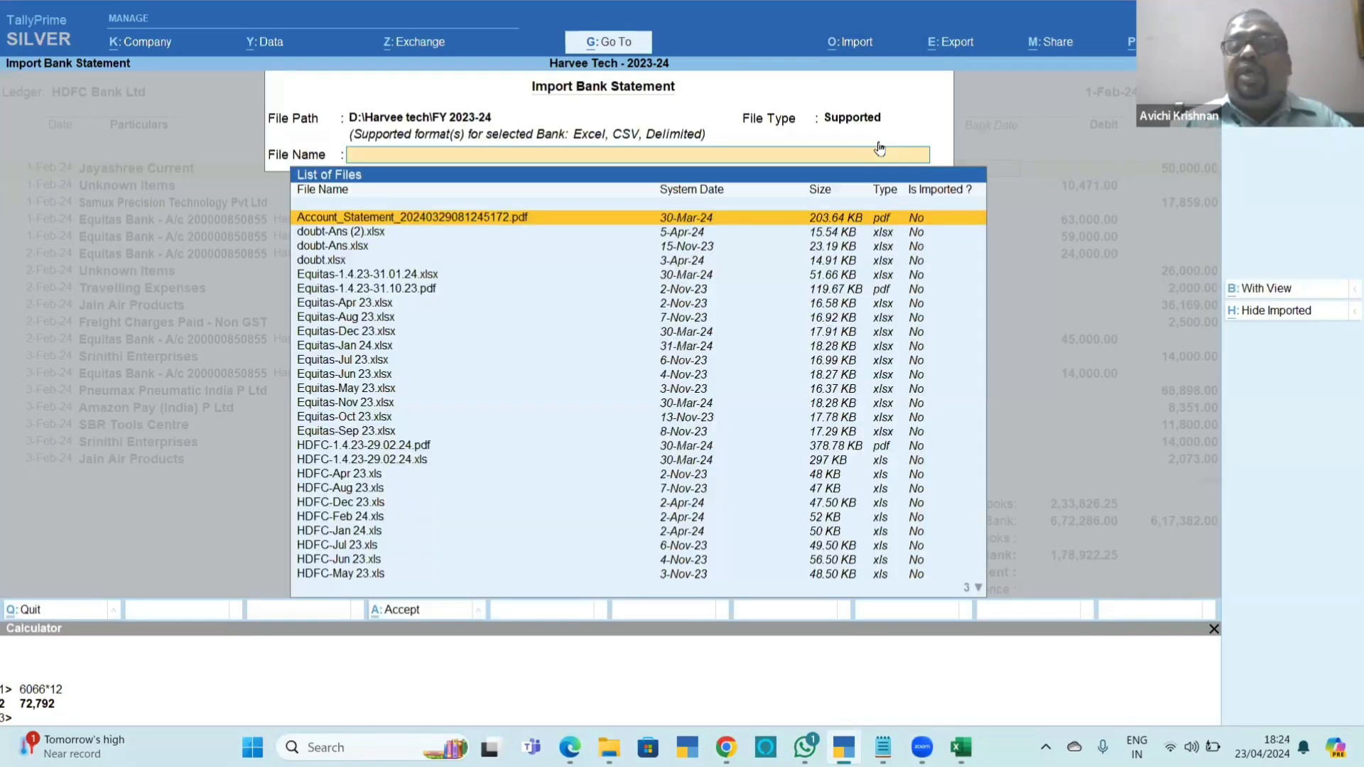
pyautogui.press('BackSpace')
pyautogui.press('Return')
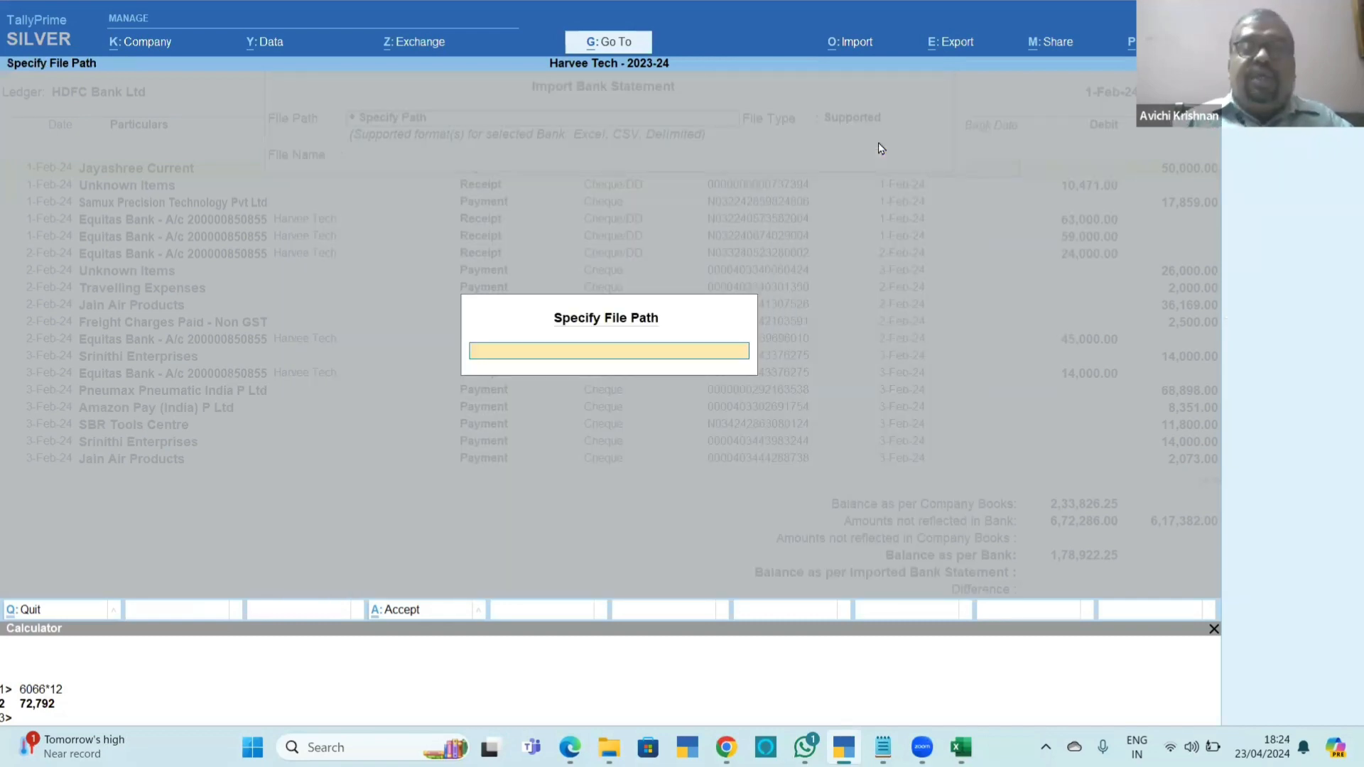
pyautogui.press('Return')
pyautogui.press('Return')
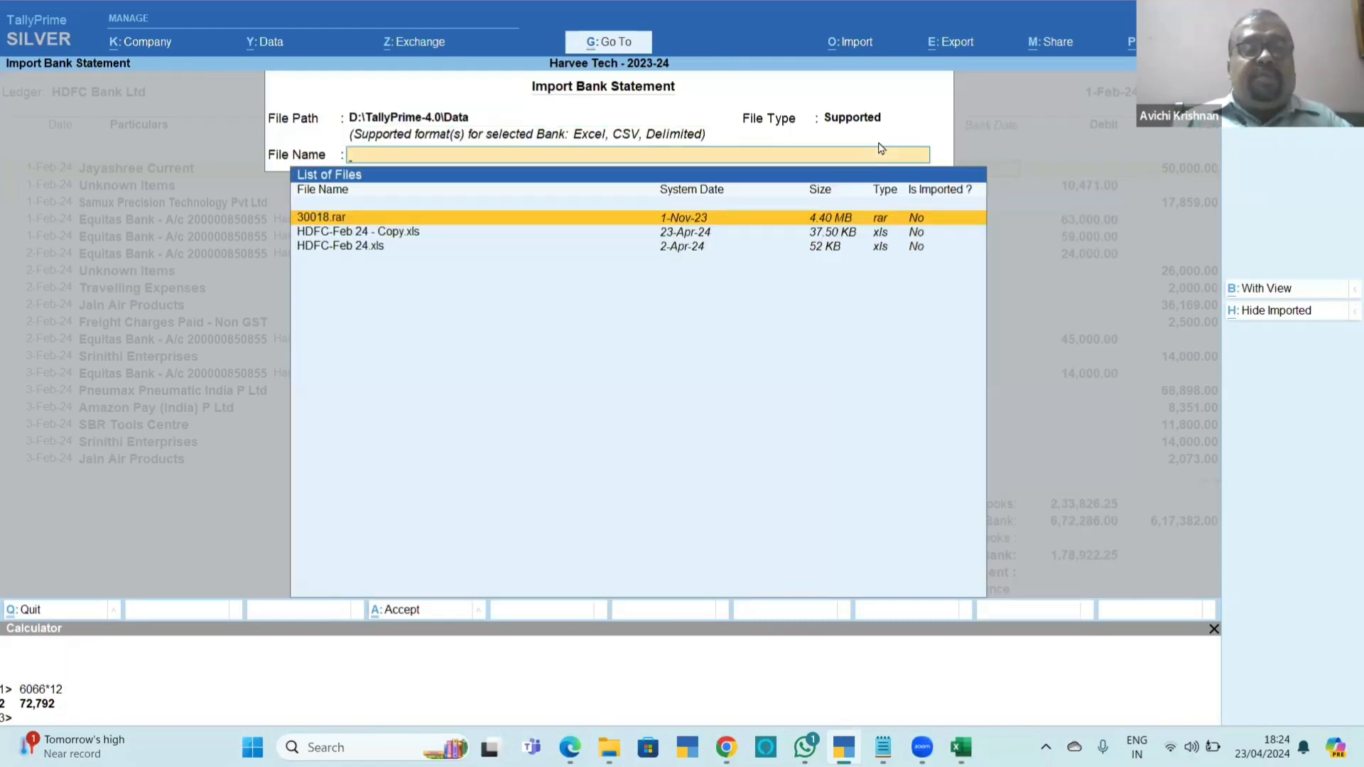
pyautogui.press('Down')
pyautogui.press('Return')
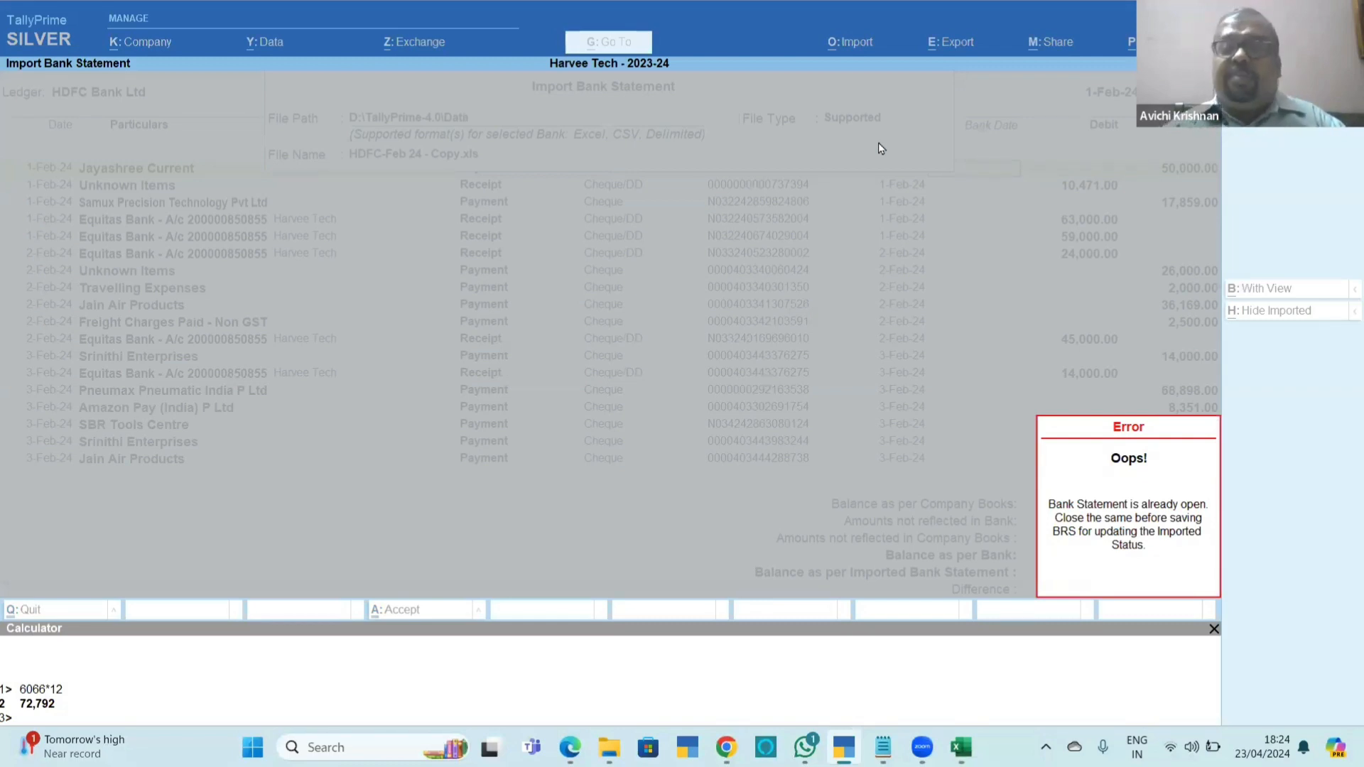
# Switch to the open HDFC-Feb 24 - Copy workbook in Excel and close it.
pyautogui.hotkey('alt', 'Tab')
pyautogui.hotkey('alt', 'Tab')
pyautogui.hotkey('alt', 'Tab')
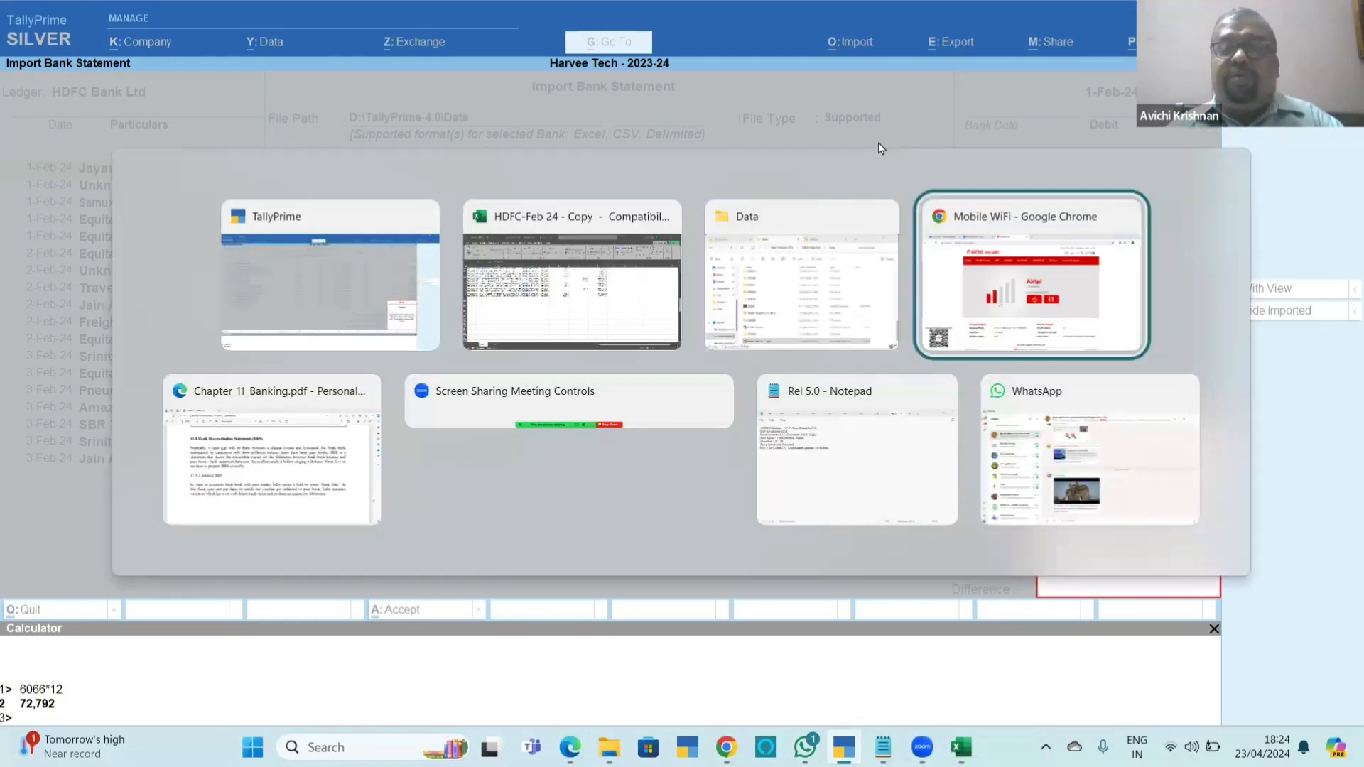
pyautogui.hotkey('alt', 'Tab')
pyautogui.hotkey('alt', 'Tab')
pyautogui.hotkey('alt', 'Up')
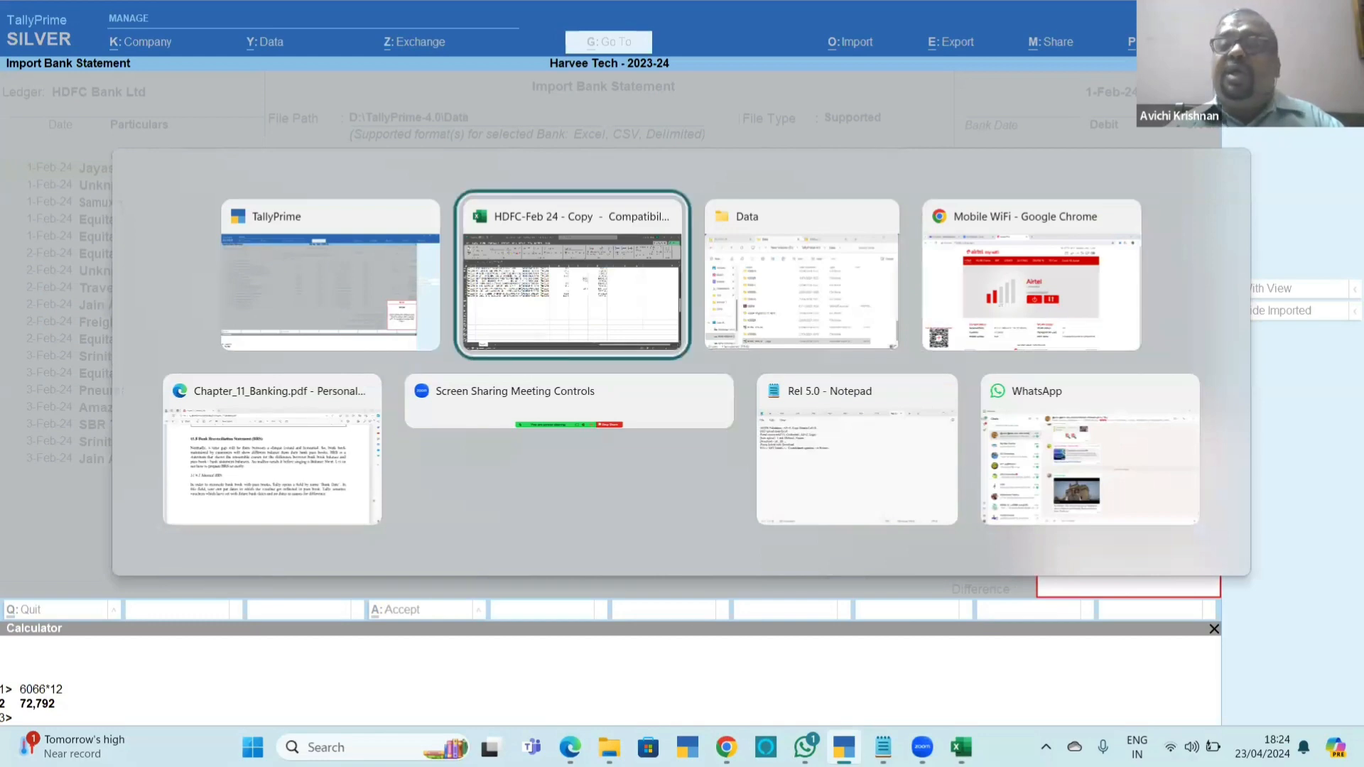
pyautogui.hotkey('alt', 'F4')
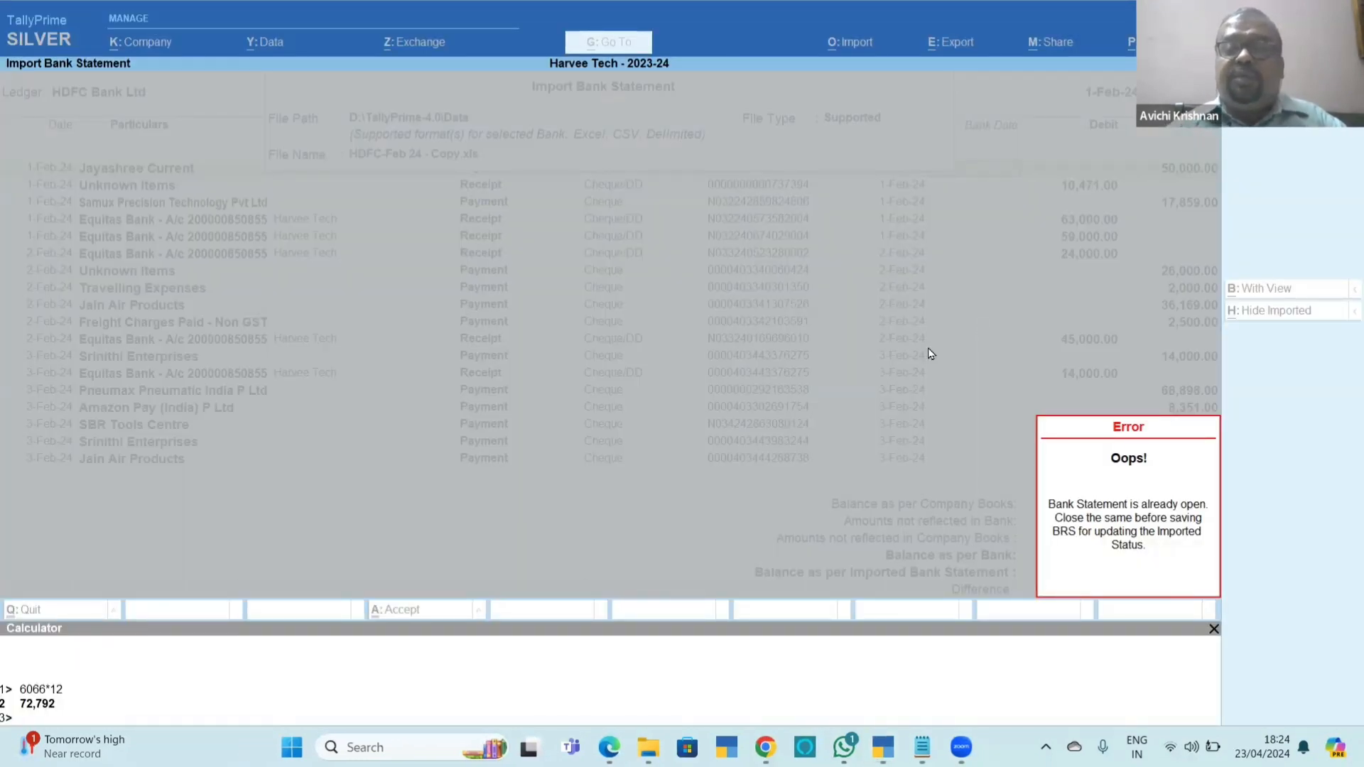
# Resume the statement import, check the entries not reflected in company books, and leave the reconciliation without saving.
pyautogui.press('Return')
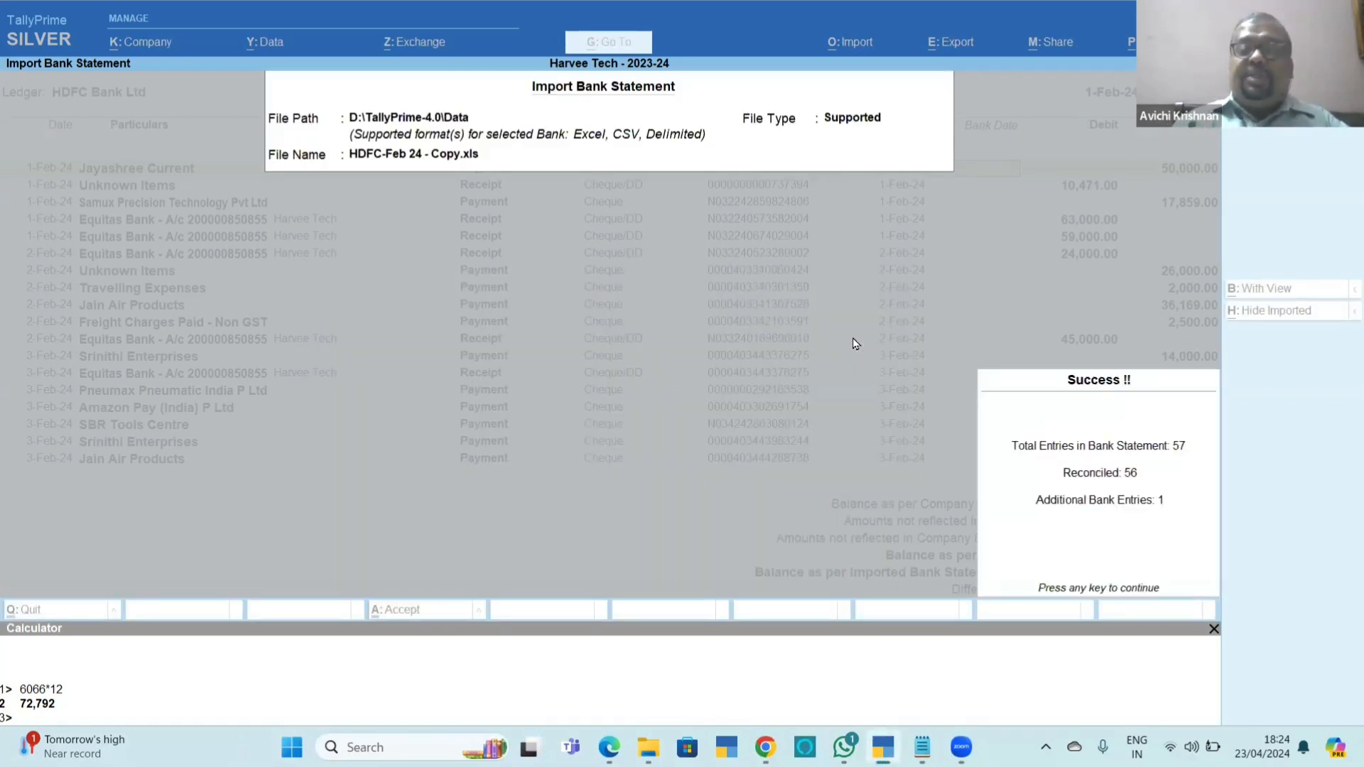
pyautogui.press('Return')
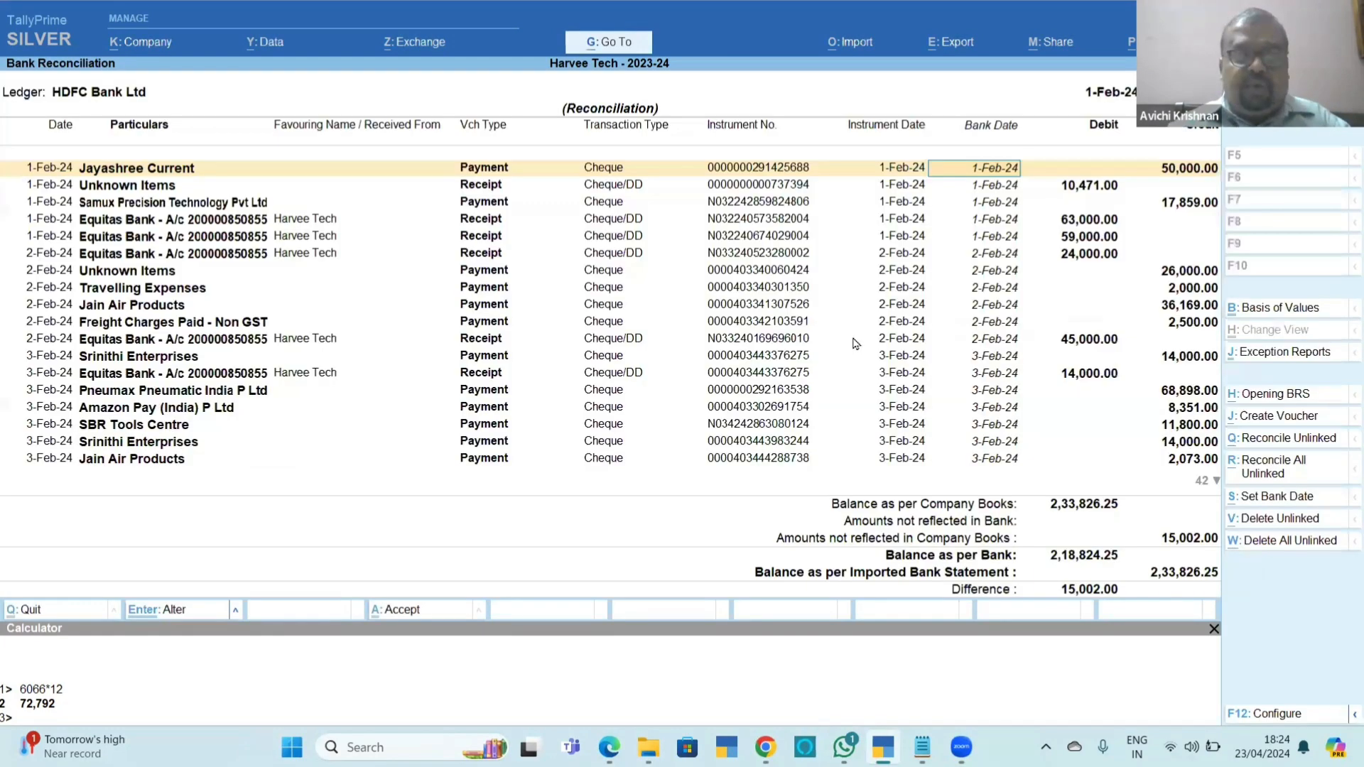
pyautogui.press('End')
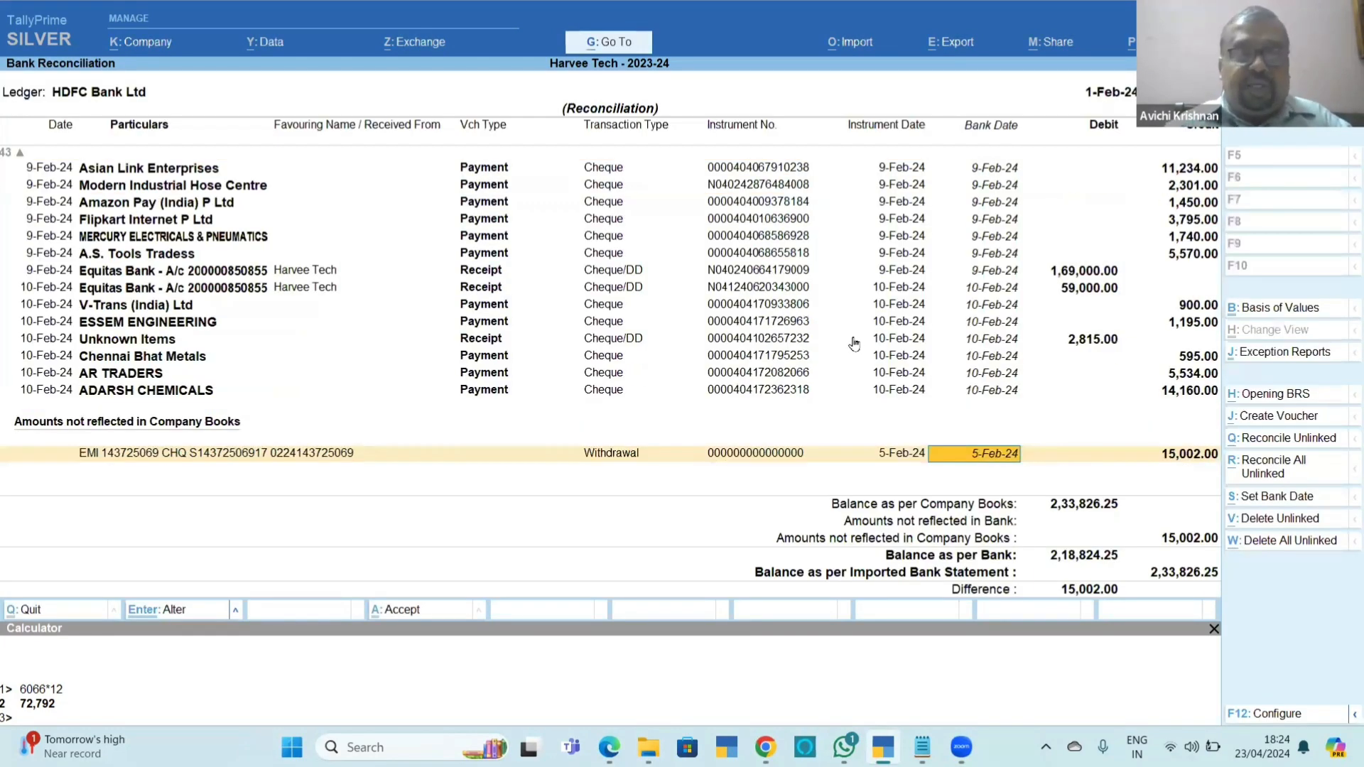
pyautogui.press('Escape')
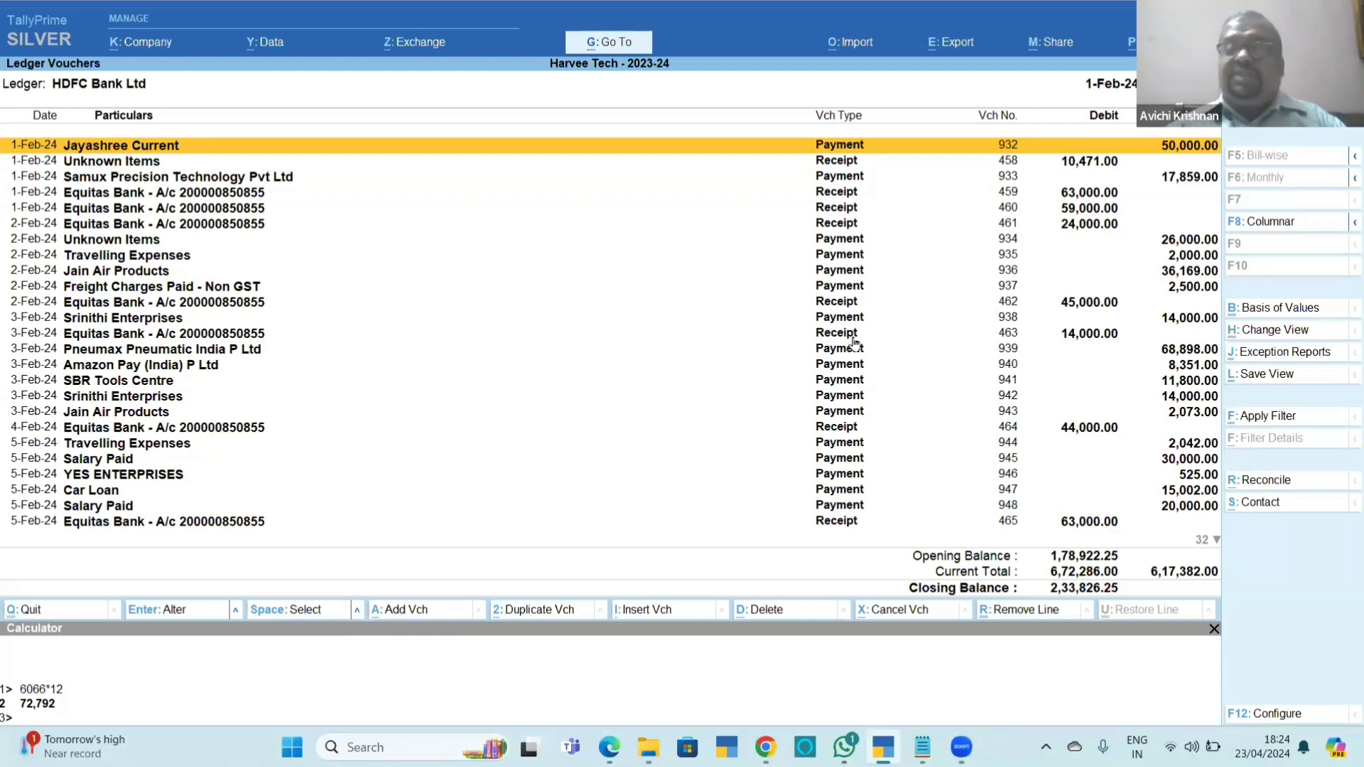
pyautogui.press('alt')
pyautogui.hotkey('alt', 'Tab')
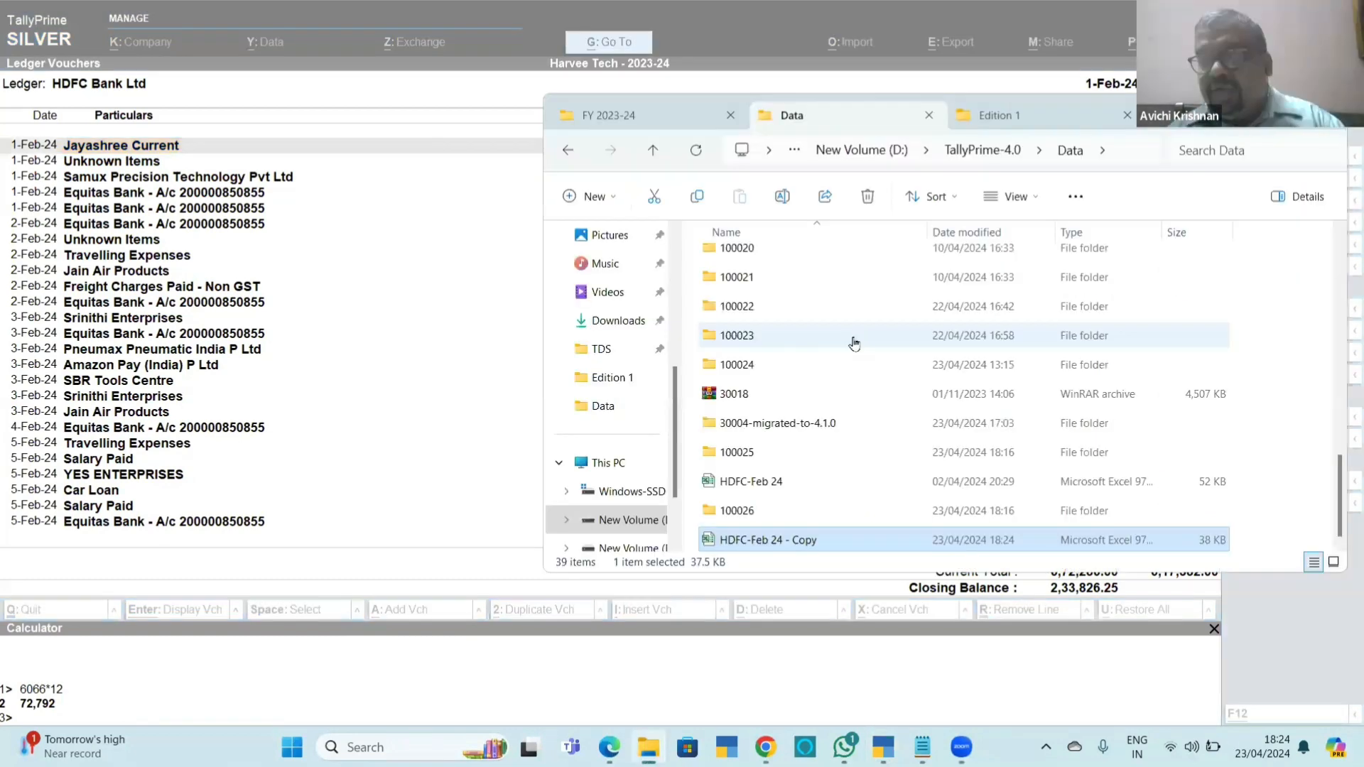
pyautogui.hotkey('alt', 'Tab')
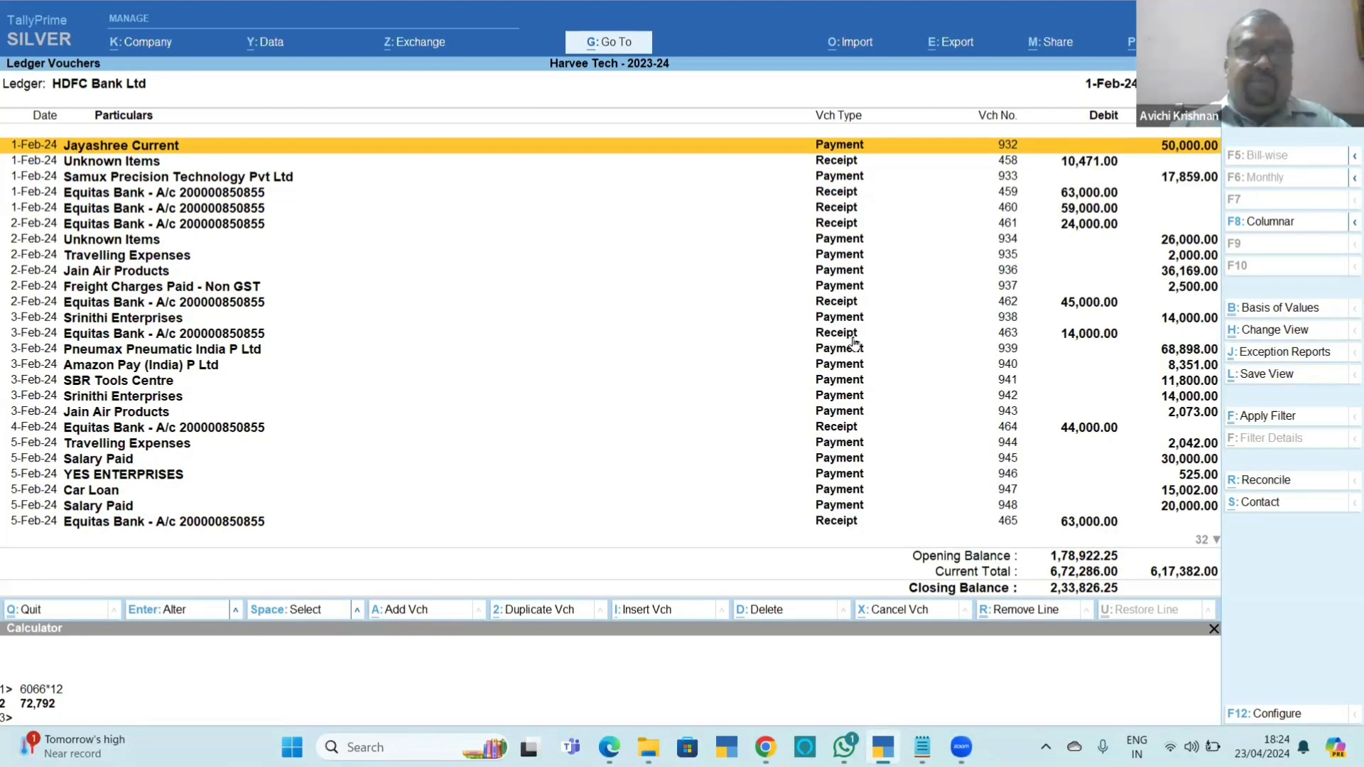
# Select all of HDFC Bank Ltd's February ledger vouchers and delete them.
pyautogui.hotkey('ctrl', 'space')
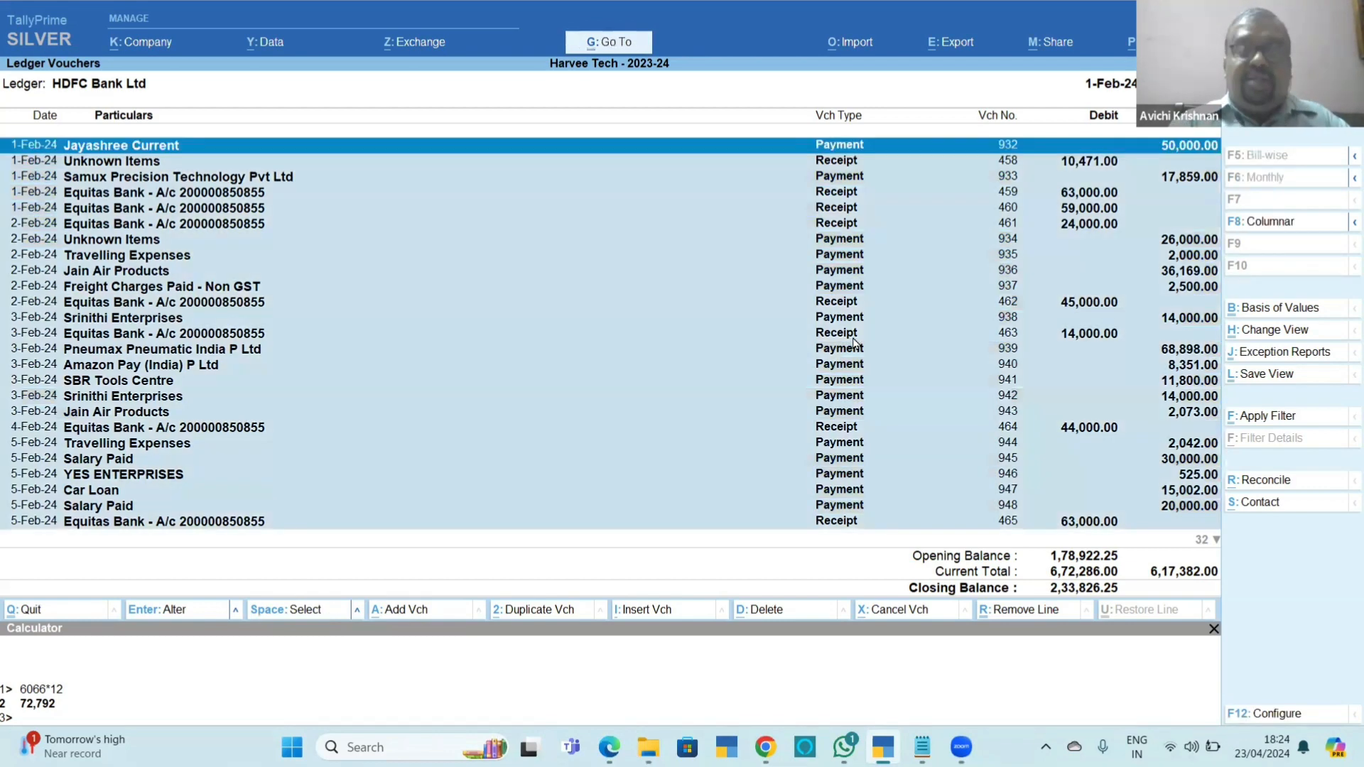
pyautogui.hotkey('alt', 'r')
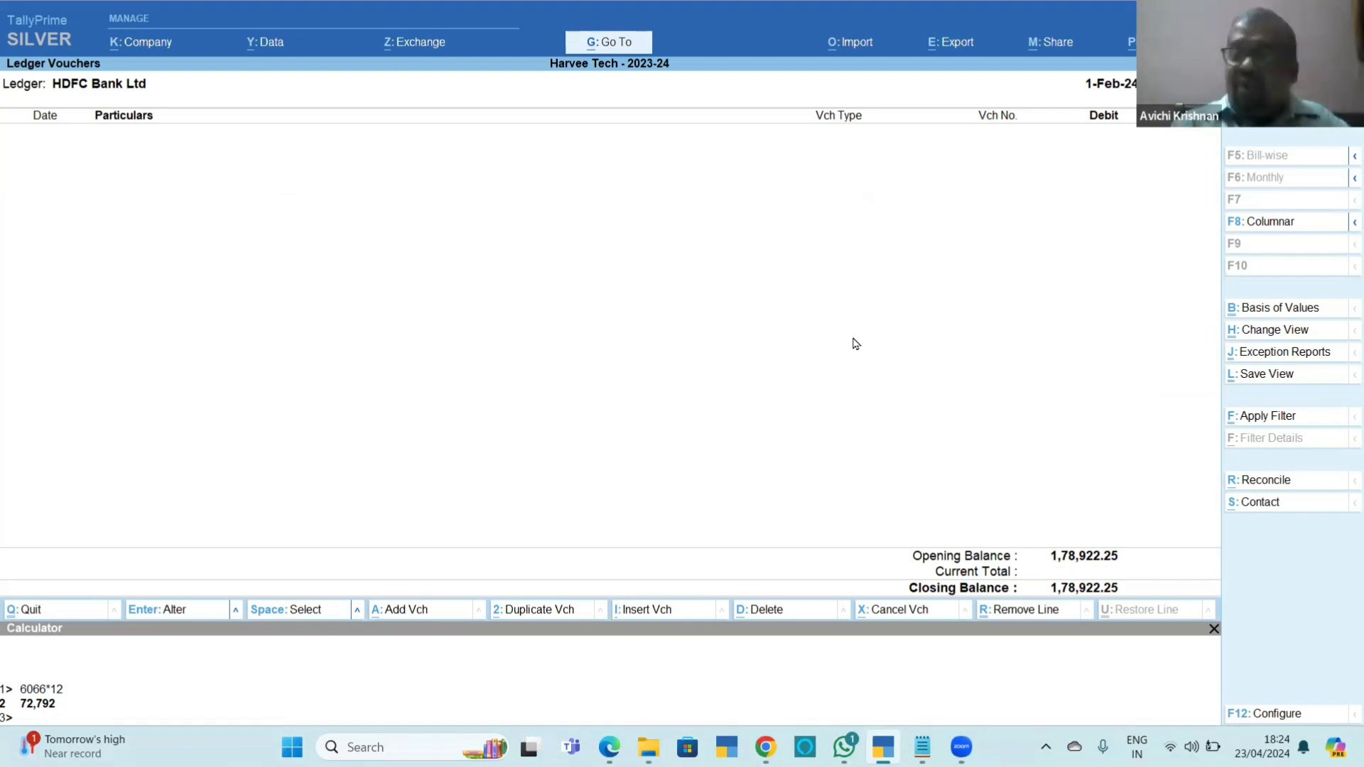
# Import HDFC-Feb 24 - Copy.xls from D:\TallyPrime-4.0\Data into HDFC Bank Ltd's emptied bank reconciliation and dismiss the import summary.
pyautogui.hotkey('ctrl', 'r')
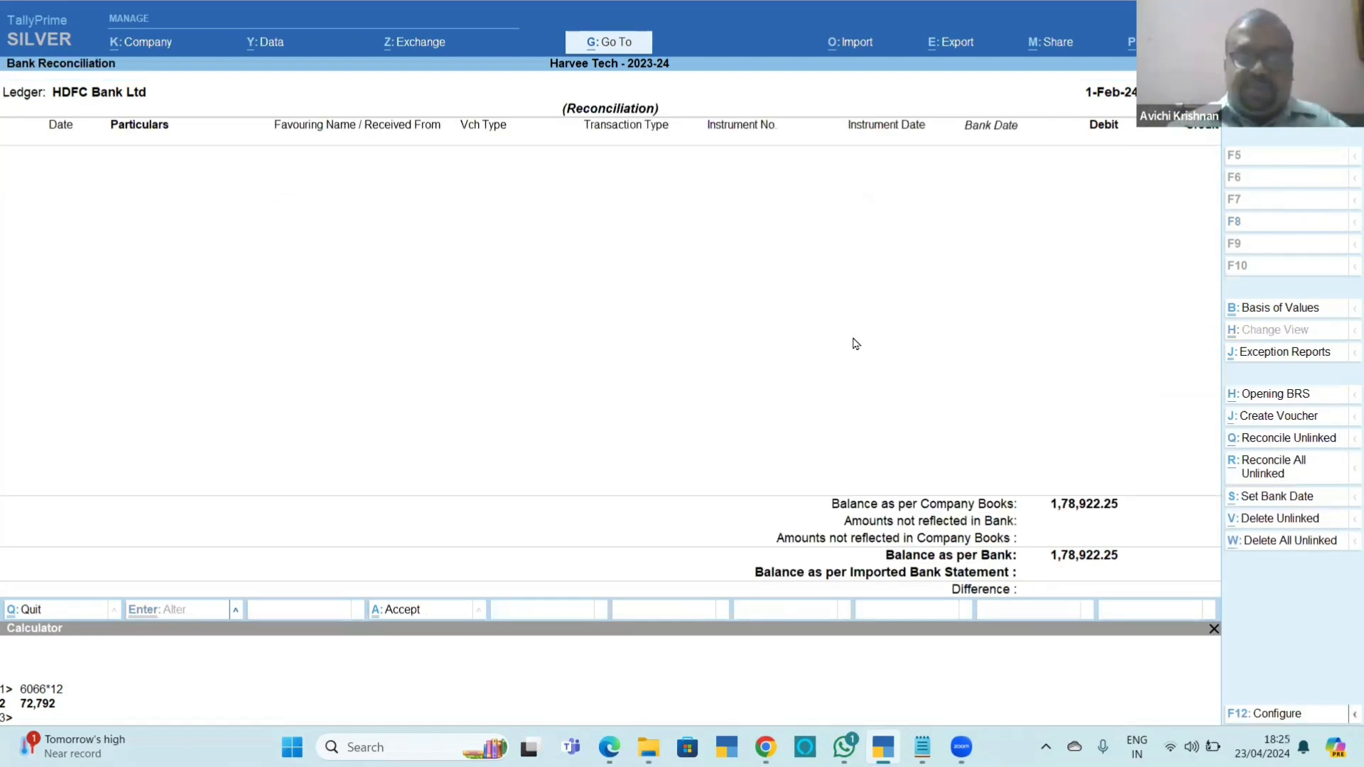
pyautogui.hotkey('alt', 'o')
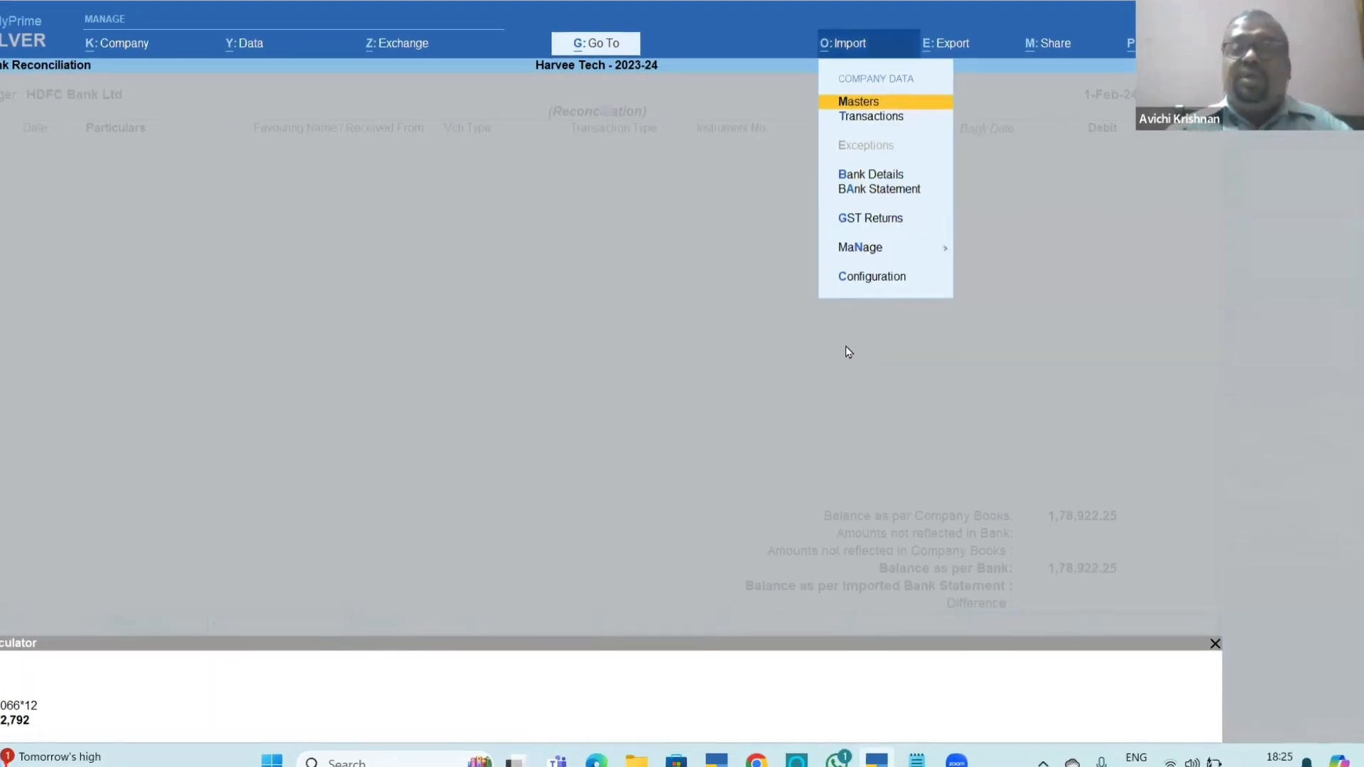
pyautogui.press('Down')
pyautogui.press('Down')
pyautogui.press('Down')
pyautogui.press('Down')
pyautogui.press('a')
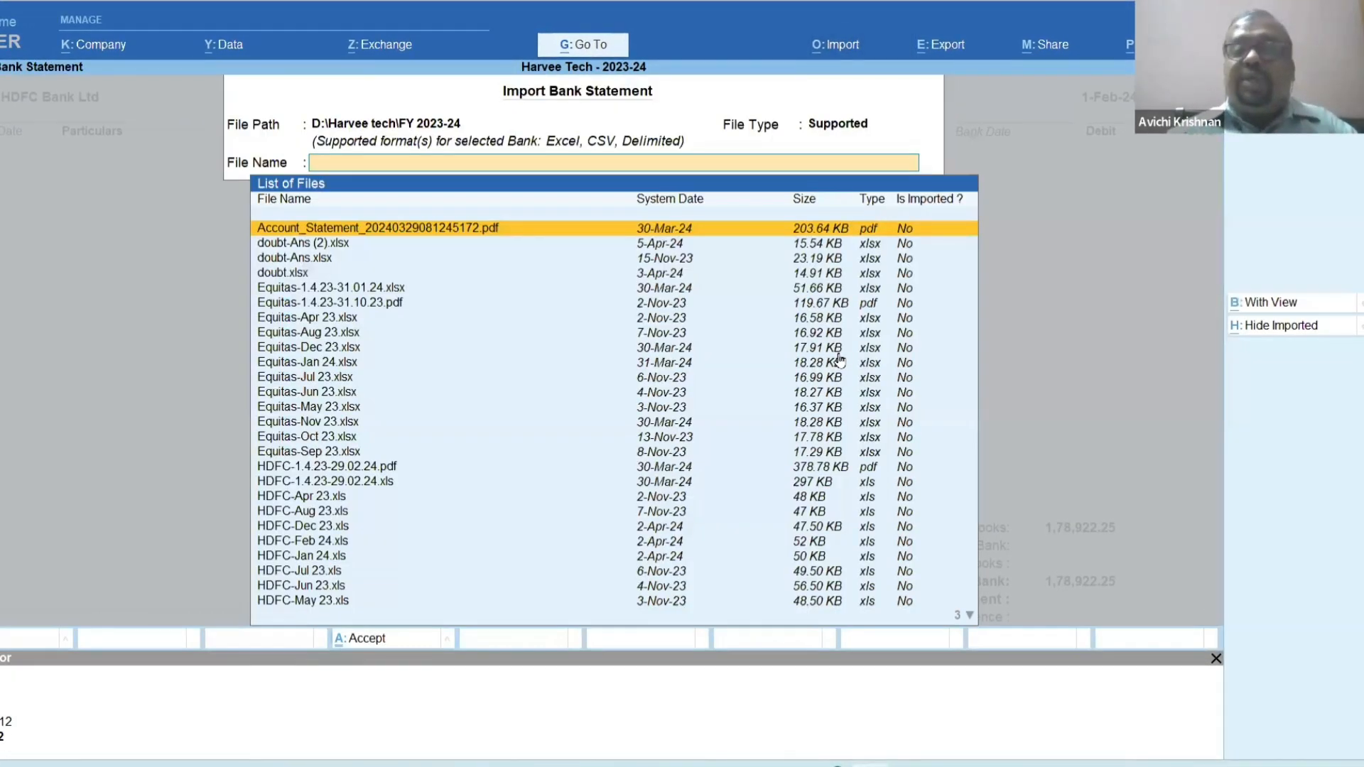
pyautogui.press('BackSpace')
pyautogui.press('Up')
pyautogui.press('Up')
pyautogui.press('Return')
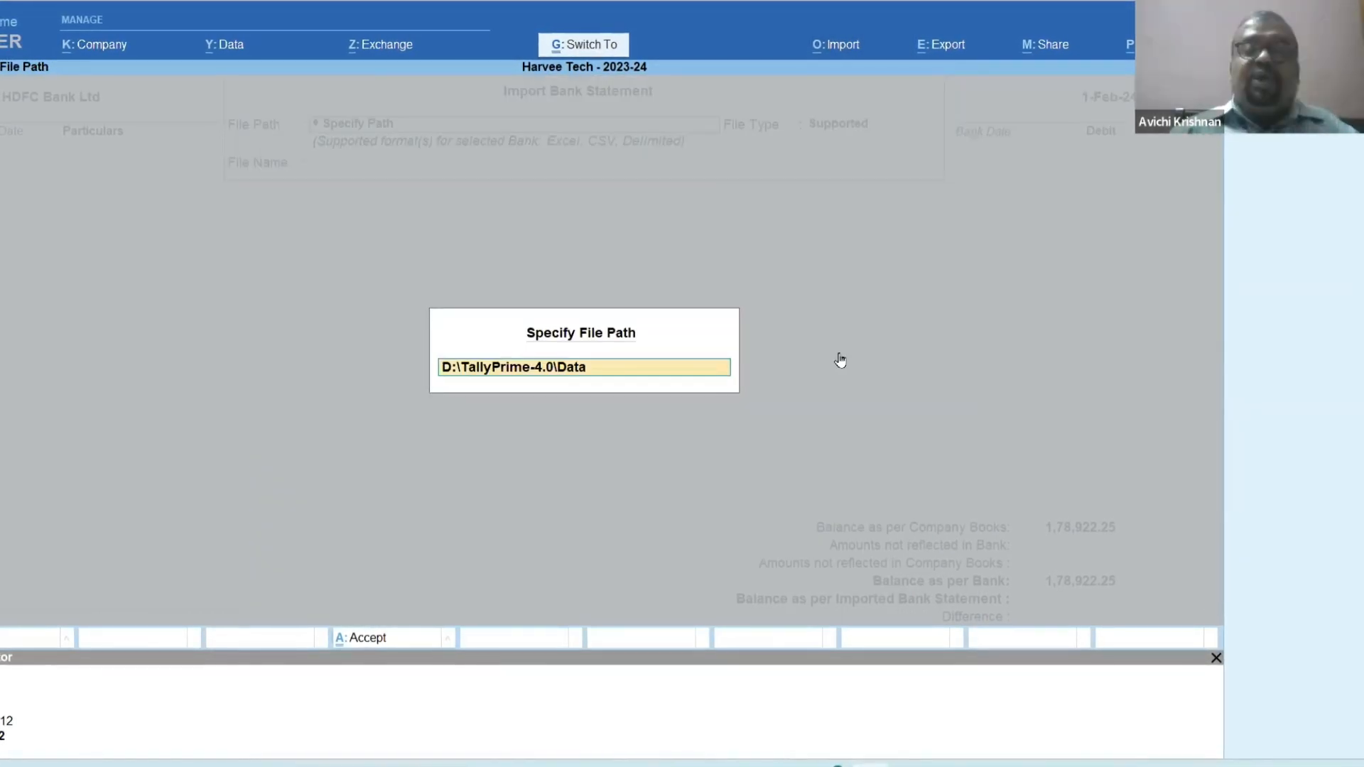
pyautogui.press('Return')
pyautogui.press('Return')
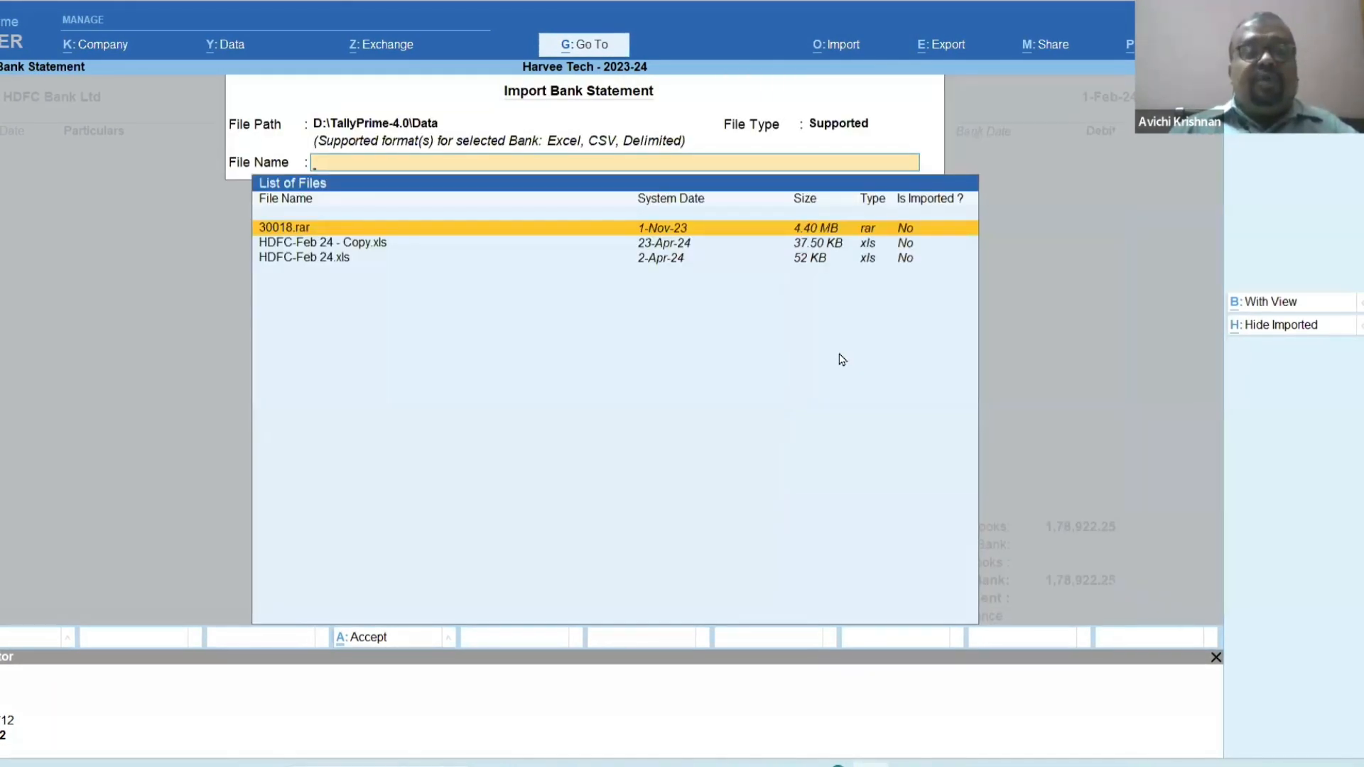
pyautogui.press('Down')
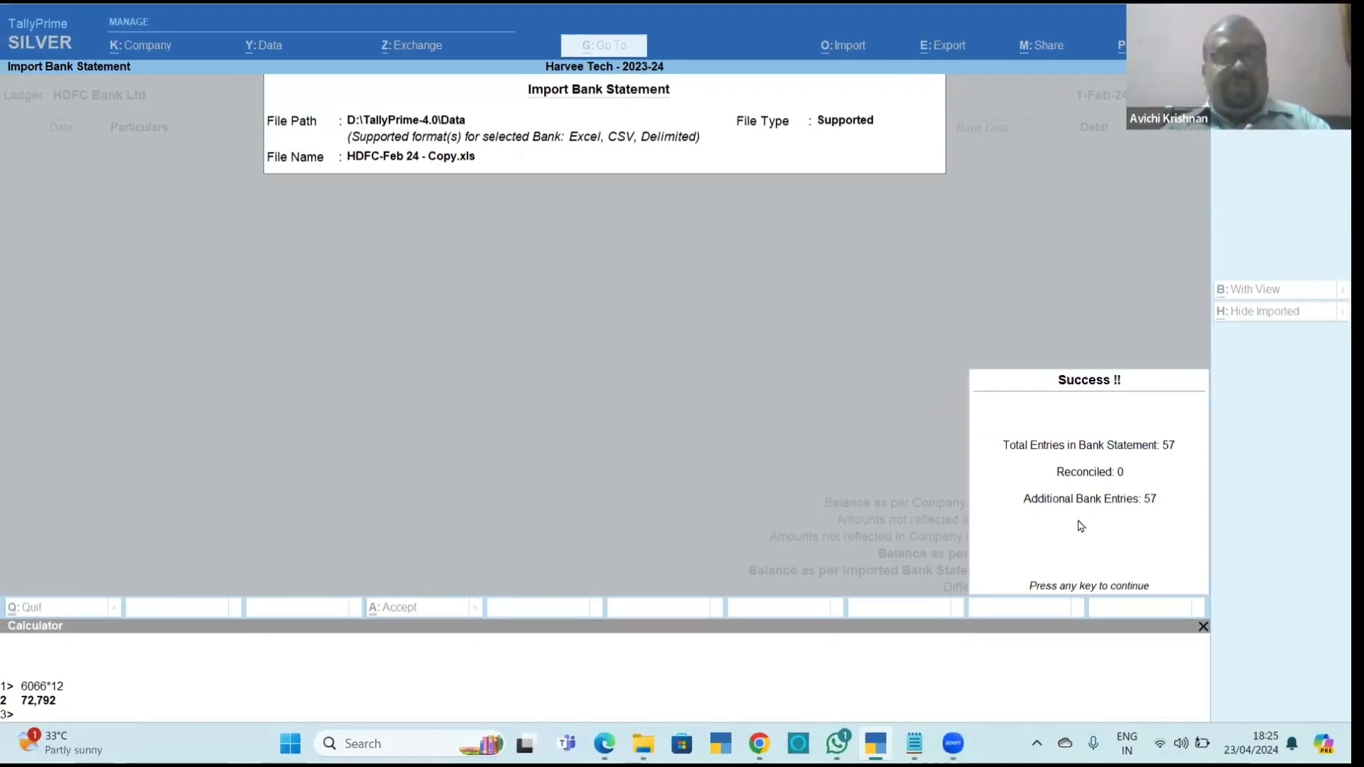
pyautogui.press('Return')
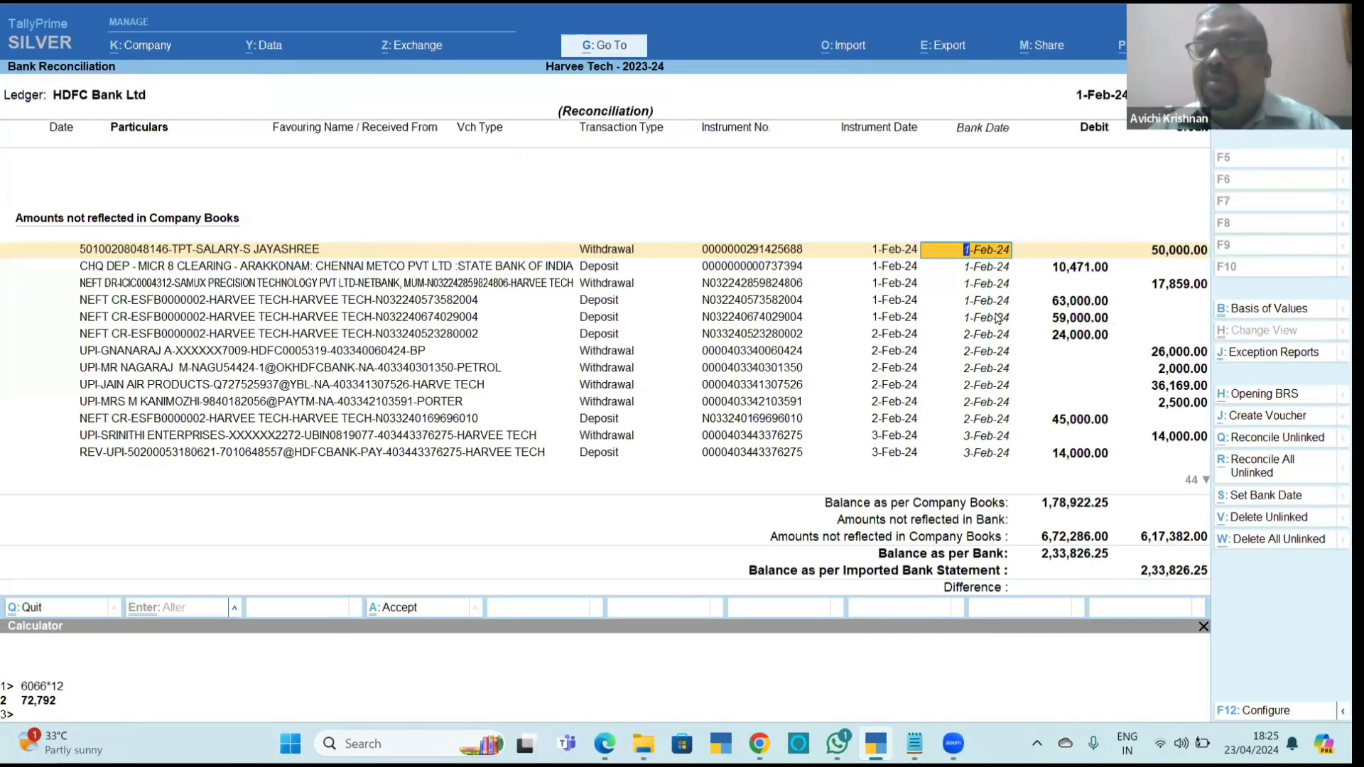
# Create and save a payment voucher from the 1-Feb-24 withdrawal of 50,000.00, booked to the Salary Paid ledger.
pyautogui.click(1284, 421)
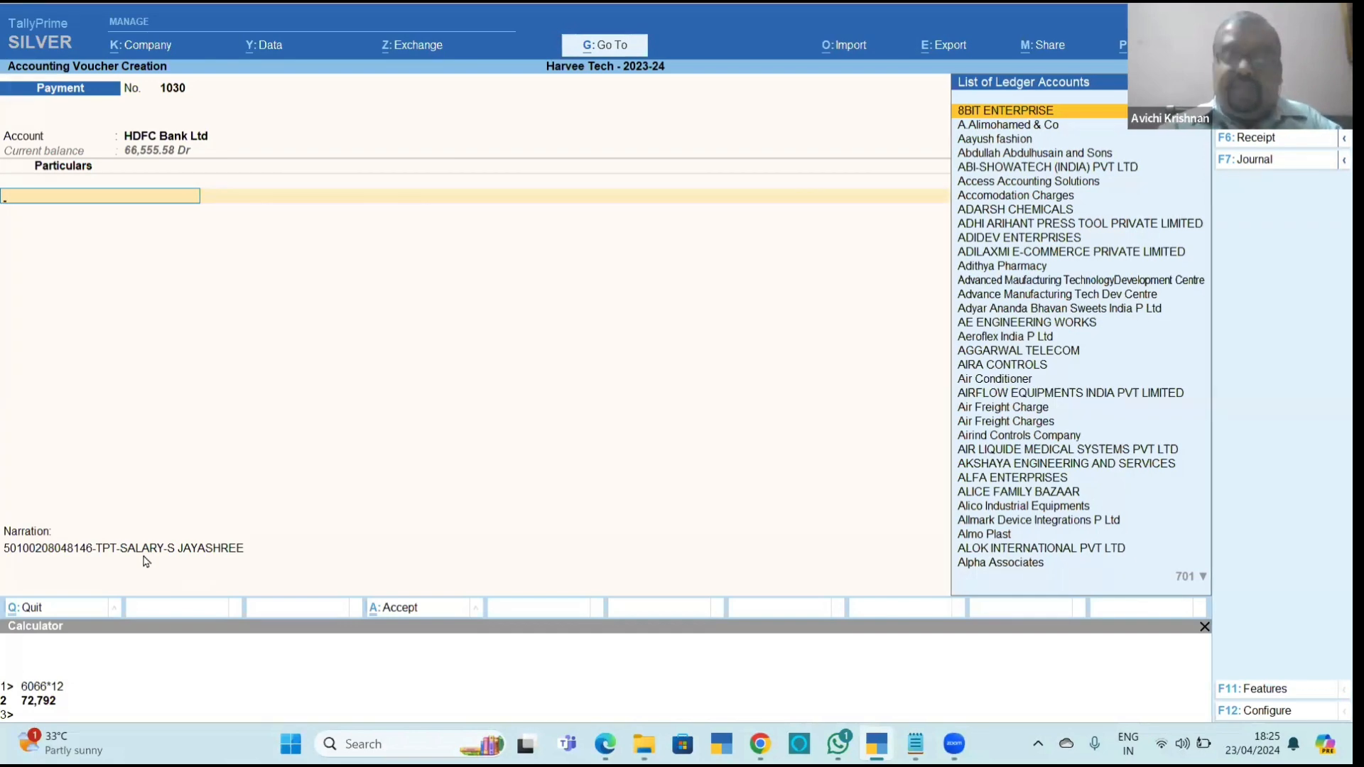
pyautogui.write('Sal')
pyautogui.press('Down')
pyautogui.press('Return')
pyautogui.press('ctrl')
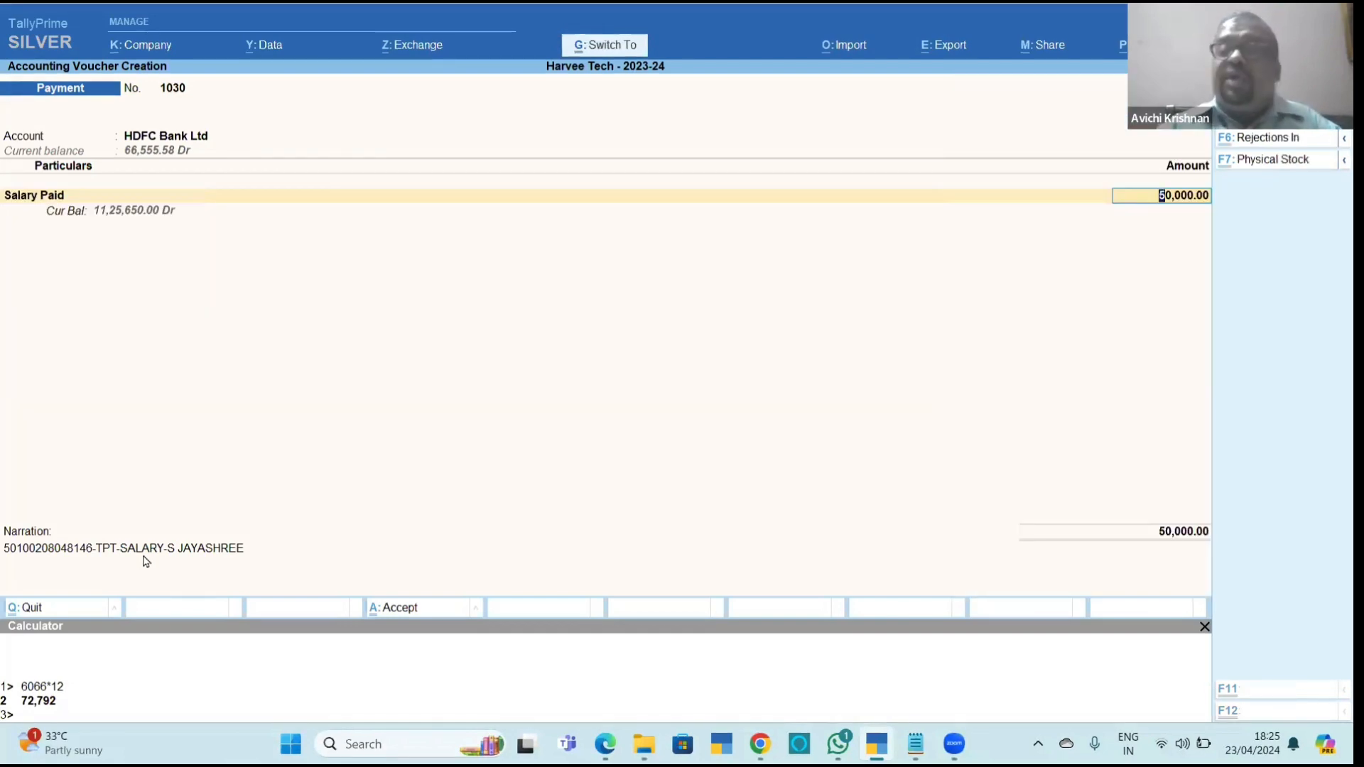
pyautogui.hotkey('ctrl', 'a')
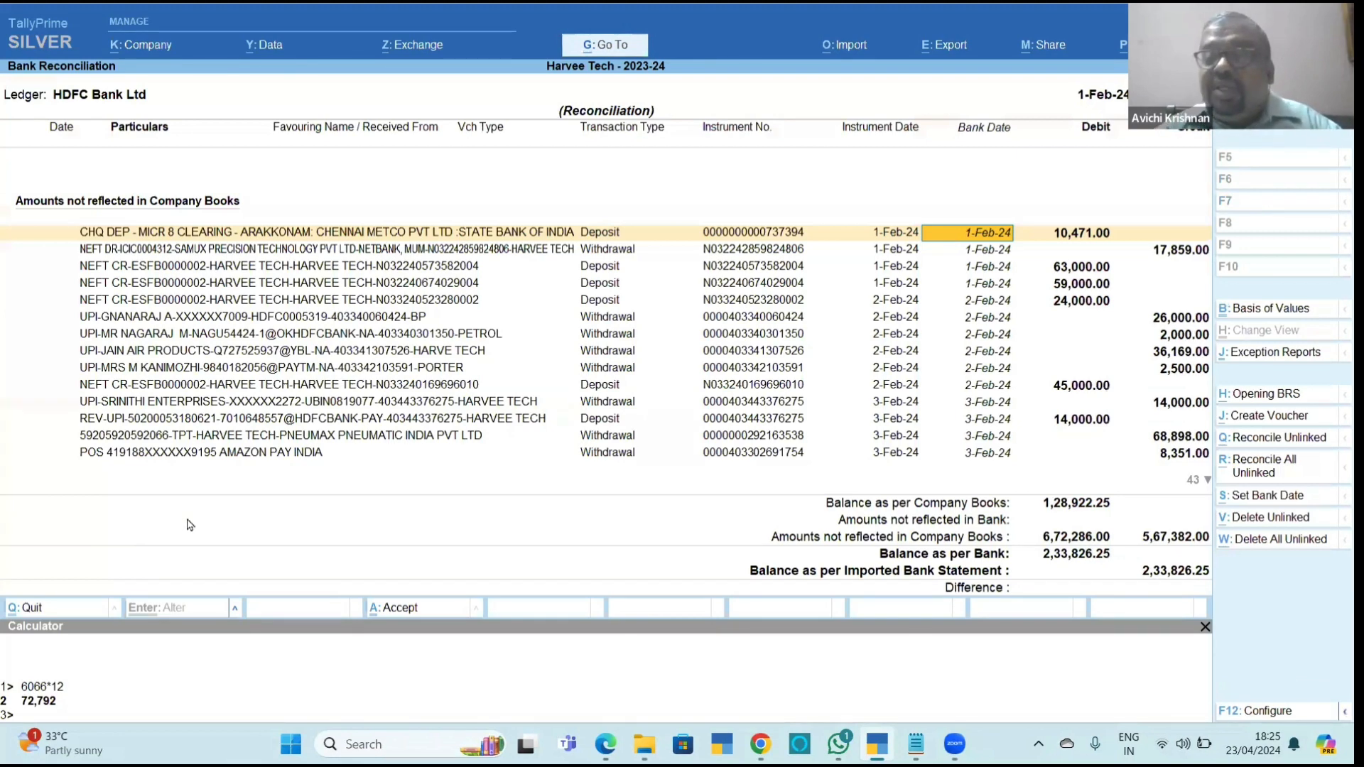
# Create a receipt voucher from the 10,471.00 cheque deposit for Chennai Metco Pvt Ltd, adjusted as Agst Ref against its pending 12-Dec-23 bill.
pyautogui.click(1271, 420)
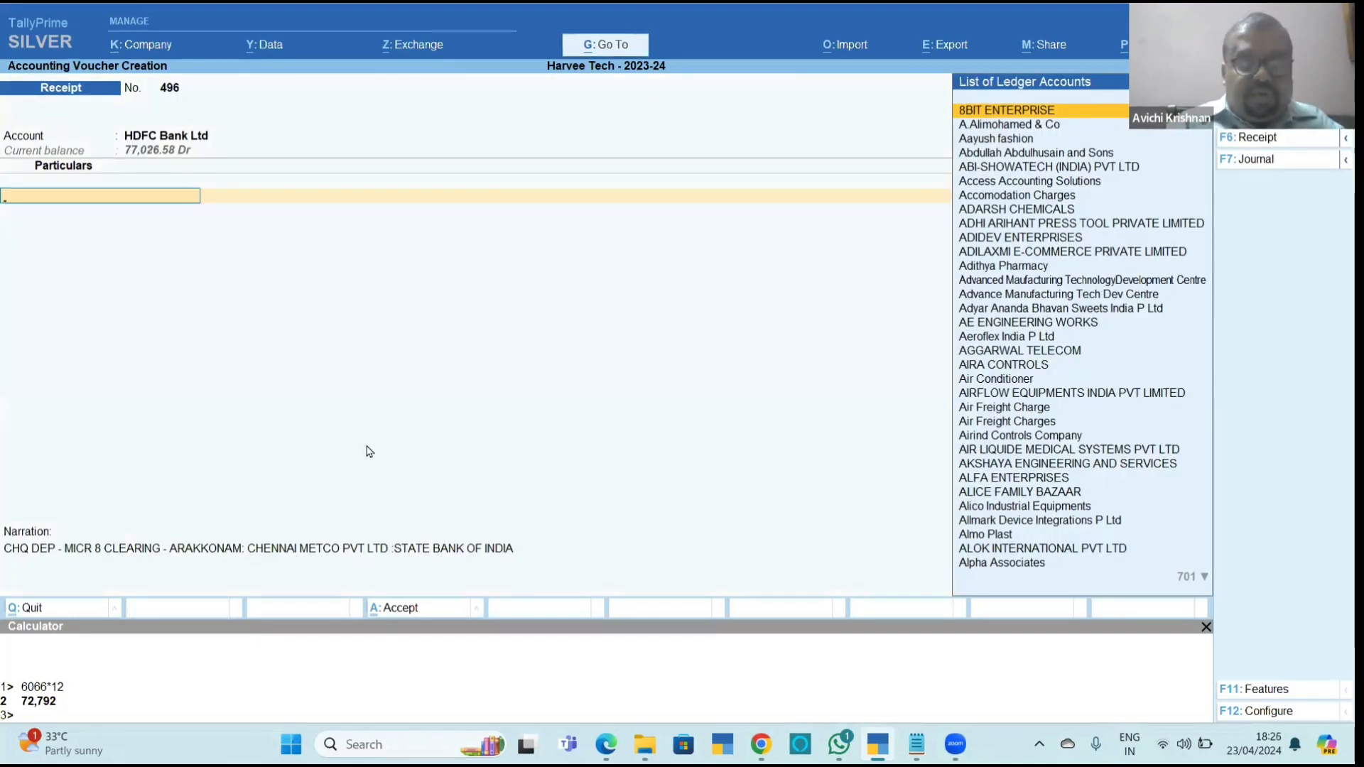
pyautogui.write('chennai m')
pyautogui.press('Return')
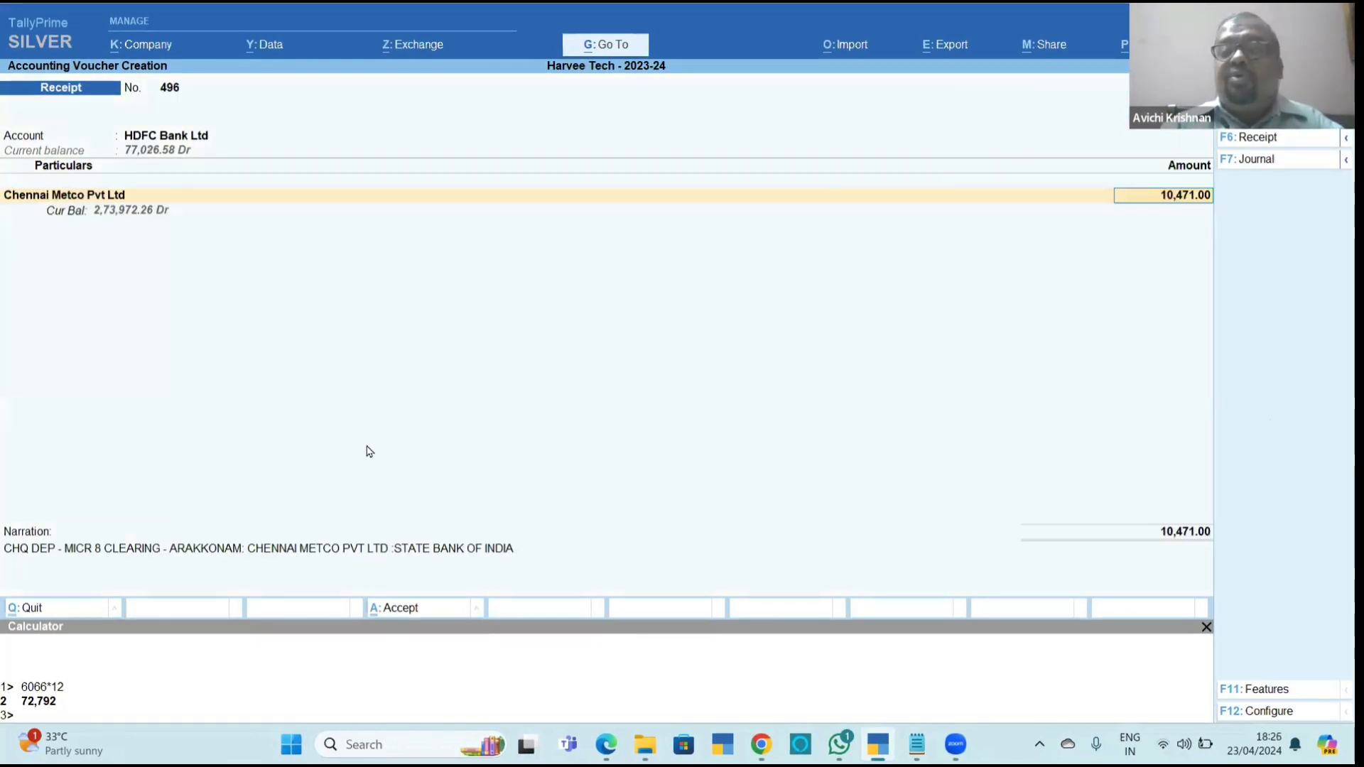
pyautogui.press('Return')
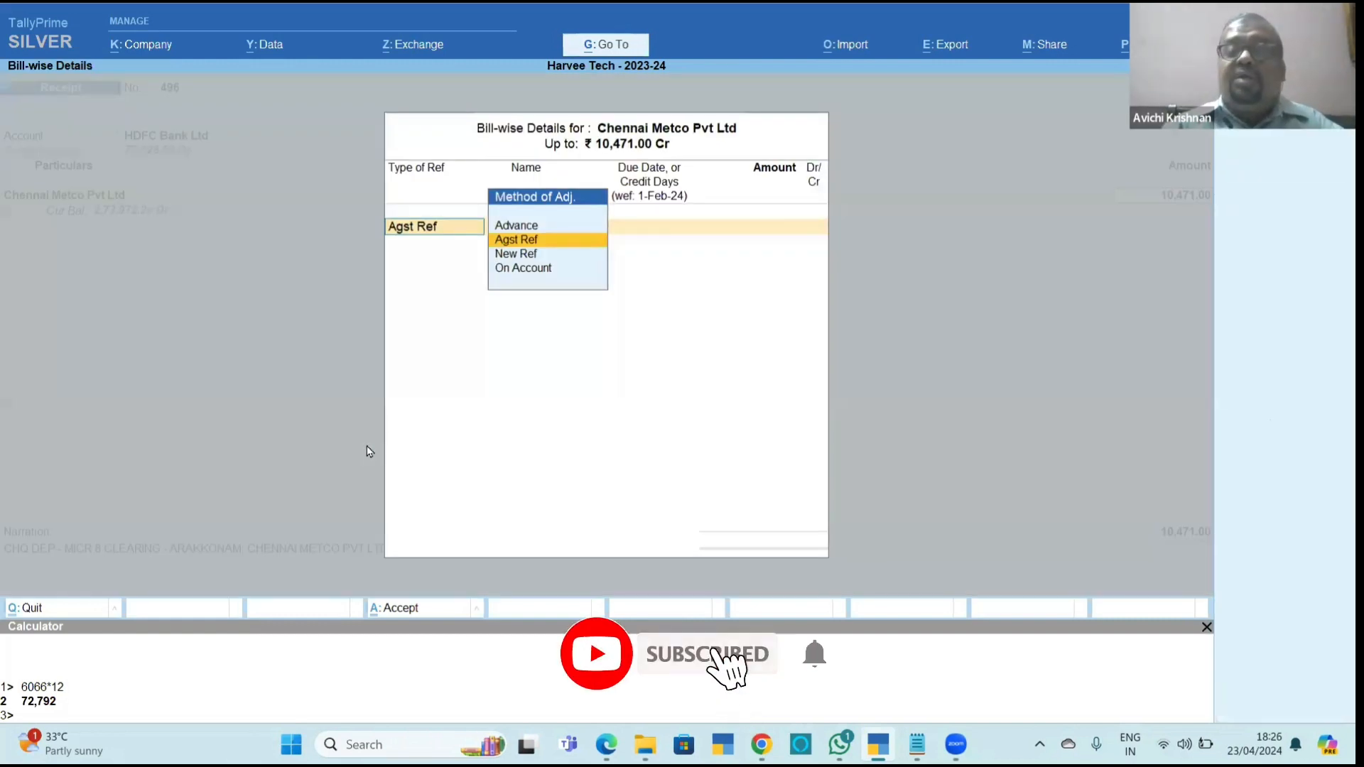
pyautogui.press('Return')
pyautogui.write('1047')
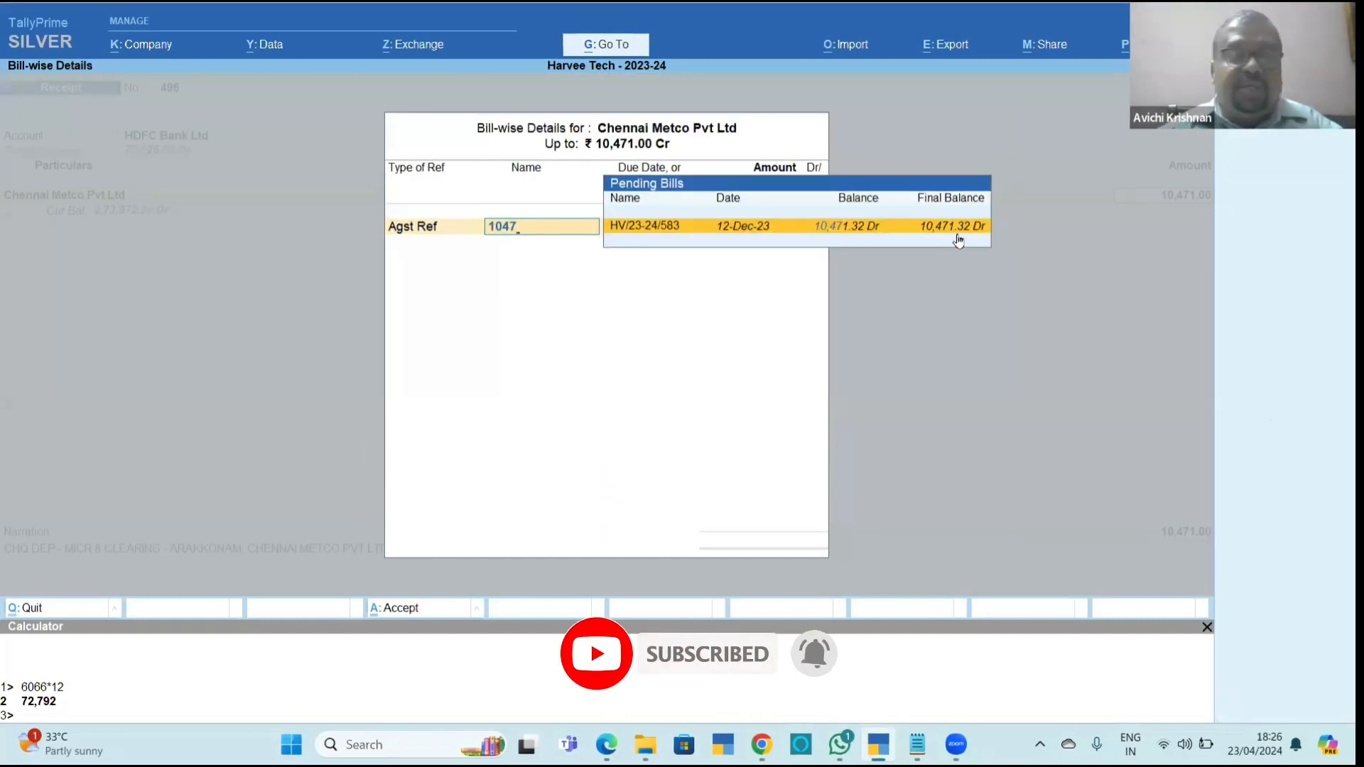
pyautogui.press('Return')
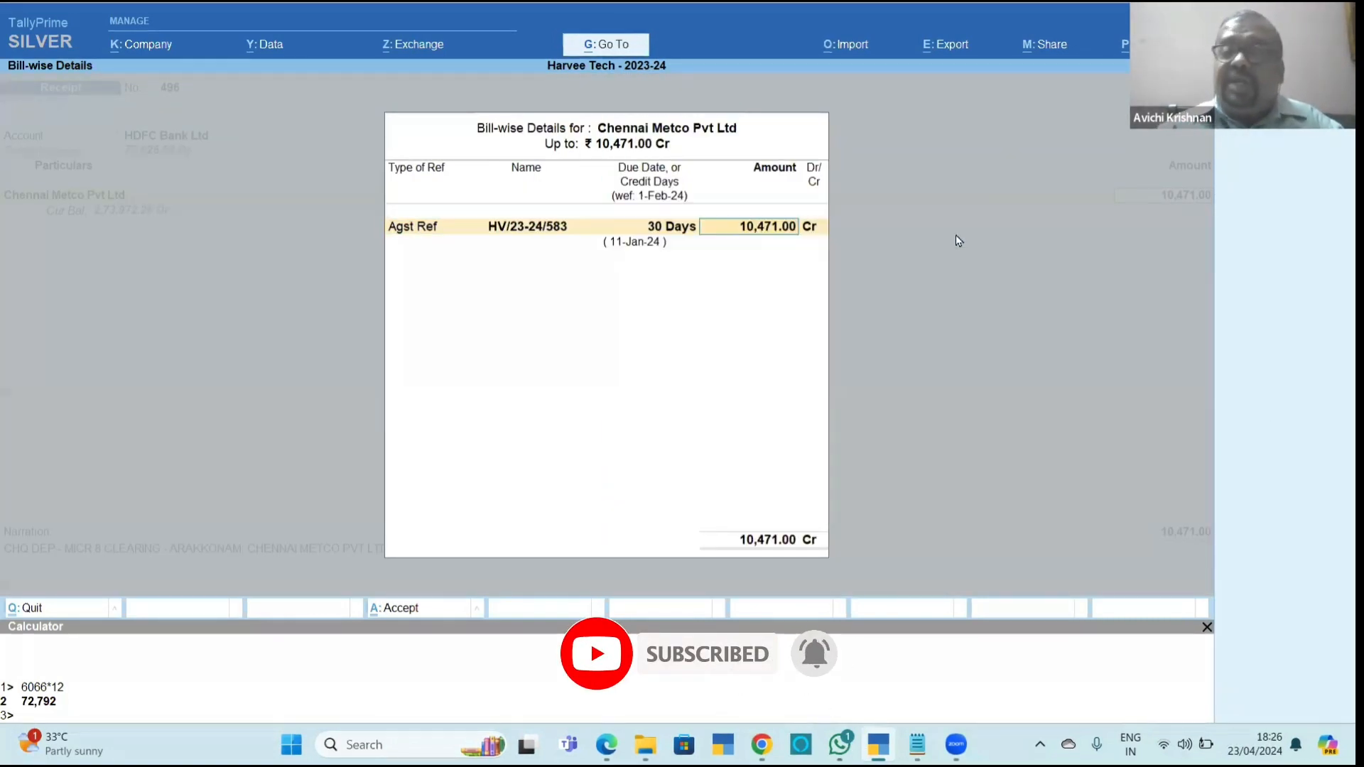
# Set both the Chennai Metco Pvt Ltd receipt amount and its bill adjustment to 10,471.32.
pyautogui.press('BackSpace')
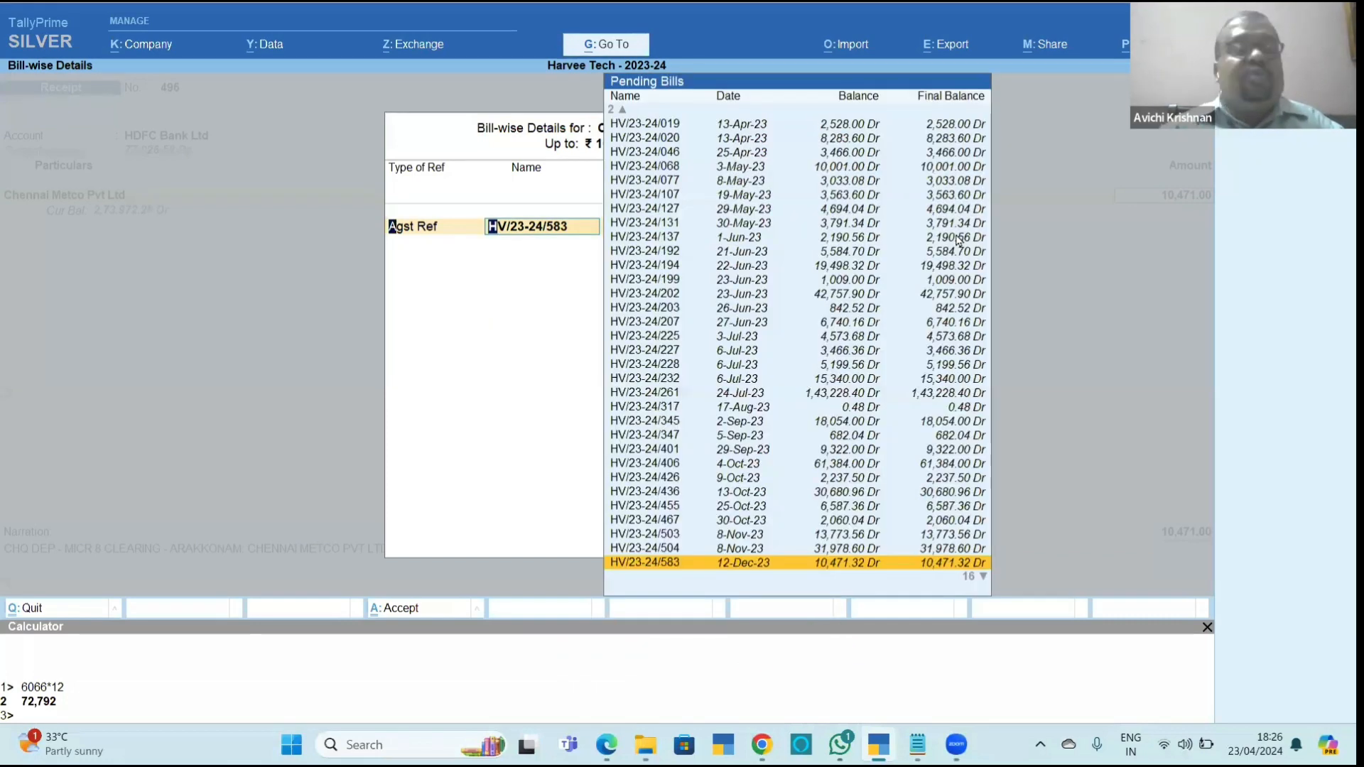
pyautogui.press('BackSpace')
pyautogui.press('BackSpace')
pyautogui.write('10471.32')
pyautogui.press('Return')
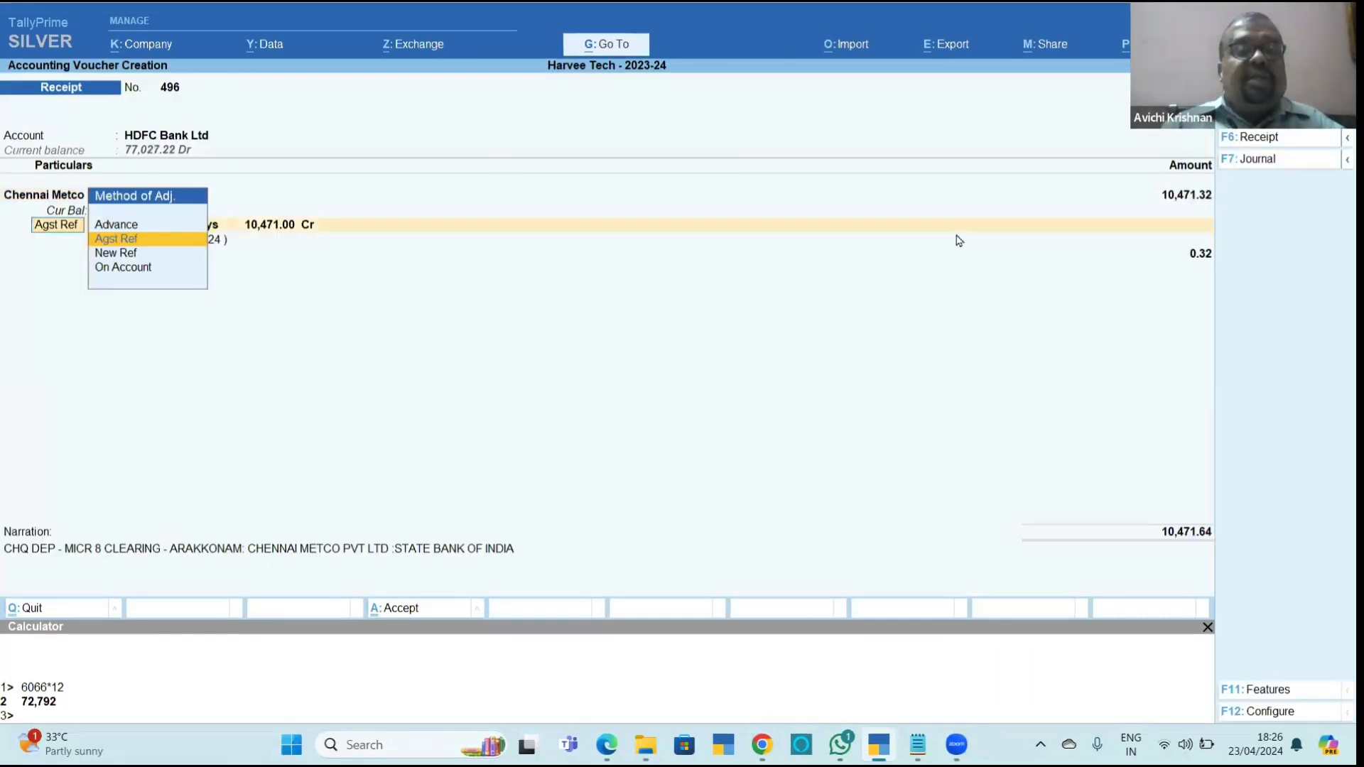
pyautogui.press('Return')
pyautogui.press('Return')
pyautogui.write('10,471.')
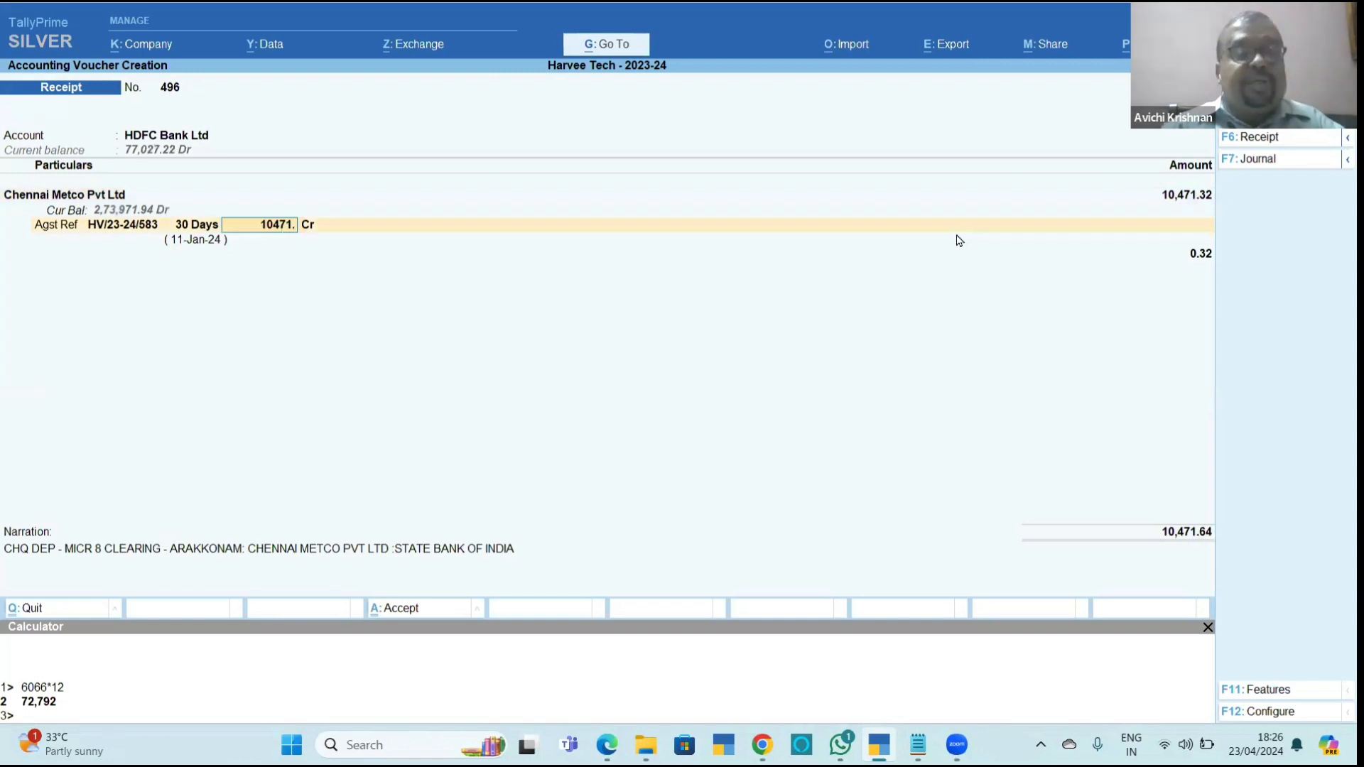
pyautogui.write('32')
pyautogui.press('Return')
pyautogui.press('Return')
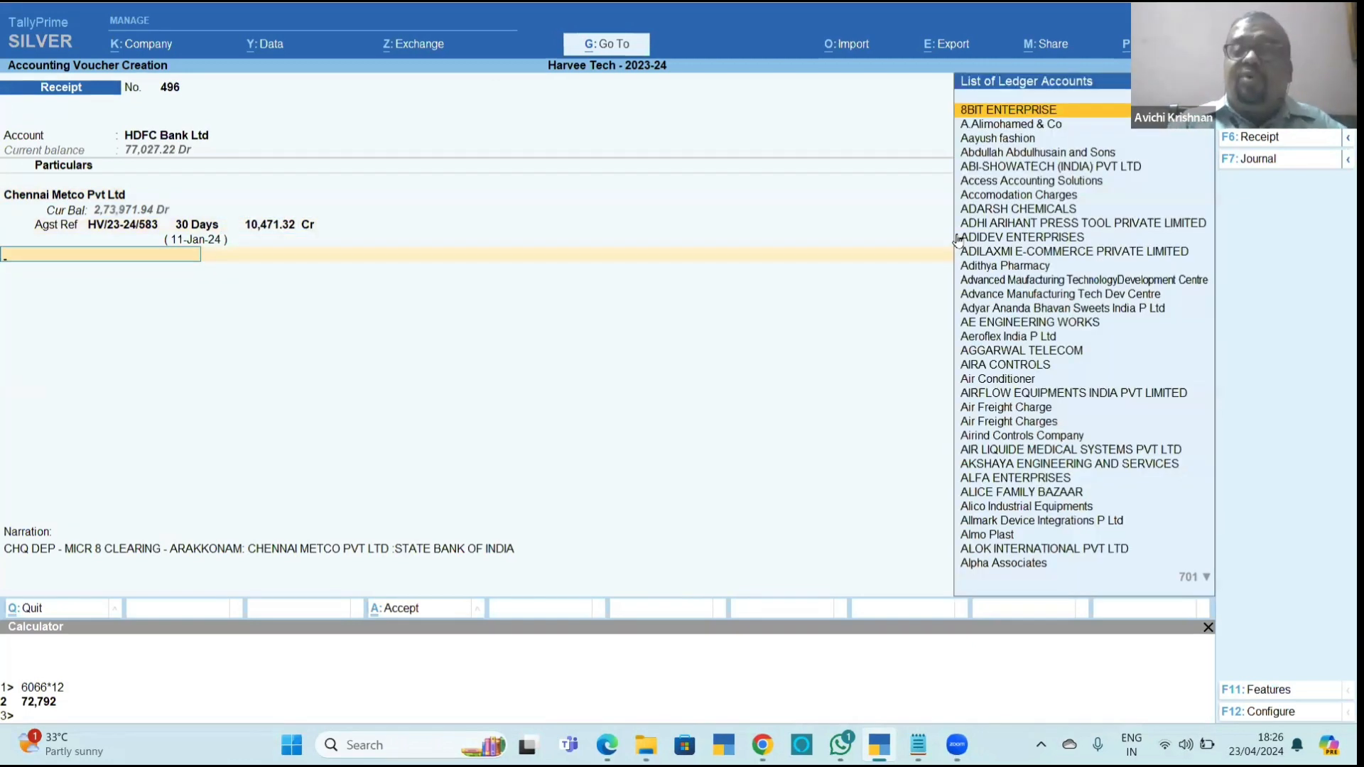
# Add a Rounded Off line of -0.32 to the Chennai Metco Pvt Ltd receipt and save the voucher.
pyautogui.write('Roun')
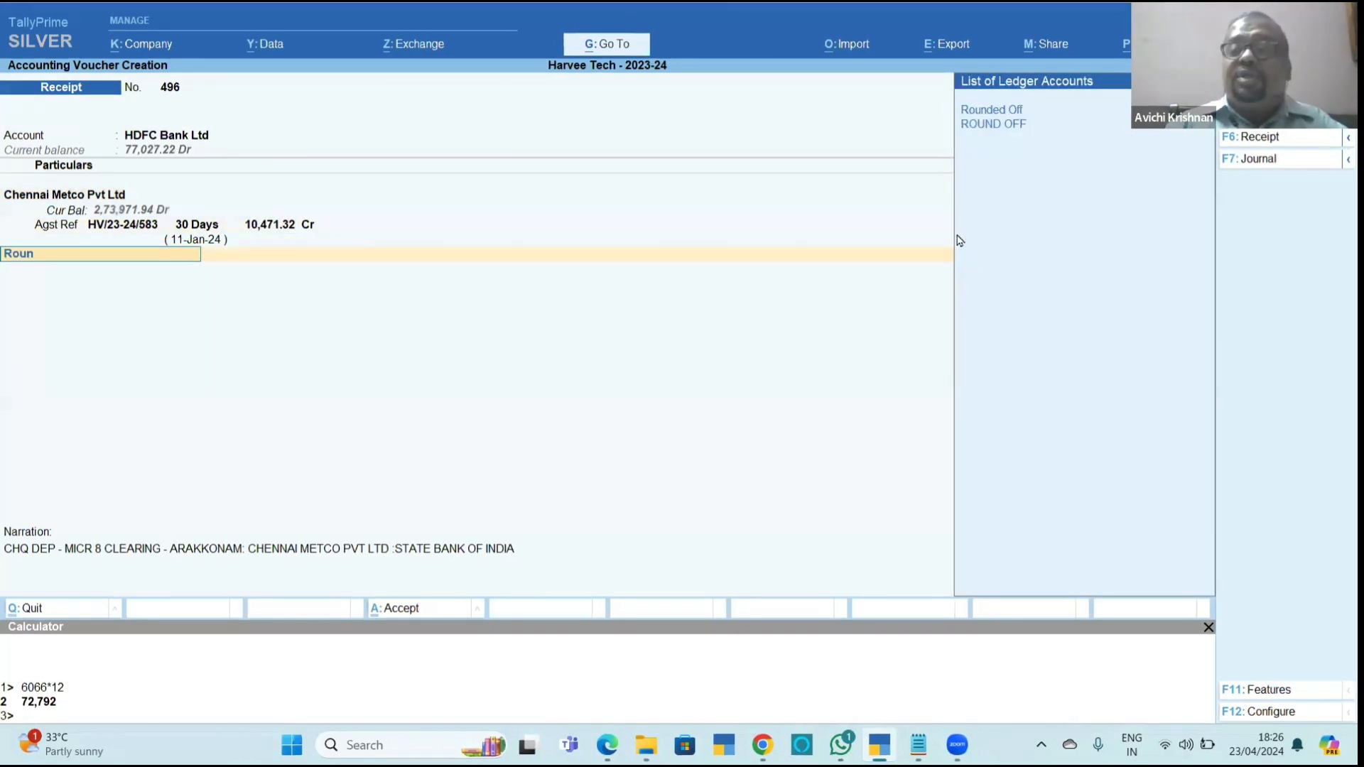
pyautogui.press('Return')
pyautogui.press('Return')
pyautogui.press('BackSpace')
pyautogui.write('-)0.')
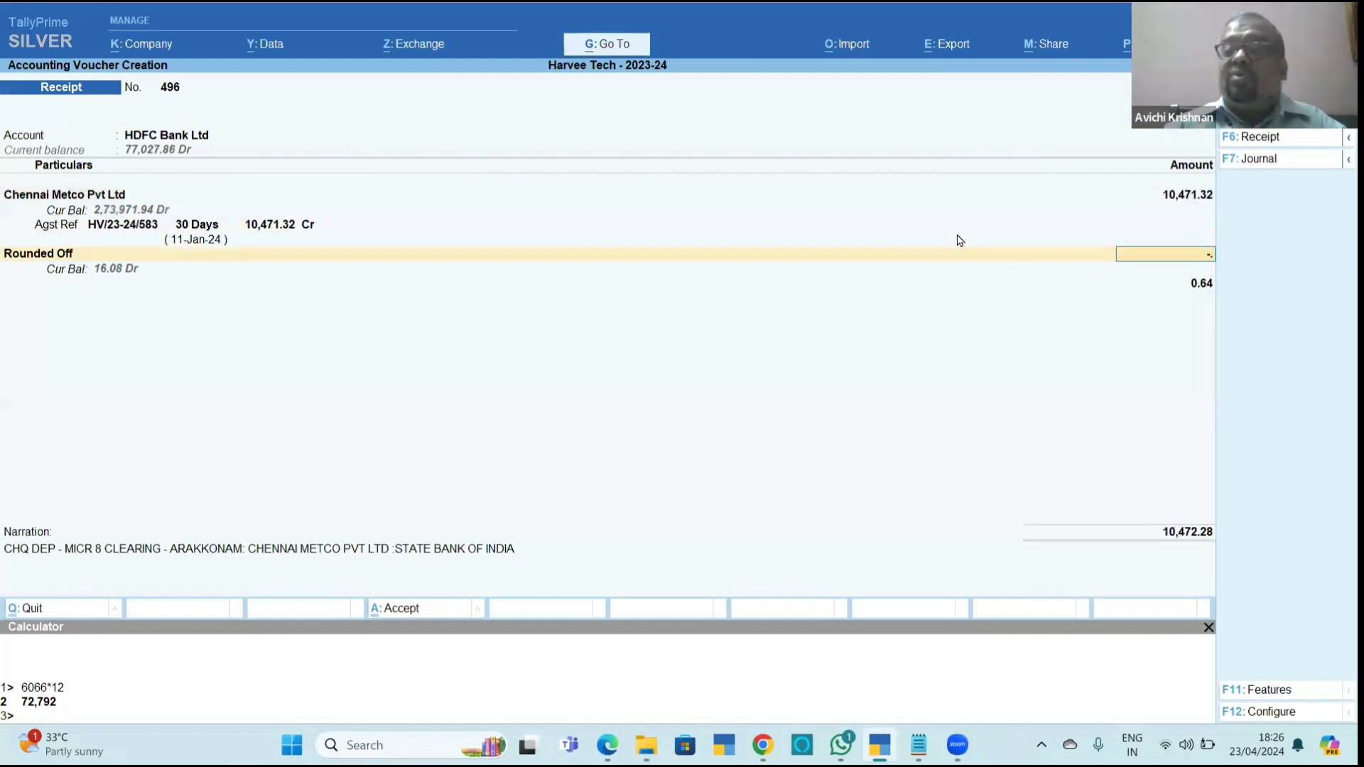
pyautogui.write('32')
pyautogui.press('Return')
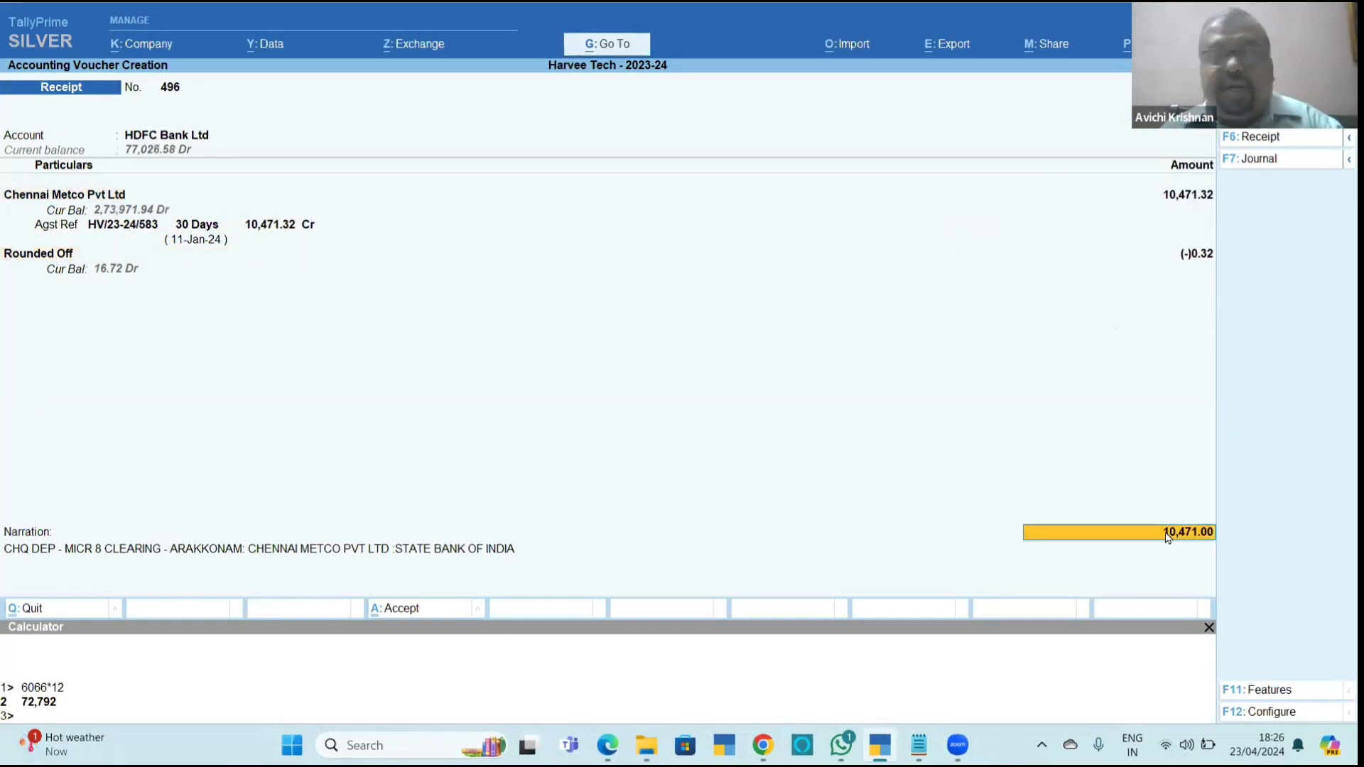
pyautogui.press('ctrl')
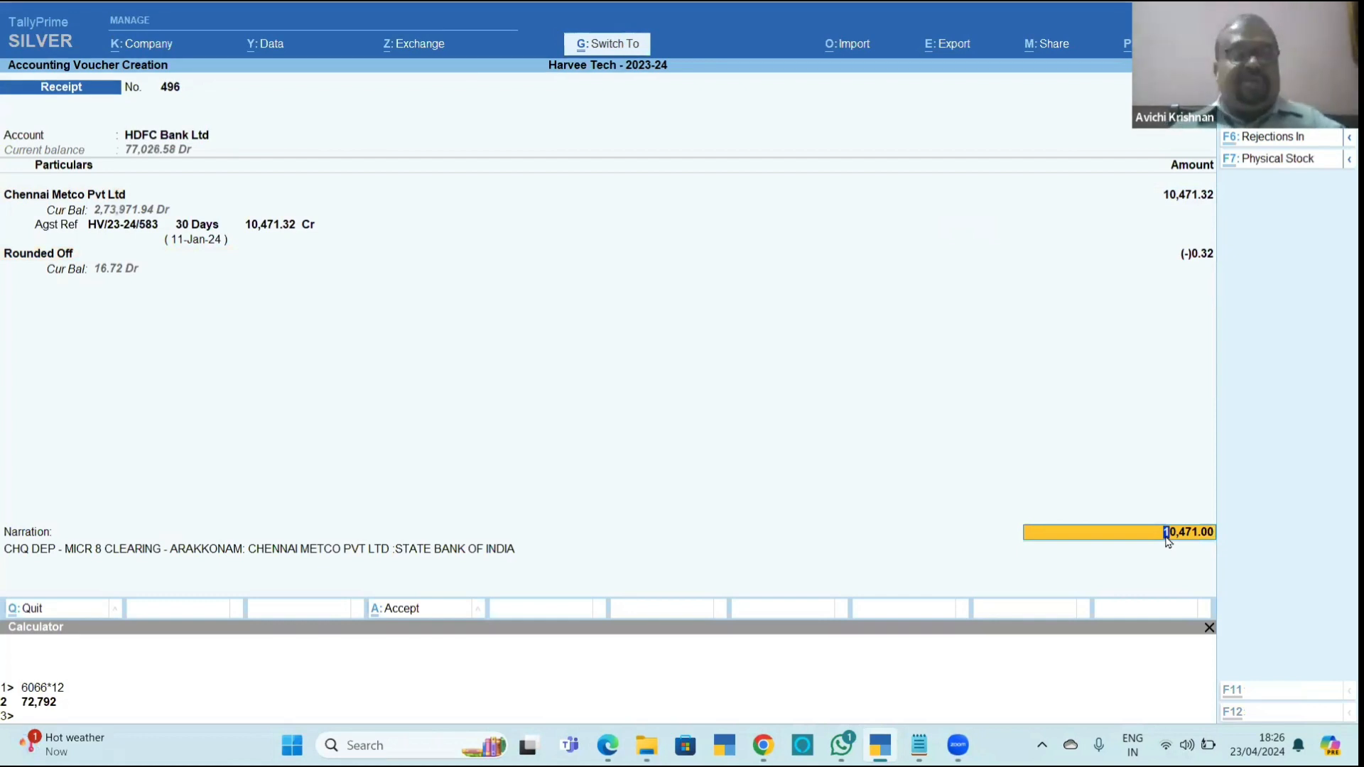
pyautogui.hotkey('ctrl', 'a')
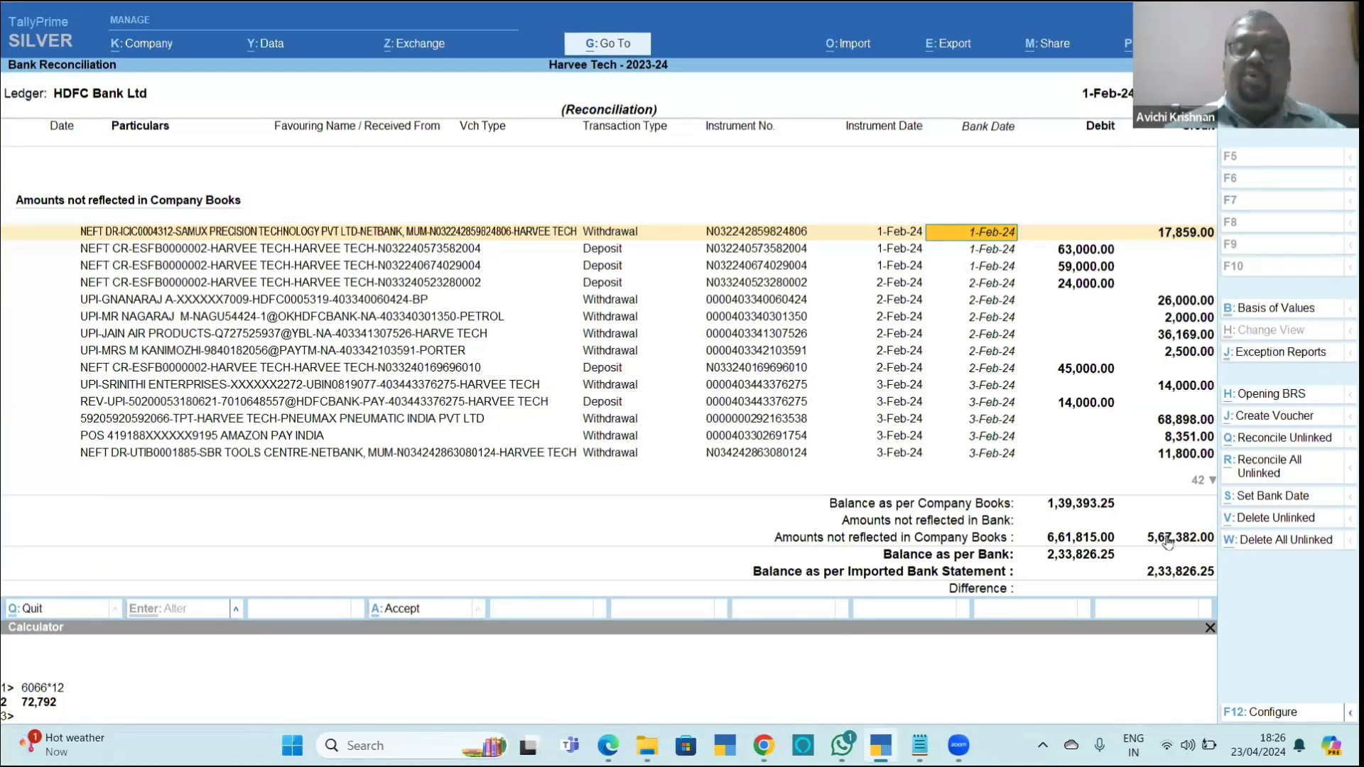
# Try a payment voucher from the 1-Feb-24 Samux Precision withdrawal of 17,859.00 with the Precision Machine Elements ledger, then discard it.
pyautogui.hotkey('ctrl', 'j')
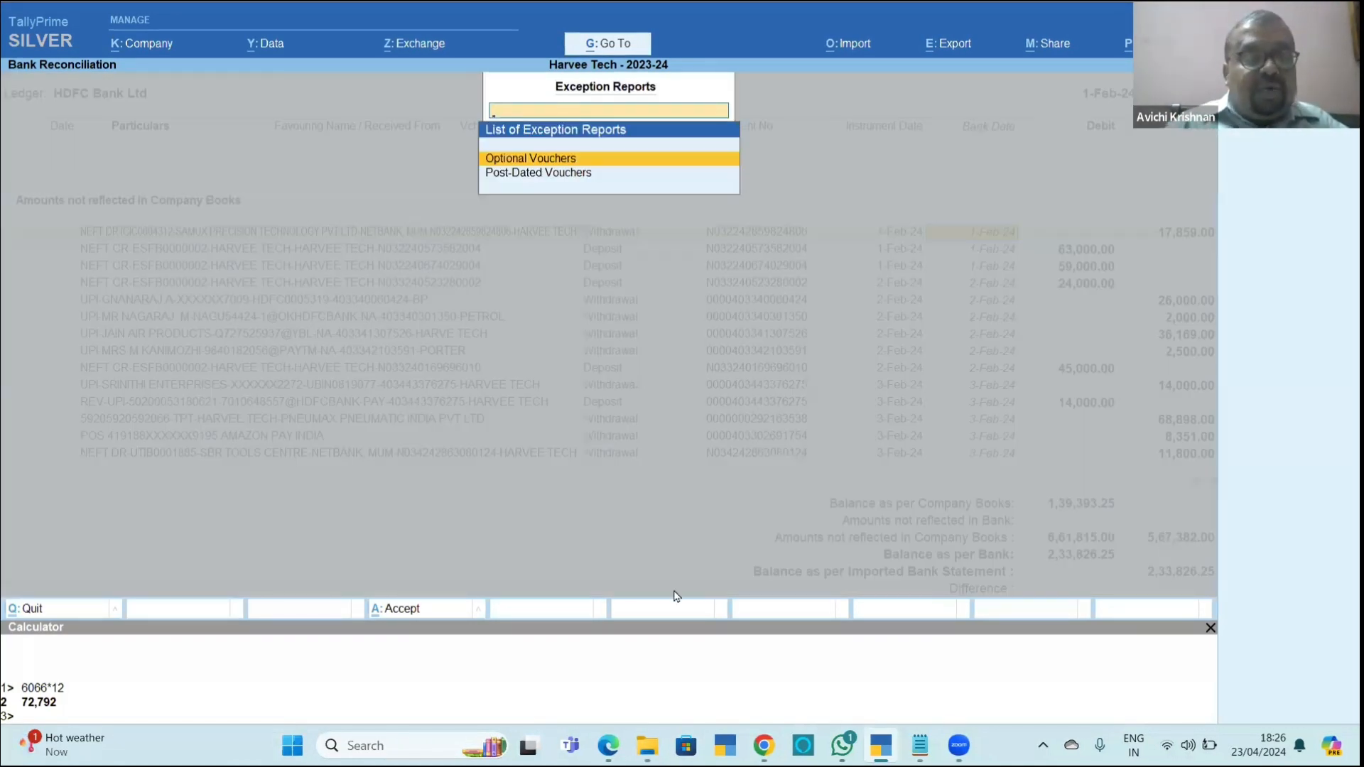
pyautogui.press('Escape')
pyautogui.hotkey('alt', 'j')
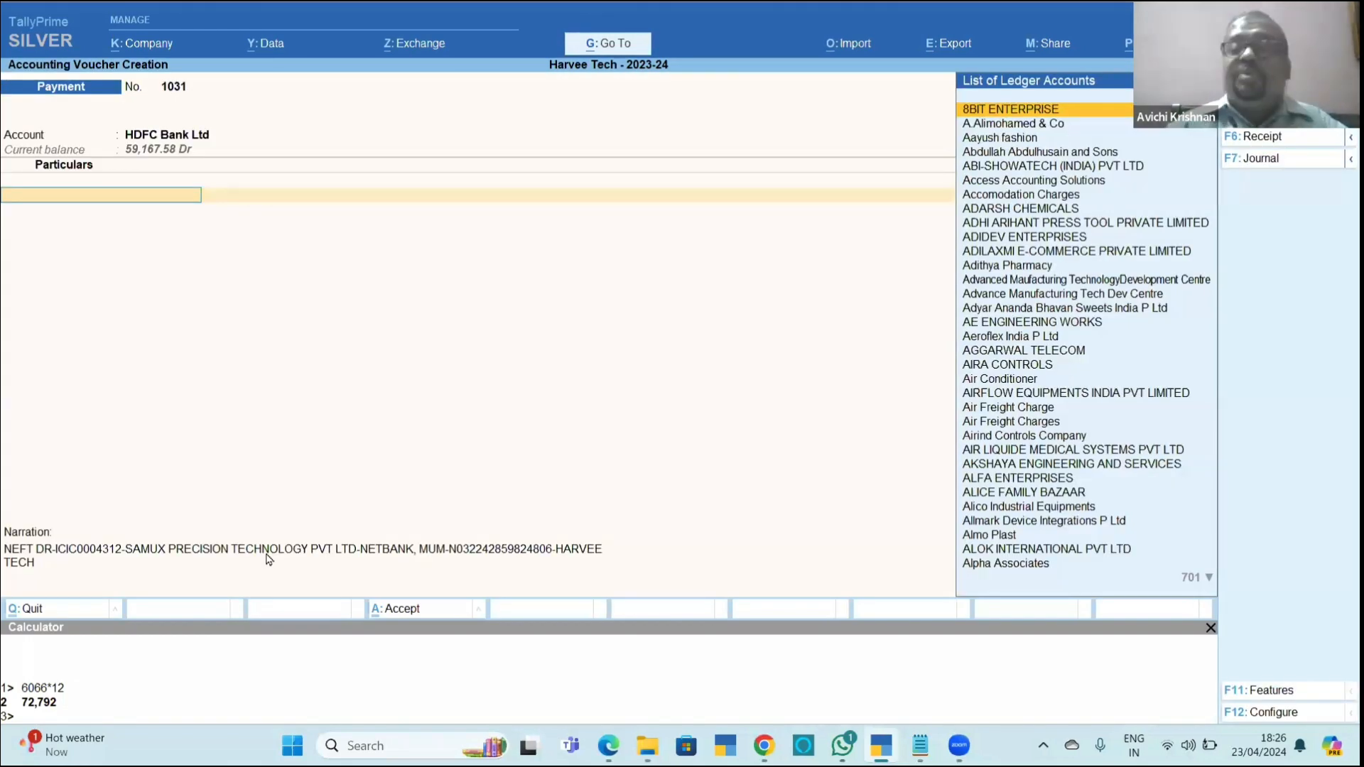
pyautogui.write('Prec')
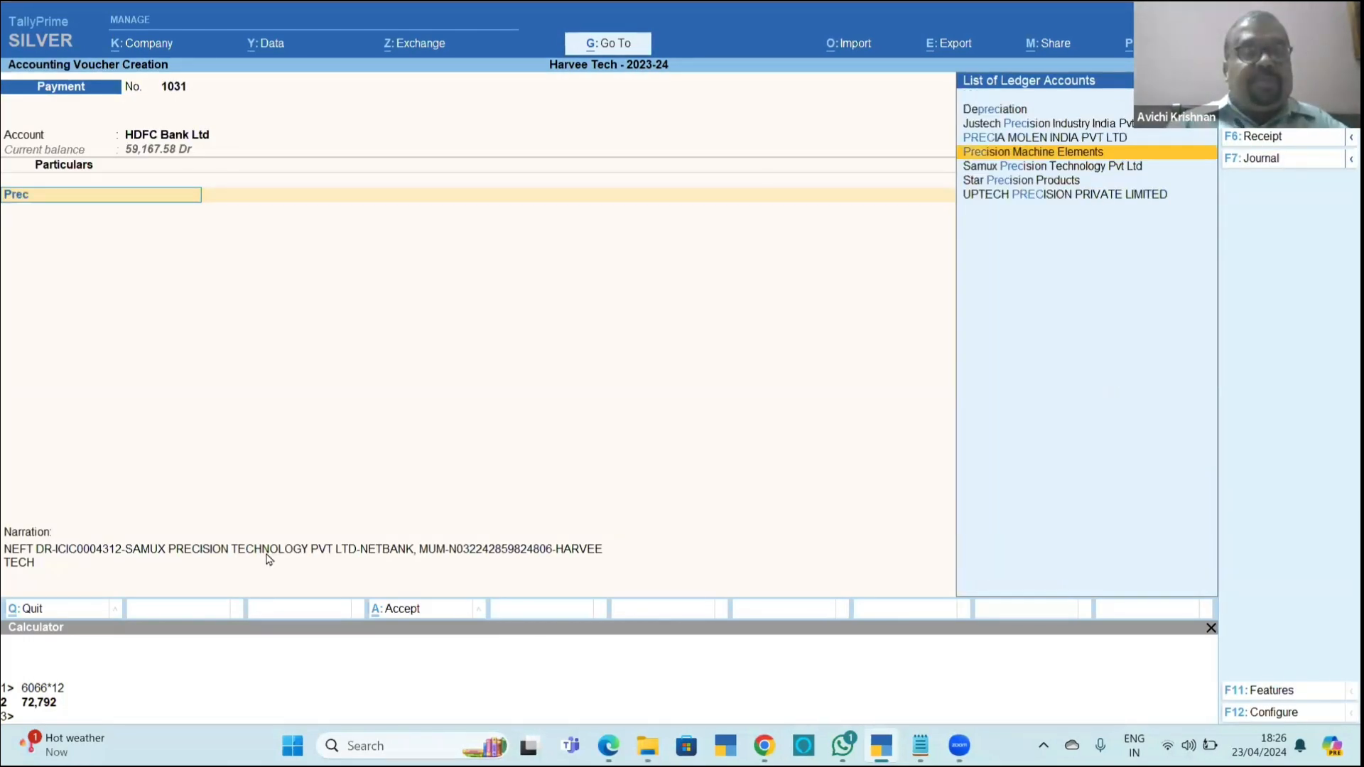
pyautogui.press('Return')
pyautogui.hotkey('shift', 'Tab')
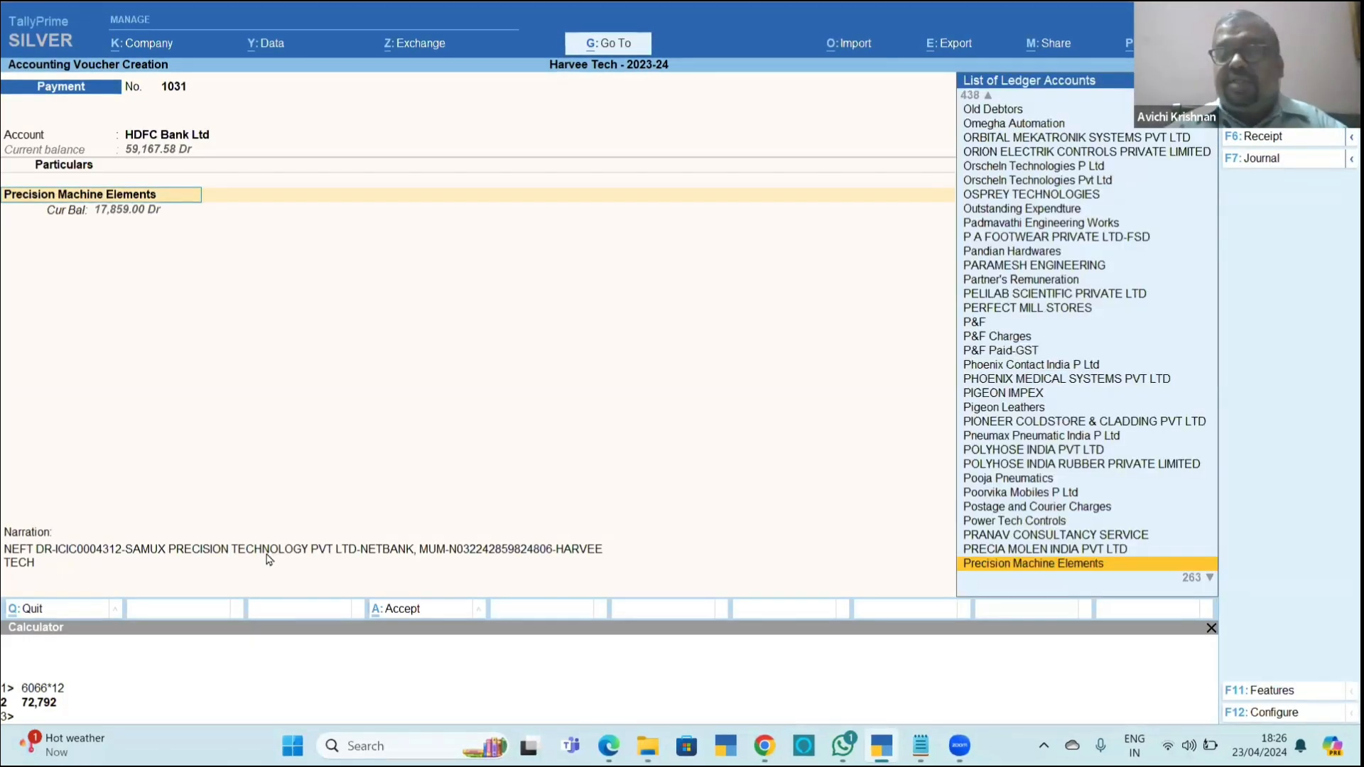
pyautogui.press('Down')
pyautogui.press('Down')
pyautogui.press('Up')
pyautogui.press('Up')
pyautogui.press('Up')
pyautogui.press('Up')
pyautogui.press('Up')
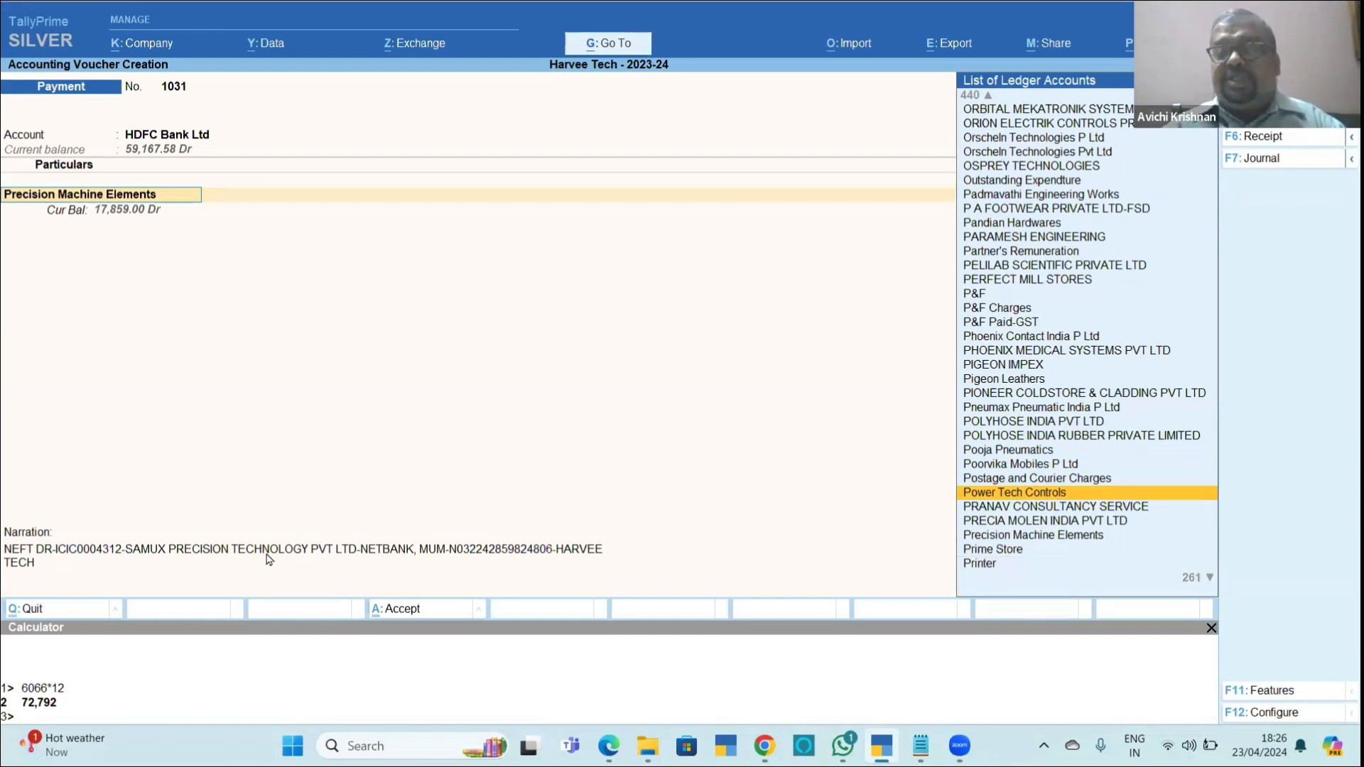
pyautogui.press('Down')
pyautogui.press('Down')
pyautogui.press('Down')
pyautogui.press('Return')
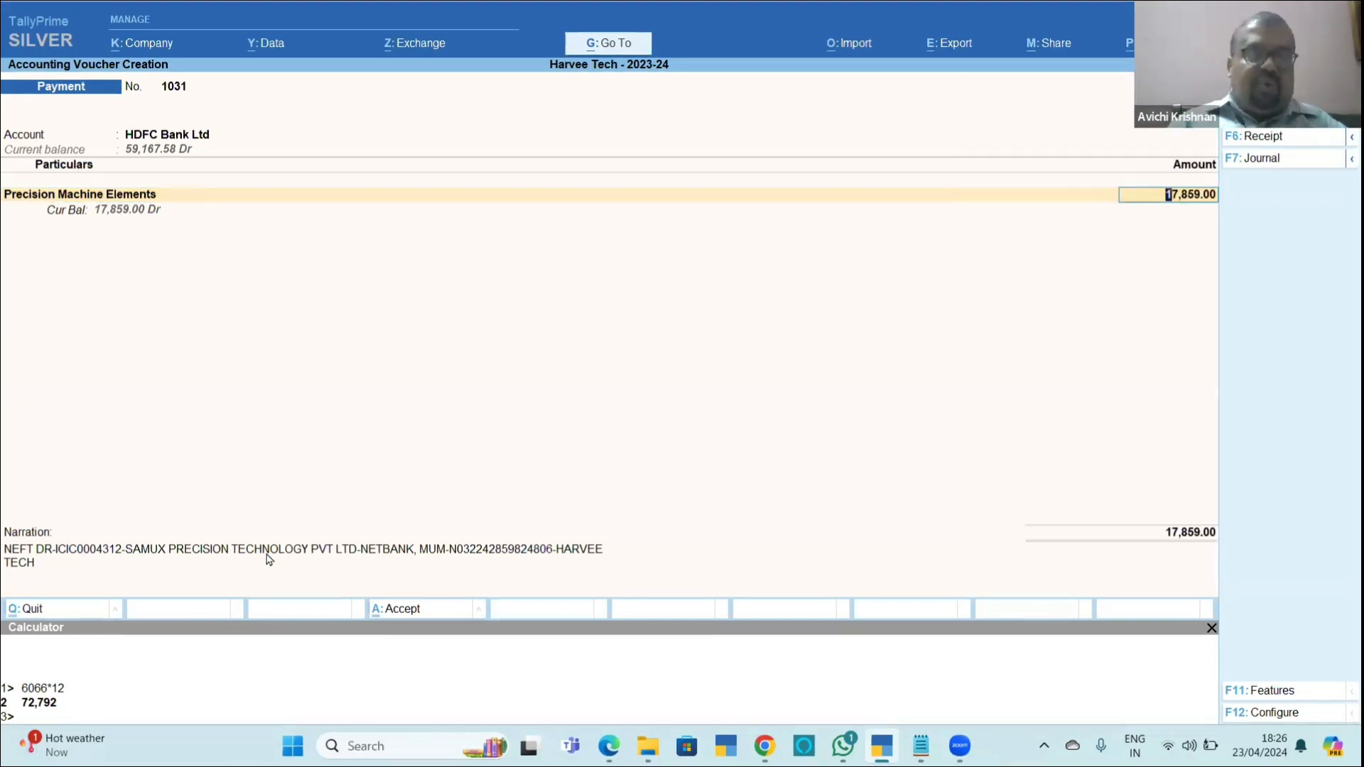
pyautogui.press('Escape')
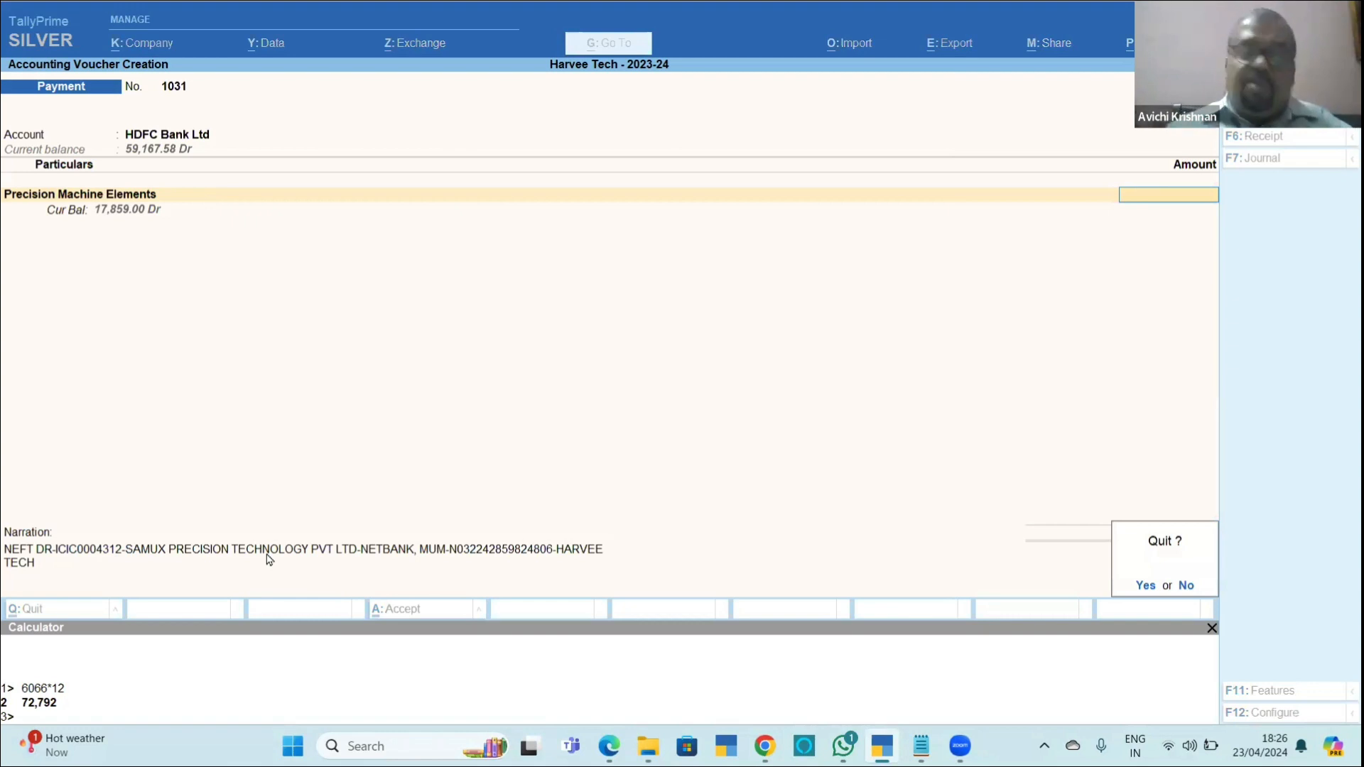
pyautogui.press('y')
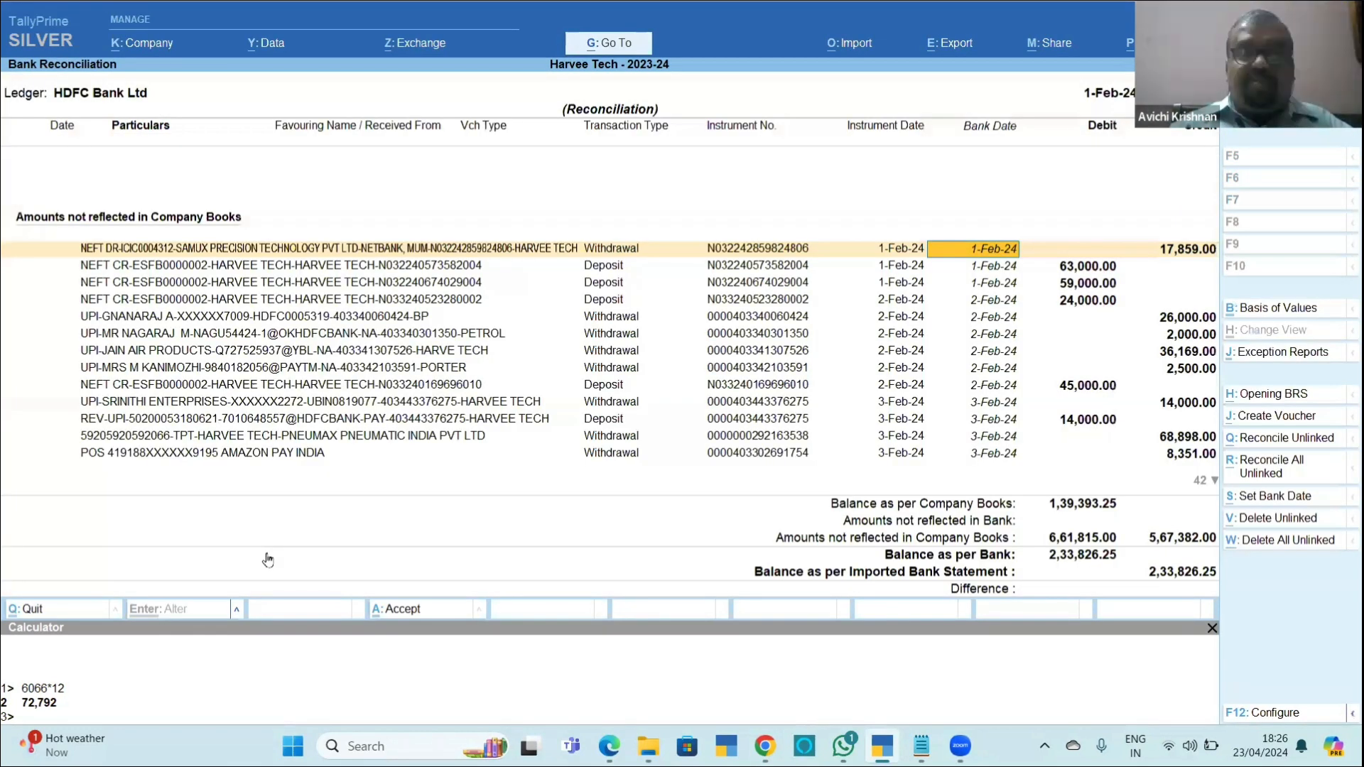
# Leave the HDFC Bank Ltd reconciliation and return to the Gateway of Tally without quitting the program.
pyautogui.press('Escape')
pyautogui.press('Escape')
pyautogui.press('Escape')
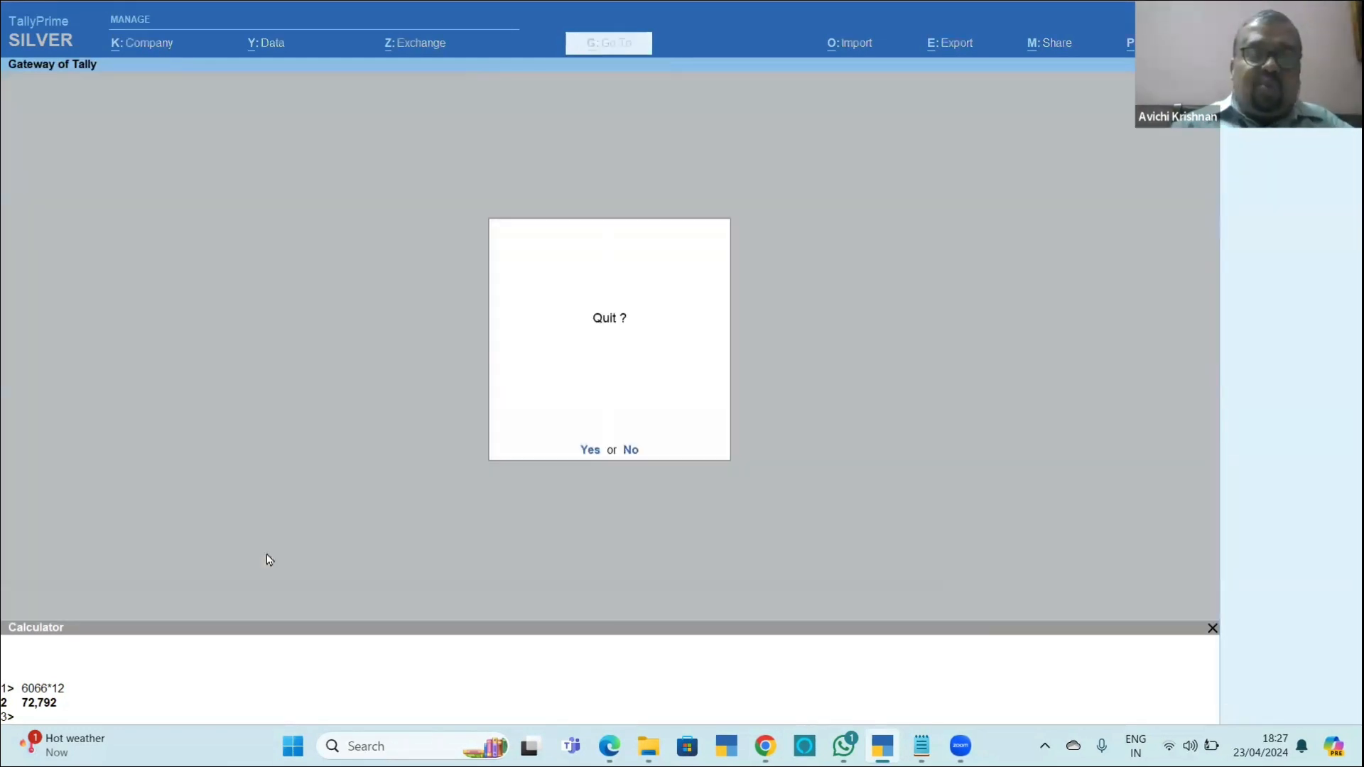
pyautogui.press('n')
pyautogui.hotkey('alt', 'Tab')
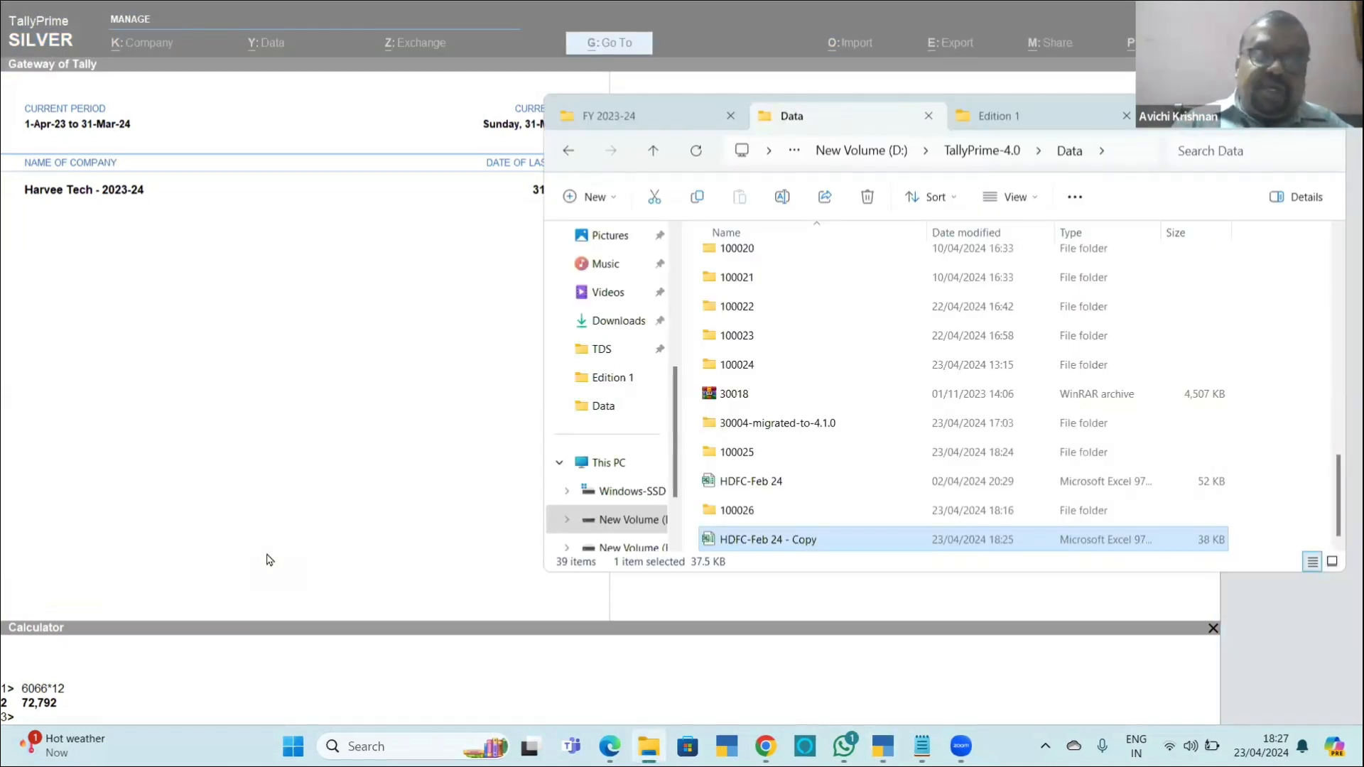
pyautogui.hotkey('alt', 'Tab')
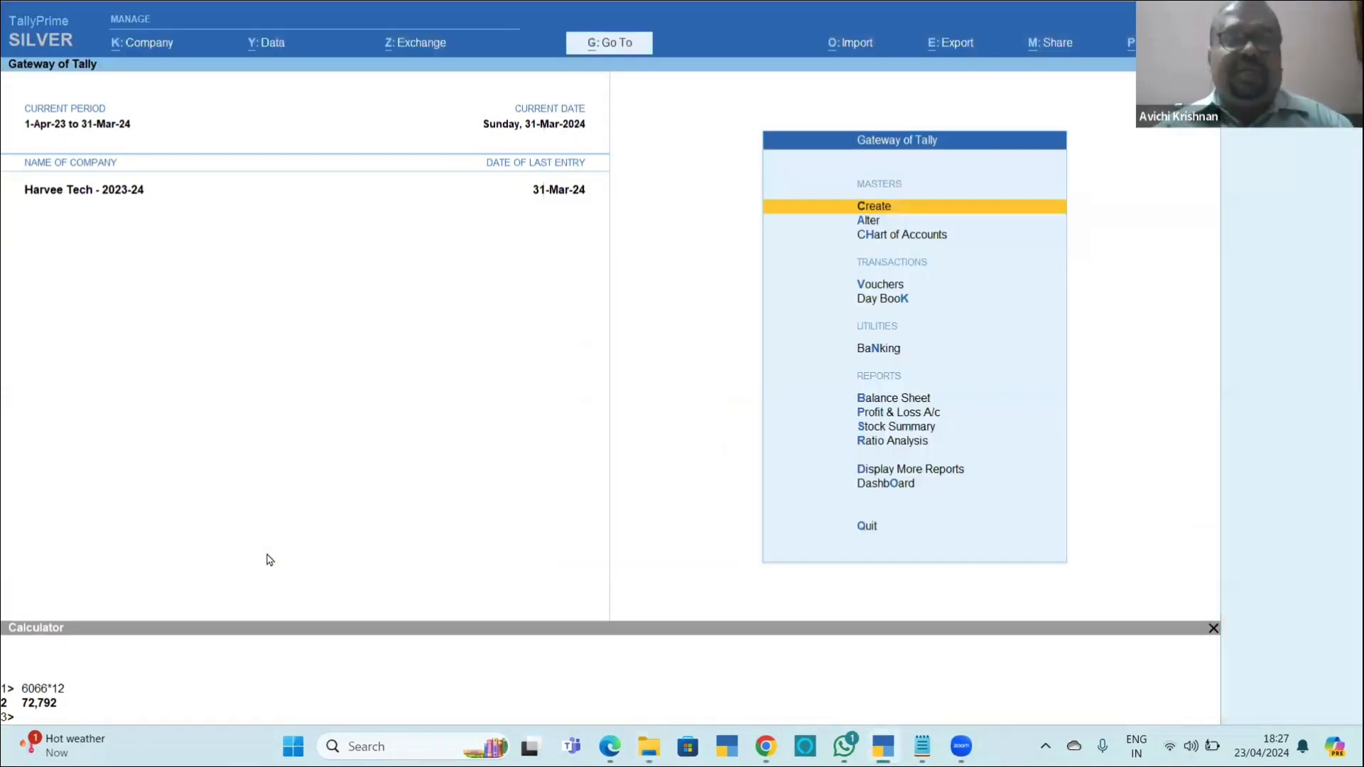